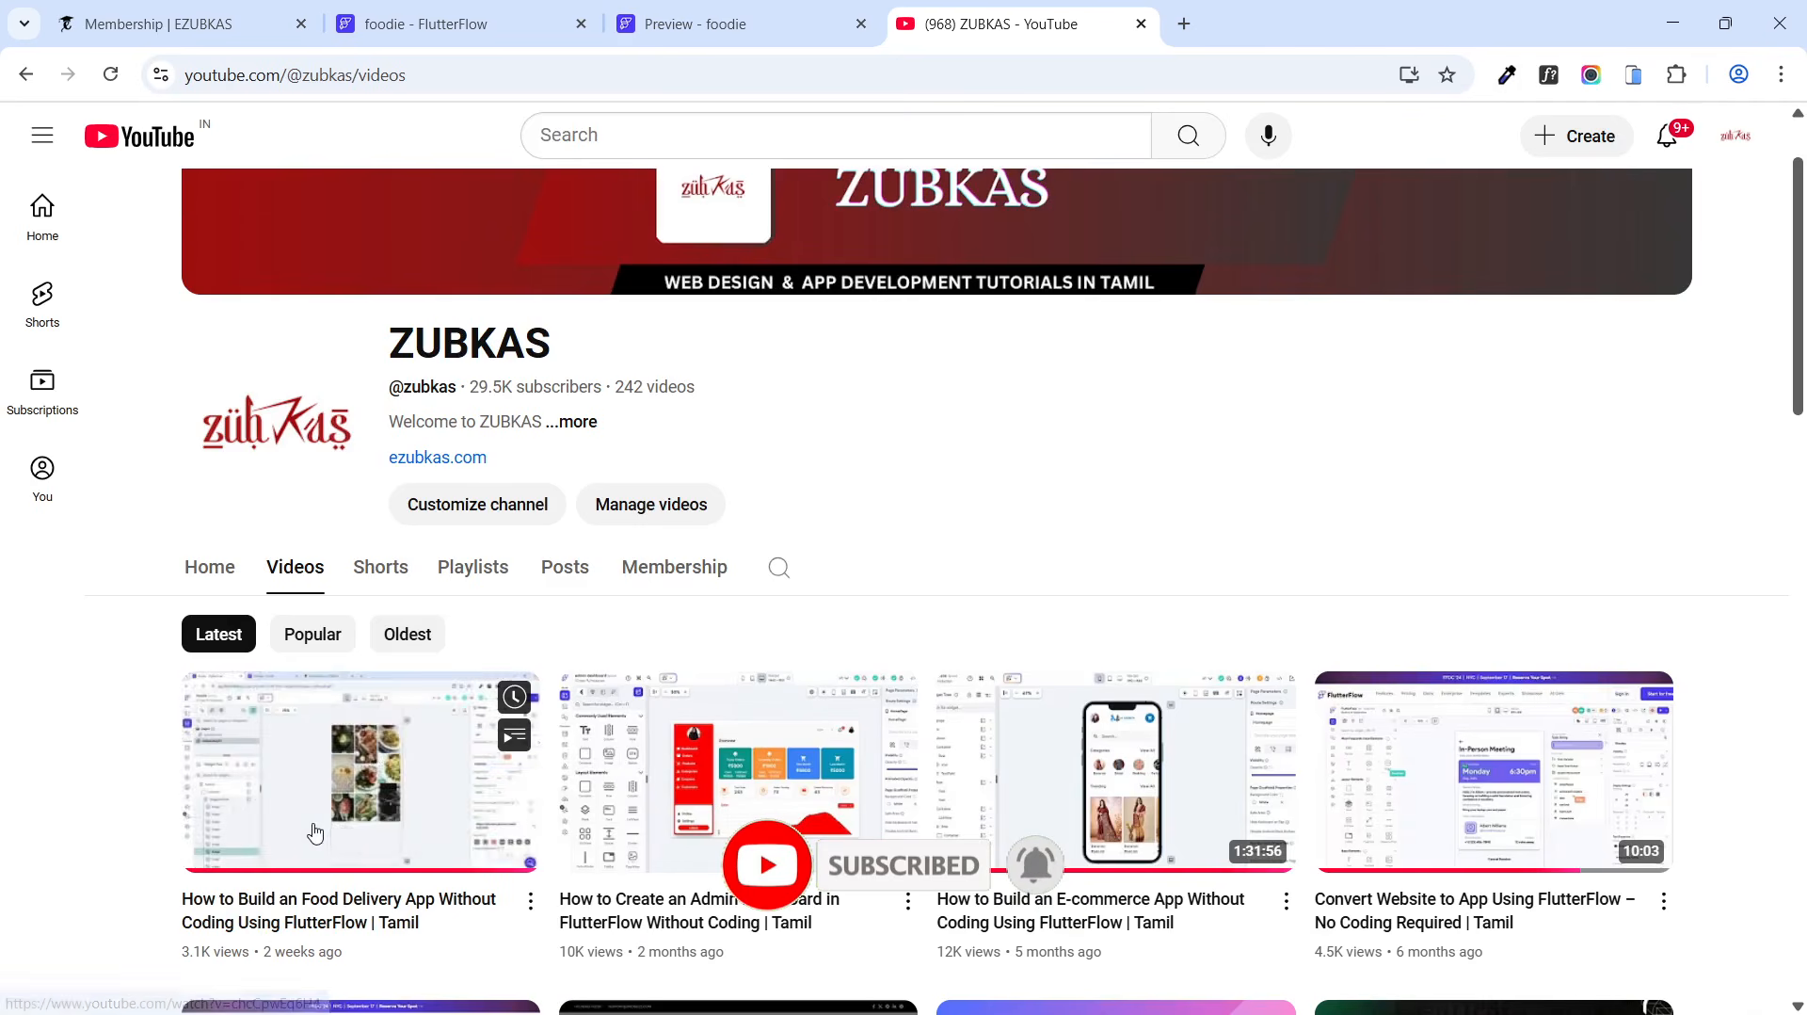
Step: Switch to the foodie FlutterFlow project and examine the overview of all its pages in the preview
click(496, 24)
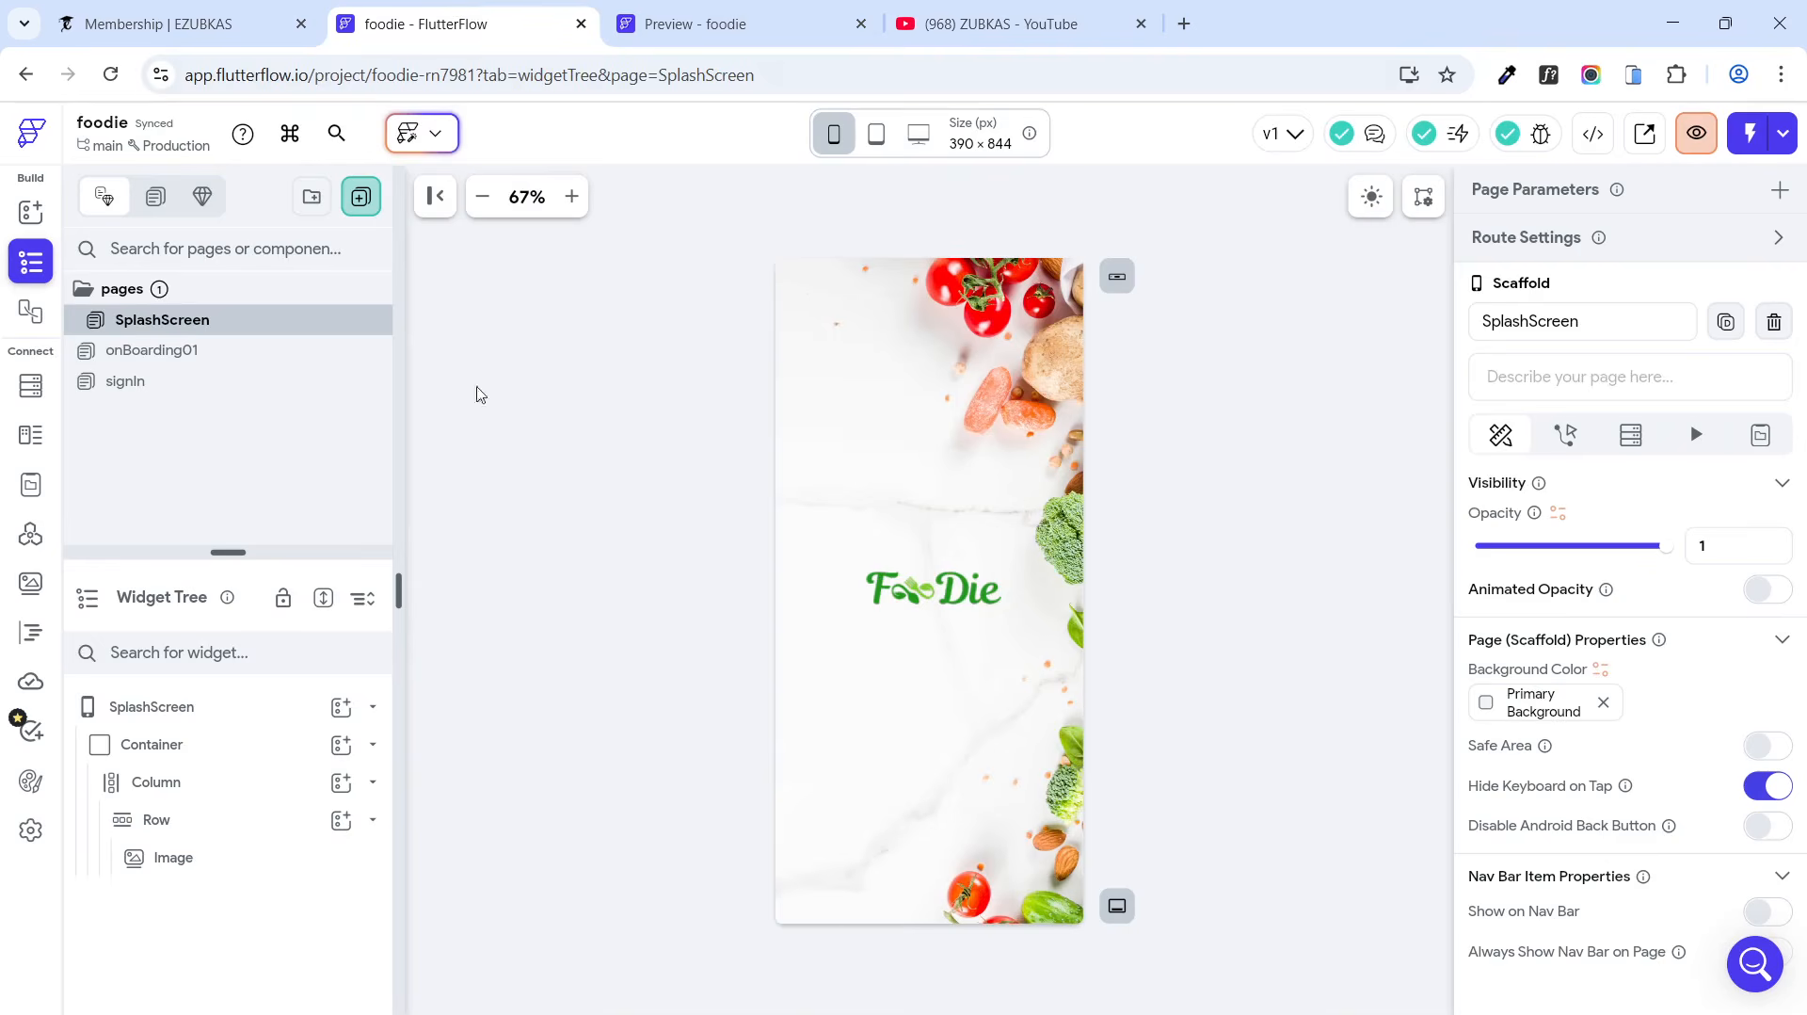
click(828, 19)
click(896, 14)
click(686, 28)
click(223, 193)
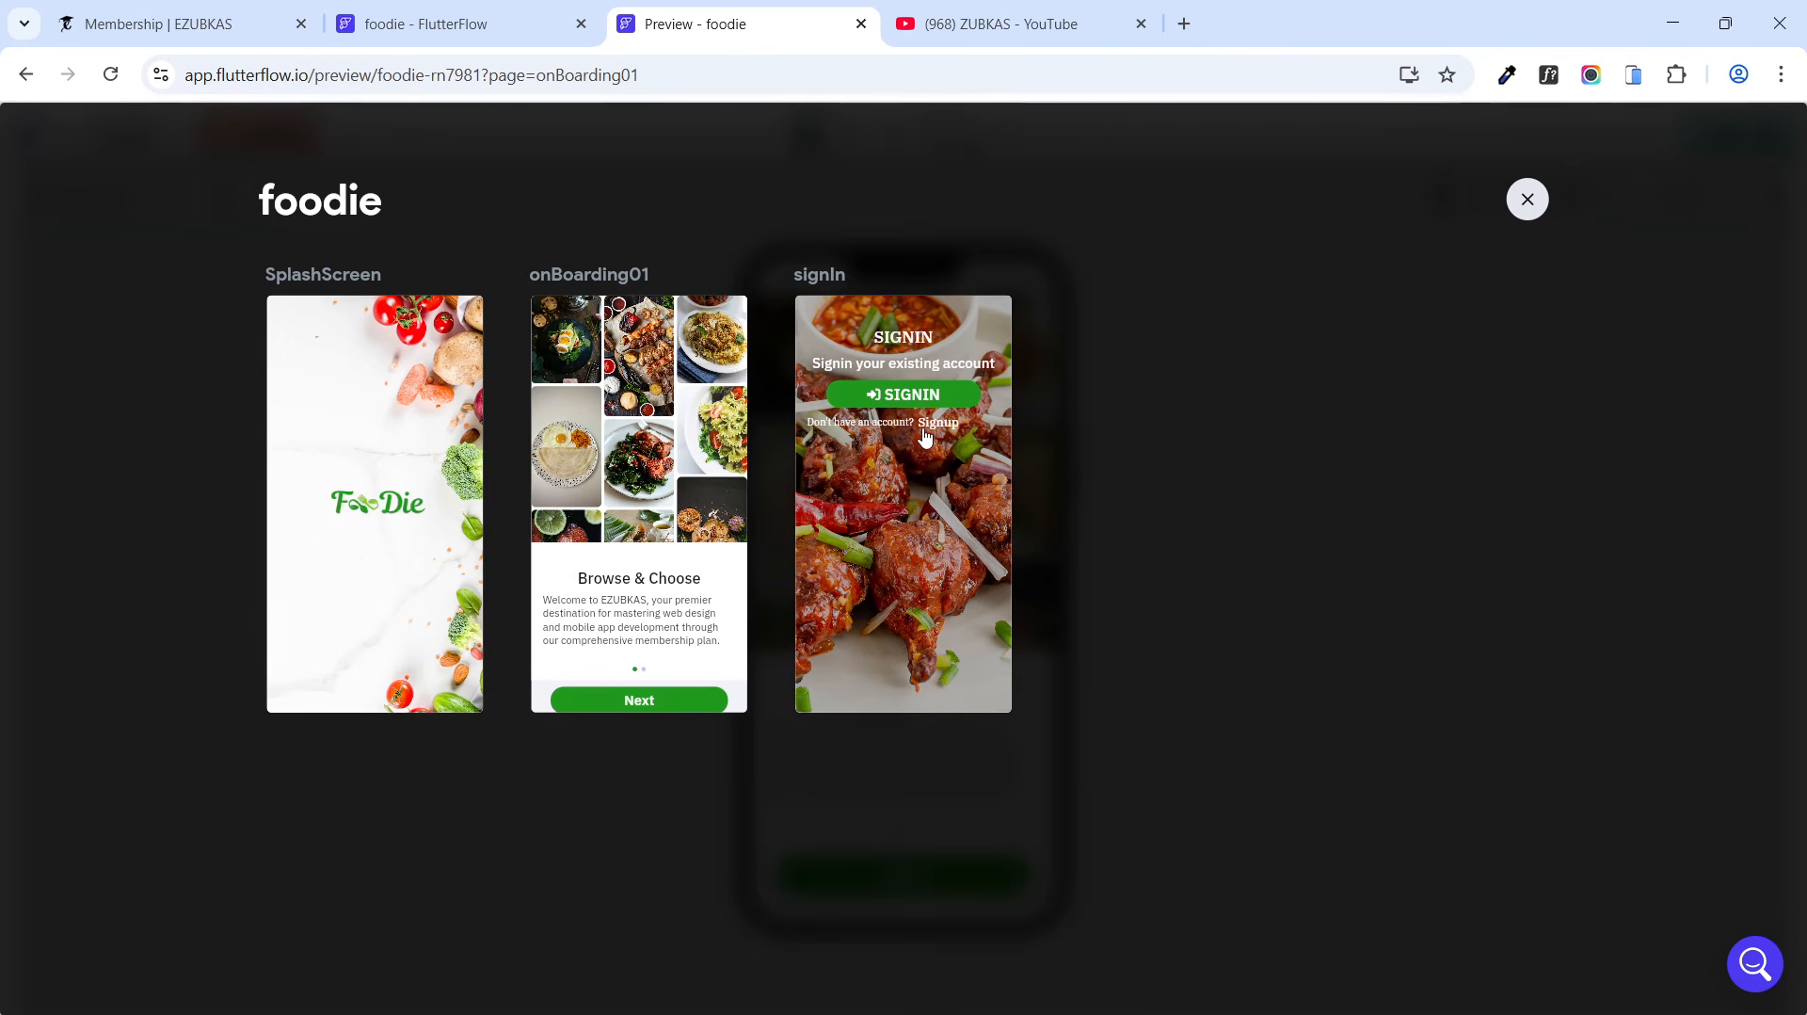
click(1529, 202)
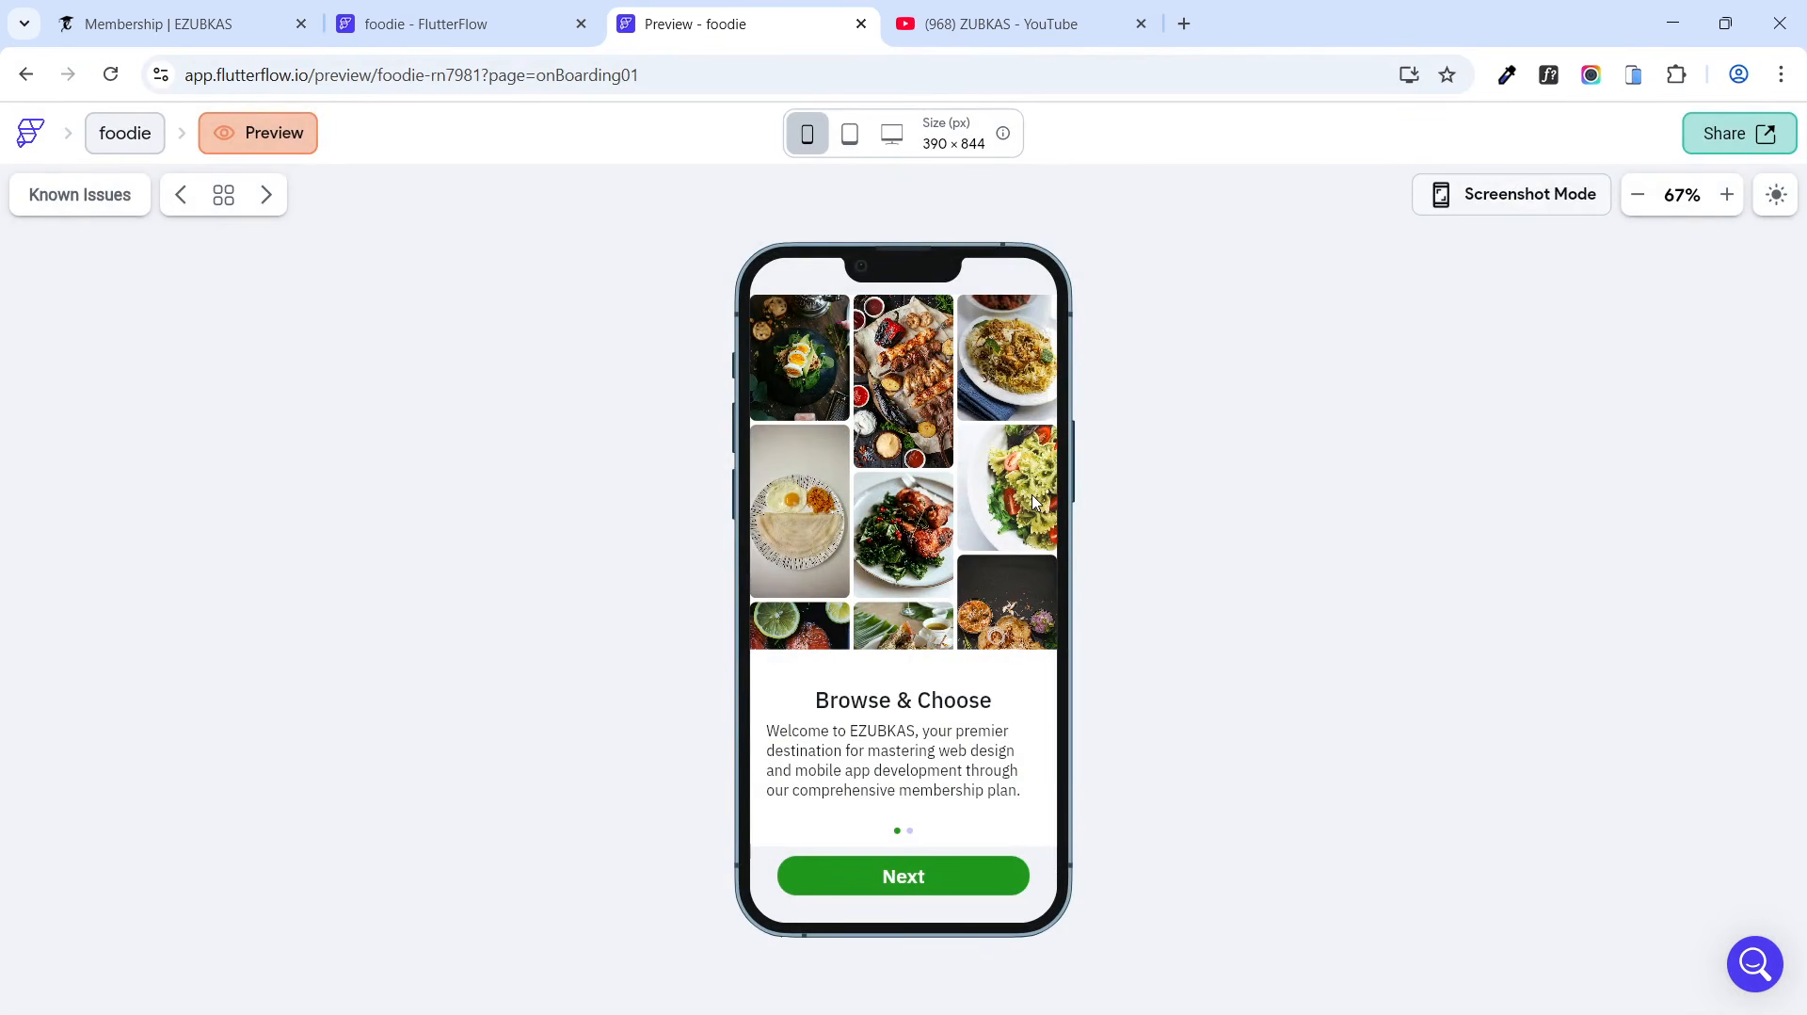
Step: Examine the monthly, annual and lifetime plans on the EZUBKAS membership page and open its WhatsApp contact box
click(160, 11)
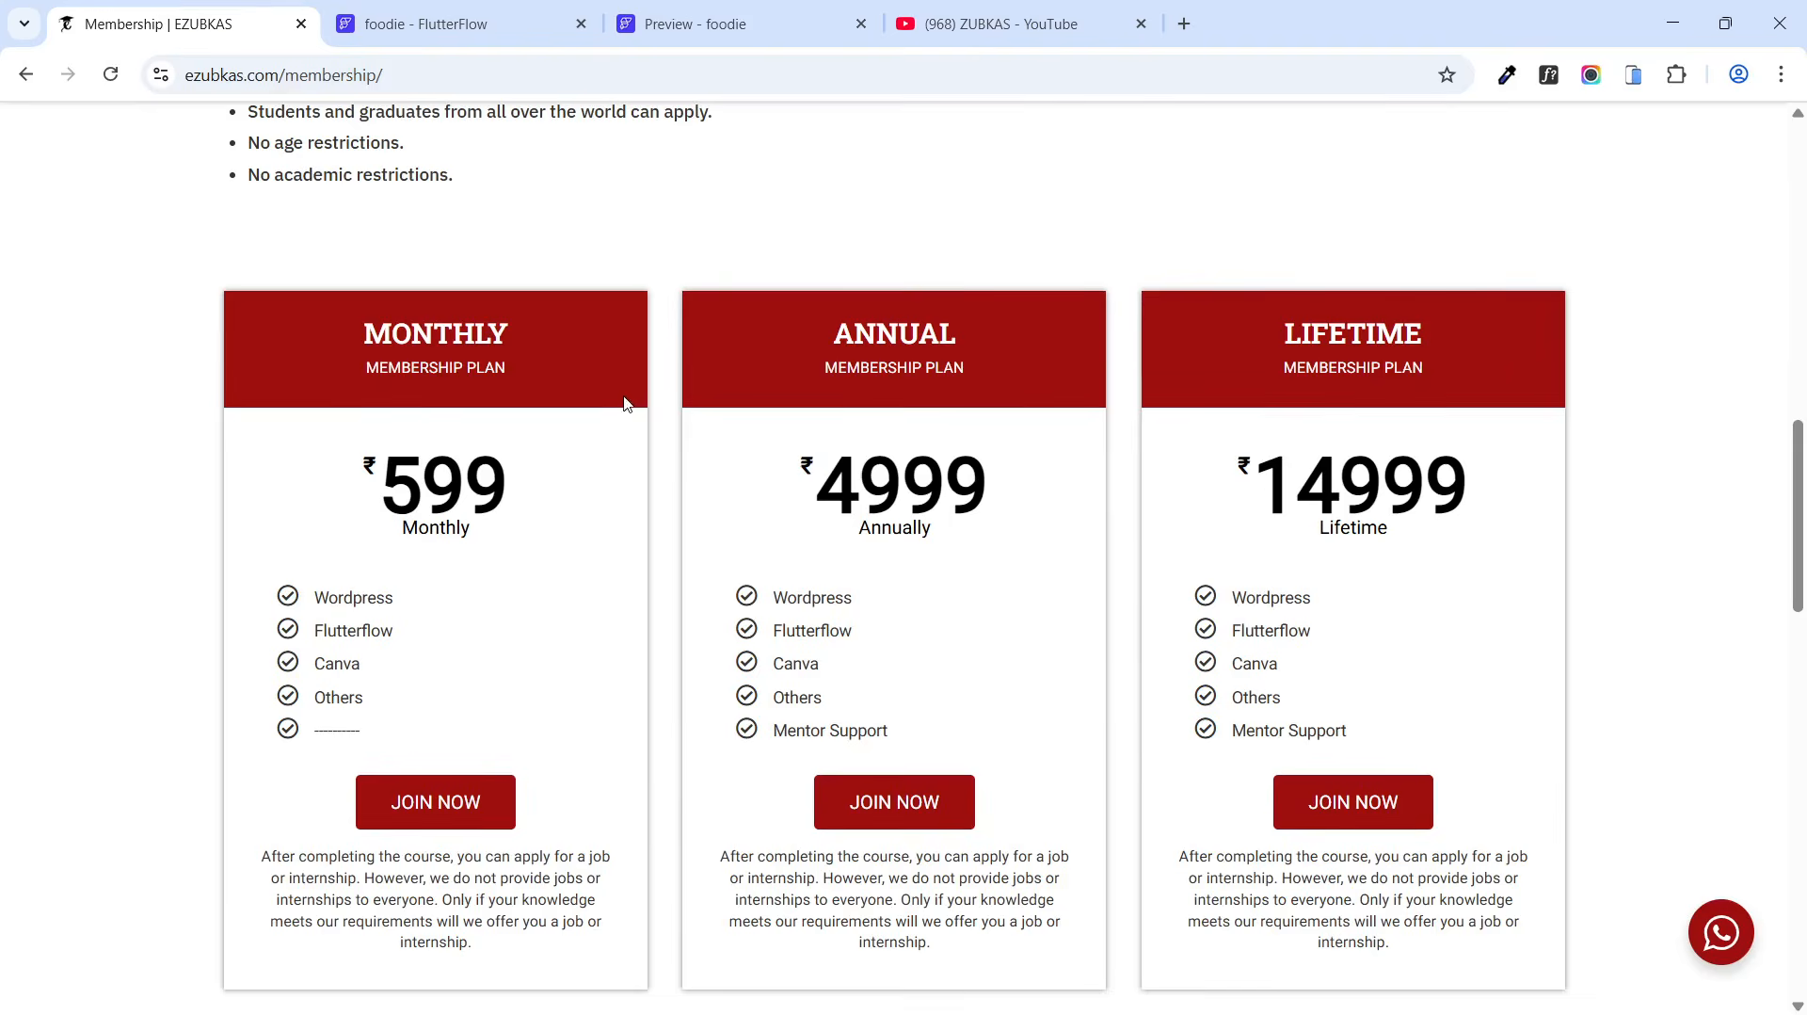
scroll(662, 471, up, 3)
scroll(478, 590, down, 2)
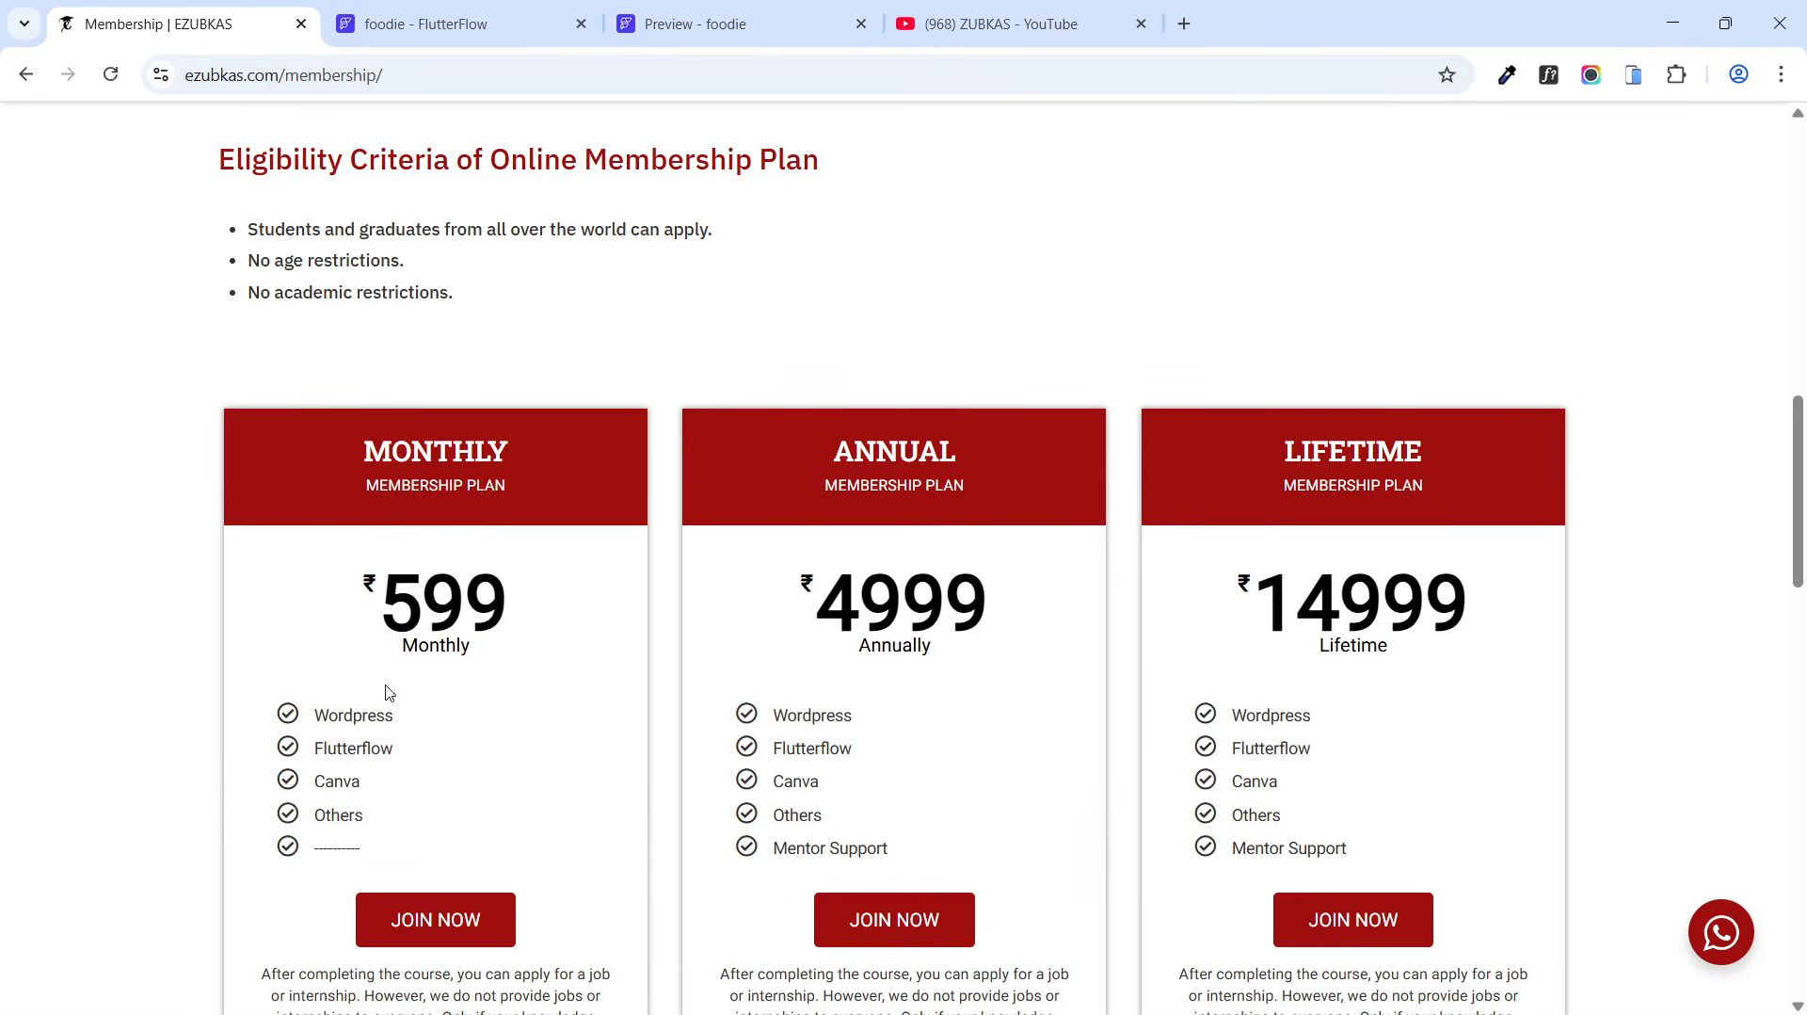
scroll(438, 808, down, 2)
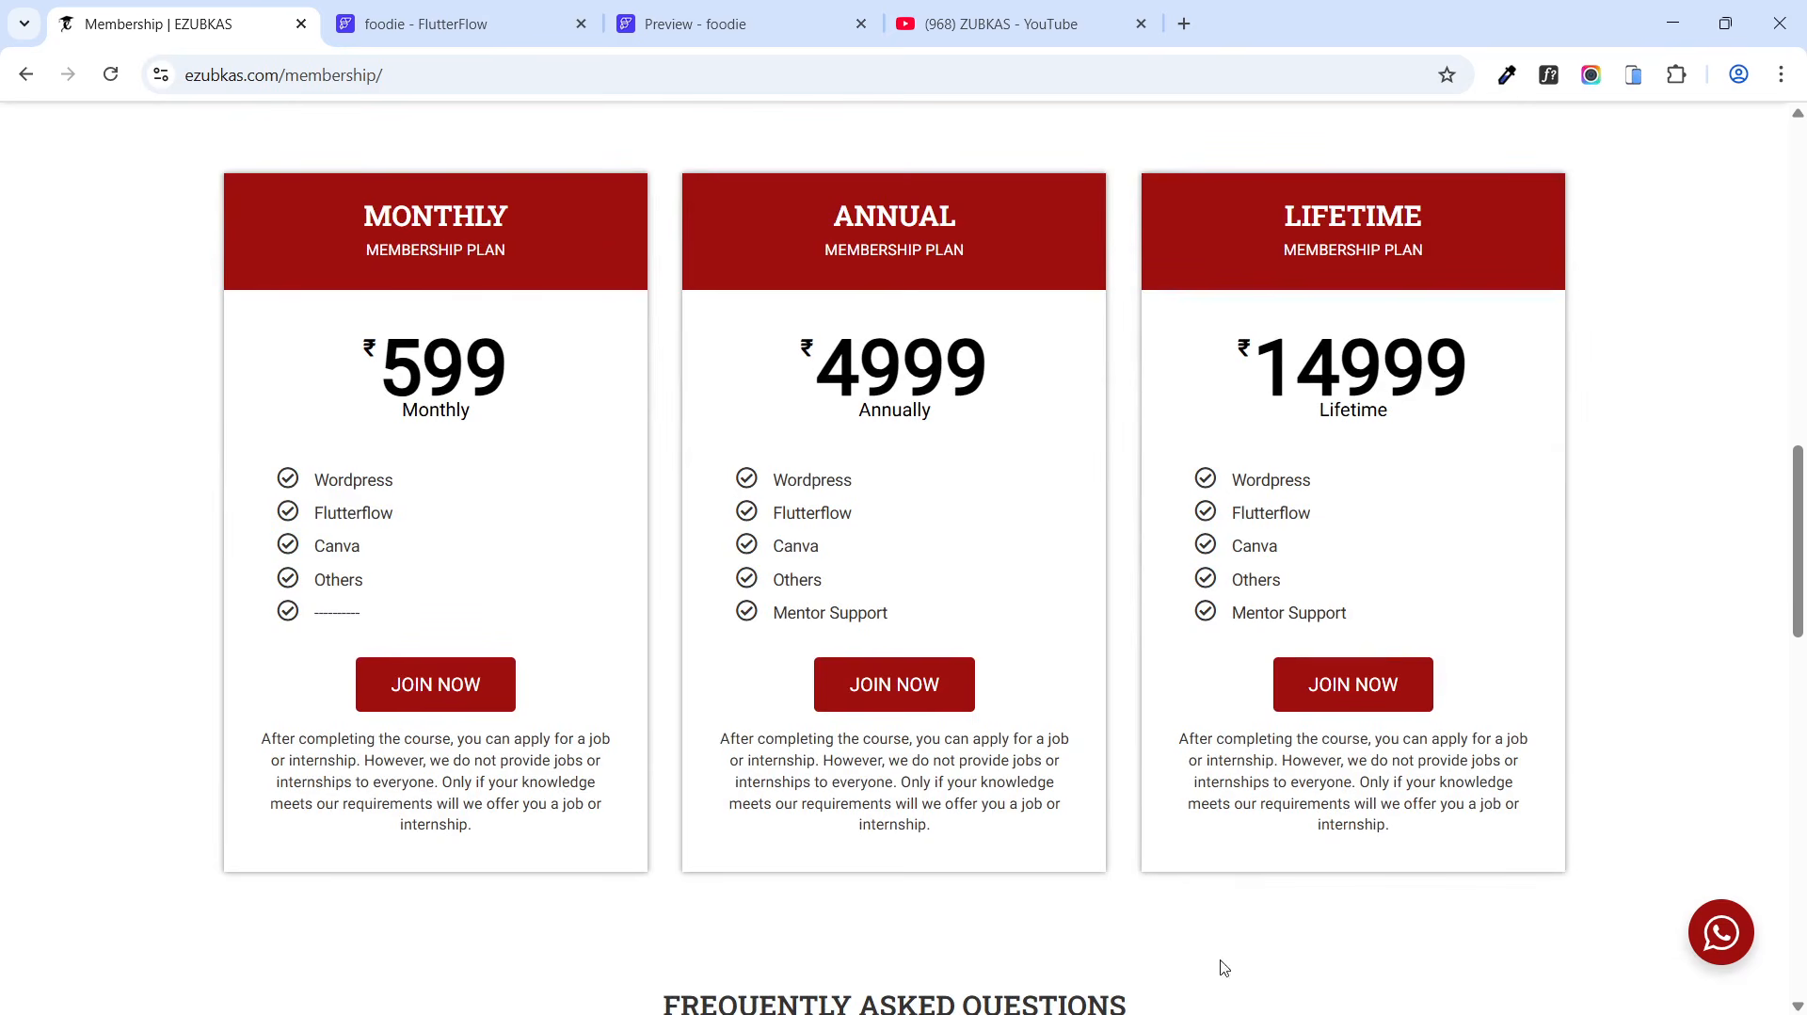
click(1721, 932)
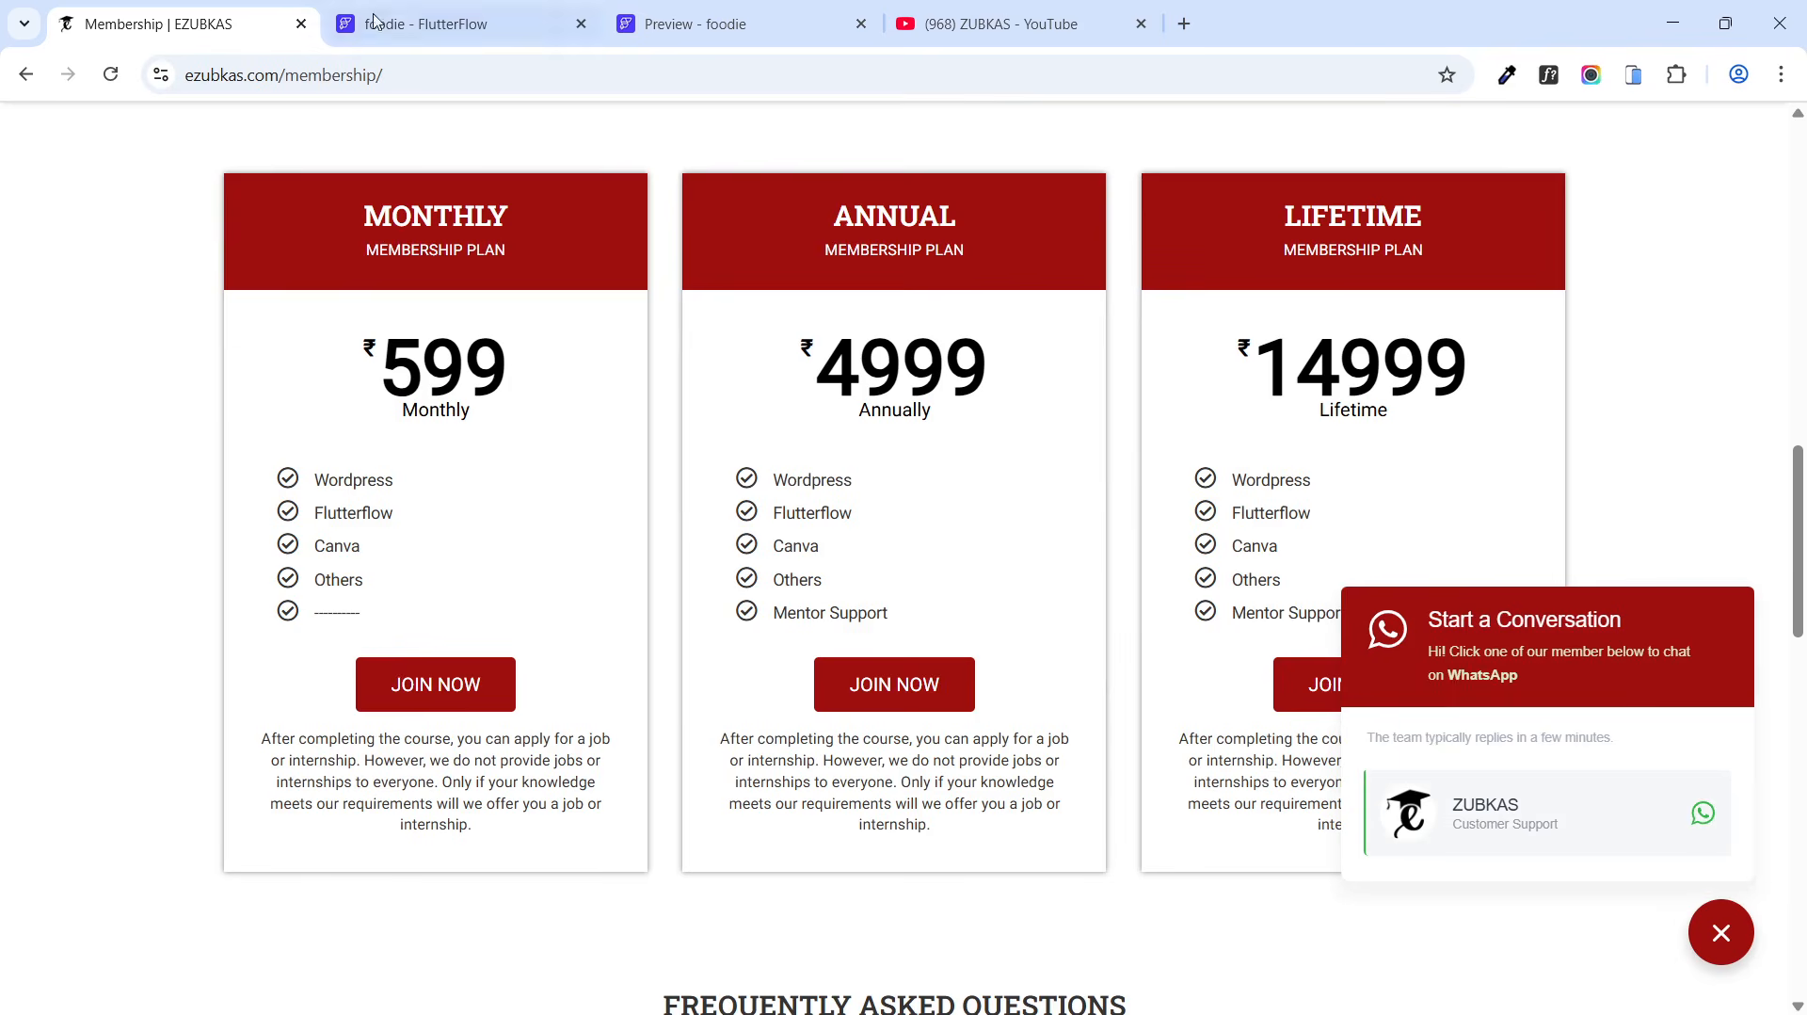
Step: View the signIn page in the foodie preview and return to the project editor
click(429, 11)
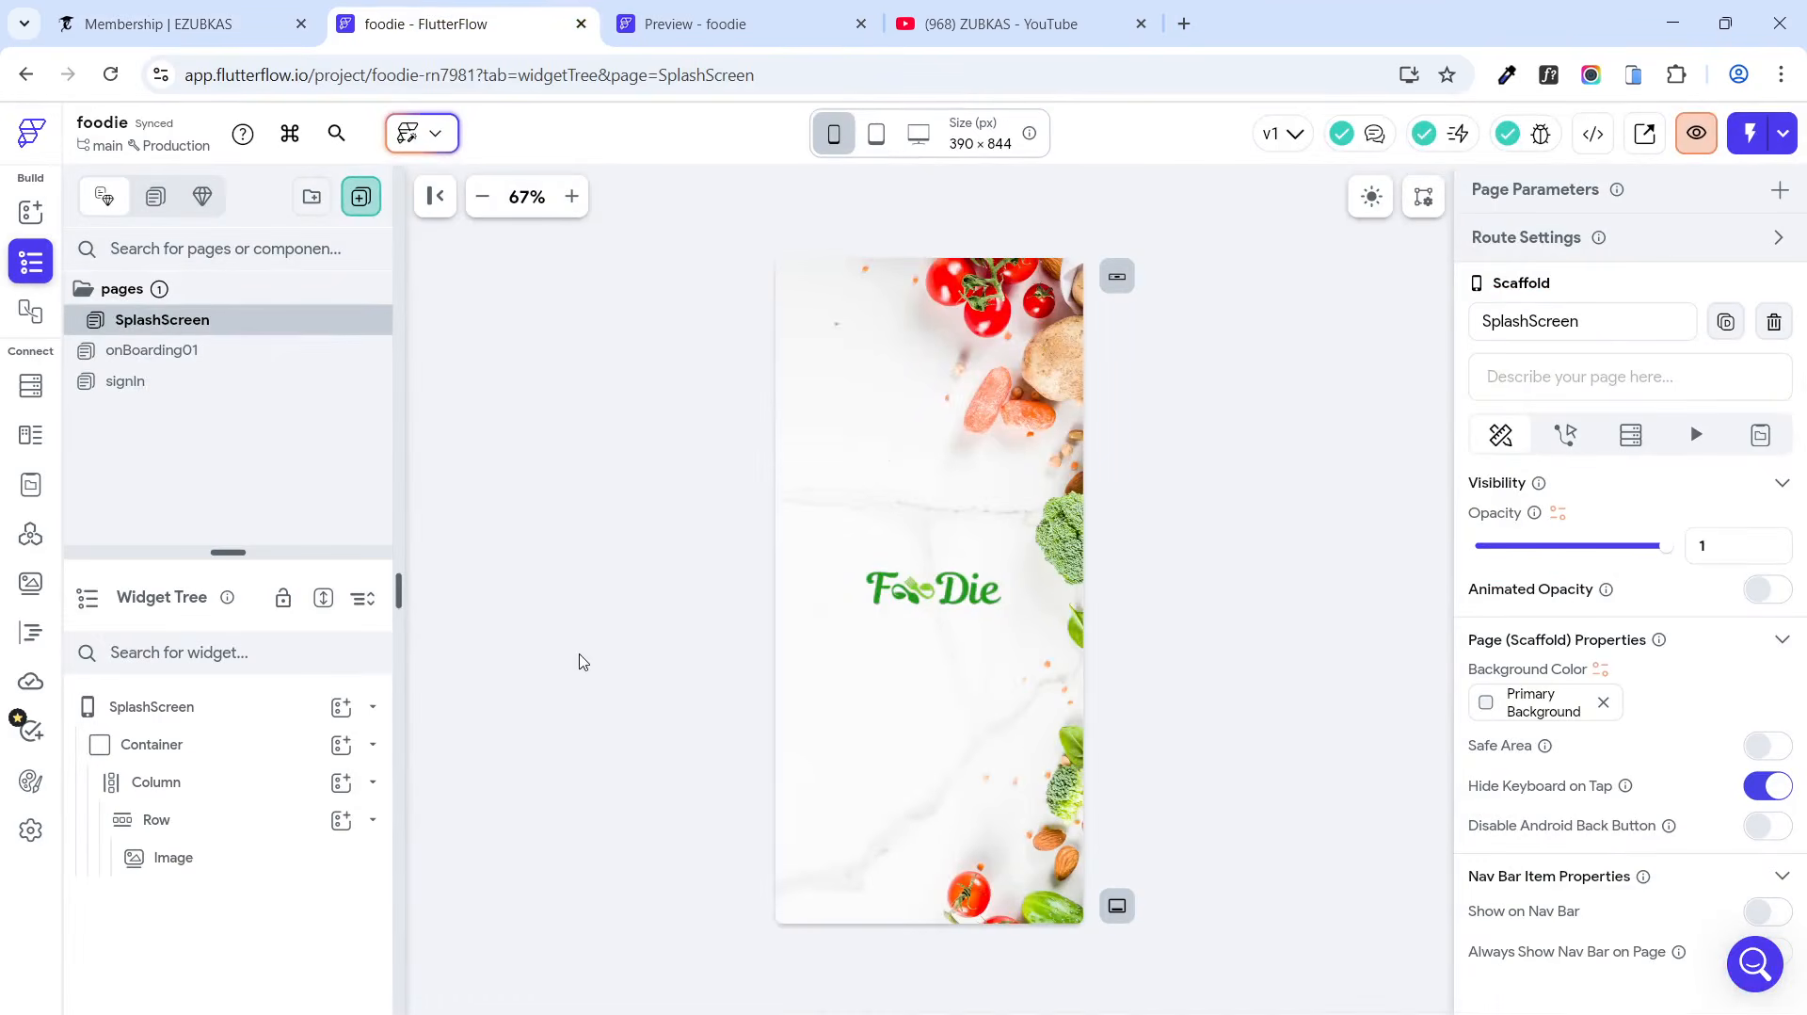
click(688, 19)
click(267, 198)
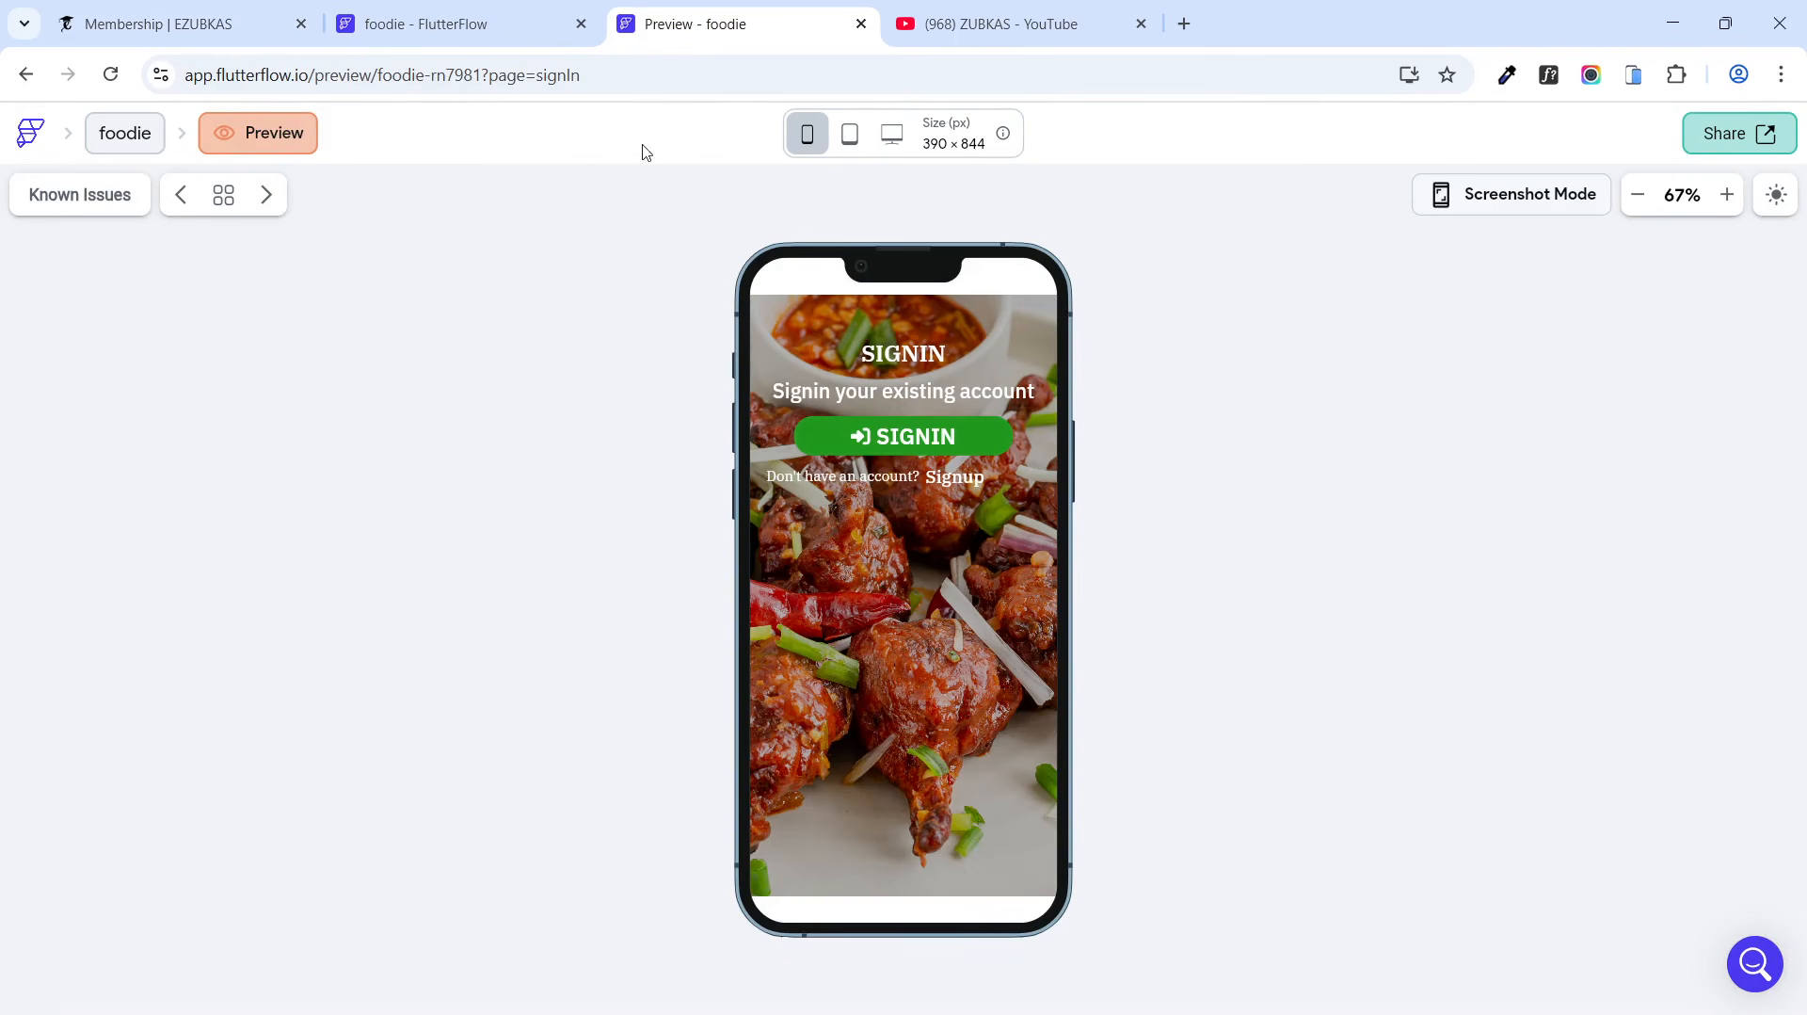
click(429, 20)
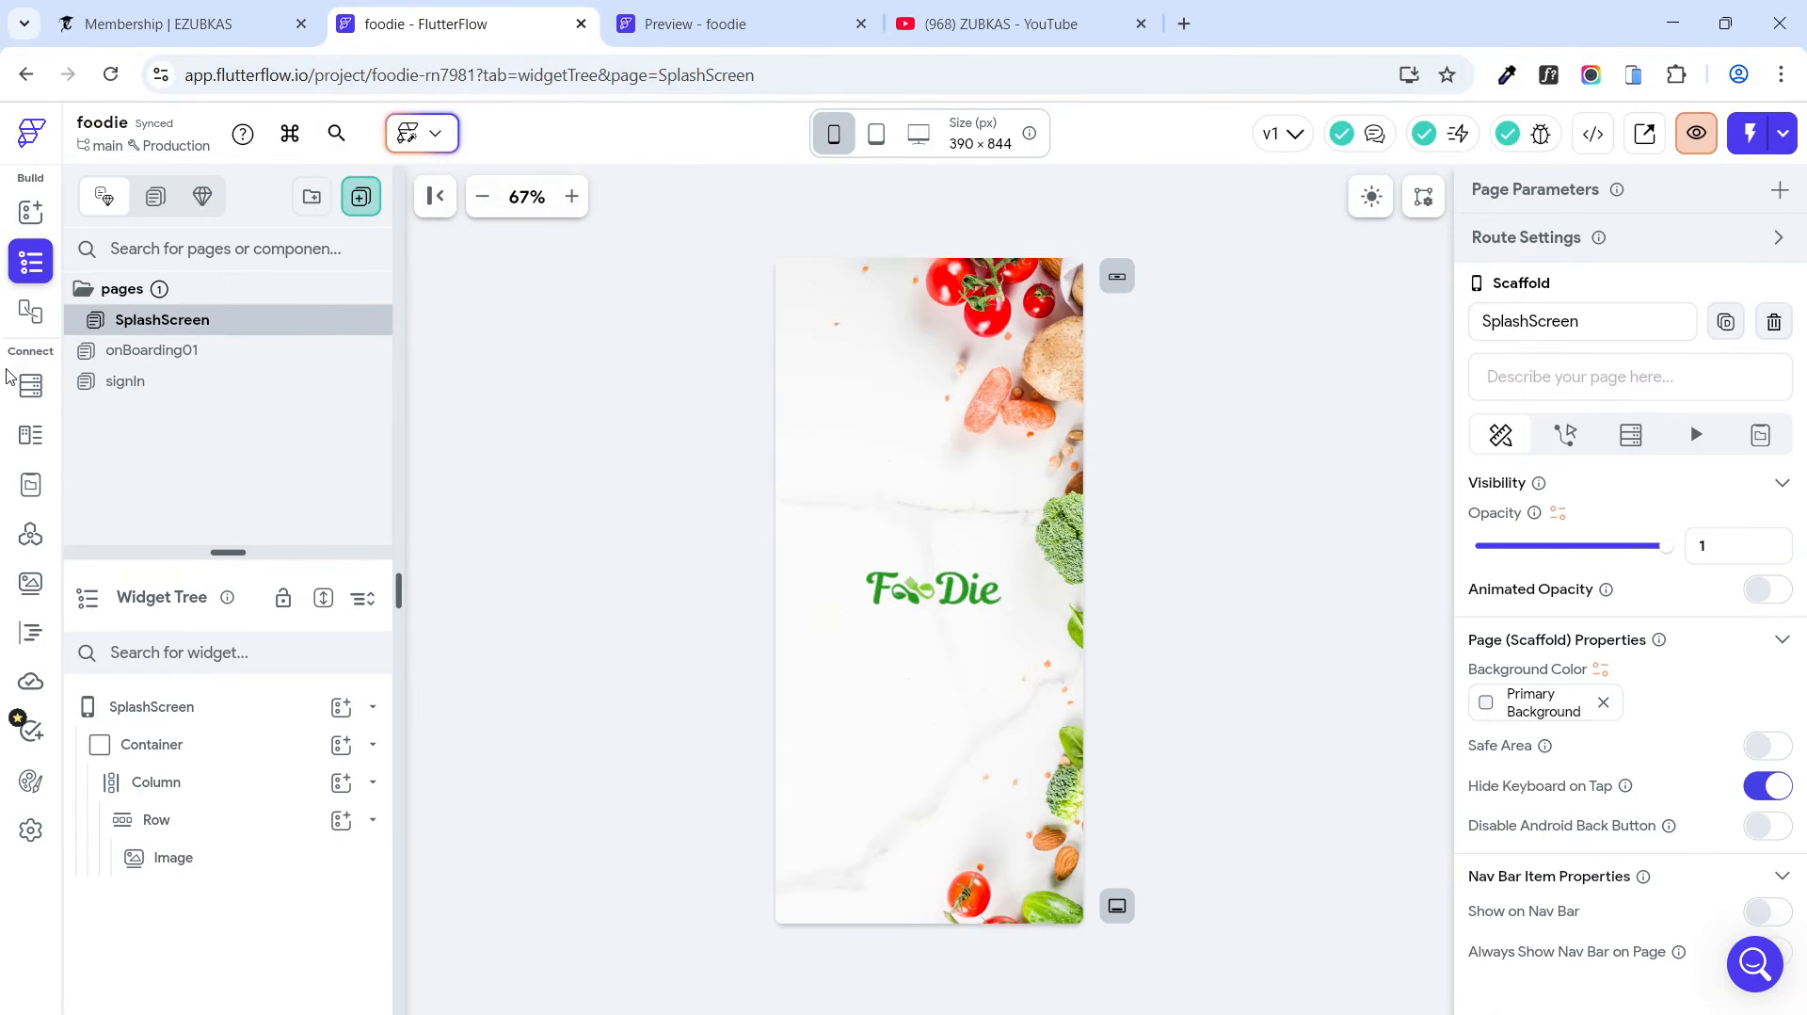
click(30, 273)
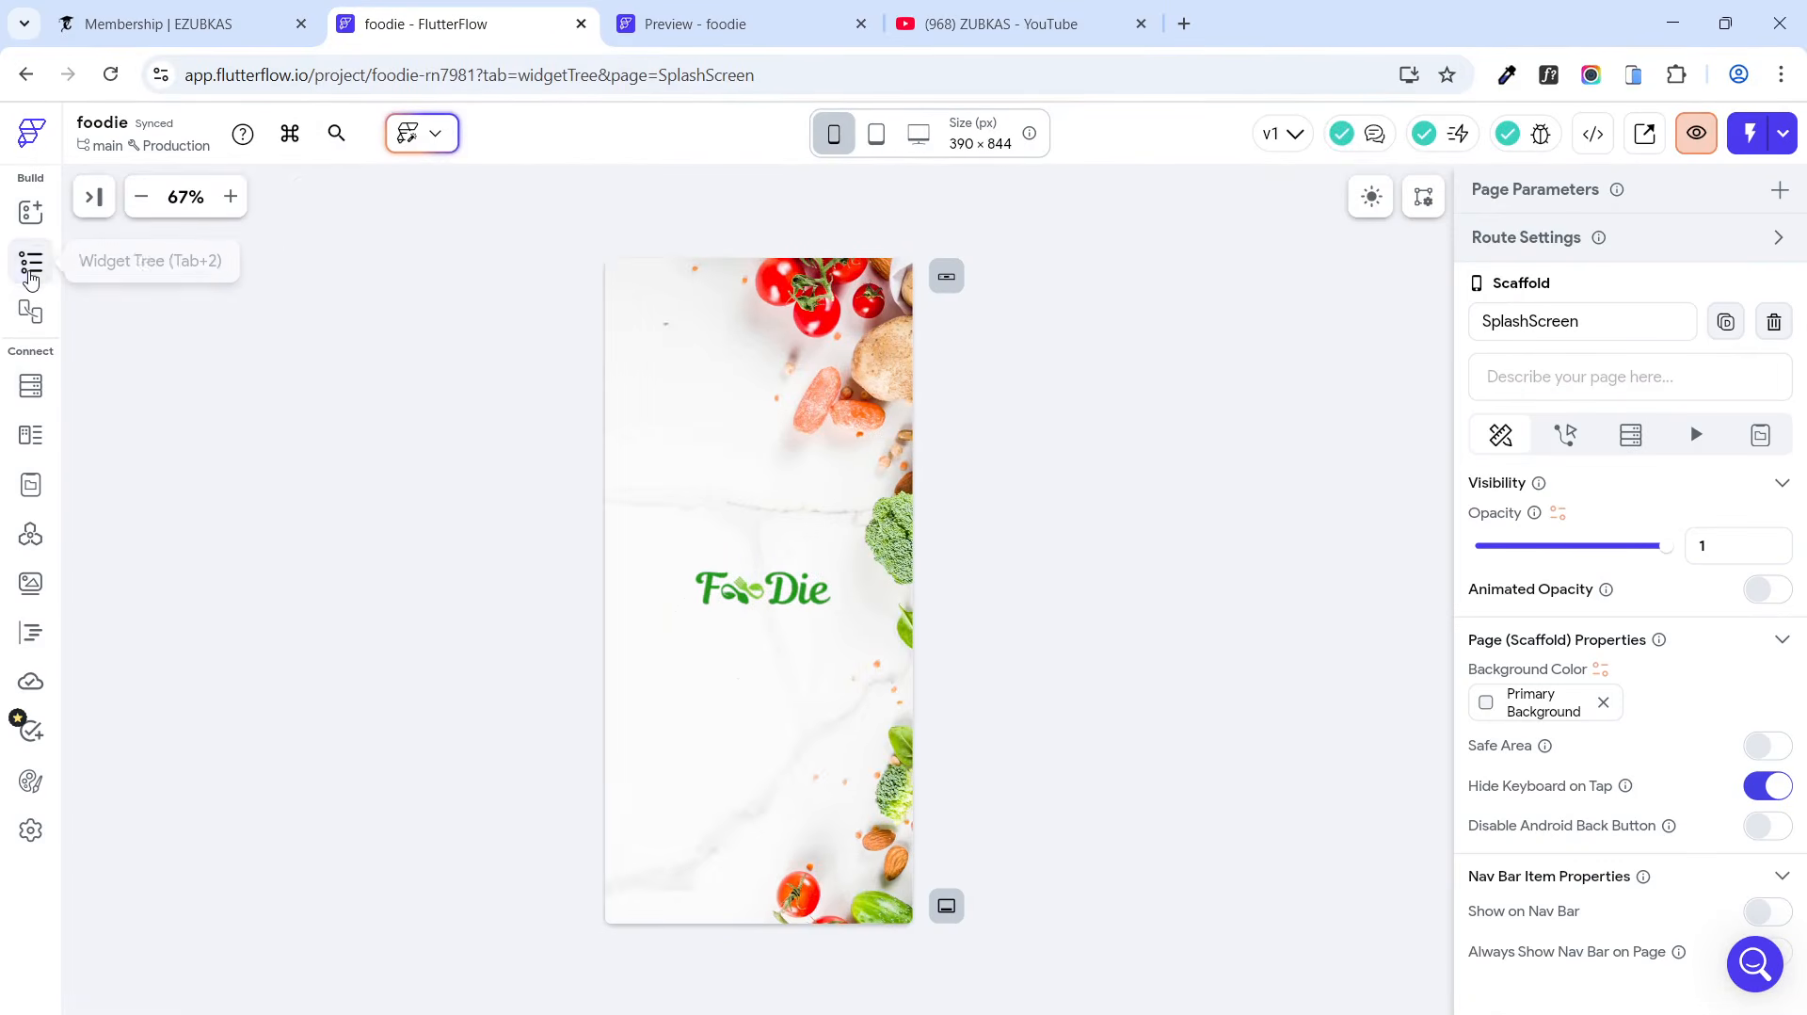
click(31, 213)
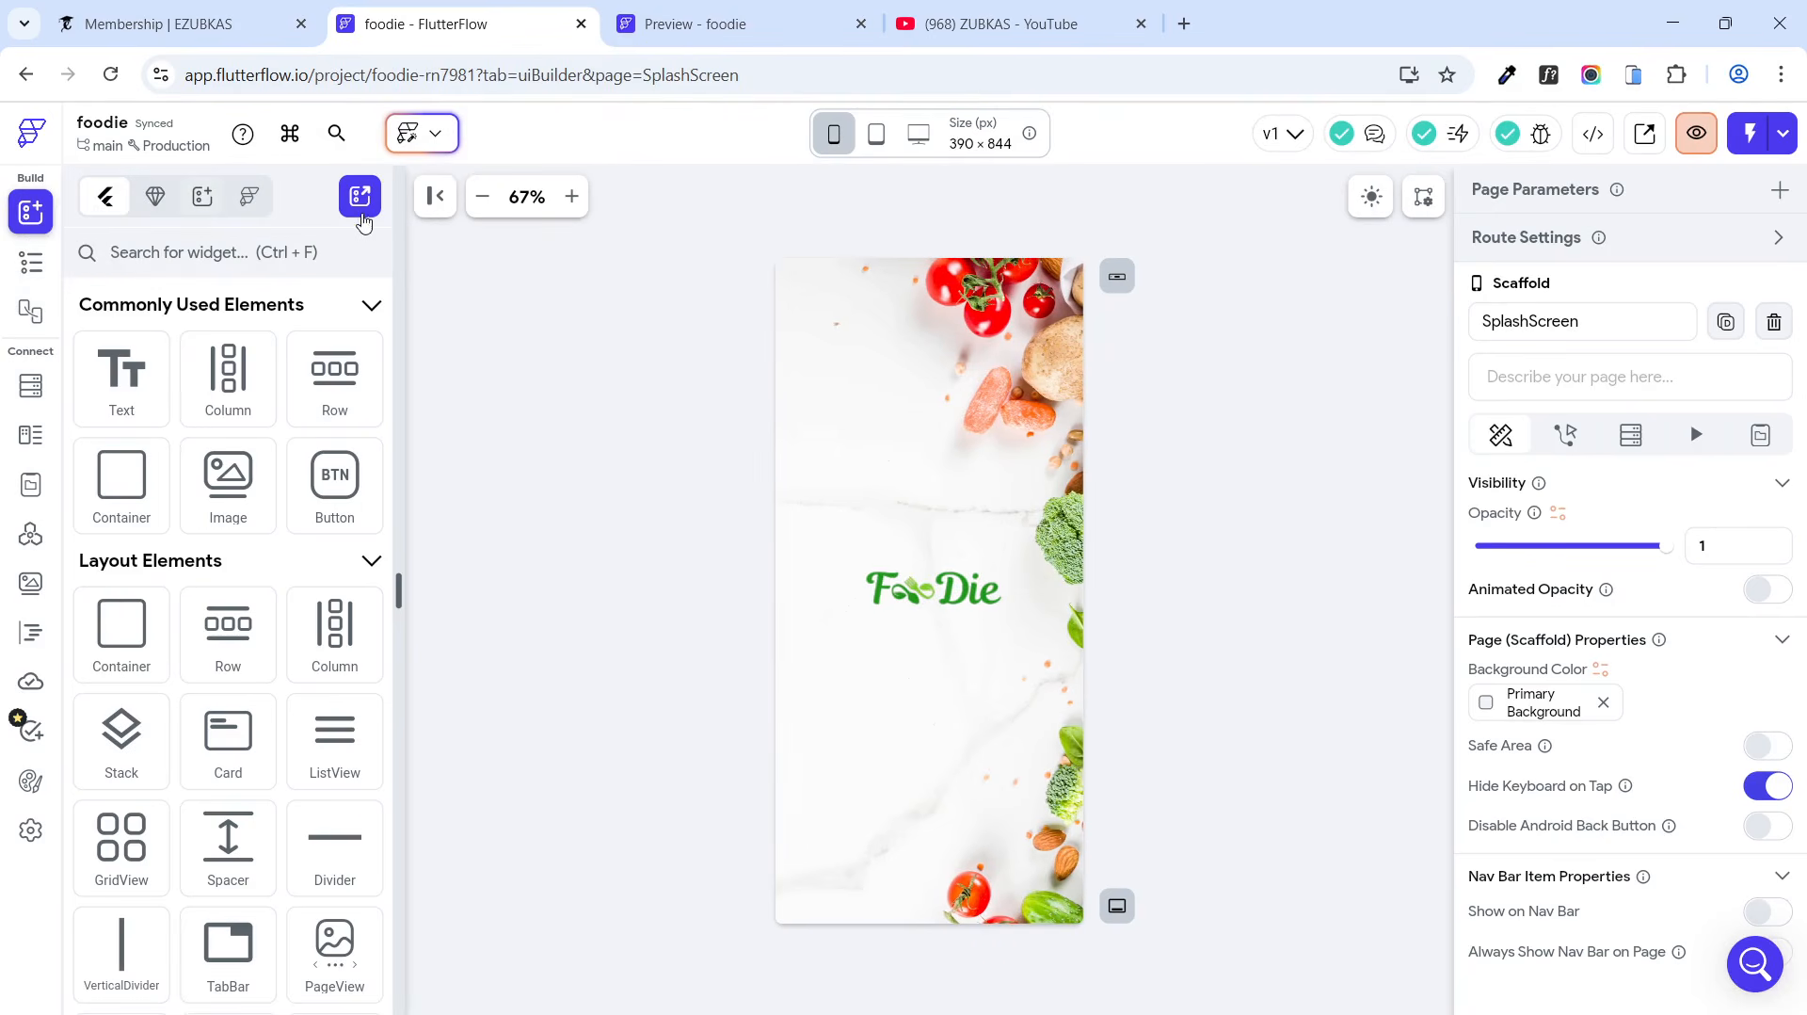
click(162, 208)
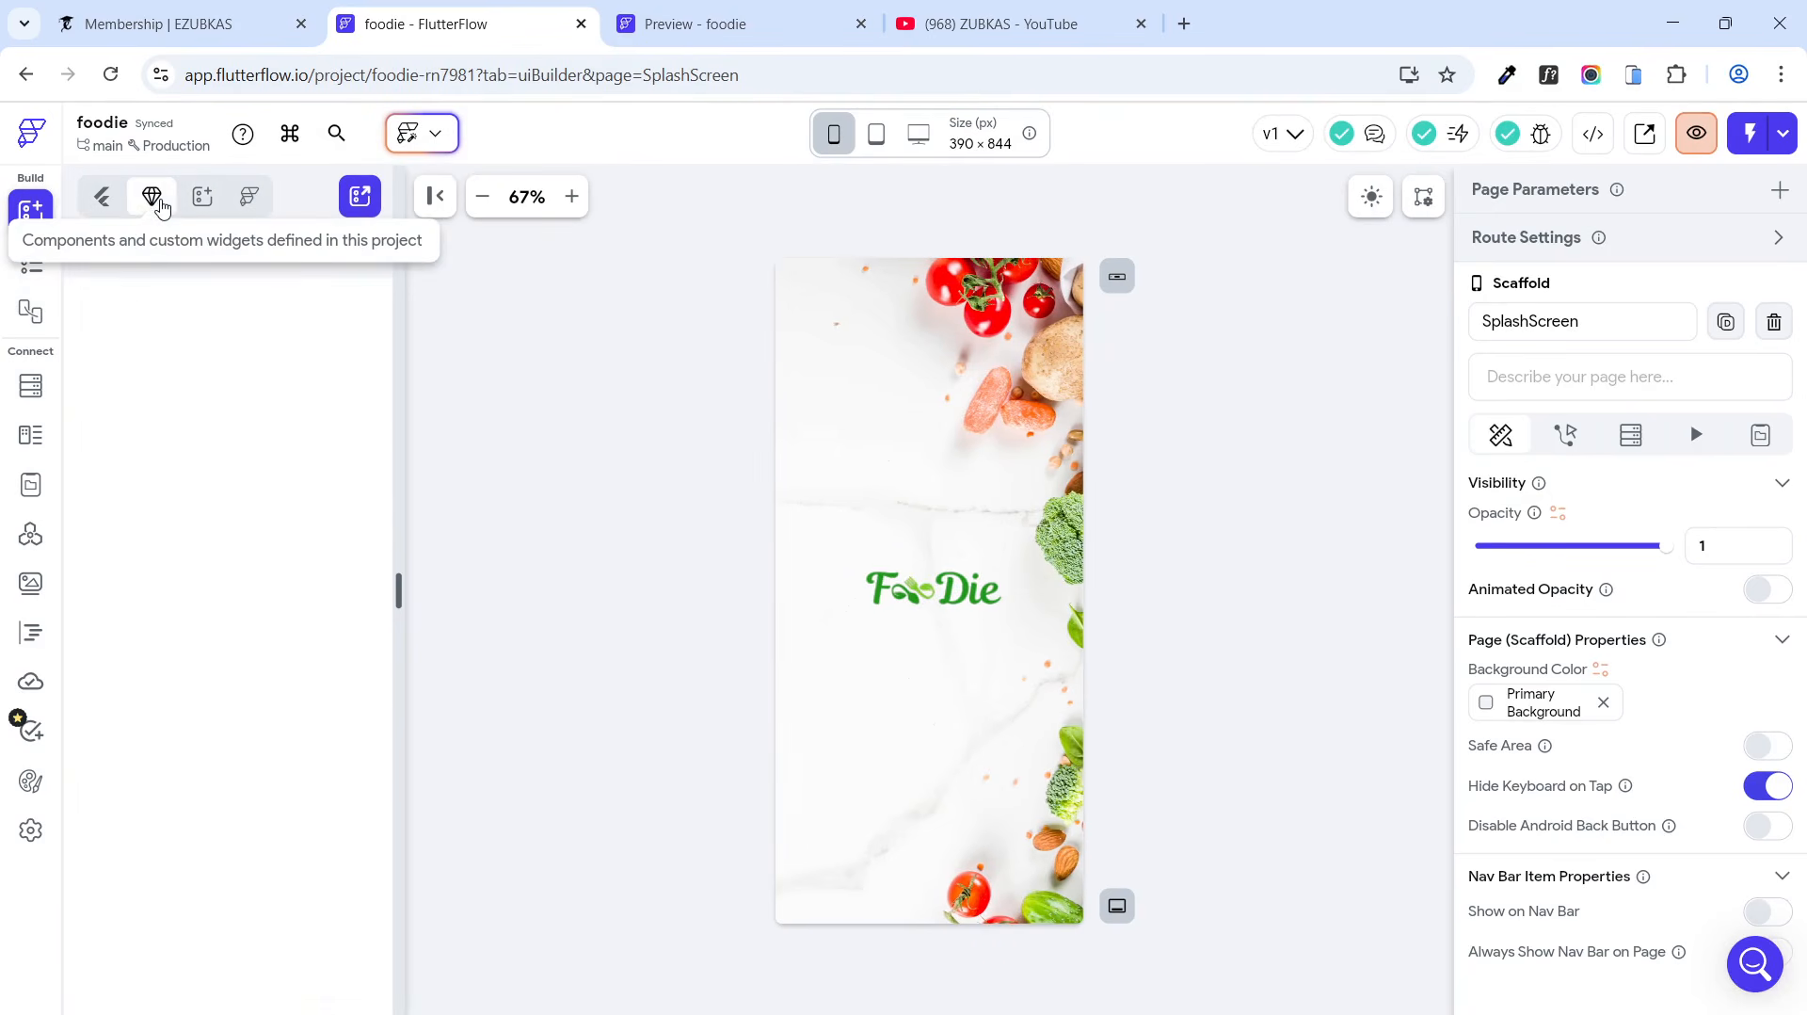
click(15, 270)
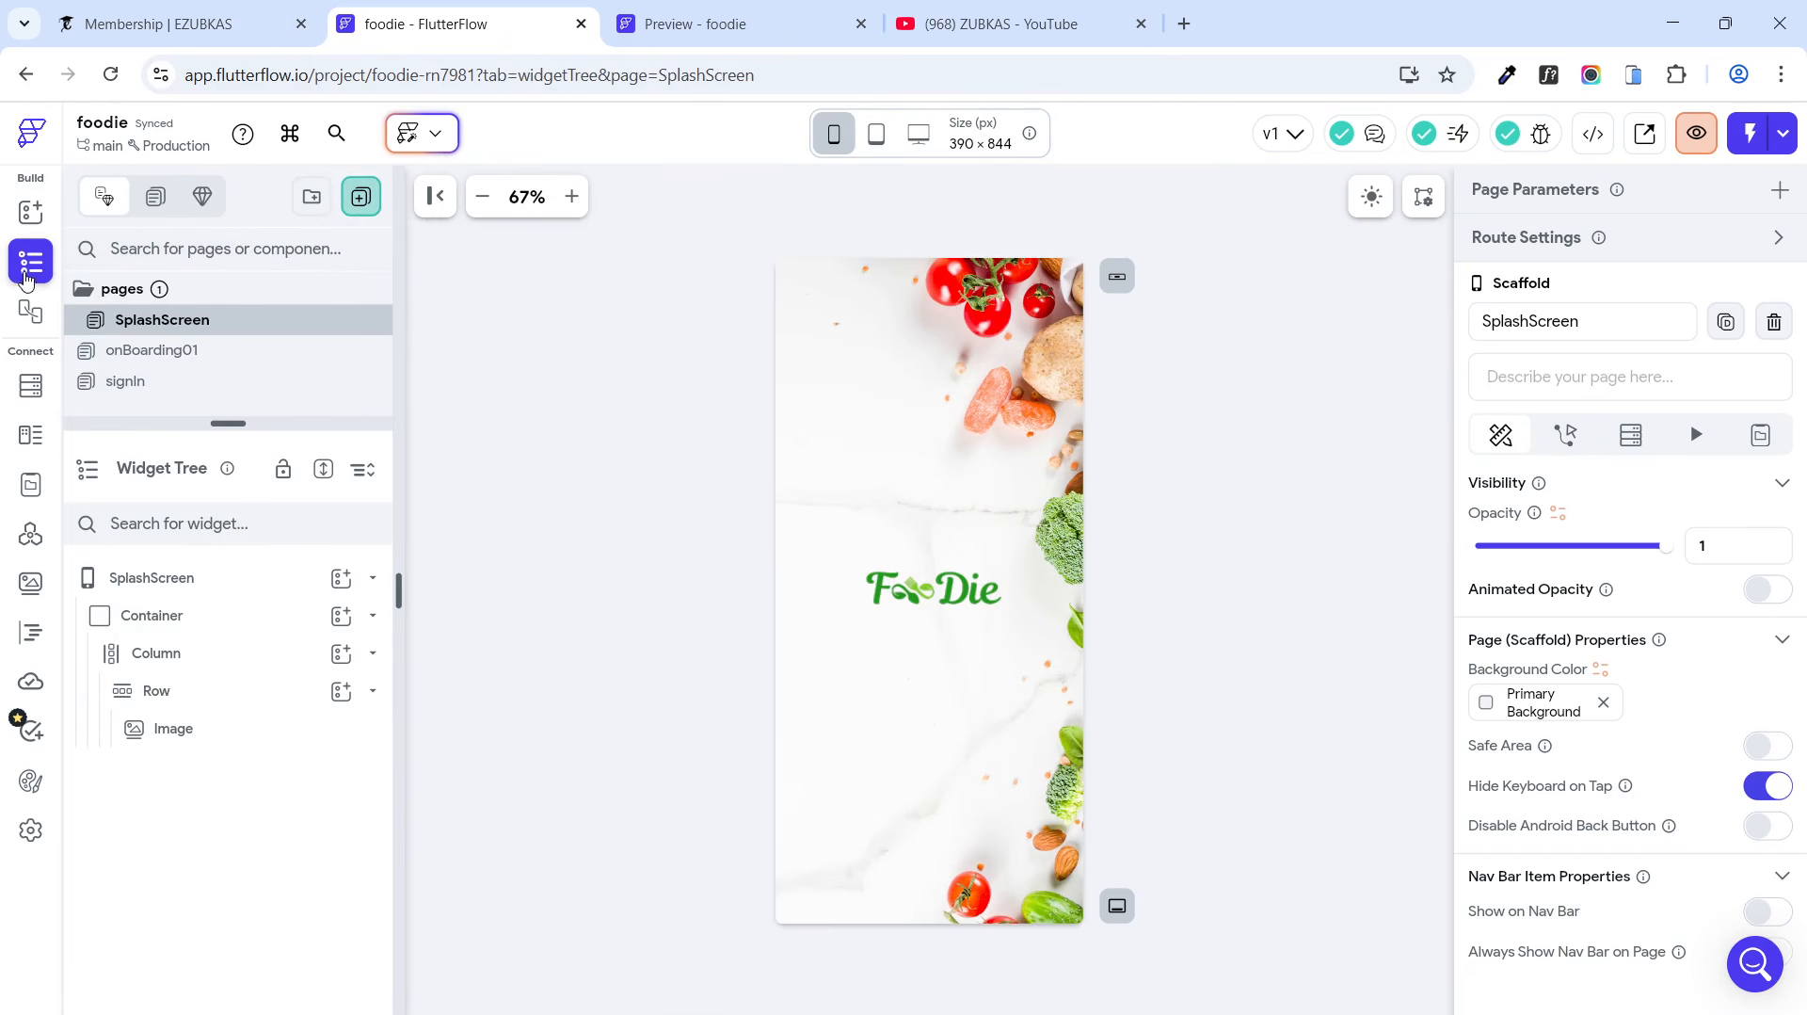
Step: Create a blank component named signInBottomSheet
click(362, 203)
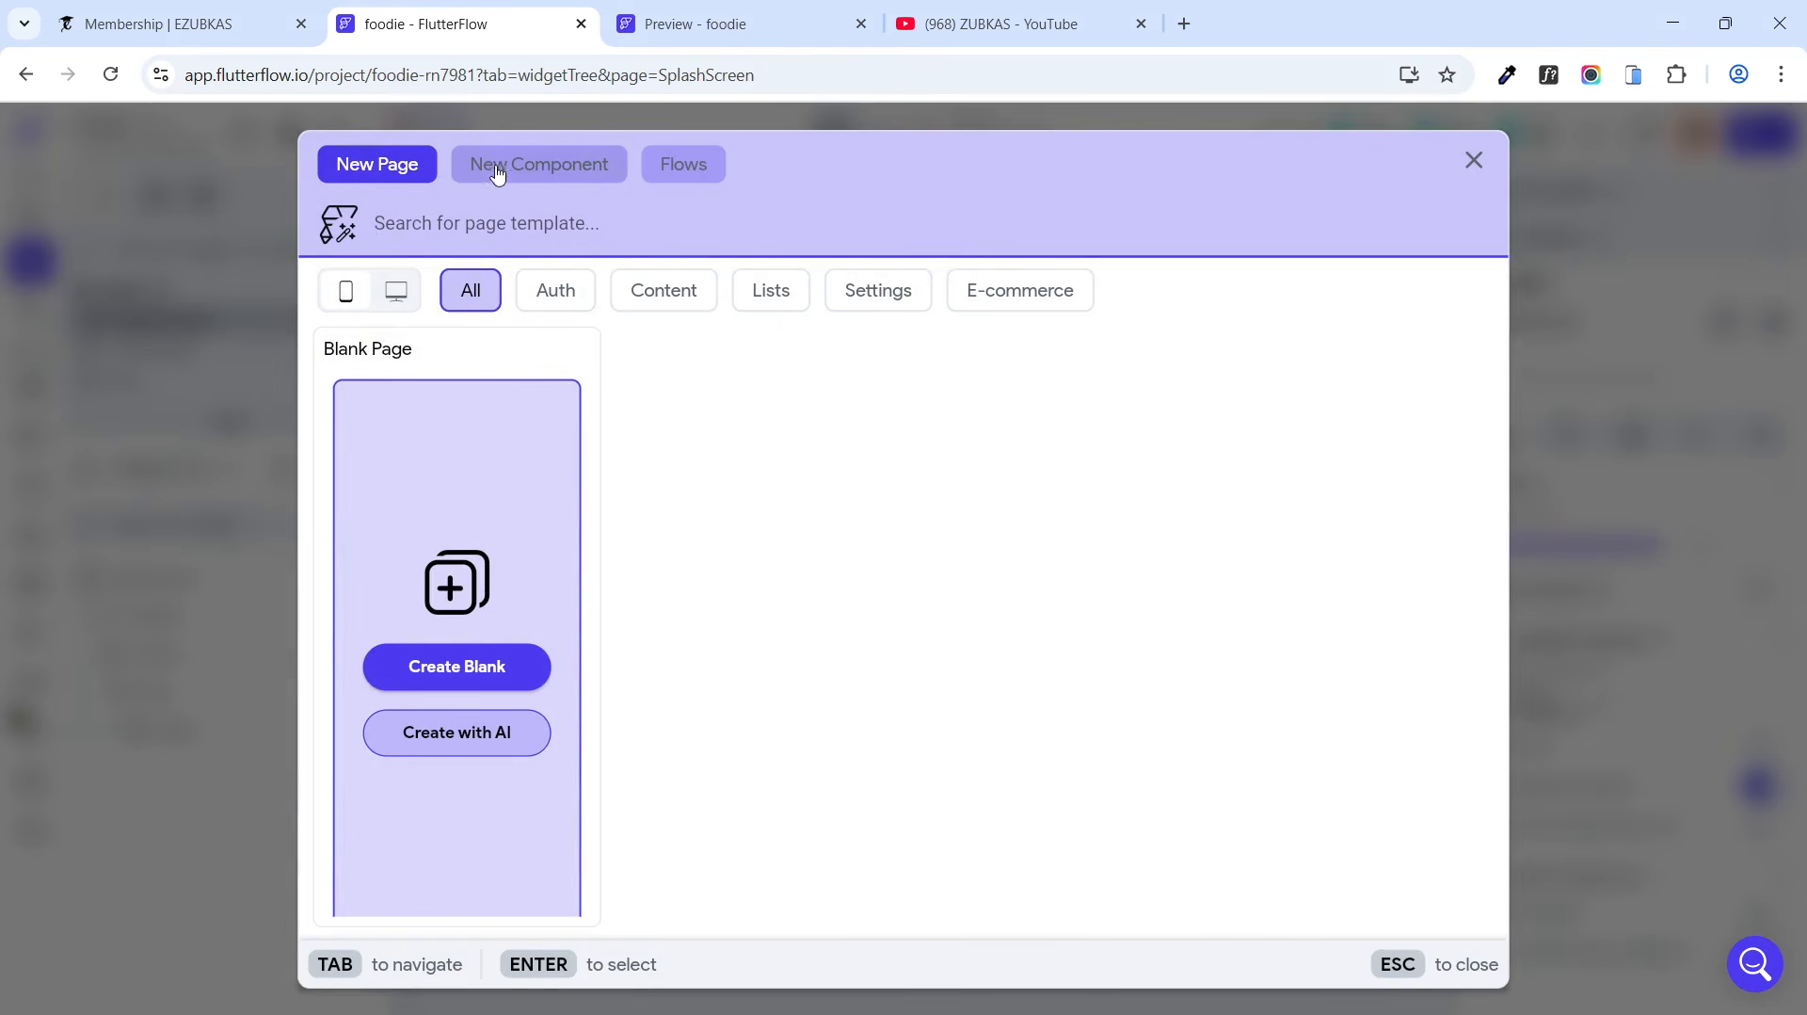
click(541, 168)
text(signInBottomSheet)
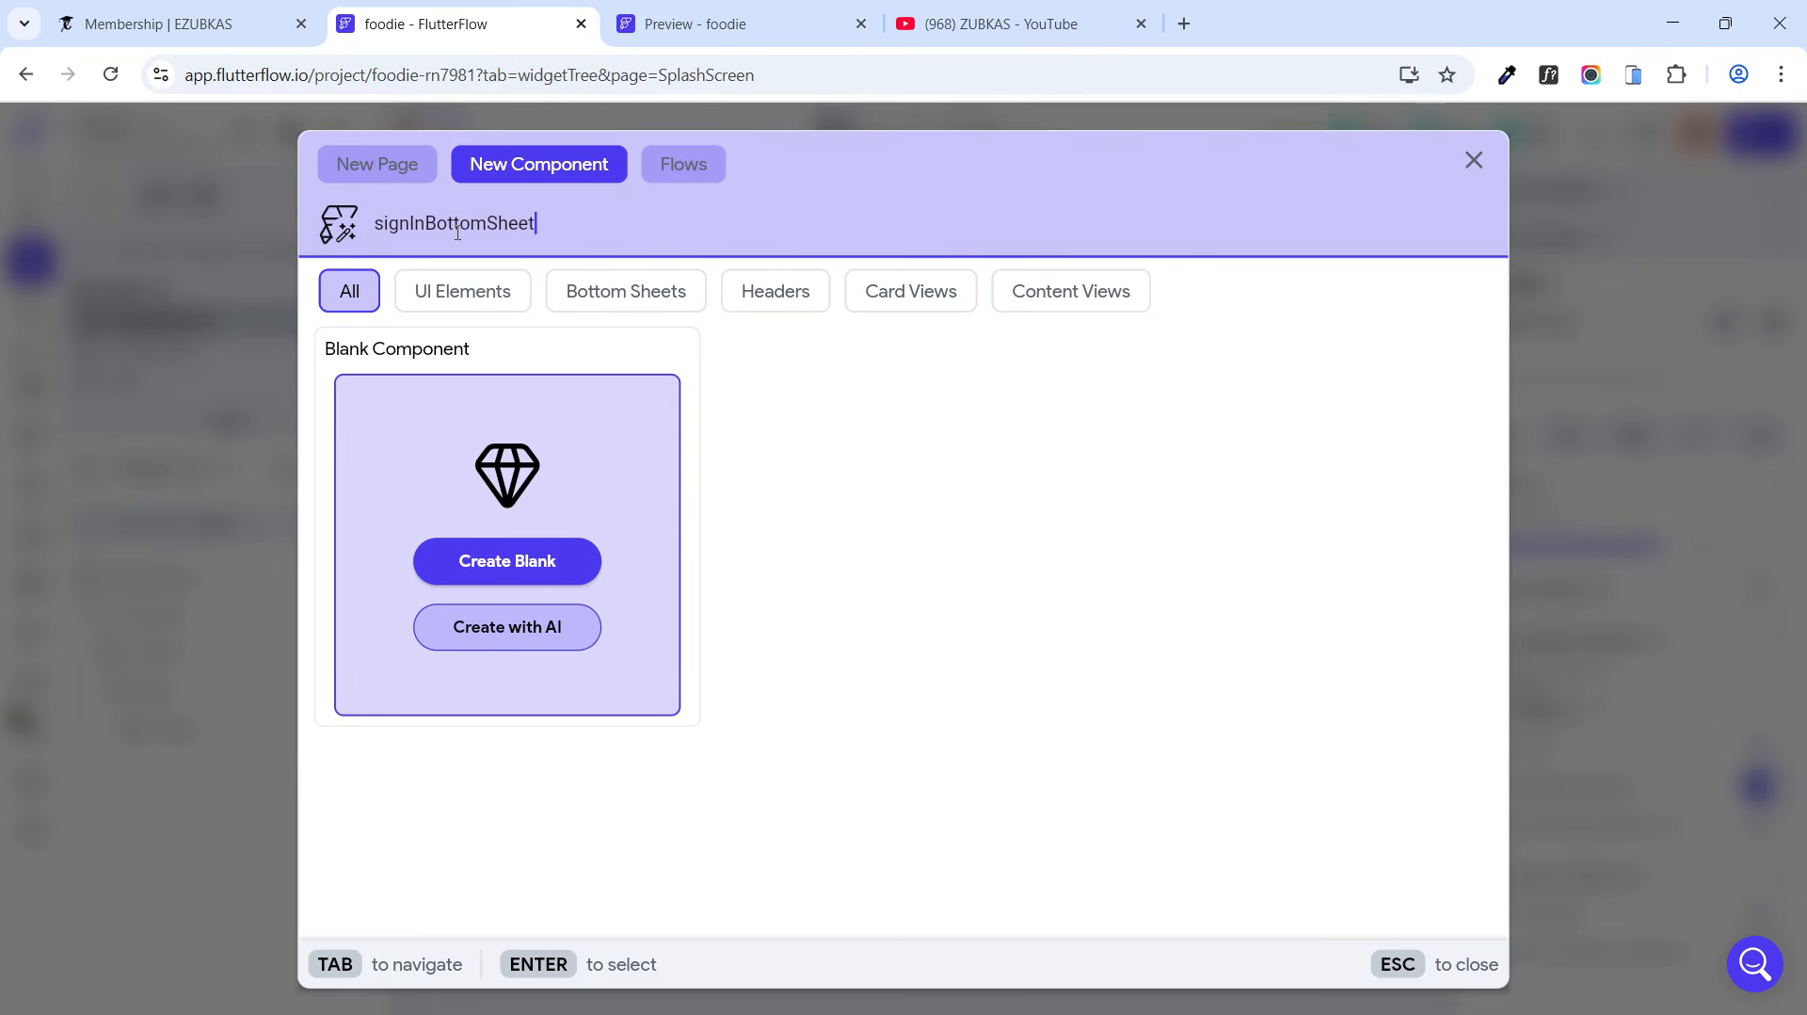
click(506, 561)
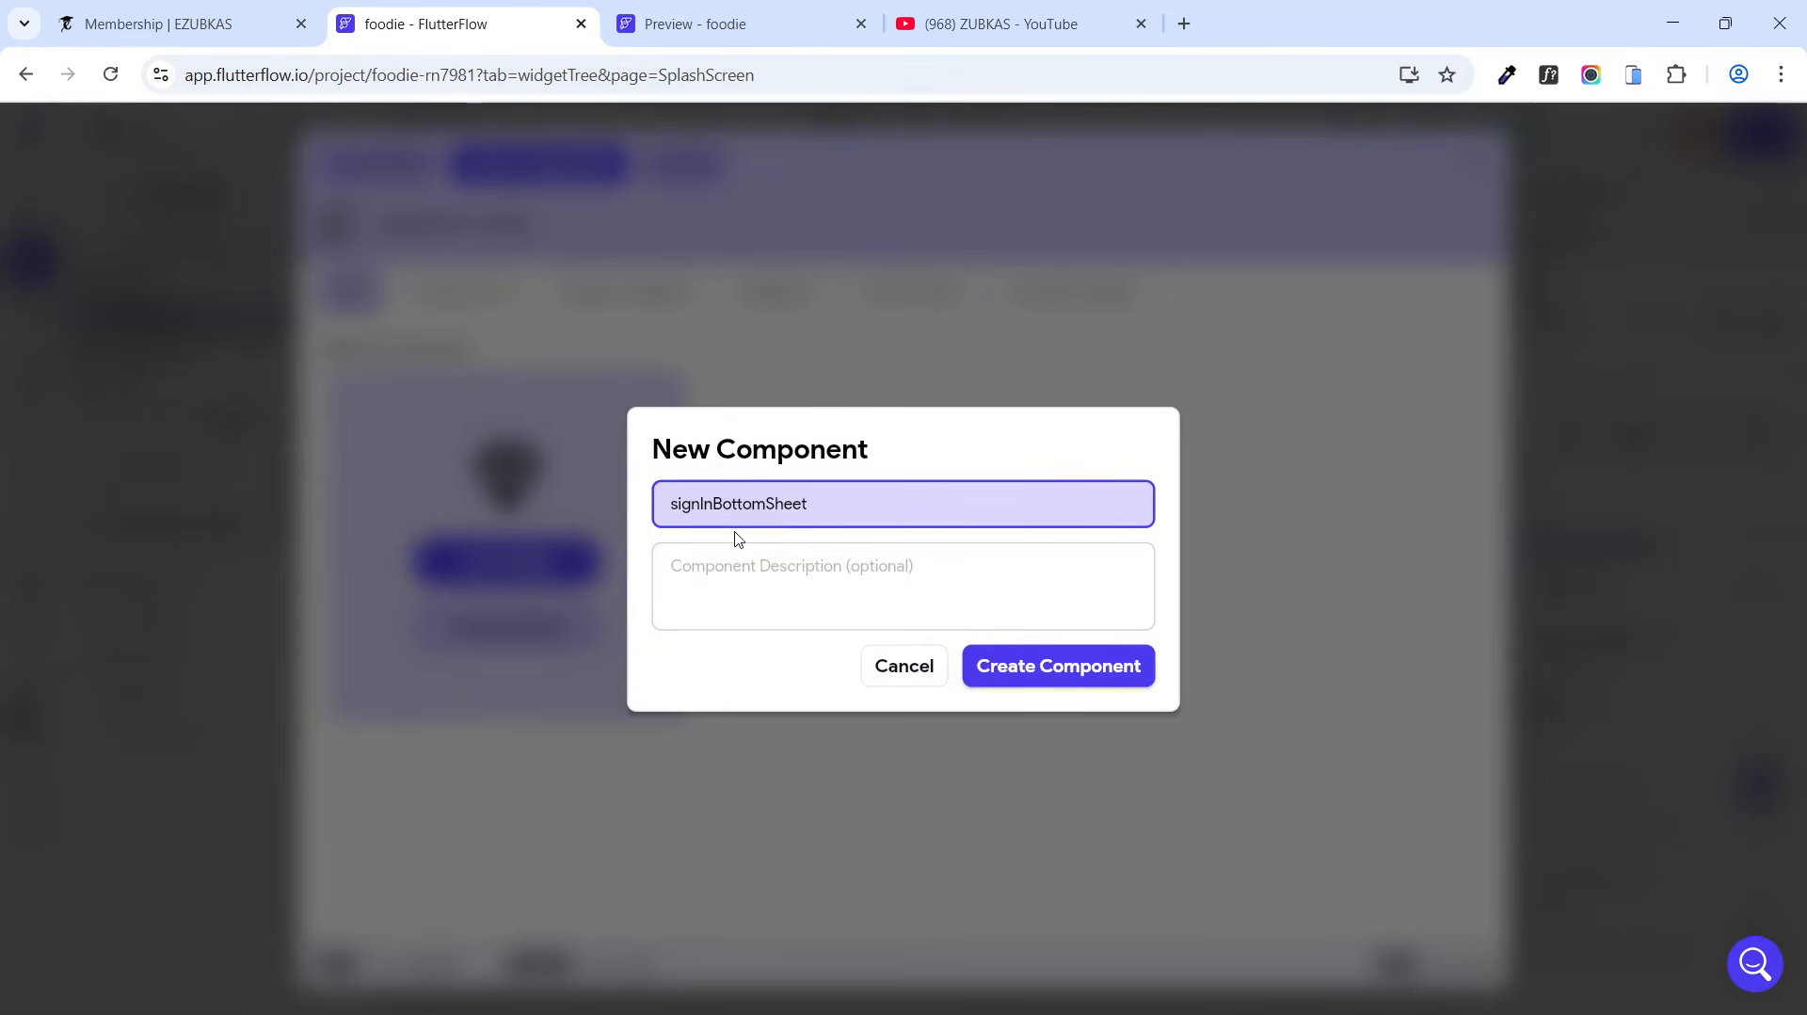
click(1082, 672)
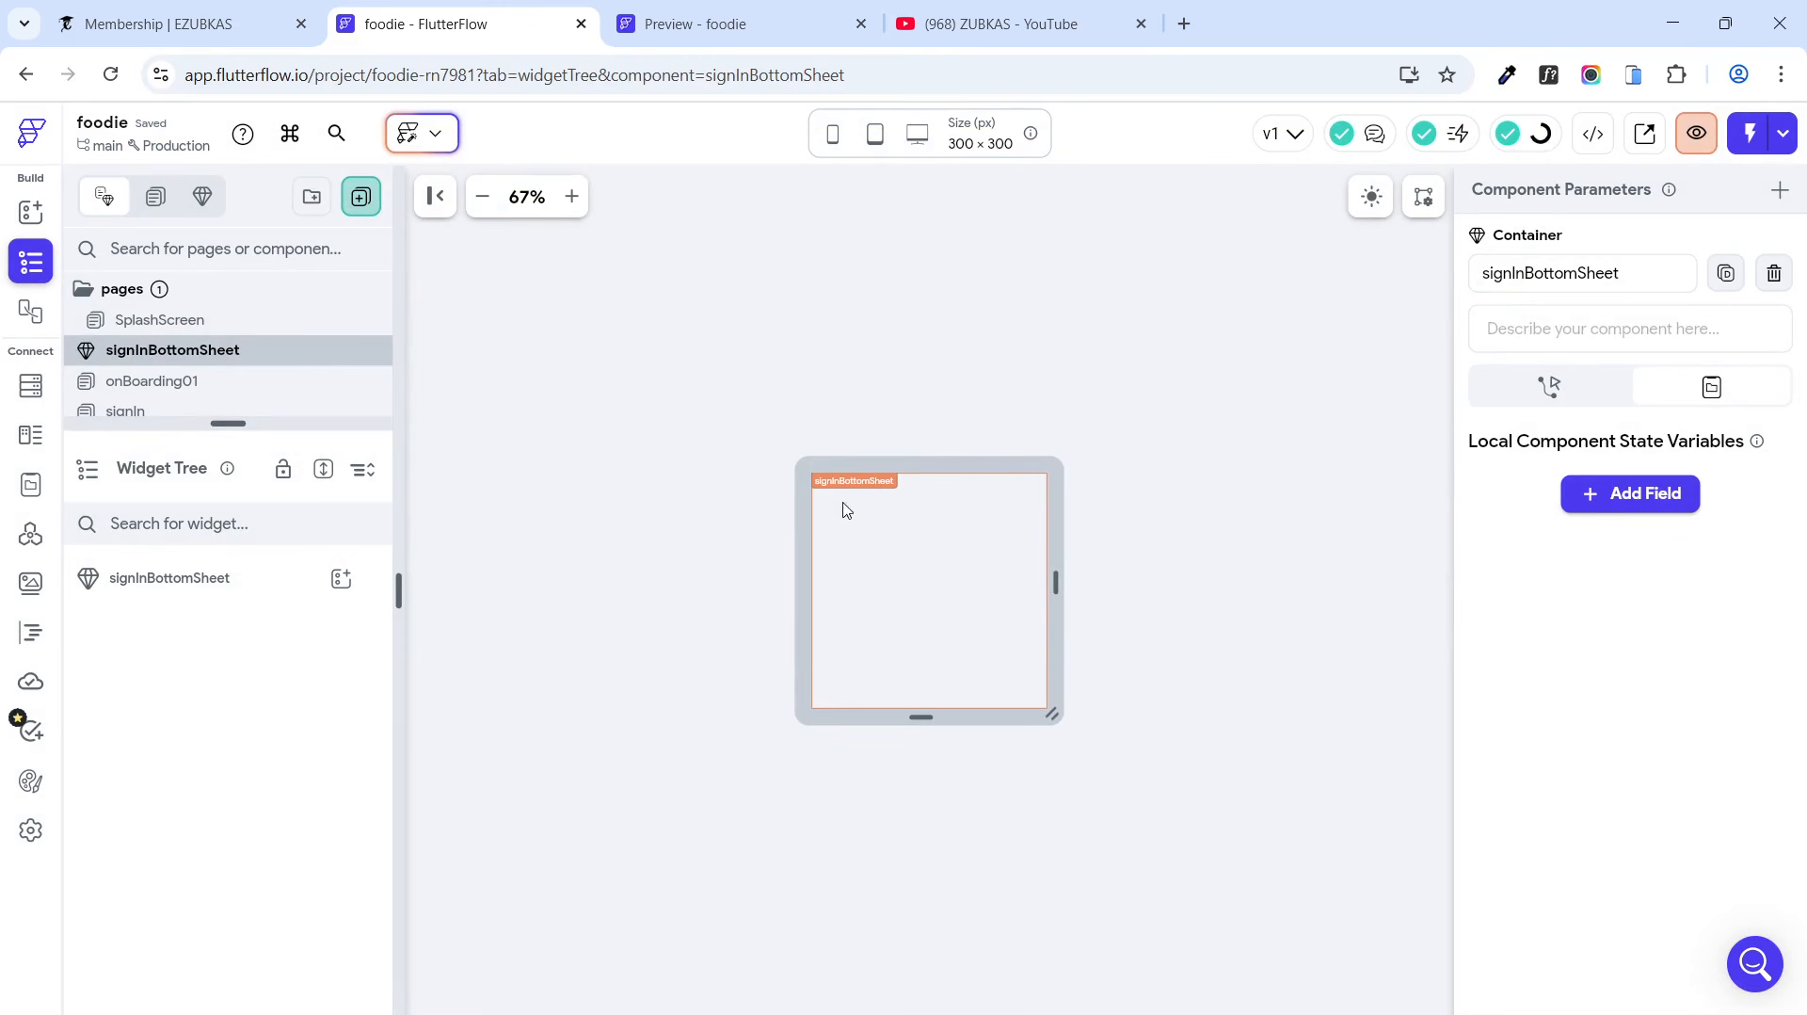
Step: Set the signInBottomSheet component's canvas size to 375 px wide and 580 px high
click(970, 151)
drag(1002, 226, 952, 239)
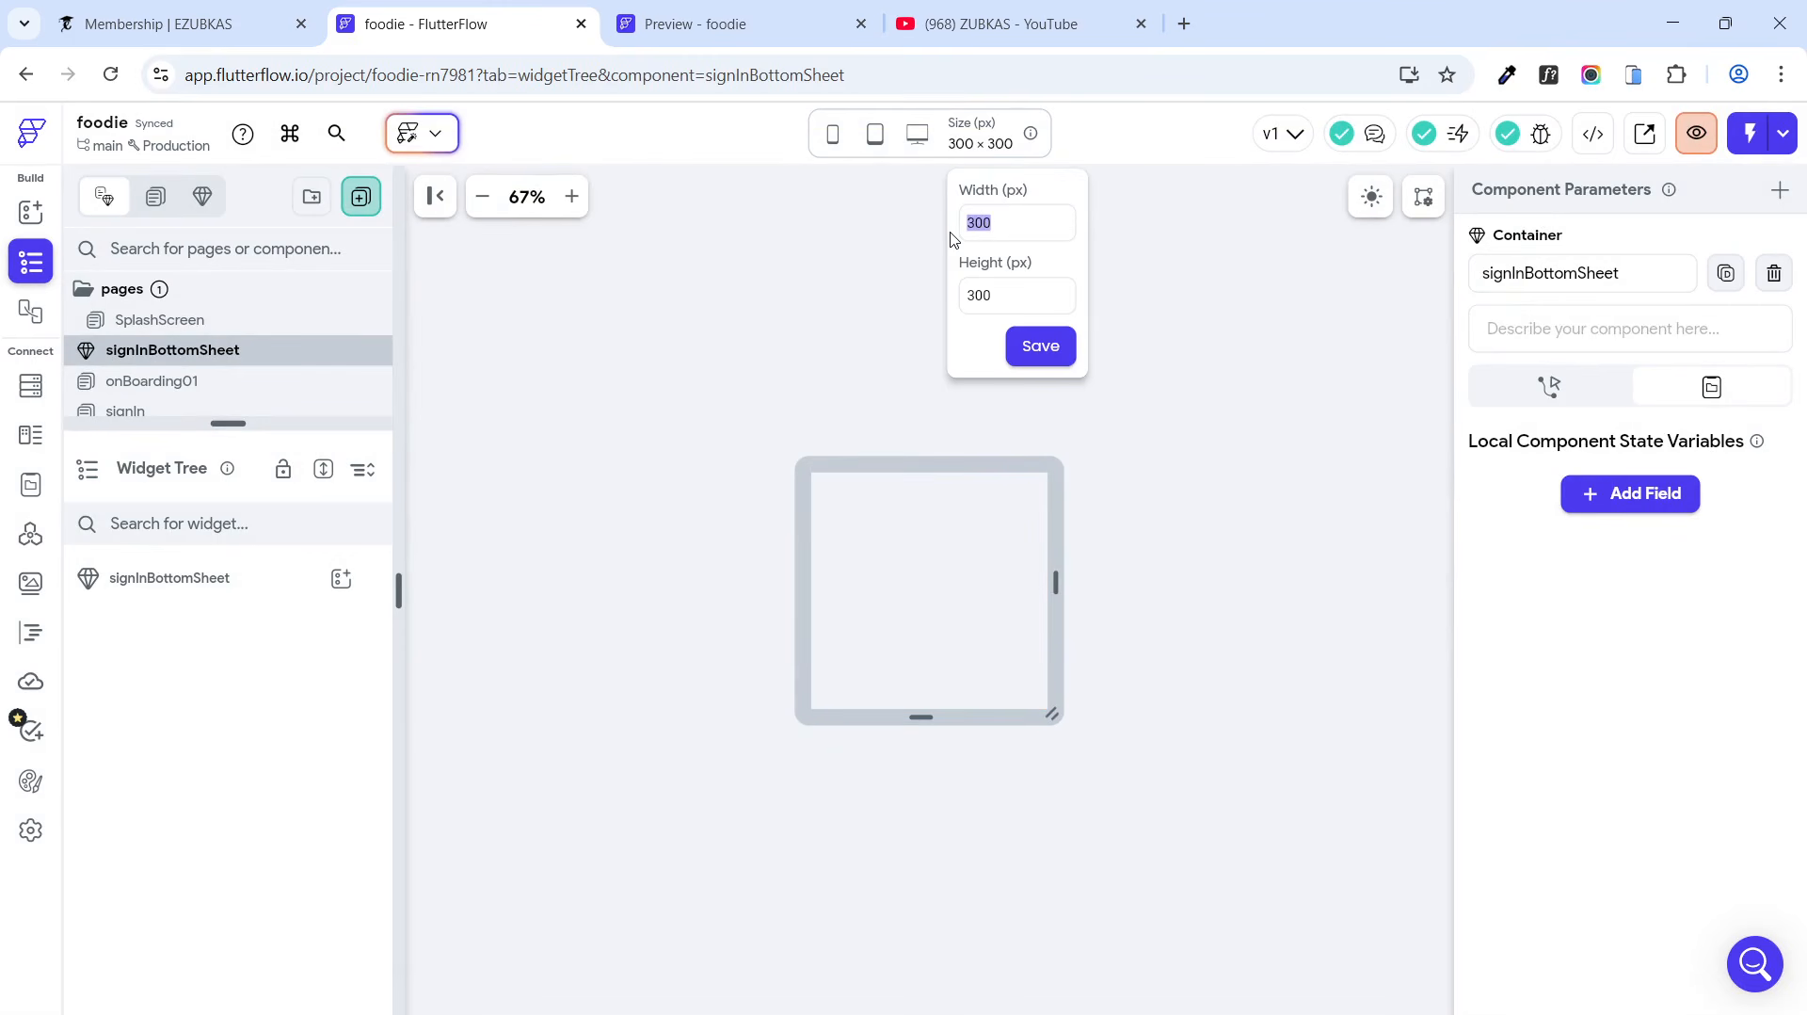
text(375)
key(Tab)
text(5)
click(1029, 356)
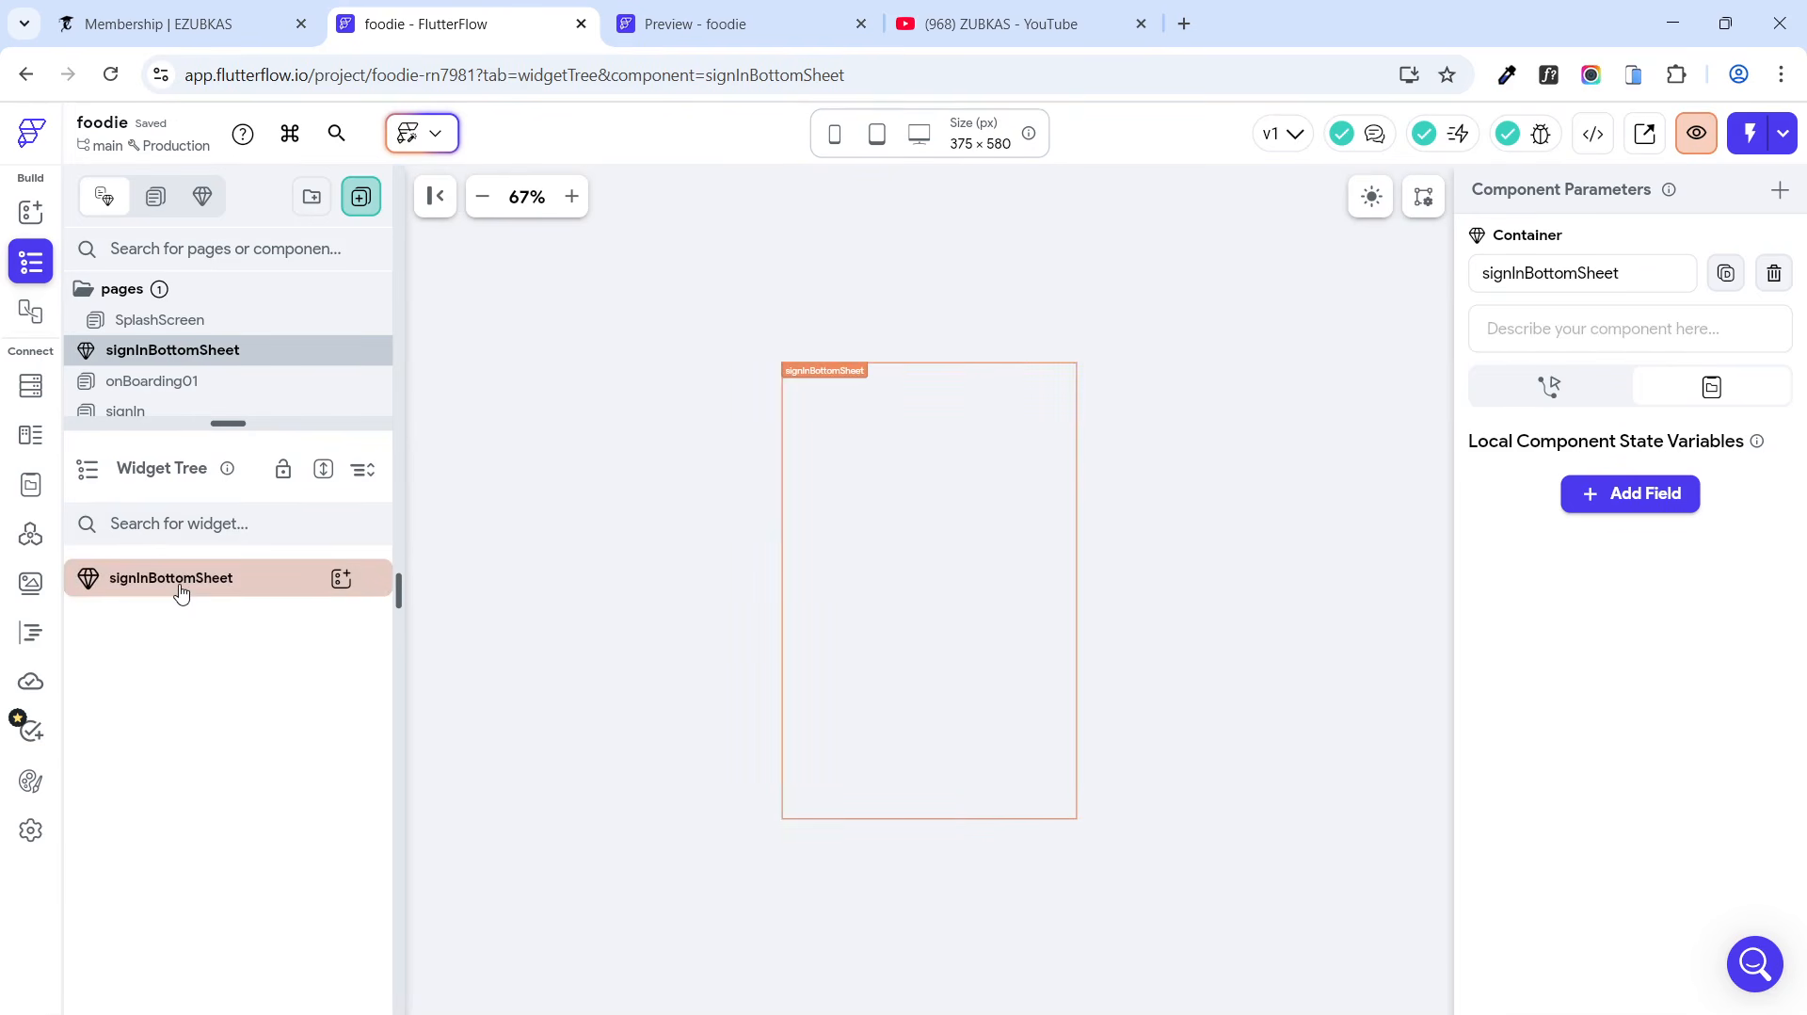
Step: Add a Container inside the signInBottomSheet component, giving the widget tree more room
drag(228, 424, 222, 246)
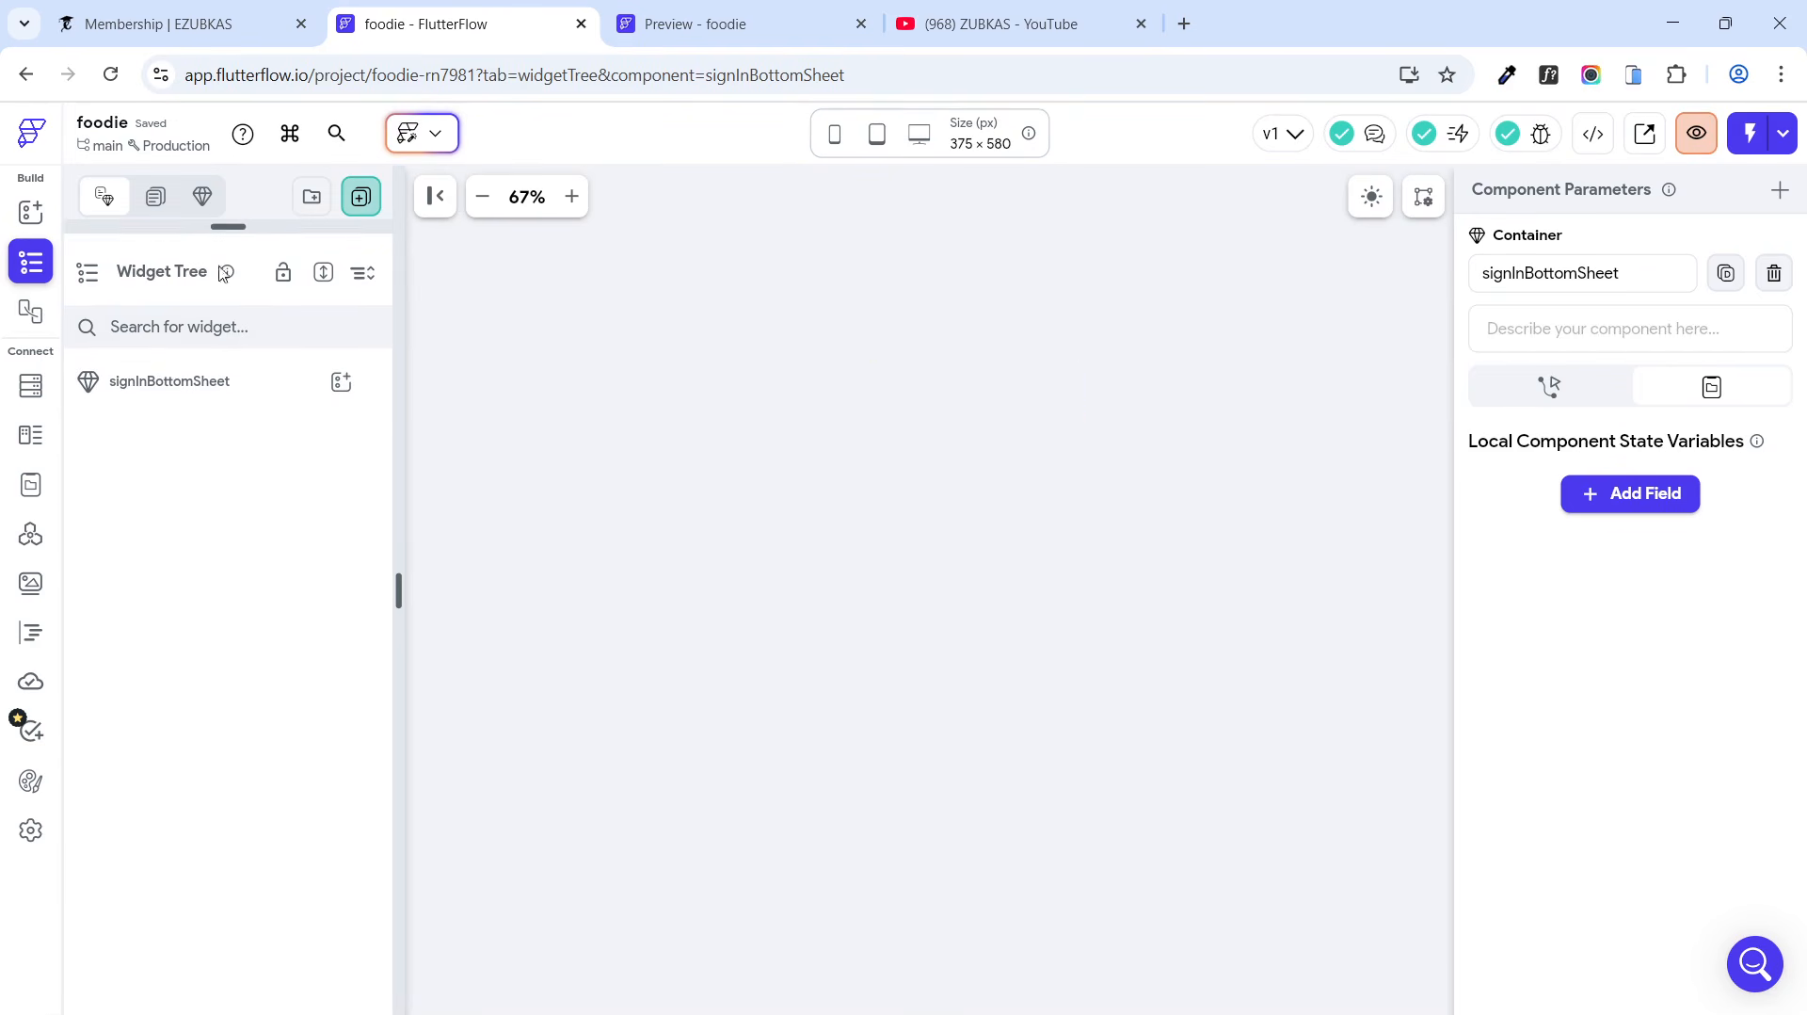
click(240, 399)
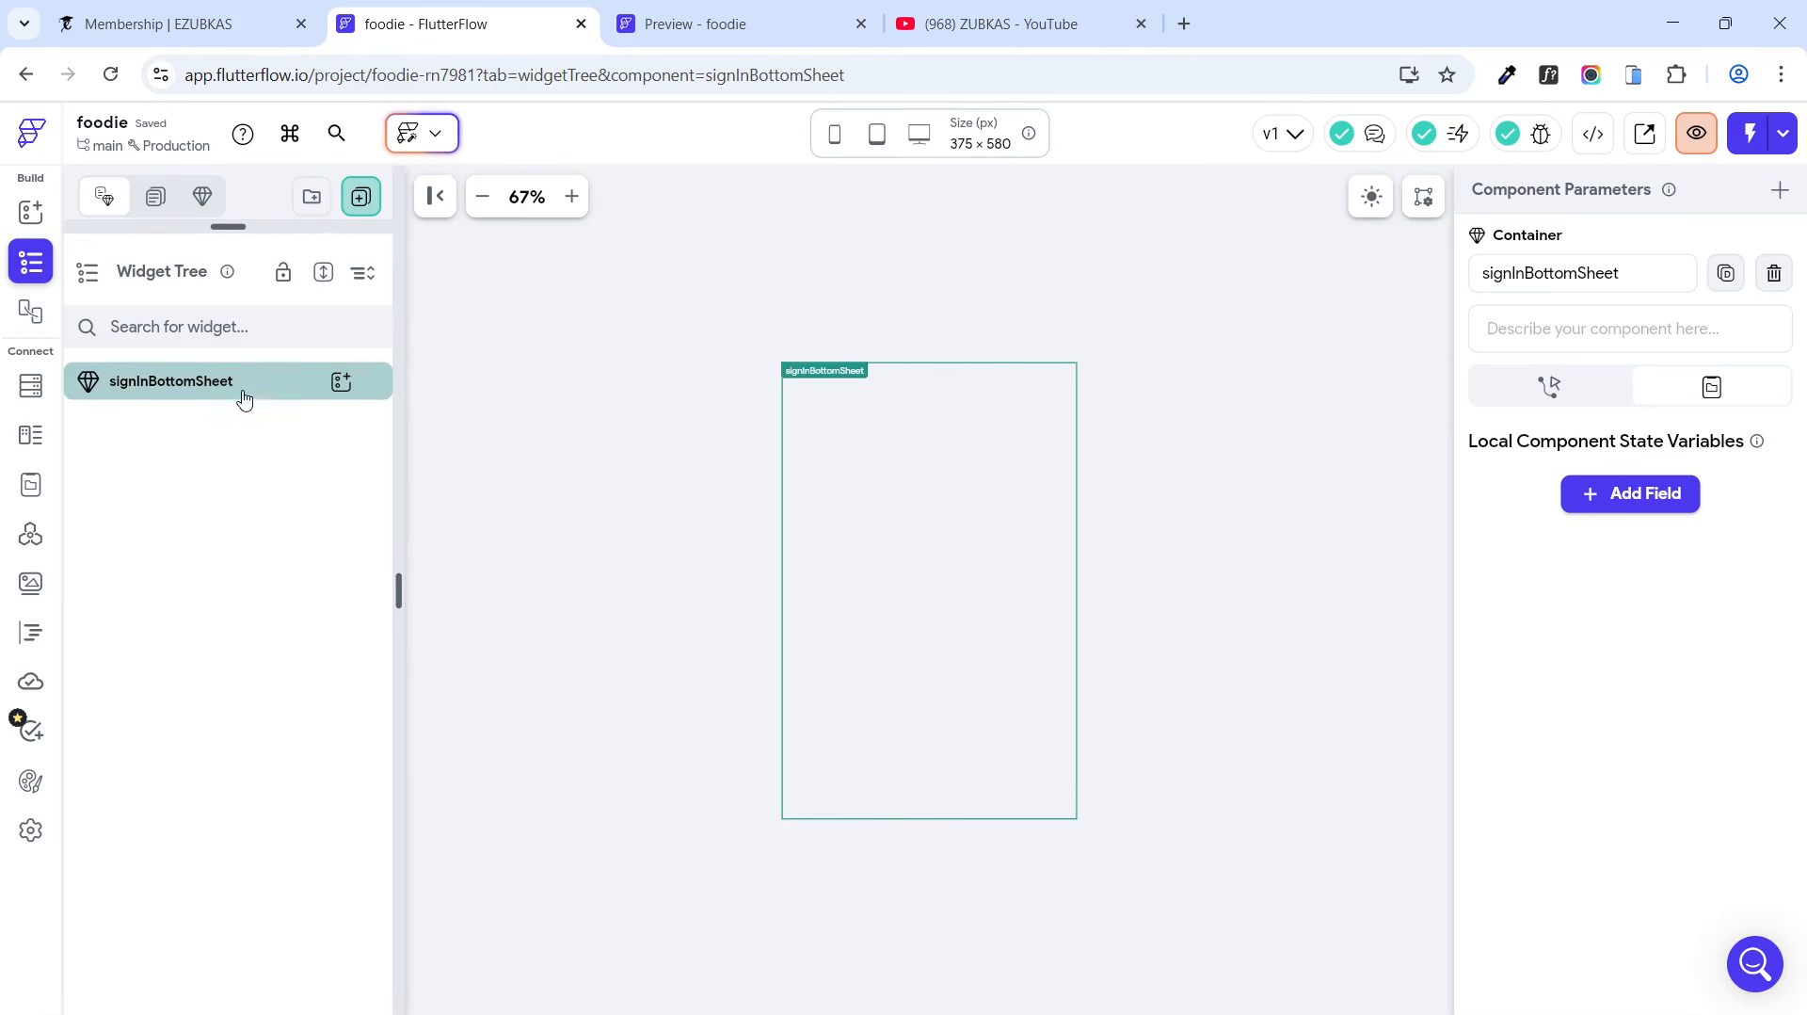
click(341, 381)
click(460, 626)
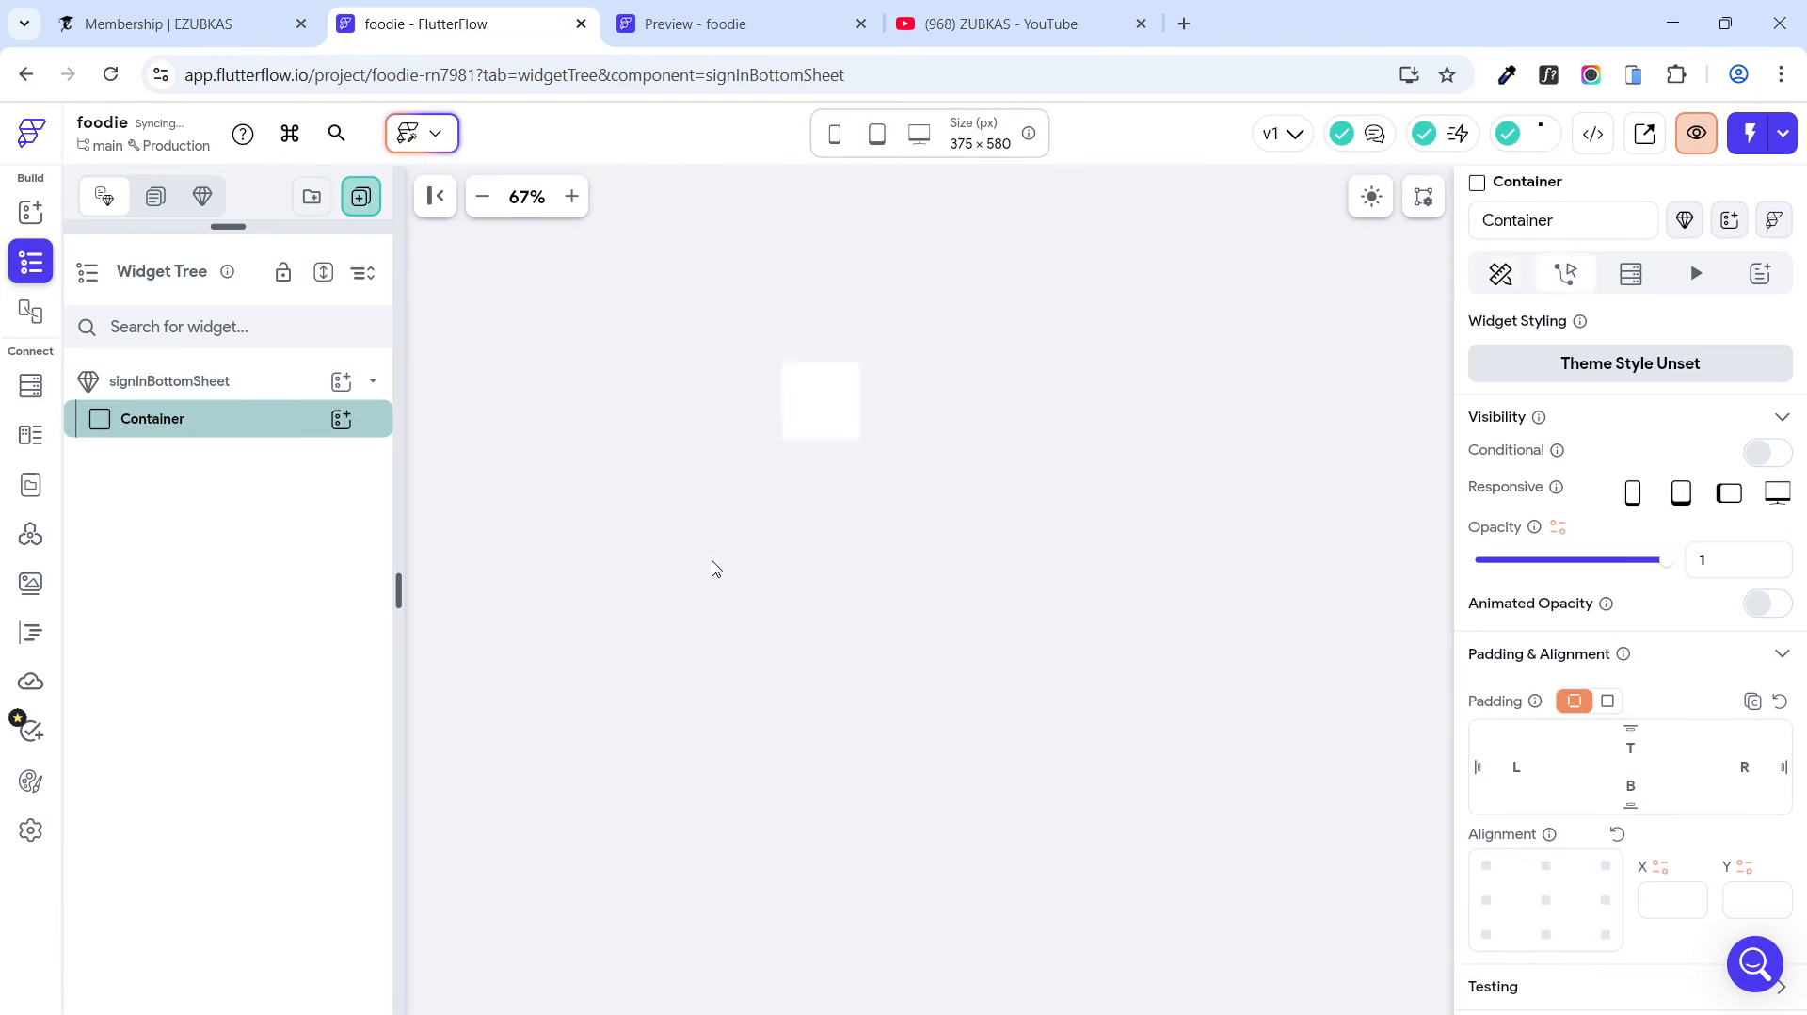
Step: Set the Container's width and height to infinity and remove its fill color
scroll(1694, 528, down, 4)
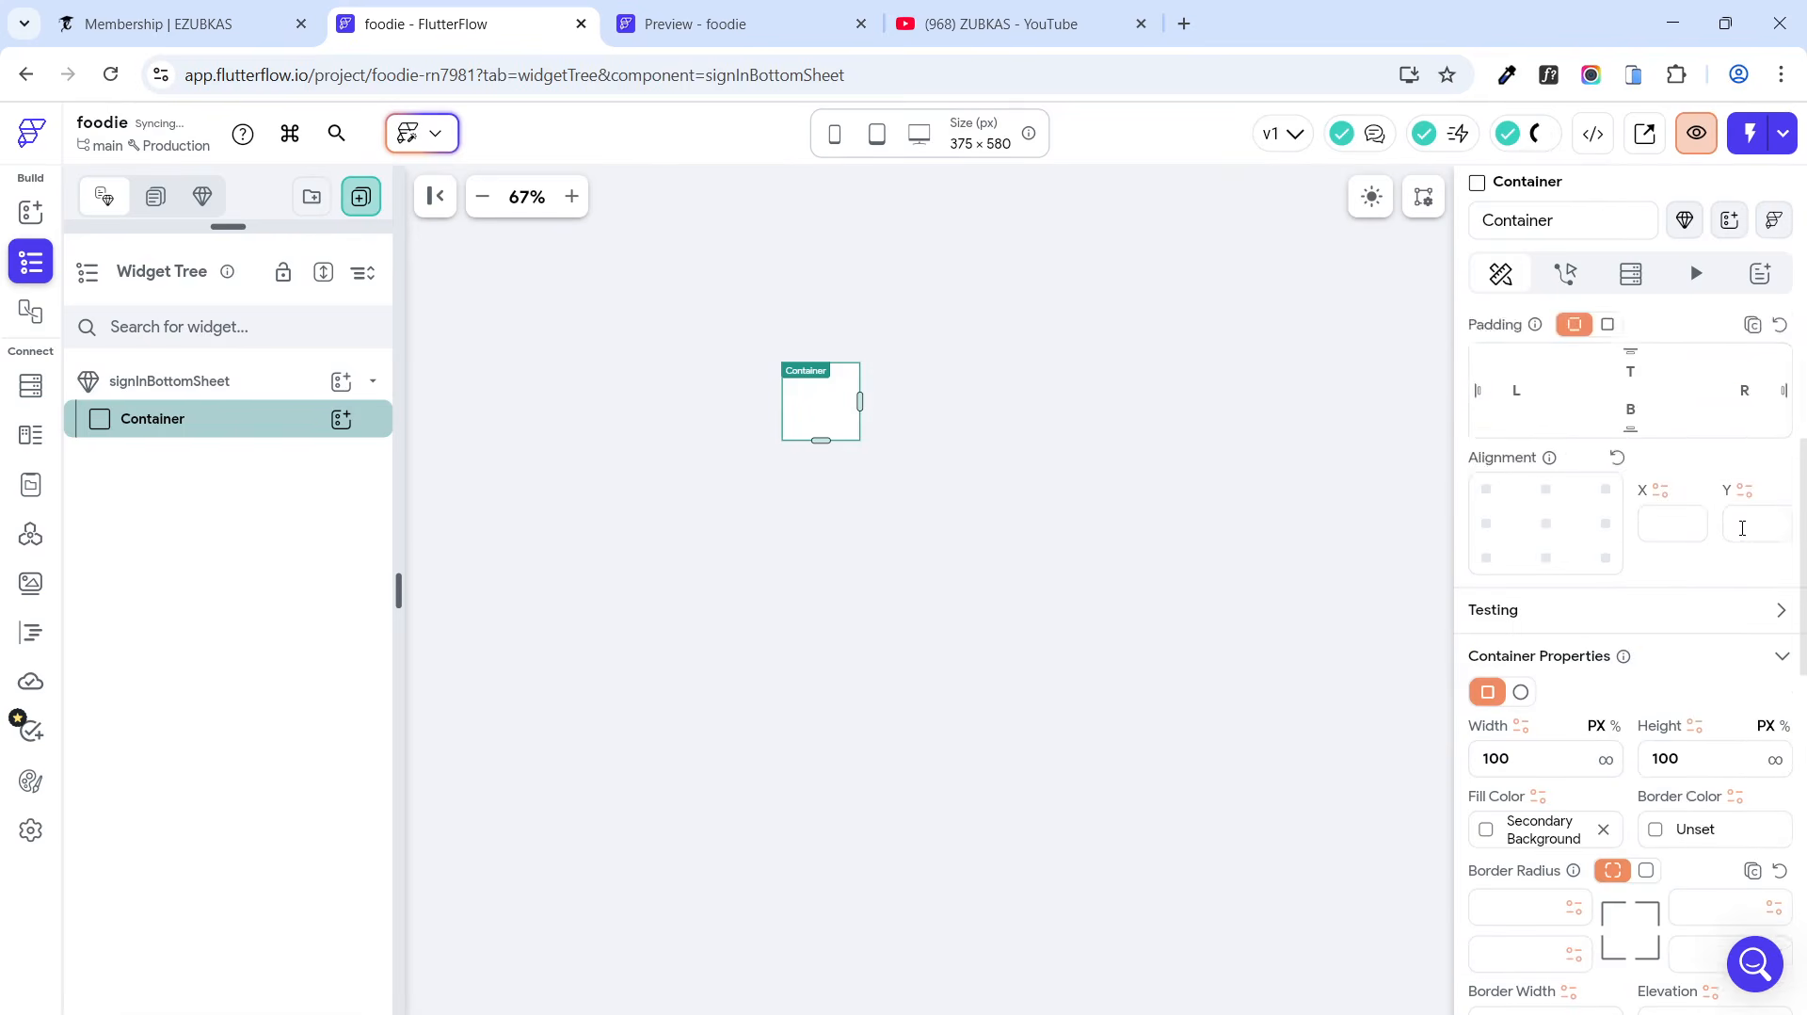
scroll(1743, 528, down, 1)
click(1608, 666)
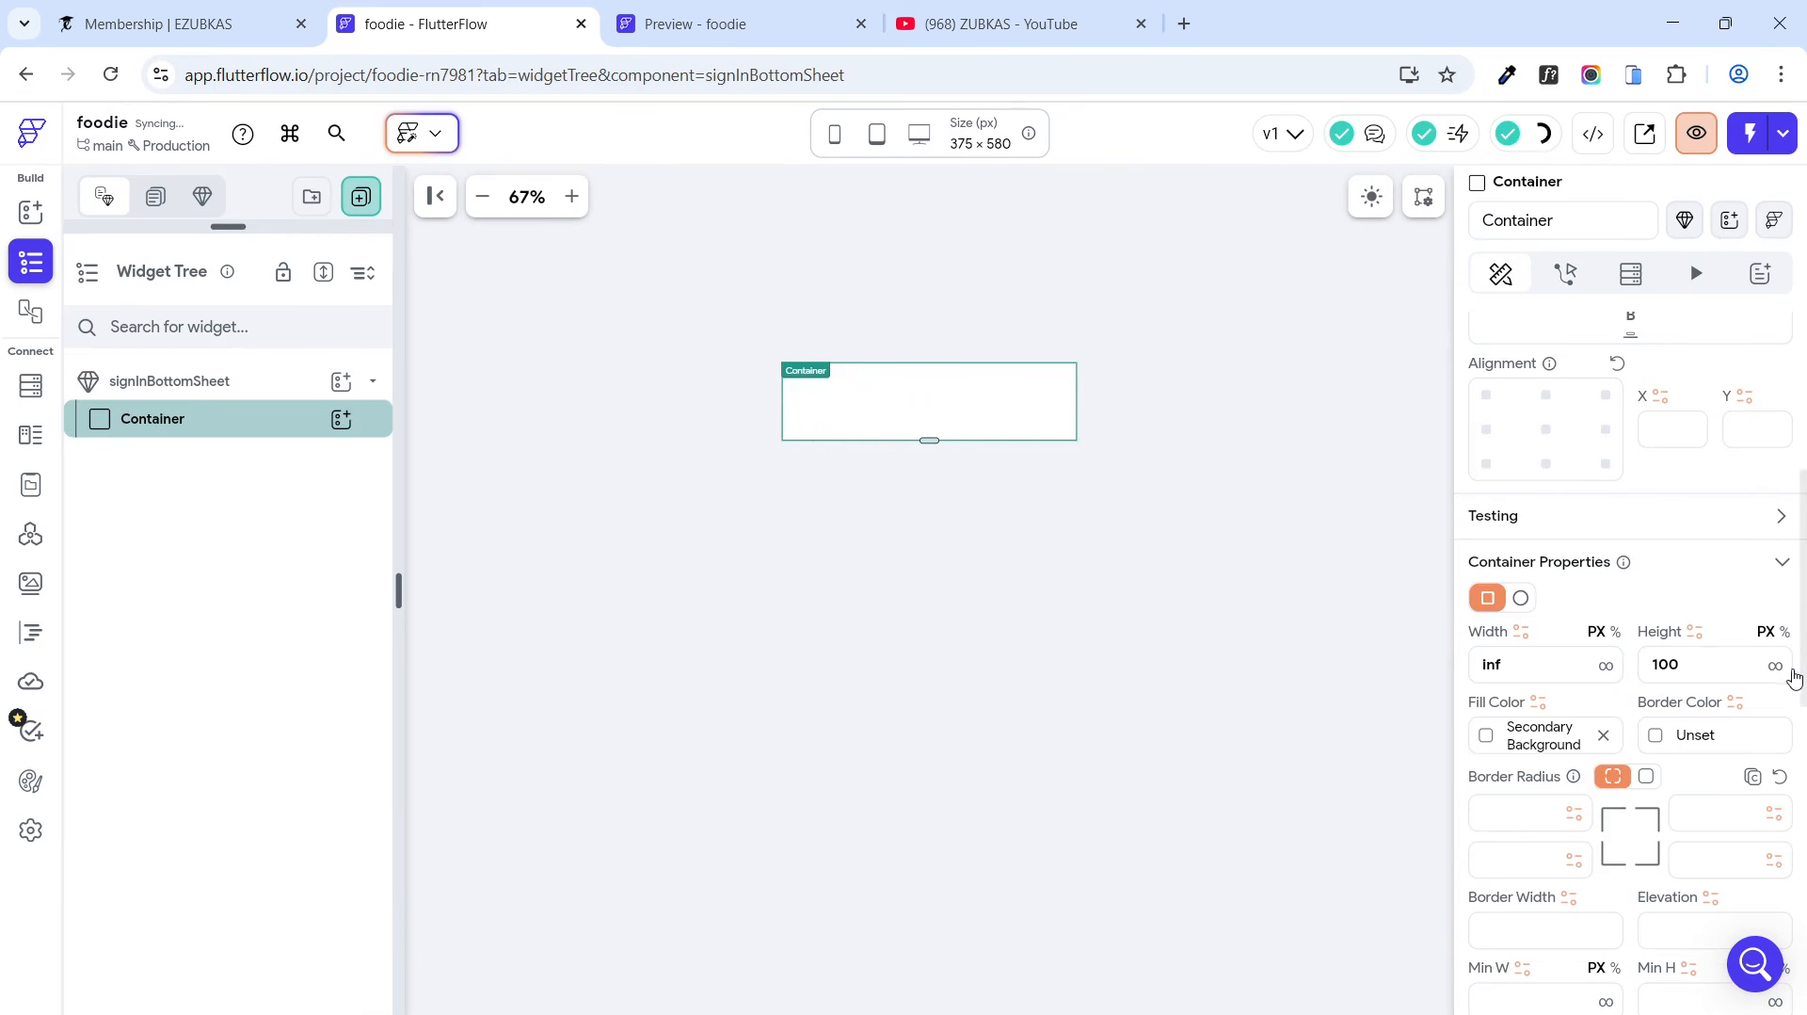
click(1776, 666)
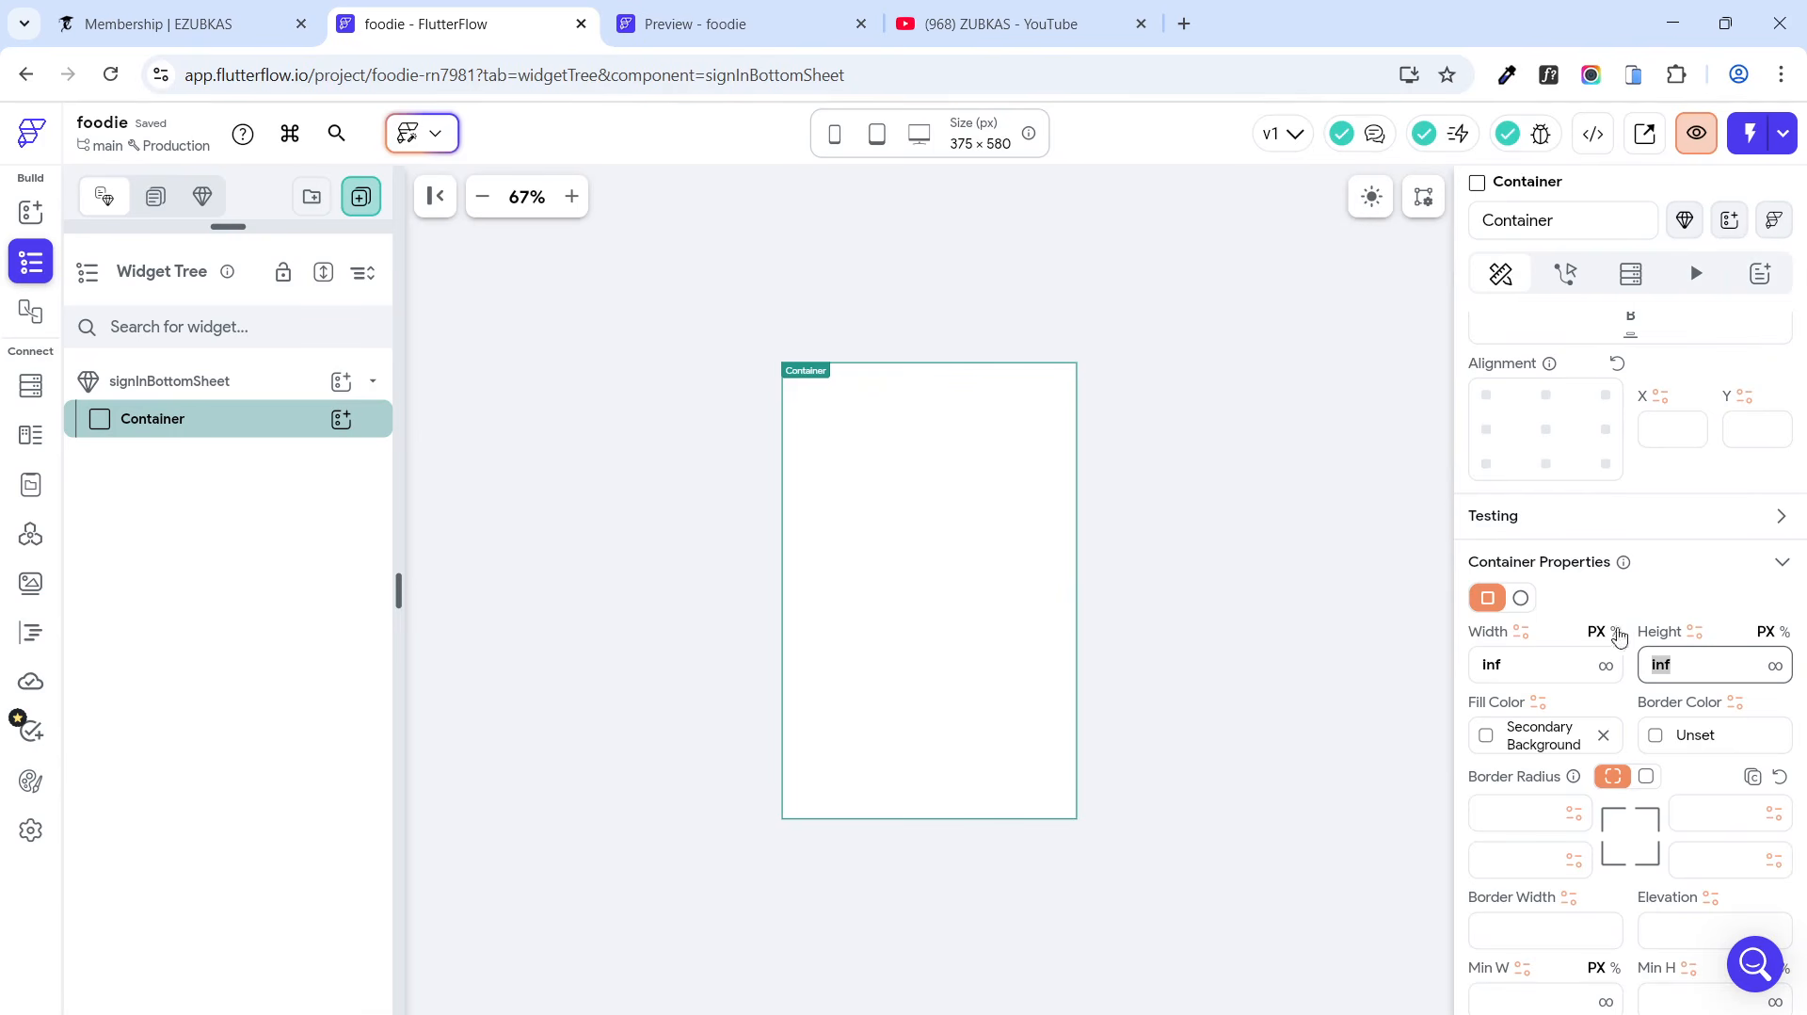
click(1602, 735)
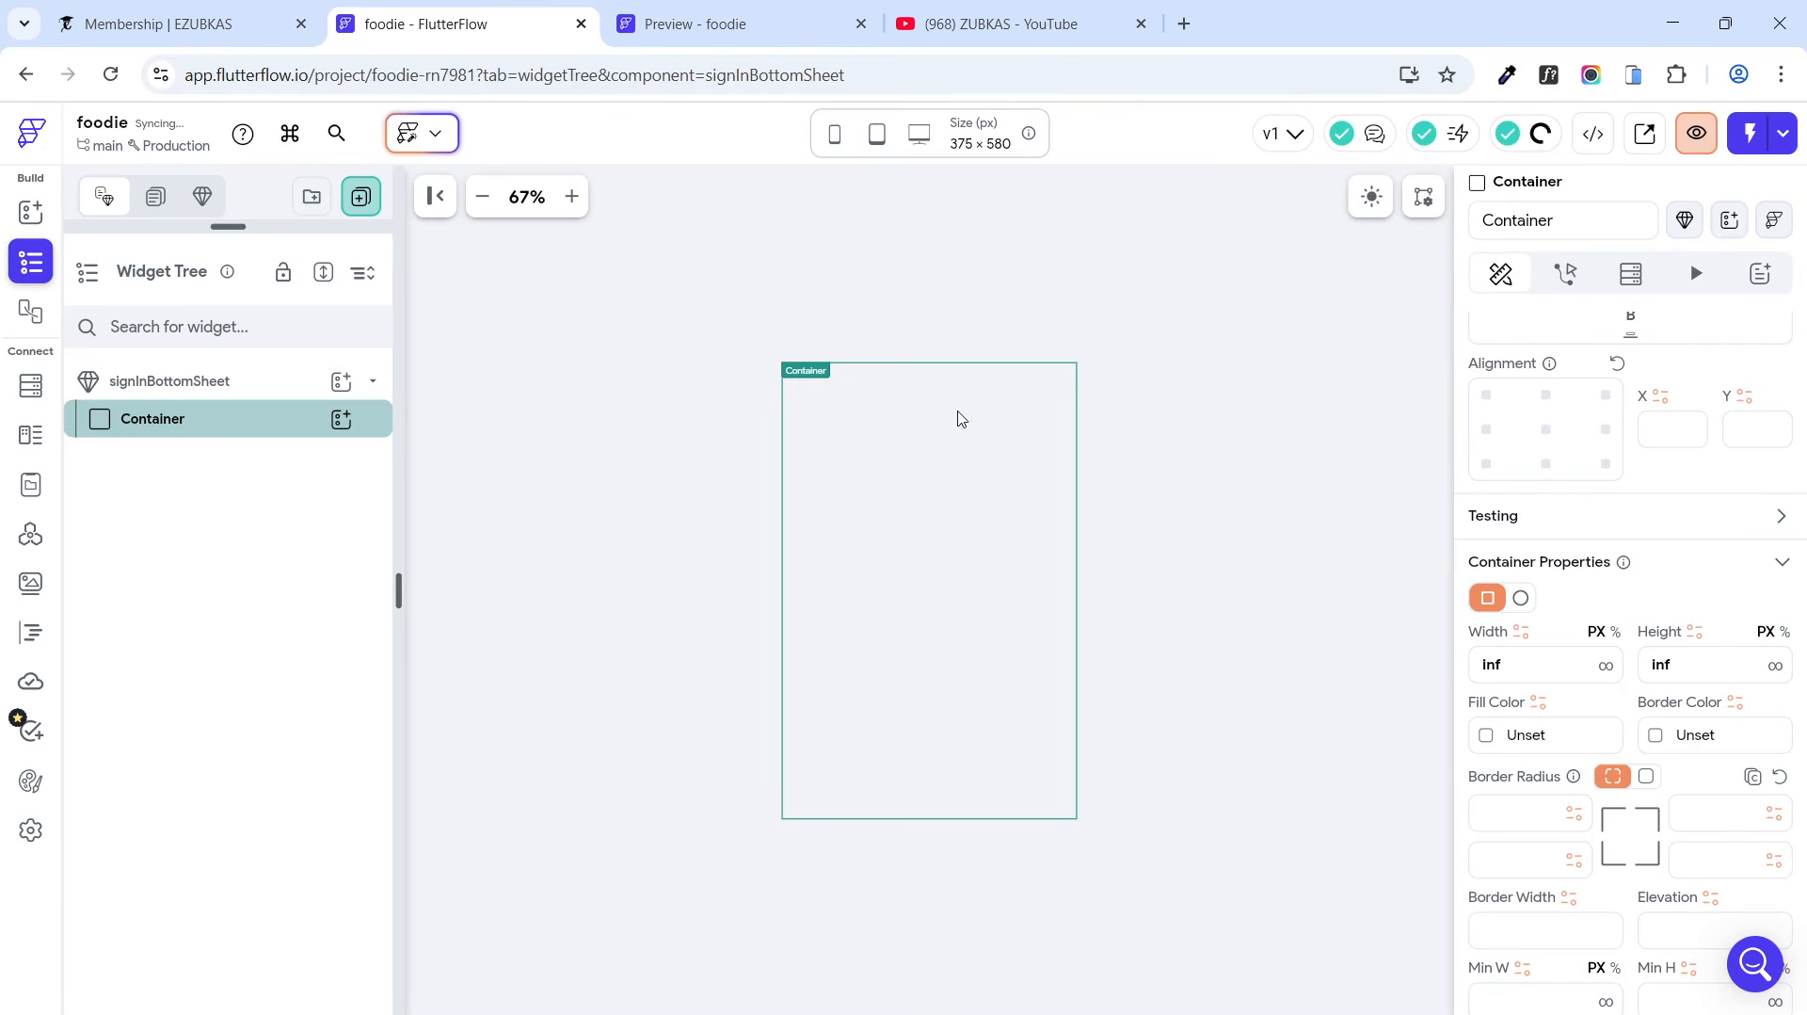
Step: Give the Container a background image of type Asset, using splashscreen.png
scroll(1699, 447, down, 6)
scroll(1699, 447, down, 1)
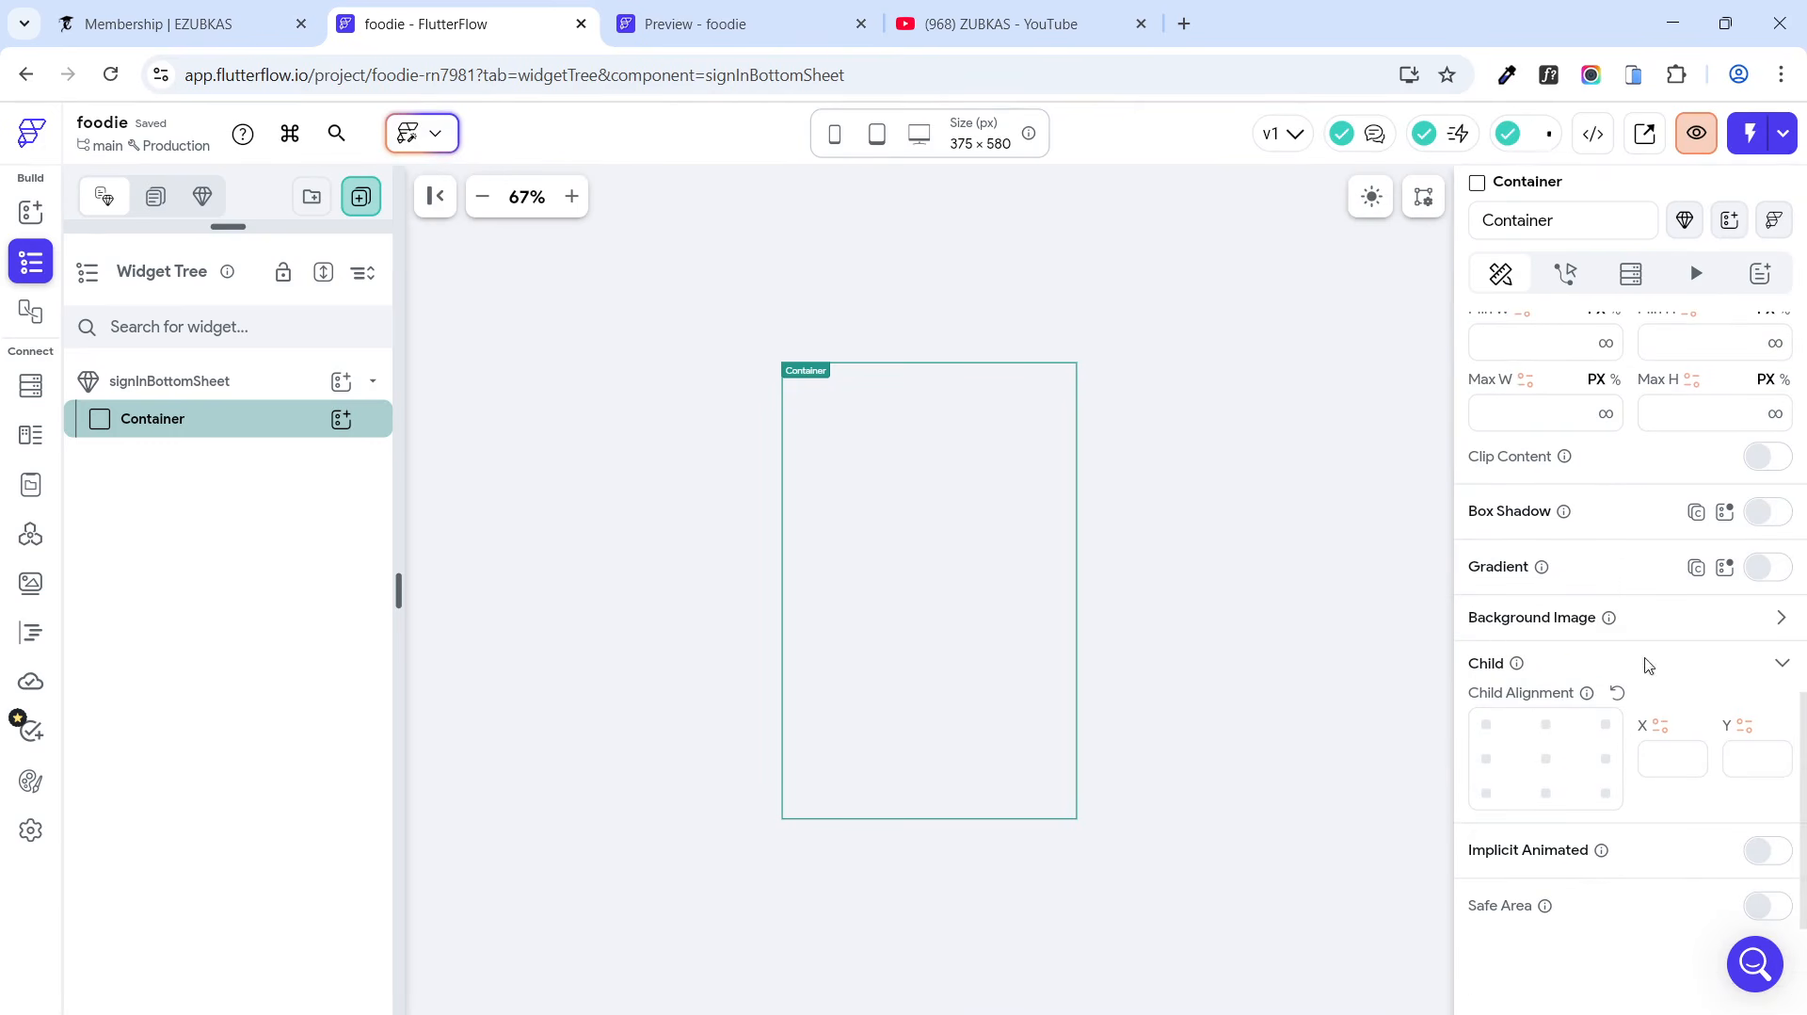
click(1782, 618)
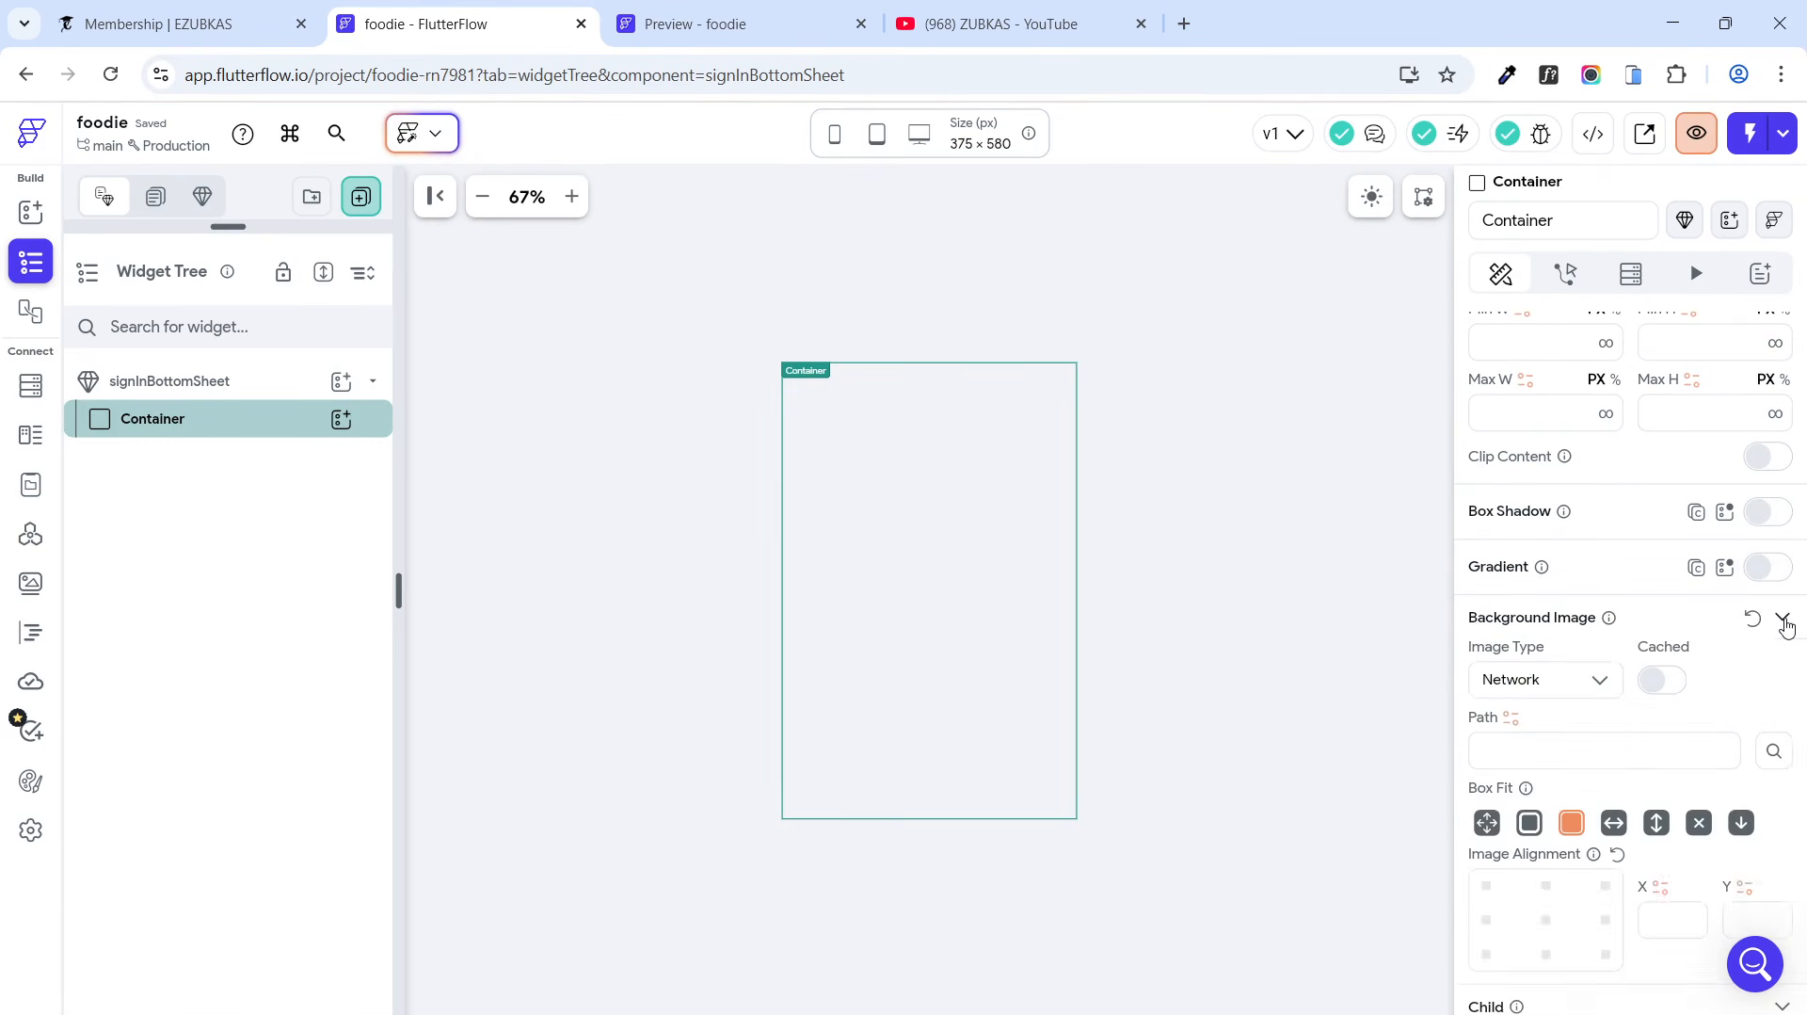
click(1553, 680)
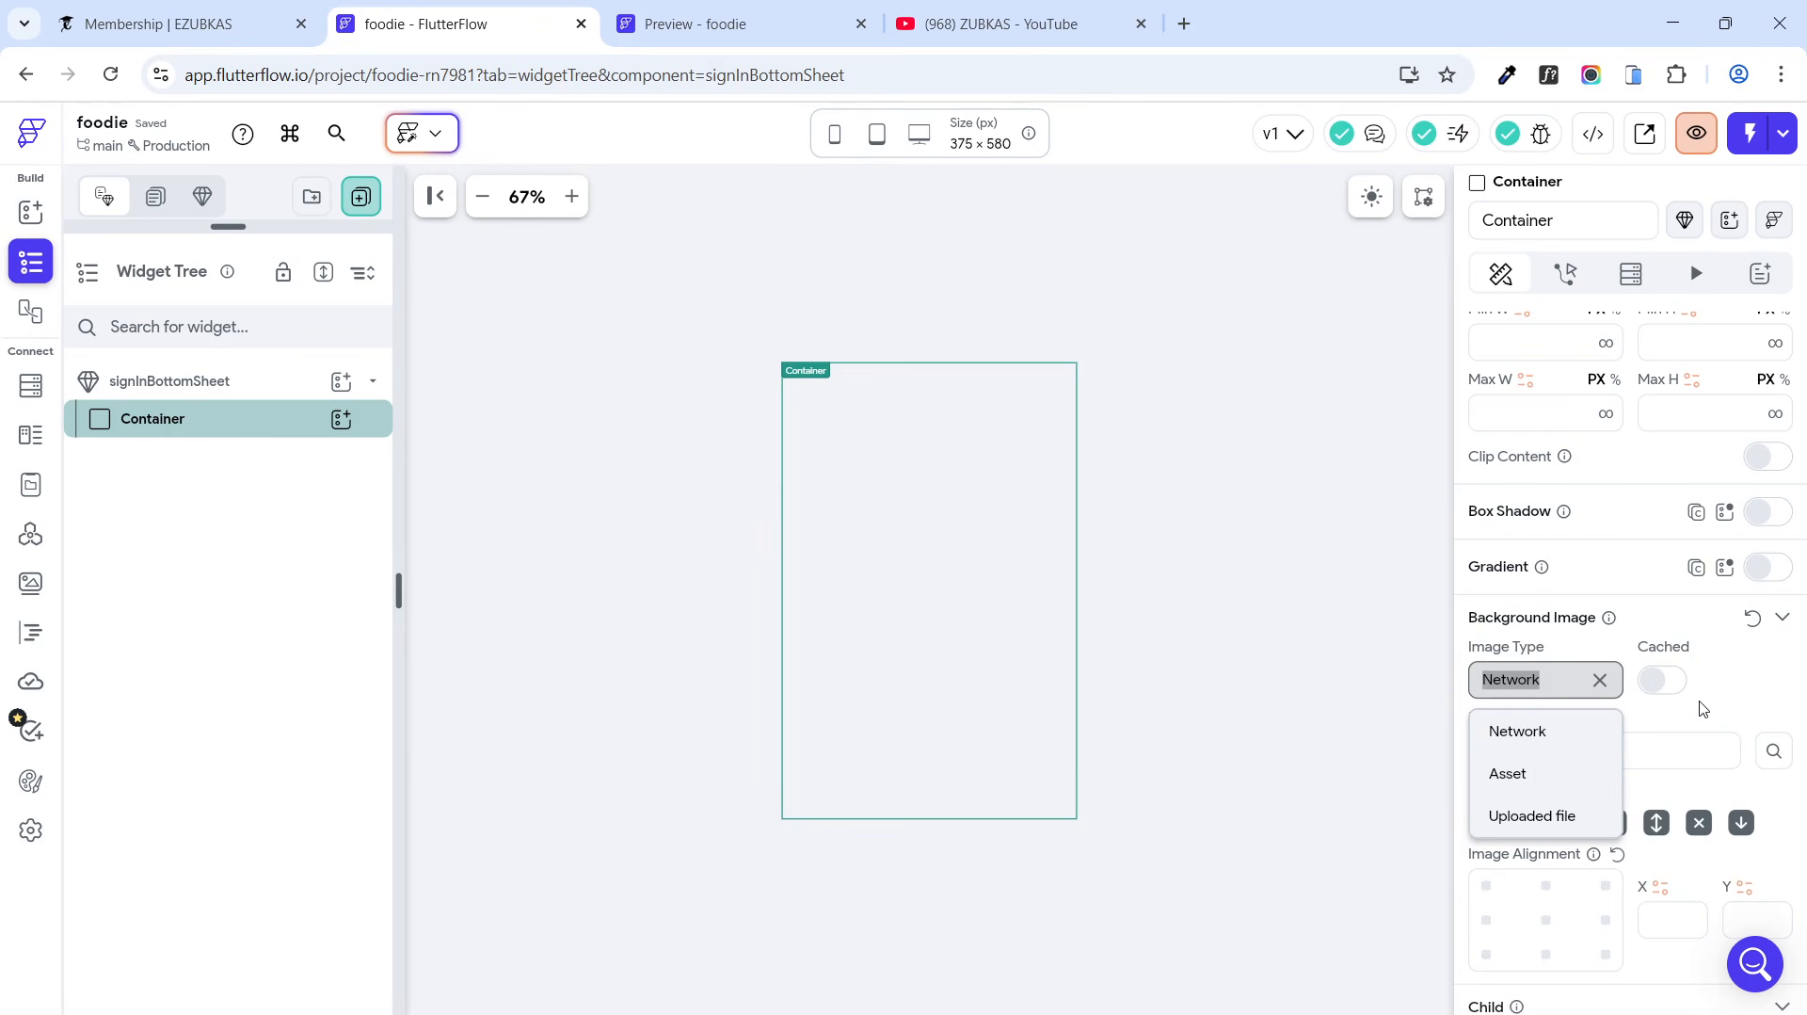
click(1559, 773)
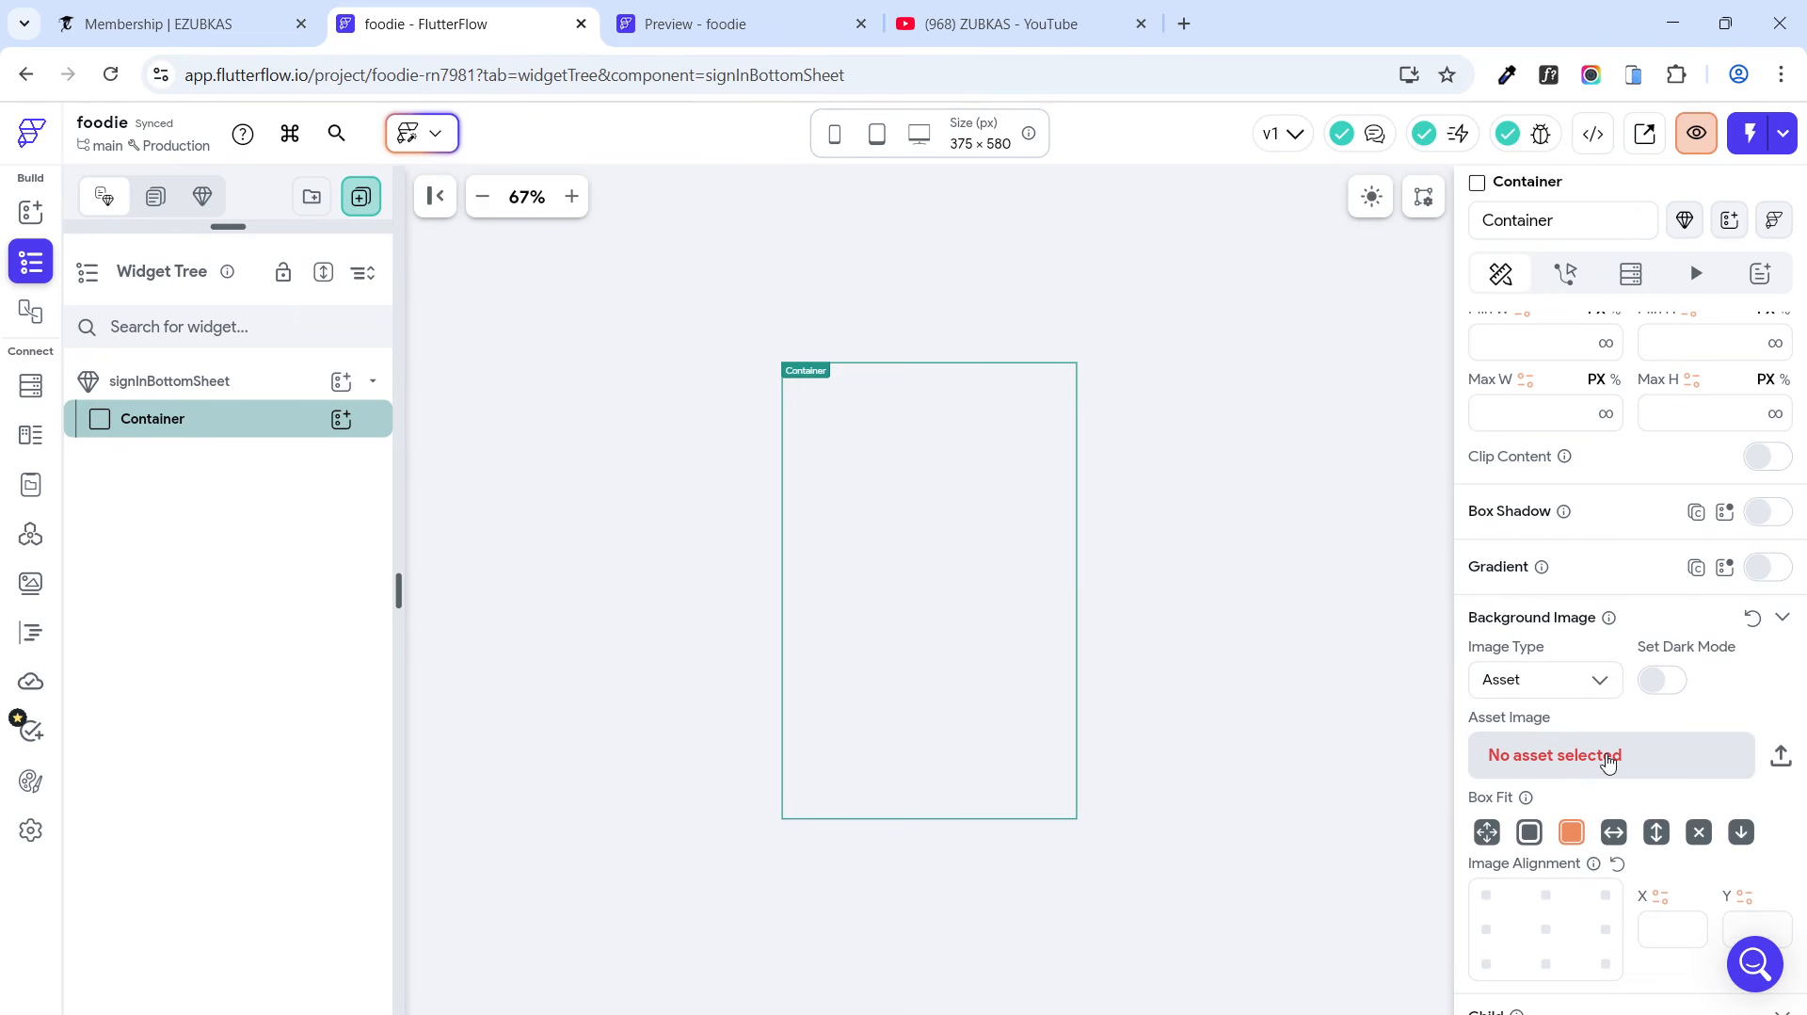
click(1609, 762)
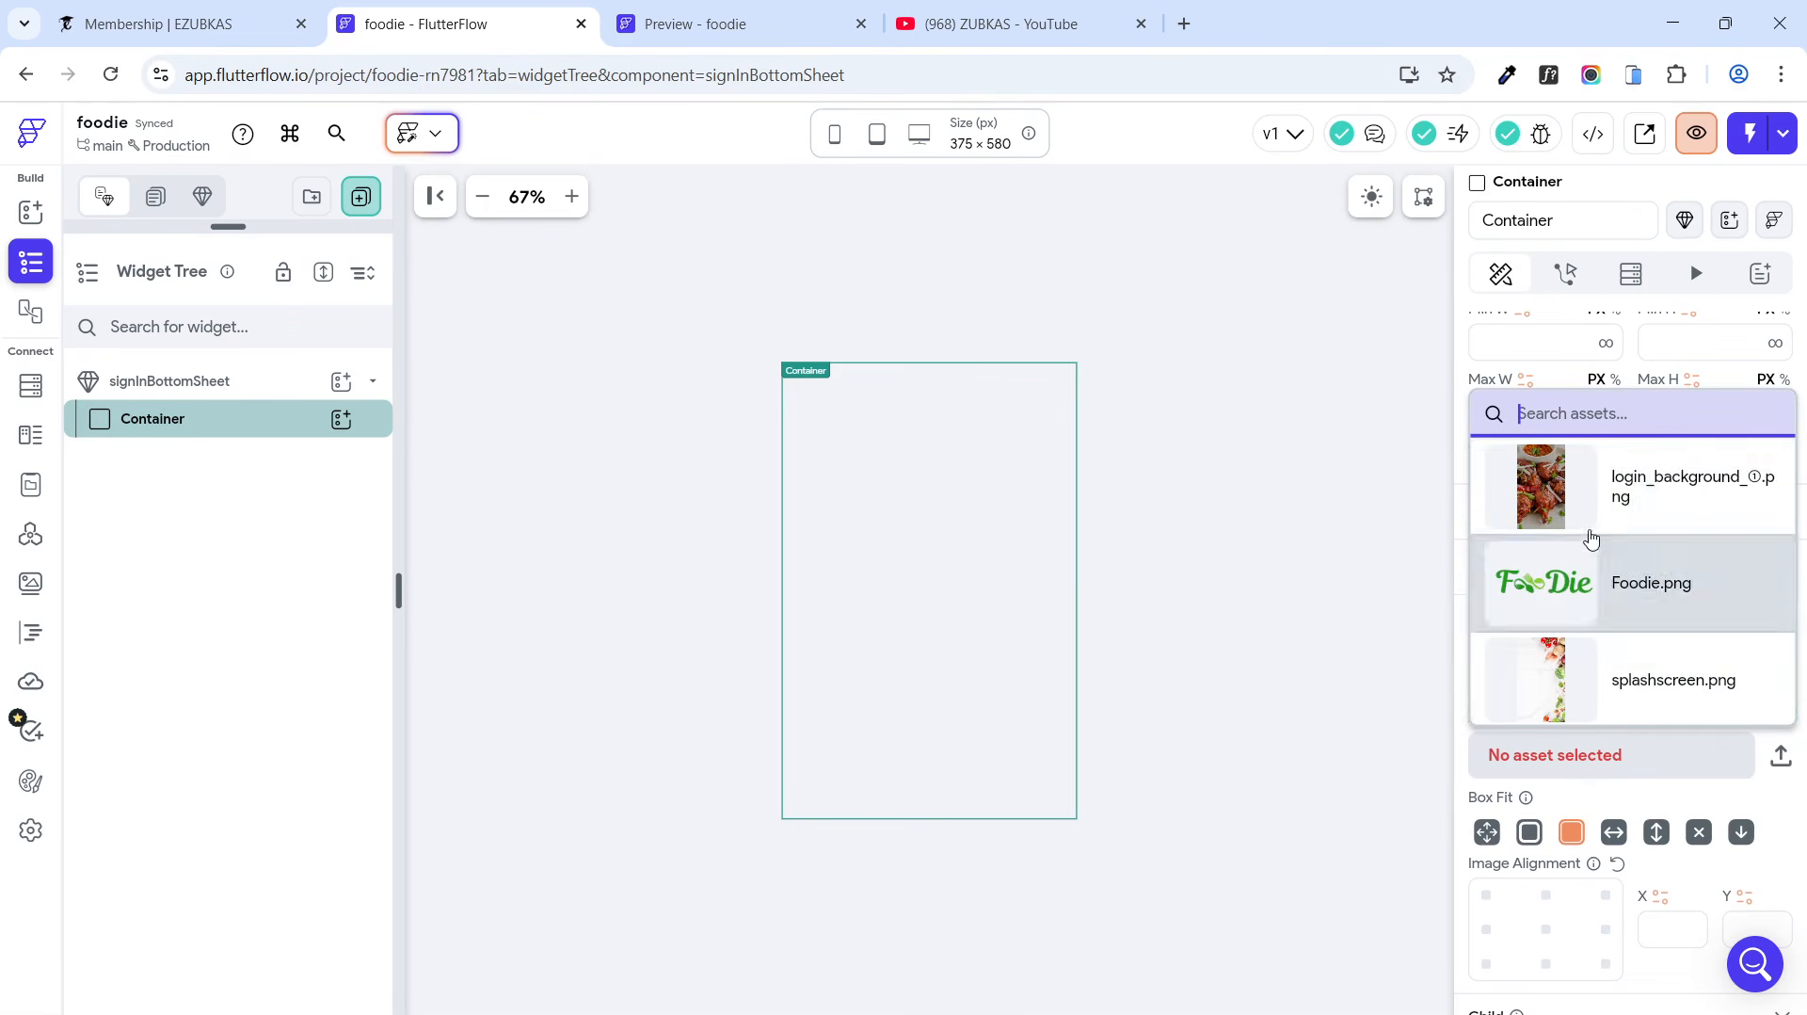
click(1610, 683)
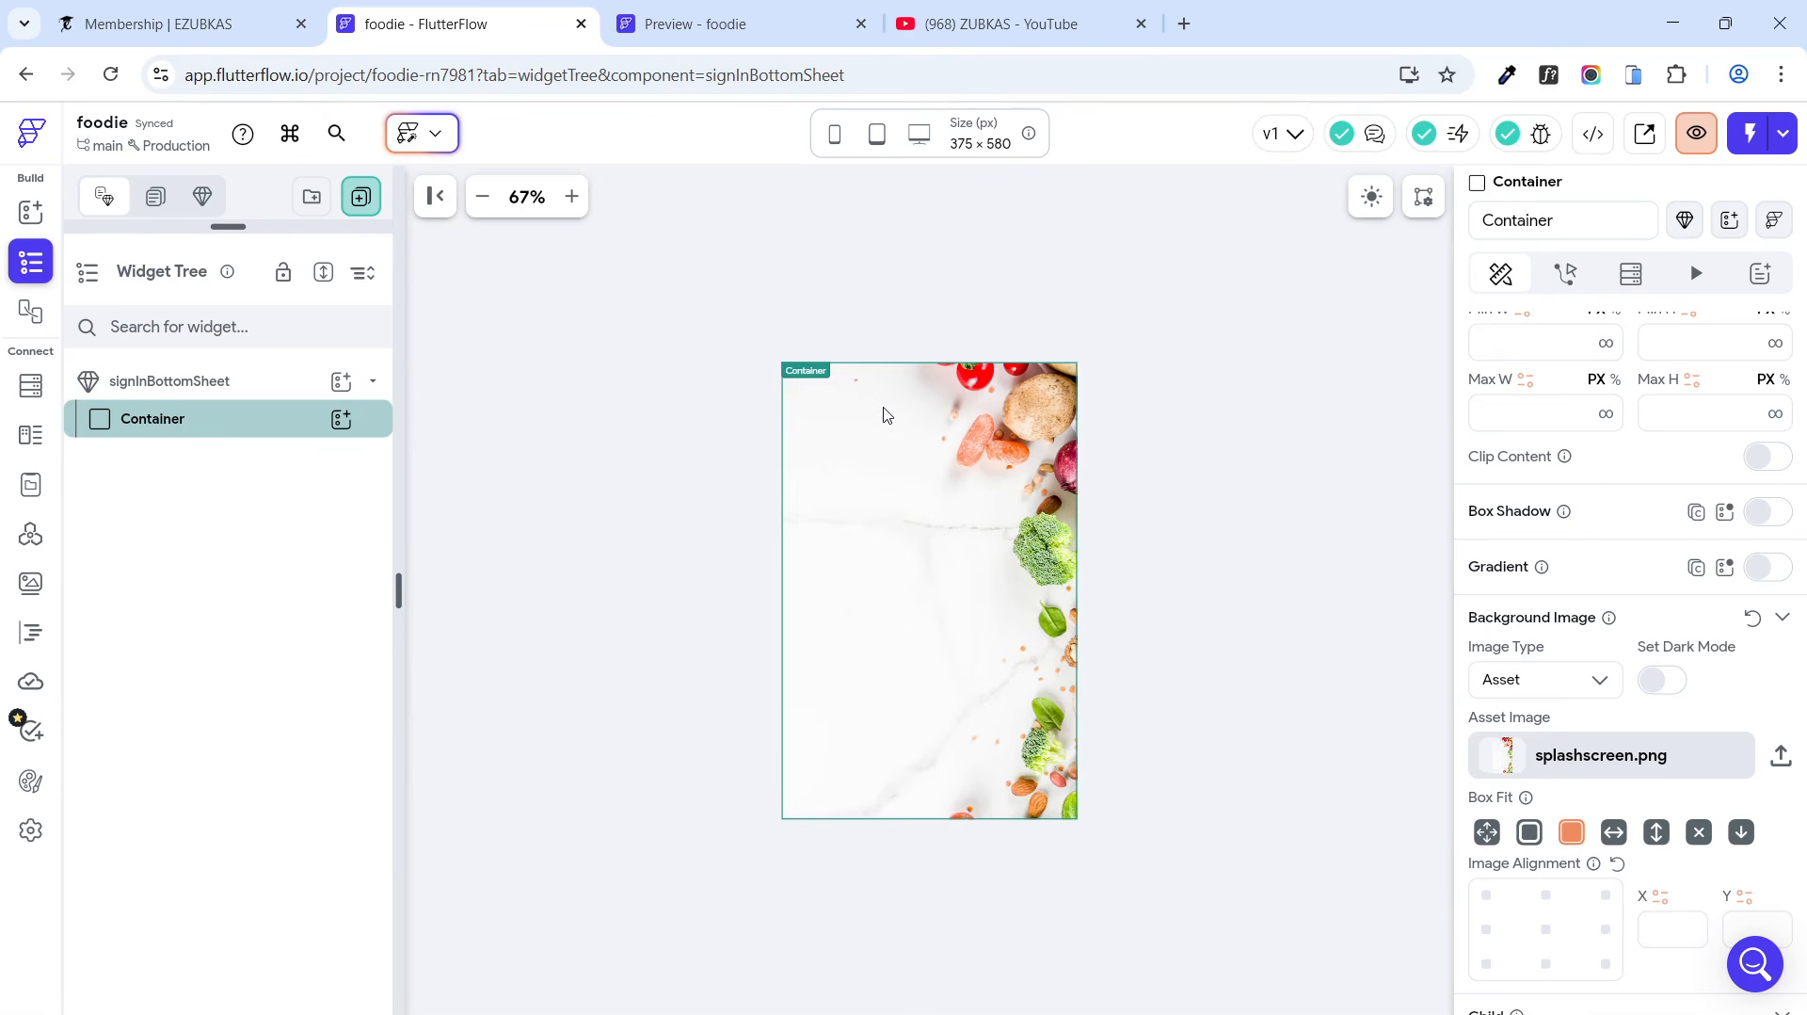
Step: Add a Column inside the Container of the signInBottomSheet component
click(342, 423)
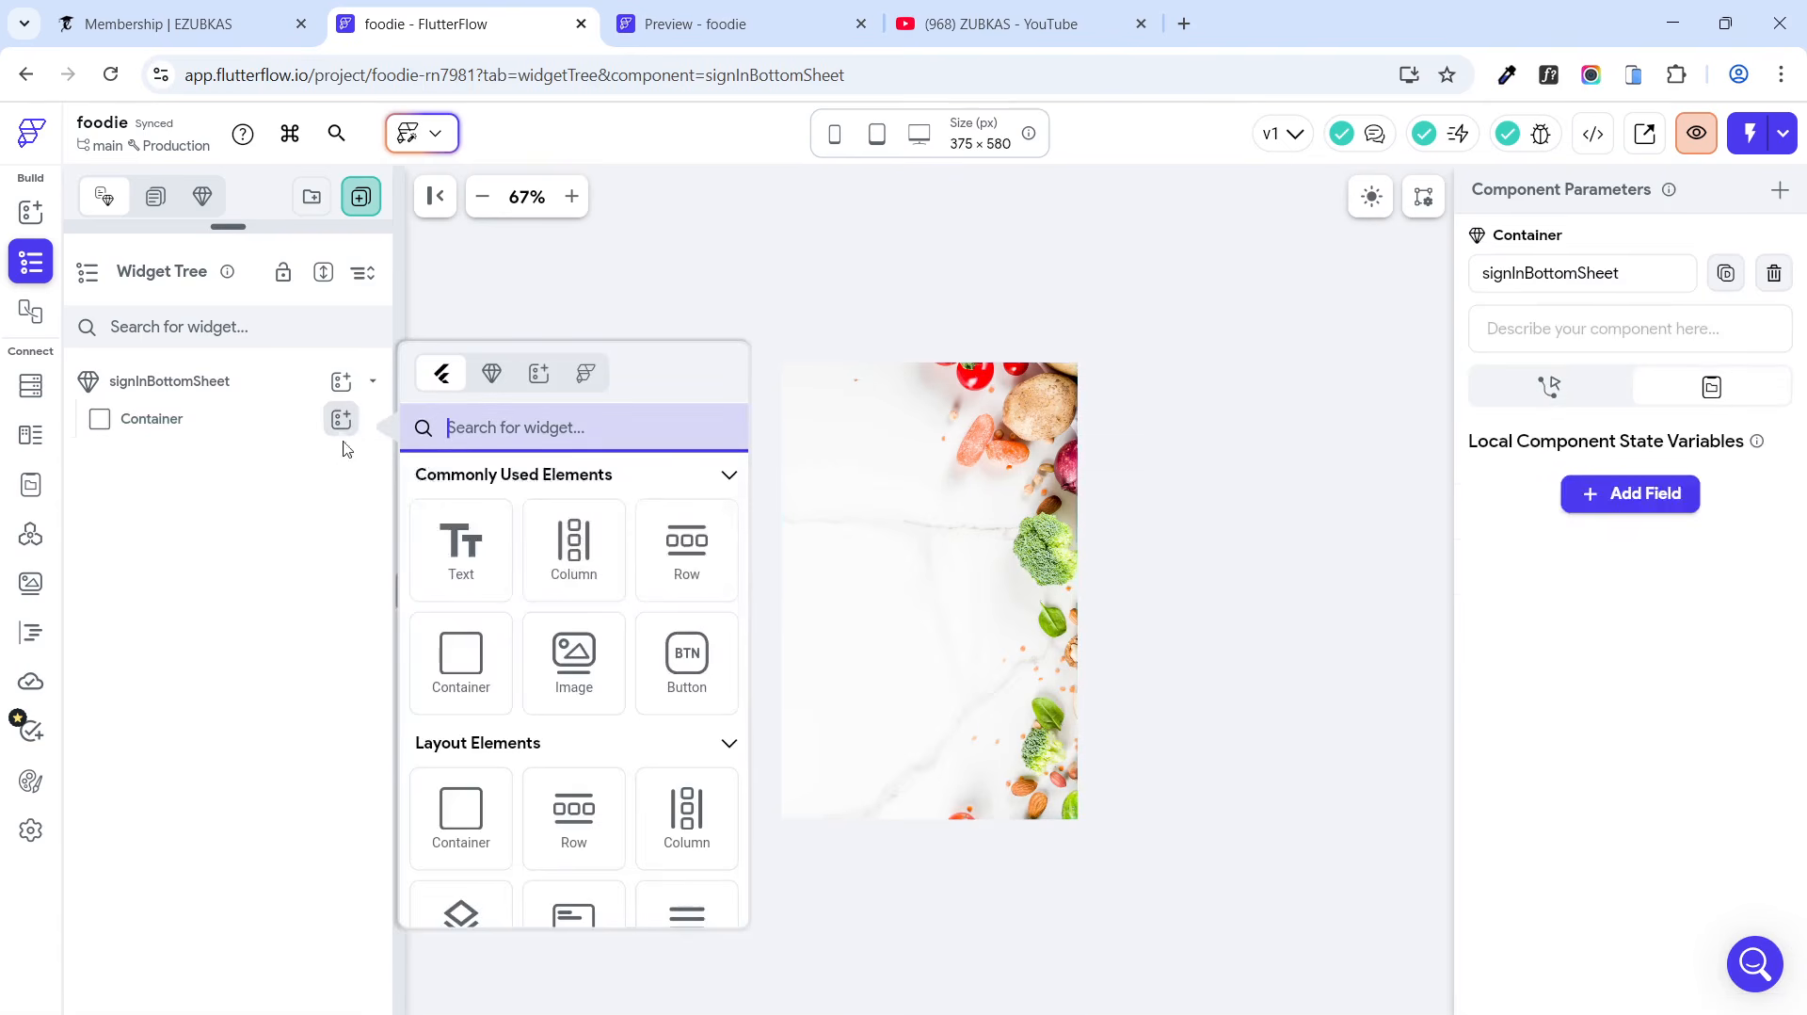
click(546, 563)
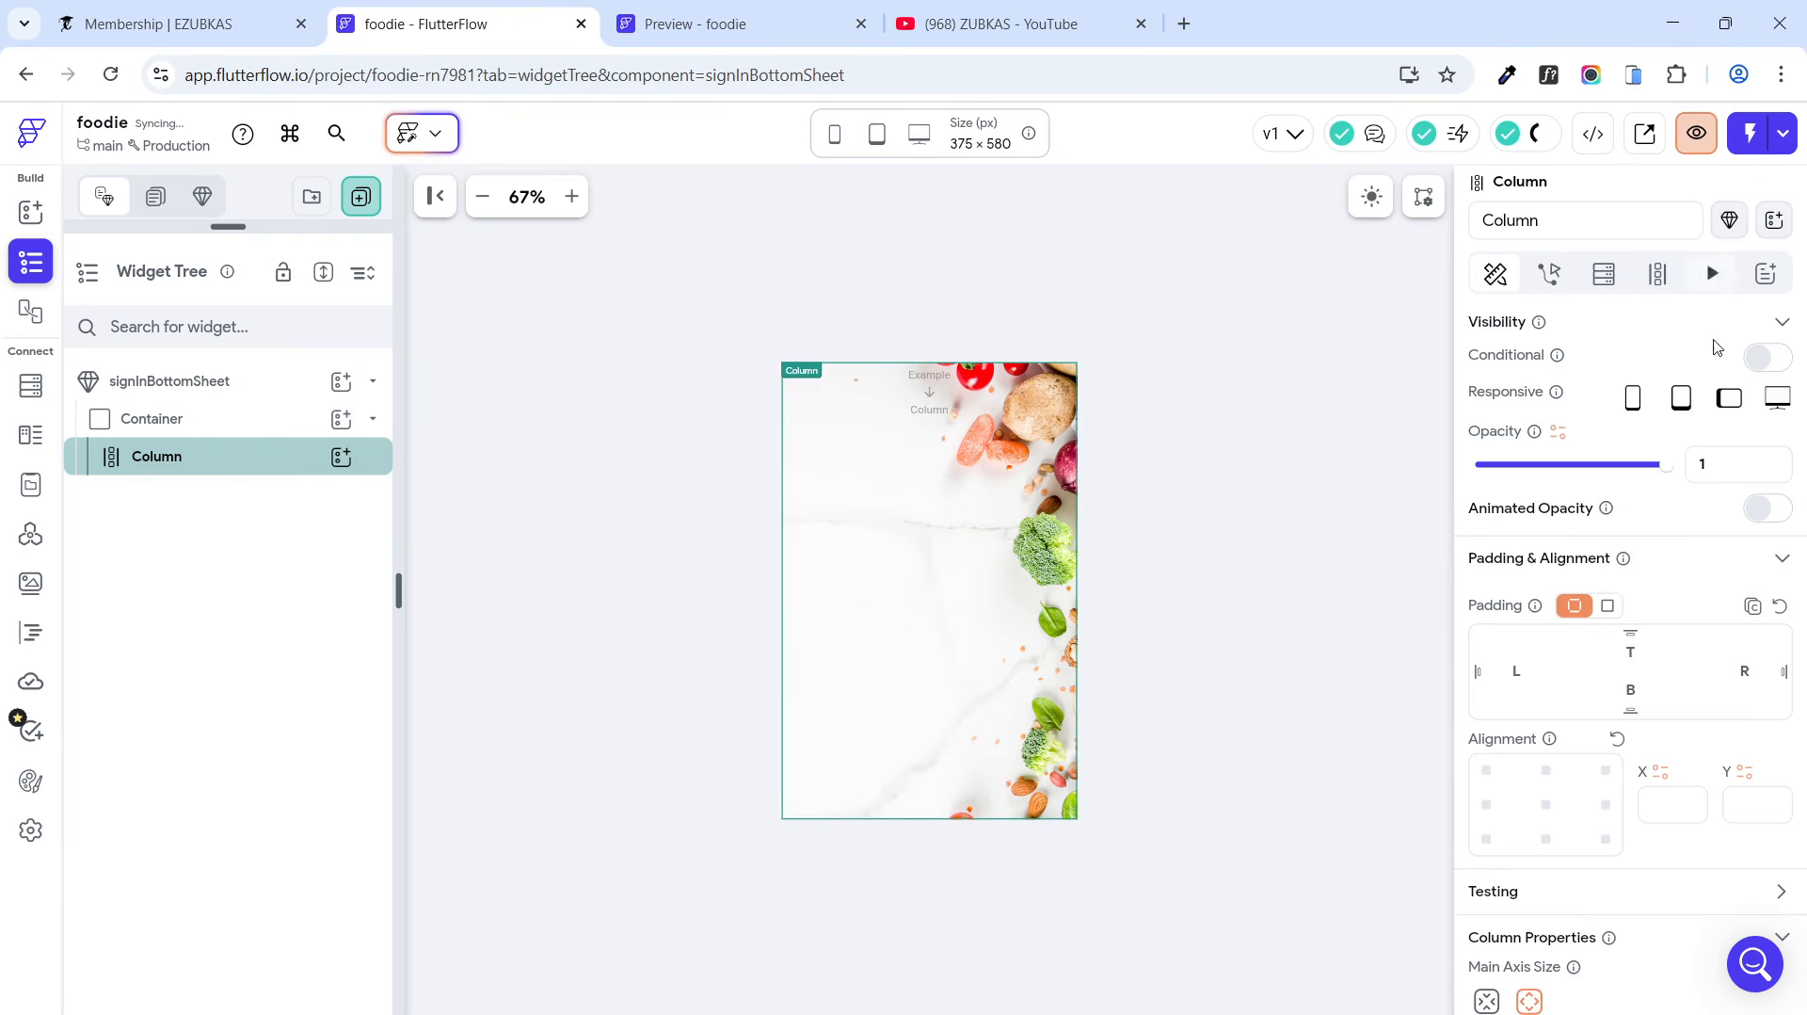
Step: Set the Column's cross axis alignment to Stretch and its left and right padding to 22
scroll(1699, 471, down, 4)
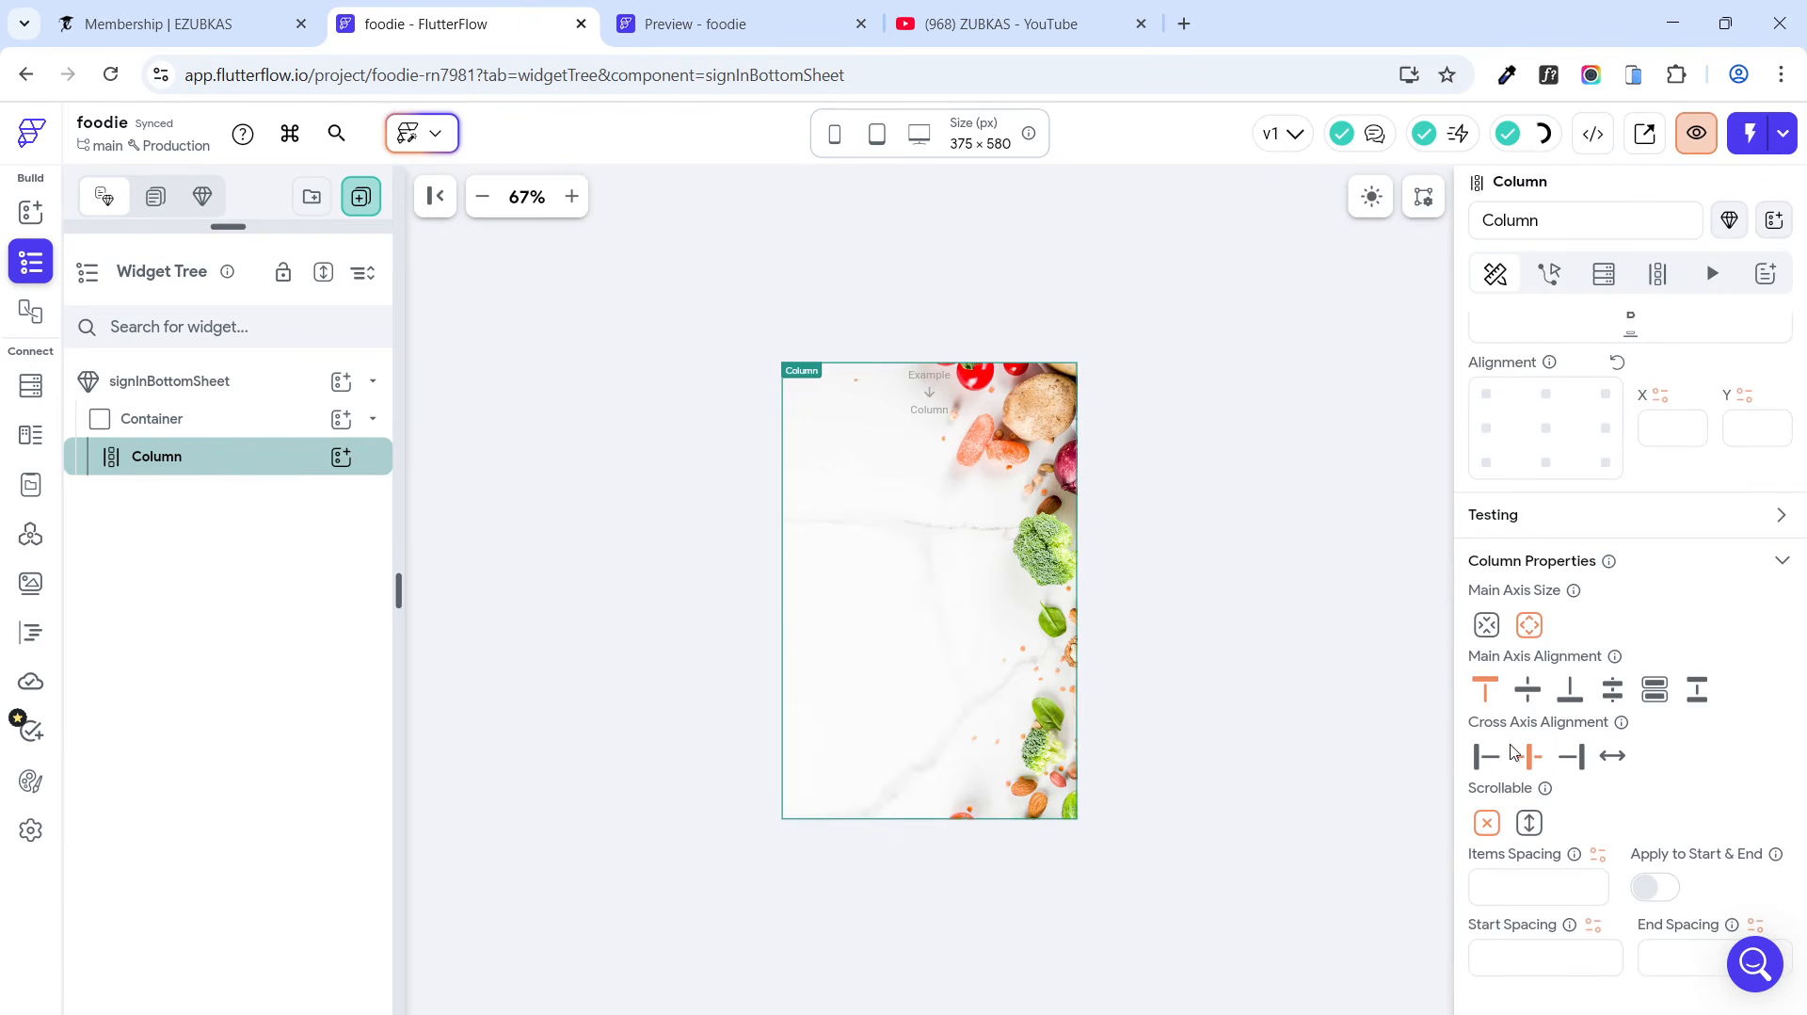
click(1617, 759)
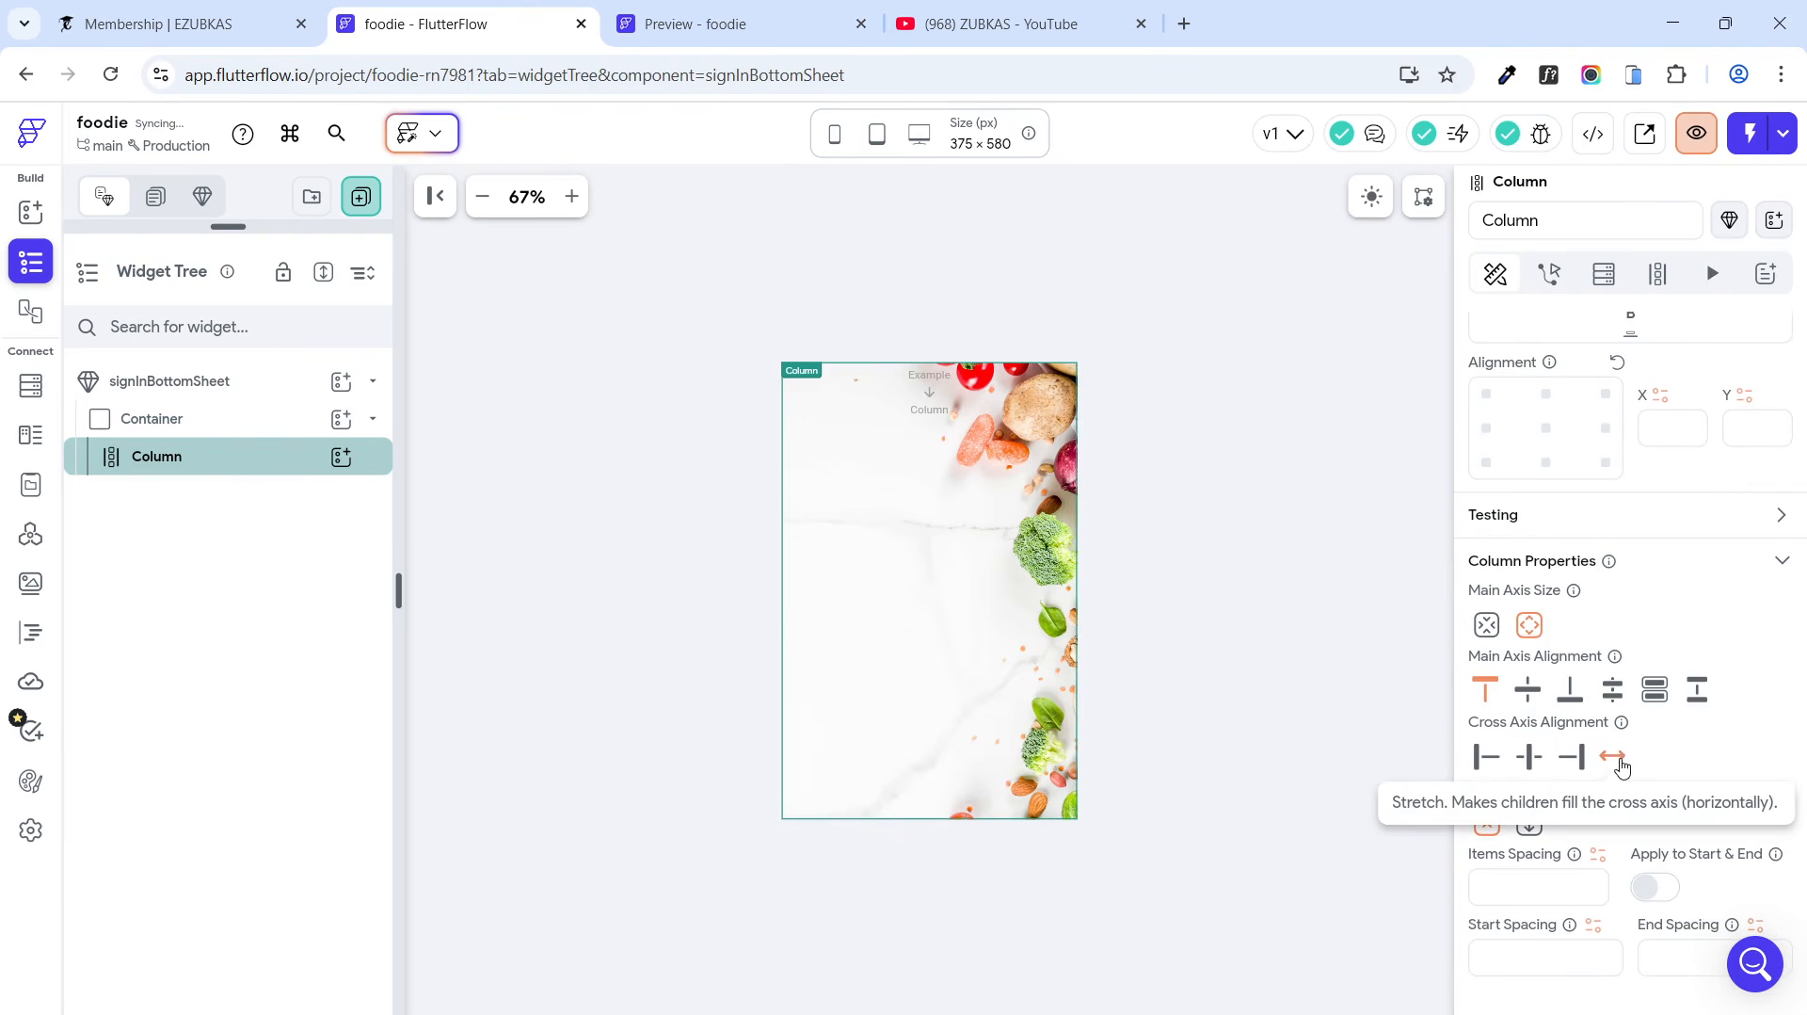
scroll(1600, 693, up, 3)
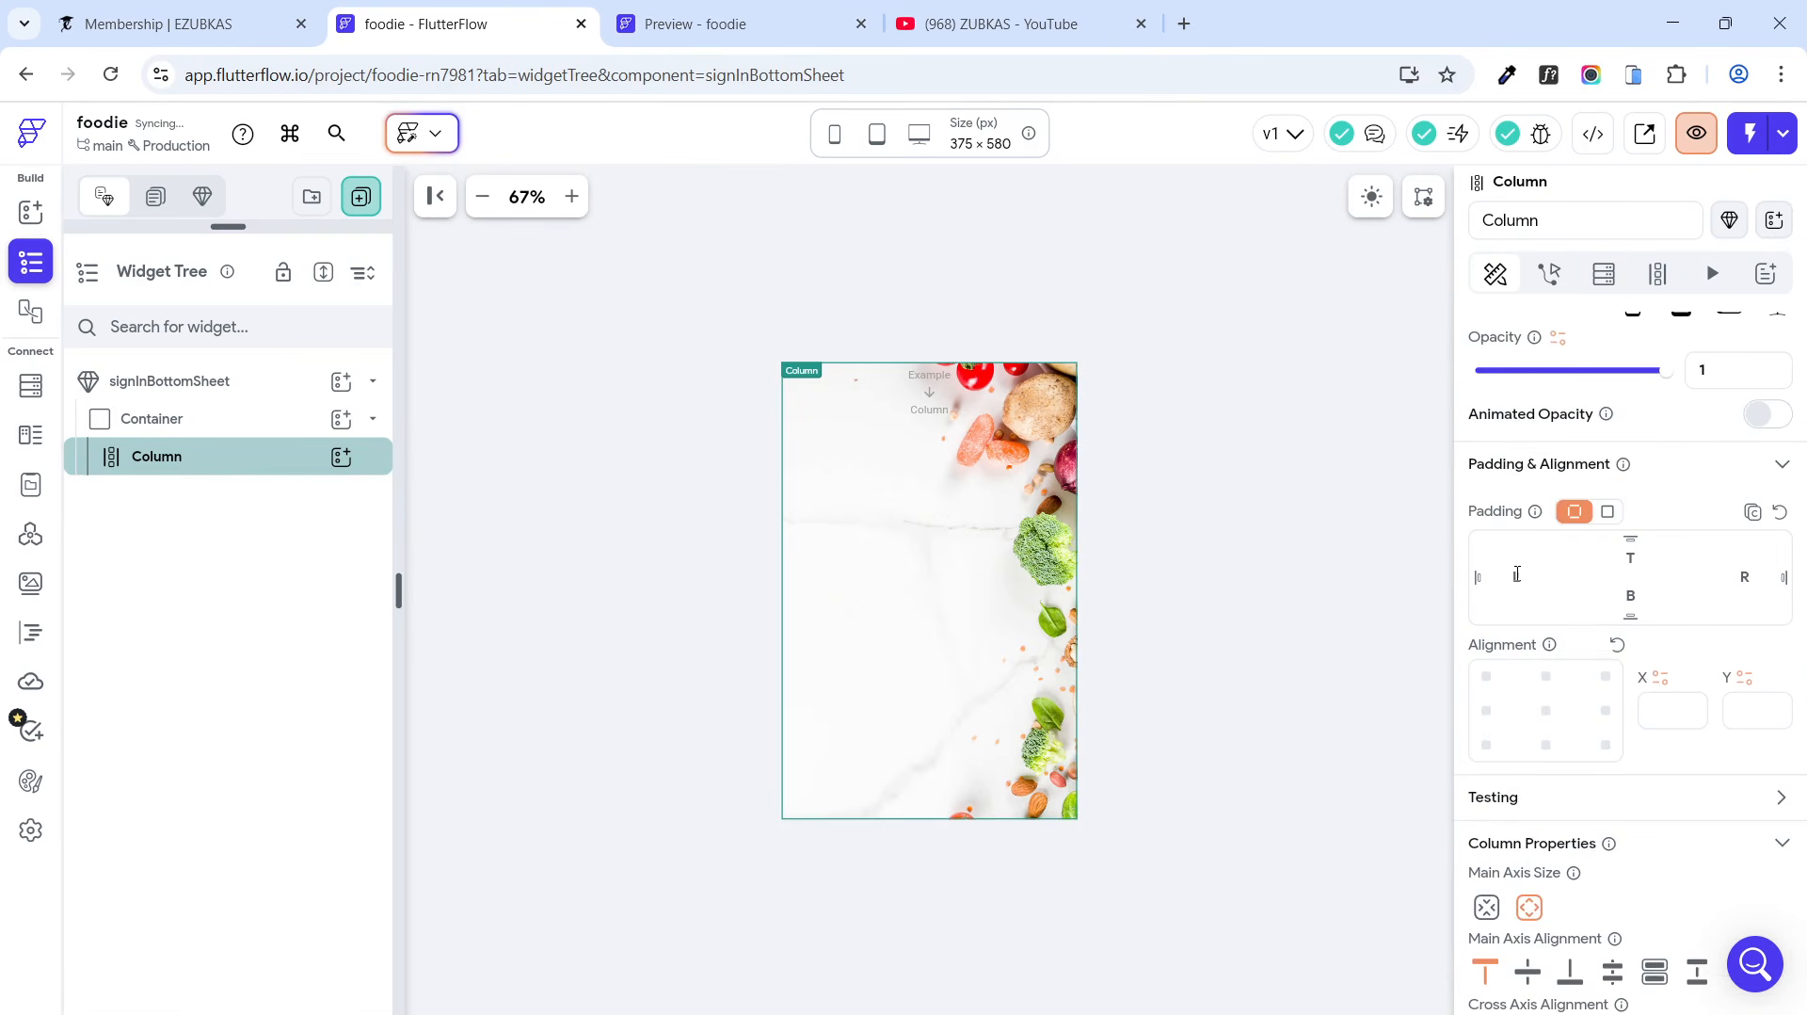
click(1517, 573)
text(22)
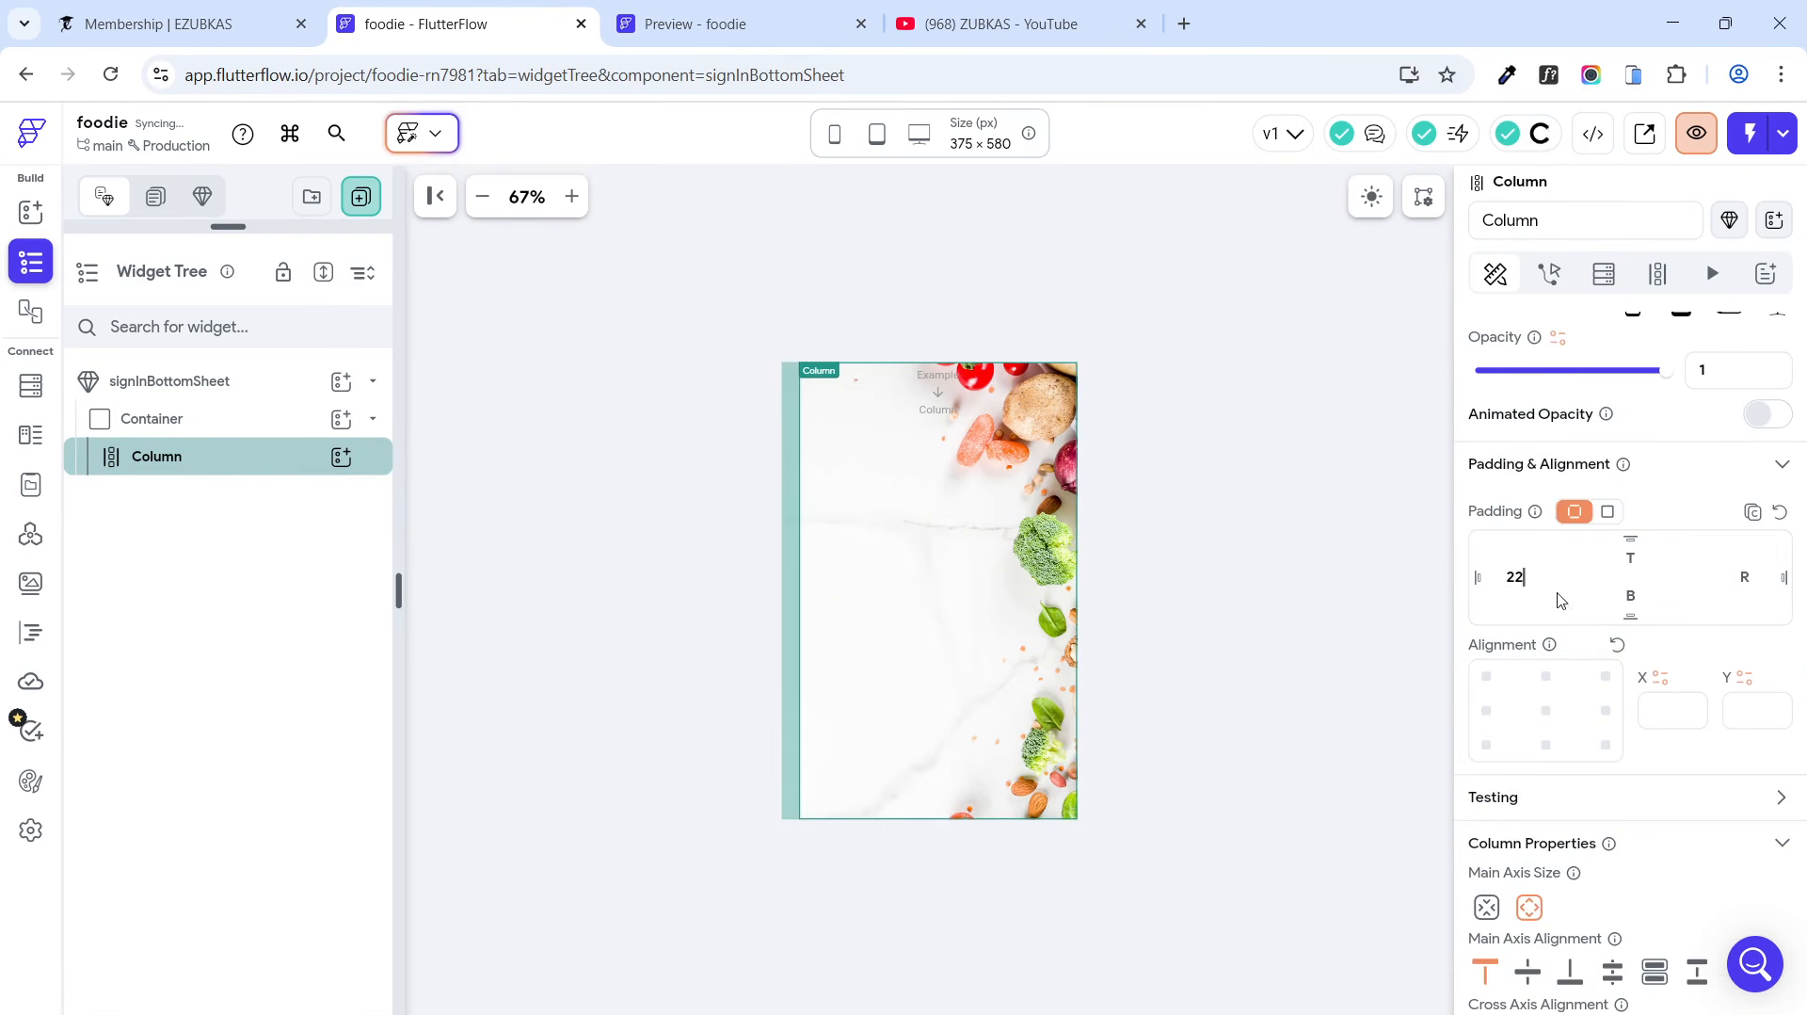
click(1745, 576)
text(22)
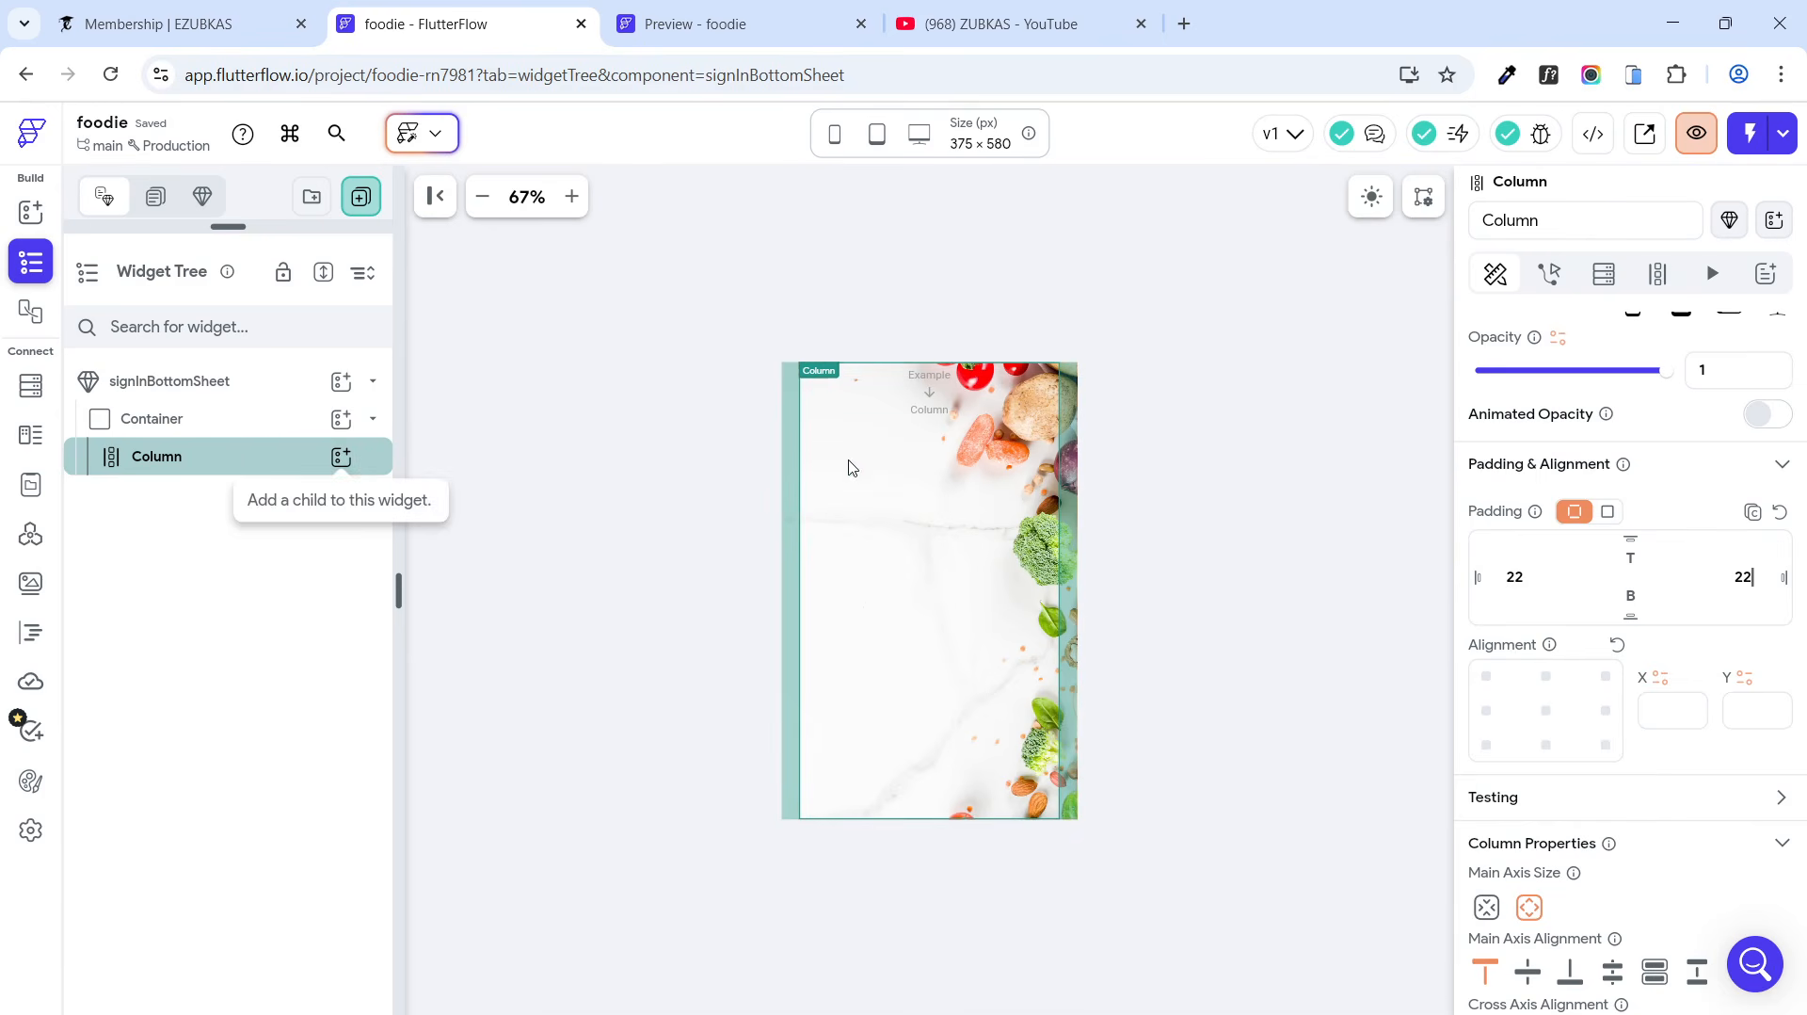
Step: Add a Row inside the Column with a top padding of 55 and a bottom padding of 5
click(341, 458)
click(687, 588)
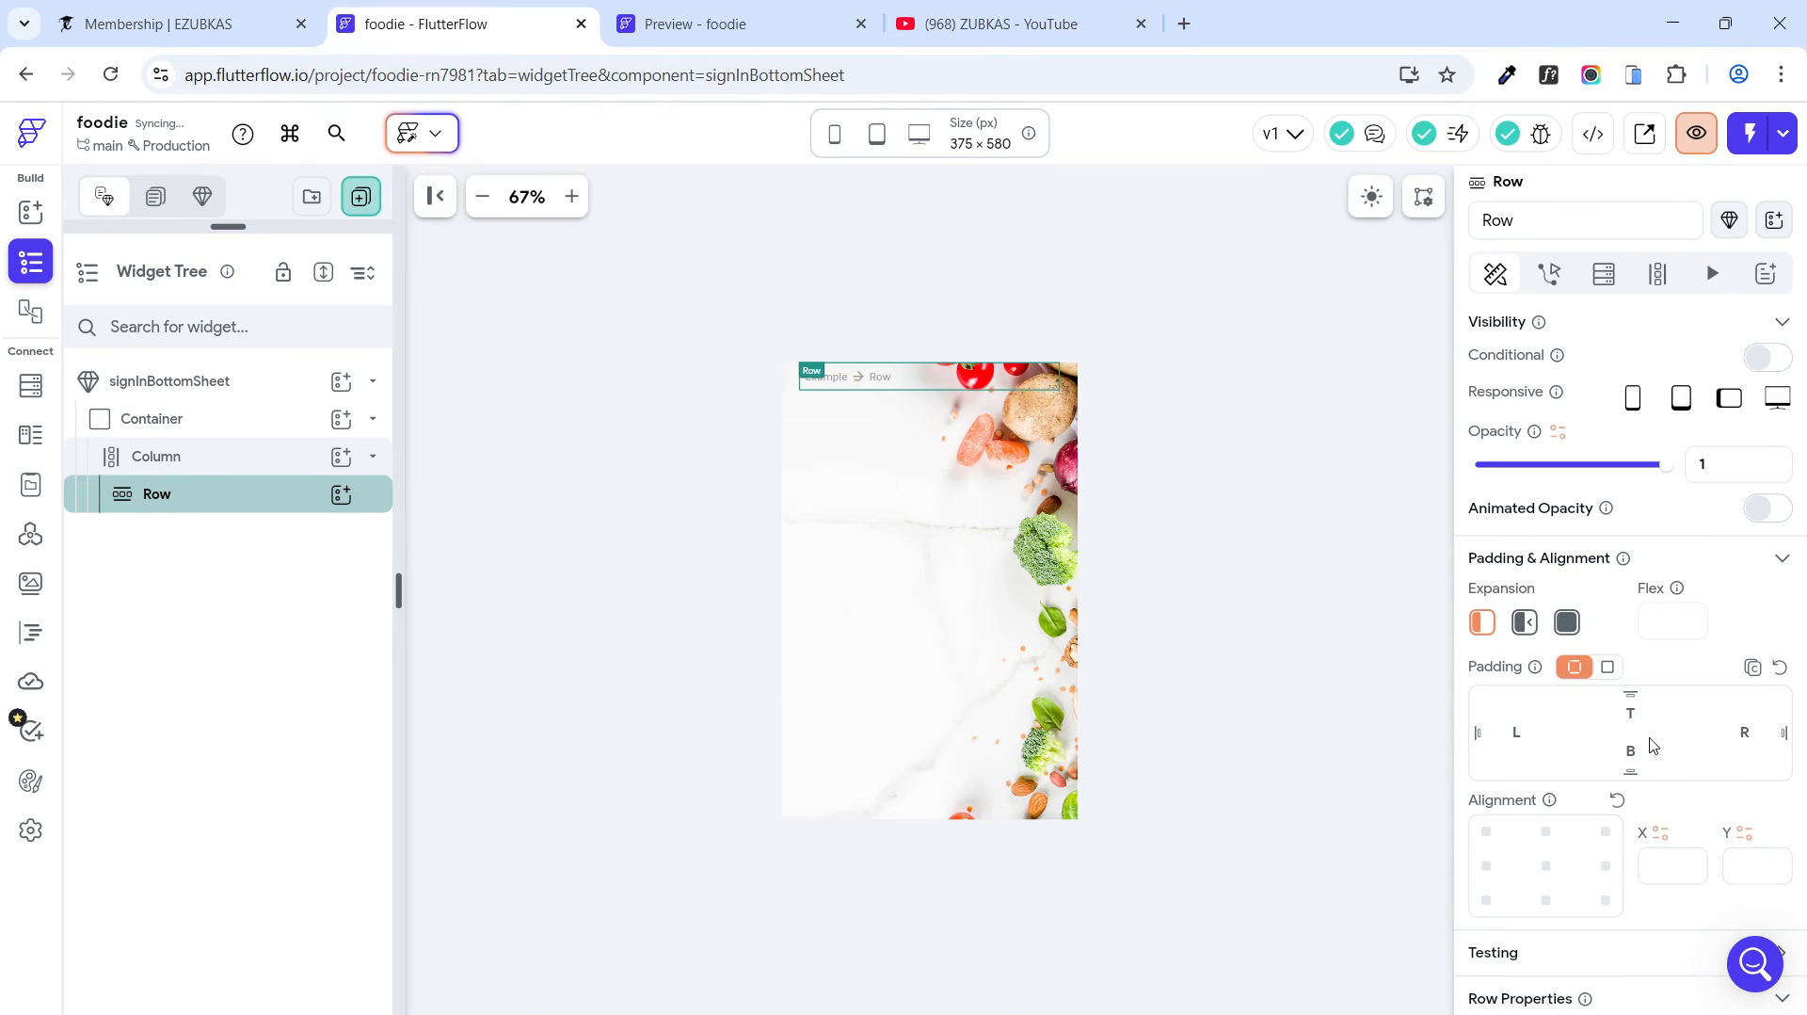
click(1625, 715)
text(5)
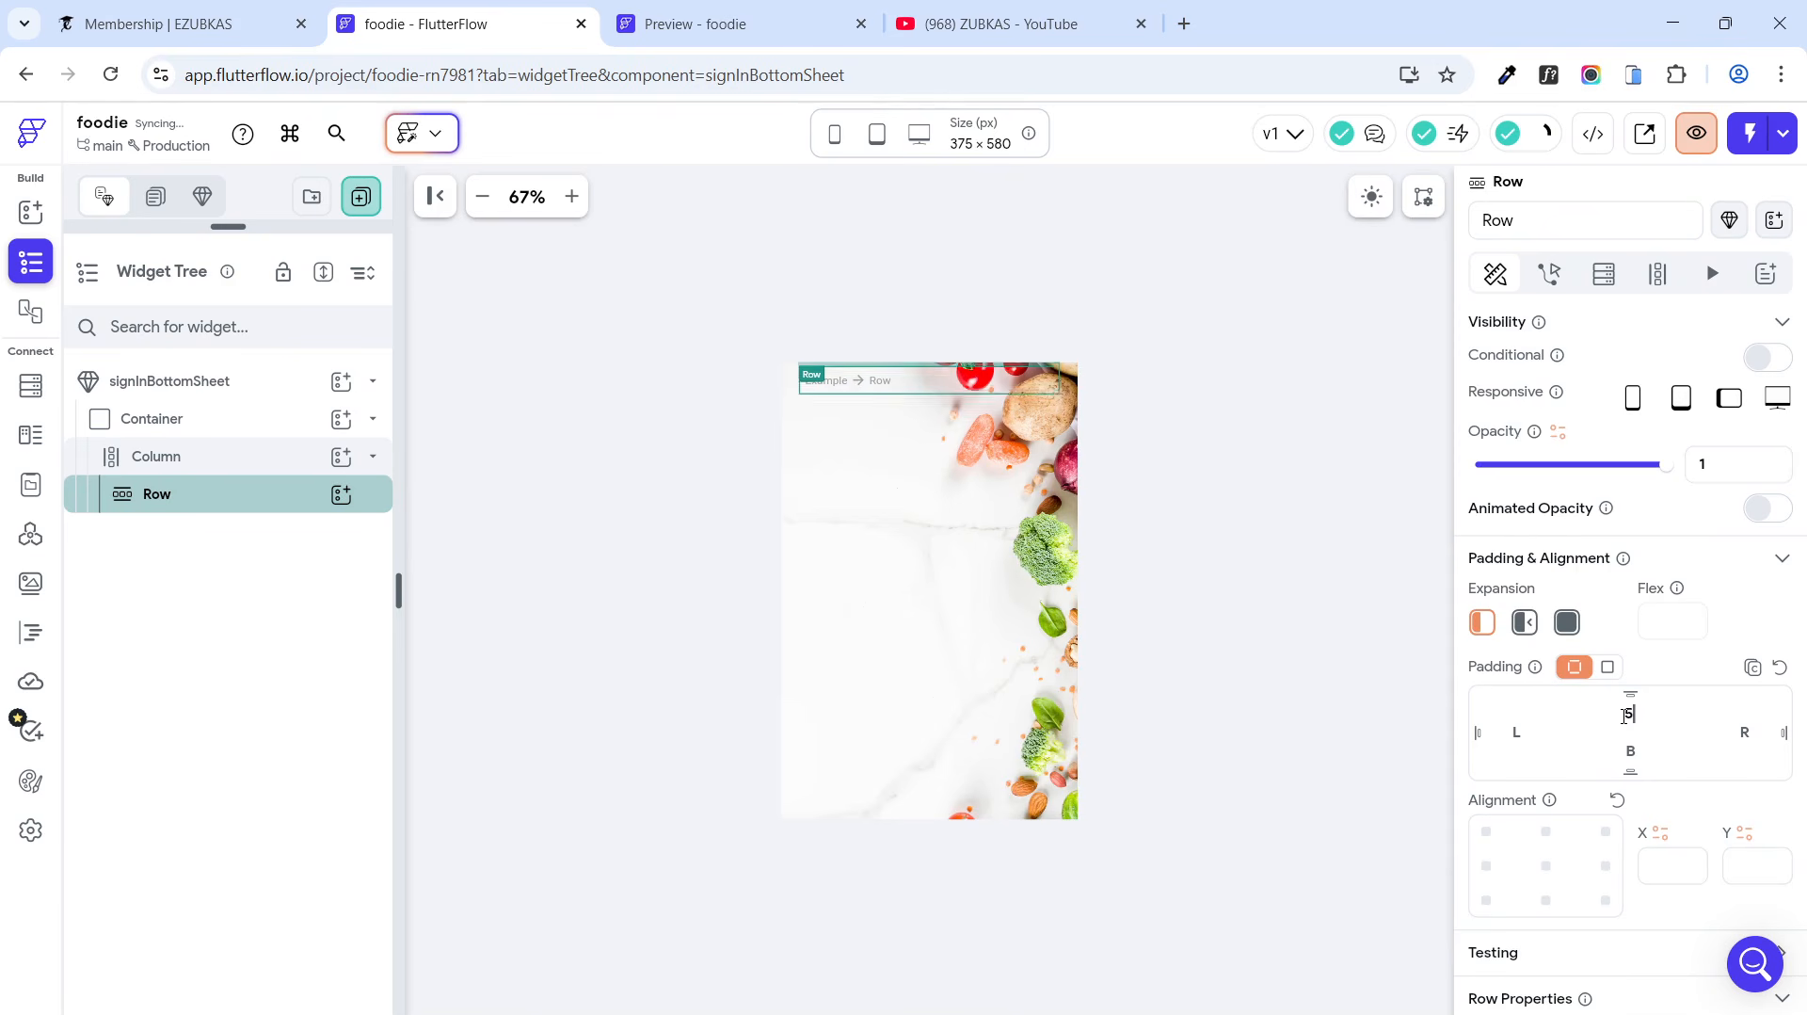
text(55)
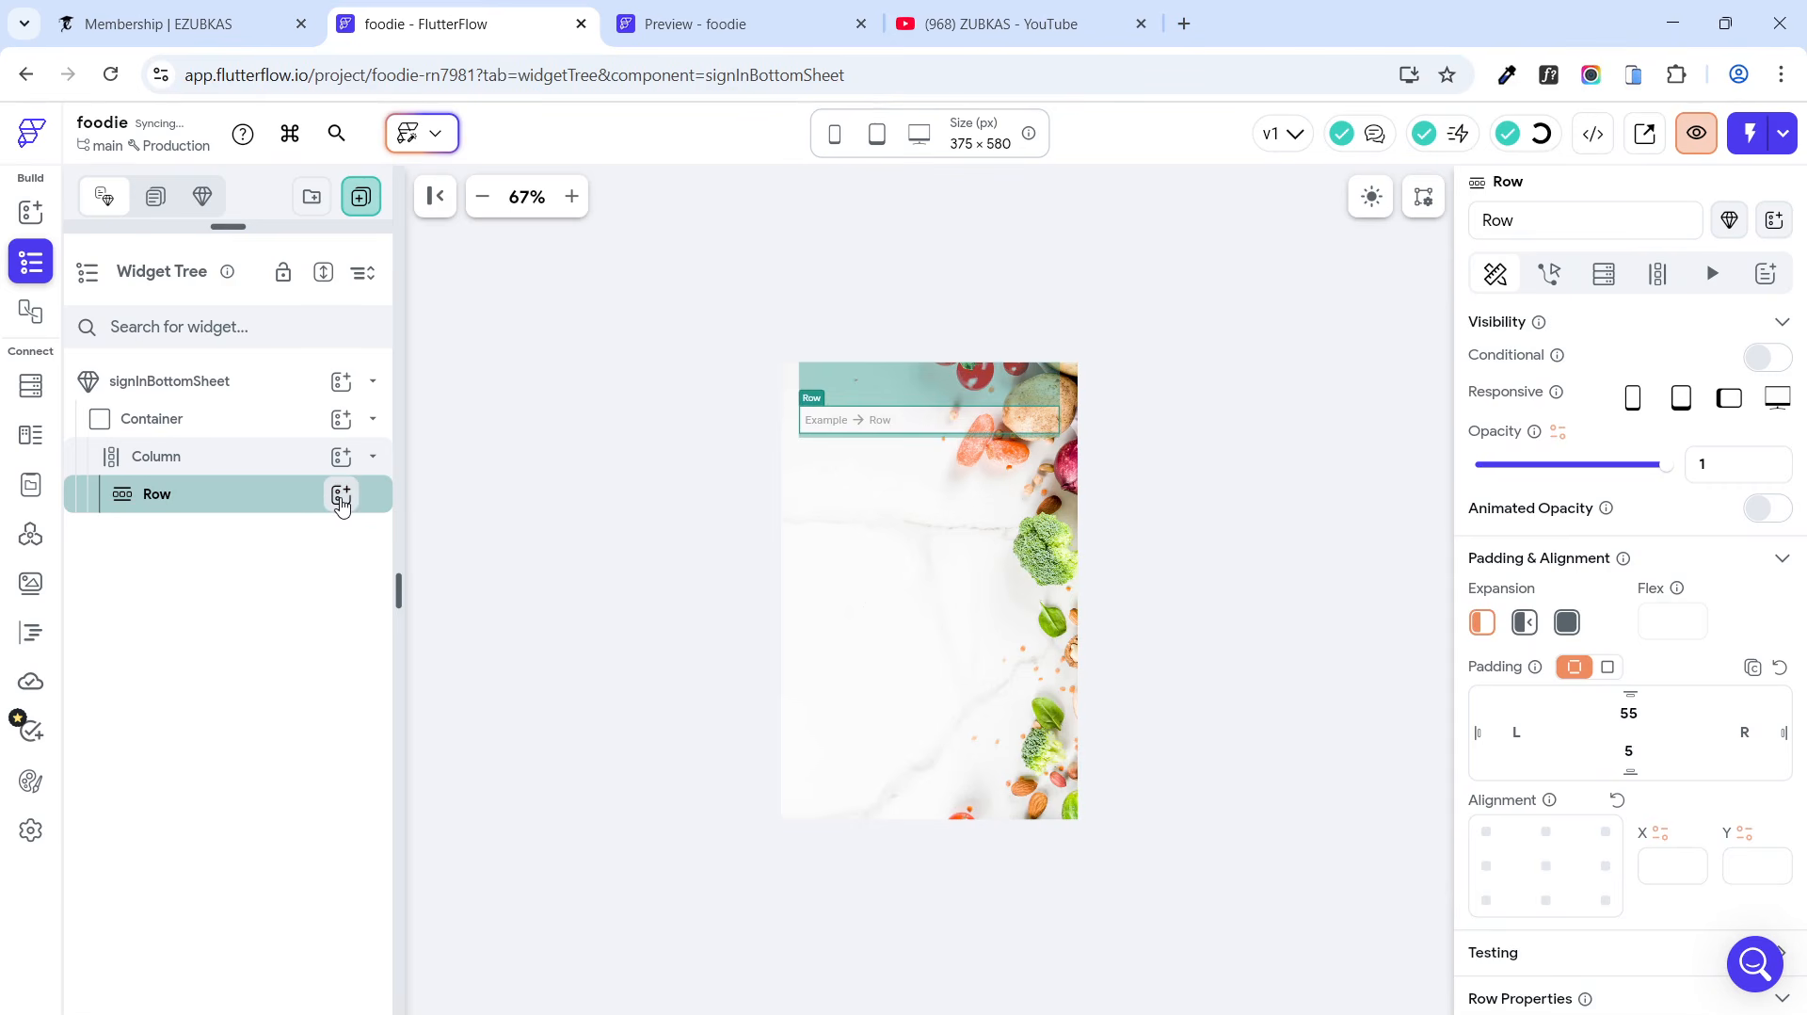
Step: Add a Text widget inside the Row reading "Email"
click(340, 496)
click(464, 621)
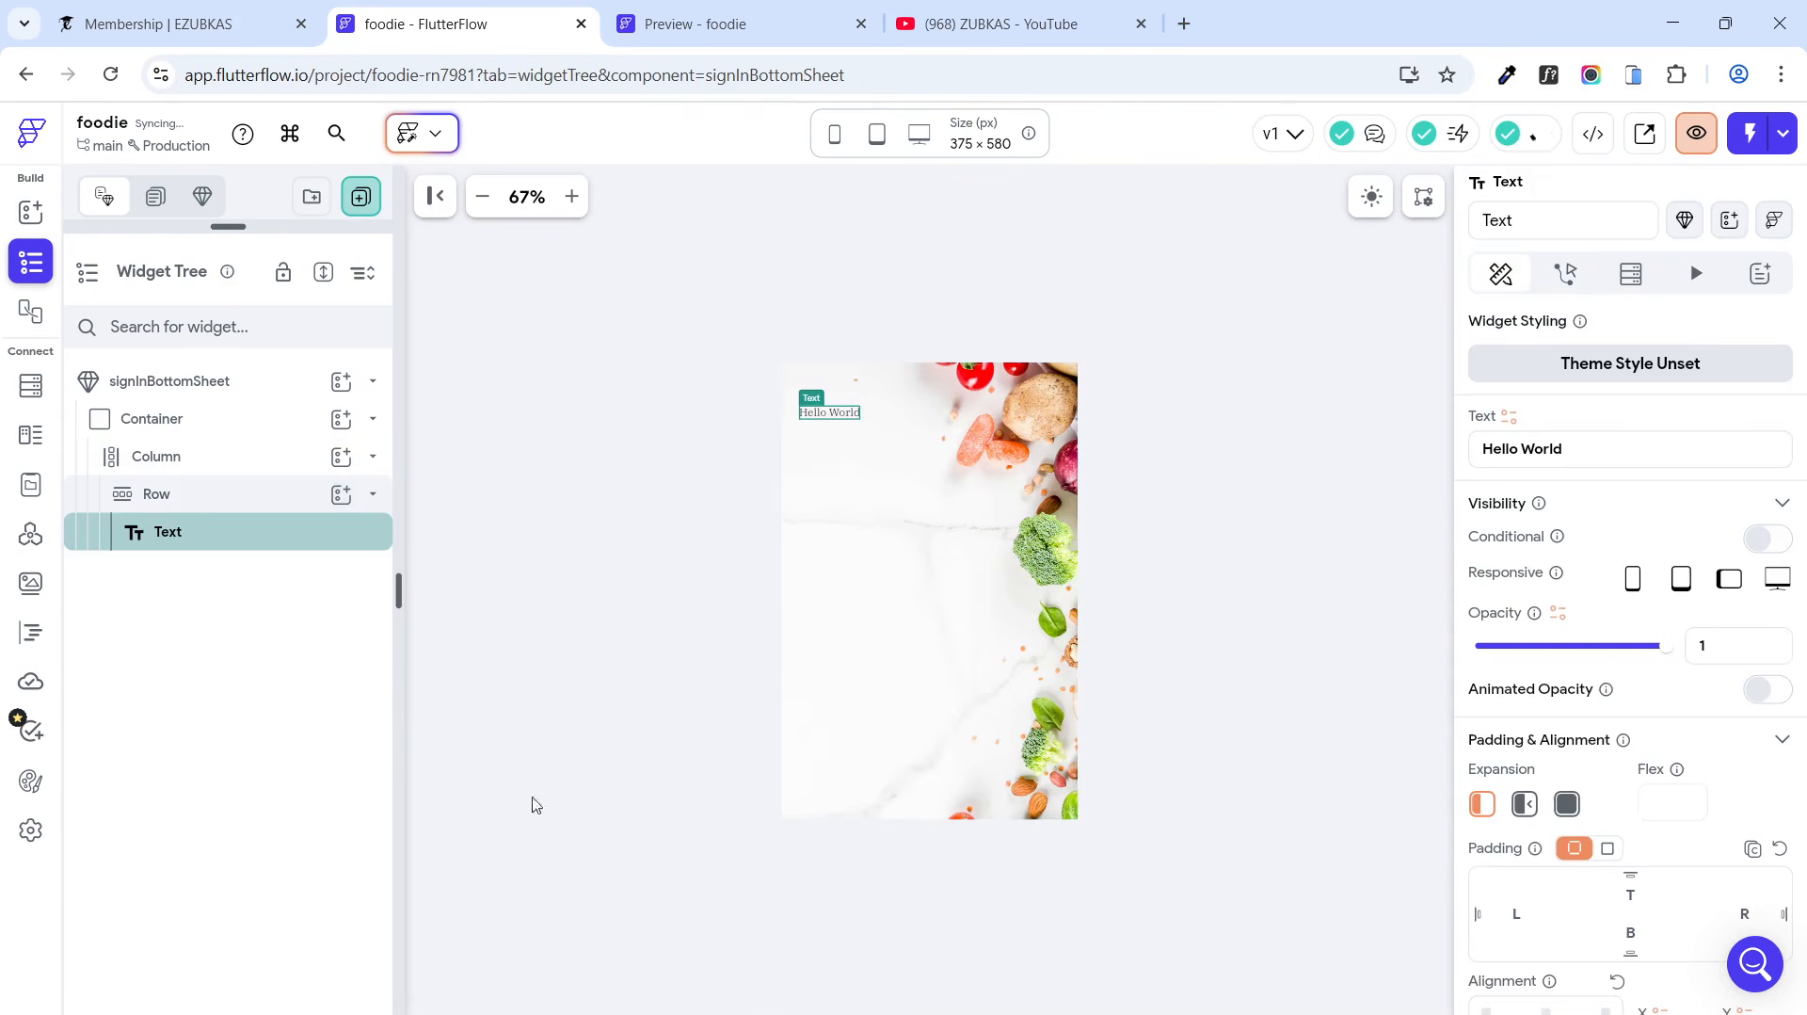
click(1574, 449)
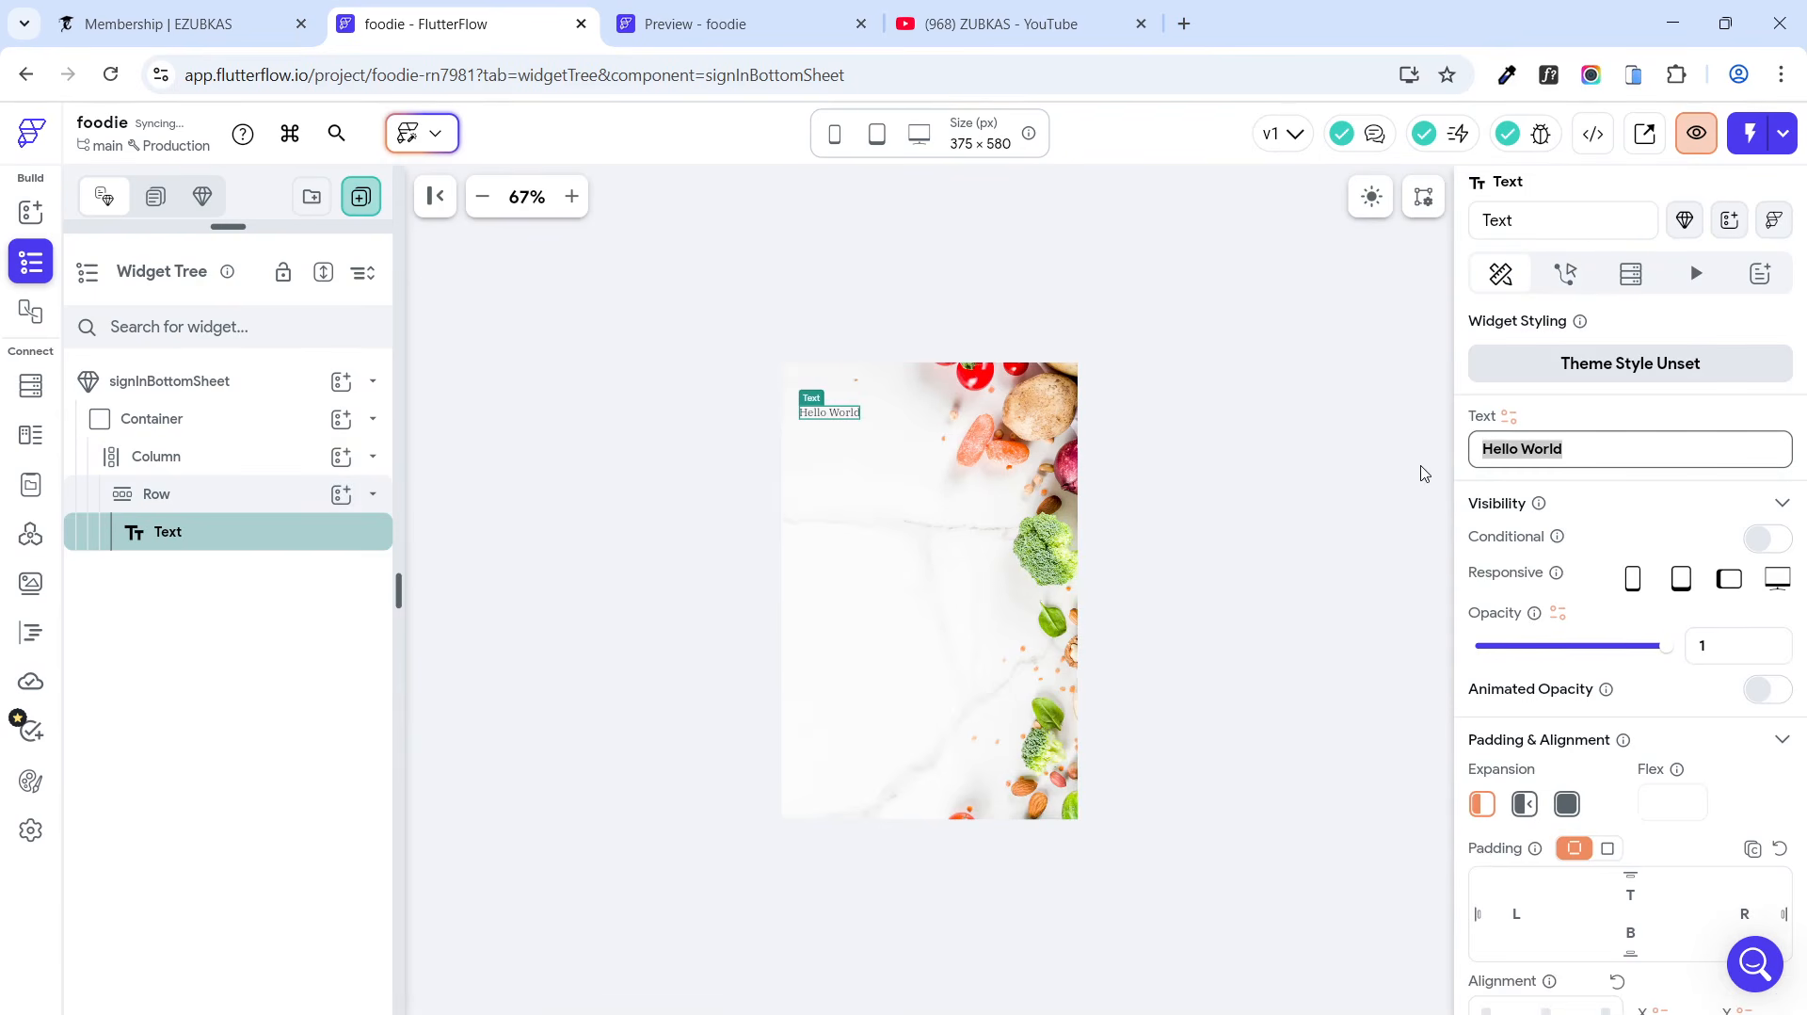
text(Email)
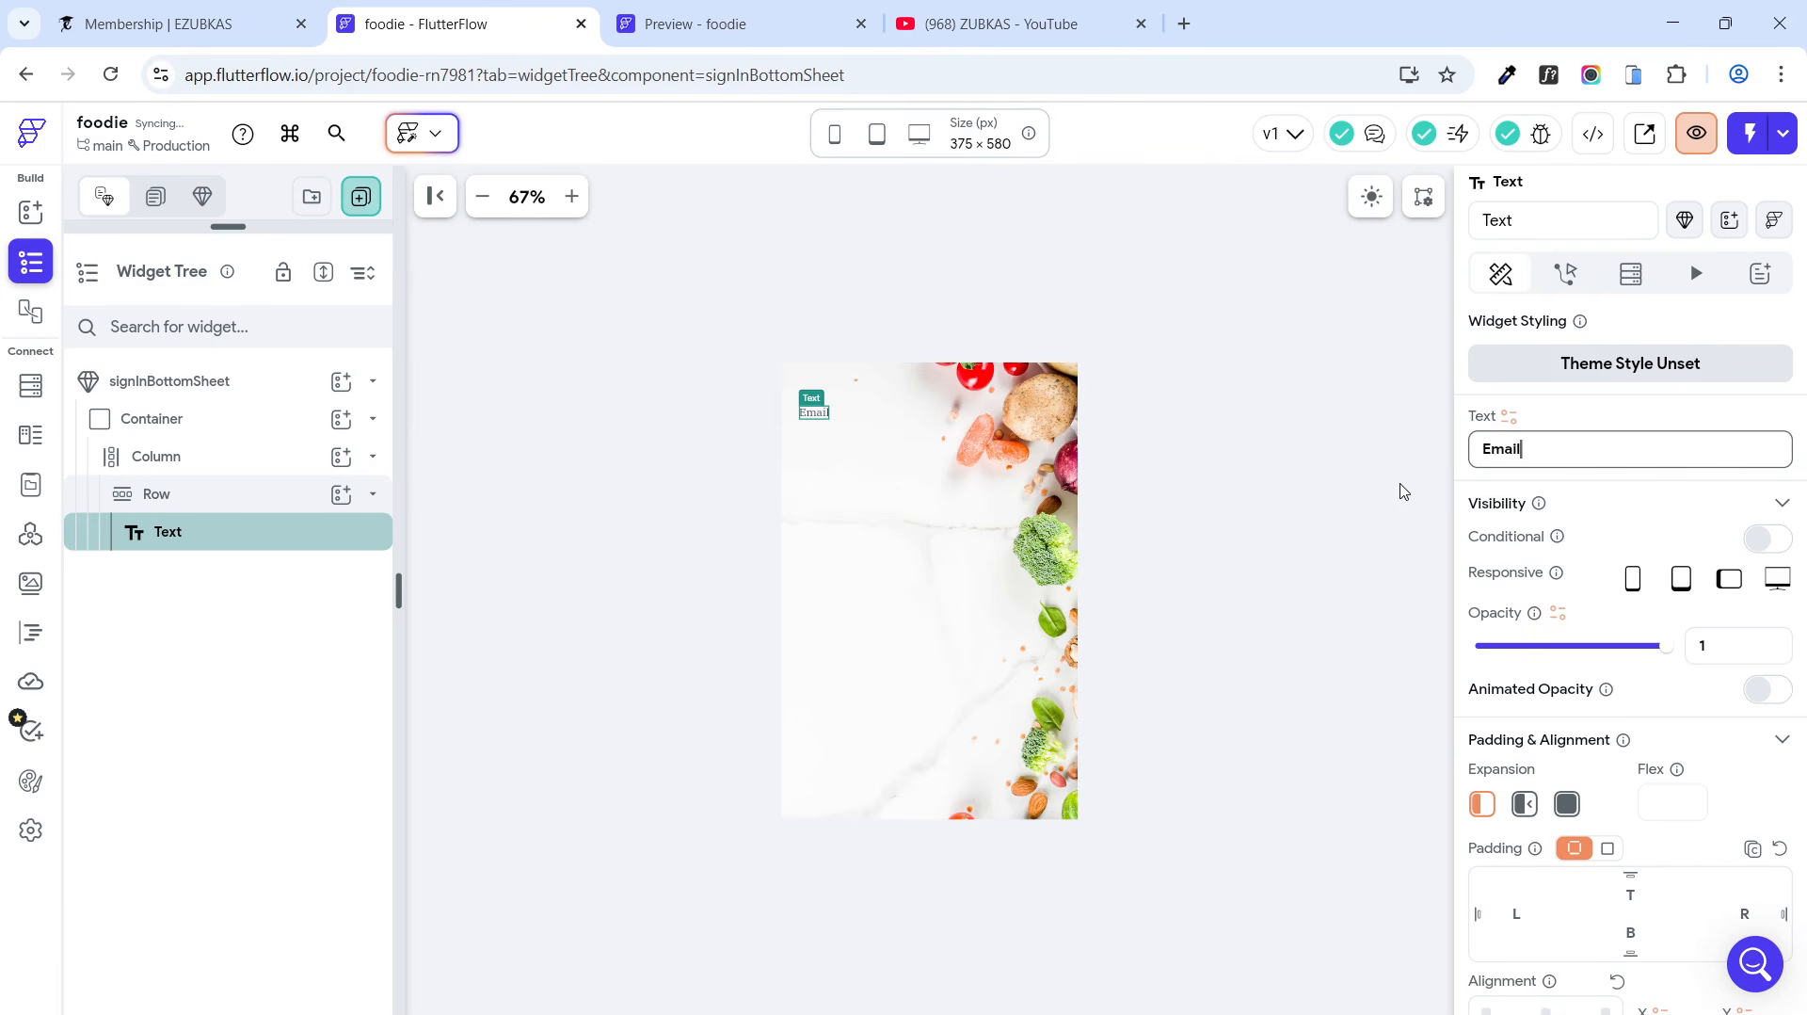
Step: Style the Email text with font size 21, the Primary Family (IBM Plex Sans) theme font and a 600 - Semi Bold weight
scroll(1737, 579, down, 4)
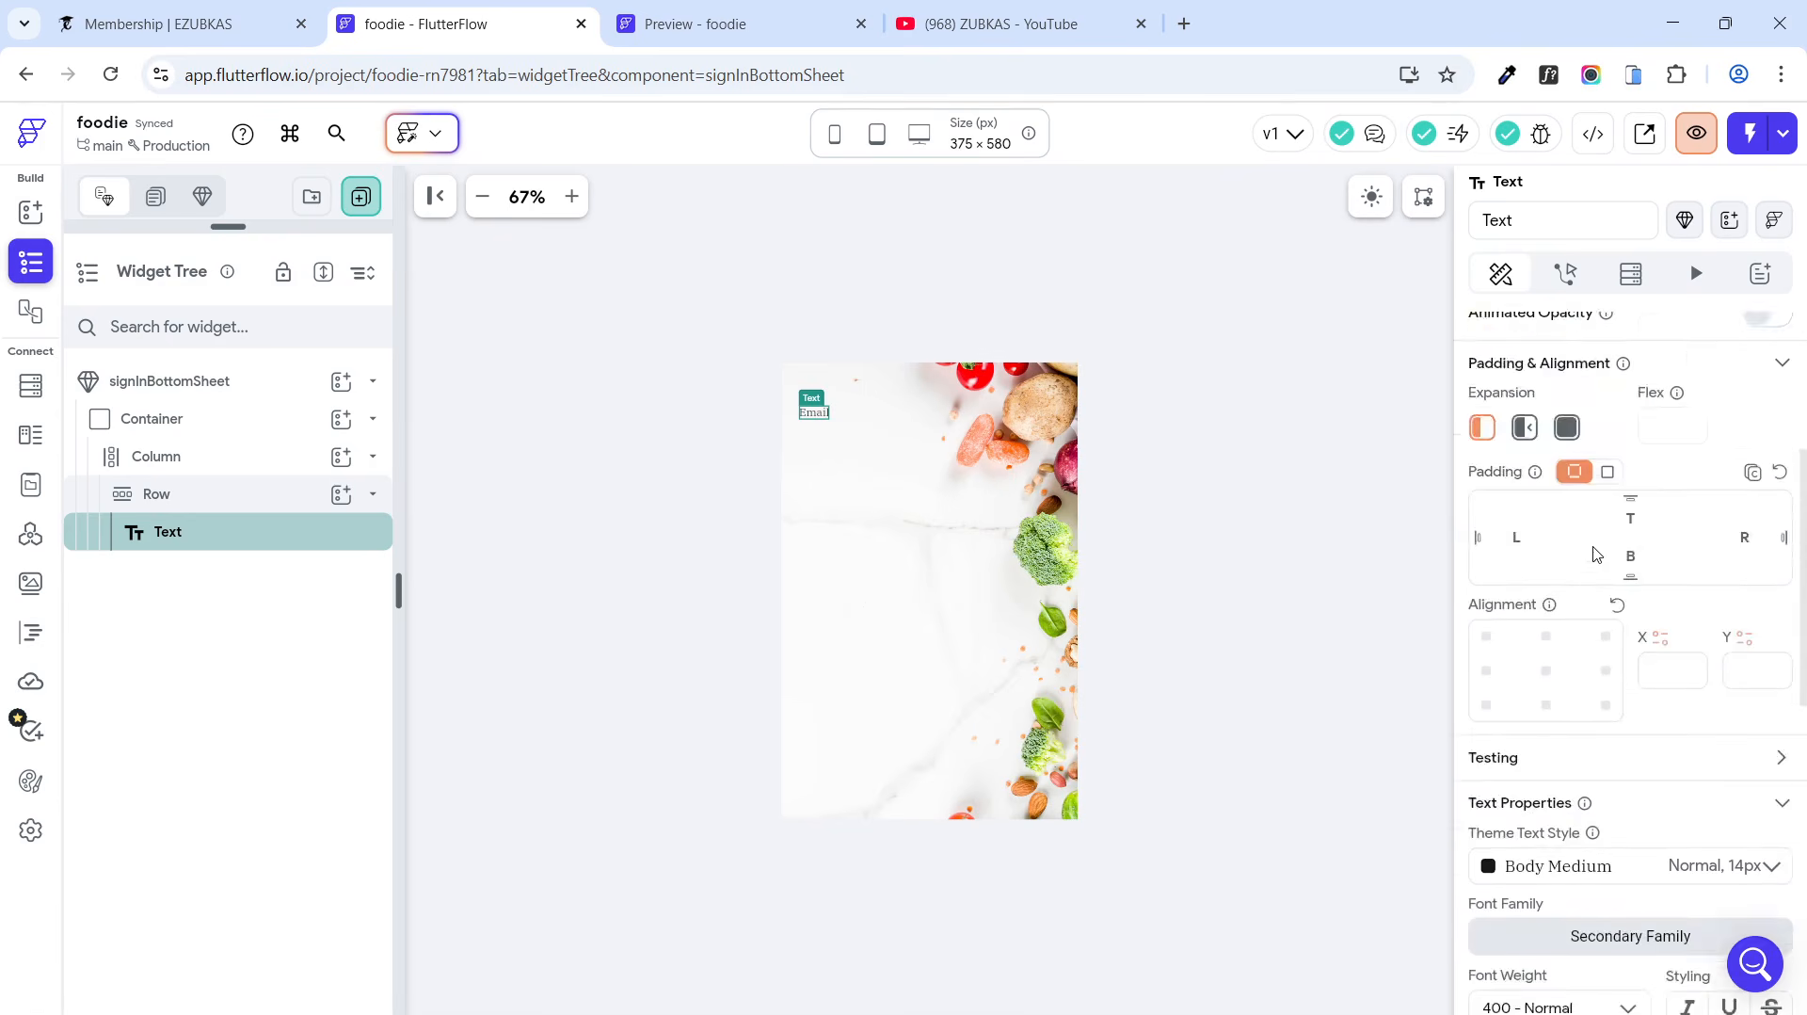
scroll(1597, 554, down, 5)
click(1520, 610)
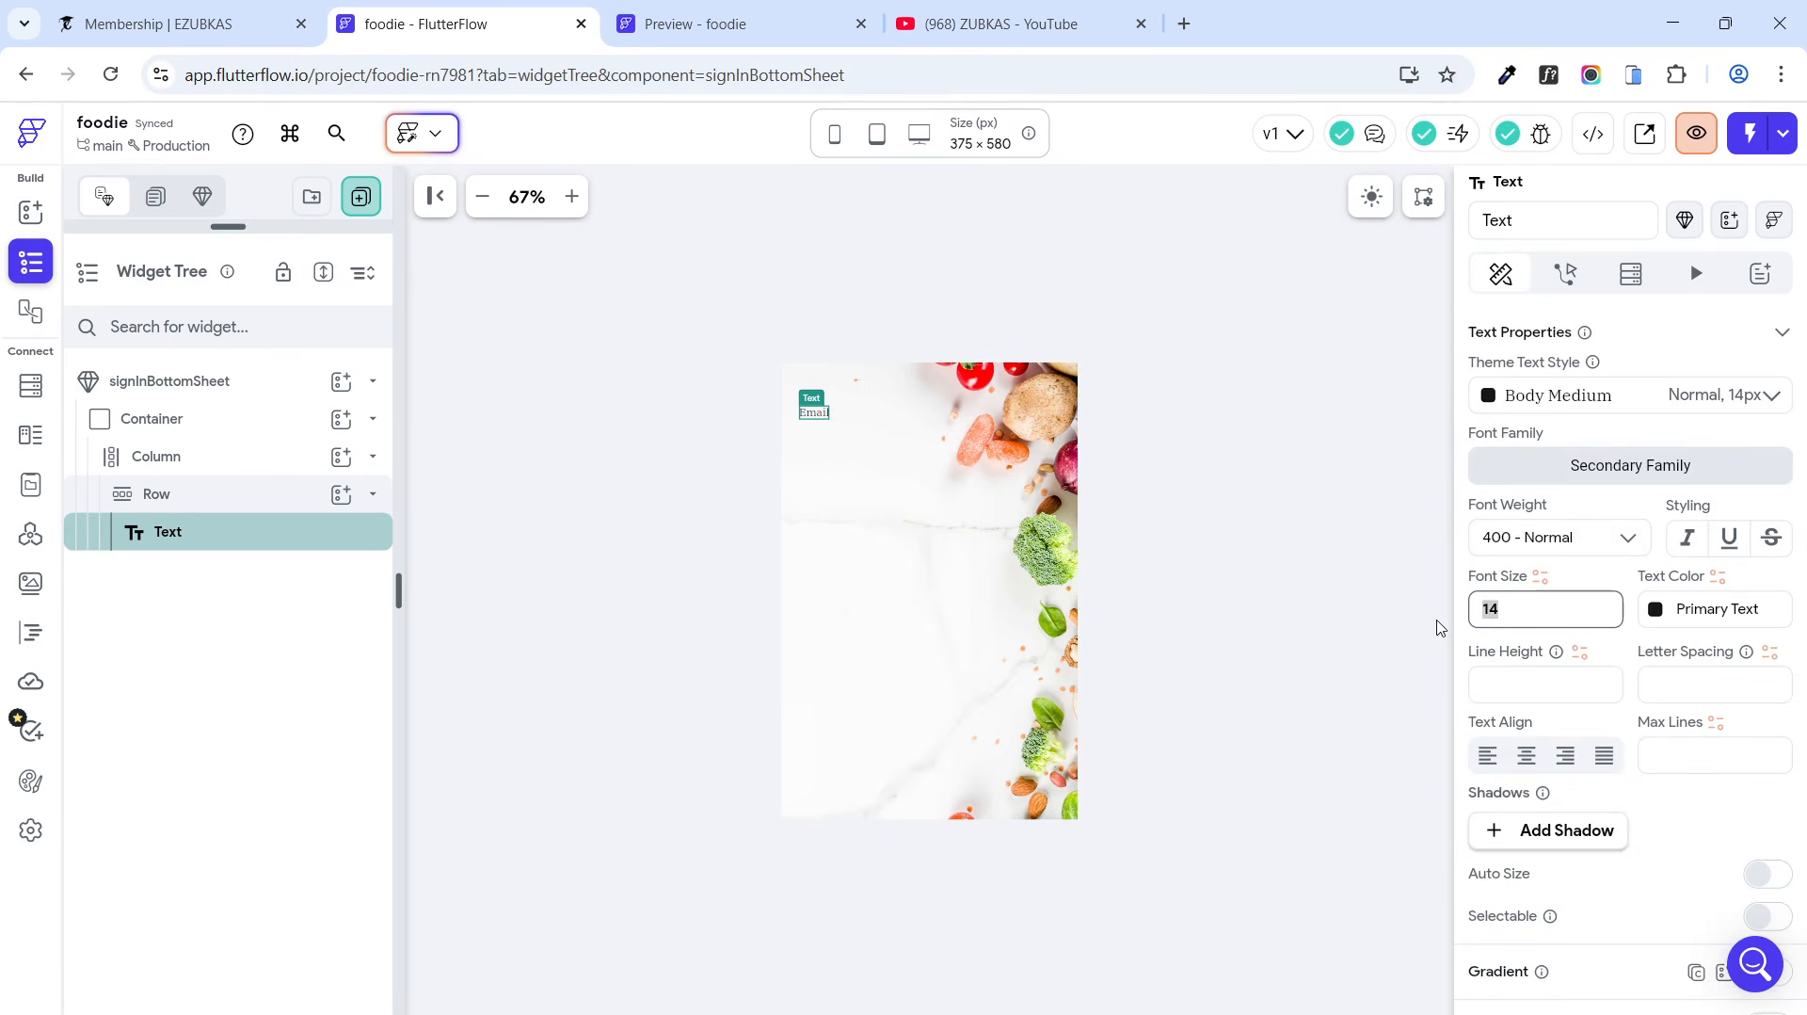
text(21)
click(1608, 482)
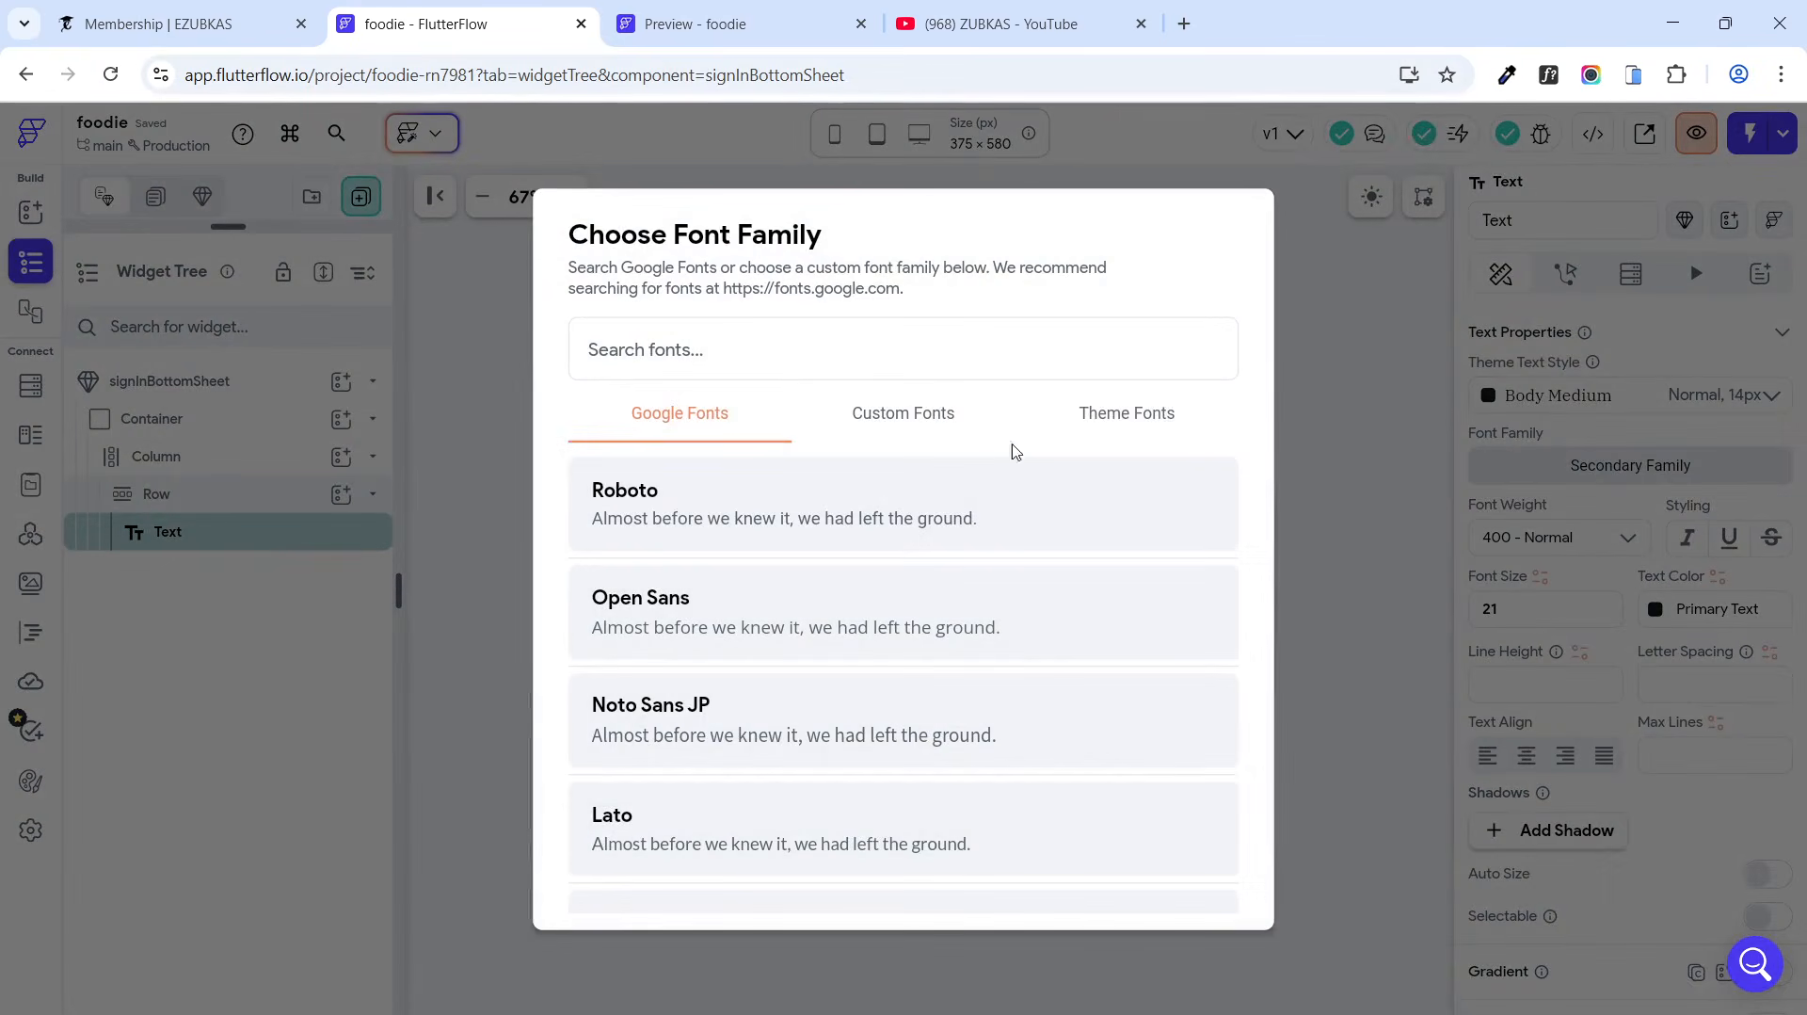
click(1153, 432)
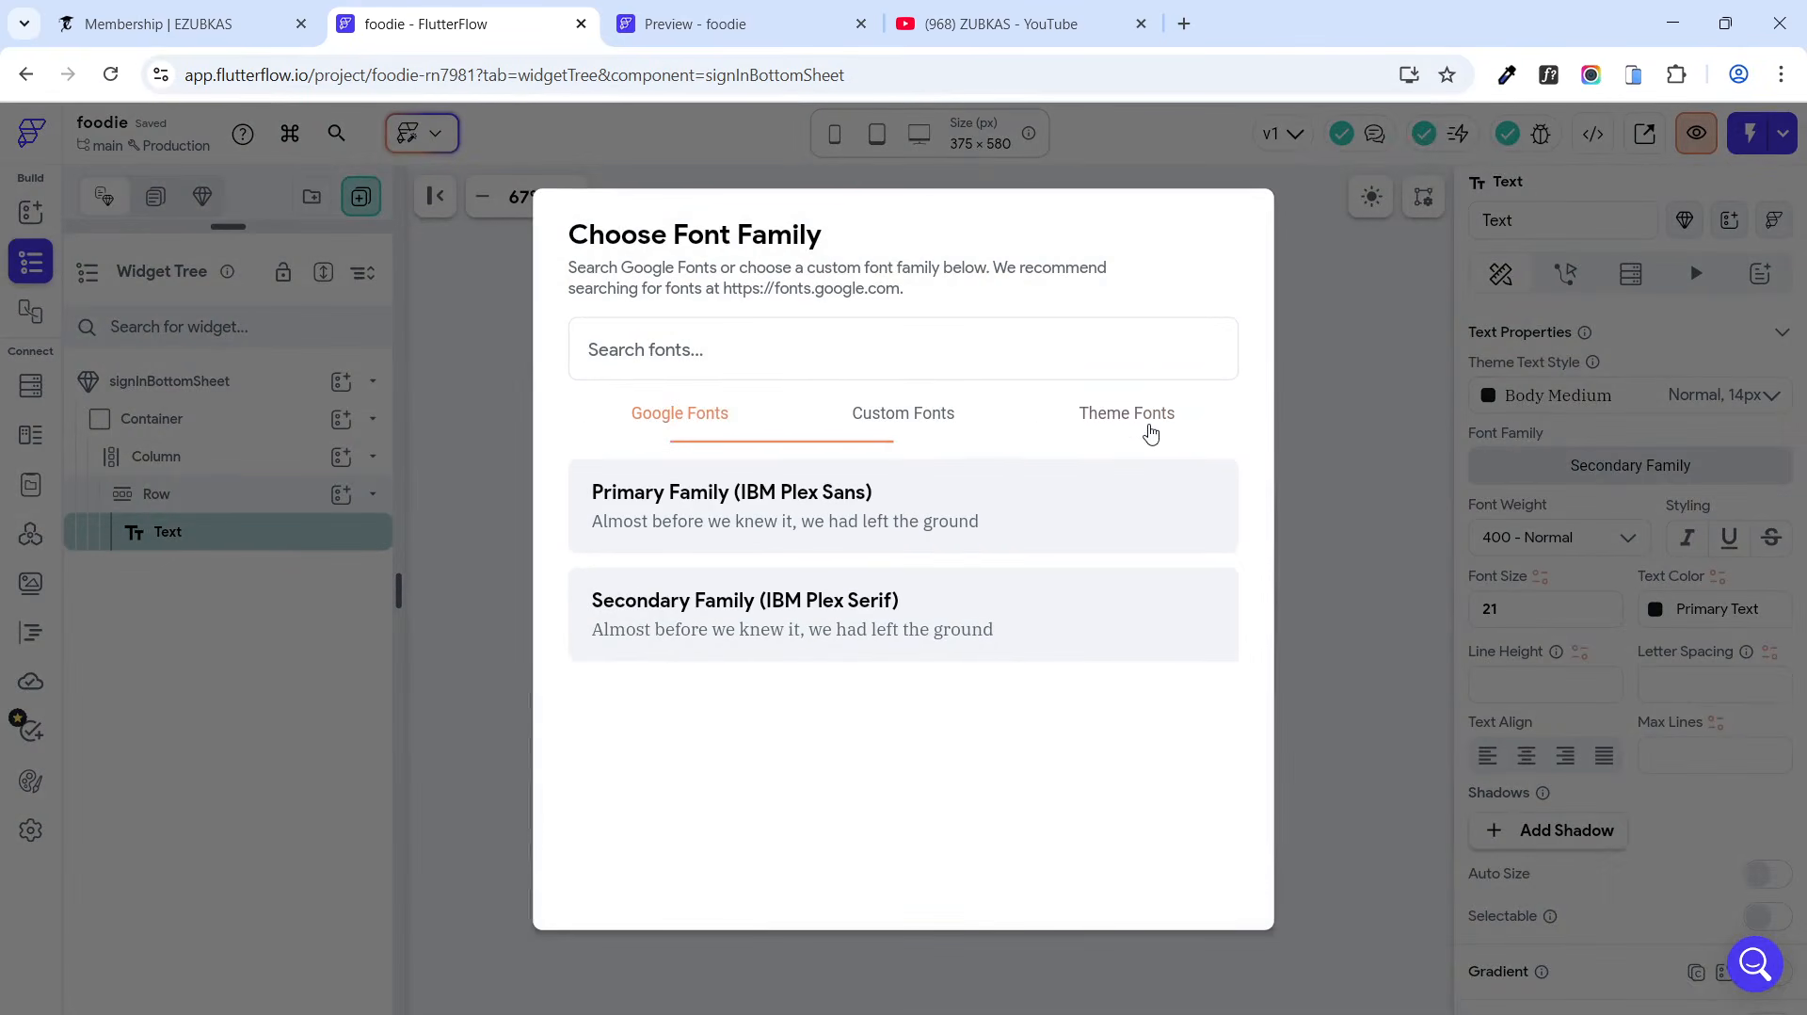
click(724, 509)
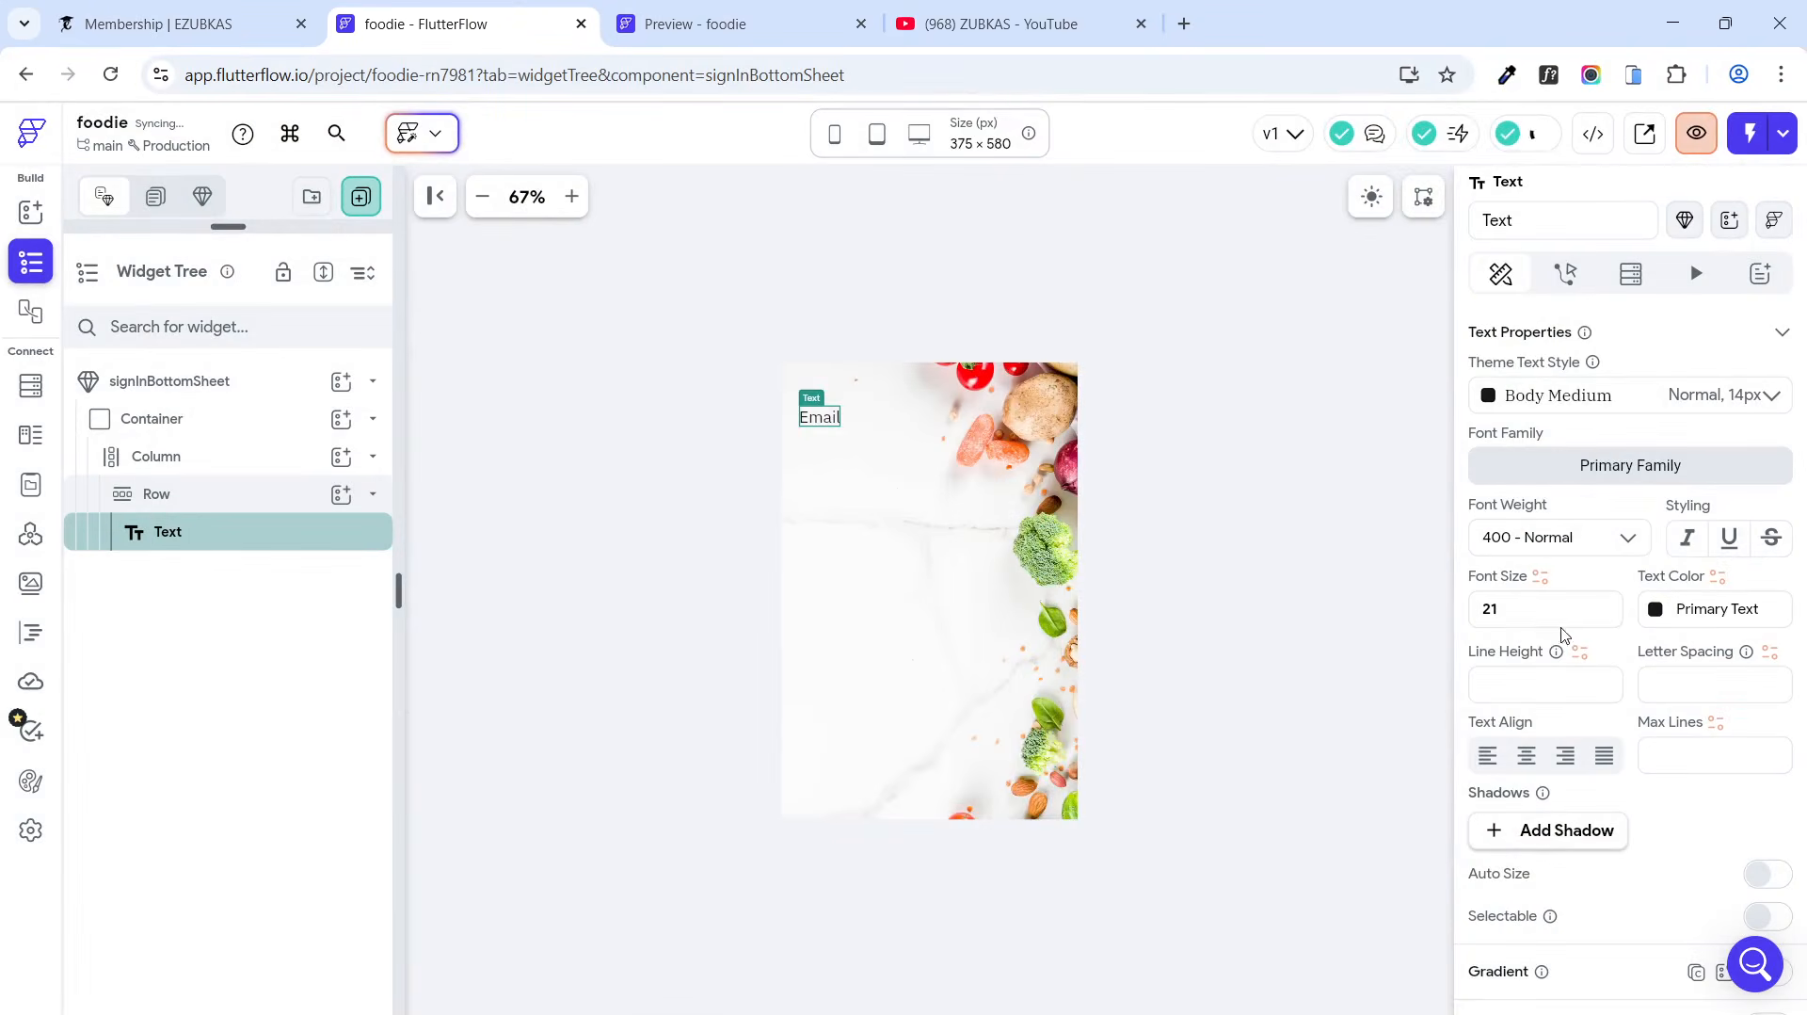
click(1560, 536)
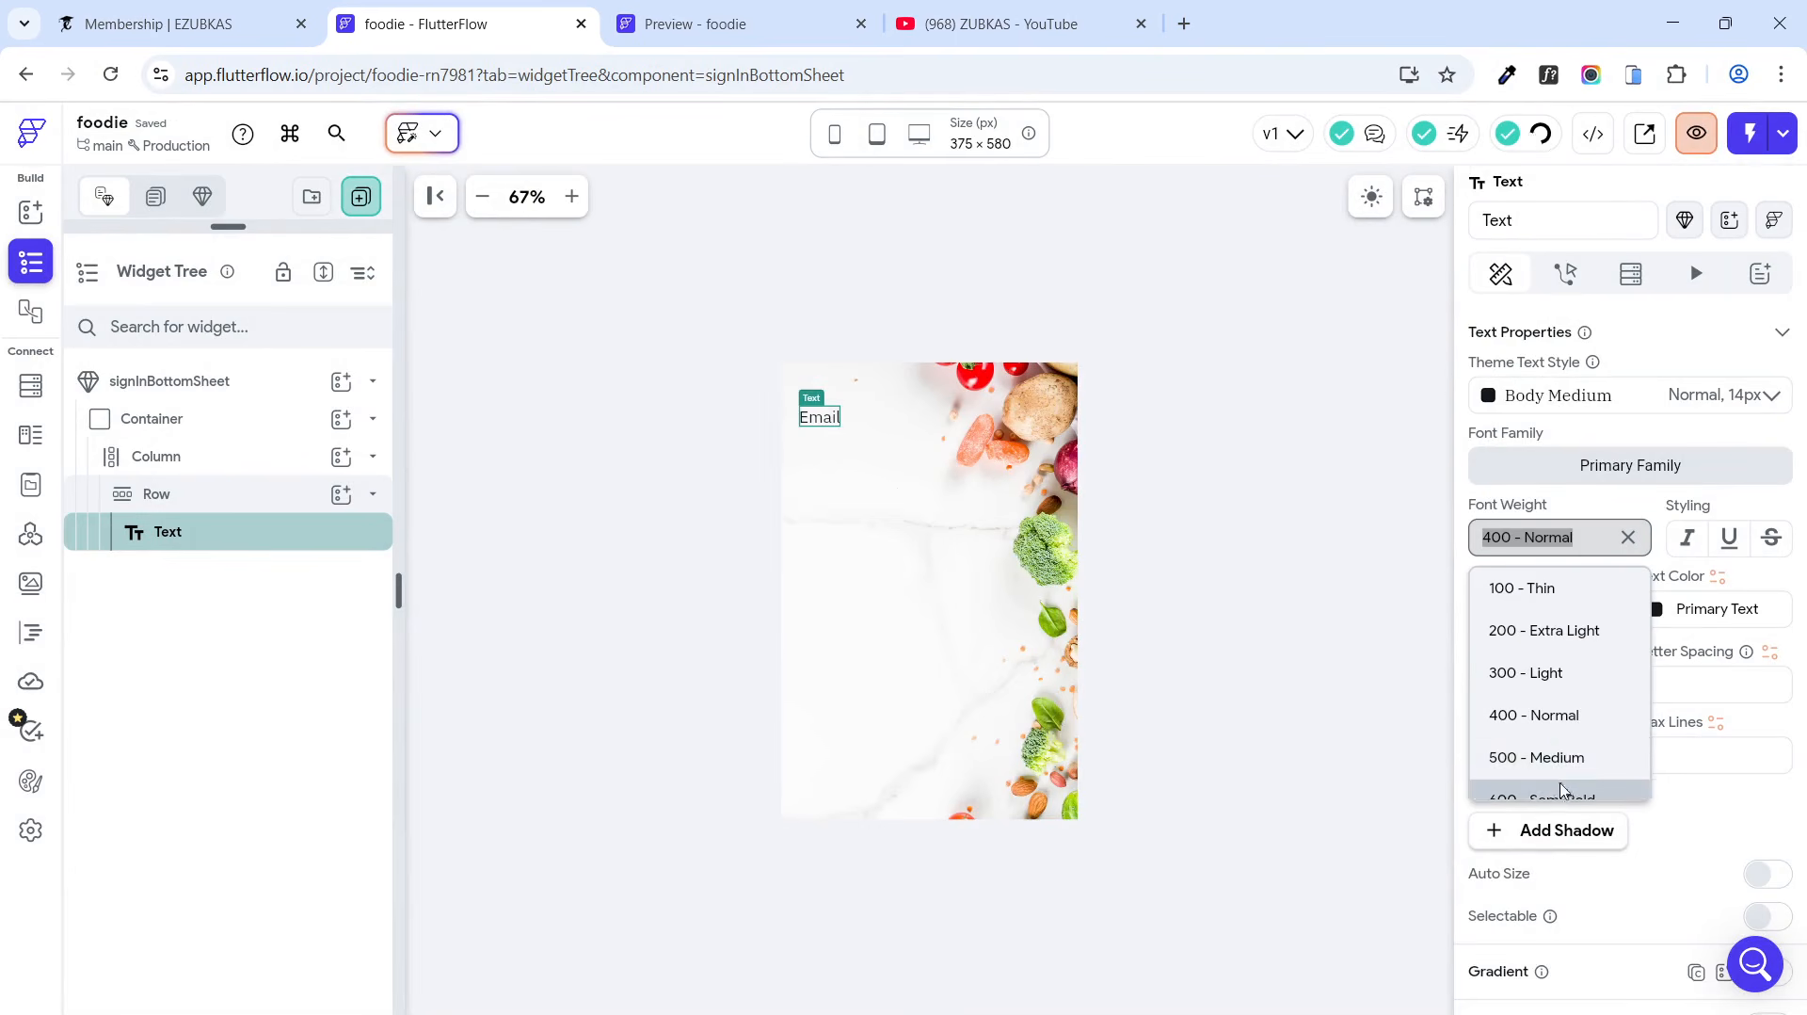
click(1508, 793)
click(694, 508)
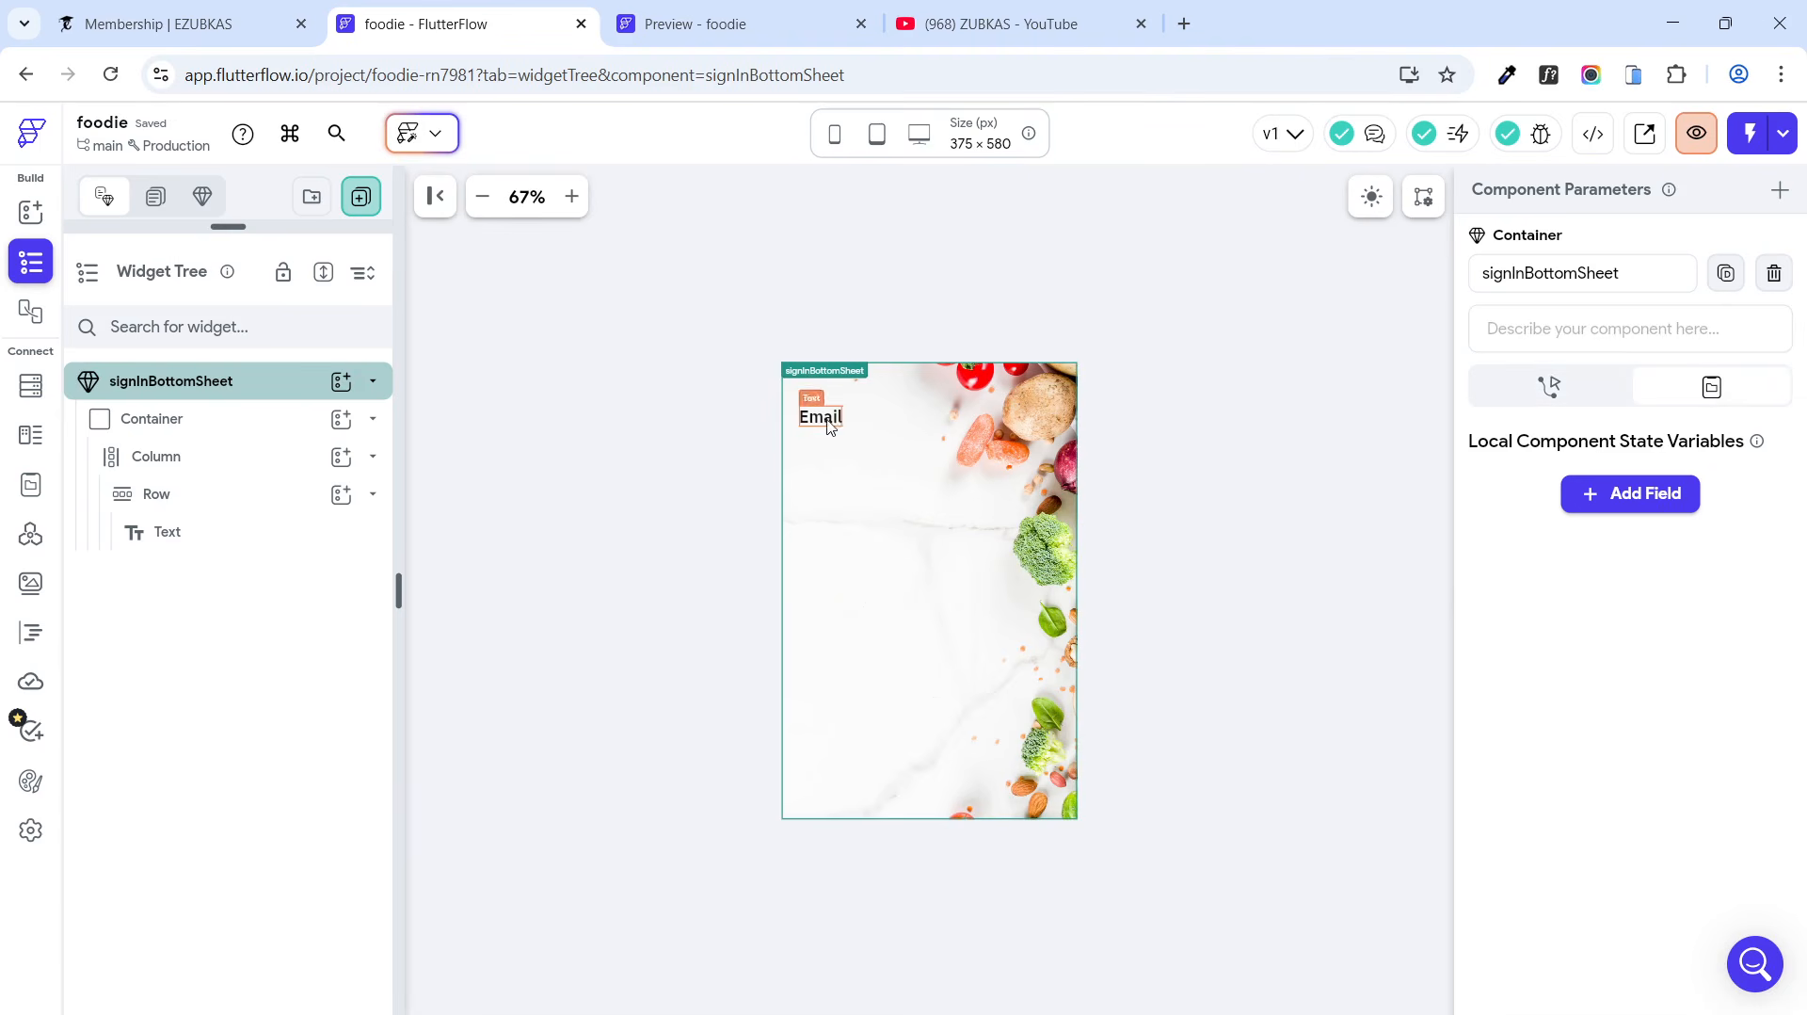
Step: Add a Container below the Row in the Column, with infinite width and a height of 50 px
click(371, 495)
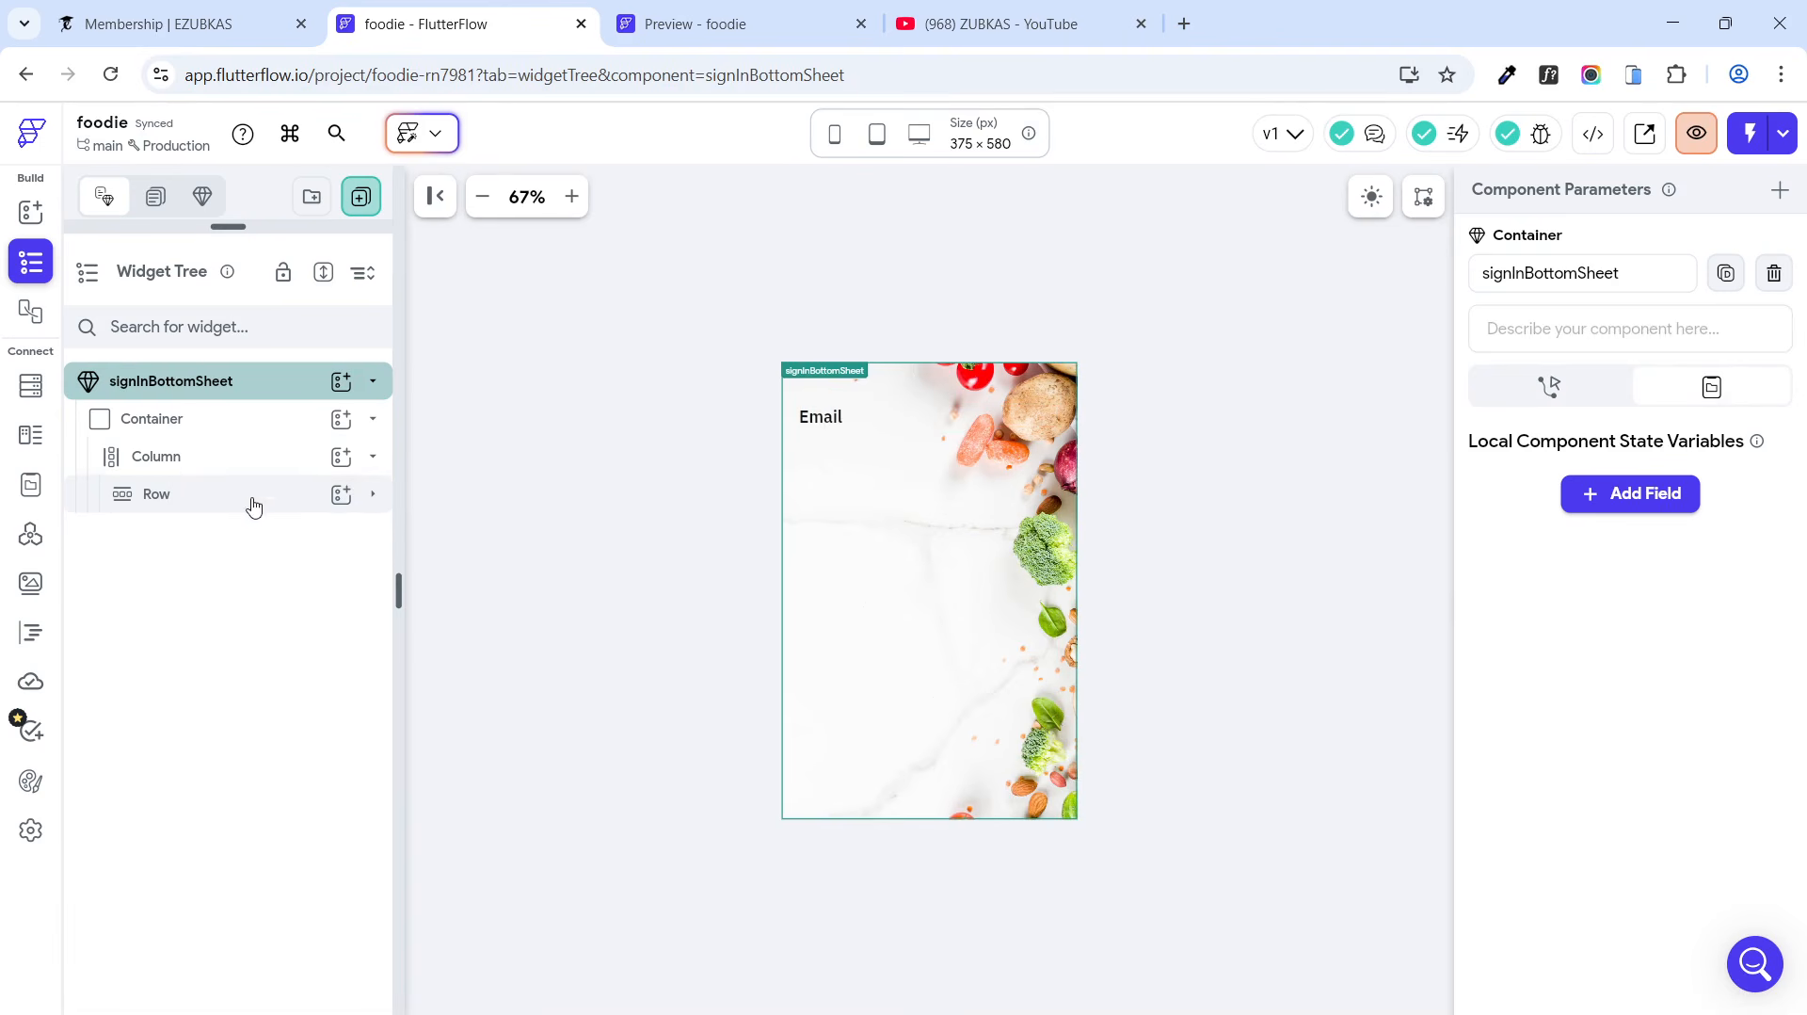
click(345, 461)
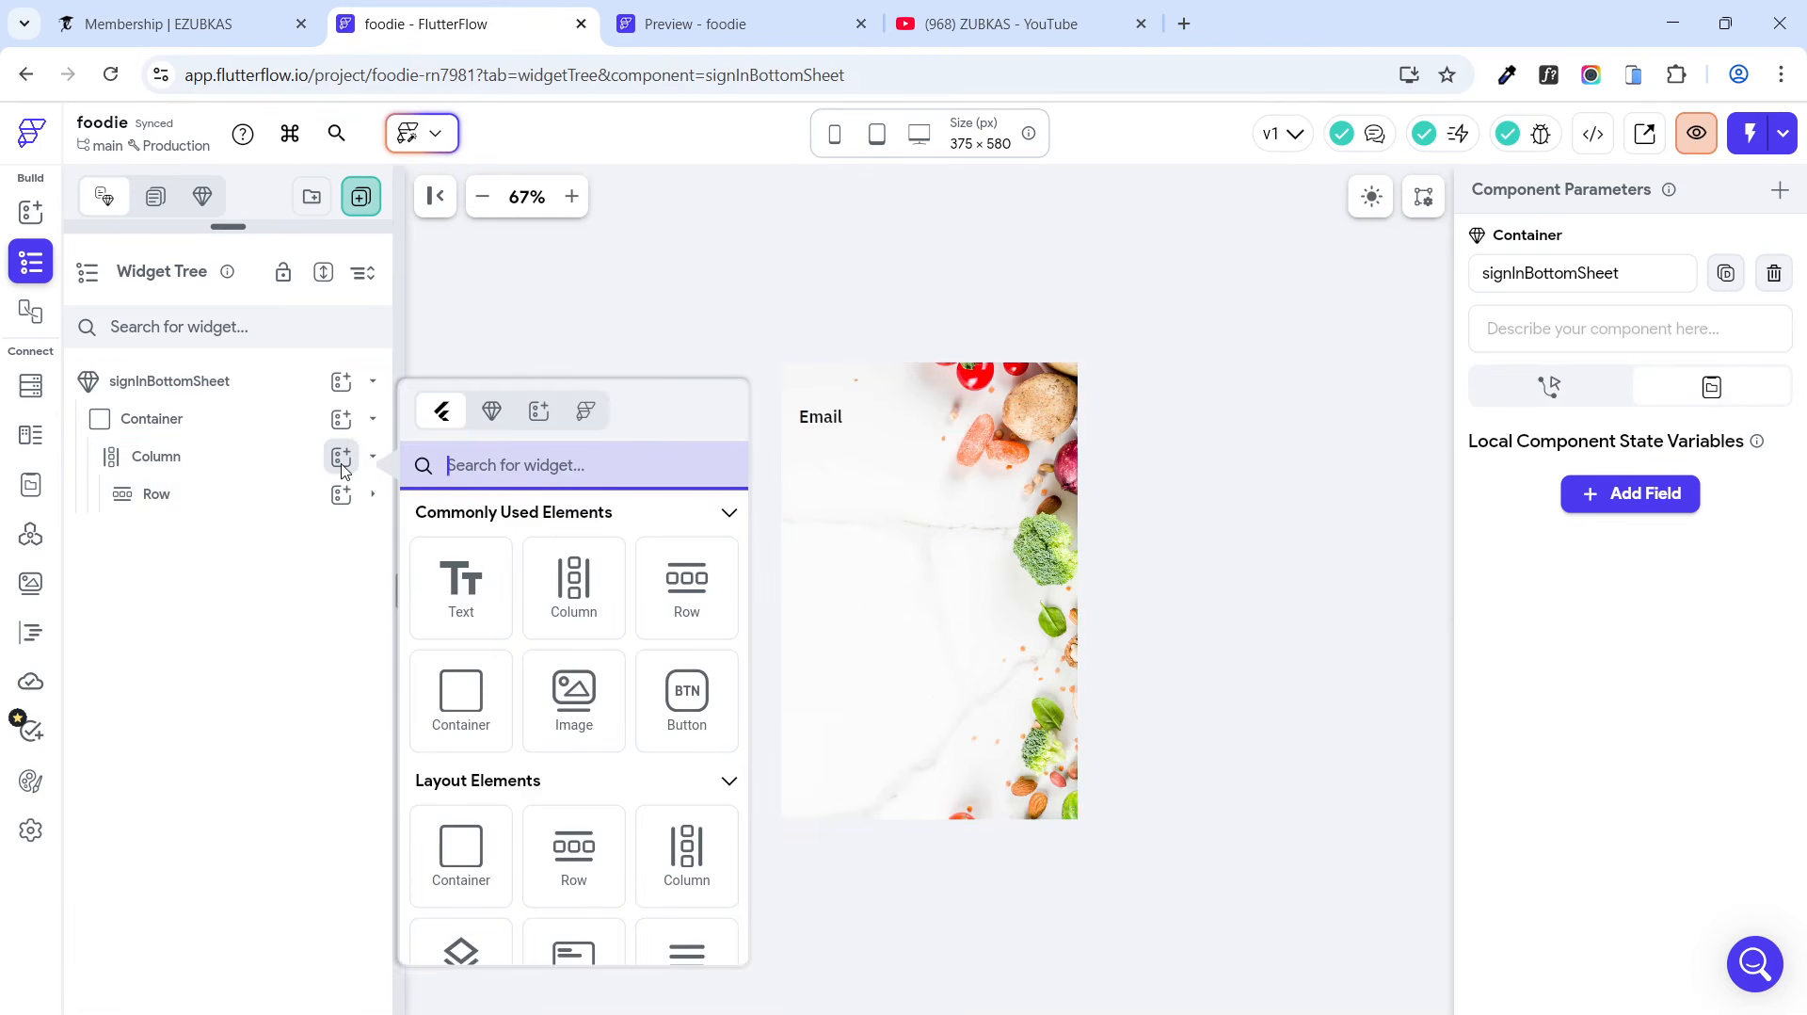
click(461, 694)
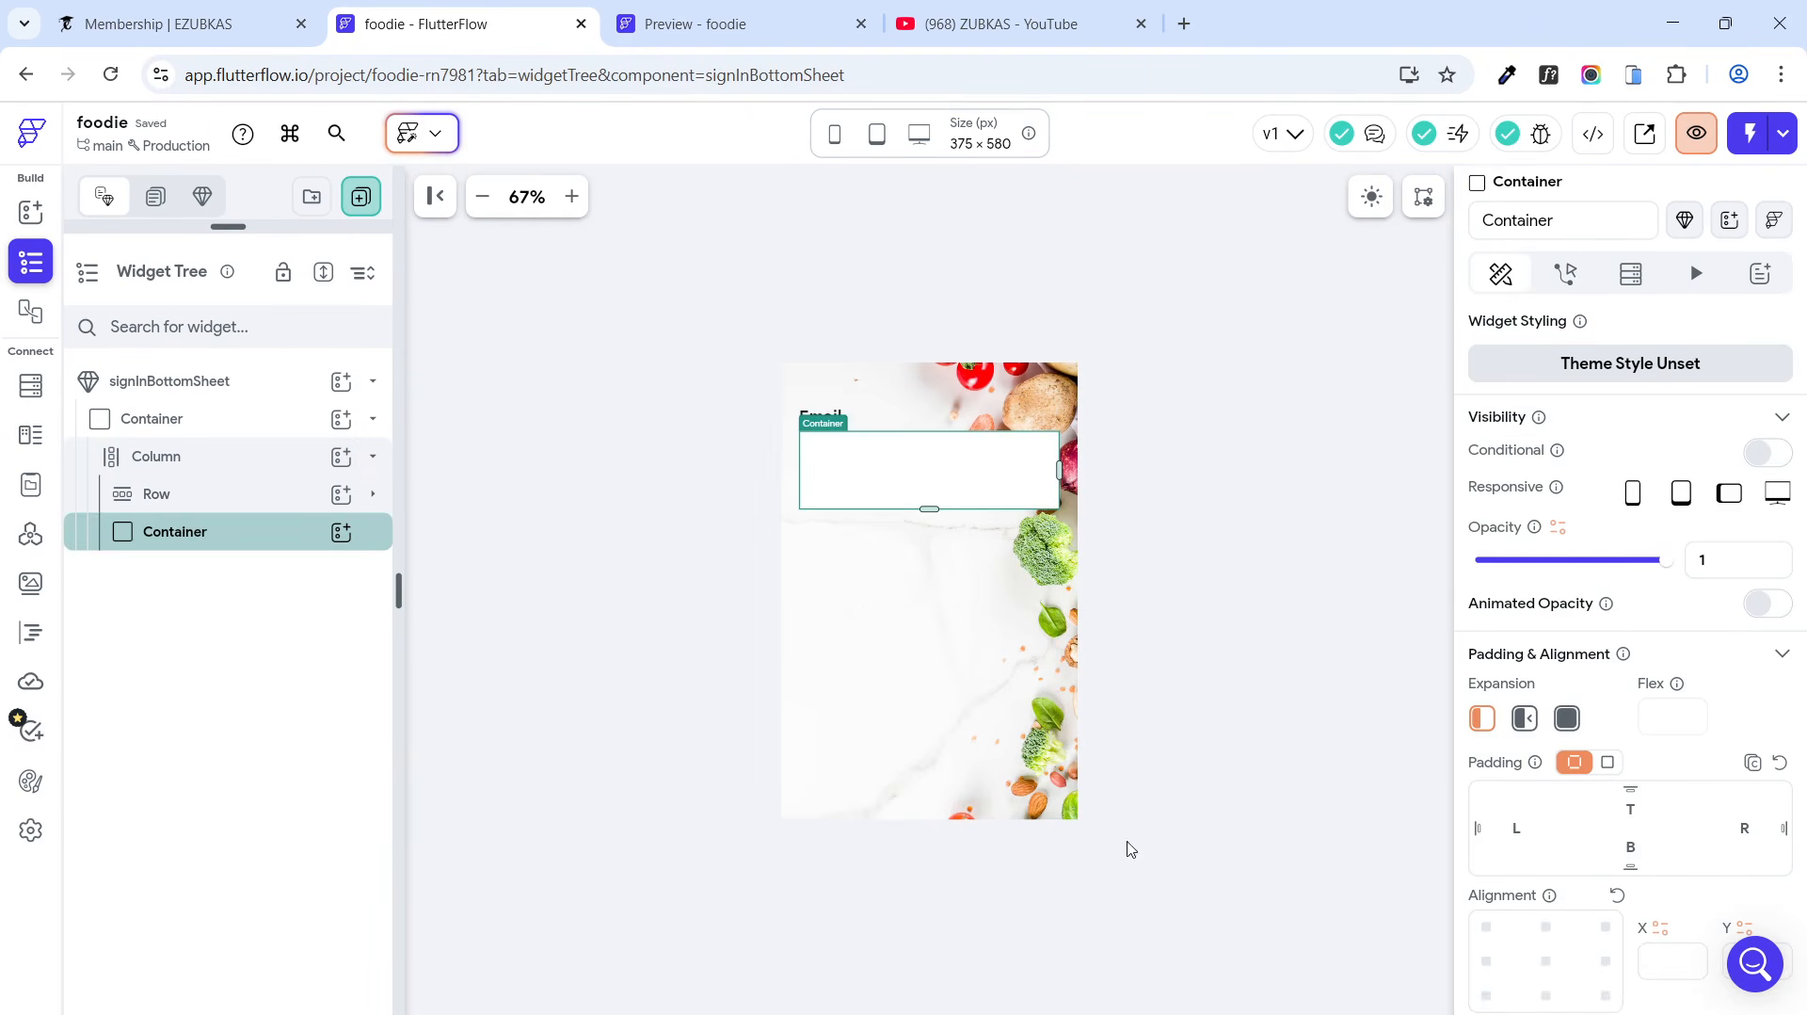
scroll(1506, 772, down, 4)
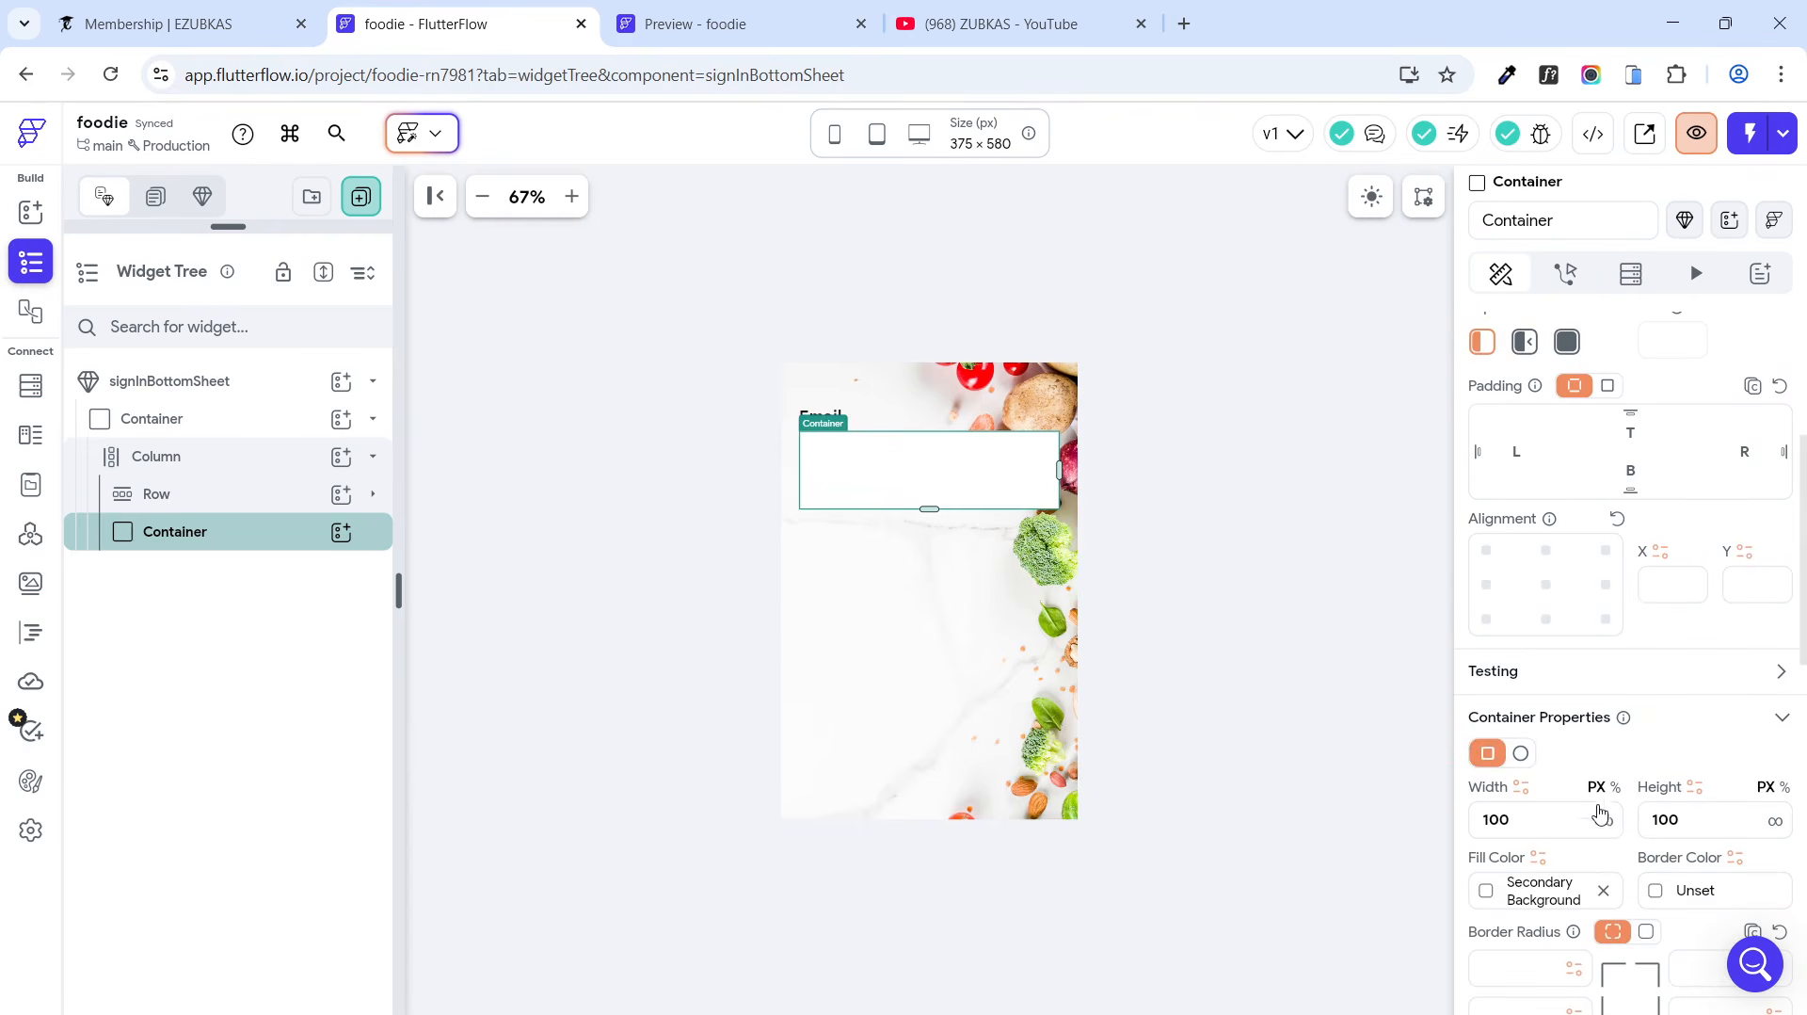
click(1606, 821)
key(Tab)
text(50)
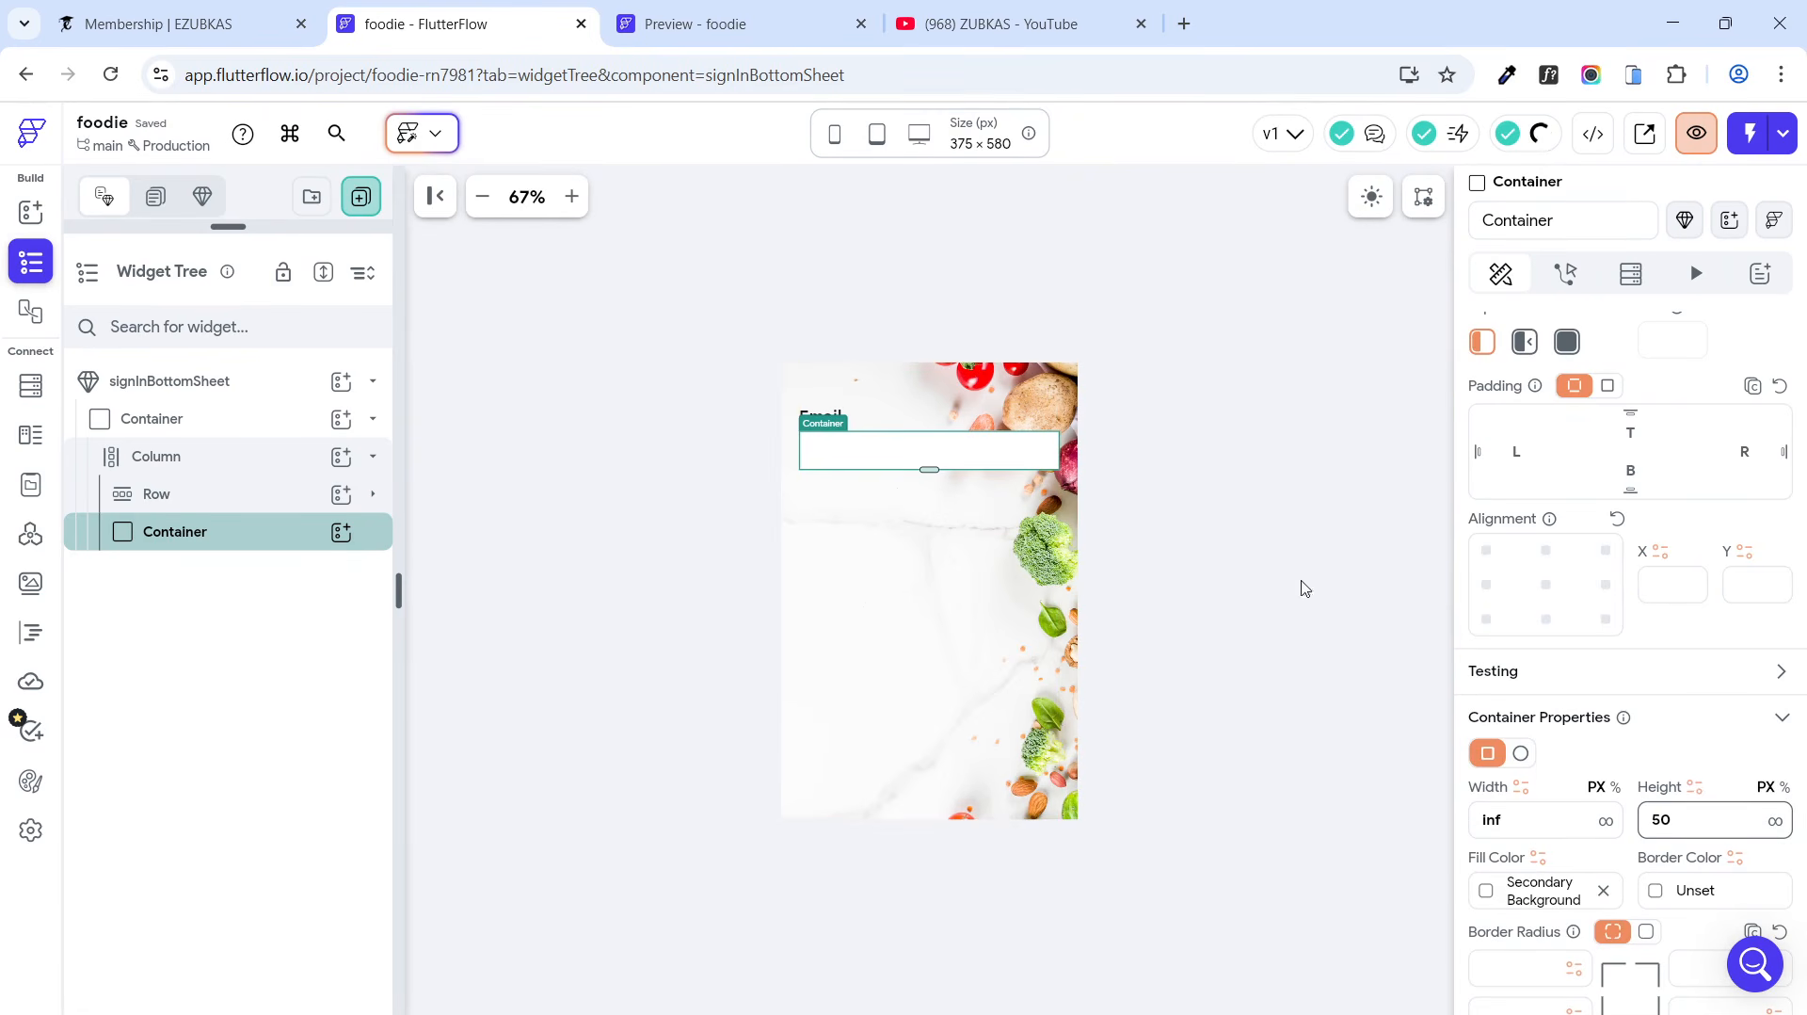
Step: Set the new Container's top and bottom padding to 12
click(1635, 437)
text(12)
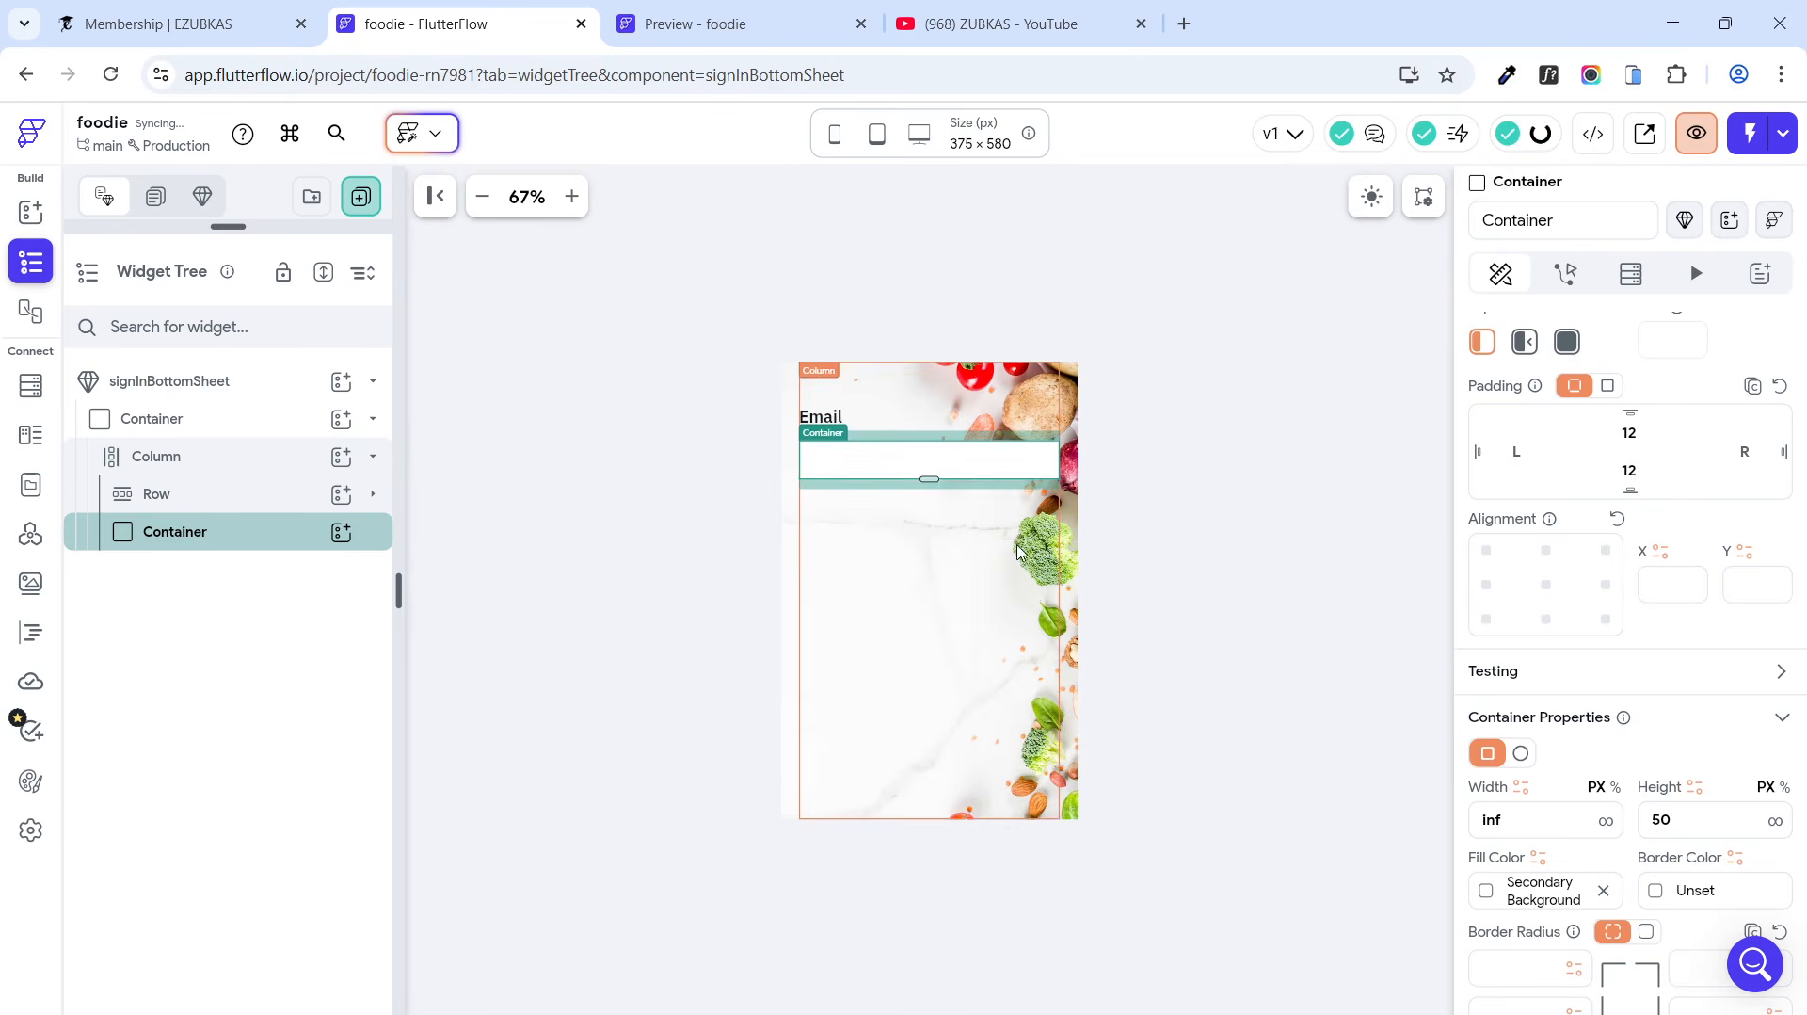
click(716, 568)
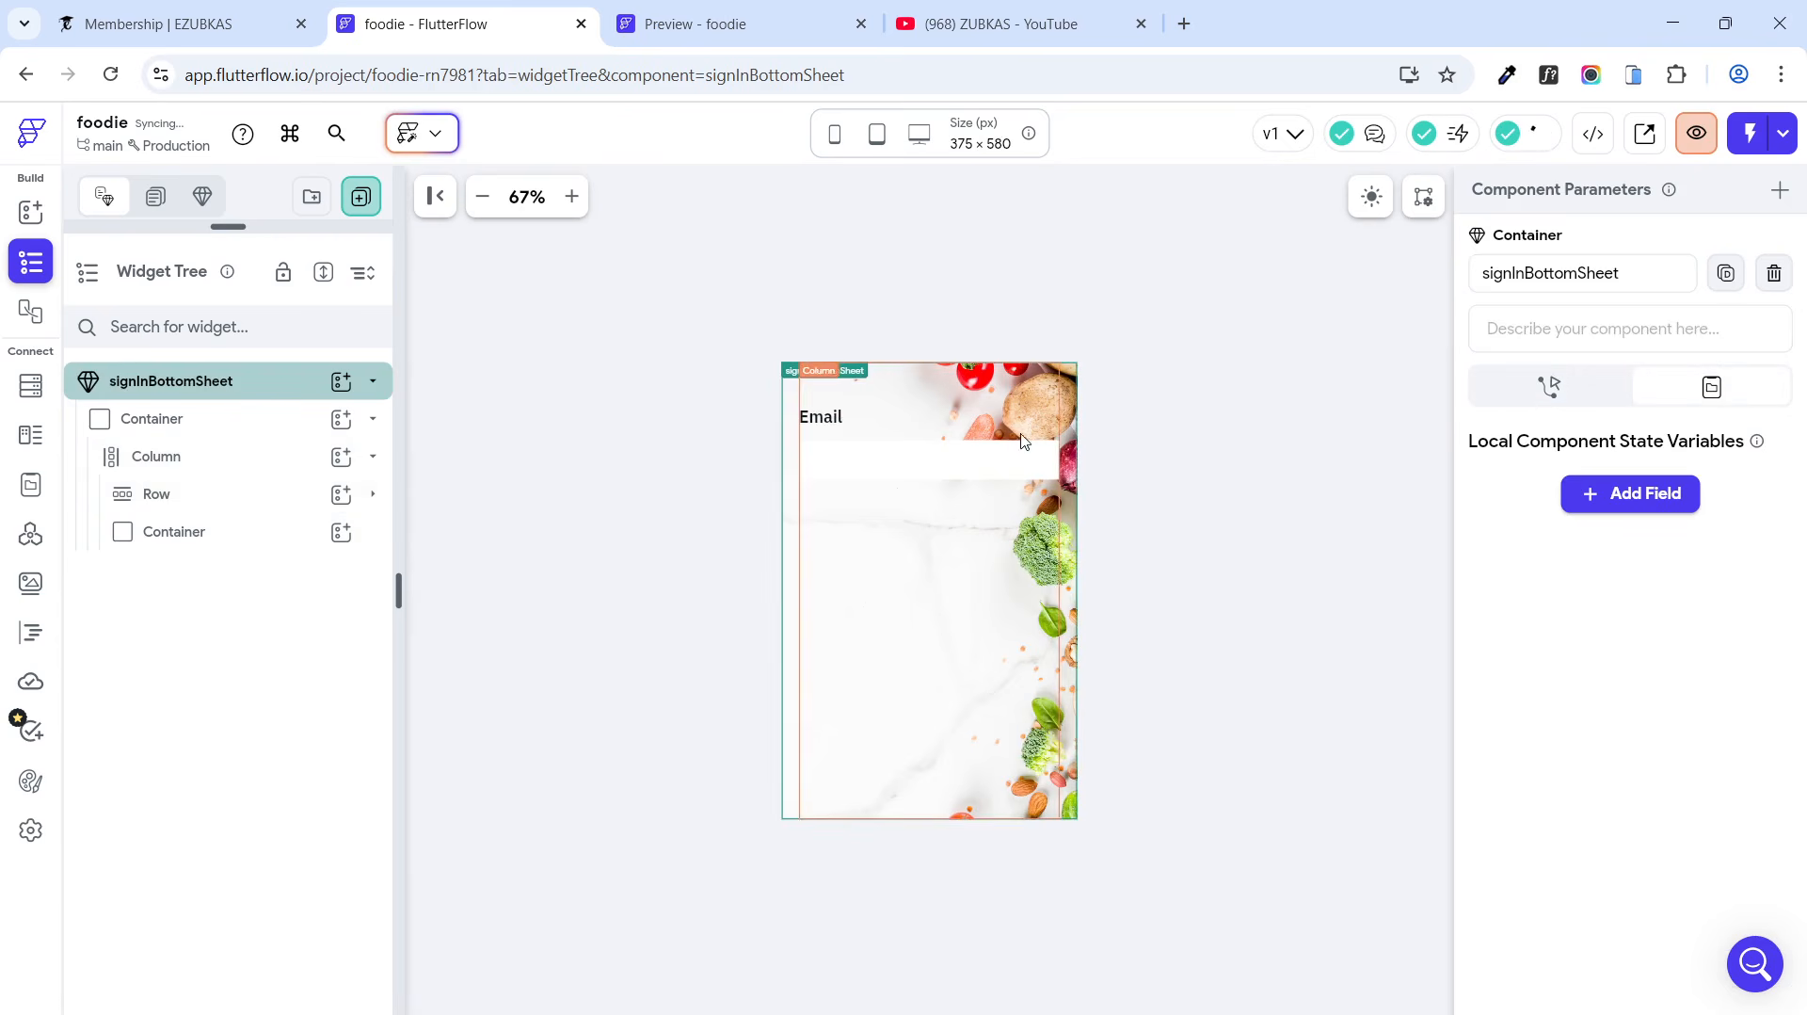
Step: Give the white Container below the Email text an elevation of 1
click(1061, 476)
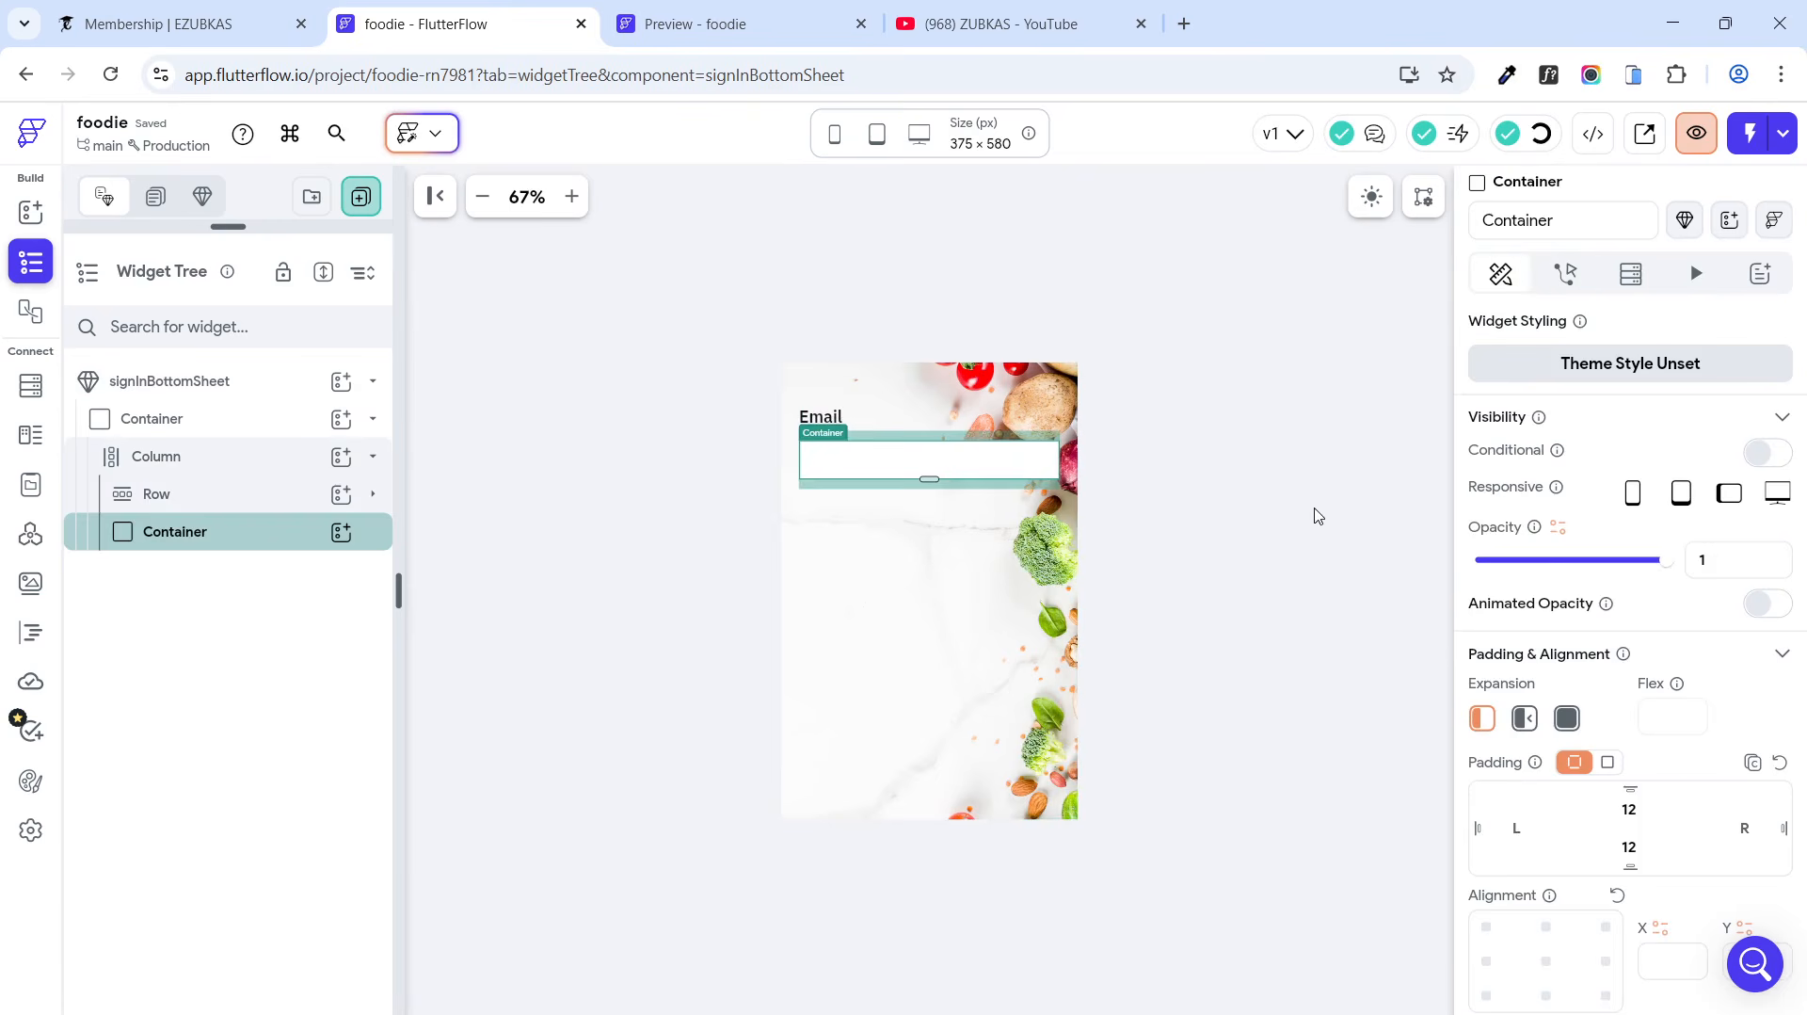
scroll(1793, 504, down, 3)
scroll(1793, 509, down, 4)
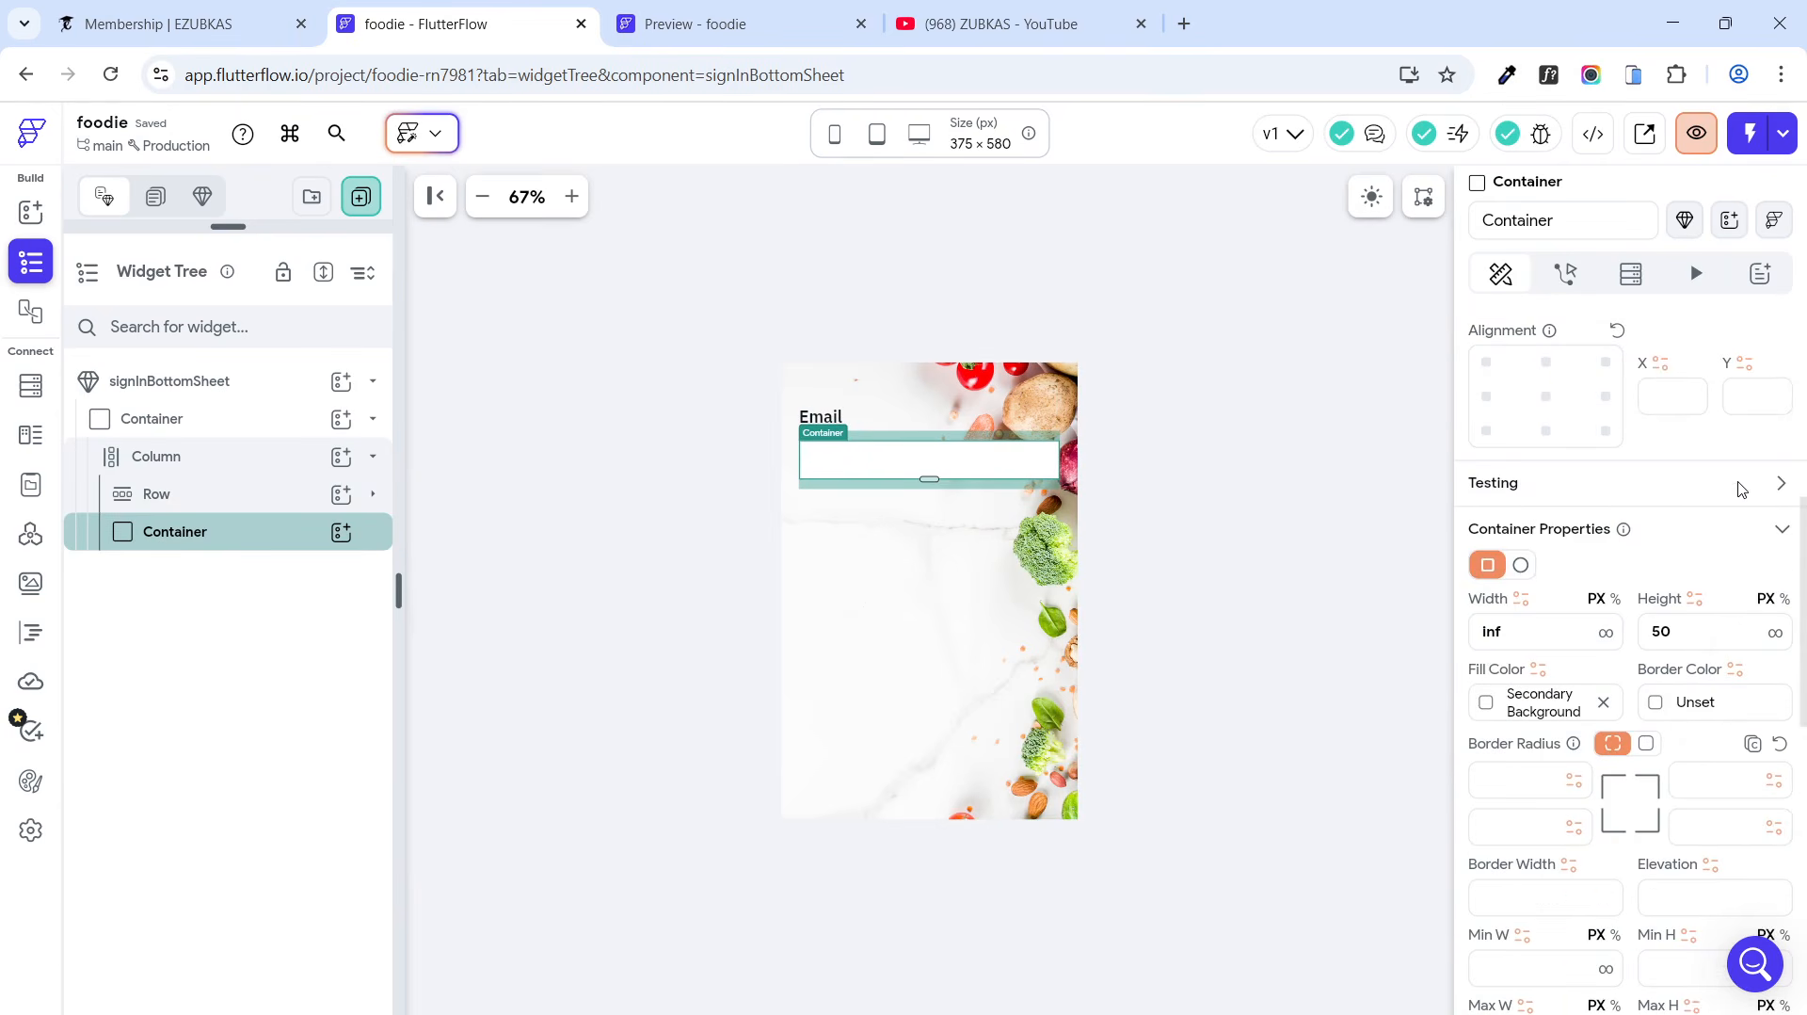
click(1668, 710)
text(1)
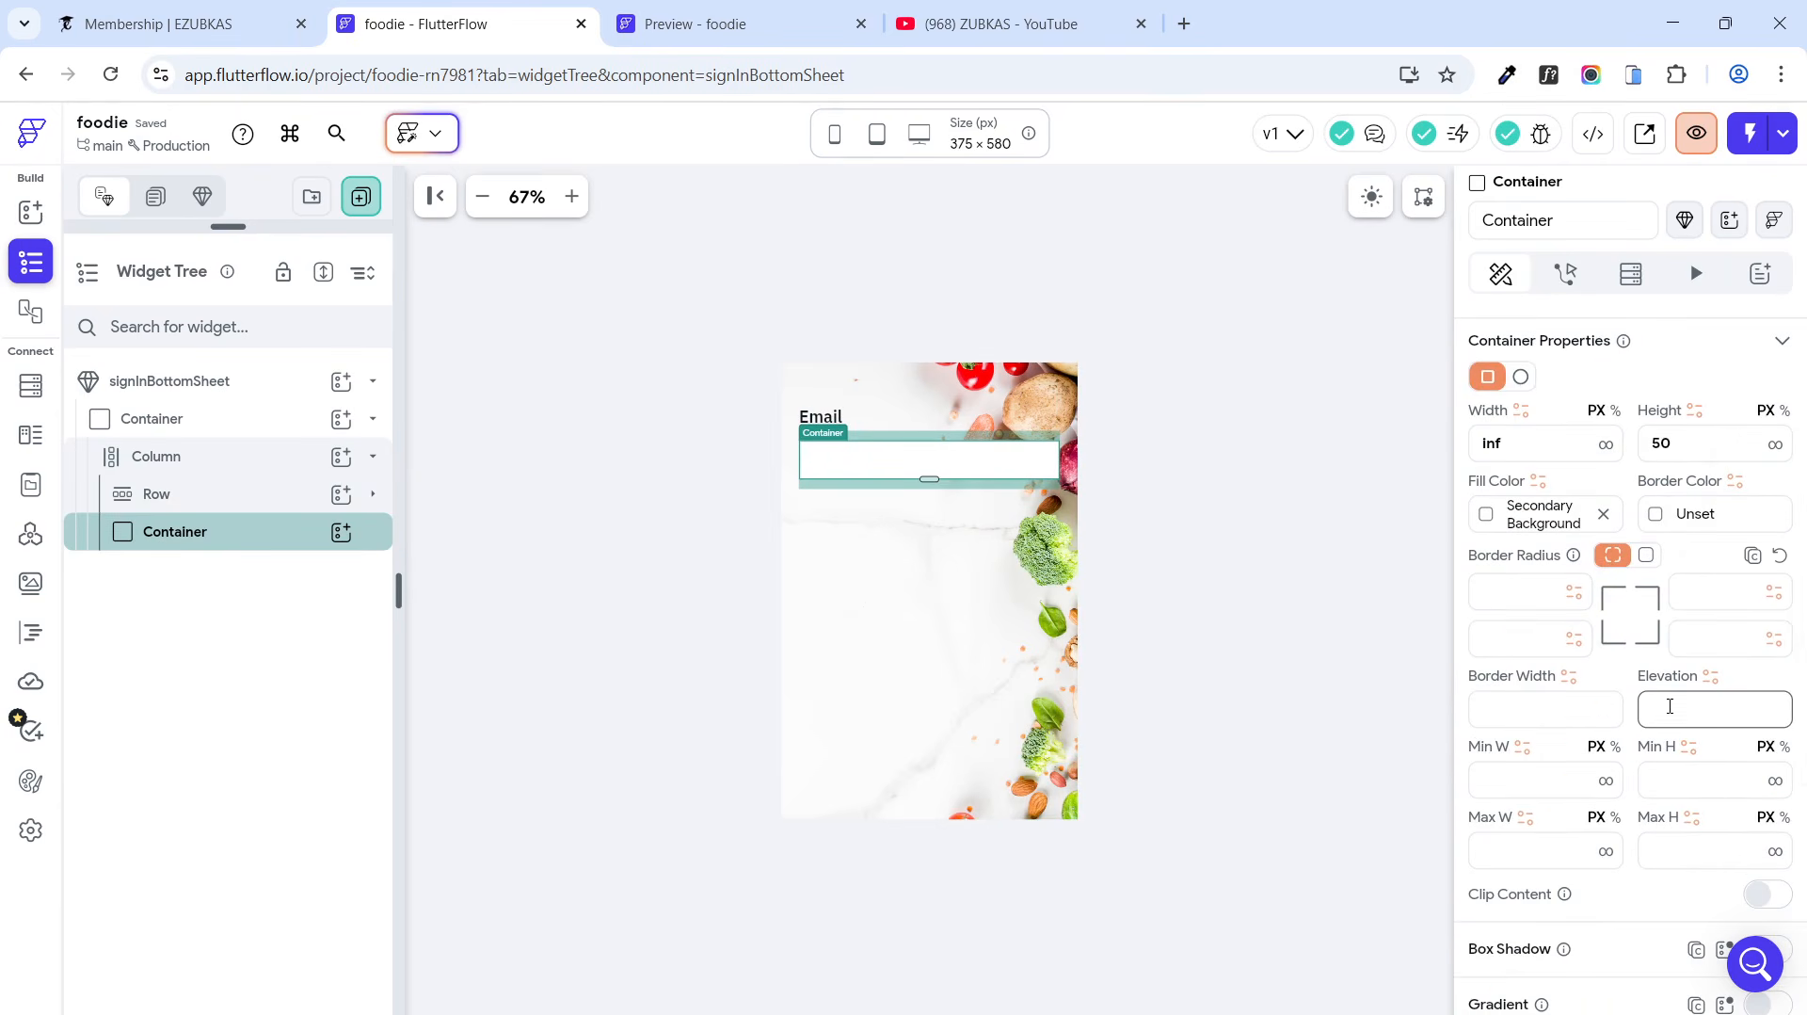
click(571, 627)
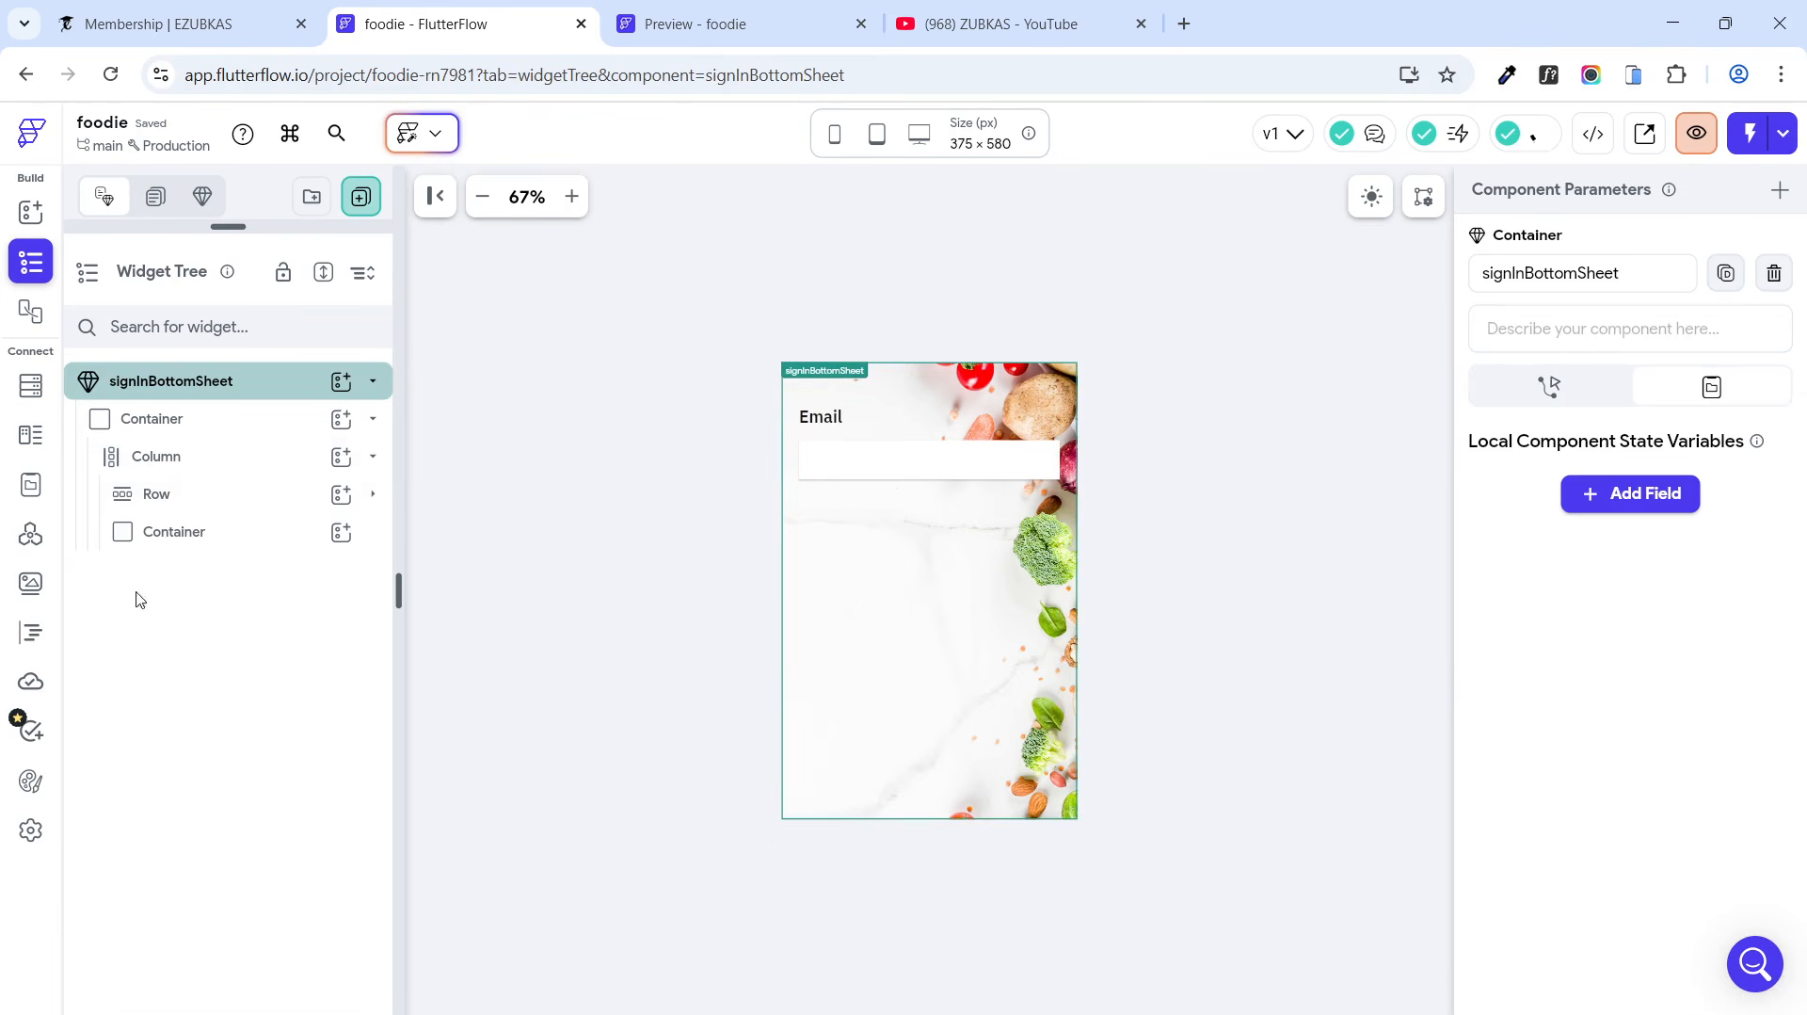
Step: Add a TextField inside the white Container below the Email text
click(341, 533)
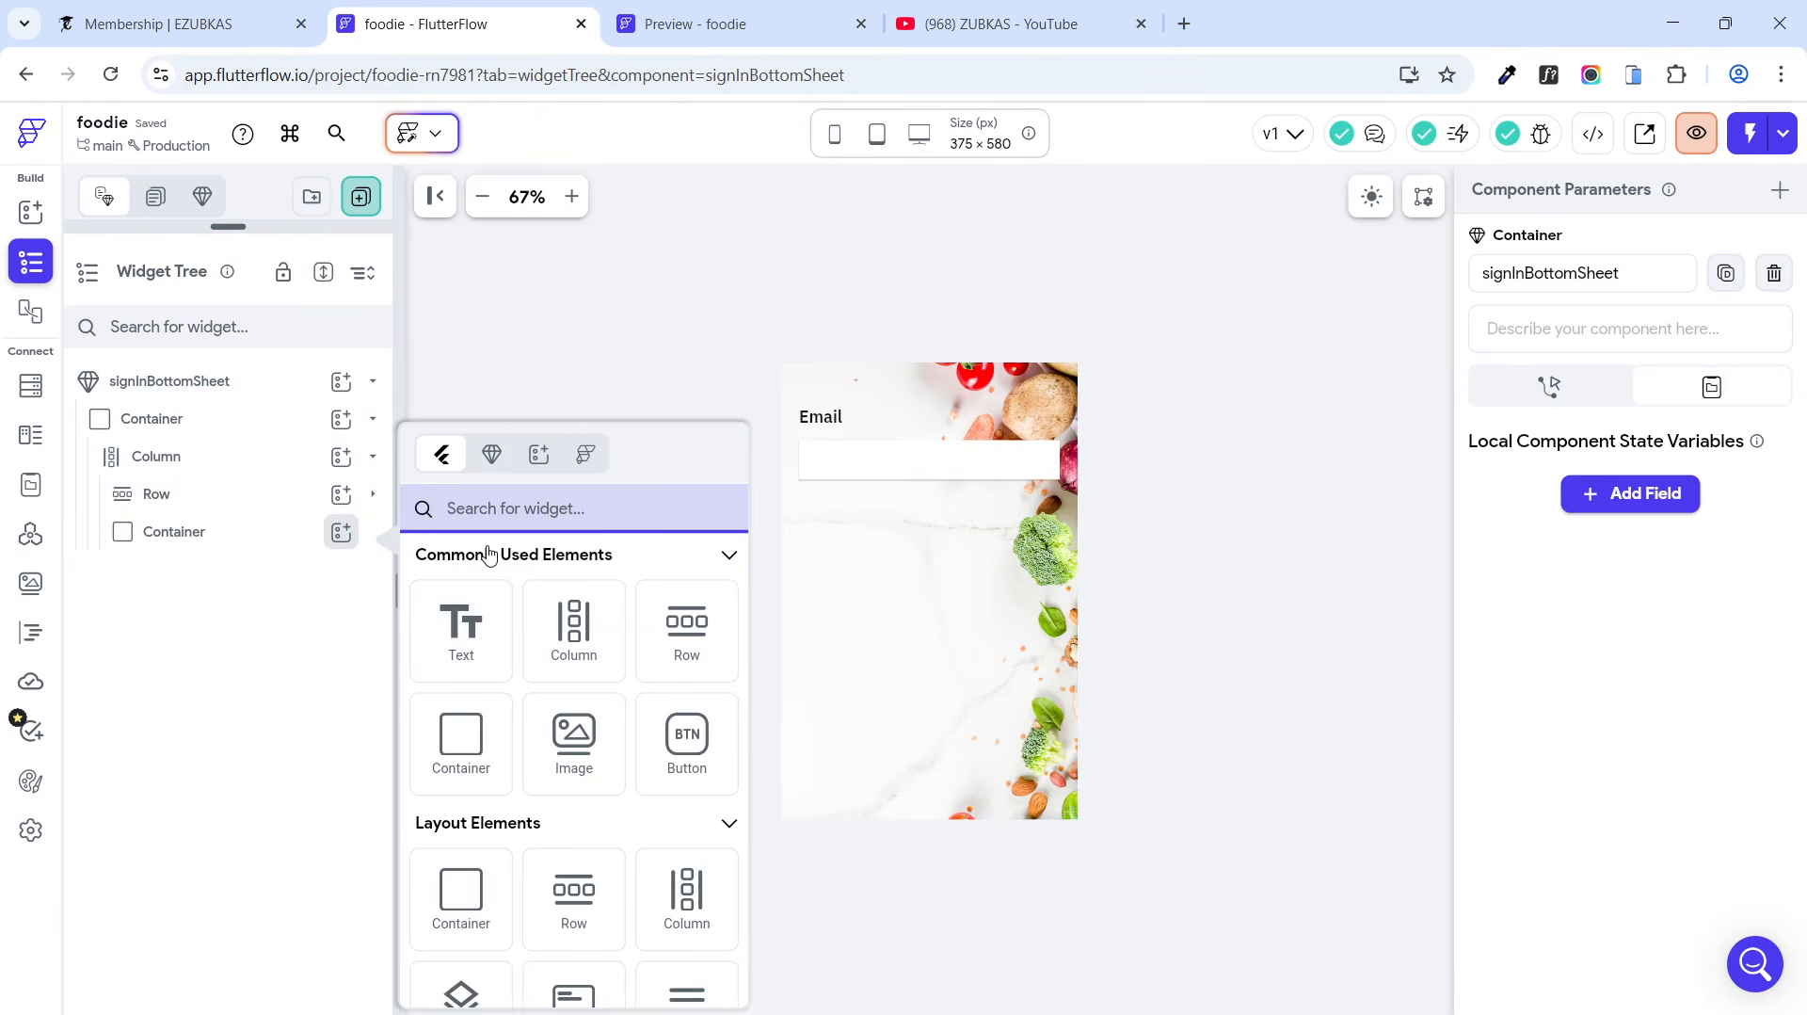
text(textf)
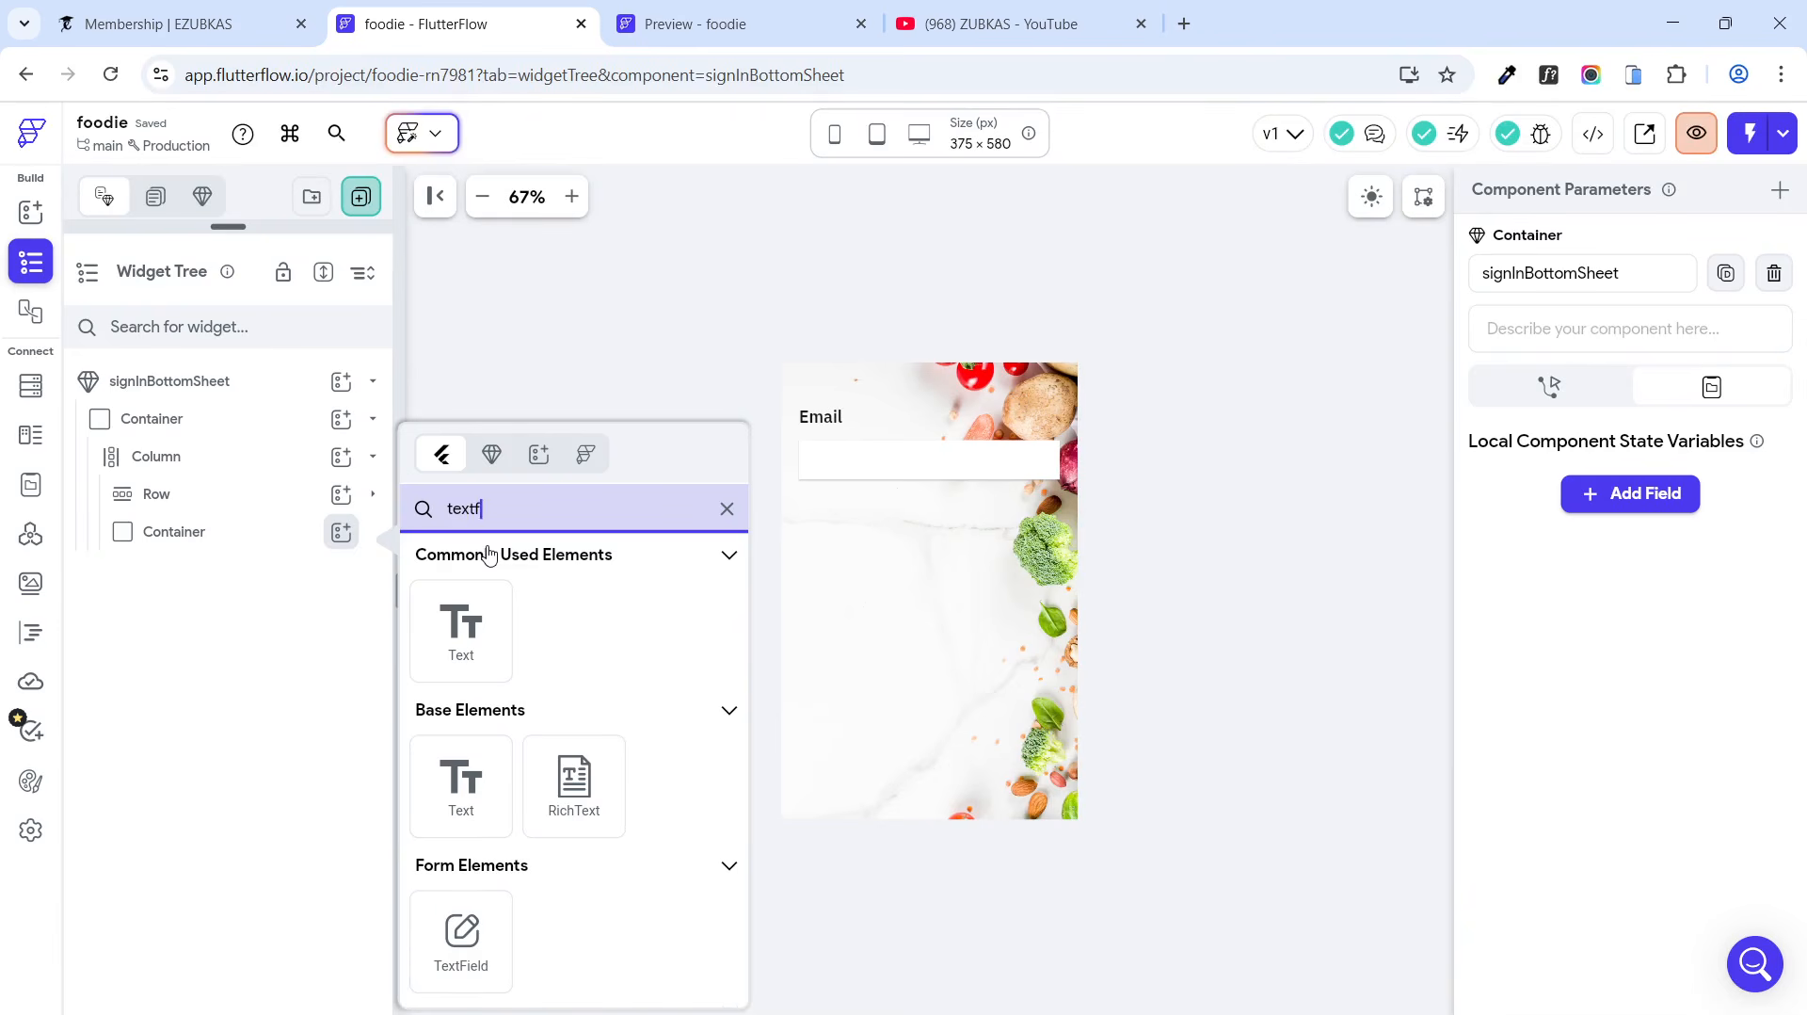
click(461, 941)
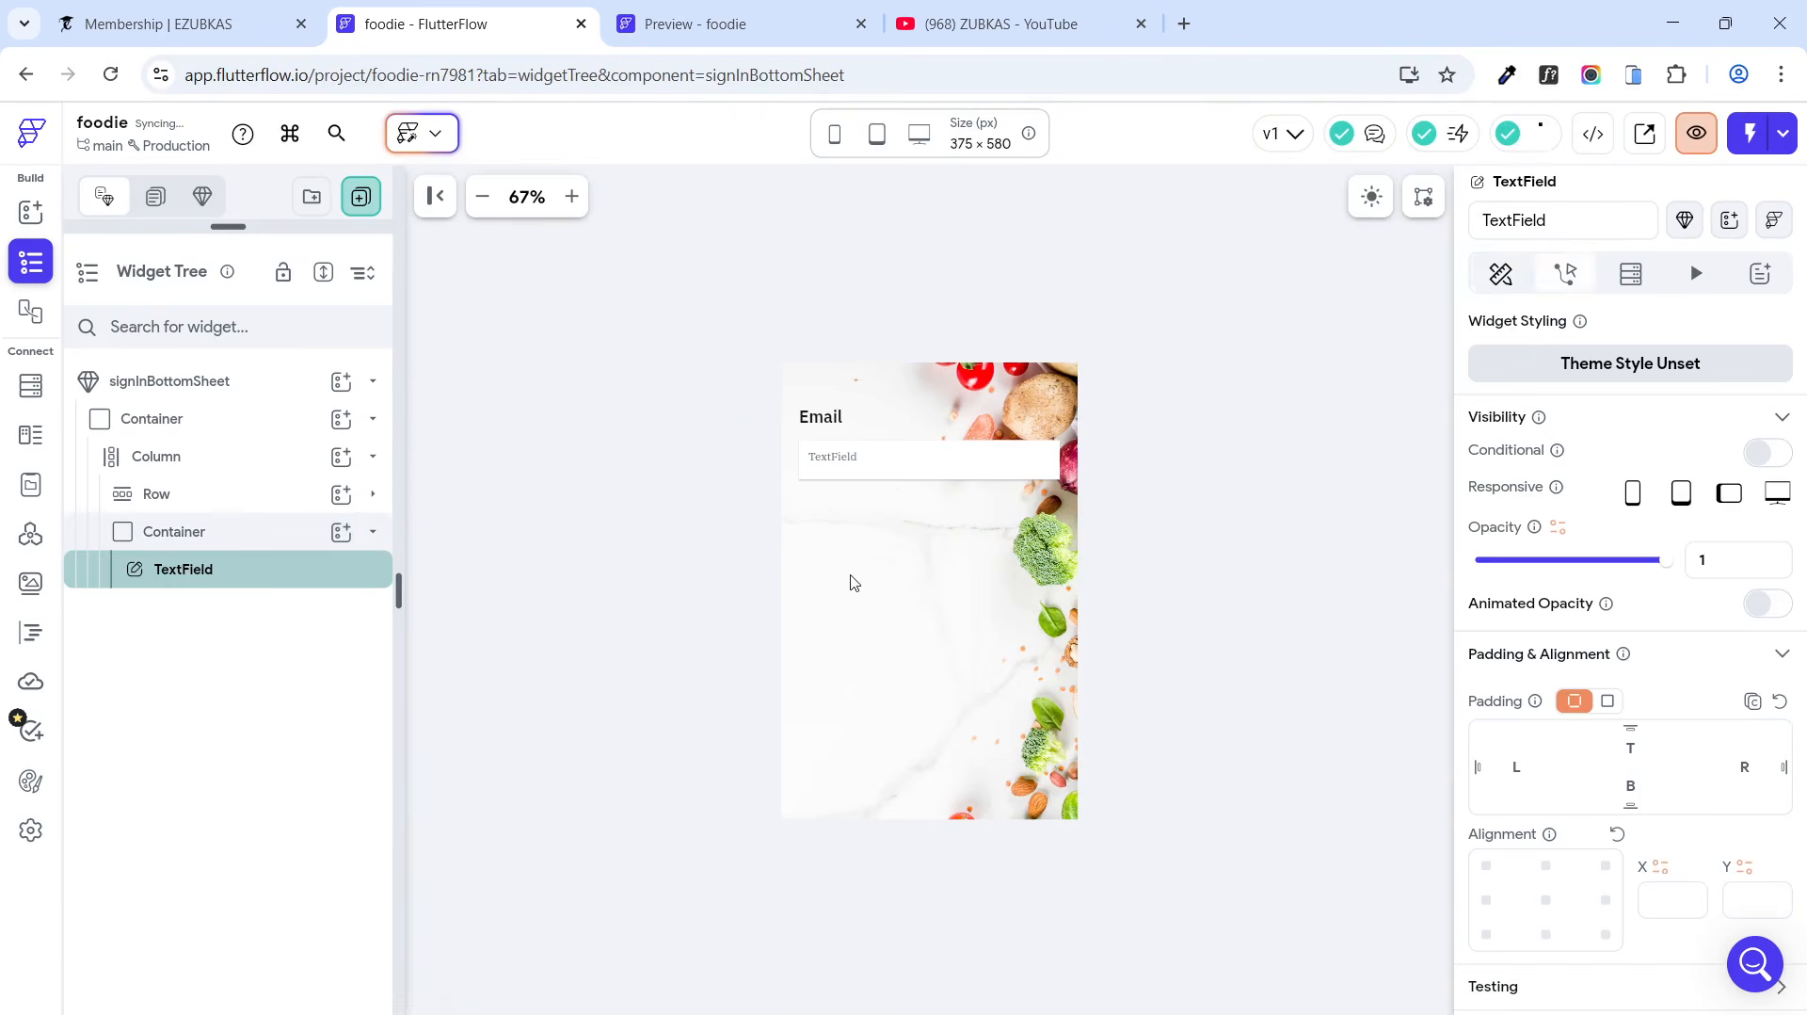
Step: Set the TextField's hint text to "Enter your email..."
scroll(1536, 602, down, 2)
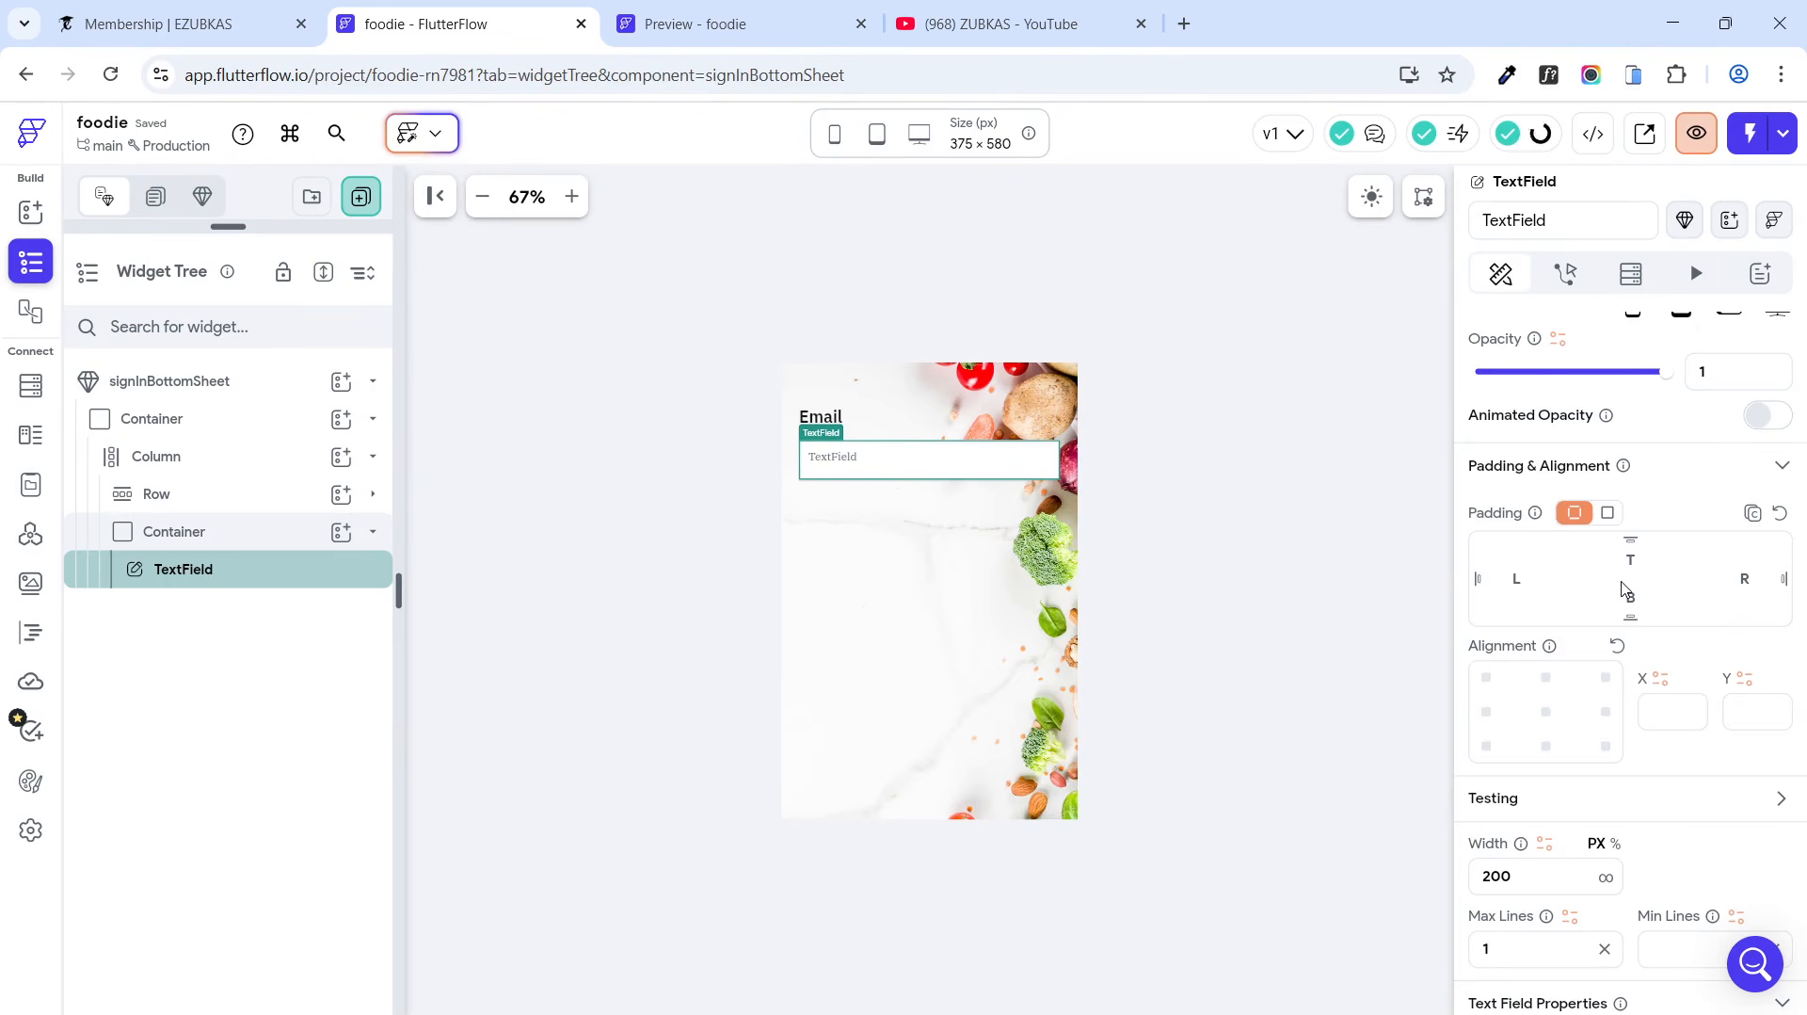
scroll(1709, 603, down, 7)
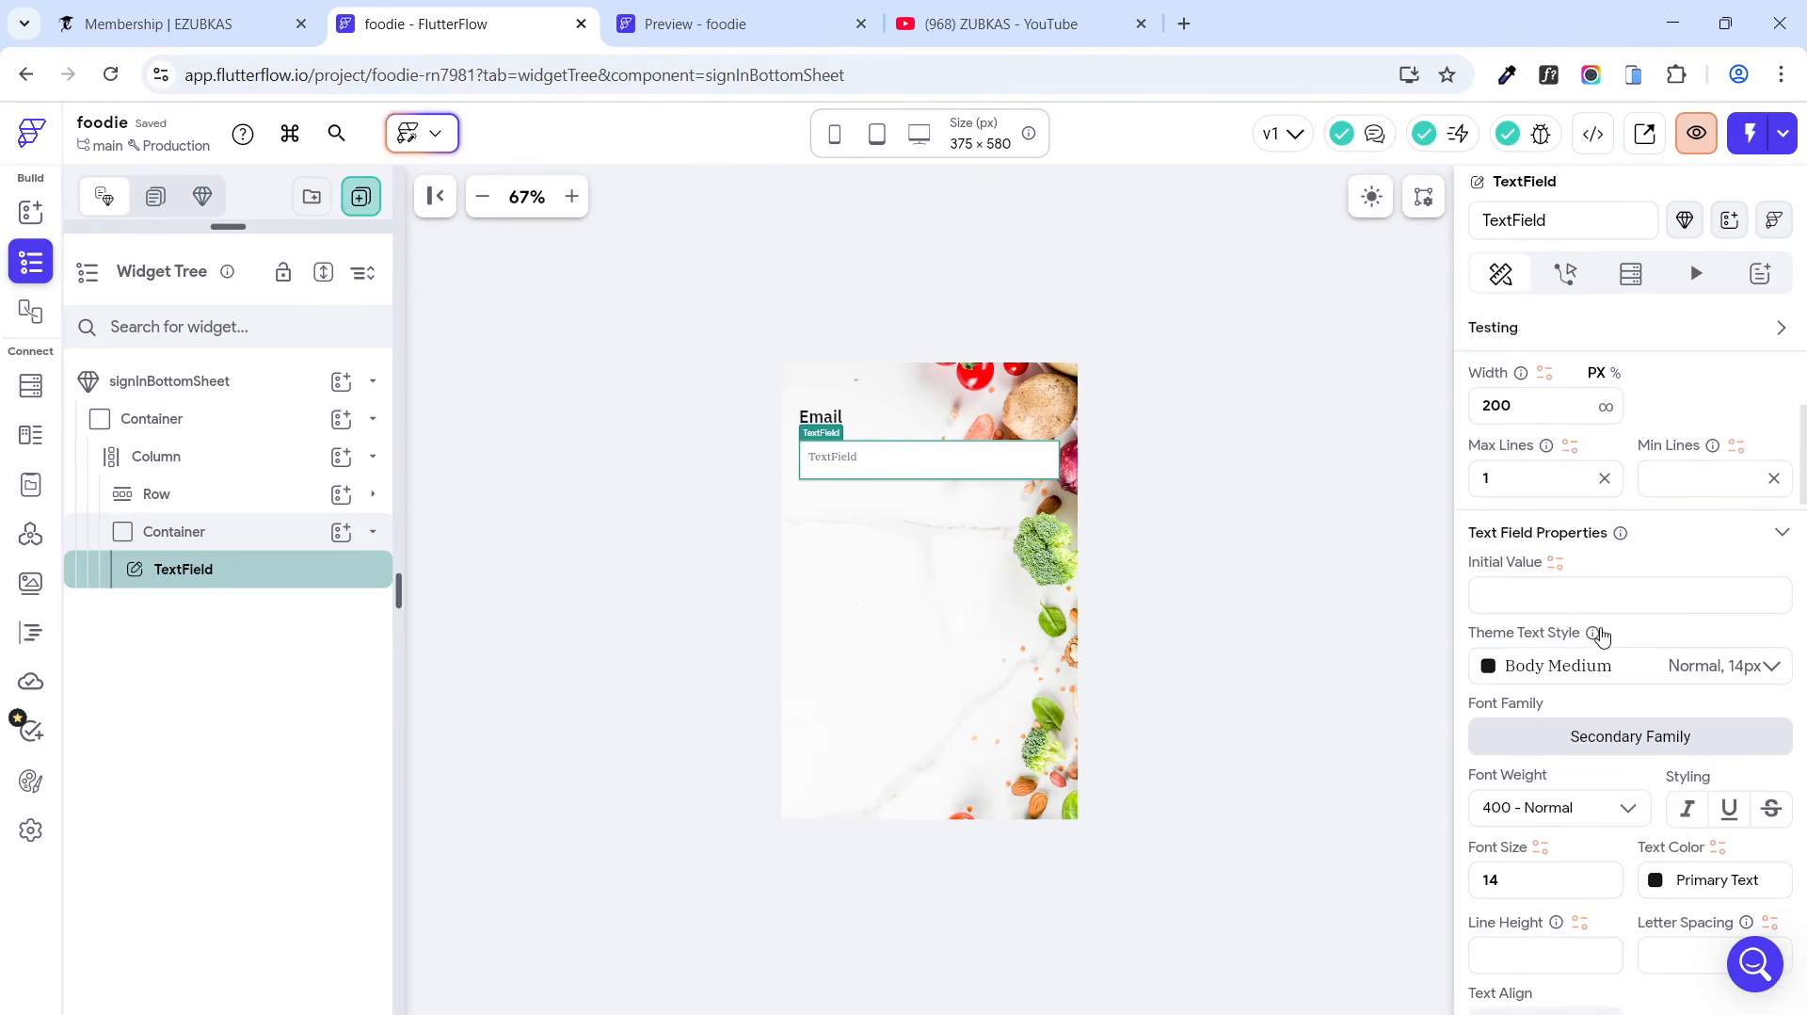
scroll(1654, 720, down, 4)
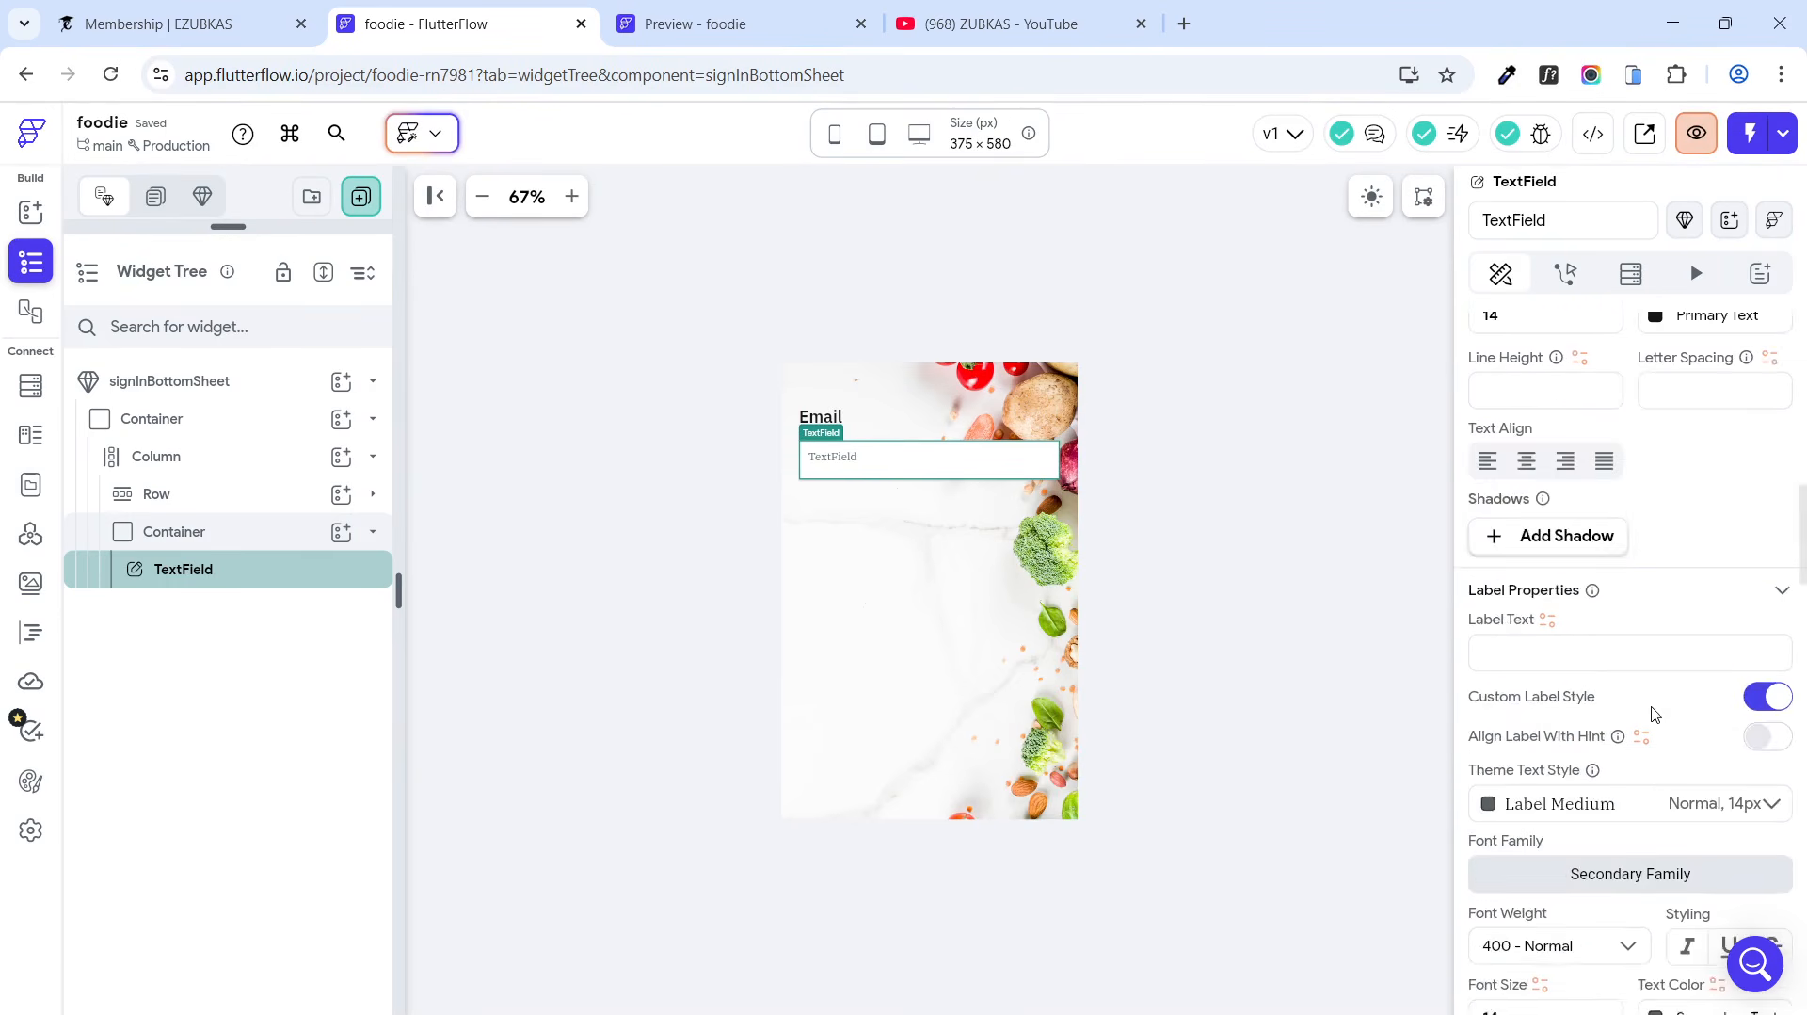
scroll(1655, 715, down, 1)
scroll(1654, 715, down, 5)
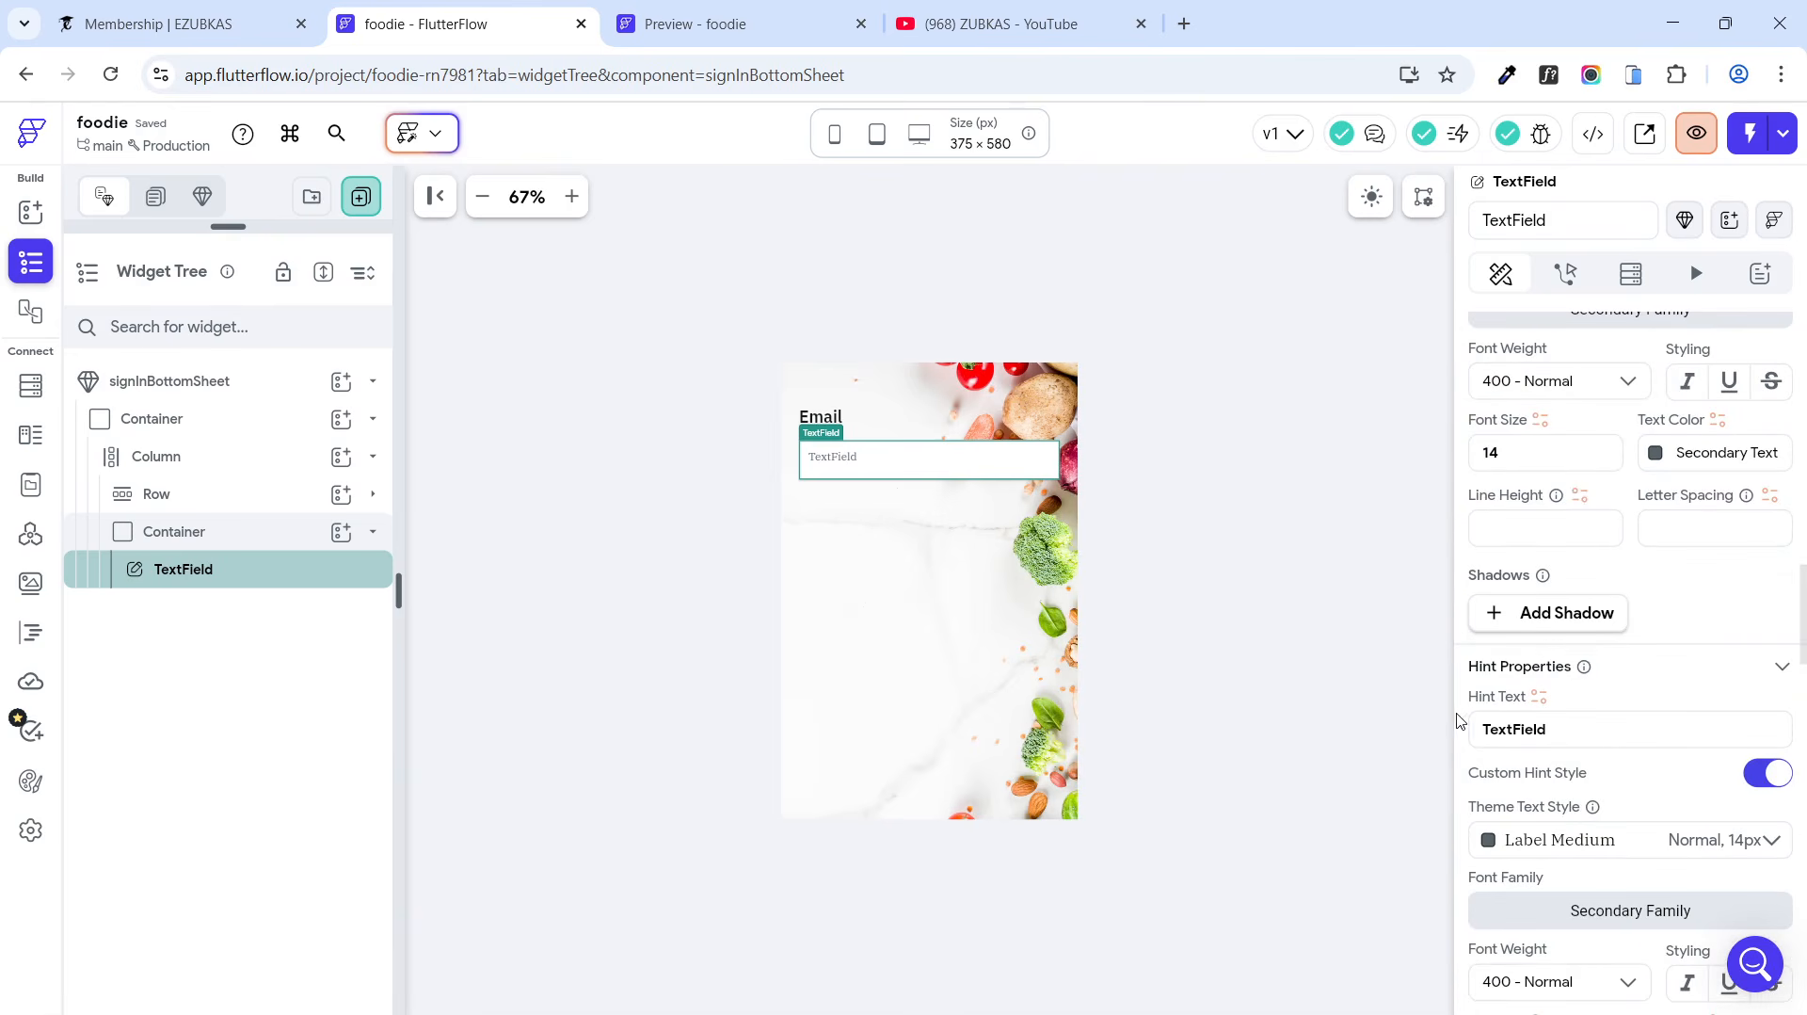
double_click(1525, 729)
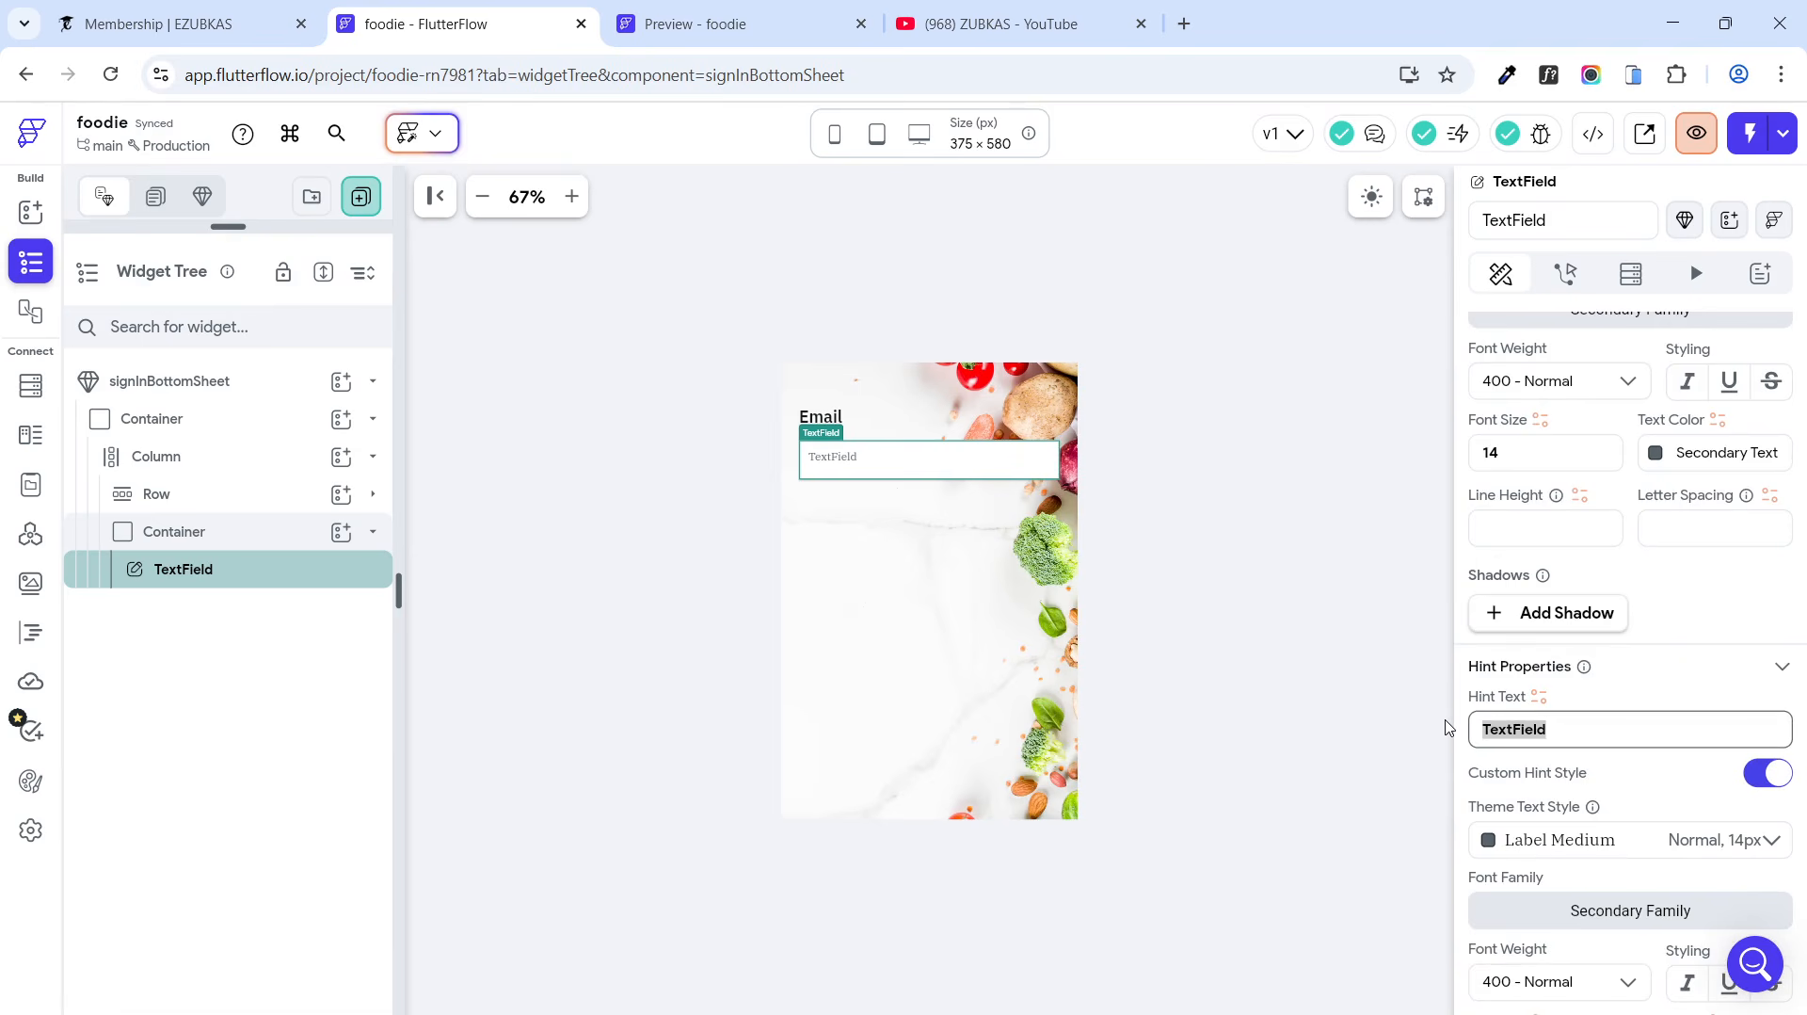
text(Enter)
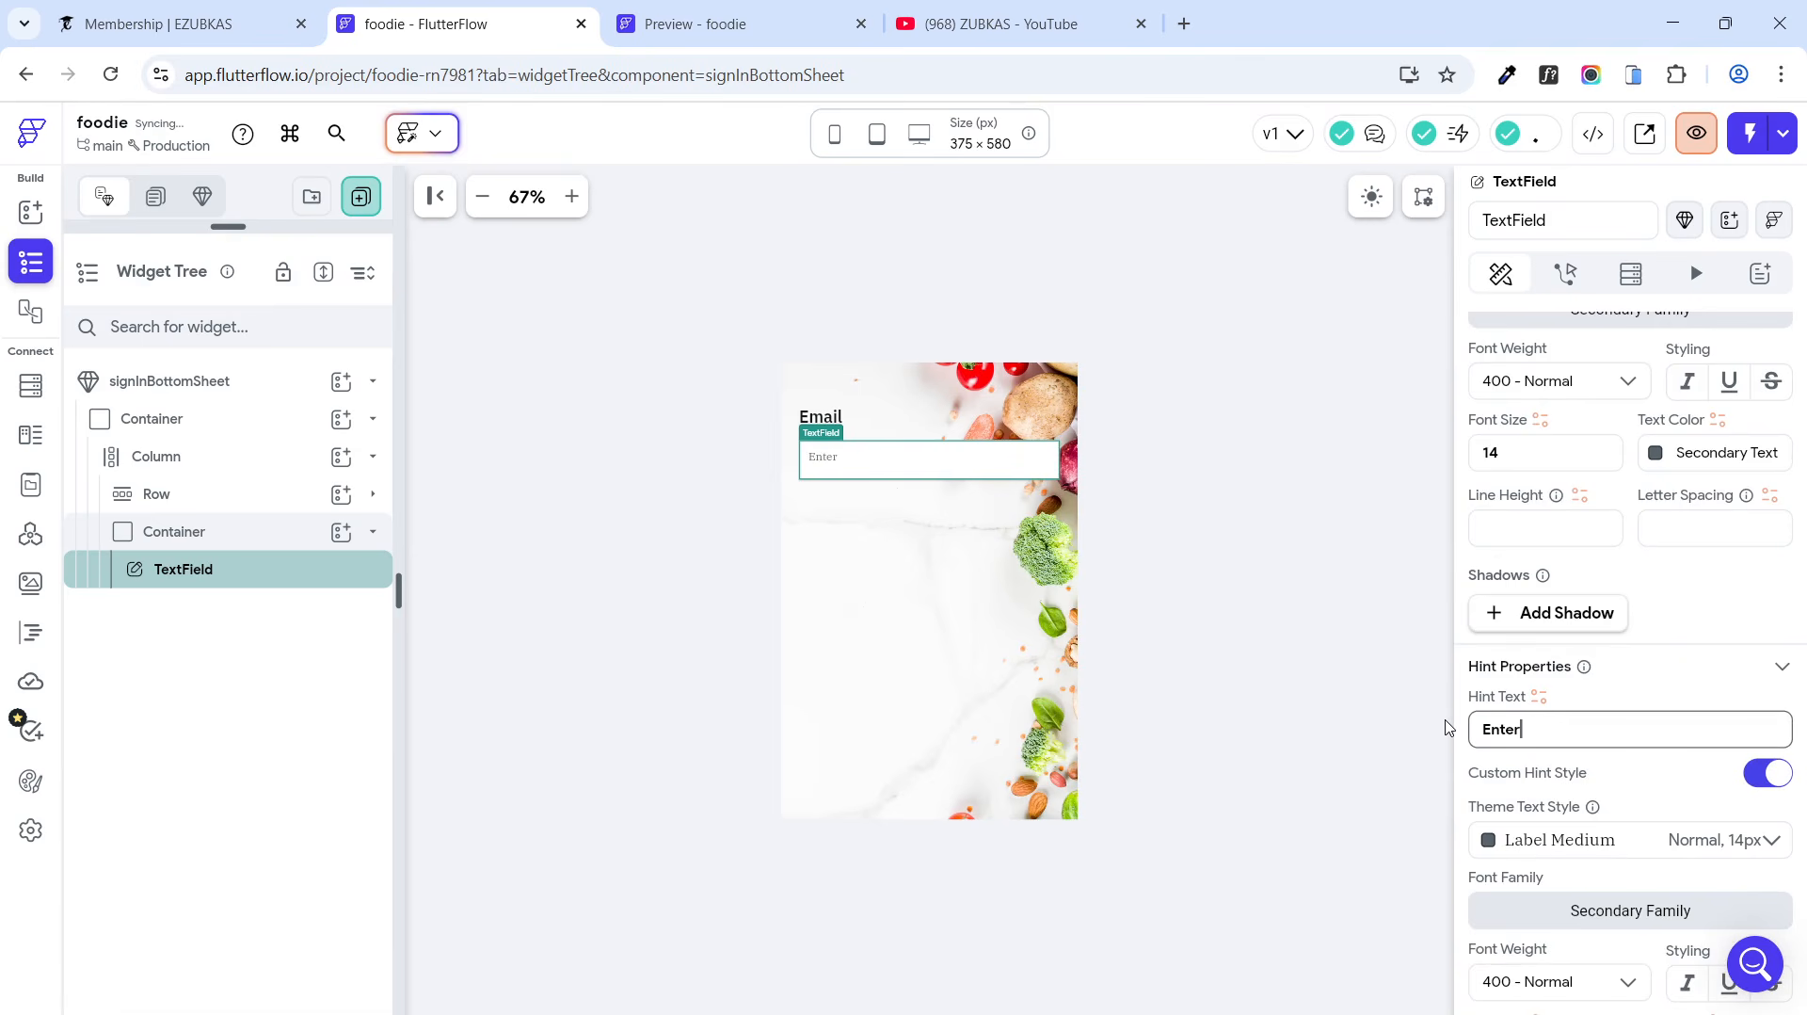
text( your email...)
Step: Try a font size of 21 for the TextField's hint text, replacing it with 18
scroll(1472, 744, down, 2)
scroll(1600, 743, down, 1)
drag(1502, 787, 1476, 779)
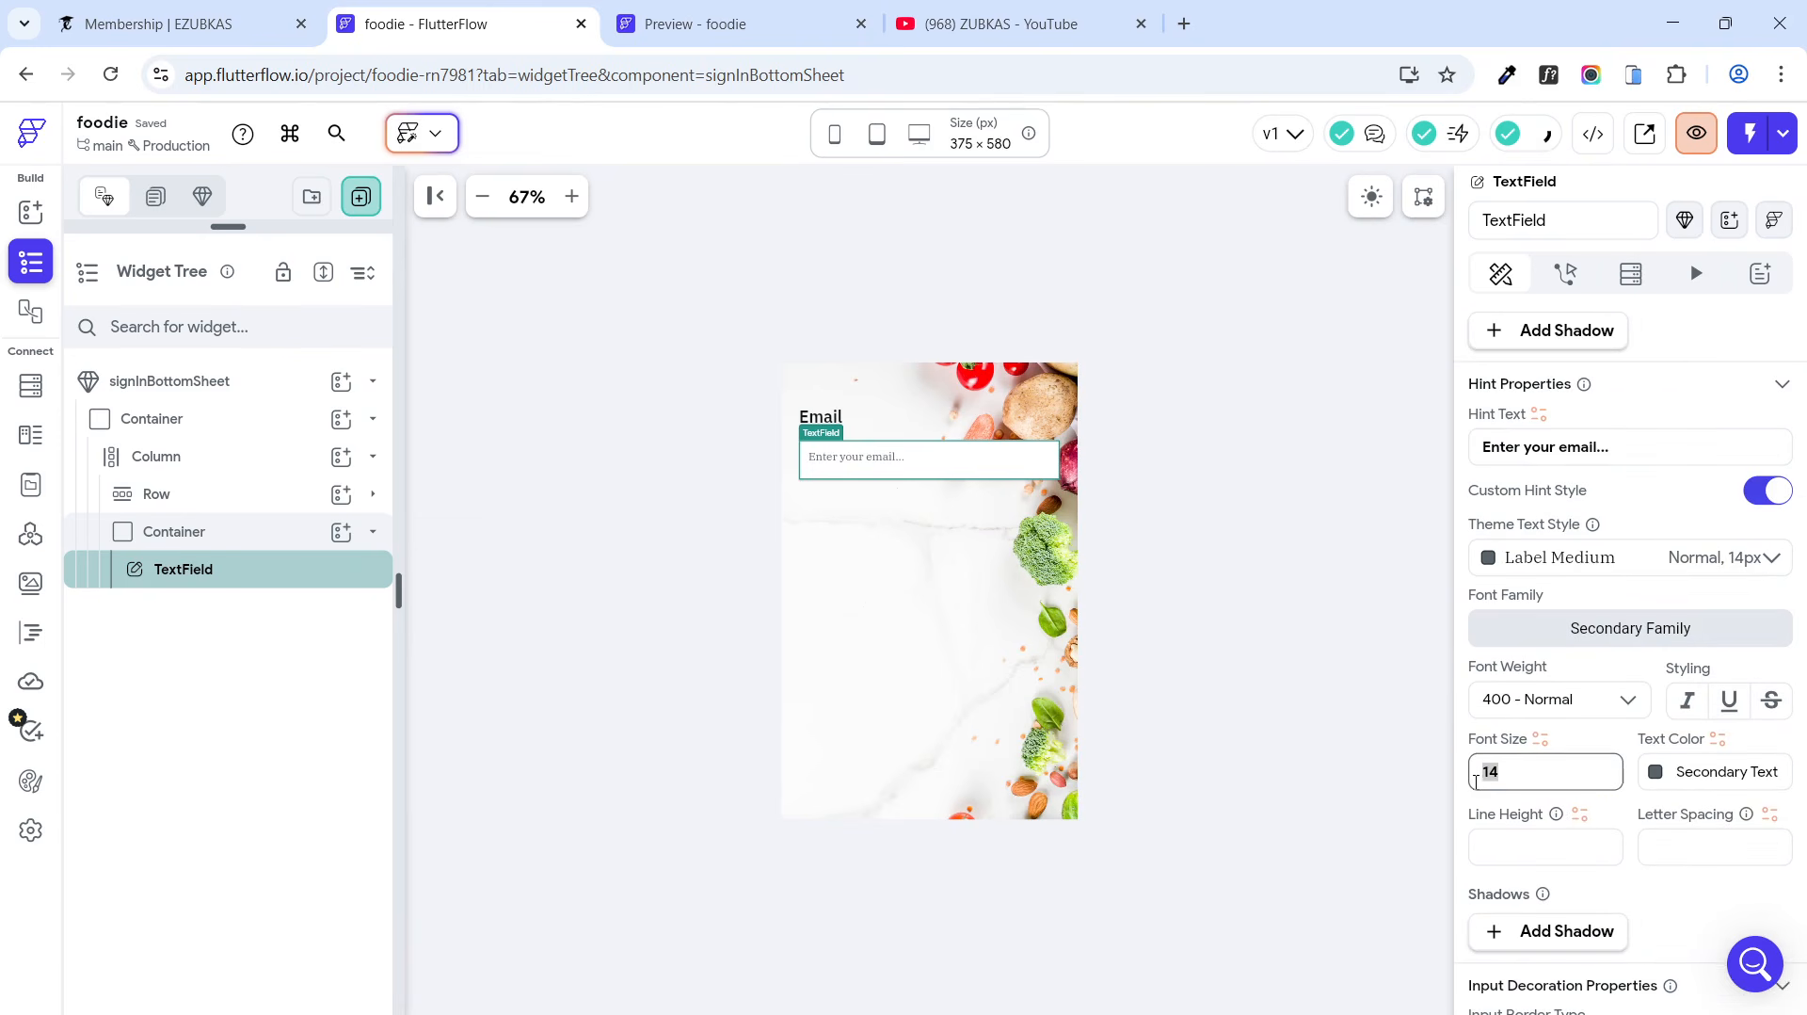
text(21)
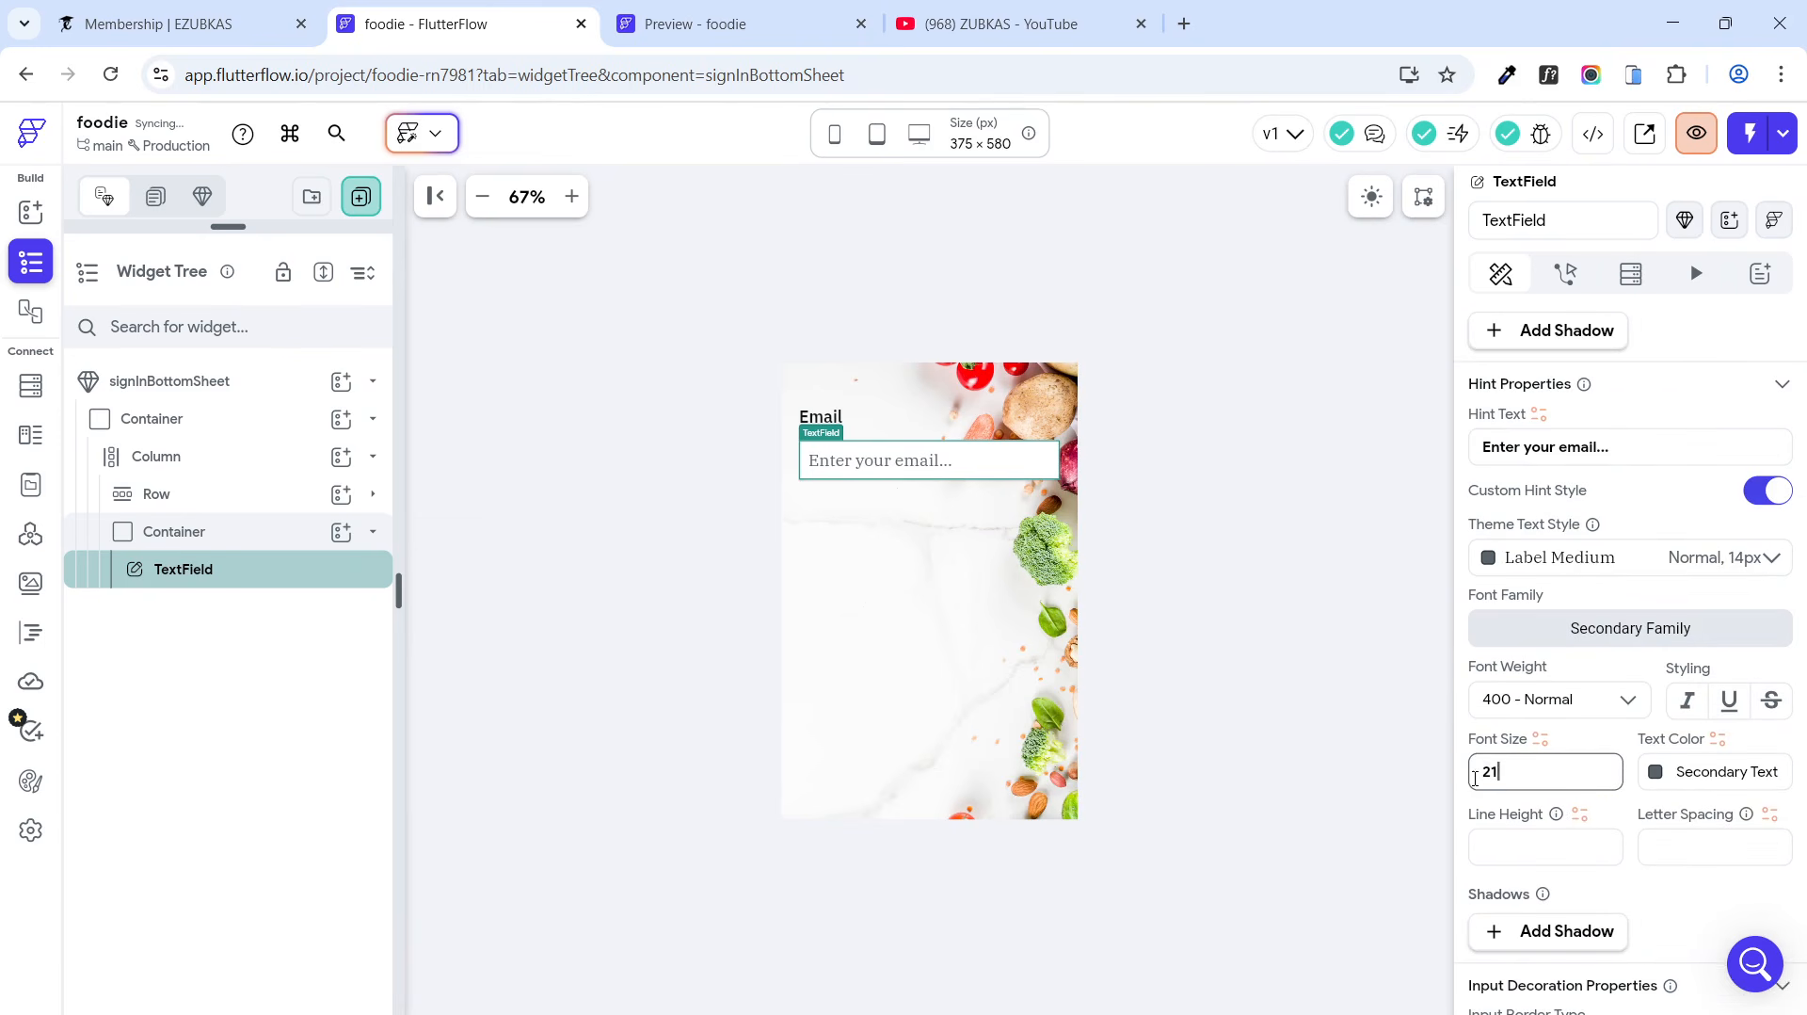
key(BackSpace)
key(BackSpace)
text(18)
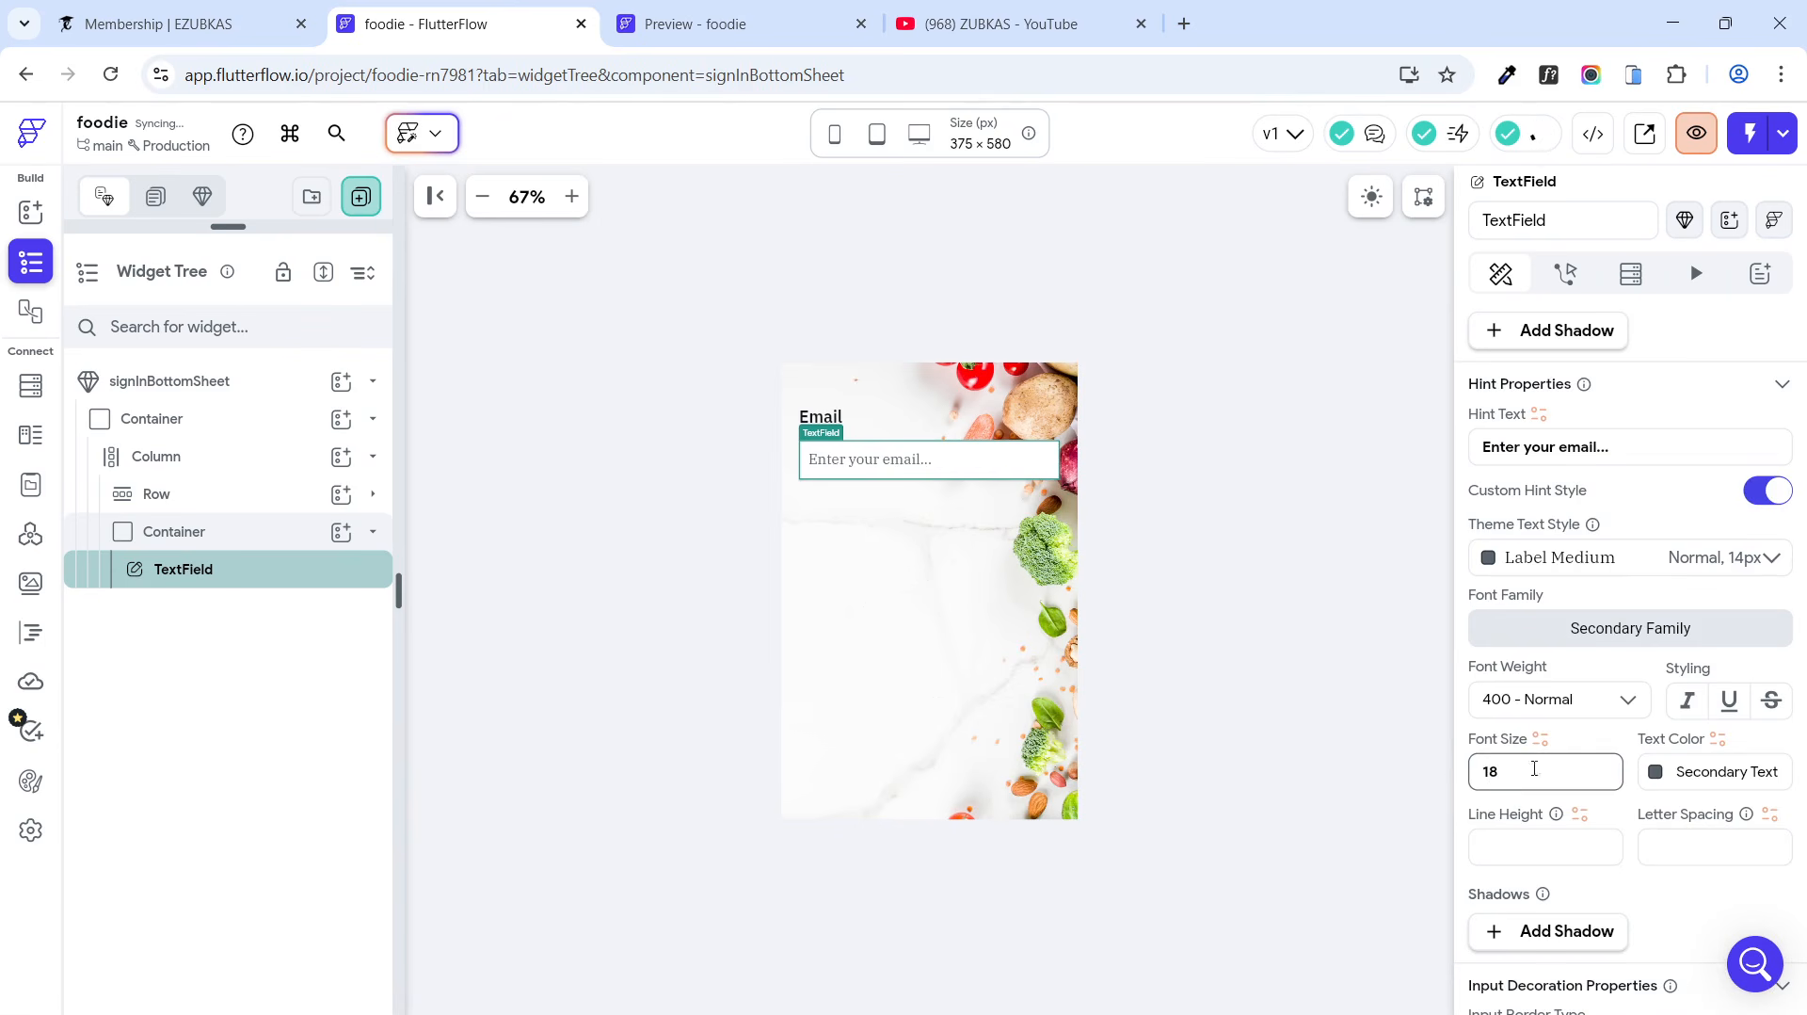
Step: Choose Secondary Family (IBM Plex Serif) as the hint text's font family
click(1649, 629)
click(1156, 415)
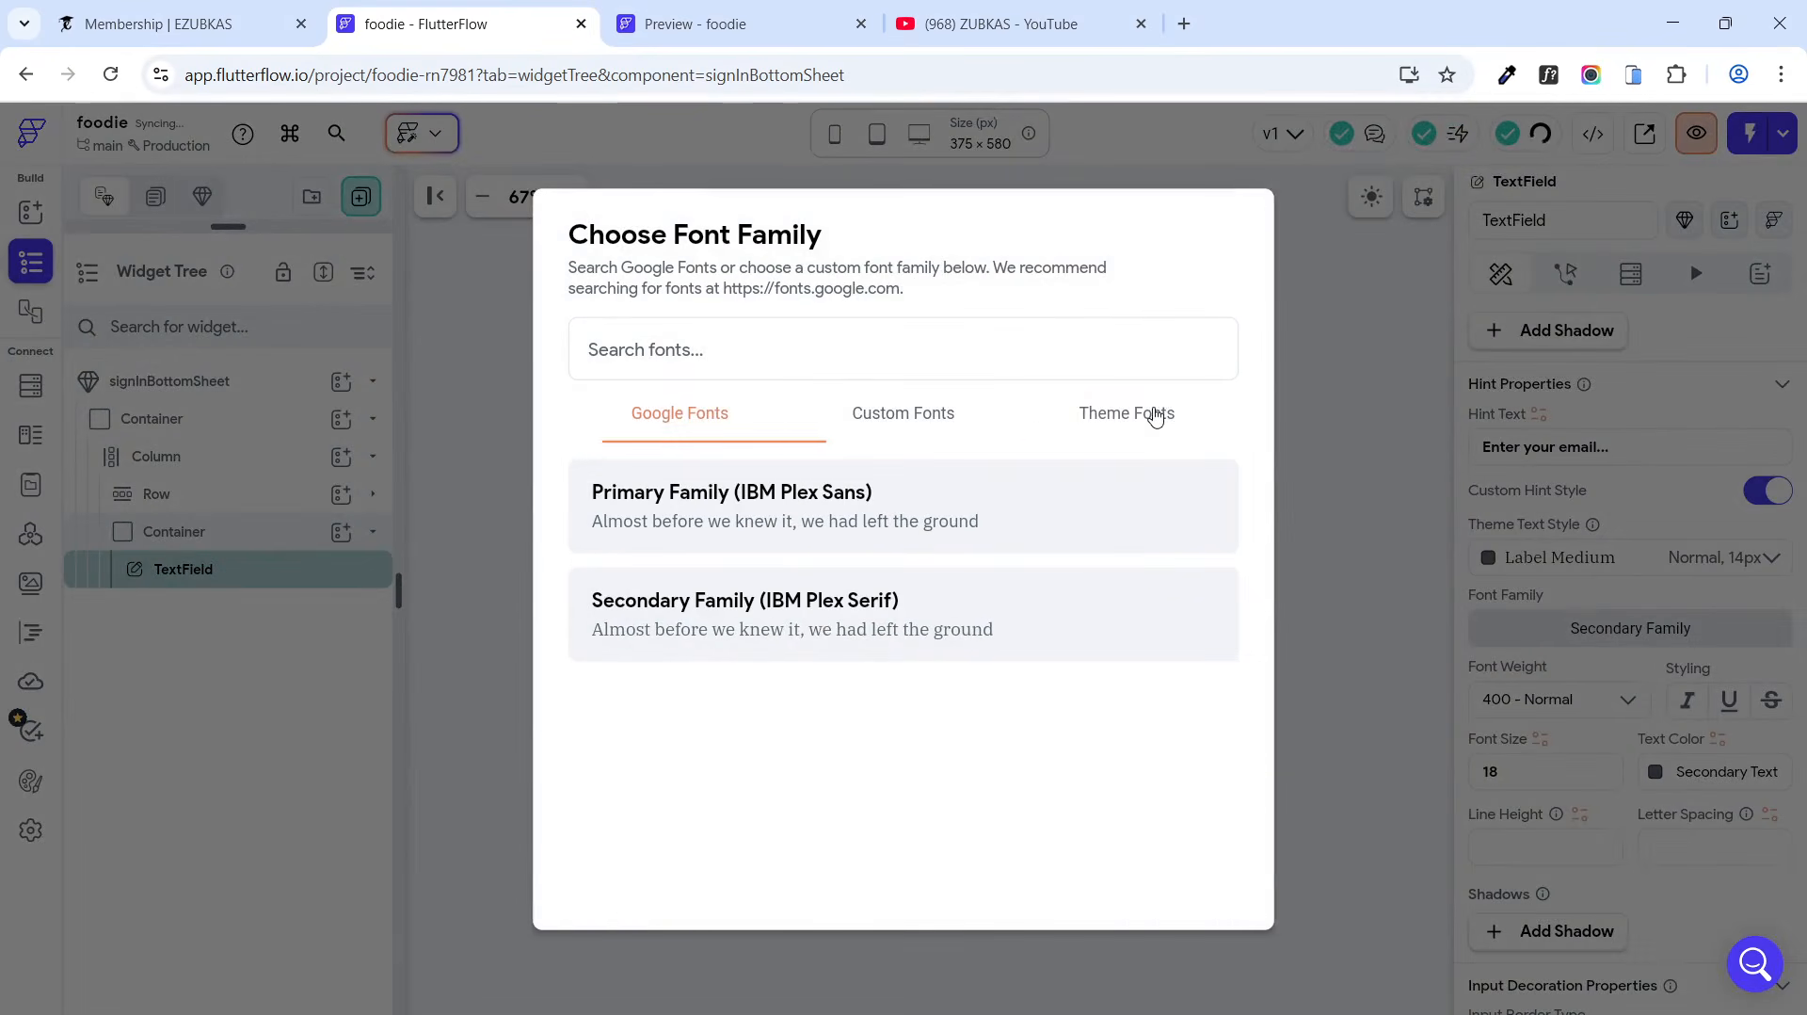
click(822, 624)
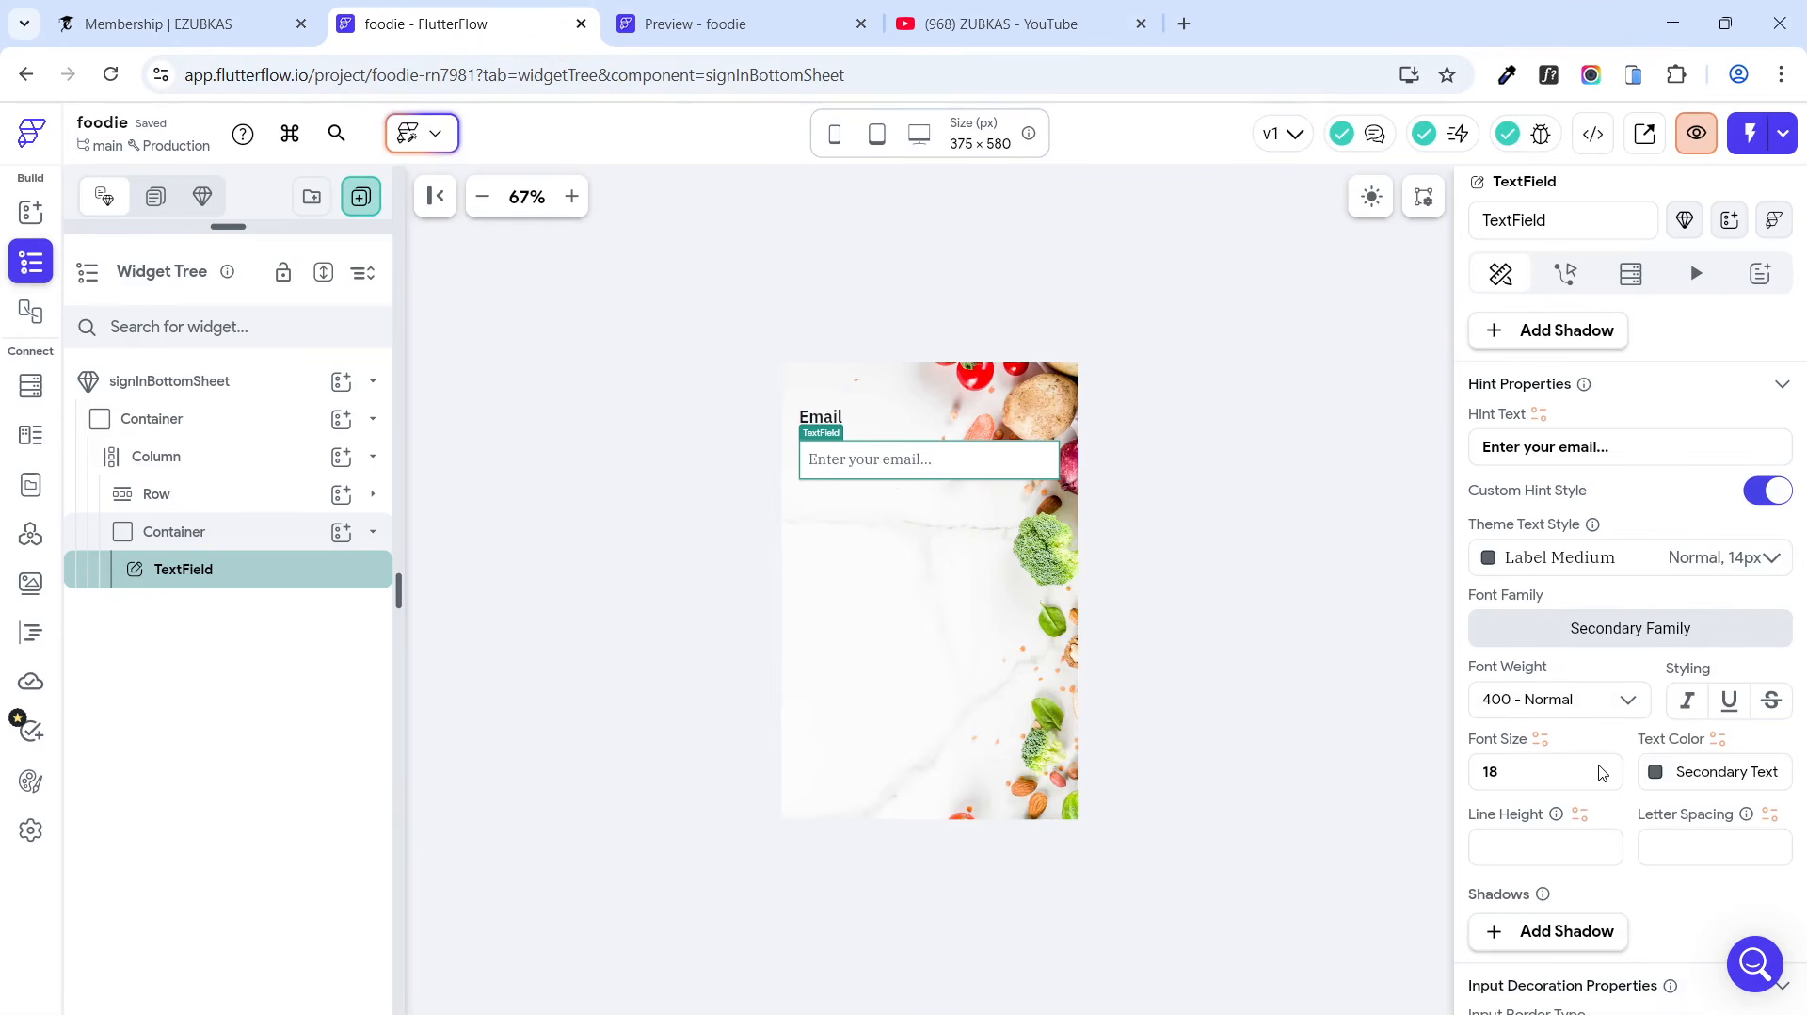
Step: Set the font size of the TextField's hint text to 16
scroll(1600, 790, down, 4)
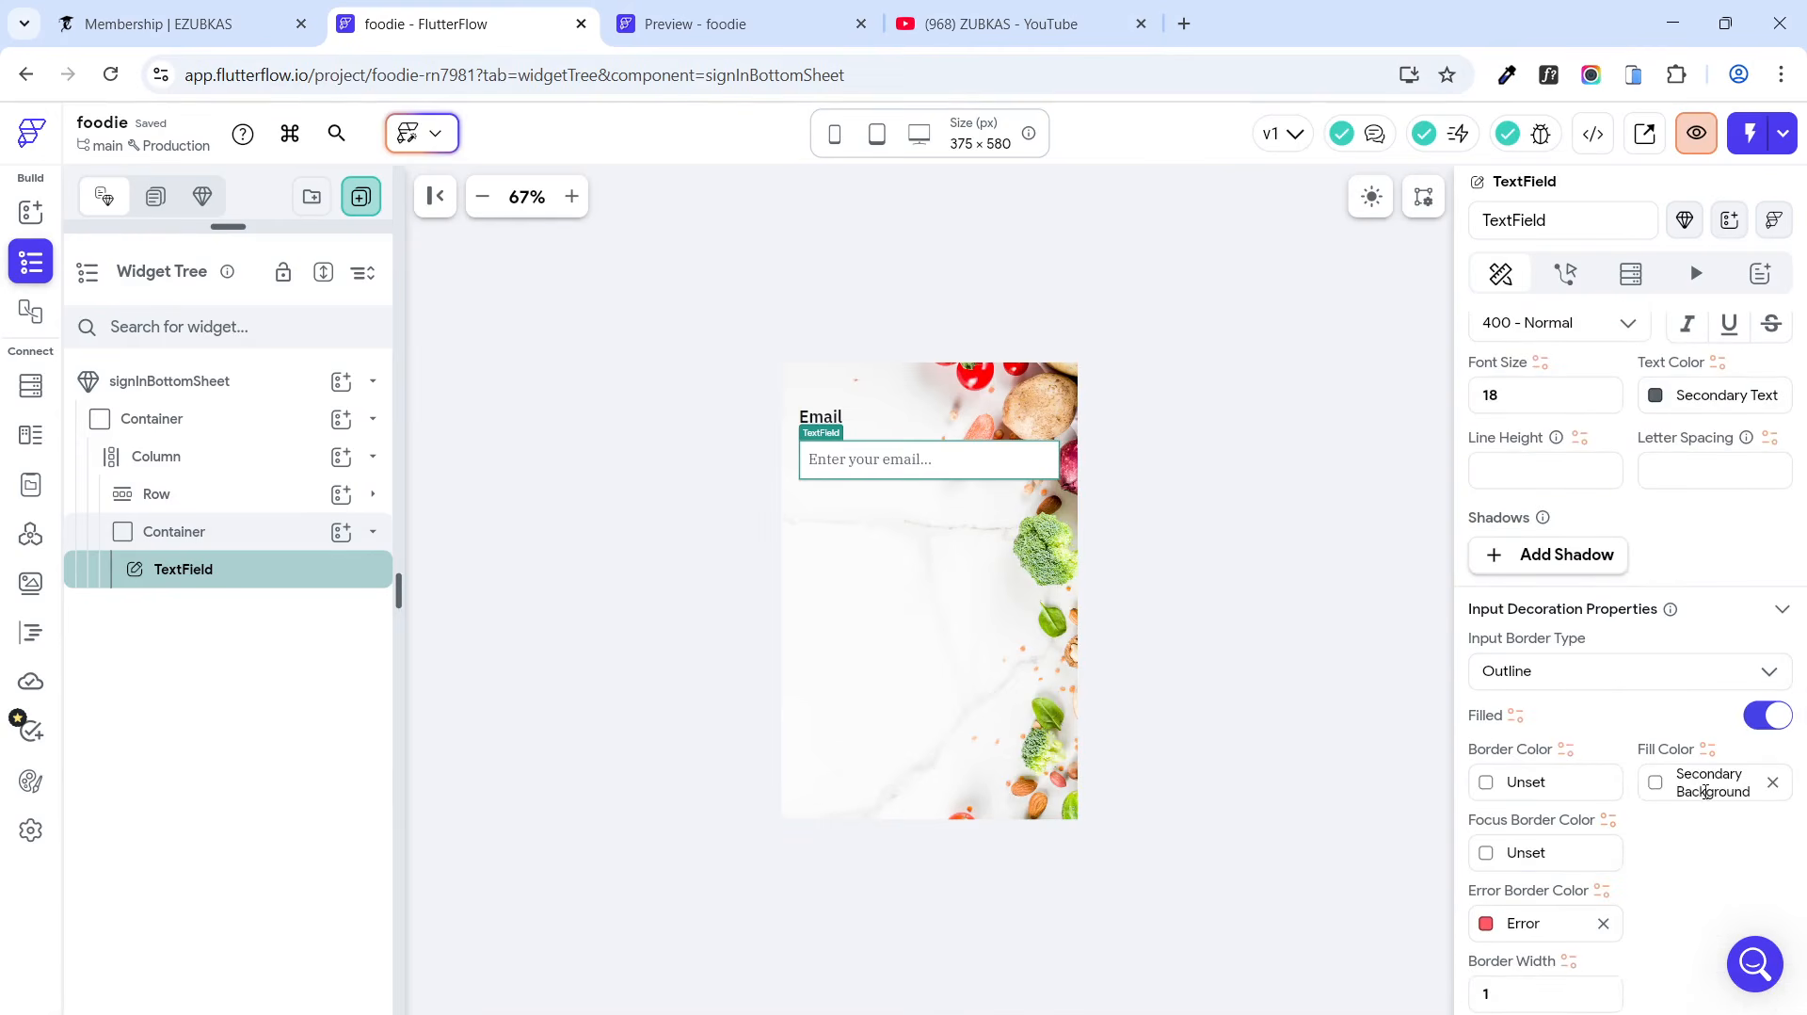
scroll(1487, 781, down, 3)
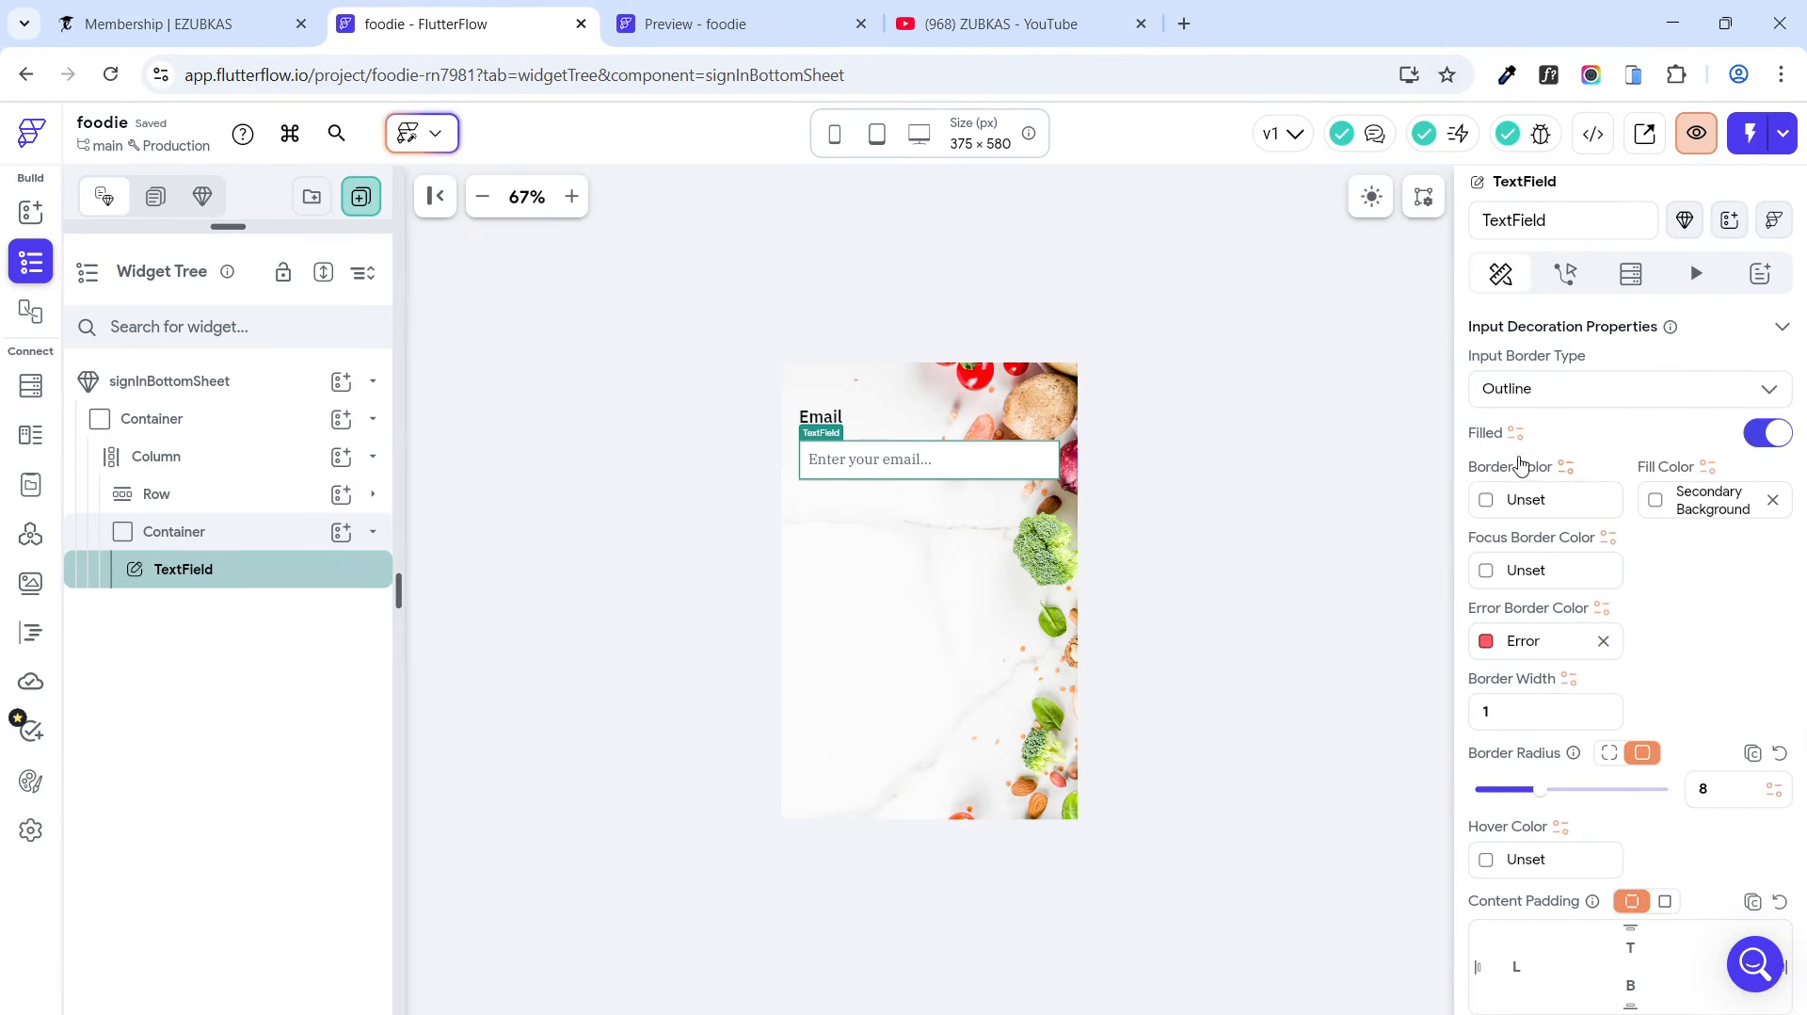
scroll(1519, 462, up, 6)
double_click(1513, 670)
text(16)
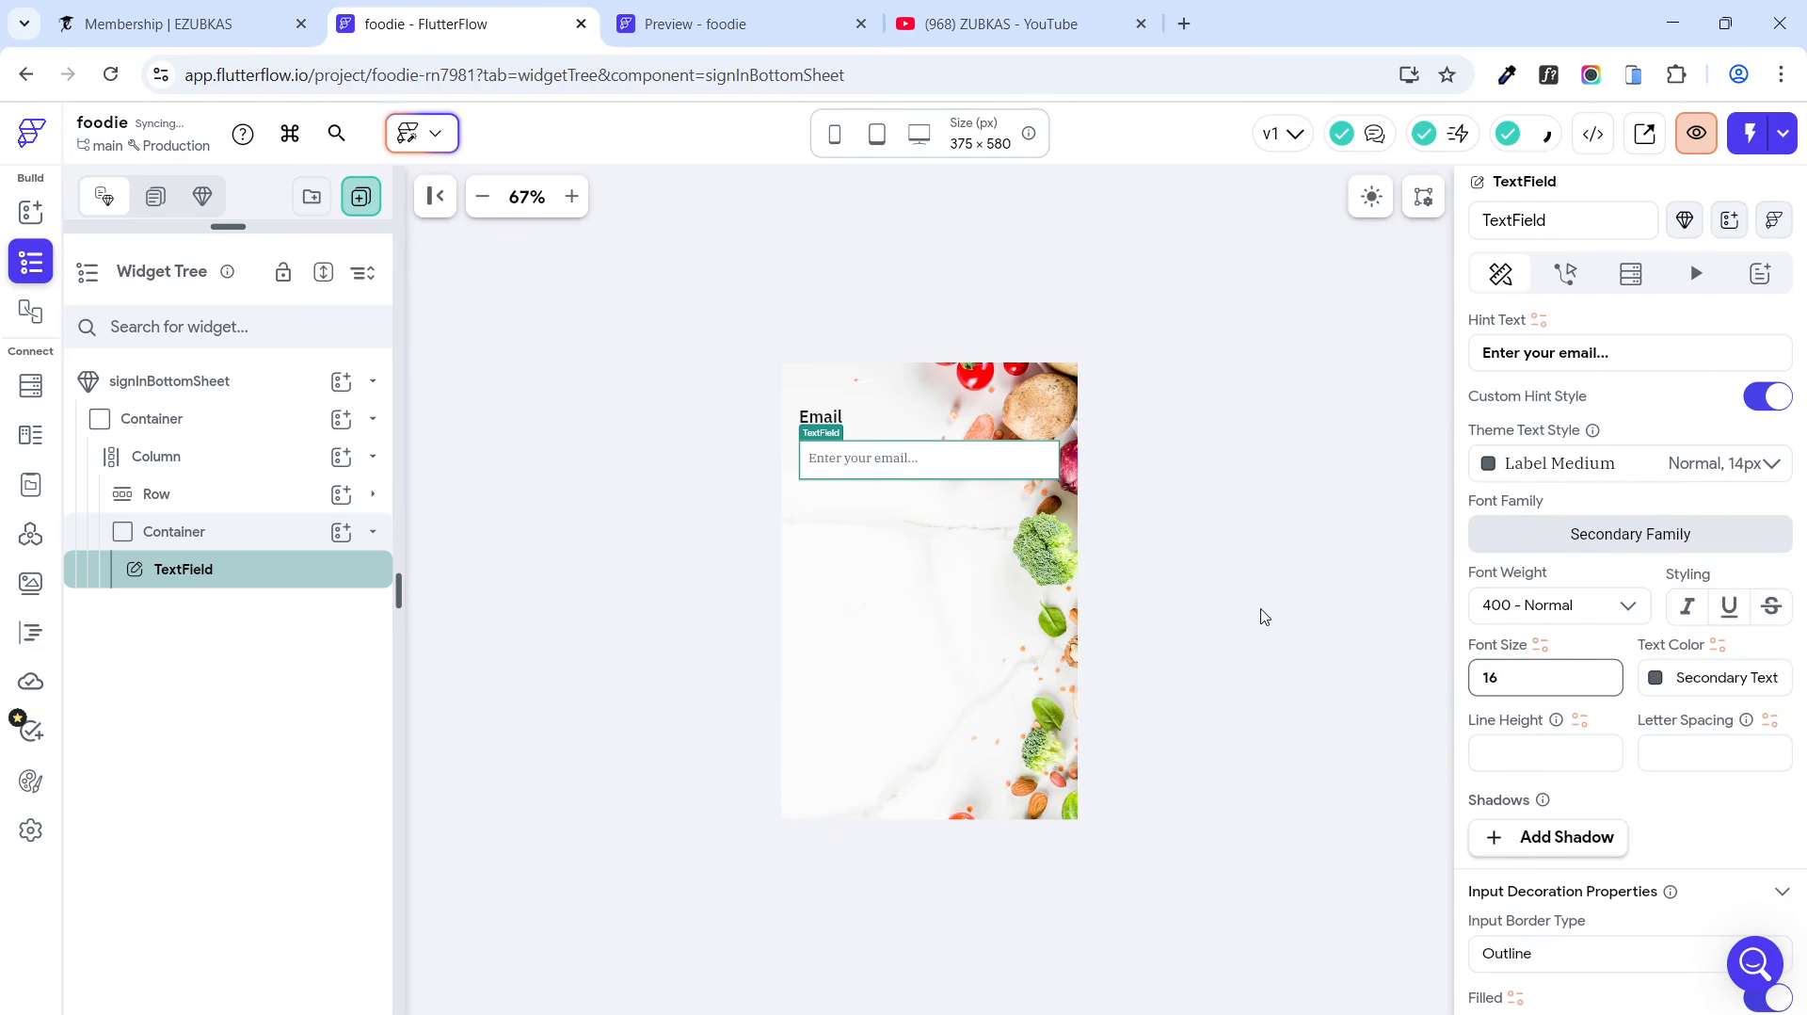
click(659, 612)
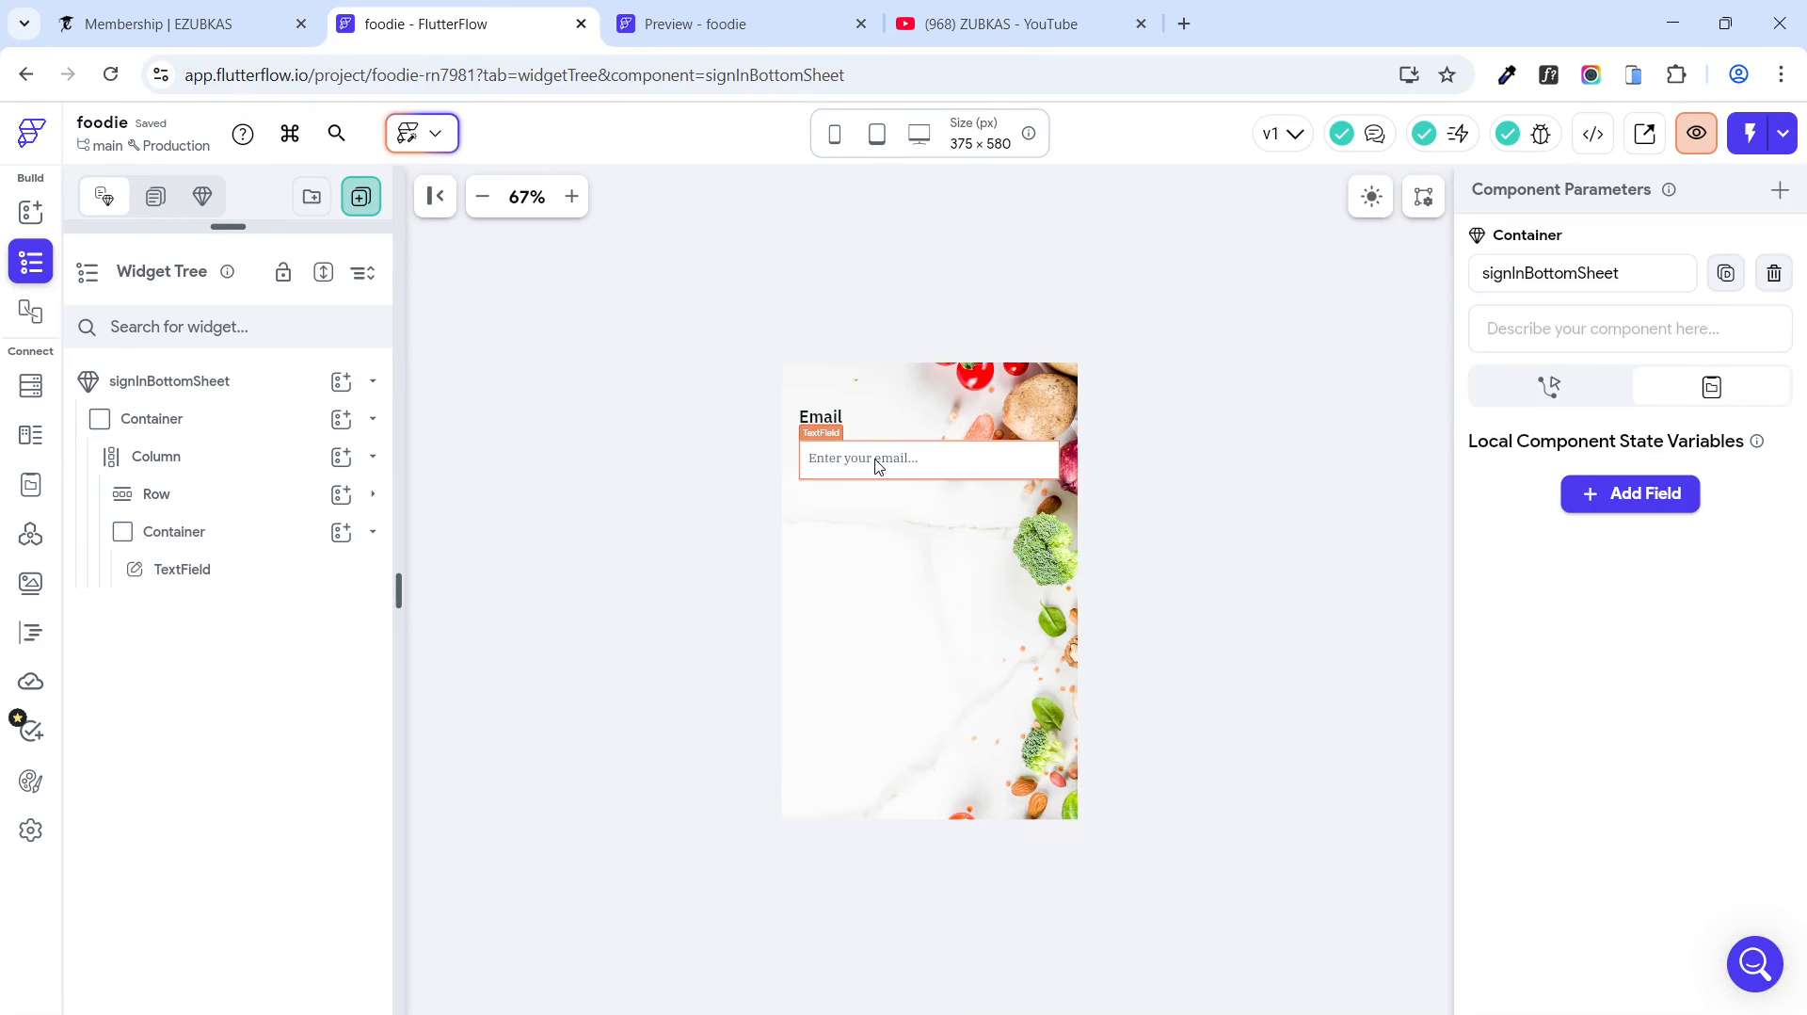
Step: Turn on the Show Clear Field Icon option for the email TextField
click(374, 534)
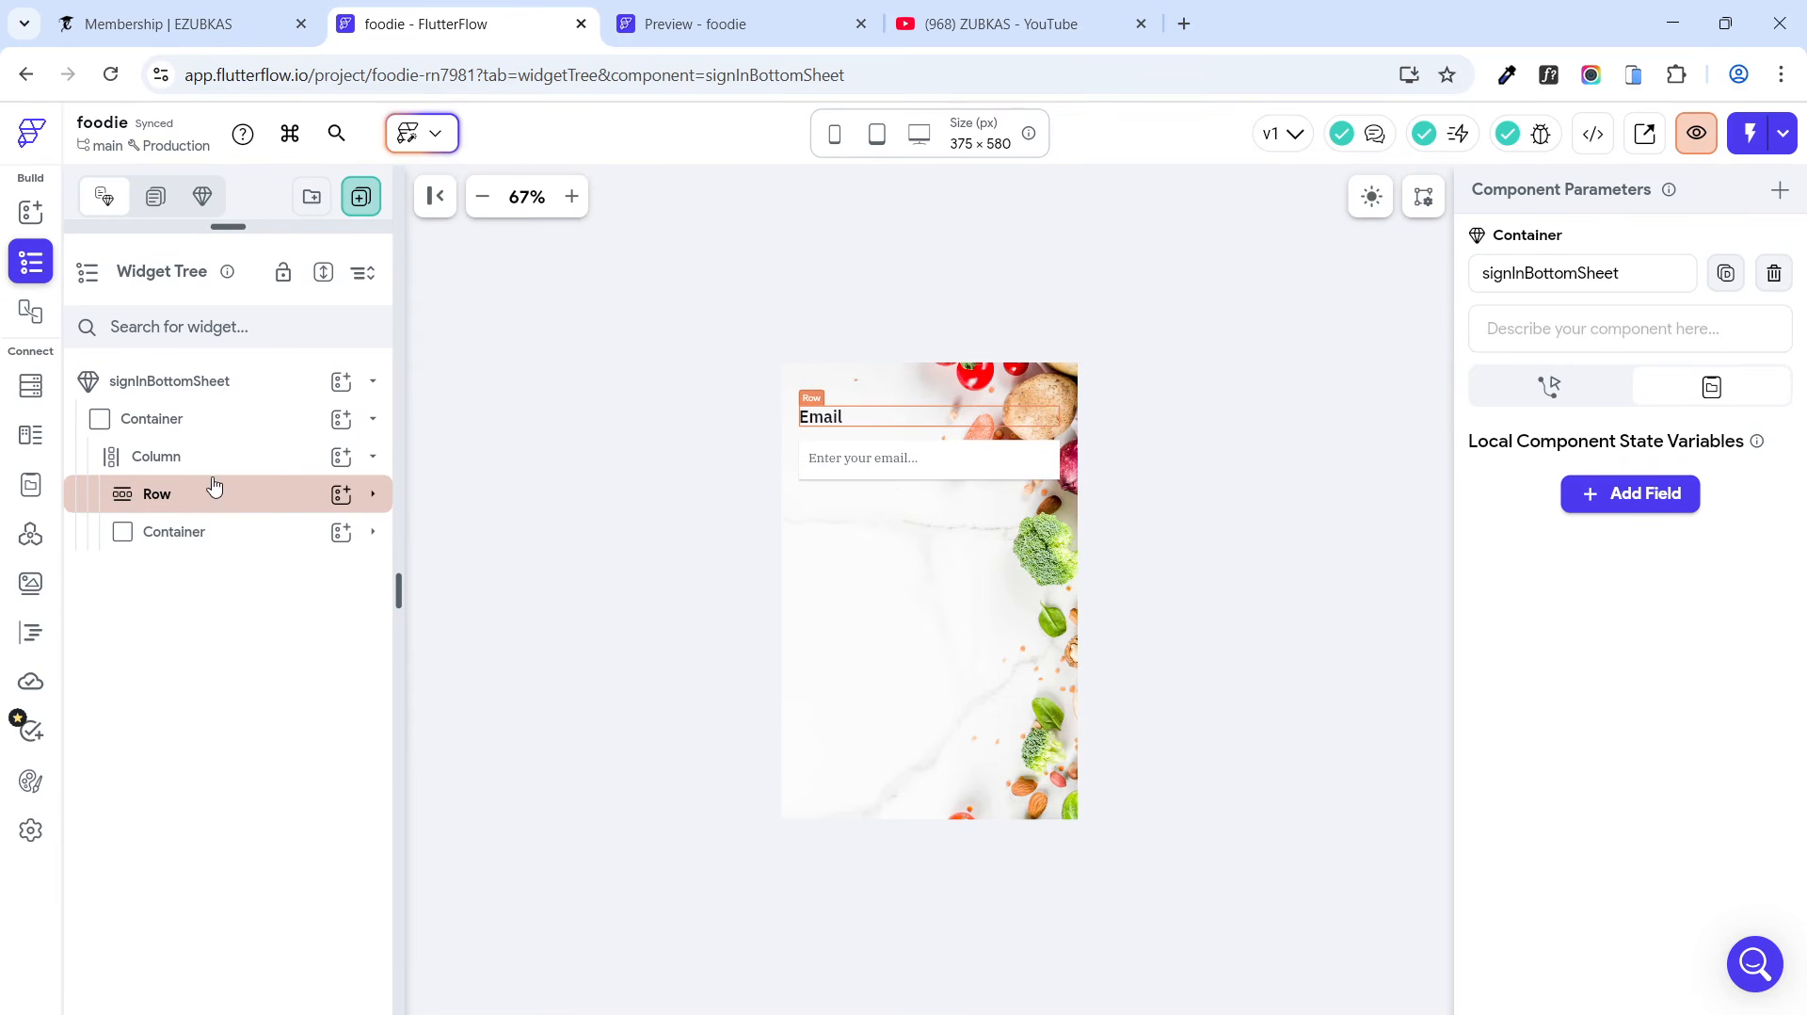
click(932, 461)
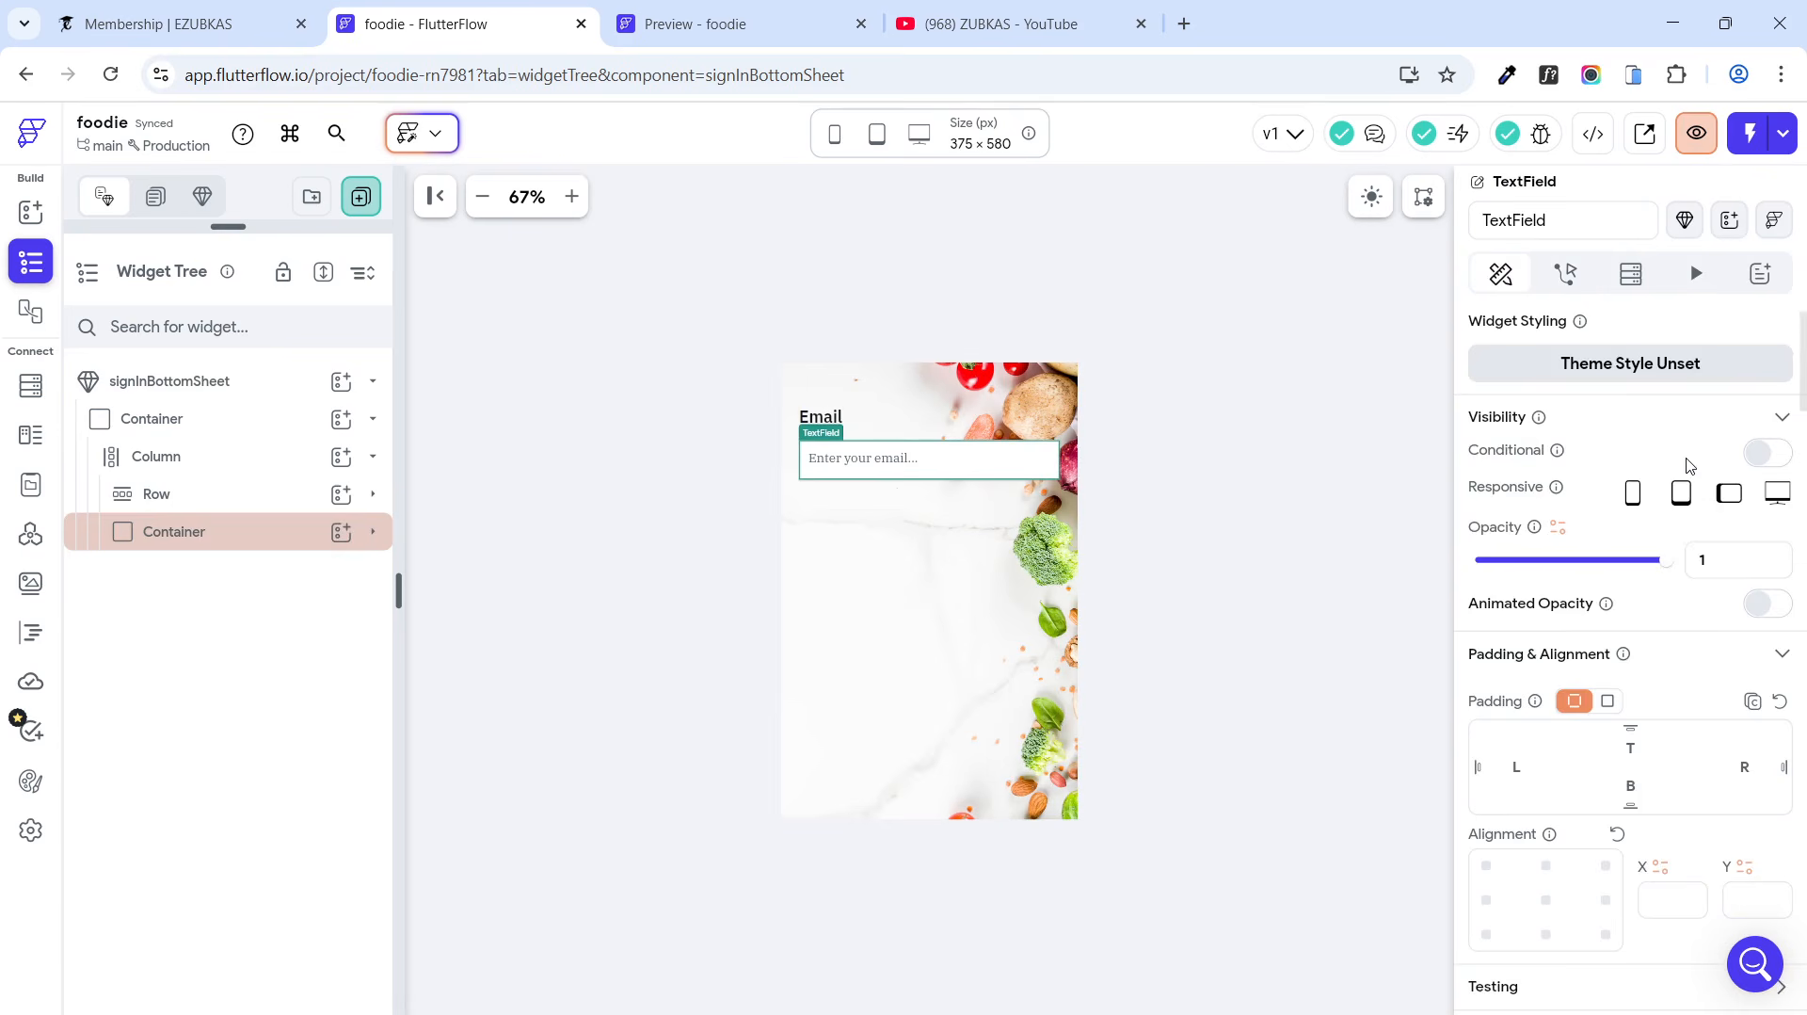
scroll(1689, 465, down, 8)
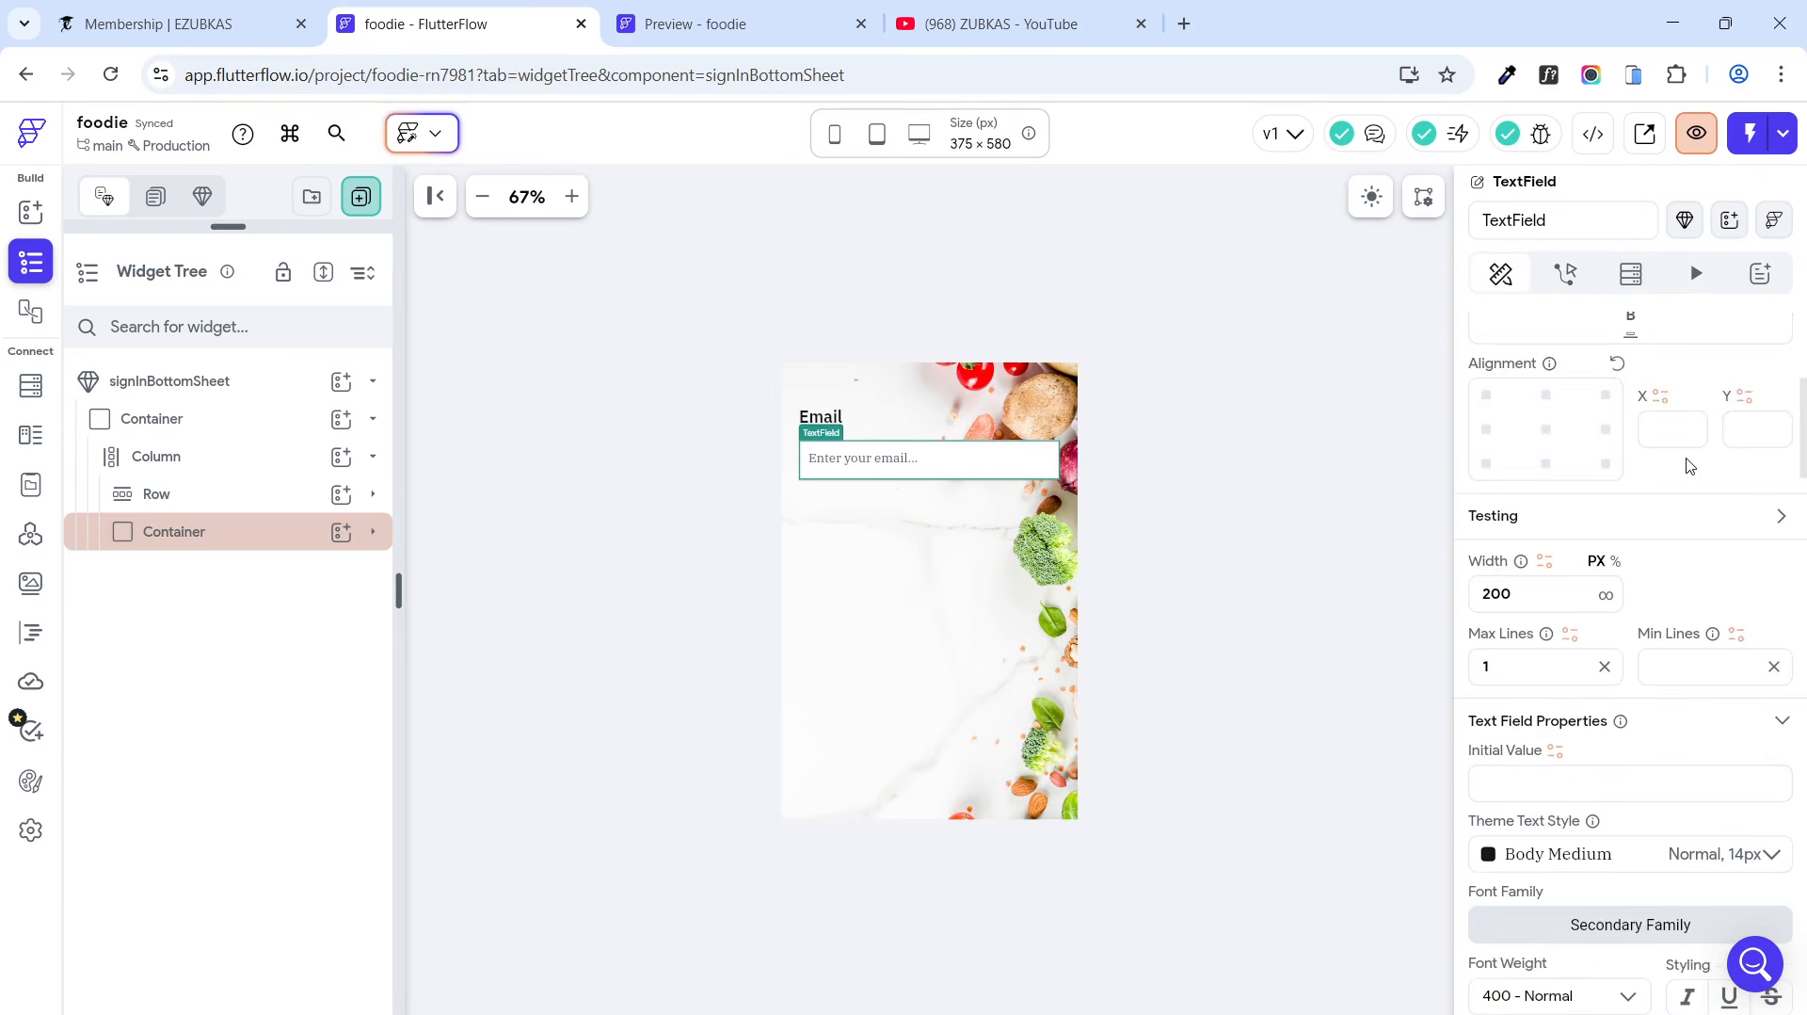
click(356, 546)
scroll(1655, 482, down, 4)
scroll(1655, 482, down, 8)
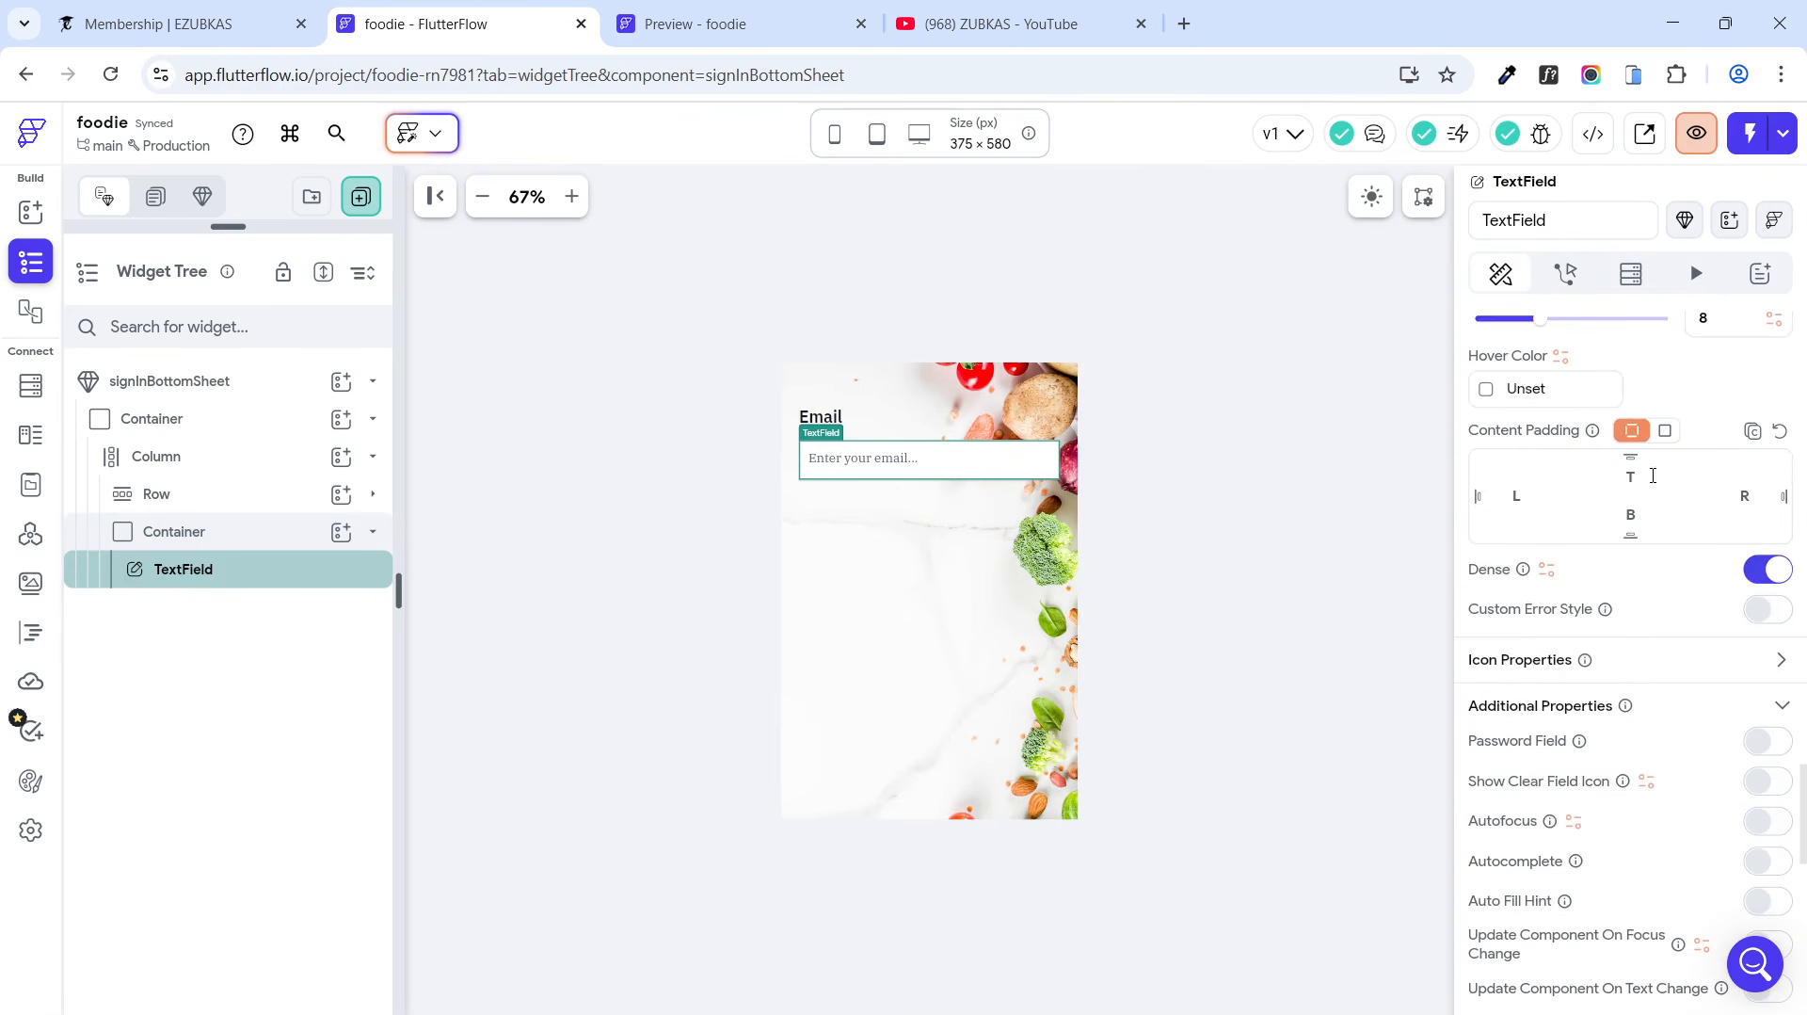
scroll(1652, 476, down, 1)
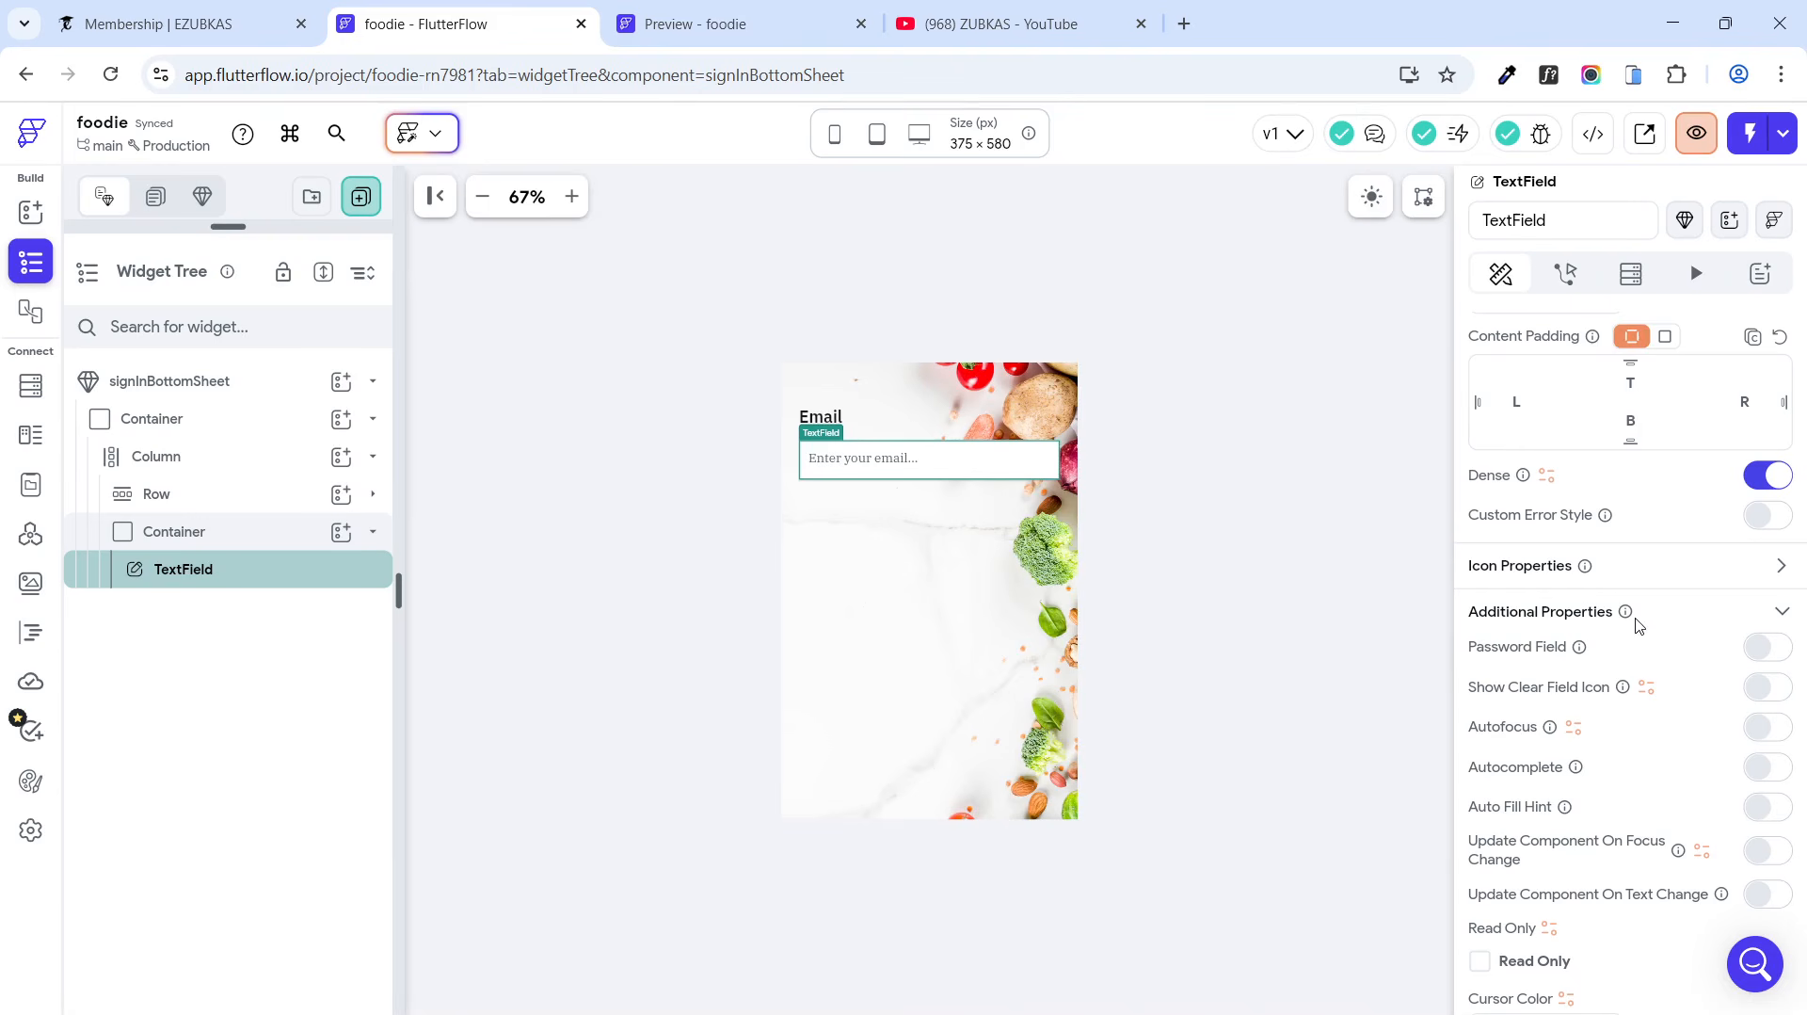
scroll(1618, 803, down, 1)
scroll(1600, 753, up, 4)
scroll(1581, 706, down, 3)
click(1775, 688)
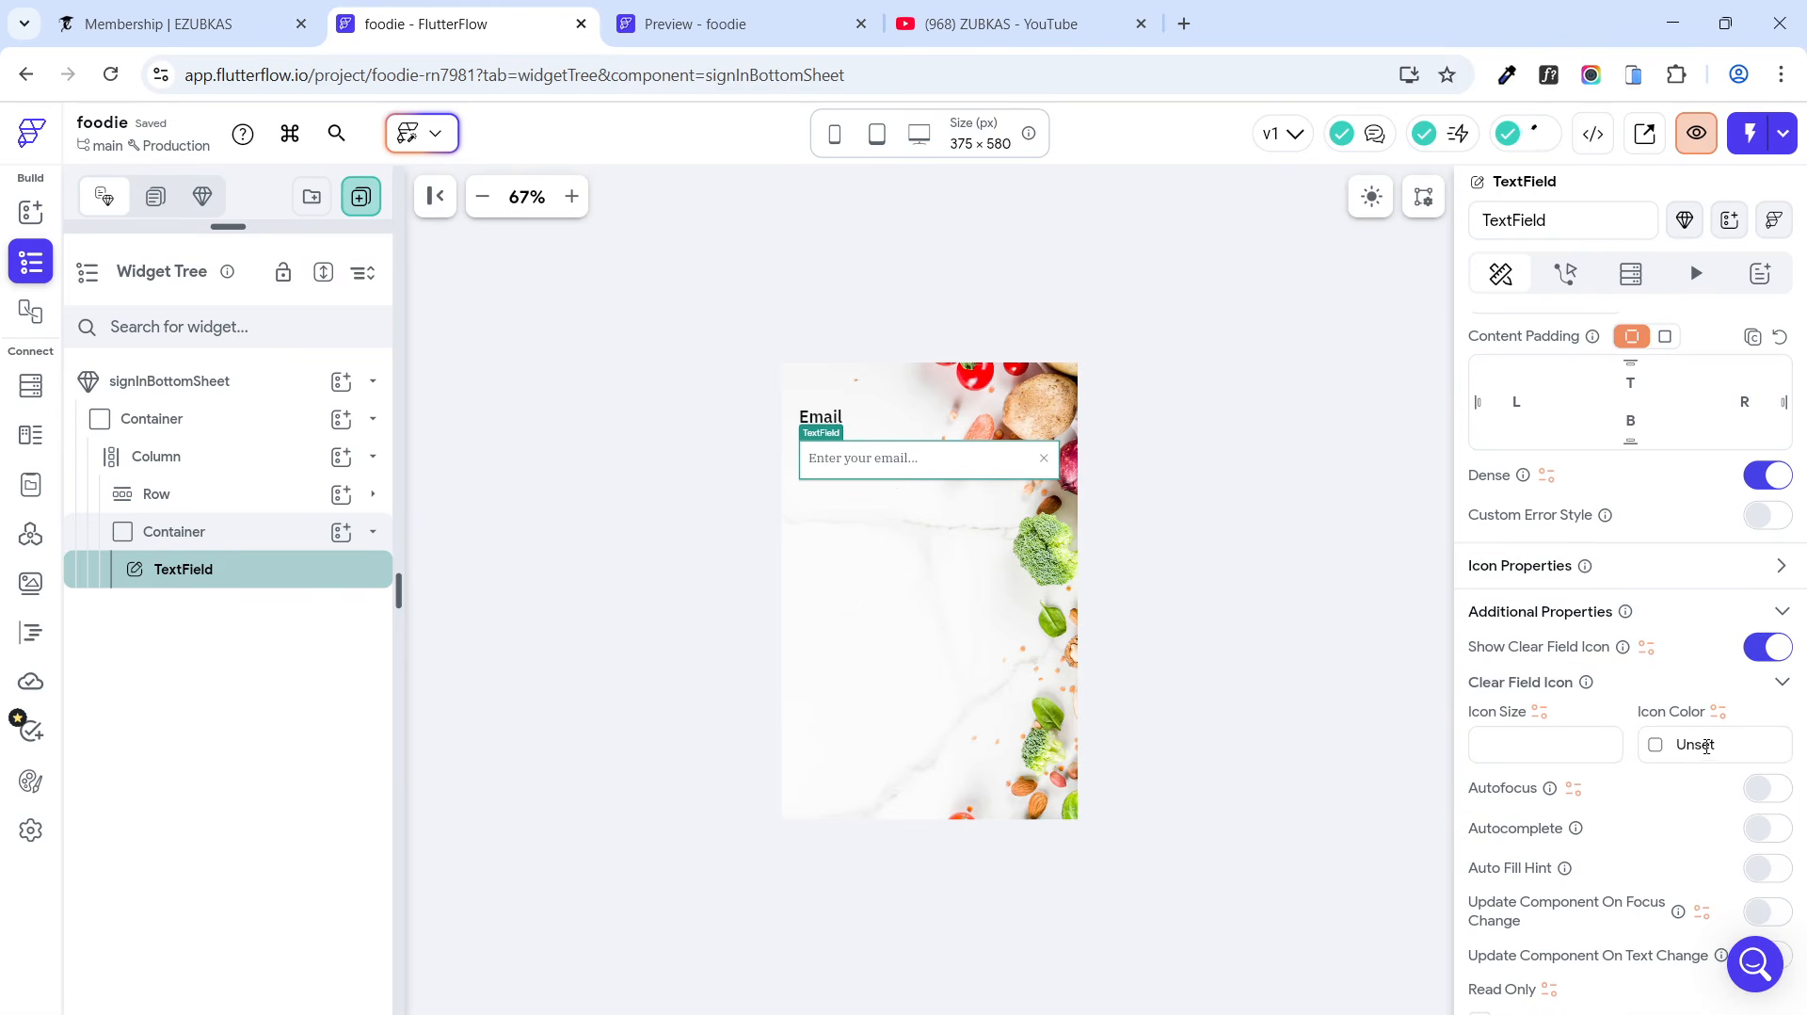
Step: Try the Font Awesome Envelope Open icon as the TextField's leading icon and remove it again
scroll(1713, 753, down, 9)
scroll(1722, 678, up, 9)
click(1781, 568)
click(1628, 660)
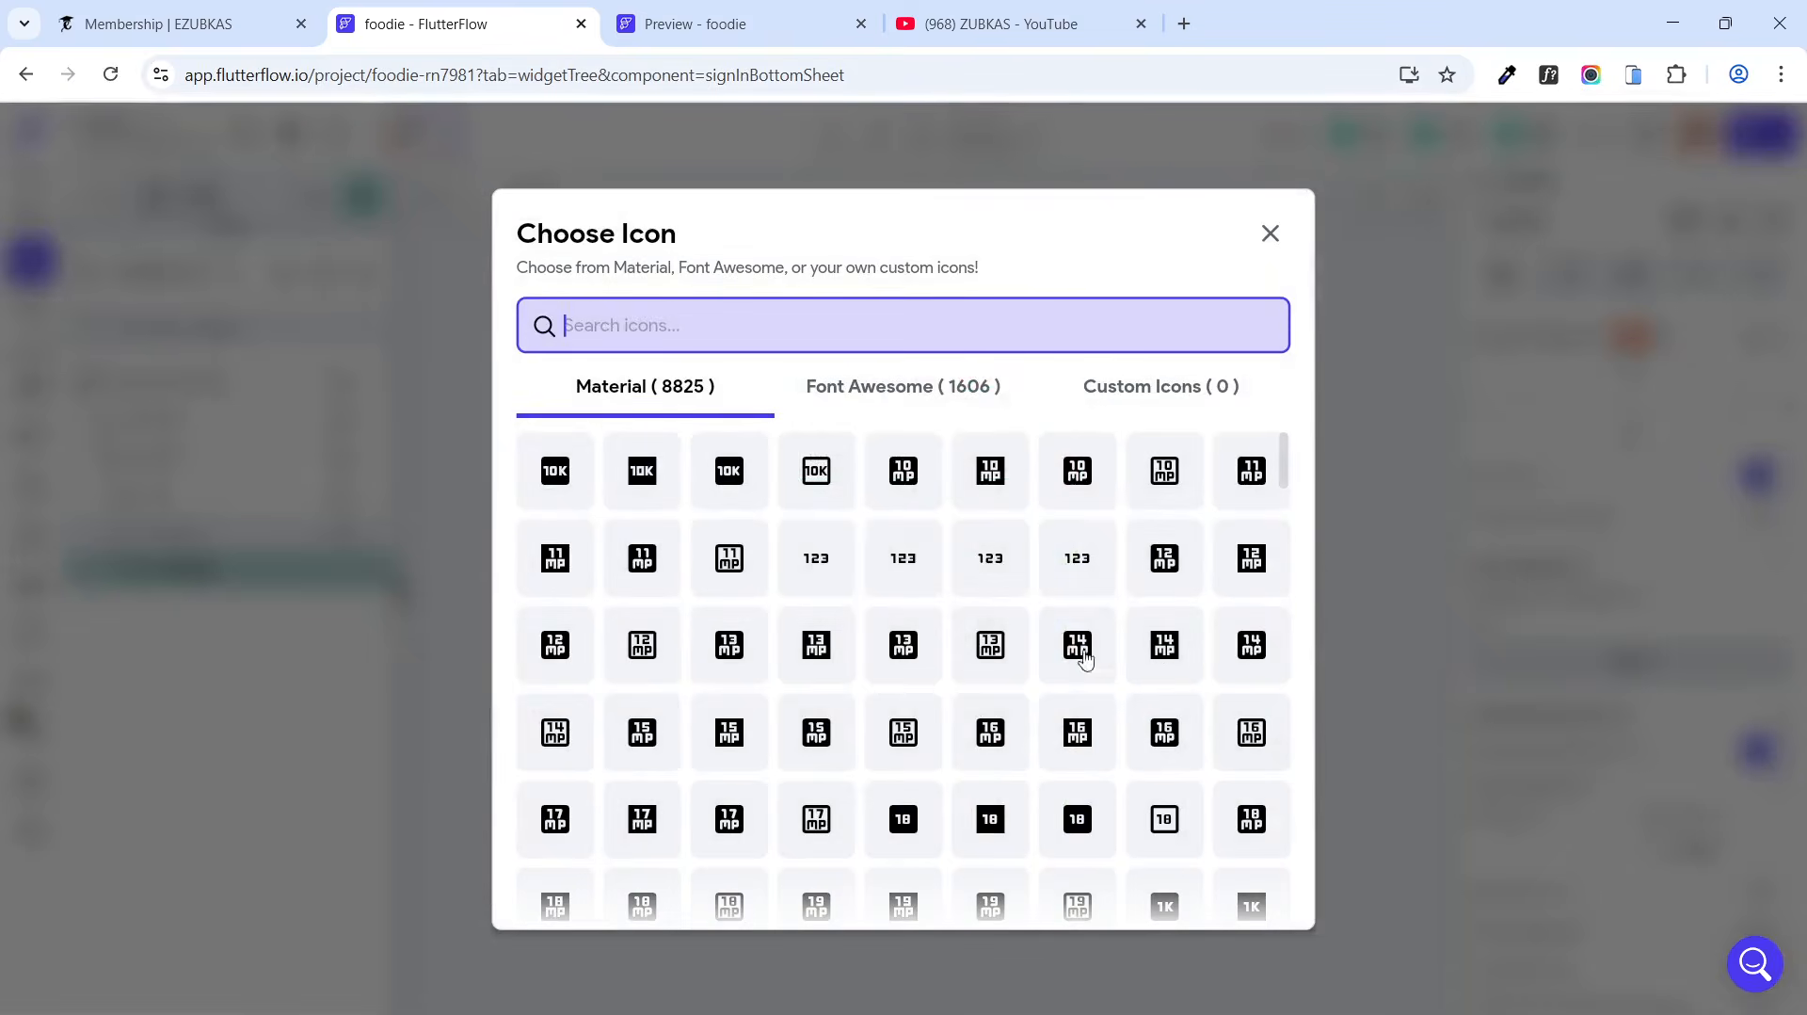
text(envel)
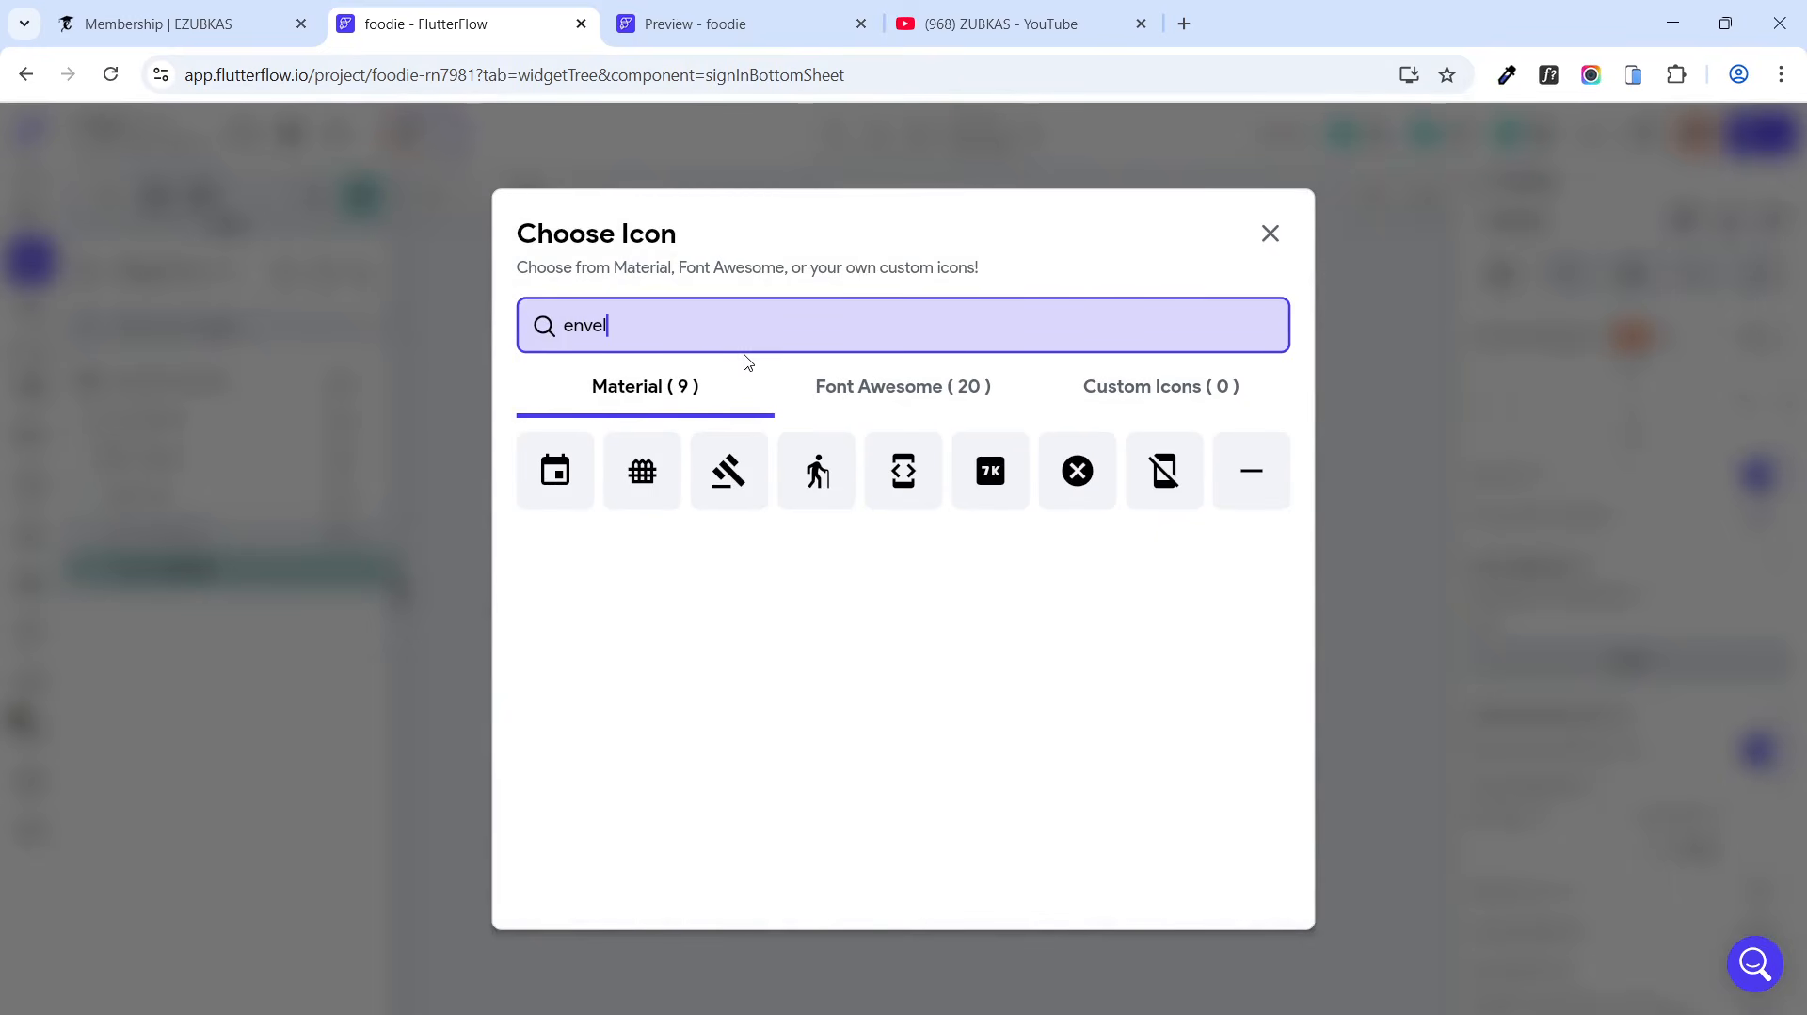
click(899, 400)
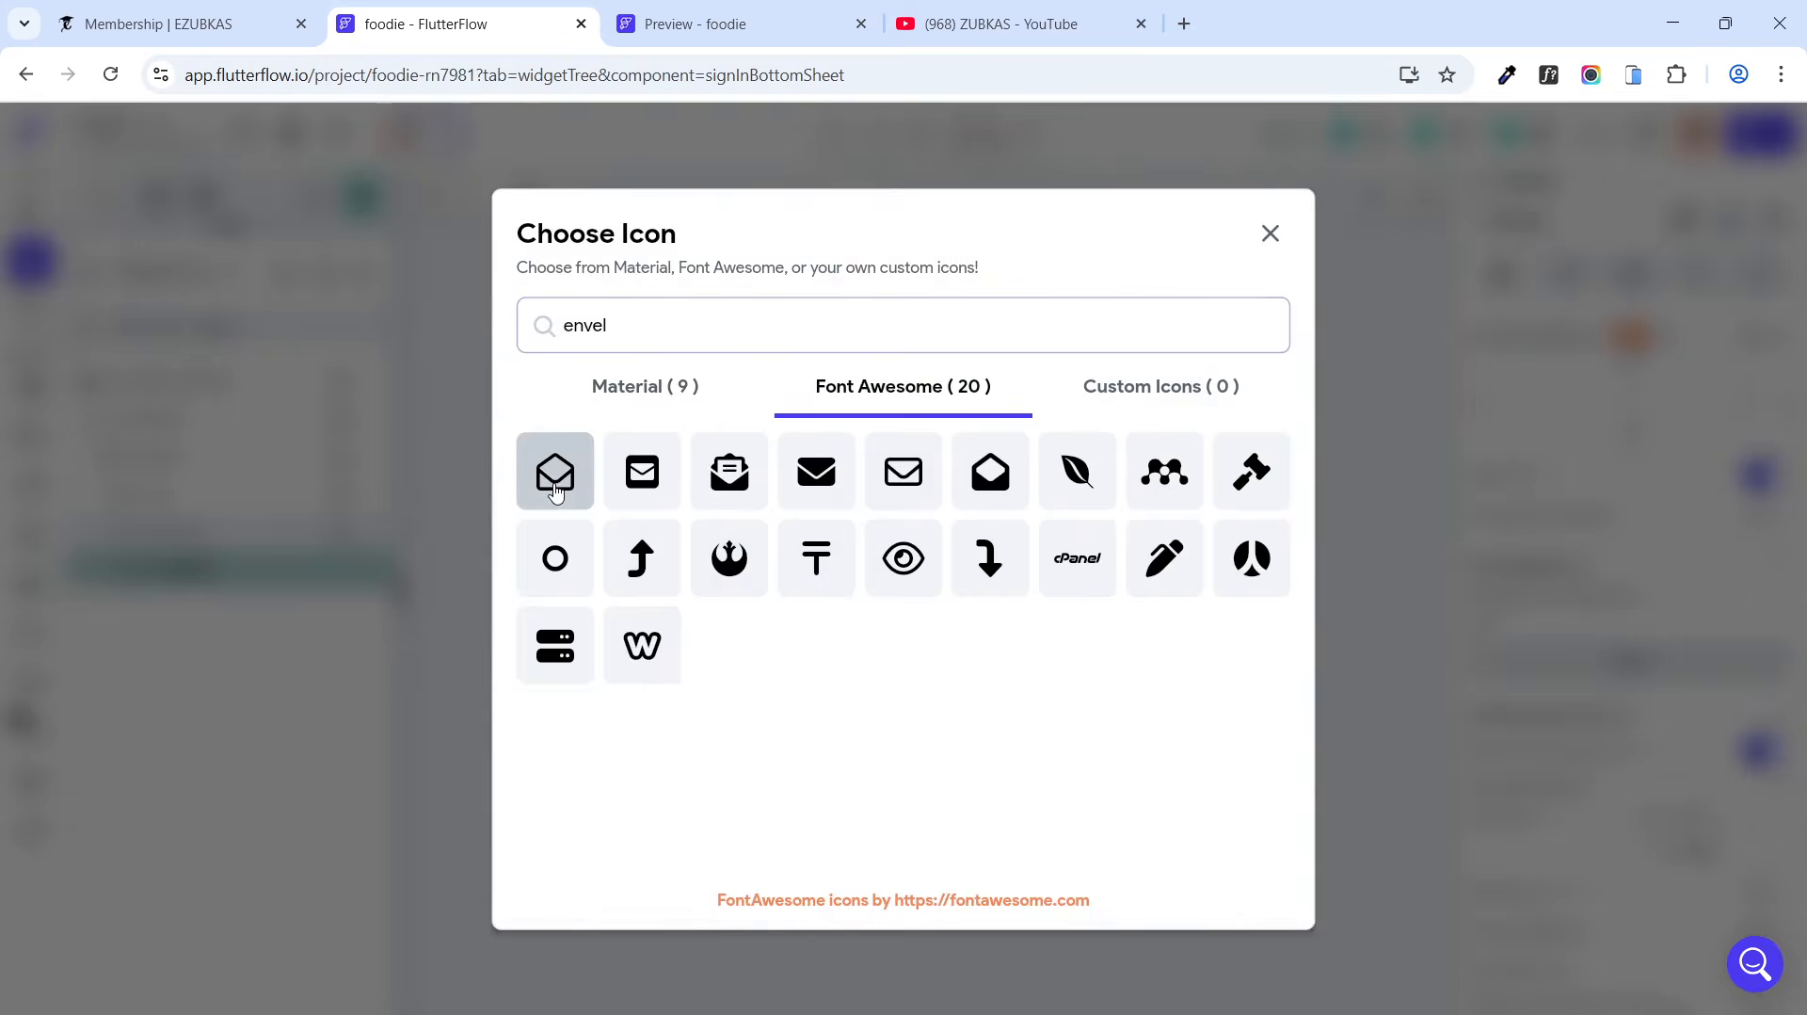
click(556, 493)
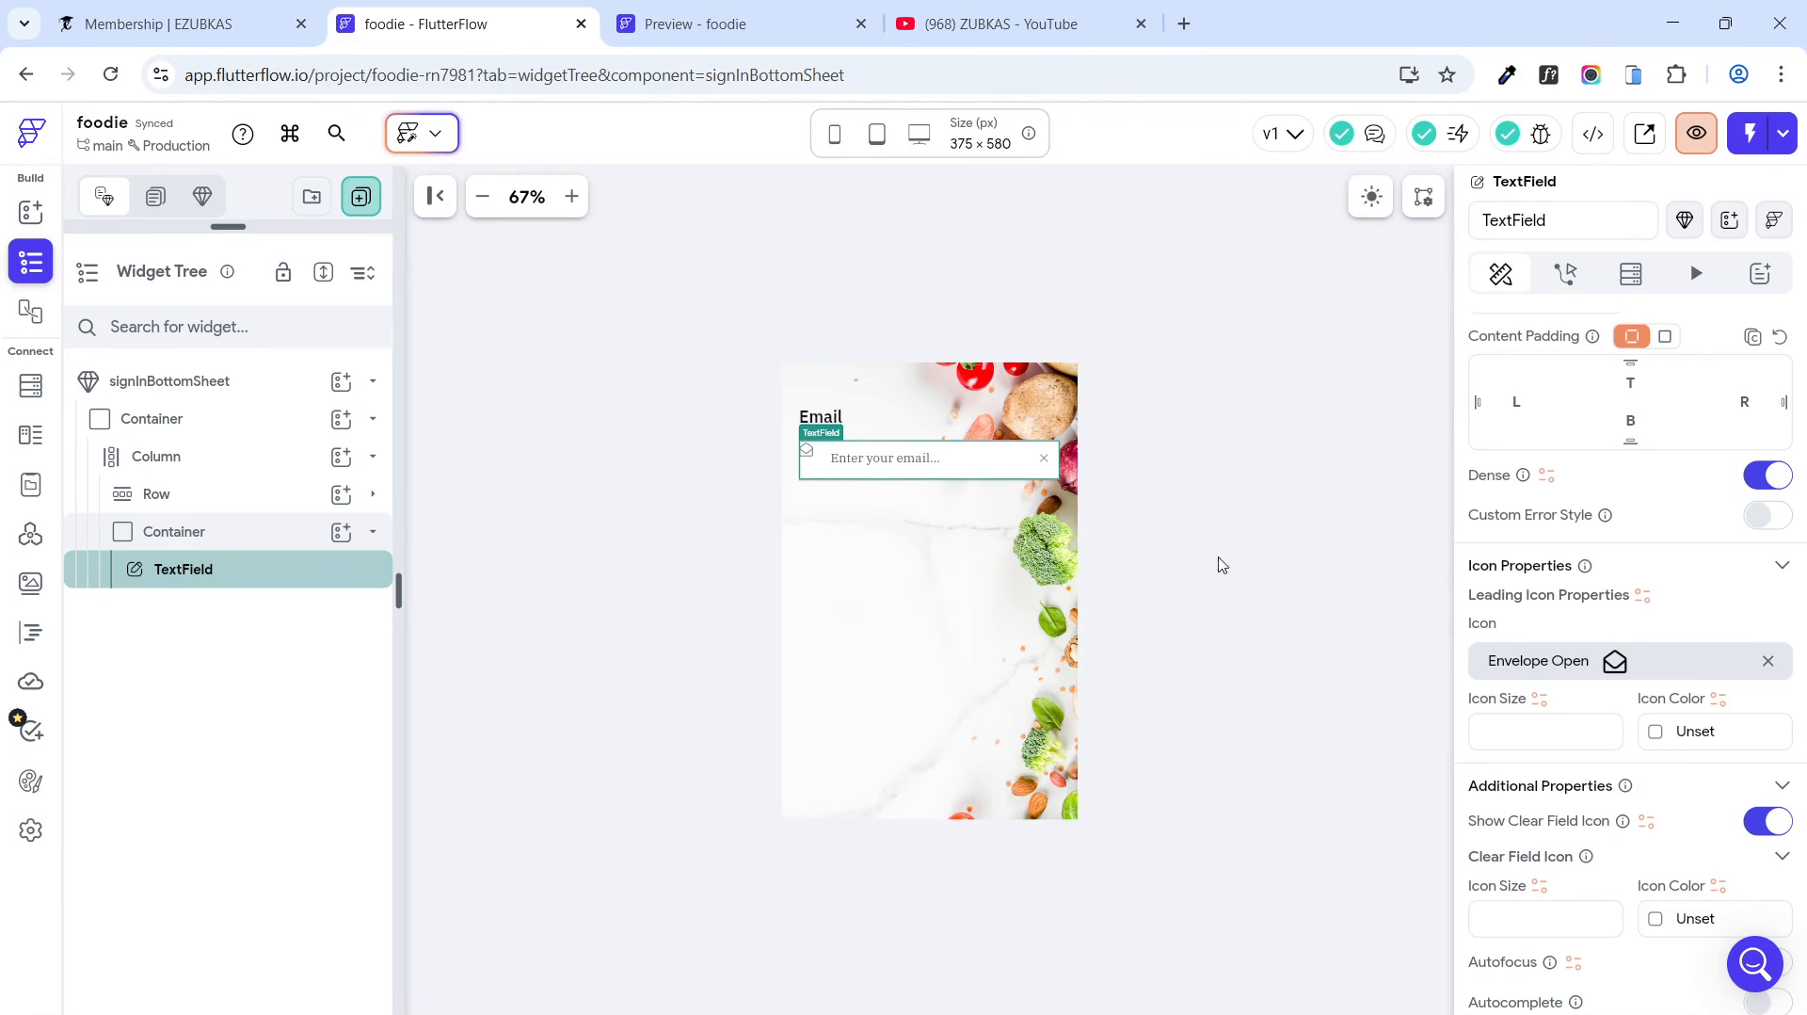
click(1768, 662)
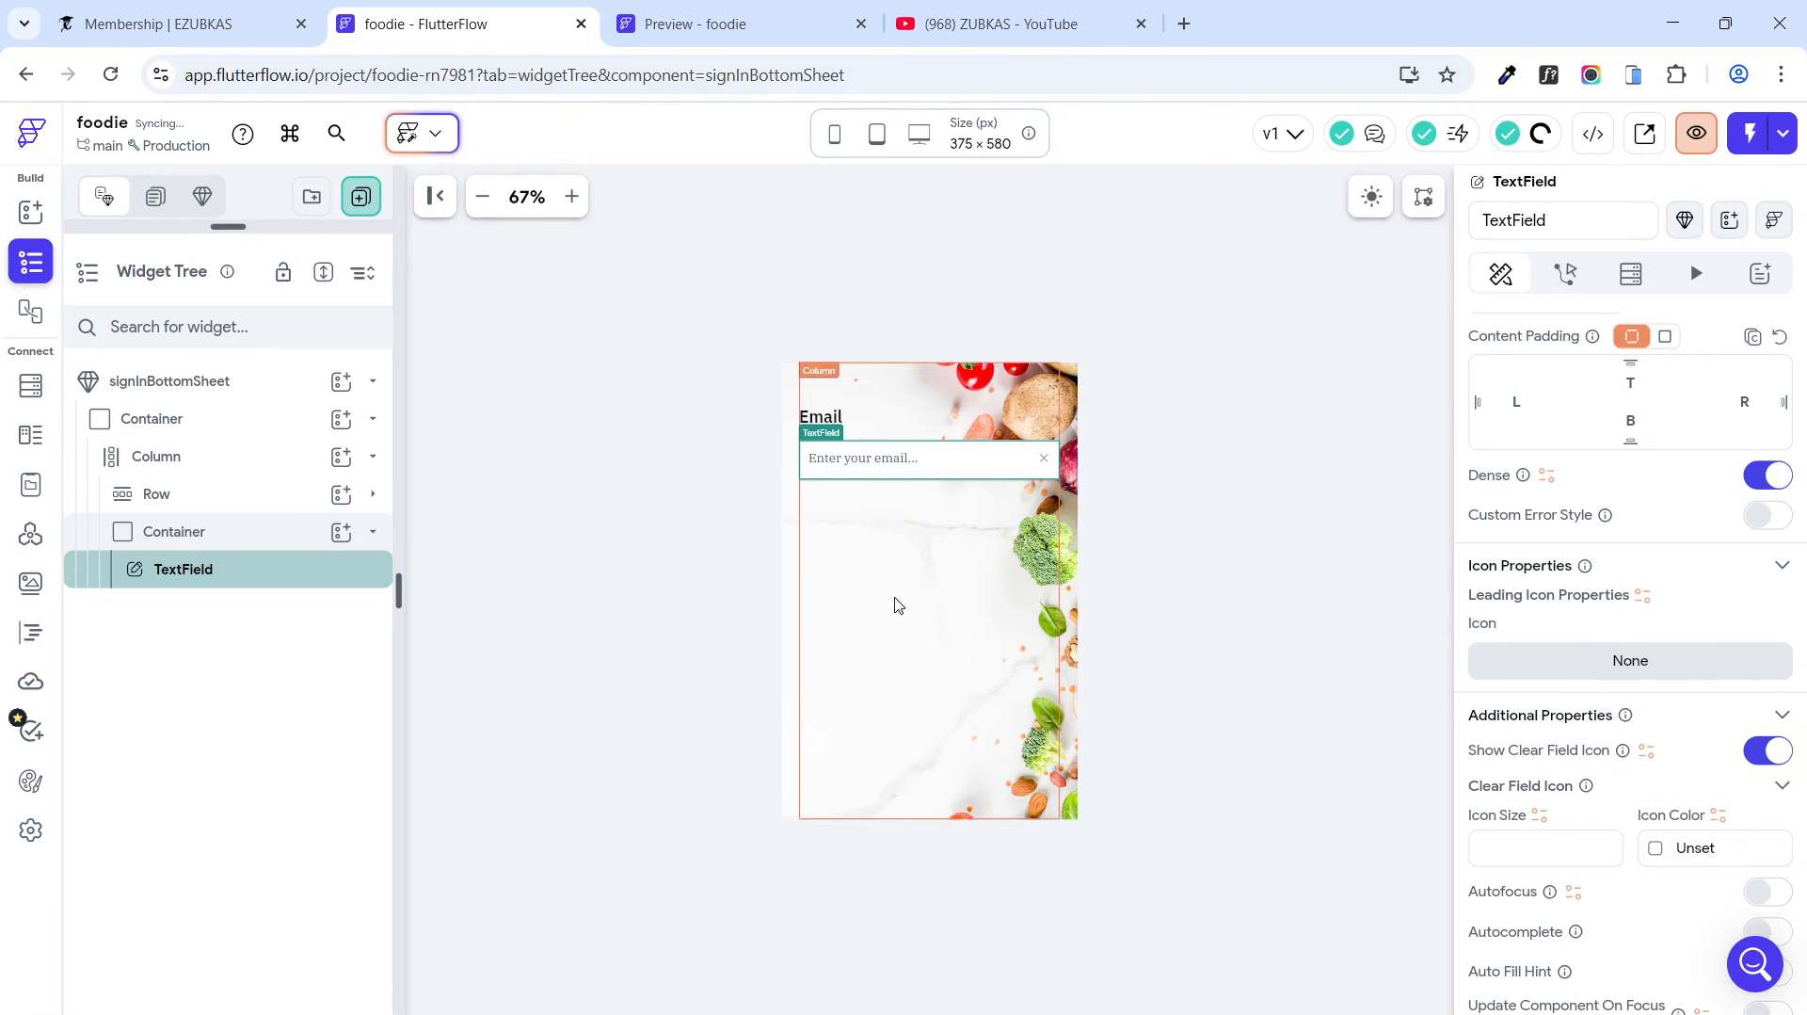
click(669, 552)
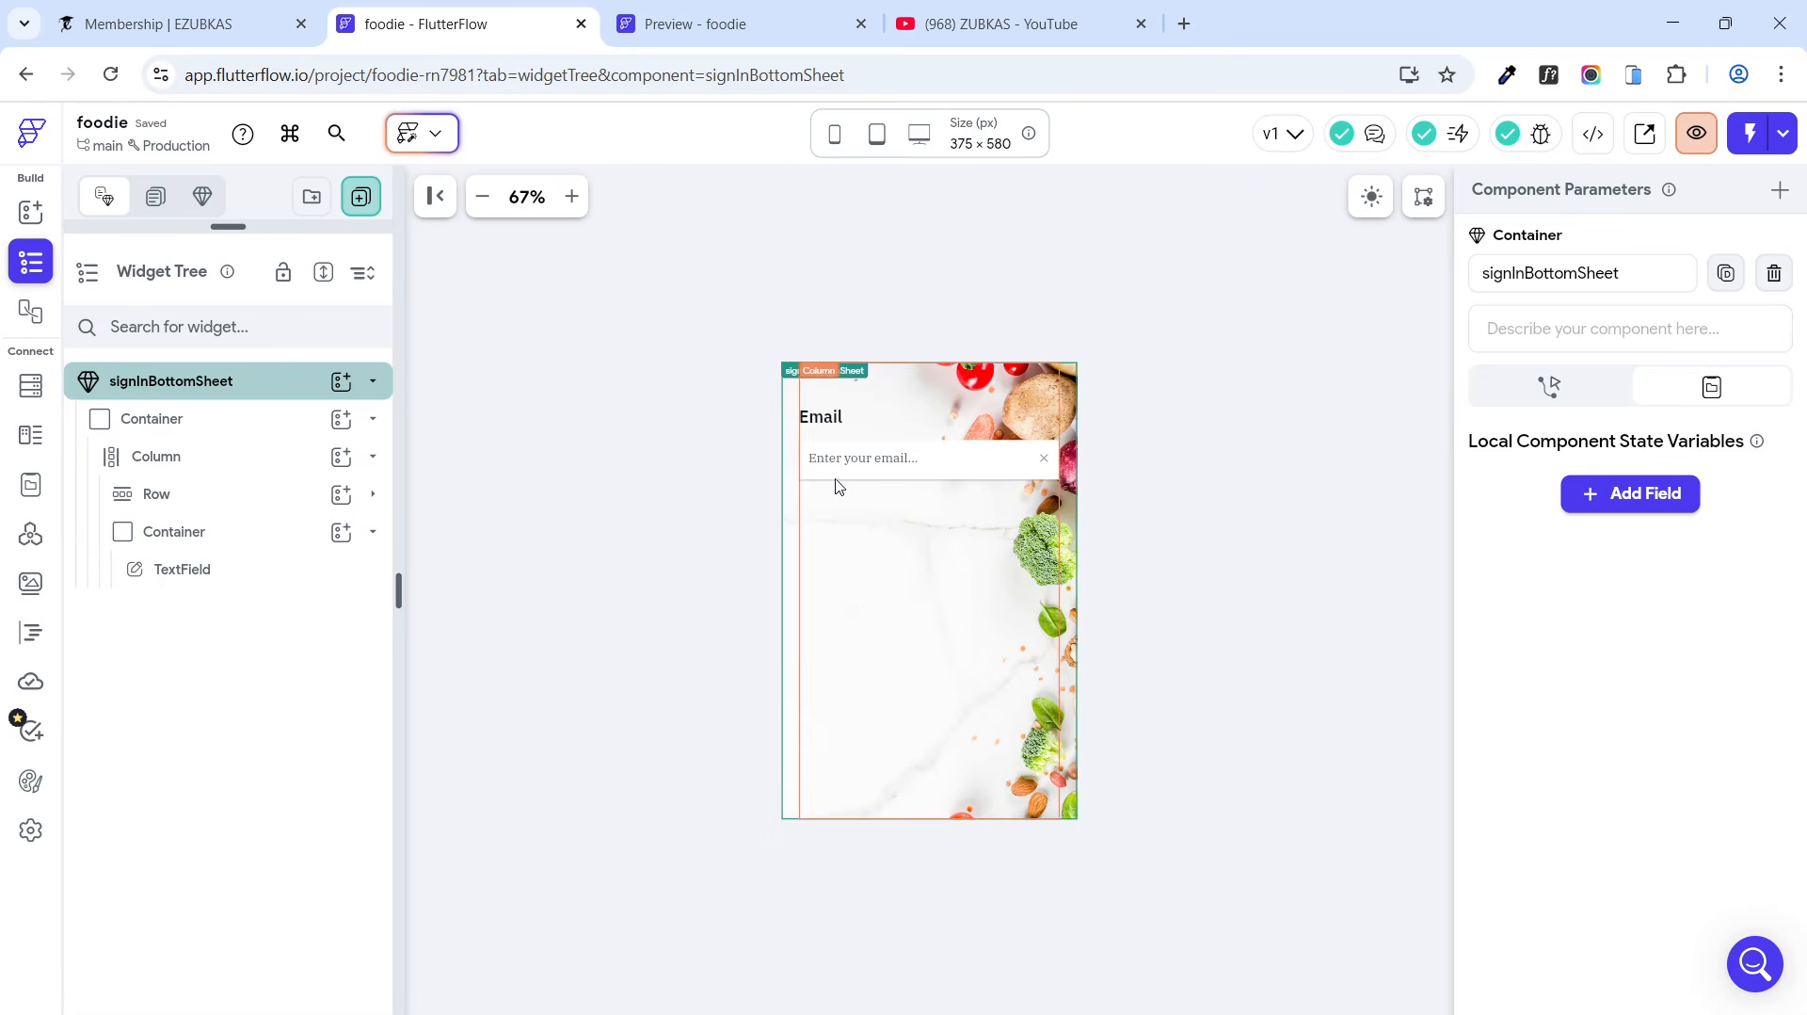
Step: Clear the elevation of the Container that holds the TextField
click(229, 536)
scroll(1755, 599, down, 9)
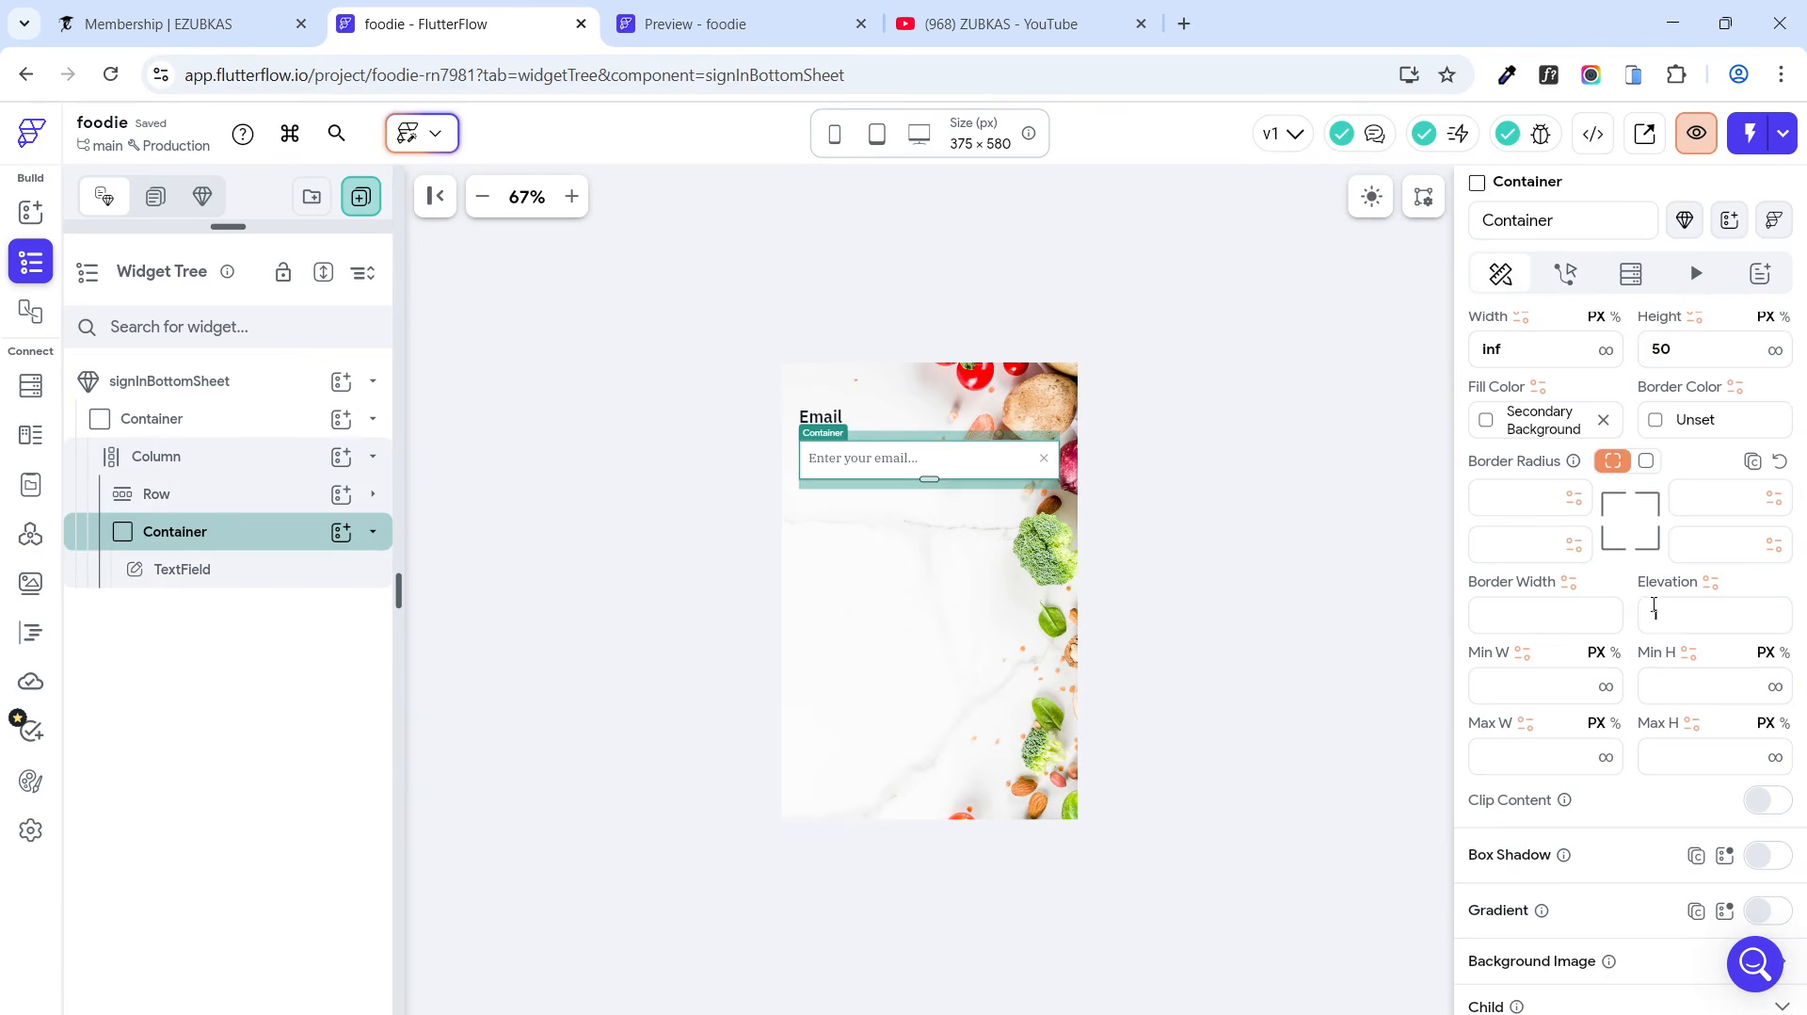
drag(1666, 614, 1618, 612)
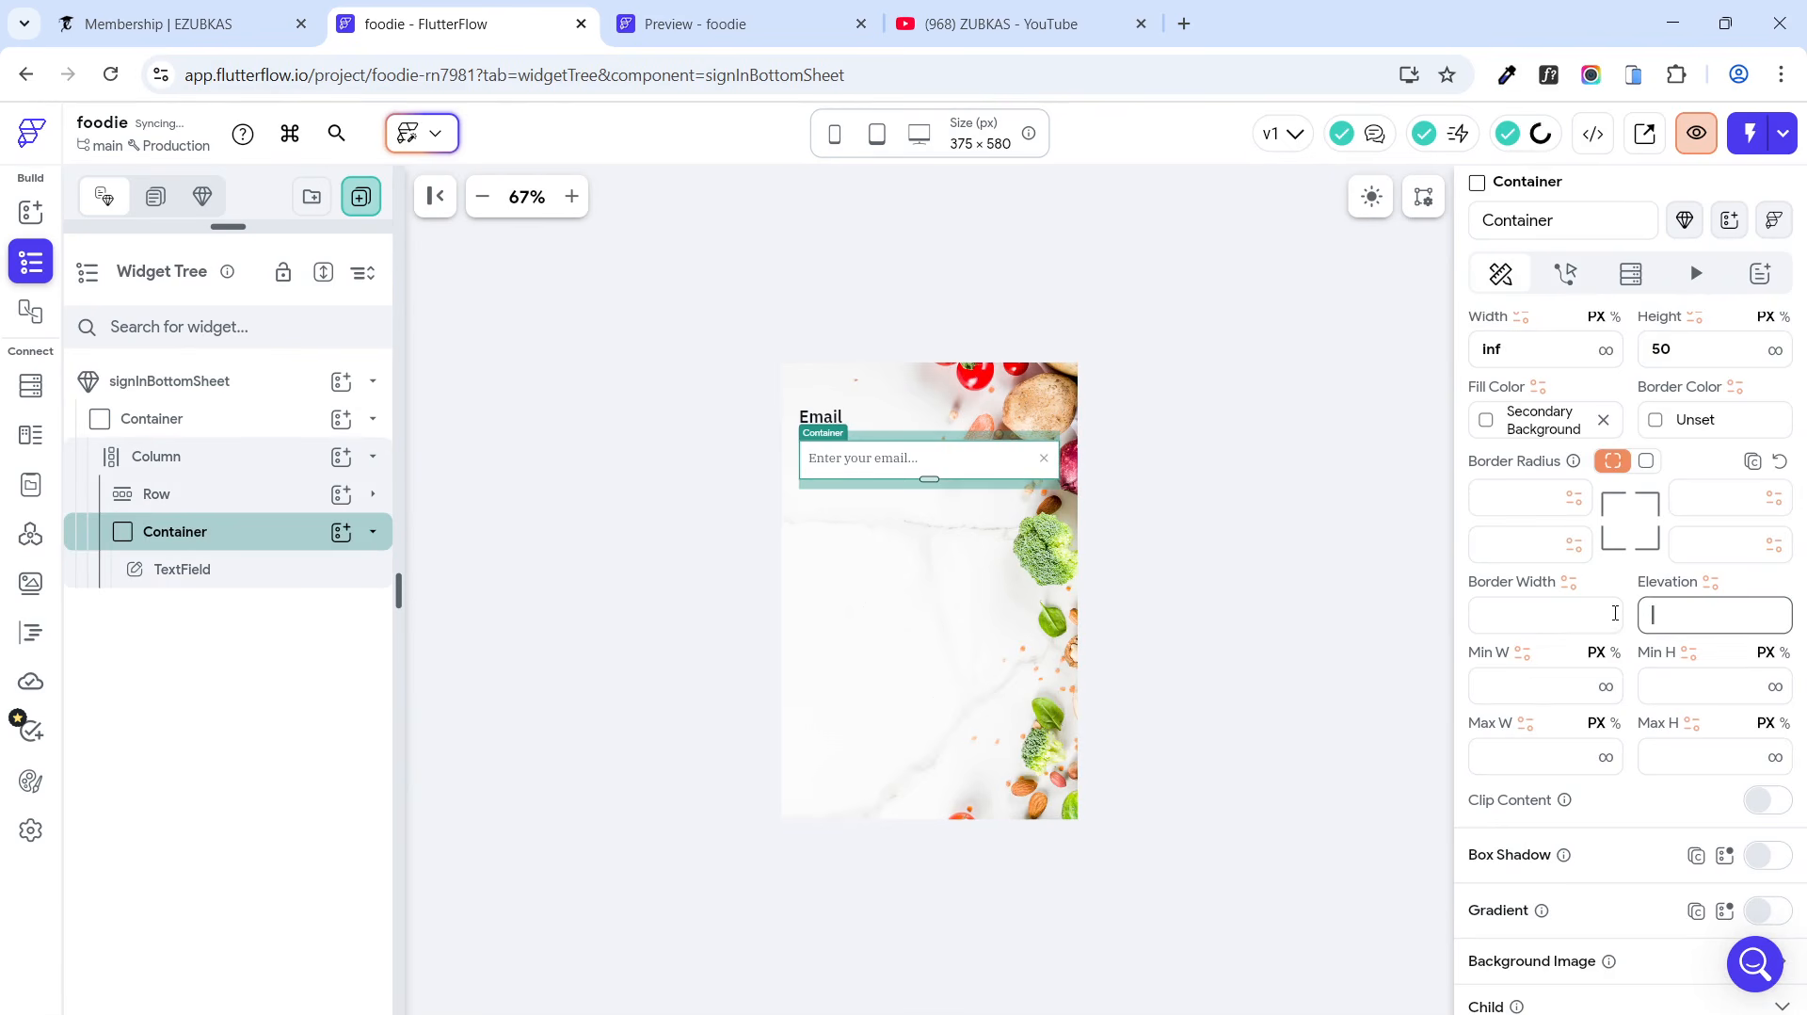
key(BackSpace)
Step: Enable a box shadow on the Container around the TextField, keeping the default shadow settings
scroll(1683, 640, down, 2)
click(1769, 668)
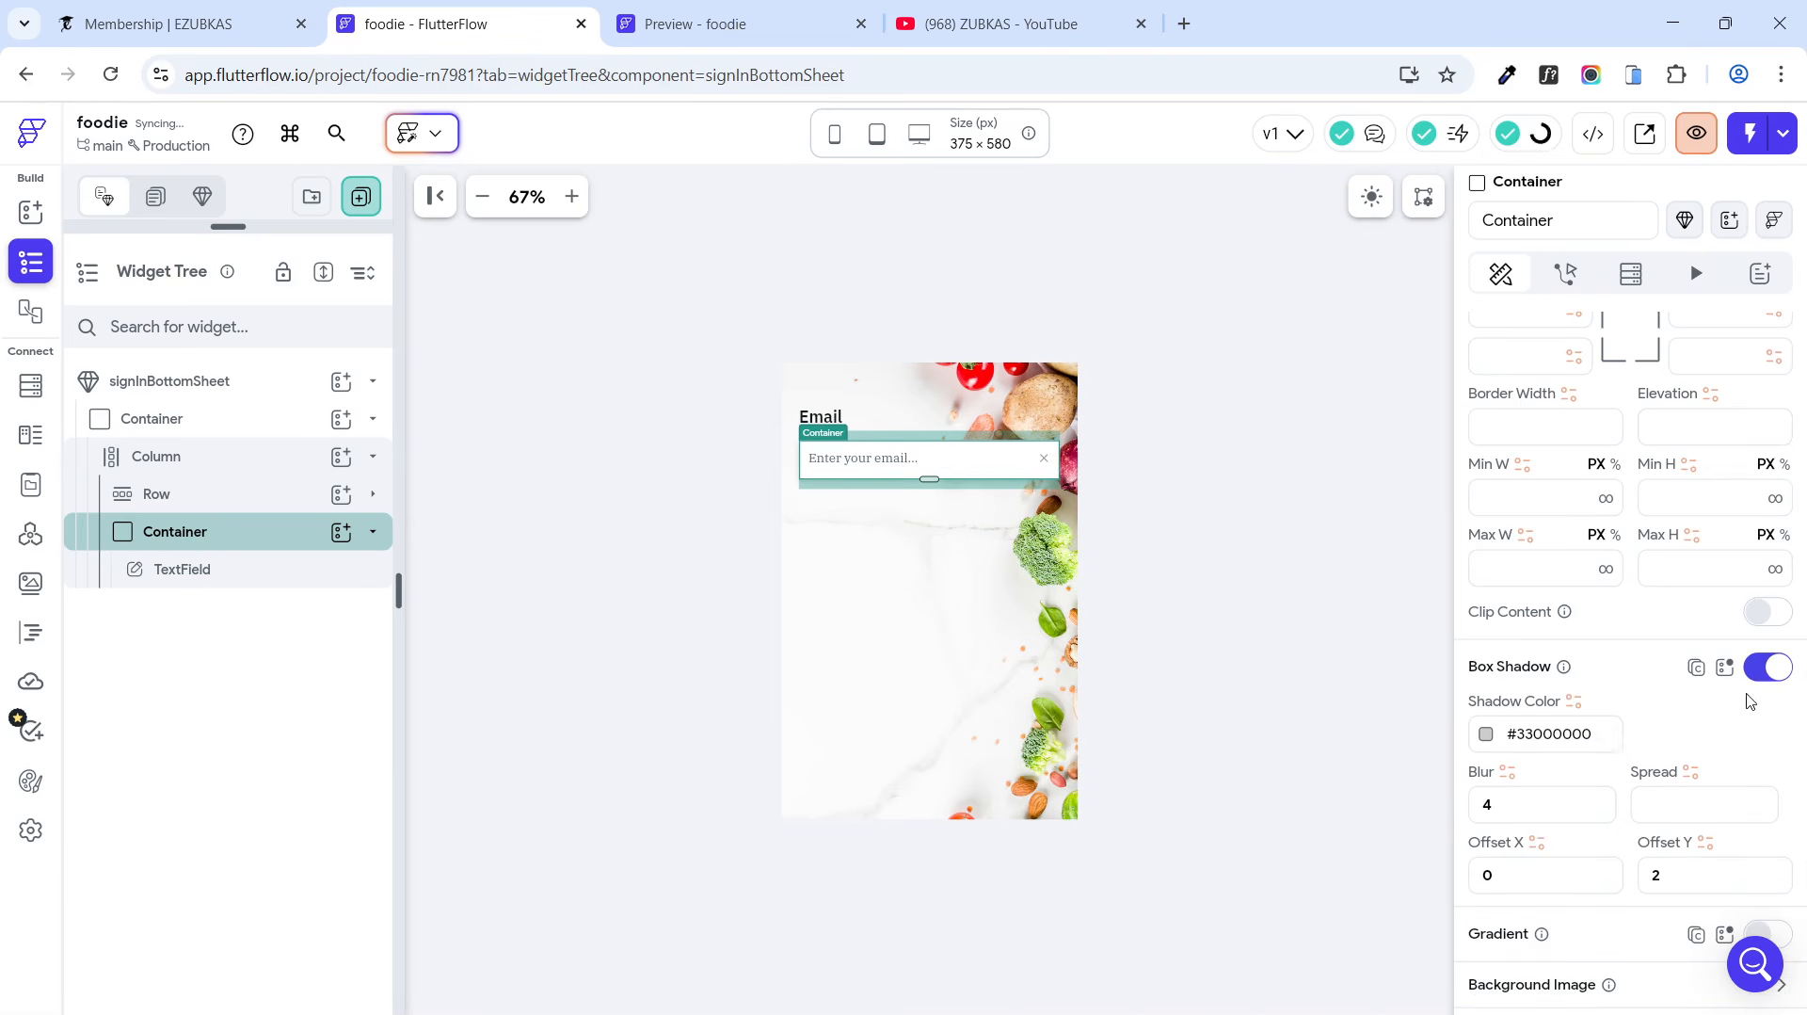
double_click(1488, 805)
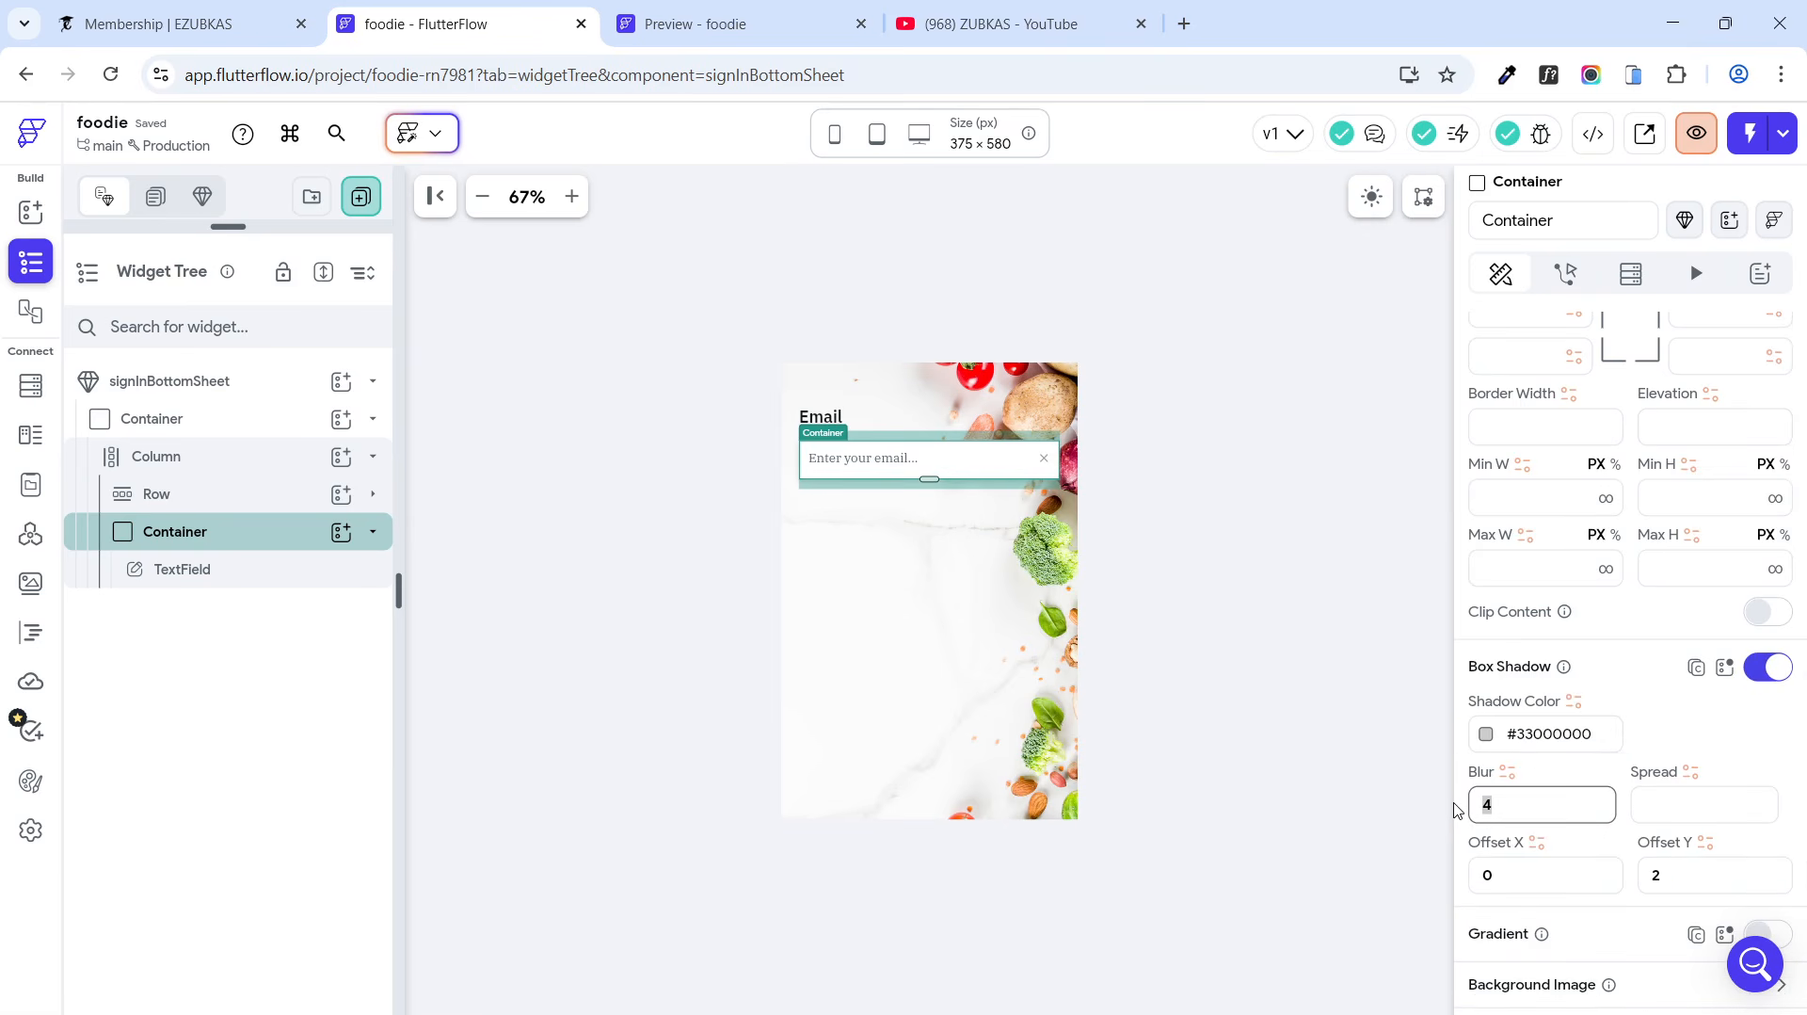
click(702, 635)
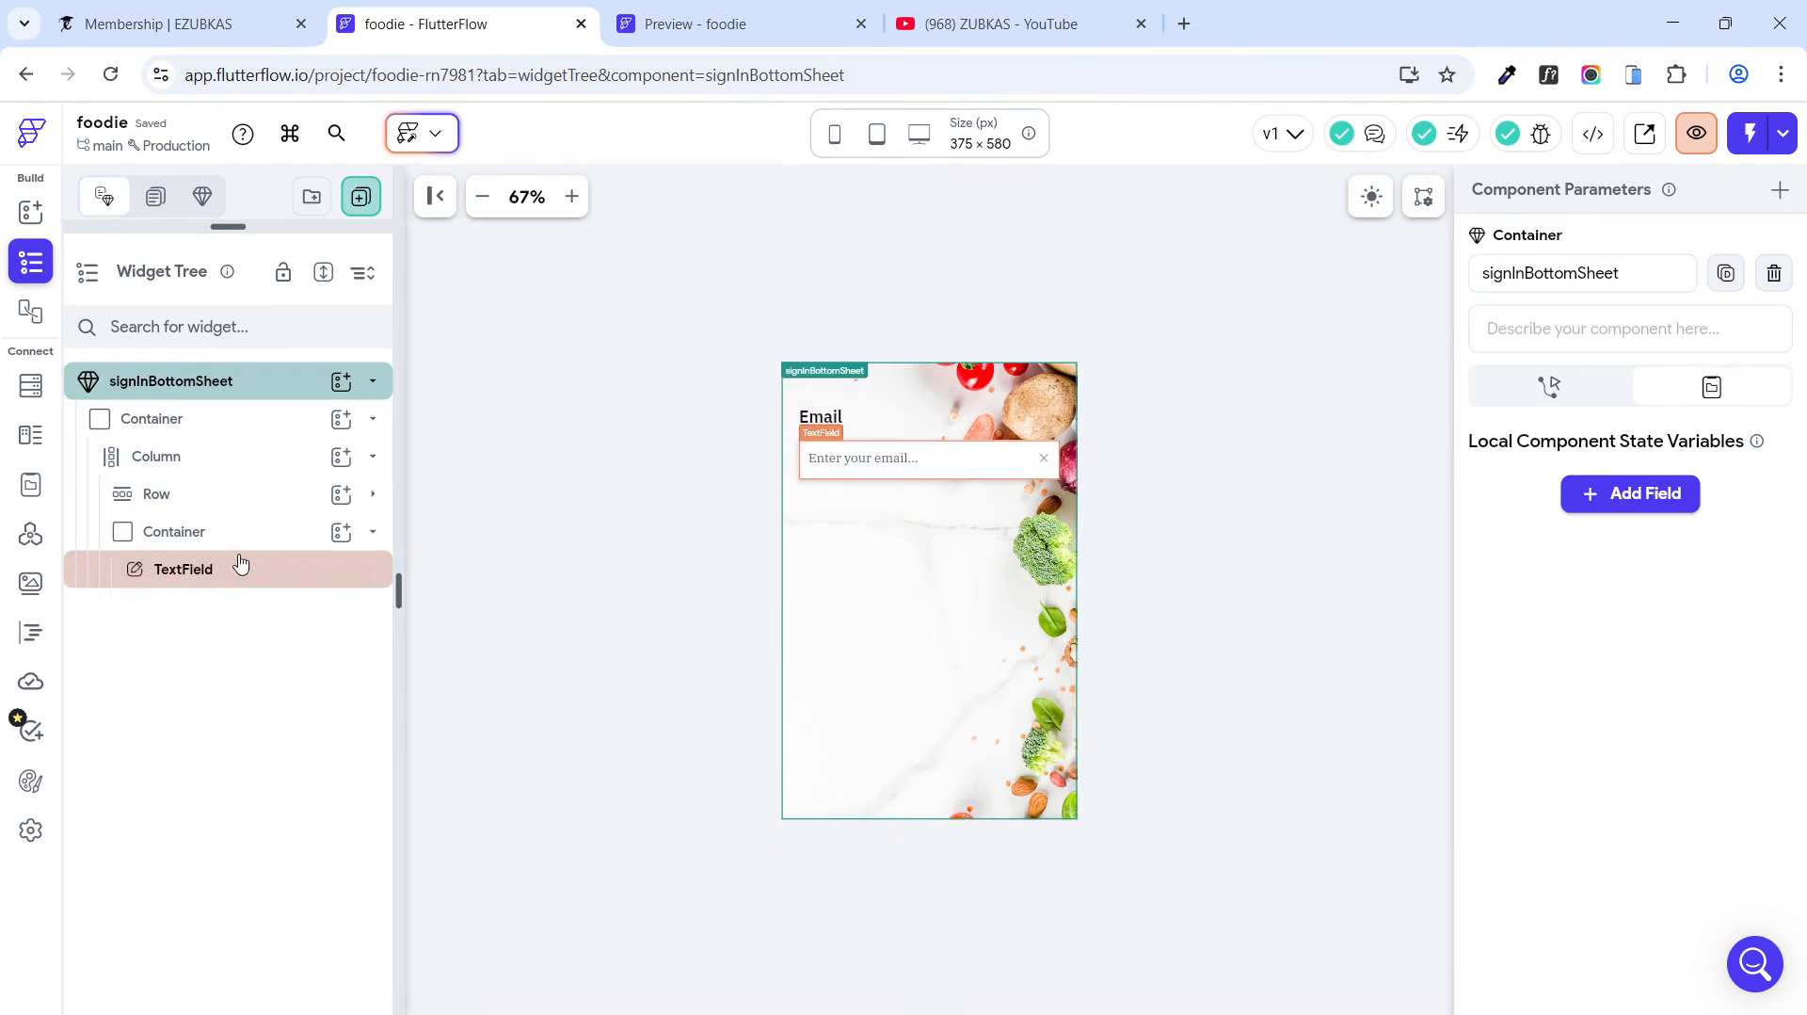
Step: Copy the Email Row and paste it into the Column, dismissing the clipboard access request
click(373, 533)
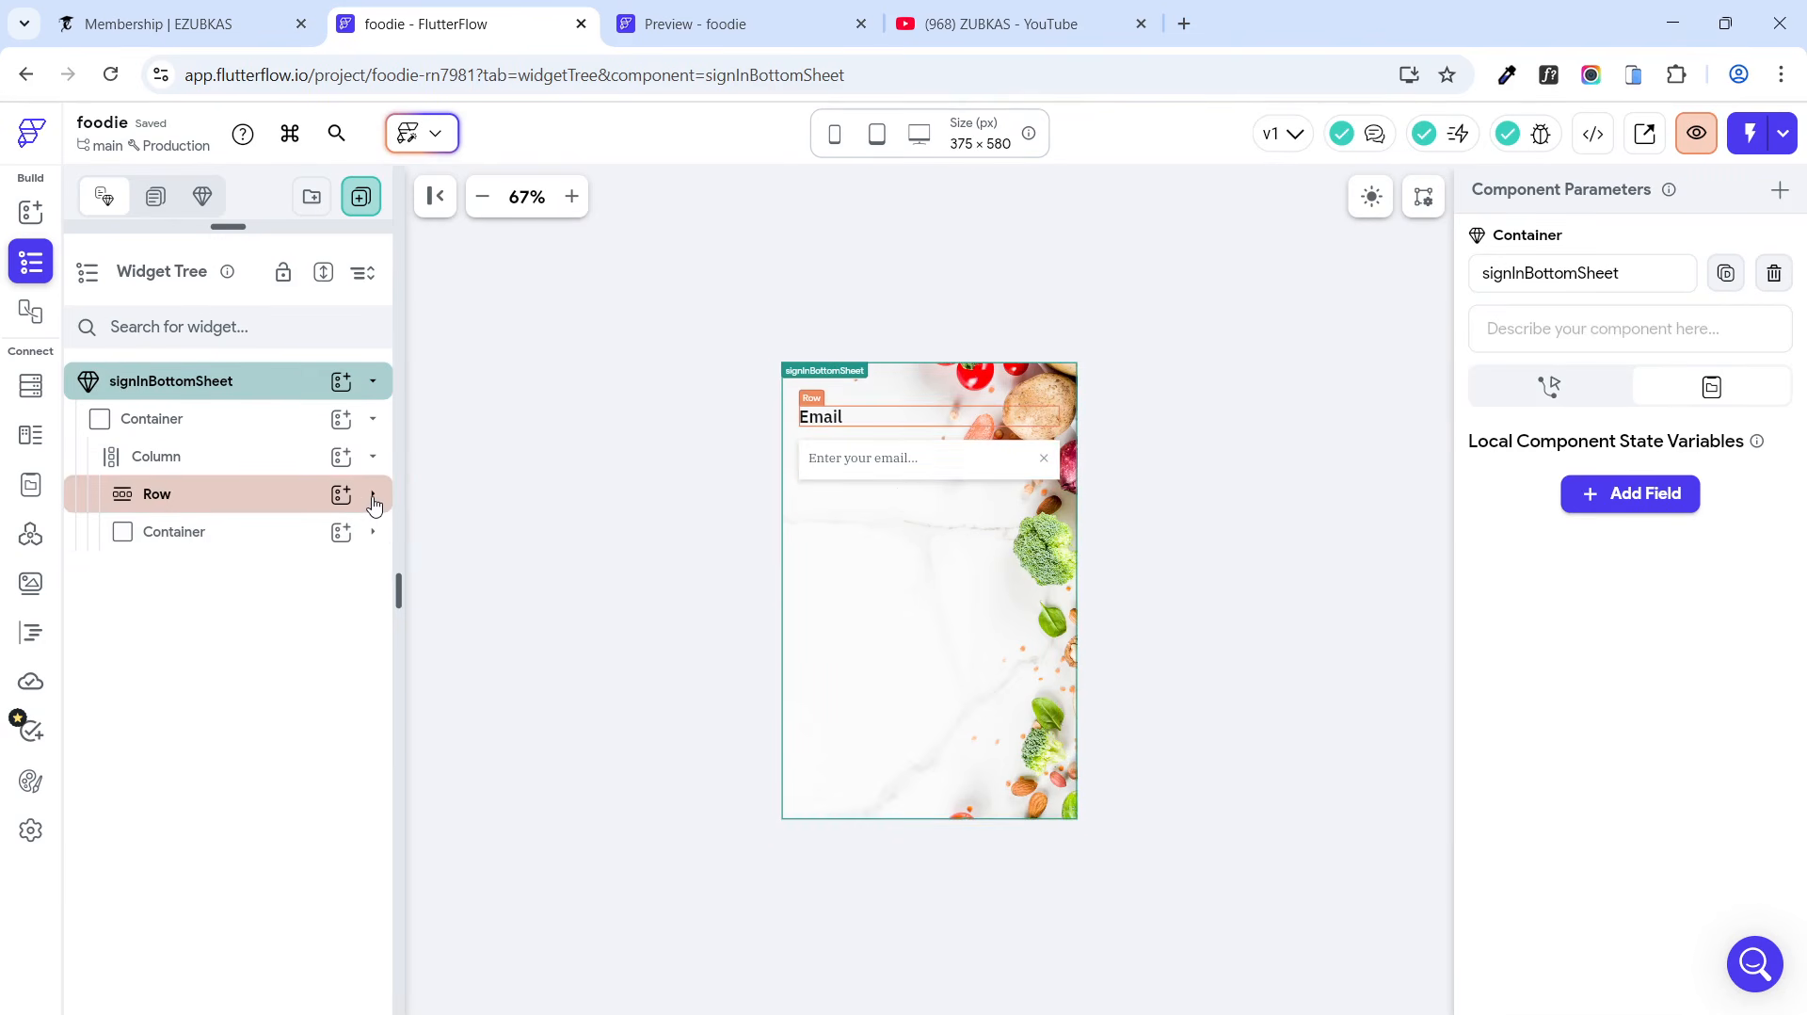
right_click(247, 508)
click(314, 576)
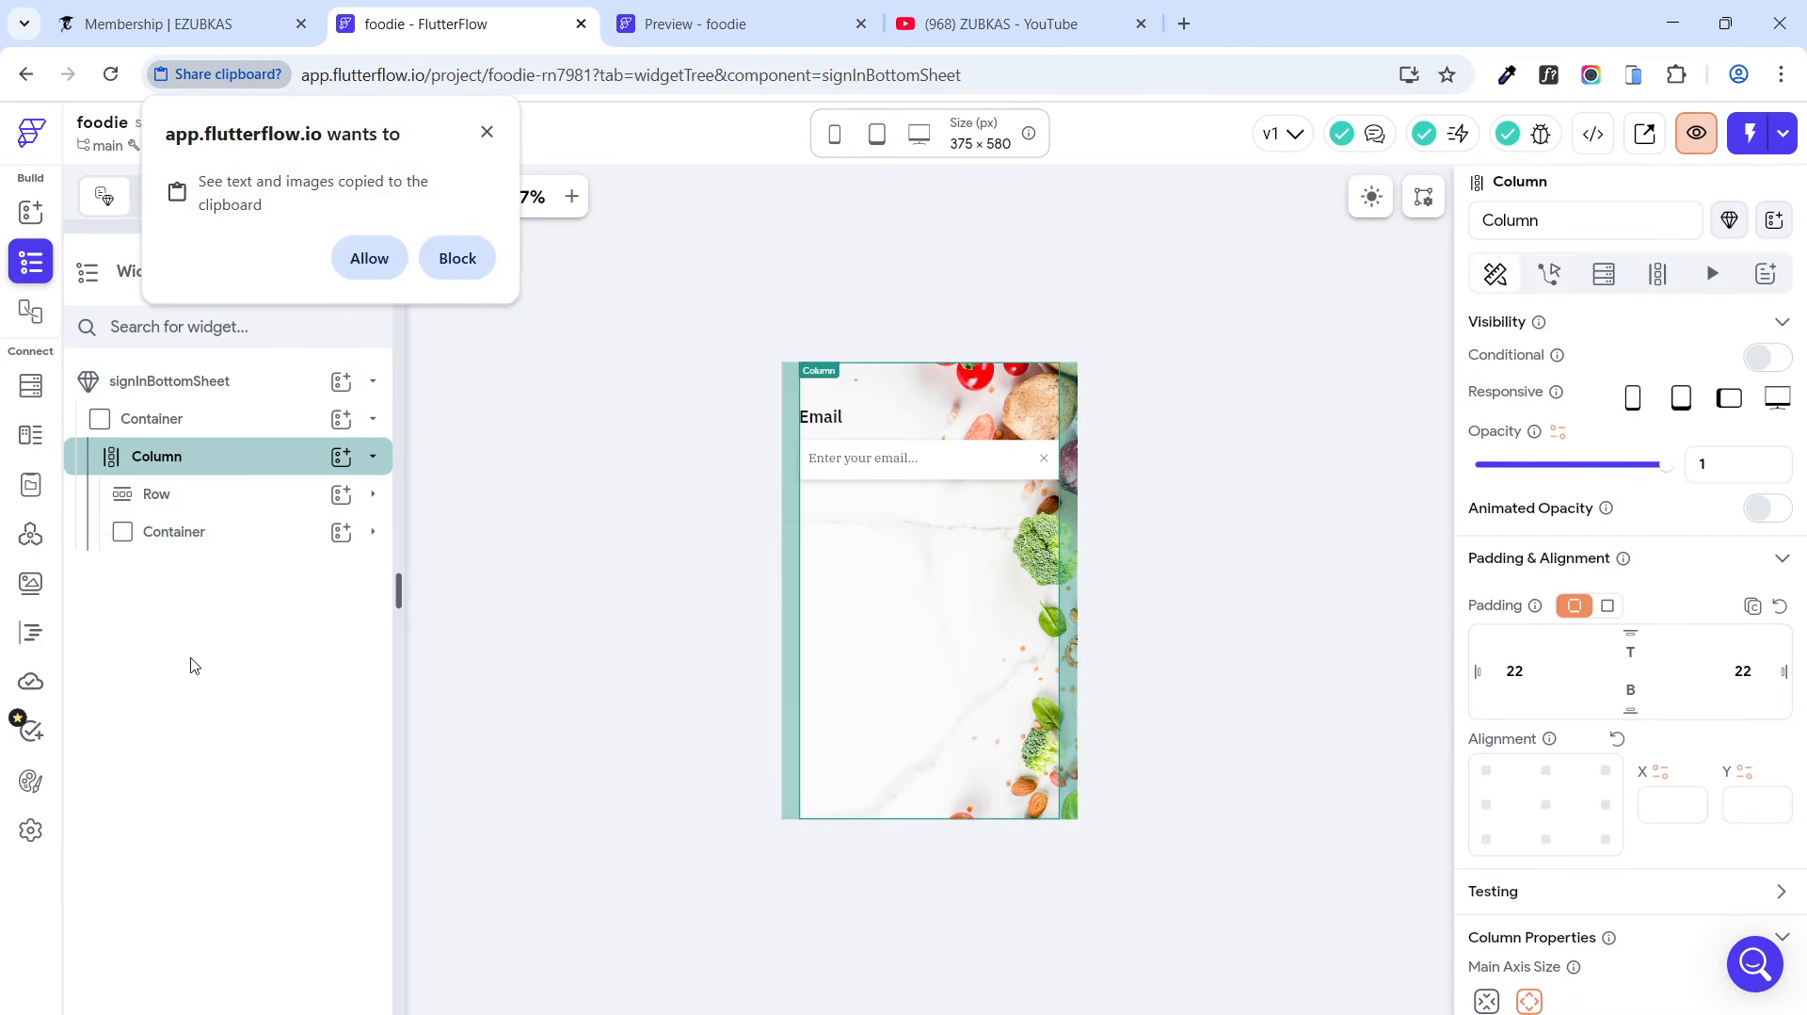
click(486, 132)
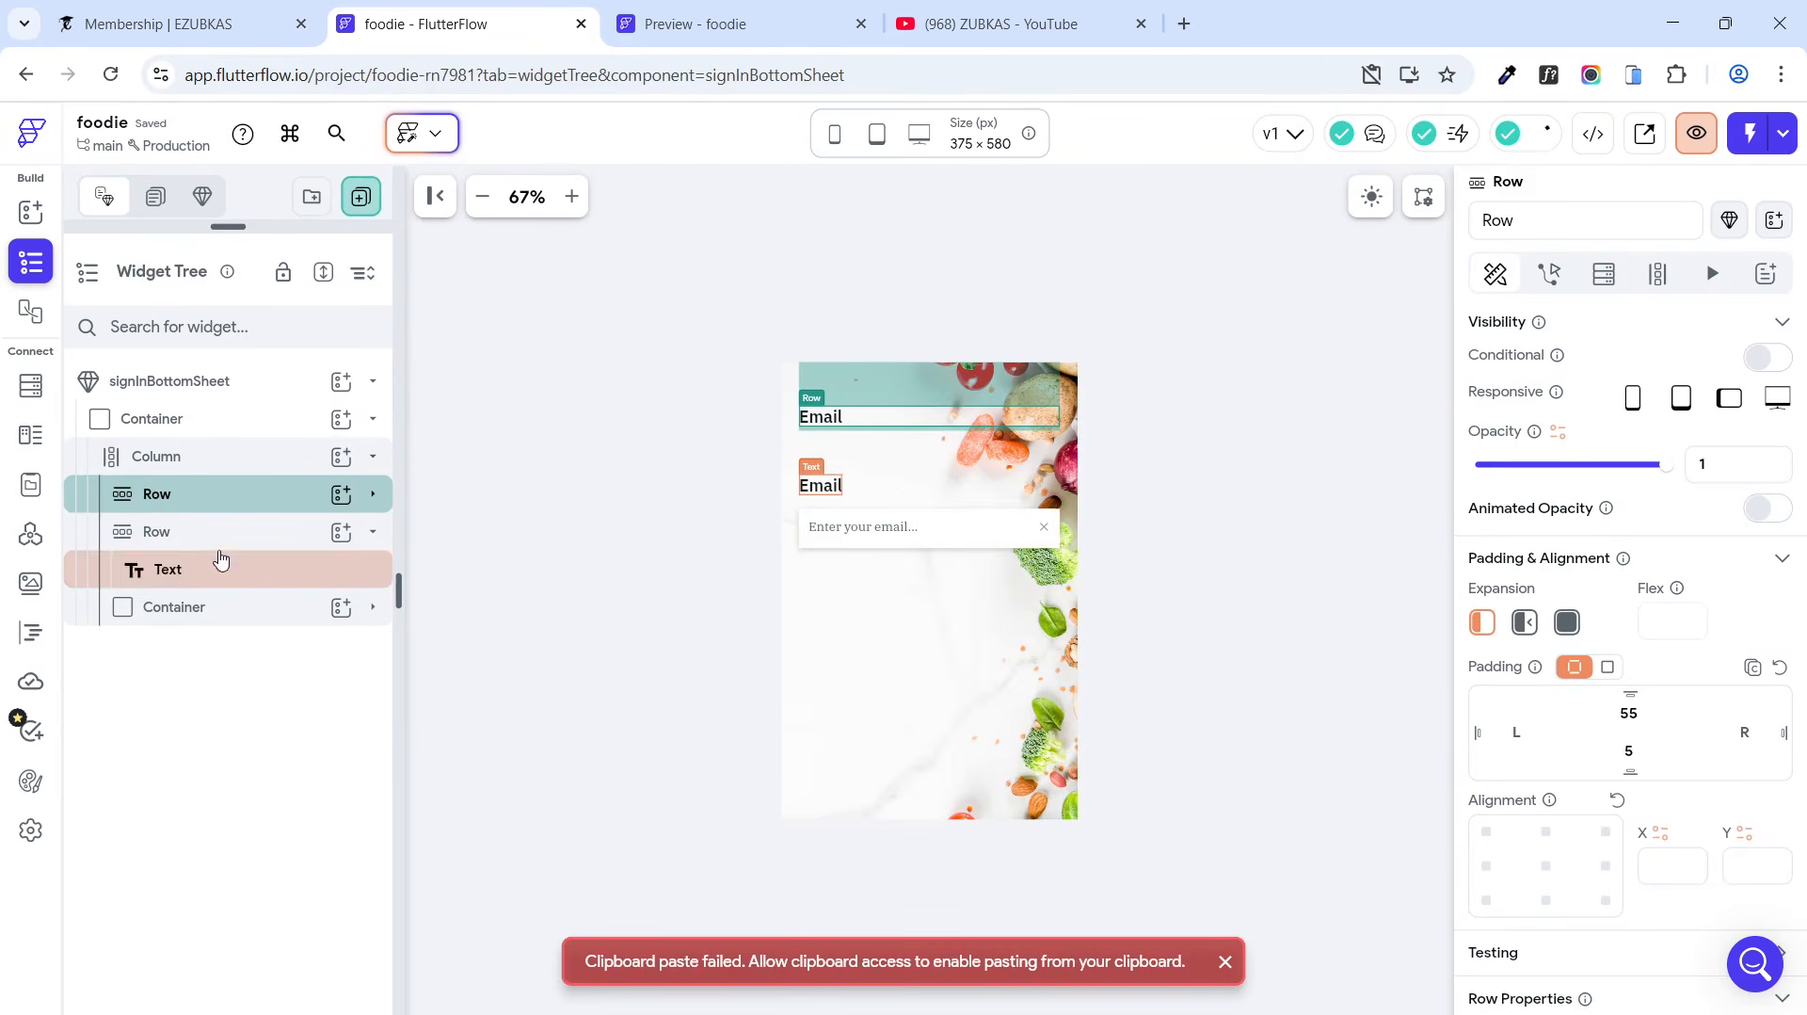
Step: Move the copied Email Row below the TextField's Container in the Column and set its top padding to 12
click(373, 531)
click(252, 538)
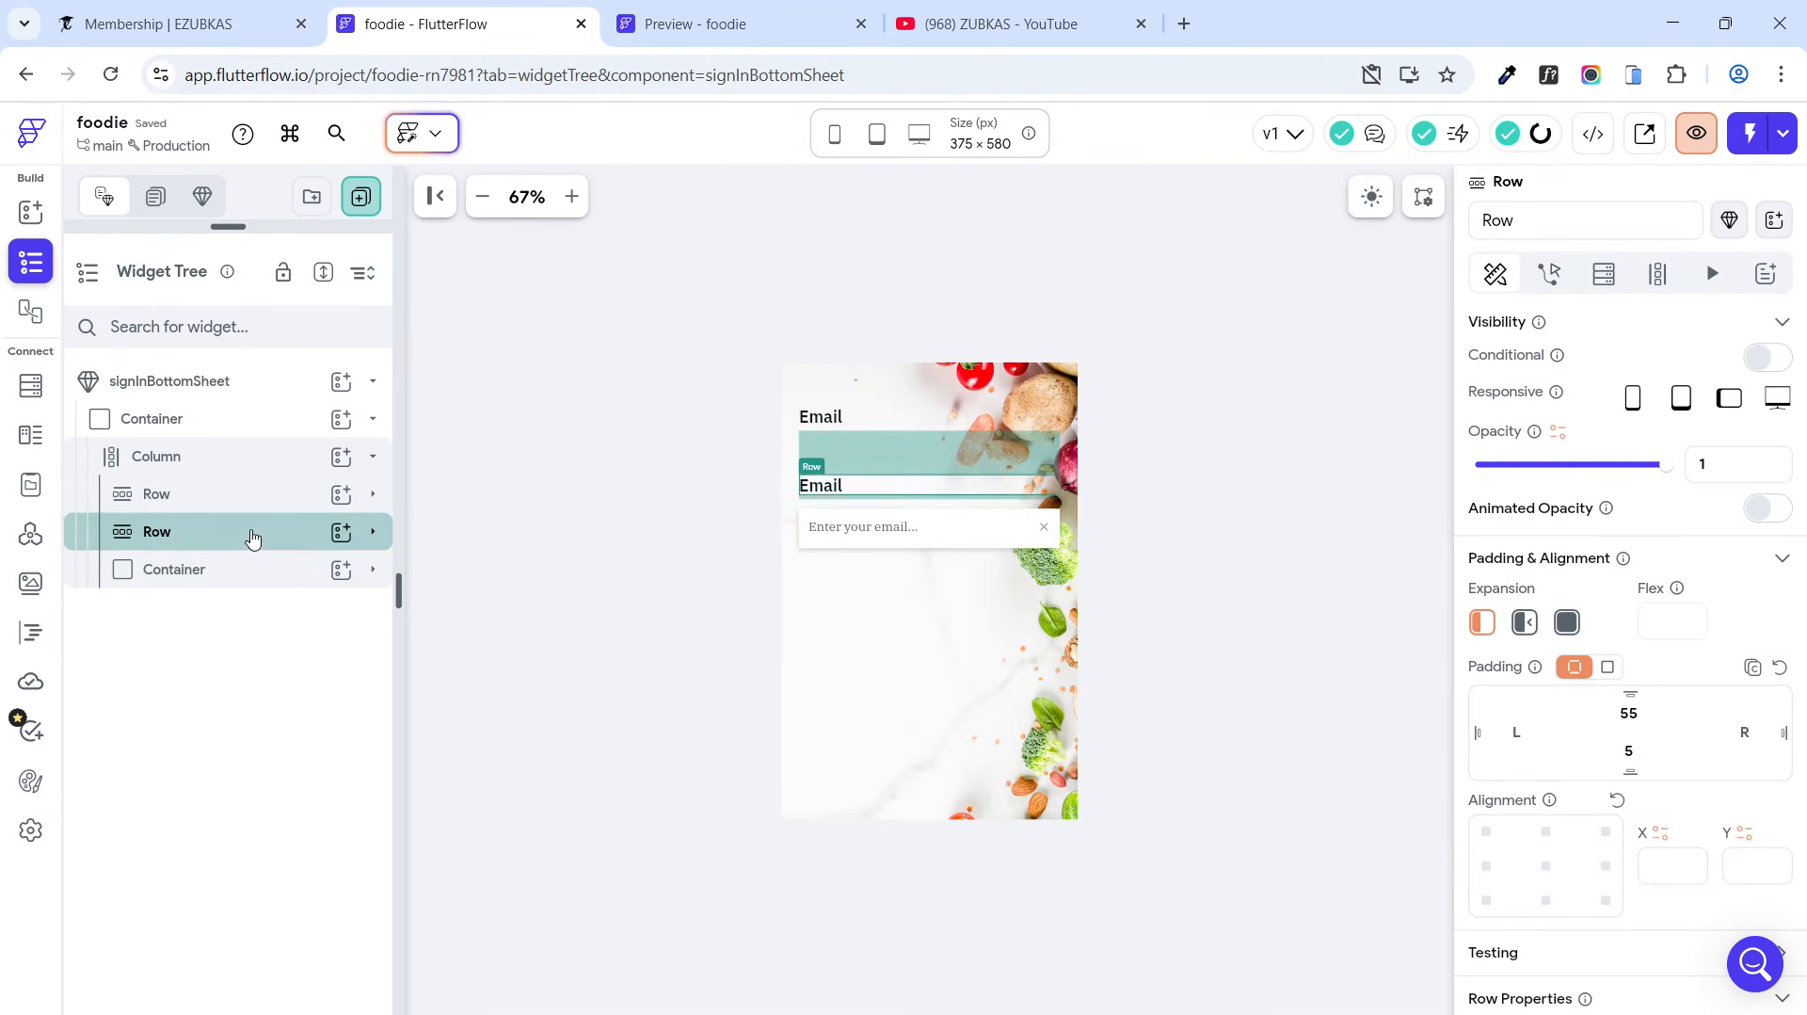
mouse_move(242, 537)
mouse_down()
mouse_move(252, 610)
mouse_move(254, 569)
mouse_up()
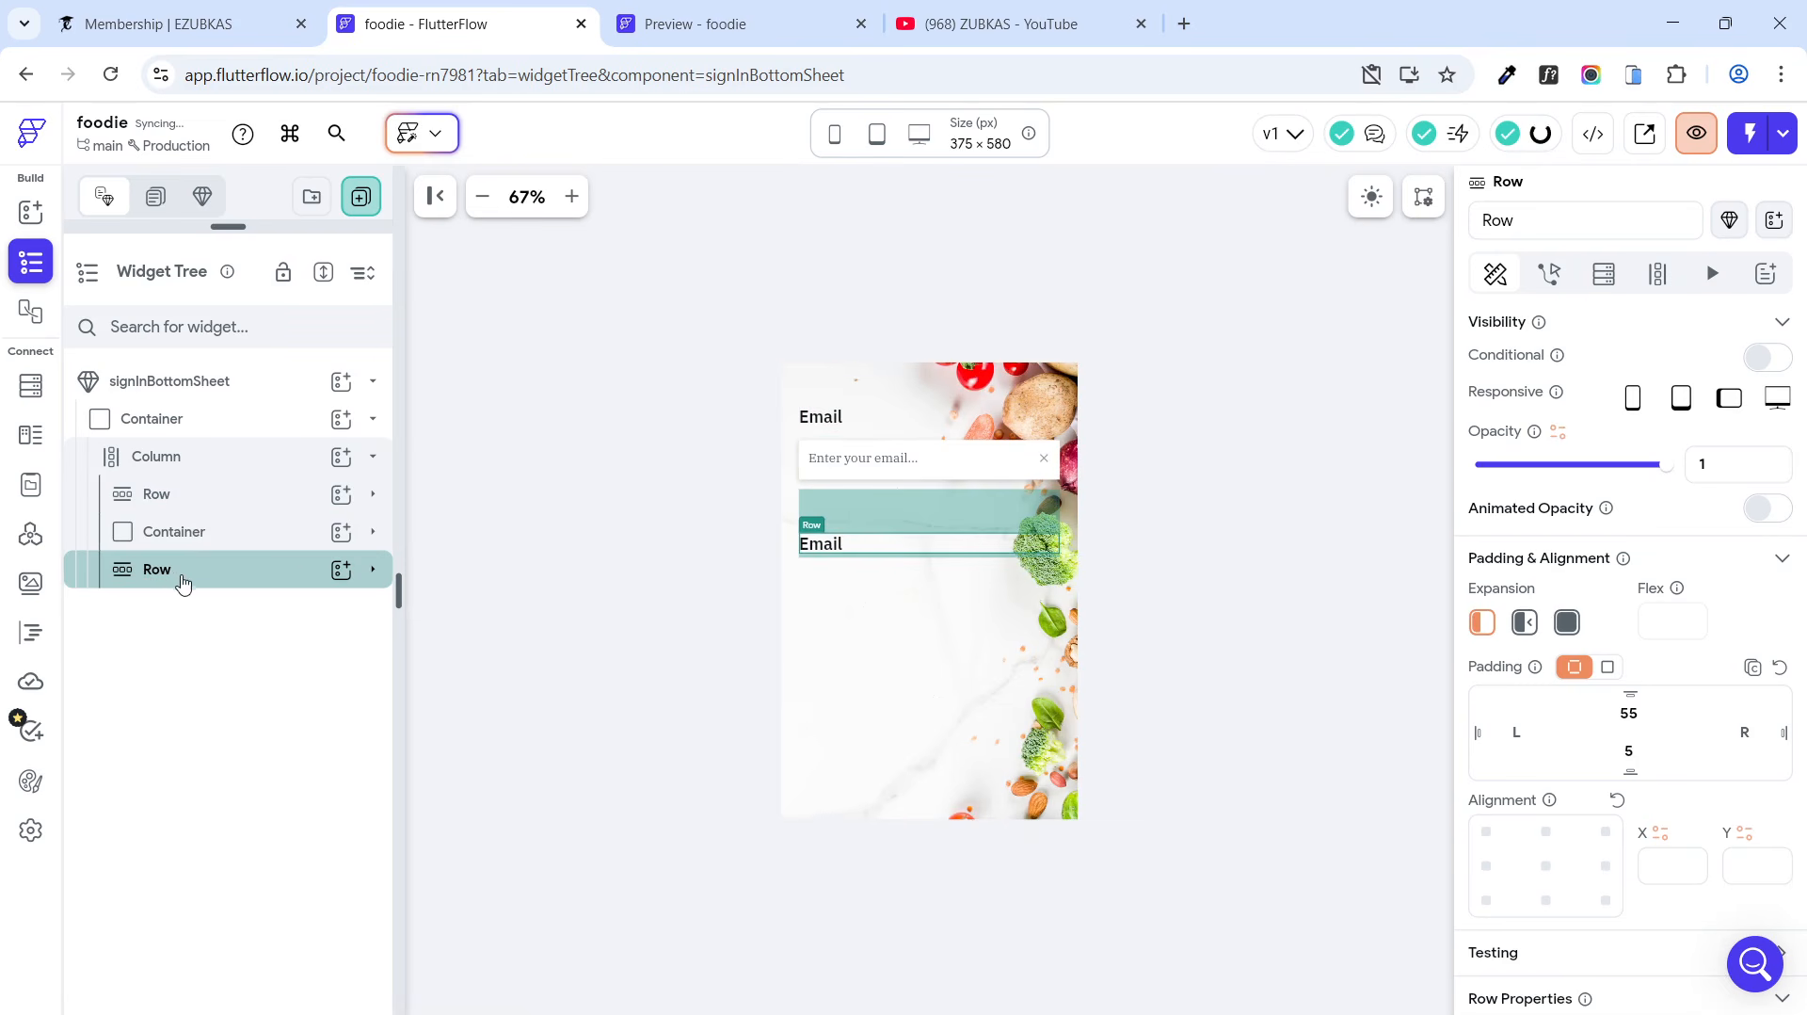
double_click(1631, 715)
text(12)
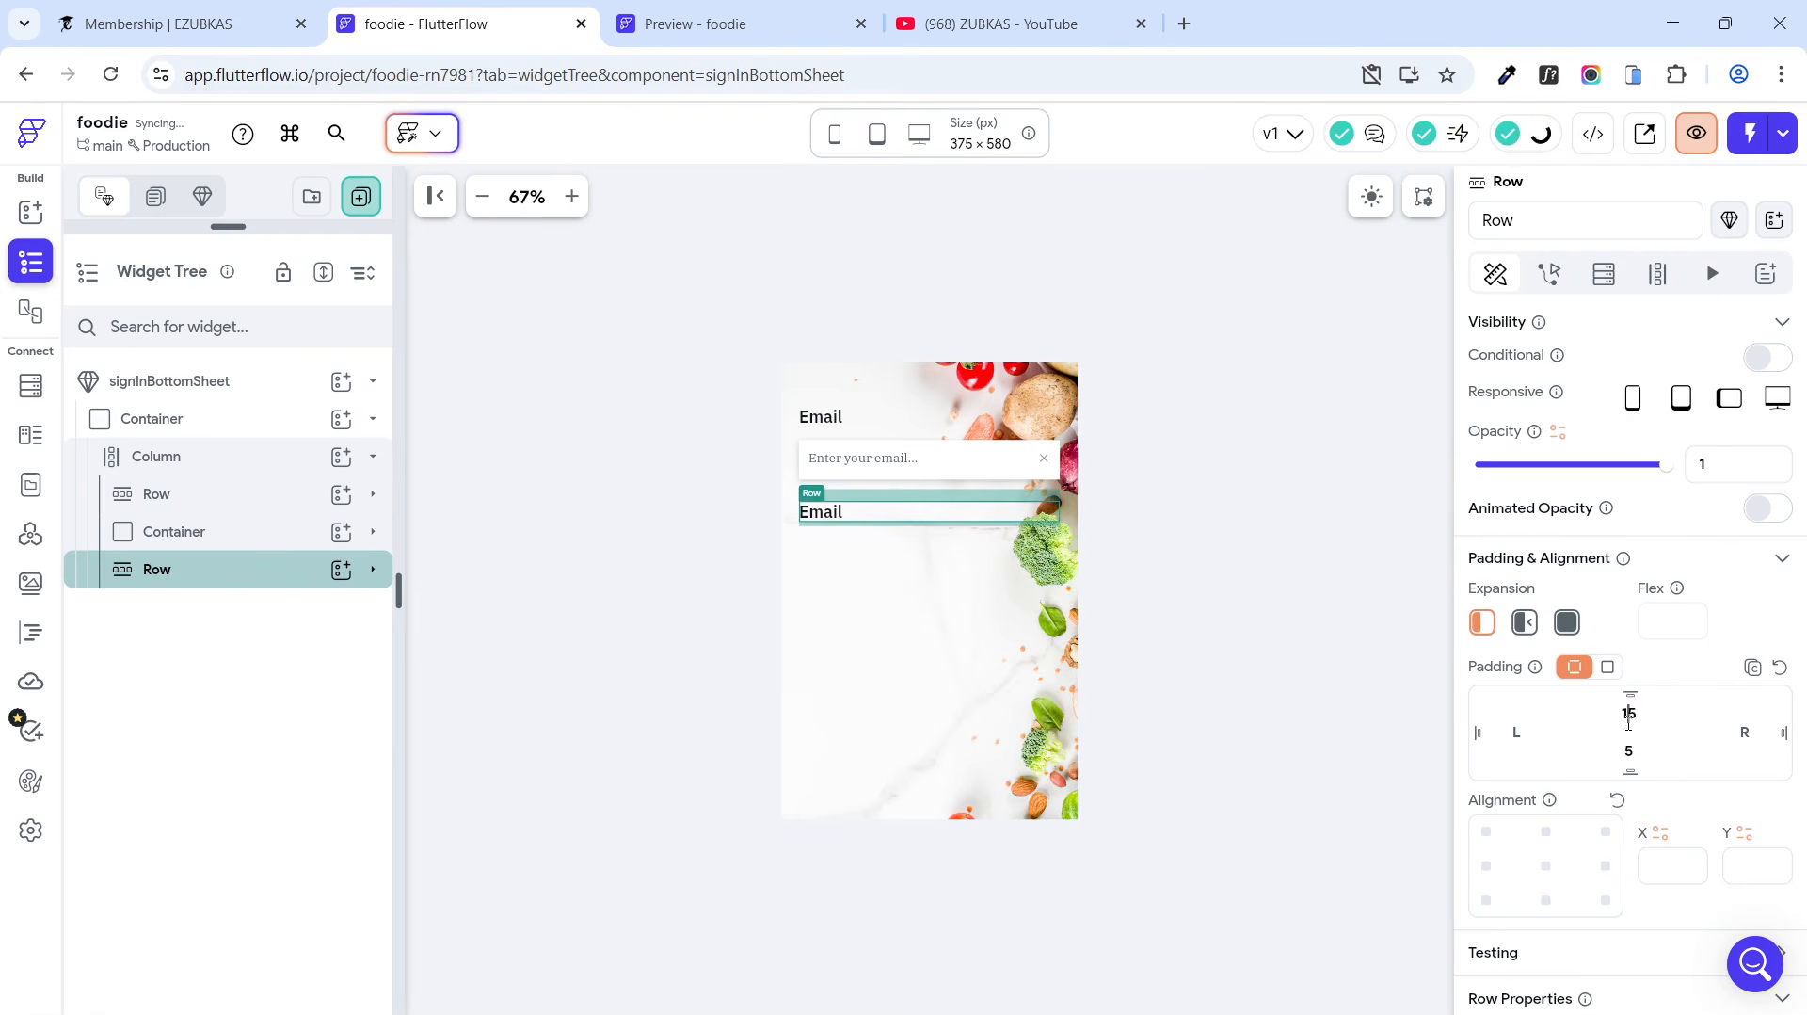
click(947, 688)
Step: Change the text of the label in the second Row to "Password"
click(821, 510)
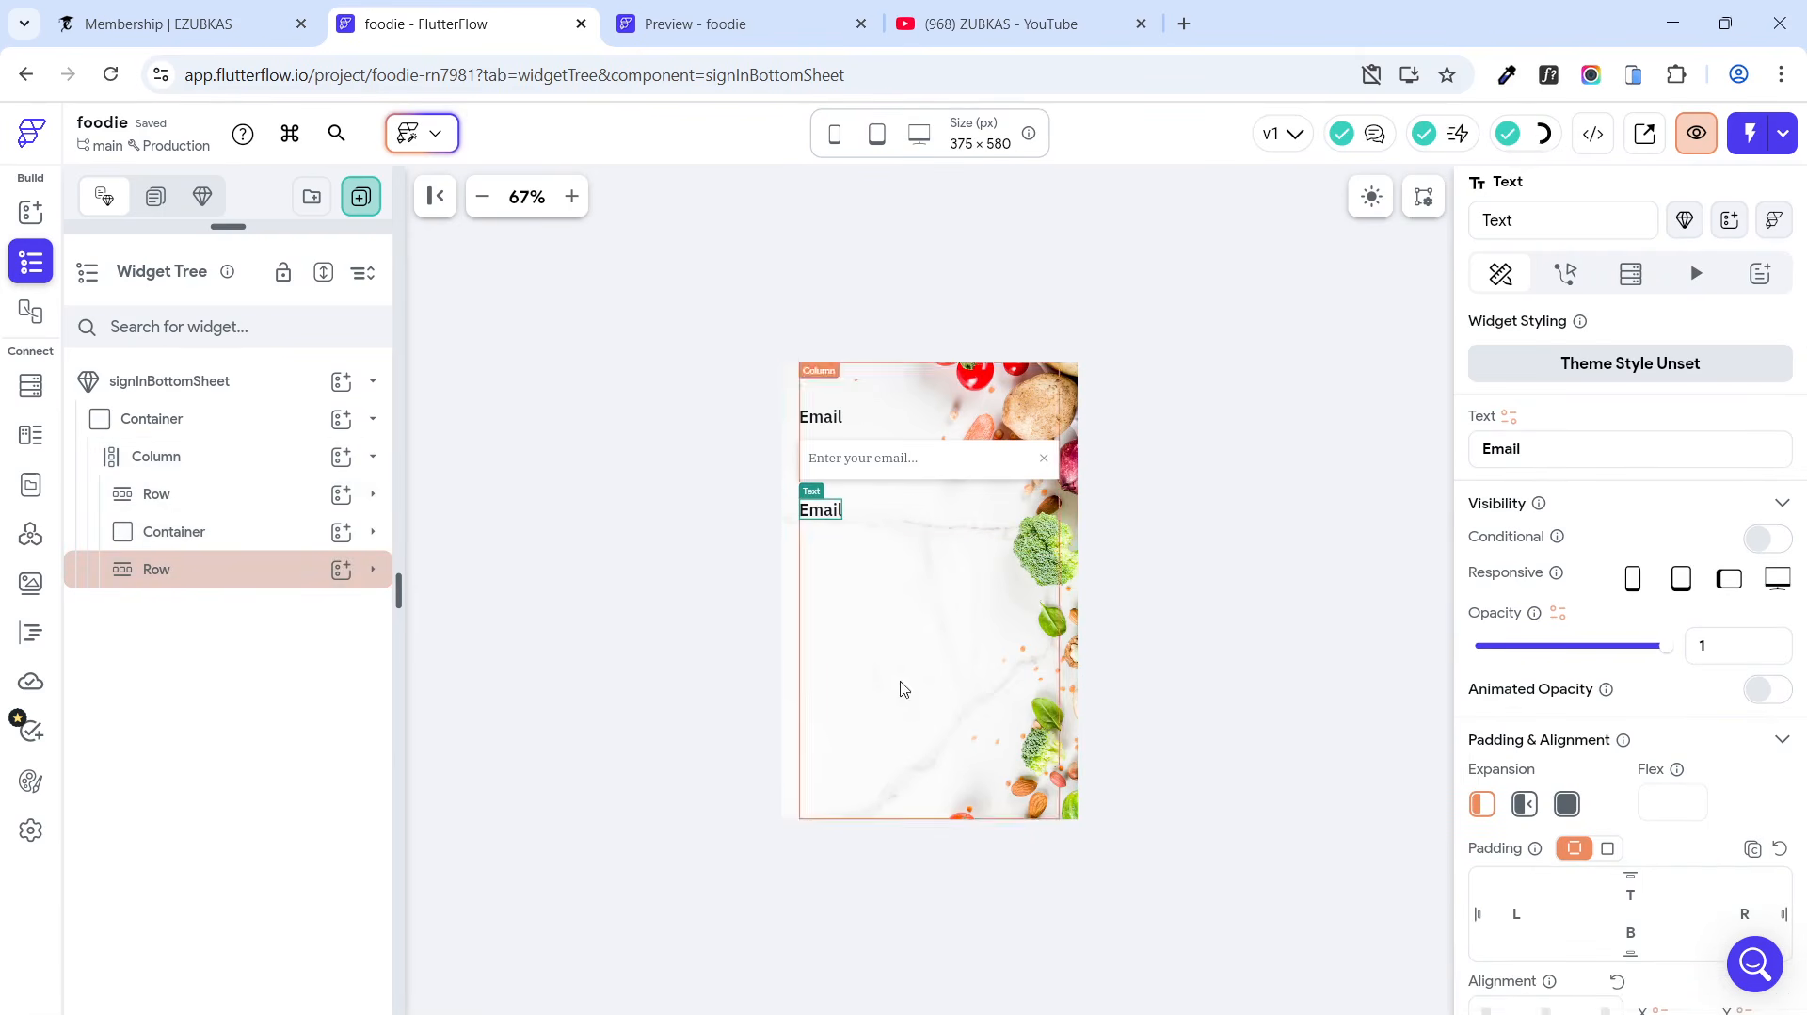
drag(1553, 455, 1427, 480)
text(Password)
click(259, 574)
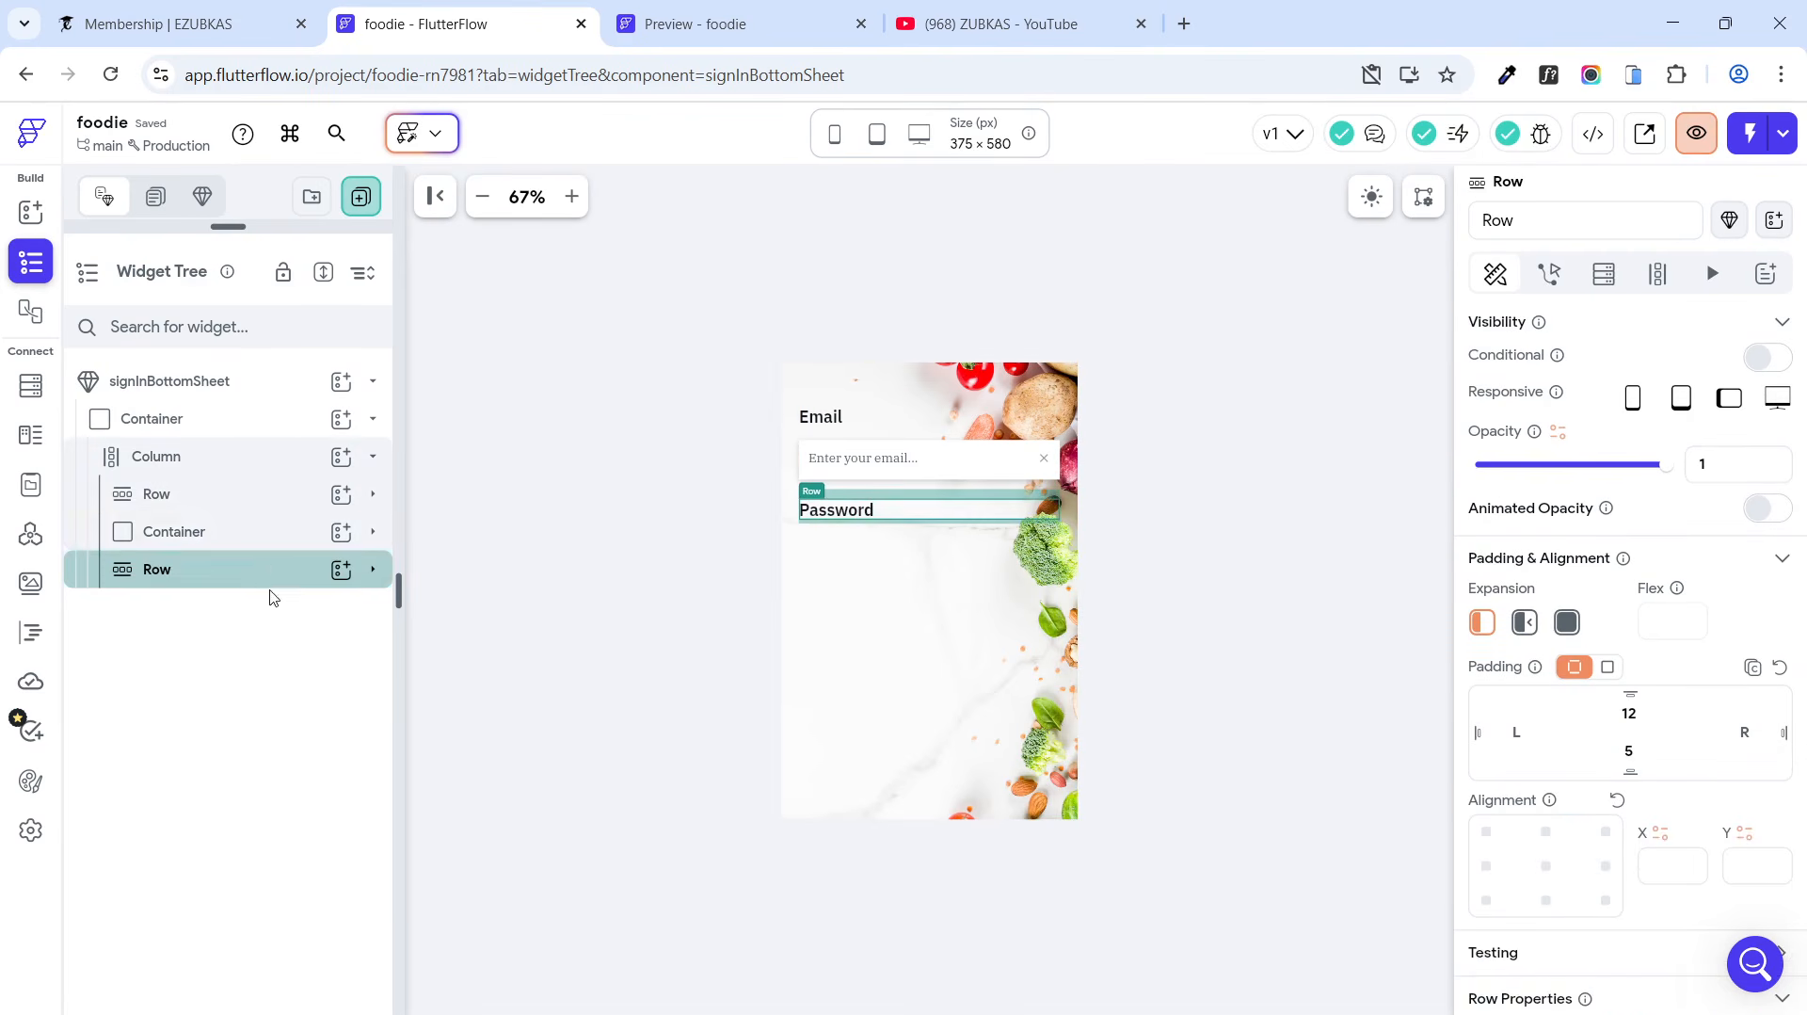
Step: Copy the email TextField's Container and paste it into the Column, allowing clipboard access for the site
click(231, 534)
right_click(232, 535)
key(Escape)
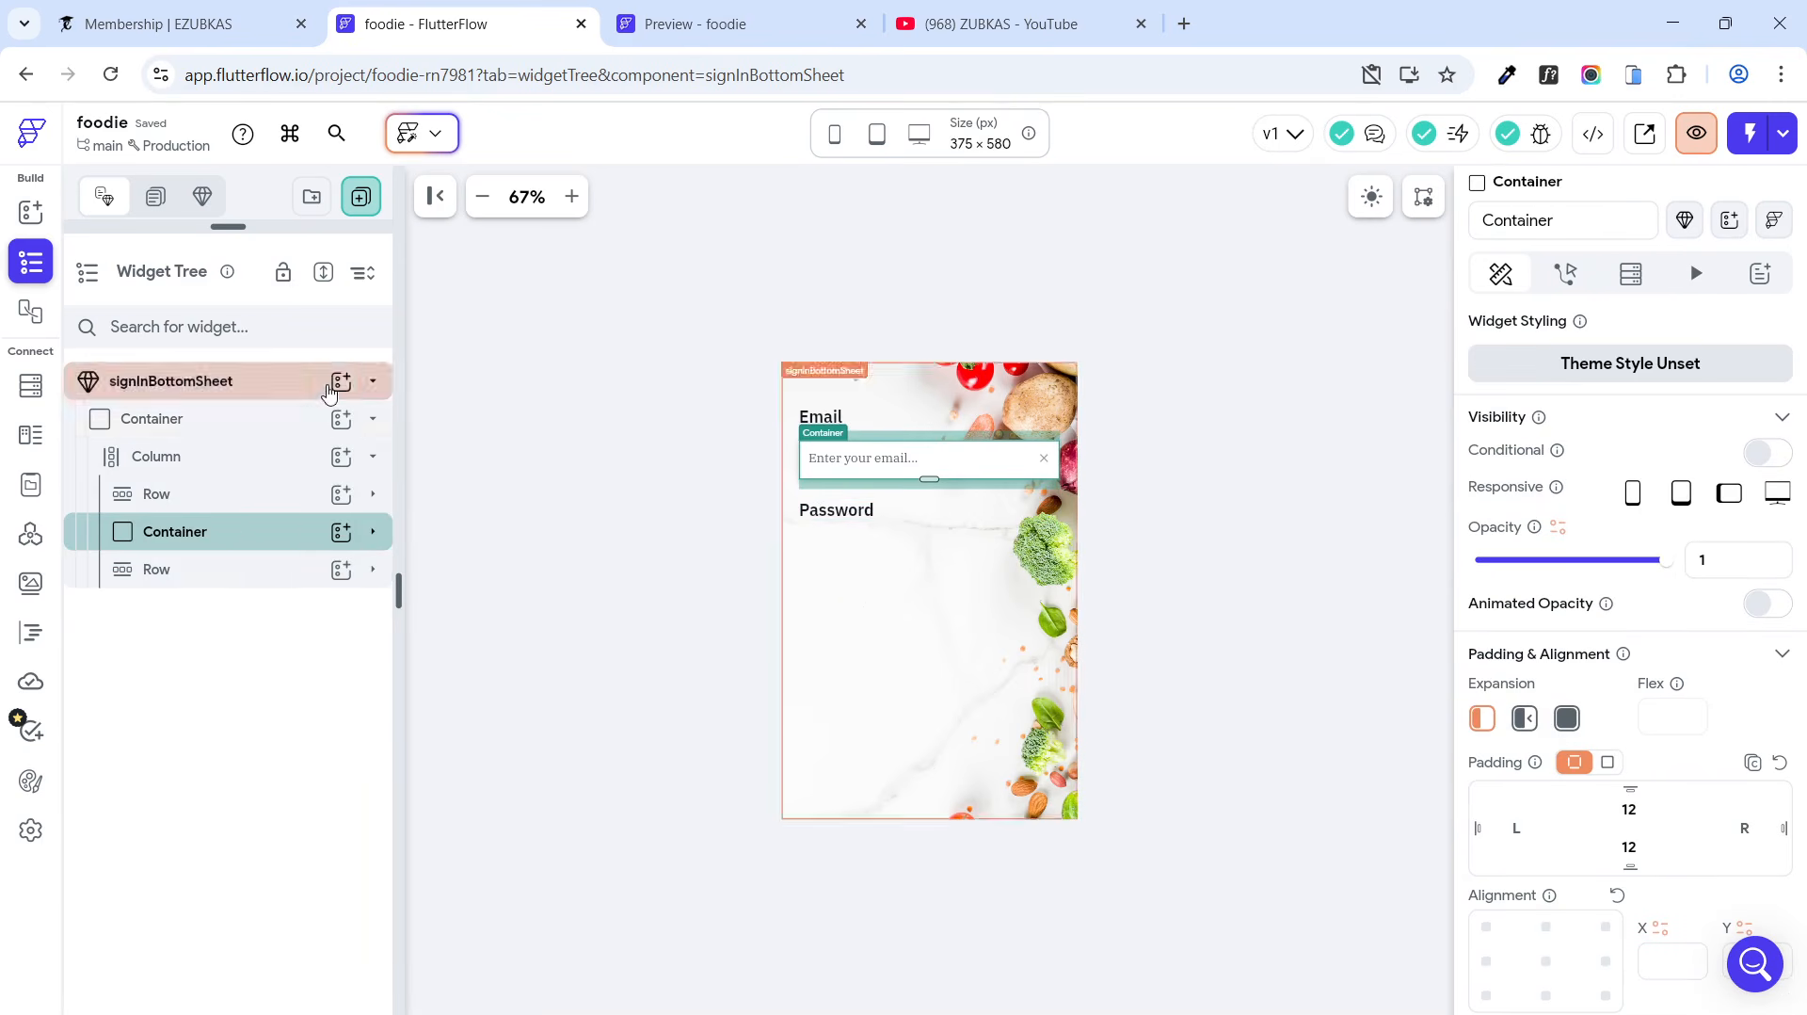
right_click(229, 466)
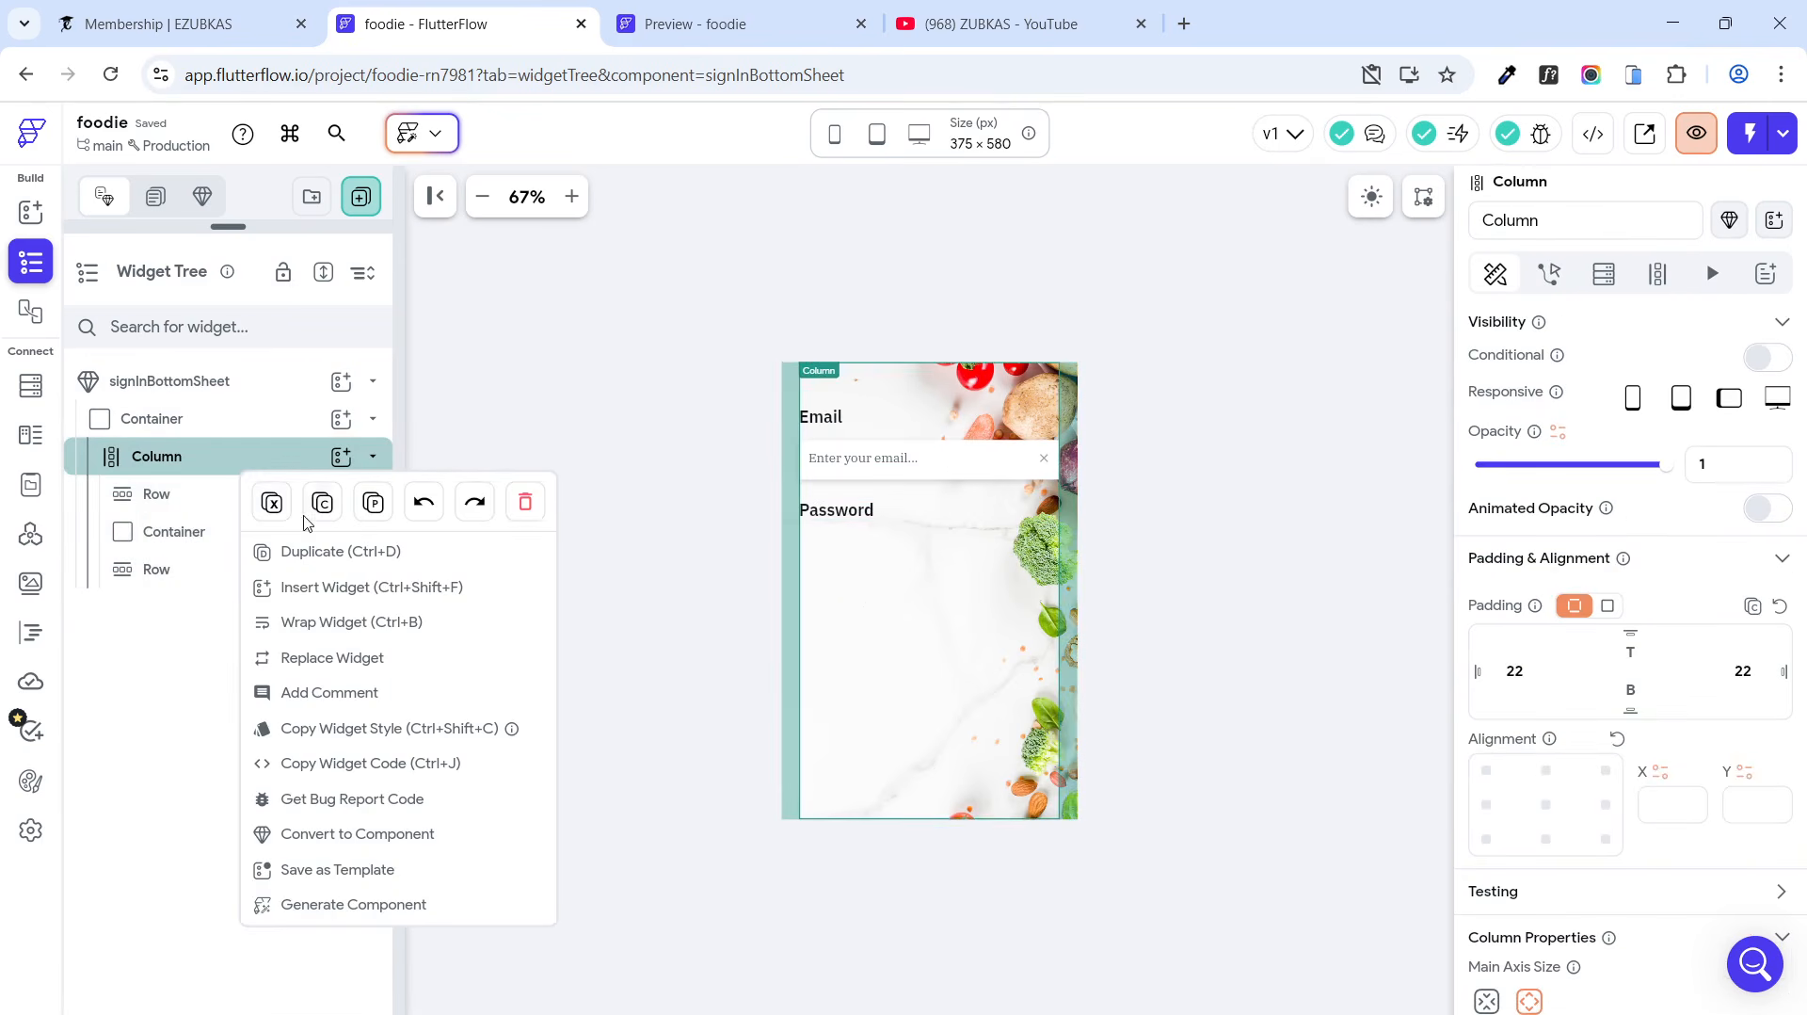
click(369, 499)
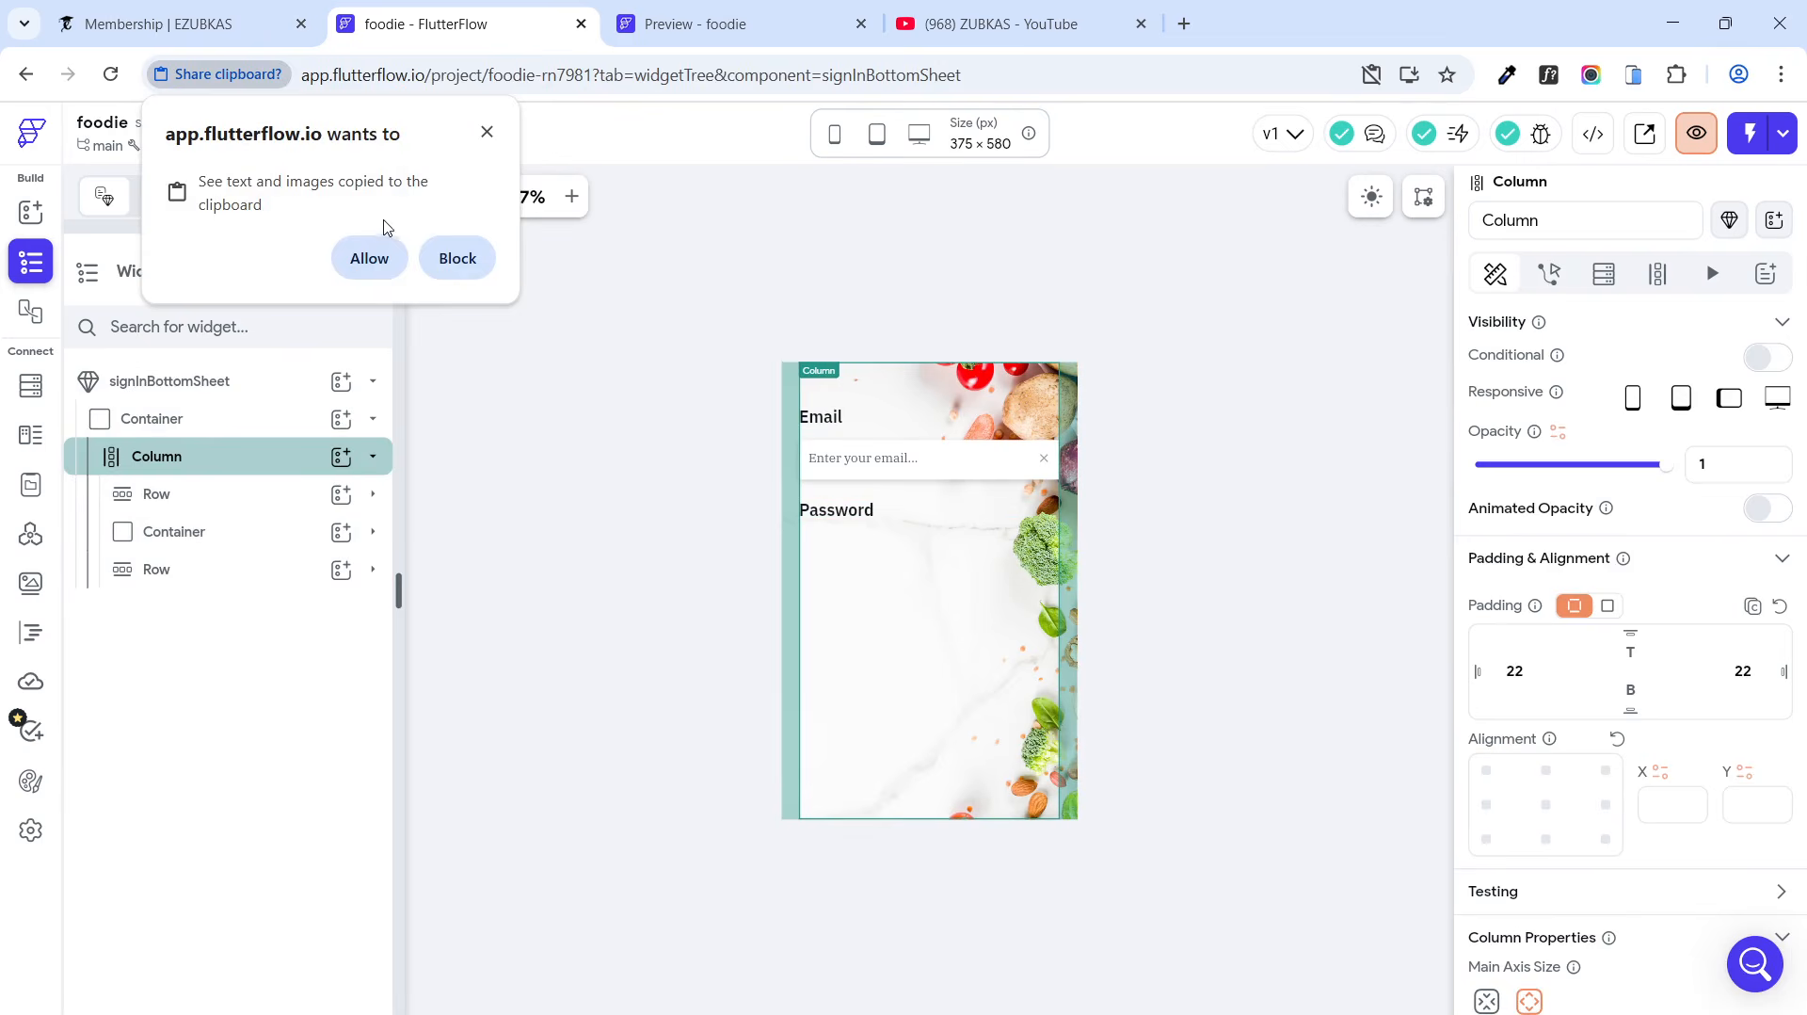
click(364, 258)
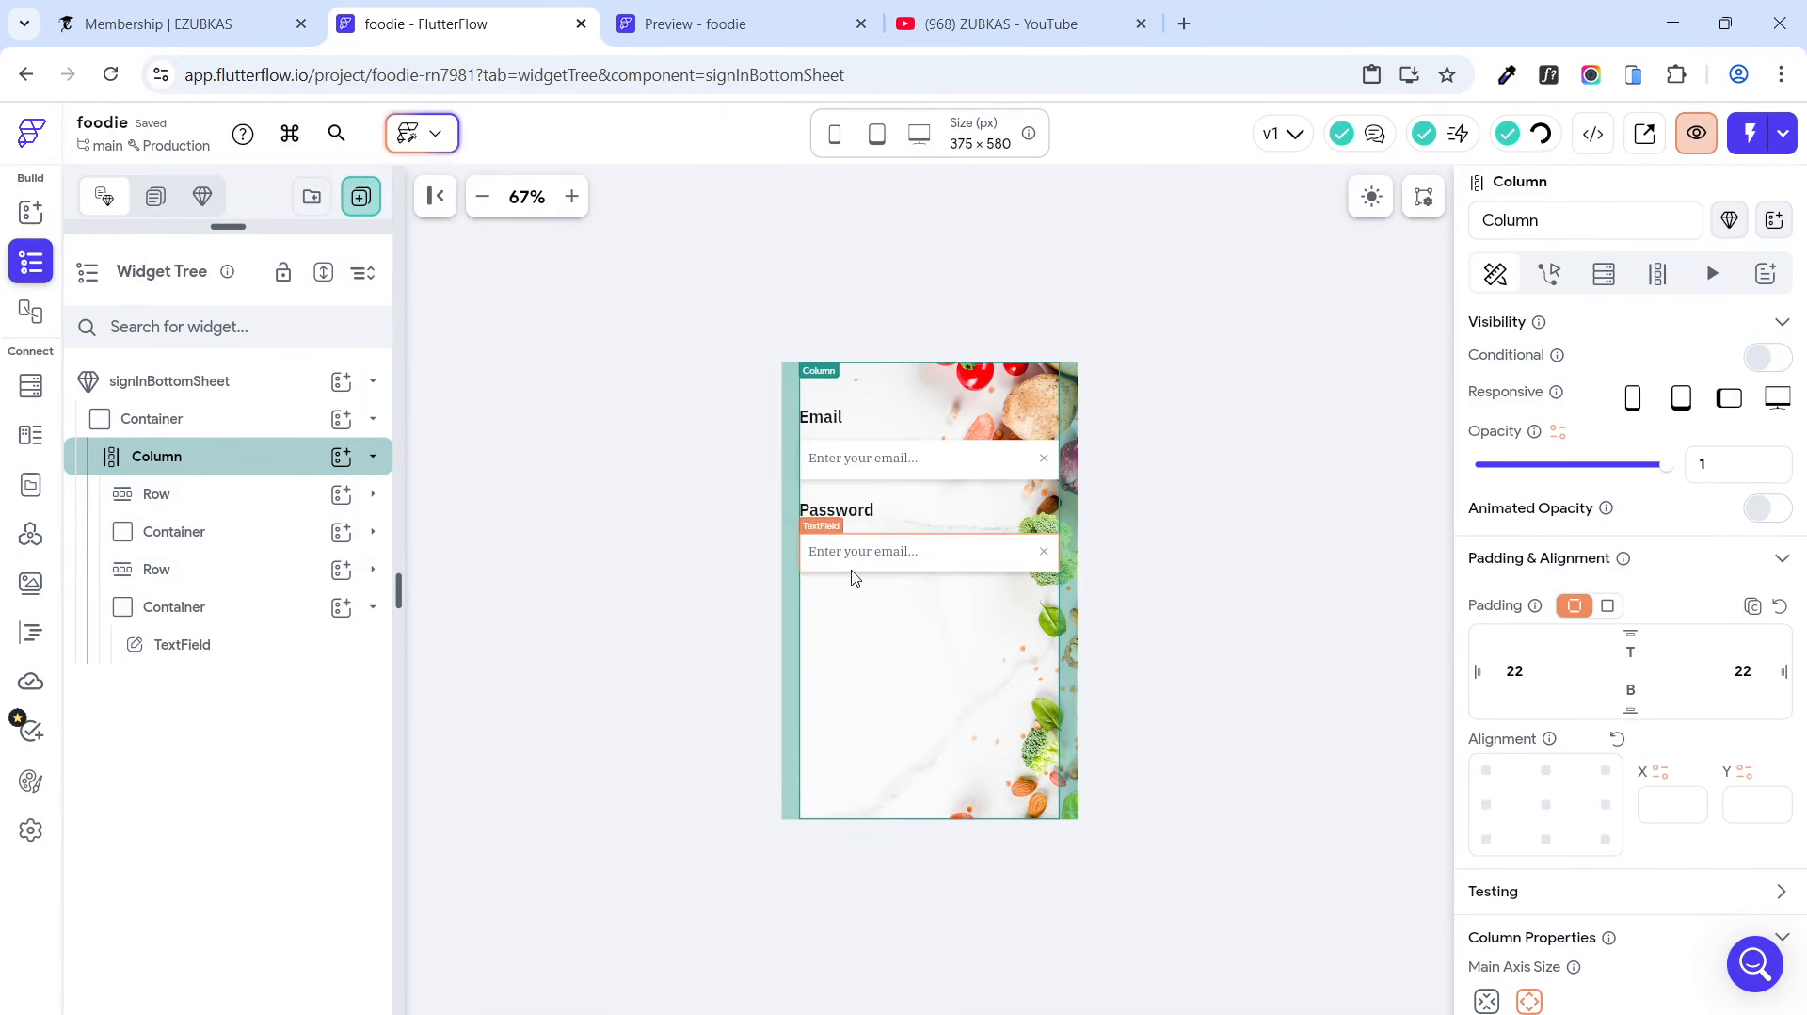
Step: Set the hint text of the TextField under the Password label to "Enter your password..."
click(255, 652)
scroll(1544, 565, down, 15)
scroll(1563, 644, down, 9)
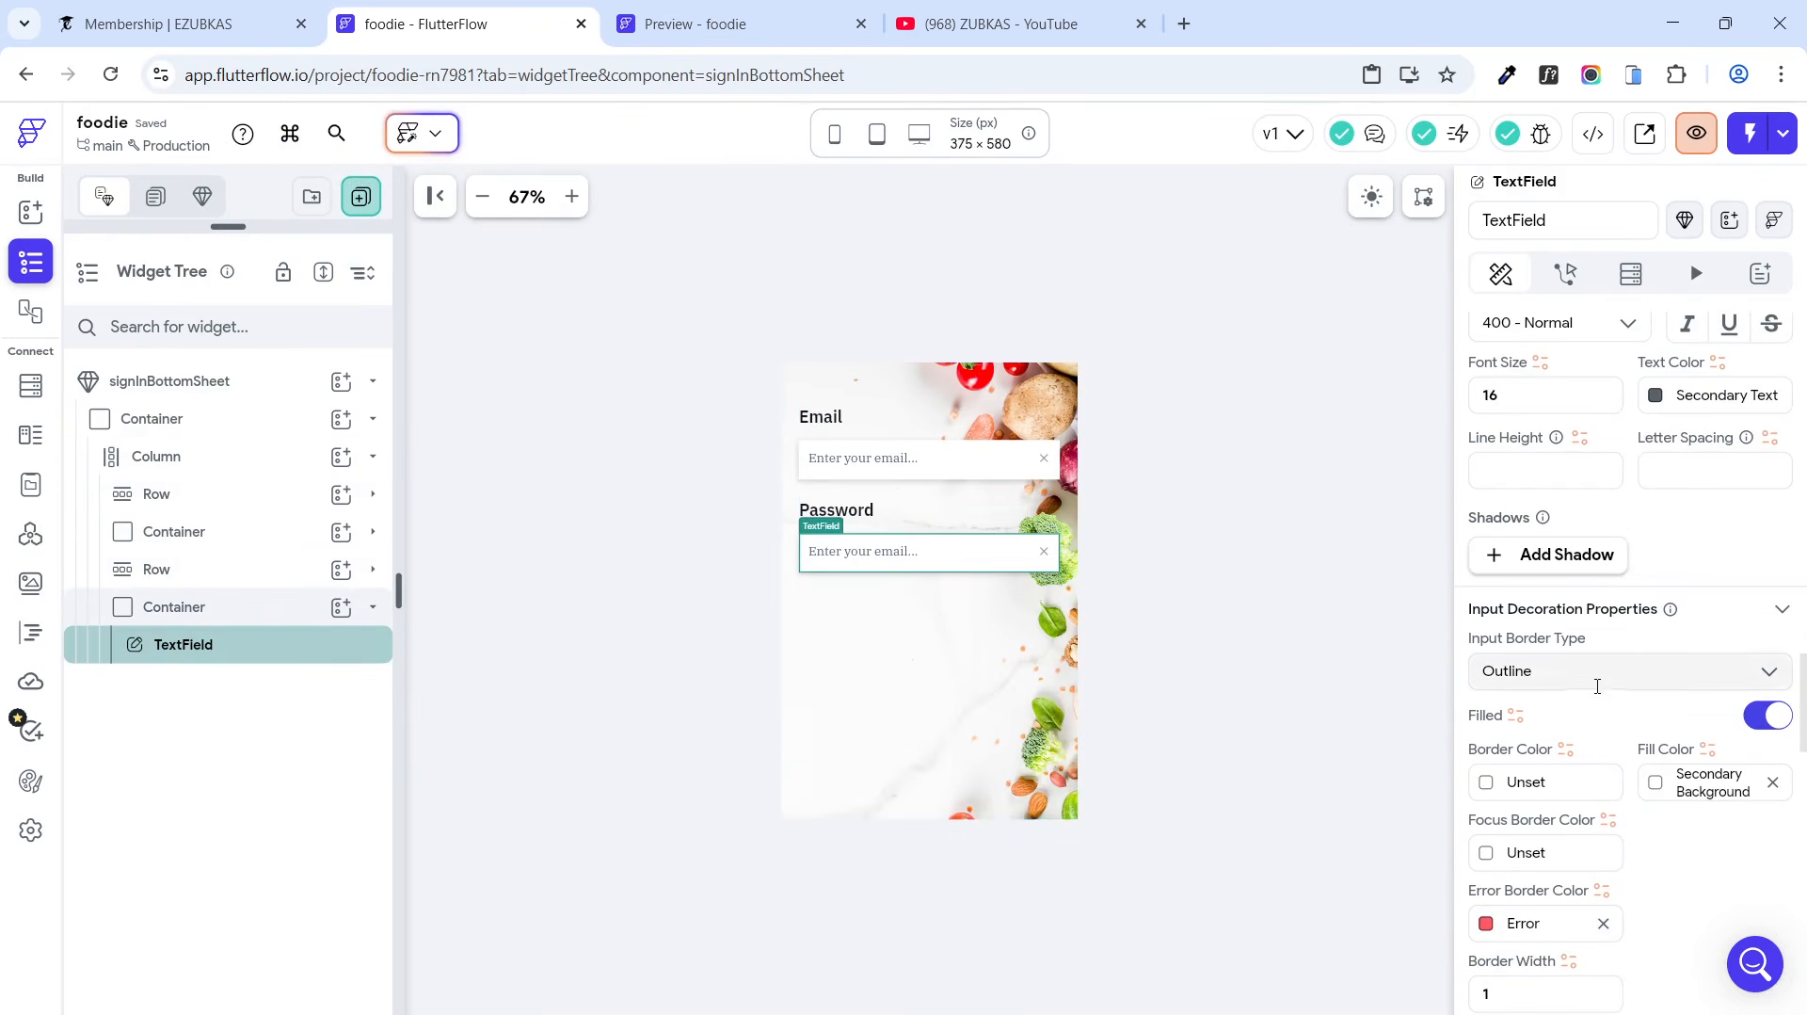
scroll(1597, 686, down, 2)
scroll(1597, 686, up, 6)
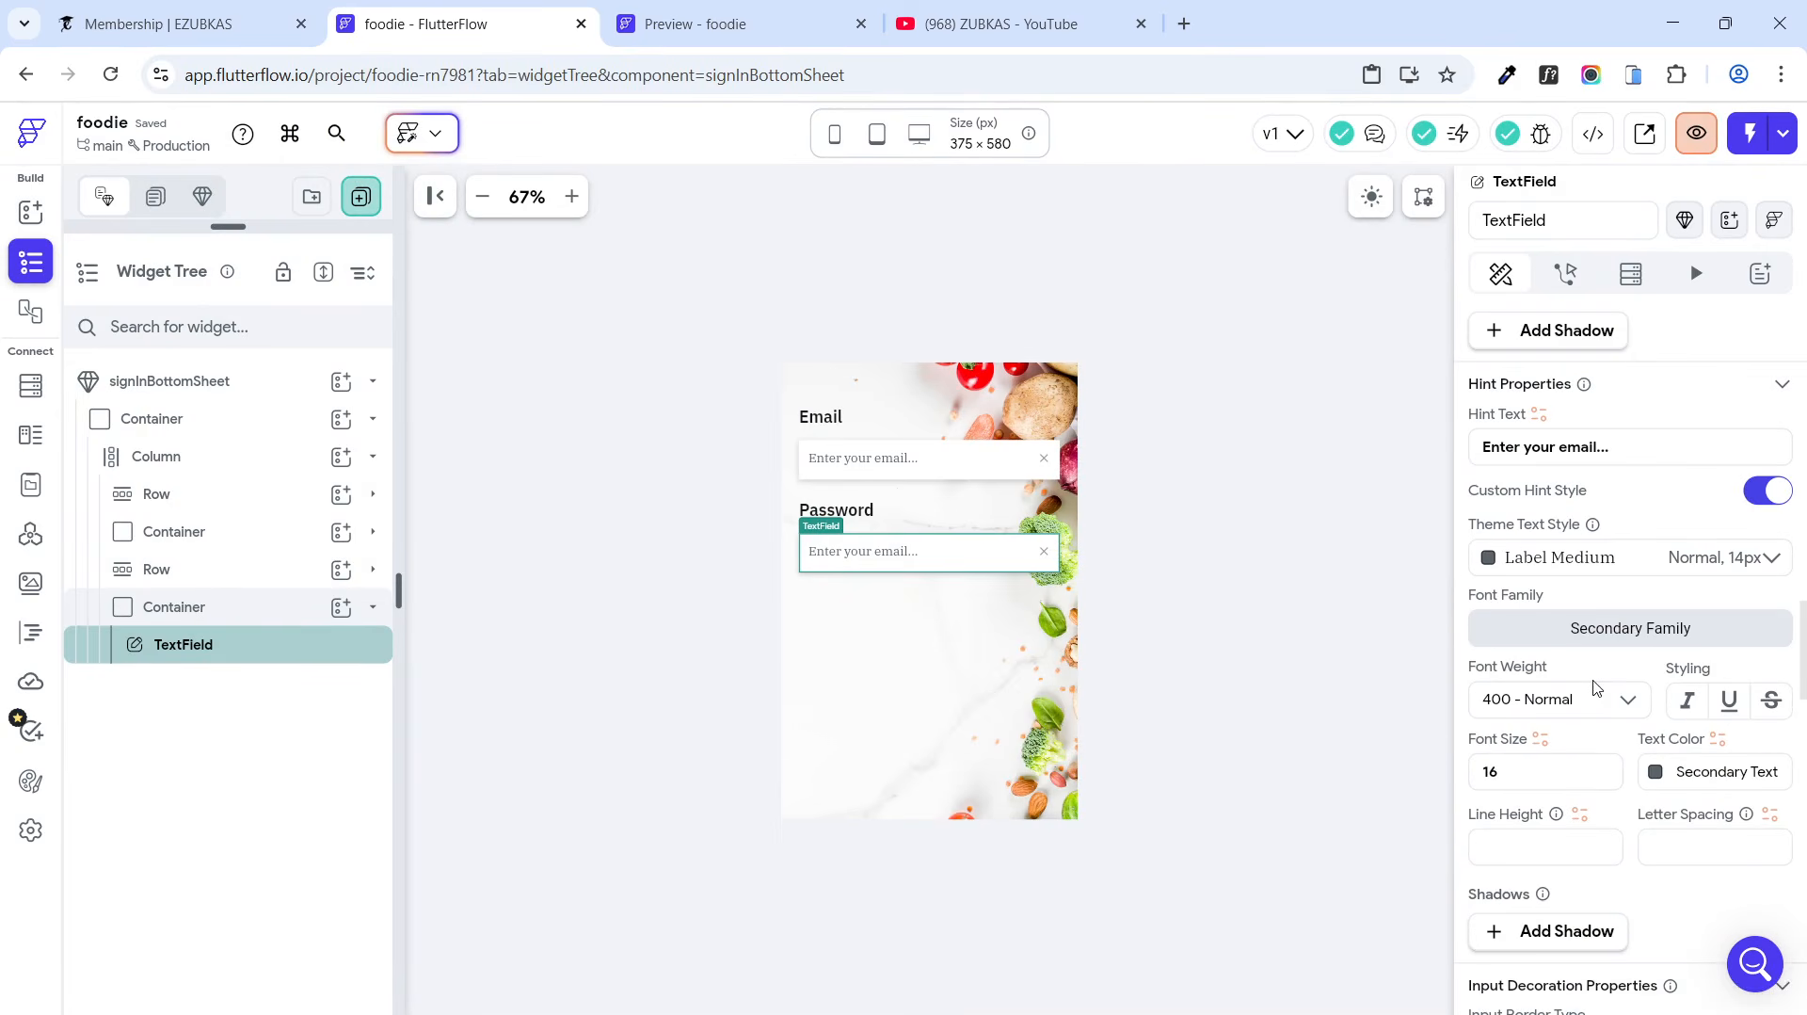
drag(1597, 448, 1559, 451)
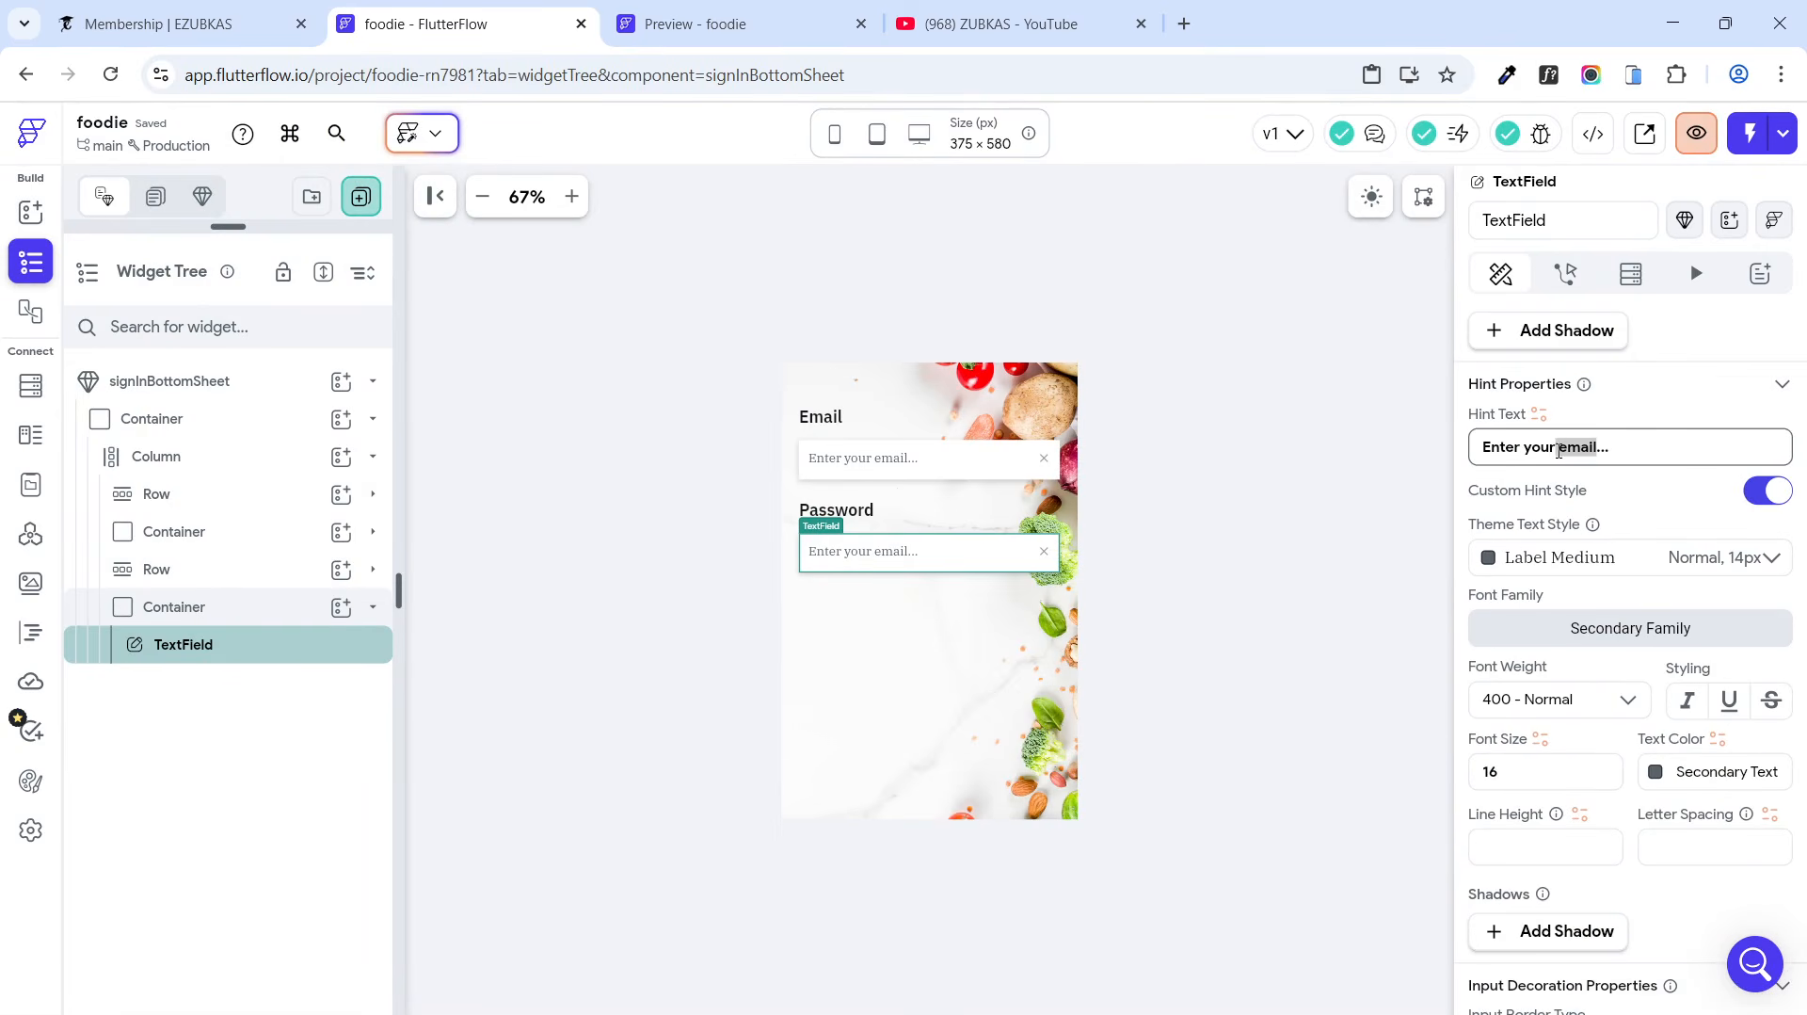
text(password)
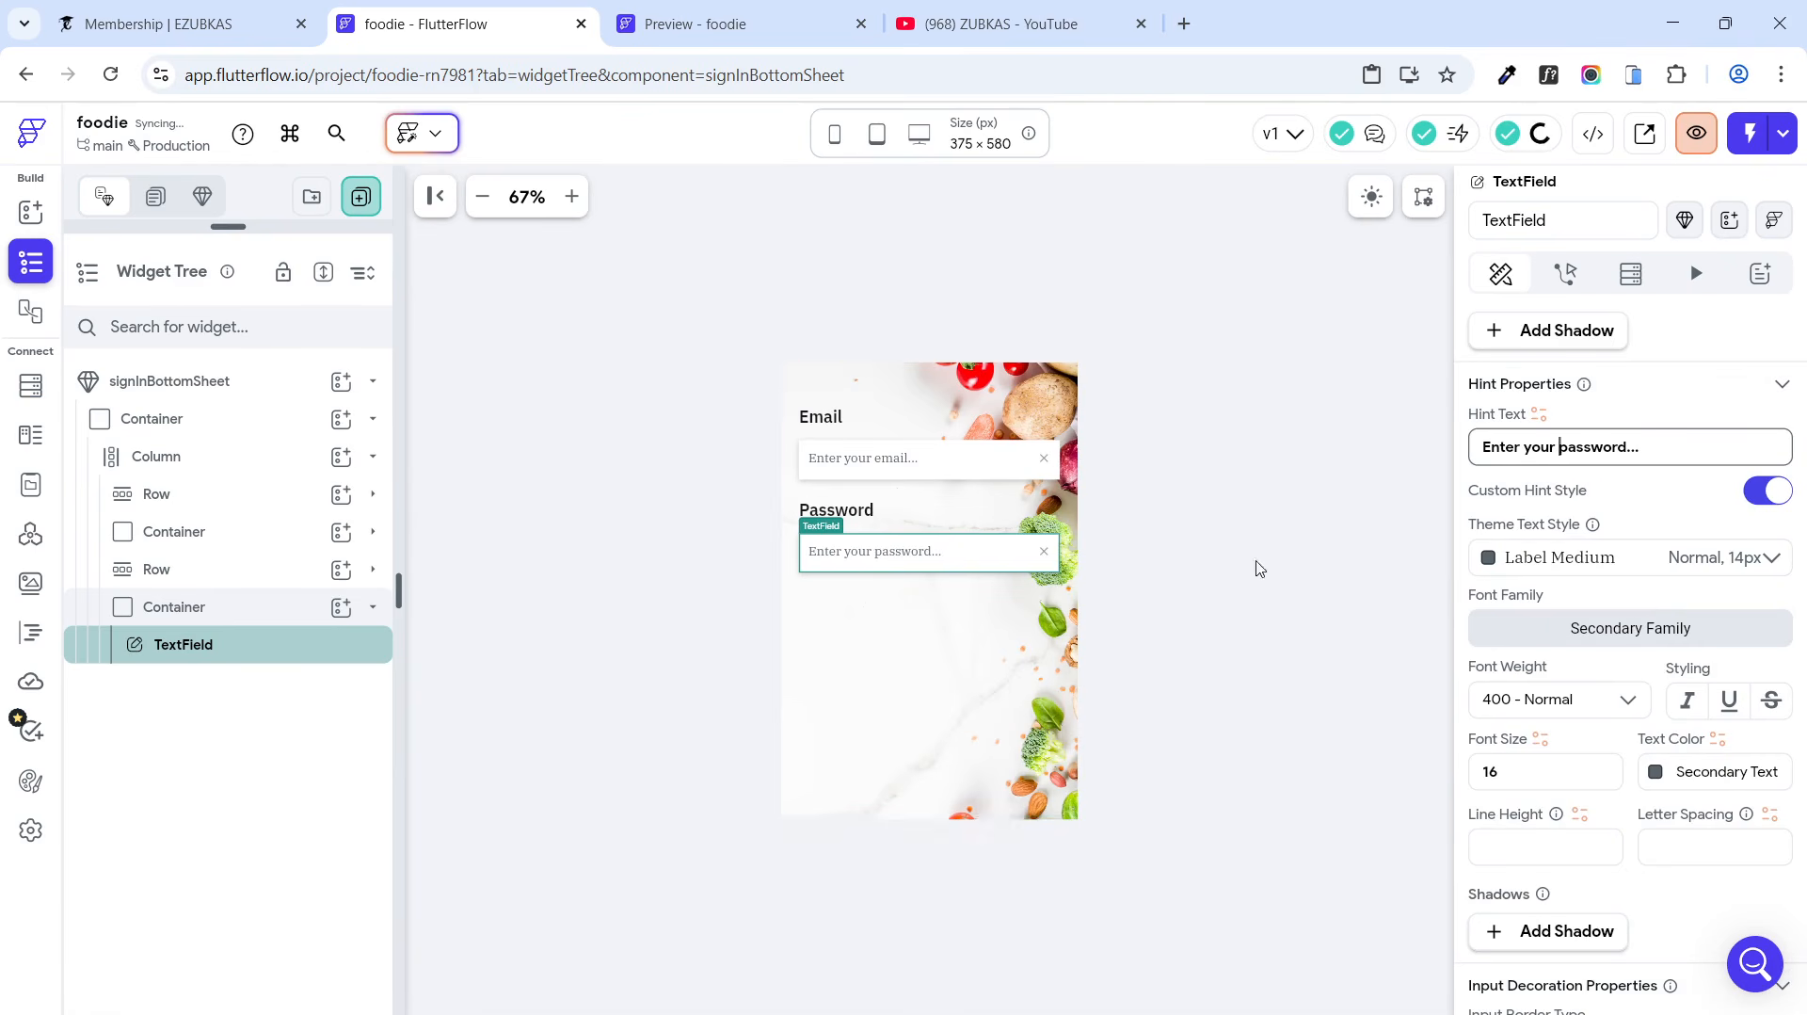
Step: Disable the clear field icon on the password TextField and enable its Password Field option
scroll(1638, 482, down, 5)
scroll(1639, 482, down, 15)
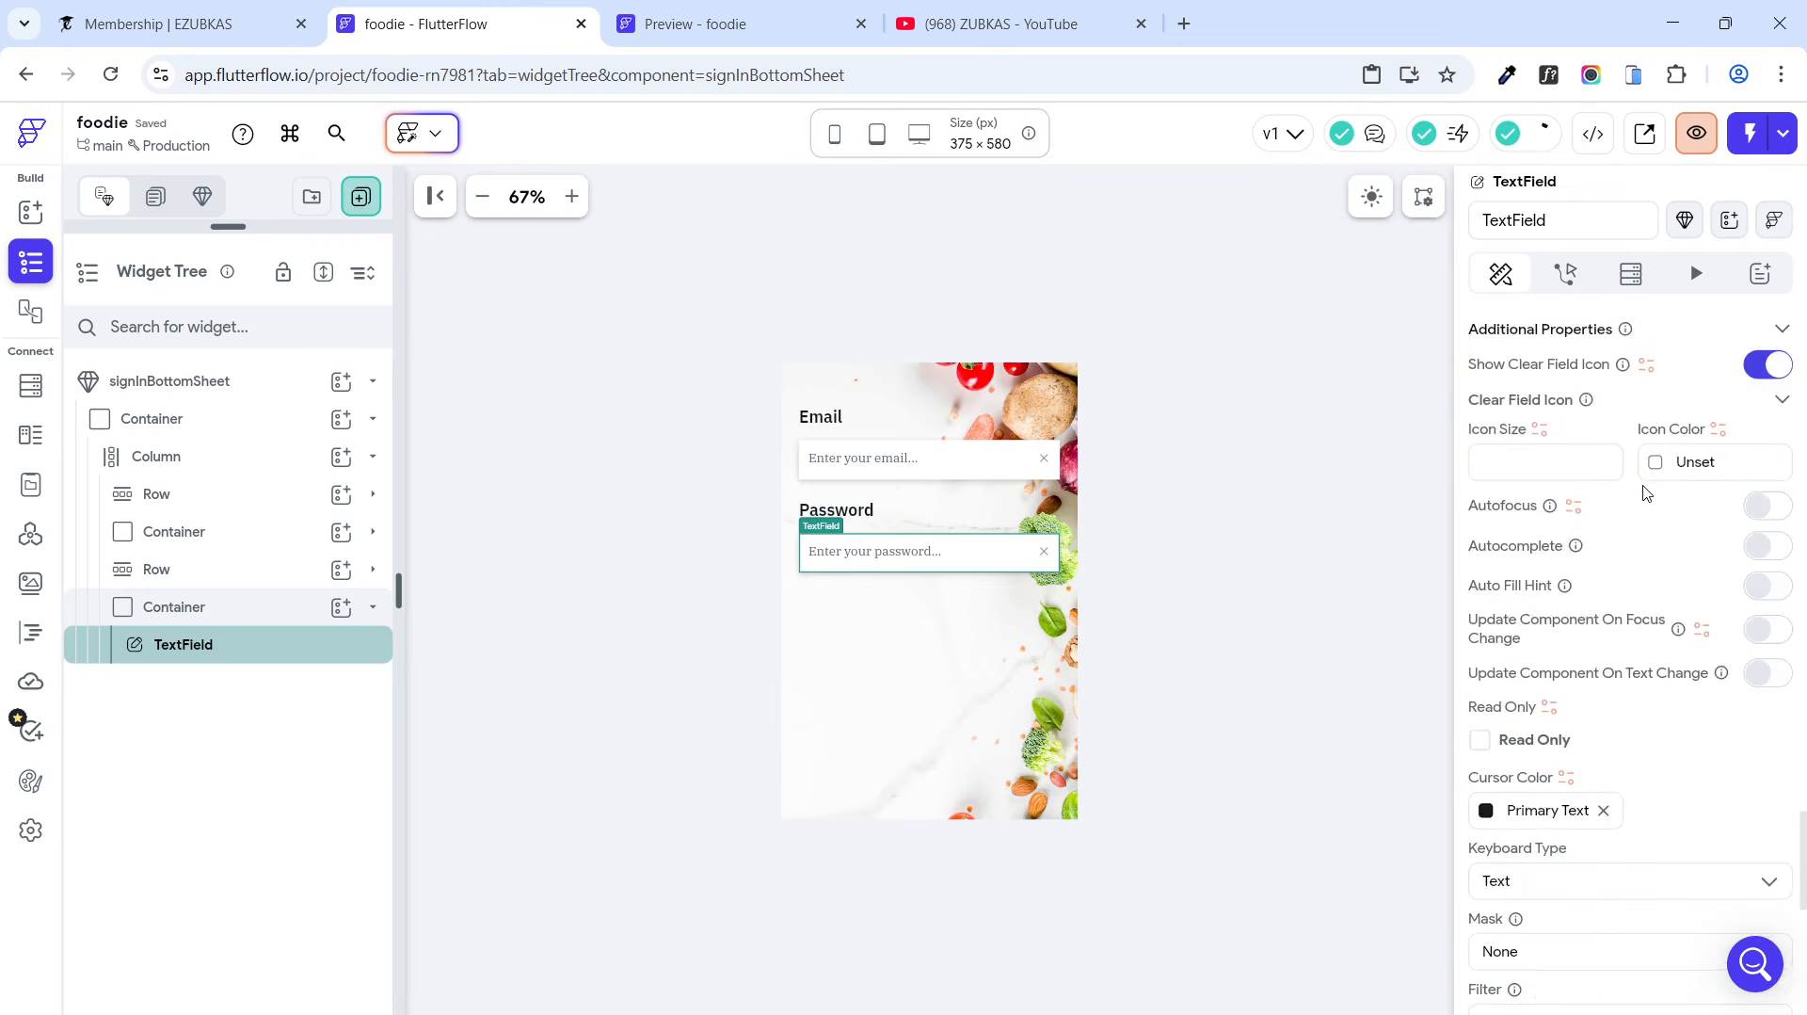
scroll(1647, 500, up, 6)
scroll(1647, 500, up, 1)
click(1765, 499)
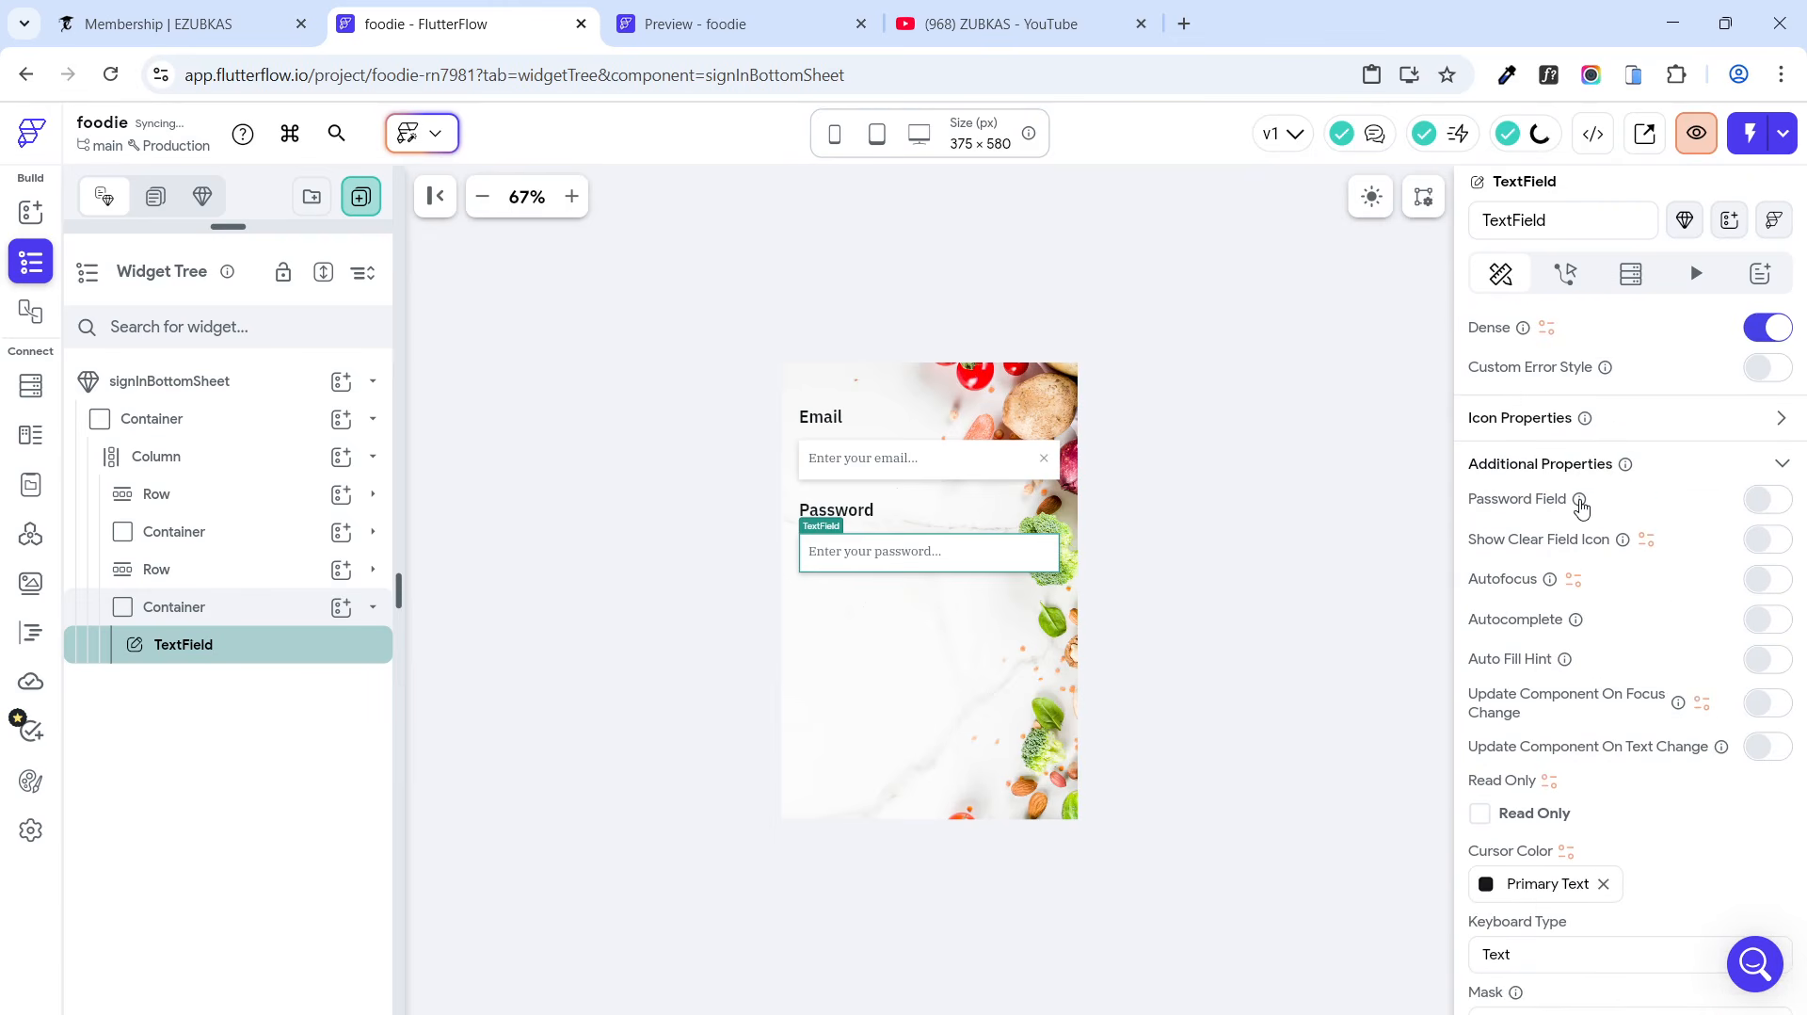
click(1780, 506)
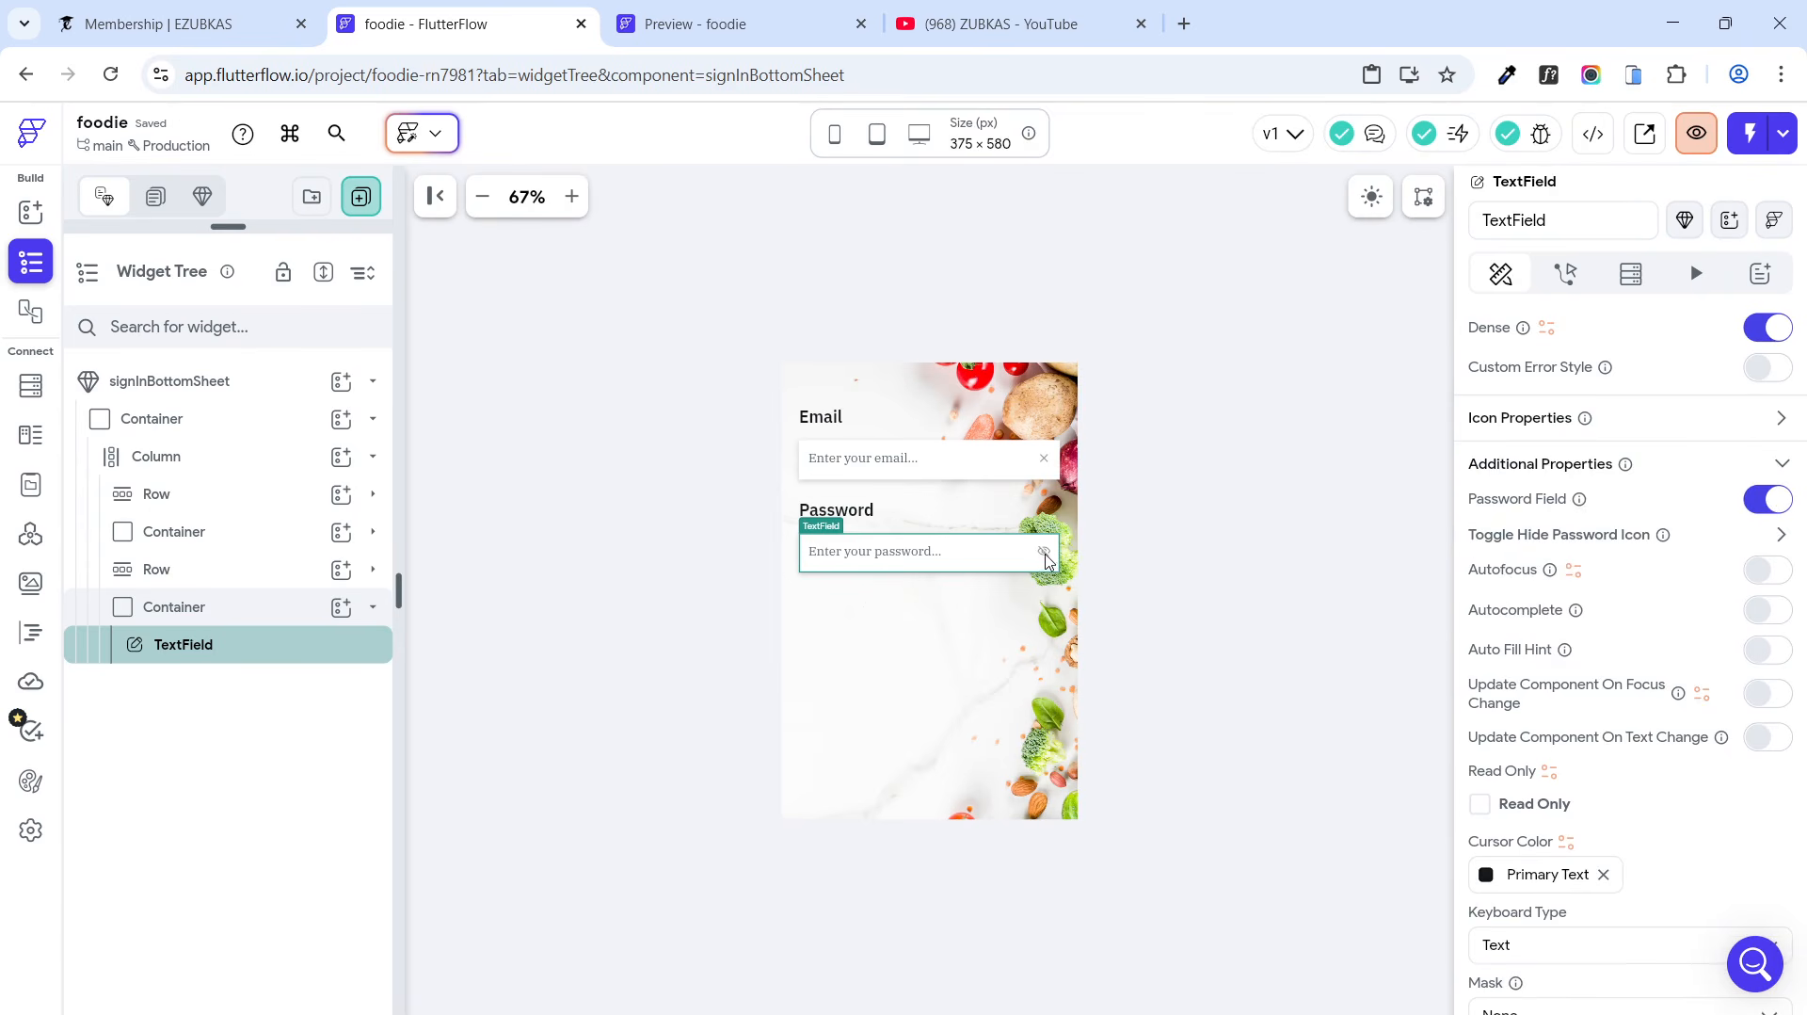
Step: Set the password TextField's hide-password toggle icon to size 21 and colour #2E2A2A
scroll(1622, 543, down, 1)
scroll(1622, 543, down, 6)
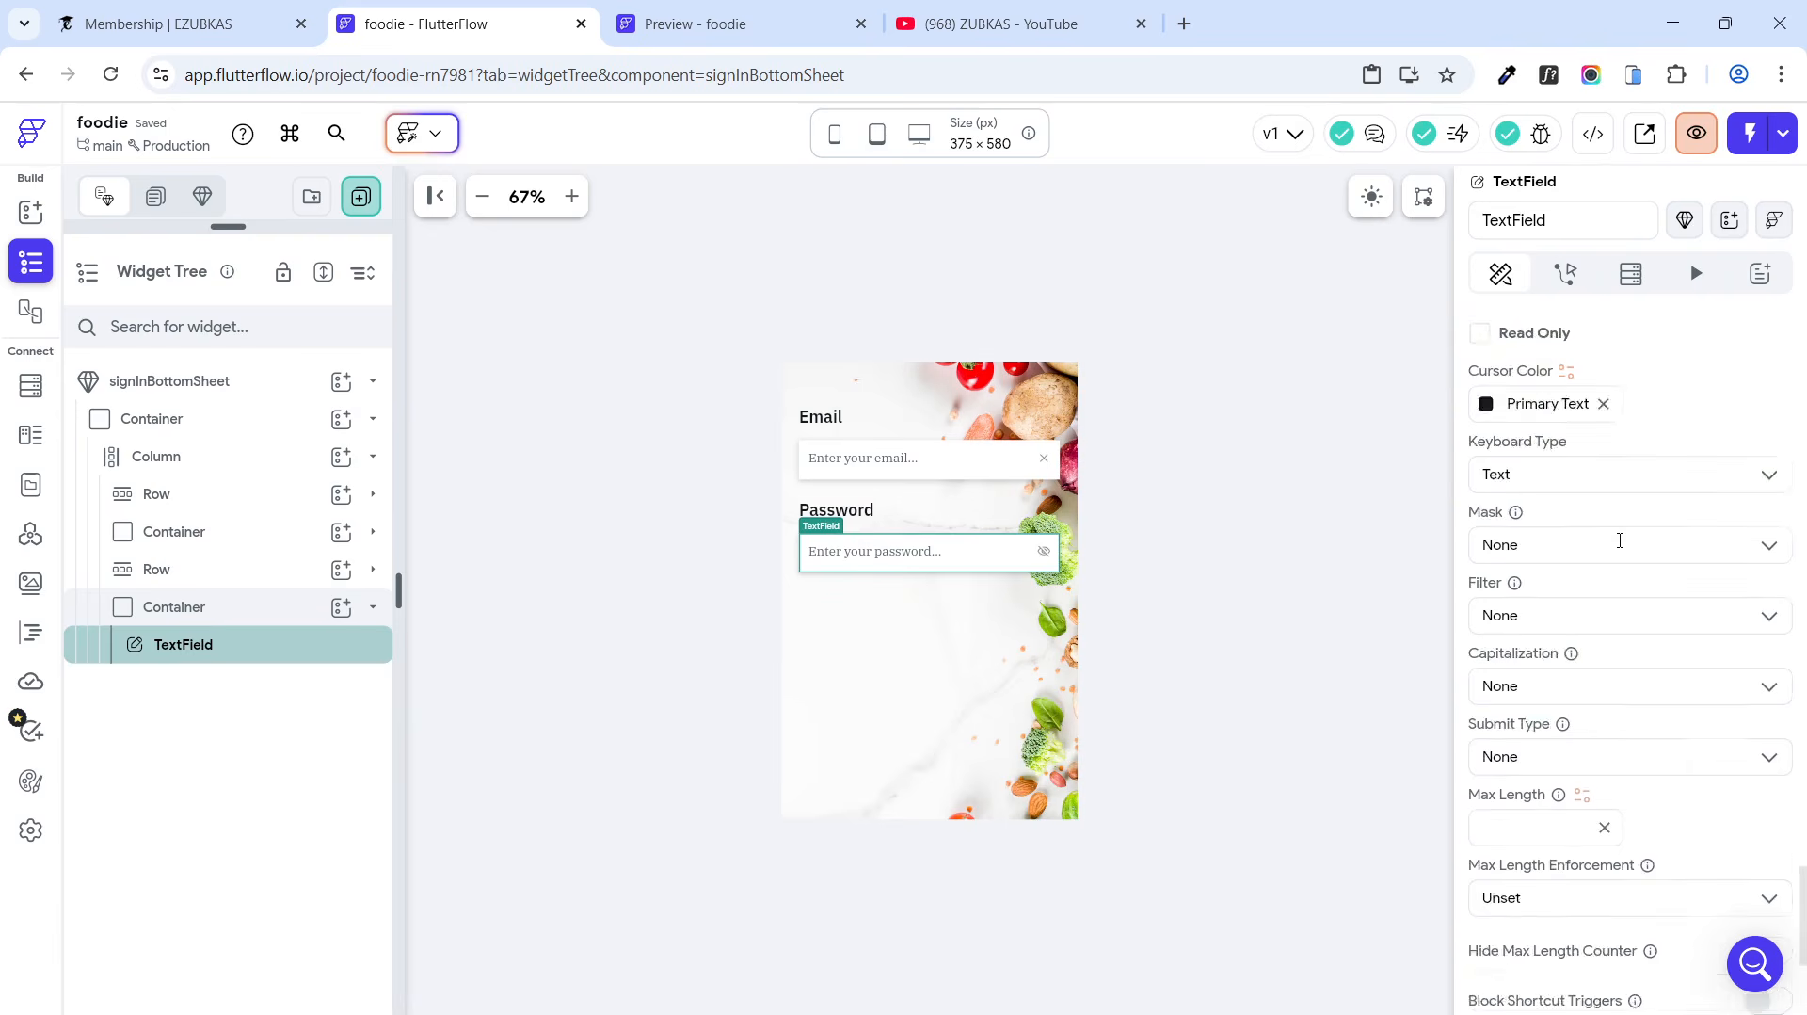
scroll(1608, 599, up, 3)
scroll(1608, 599, up, 5)
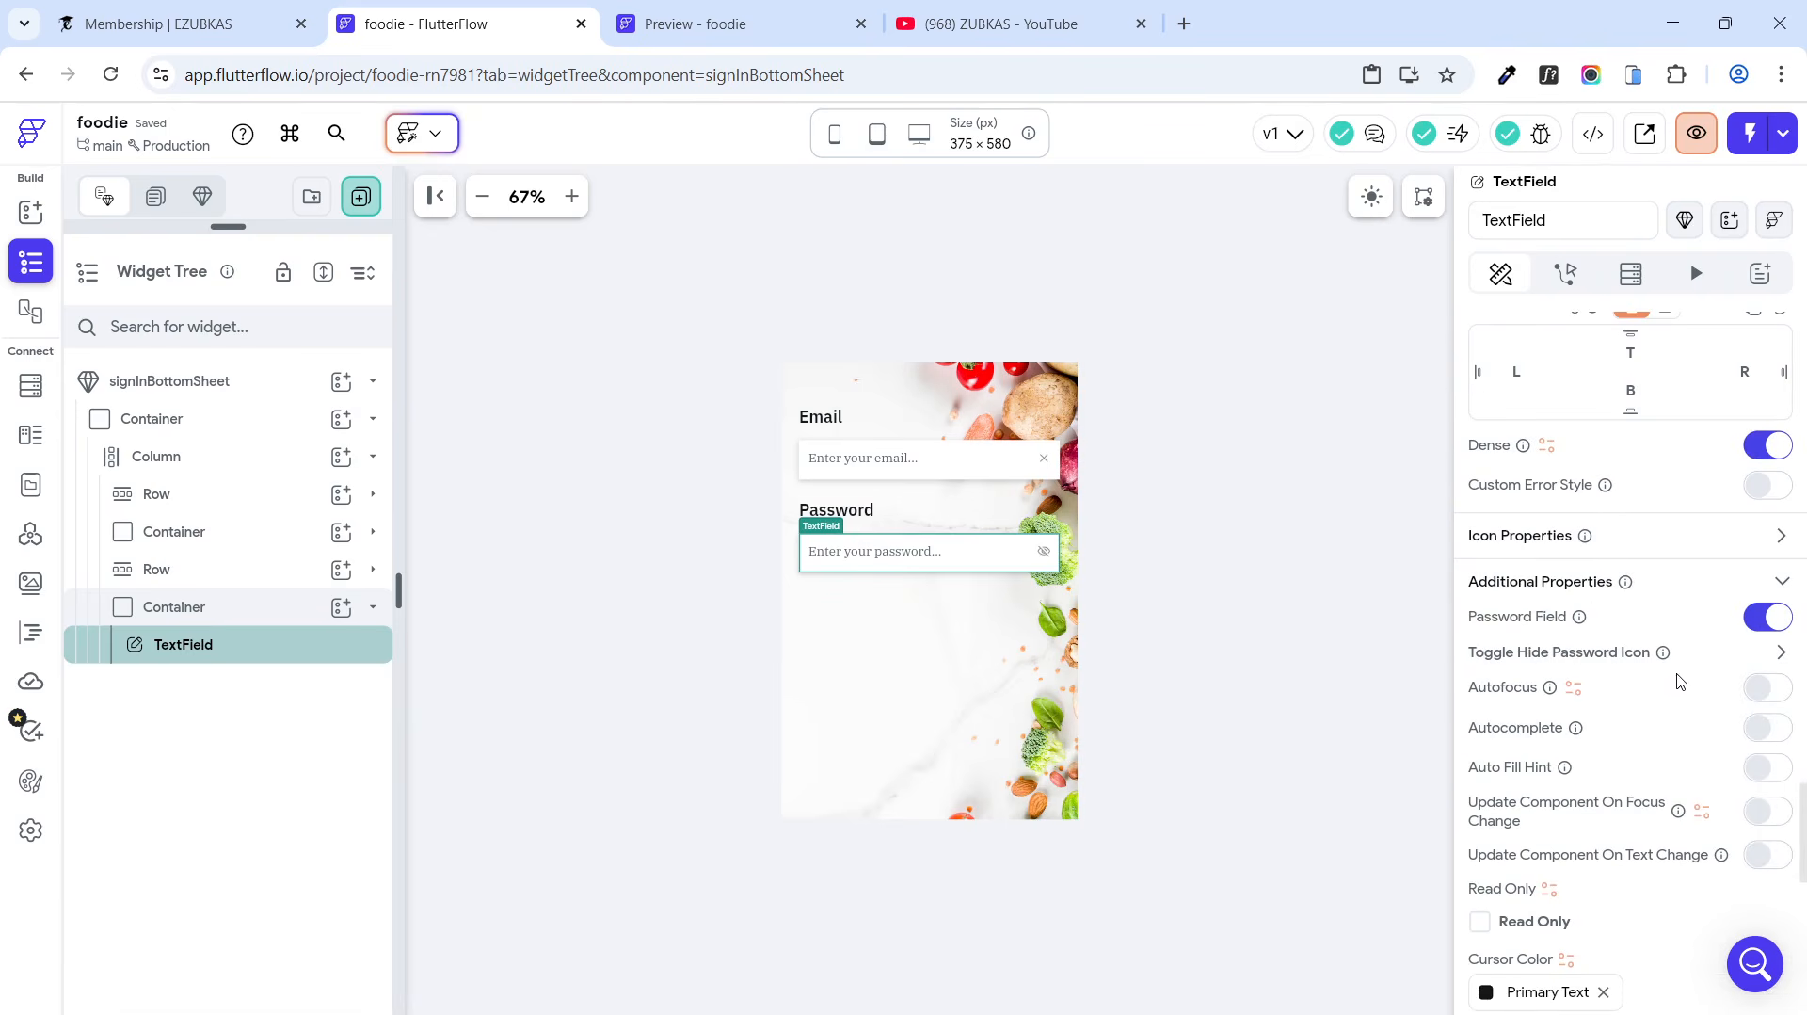
click(1780, 653)
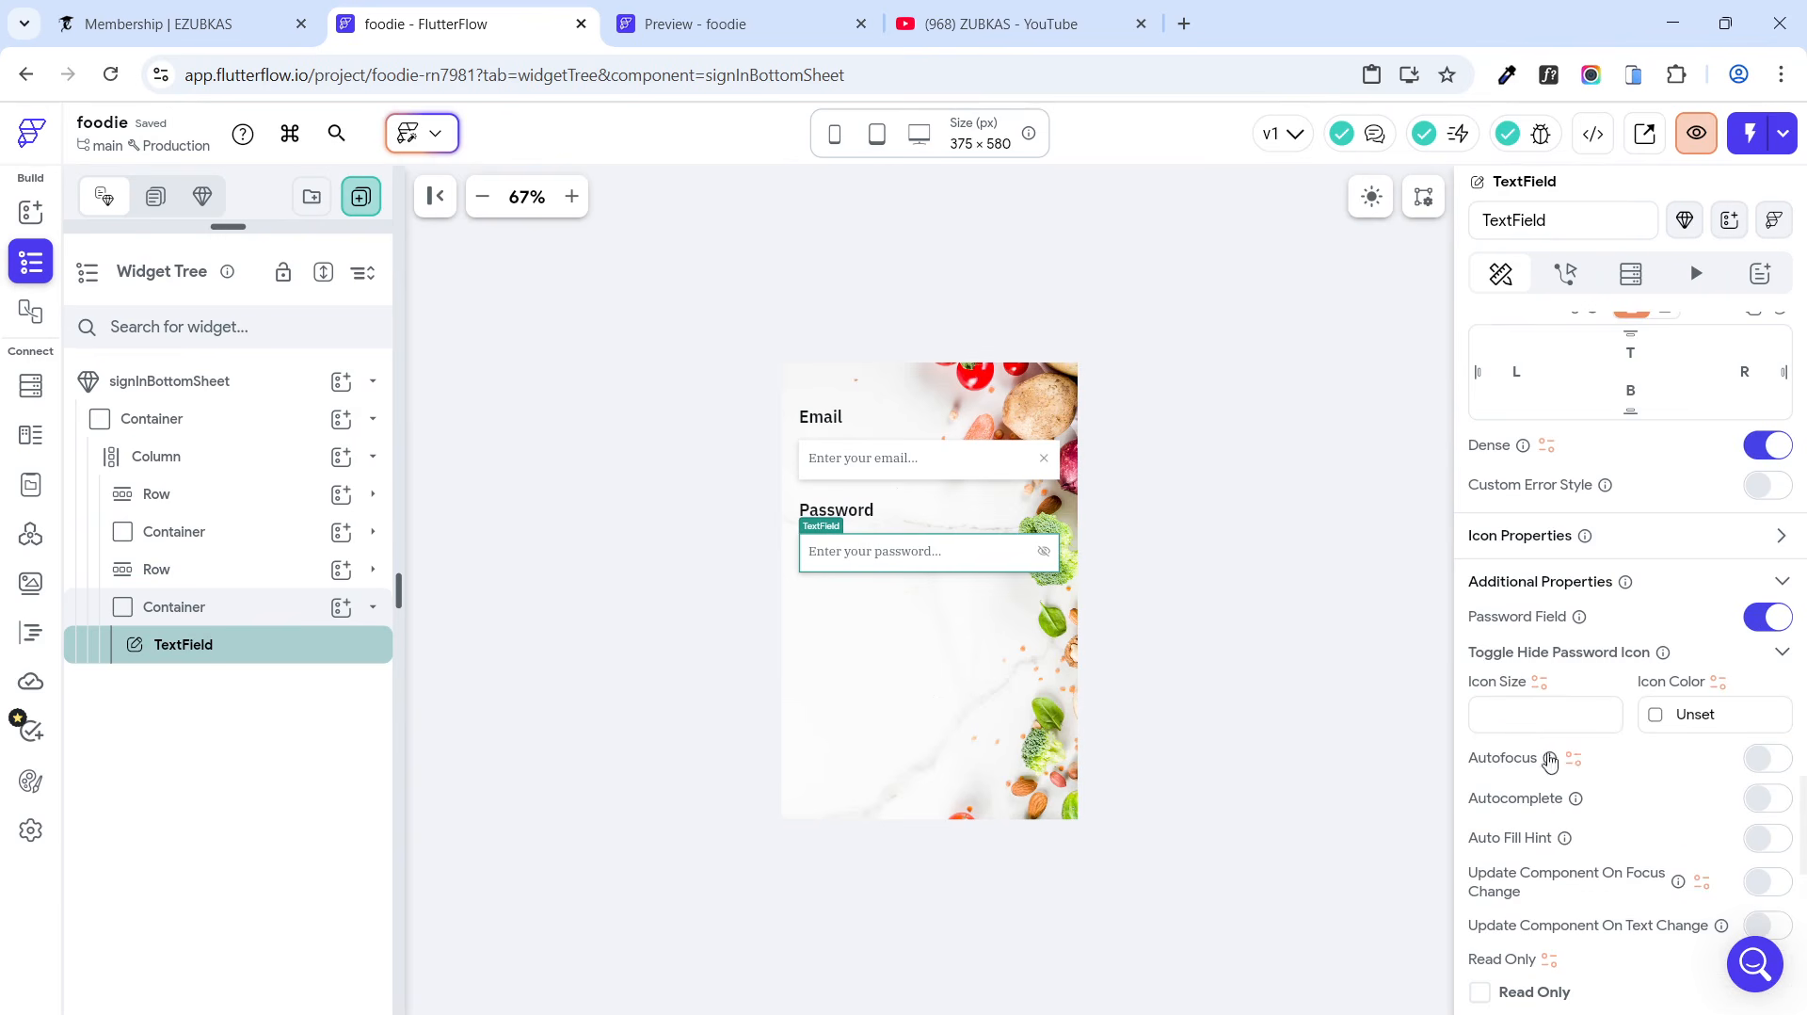
click(1533, 714)
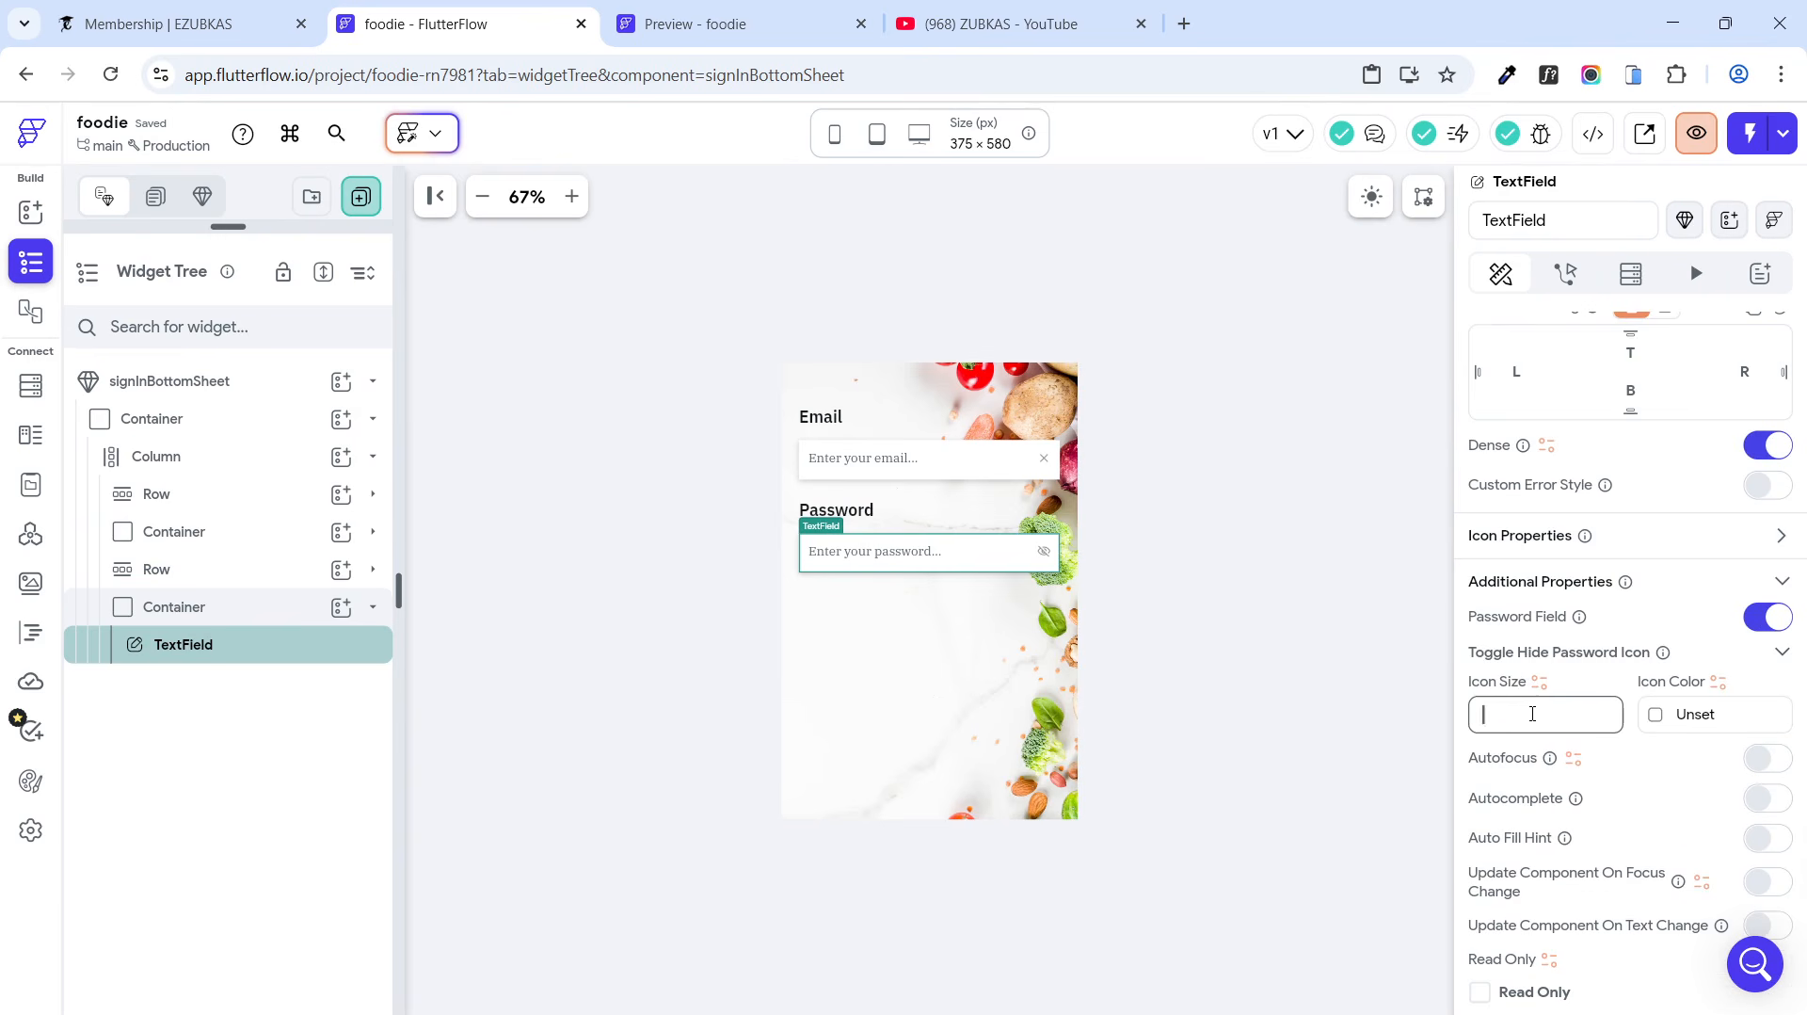
text(21)
click(1655, 715)
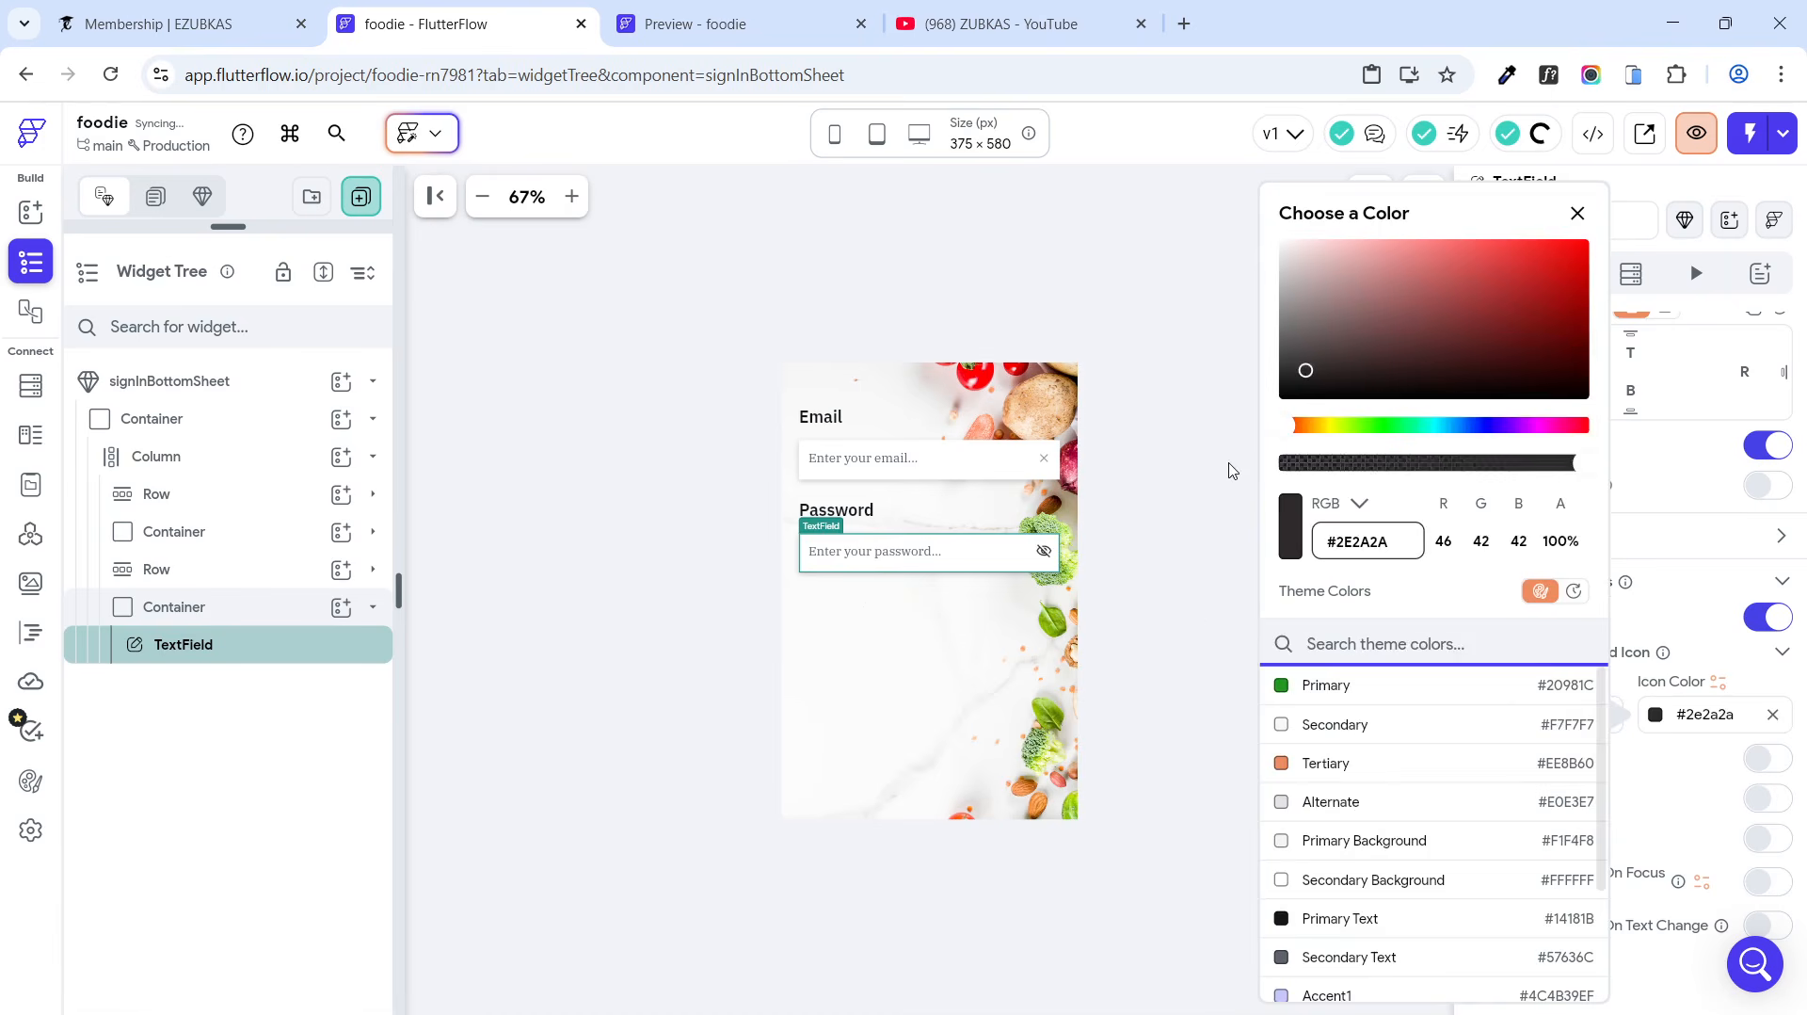
click(613, 677)
click(613, 677)
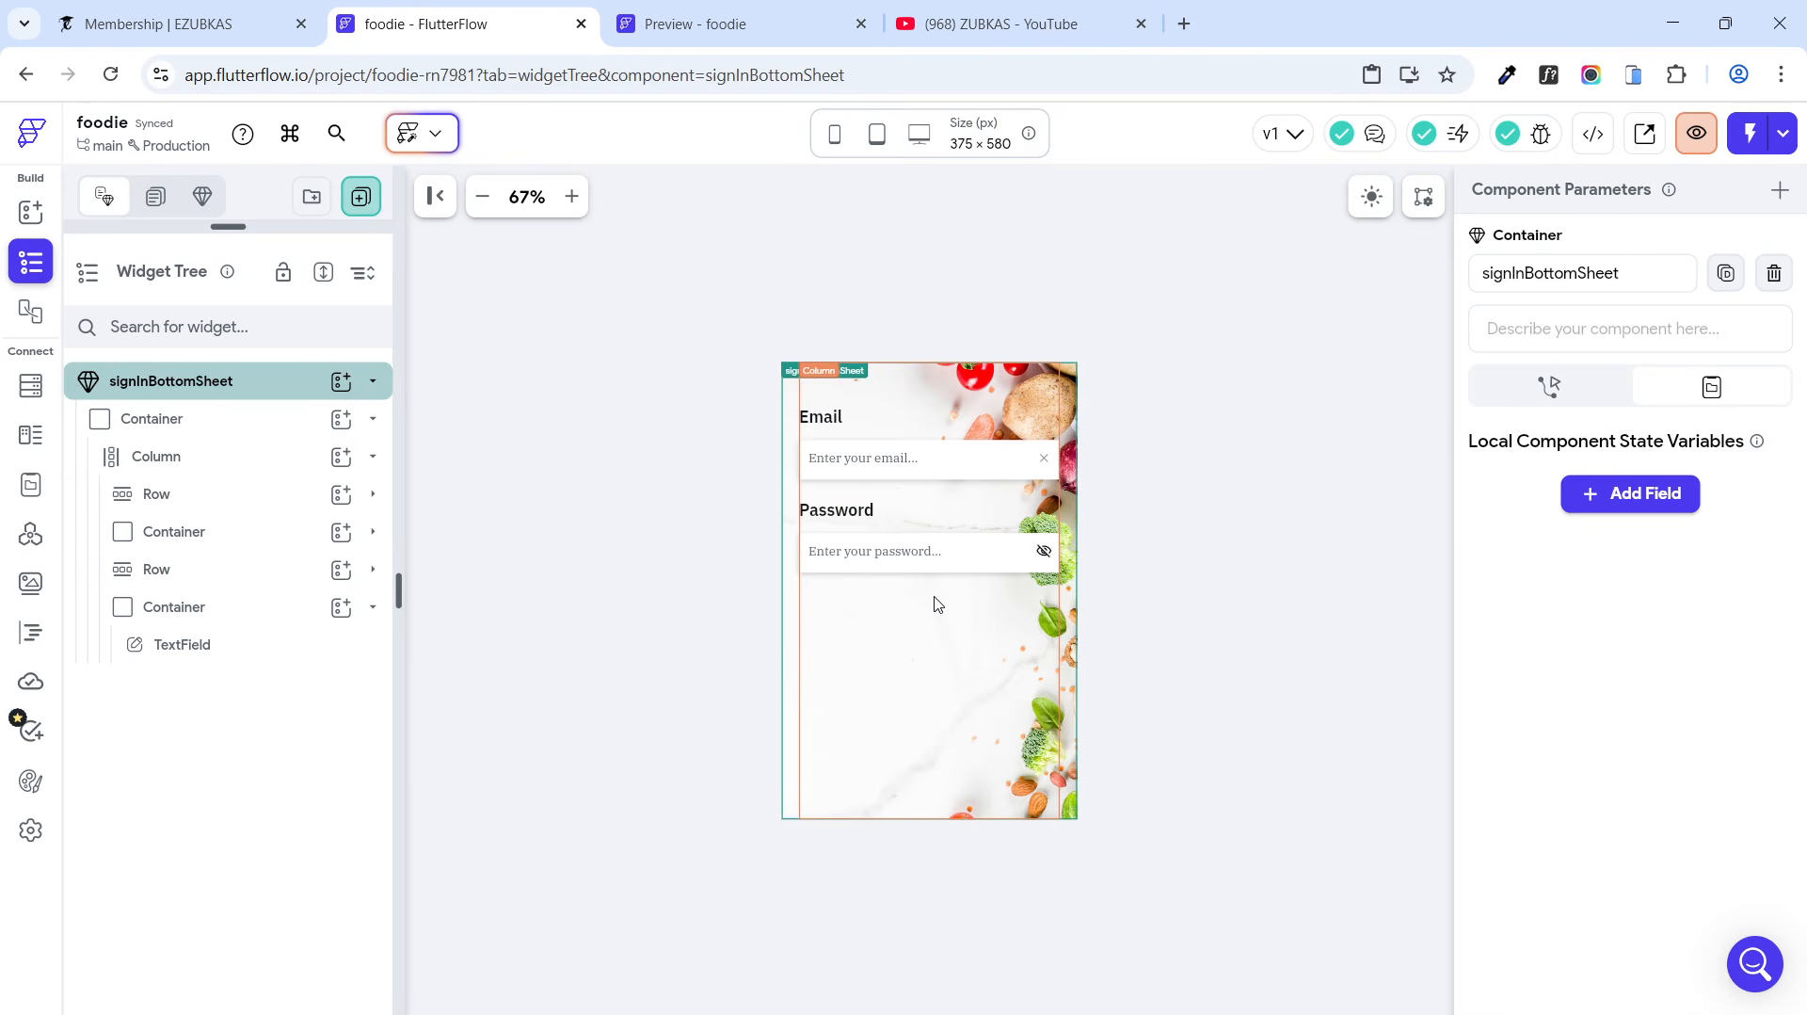
Step: Add a new Row at the end of the Column with 12 top and 12 bottom padding
click(372, 495)
click(371, 499)
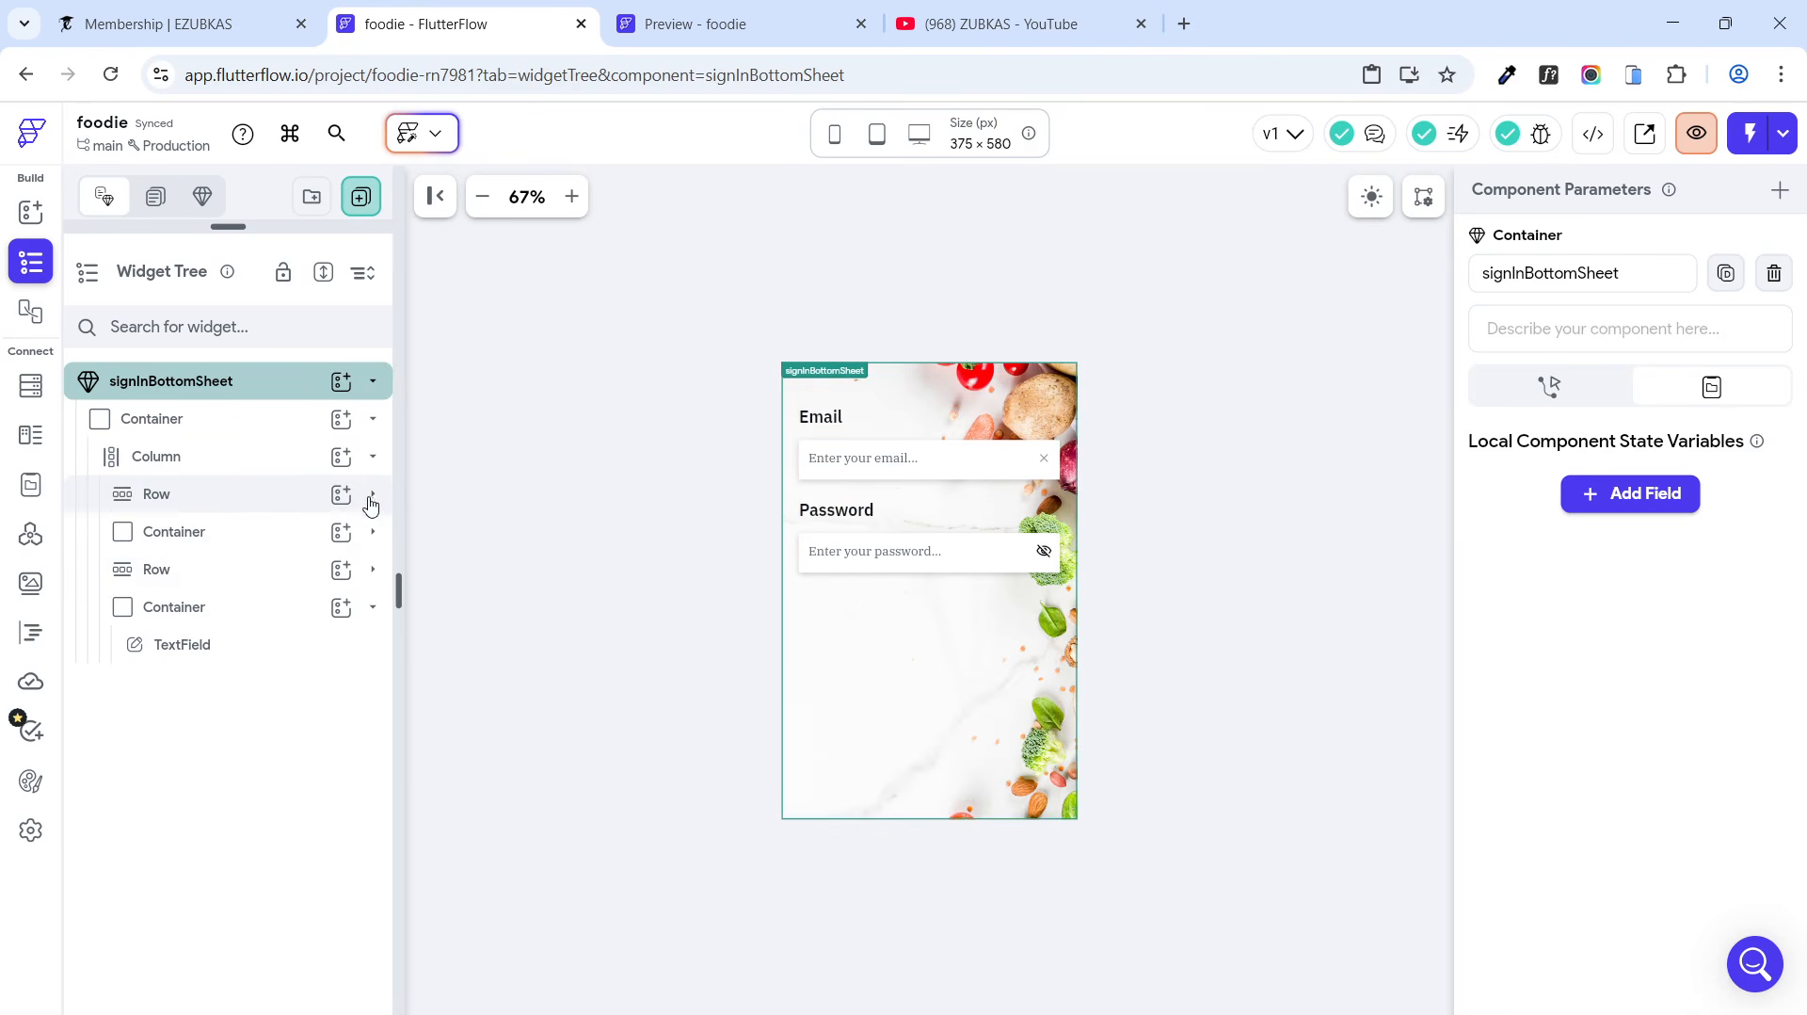
click(374, 607)
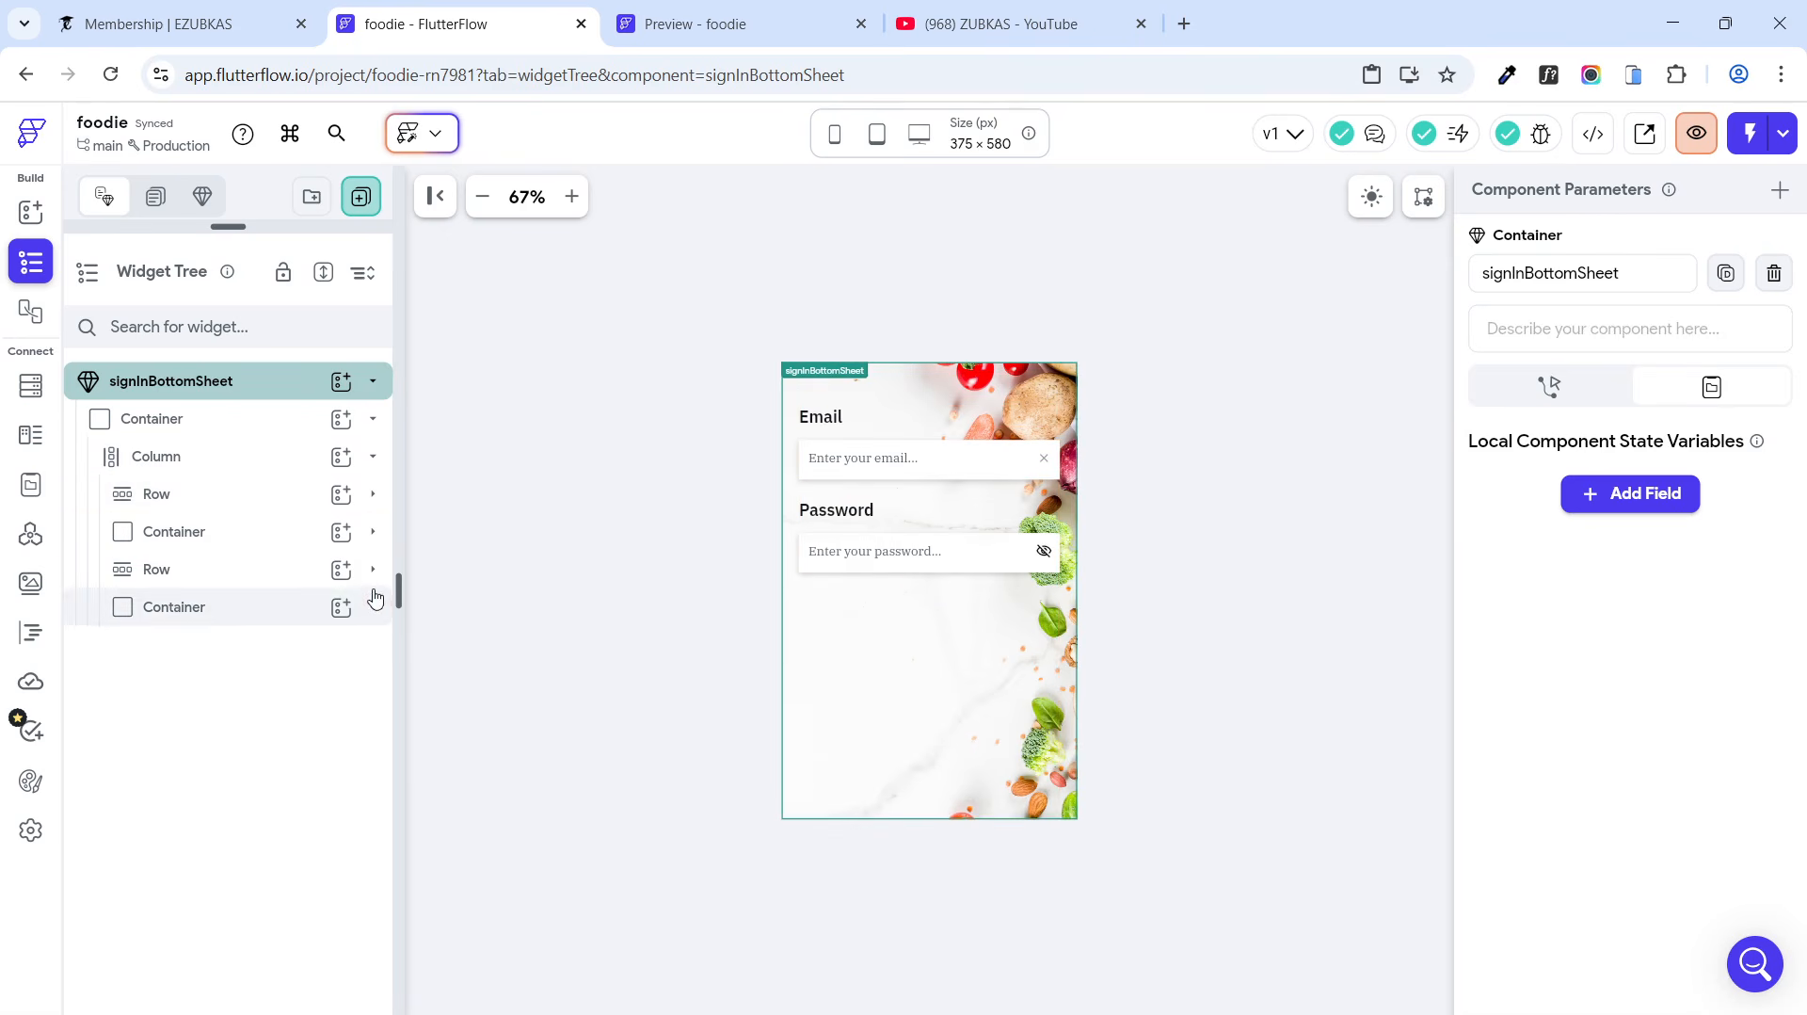
click(340, 458)
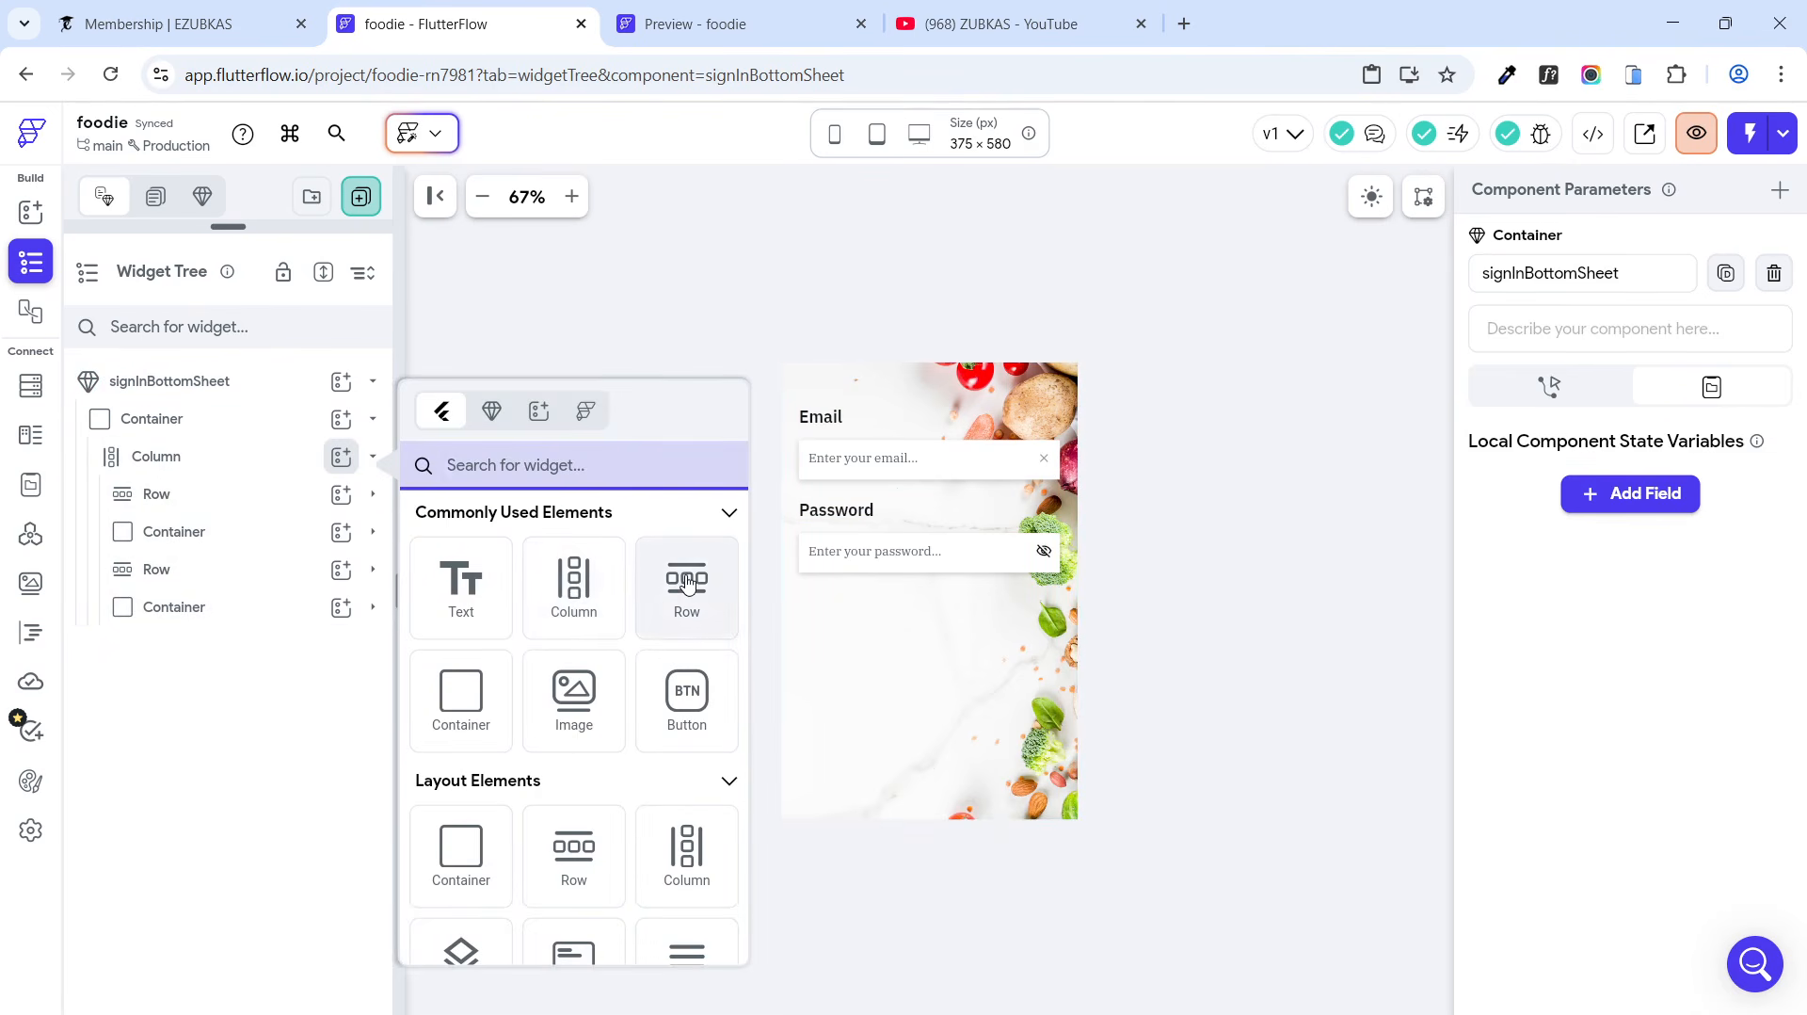
click(687, 584)
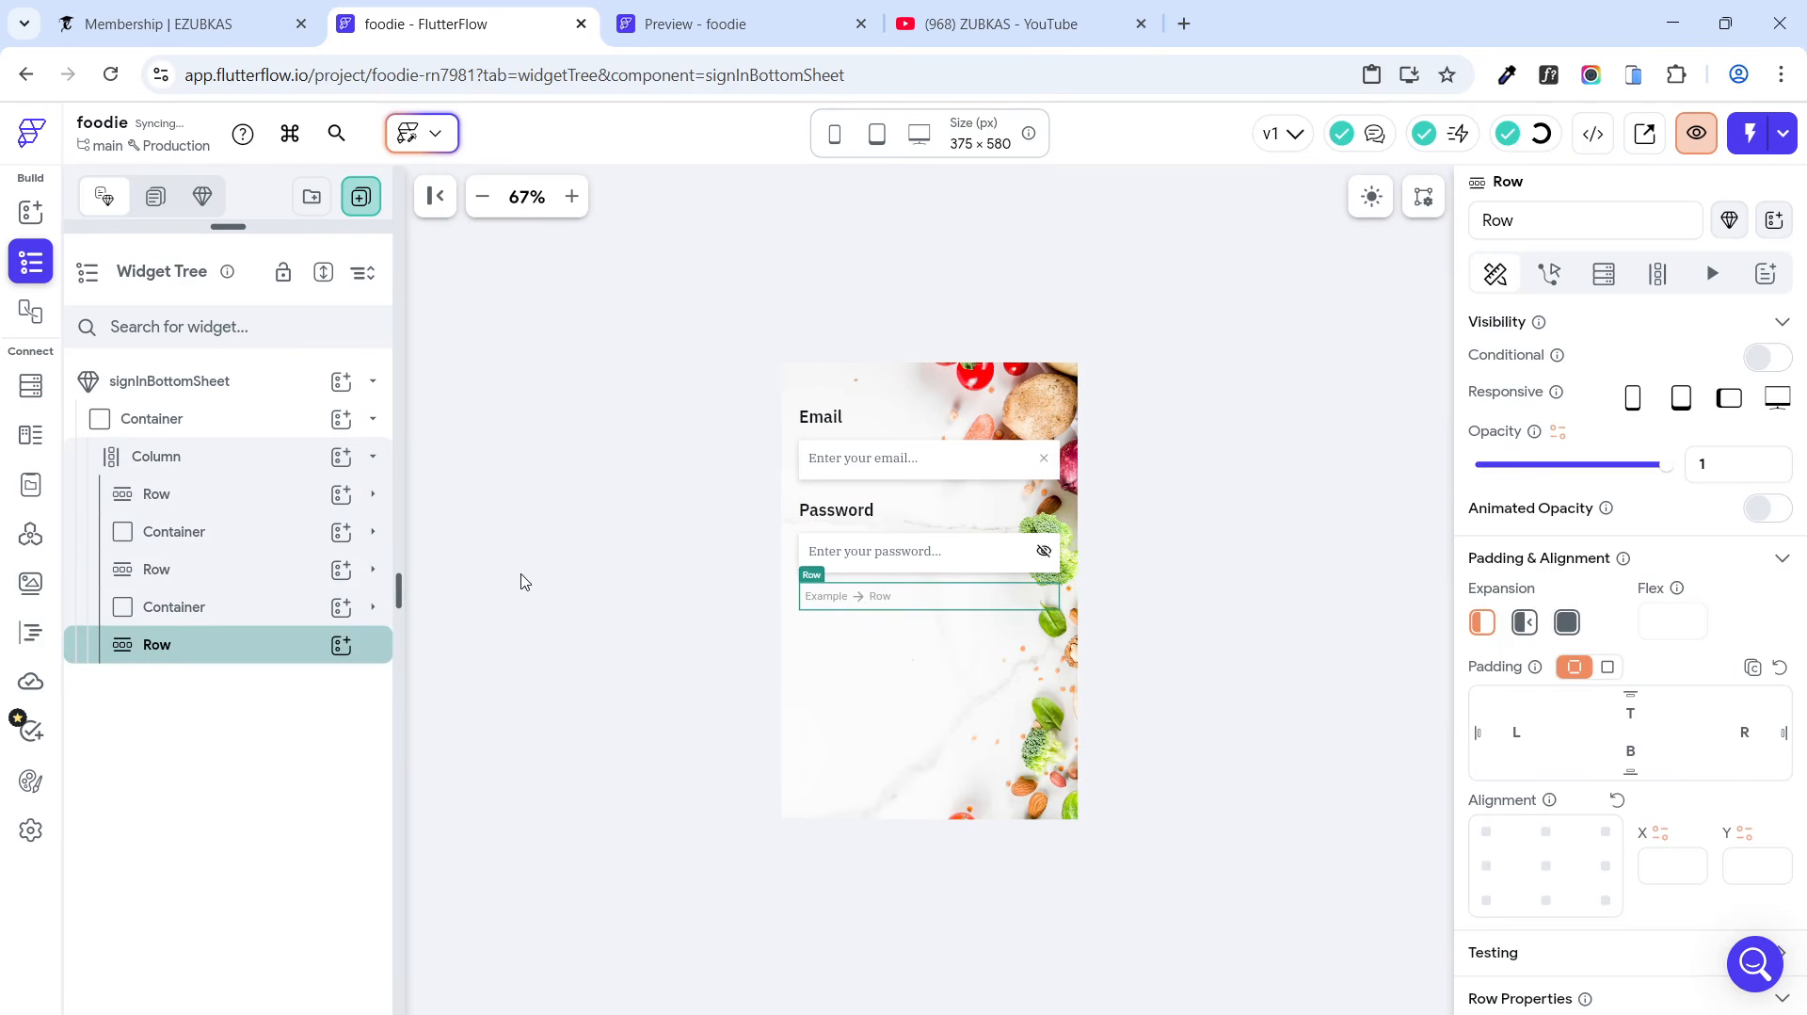
click(1629, 710)
text(12)
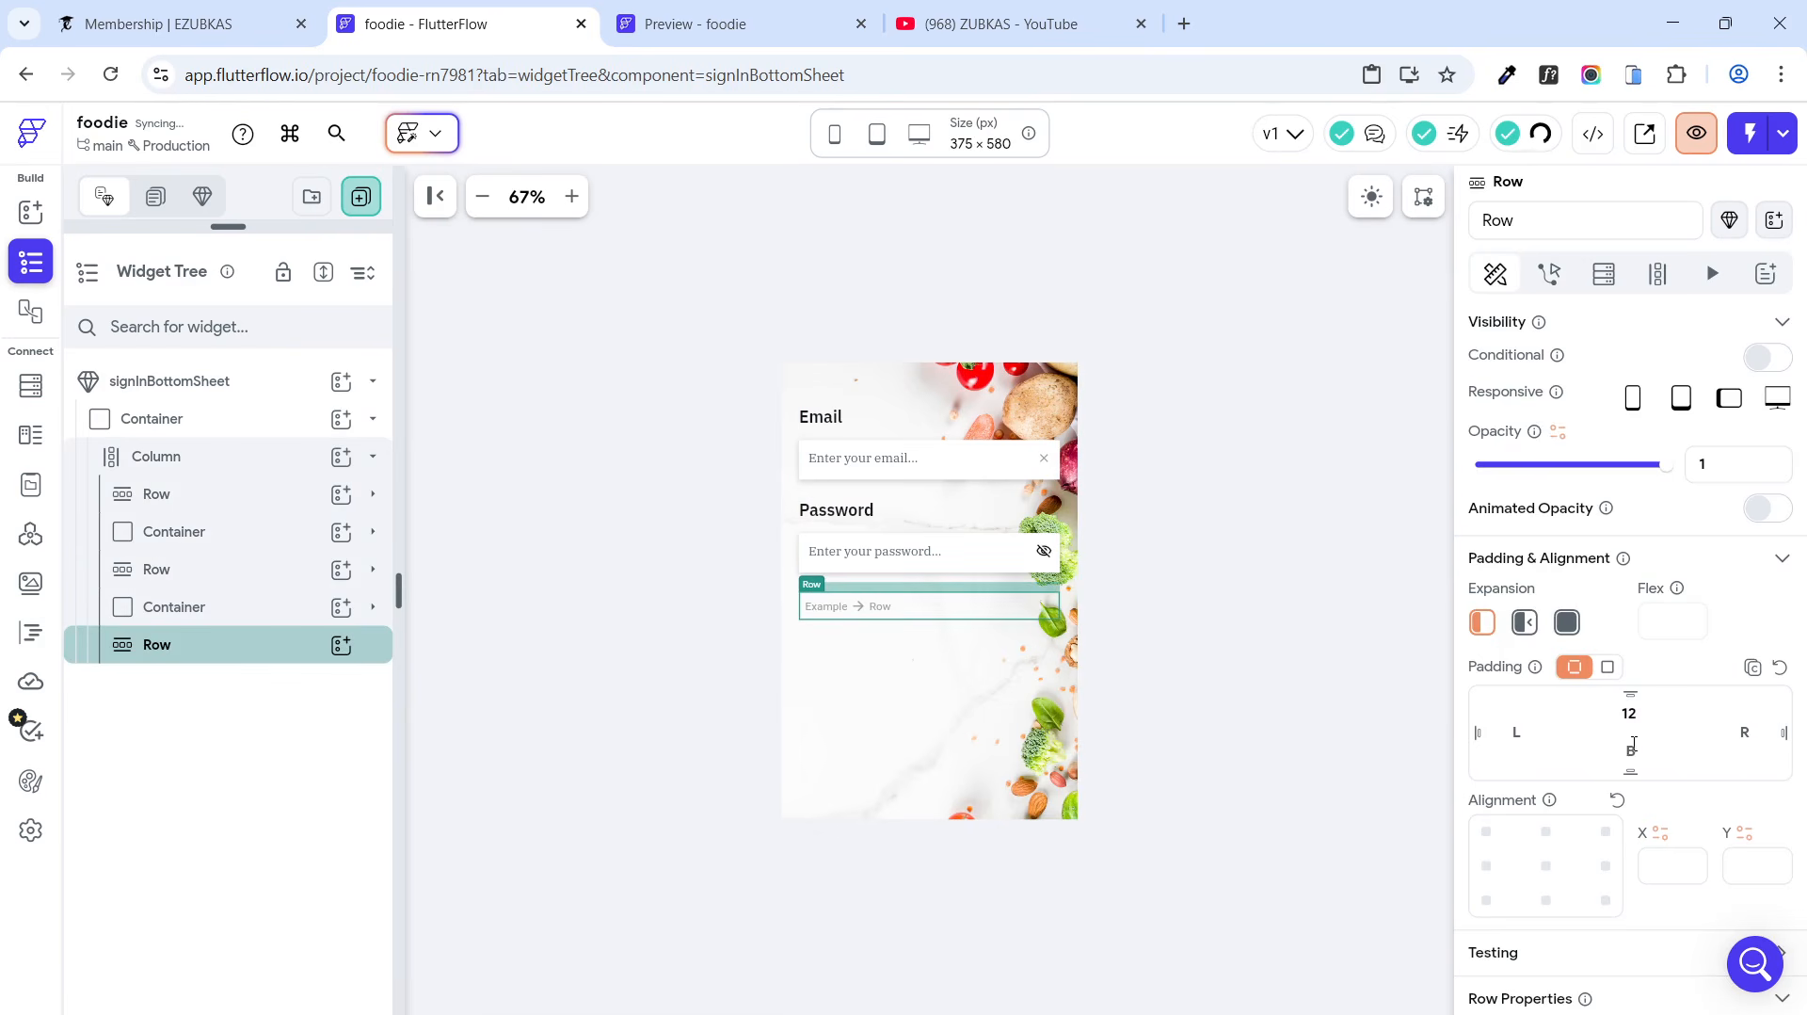
text(12)
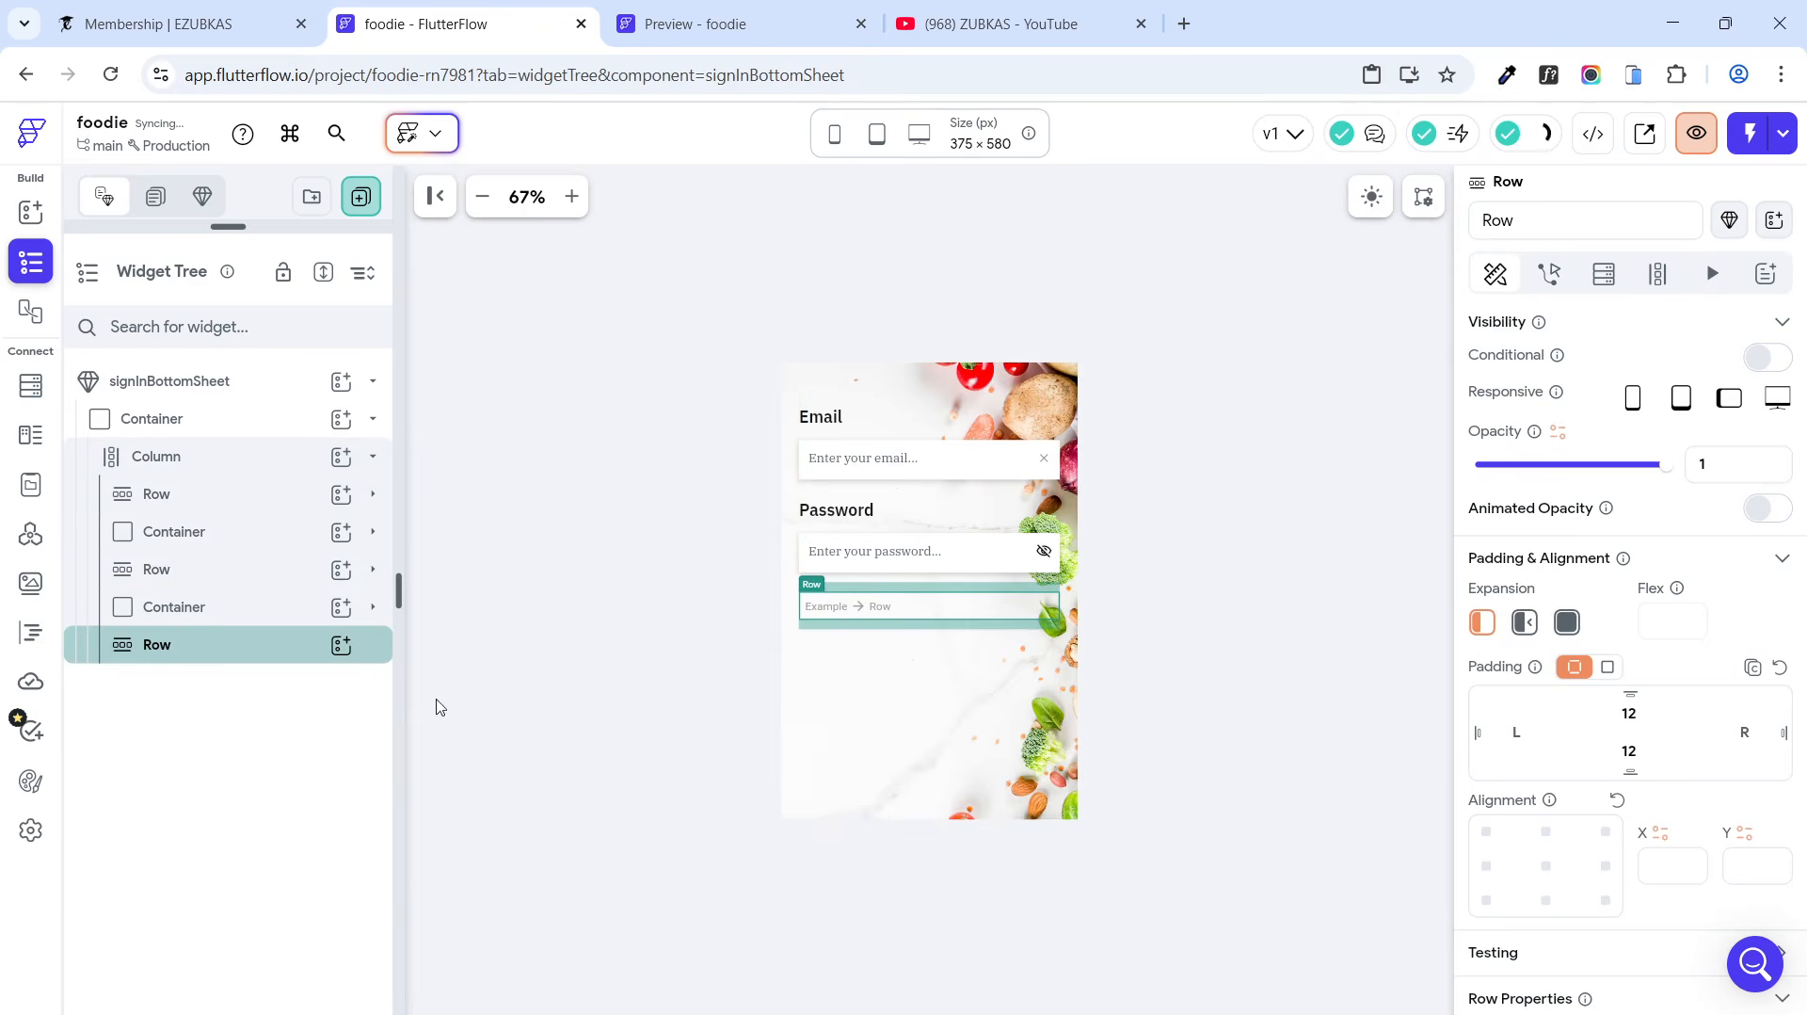
Step: Add a Text widget reading "Forget Password?" inside the new Row
click(341, 645)
click(457, 621)
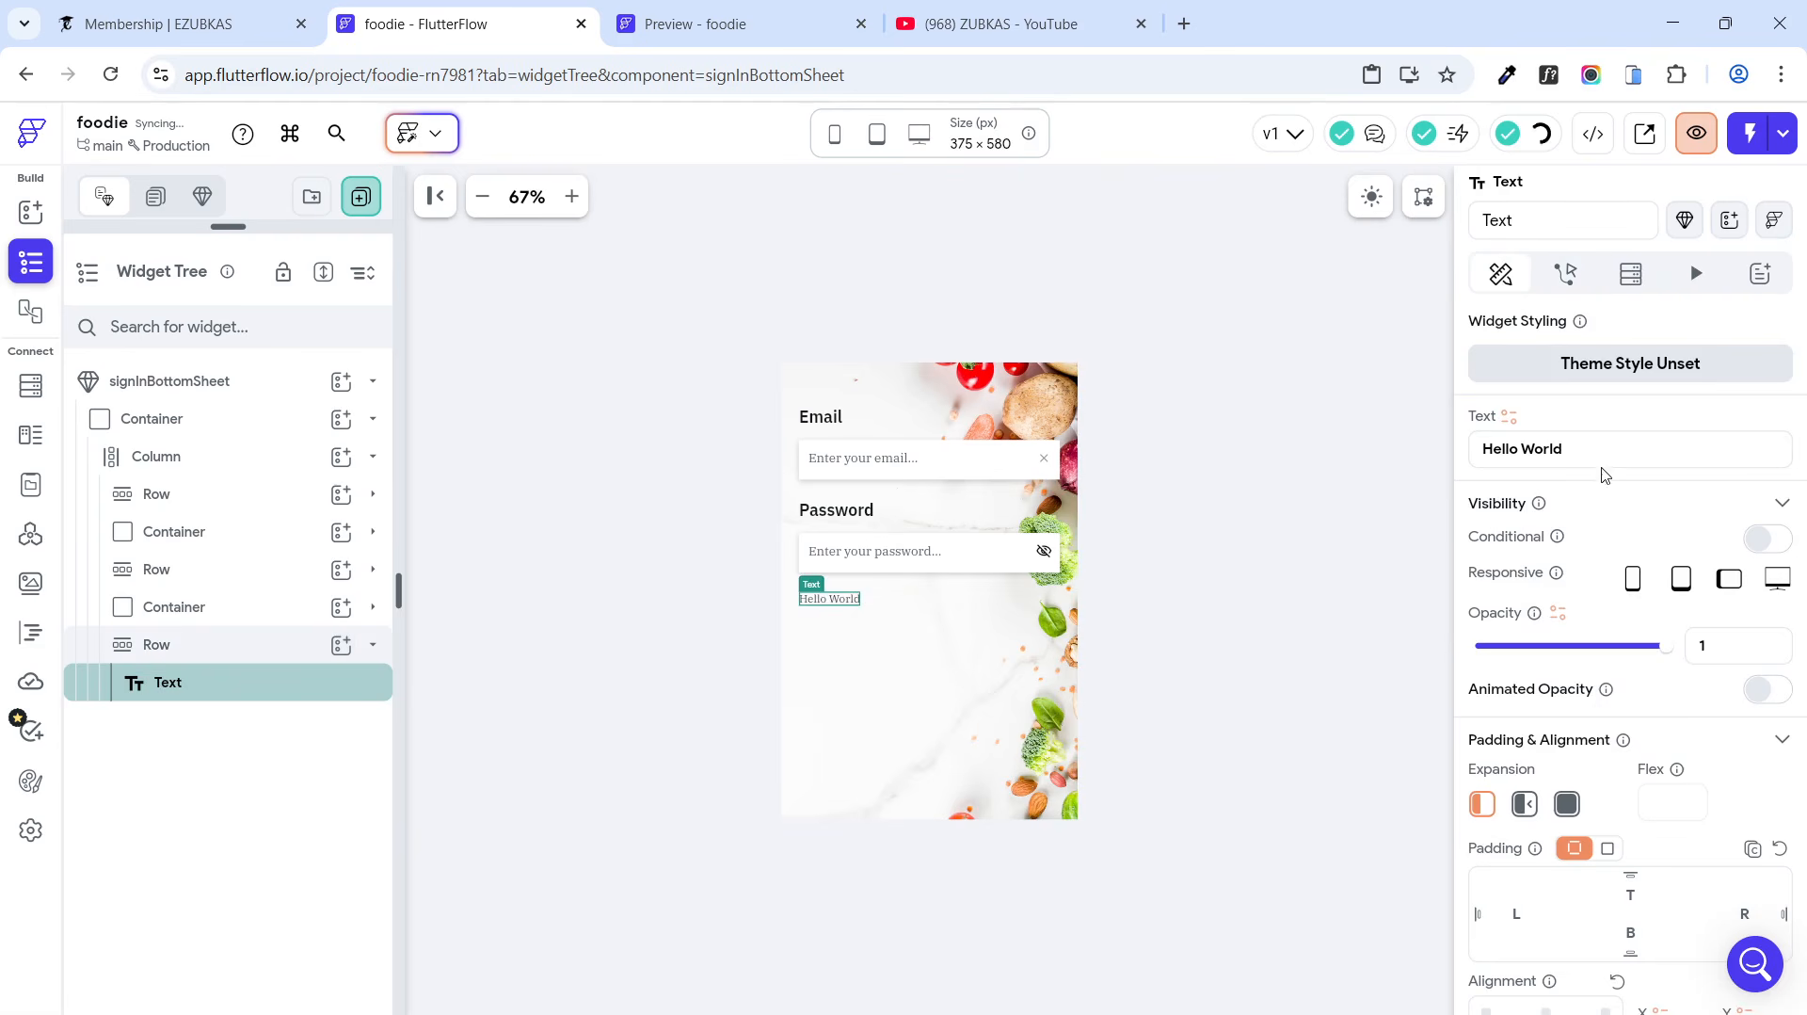
text(Forget Password)
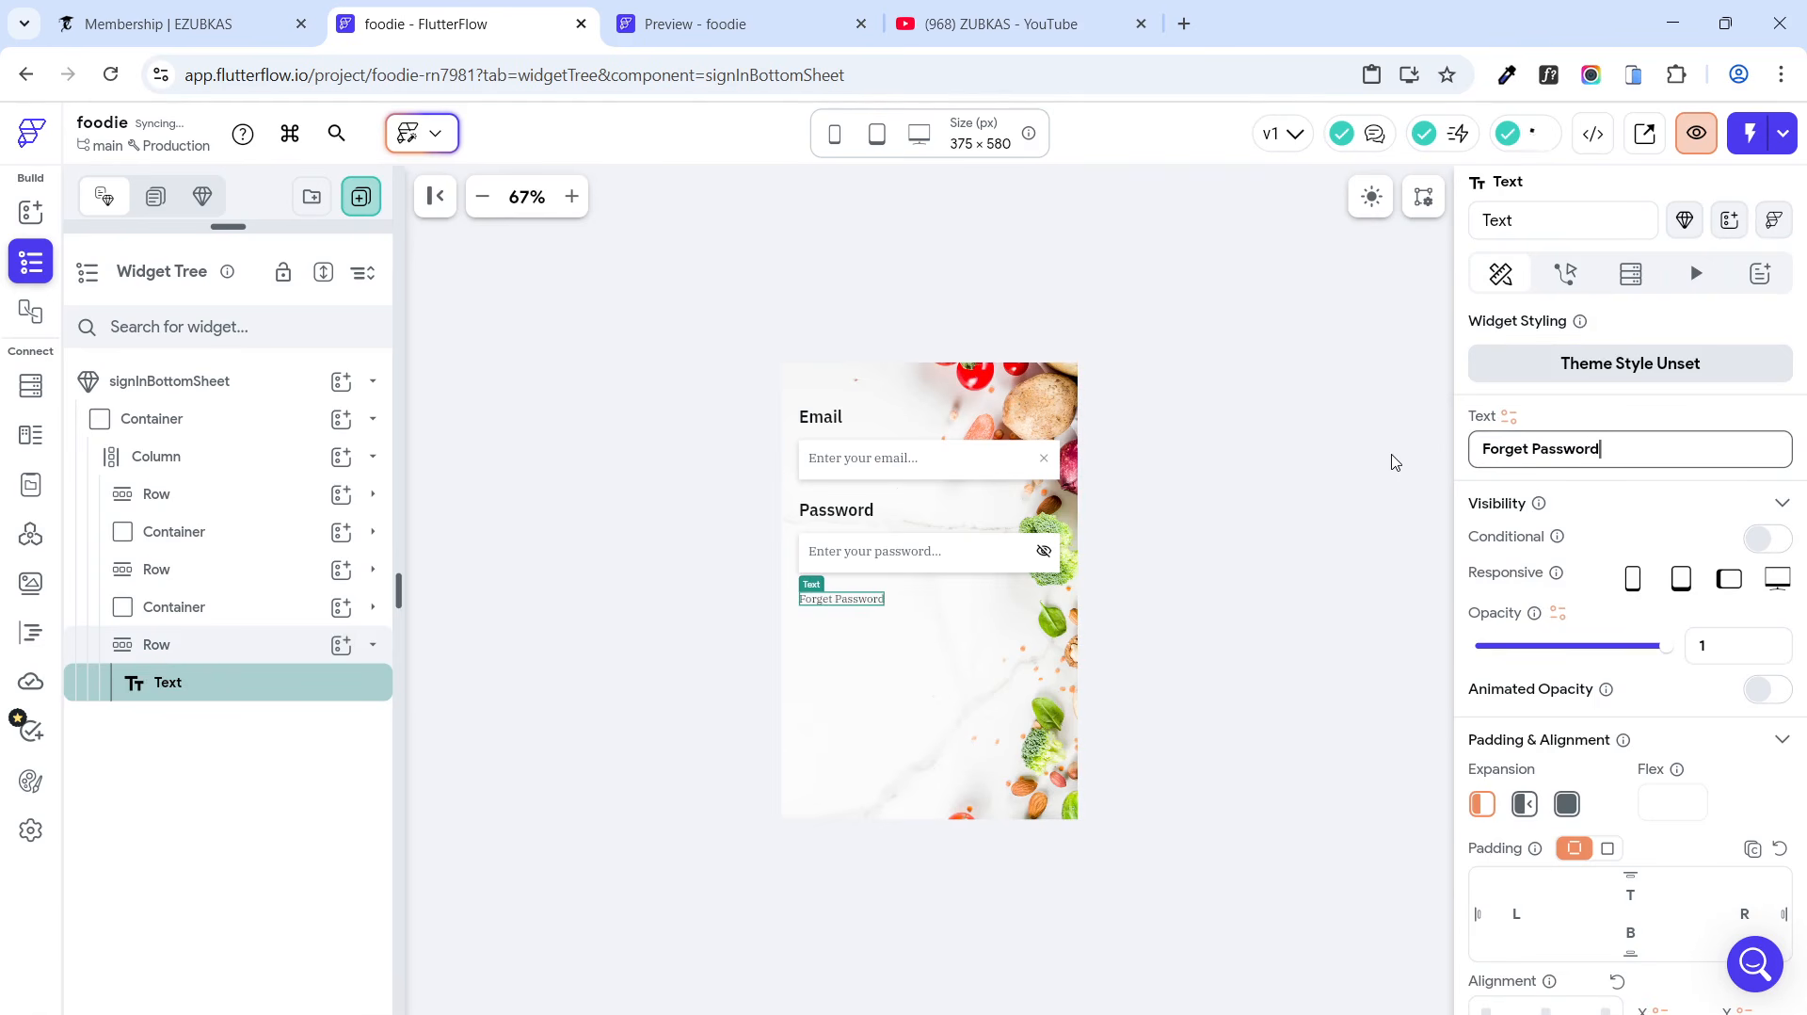
Step: Set the "Forget Password?" text to font size 16 and font weight 500 - Medium
scroll(1552, 513, down, 10)
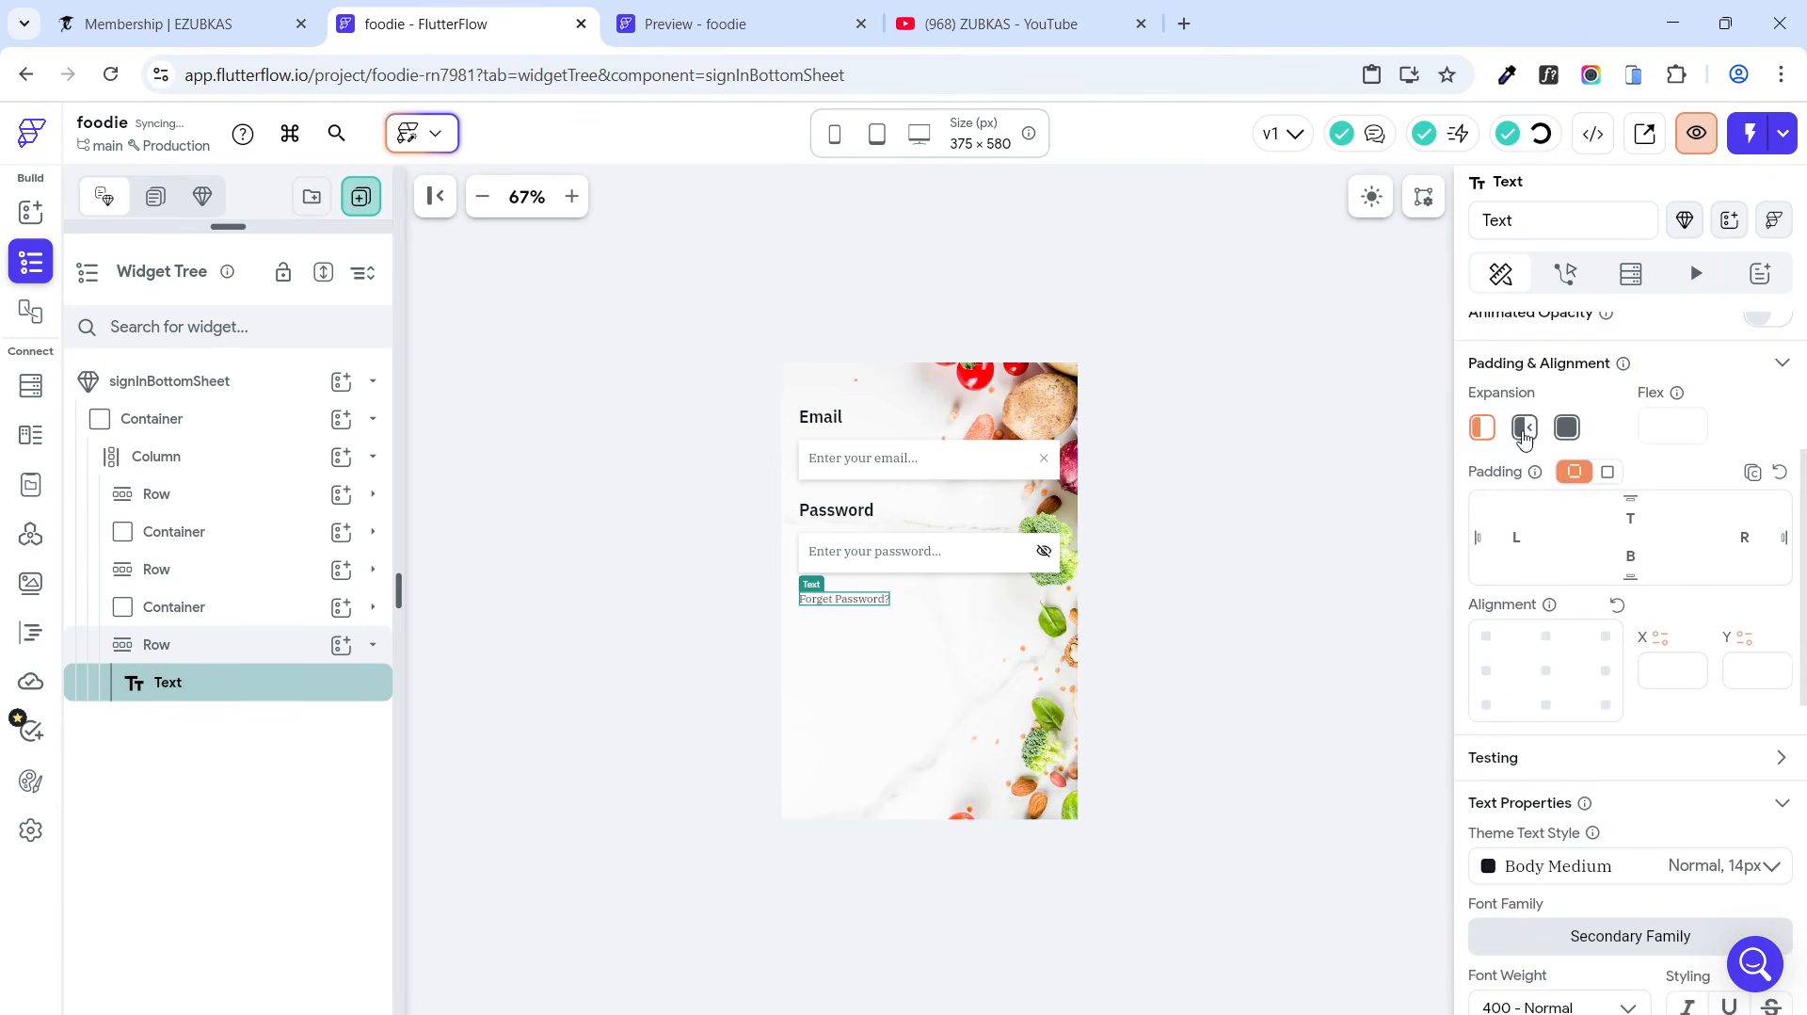
click(1511, 508)
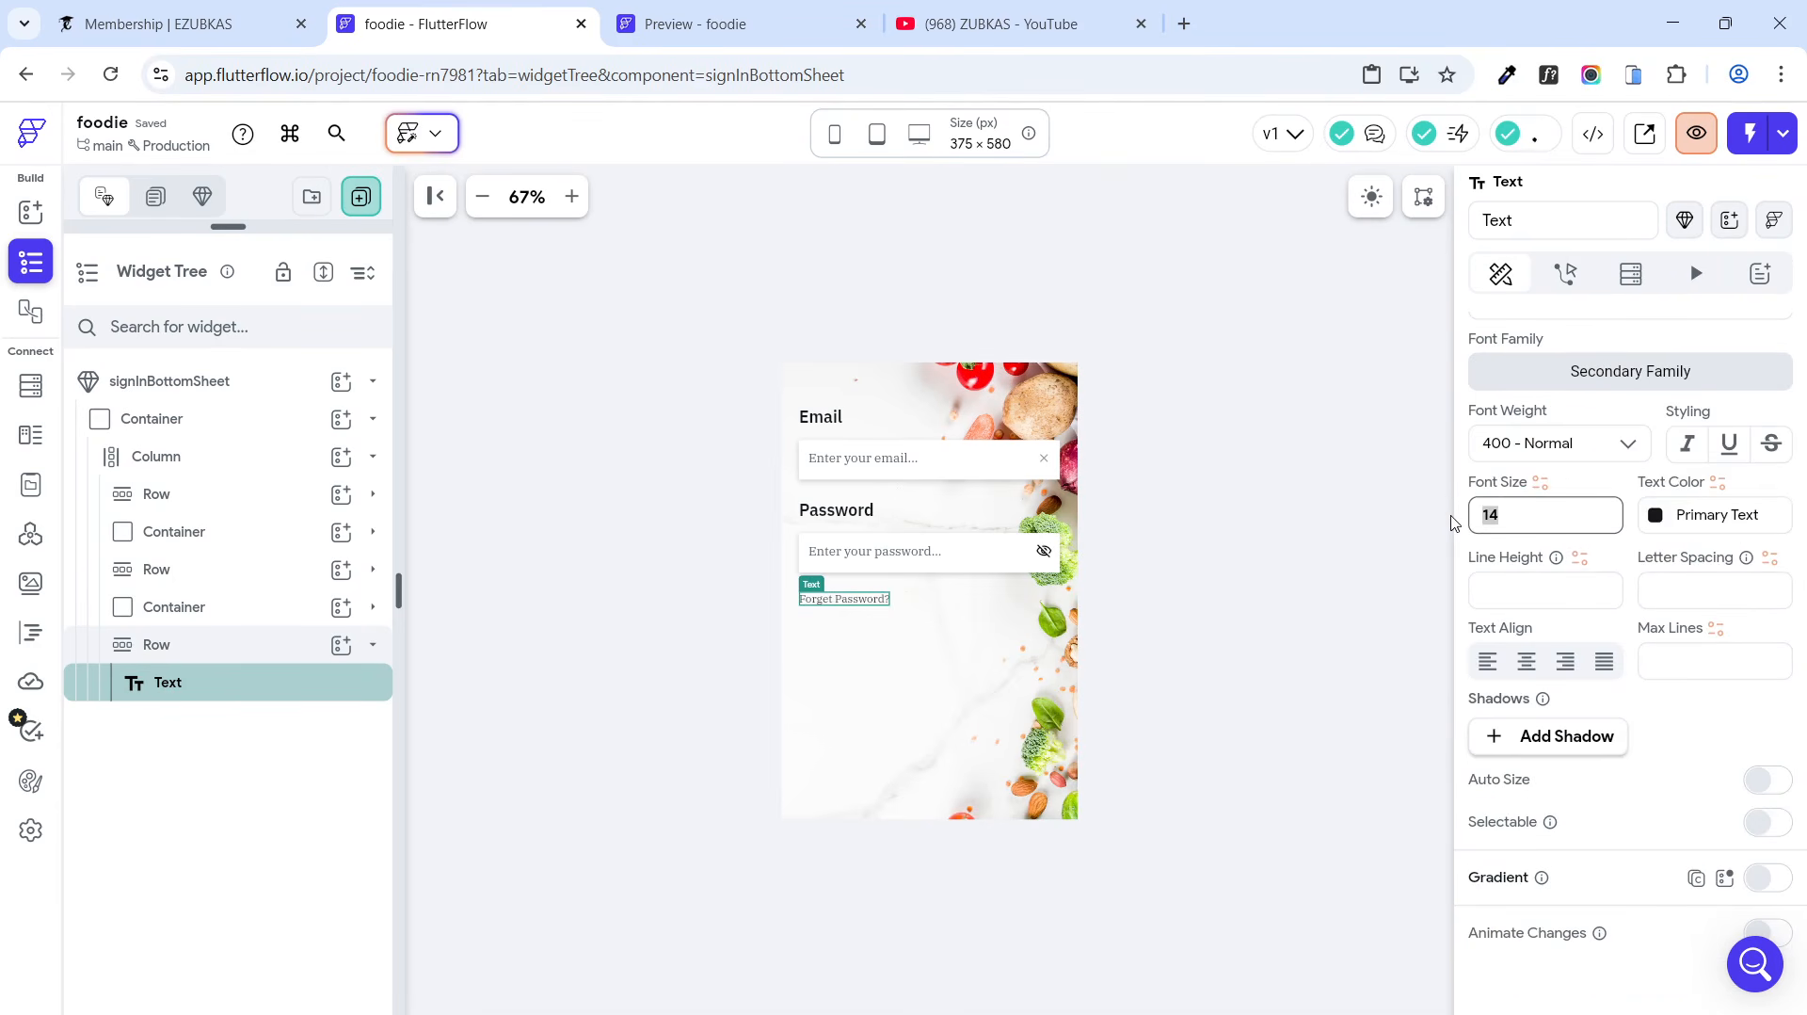
text(16)
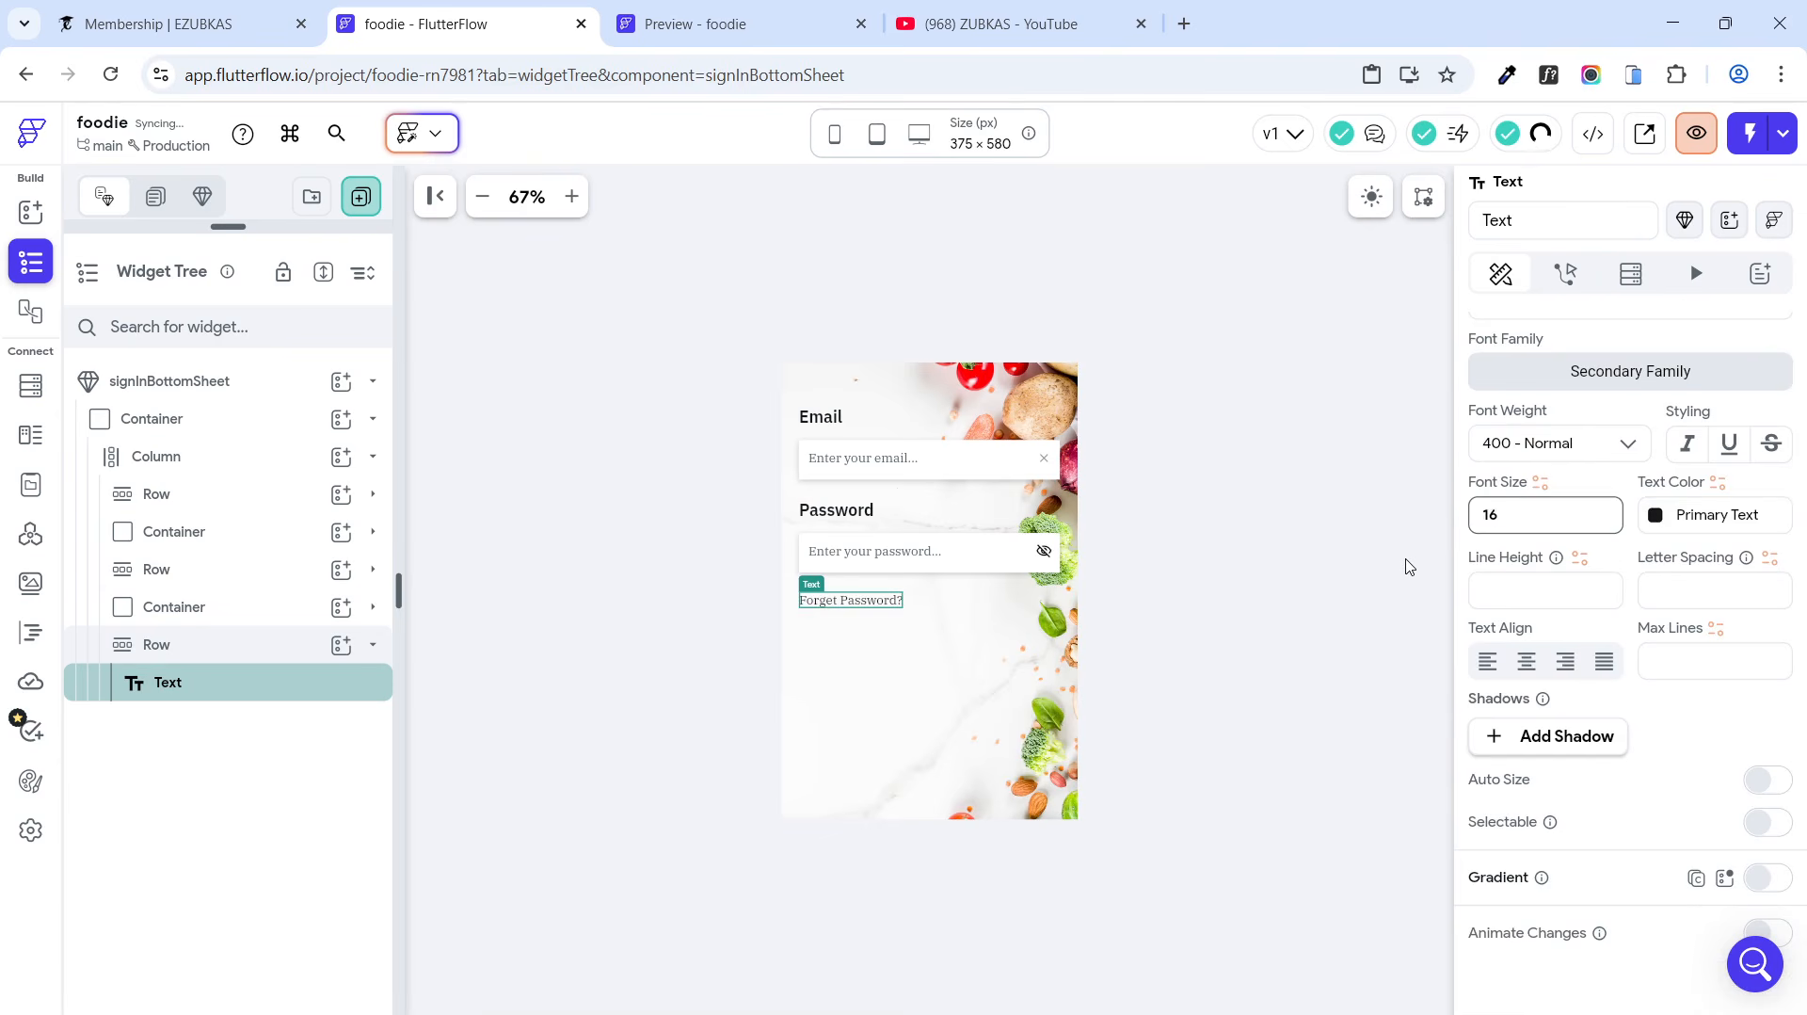
click(1553, 442)
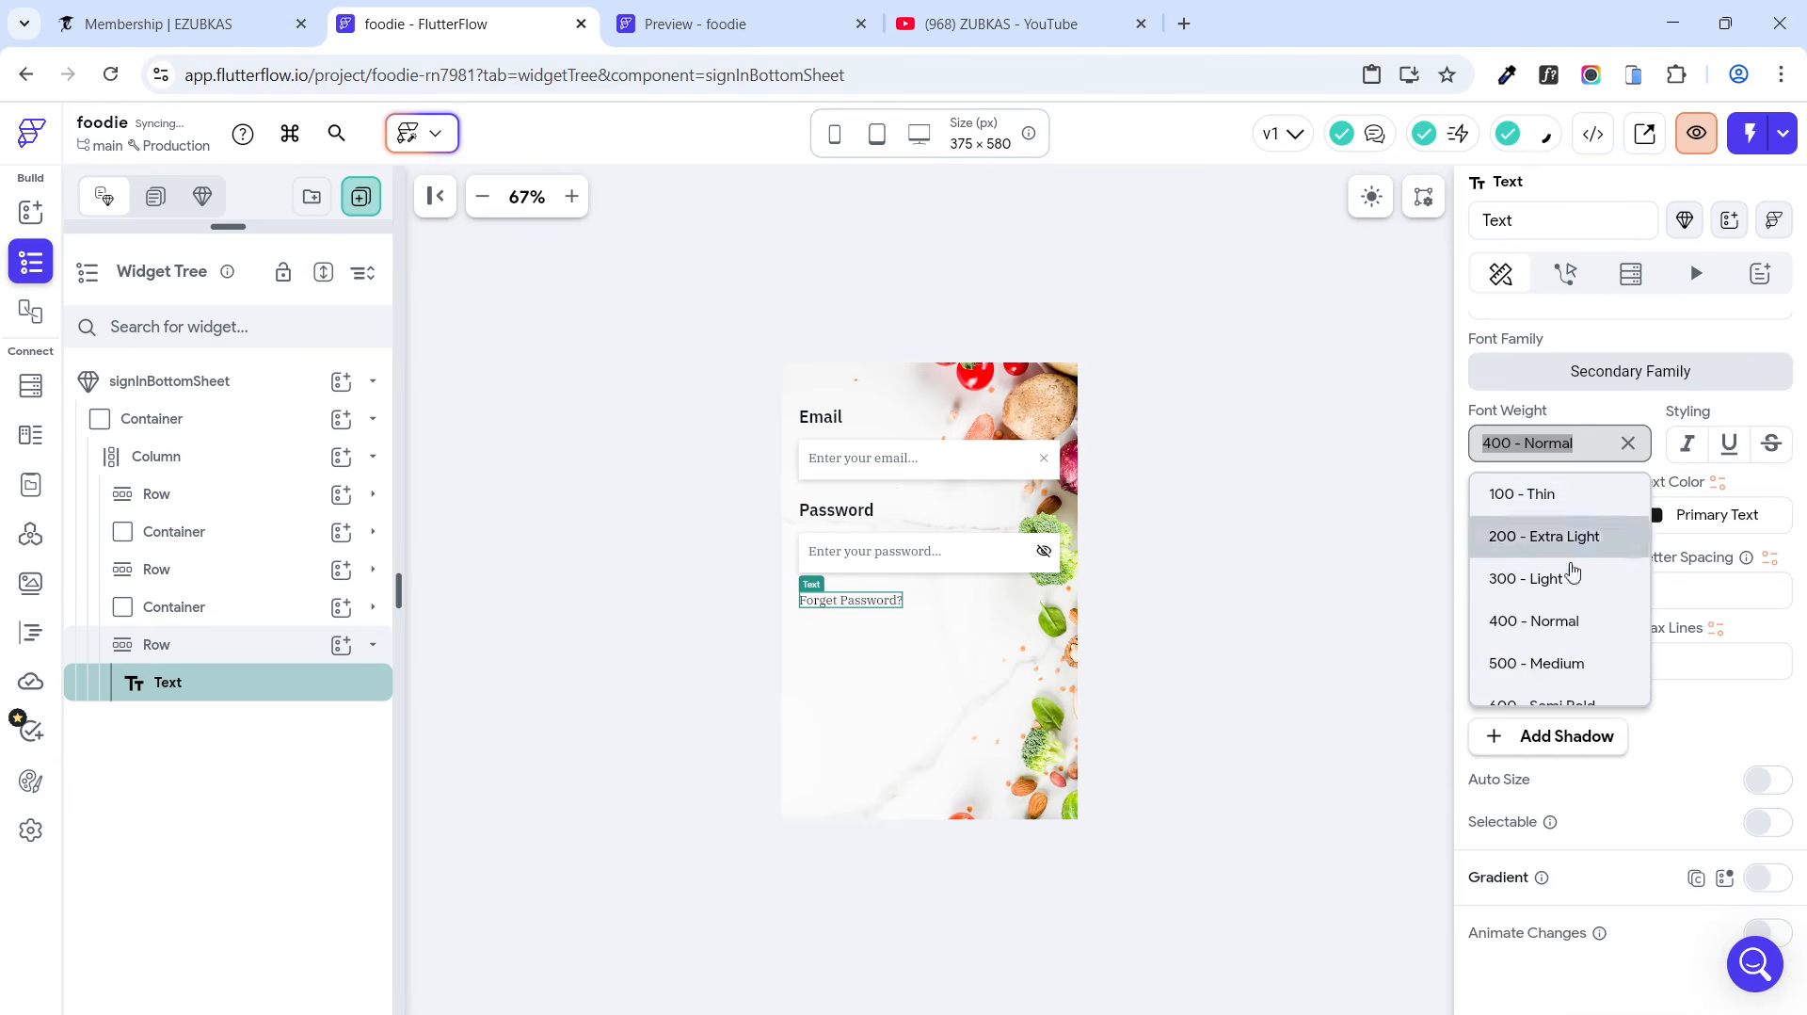
click(1562, 662)
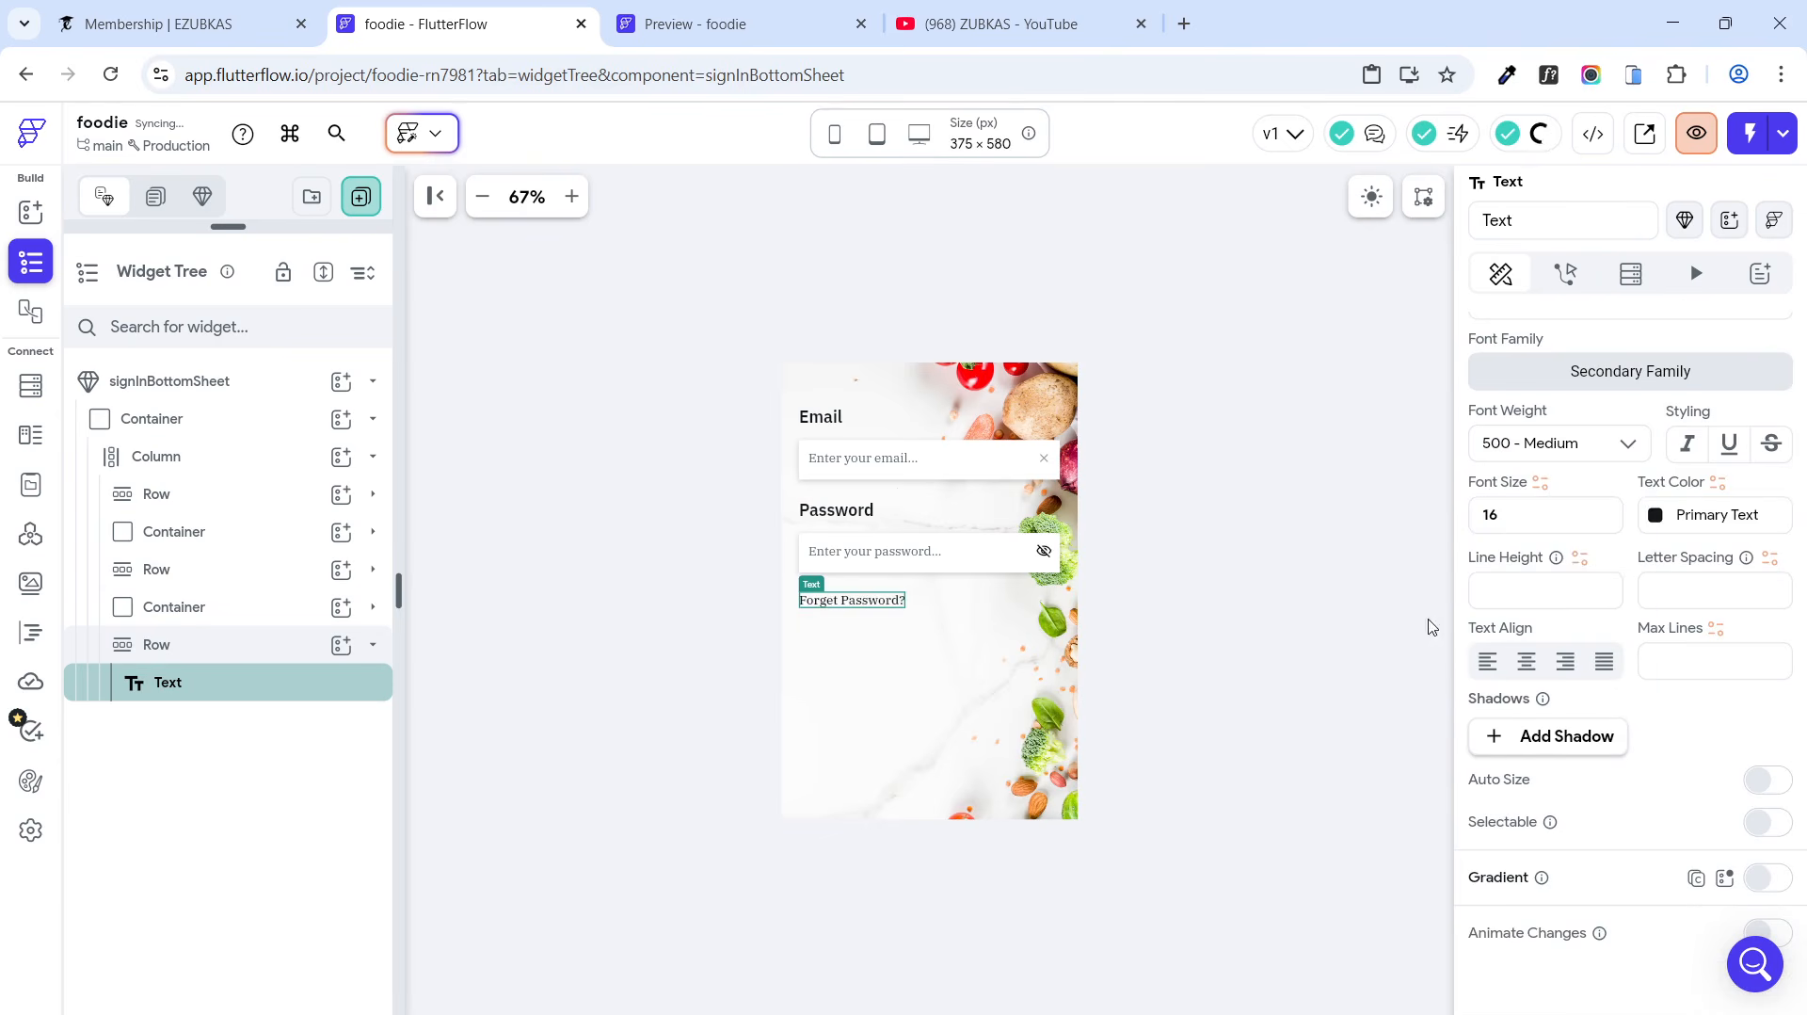
Step: Set the "Forget Password?" text to font size 18 with the Primary theme colour
double_click(1509, 518)
text(18)
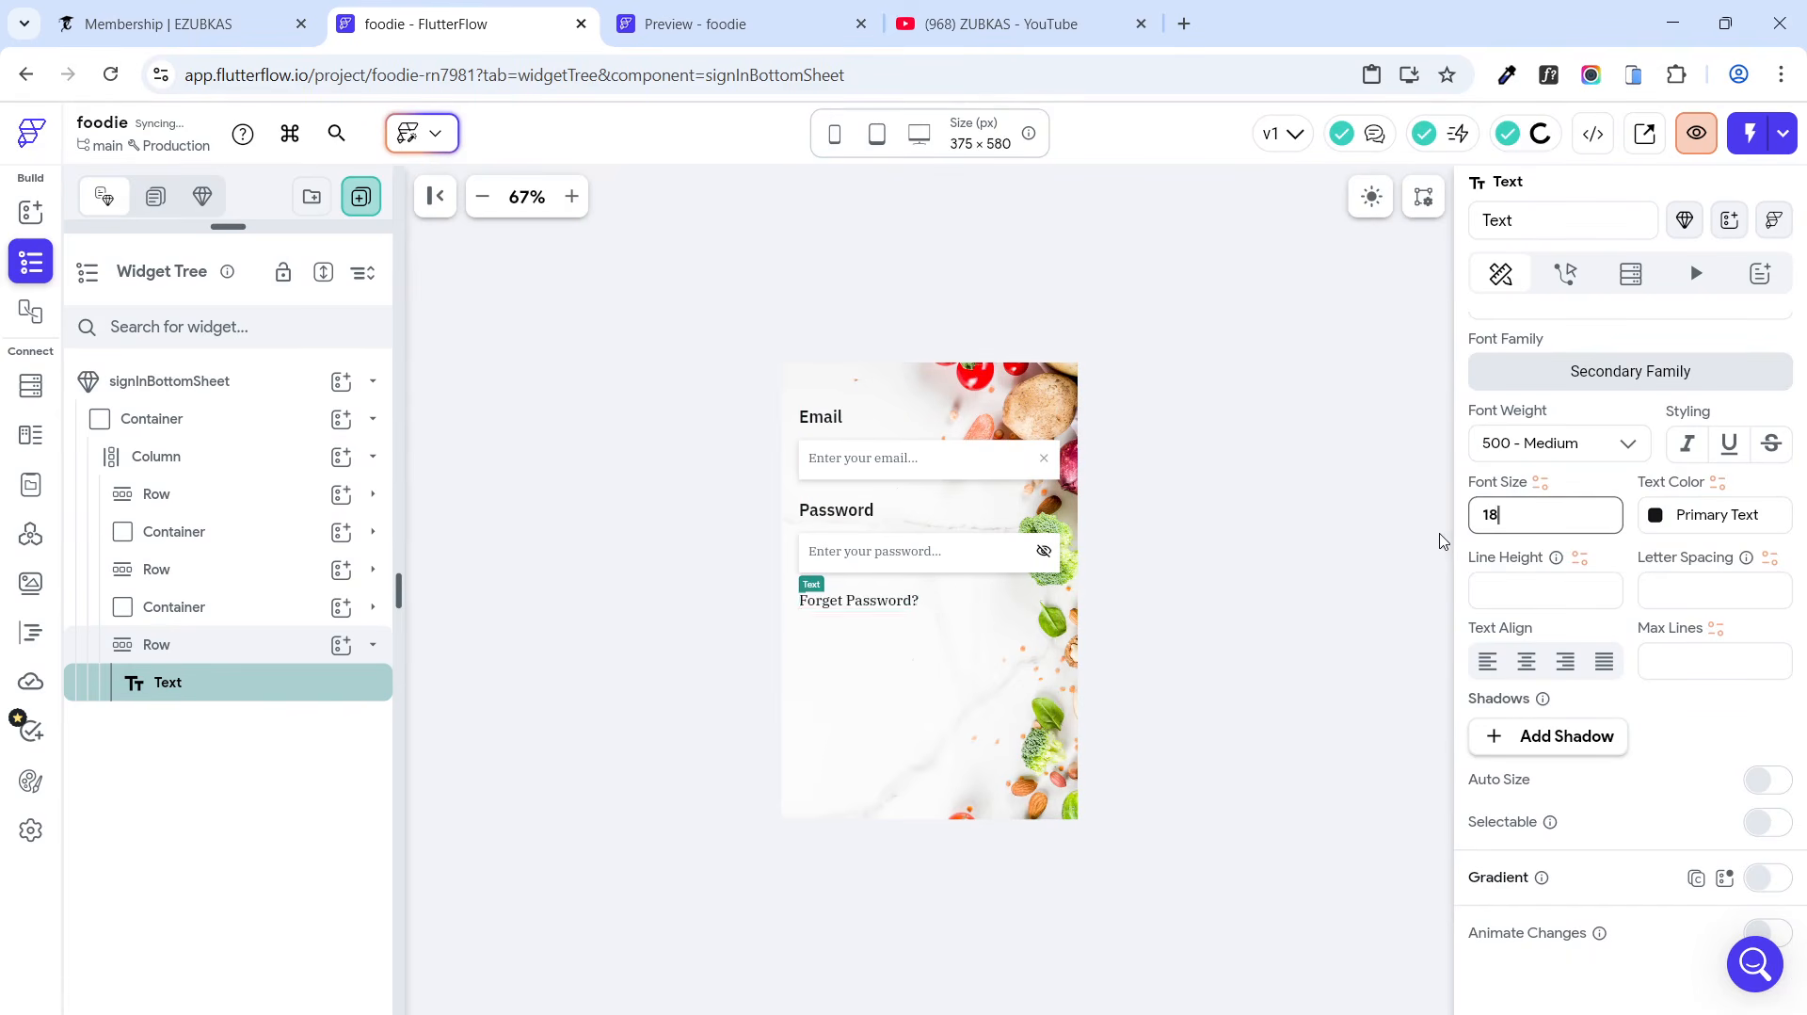
click(1661, 521)
click(1289, 686)
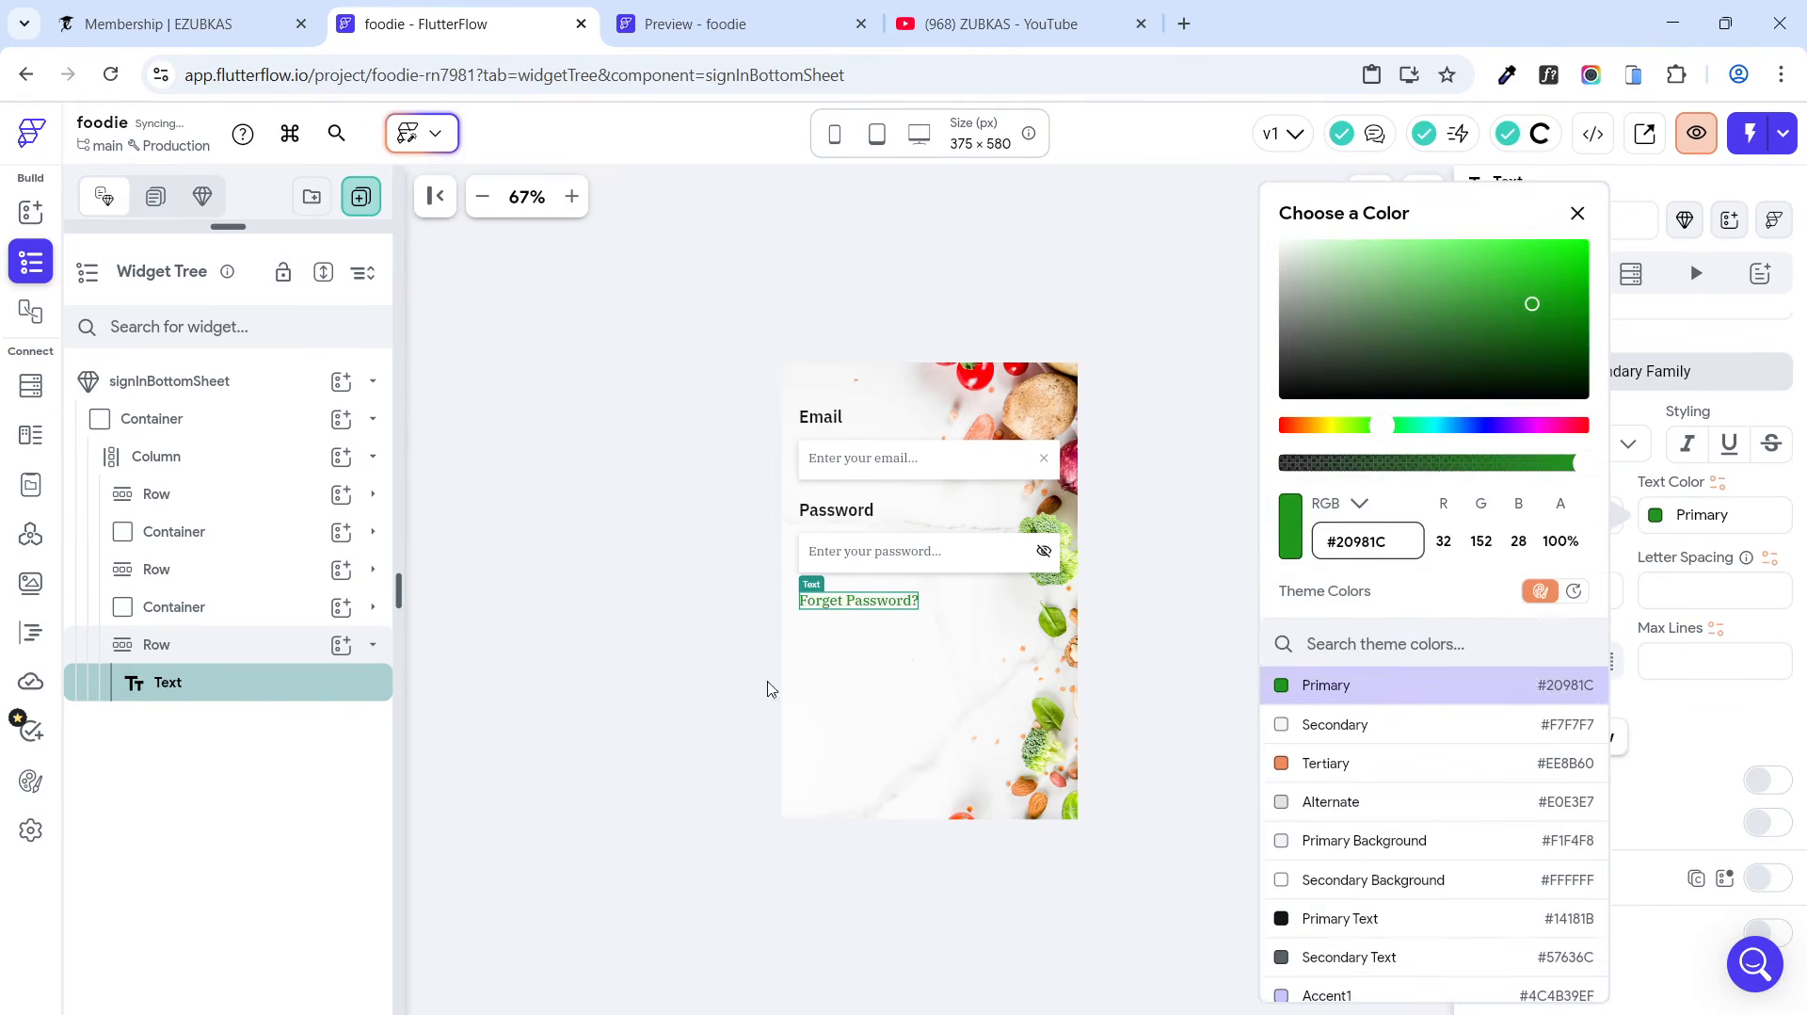
click(675, 668)
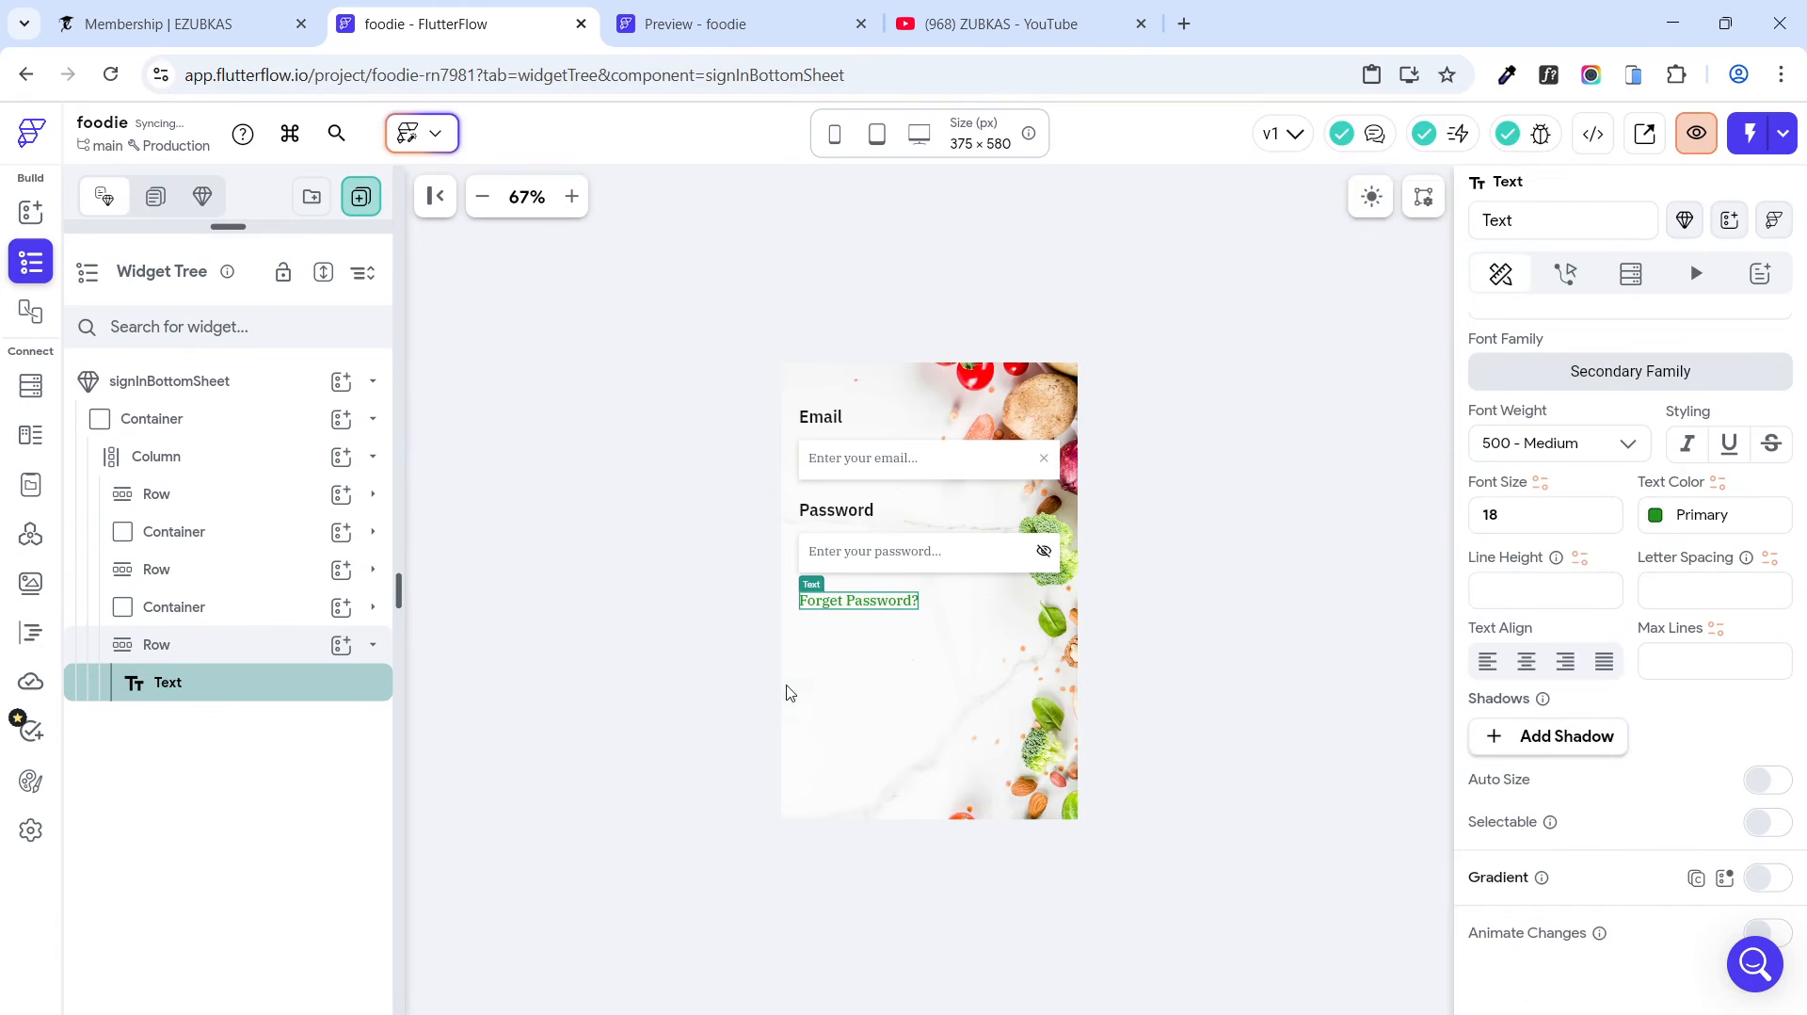
Step: Set the main axis alignment of the Row holding "Forget Password?" to End
click(271, 649)
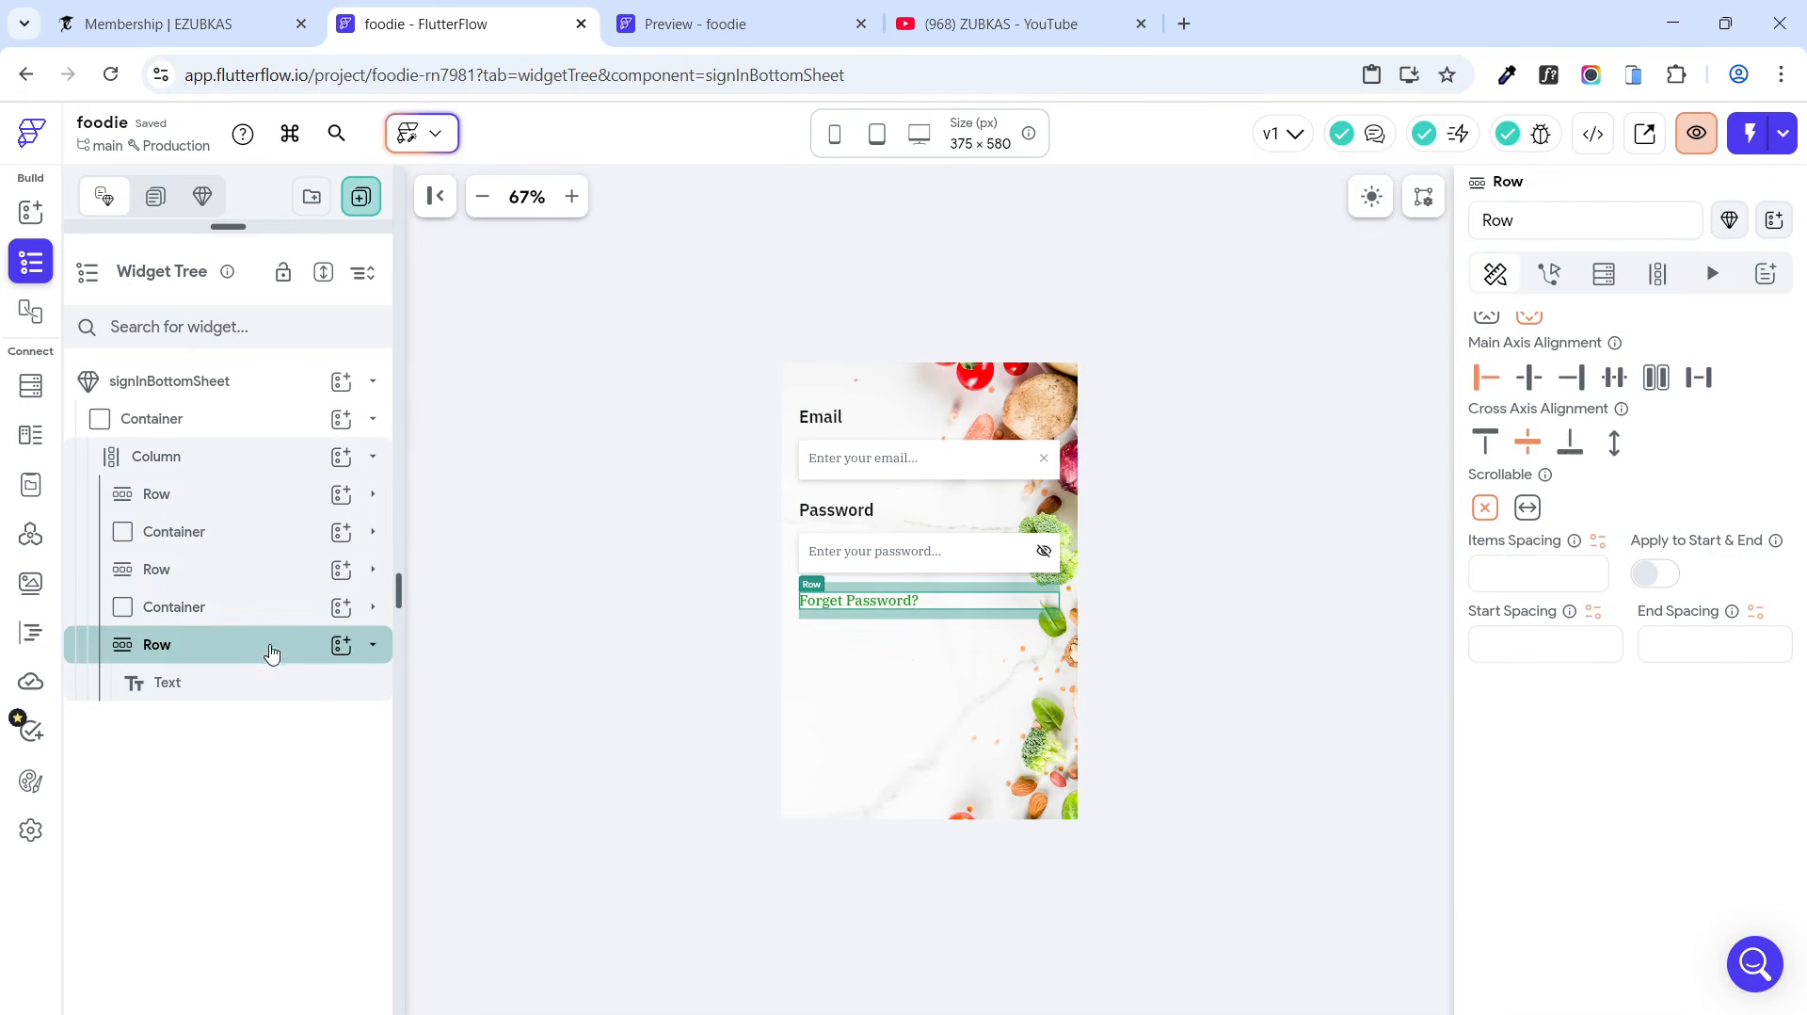
click(1577, 384)
click(637, 728)
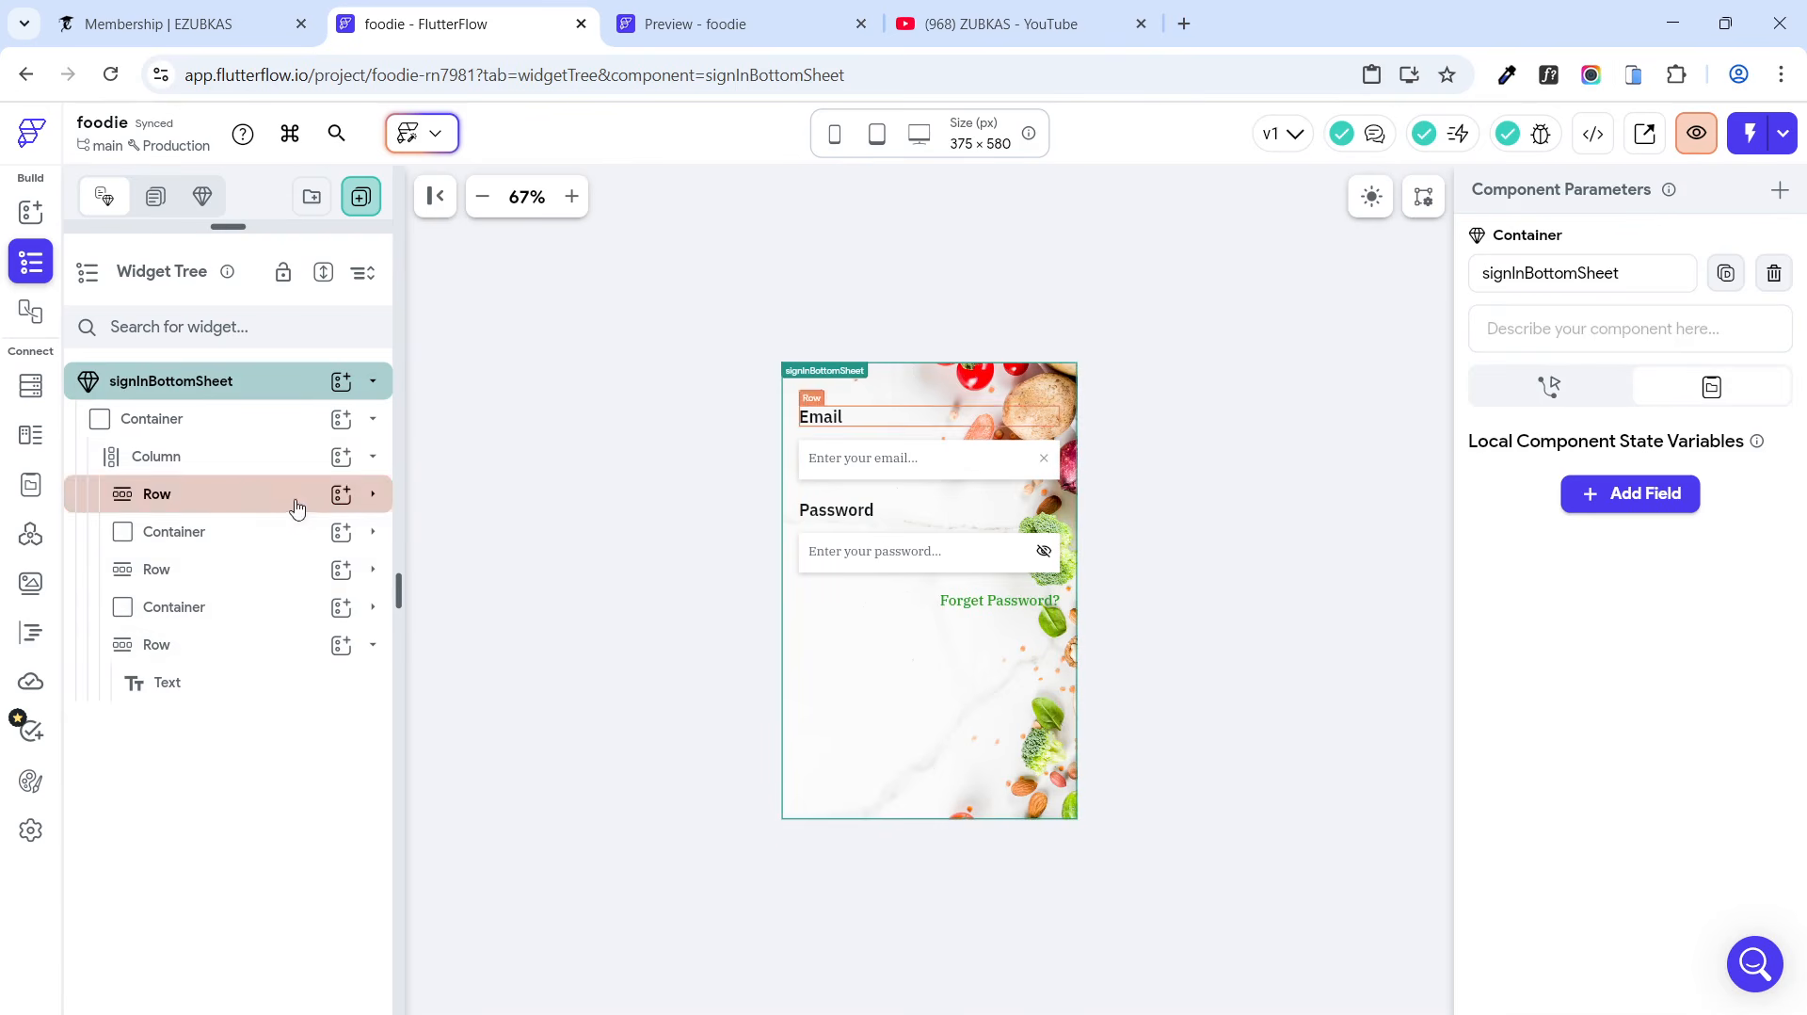
Step: Add a Button at the end of the Column with 15 top and 12 bottom padding
click(341, 457)
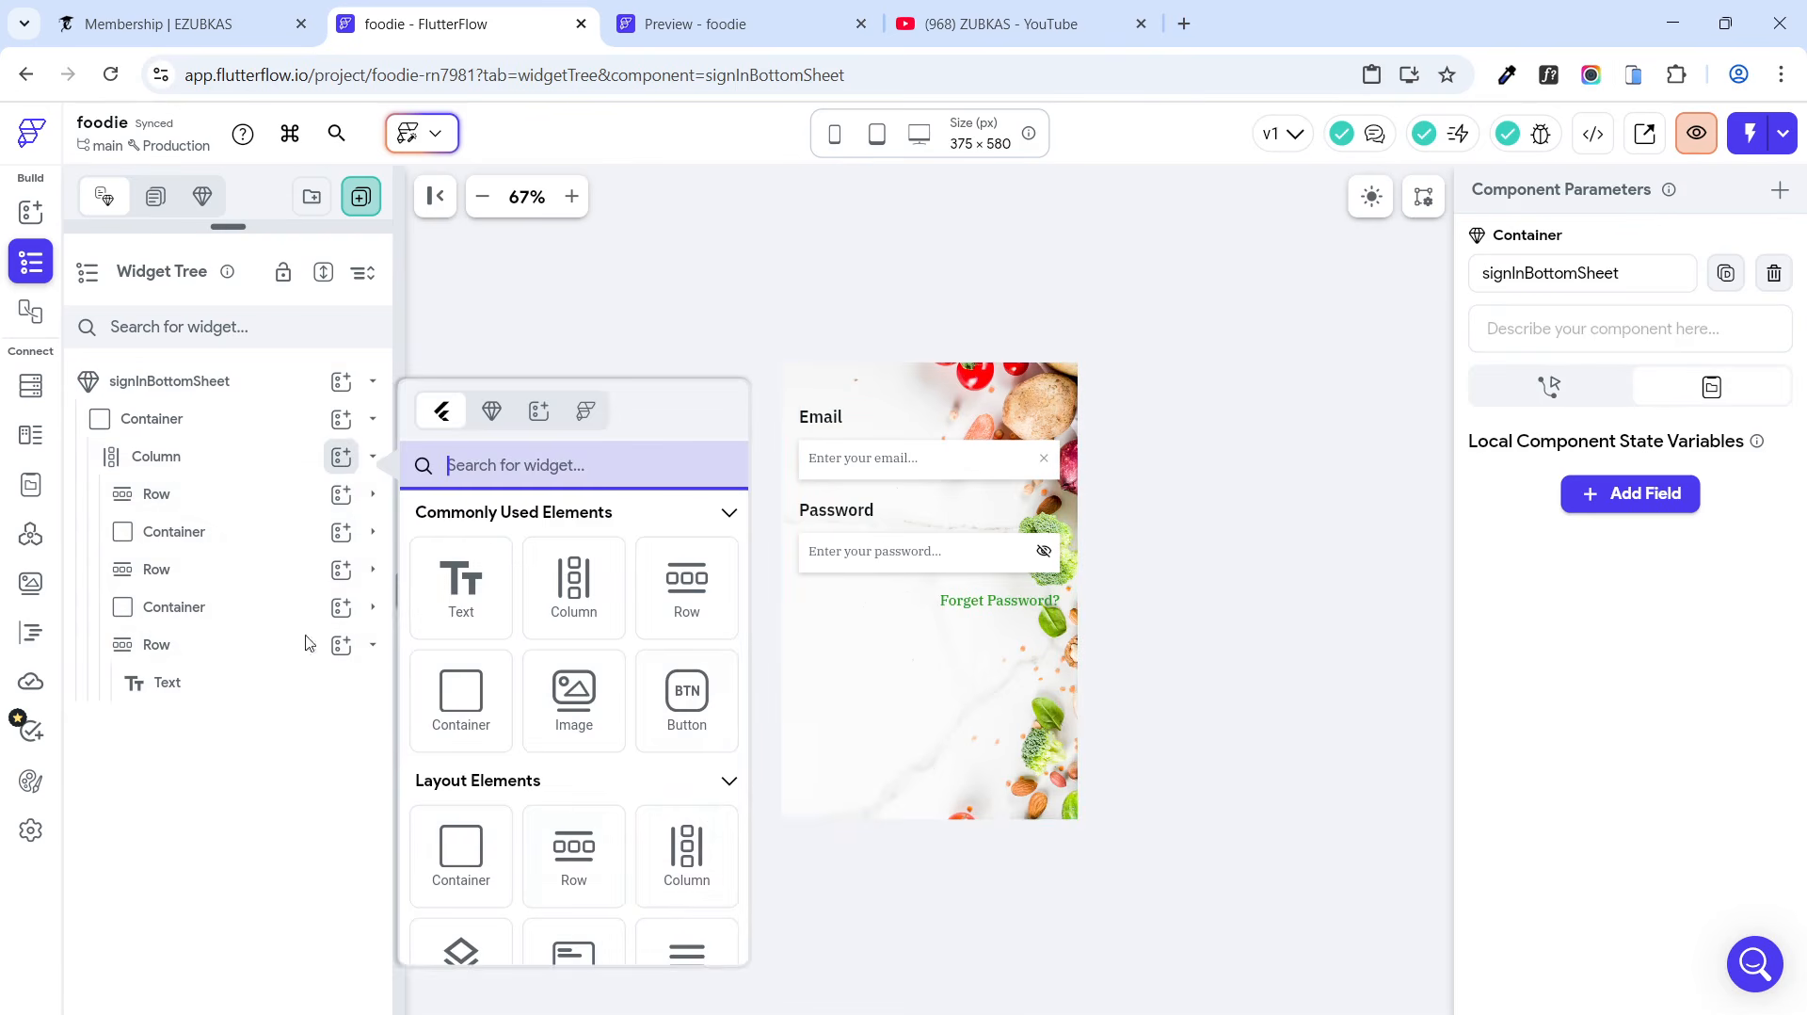
click(696, 697)
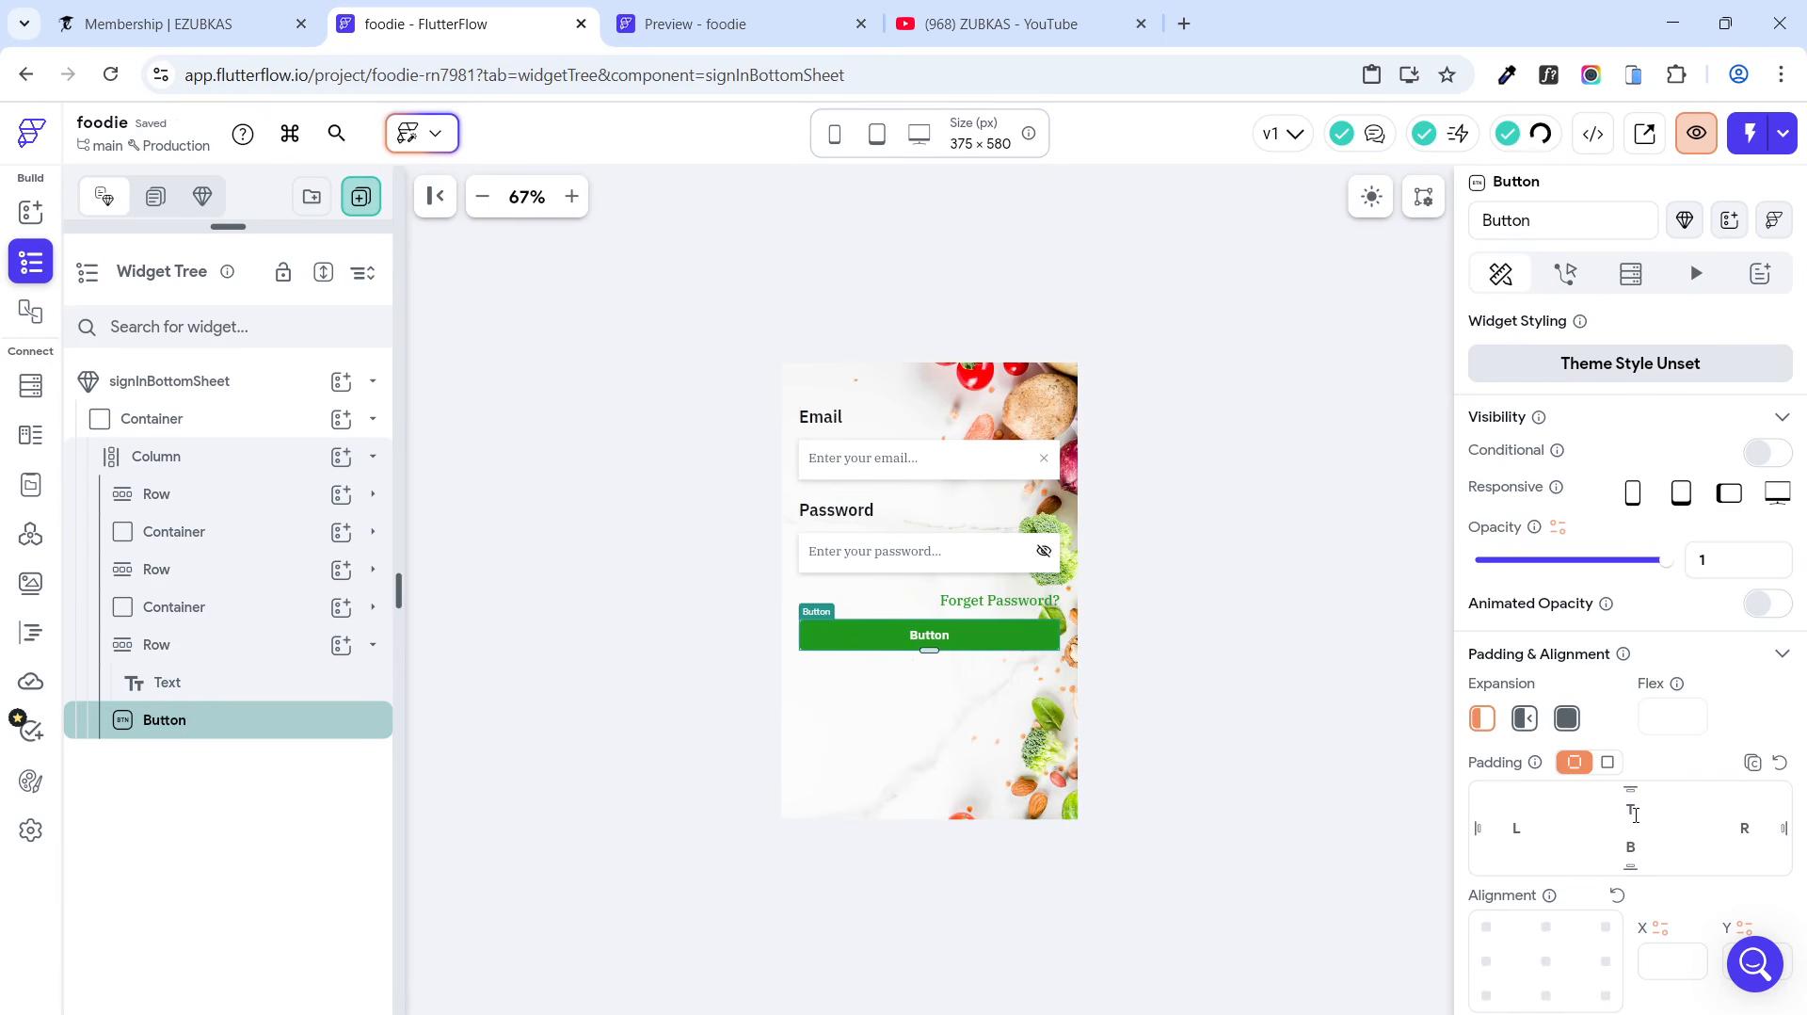
click(1371, 801)
click(1030, 650)
click(1629, 811)
text(15)
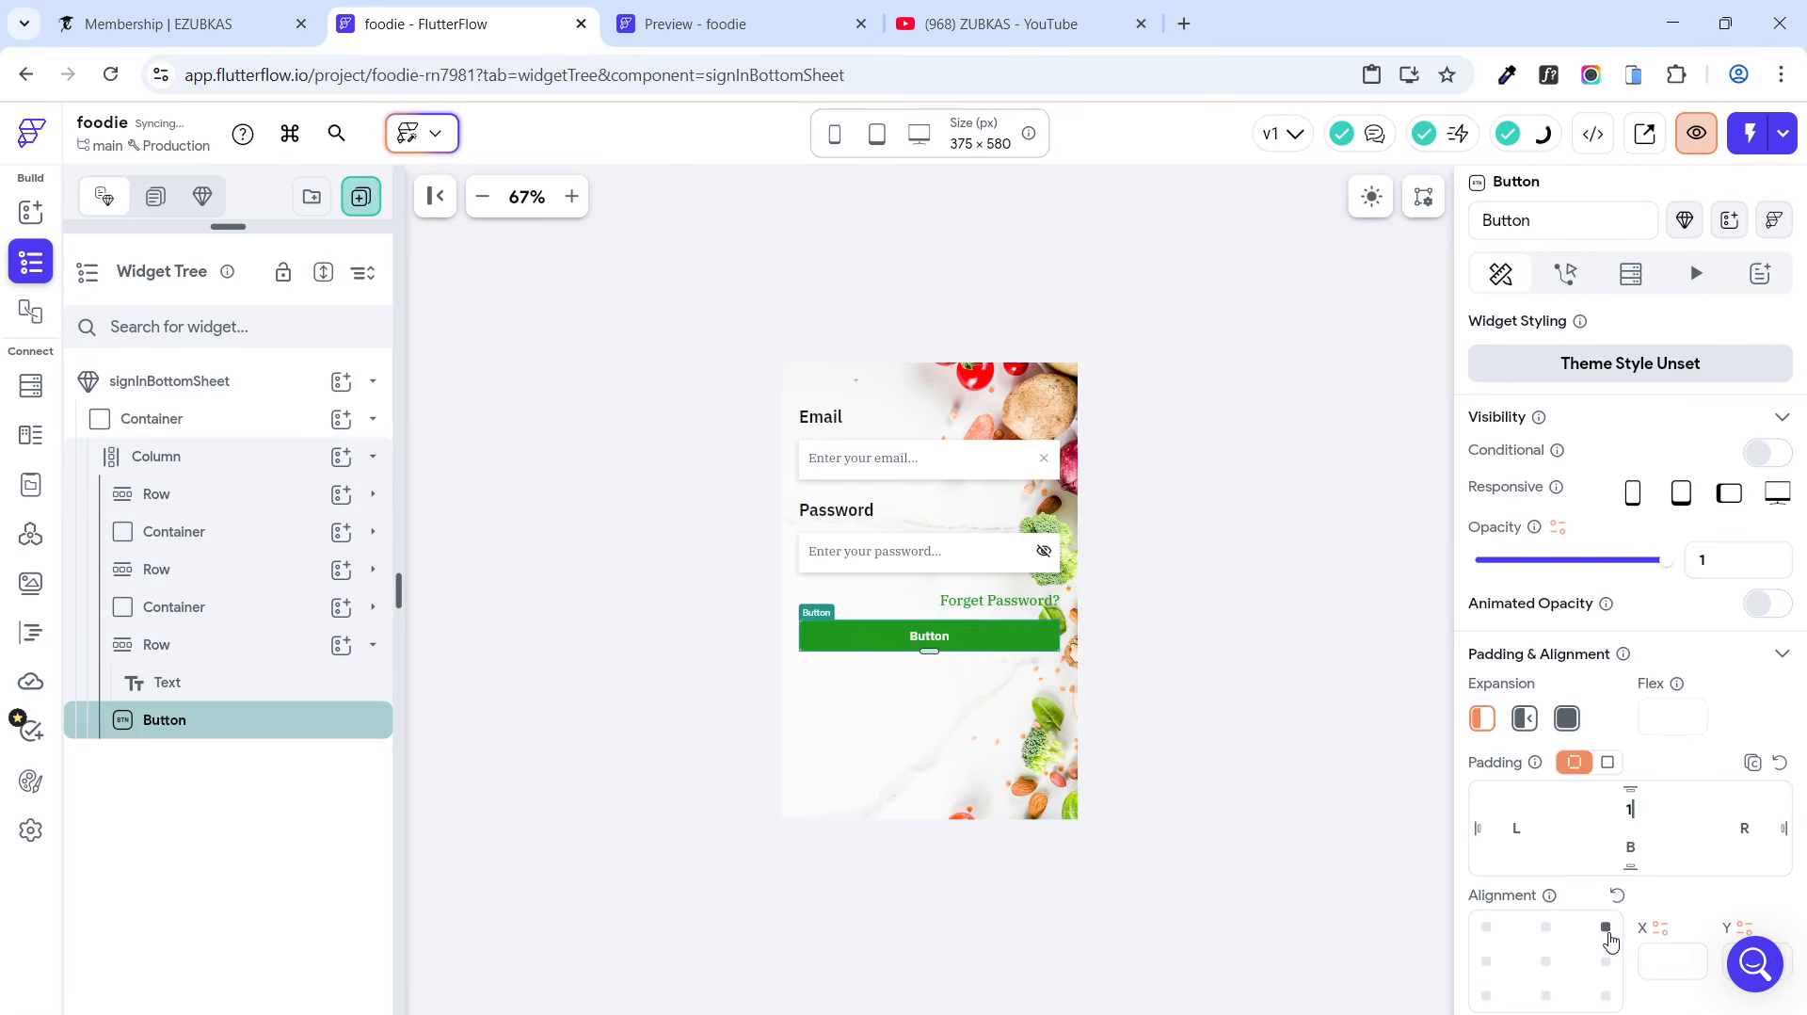
click(1630, 846)
text(12)
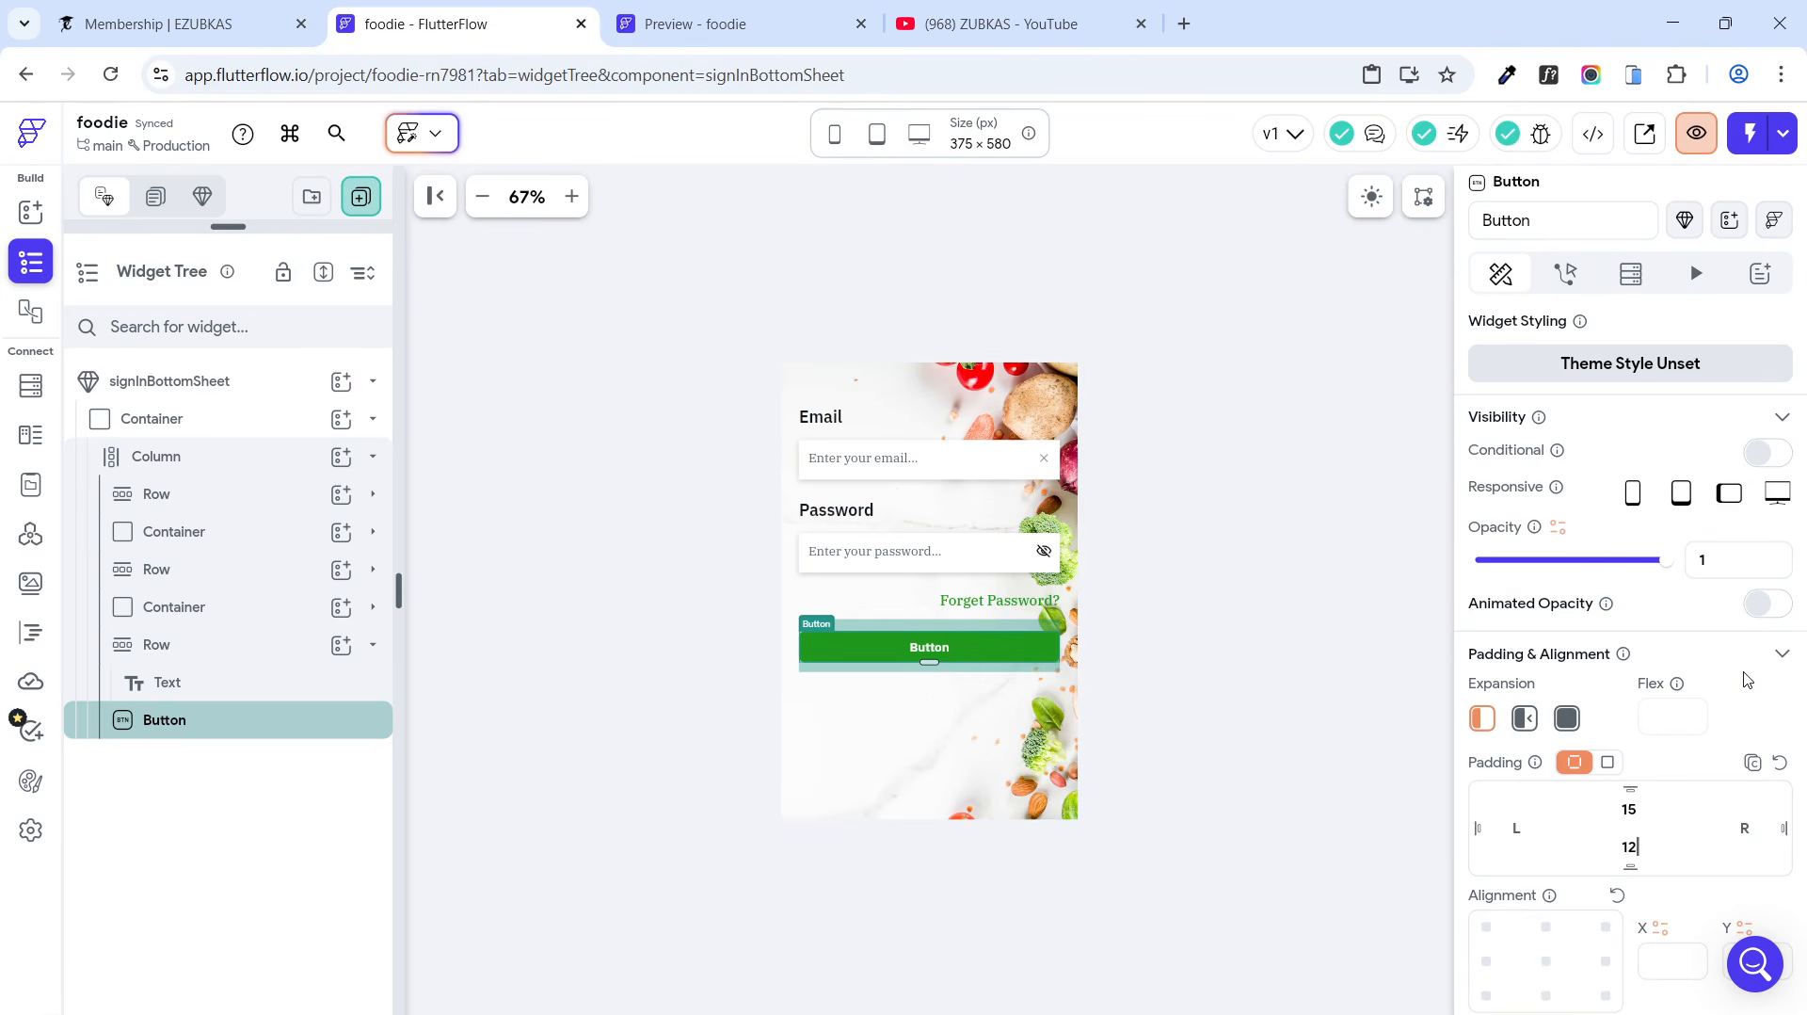
Step: Set the new button's width to infinity and its height to 50 px
scroll(1506, 715, down, 8)
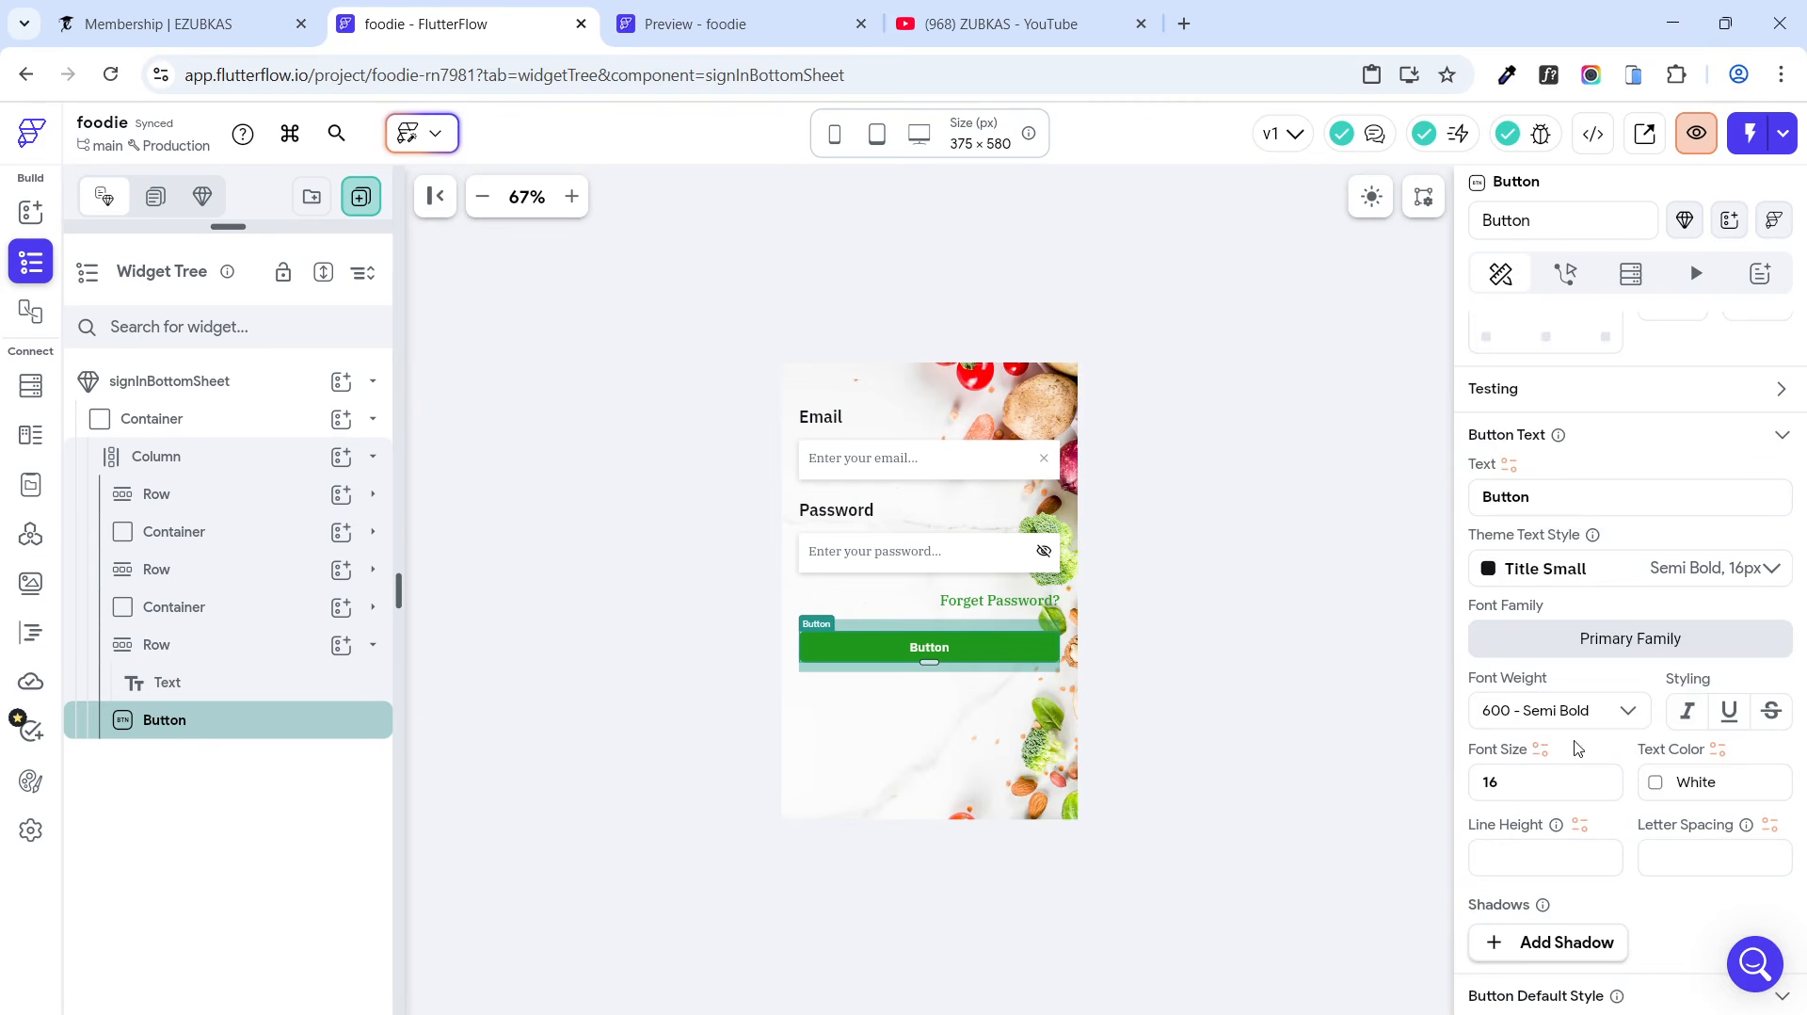
scroll(1597, 817, down, 4)
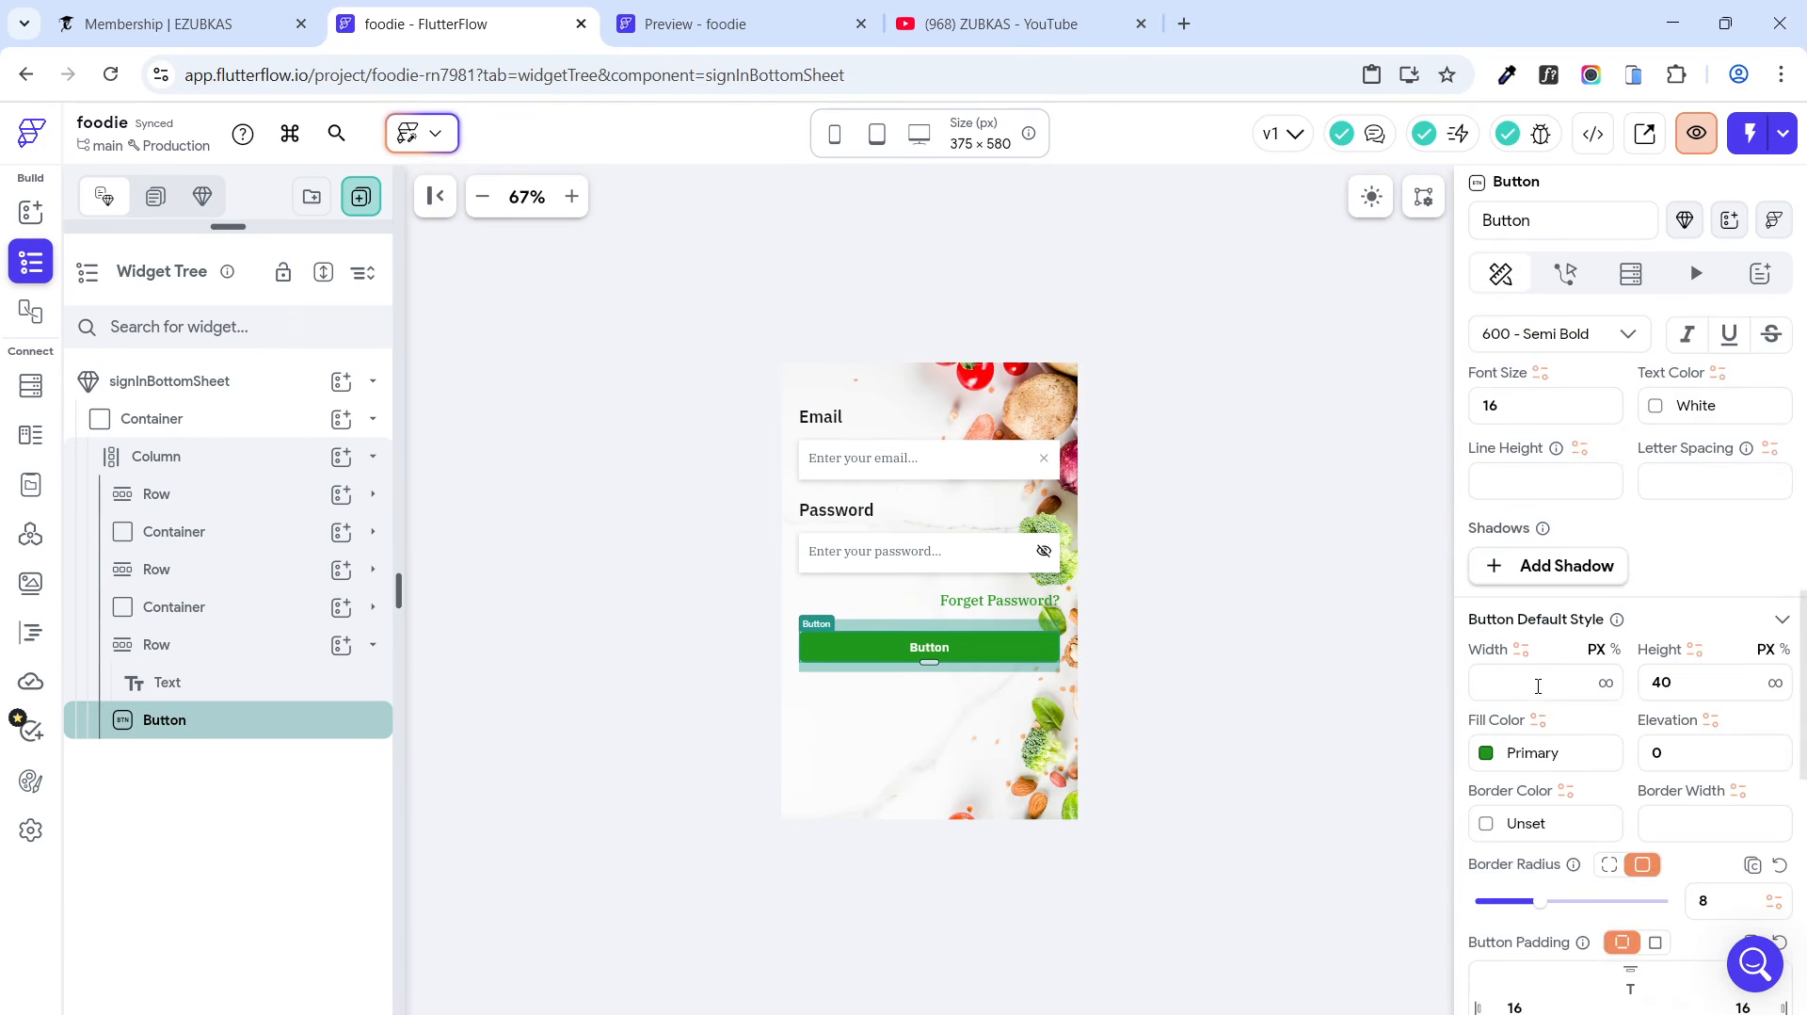
click(1606, 683)
click(1645, 686)
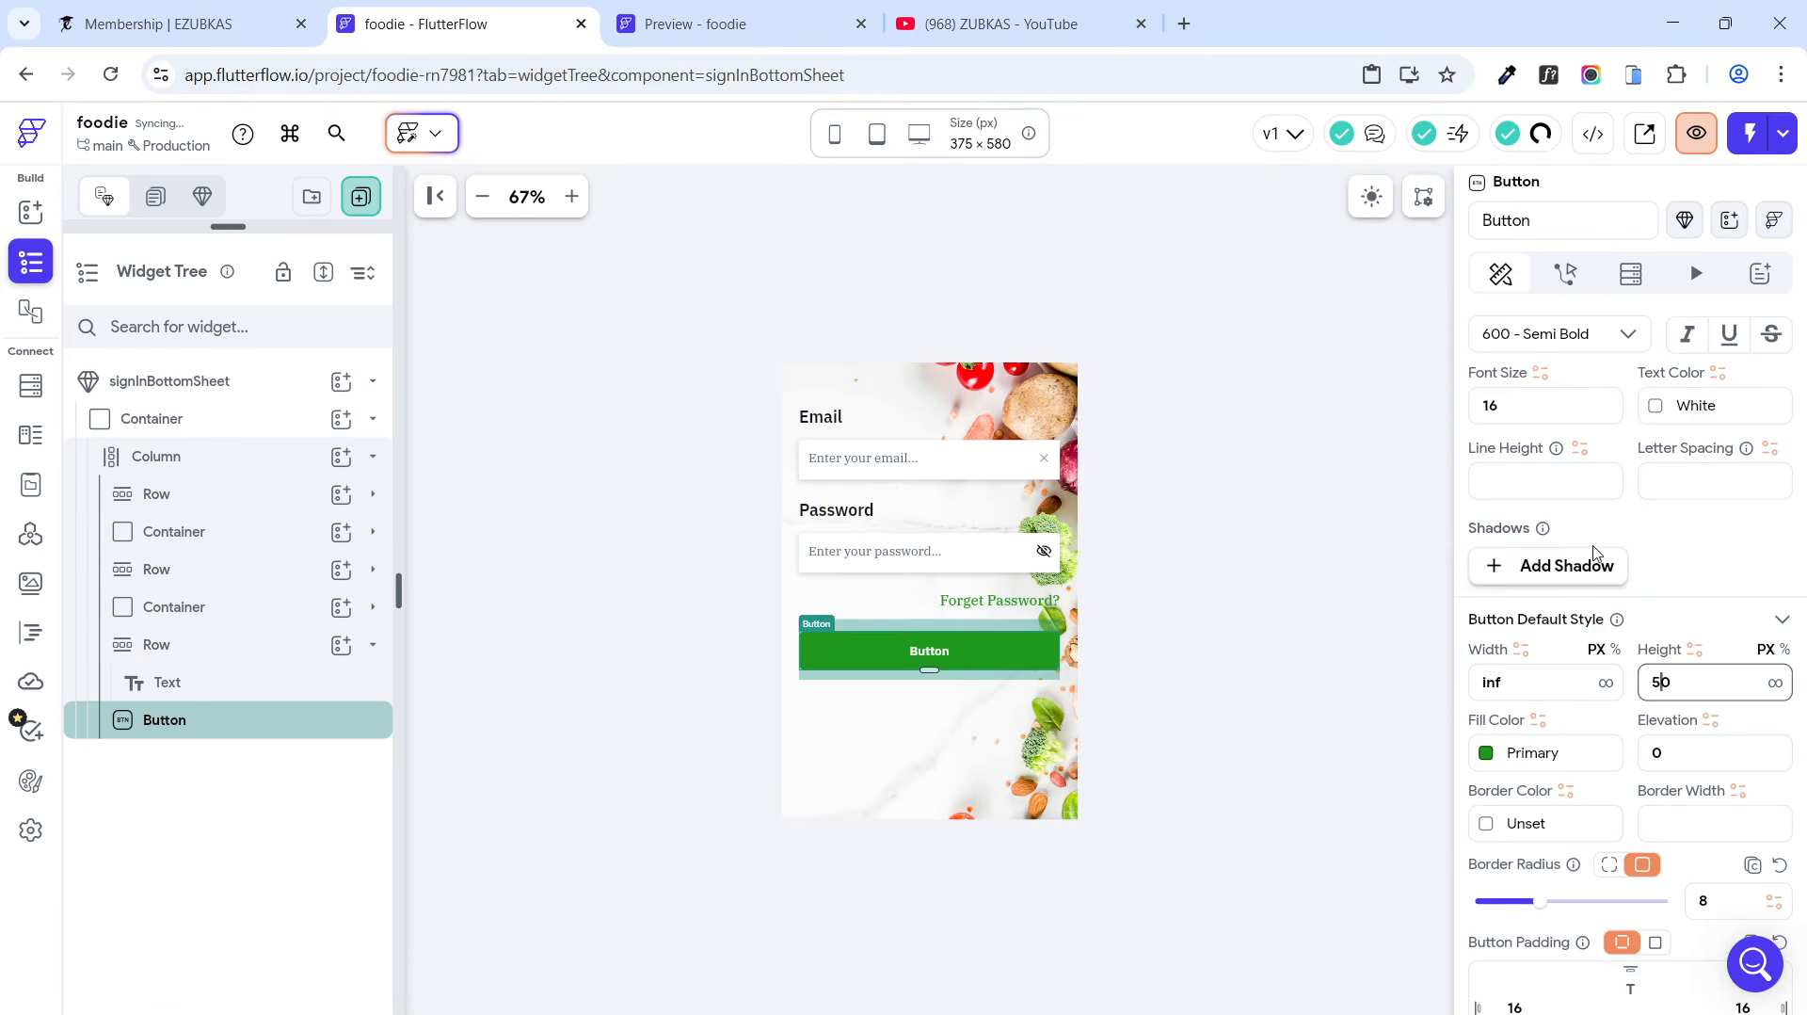
Step: Change the button's text to "SIGNIN" with font size 21
scroll(1588, 547, up, 5)
double_click(1573, 590)
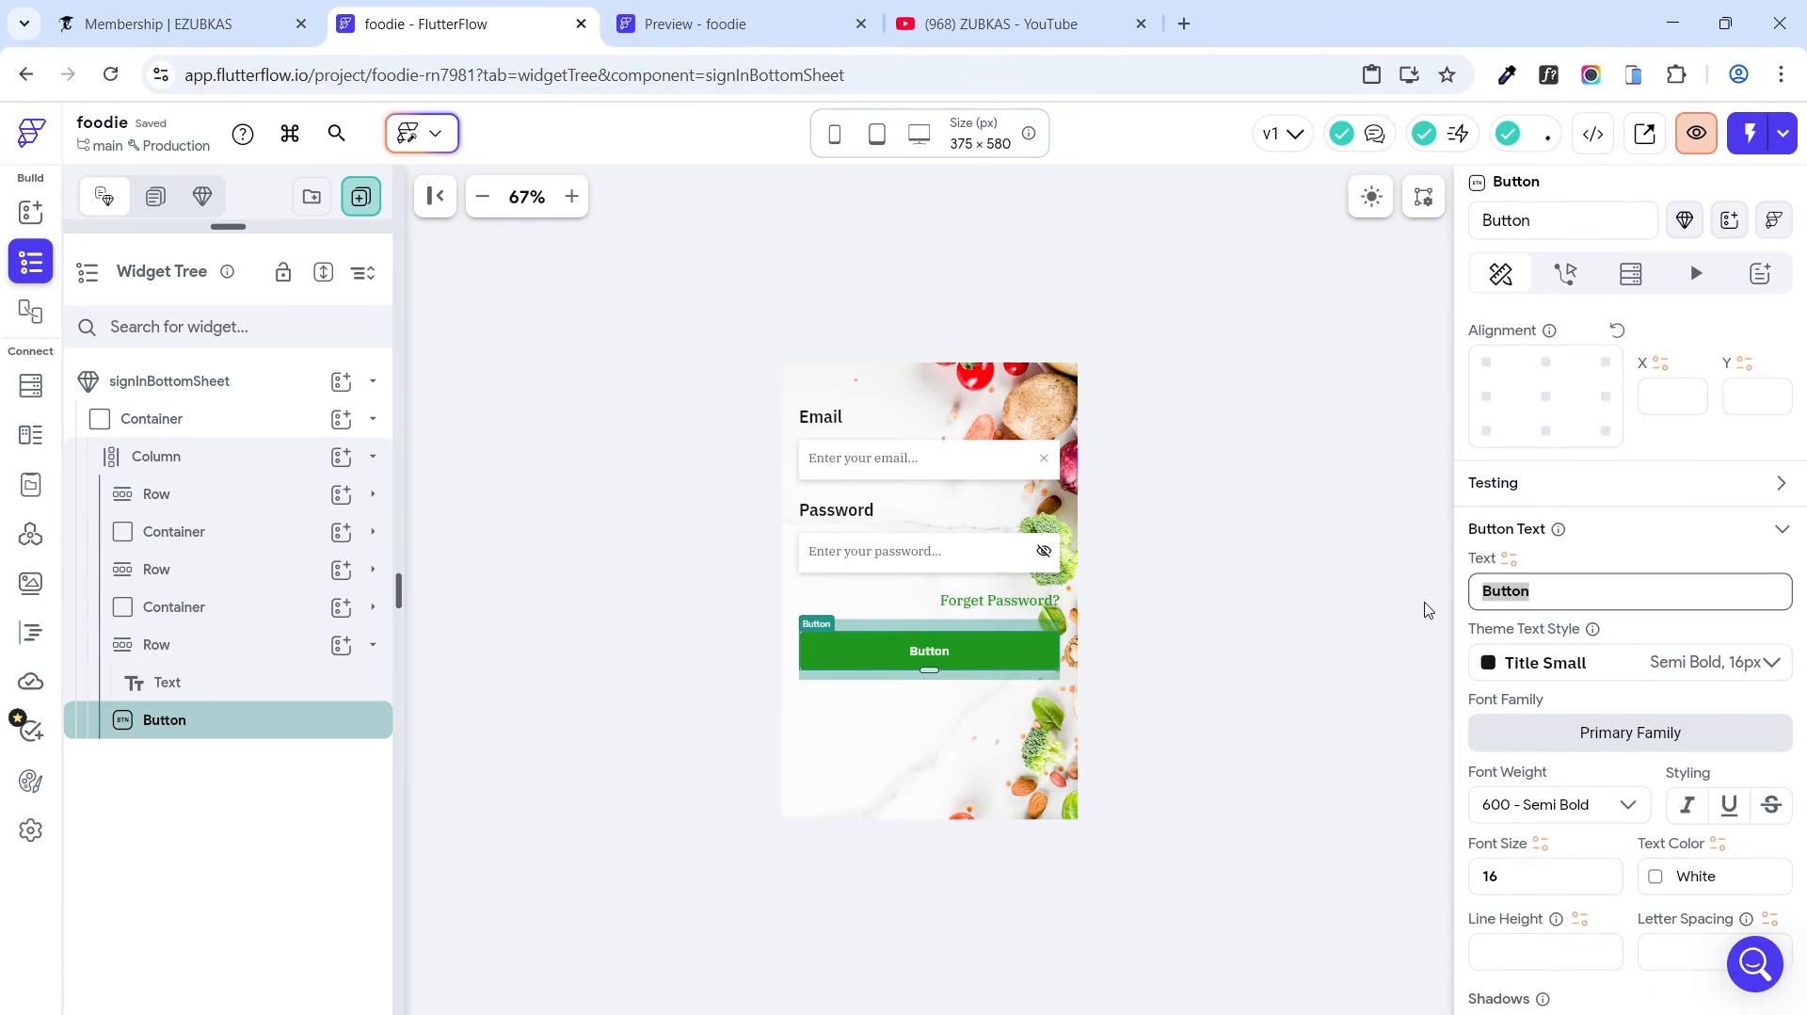
text(SIGNIN)
double_click(1495, 876)
text(21)
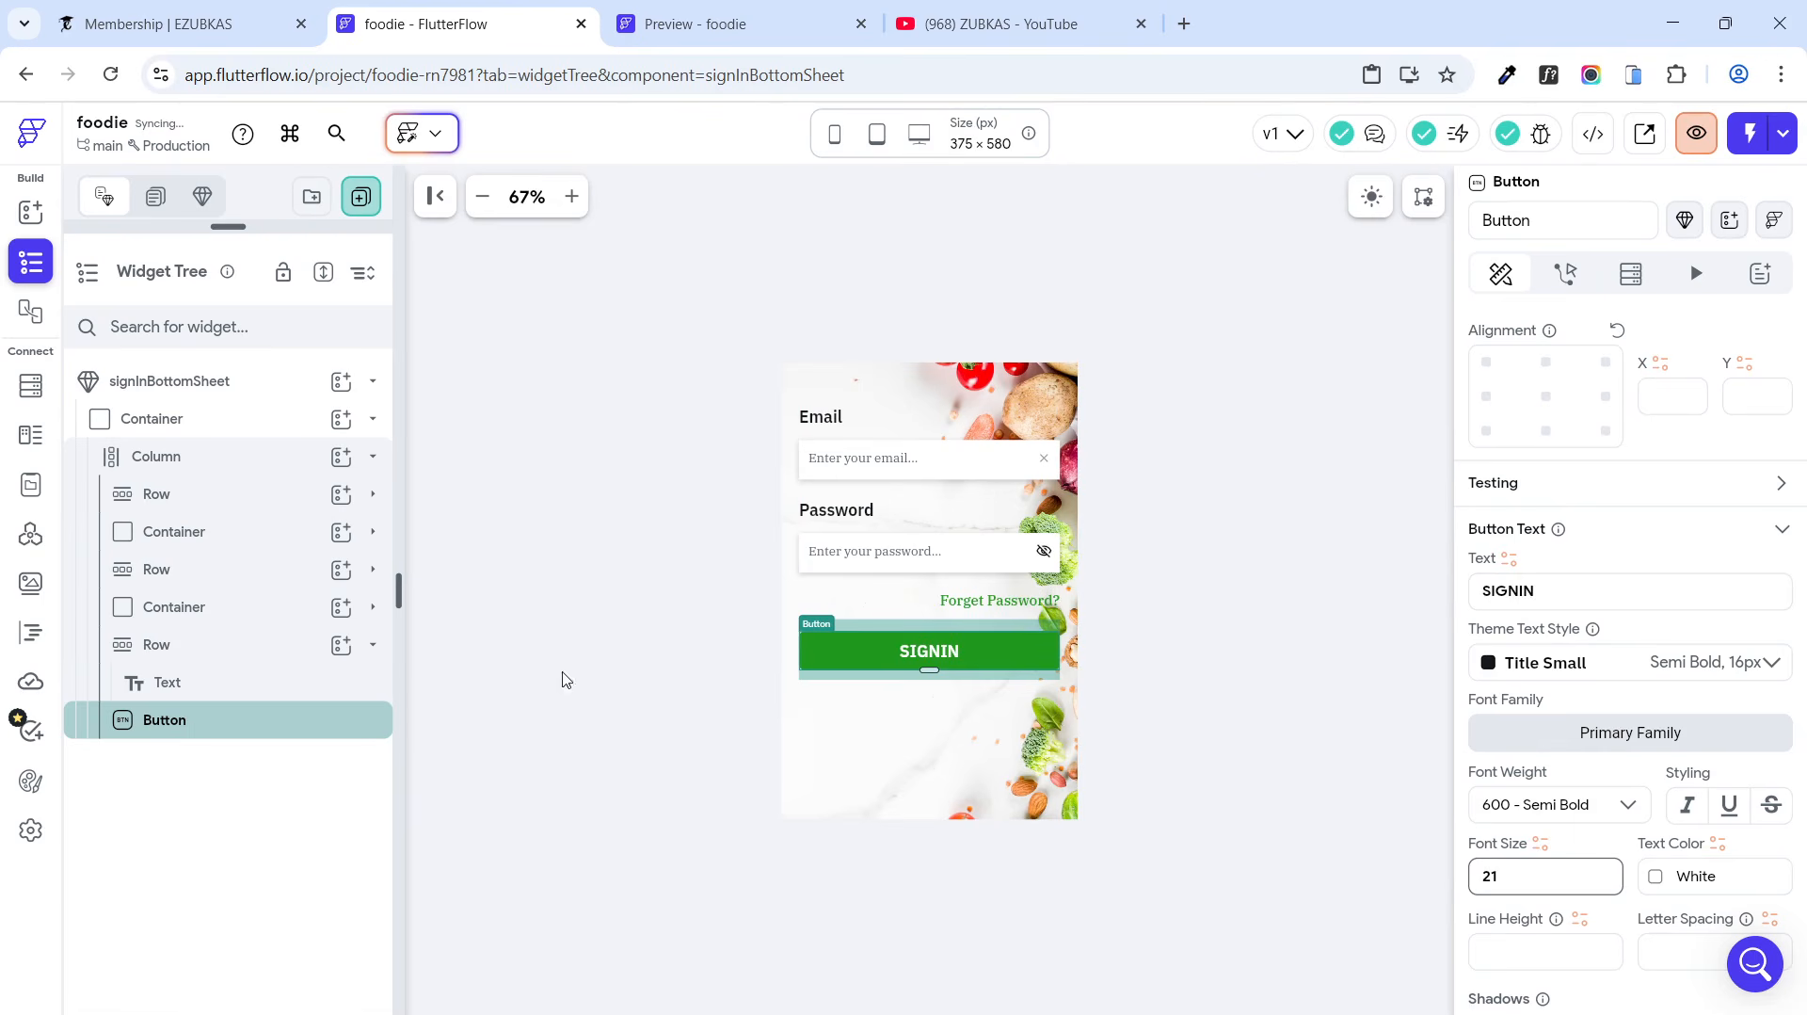
Step: Set the SIGNIN button's left and right padding to 35
scroll(1593, 499, up, 3)
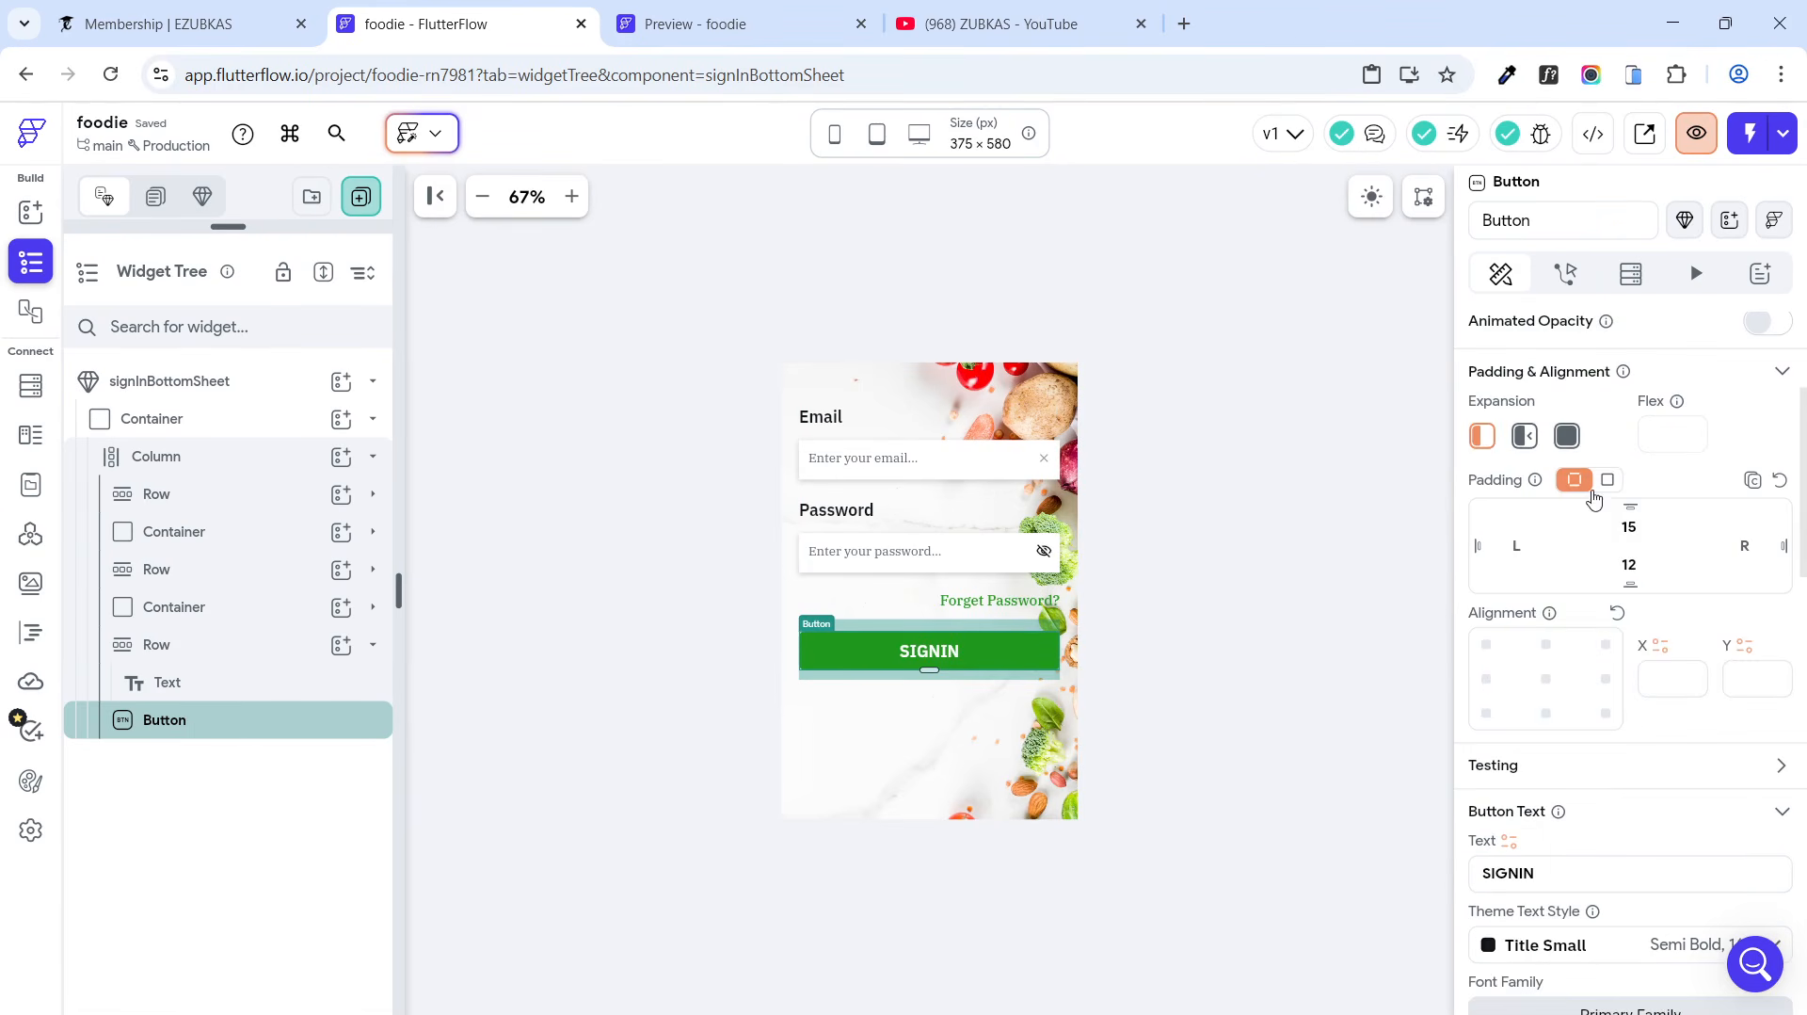
click(1517, 548)
text(35)
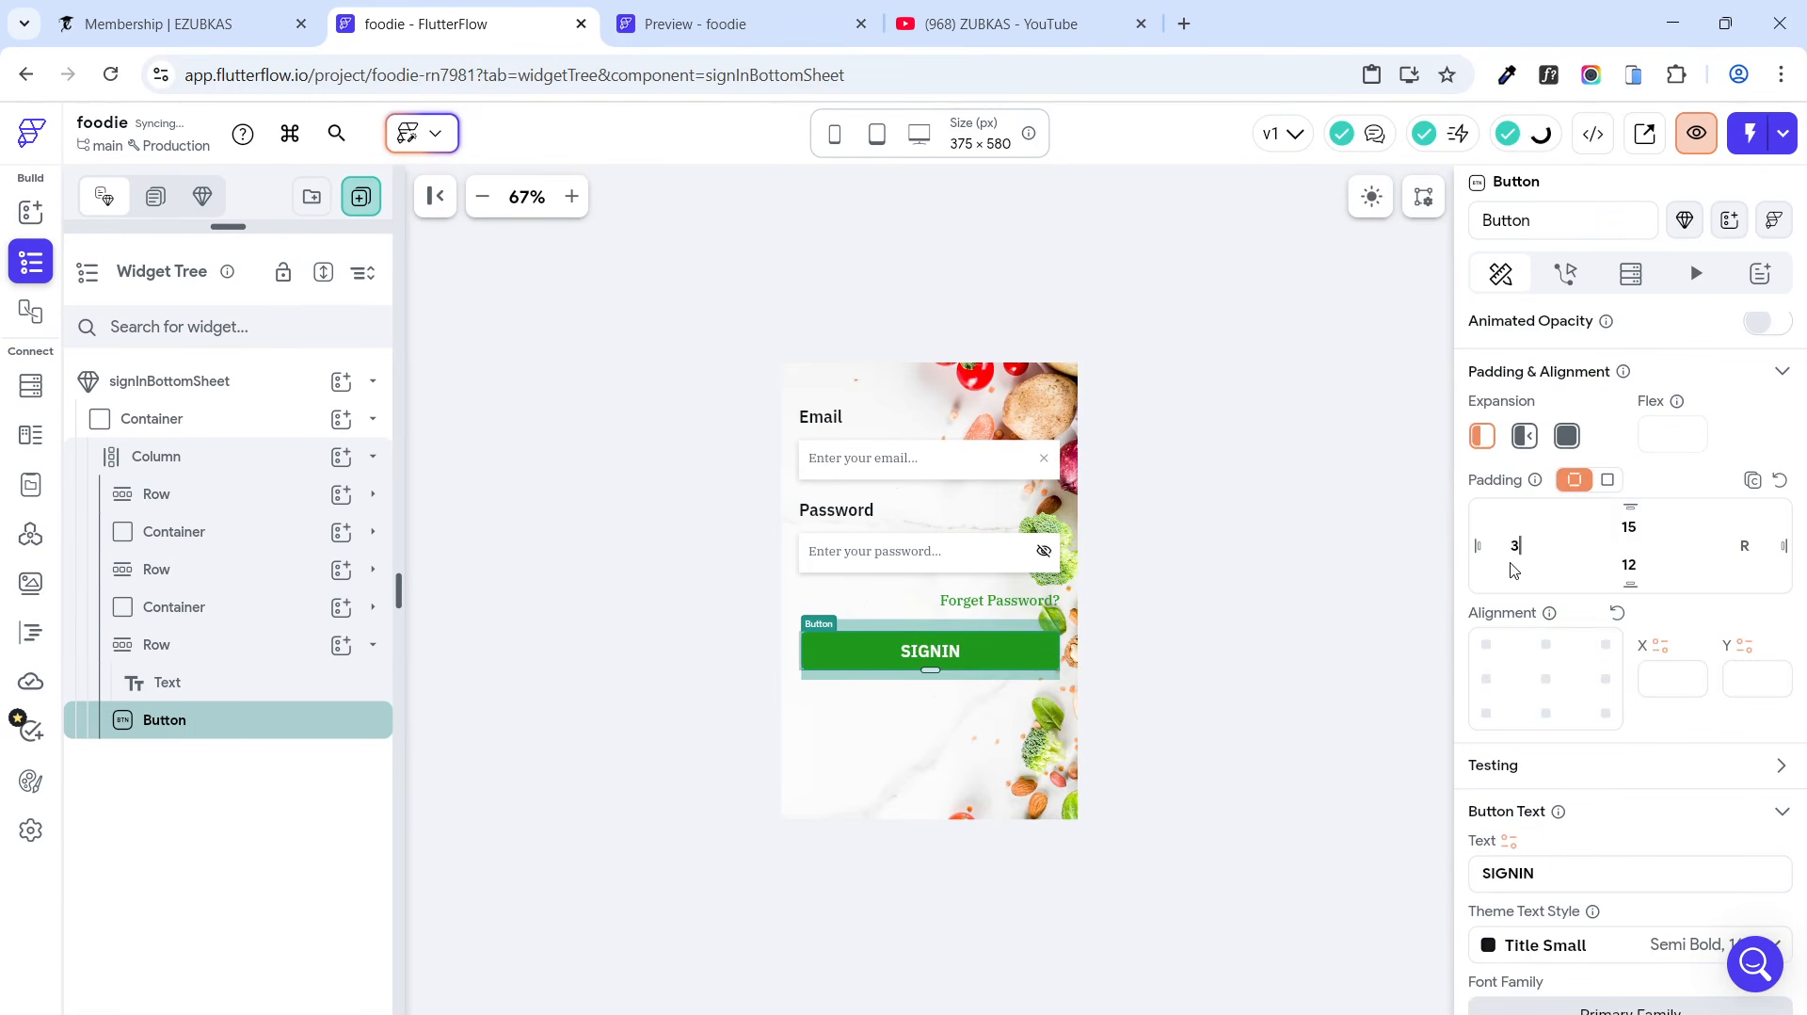
click(1746, 548)
text(35)
Step: Increase the SIGNIN button's border radius until both ends are fully rounded
scroll(1593, 727, down, 2)
scroll(1594, 728, down, 7)
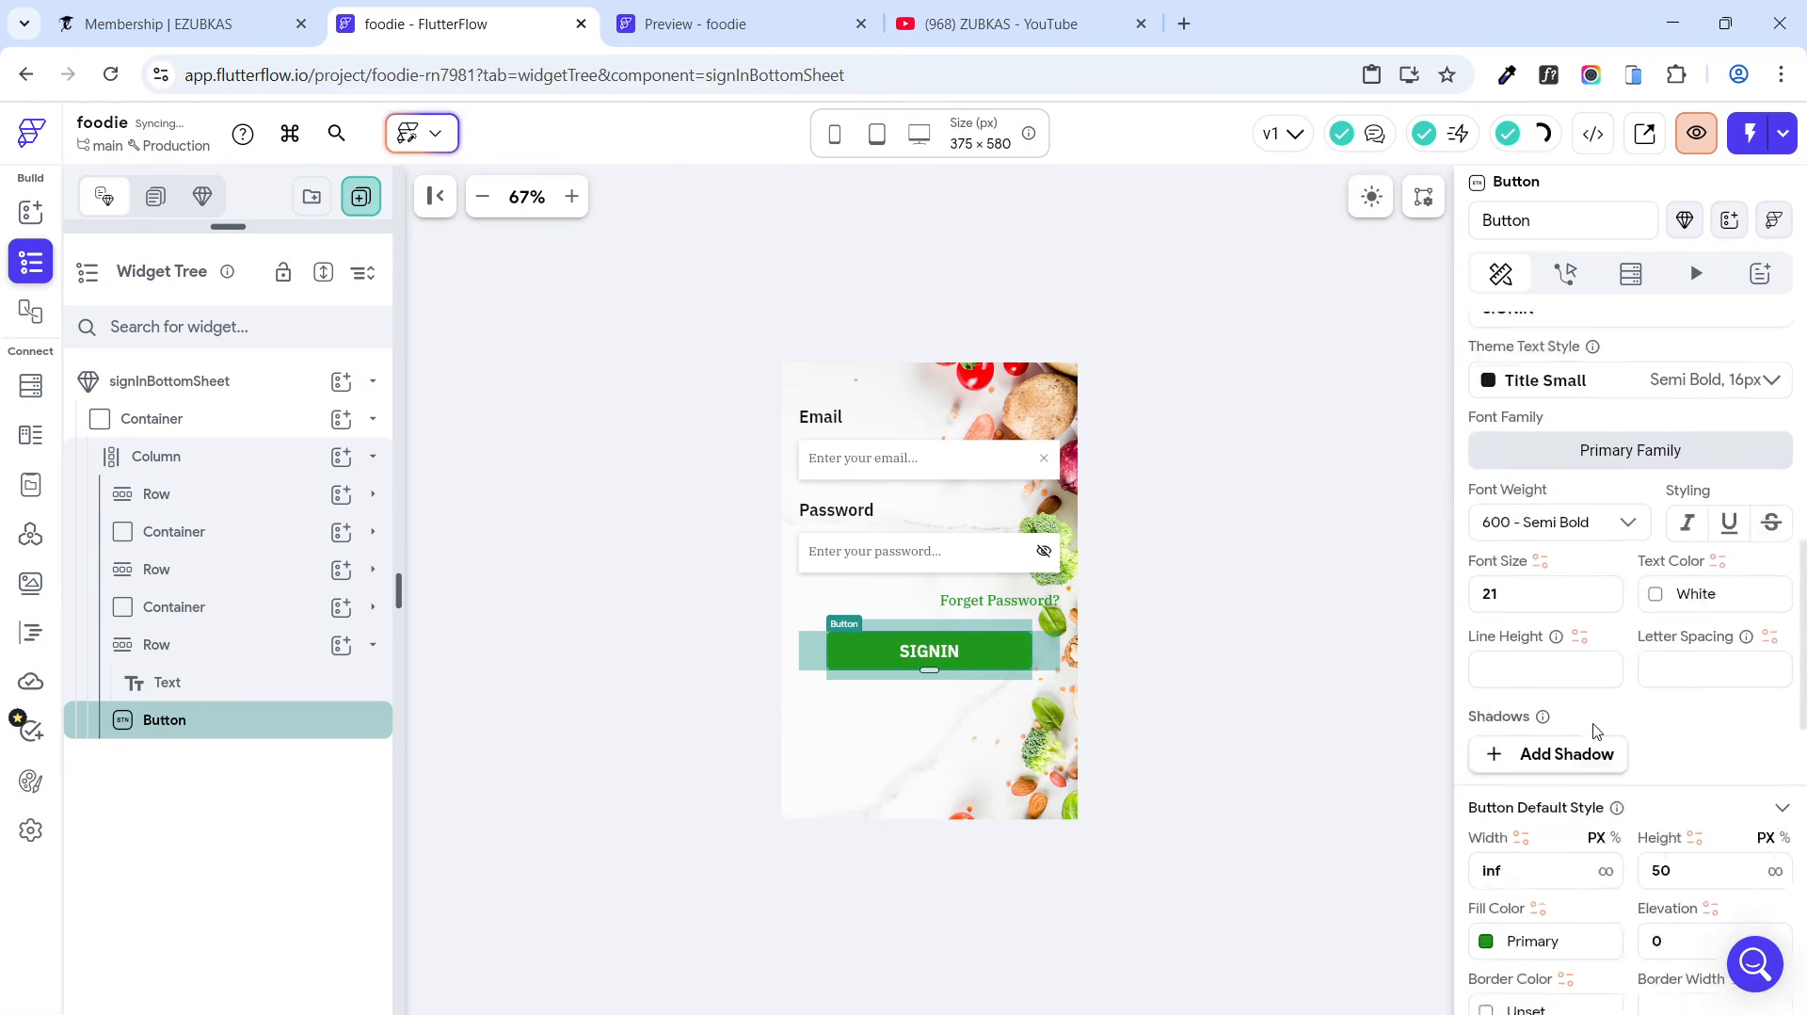
drag(1545, 817, 1656, 811)
click(692, 658)
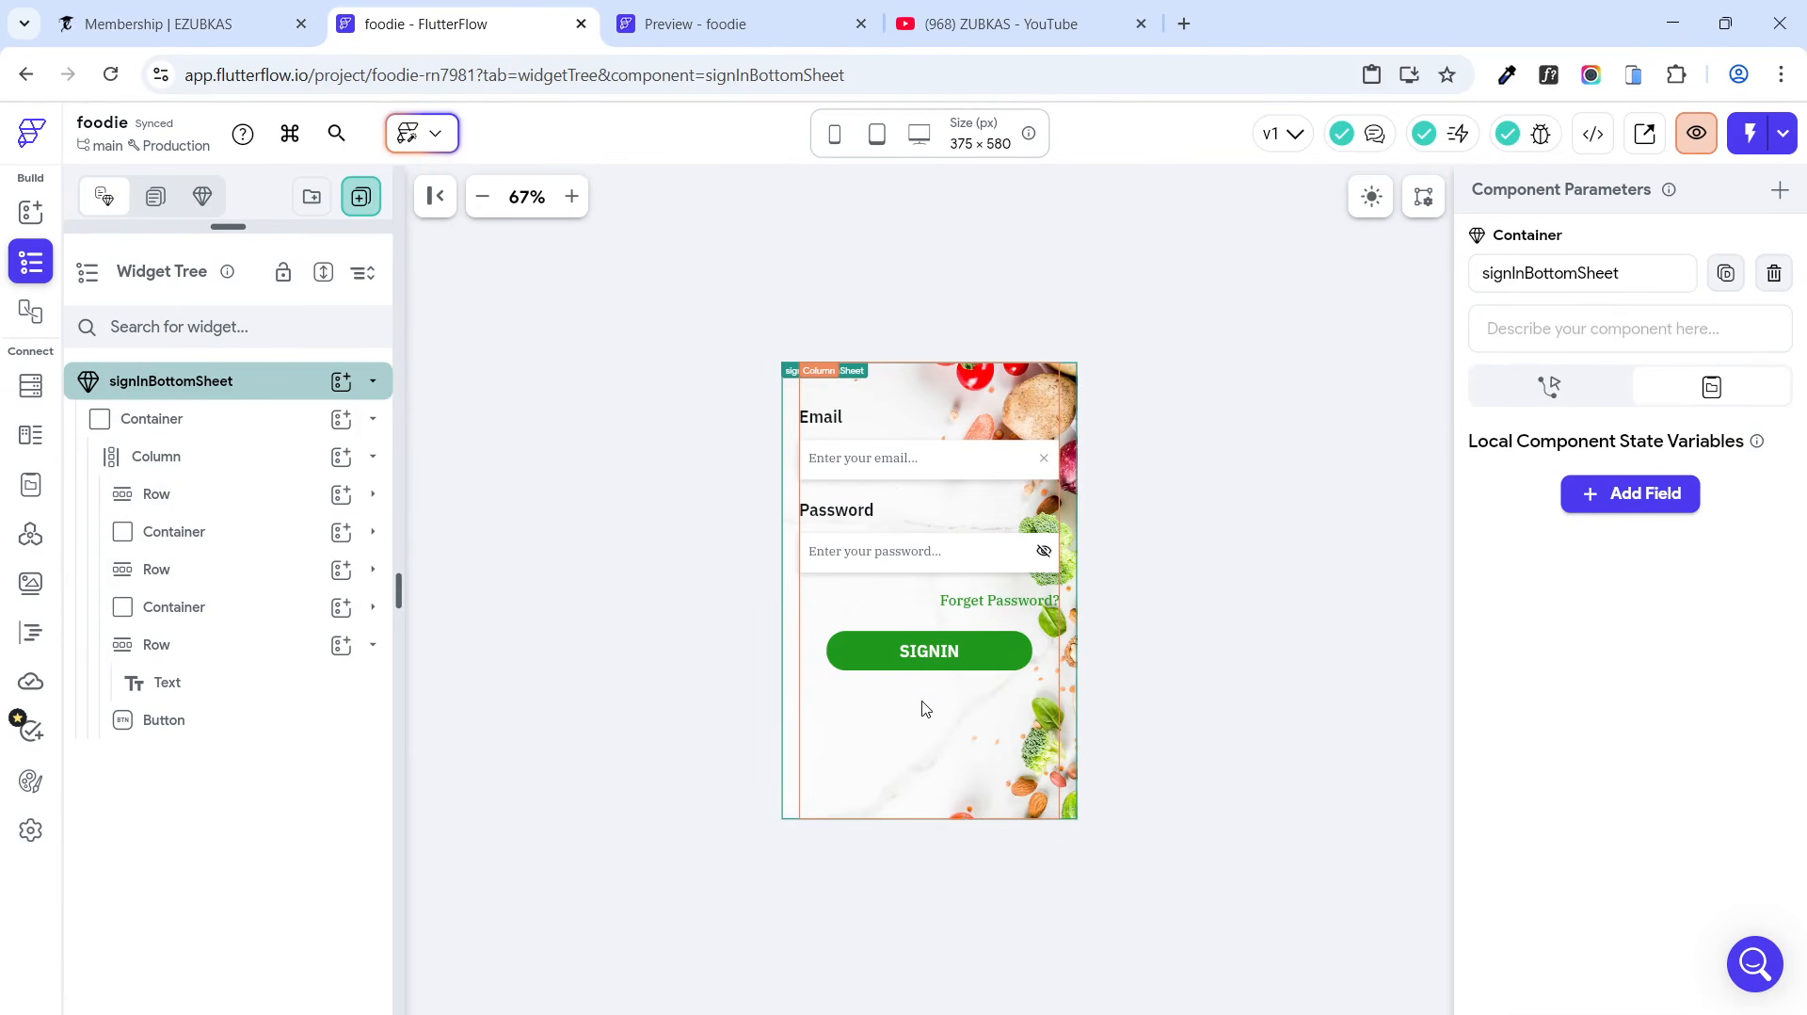
Step: Add a Row below the SIGNIN button in the Column with 12 top and 12 bottom padding
click(370, 644)
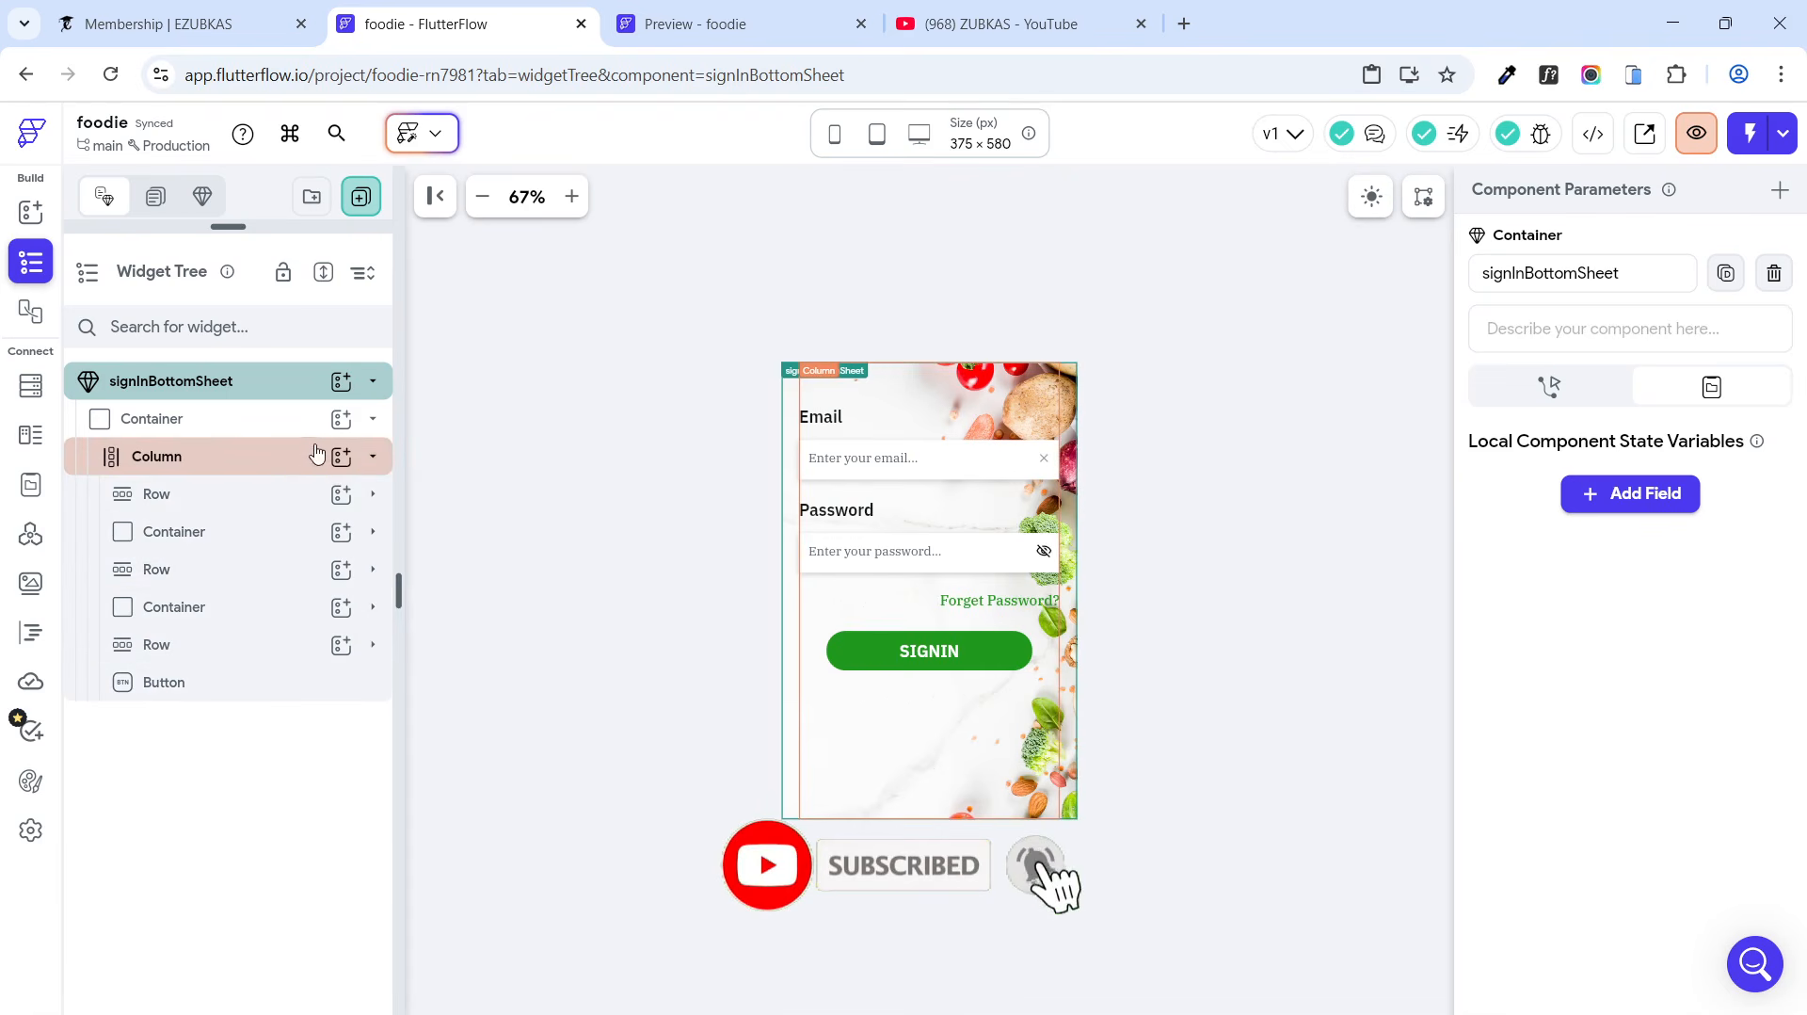
click(347, 458)
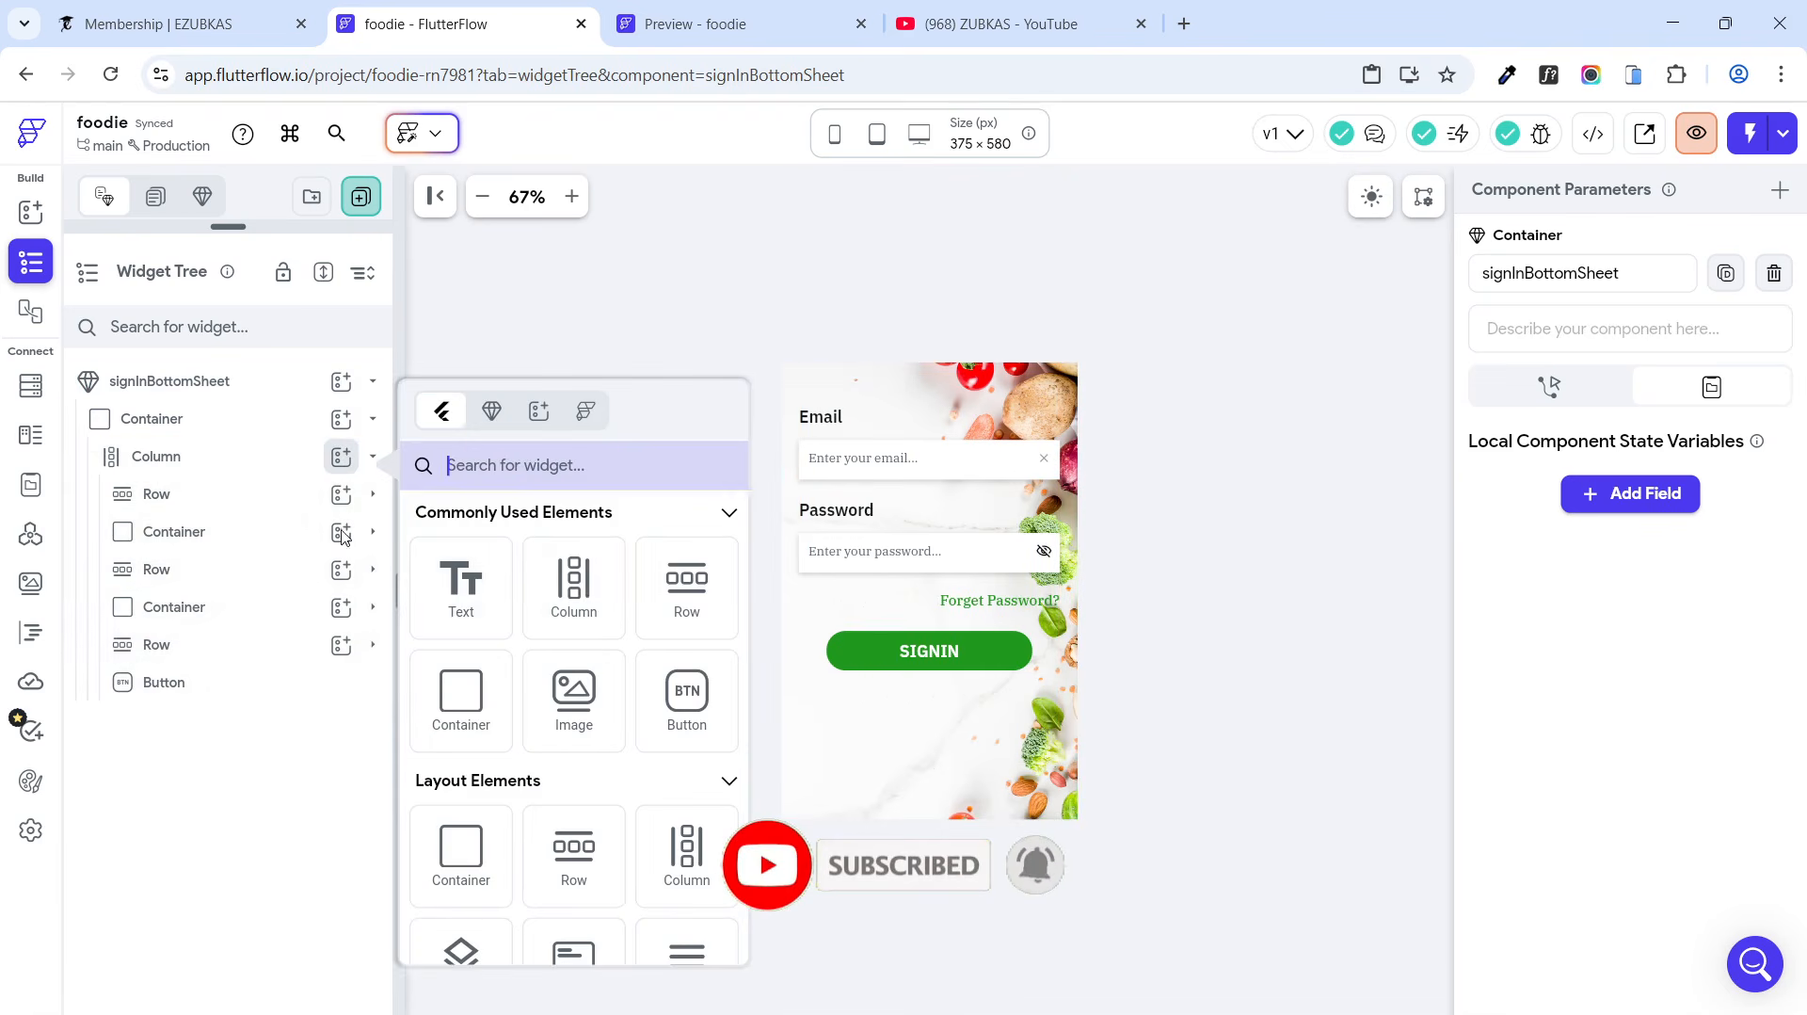
click(687, 590)
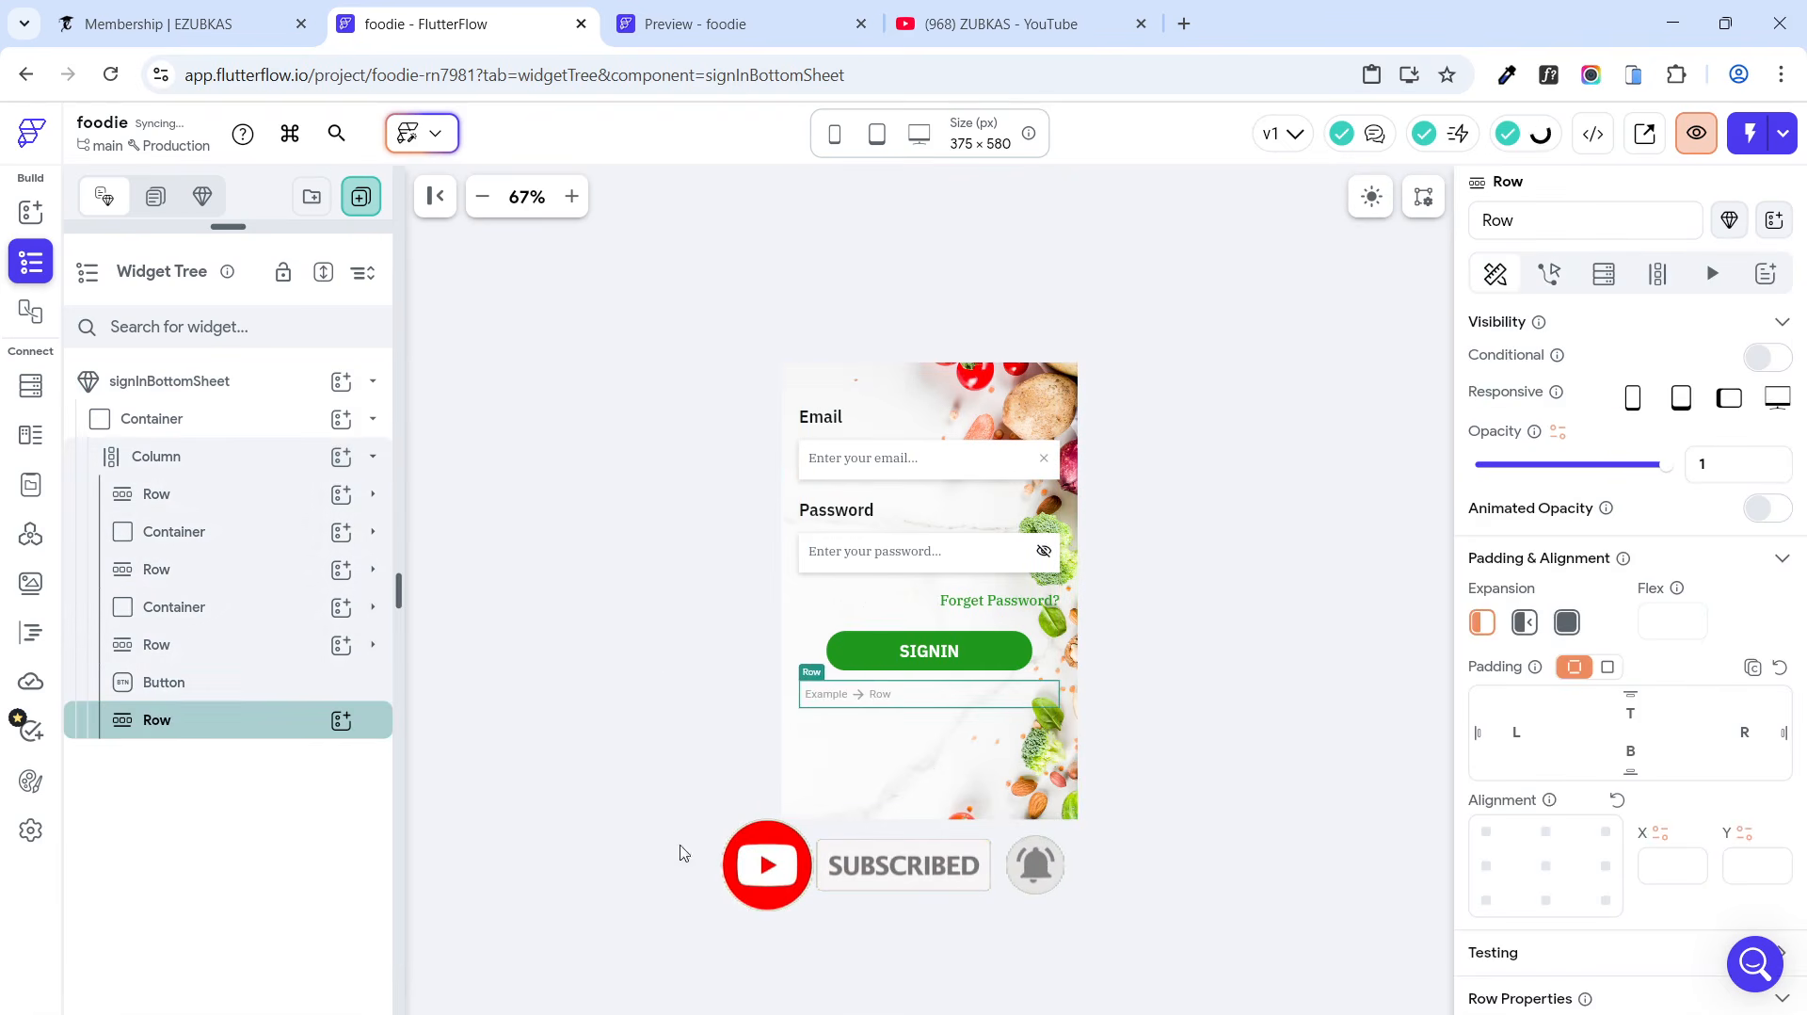
click(1627, 704)
text(12)
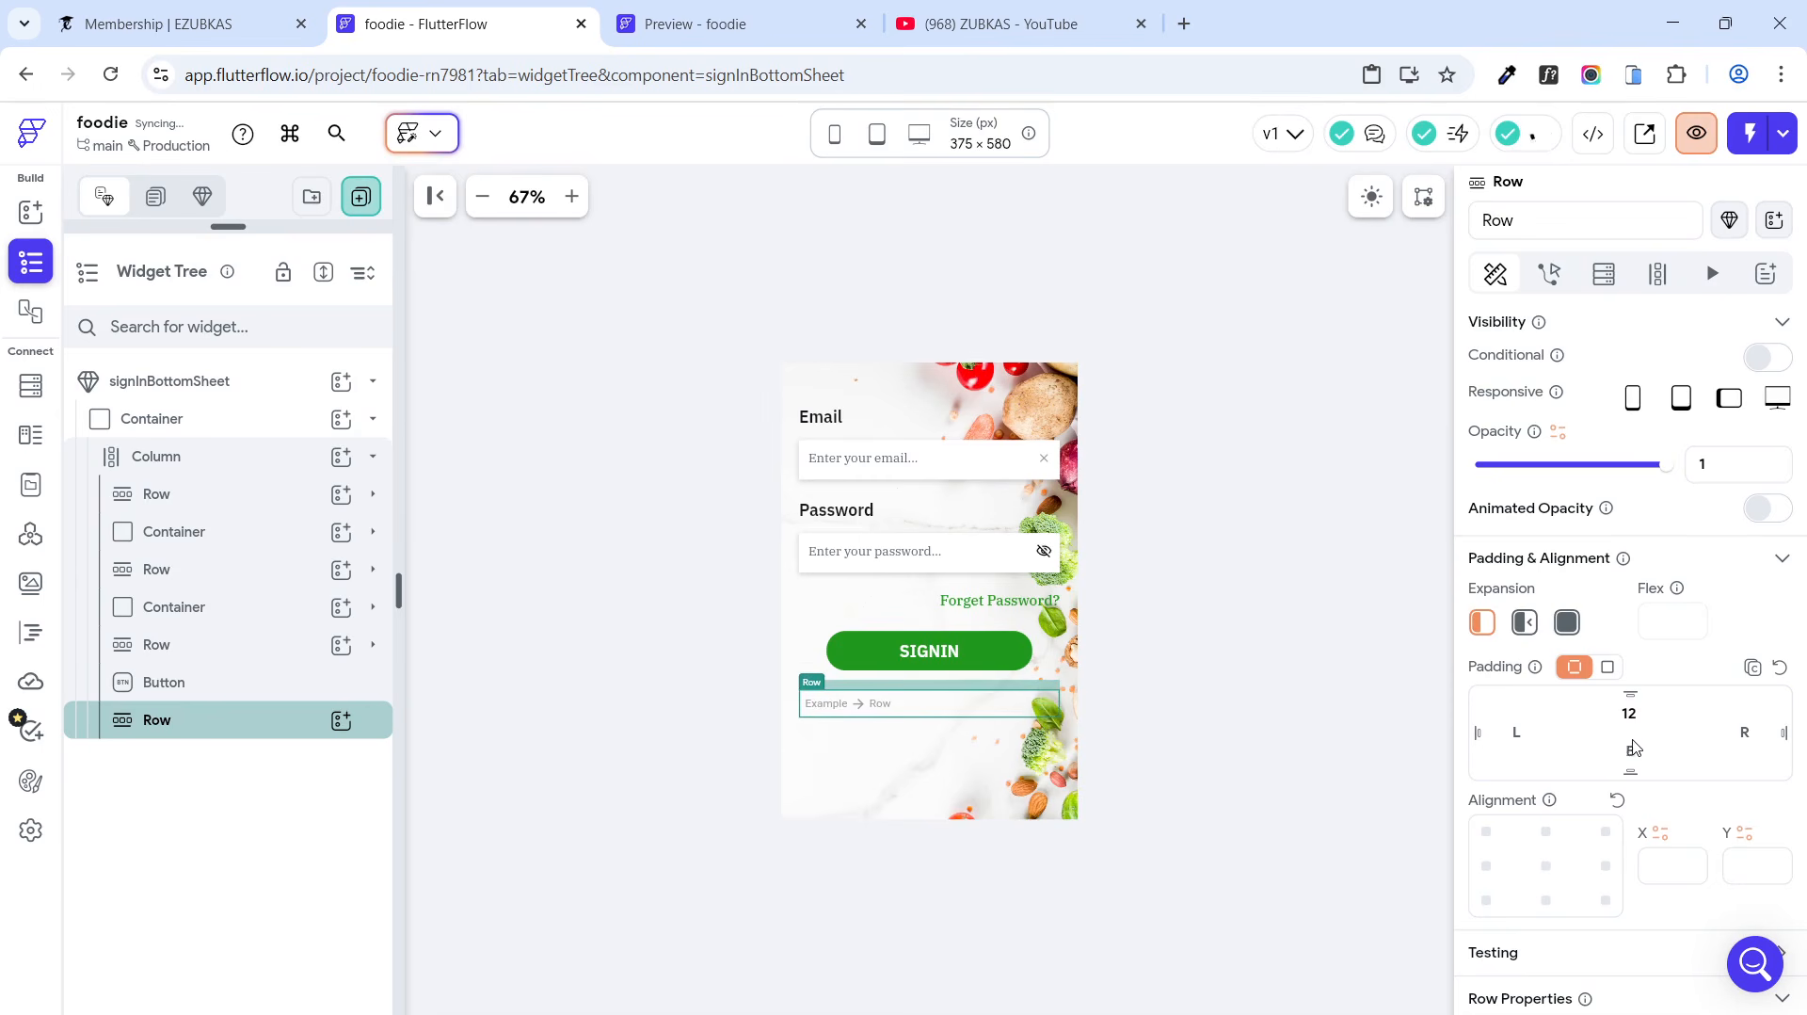
click(1630, 750)
text(12)
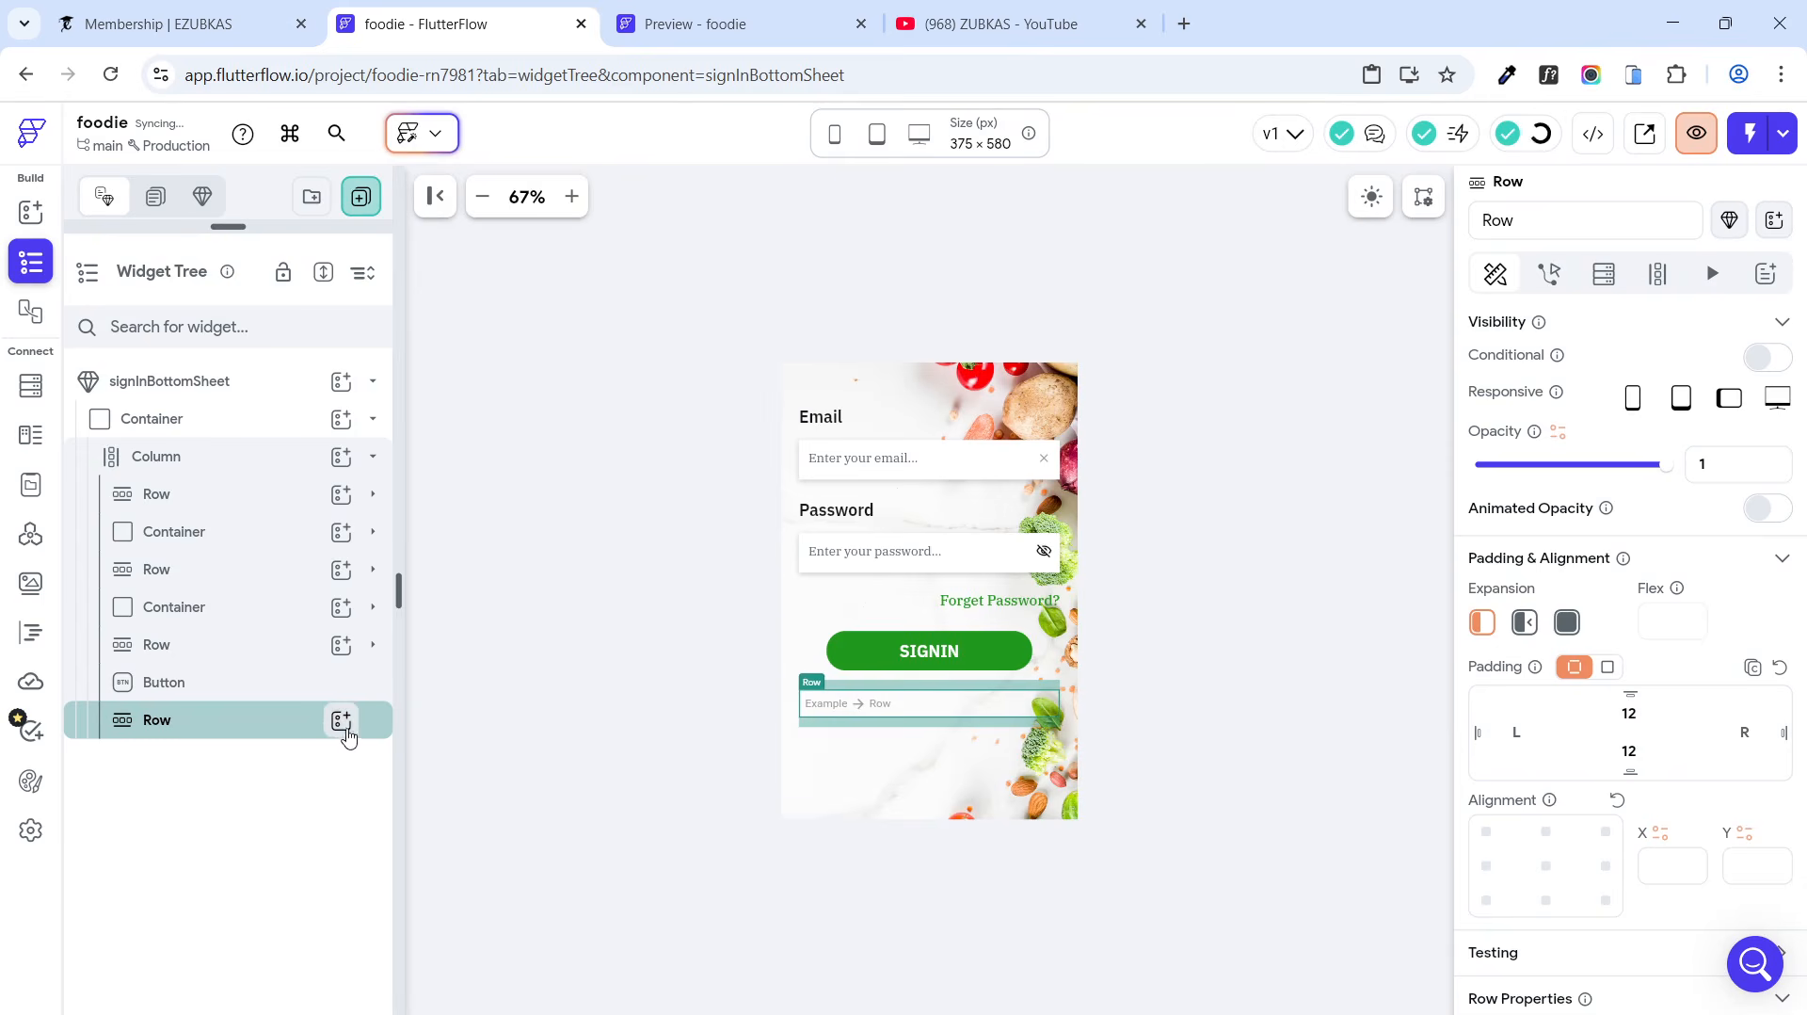
Step: Add a Text widget reading "Don't have an account?" inside the new Row
click(341, 720)
click(470, 640)
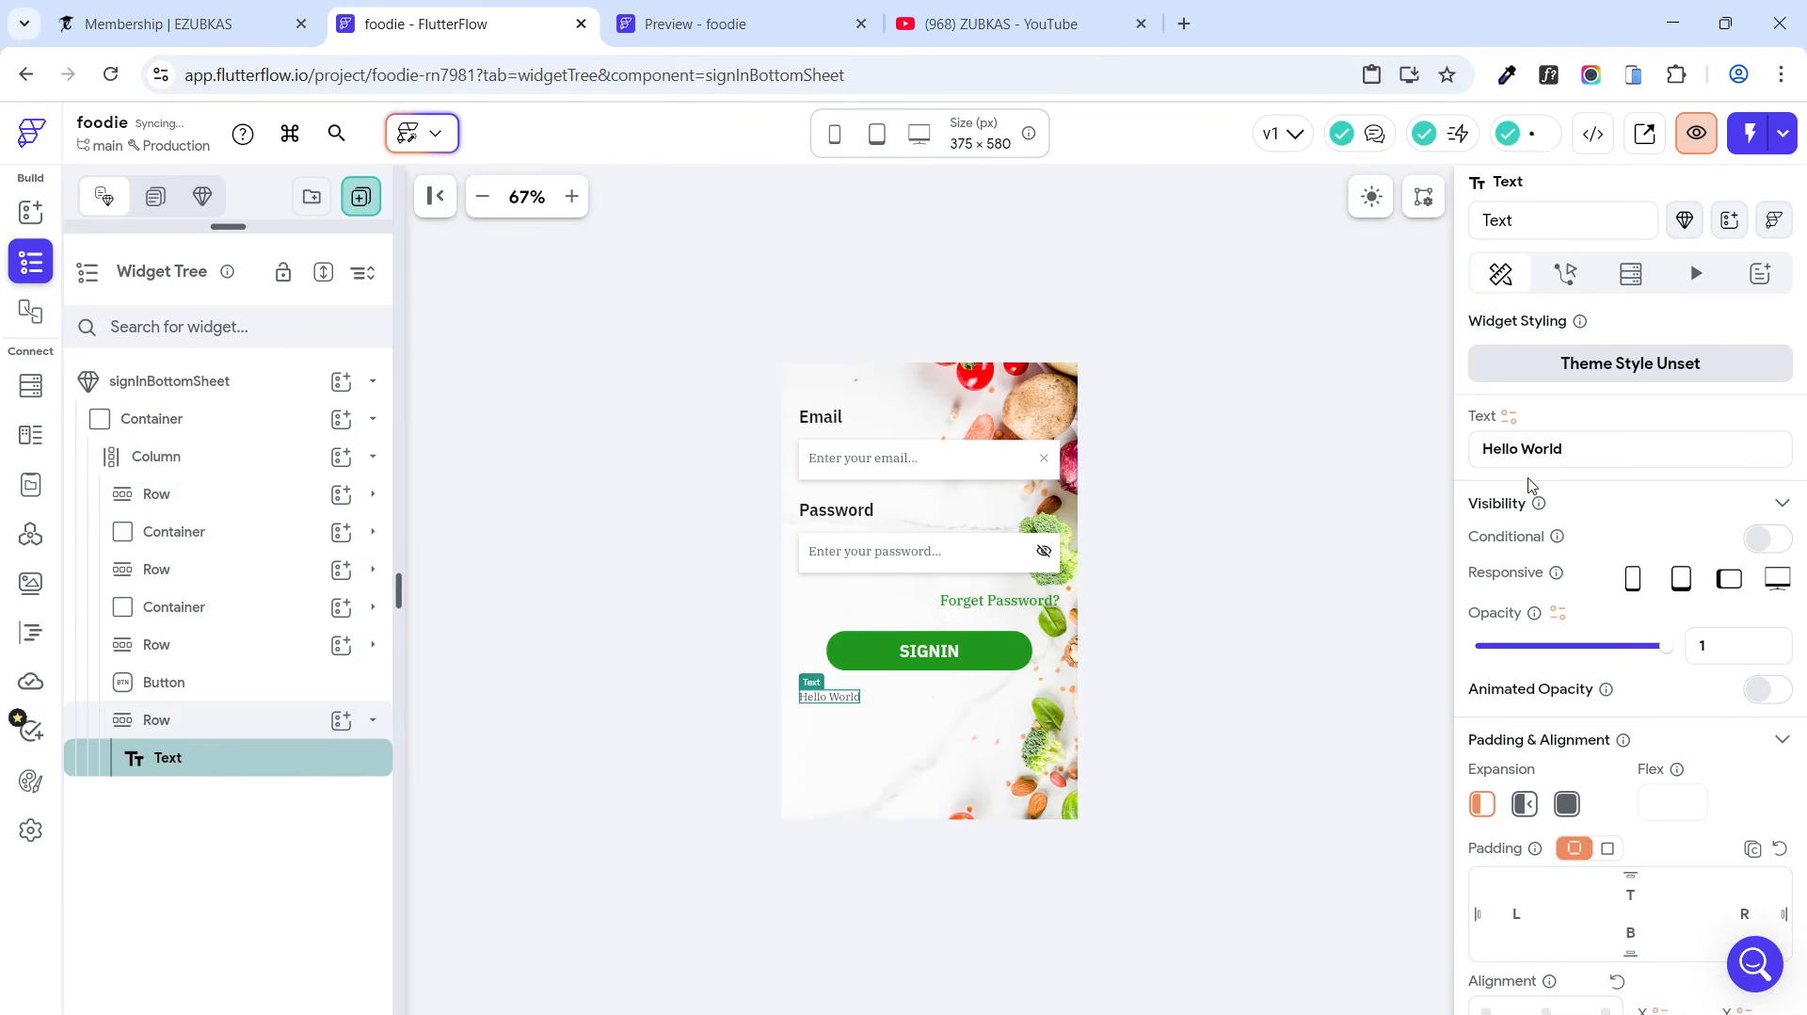
click(1520, 449)
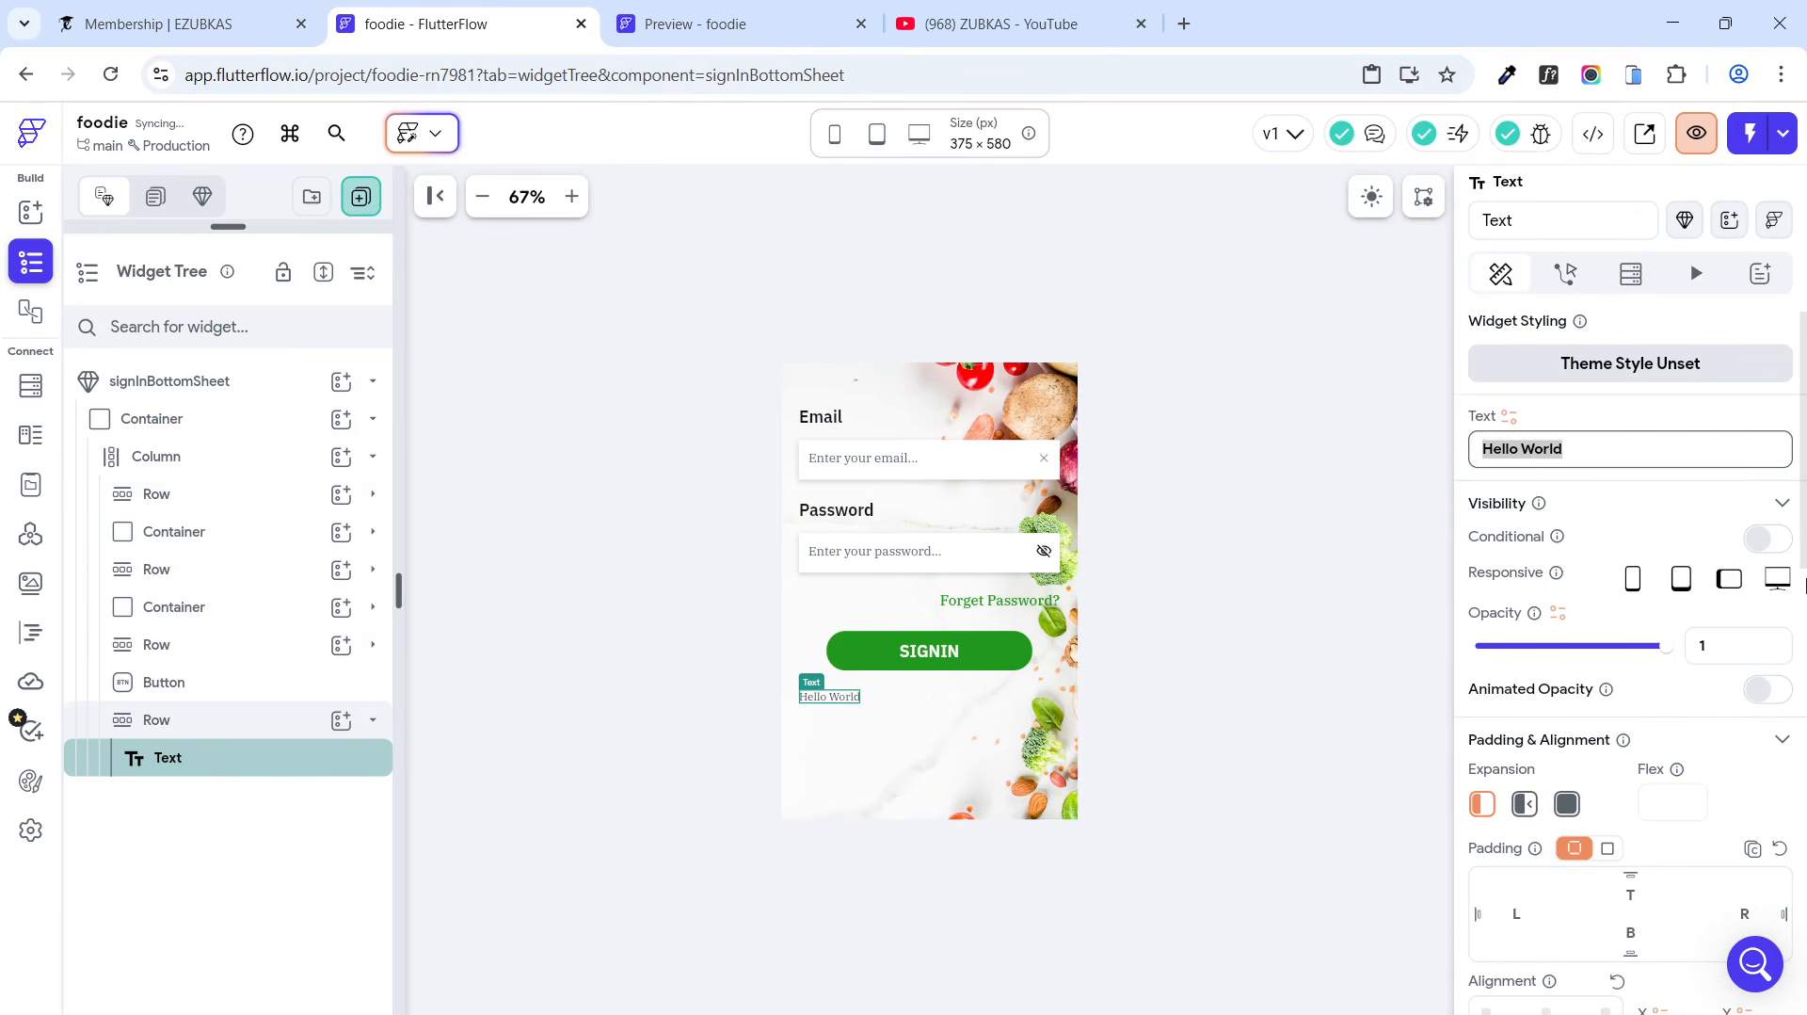
text(Do)
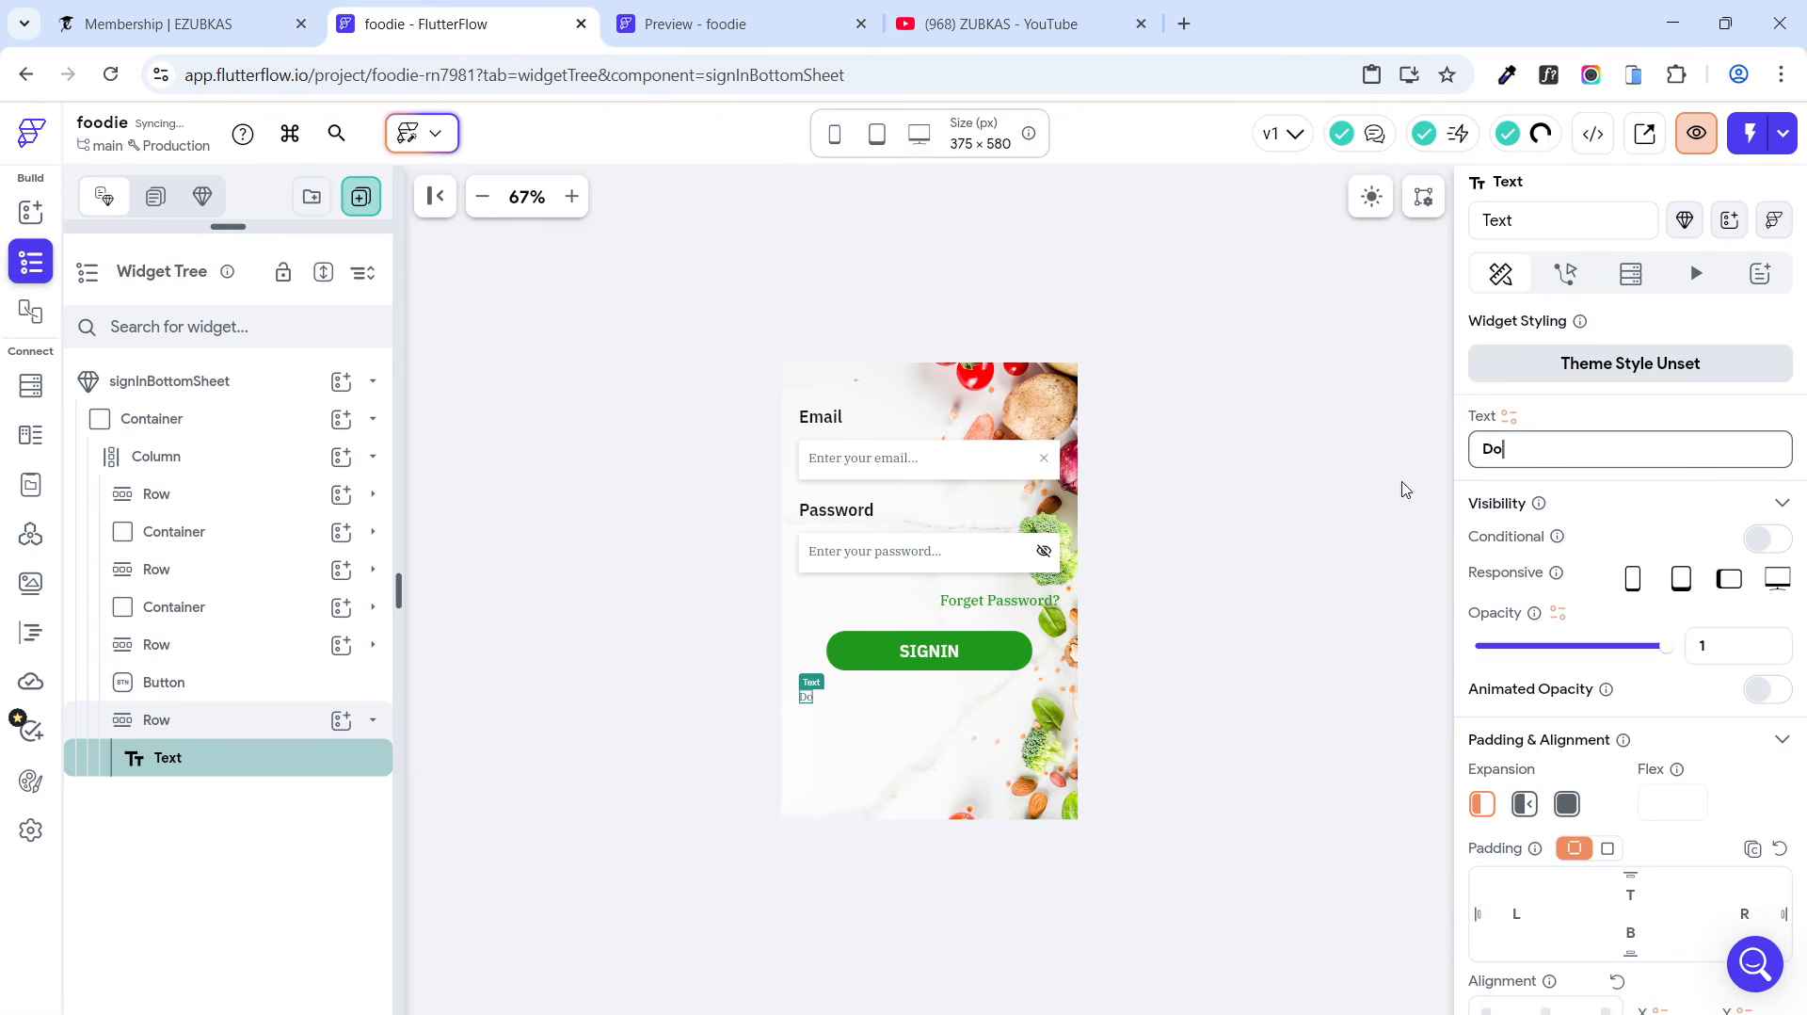
text(n't have an account?)
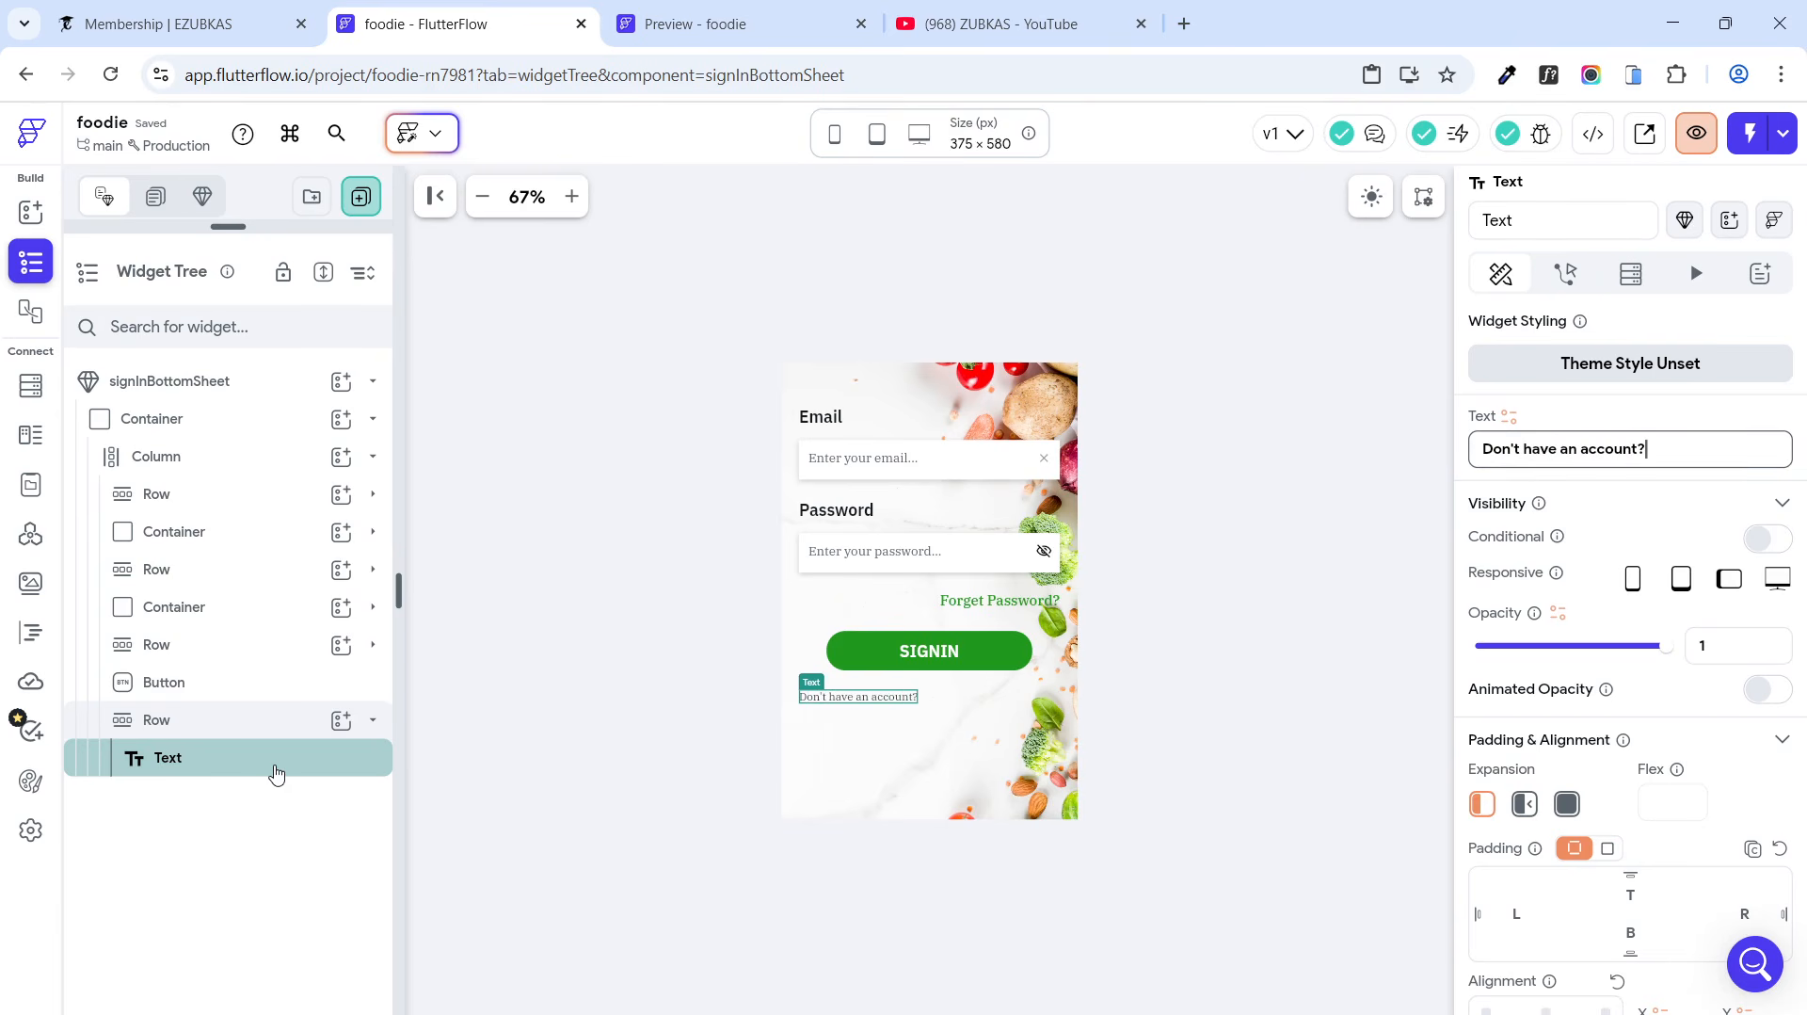
Step: Style the "Don't have an account?" text with font size 18, weight 500 - Medium and the Primary Family font
scroll(1722, 612, down, 5)
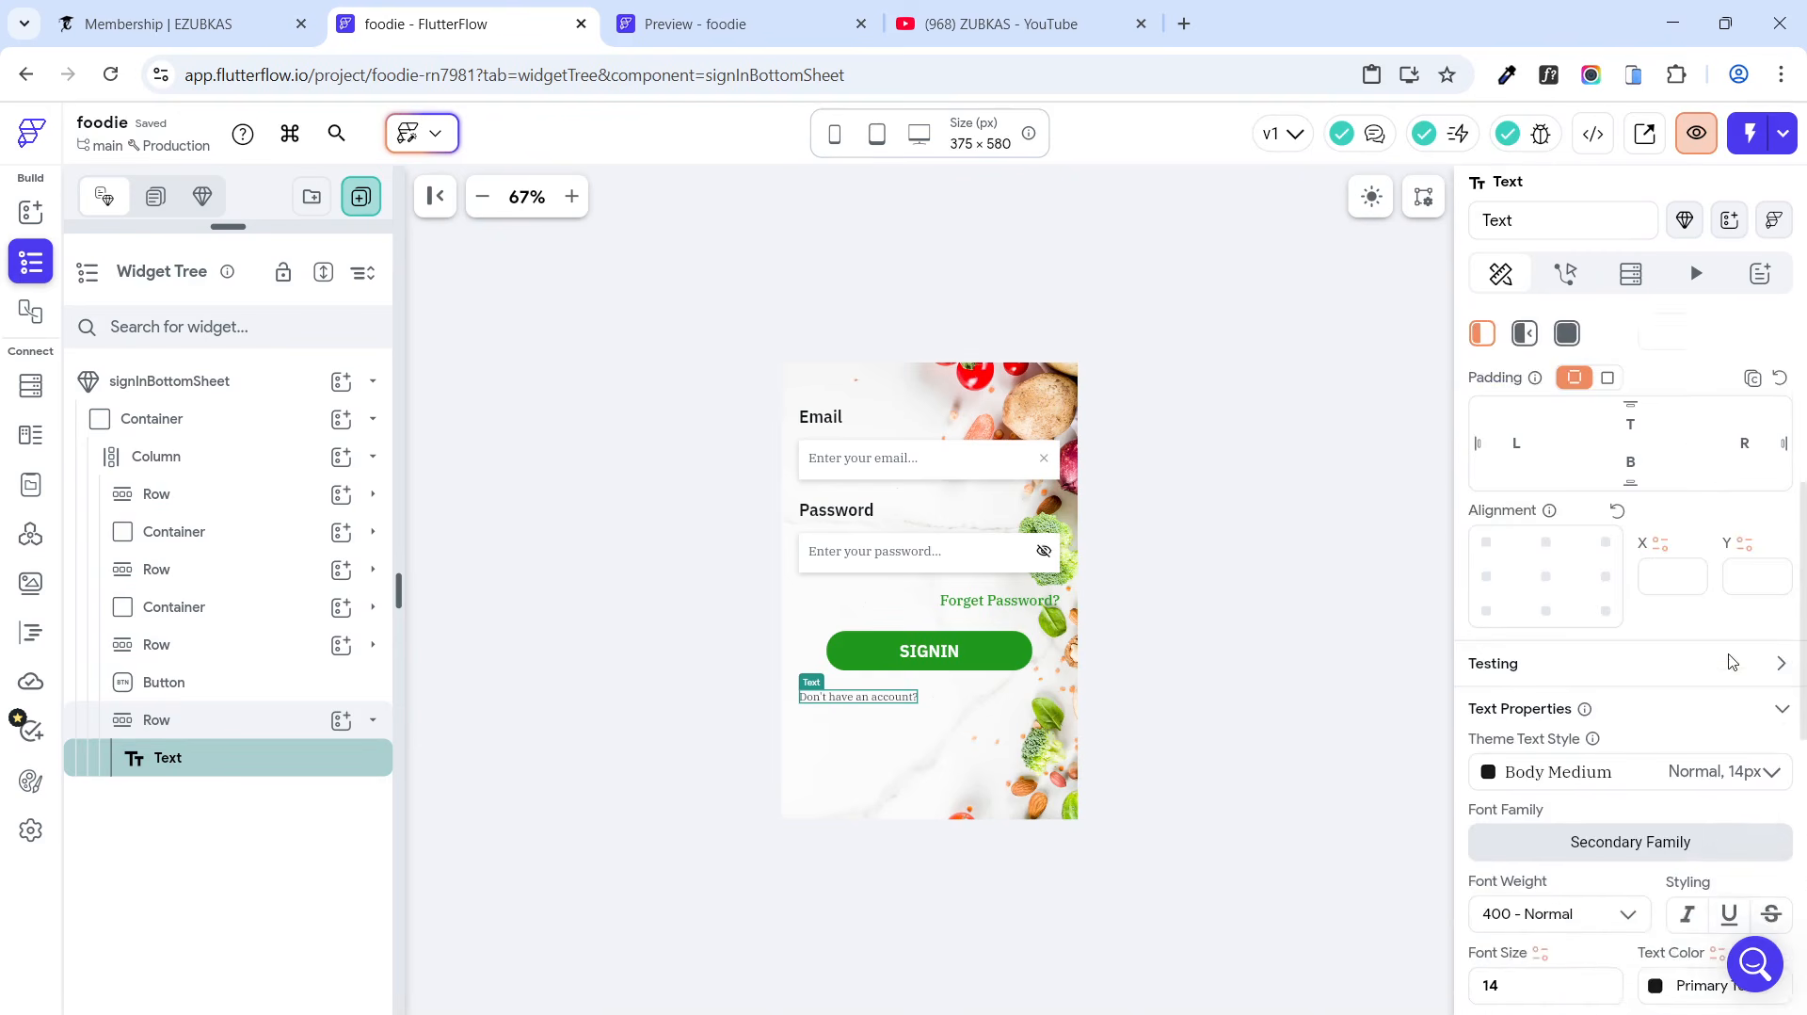
scroll(1728, 687, down, 2)
drag(1510, 797, 1474, 799)
text(18)
click(1617, 726)
click(1549, 943)
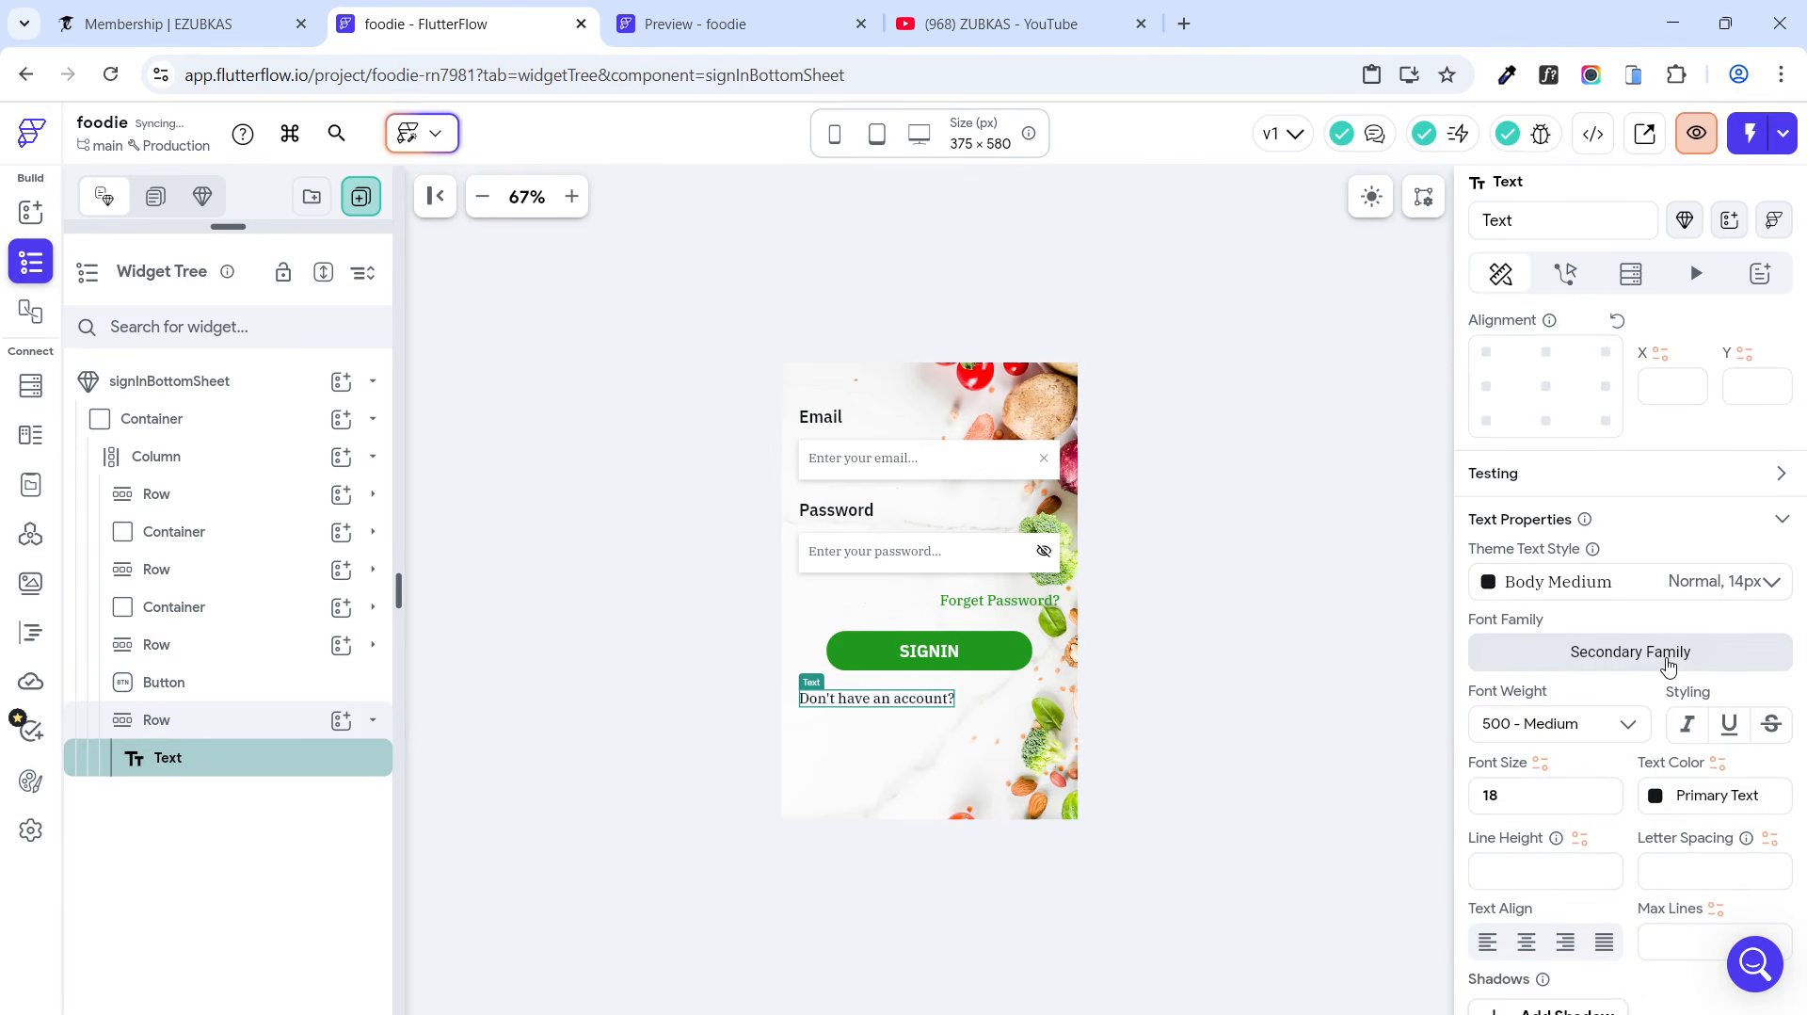
click(1668, 665)
click(1108, 411)
click(872, 607)
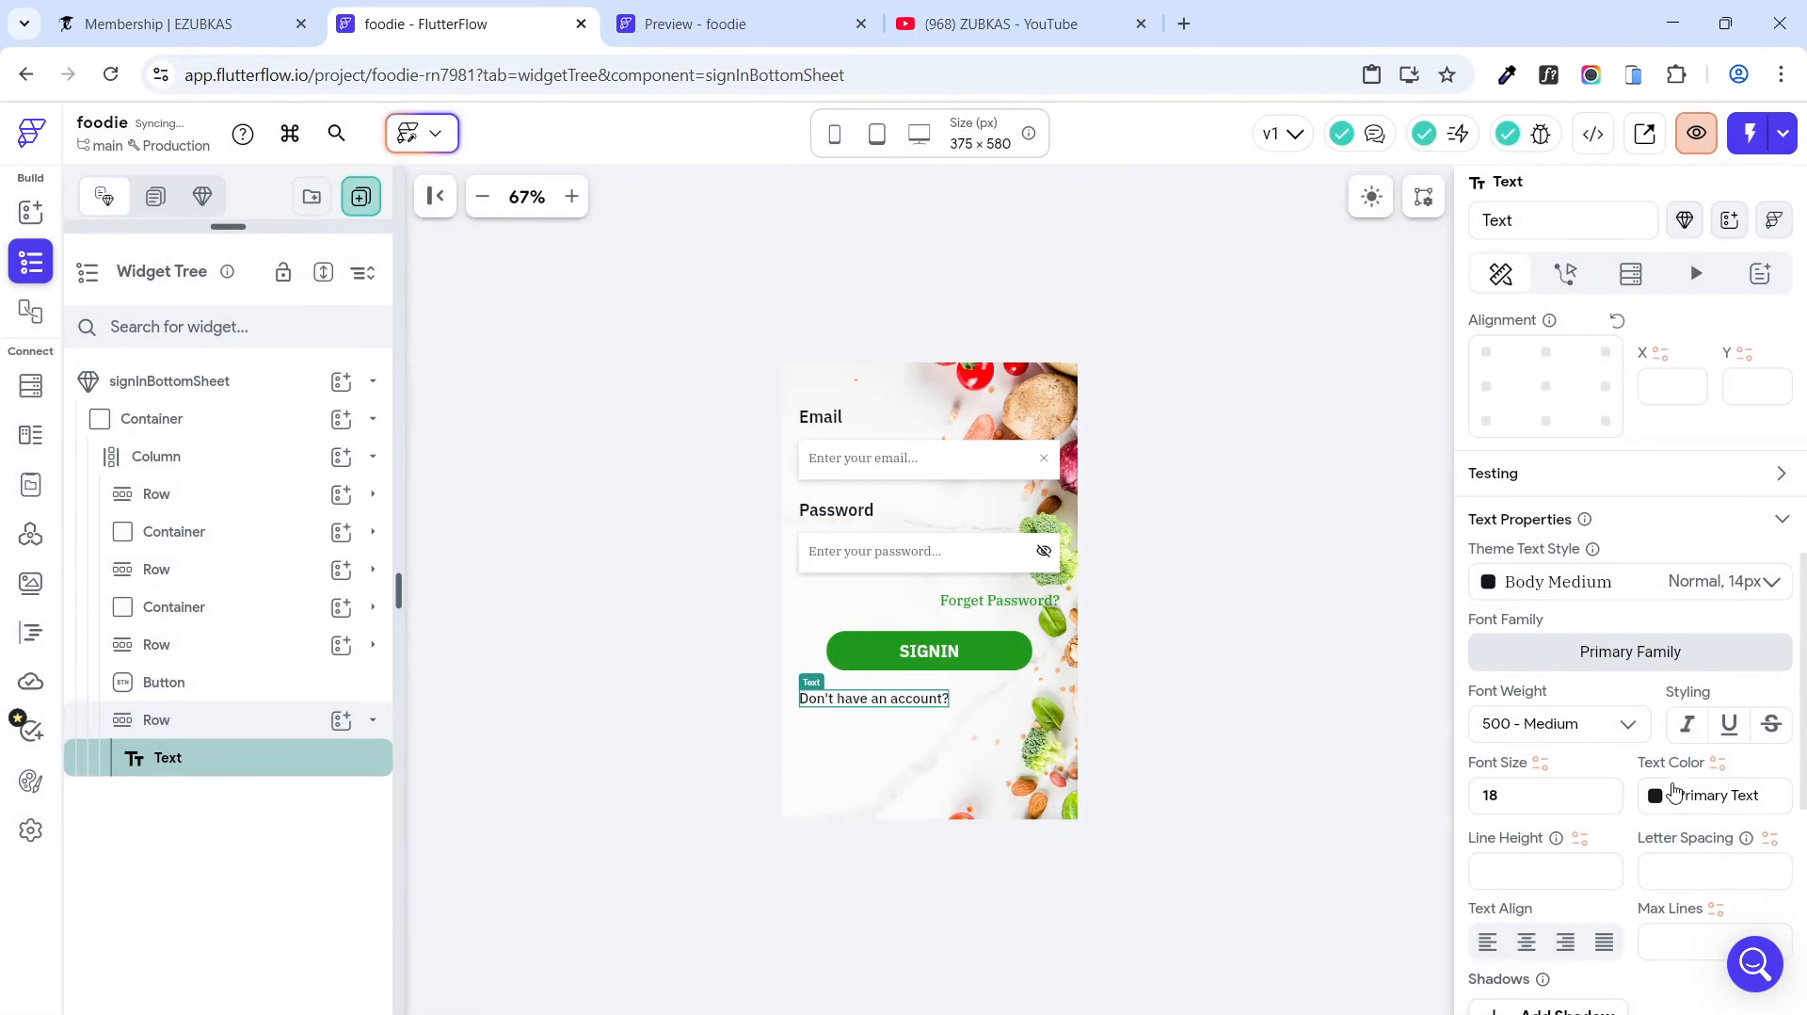
Step: Duplicate the "Don't have an account?" text and change the first copy's text to "SIgnup"
scroll(1674, 792, down, 2)
right_click(230, 758)
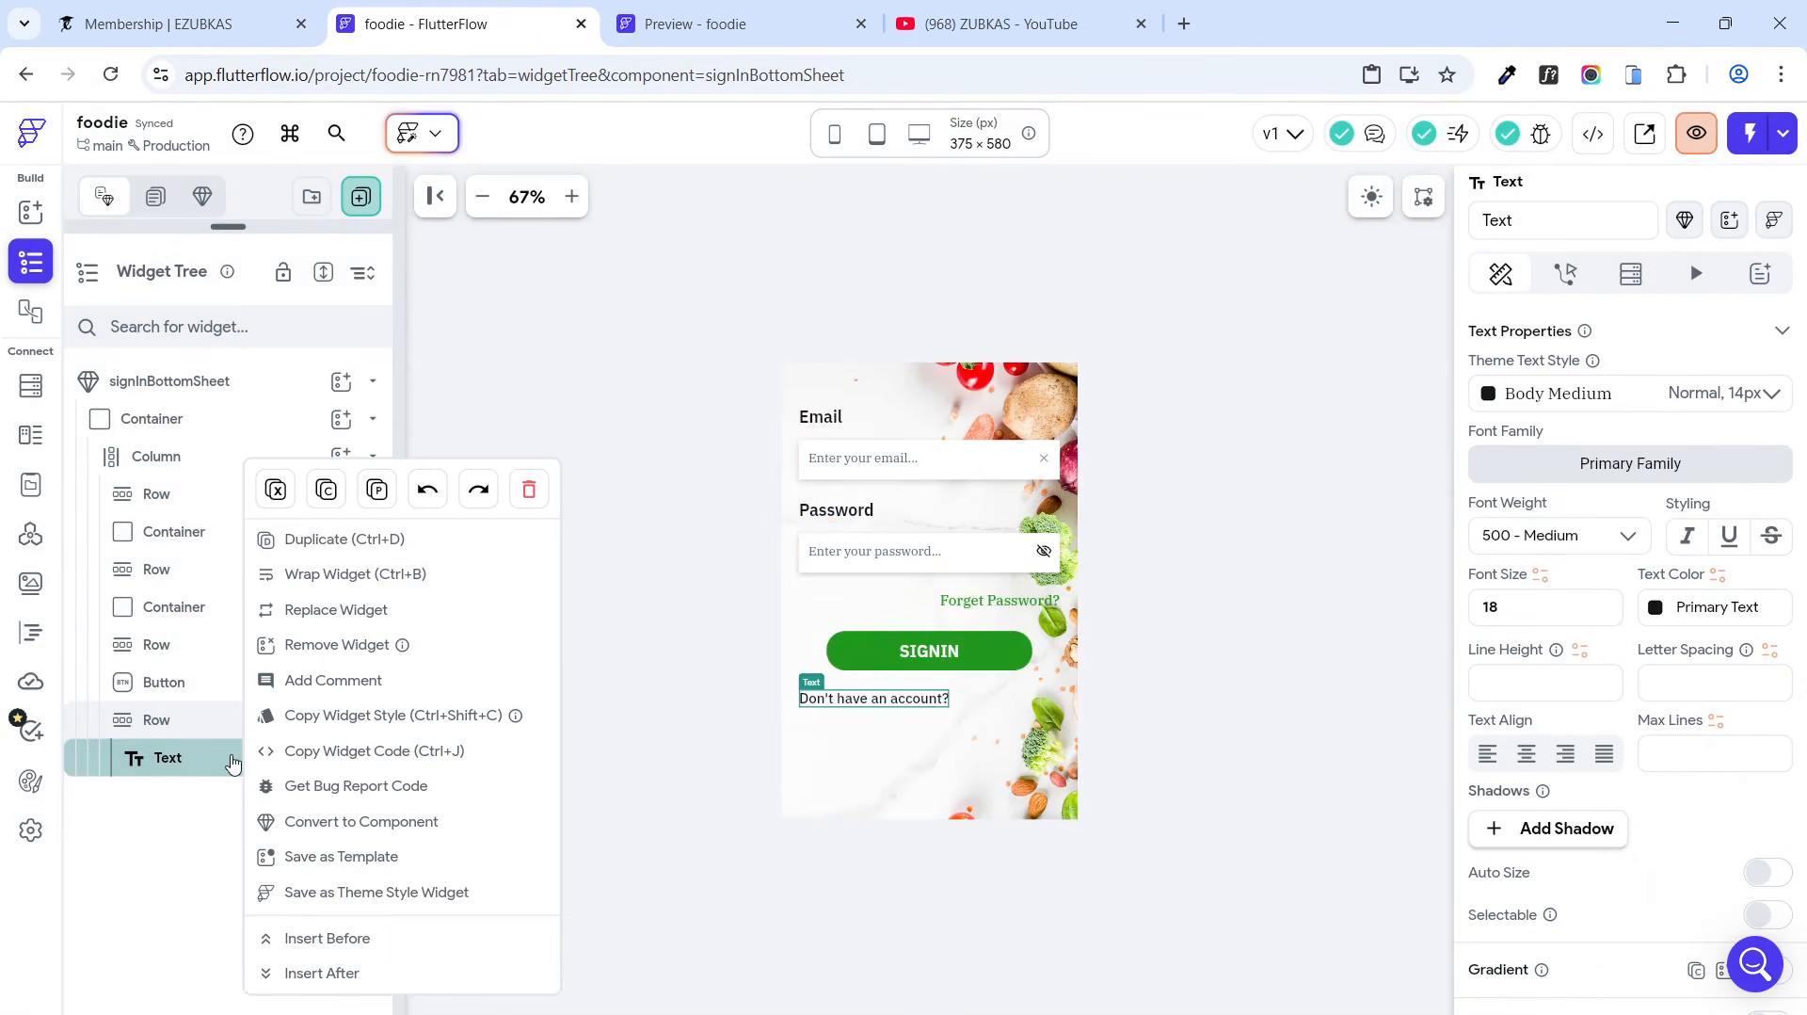
click(339, 550)
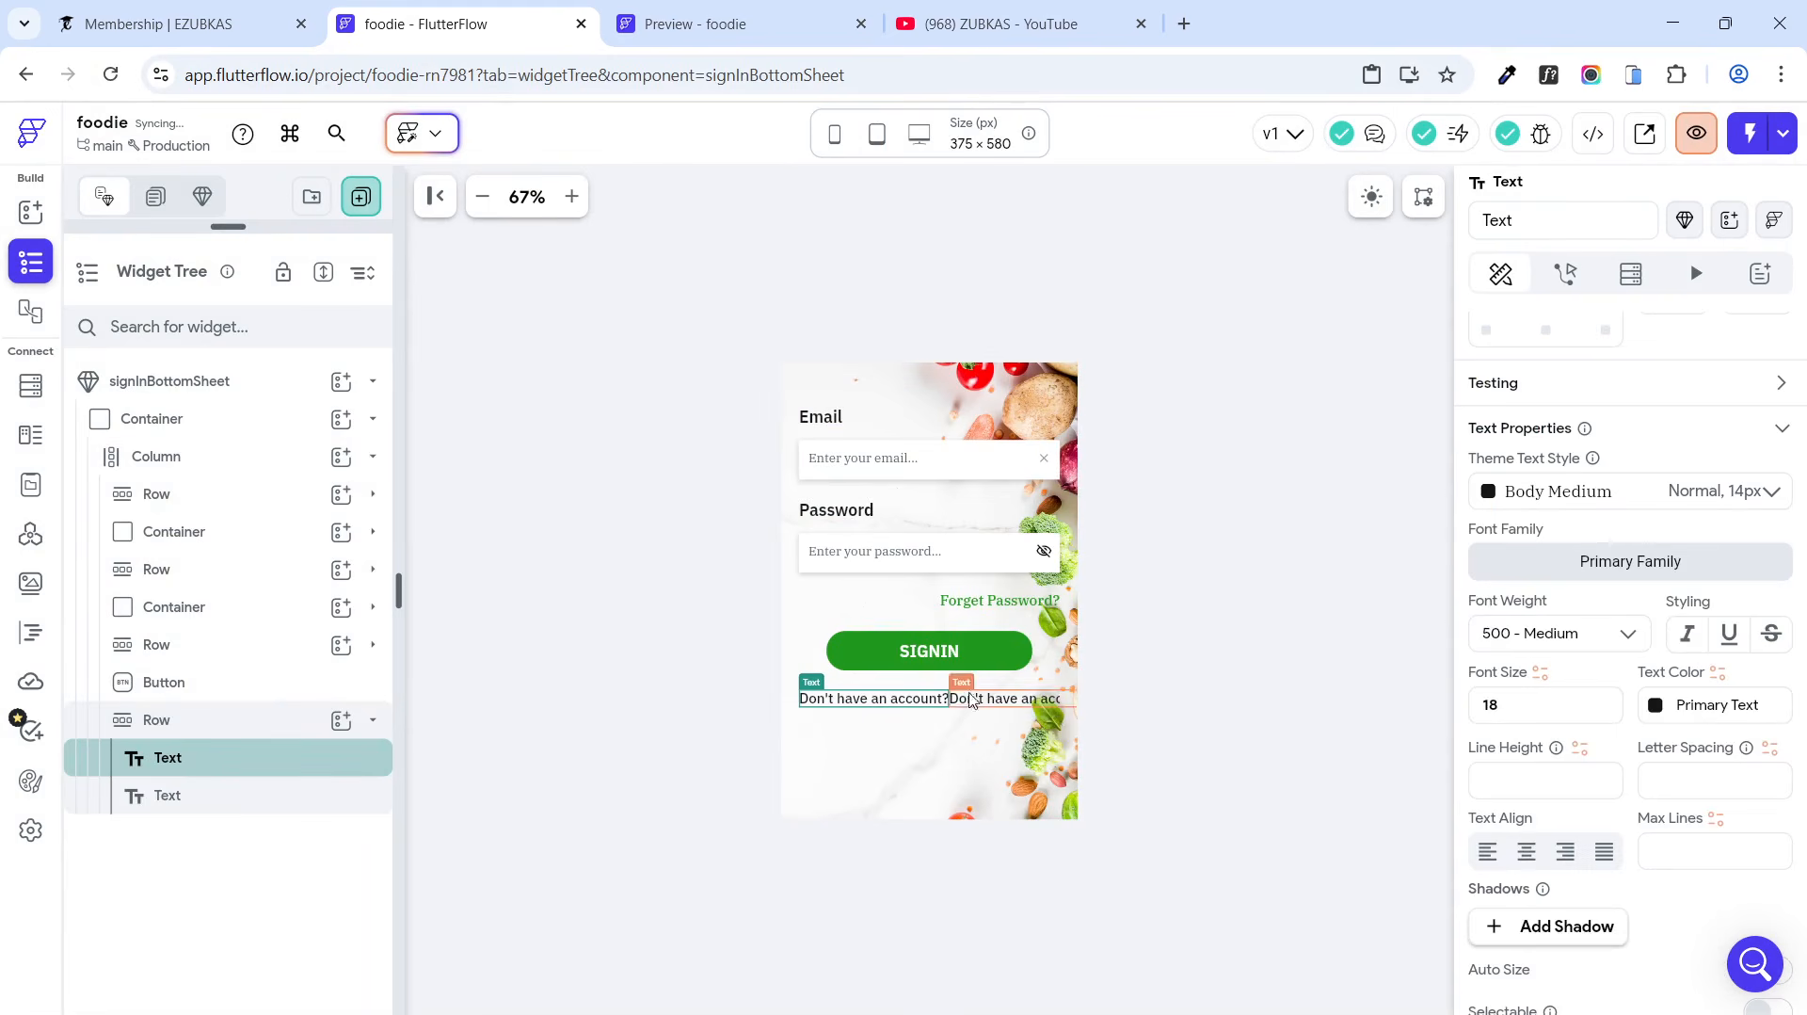
scroll(1539, 499, up, 4)
scroll(1597, 480, up, 4)
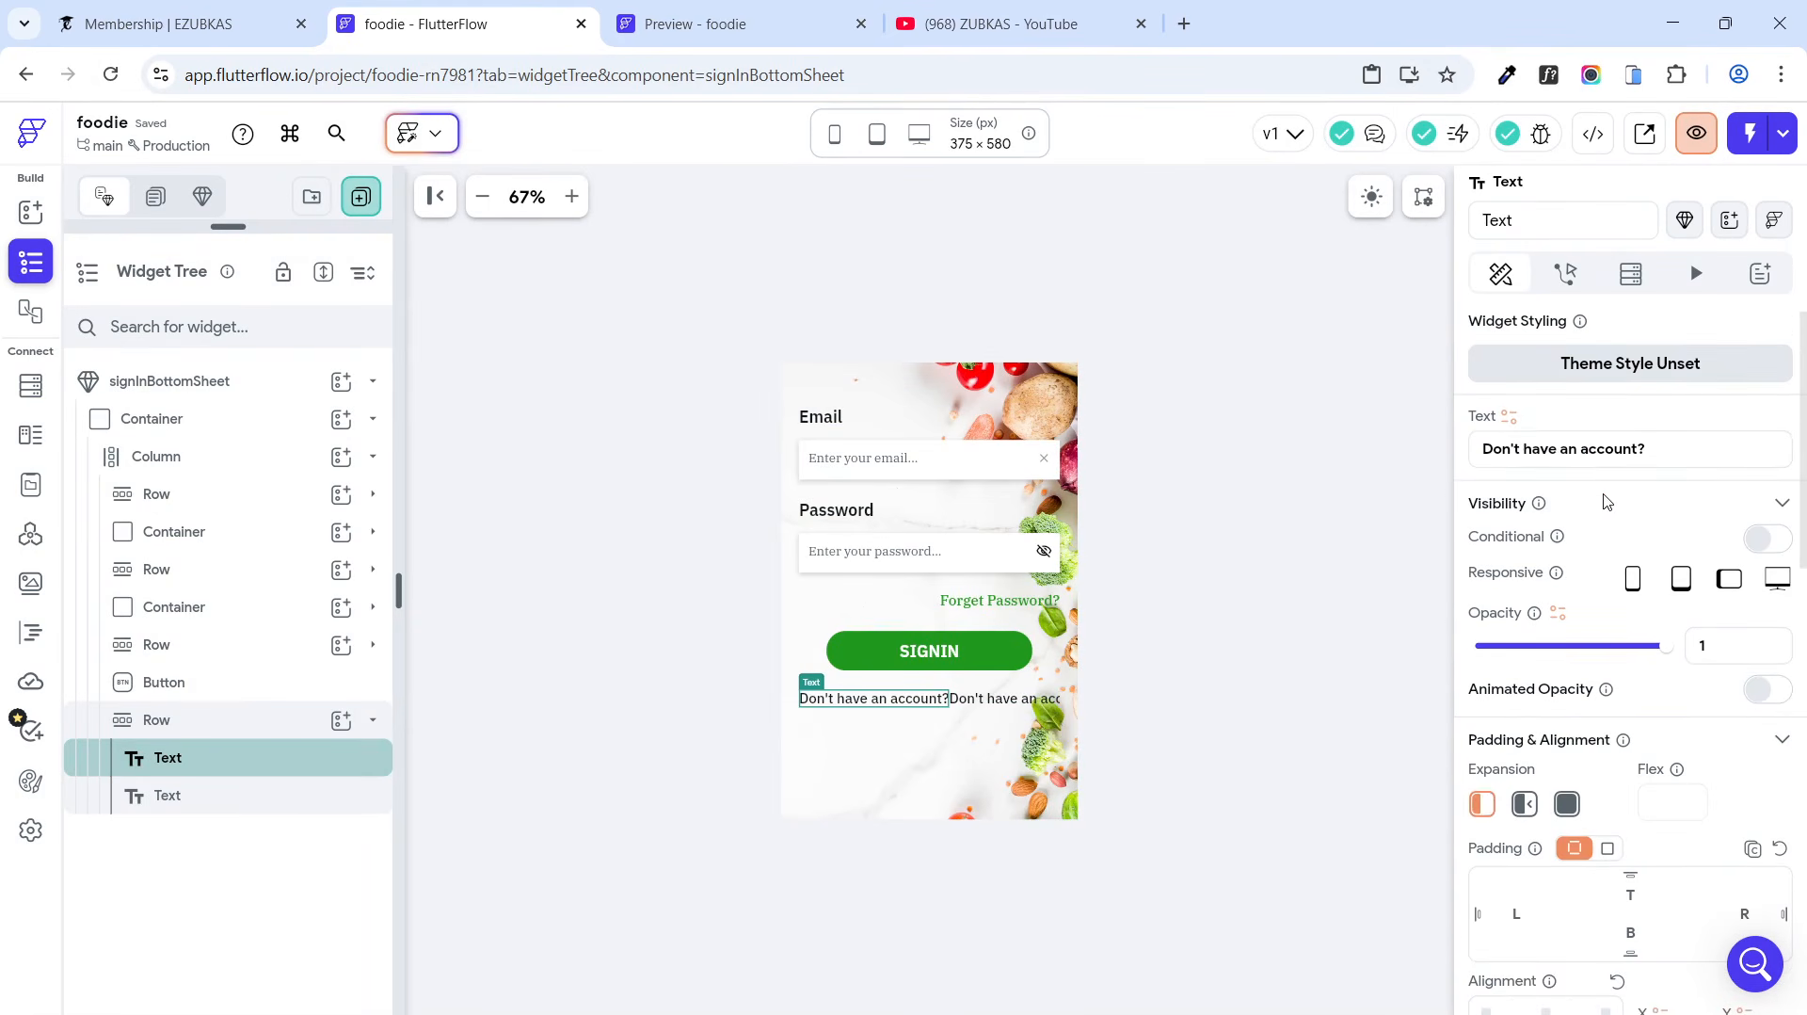
click(1662, 460)
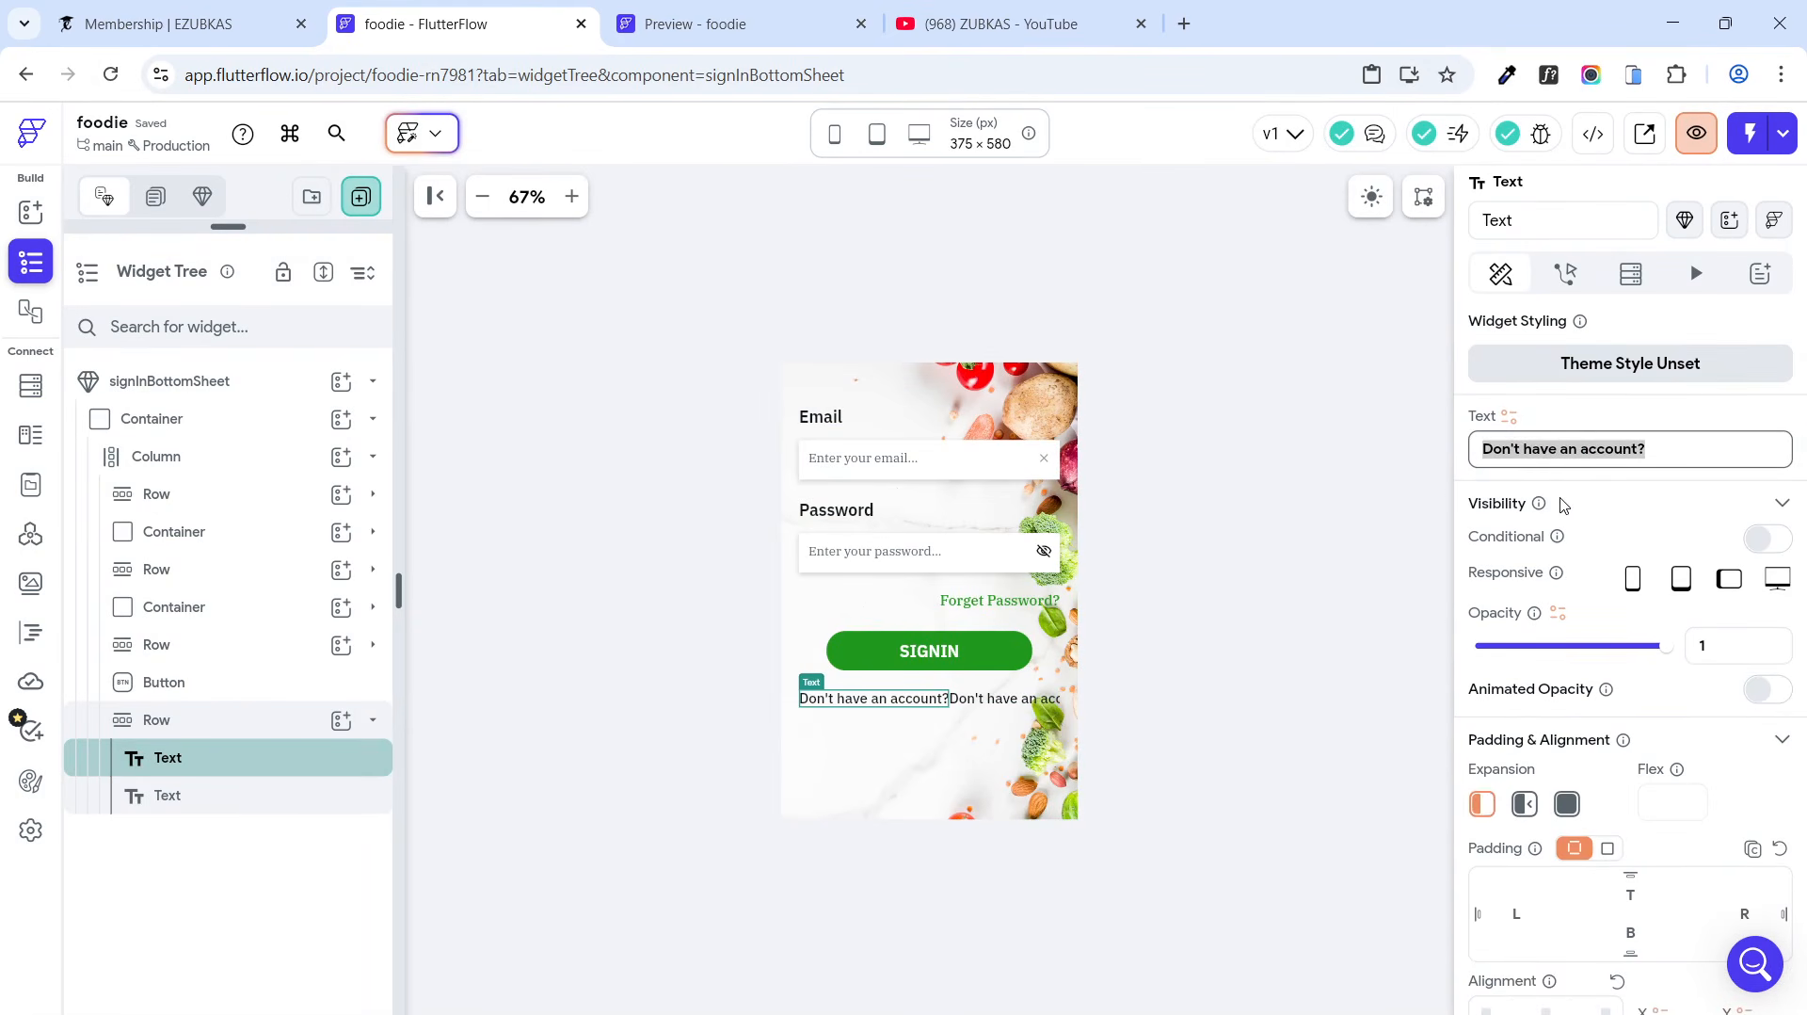
text(SIgnup)
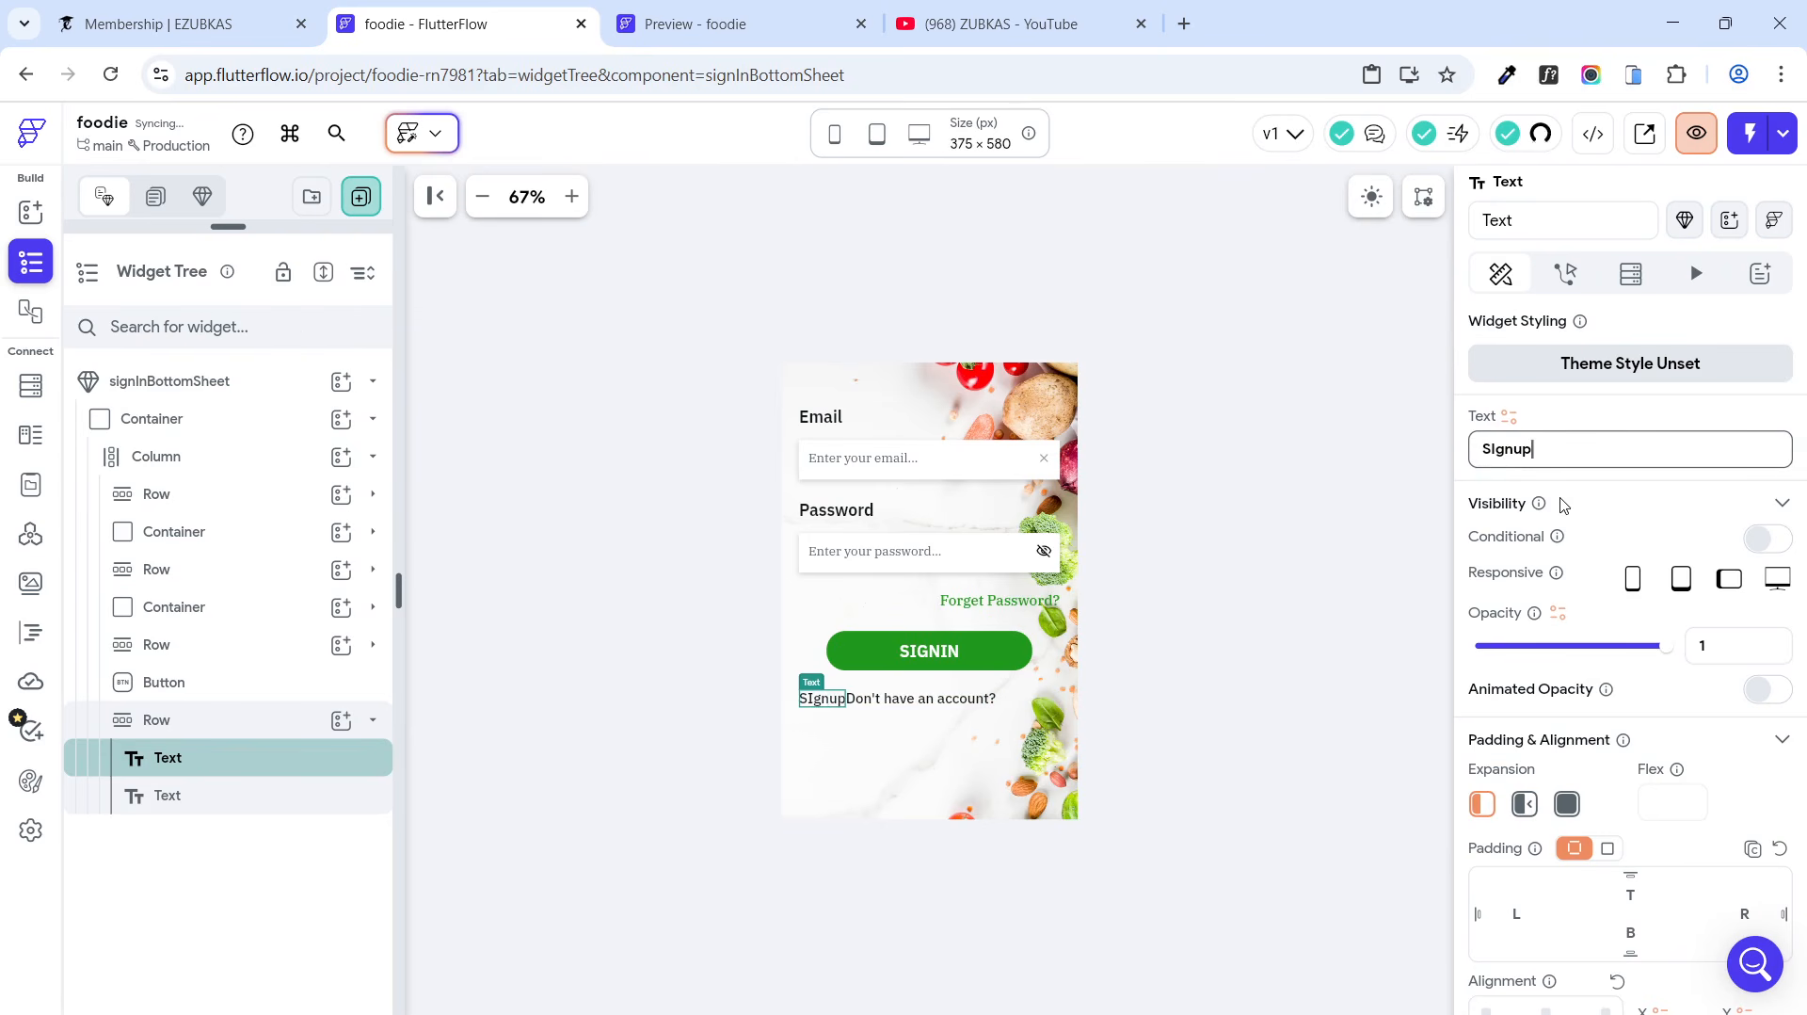
Step: Move the "SIgnup" text after "Don't have an account?" in the Row and set its left padding to 12
drag(270, 791, 267, 817)
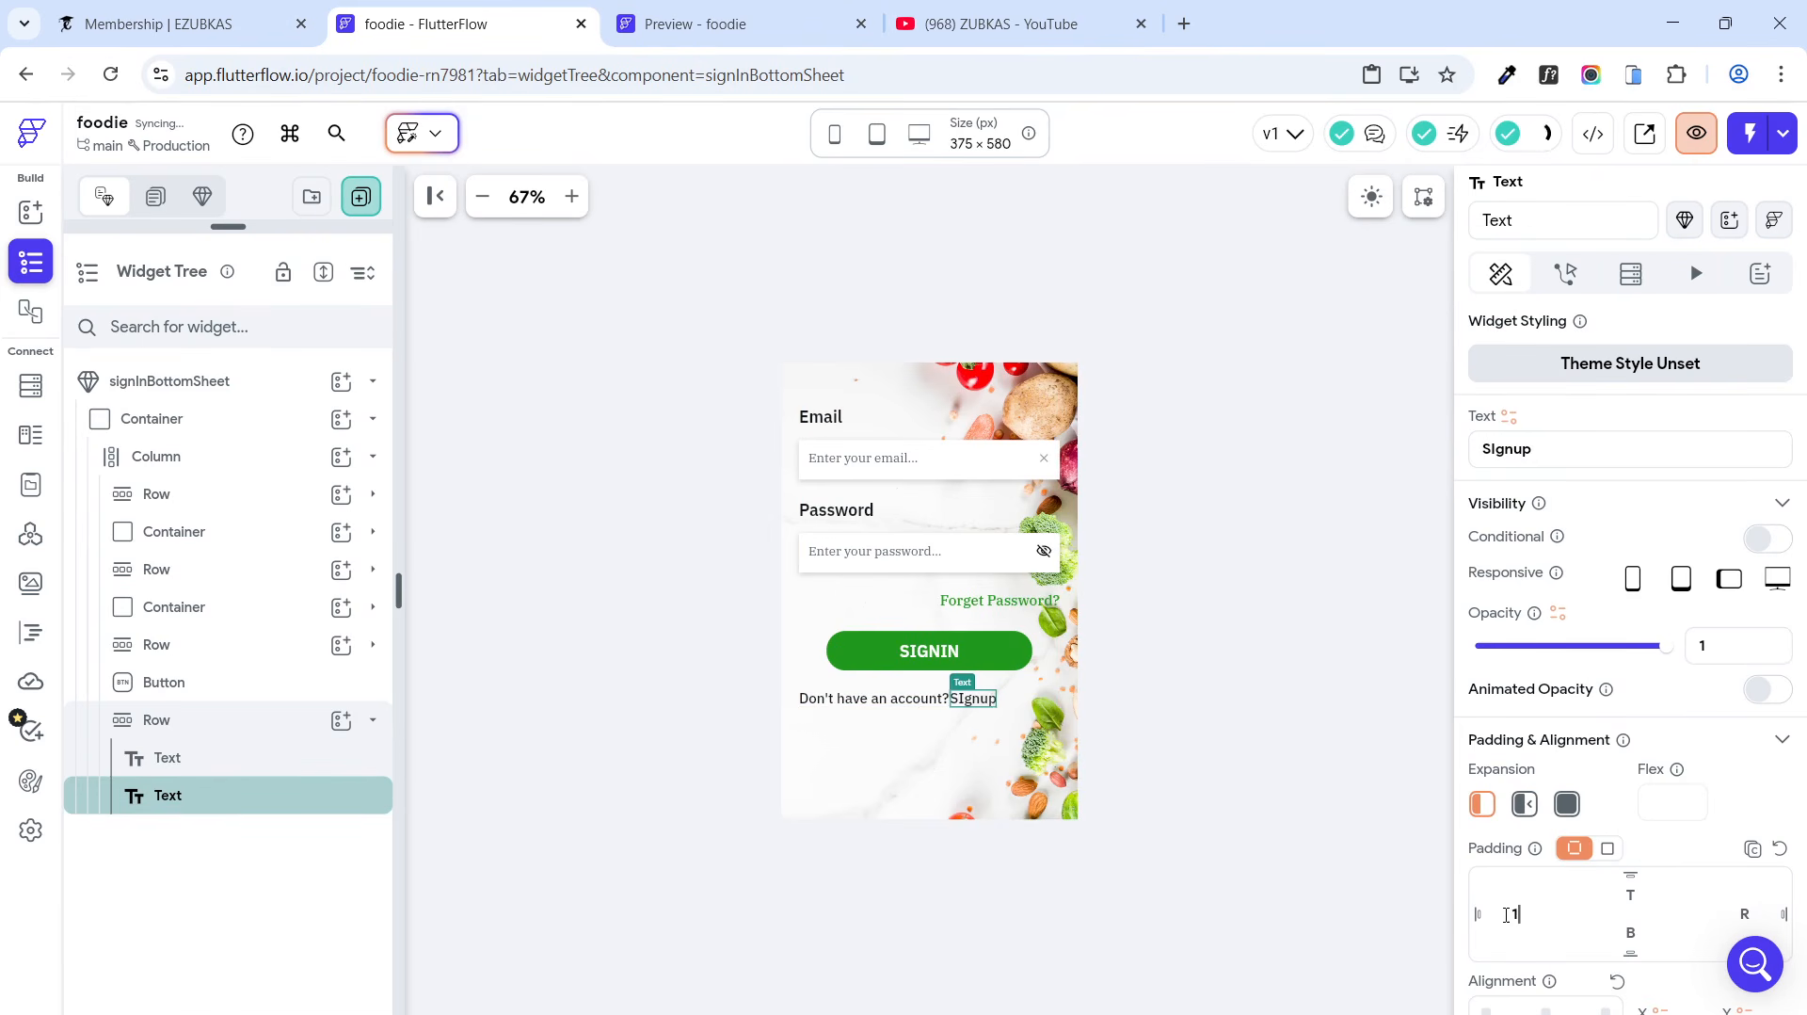
click(1207, 749)
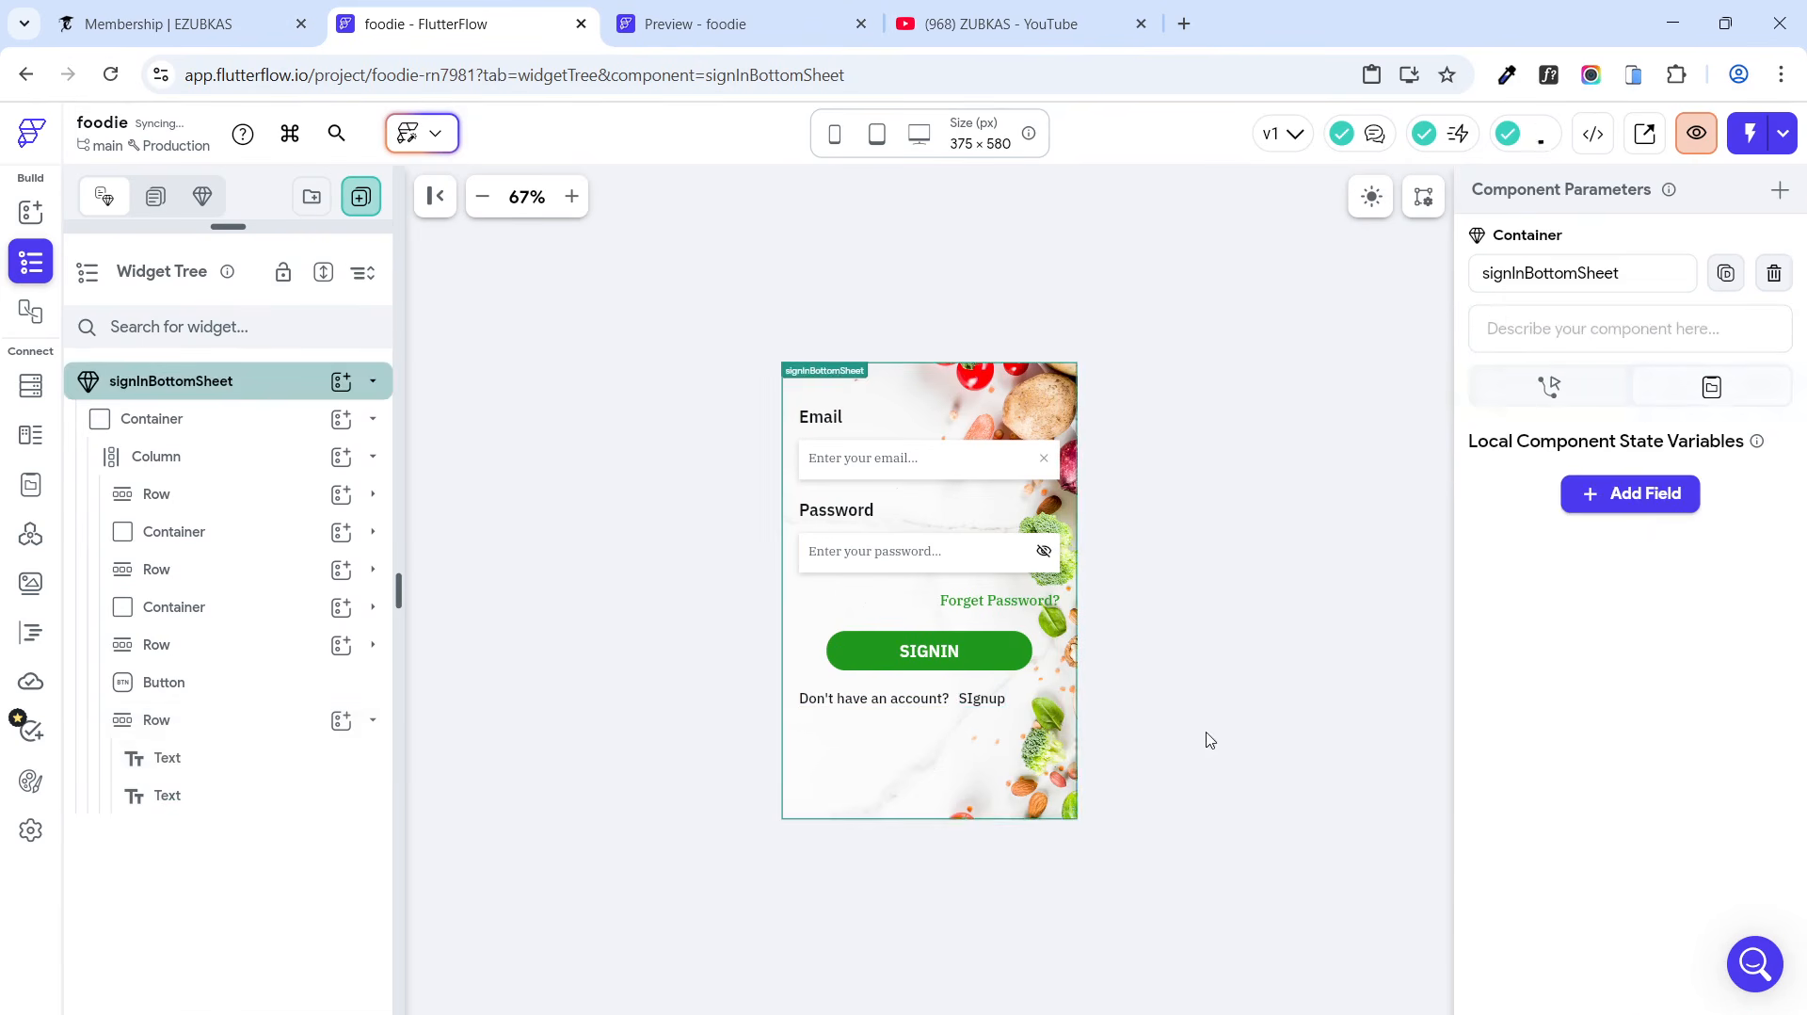
Step: Set the "SIgnup" text's color to the Primary theme color and its font size to 20
click(977, 697)
scroll(1629, 750, down, 2)
scroll(1627, 751, down, 5)
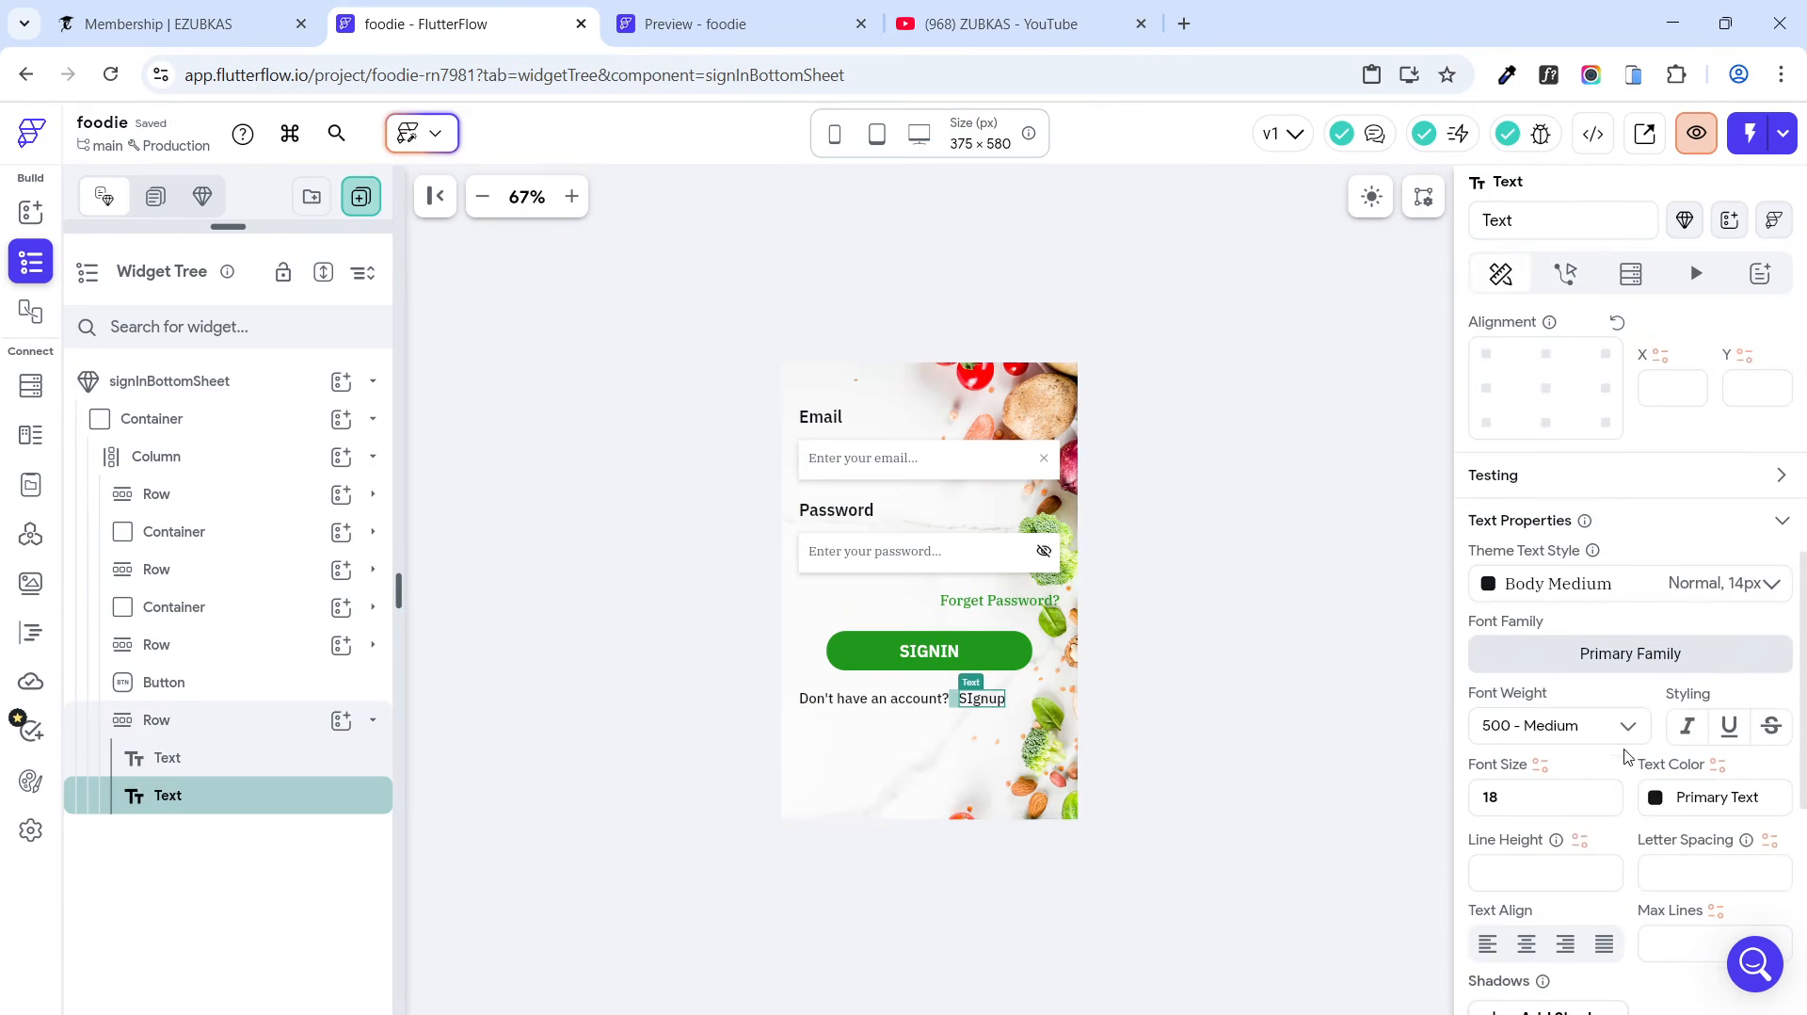
click(1657, 798)
click(1328, 685)
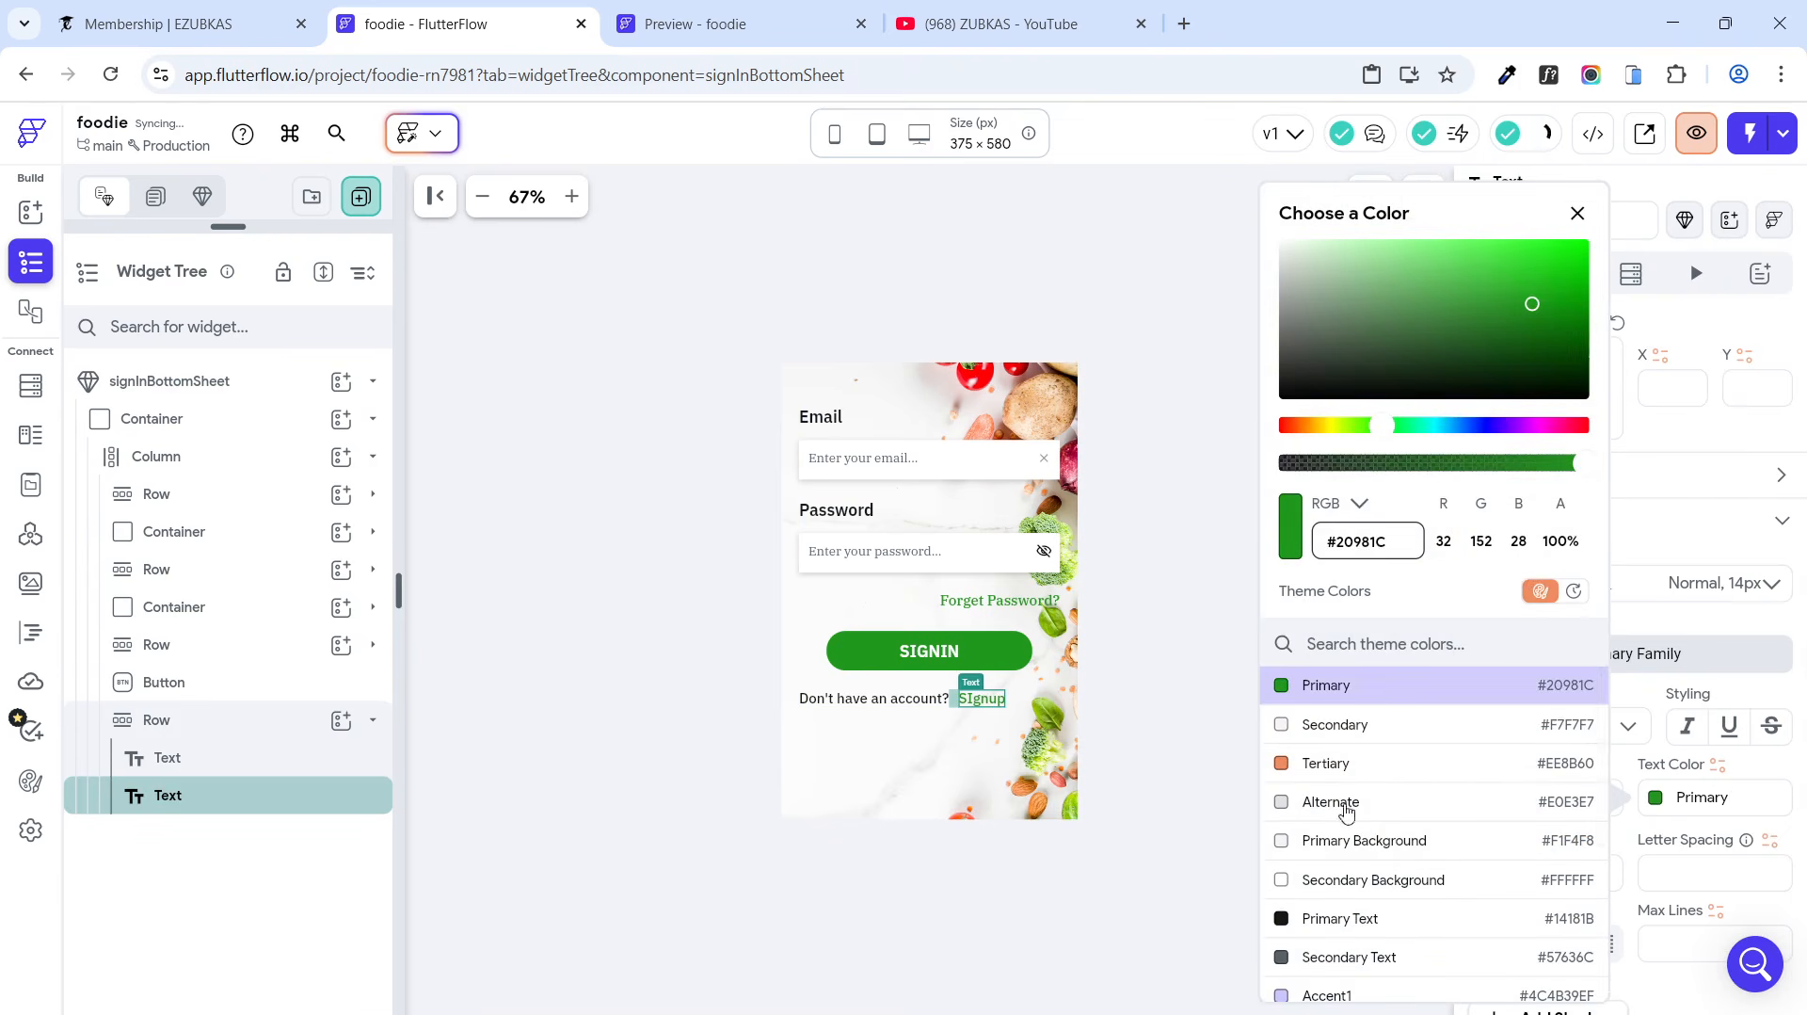
click(1662, 625)
drag(1523, 797, 1430, 818)
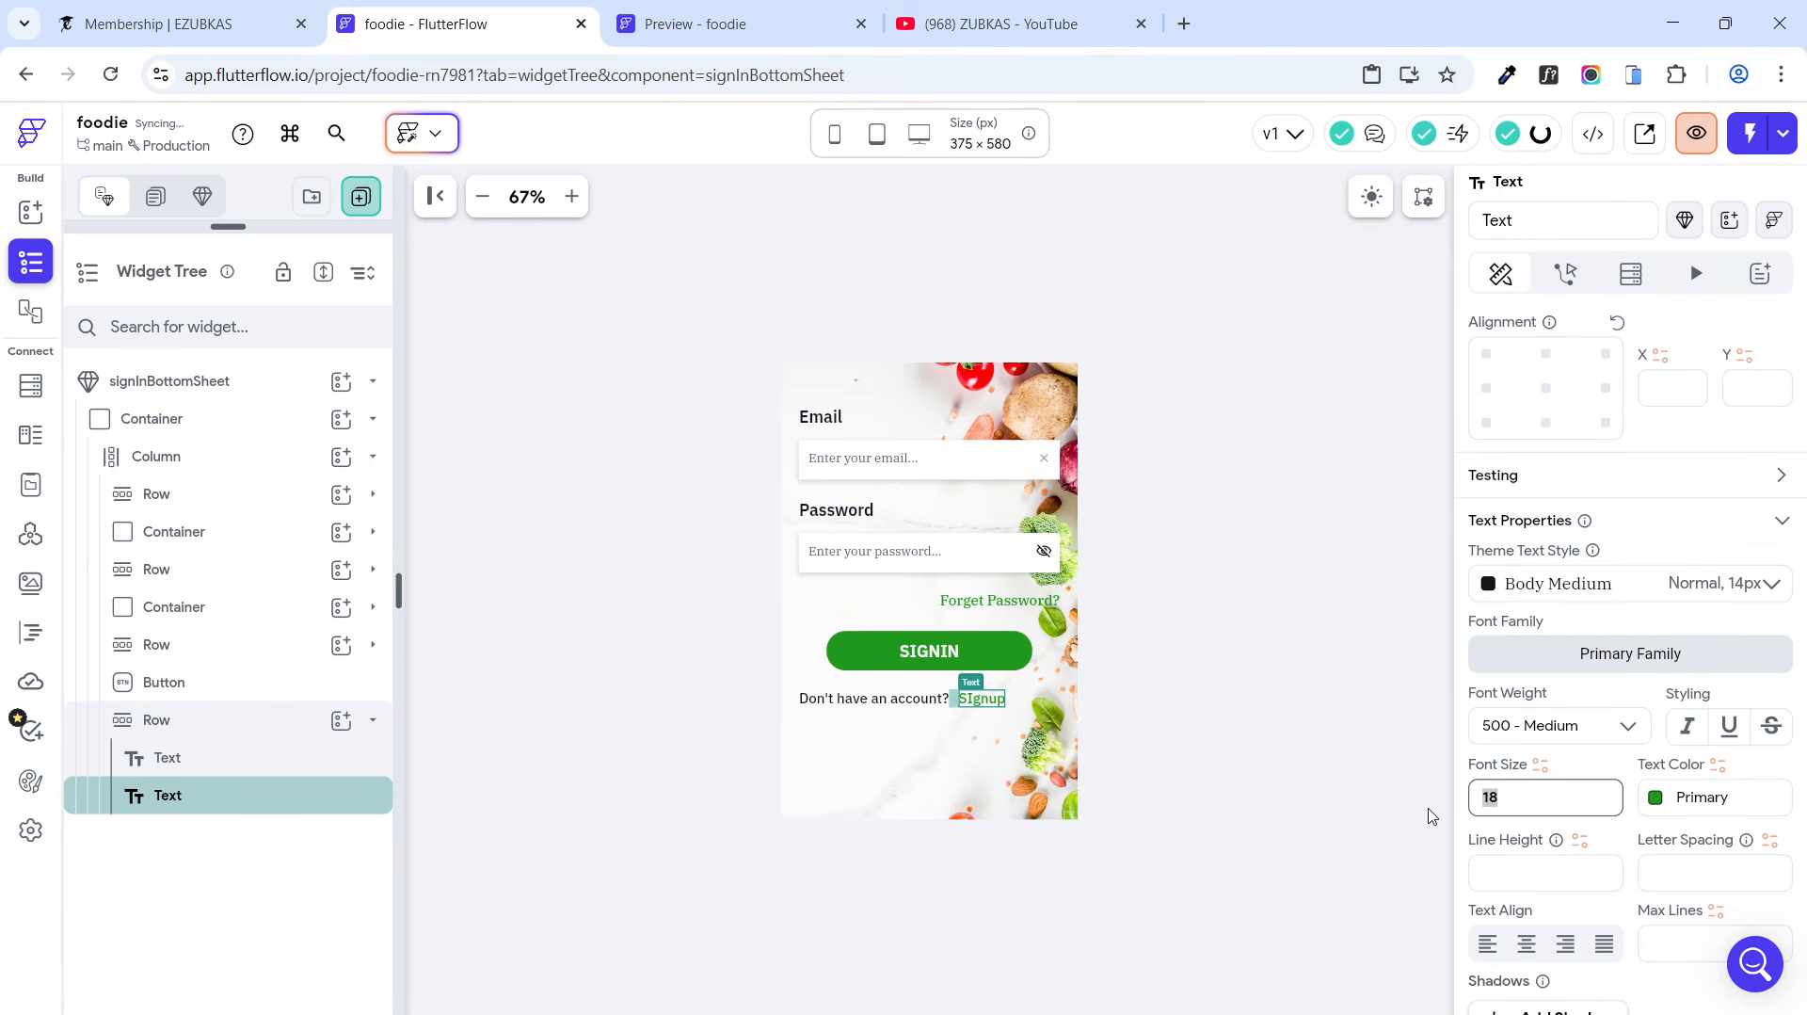
text(20)
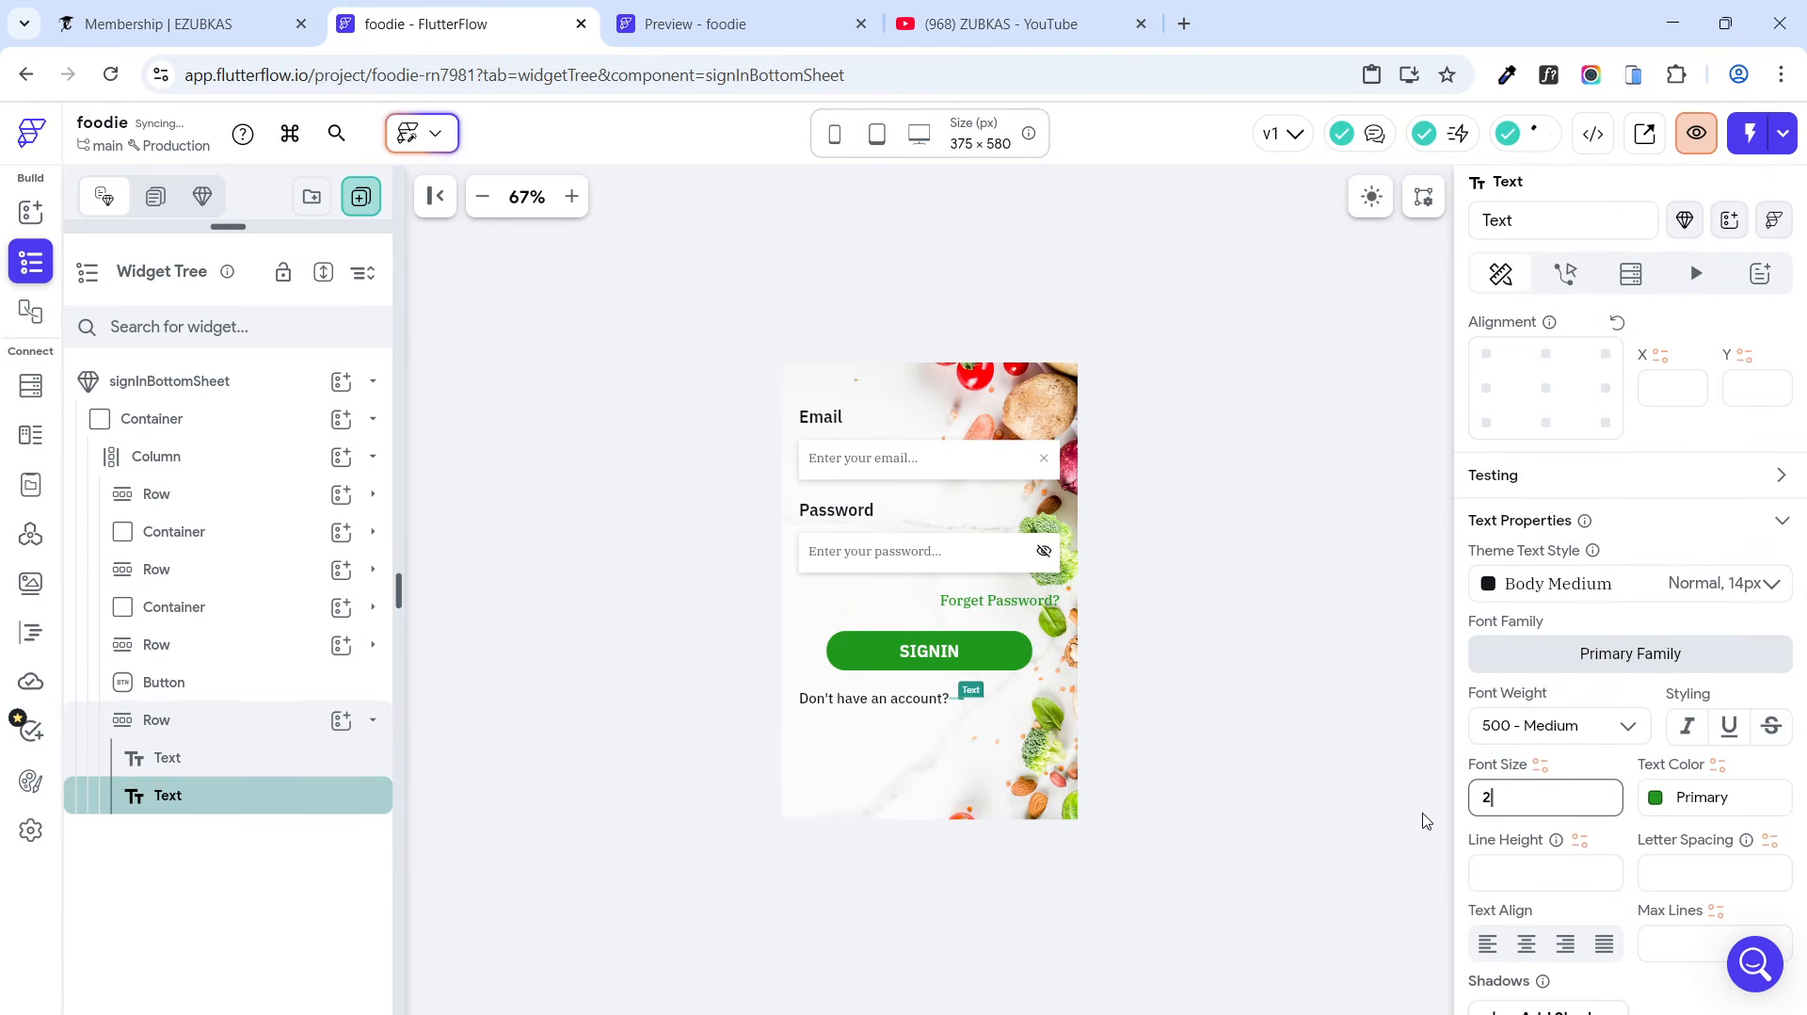
click(654, 790)
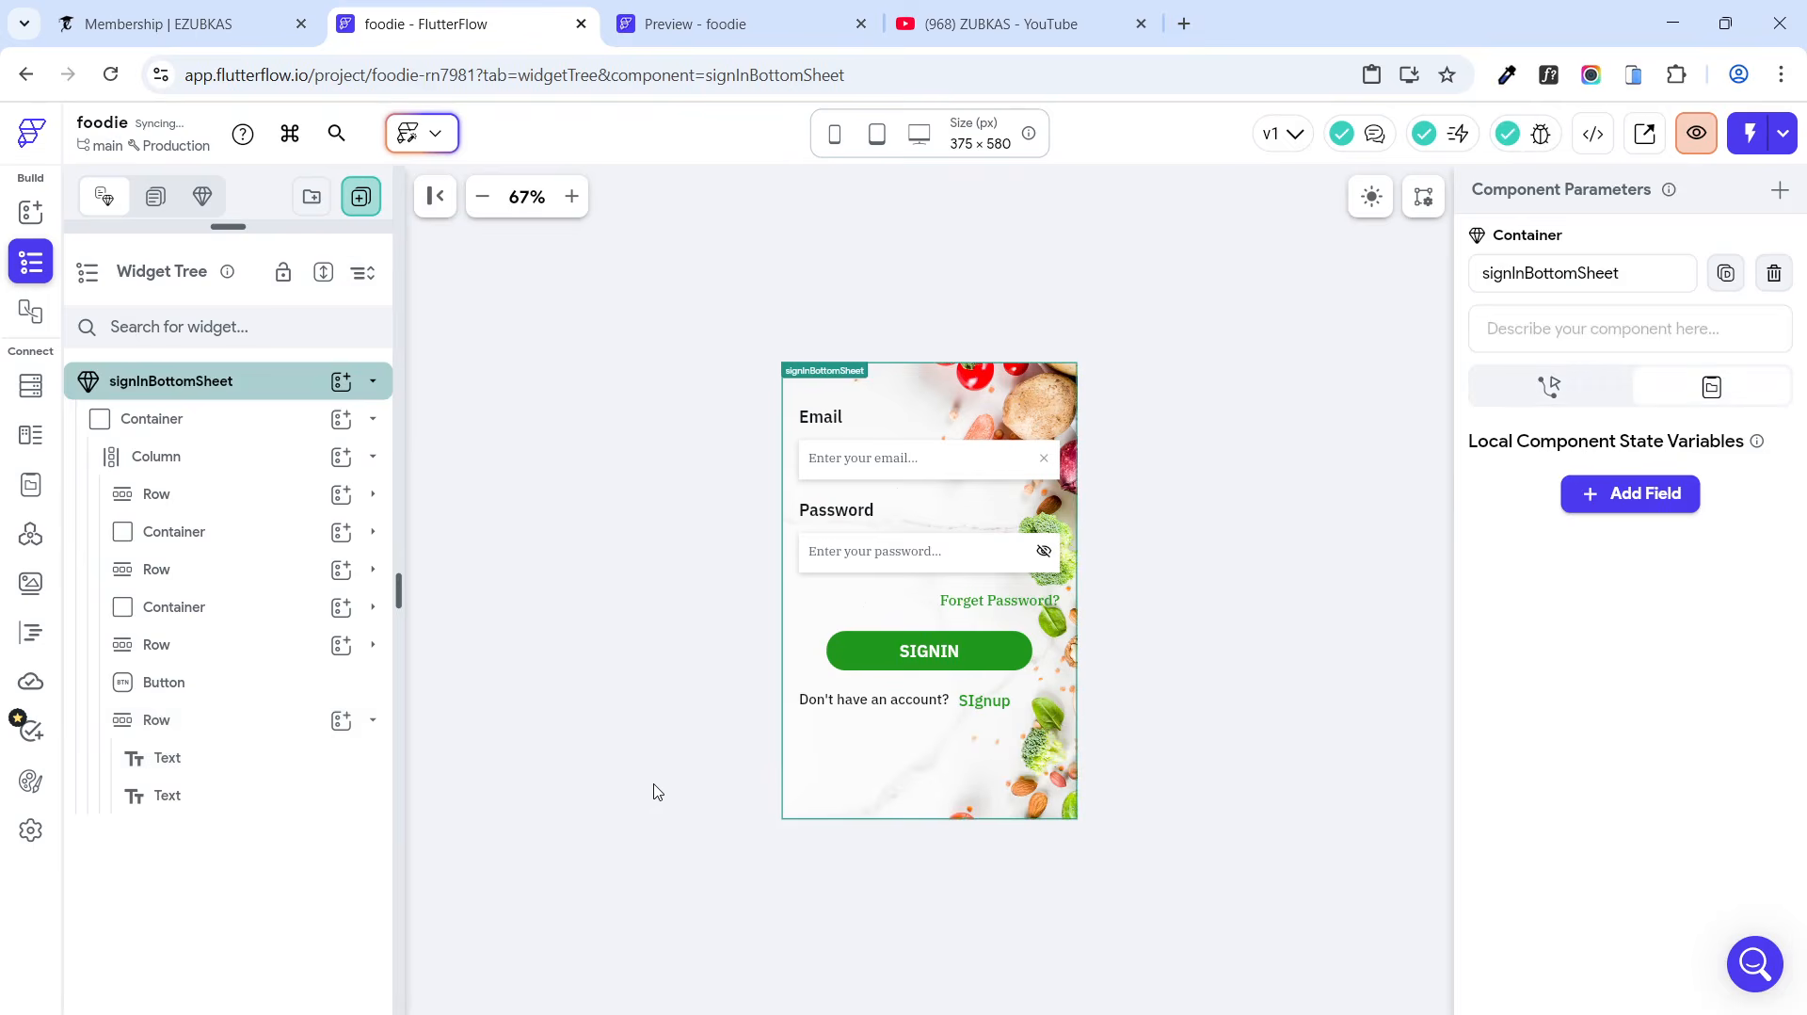
Step: Set the left padding of the "SIgnup" text to 5
click(988, 713)
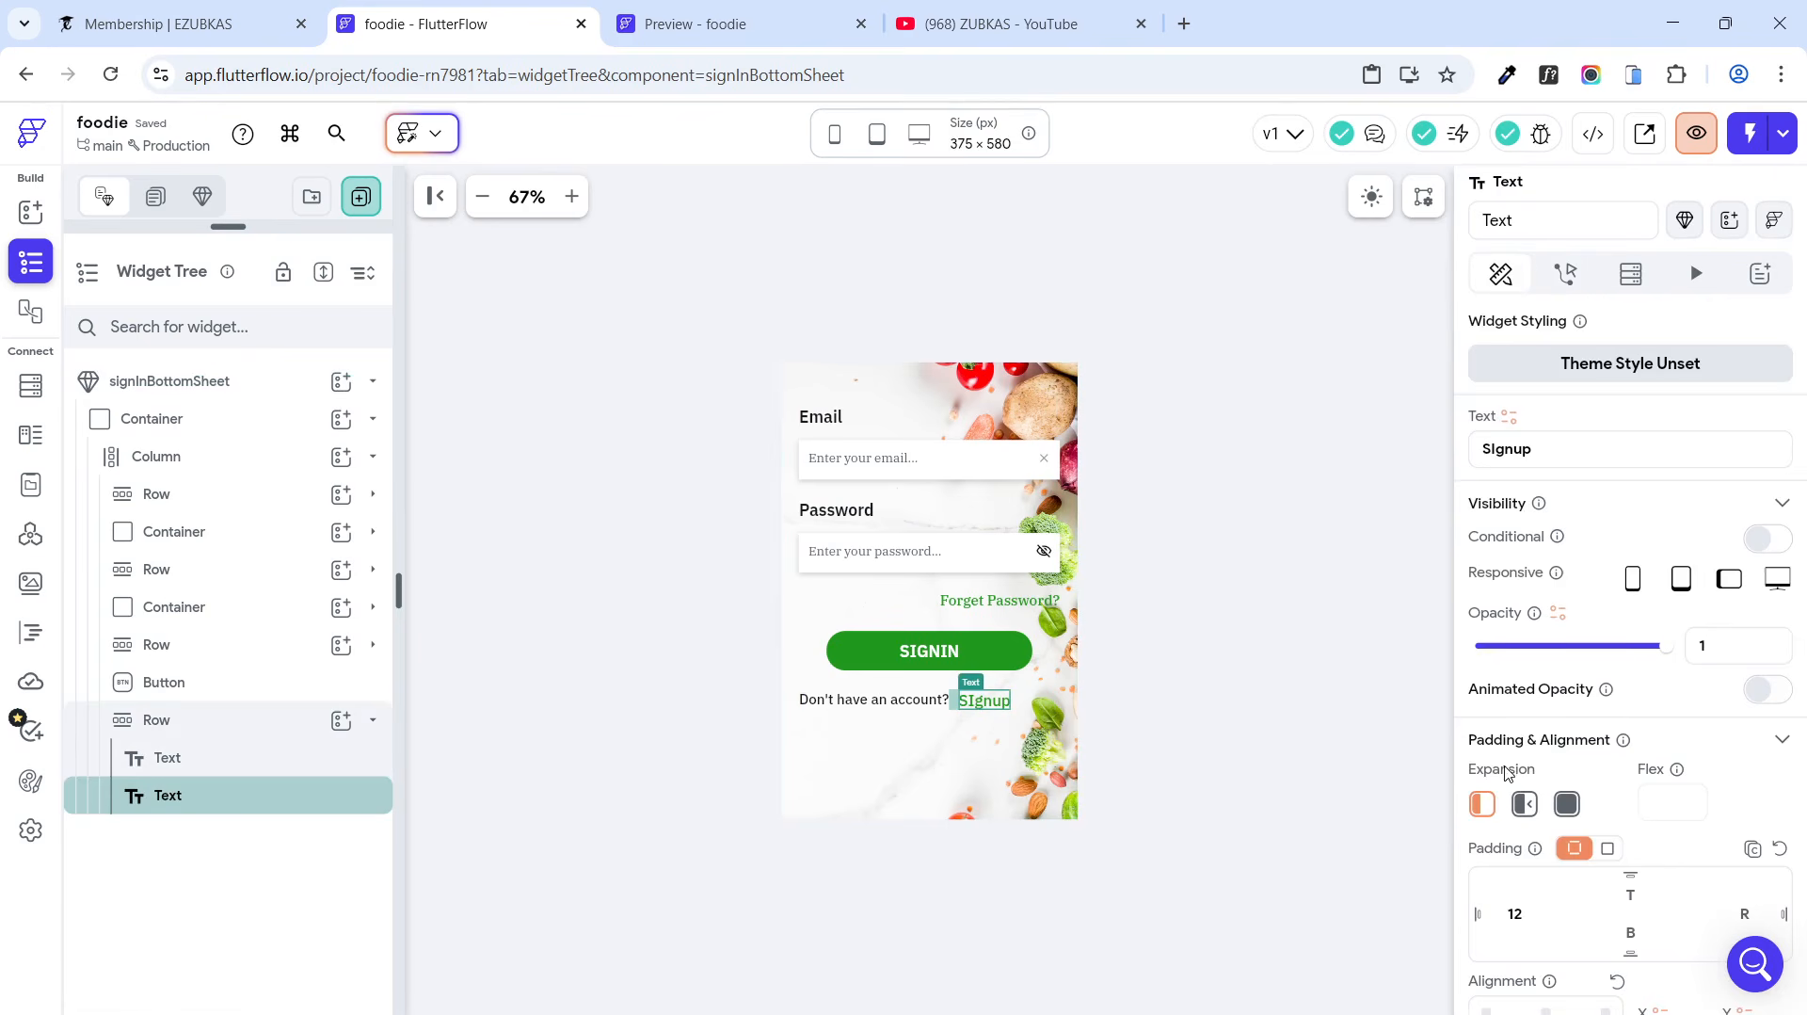
scroll(1567, 783, down, 1)
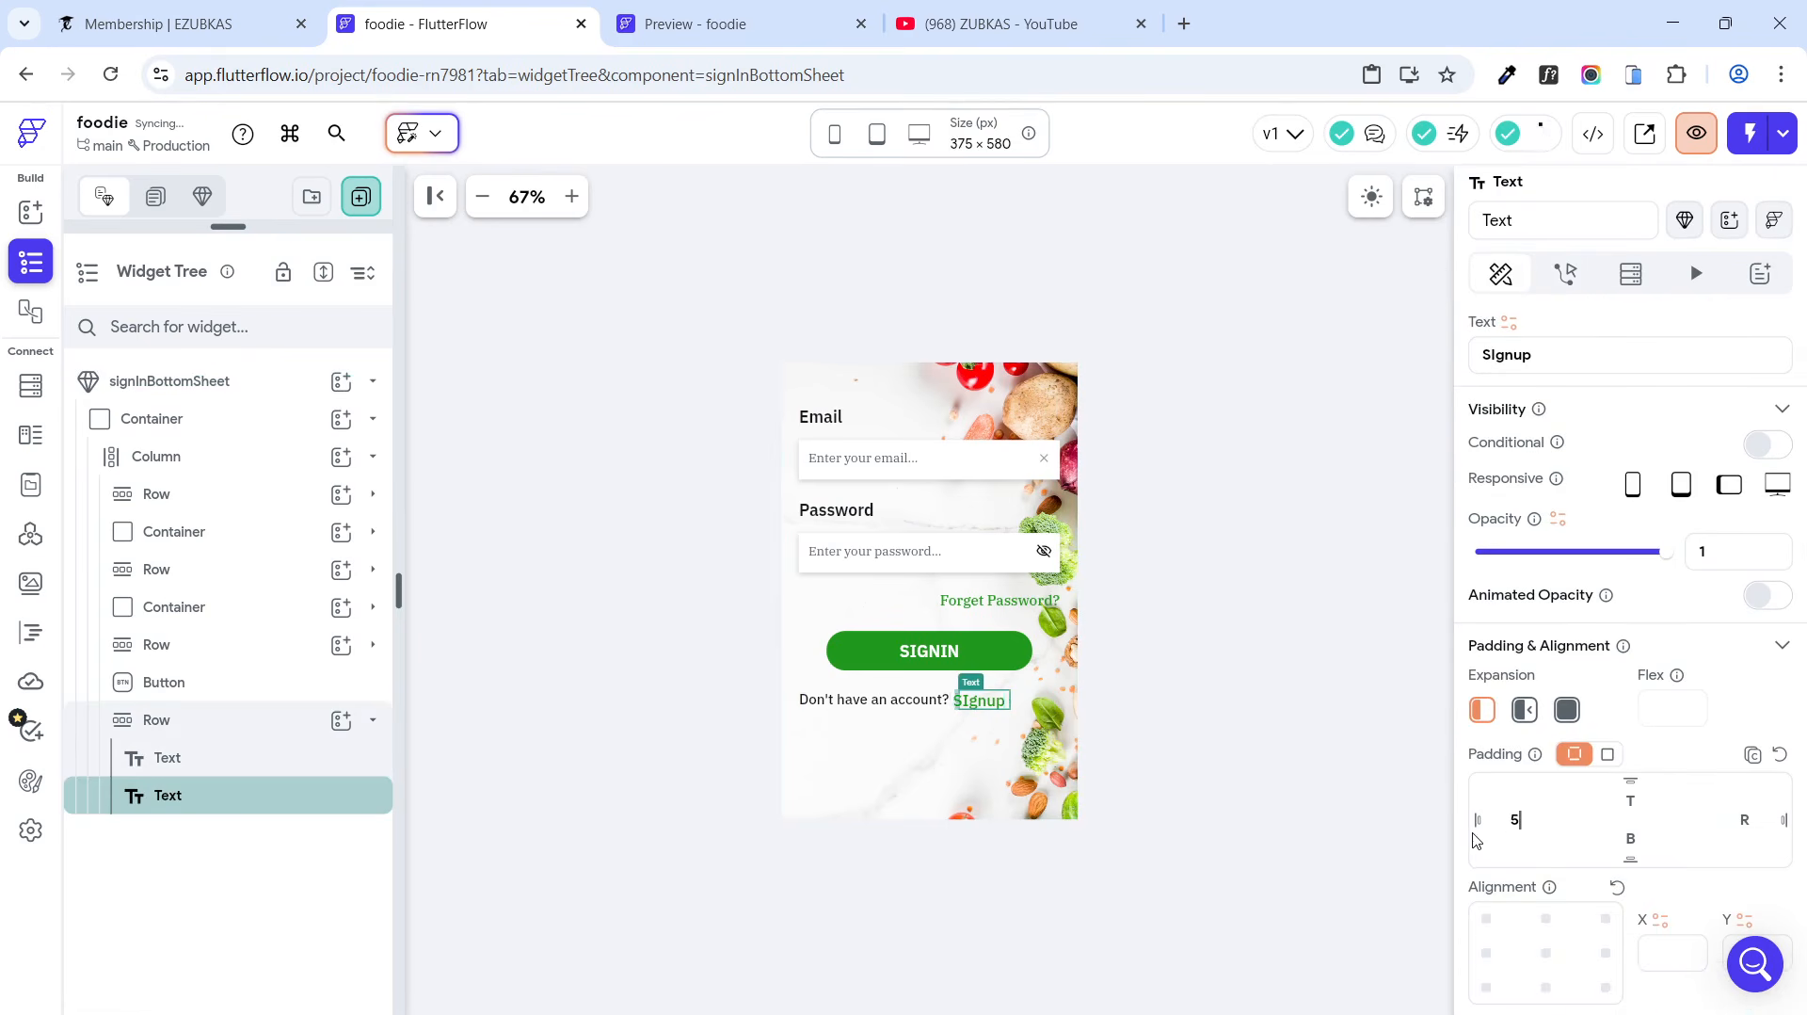
click(517, 782)
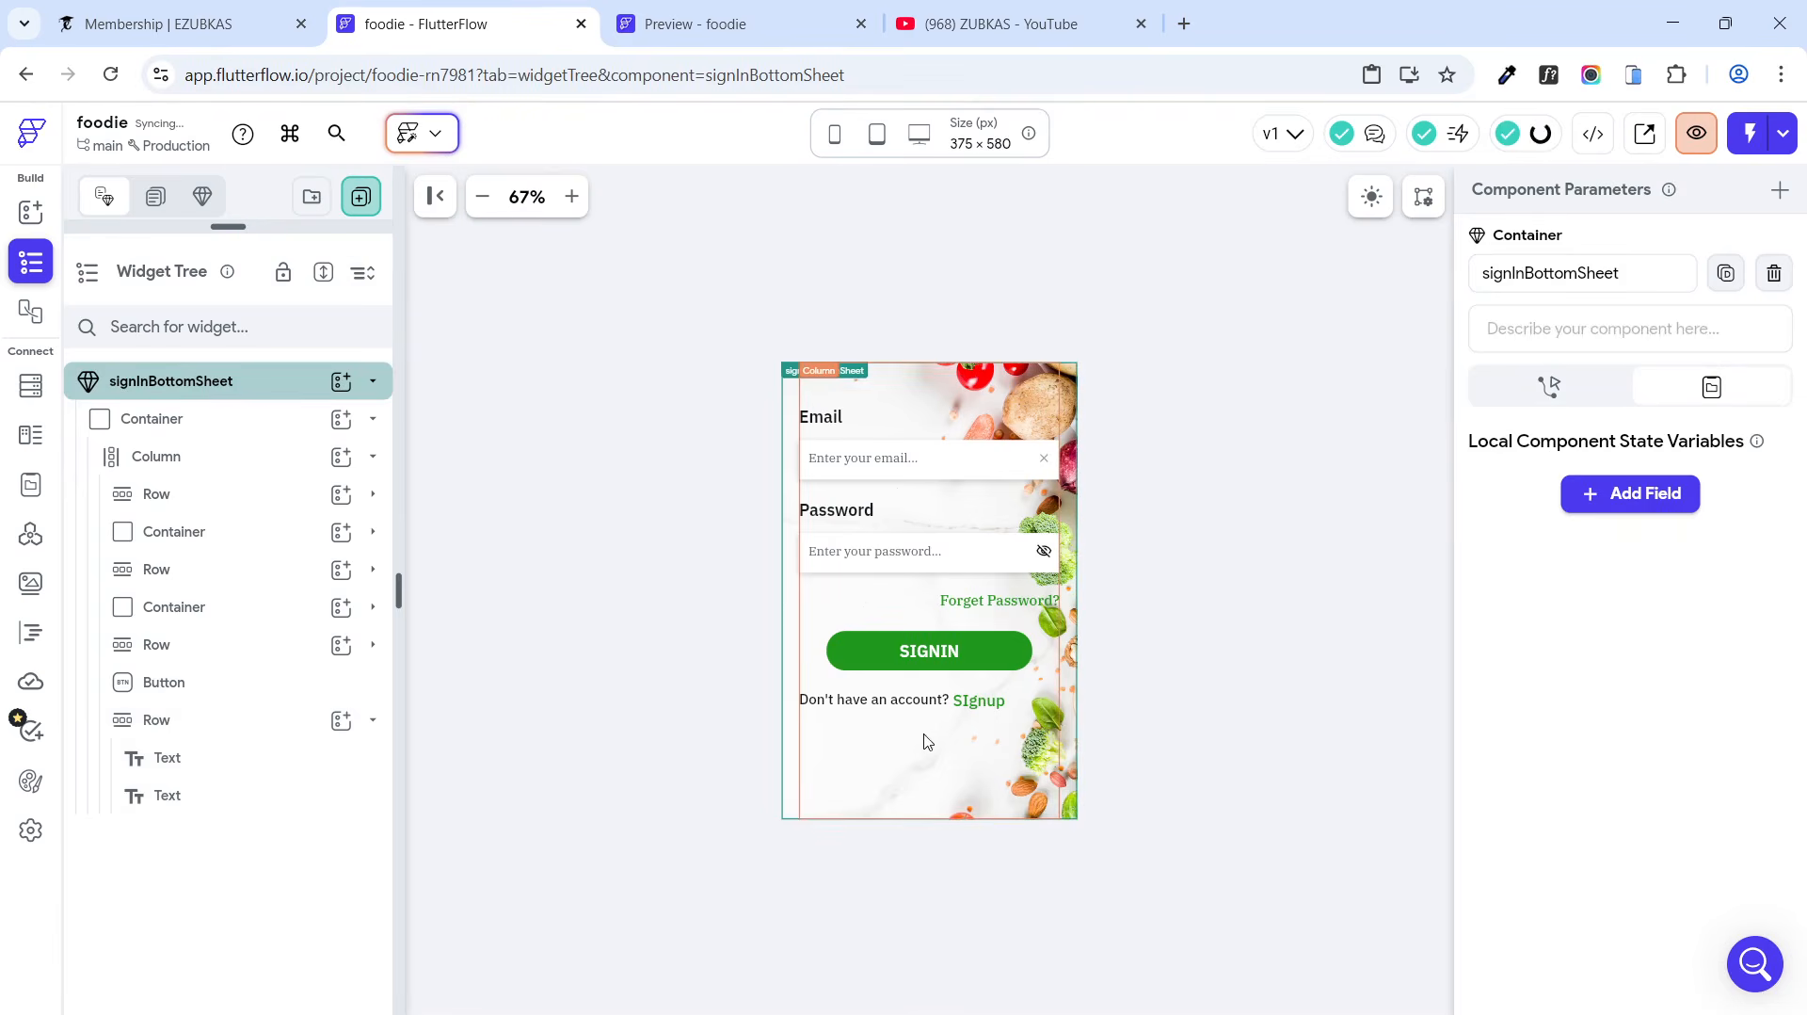
Step: Set the font size of the "SIgnup" text to 18
click(978, 702)
scroll(1647, 557, down, 7)
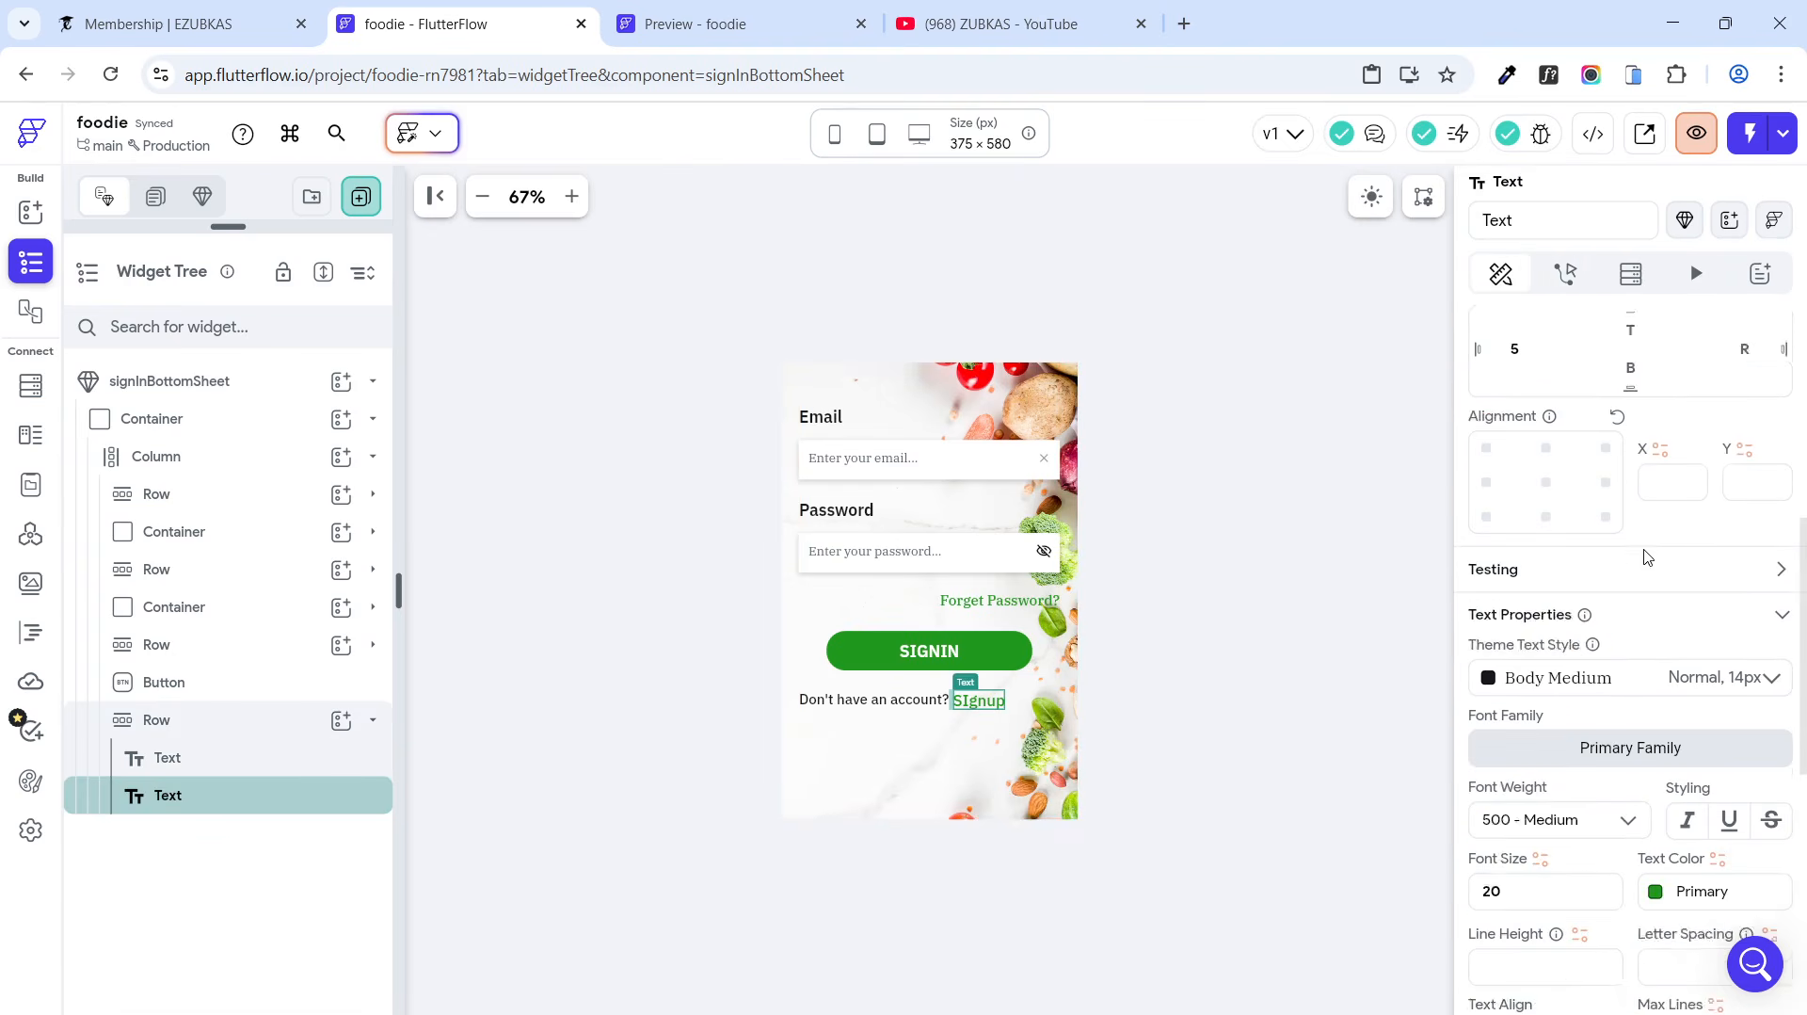
double_click(1530, 795)
text(18)
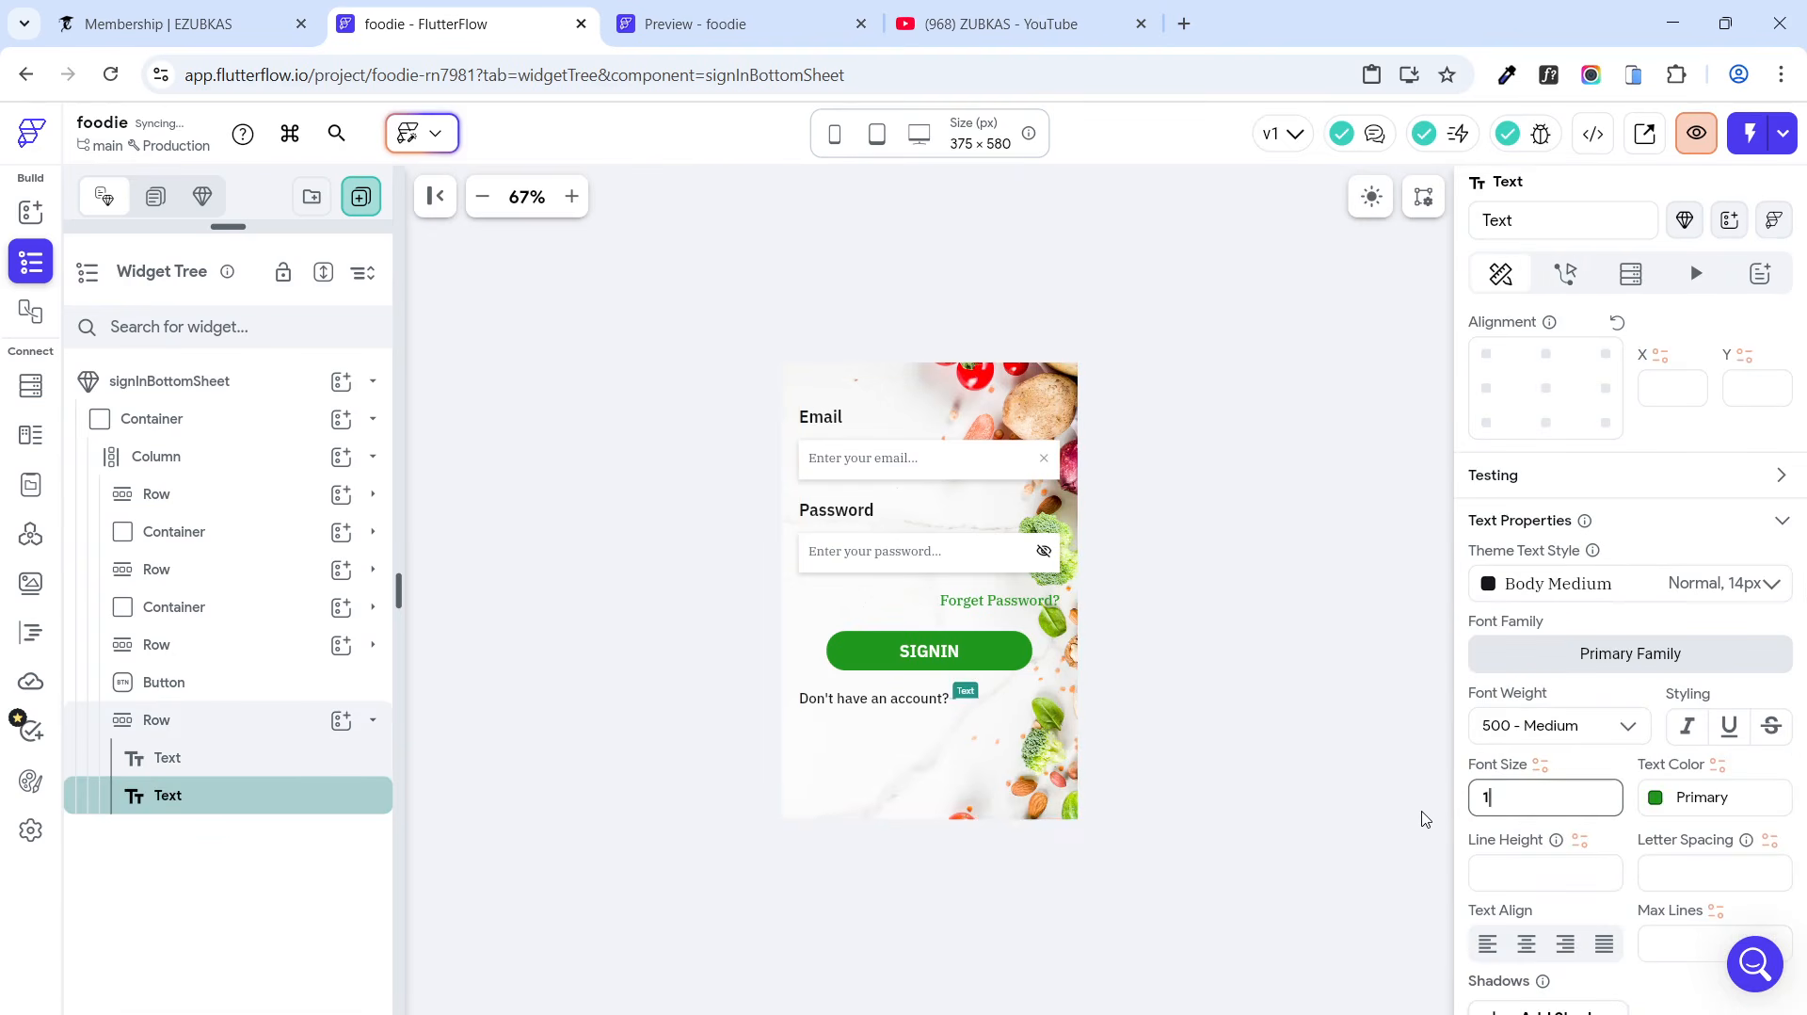
click(551, 759)
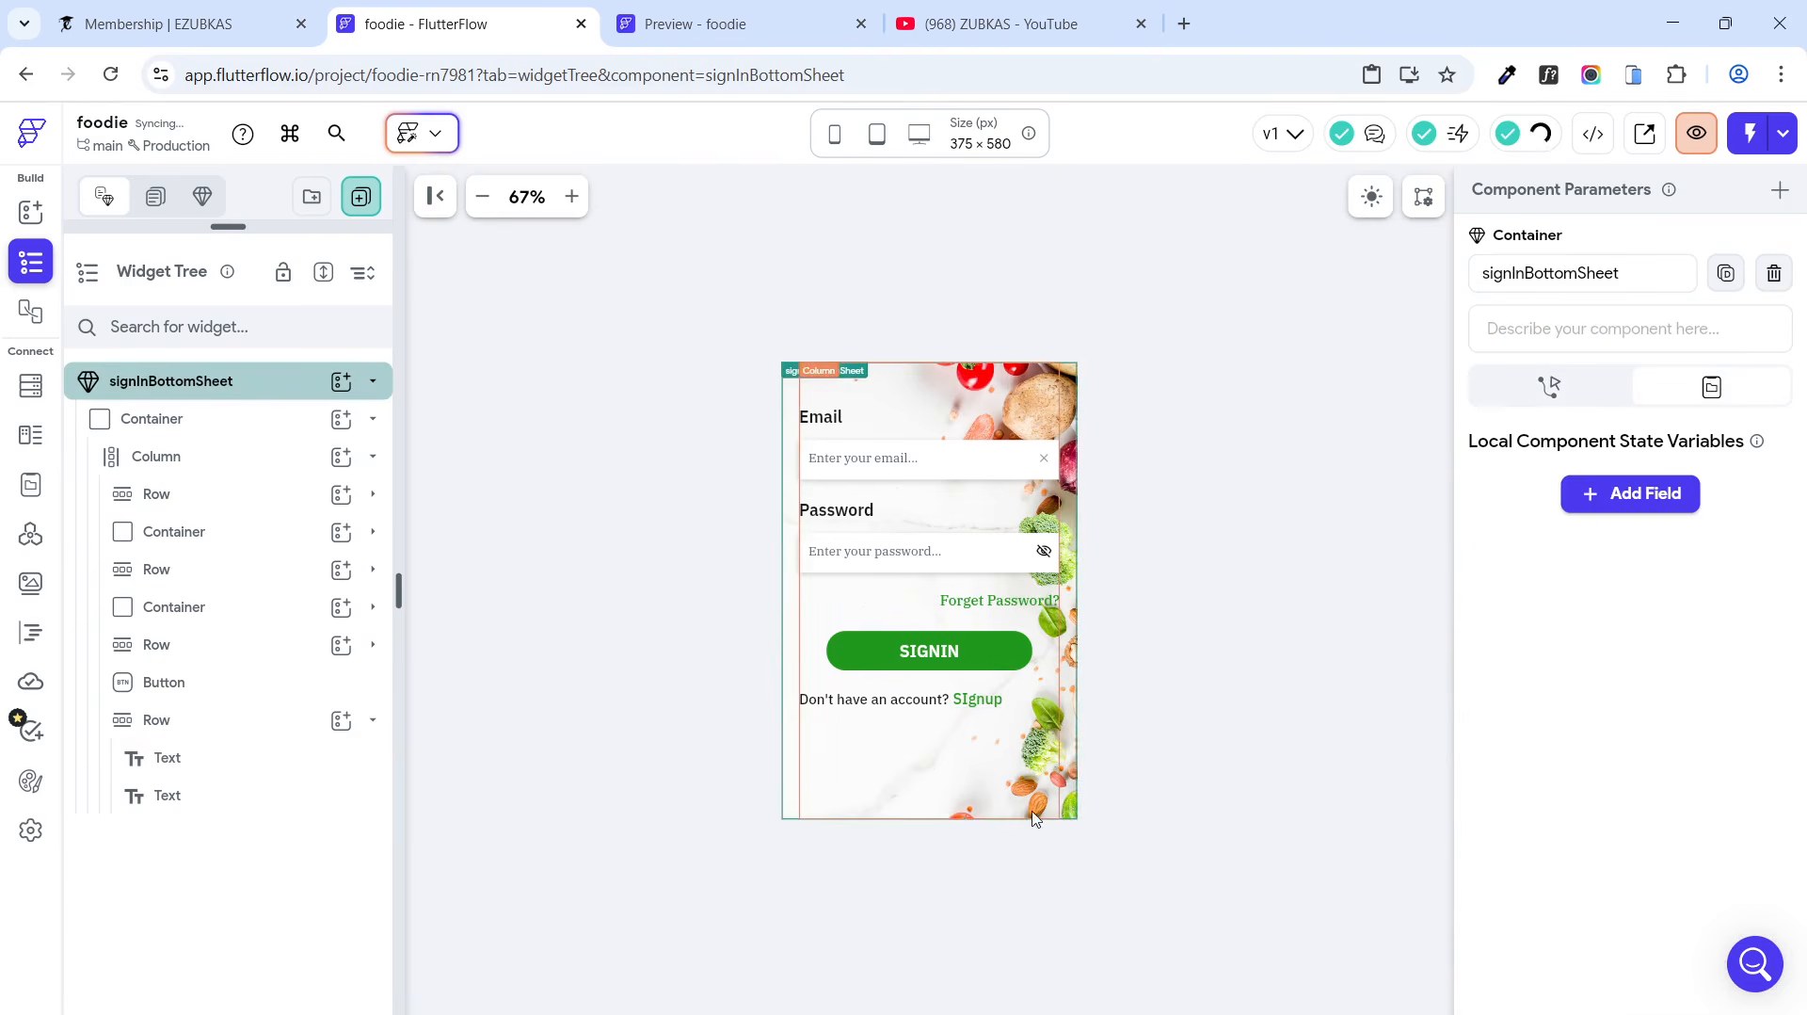
Step: Correct the capitalization of the green sign-up text so it reads "Signup"
click(978, 701)
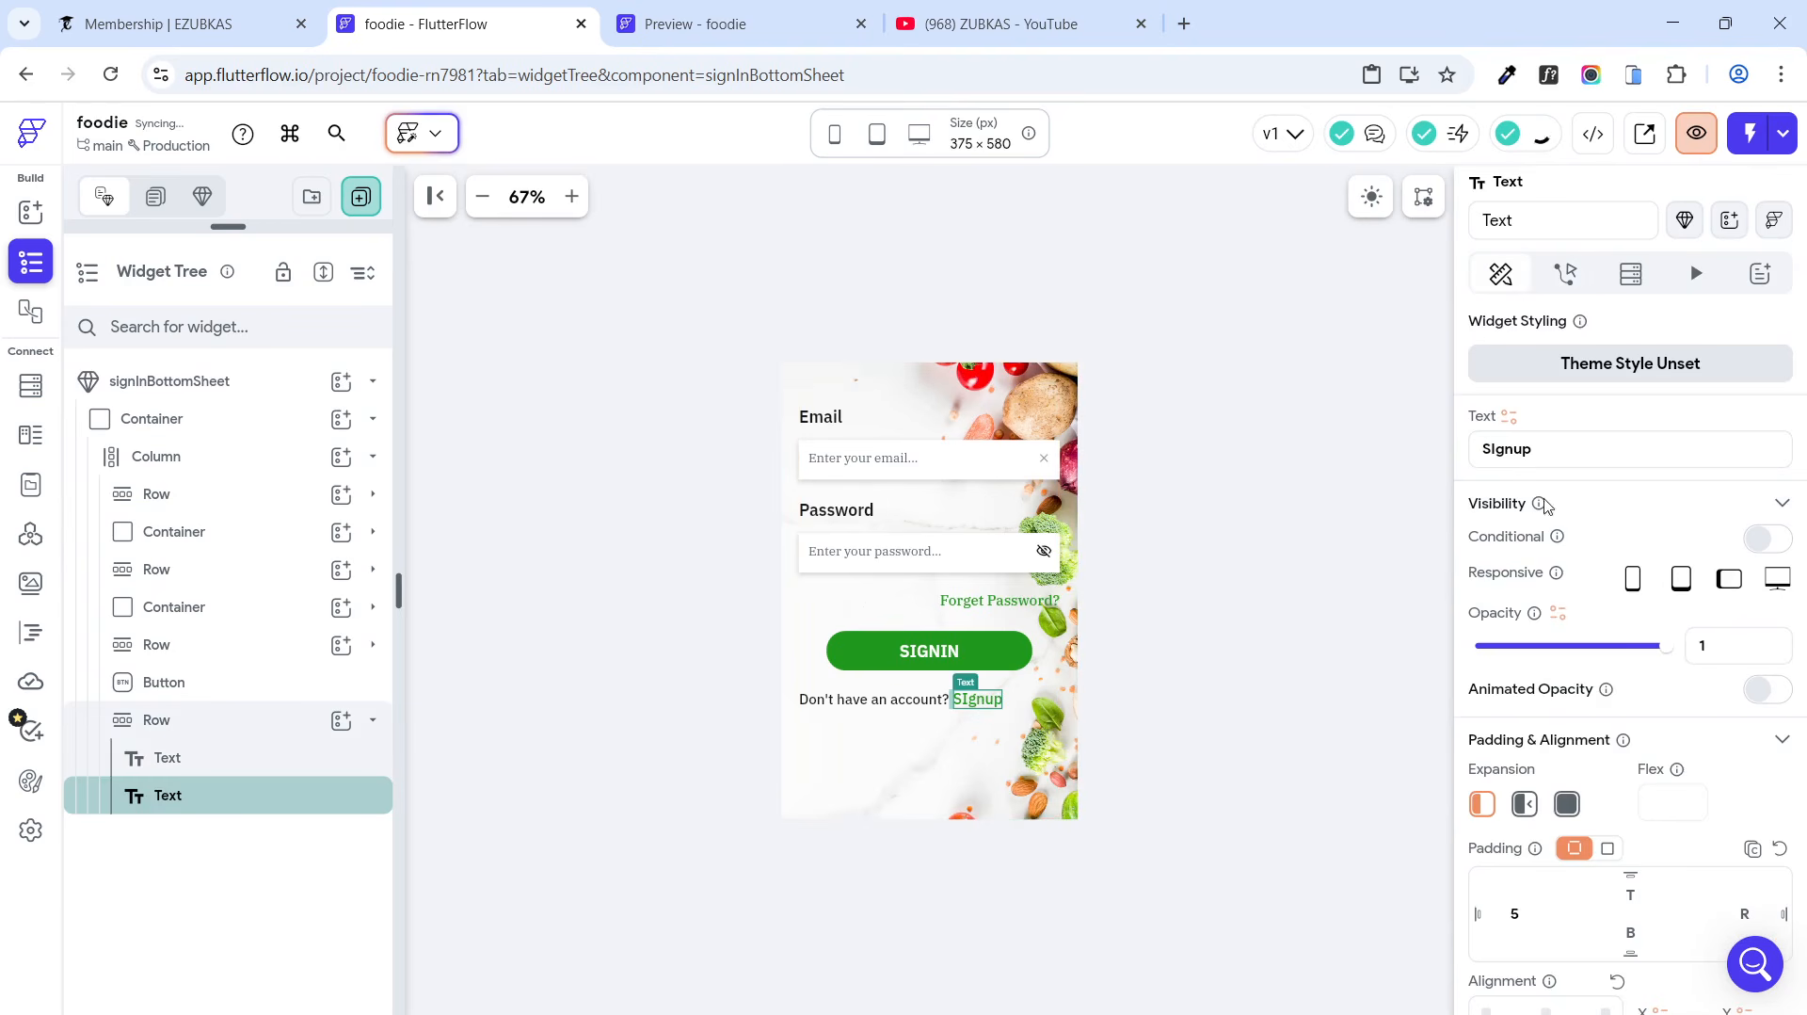
click(1489, 454)
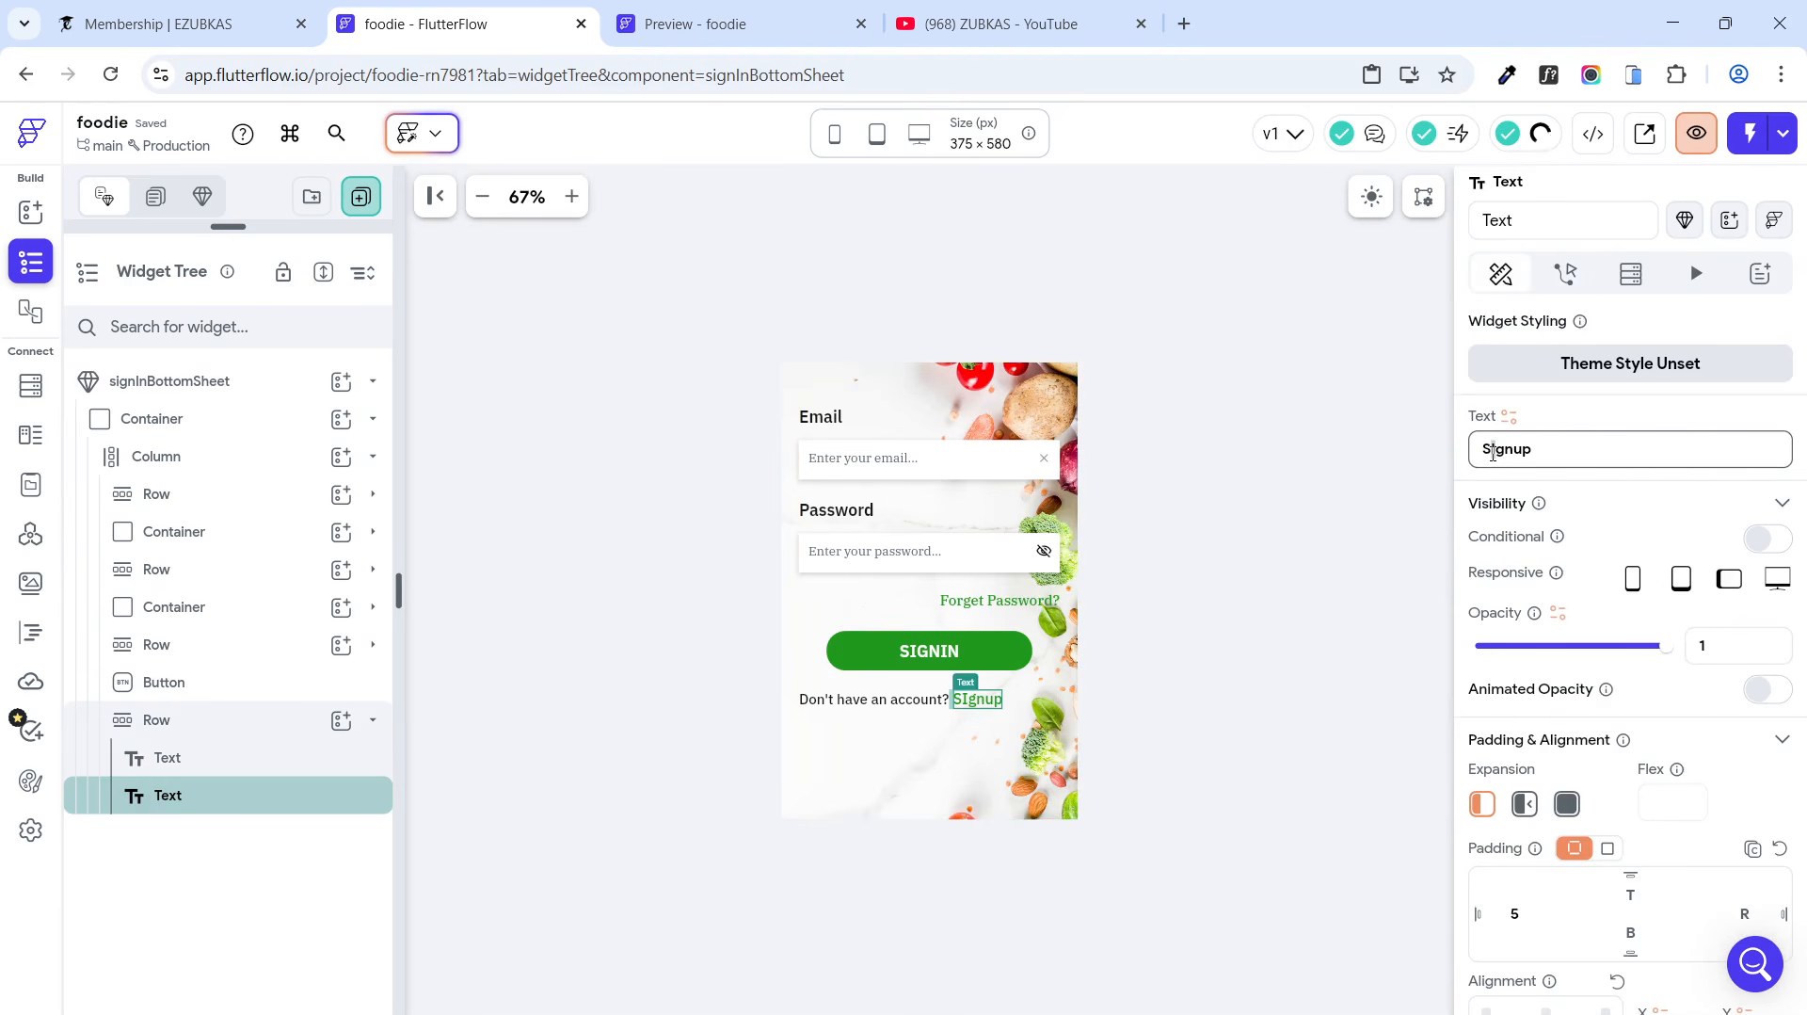
click(1279, 698)
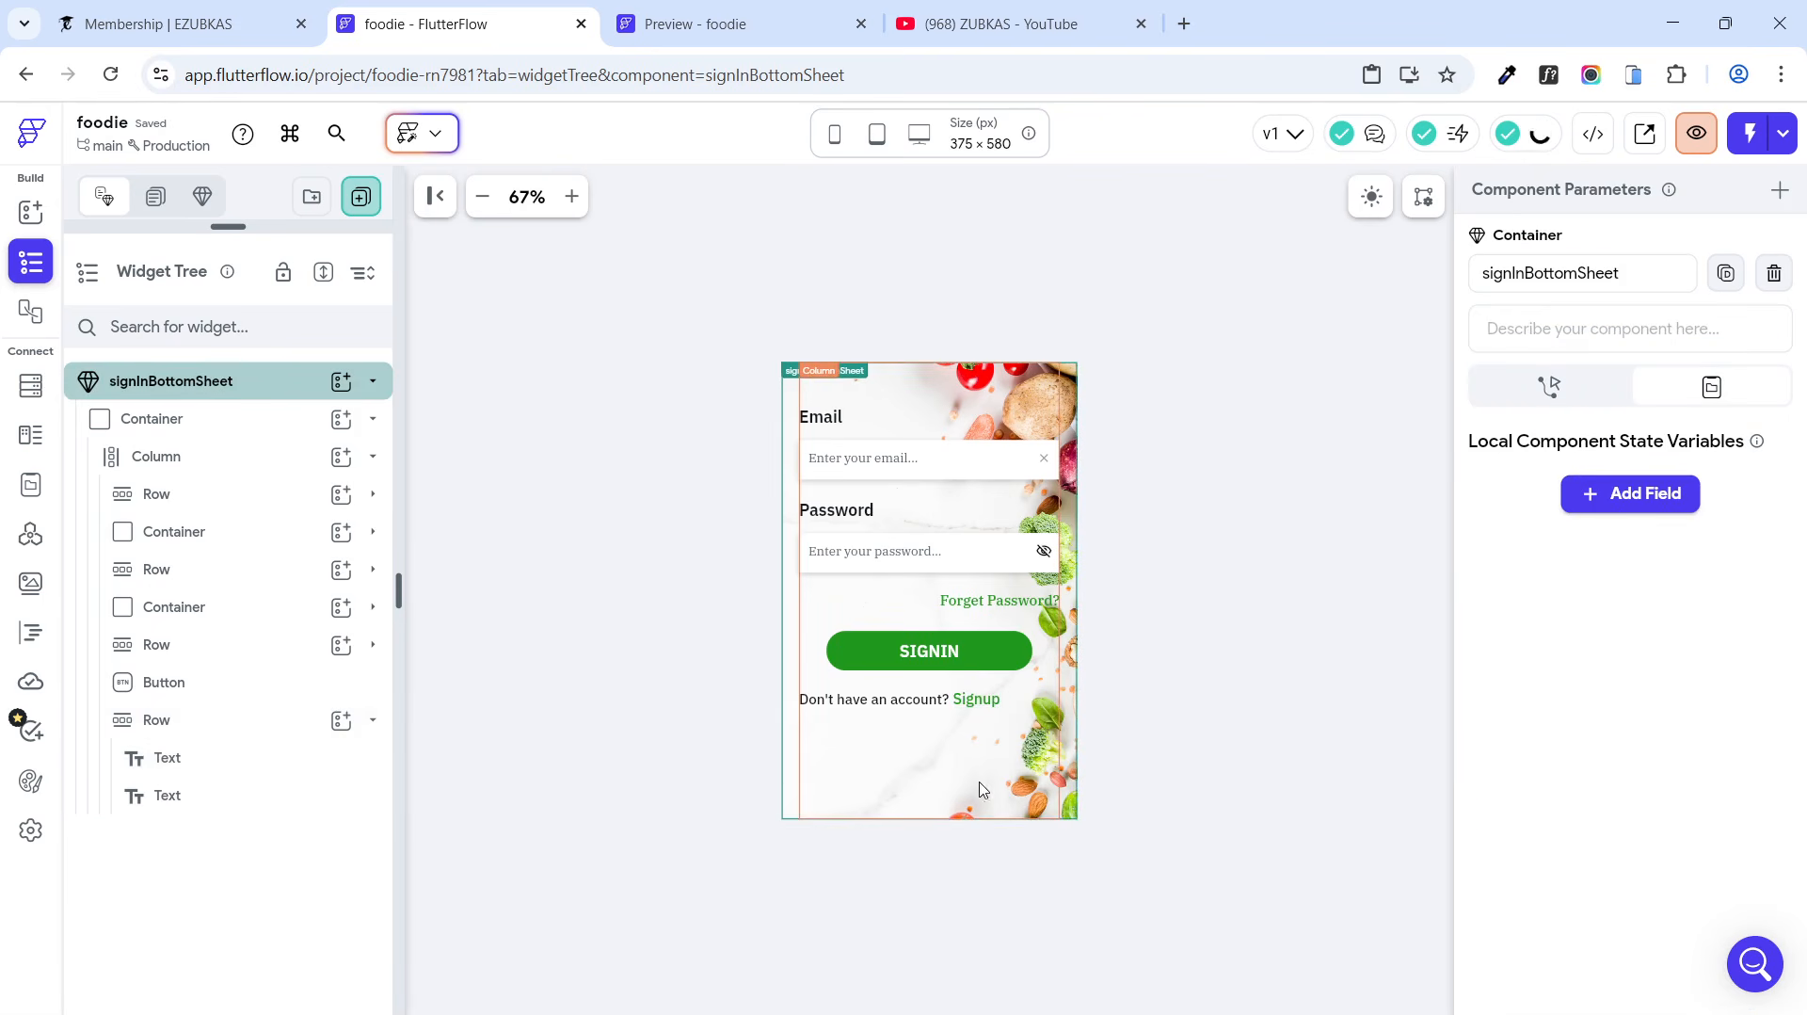
click(716, 691)
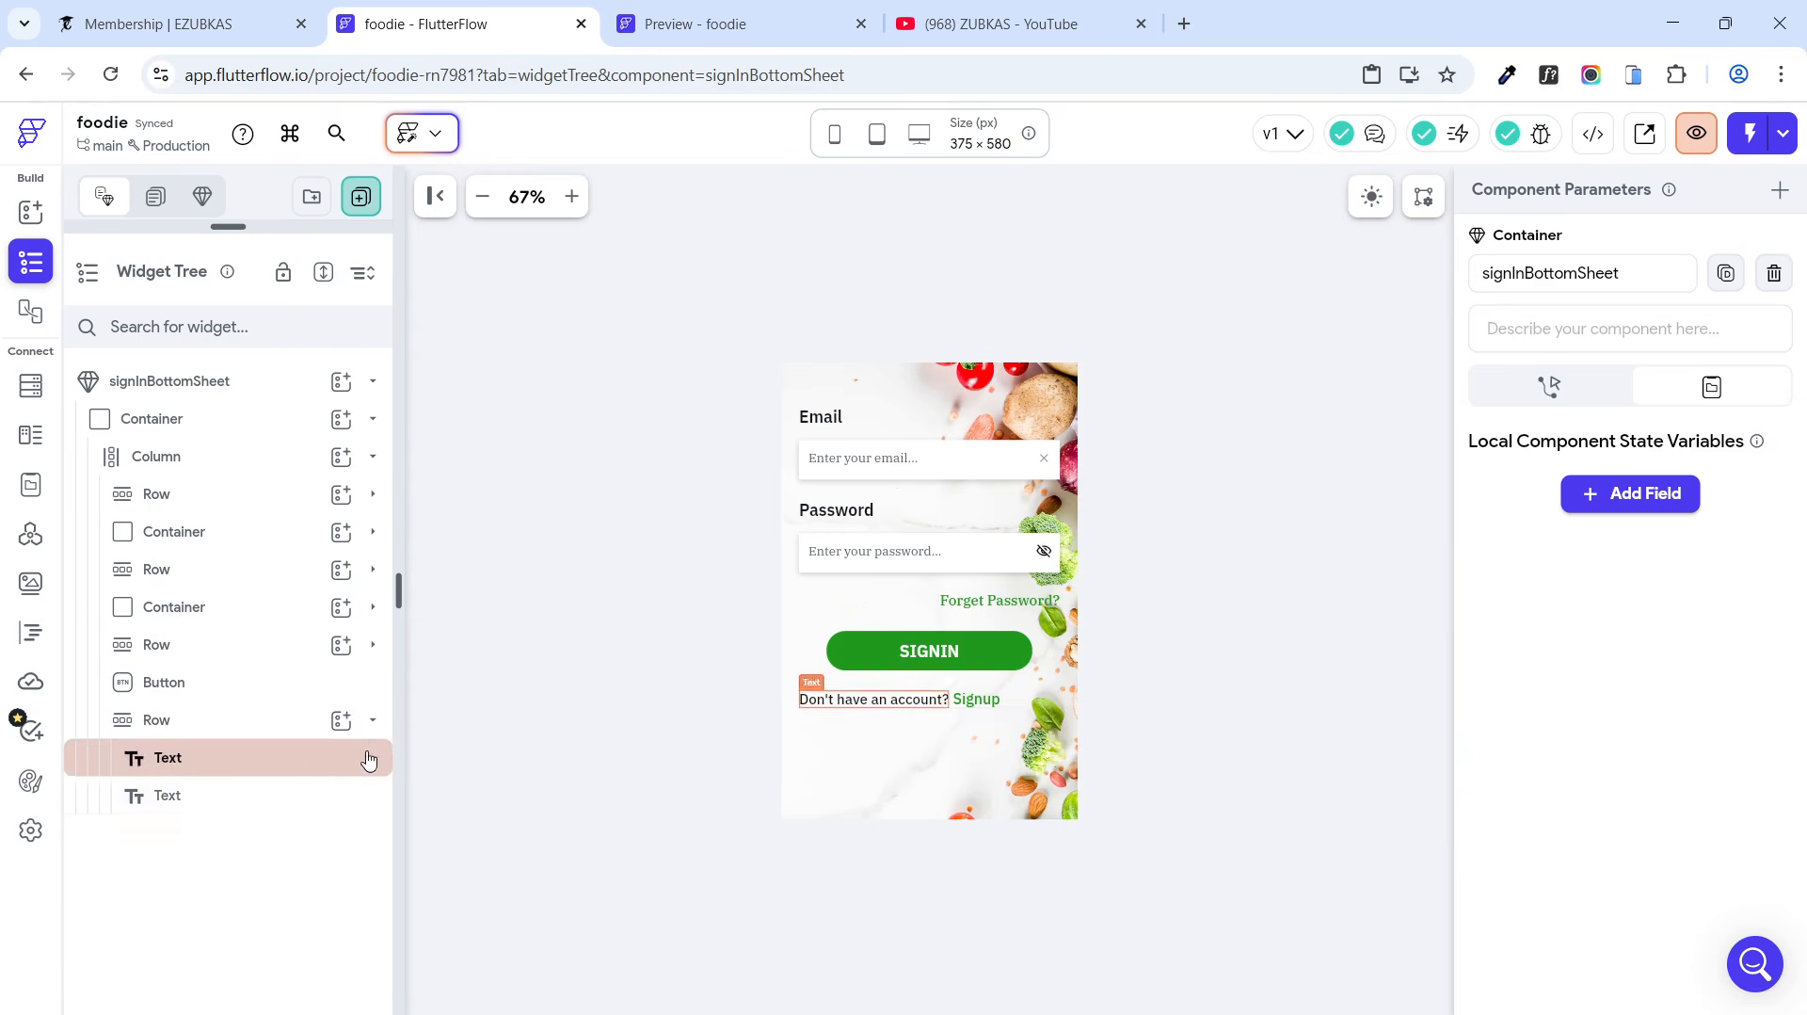
Step: Collapse the sign-up Row in the widget tree and add a new Row at the end of the Column
click(373, 721)
click(373, 645)
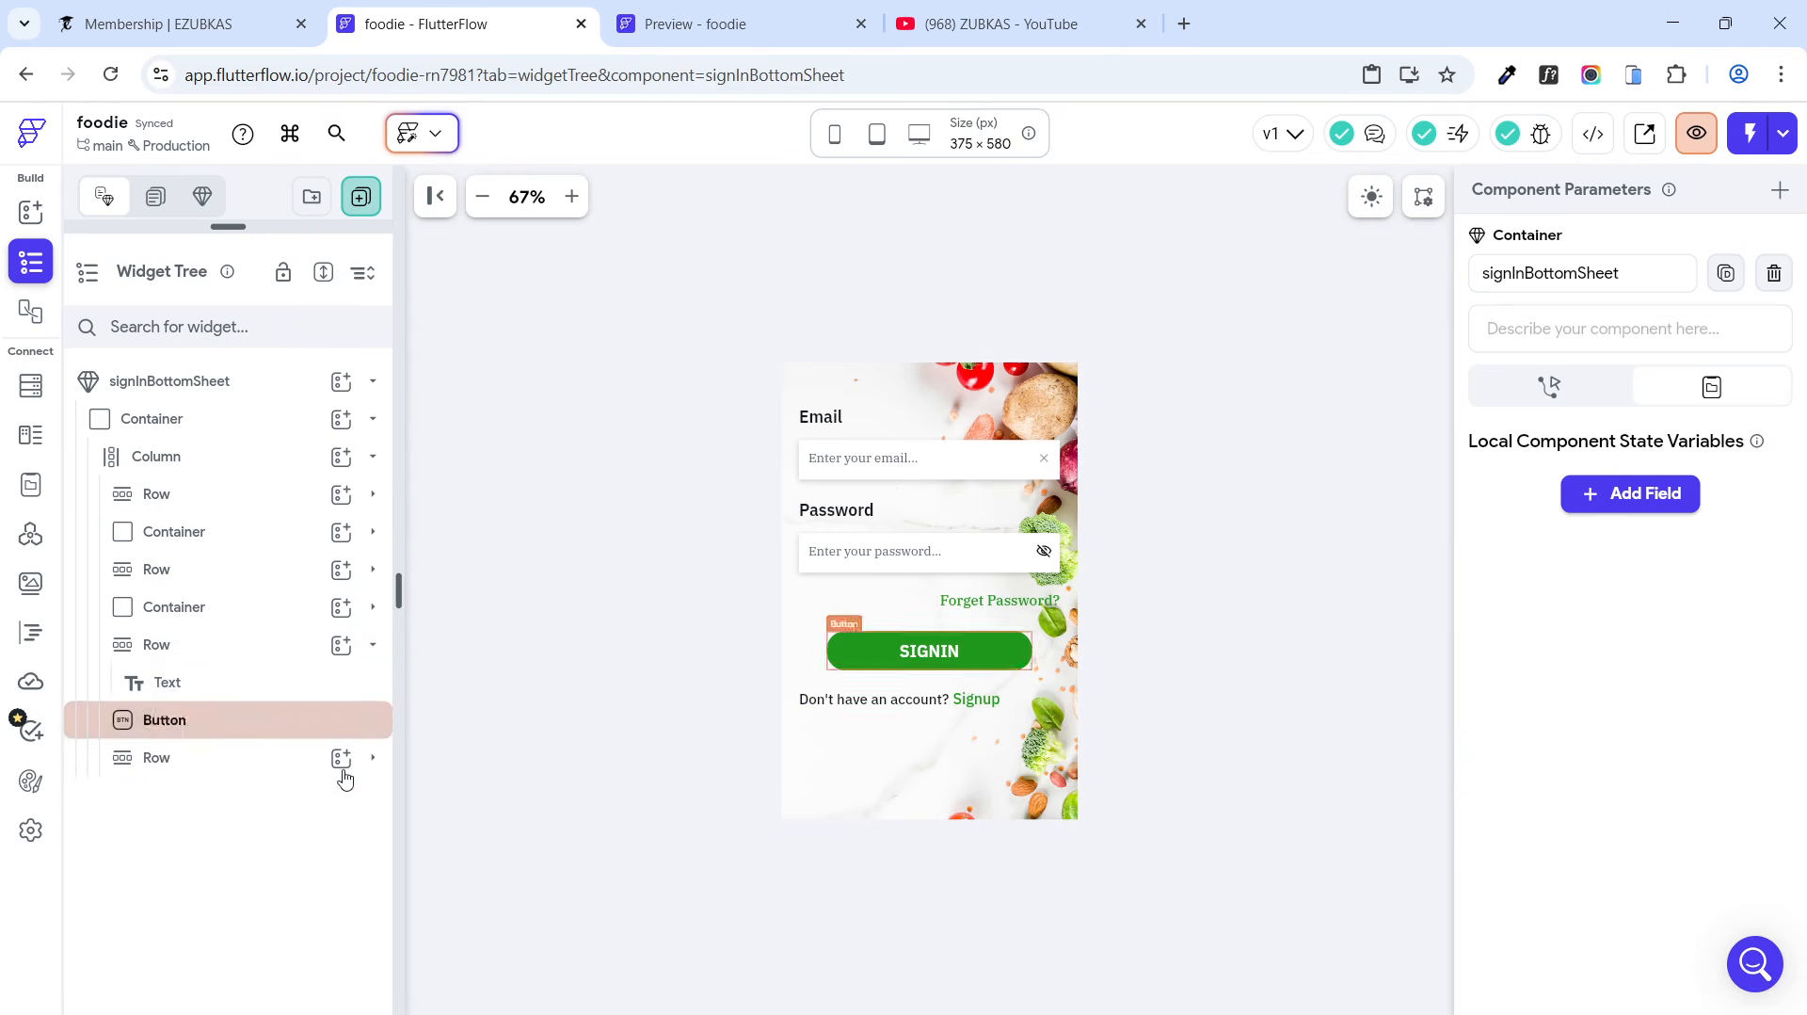
click(360, 757)
click(373, 644)
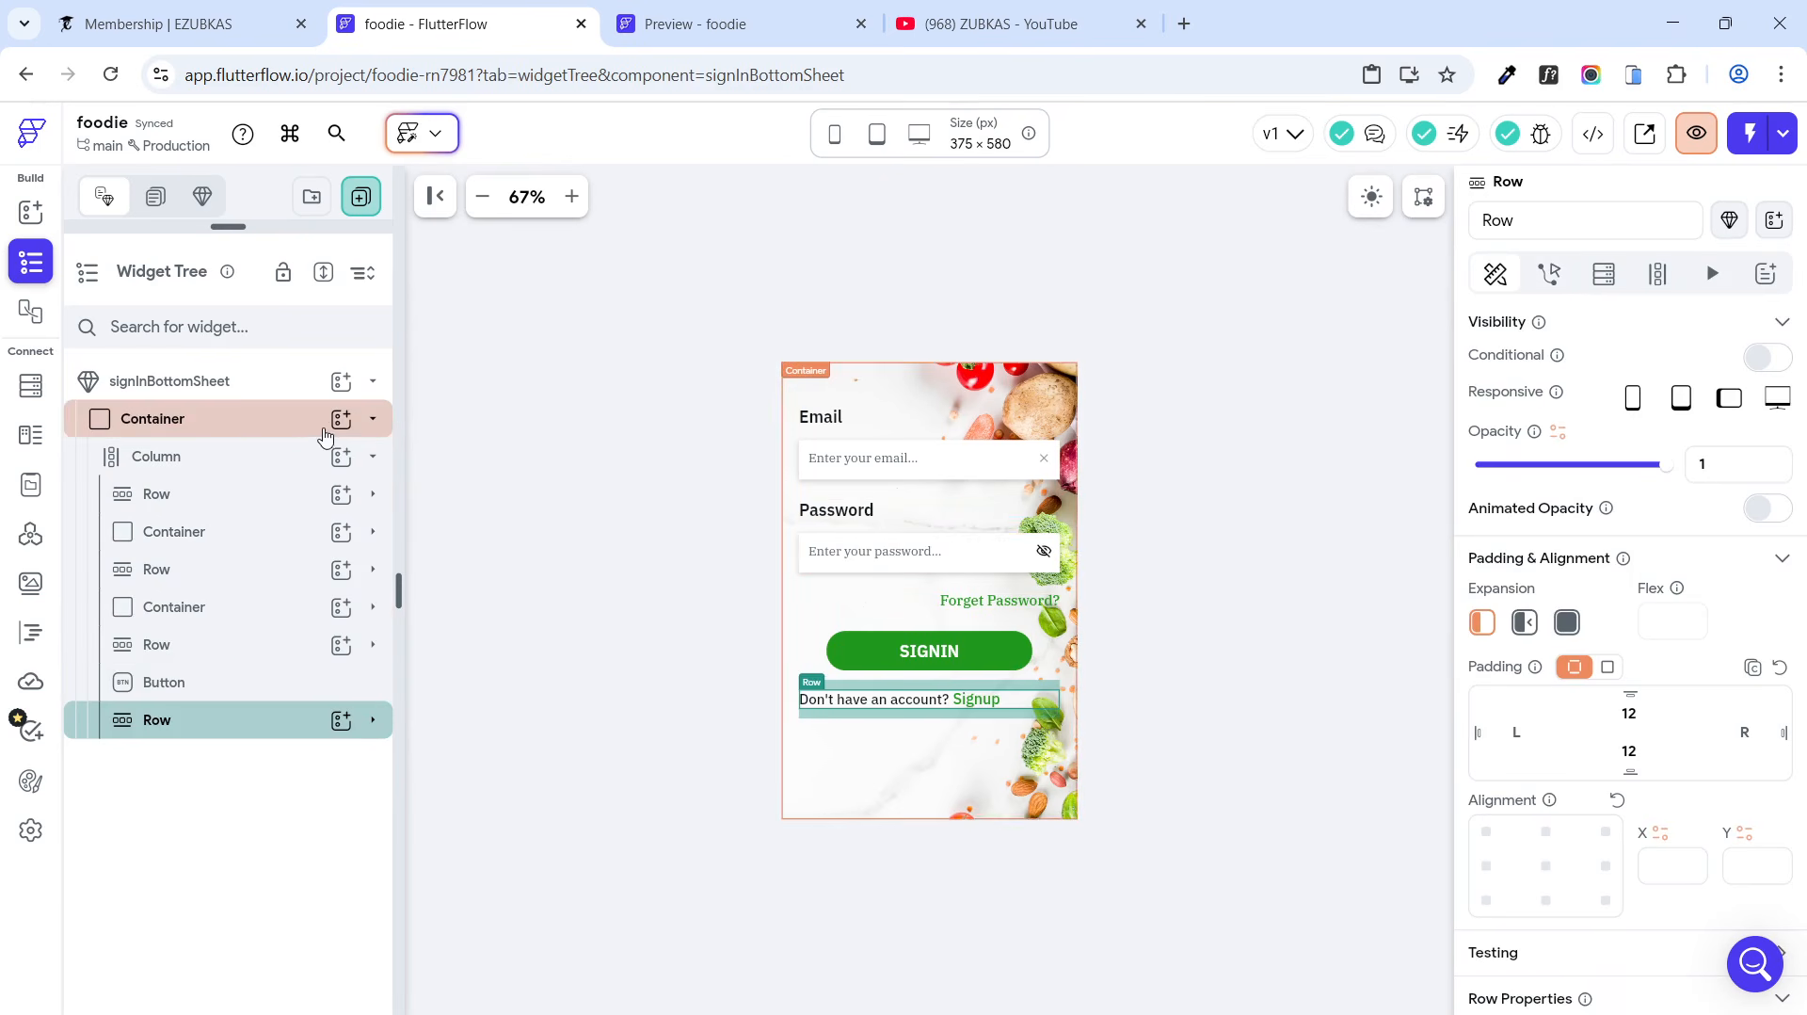
click(341, 456)
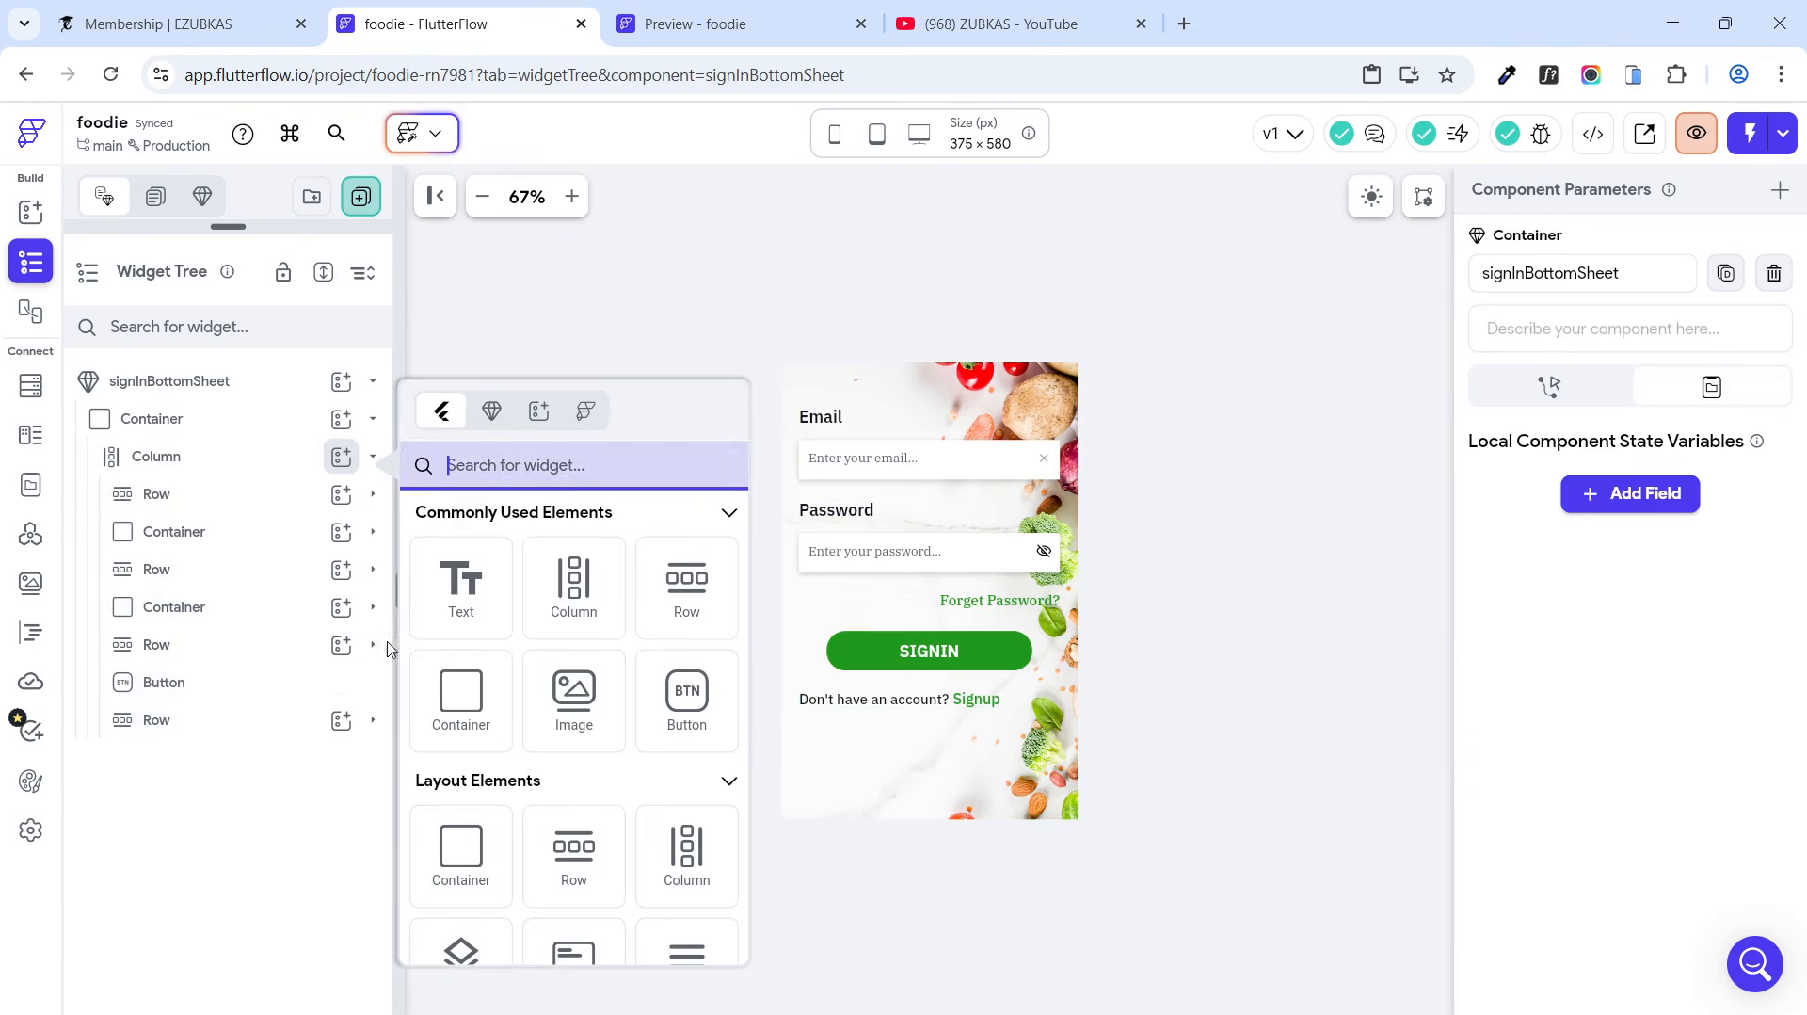
click(669, 637)
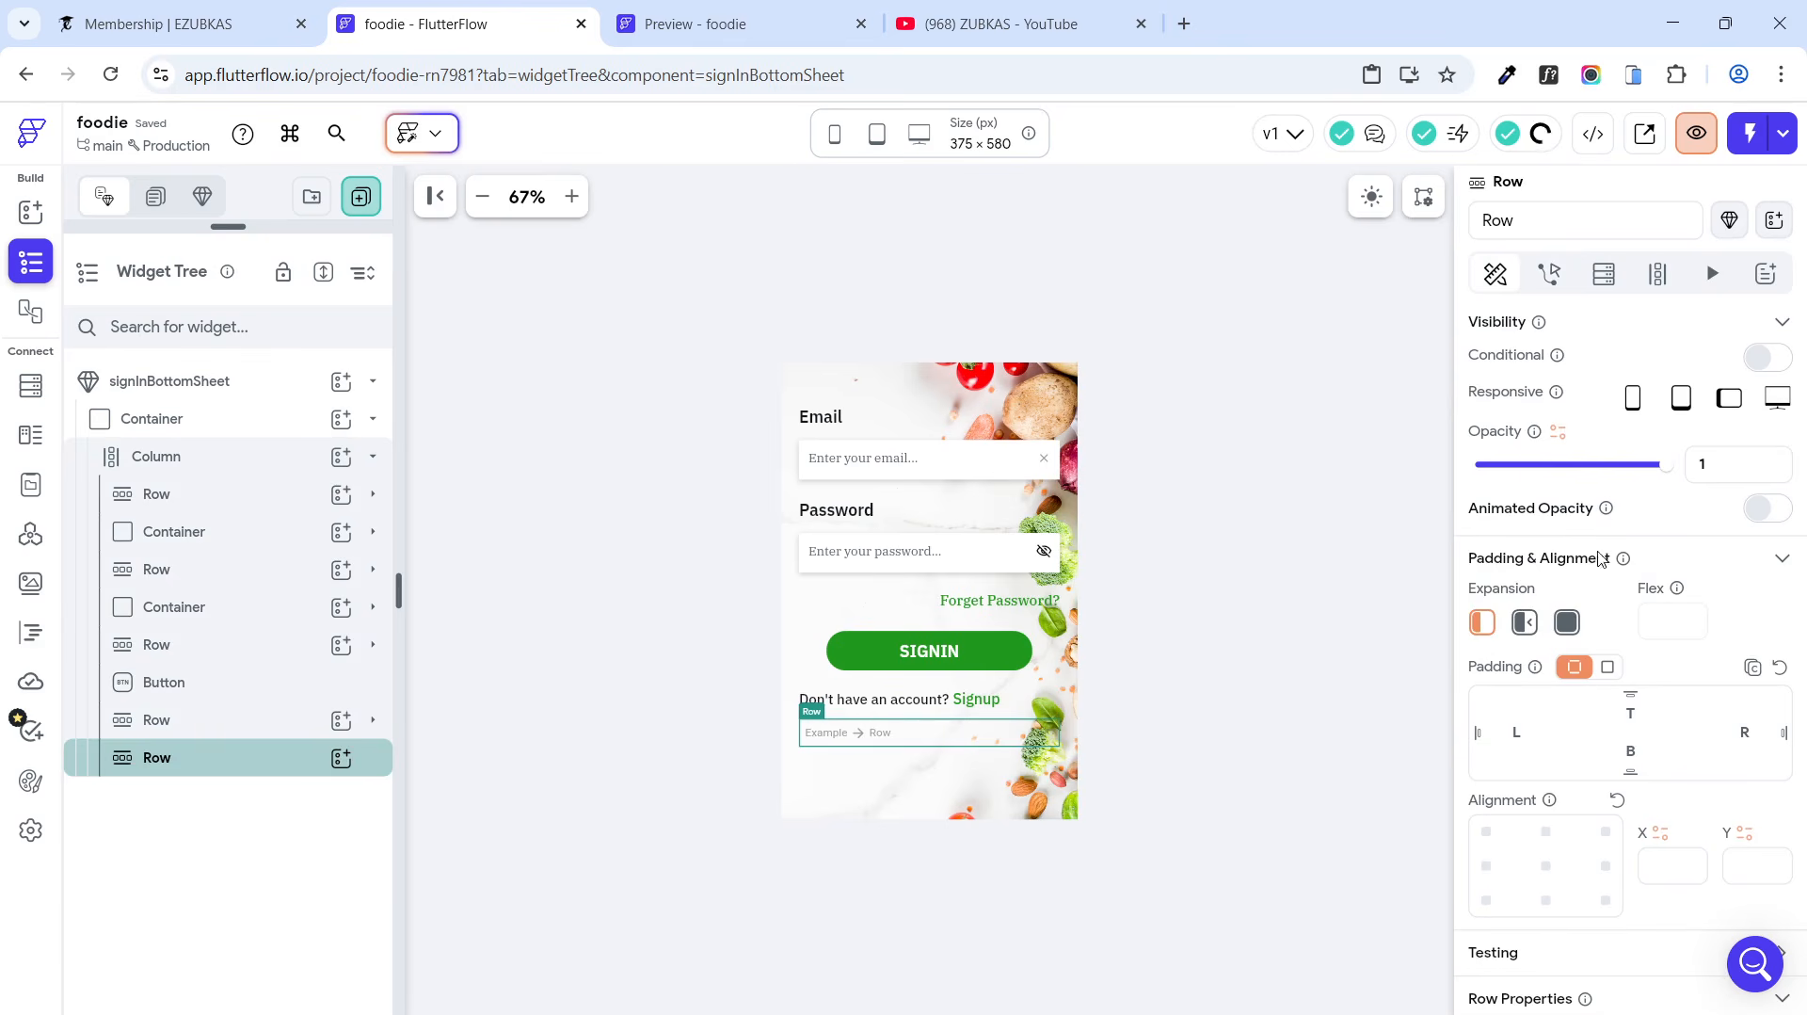
Step: Add a Text widget reading "- OR -" inside the new Row
click(340, 758)
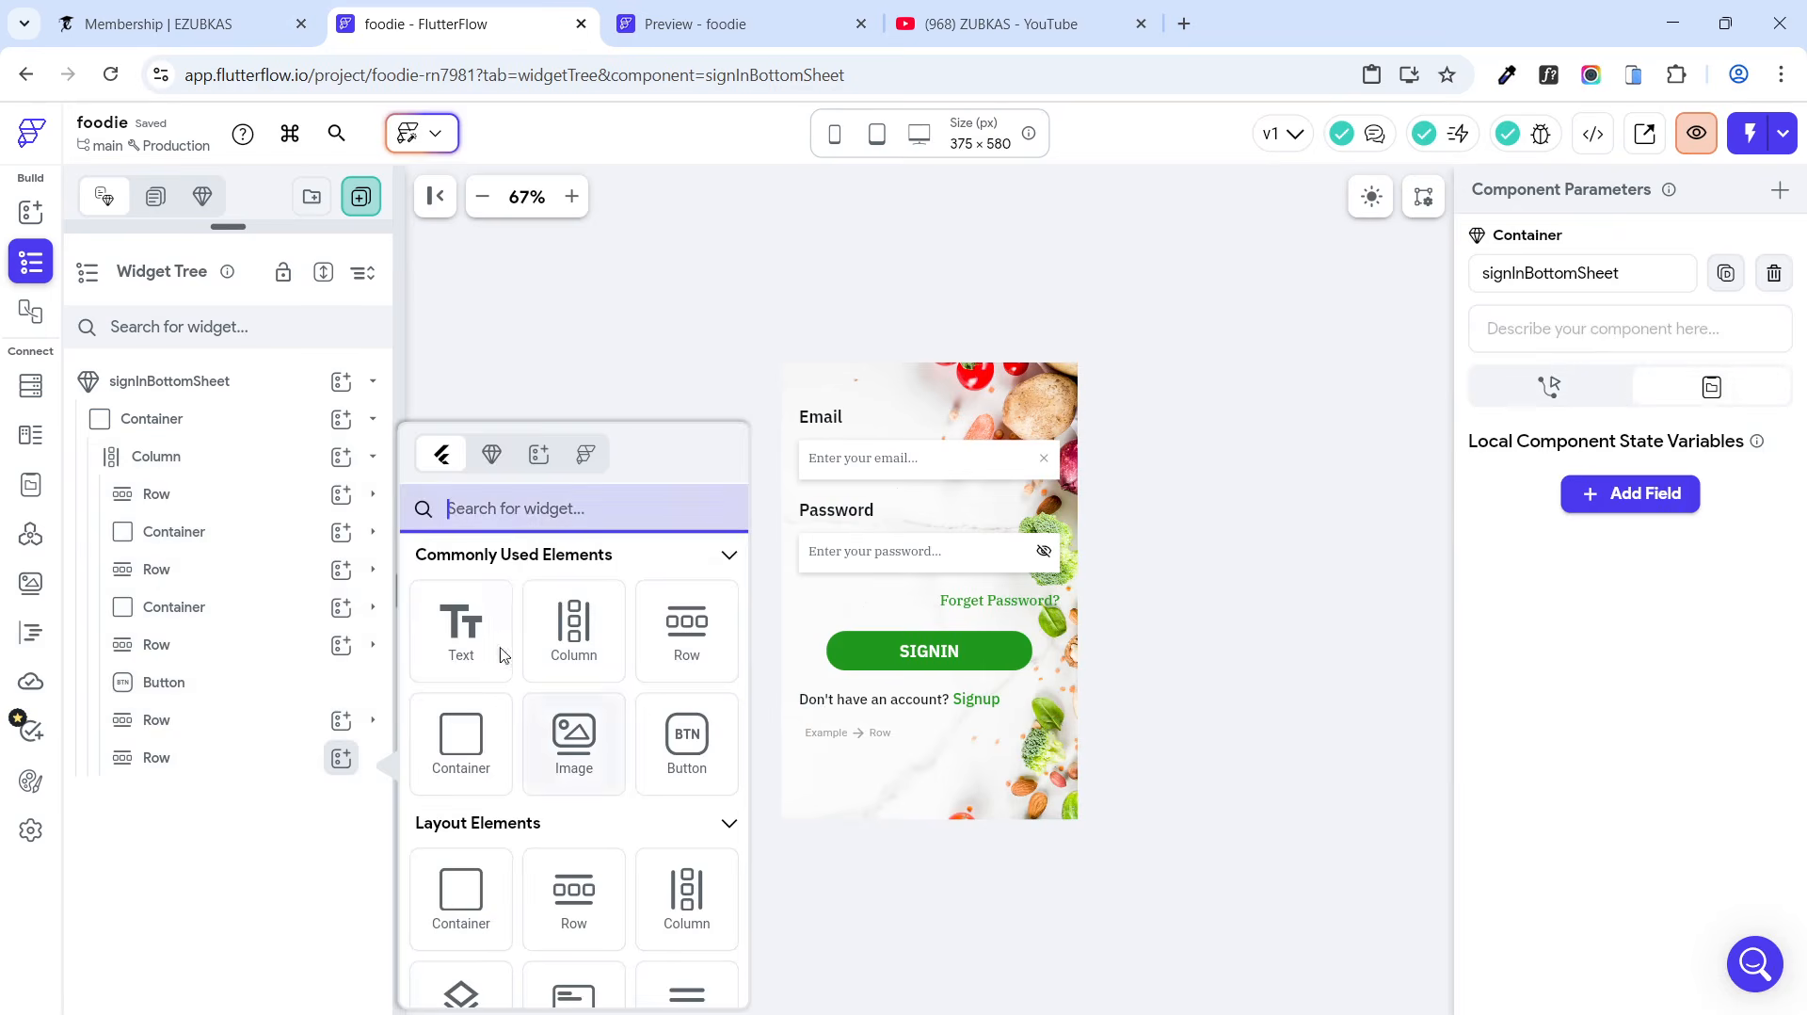
click(461, 636)
drag(1603, 454, 1417, 458)
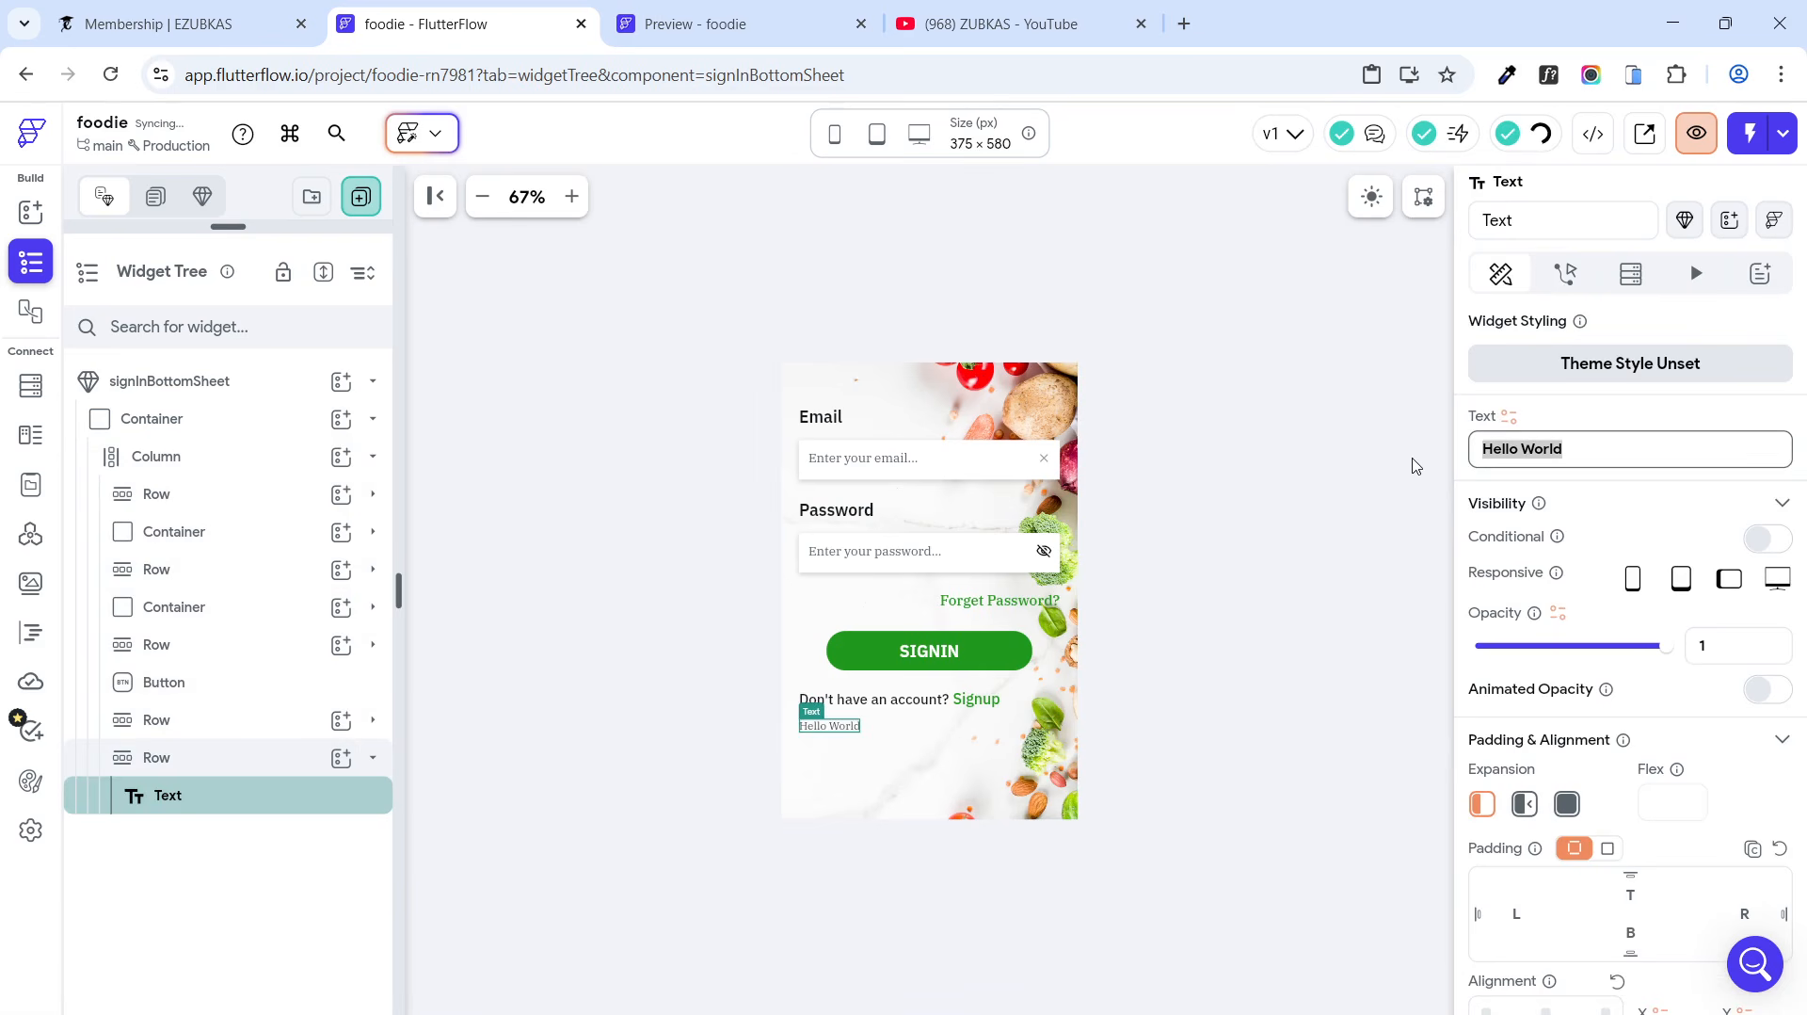
text(- OR -)
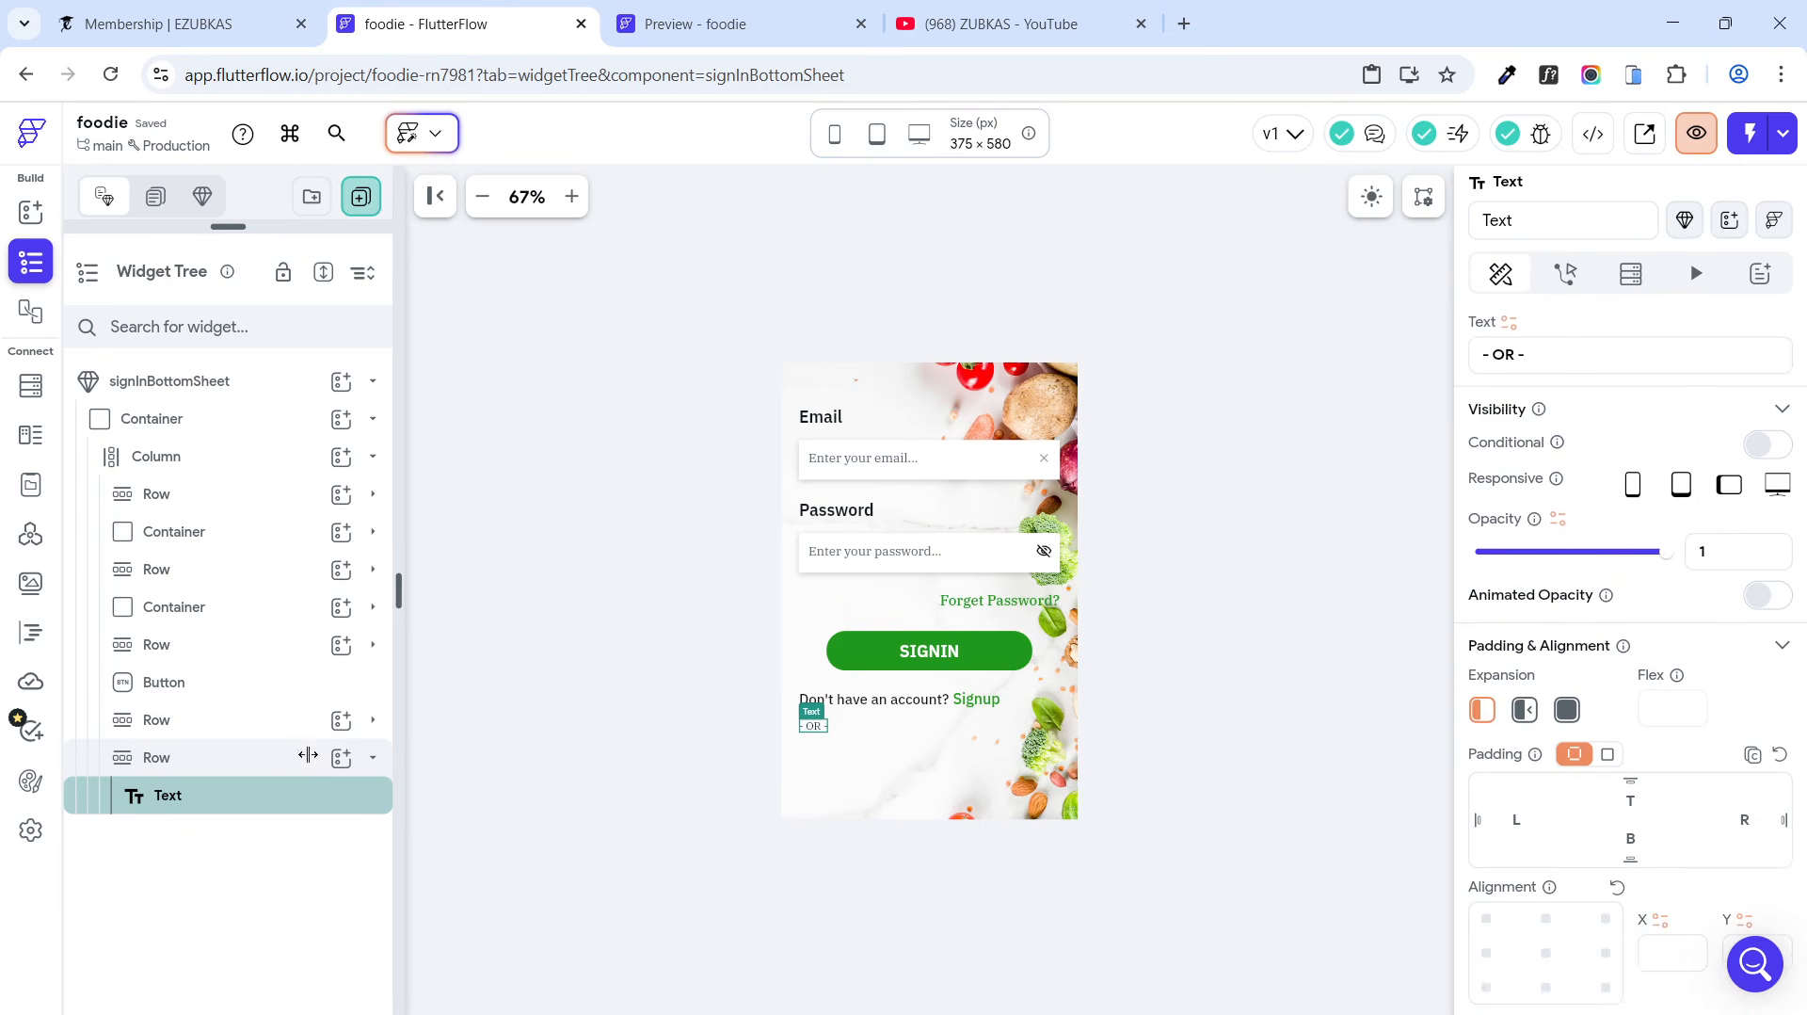
Step: Center the contents of the "- OR -" Row horizontally
click(218, 763)
scroll(1679, 723, down, 4)
click(1530, 657)
scroll(1609, 499, up, 5)
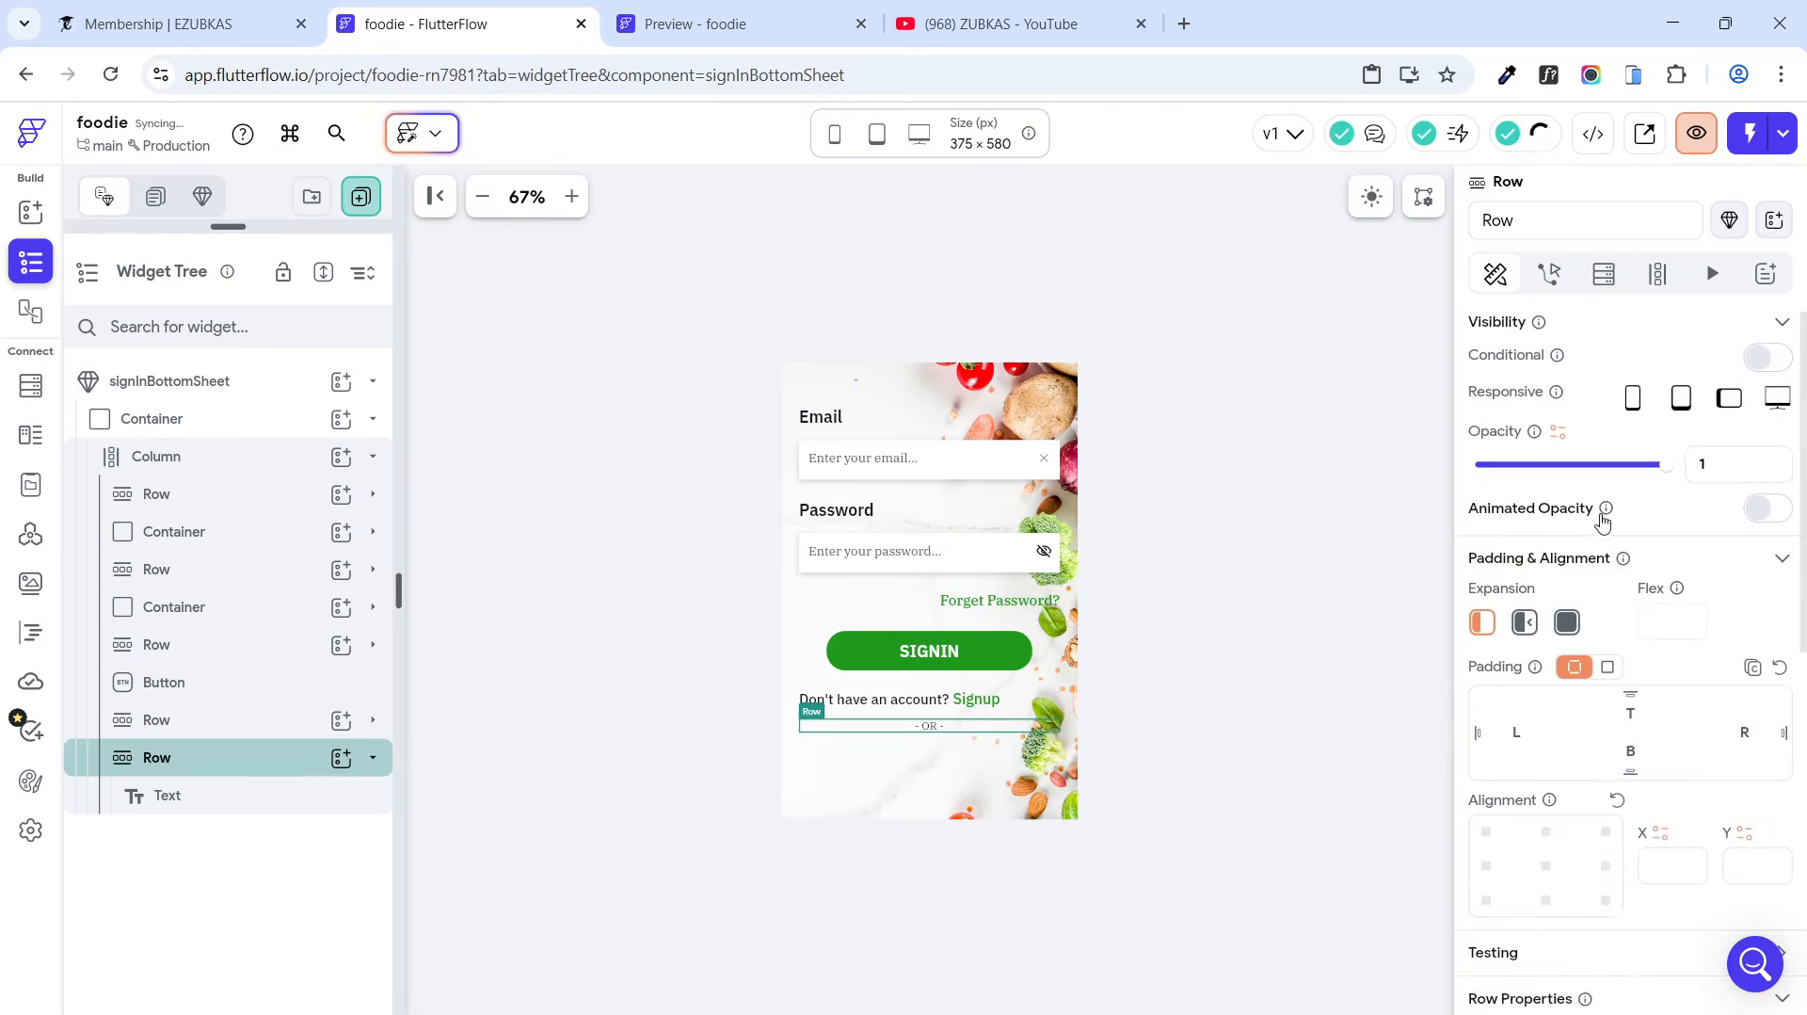
Step: Style the "- OR -" text with font size 17 and weight 500 - Medium
scroll(1655, 601, down, 7)
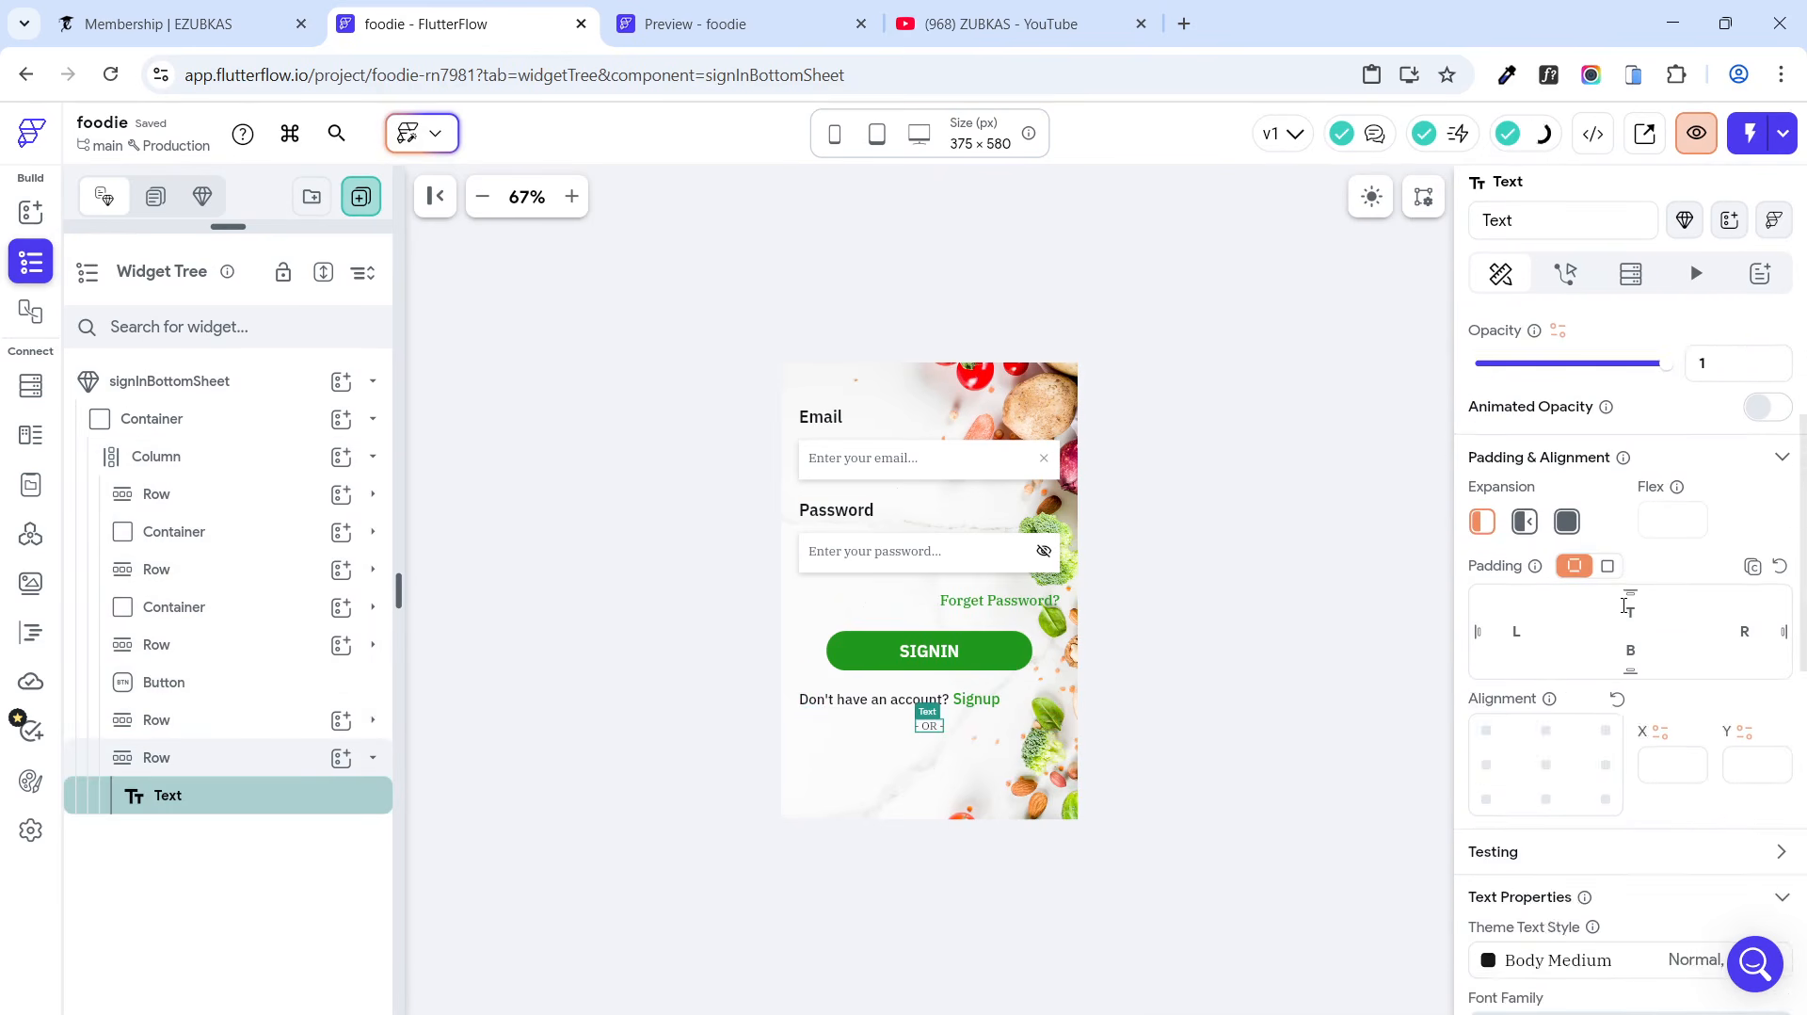
double_click(1563, 790)
text(17)
click(1493, 723)
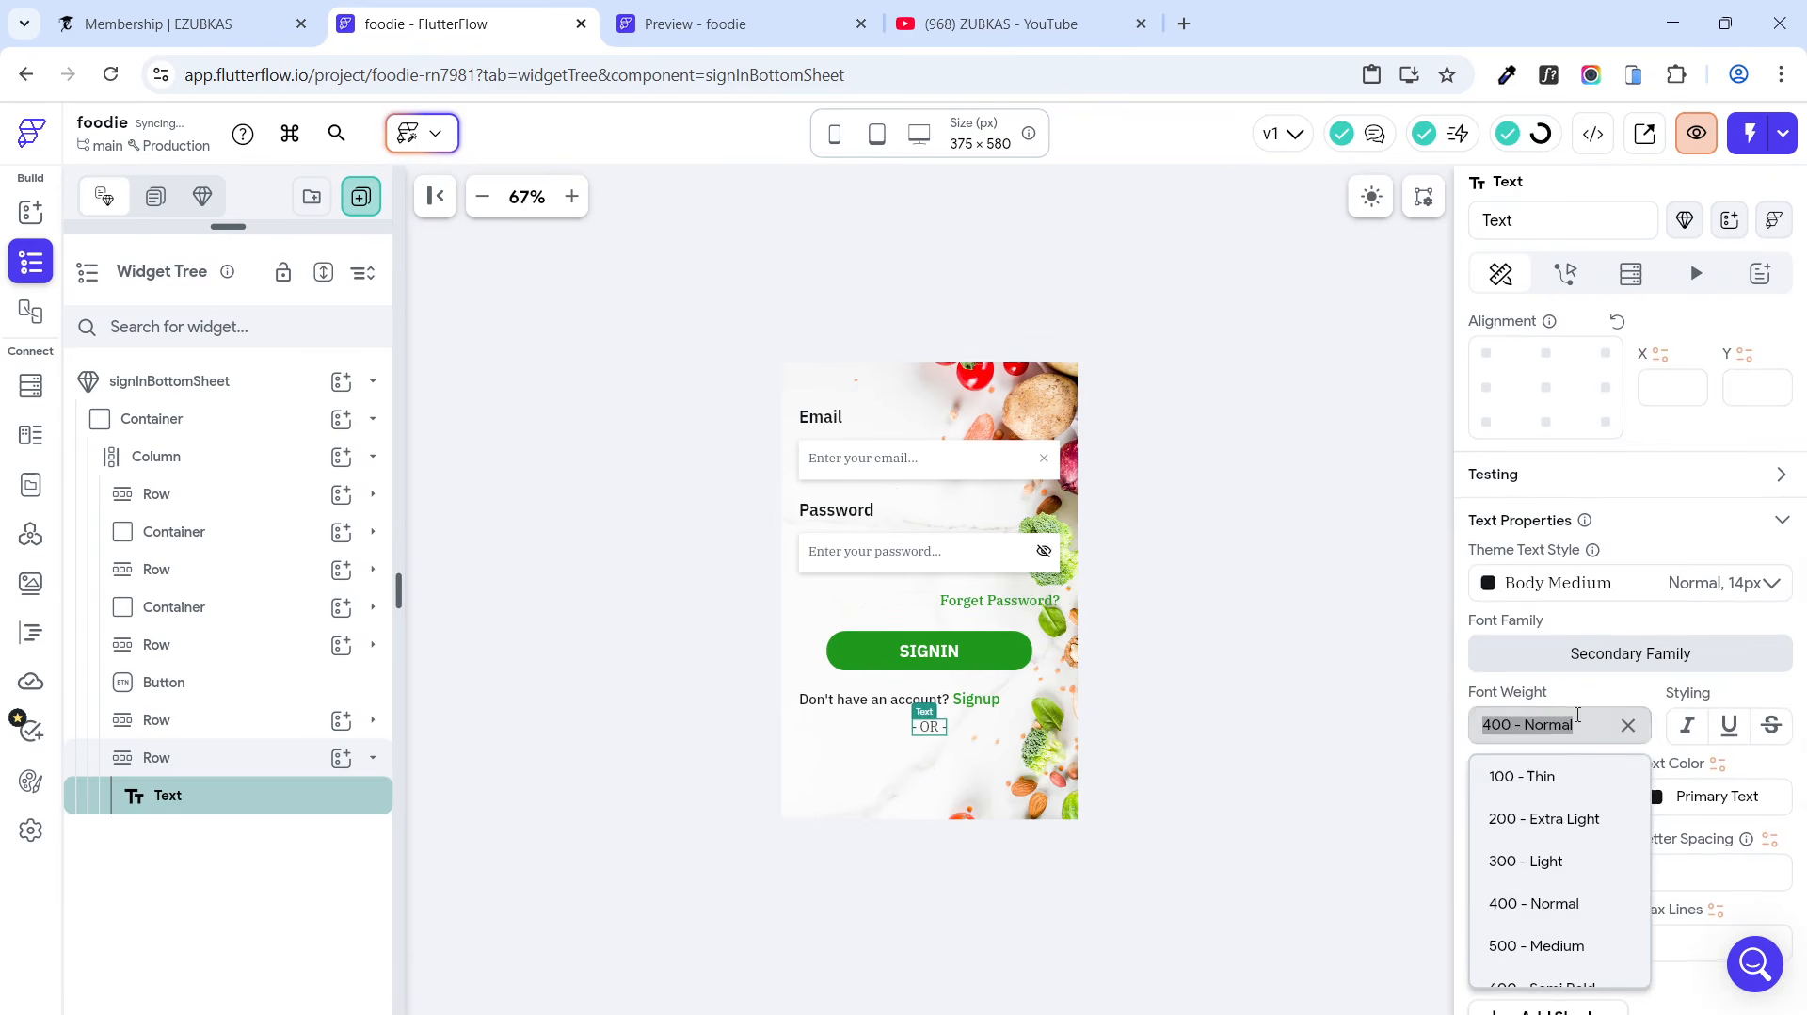
click(1536, 949)
click(679, 772)
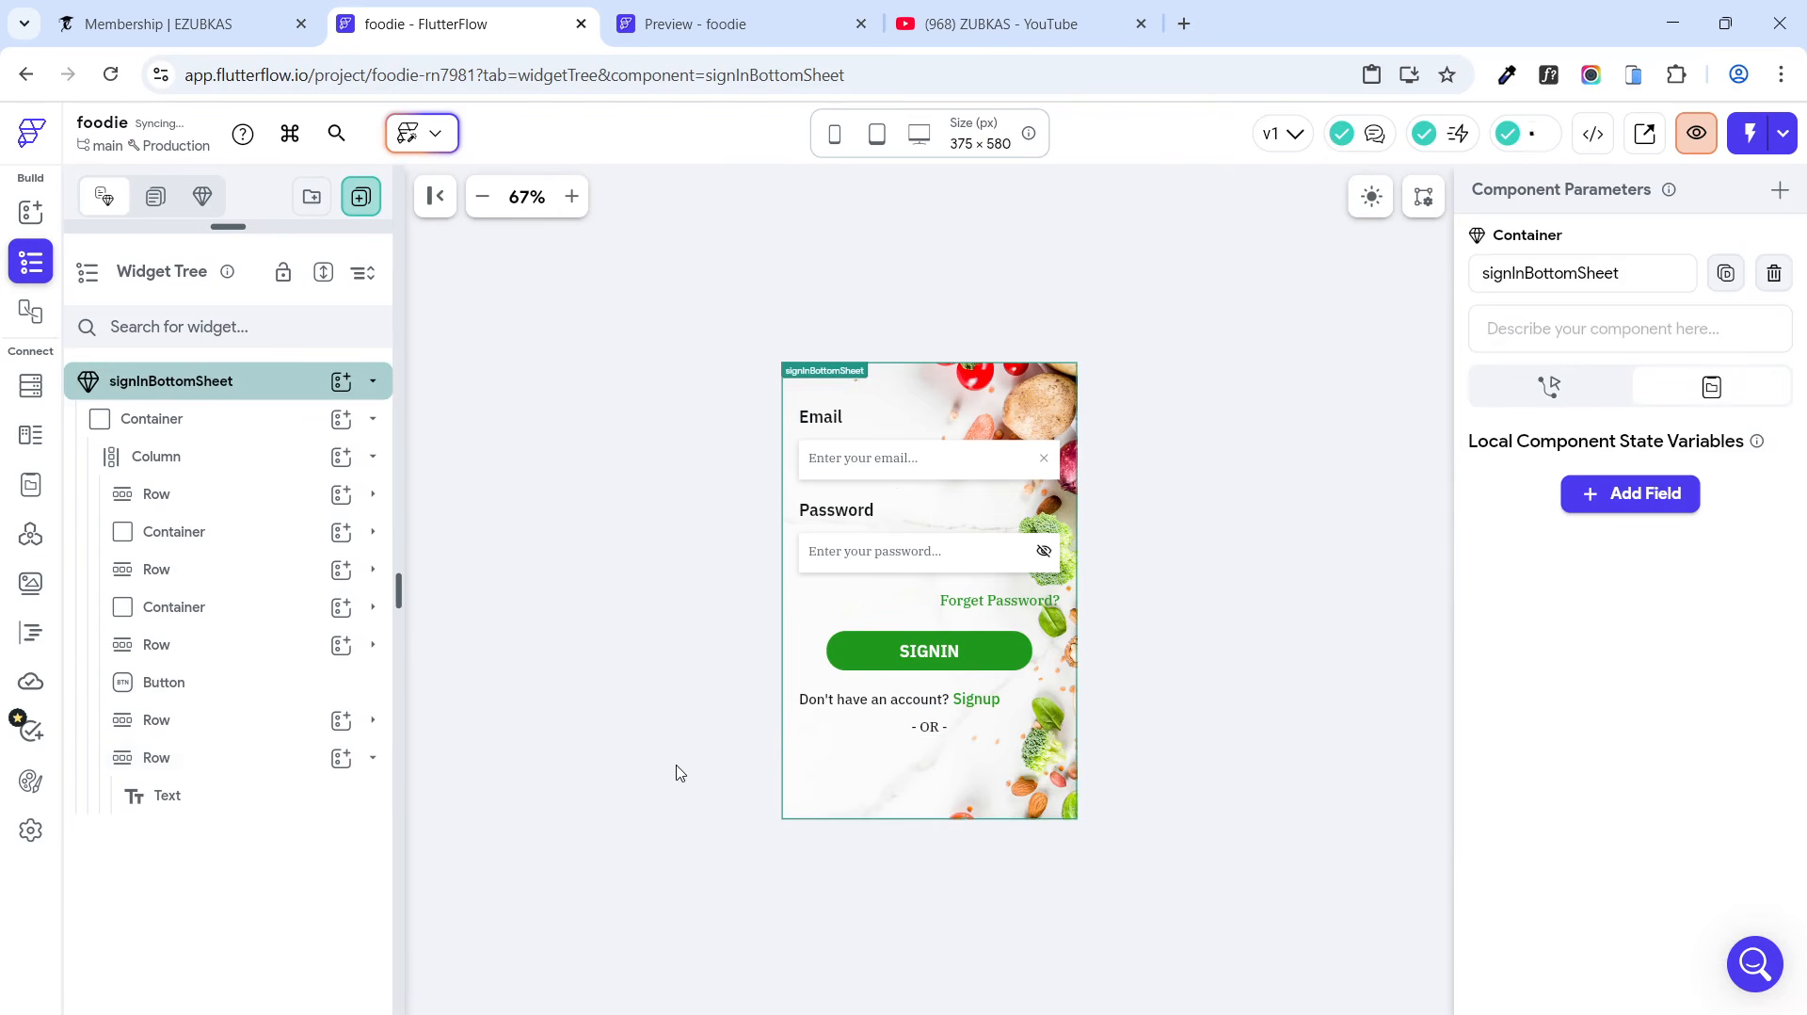
Step: Select the Row that contains the "- OR -" text
click(950, 729)
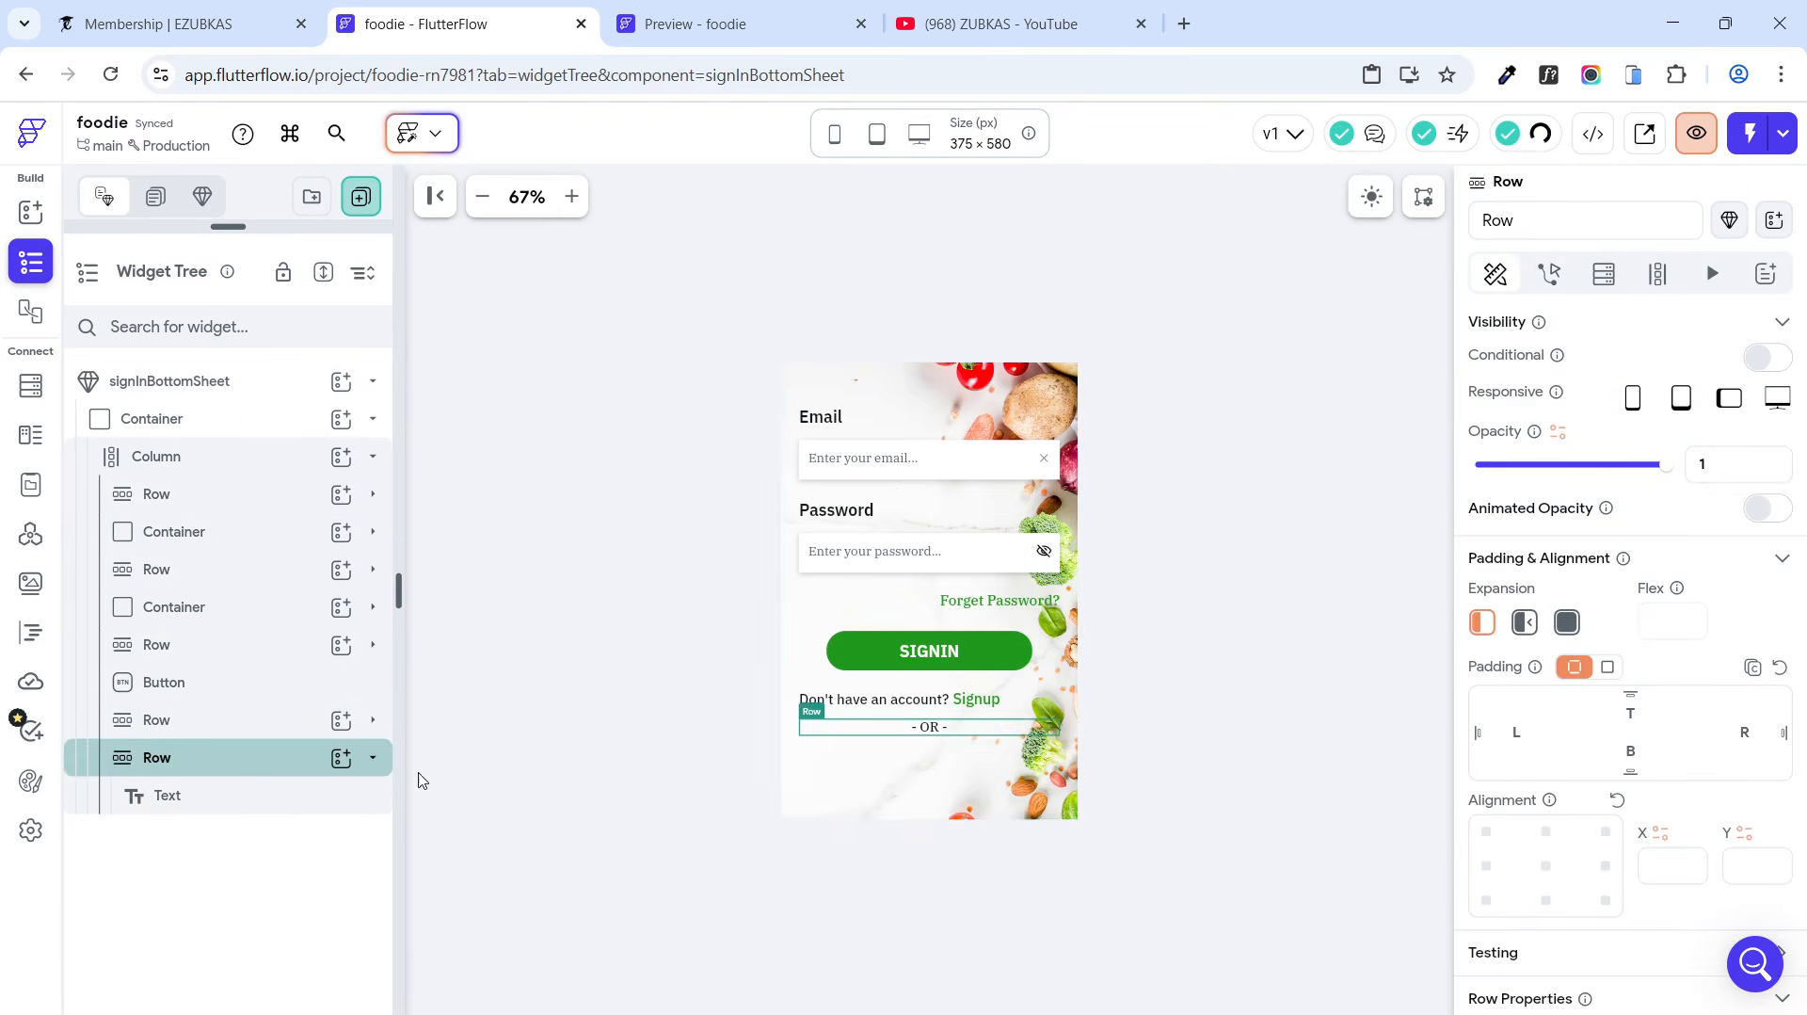
Step: Set the top padding of the "- OR -" row to 12 and collapse that row in the widget tree
click(1630, 718)
text(12)
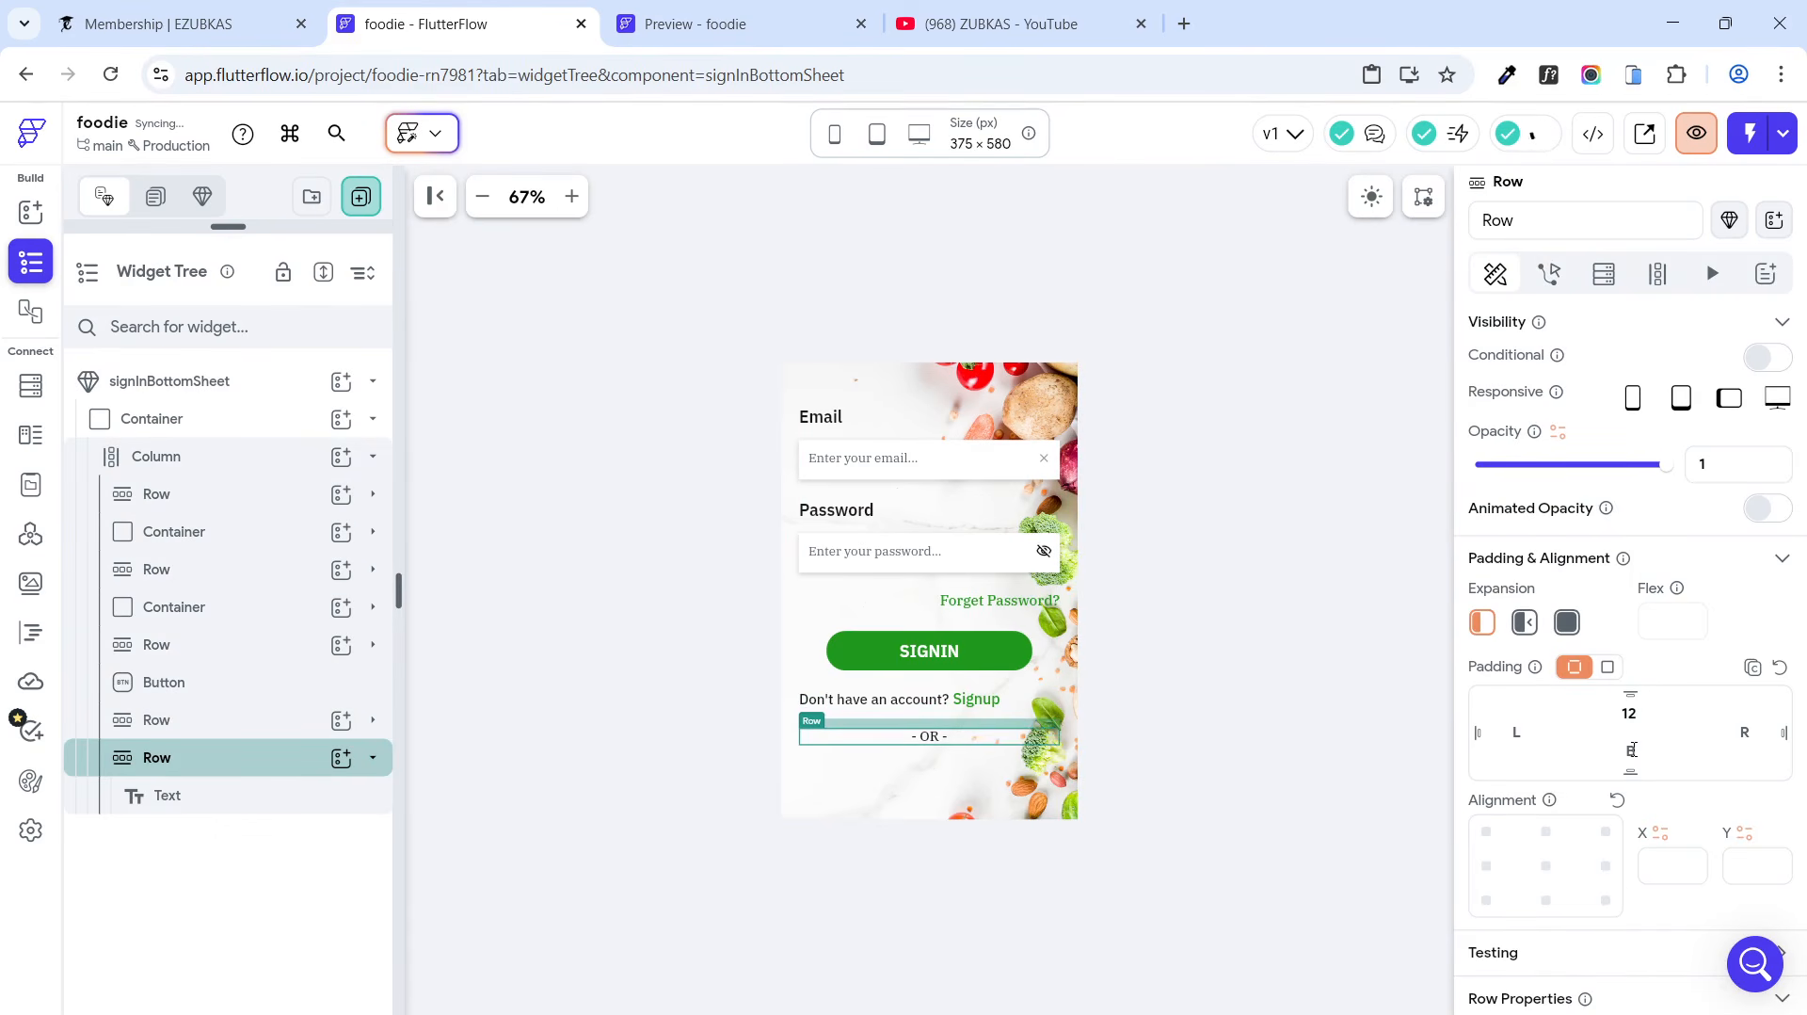
click(727, 806)
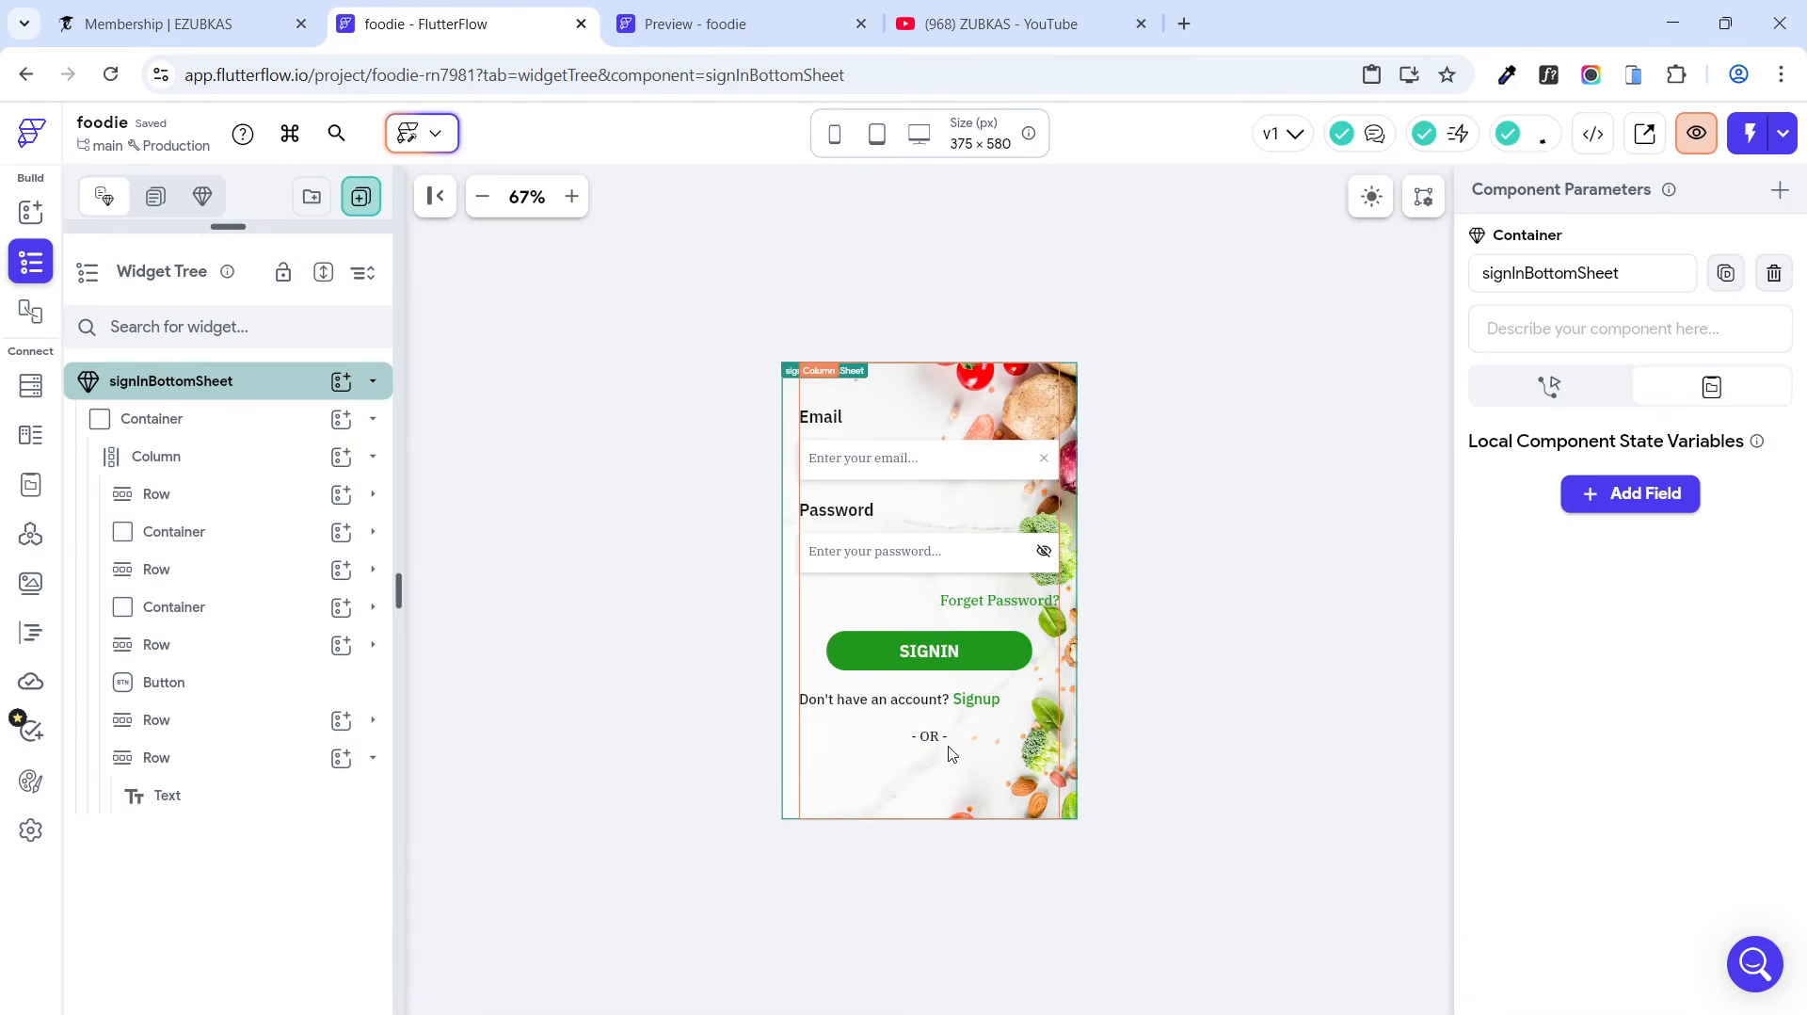
click(371, 763)
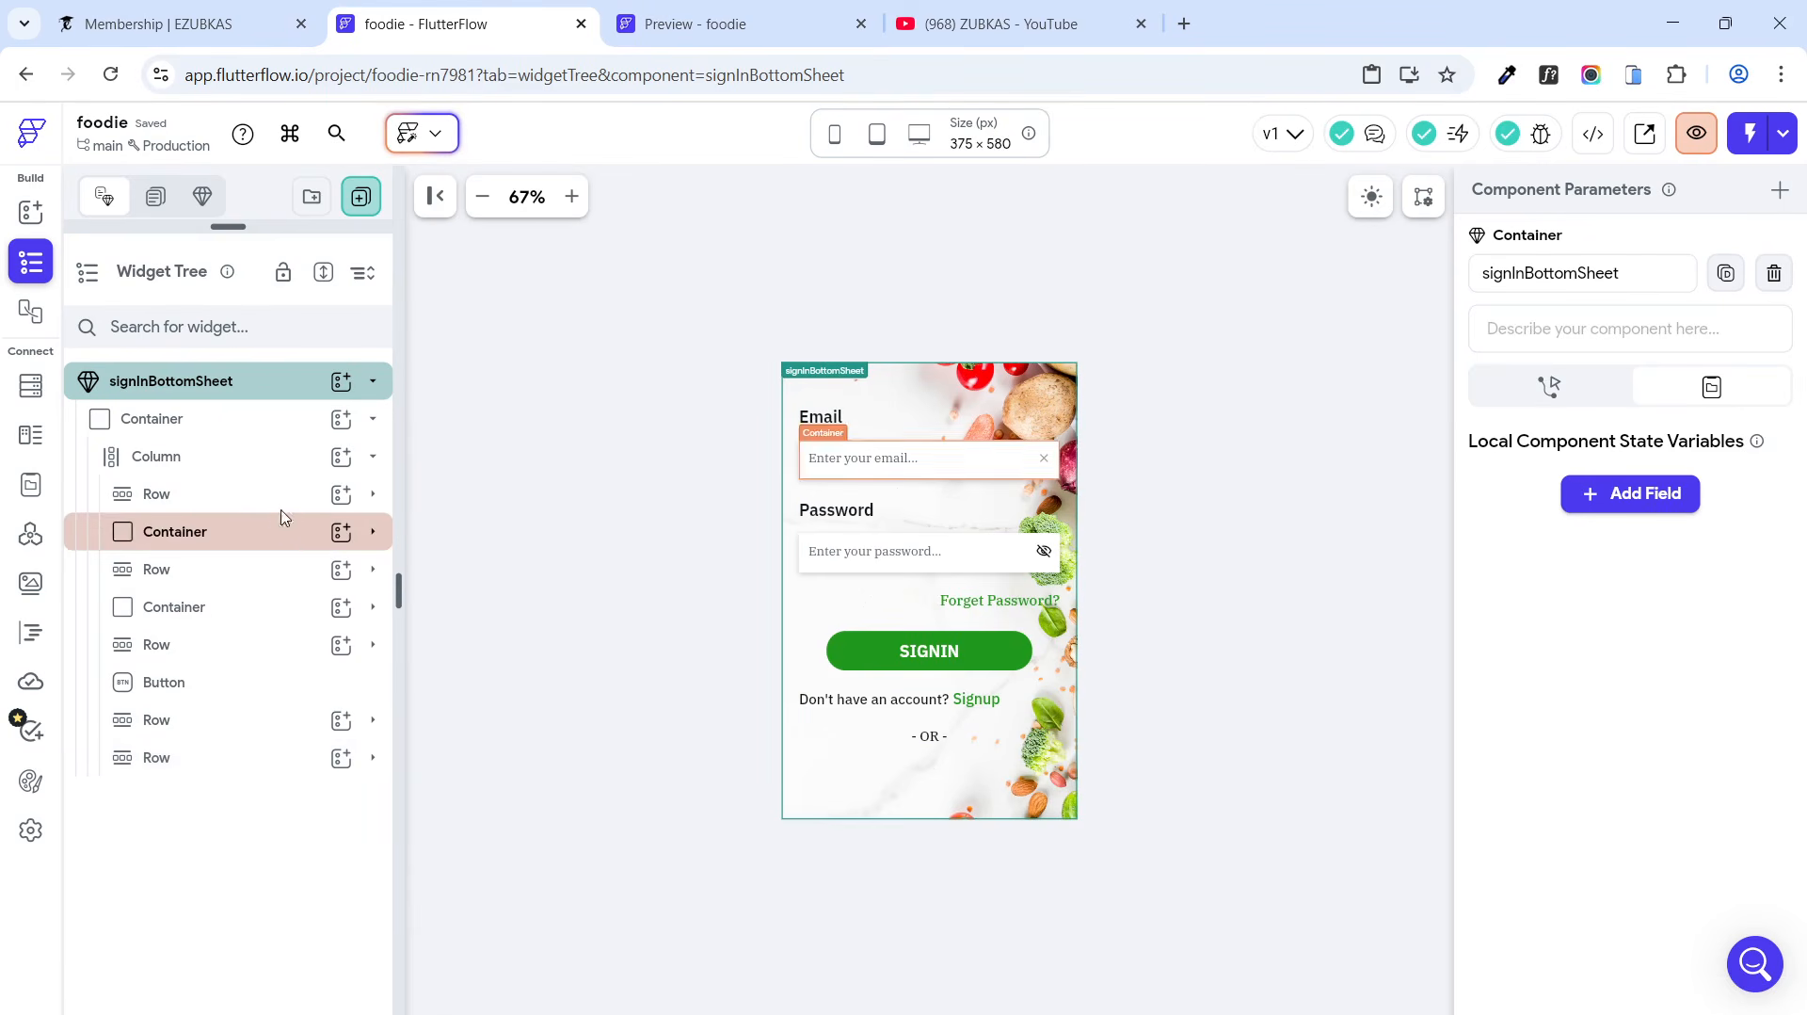
Step: Add a container at the end of the column with infinite width and a height of 60 px
click(340, 457)
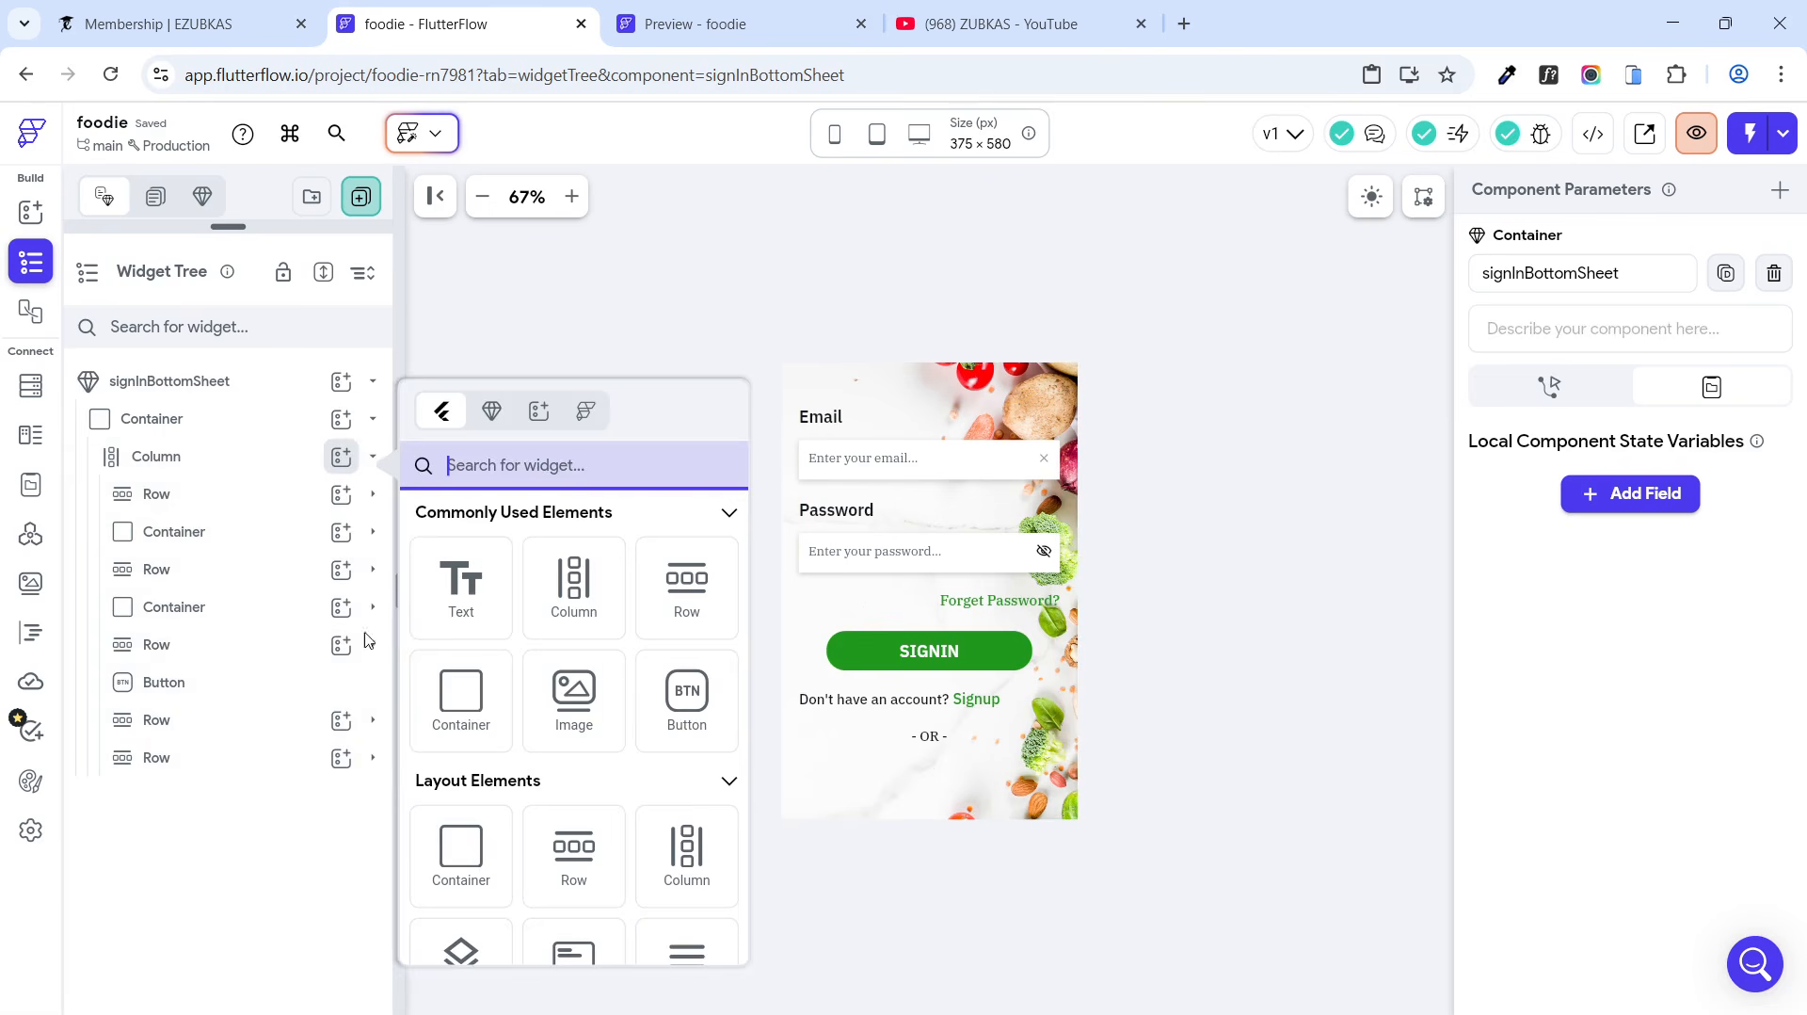
click(464, 690)
scroll(1621, 767, down, 5)
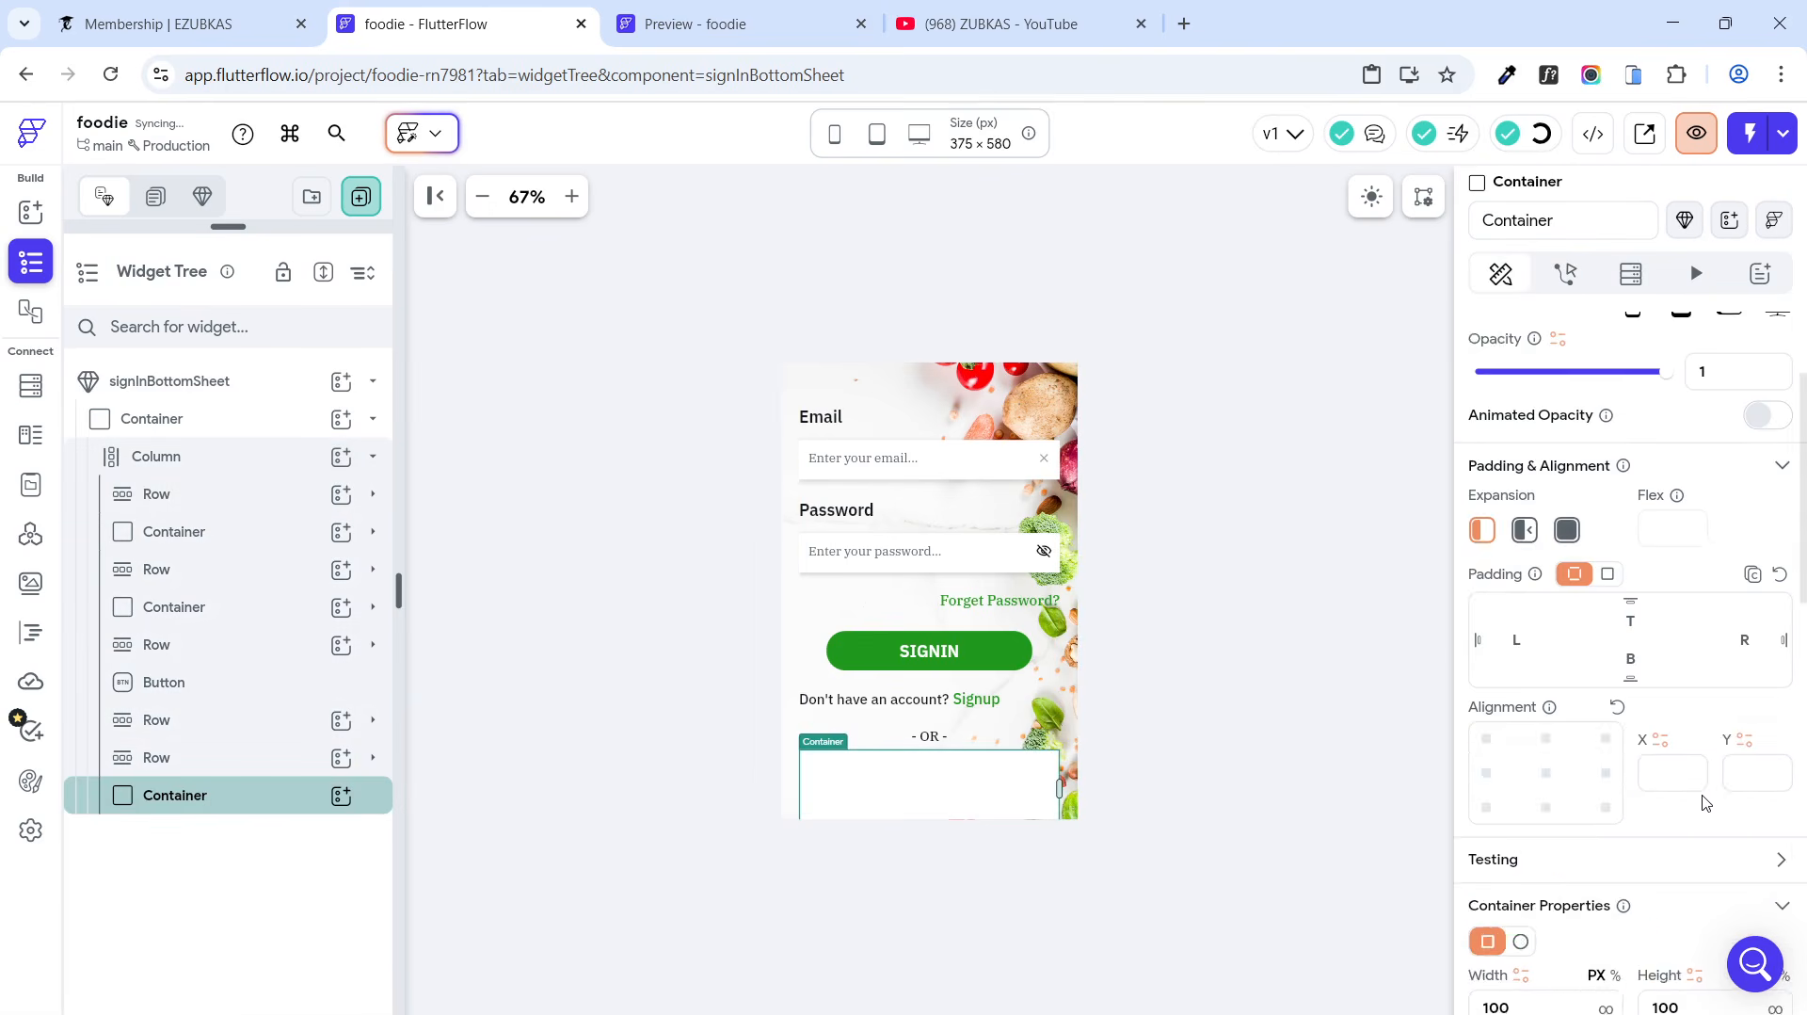
click(1606, 727)
key(Tab)
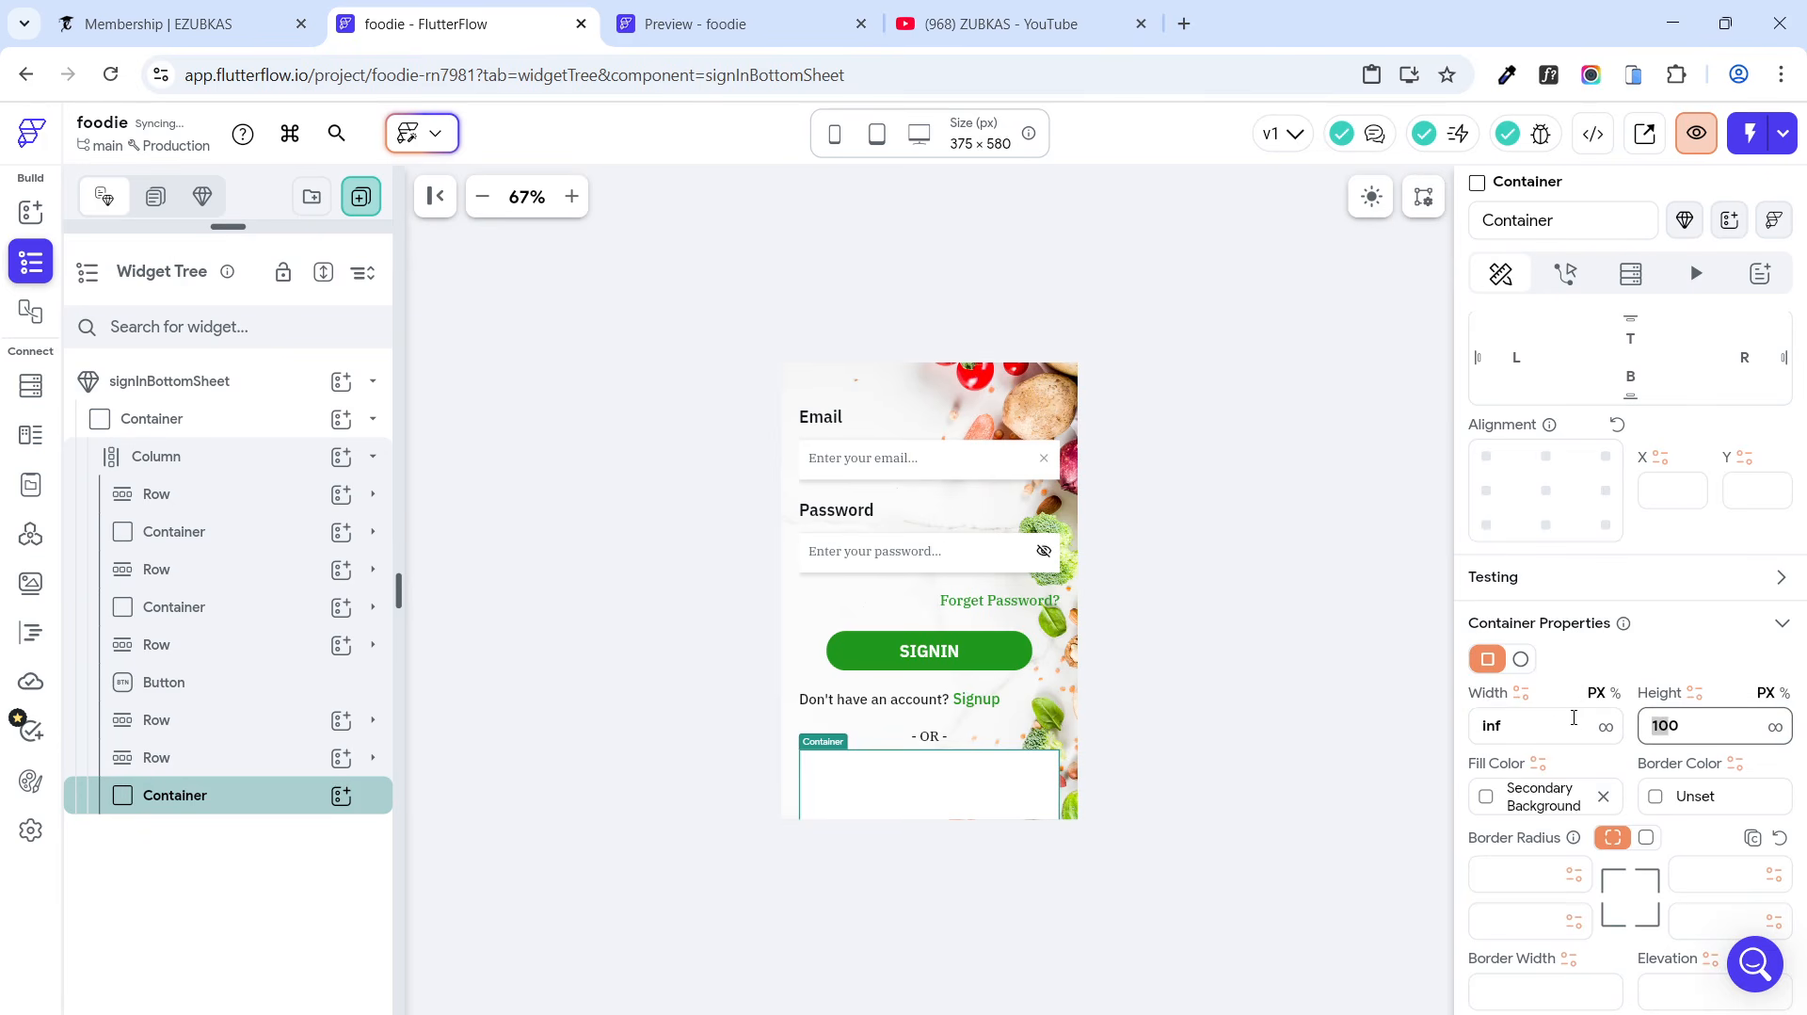
text(50)
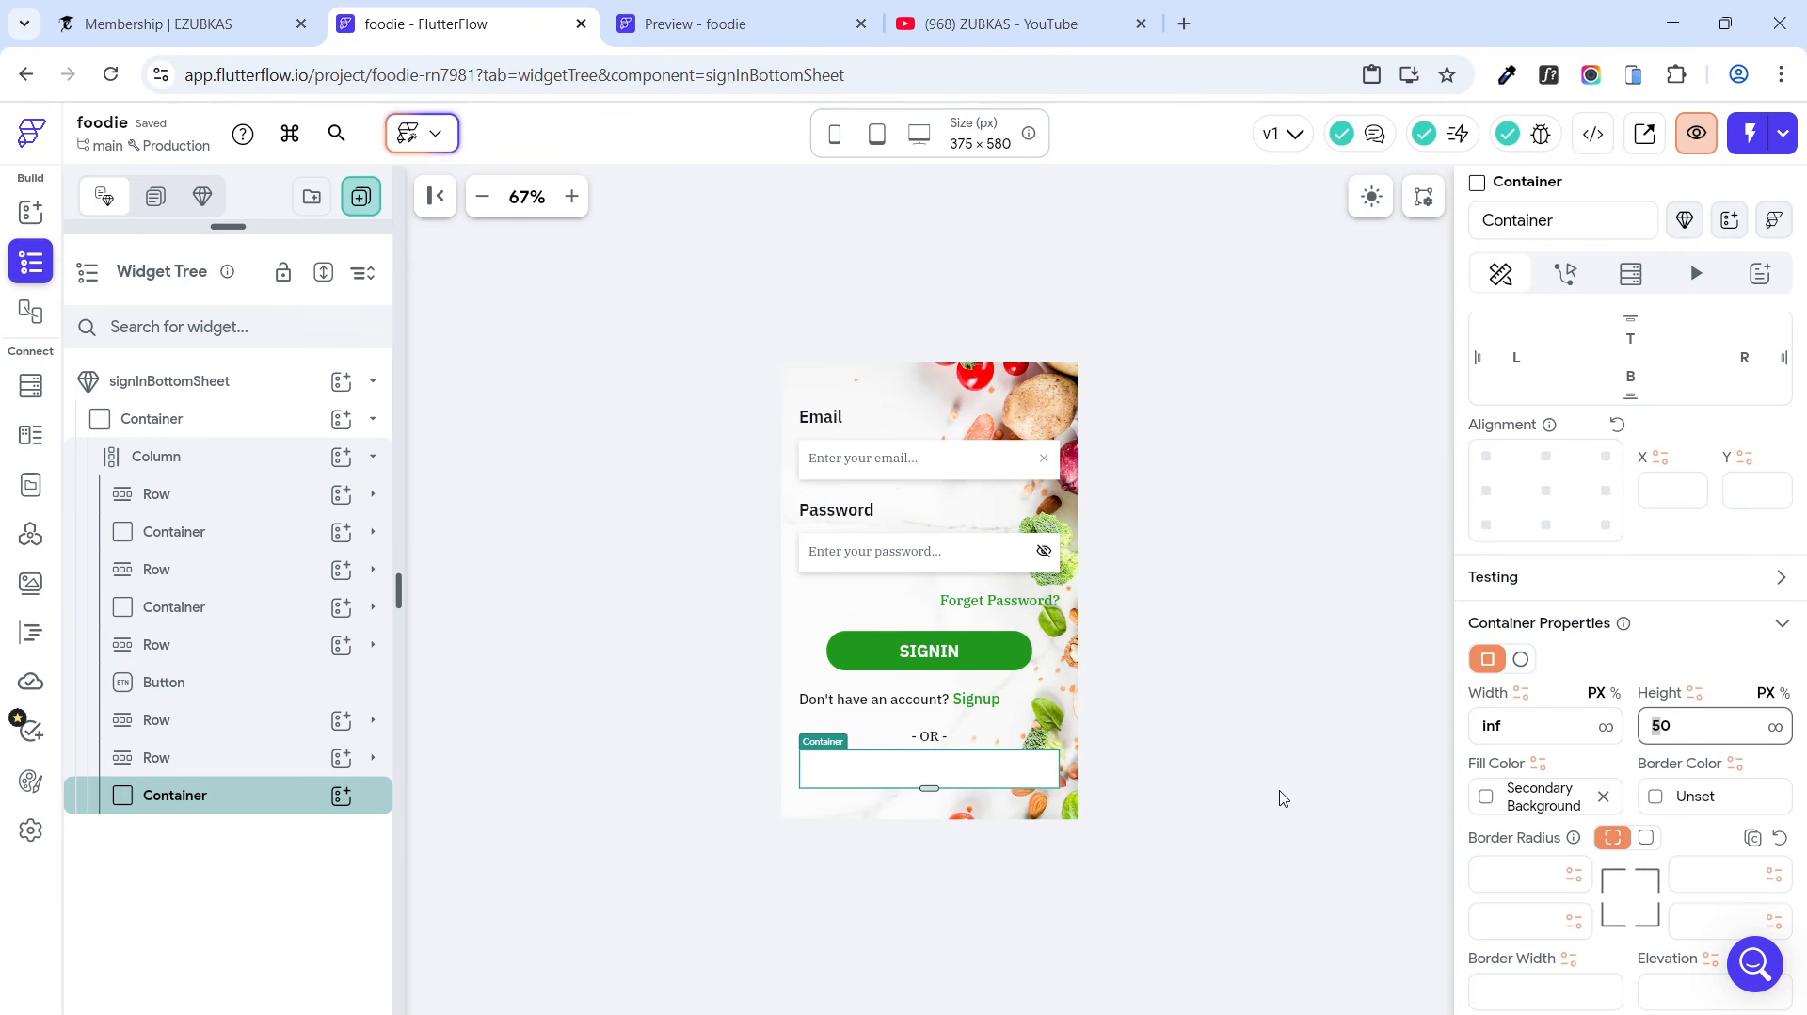
text(6)
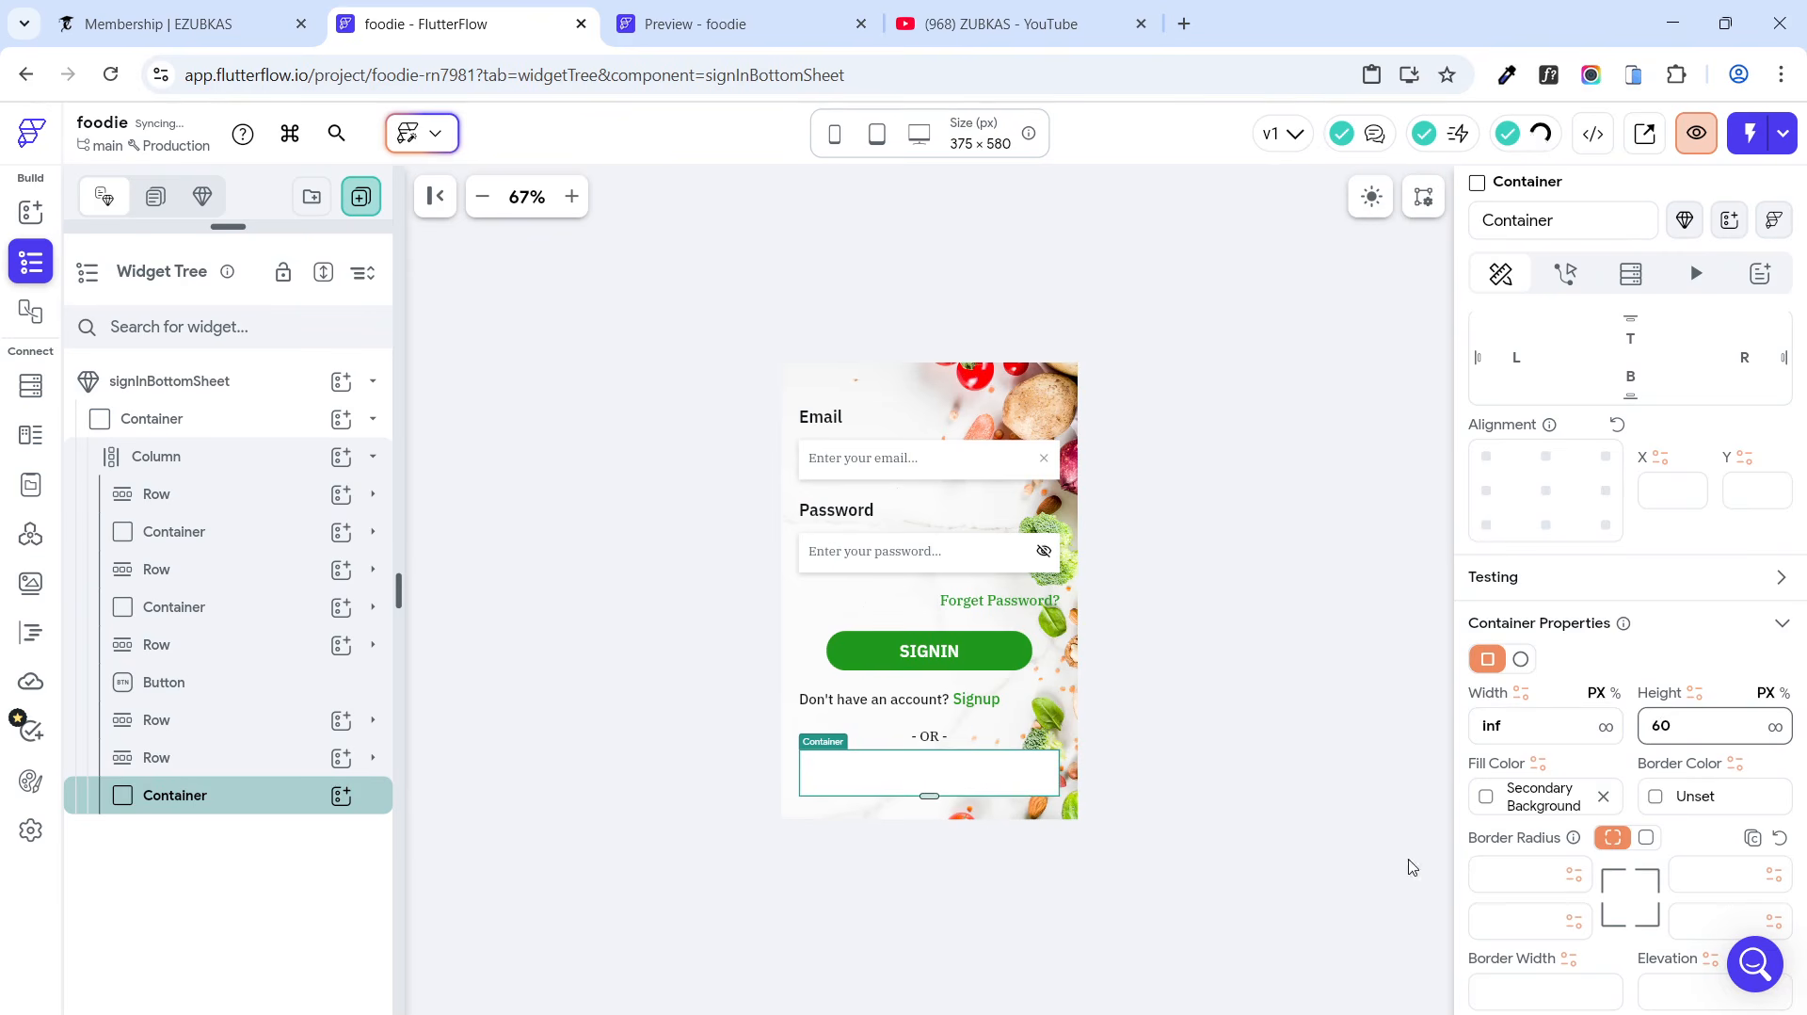
Step: Add a row inside the new container and place a CircleImage in it
click(341, 795)
click(686, 629)
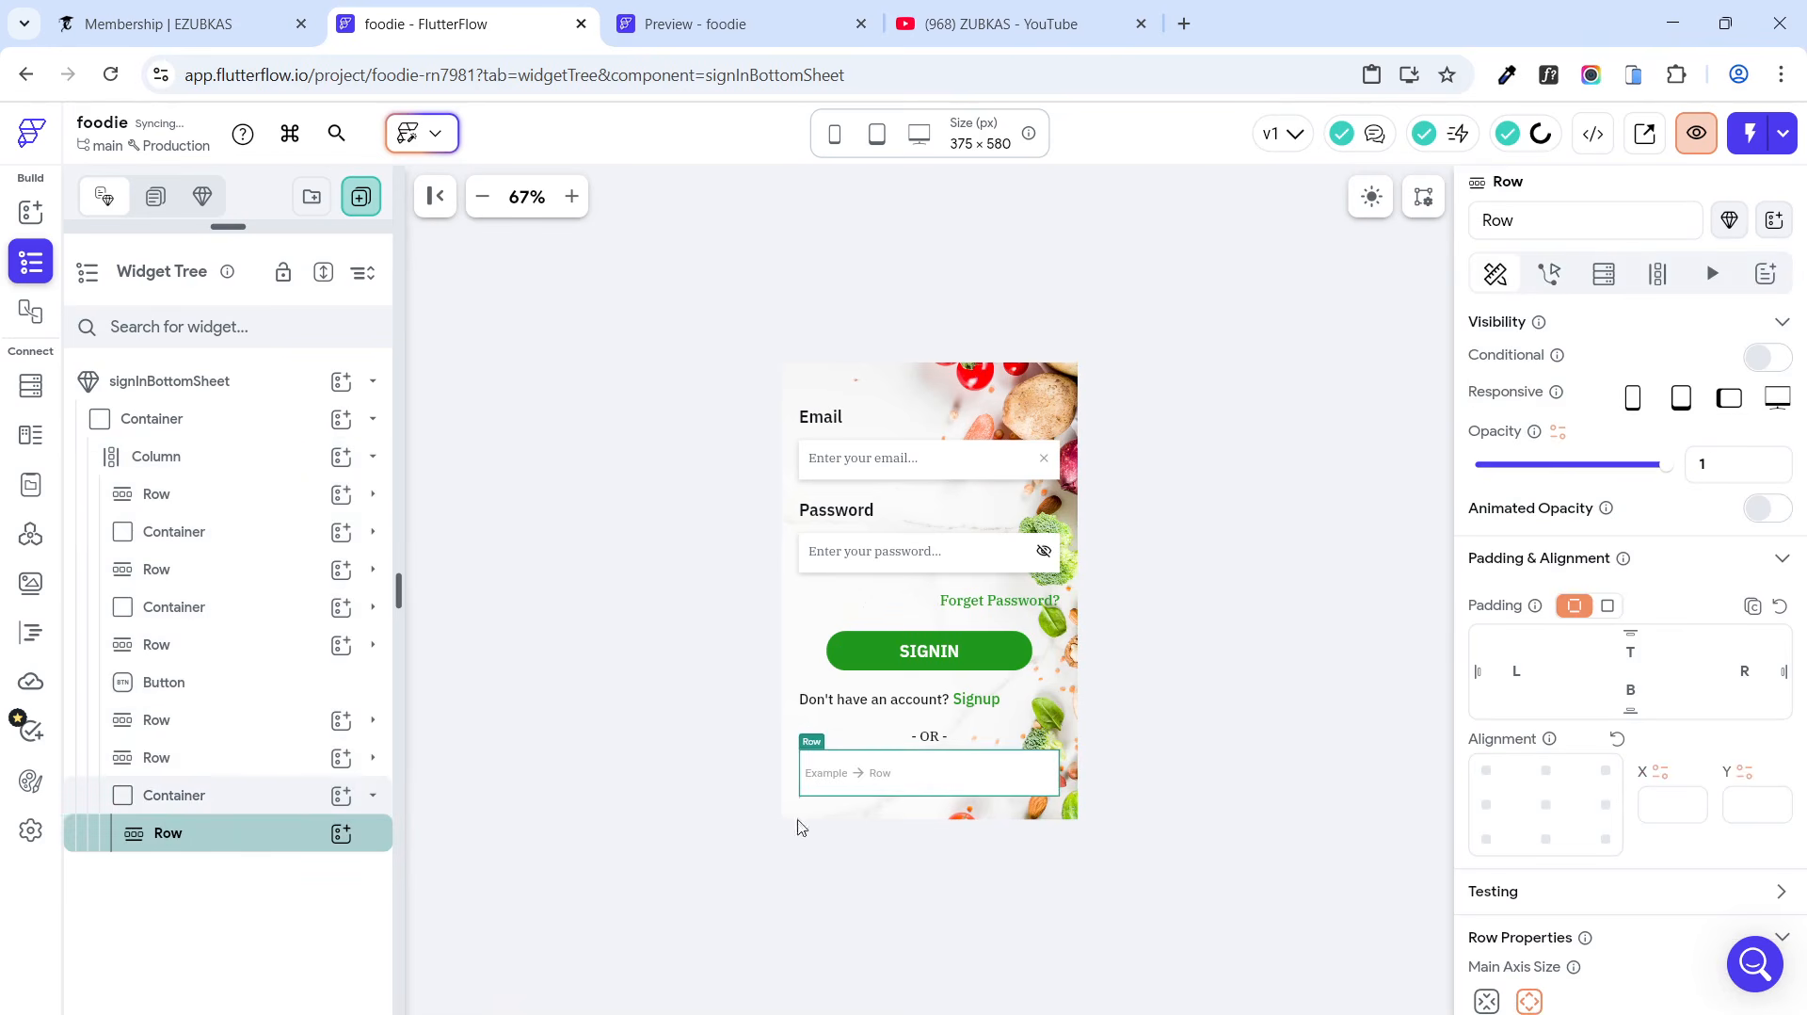
click(341, 833)
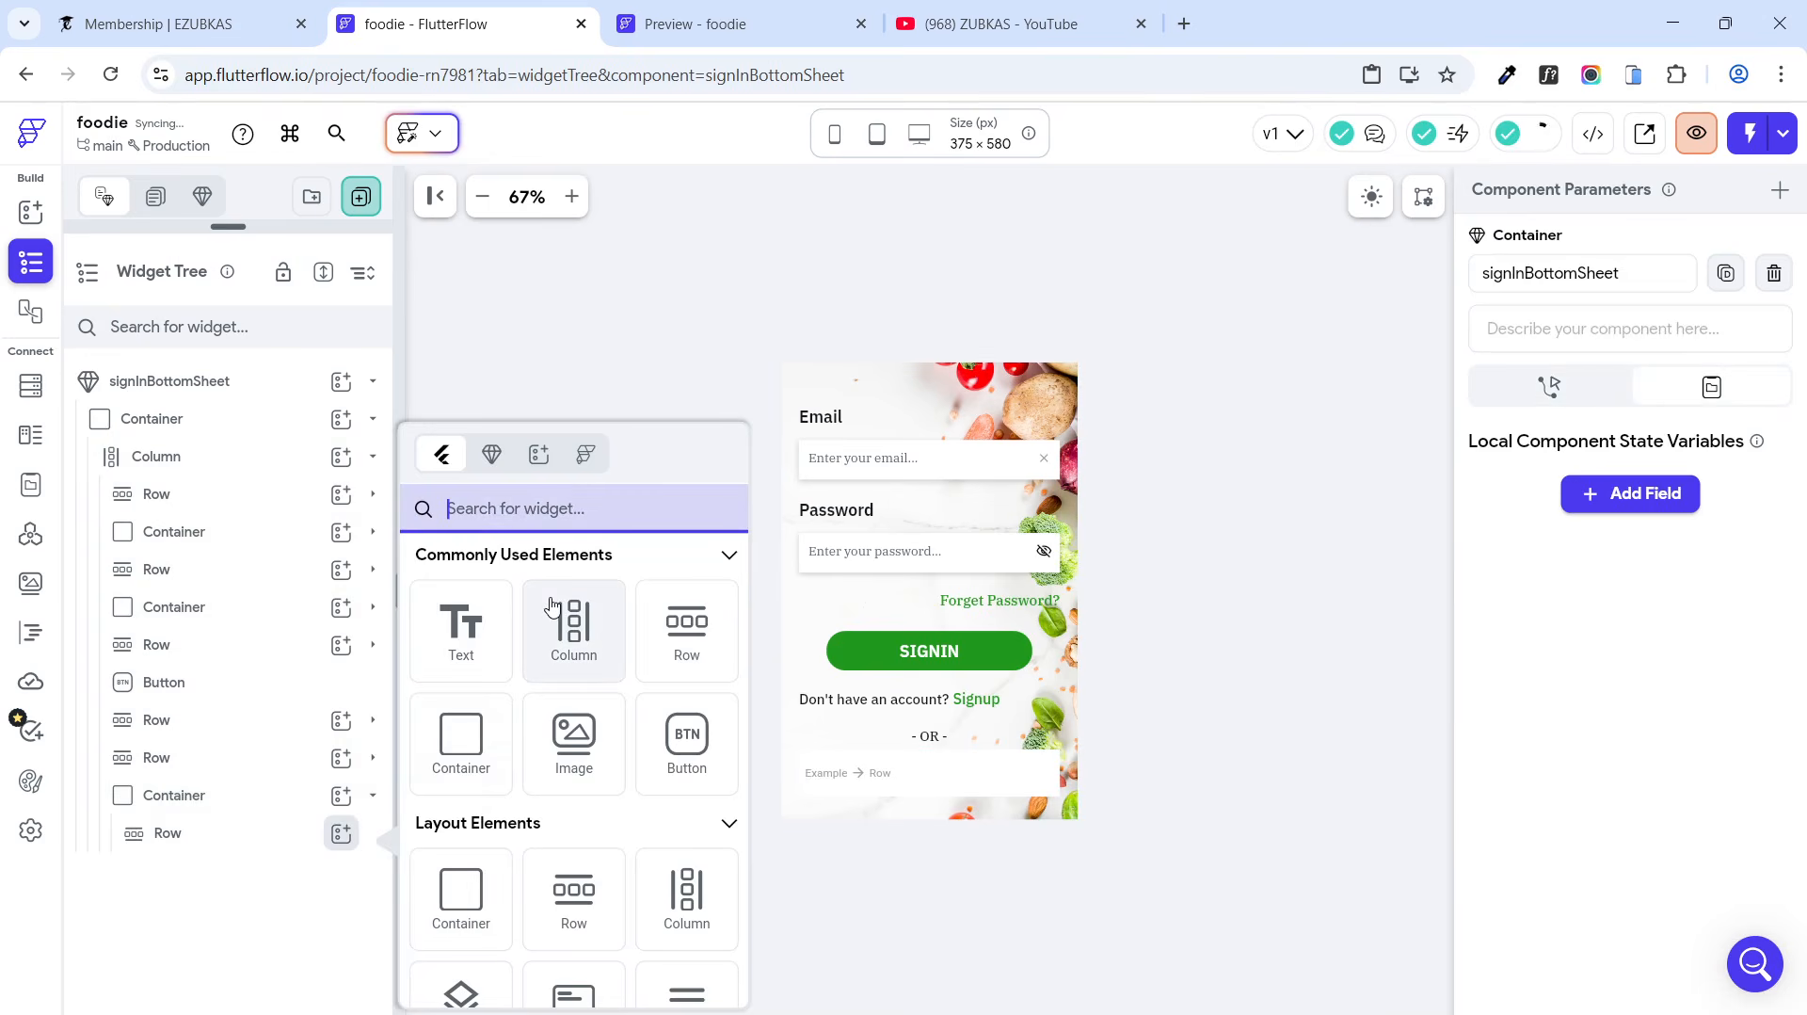
text(CIRCLE)
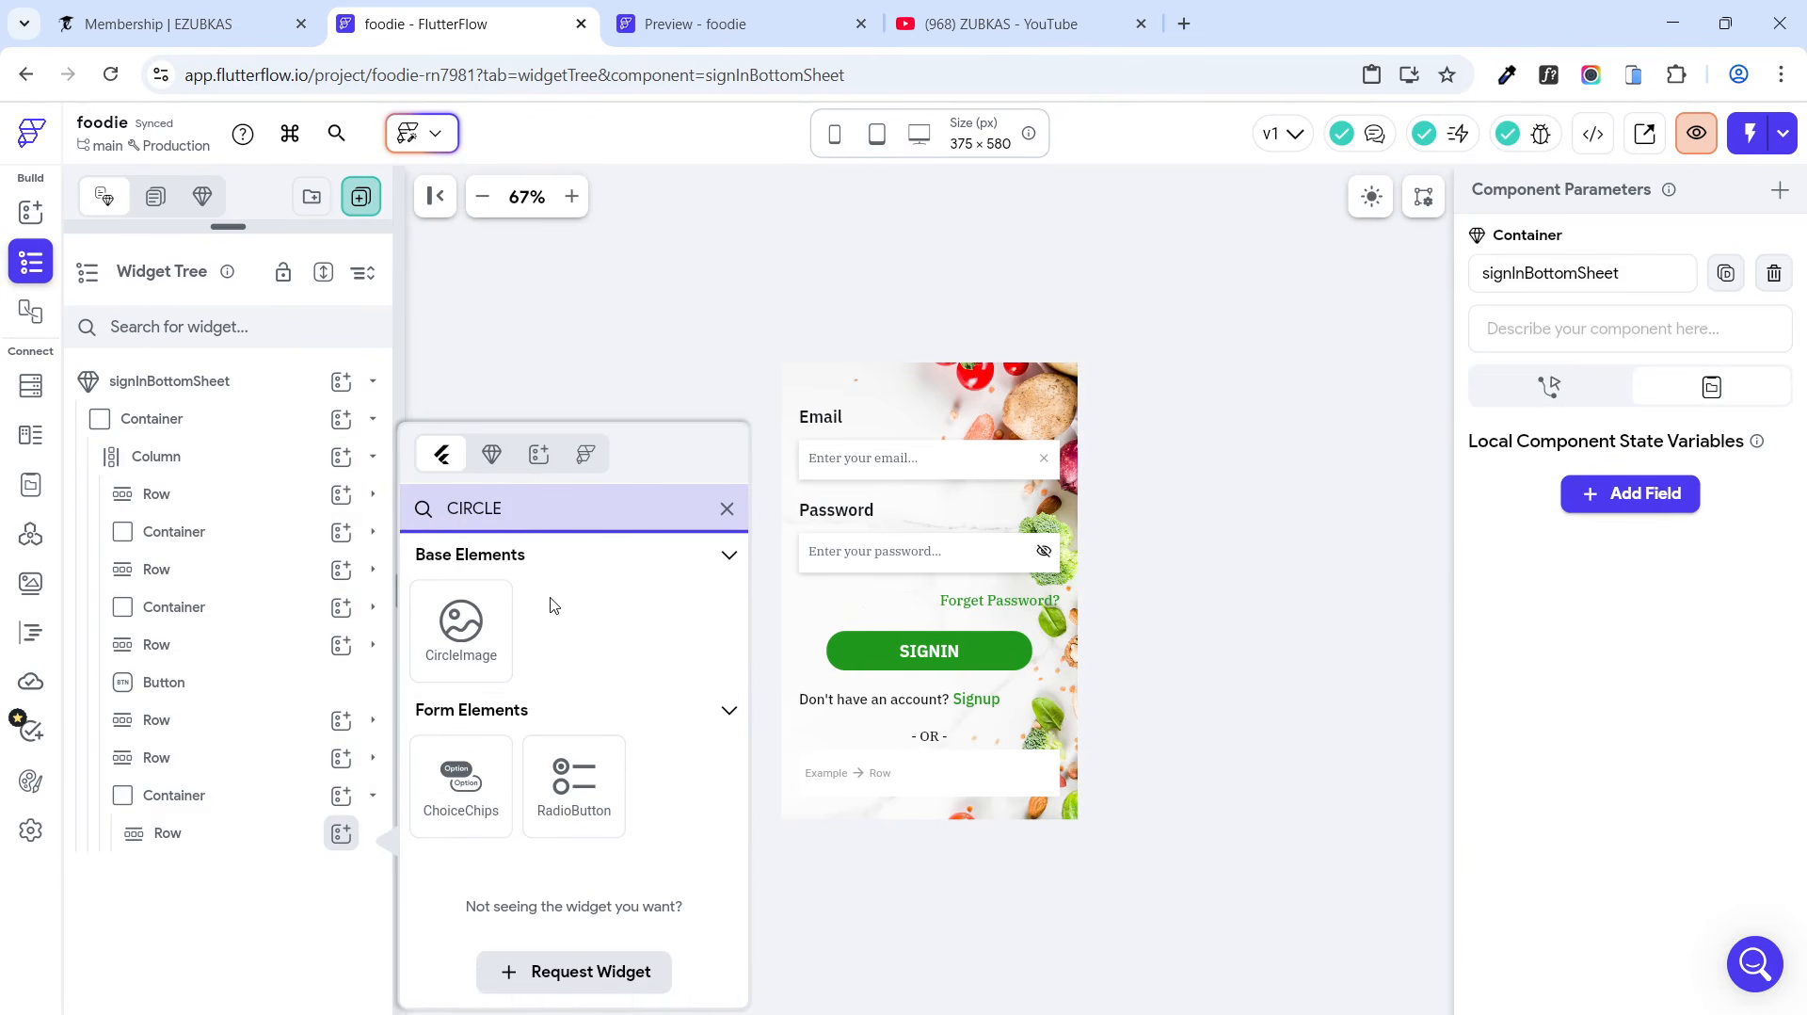
click(457, 617)
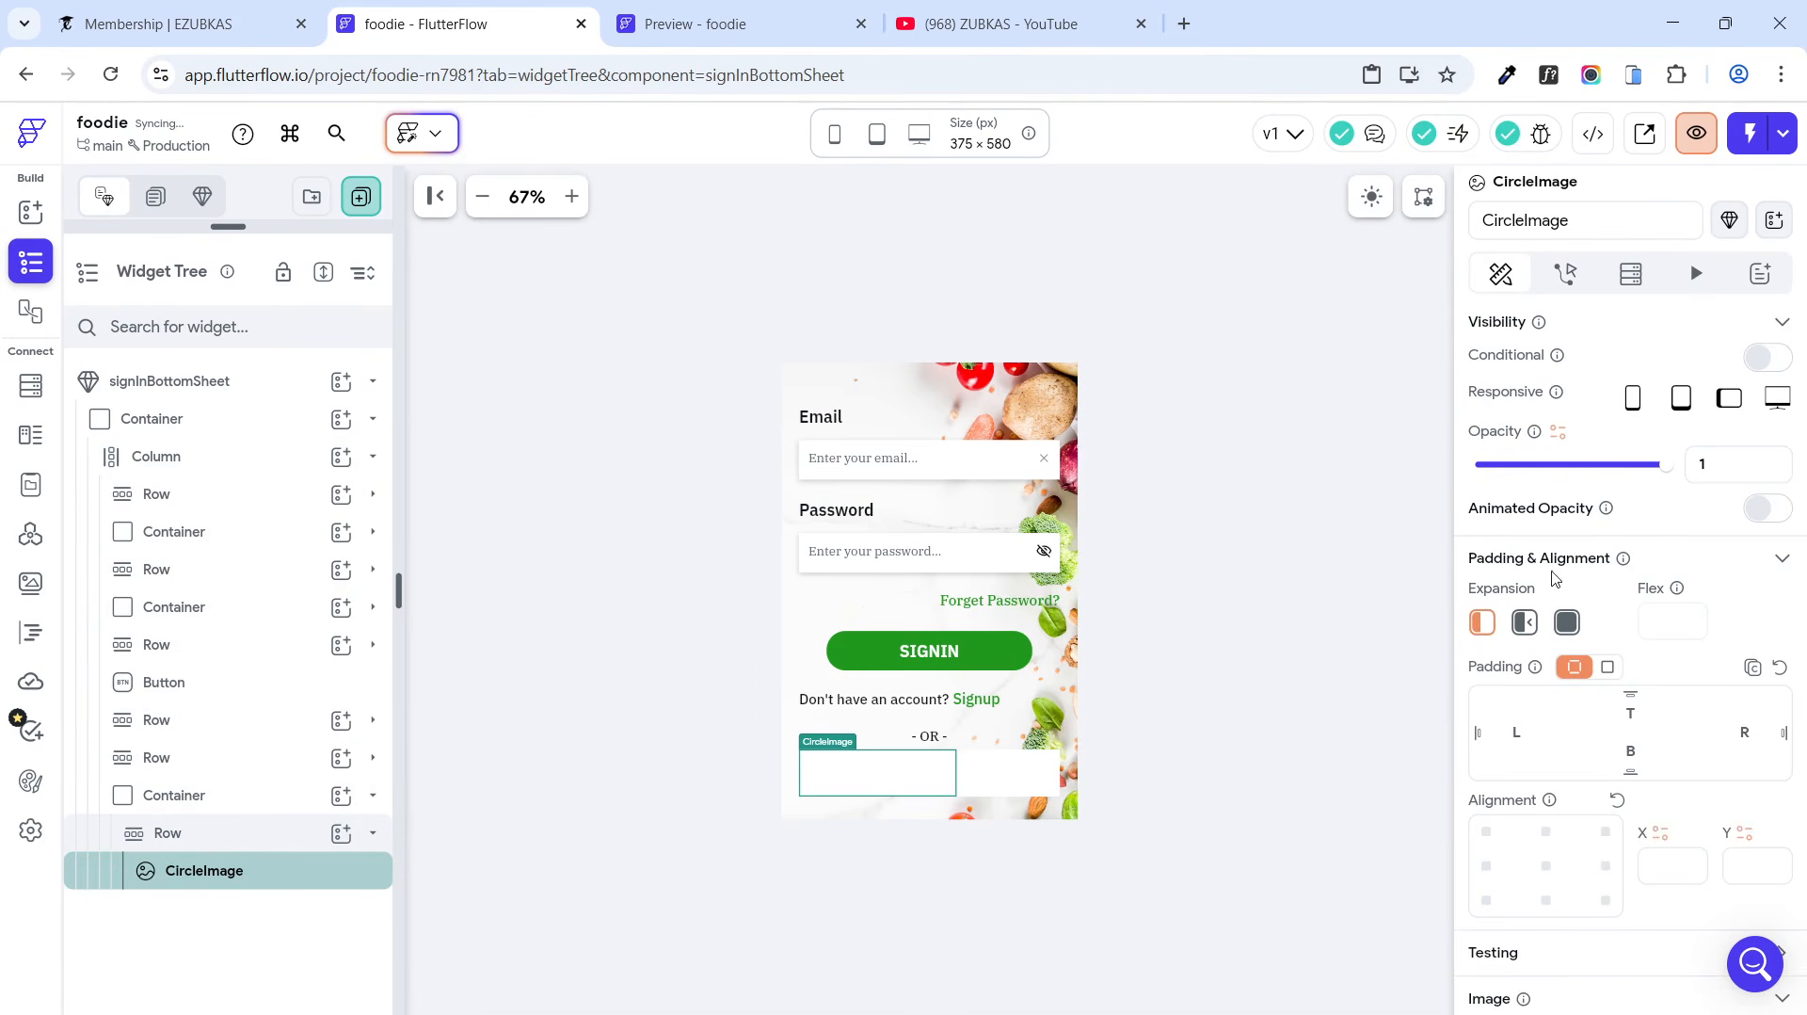
Step: Set the circle image's diameter to 45 px
scroll(1553, 642, down, 3)
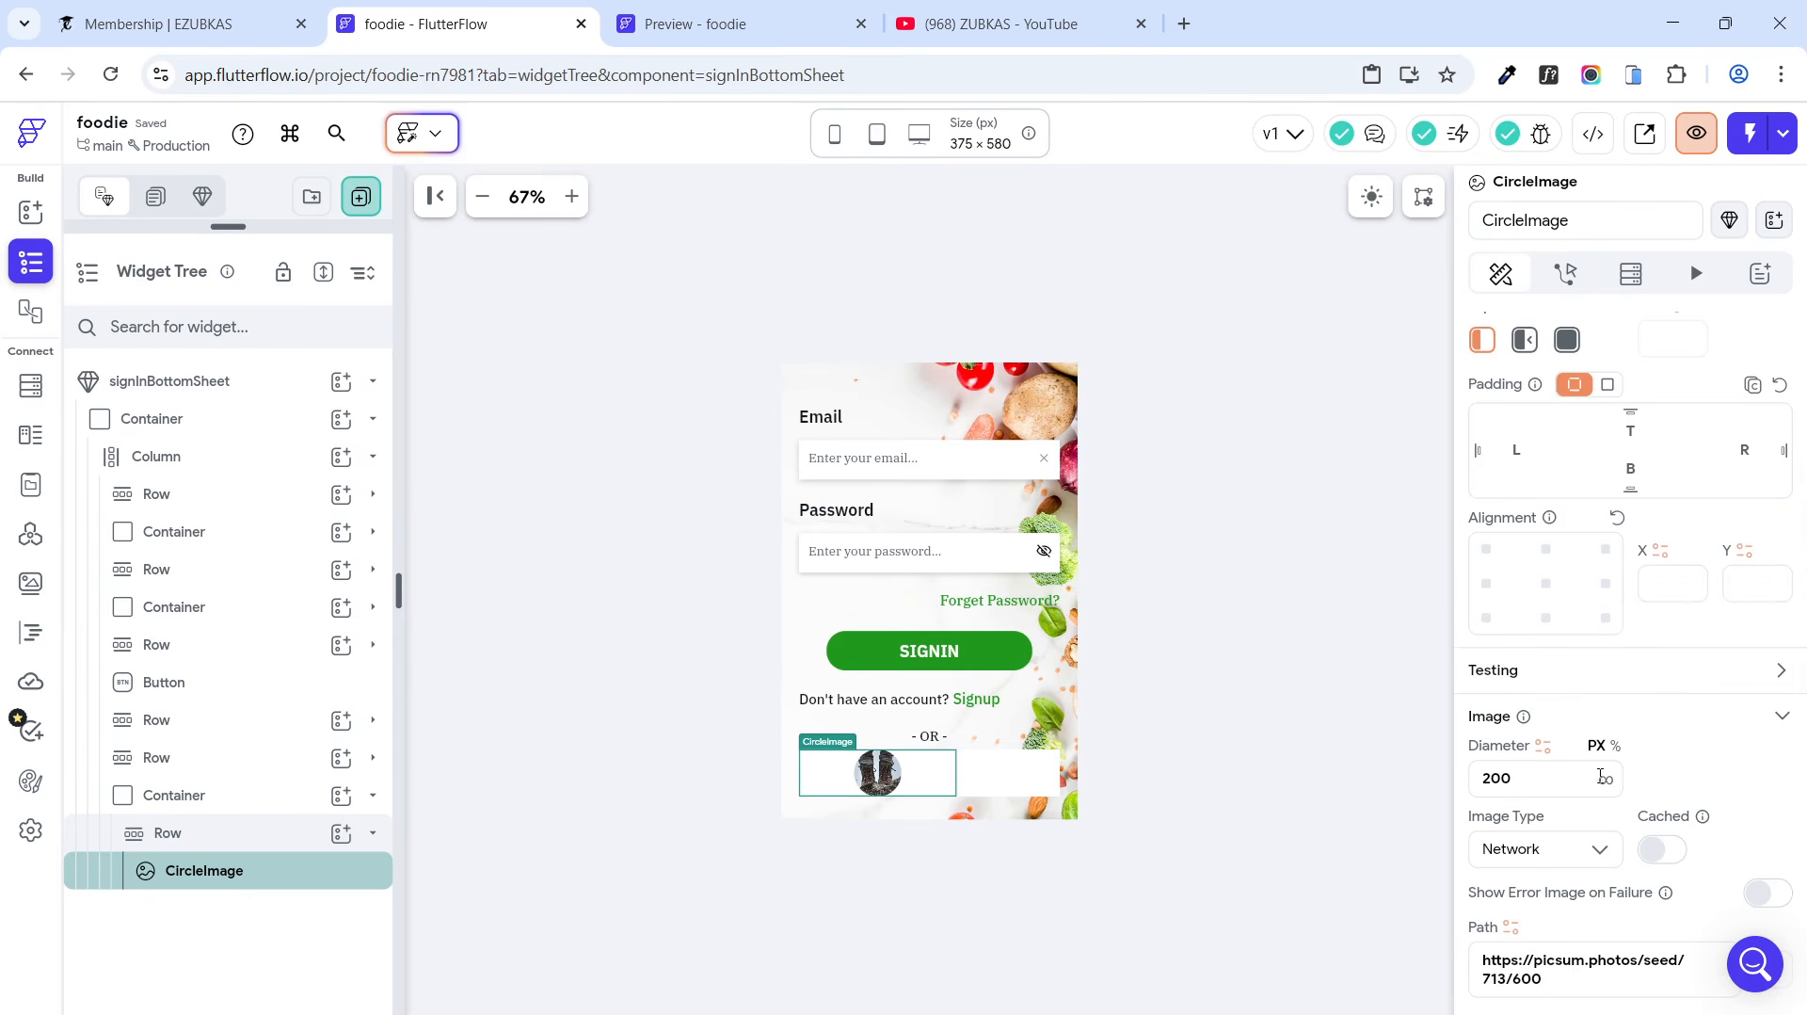
scroll(1600, 774, down, 1)
drag(1558, 691, 1418, 704)
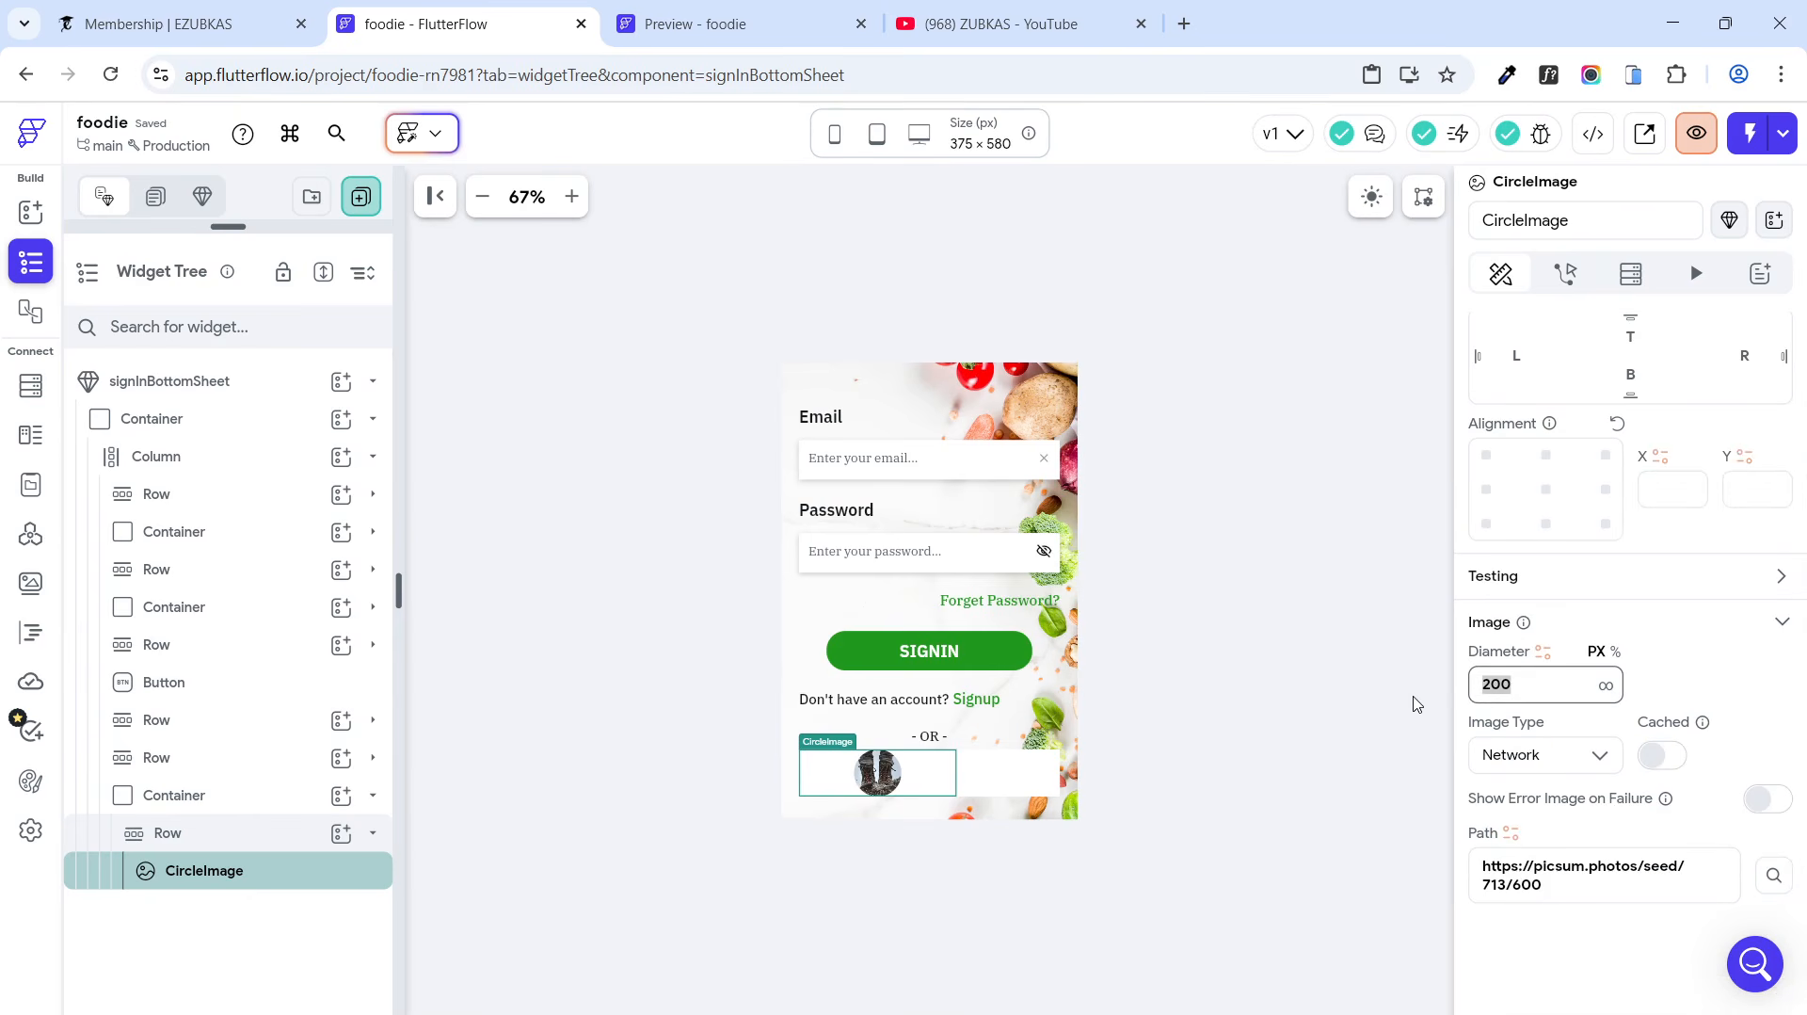
text(45)
click(621, 826)
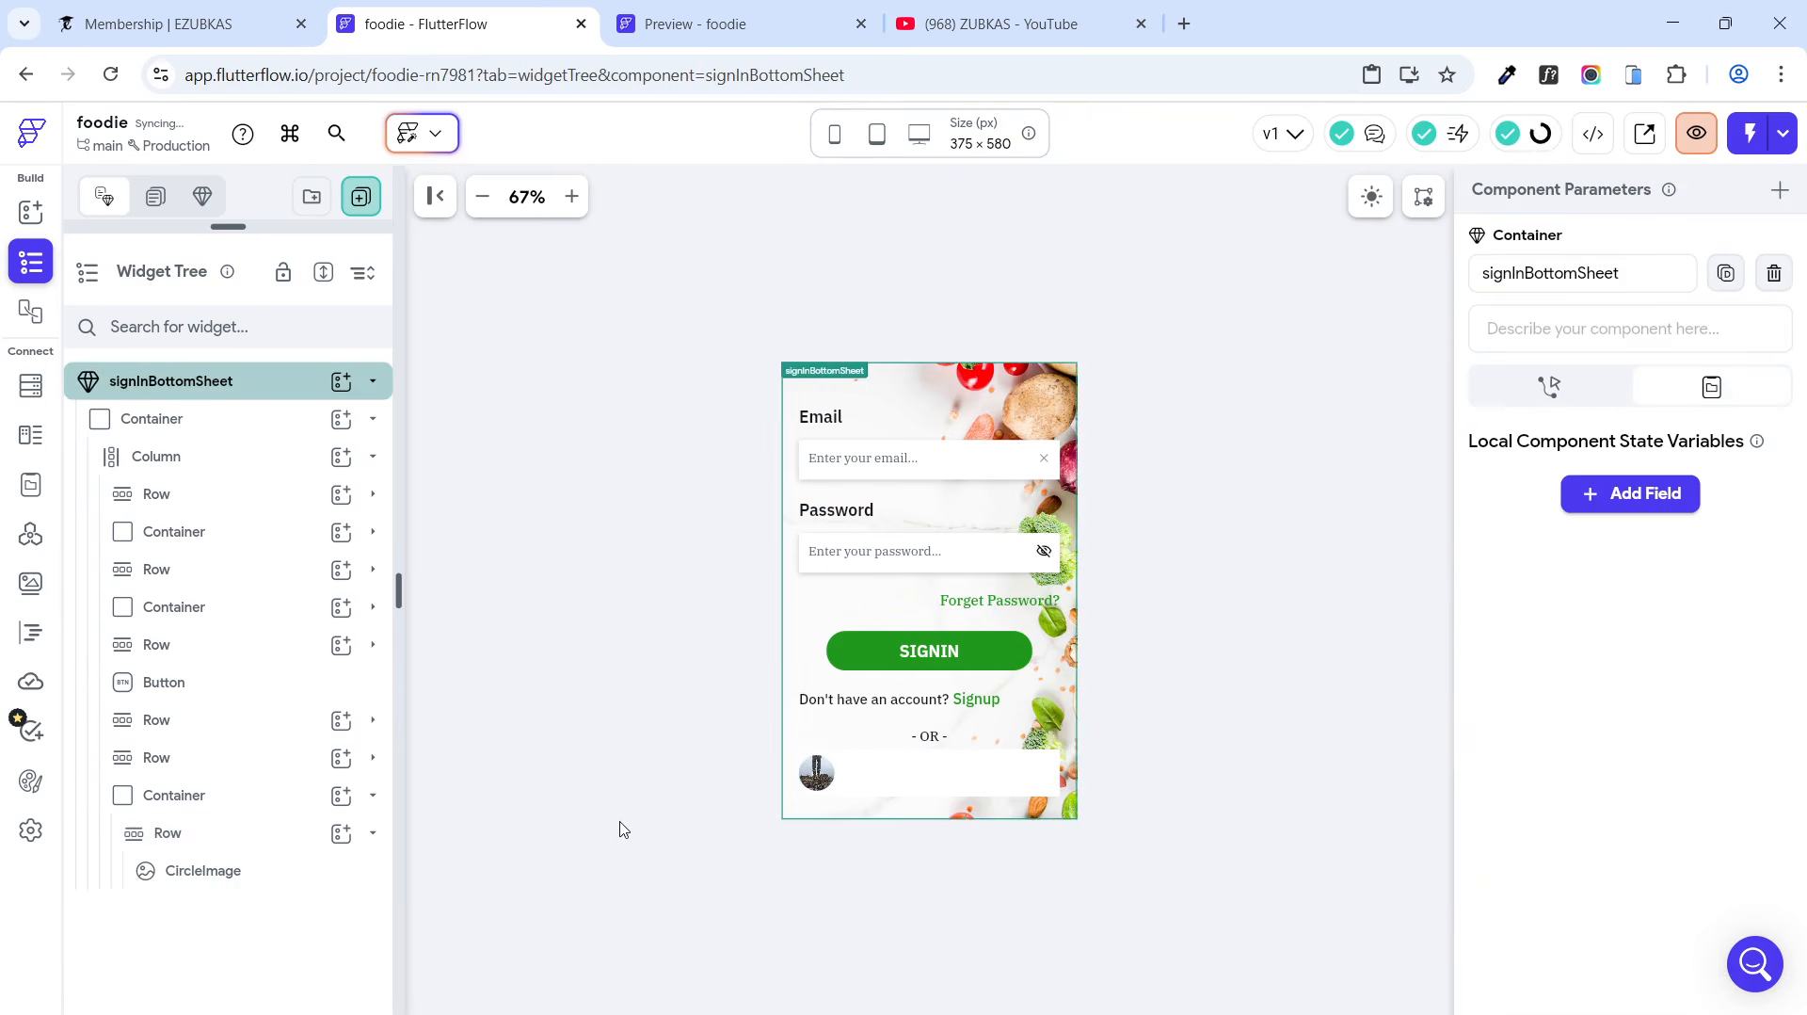
Step: Change the circle image's type to Asset and upload the "Google icon" file from the foodie folder as its image
click(815, 781)
scroll(1630, 708, down, 5)
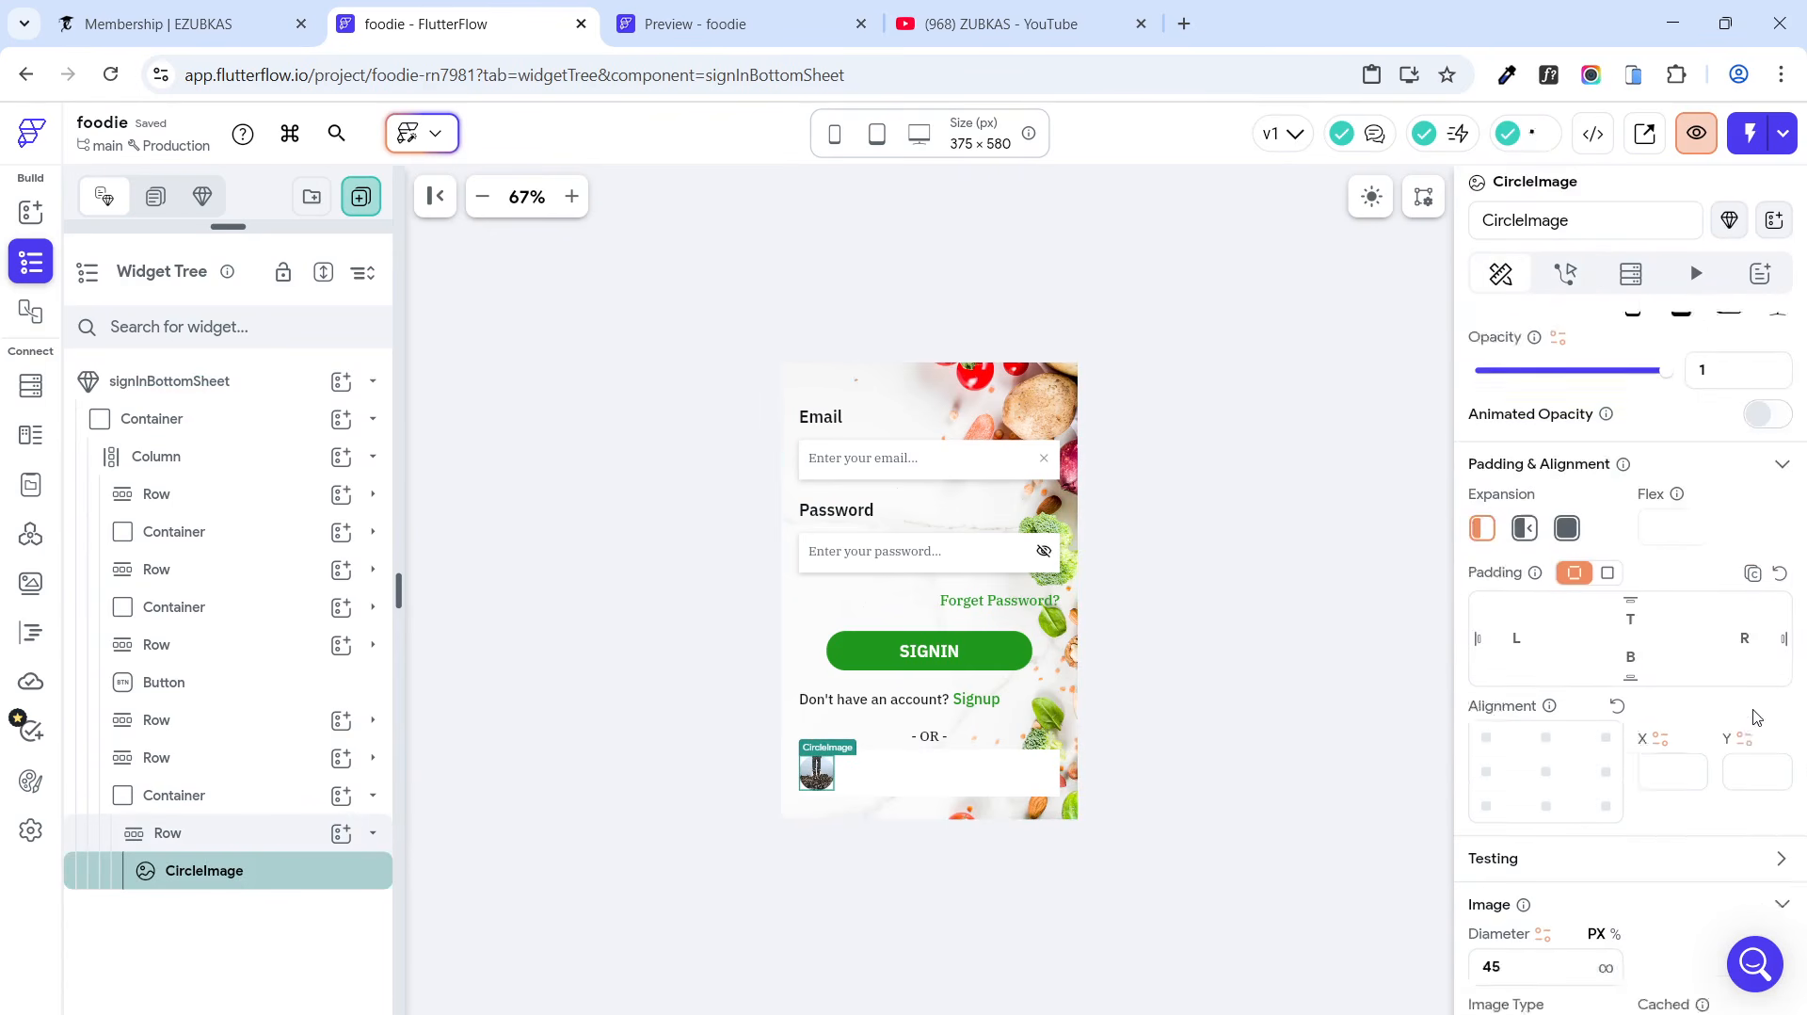
click(1548, 661)
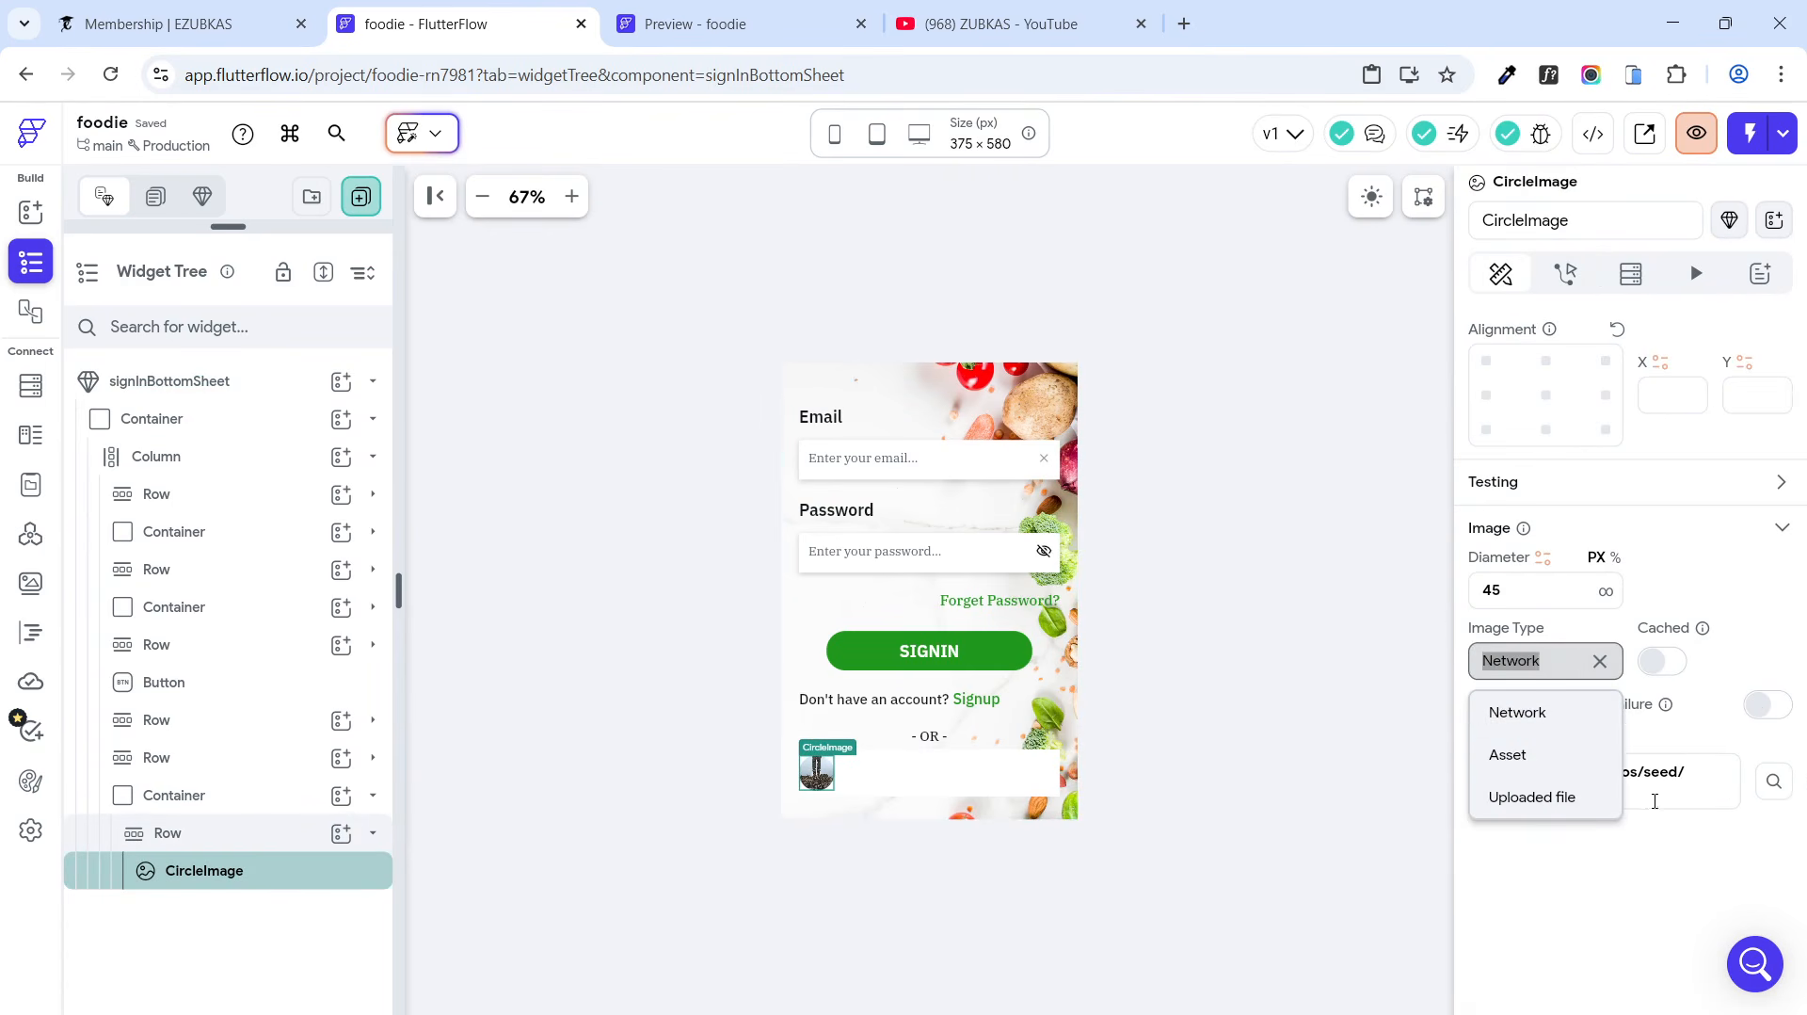
click(1548, 757)
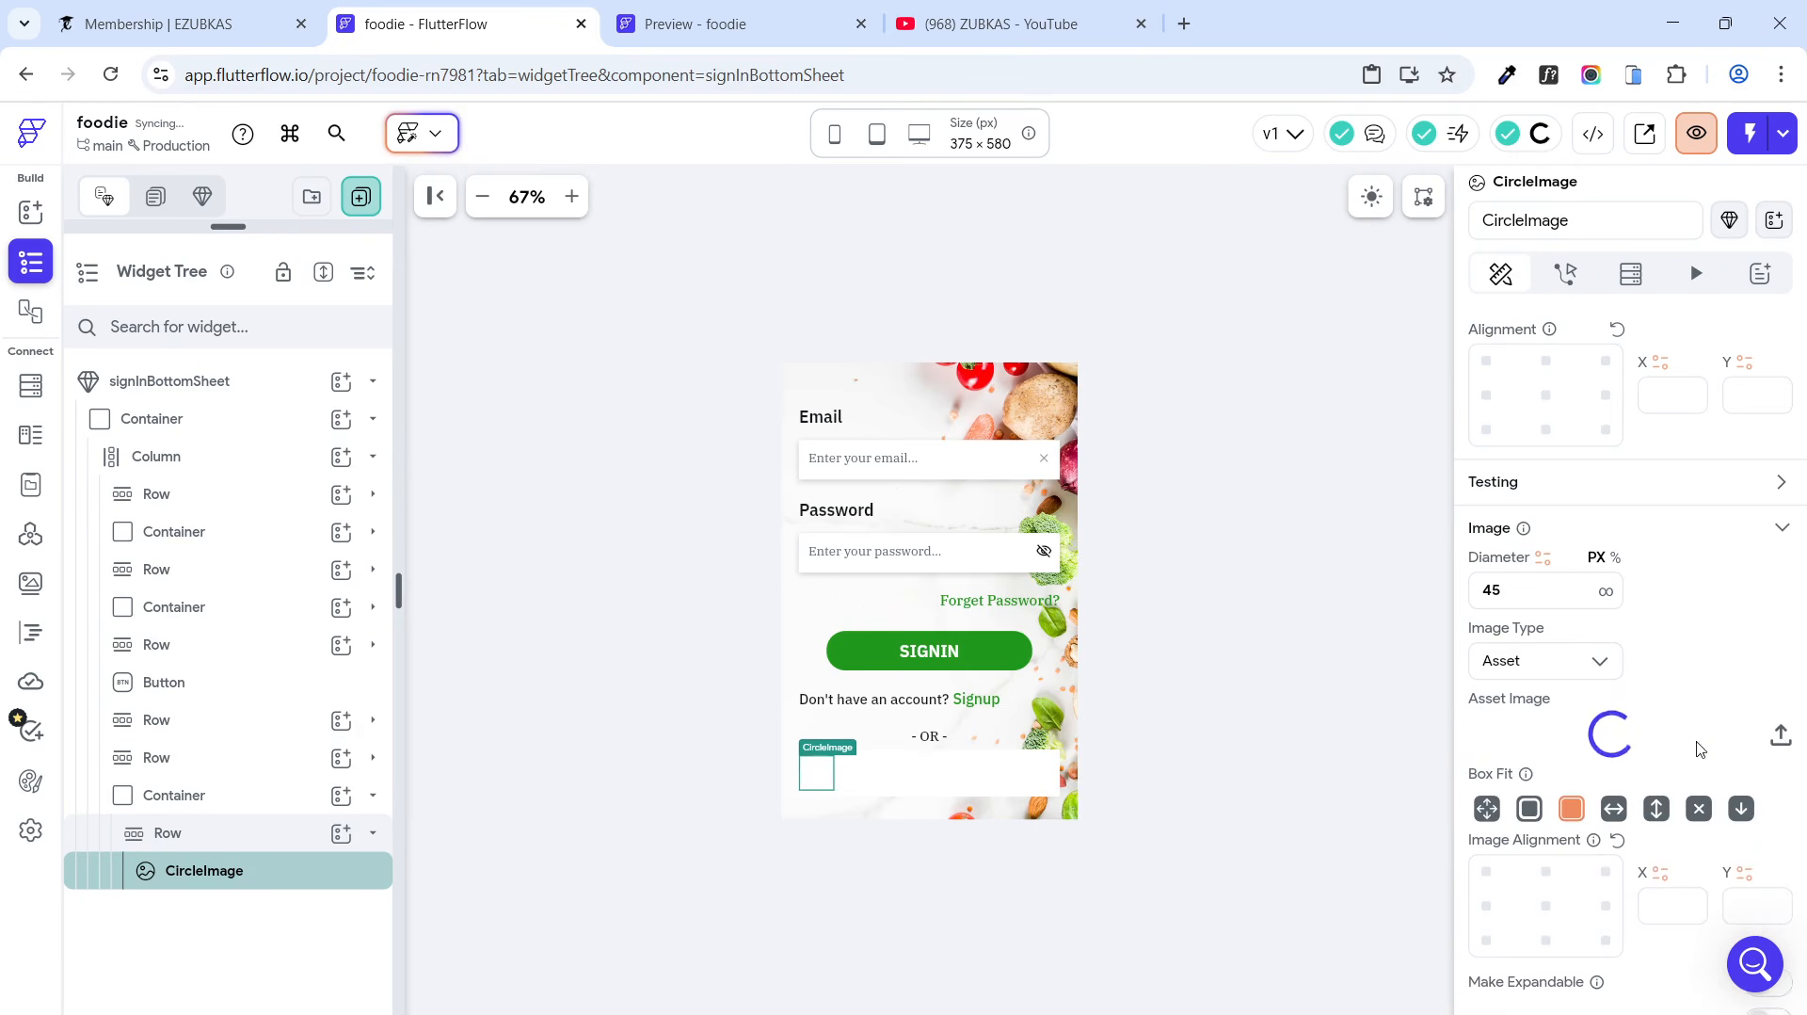
click(1781, 738)
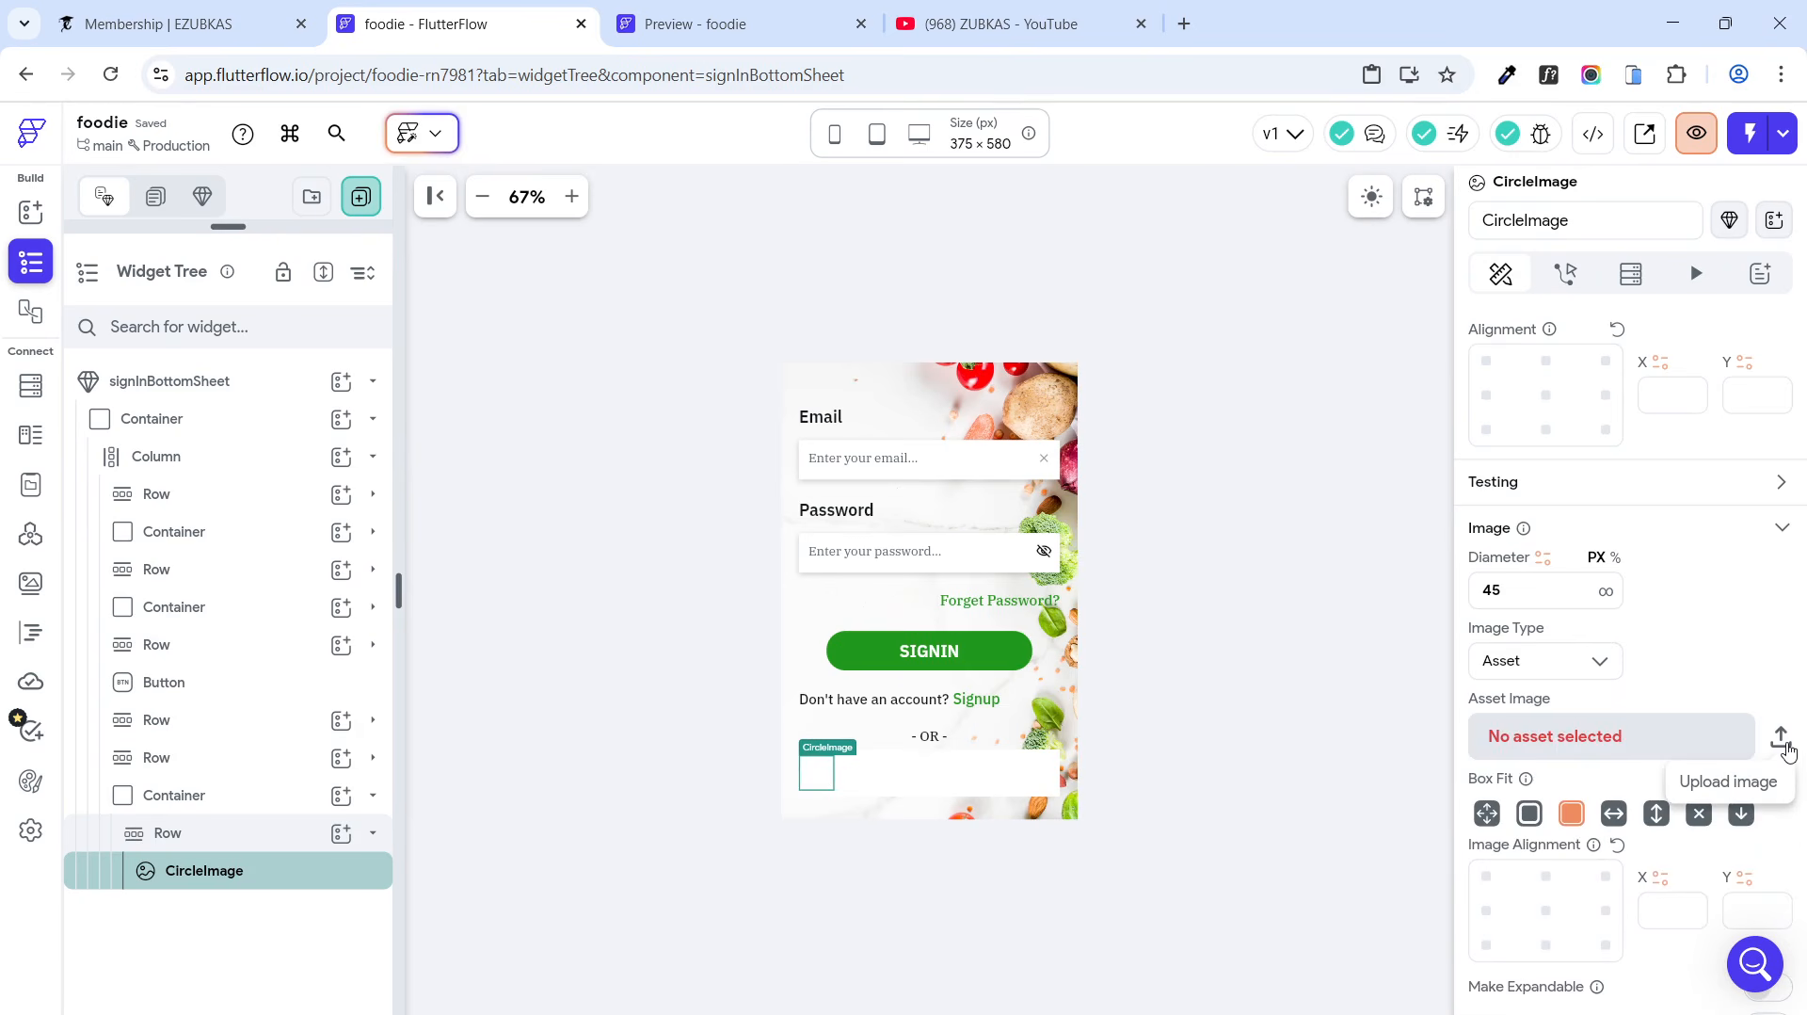
scroll(263, 307, down, 2)
scroll(264, 307, up, 2)
click(804, 221)
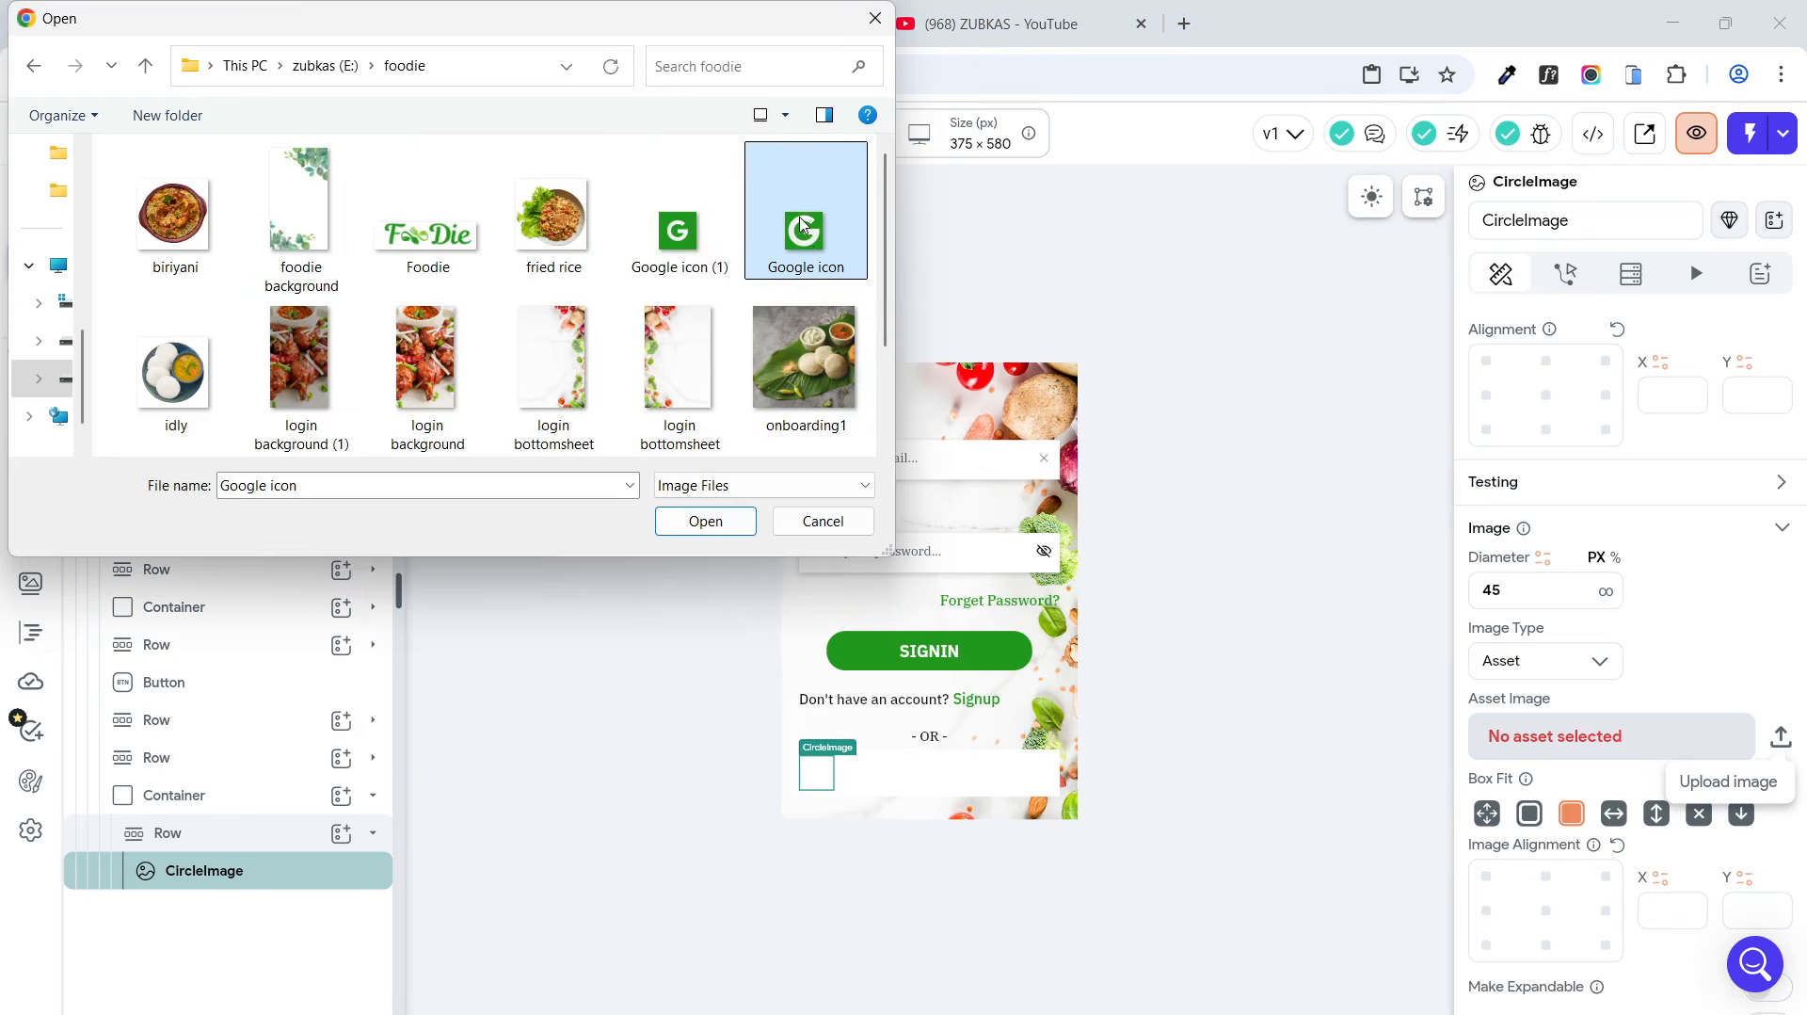
click(715, 523)
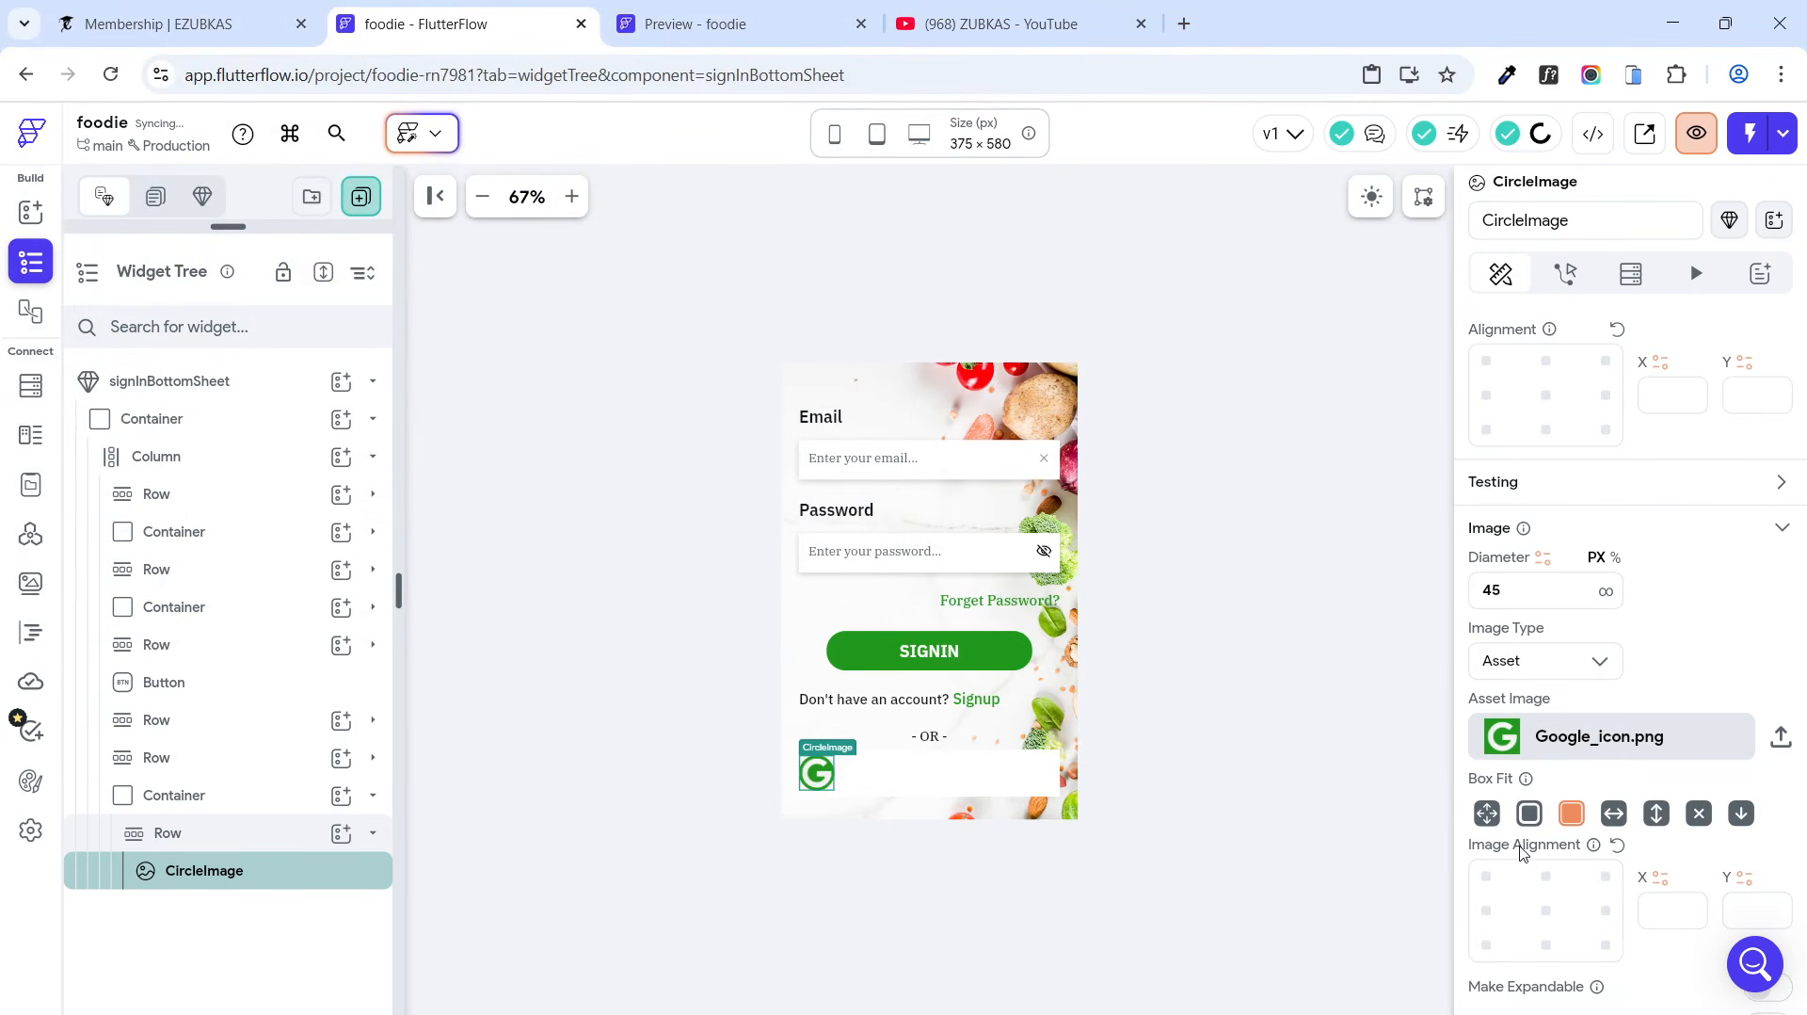
click(733, 794)
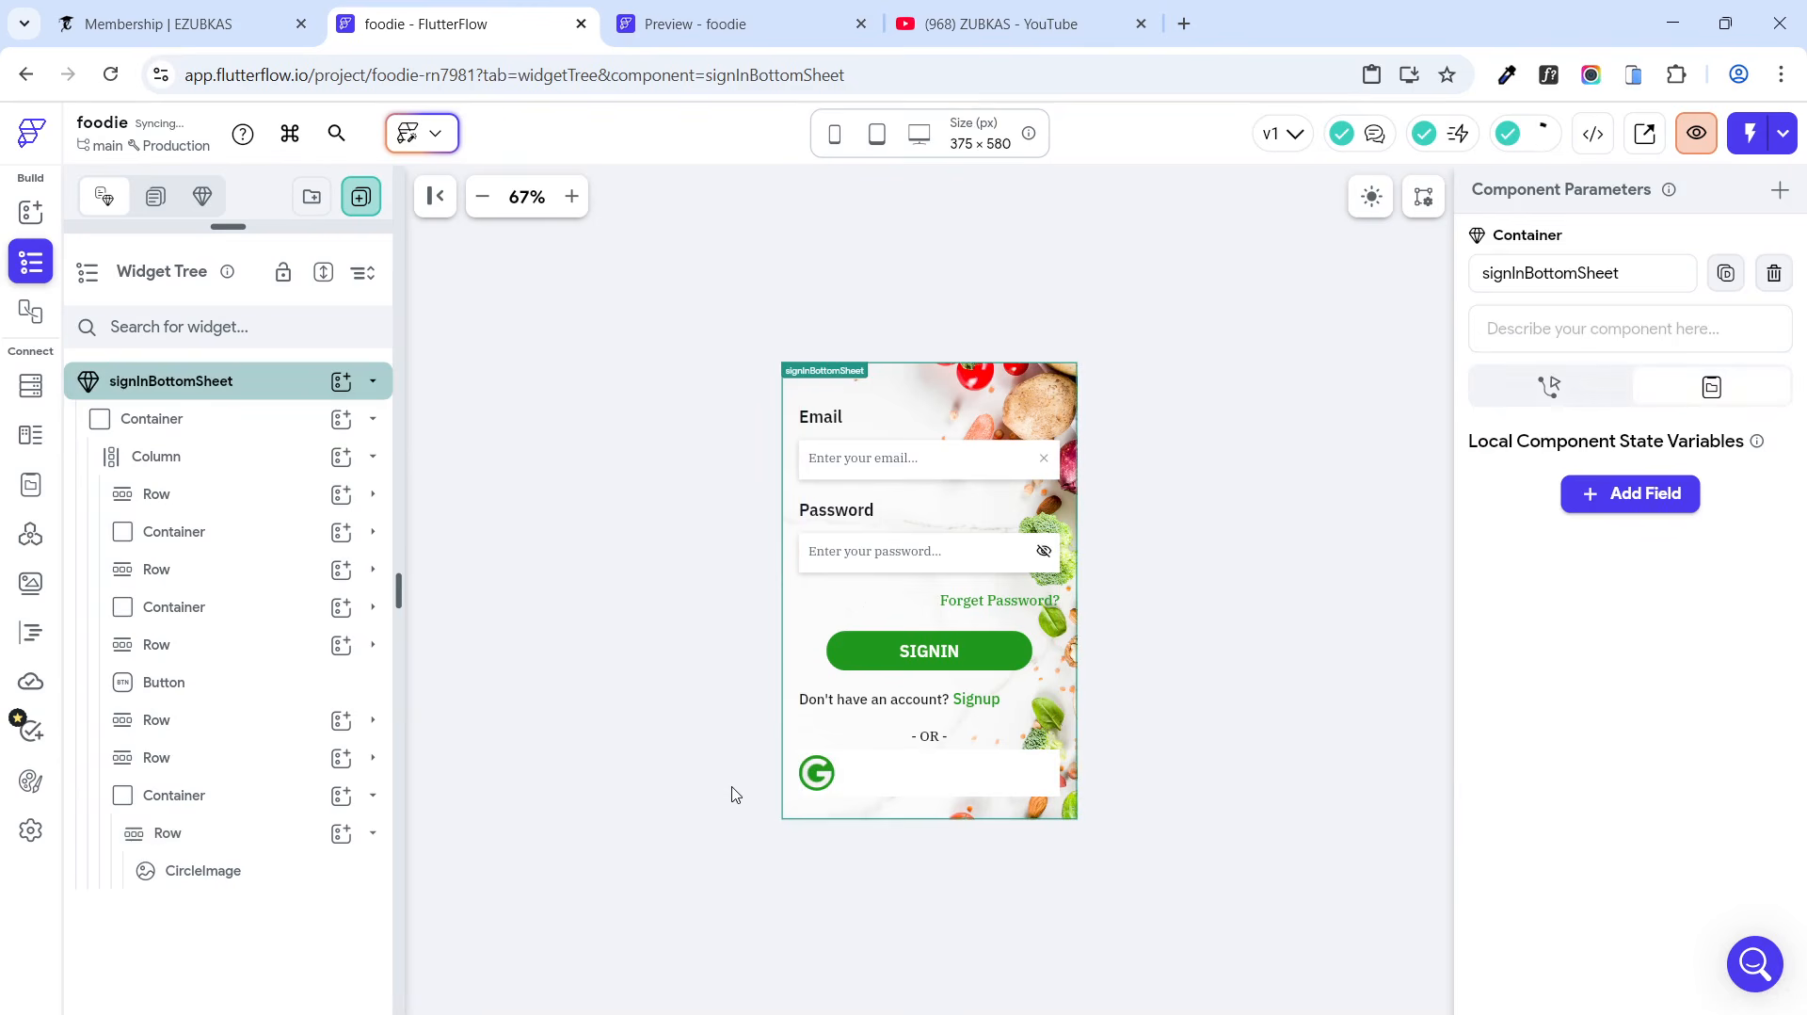
Step: Set the left and right padding of the circle image to 12
click(839, 789)
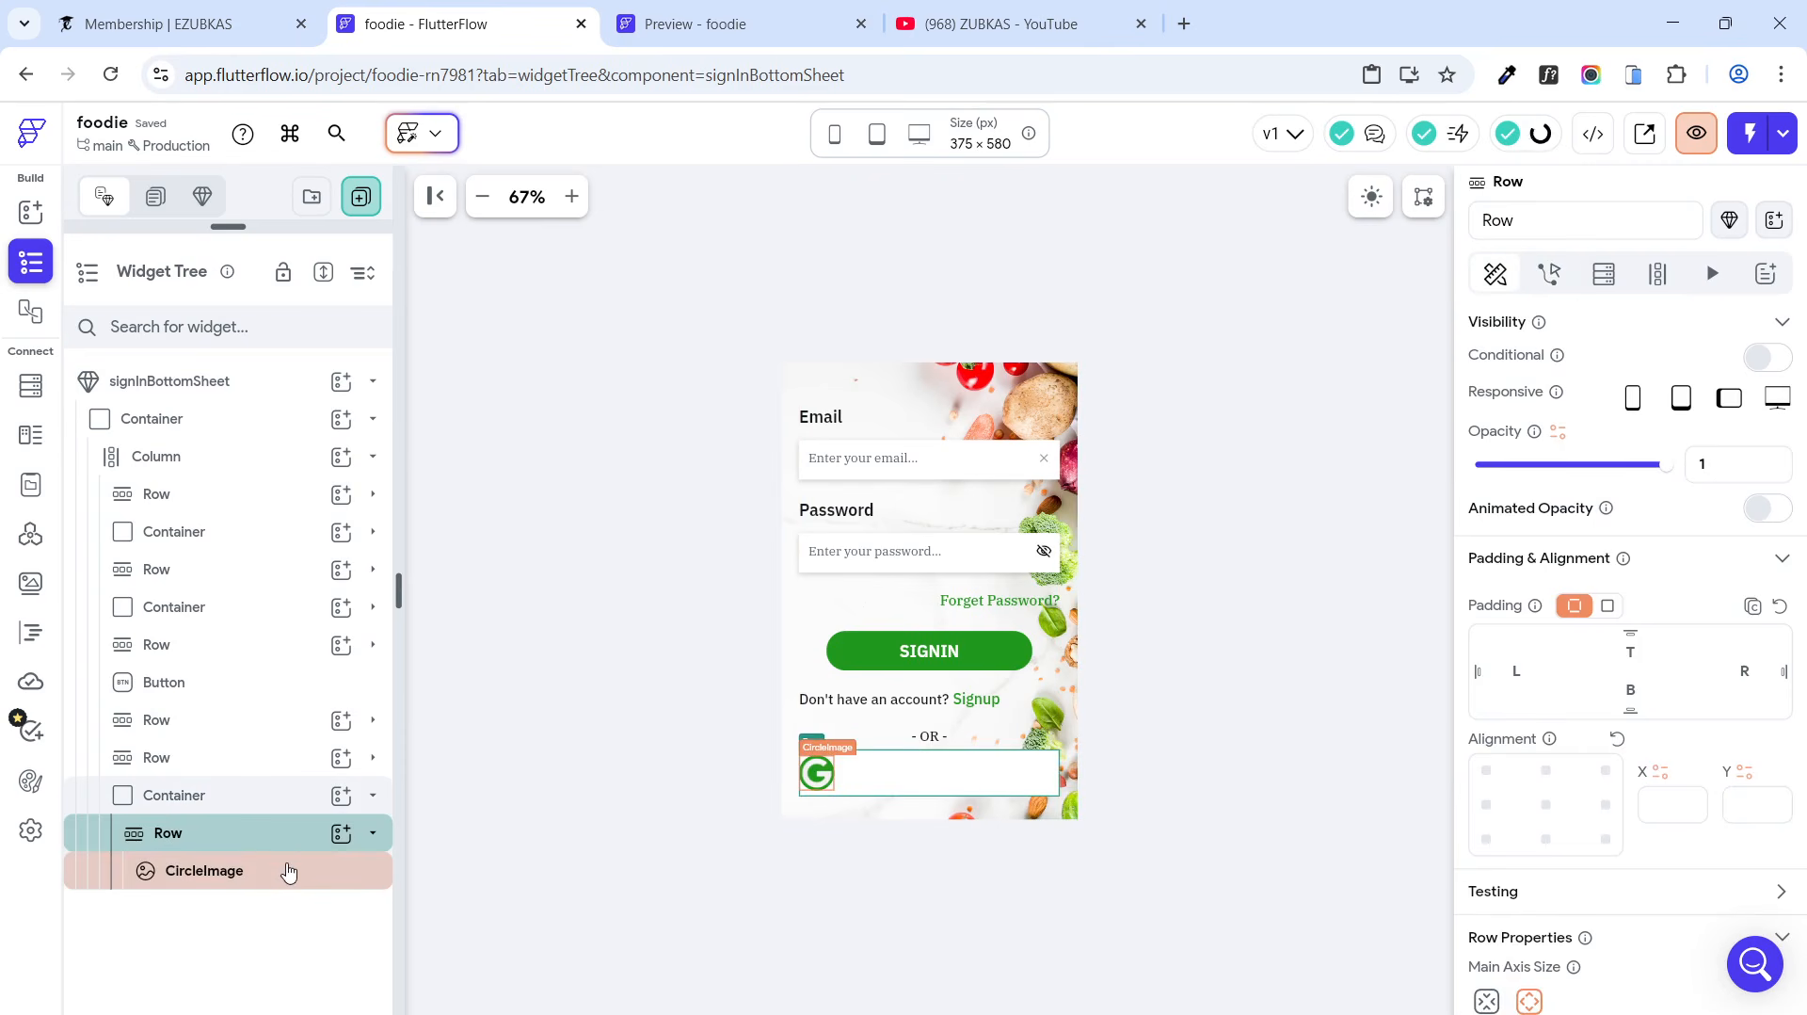
click(260, 869)
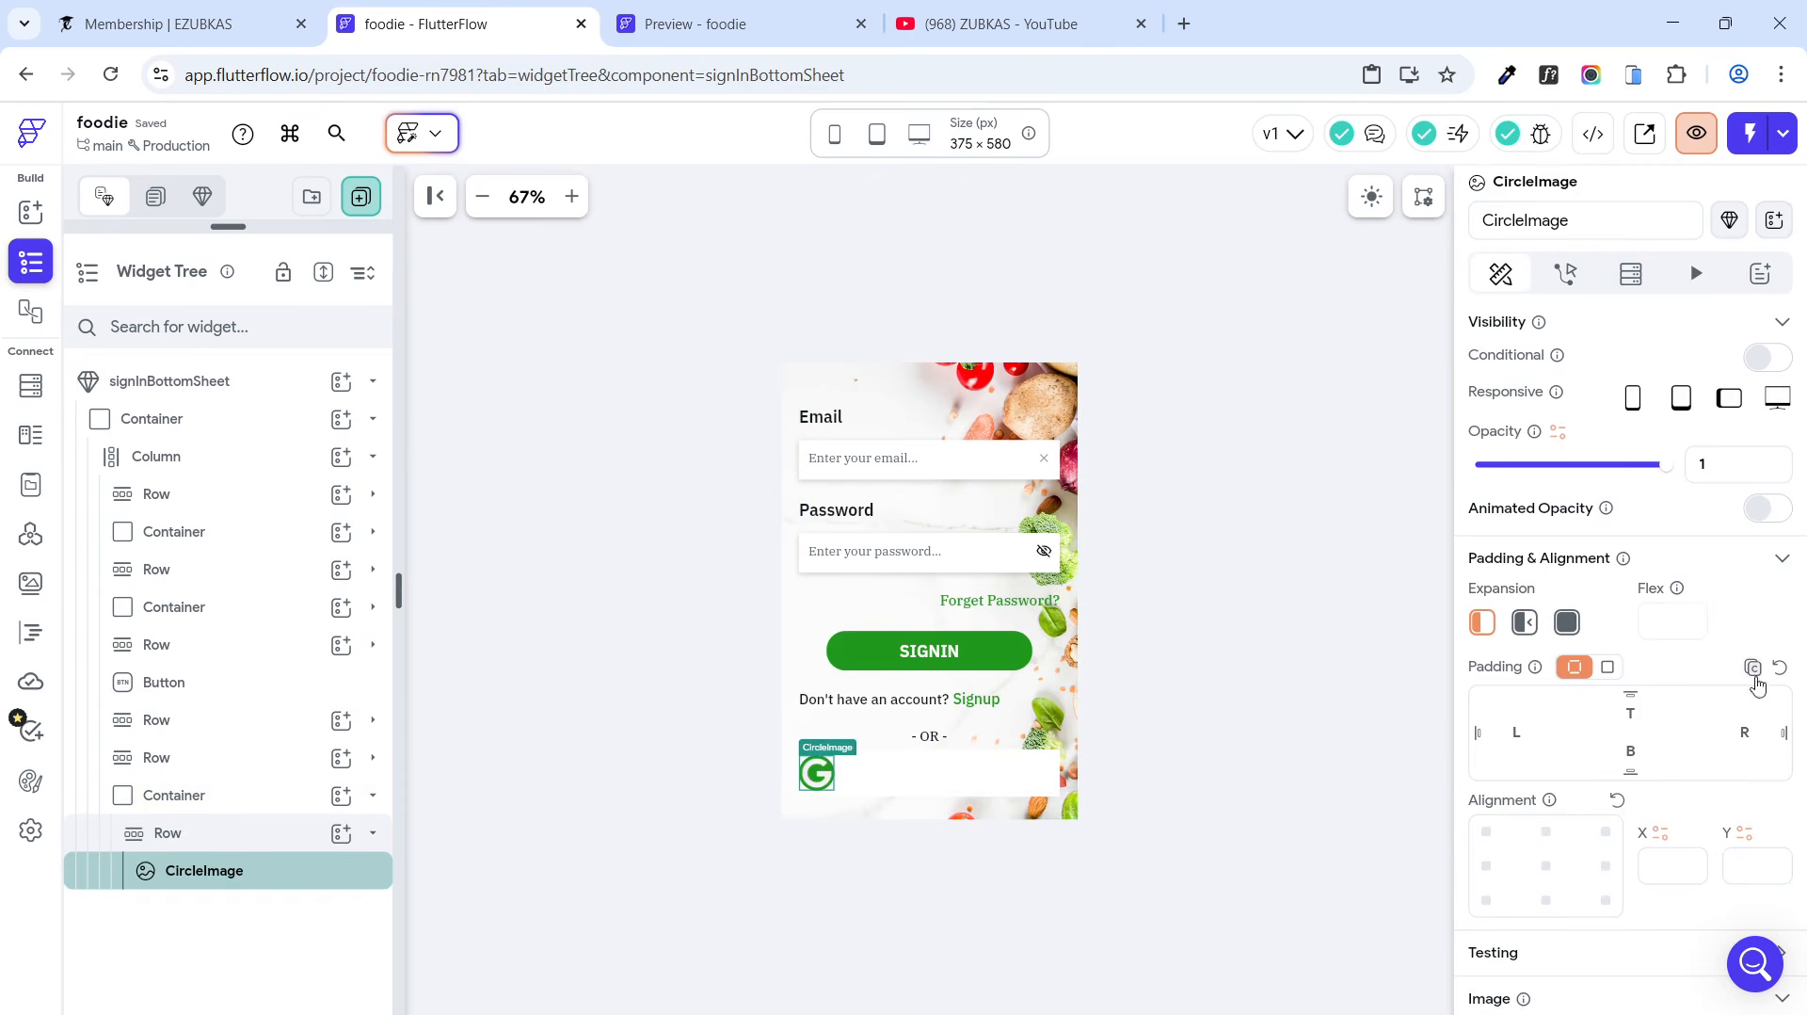
click(1516, 737)
text(12)
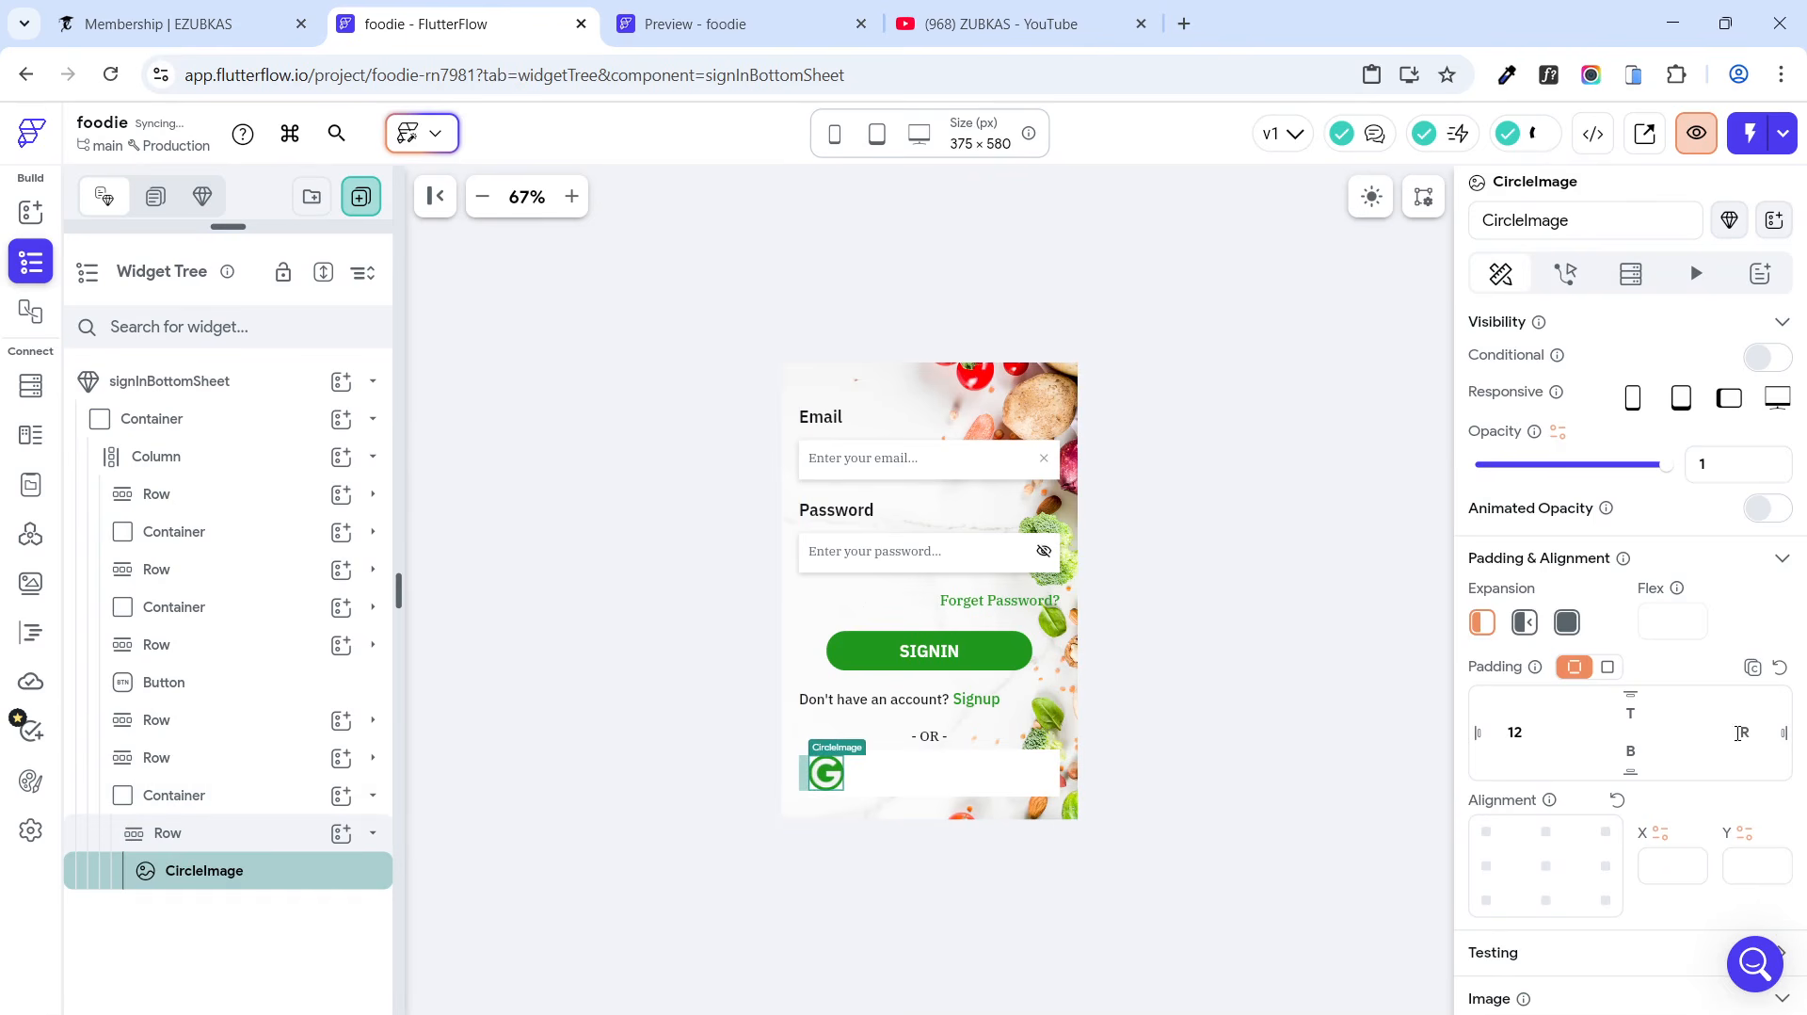
text(12)
scroll(1577, 739, down, 1)
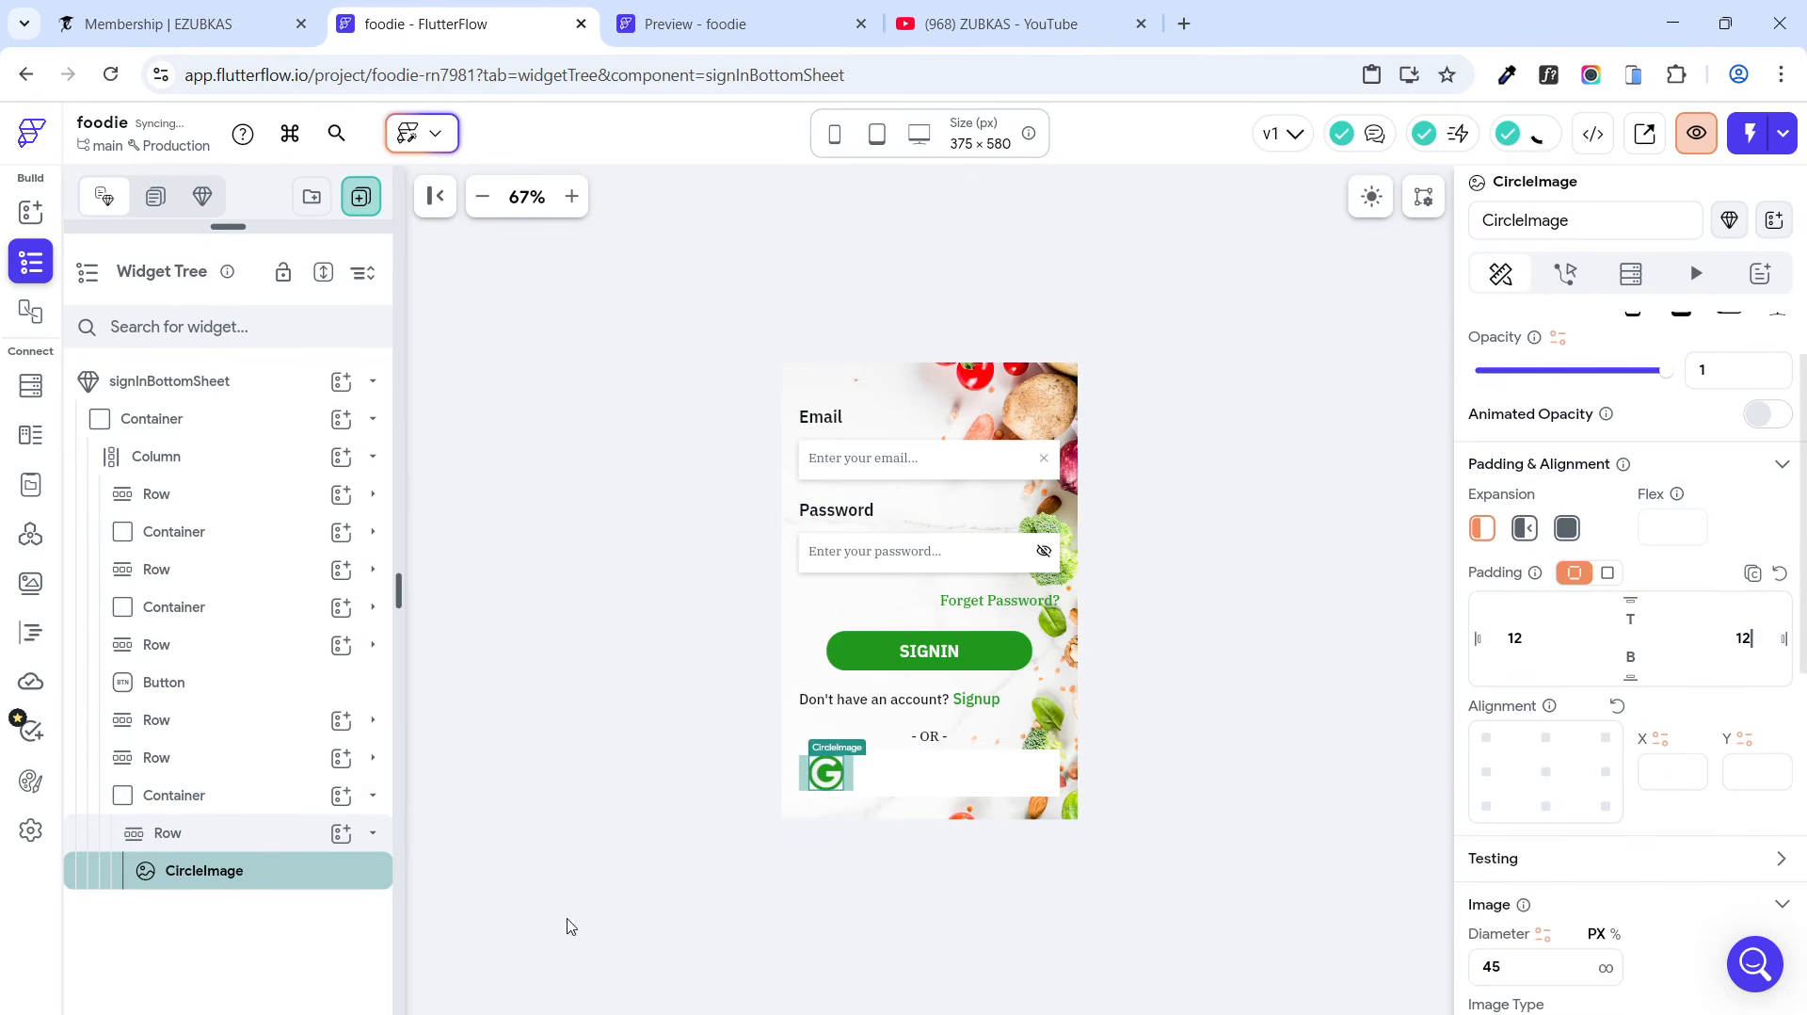
Step: Reduce the circle image's diameter to 35 px
scroll(1612, 772, down, 1)
click(1517, 872)
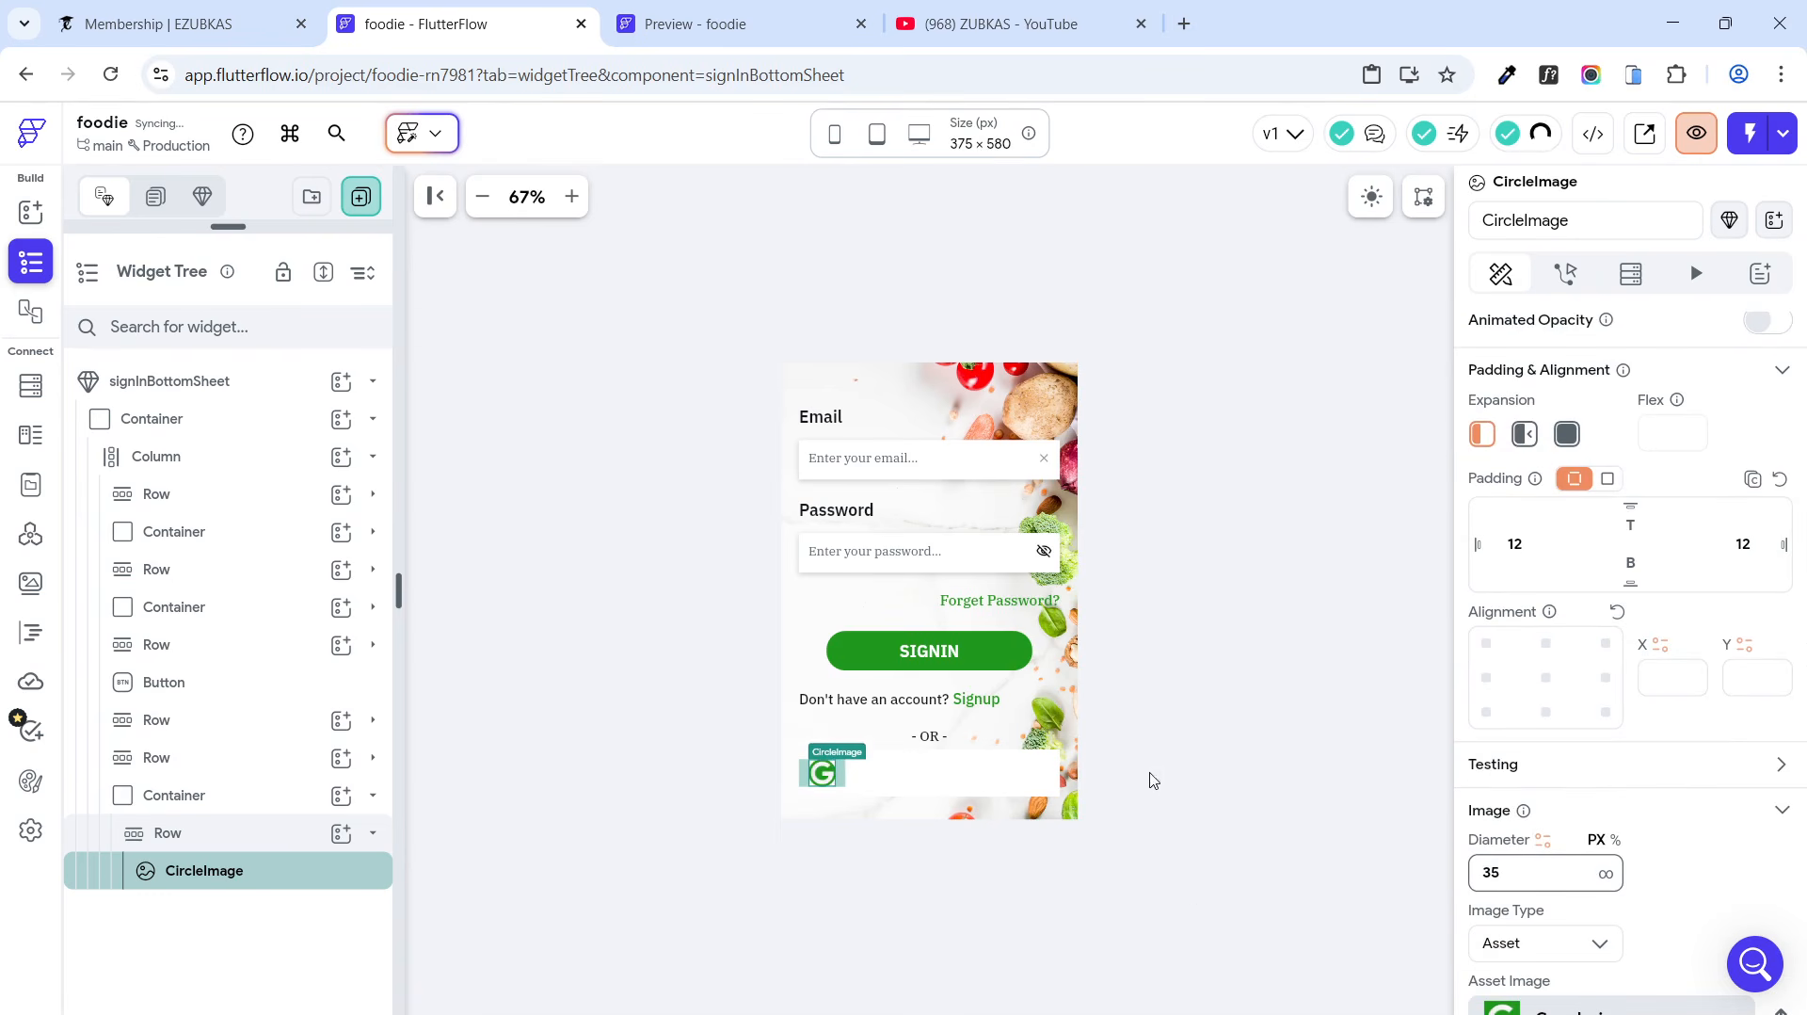
click(1211, 744)
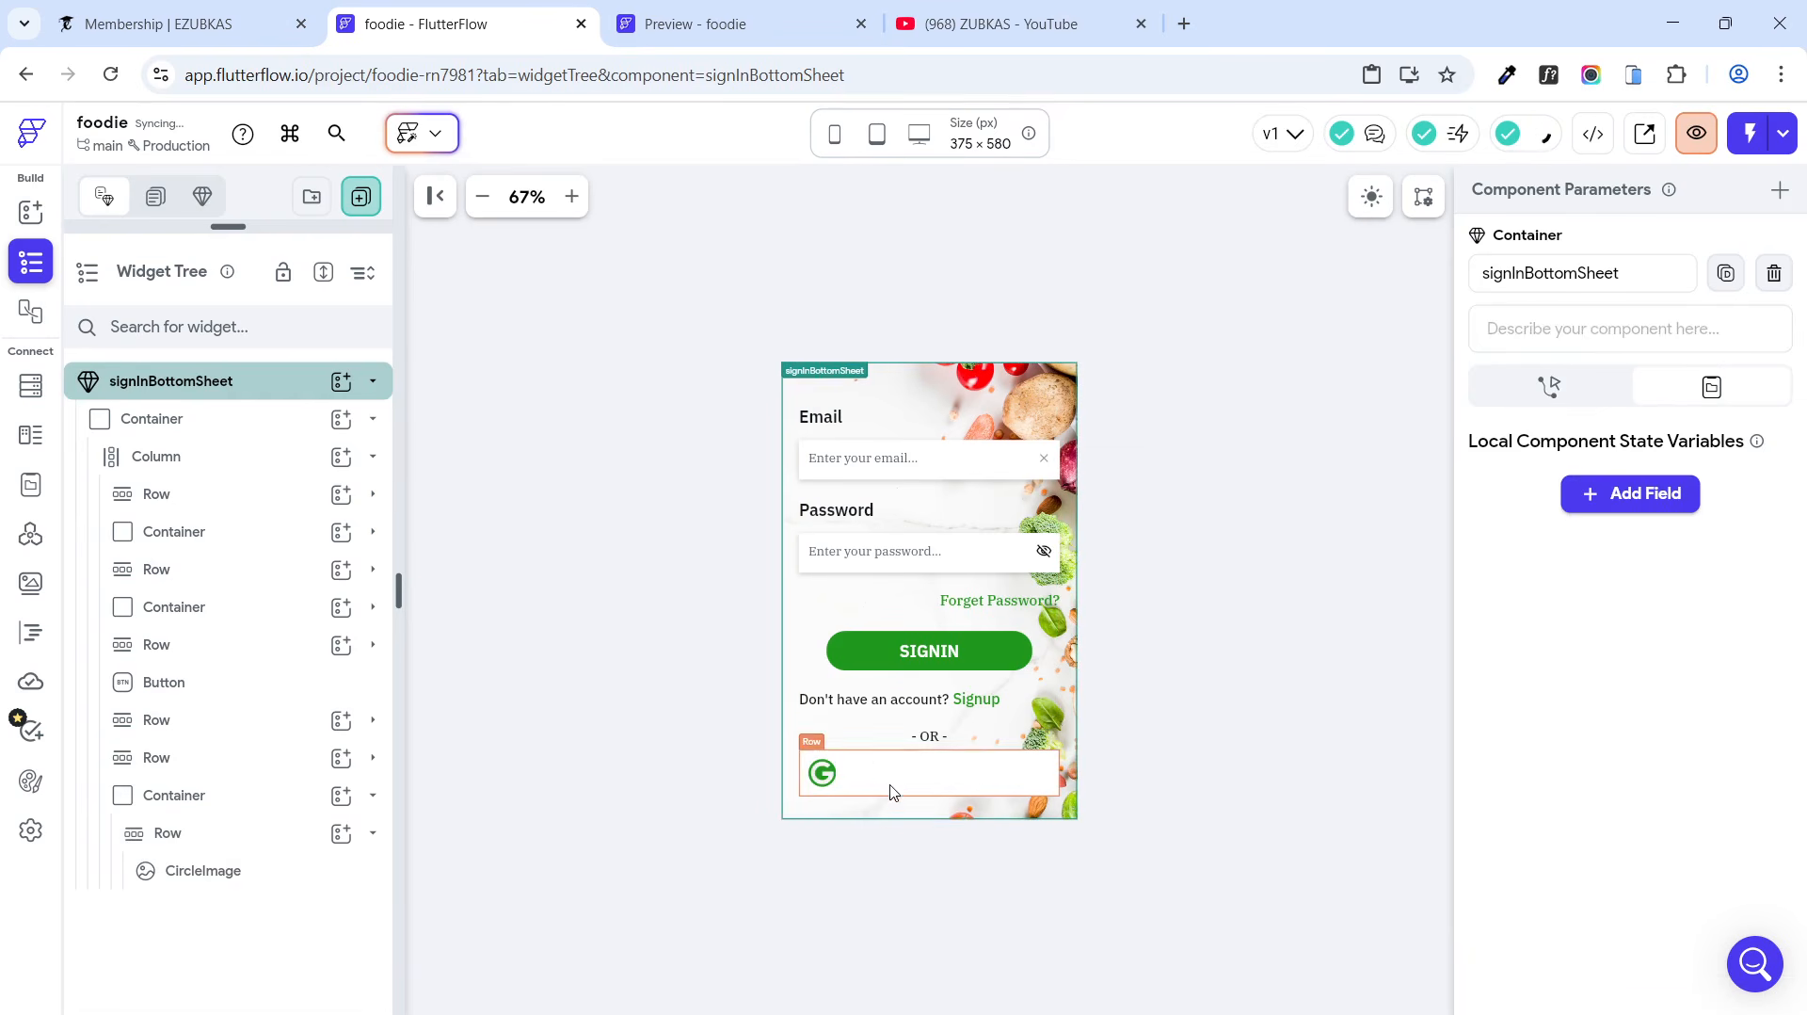
Step: Add a text widget to the Google icon's row reading "SIGNIN WITH GOOGLE"
click(341, 832)
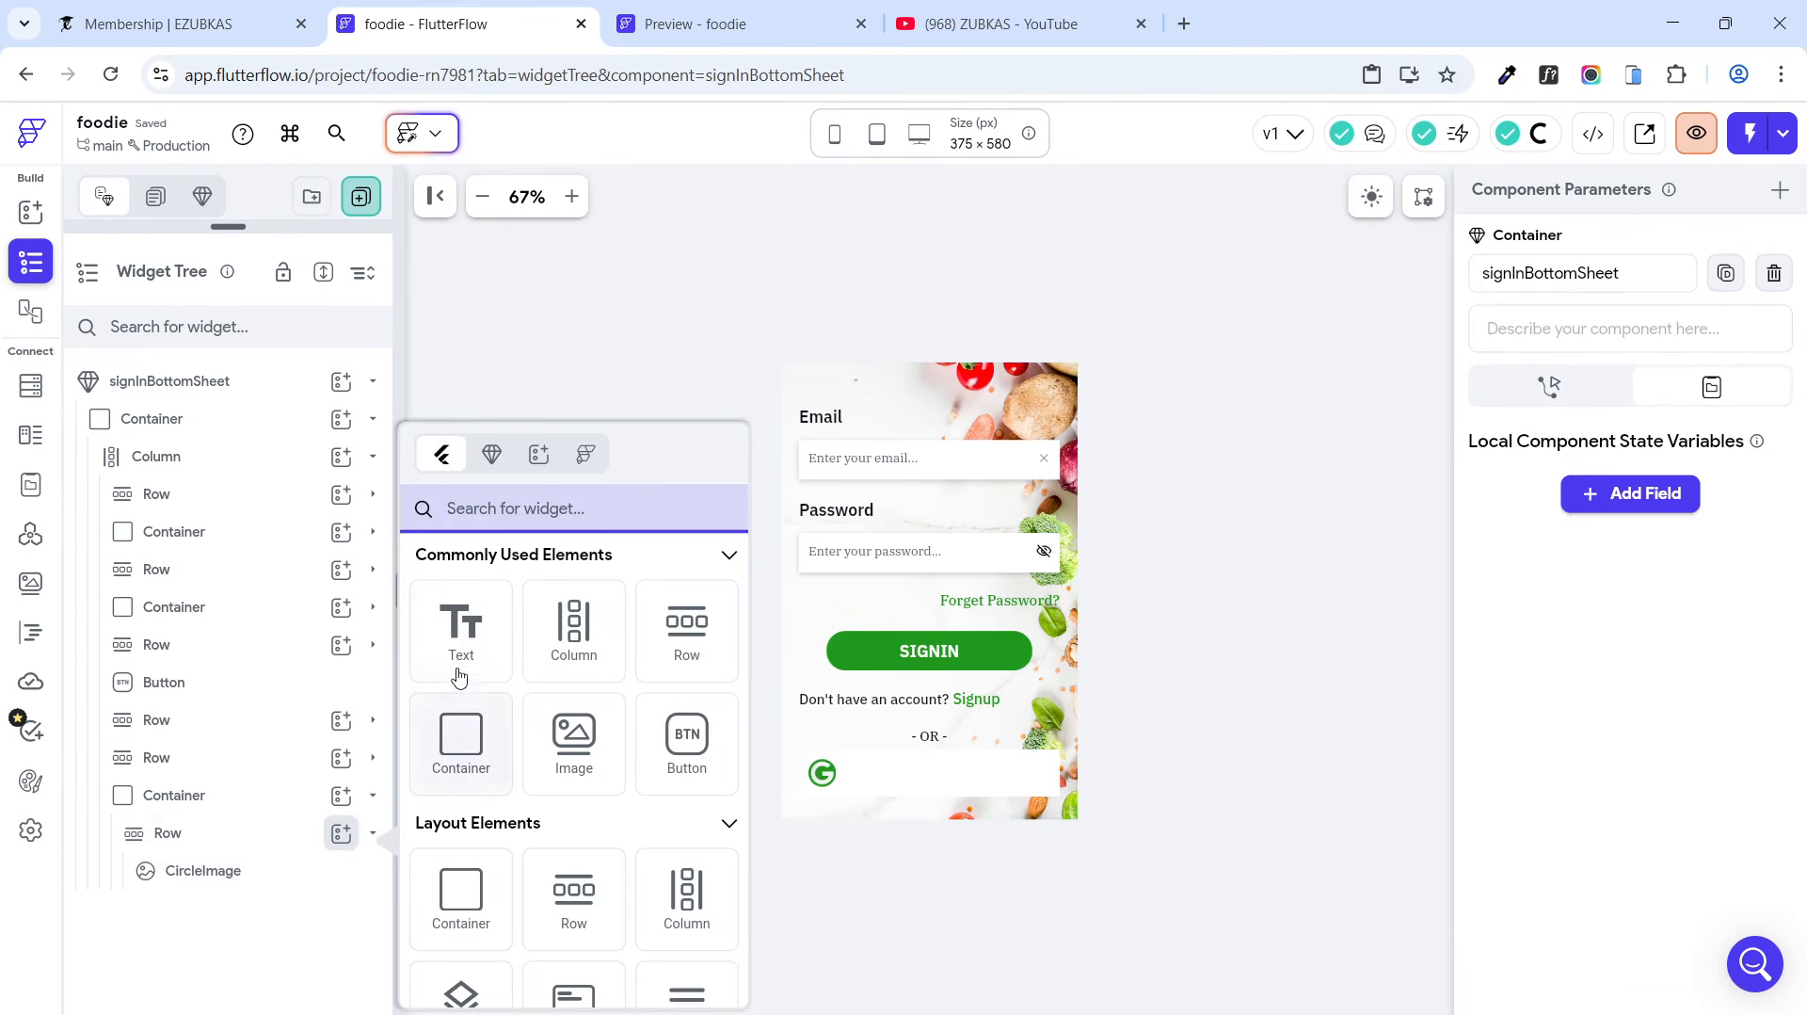
click(461, 626)
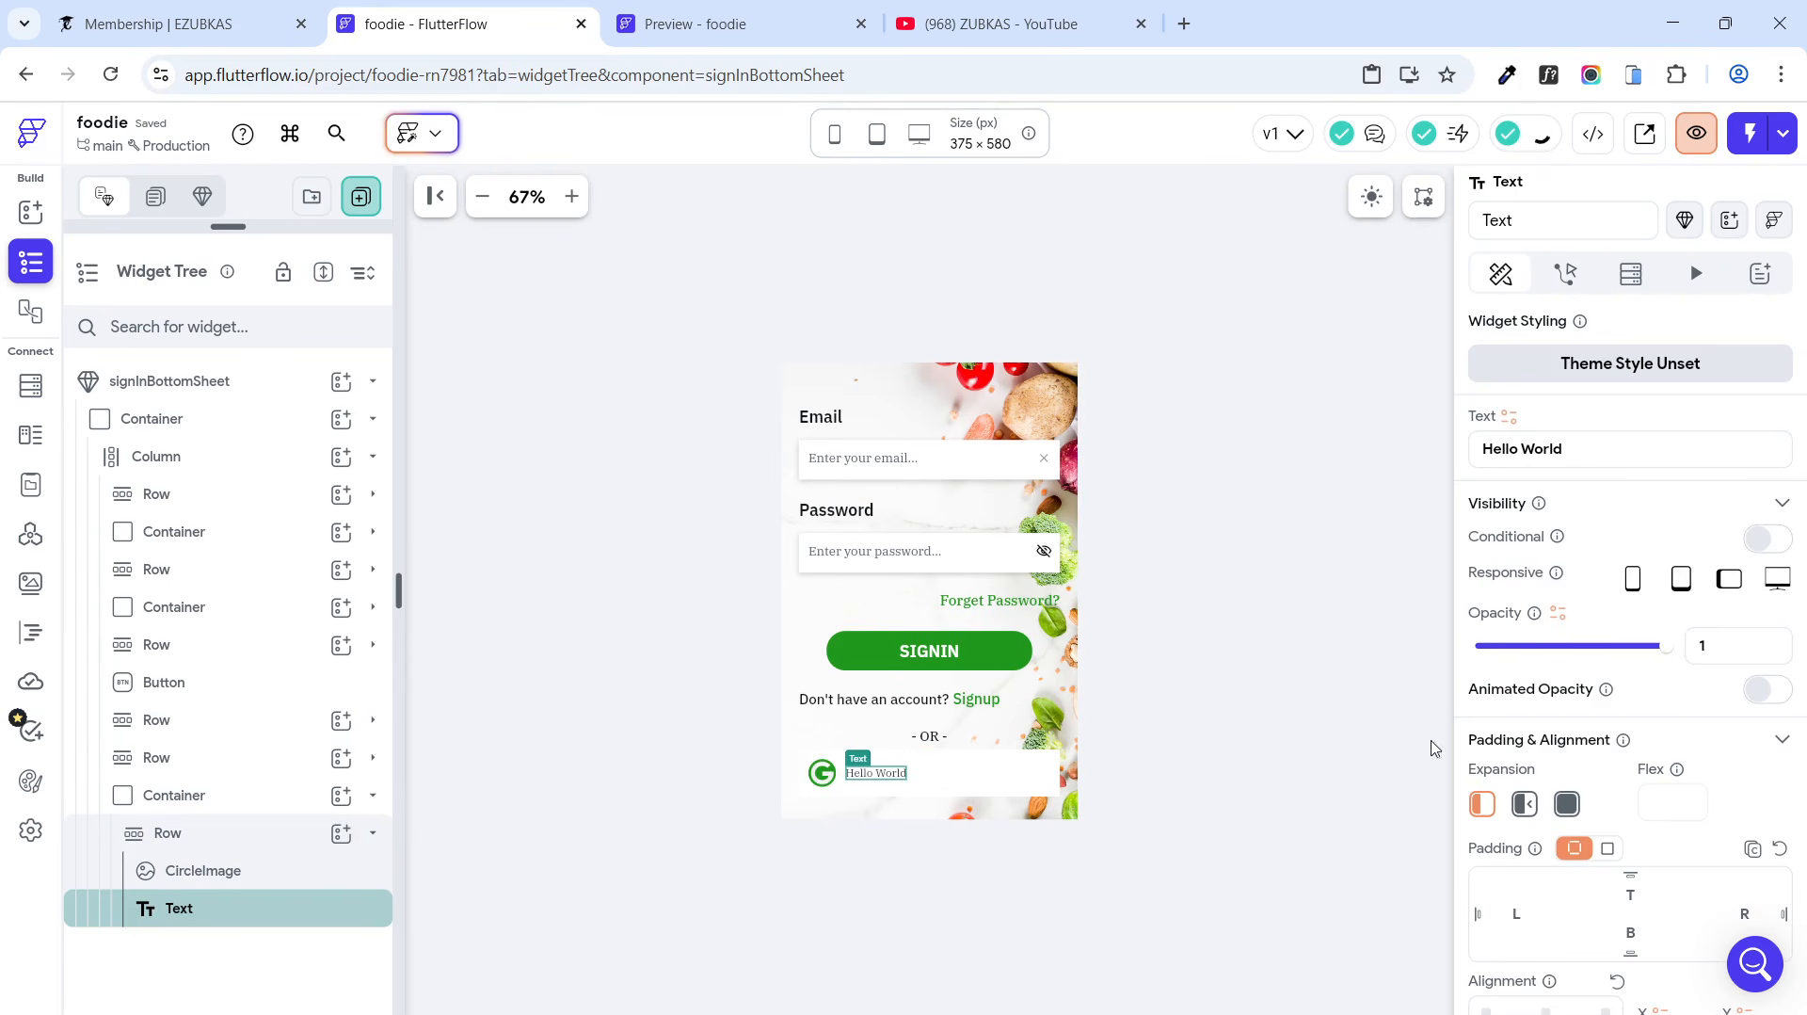
drag(1568, 448, 1459, 454)
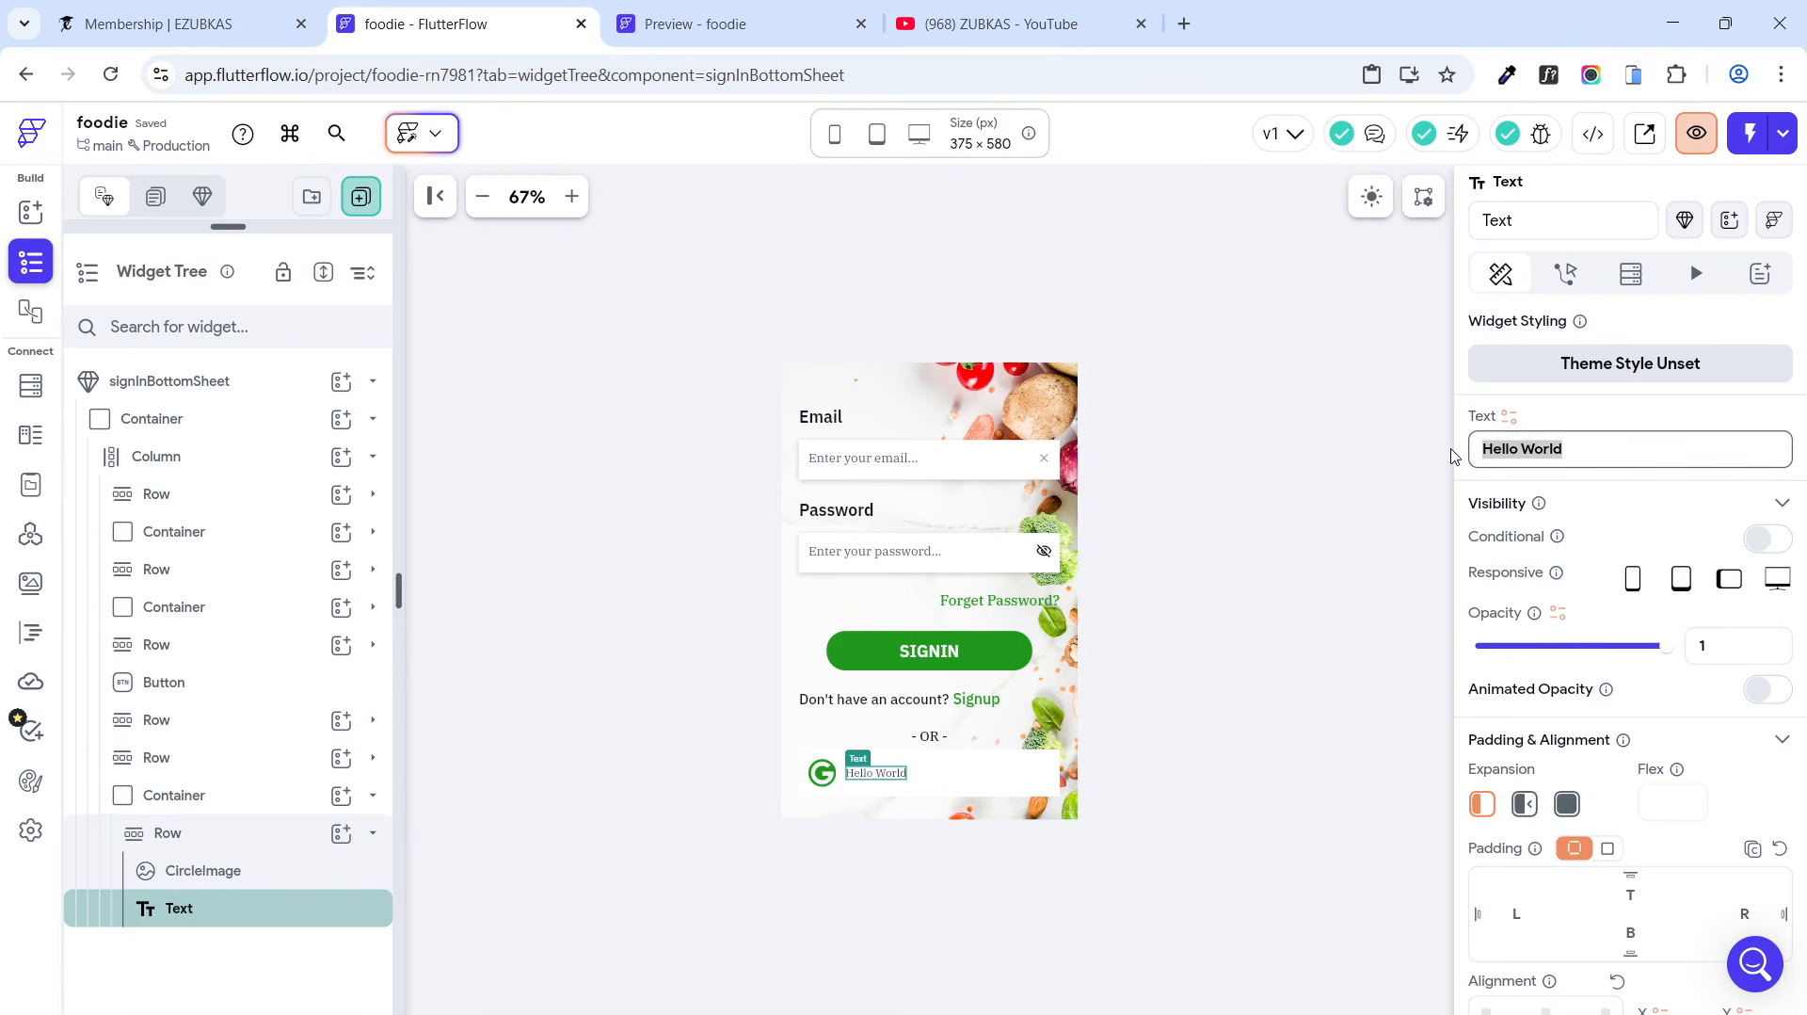
text(SIGNIN WITH GOOGLE)
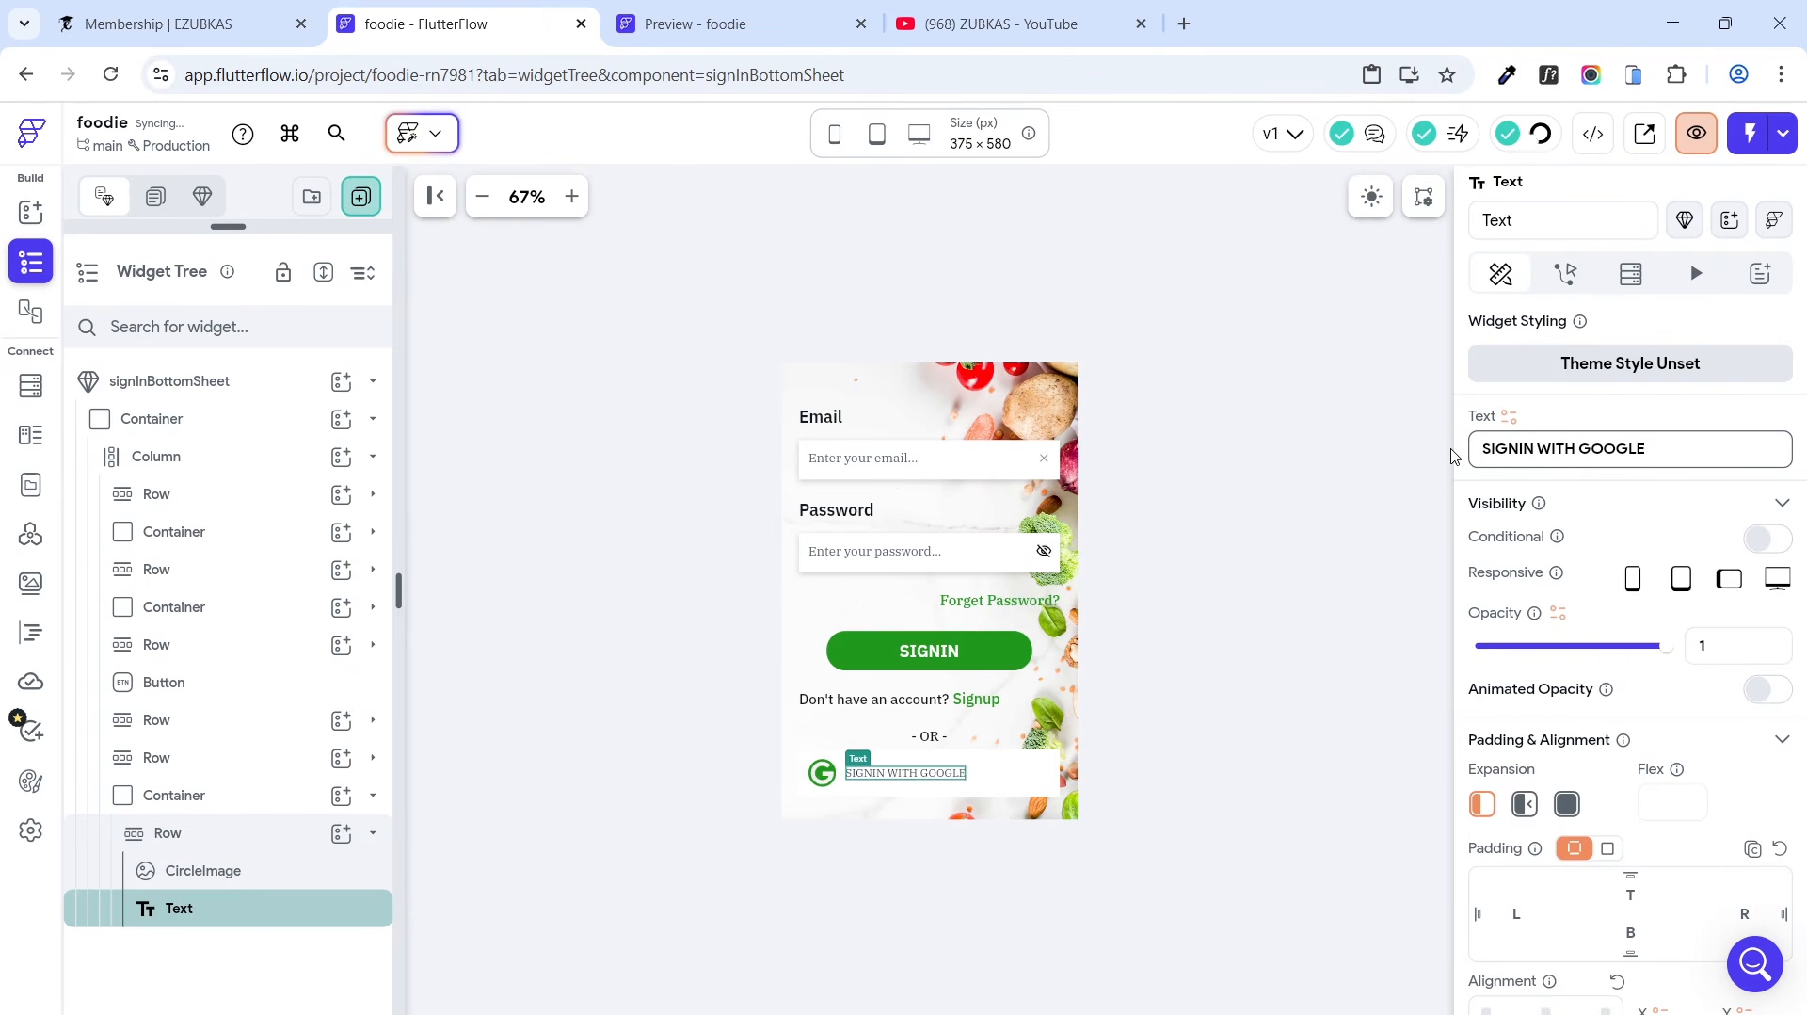
Step: Set the "SIGNIN WITH GOOGLE" text to font weight 500 - Medium and font size 18
scroll(1578, 617, down, 7)
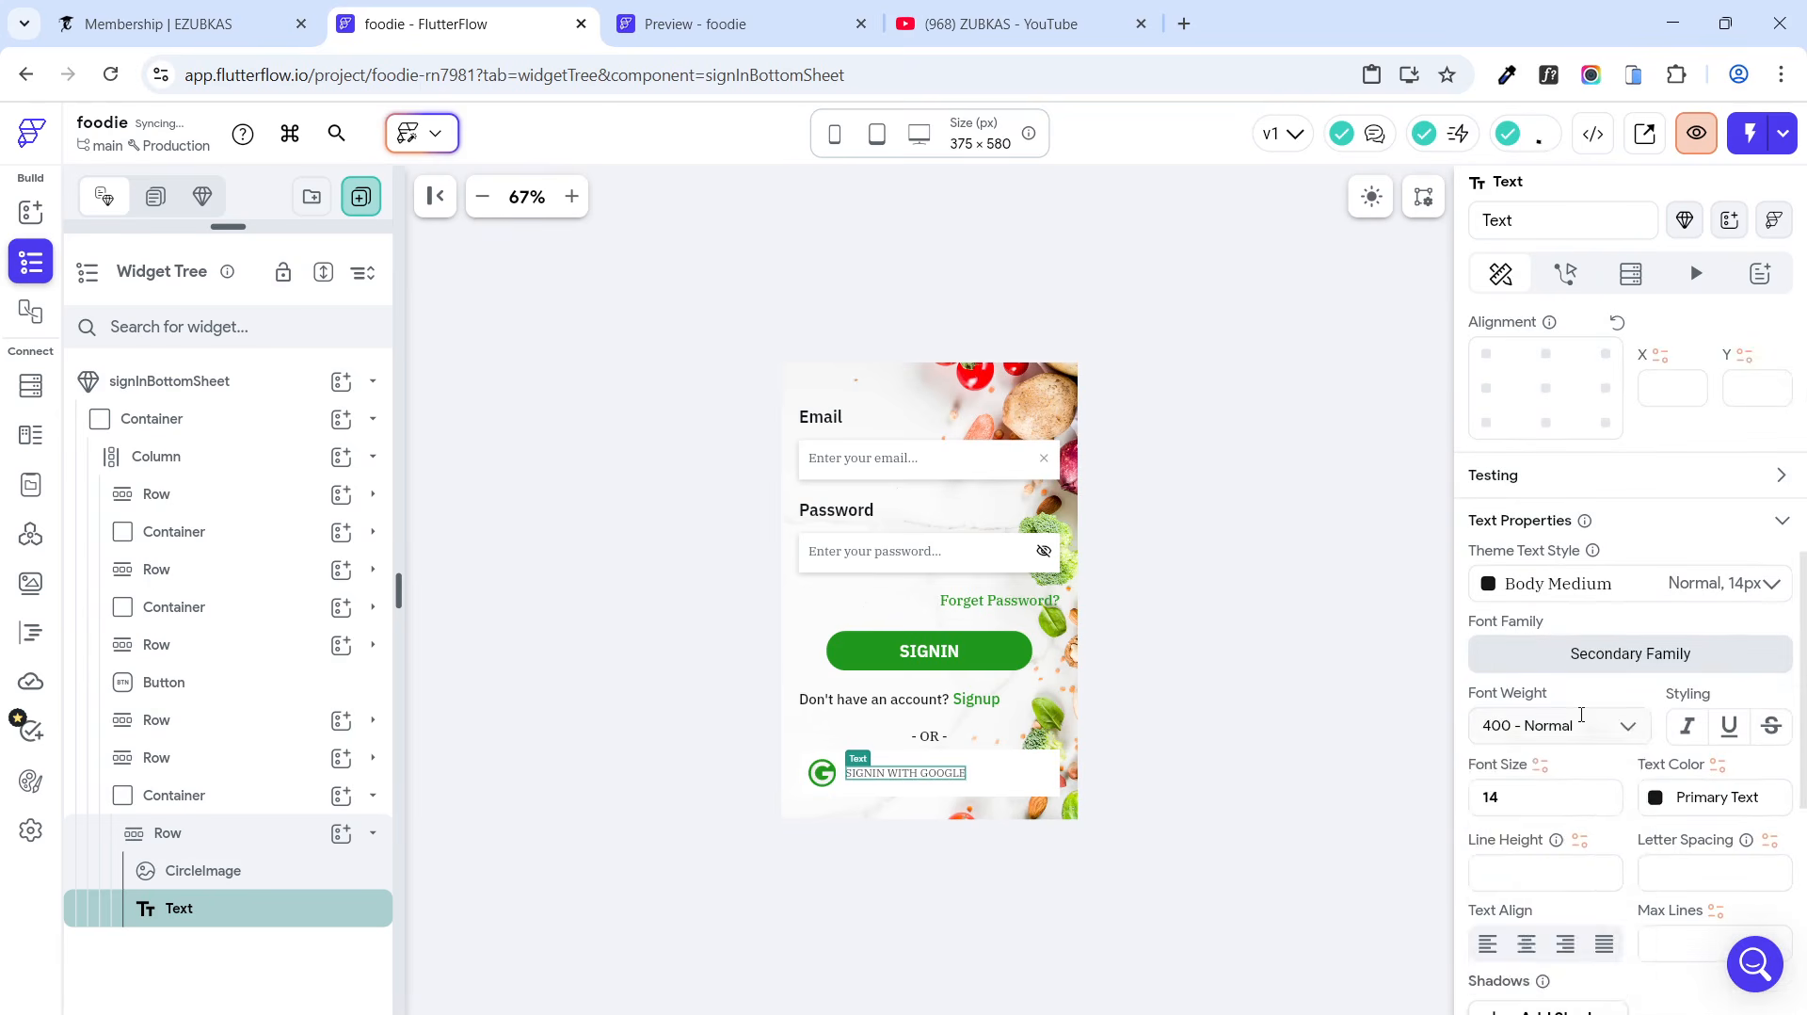
click(1604, 735)
click(1515, 941)
double_click(1479, 797)
text(18)
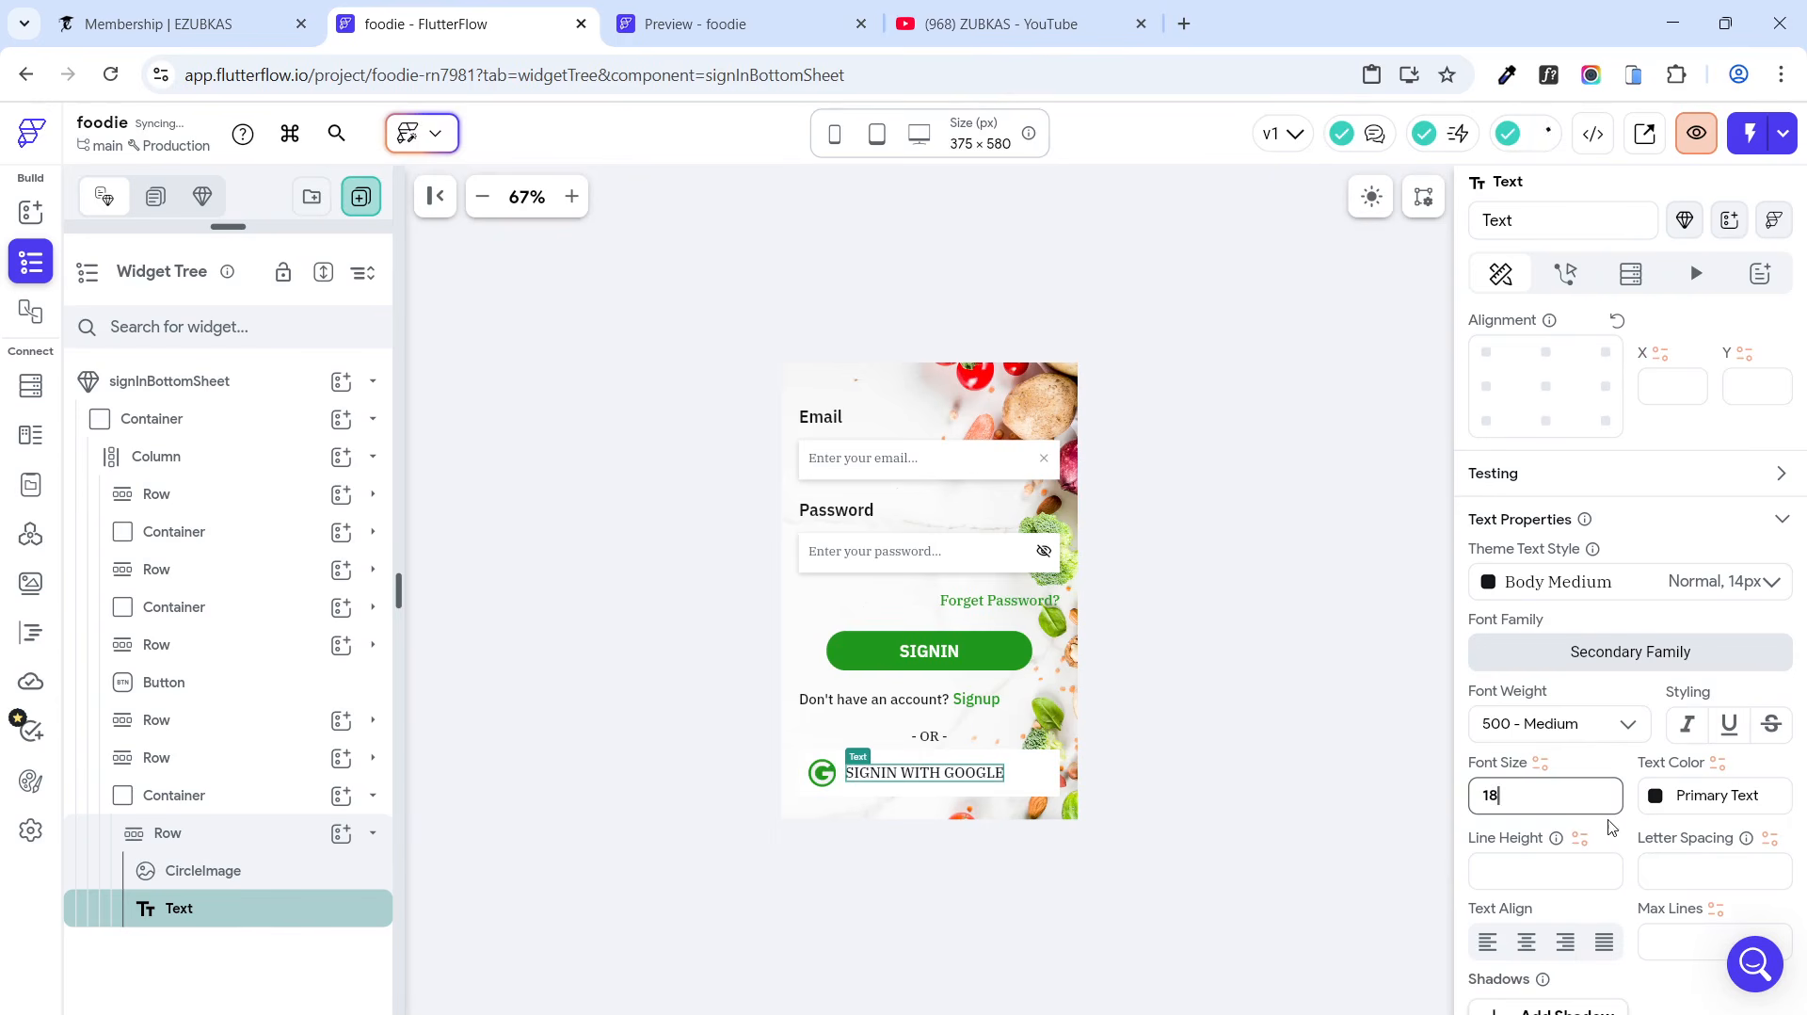
click(1356, 885)
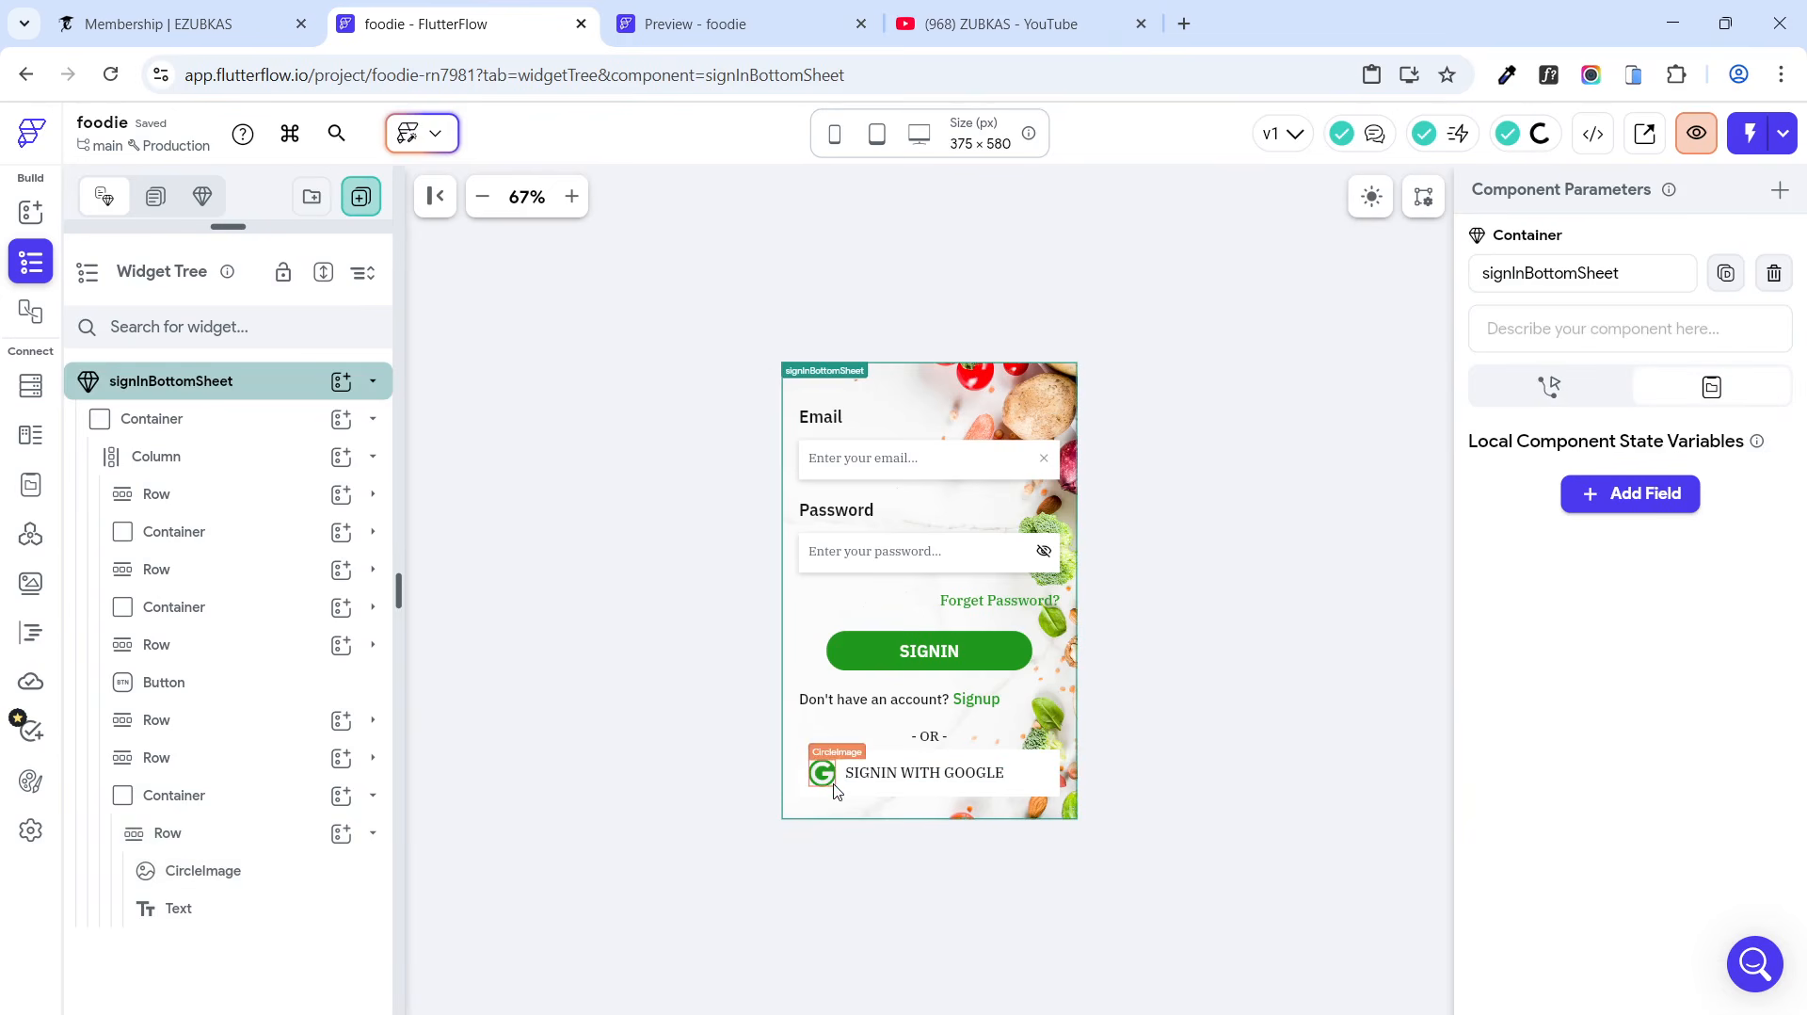
Step: Center the Google icon and "SIGNIN WITH GOOGLE" label along the main axis of their row
click(229, 850)
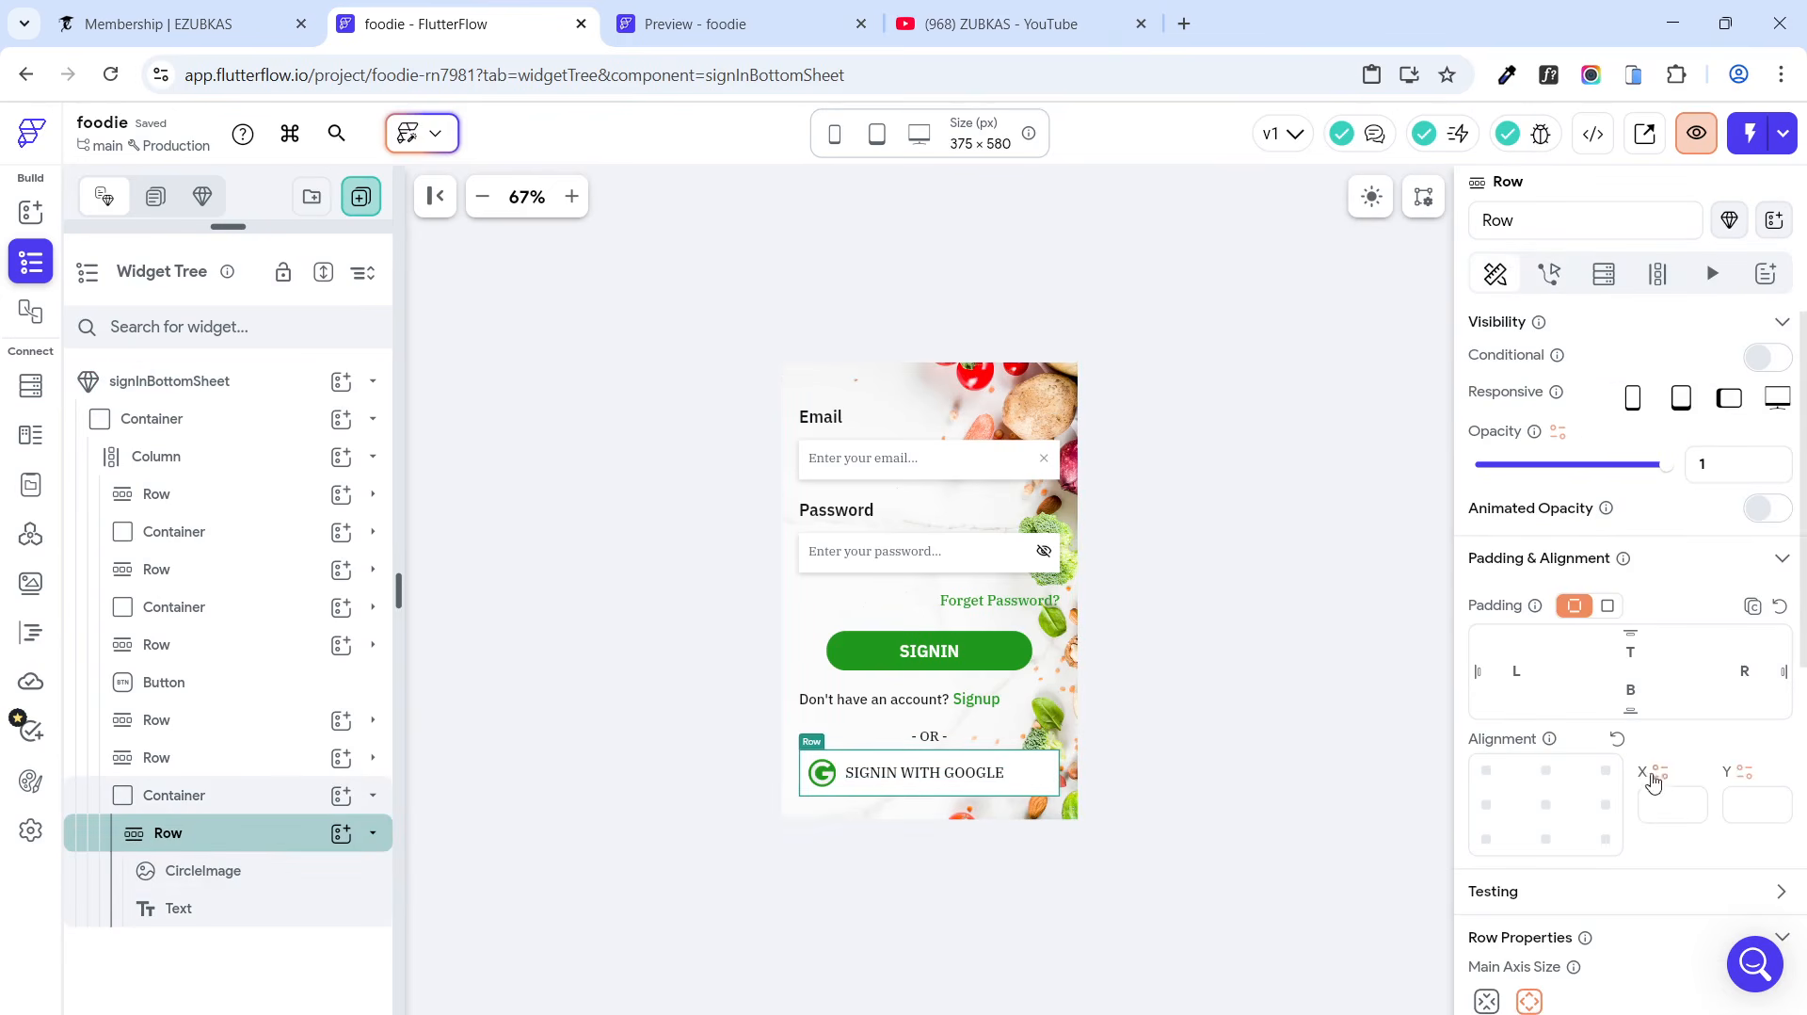
scroll(1646, 777, down, 3)
click(1527, 787)
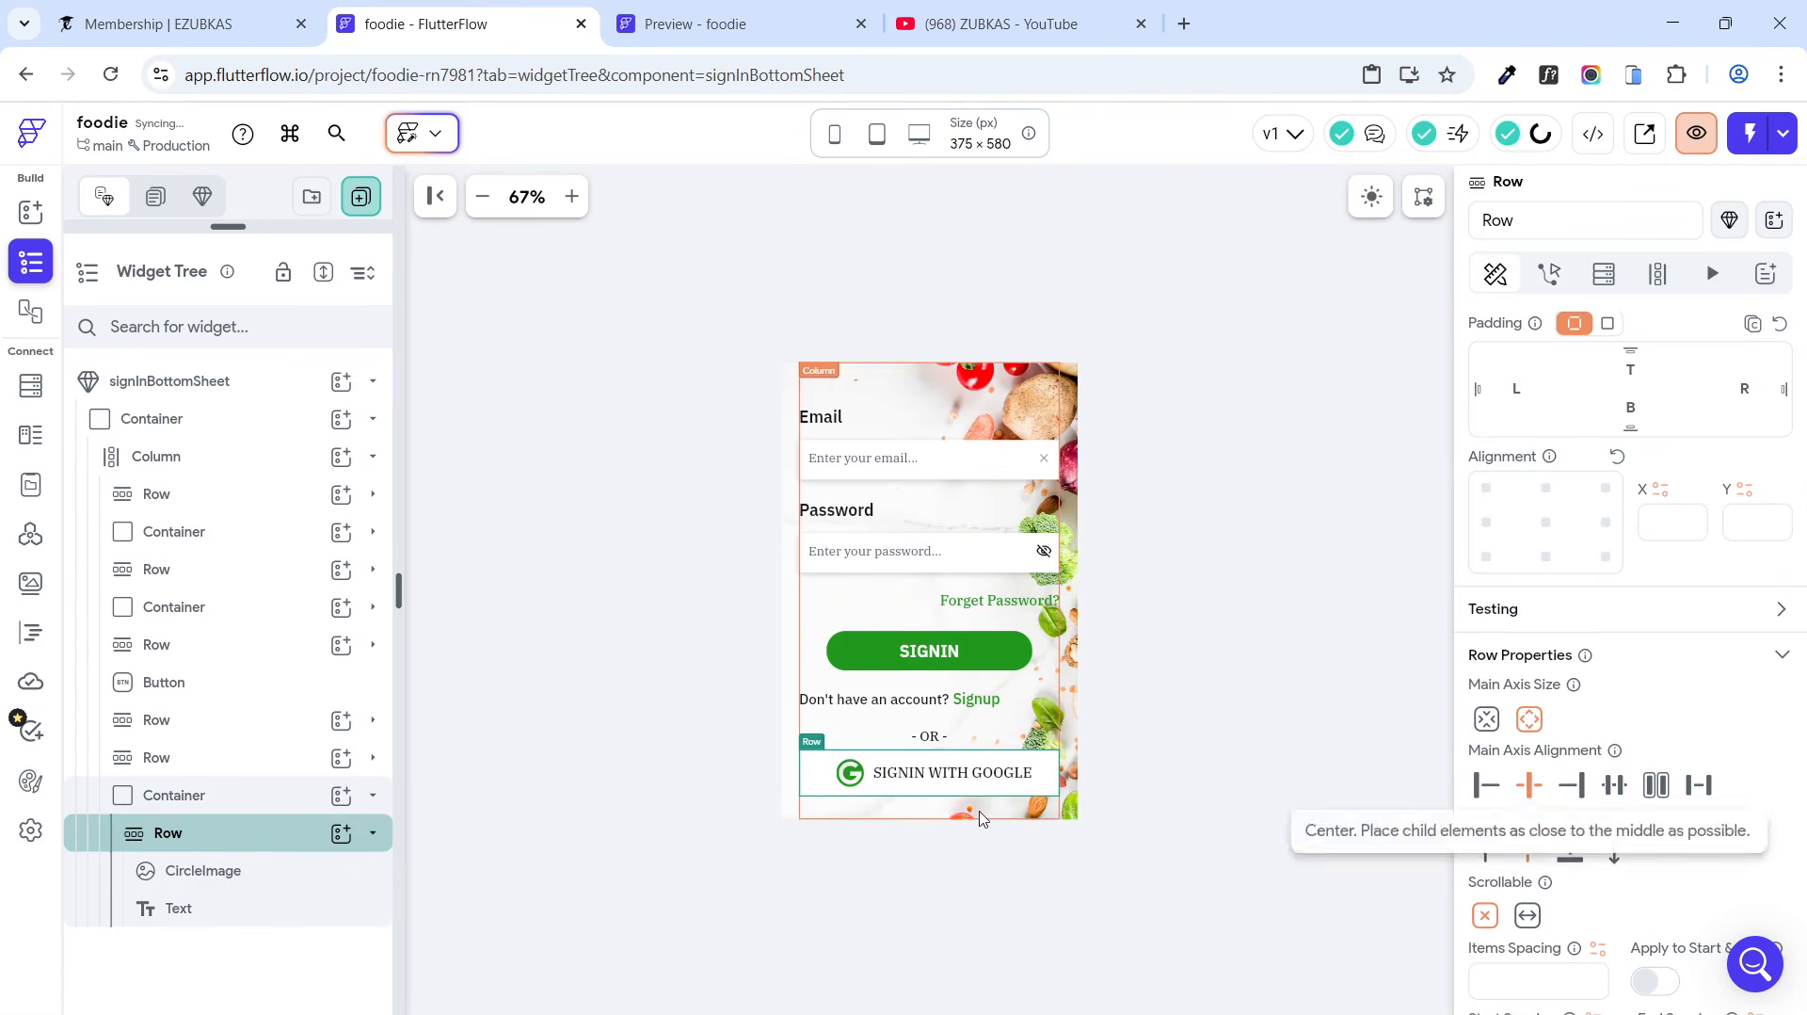
click(640, 798)
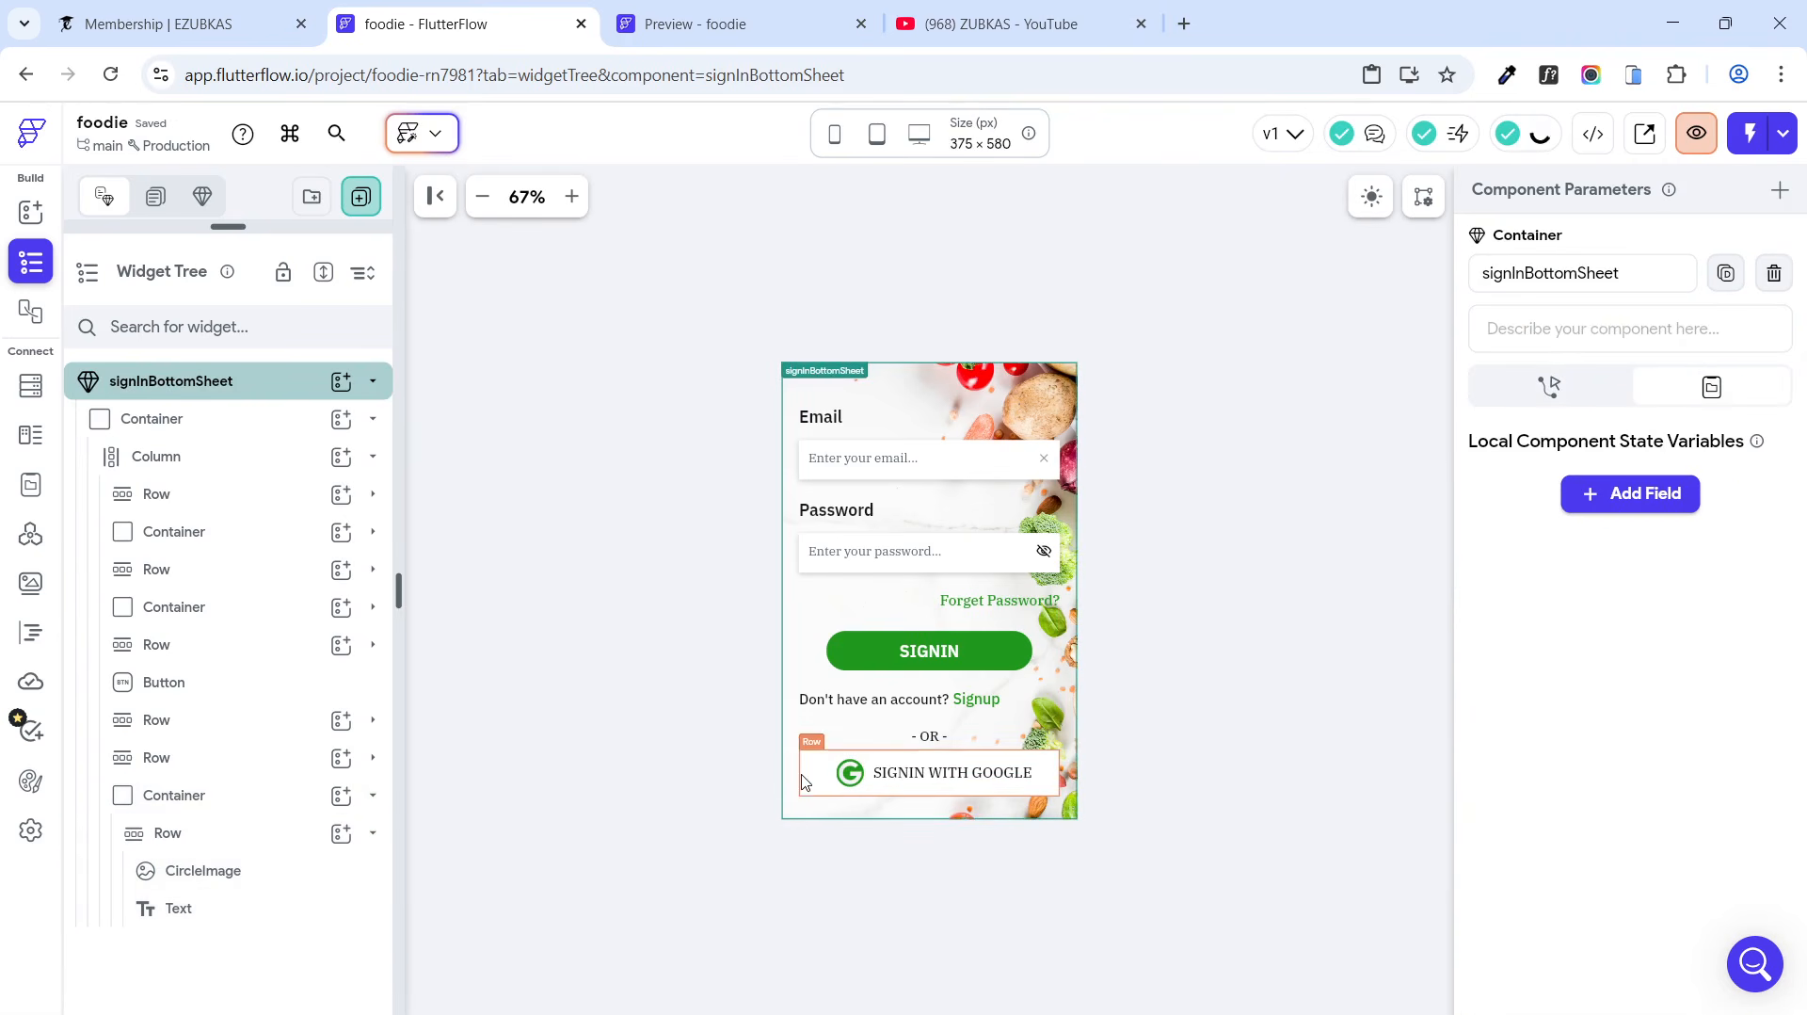
Step: Give the container around the Google sign-in row a uniform border radius of 8
click(247, 802)
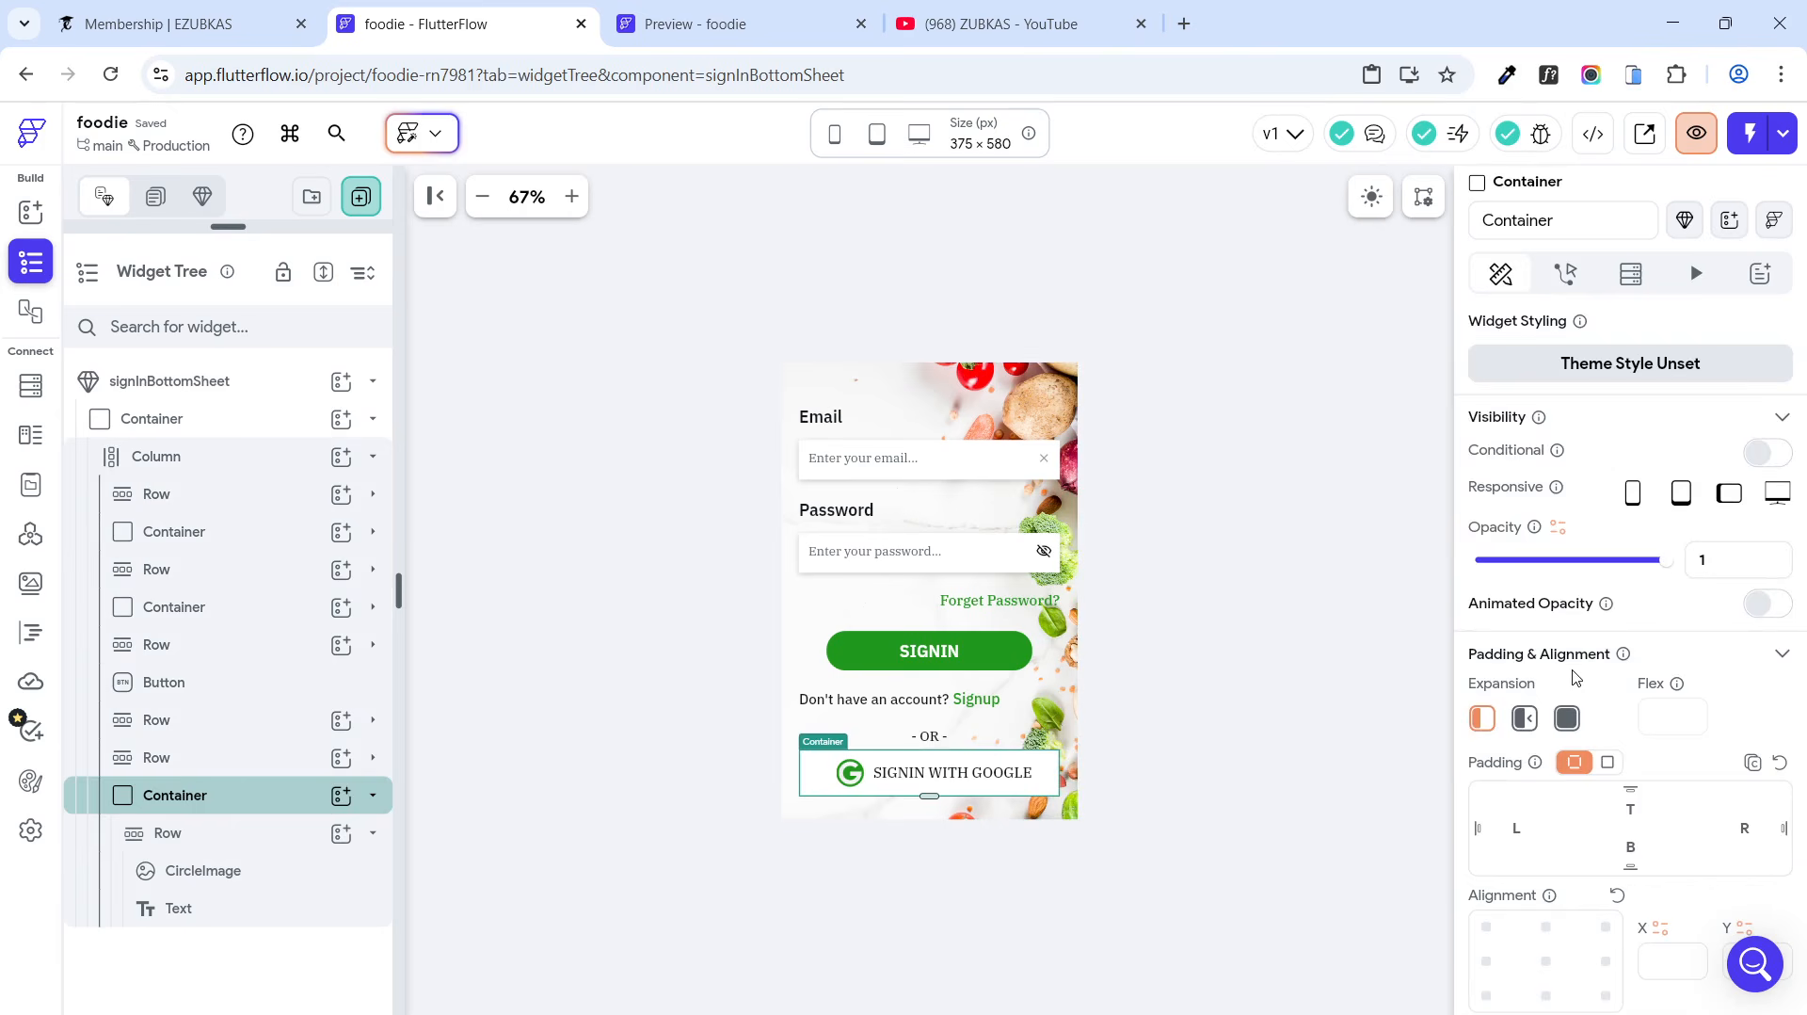
scroll(1576, 678, down, 6)
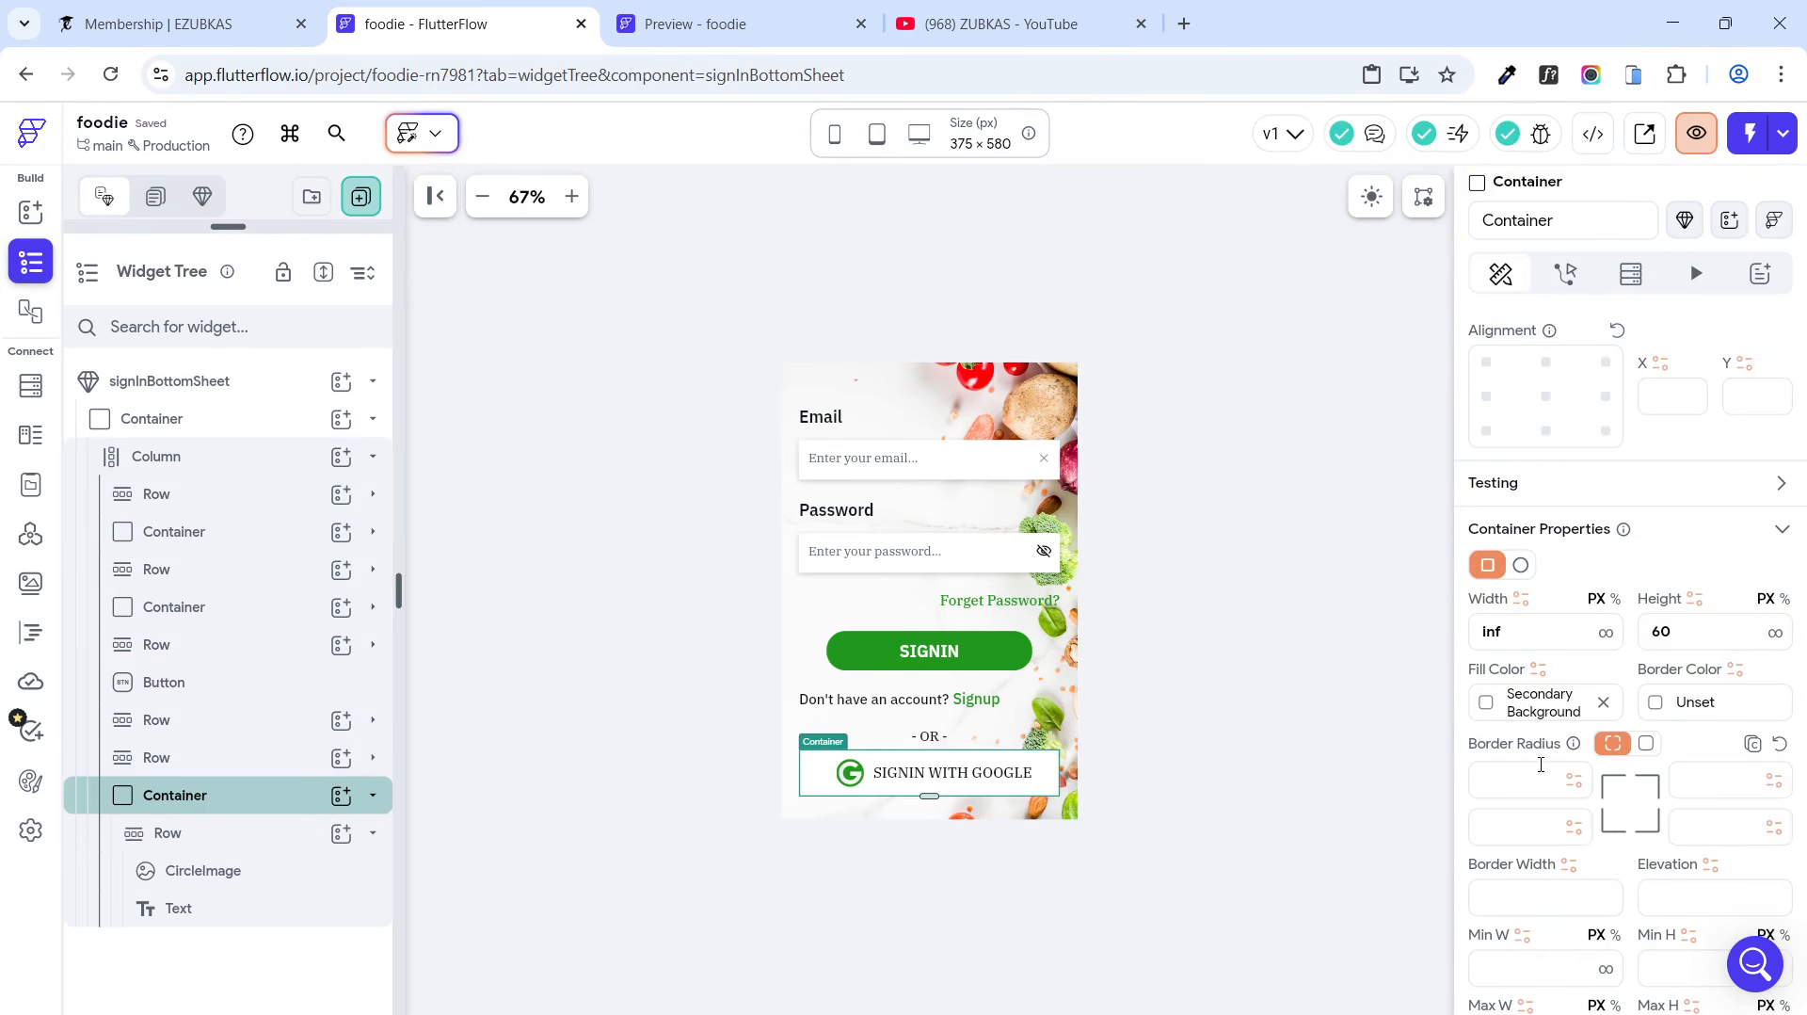
click(1646, 744)
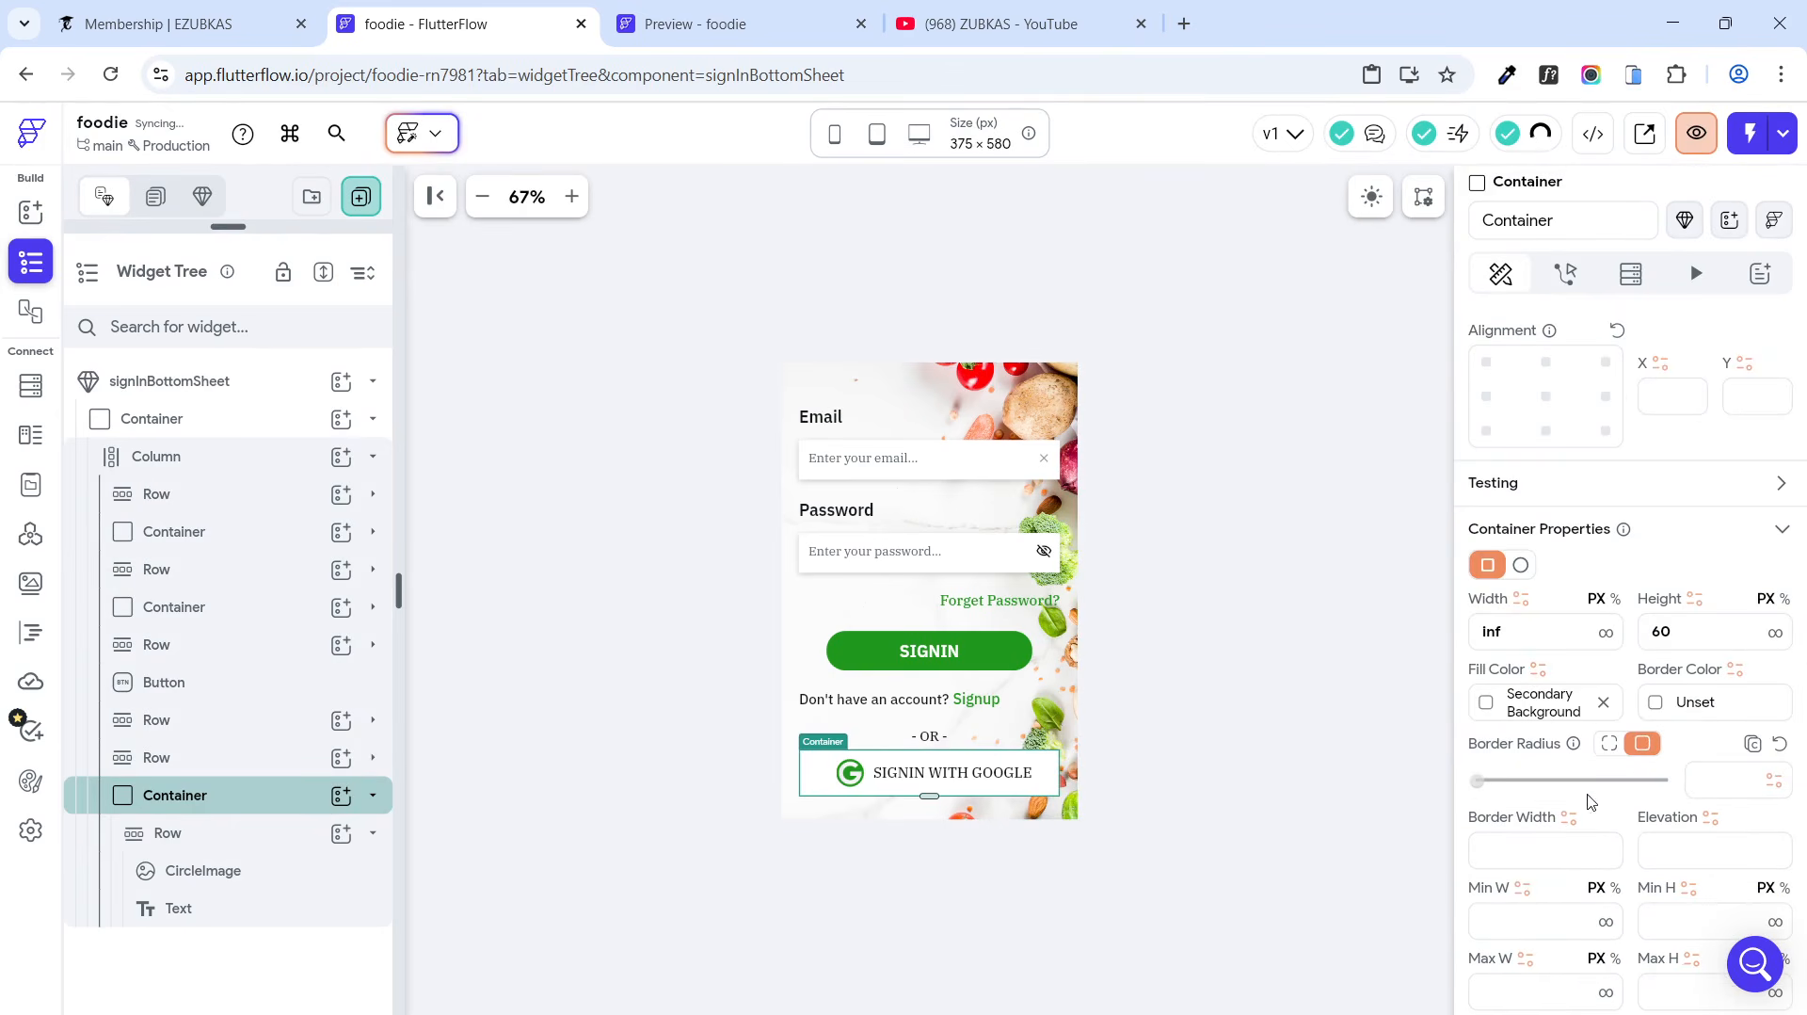
drag(1487, 783, 1538, 793)
Step: Add an elevation to the Google sign-in container and set its top padding to 12
scroll(1666, 833, down, 4)
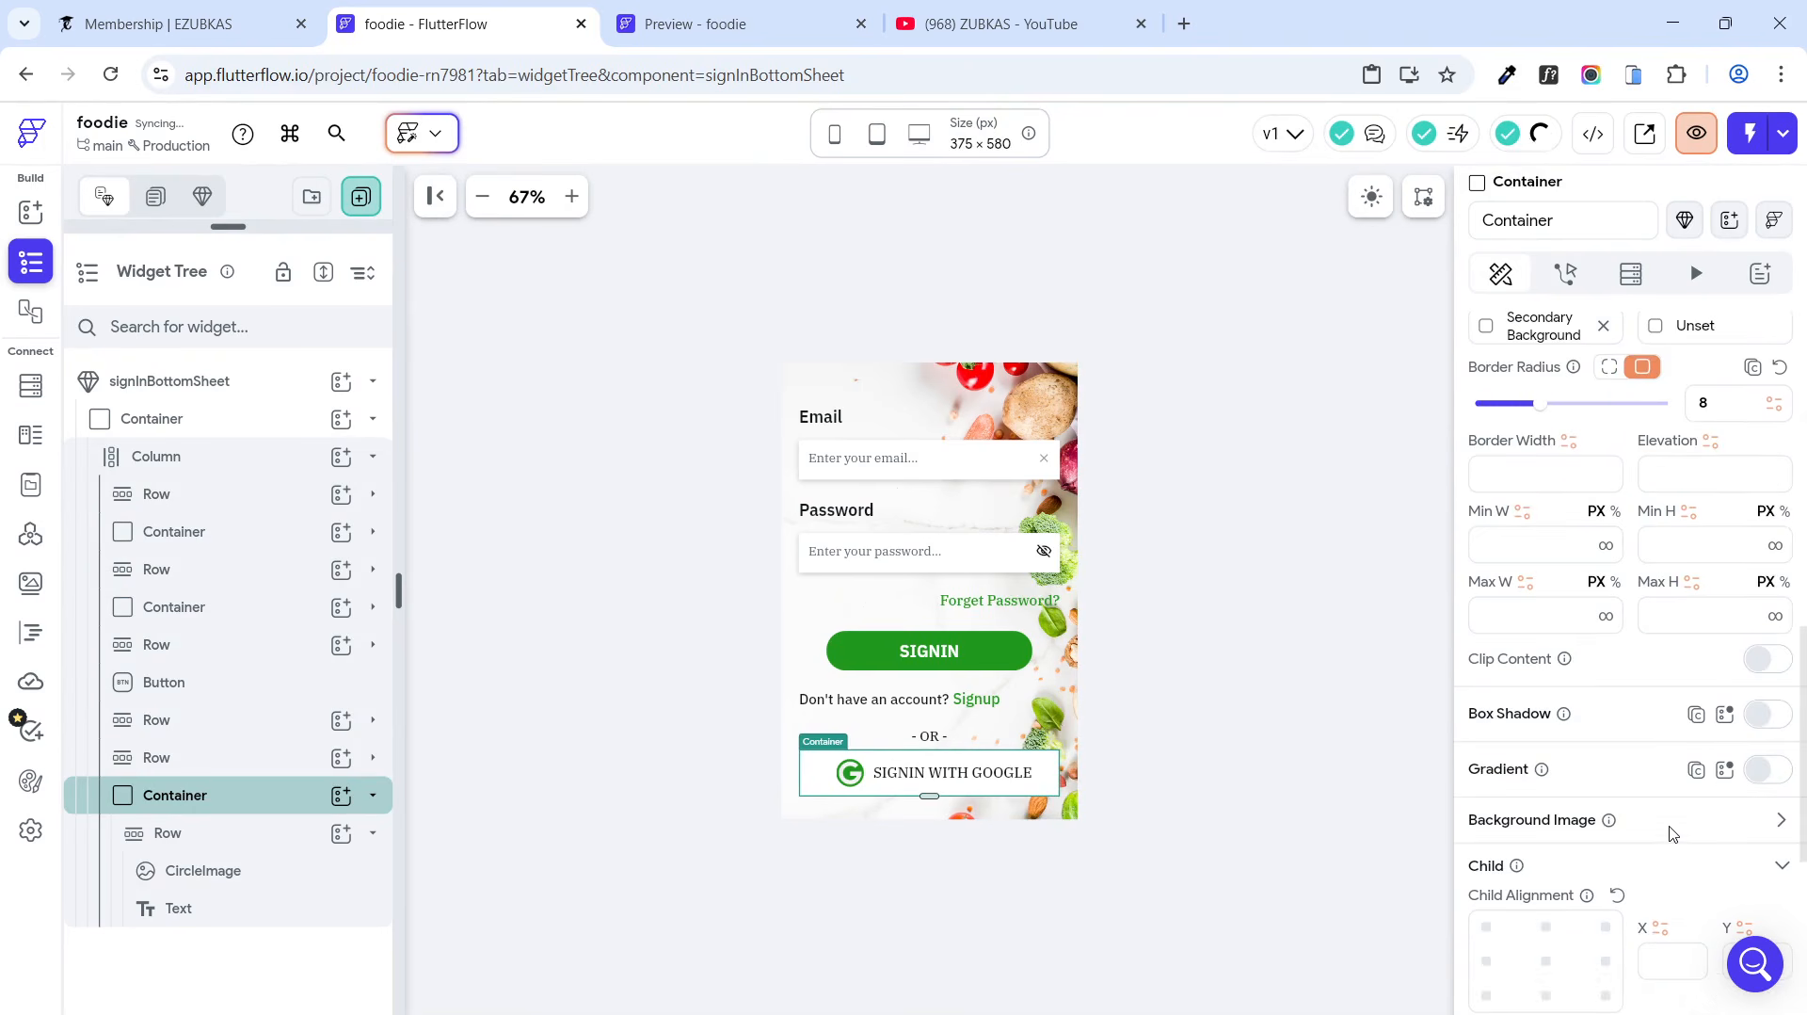
scroll(1671, 830, down, 3)
scroll(1672, 830, up, 5)
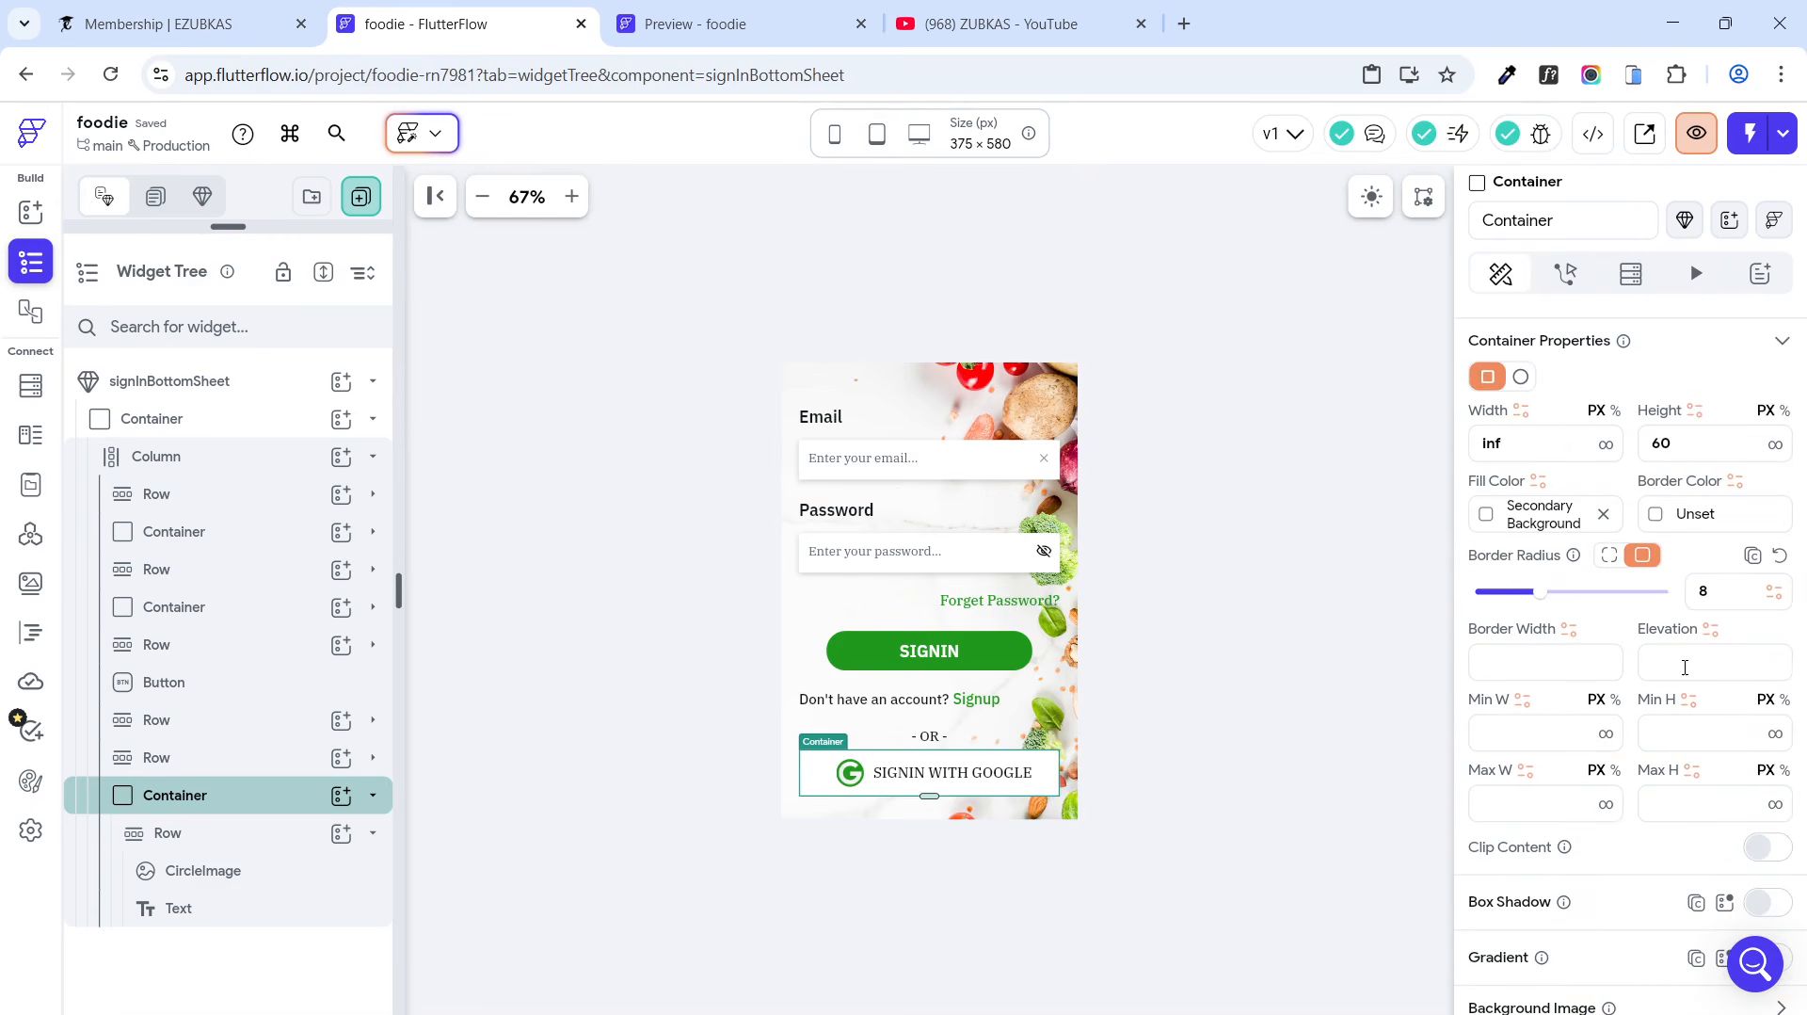
click(1684, 671)
click(1353, 690)
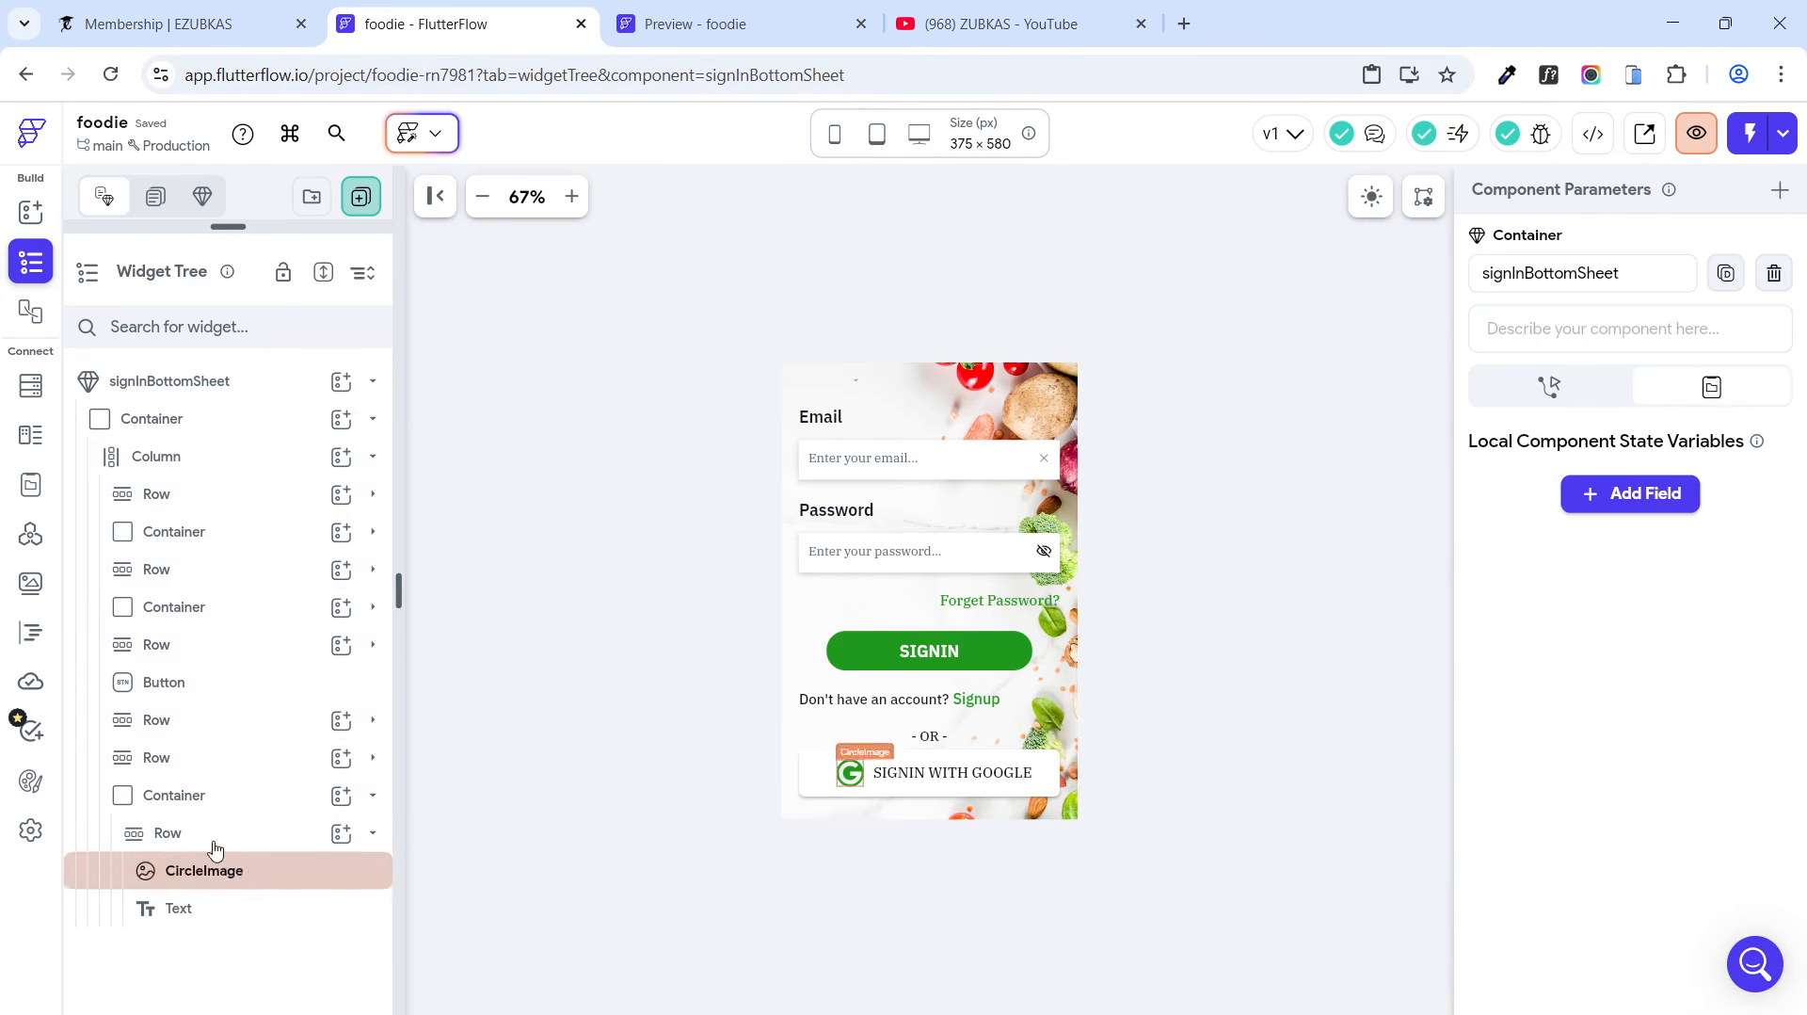
click(215, 800)
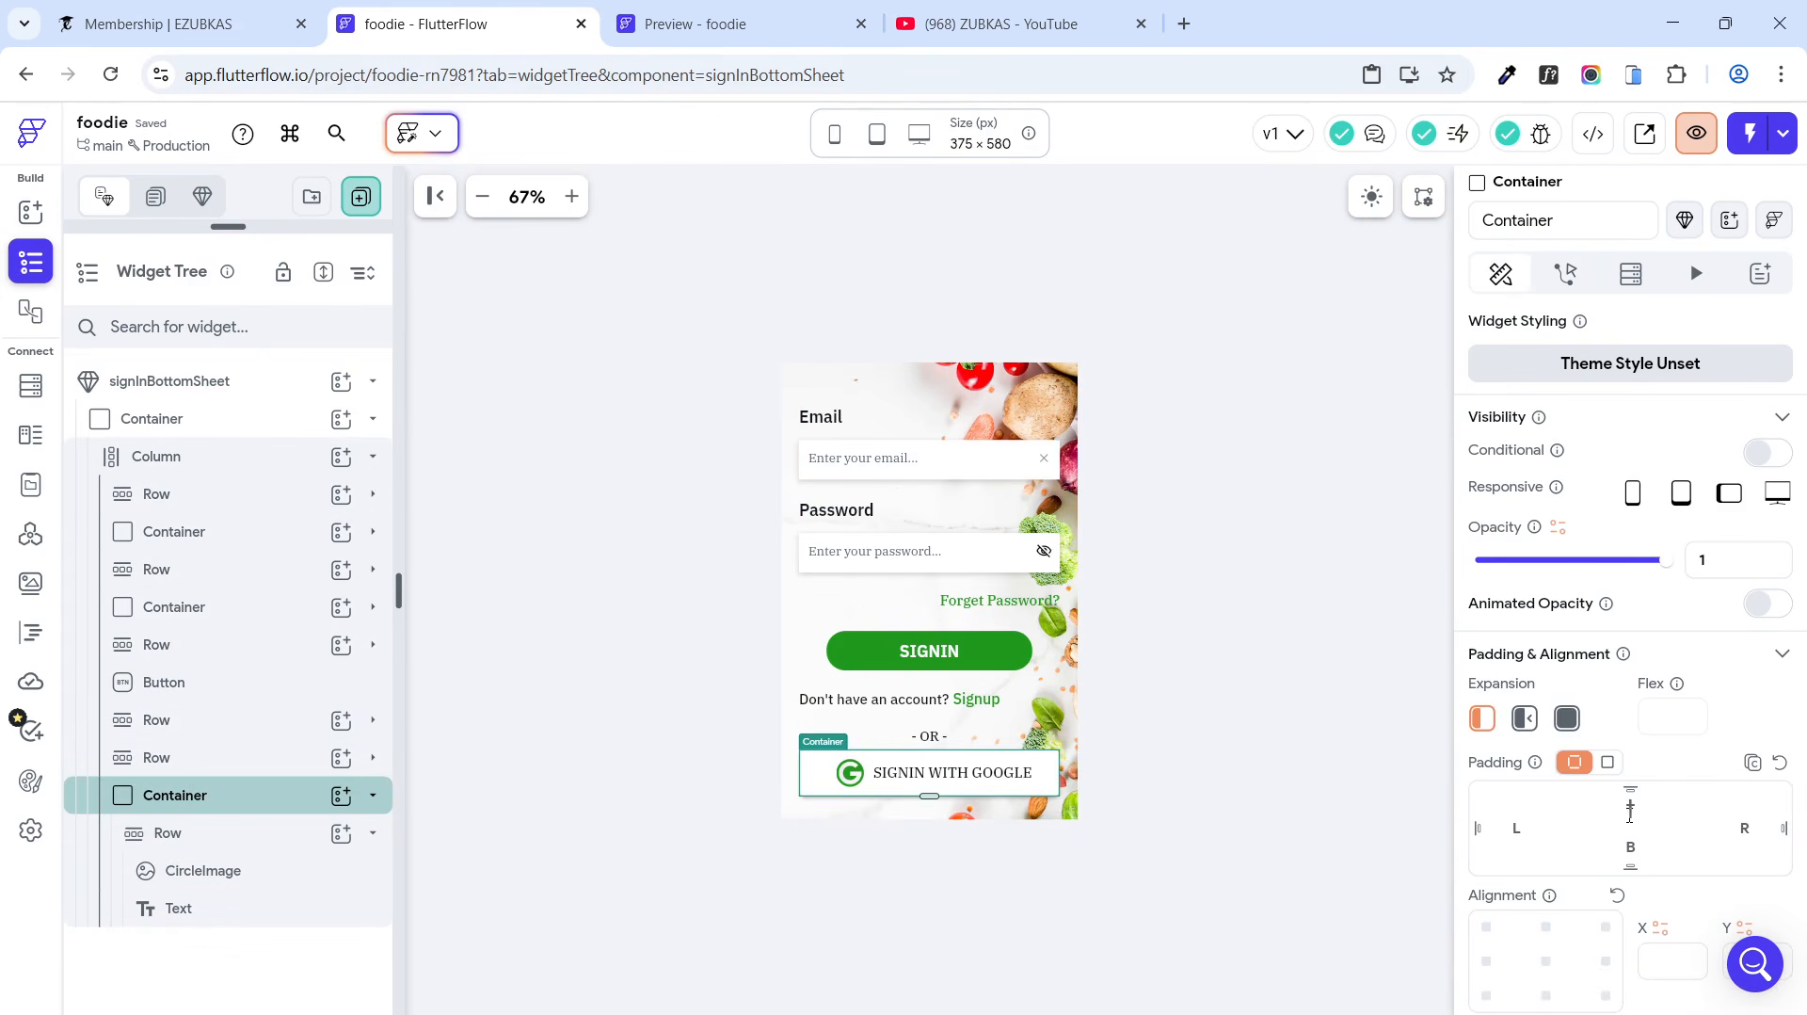
click(1299, 789)
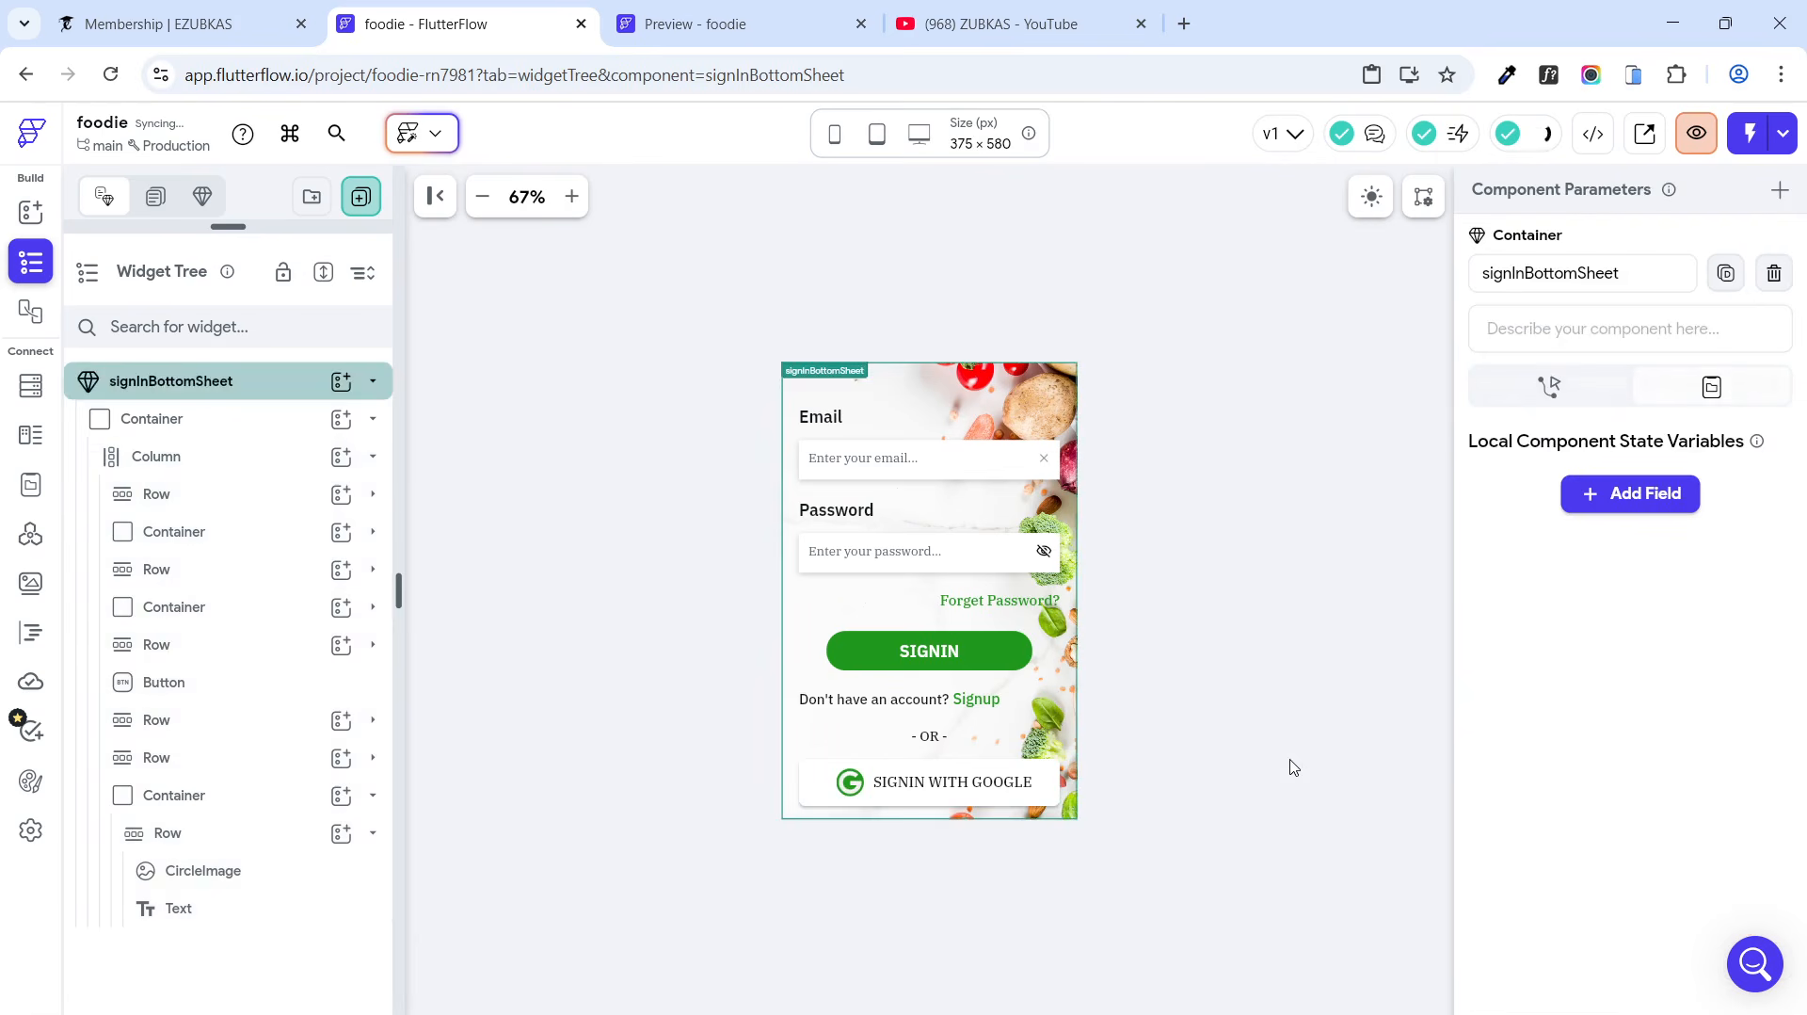
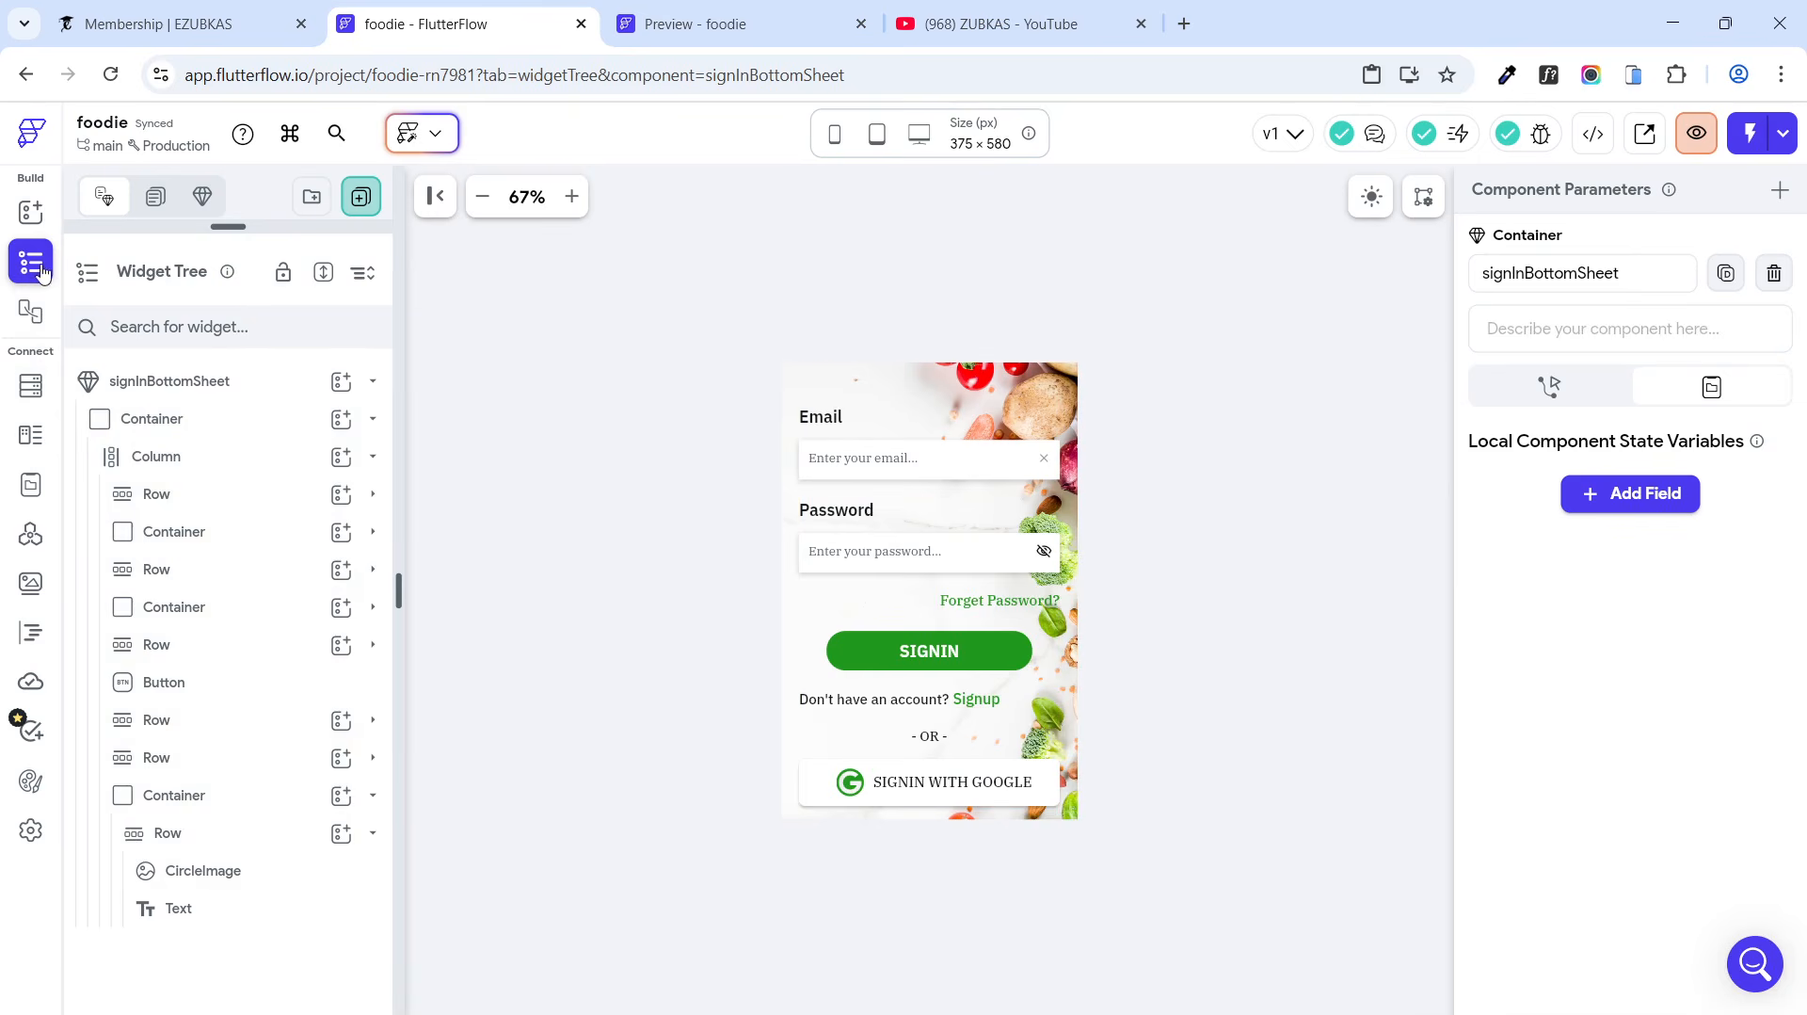
Step: List the project's components and duplicate signInBottomSheet
click(42, 271)
click(30, 266)
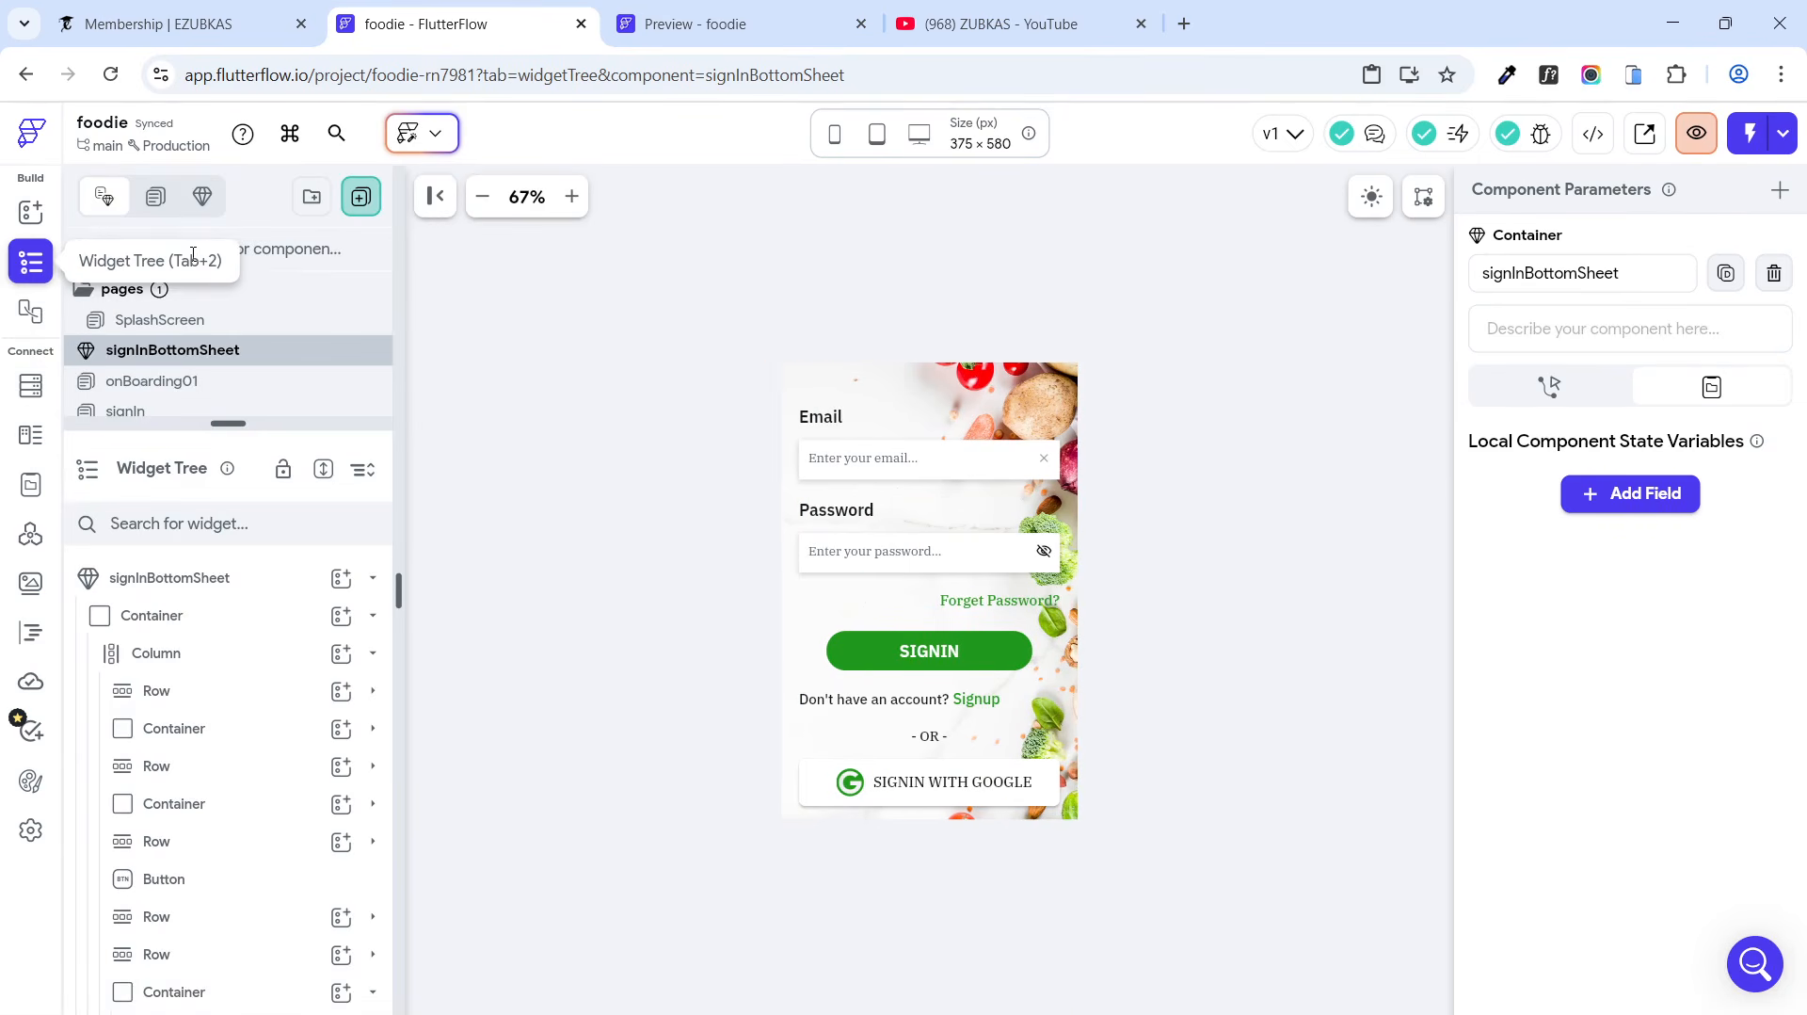
click(155, 196)
click(198, 196)
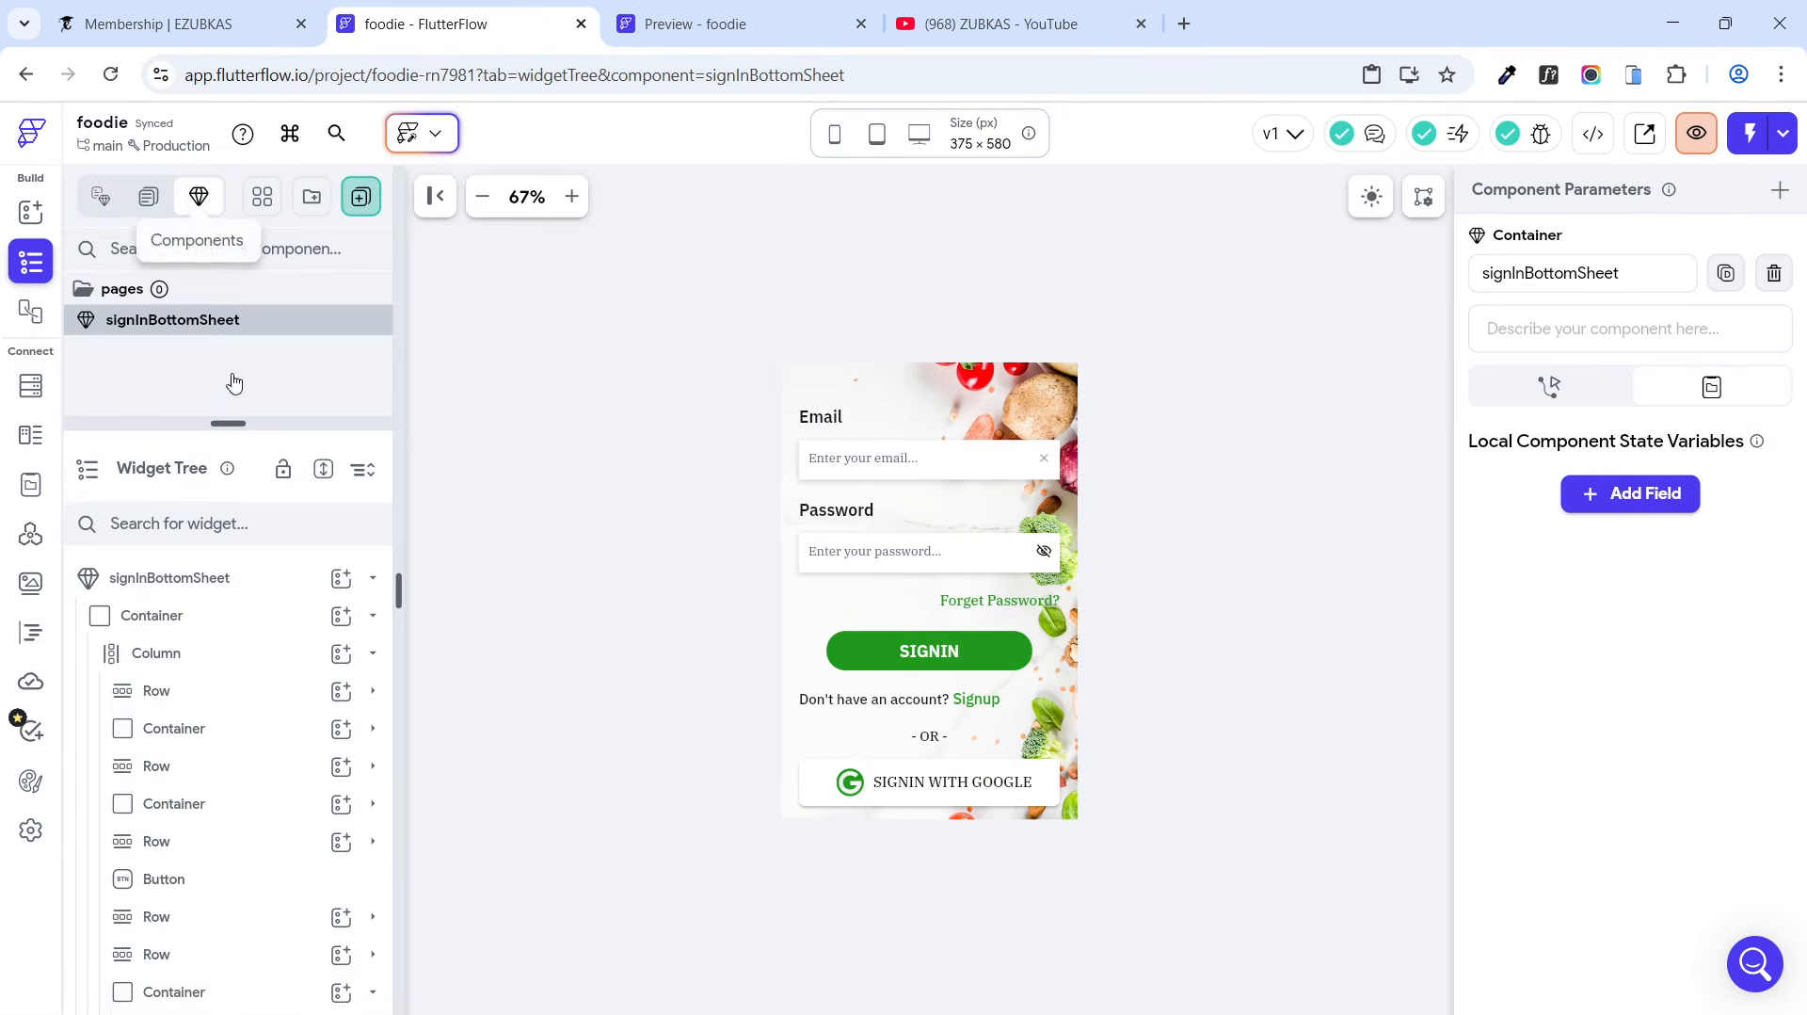
click(227, 423)
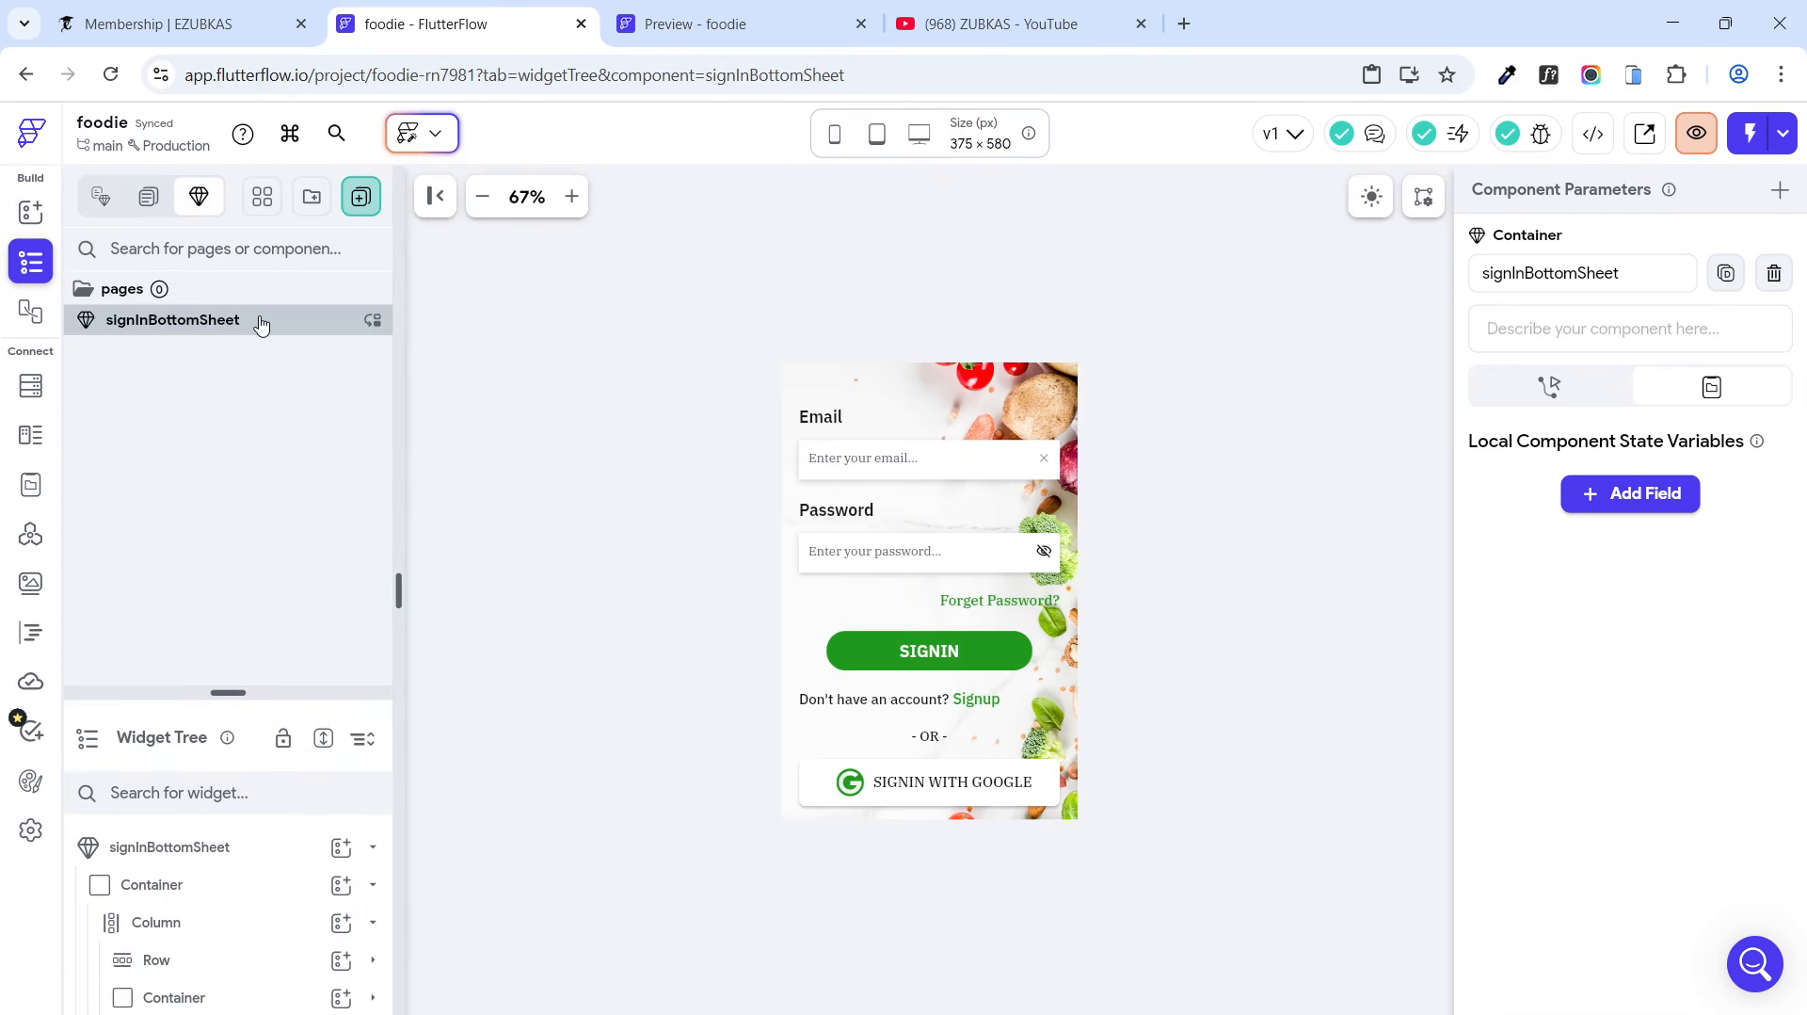
right_click(261, 324)
click(331, 418)
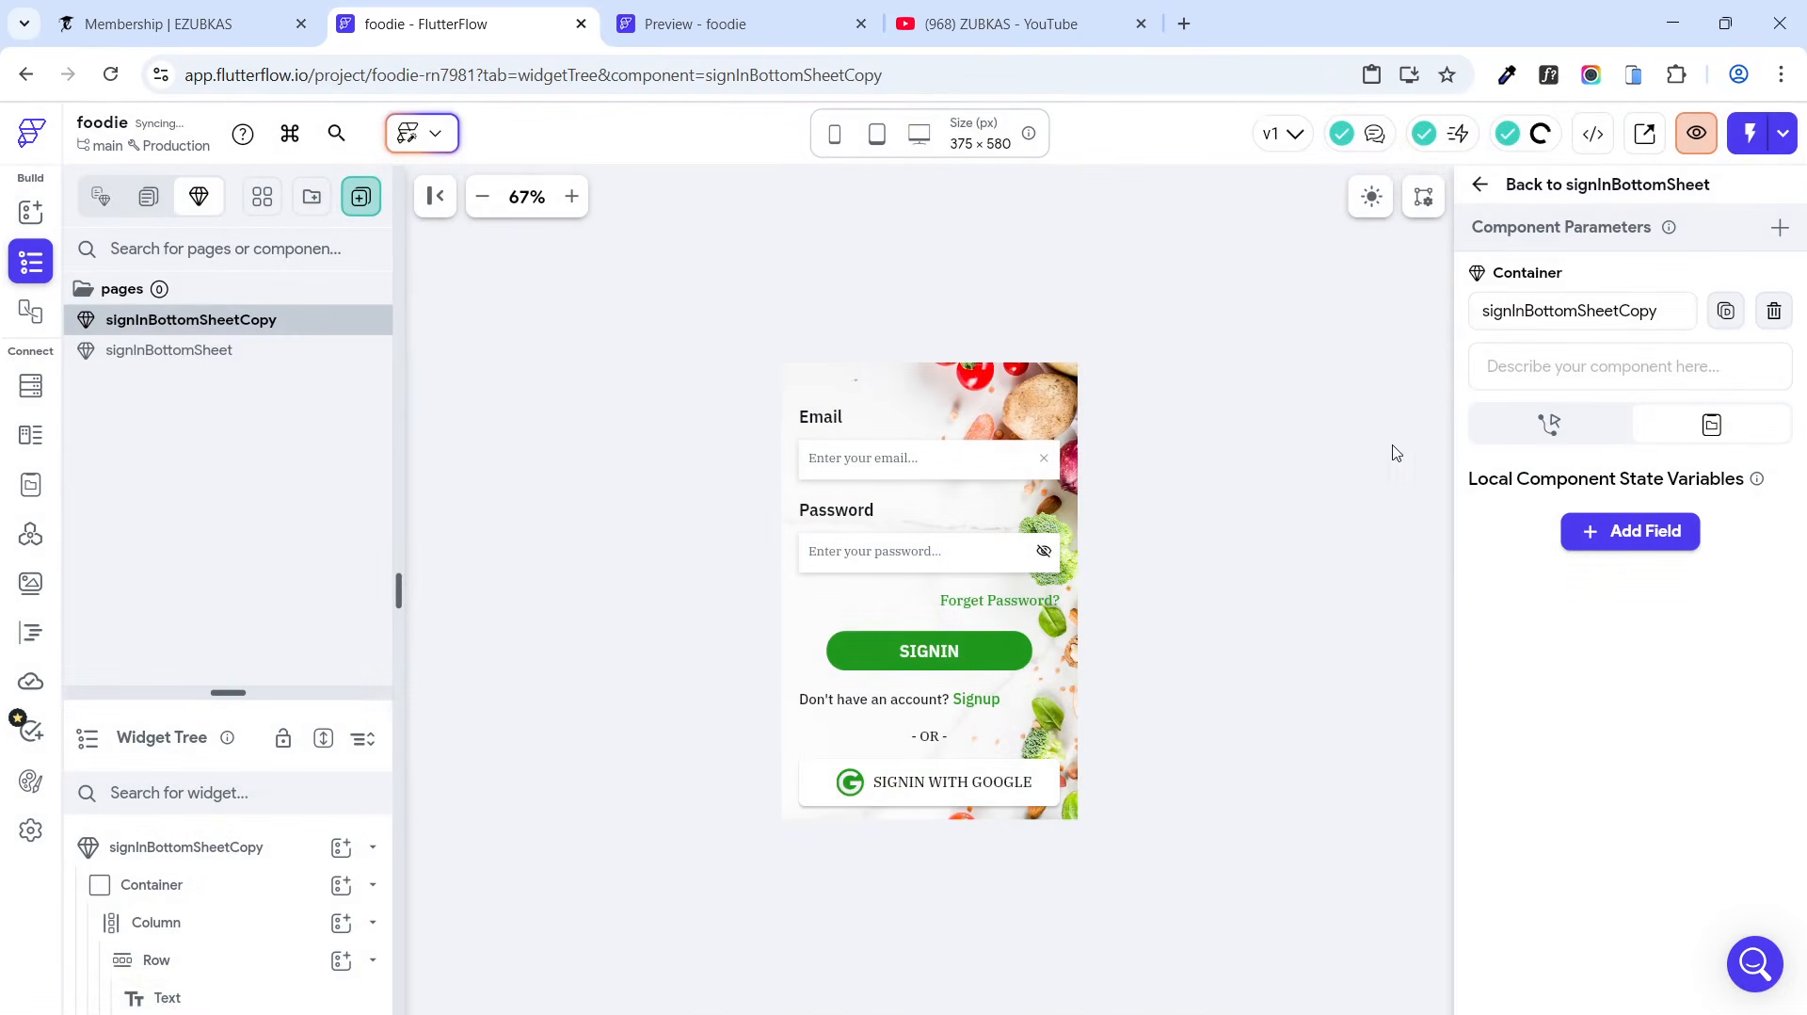
Step: Rename the duplicated component to signUpBottomSheet
click(1524, 317)
drag(1526, 317, 1513, 319)
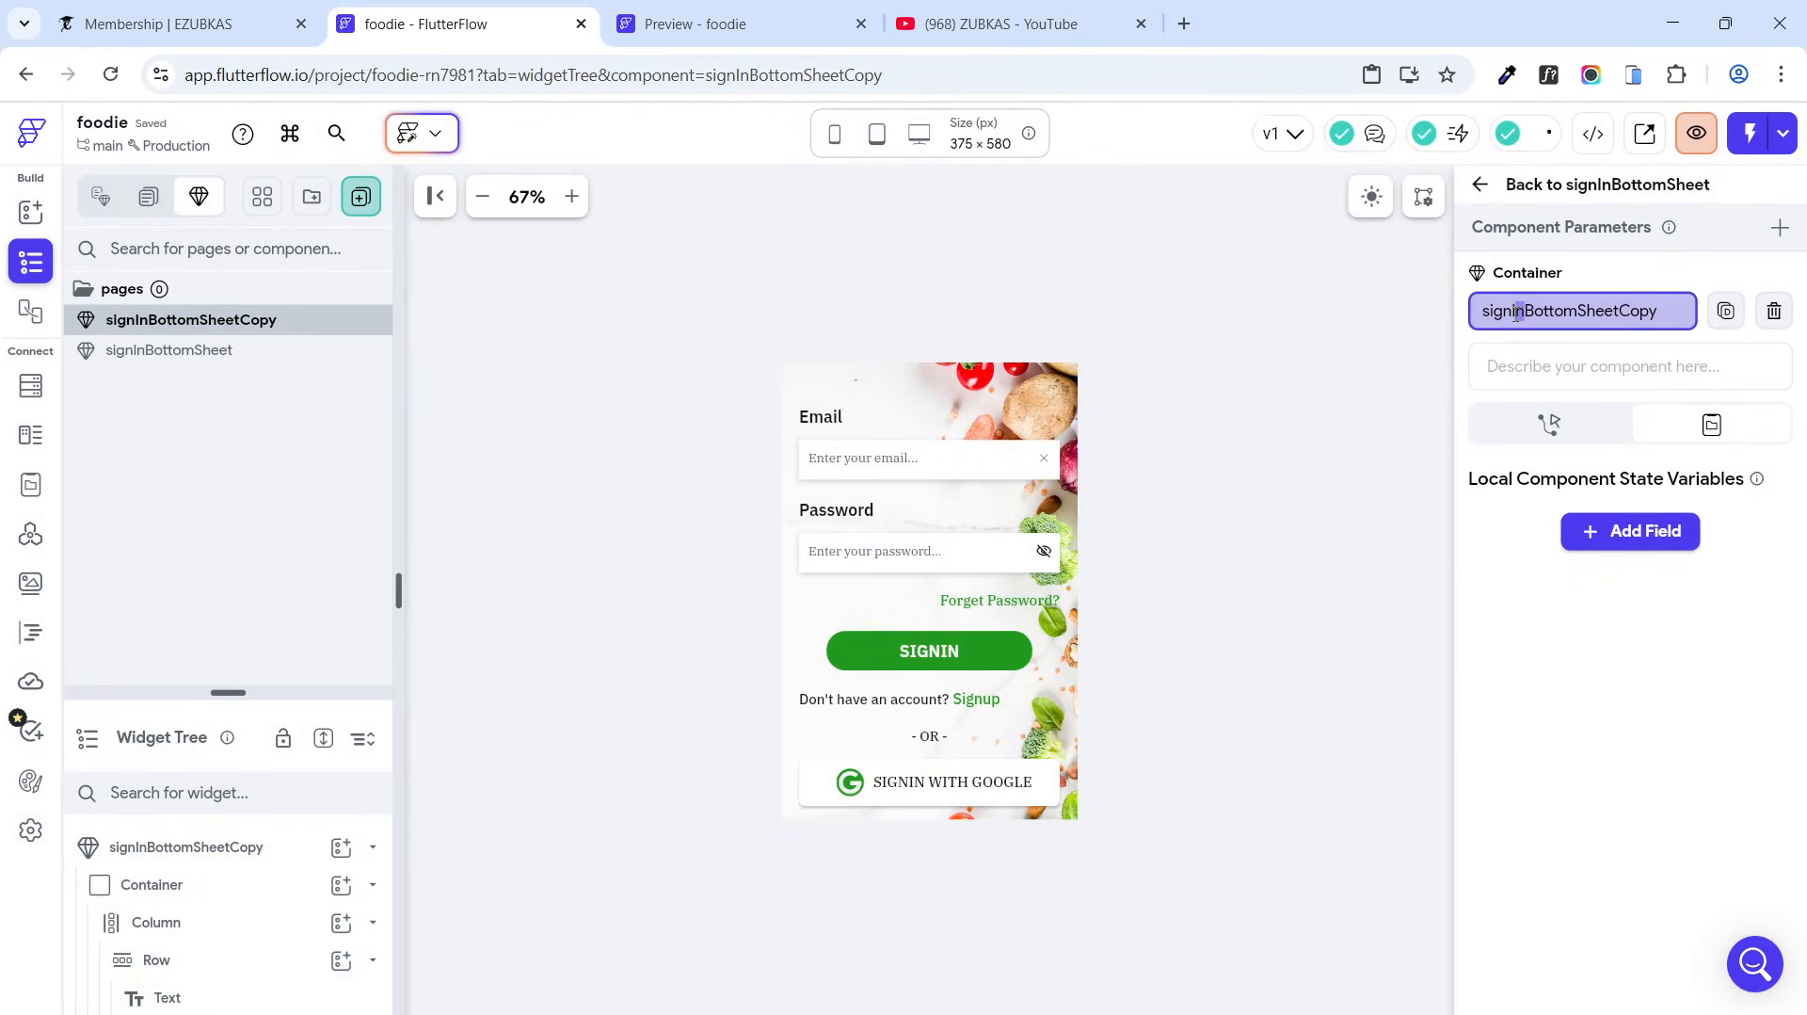
key(BackSpace)
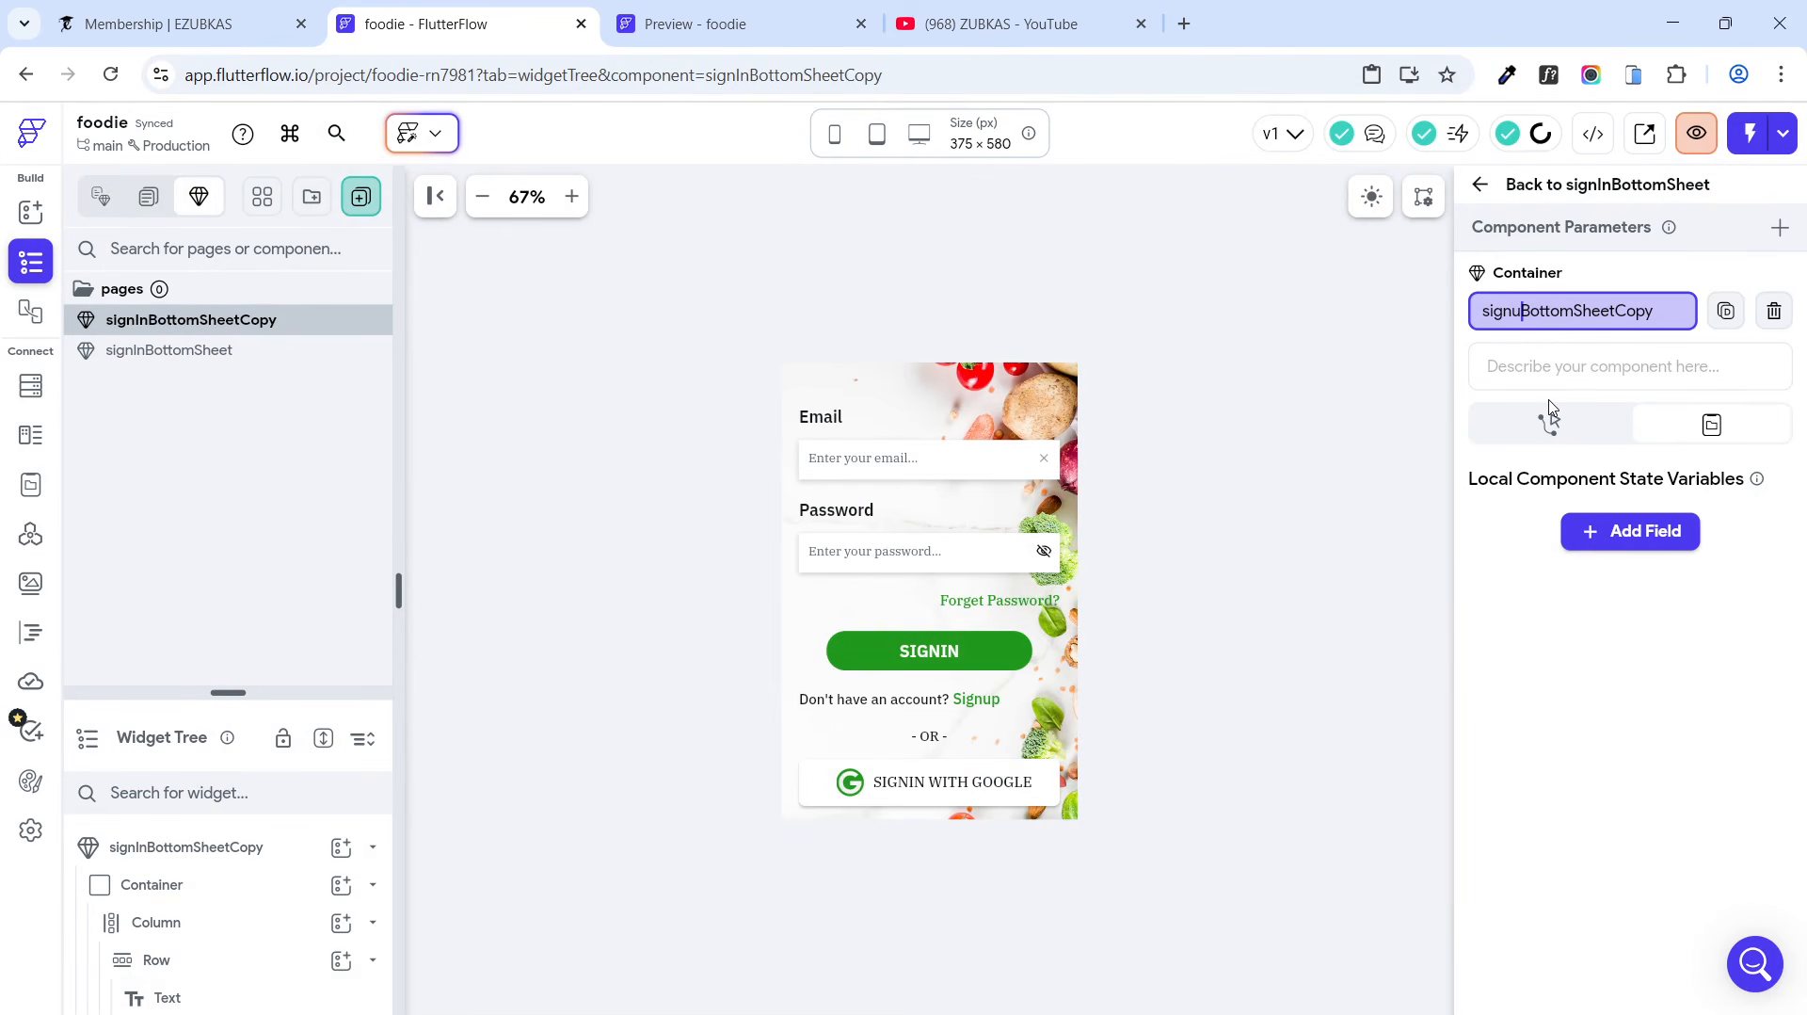
text(Up)
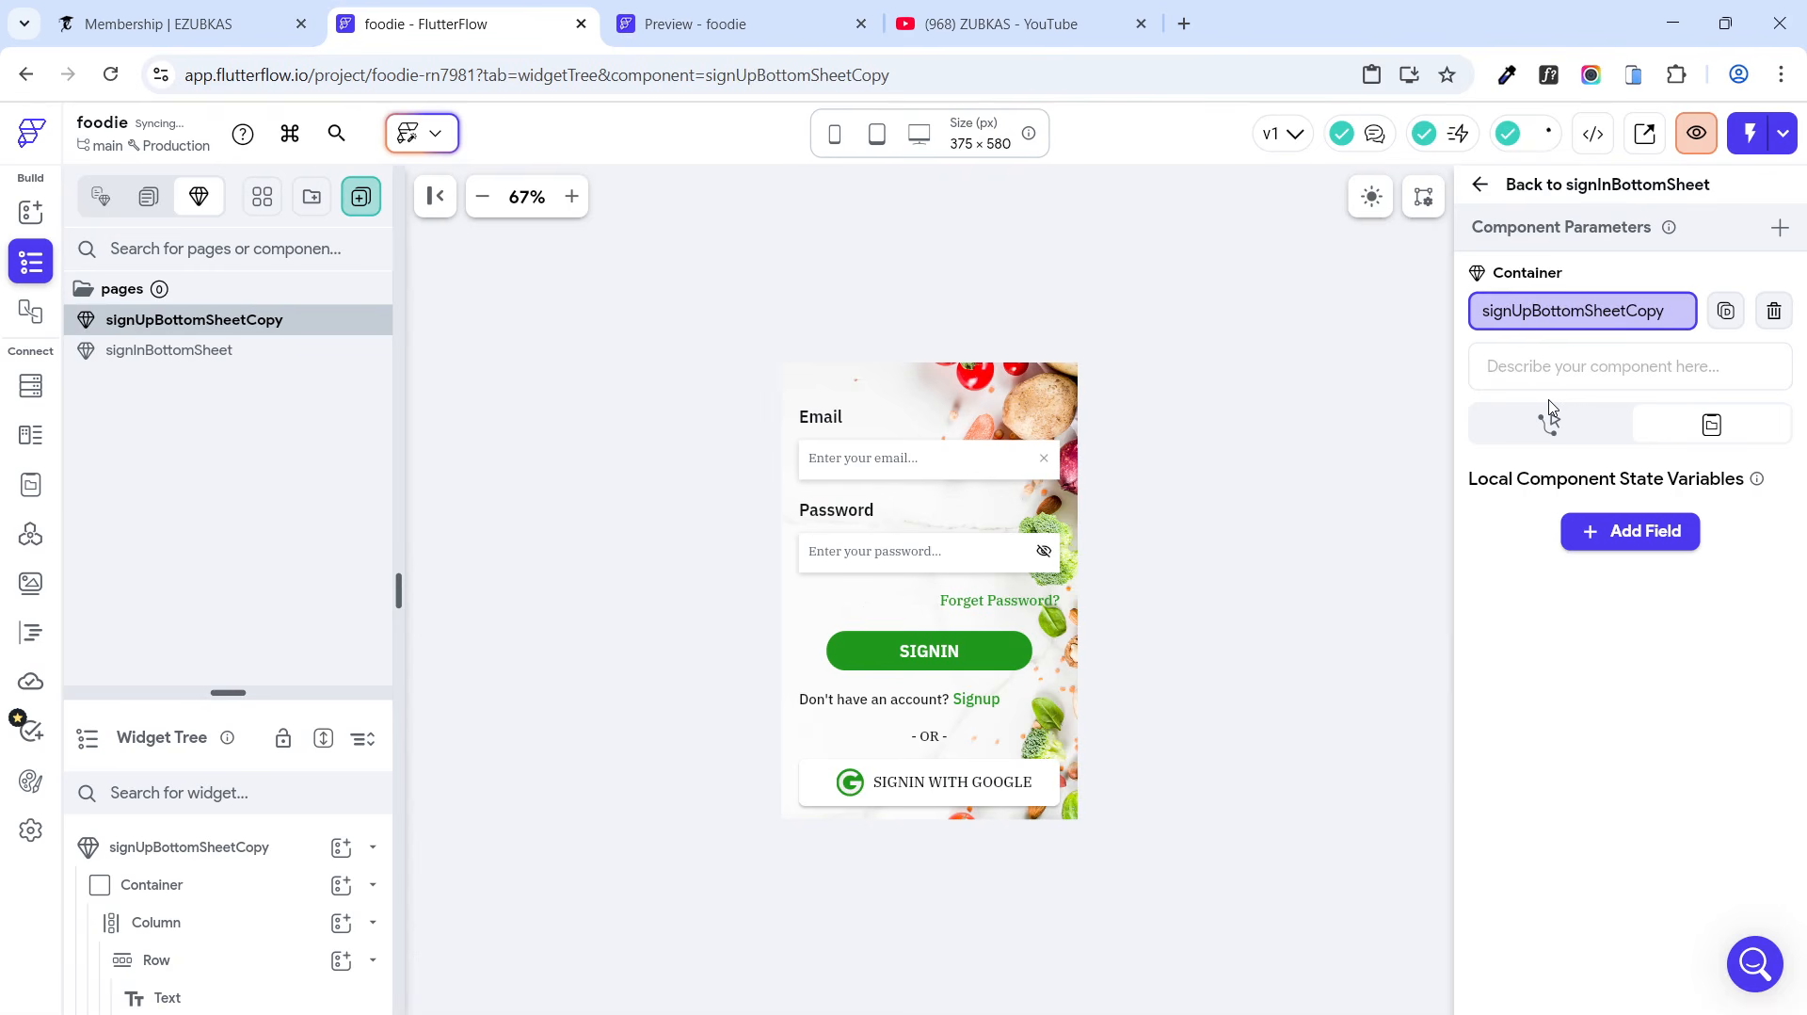
key(BackSpace)
key(BackSpace)
click(681, 502)
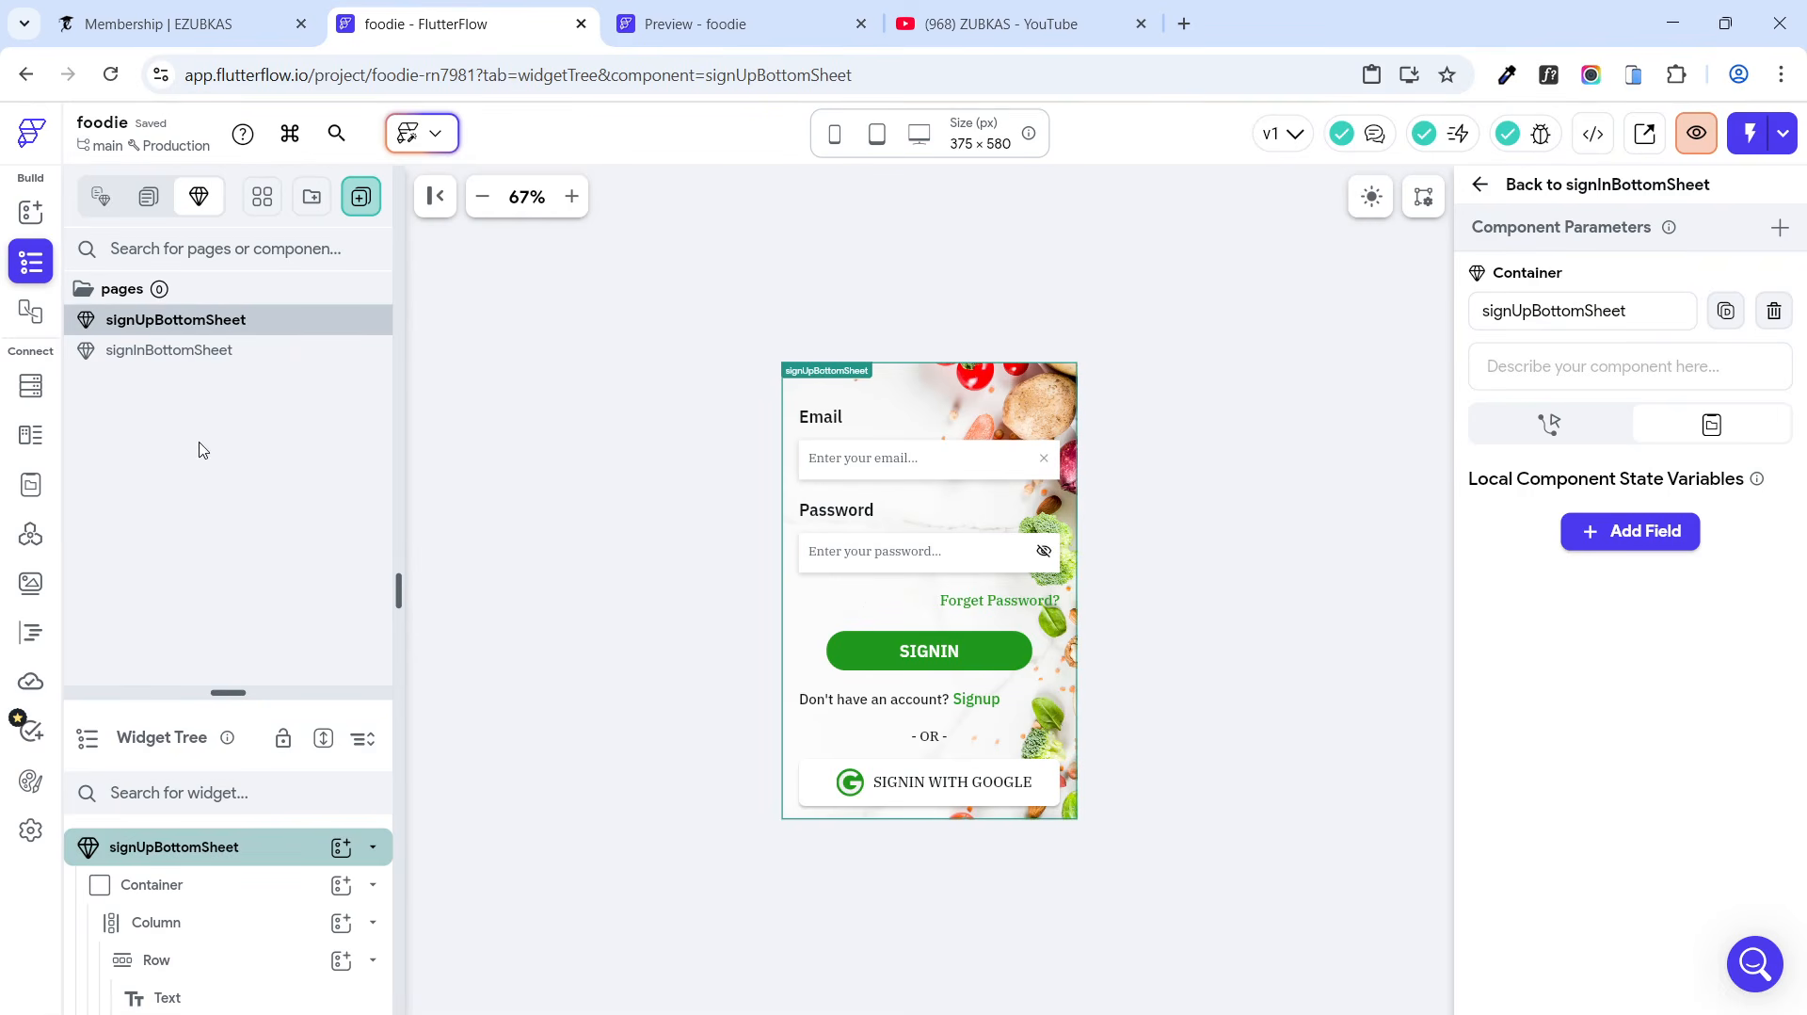
Step: Delete the "Forget Password?" row from the signUpBottomSheet component
drag(209, 692, 216, 324)
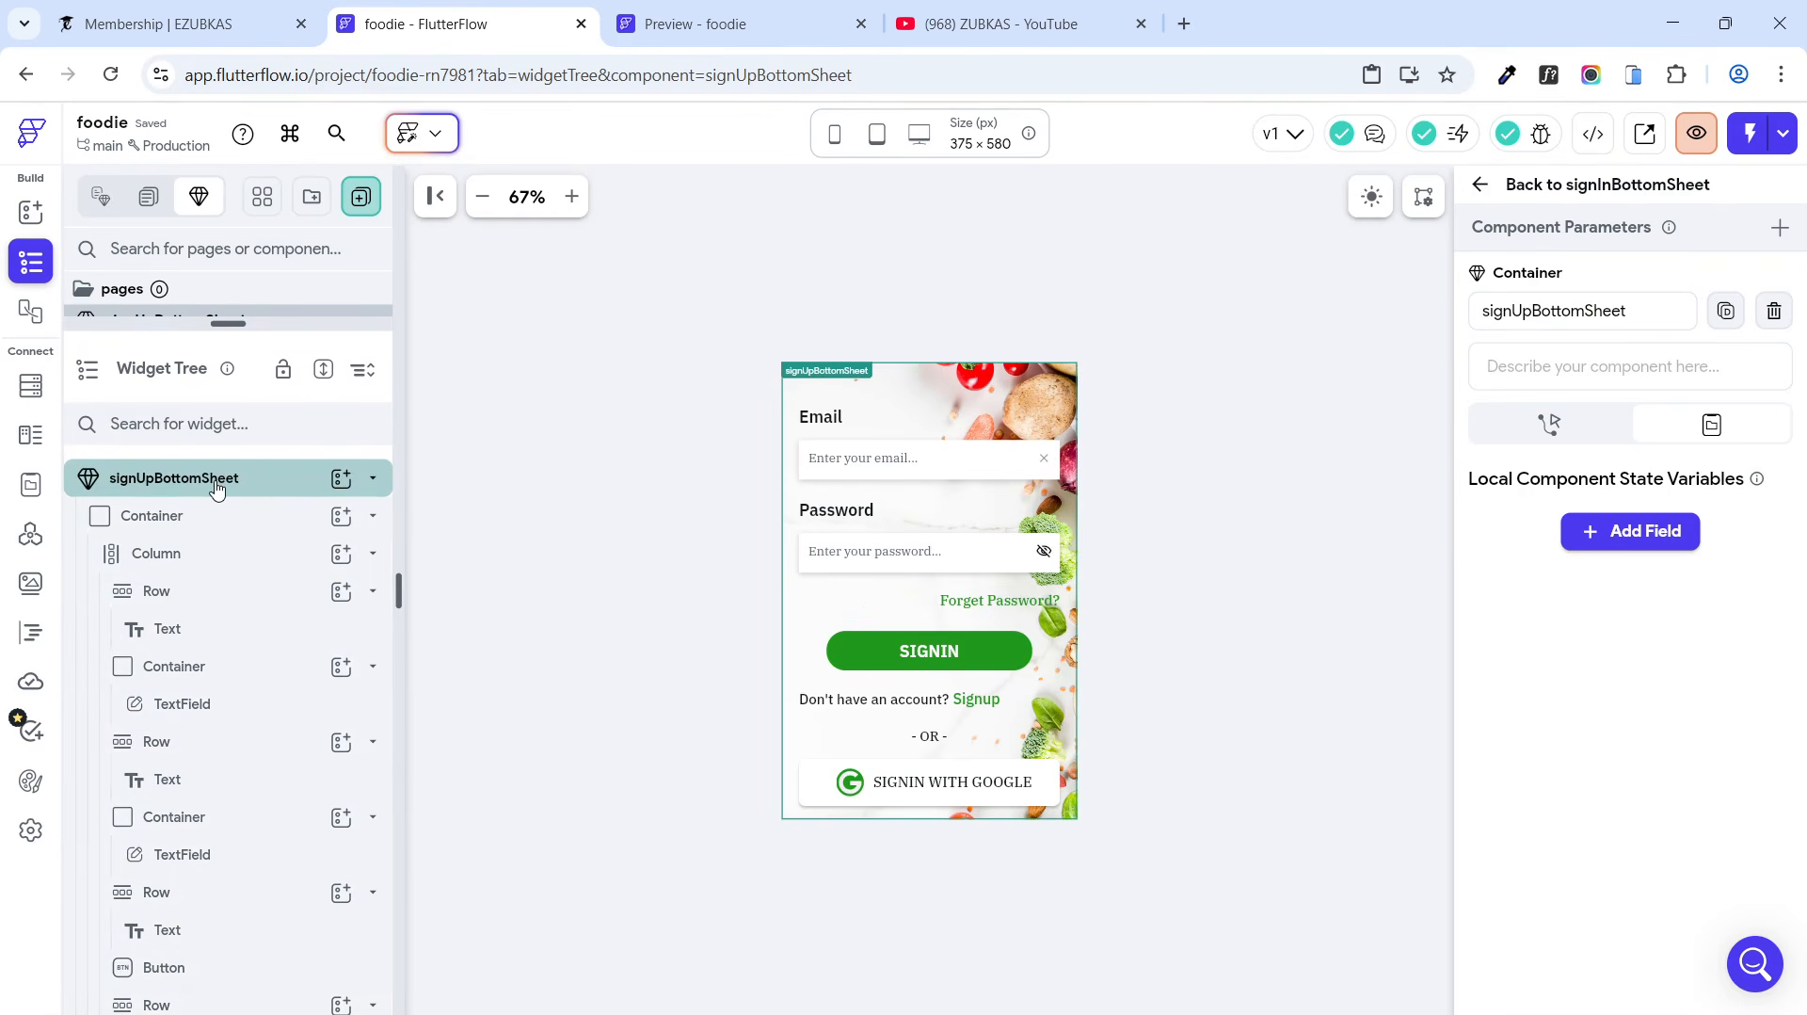
click(906, 606)
right_click(256, 826)
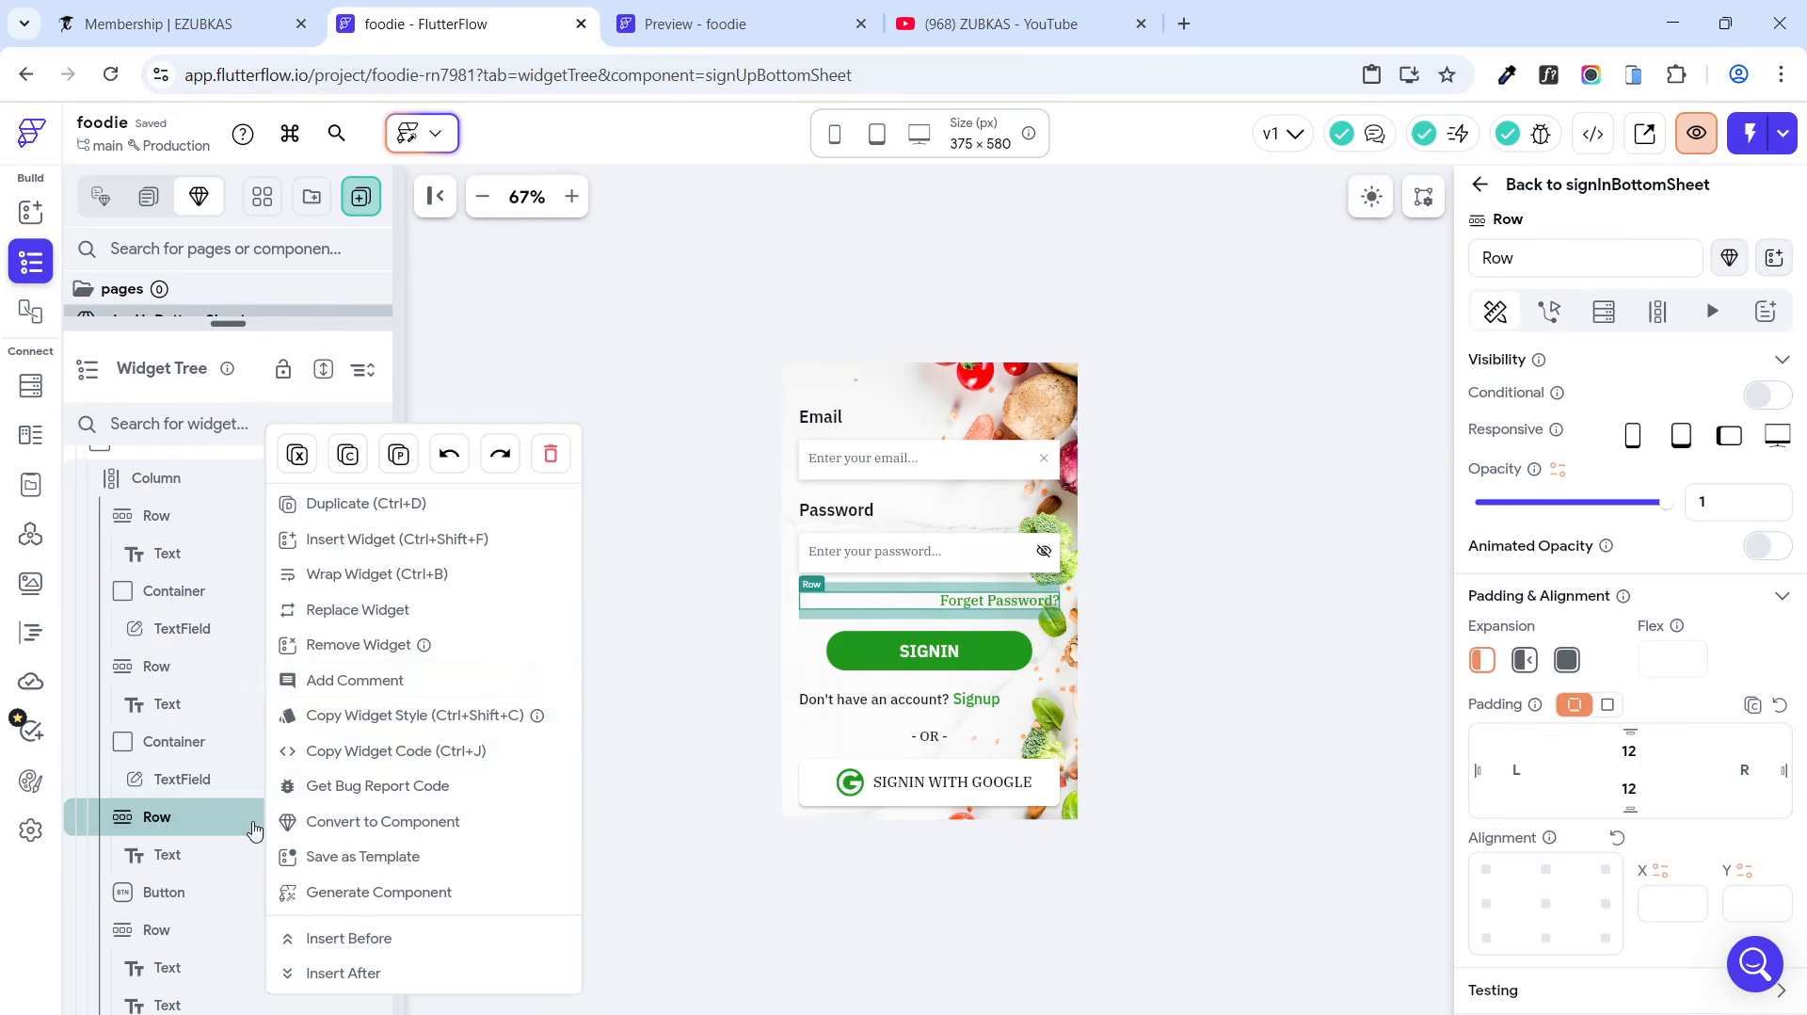
click(550, 453)
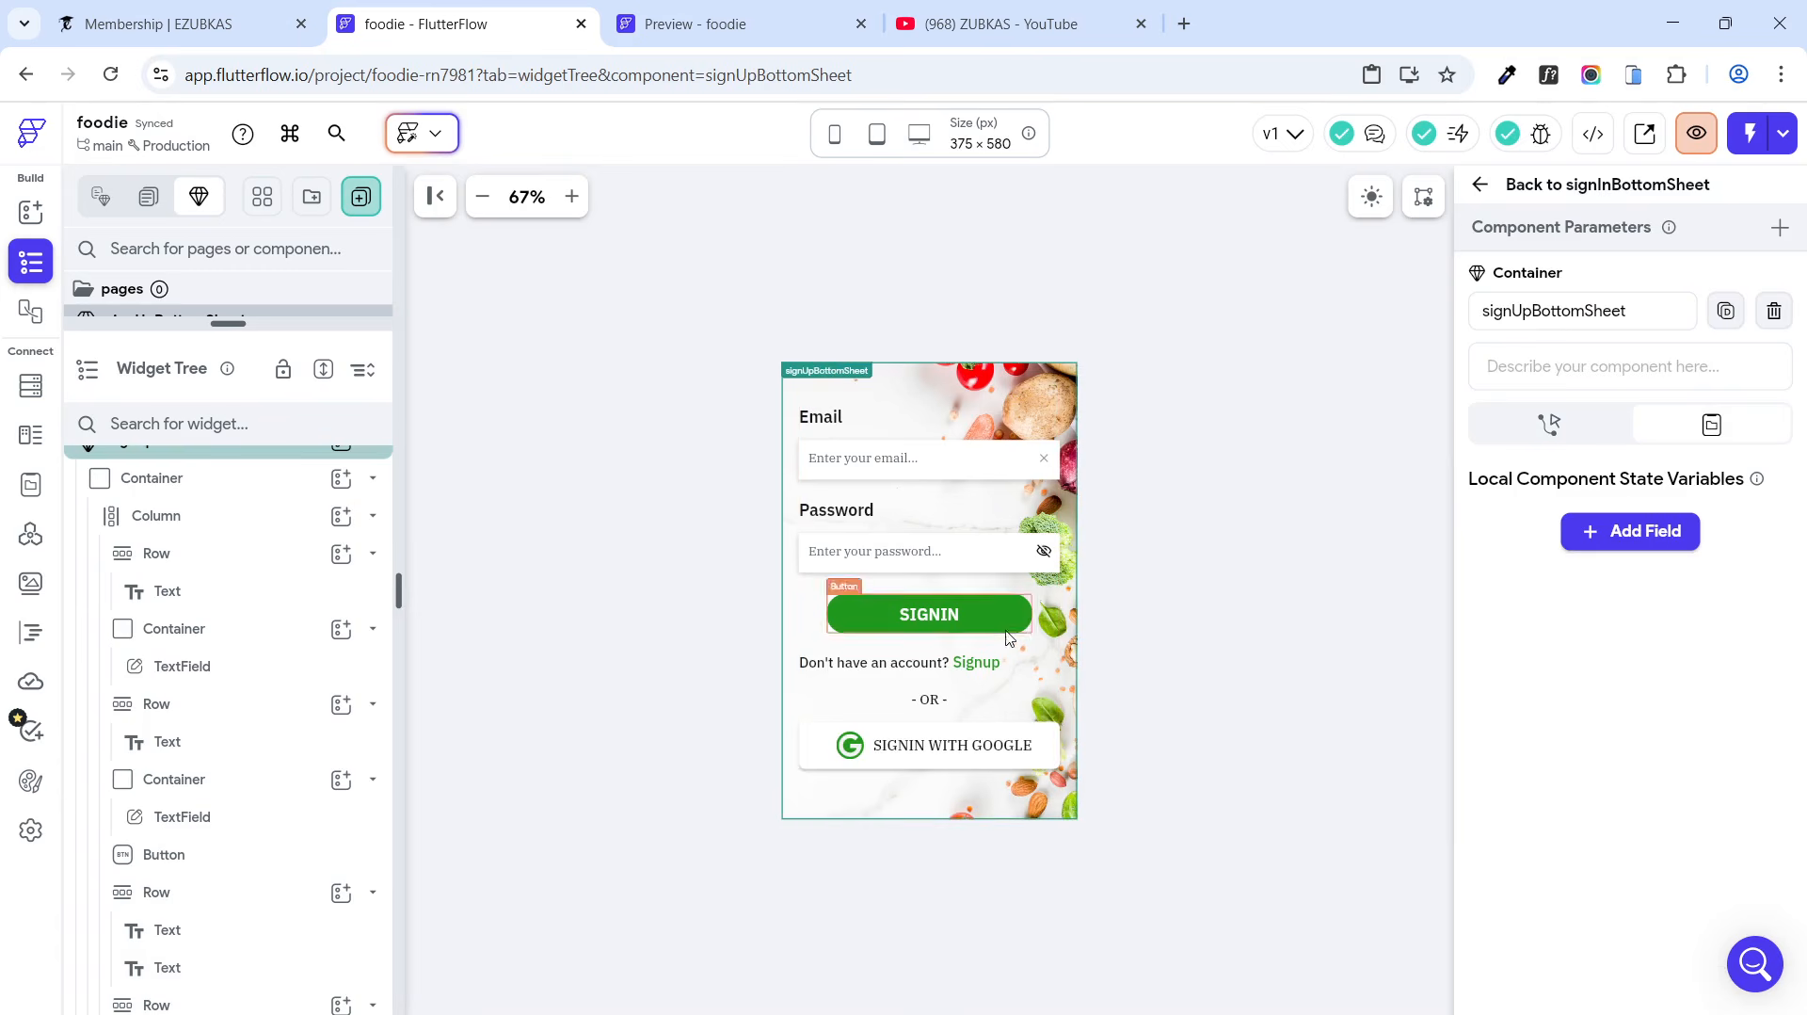
Step: Delete the "SIGNIN WITH GOOGLE" container from signUpBottomSheet
click(858, 771)
right_click(226, 875)
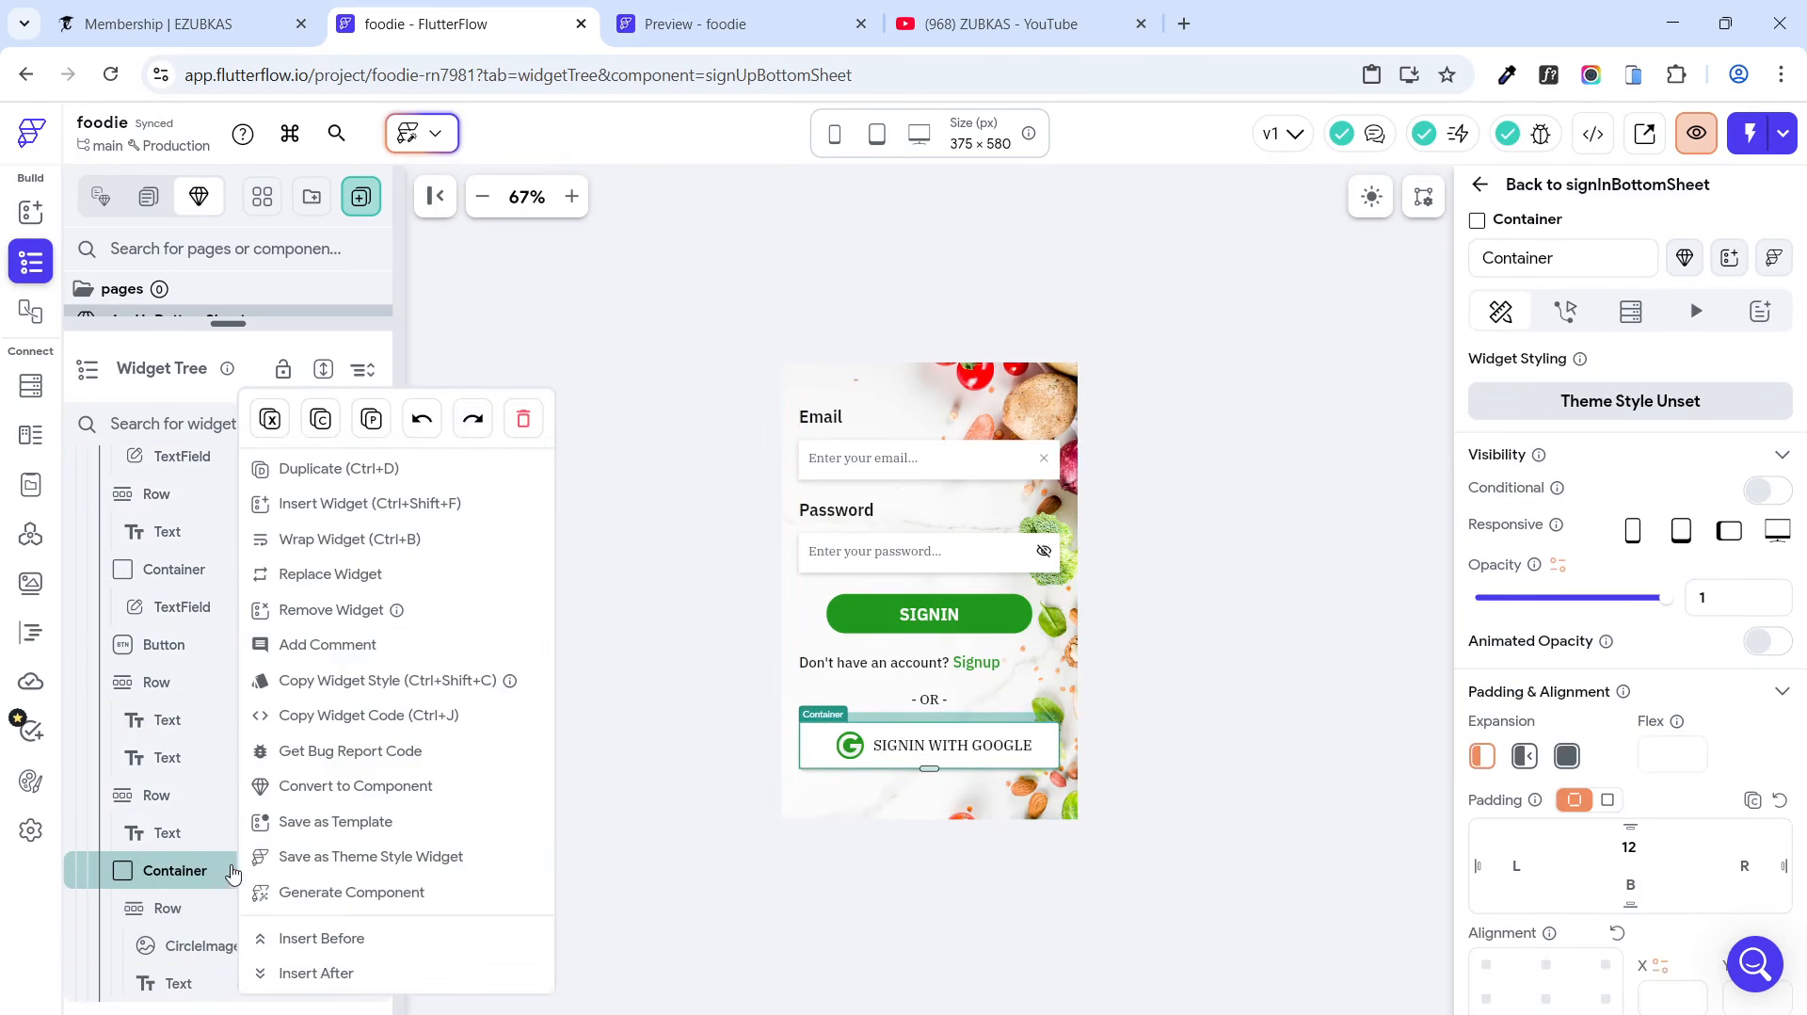
click(524, 418)
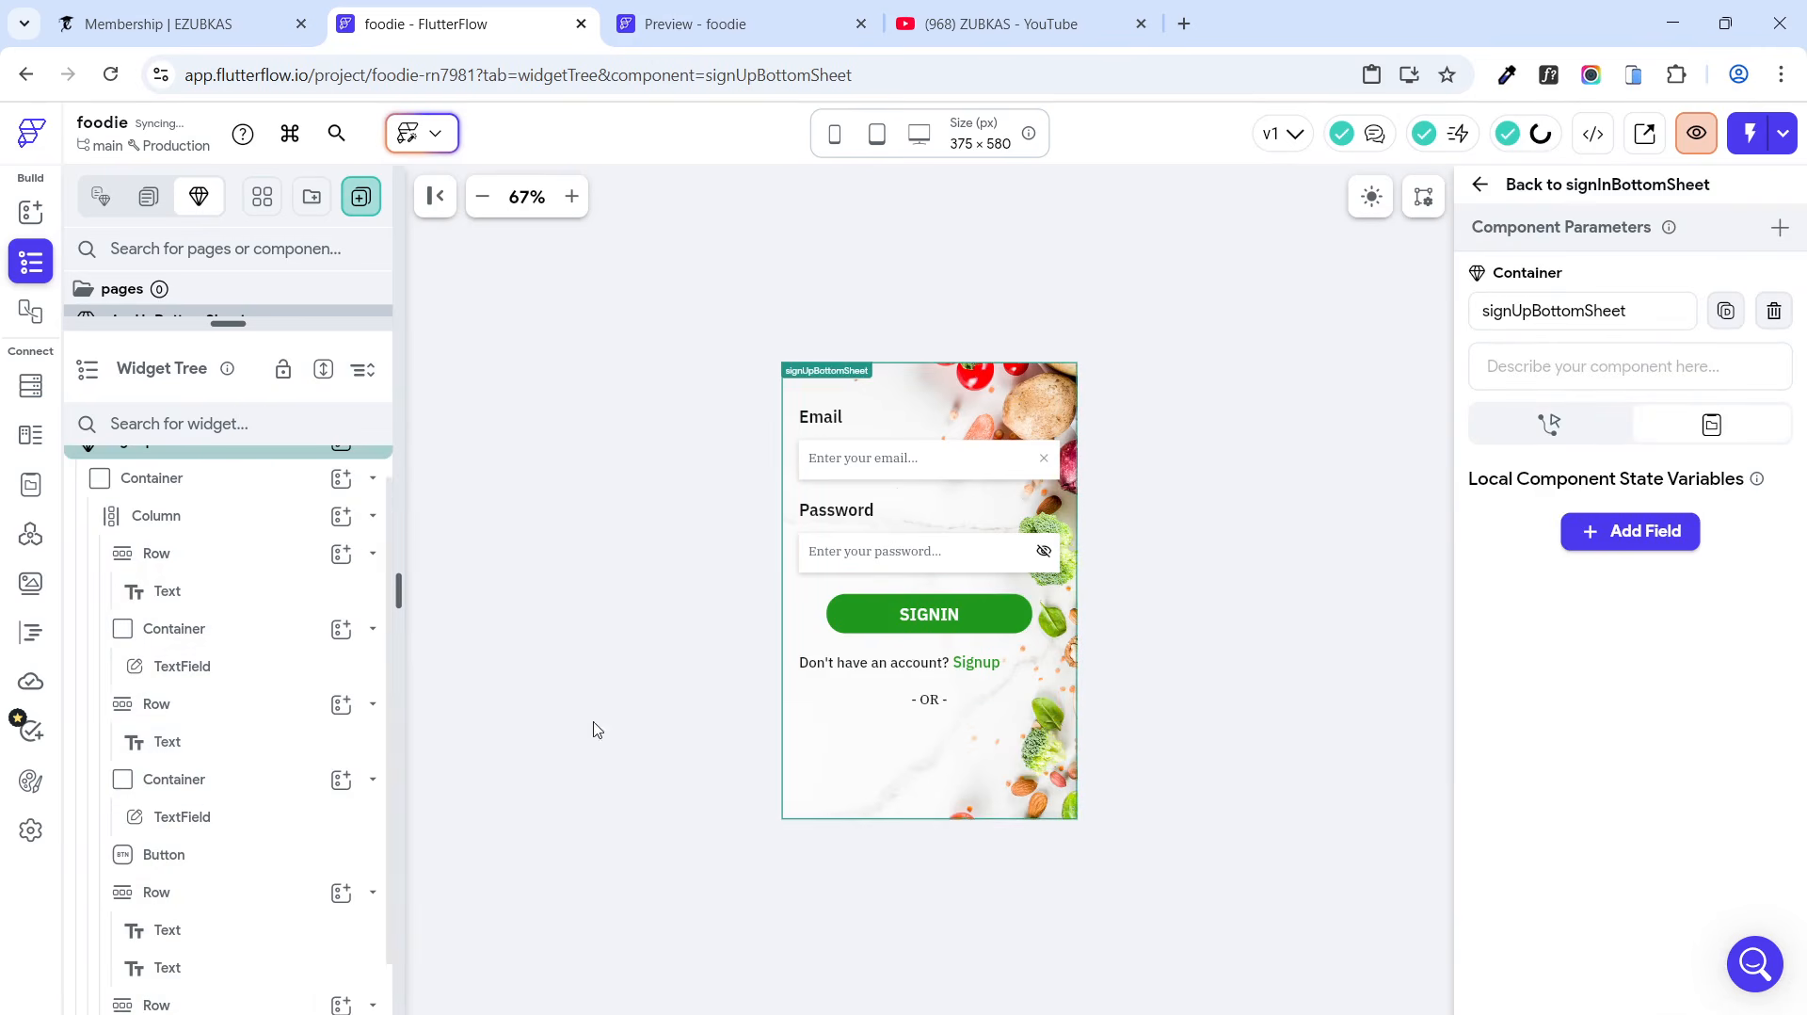
Step: Delete the "- OR -" divider row from signUpBottomSheet
click(929, 700)
click(227, 945)
right_click(230, 947)
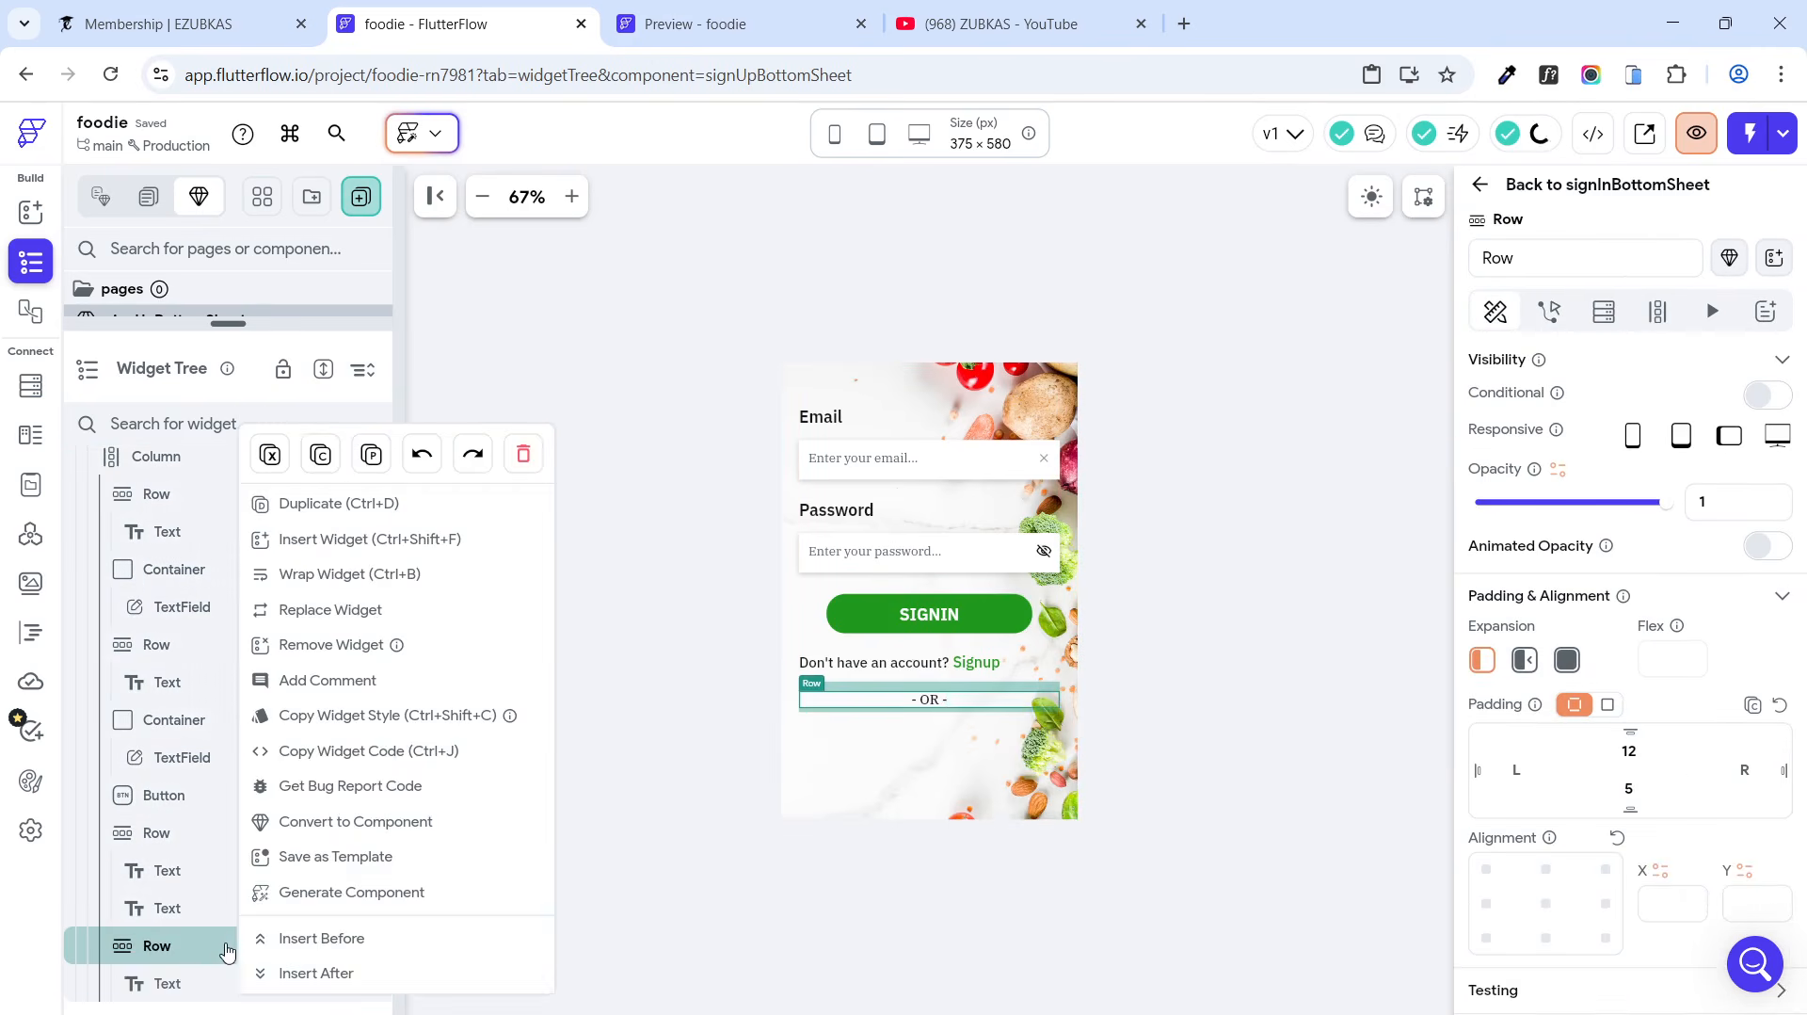
click(523, 459)
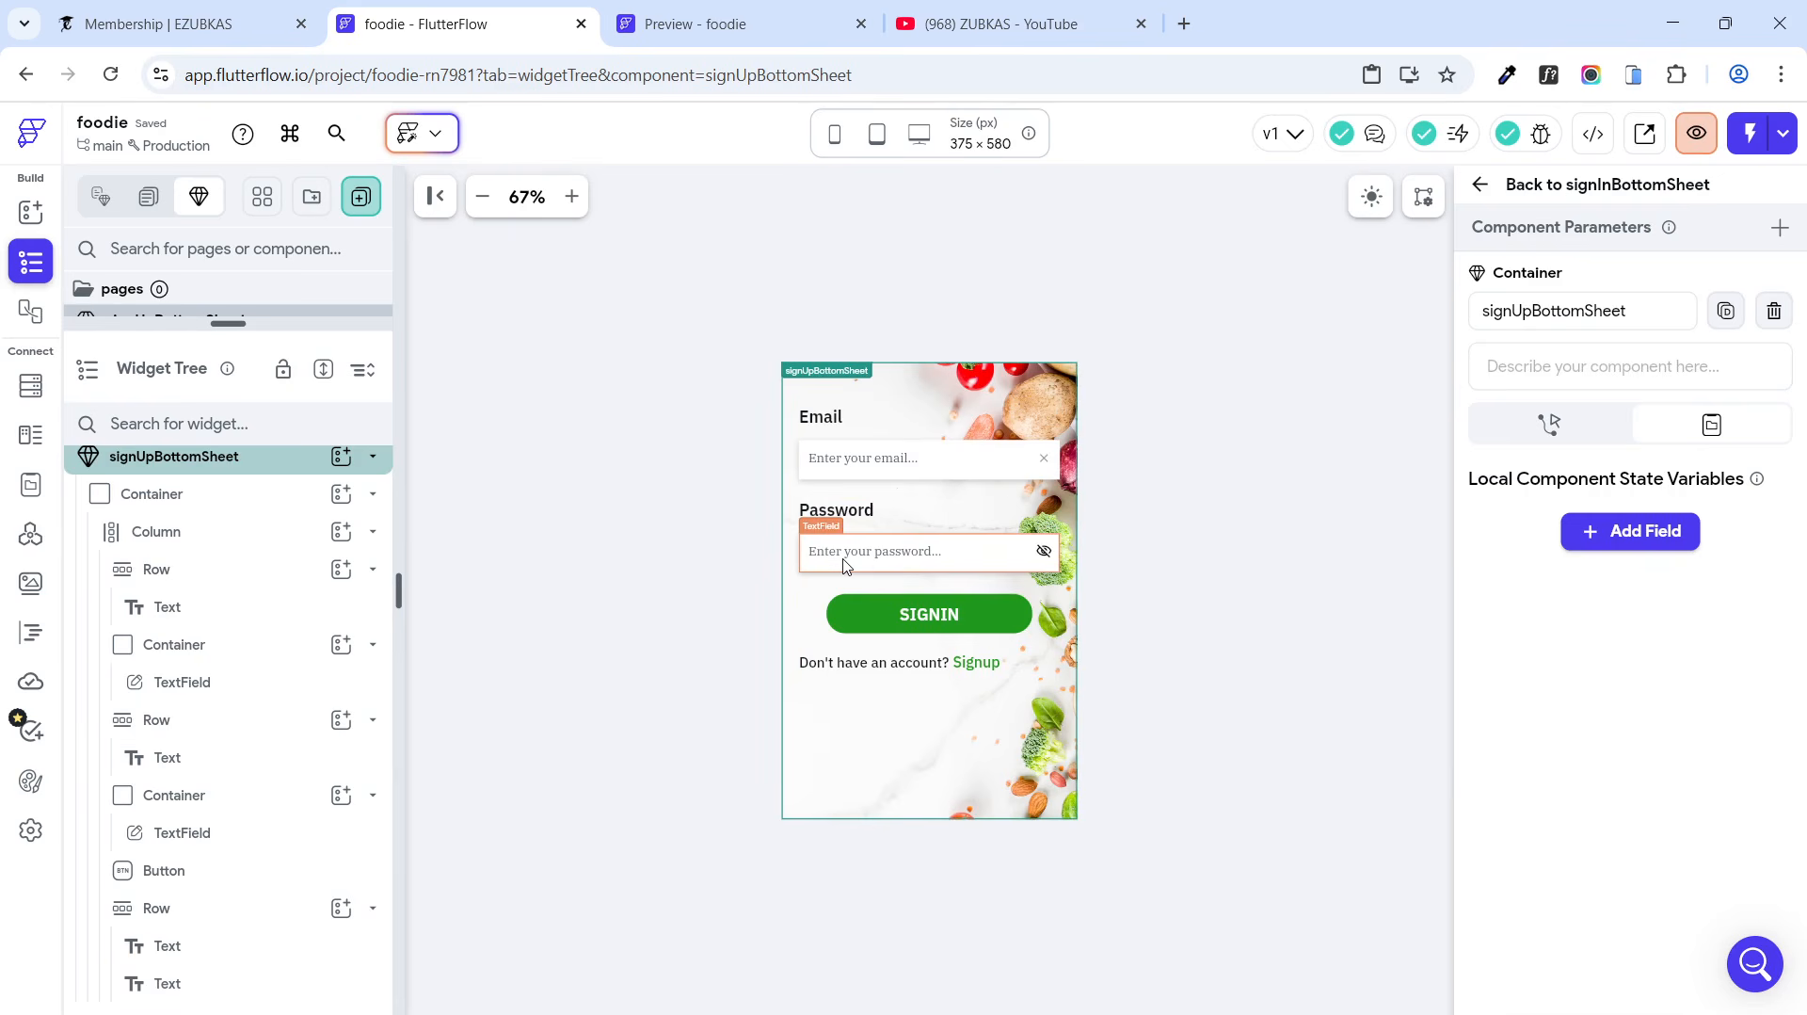
Step: Collapse the Email label row, both text field containers and the account prompt row in the widget tree
click(842, 511)
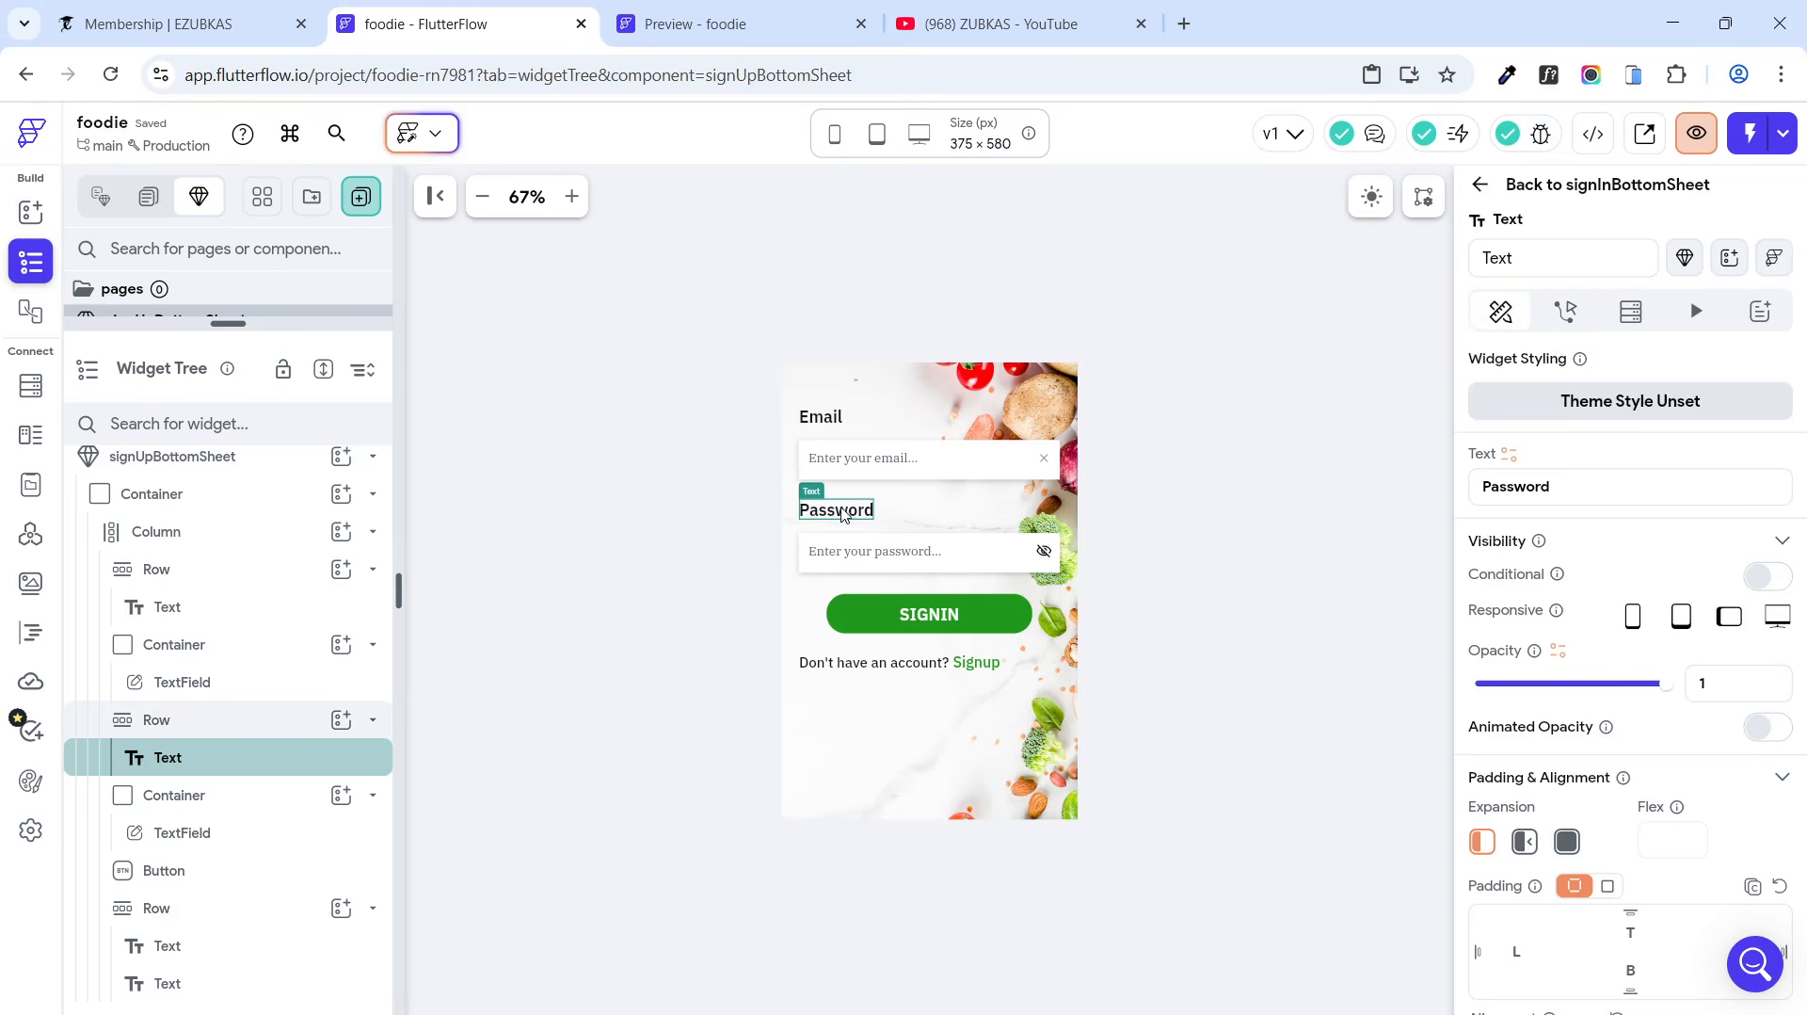
click(372, 720)
click(371, 743)
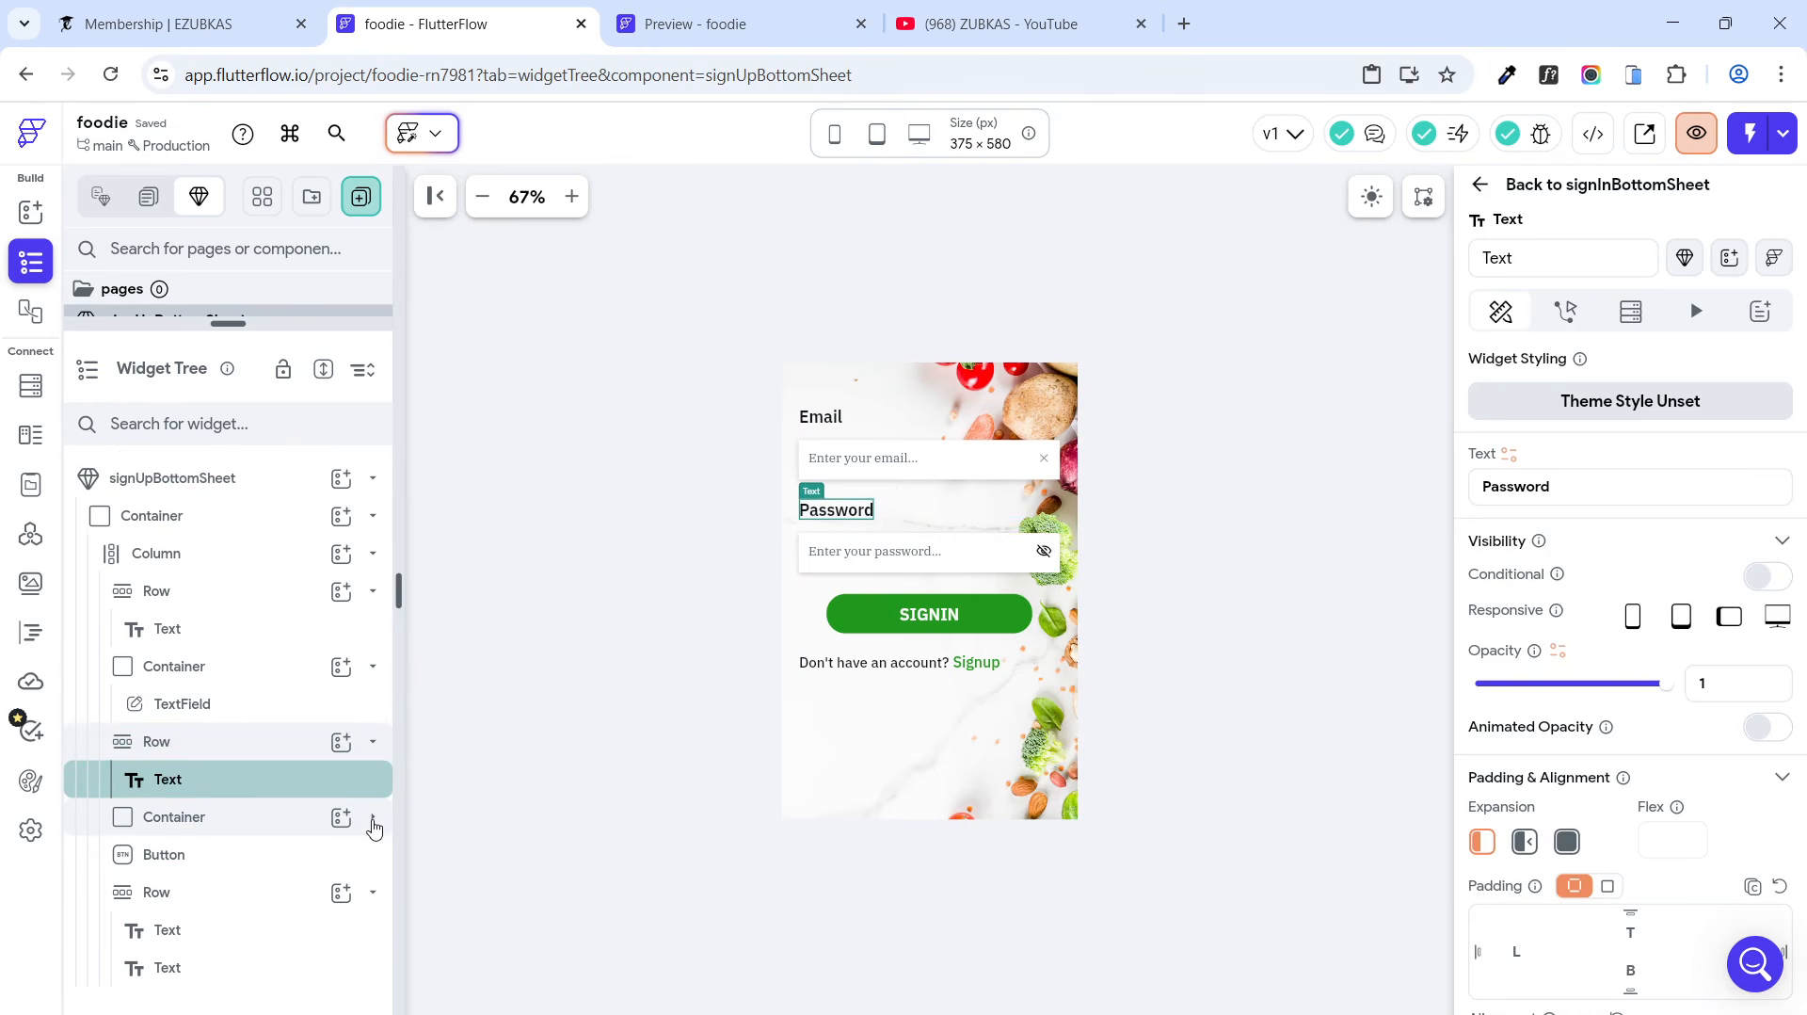
click(372, 819)
click(372, 819)
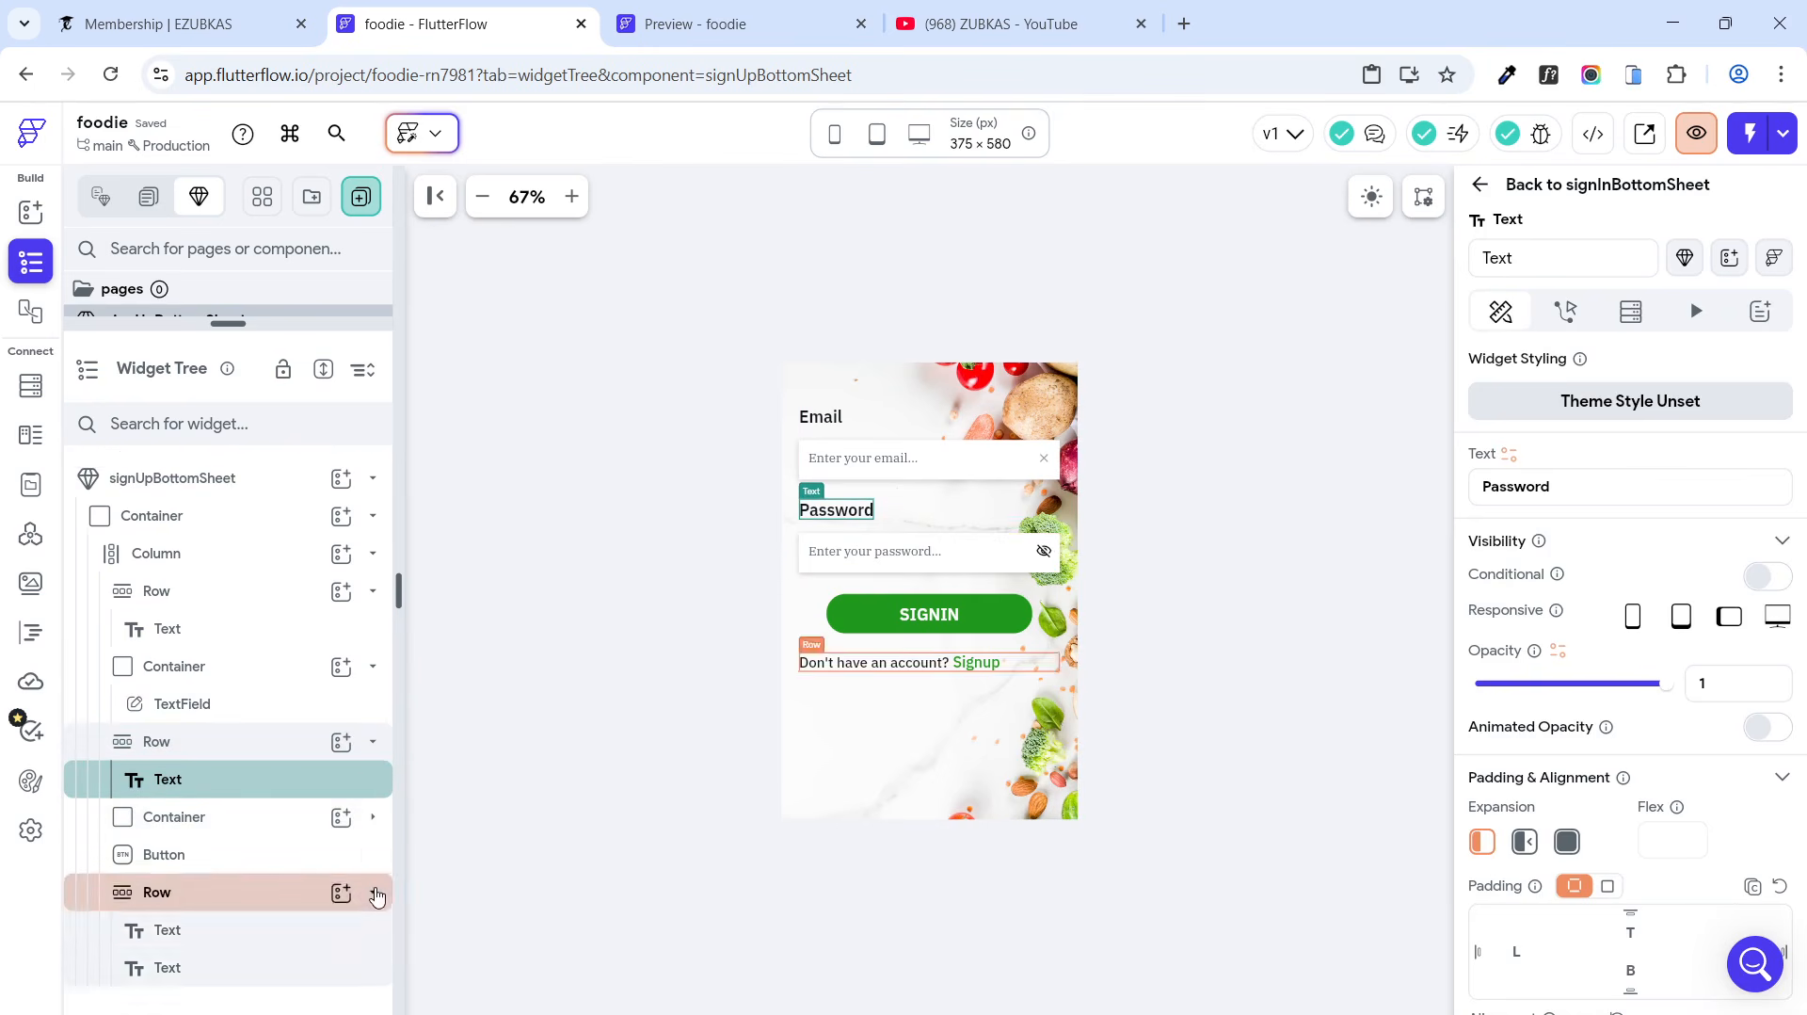
click(373, 892)
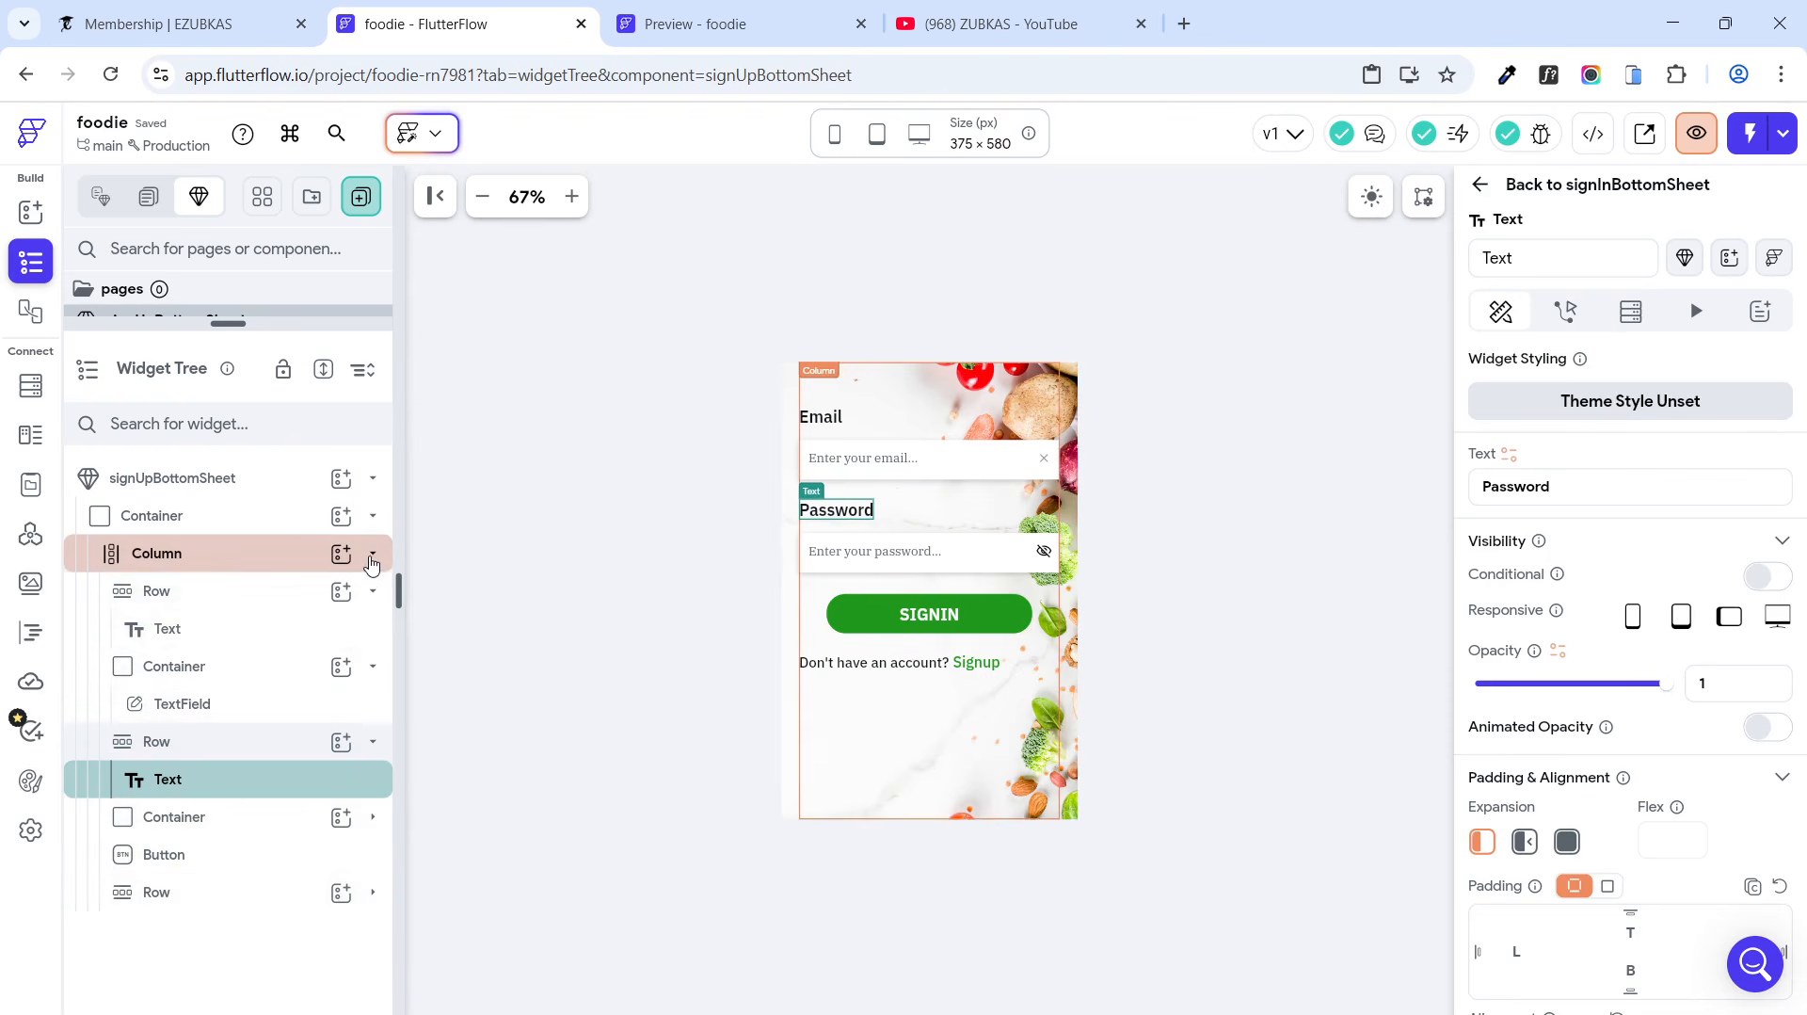
click(373, 591)
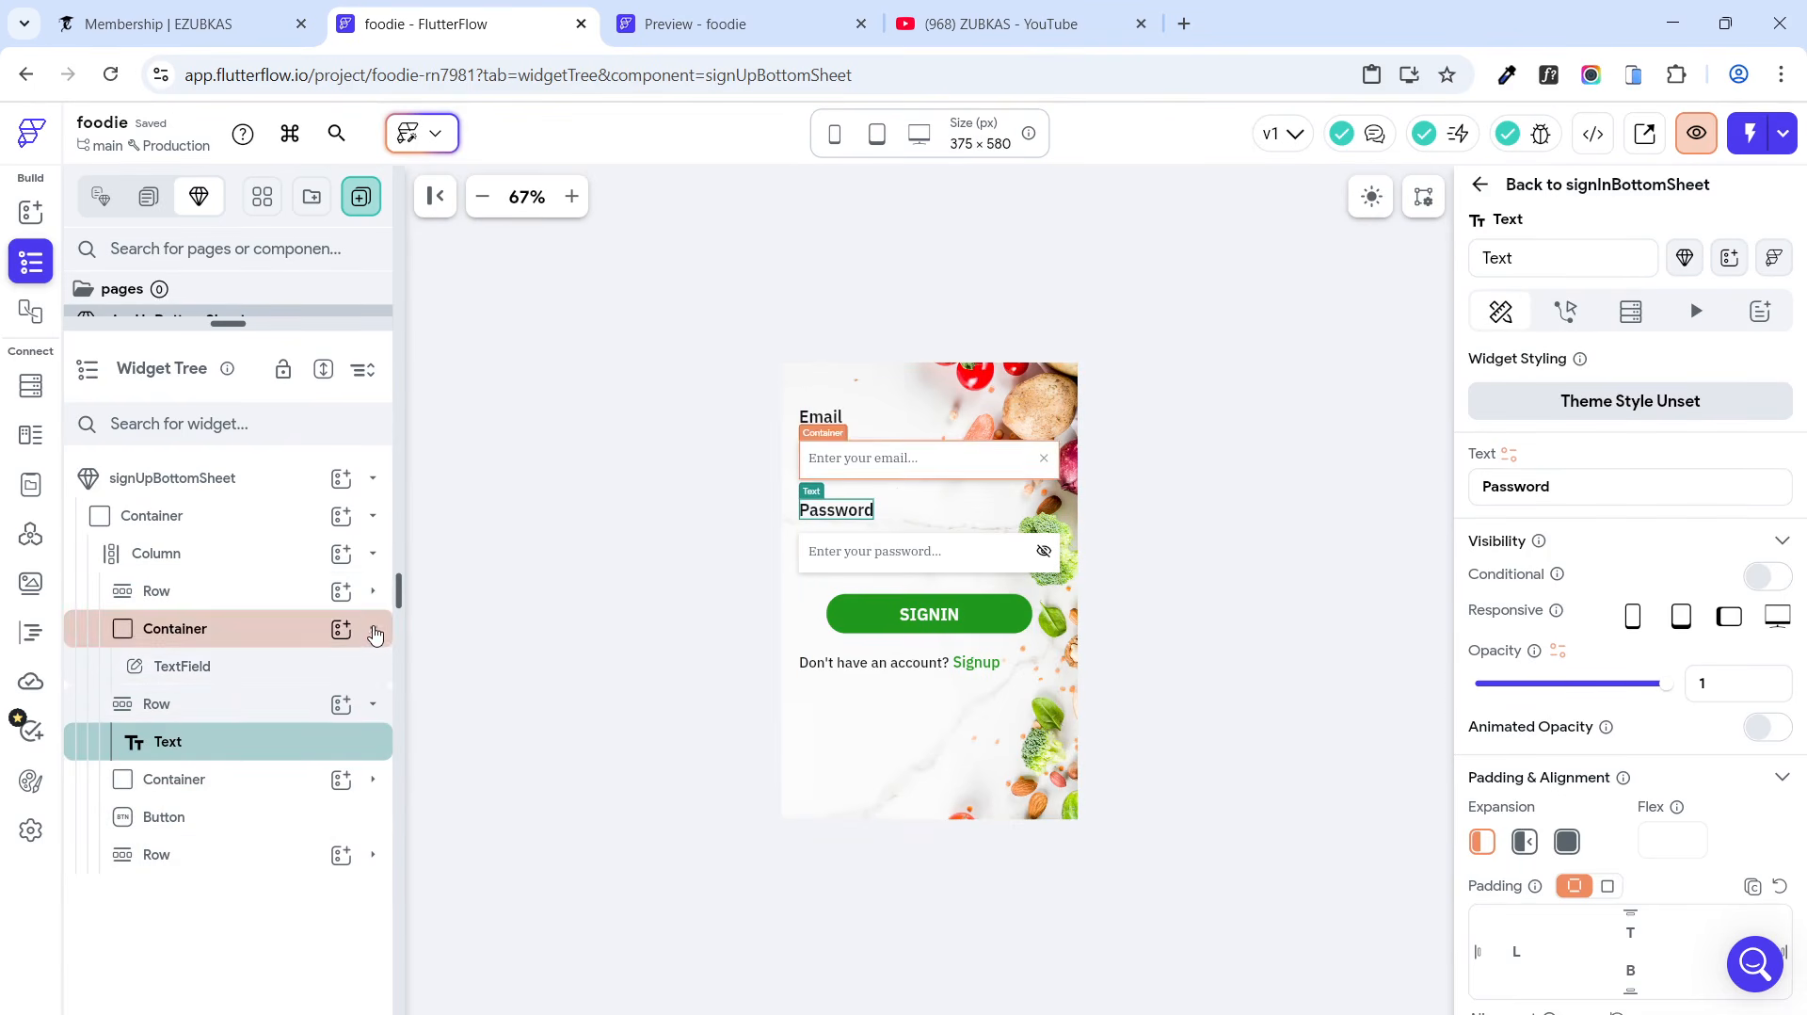
click(373, 628)
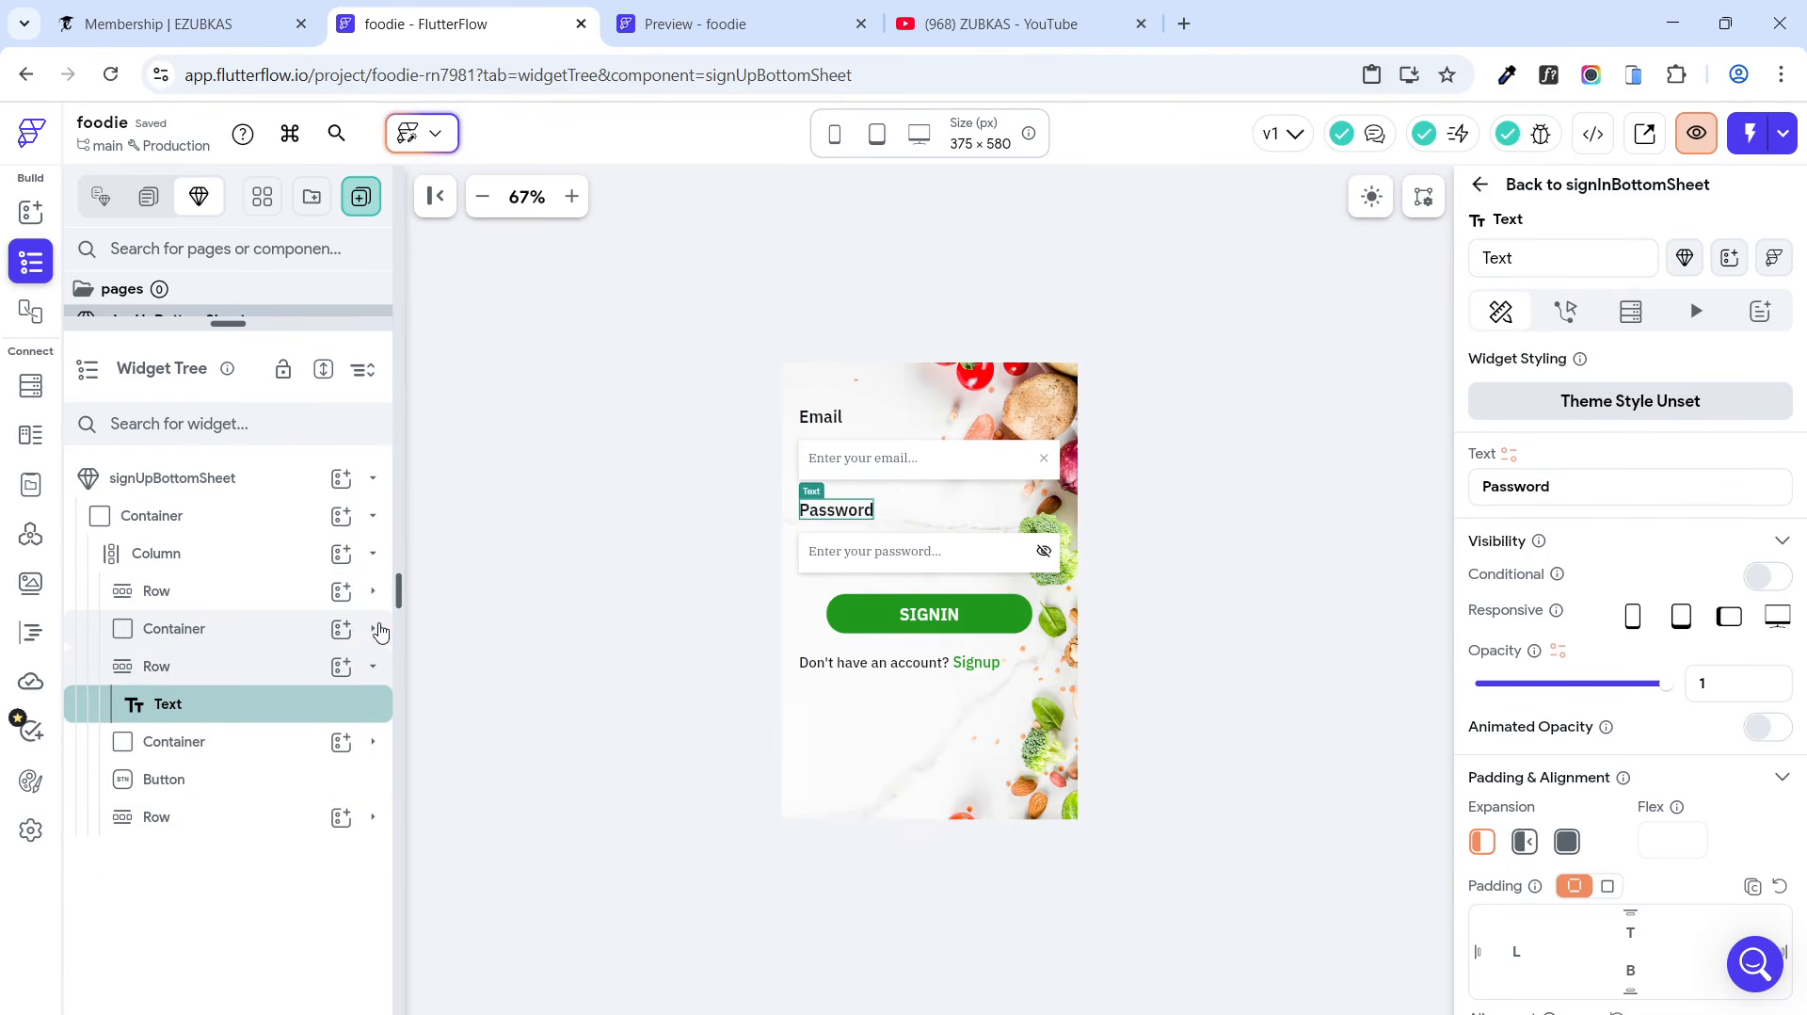
Step: Duplicate the Email label row and set the lower copy's top padding to 12
click(248, 601)
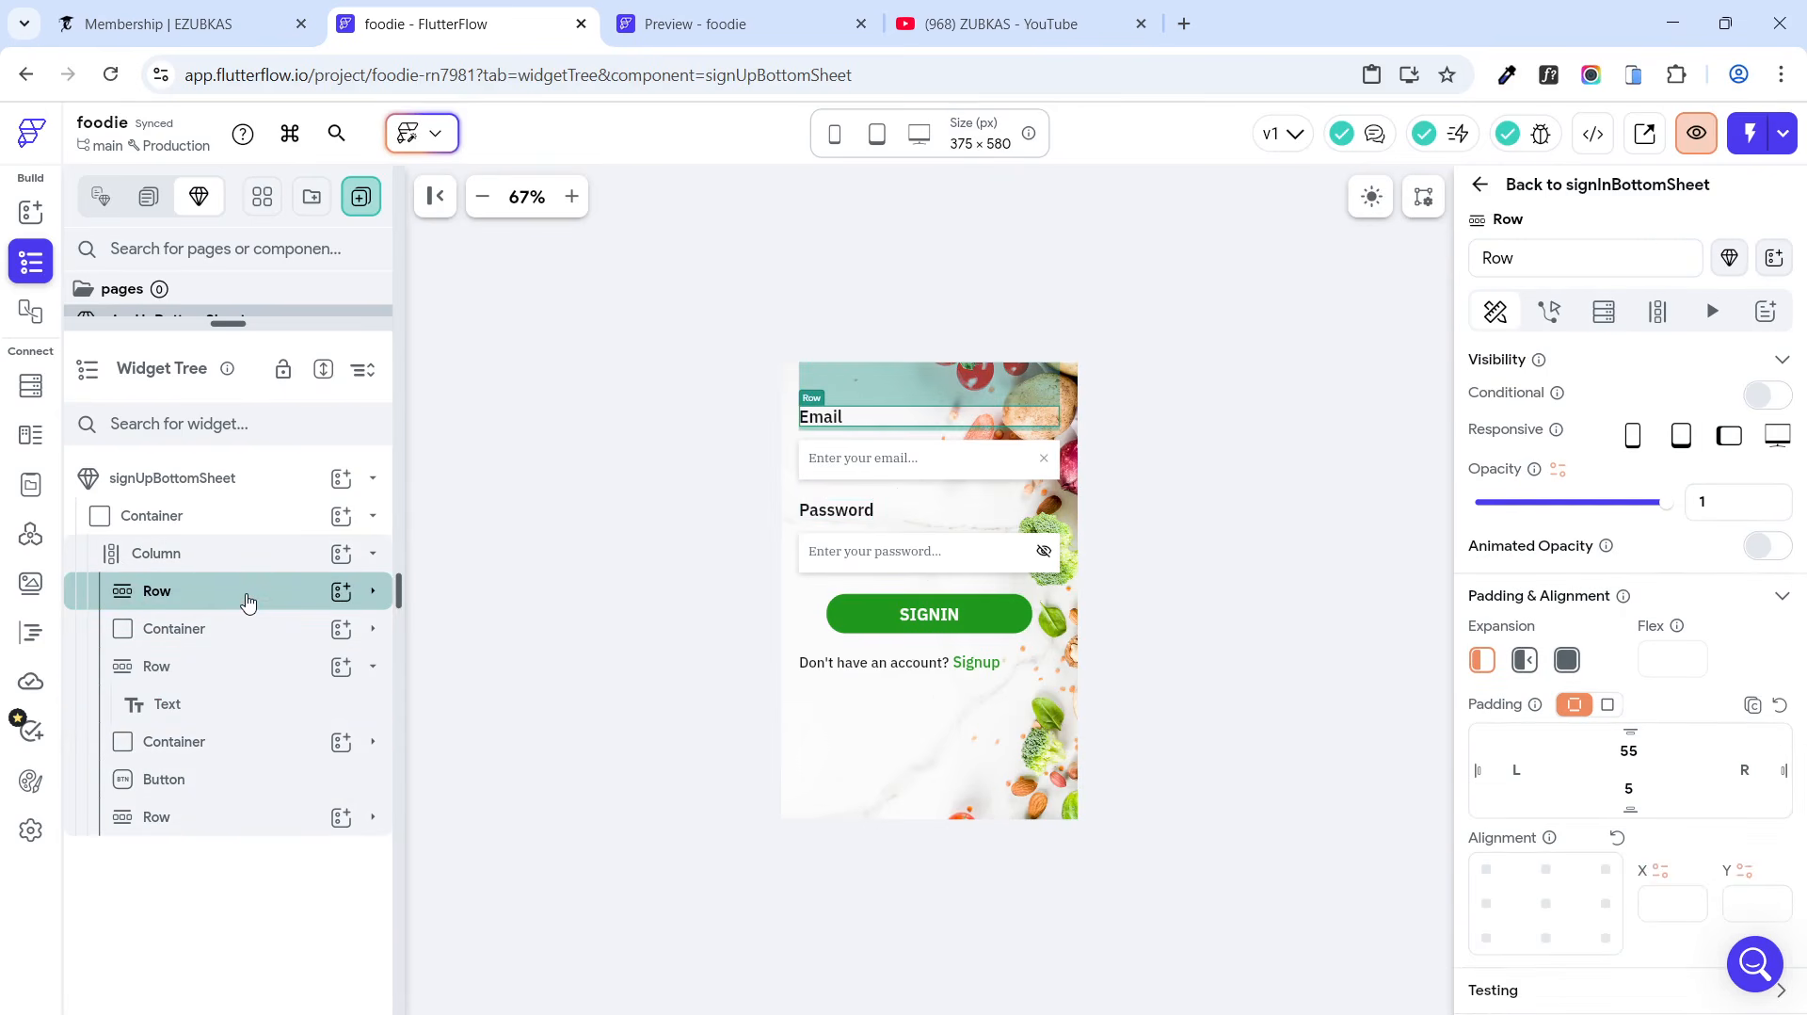
right_click(250, 600)
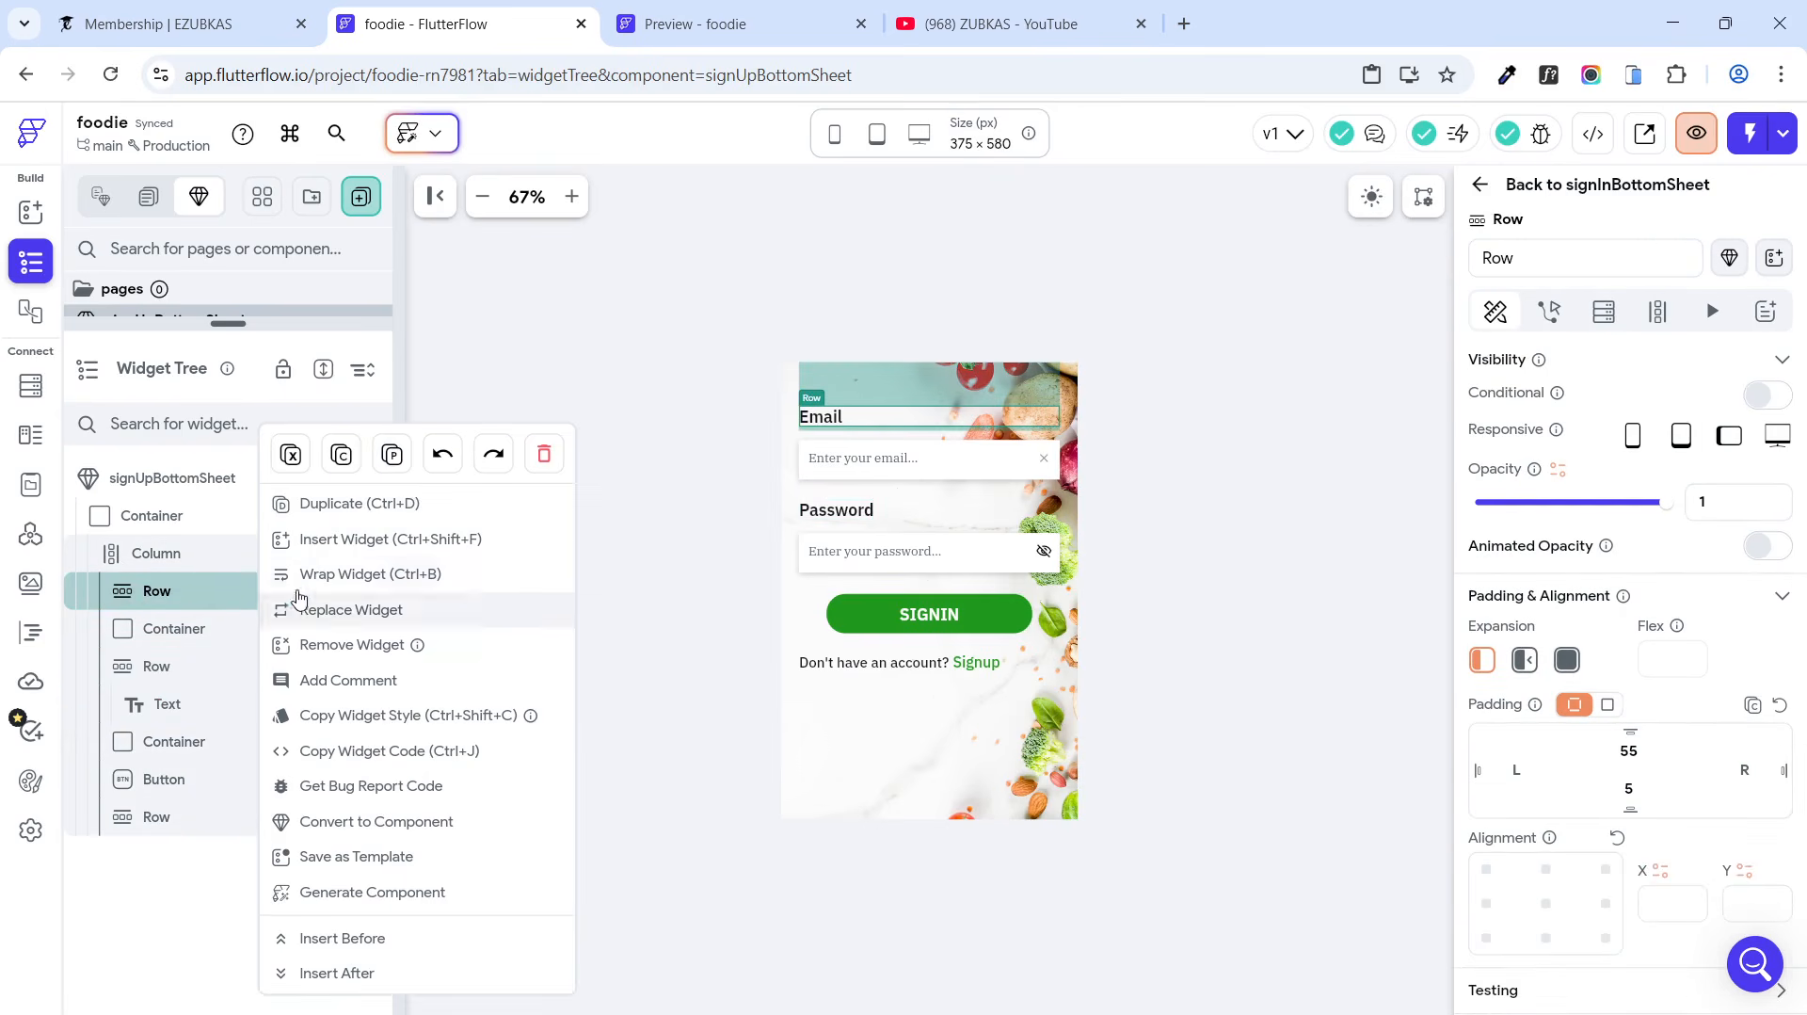
click(331, 509)
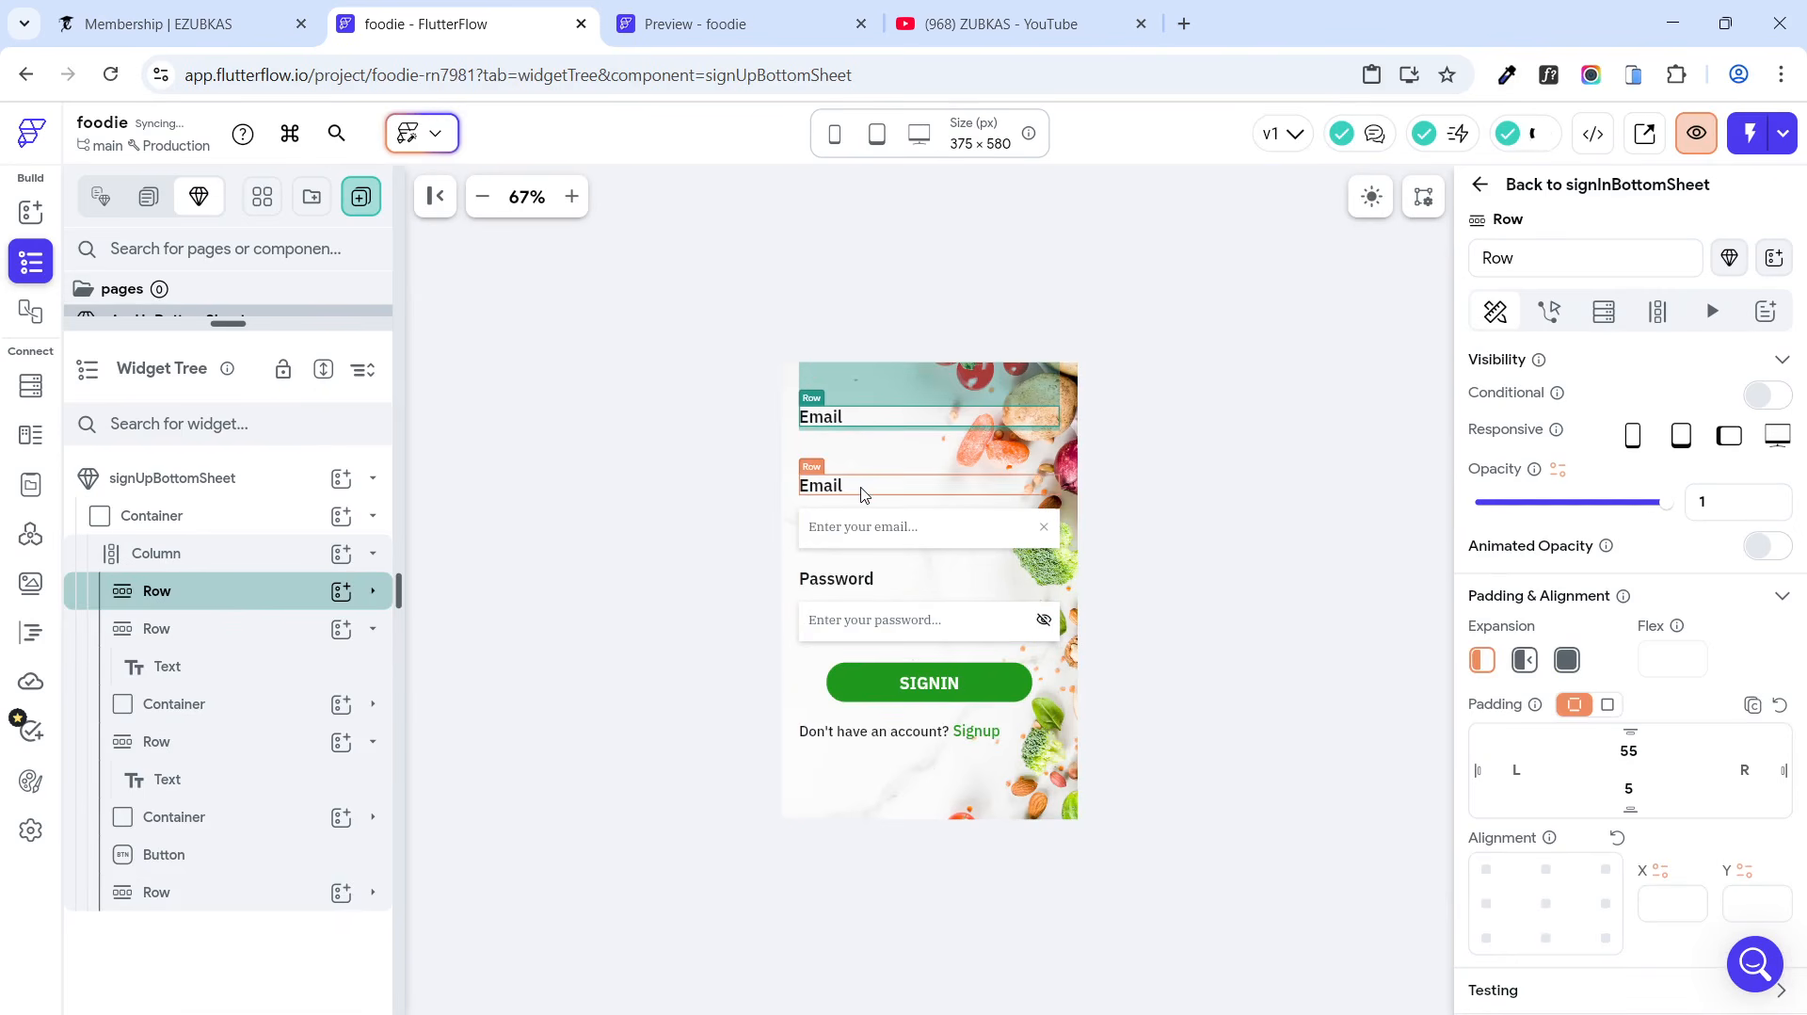
click(861, 492)
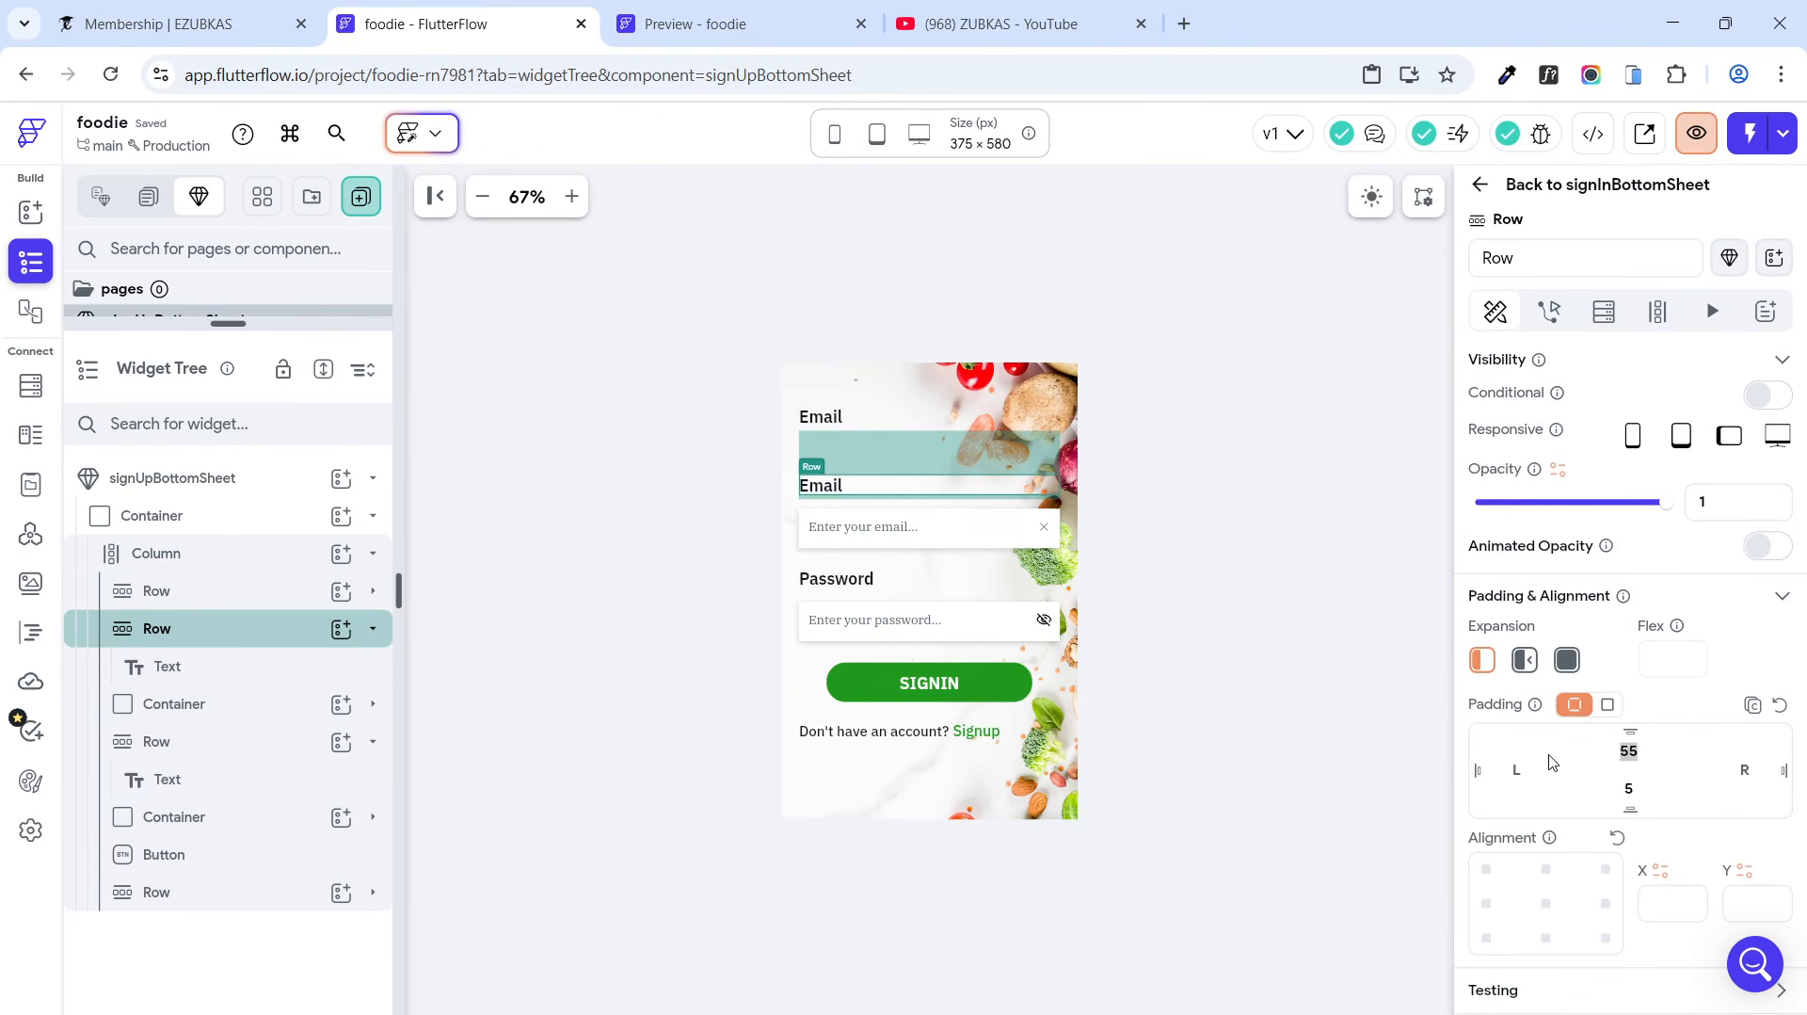
text(12)
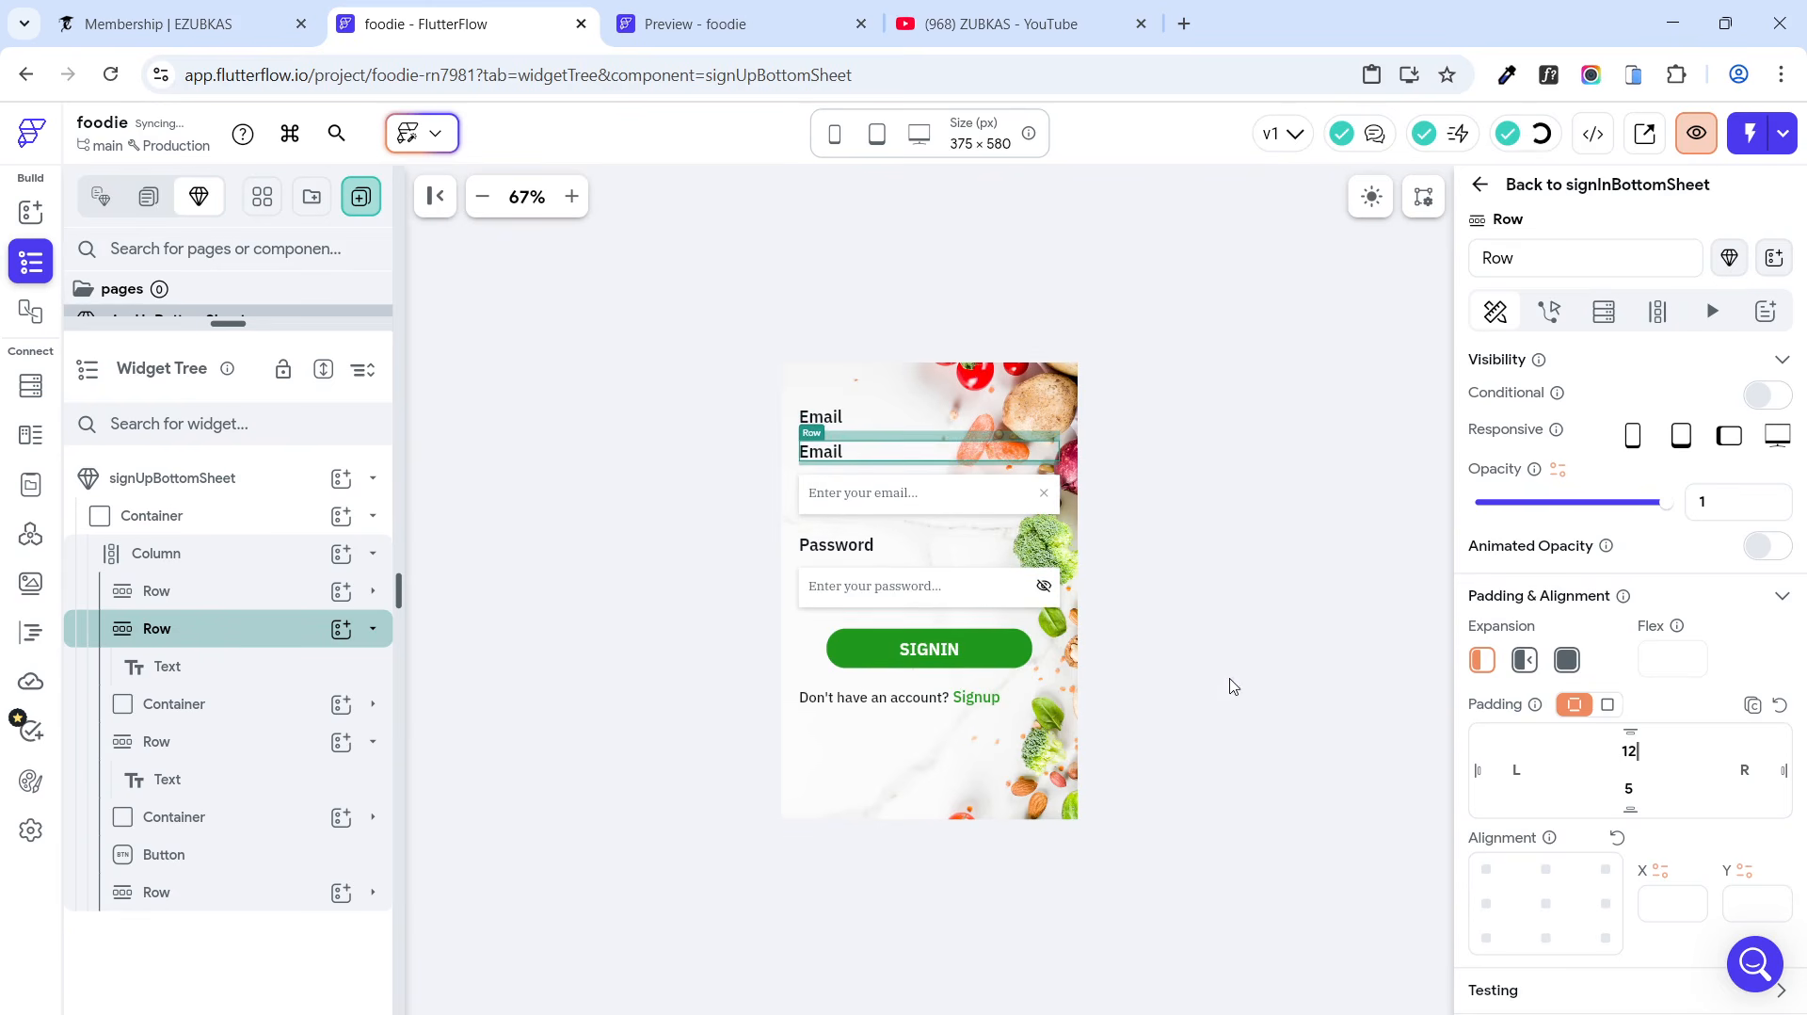
Step: Copy the email text field container and paste it into the signUpBottomSheet column
click(245, 704)
right_click(245, 710)
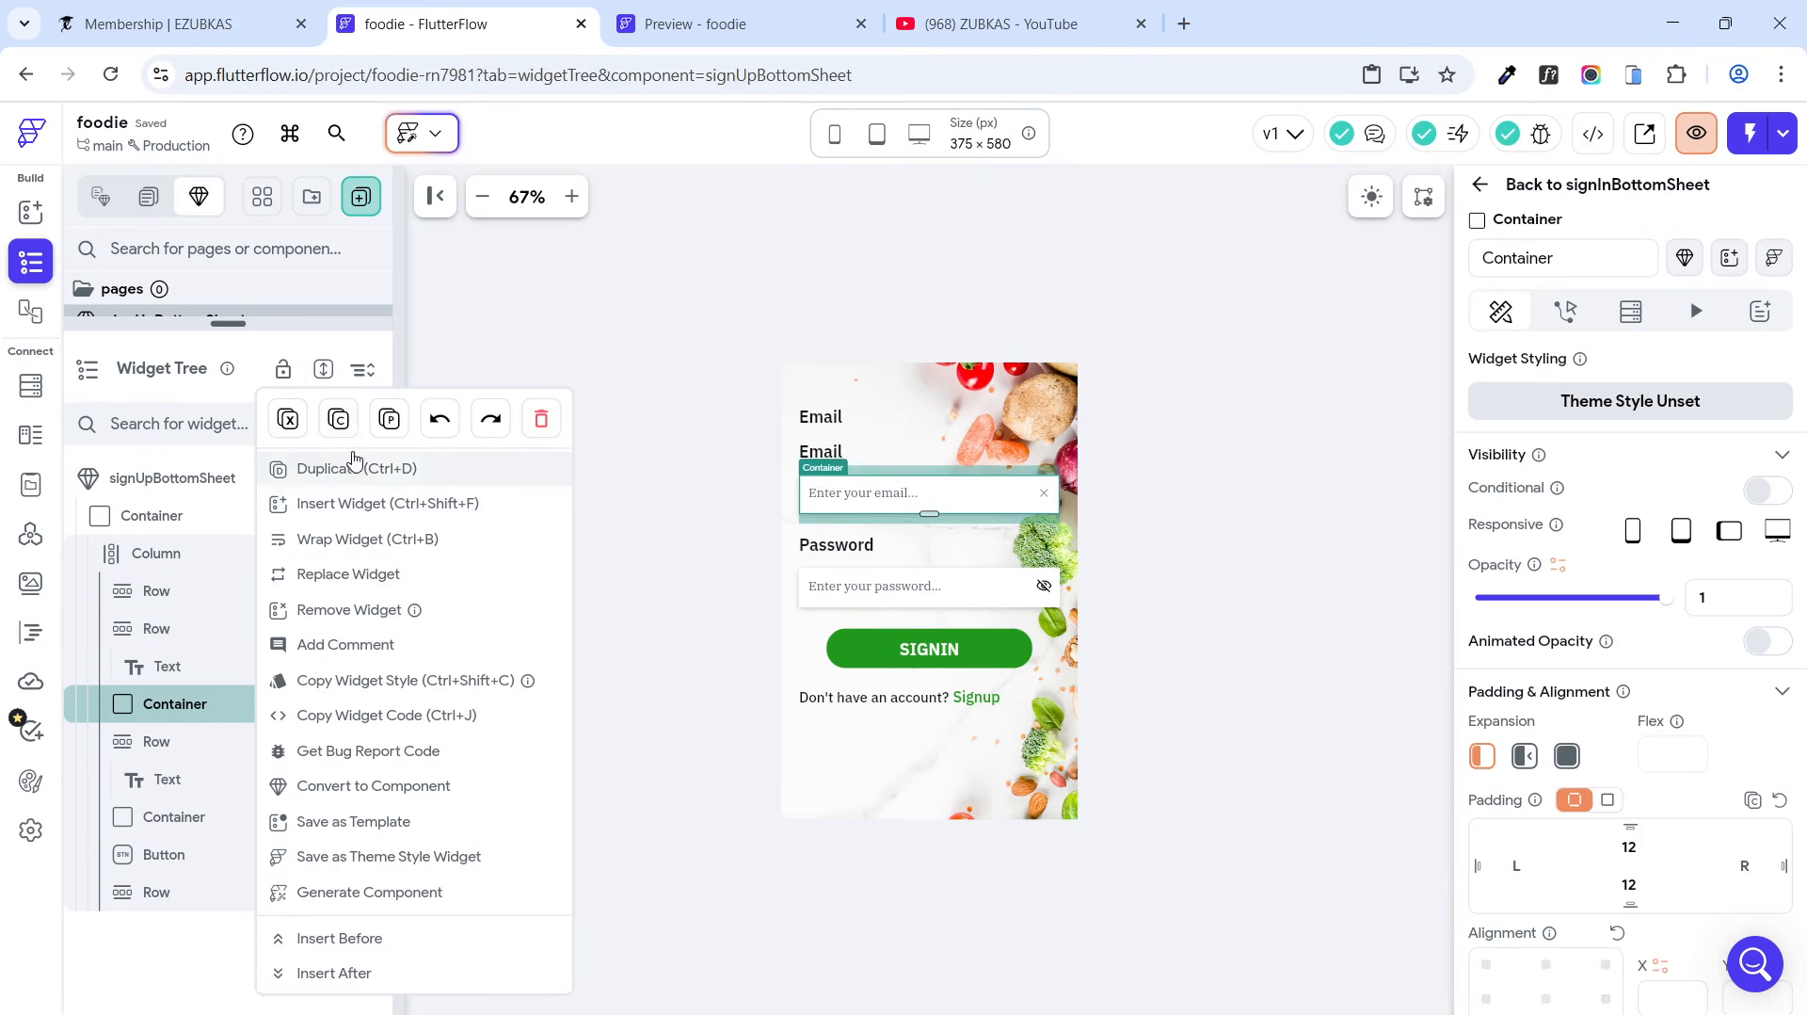
click(344, 416)
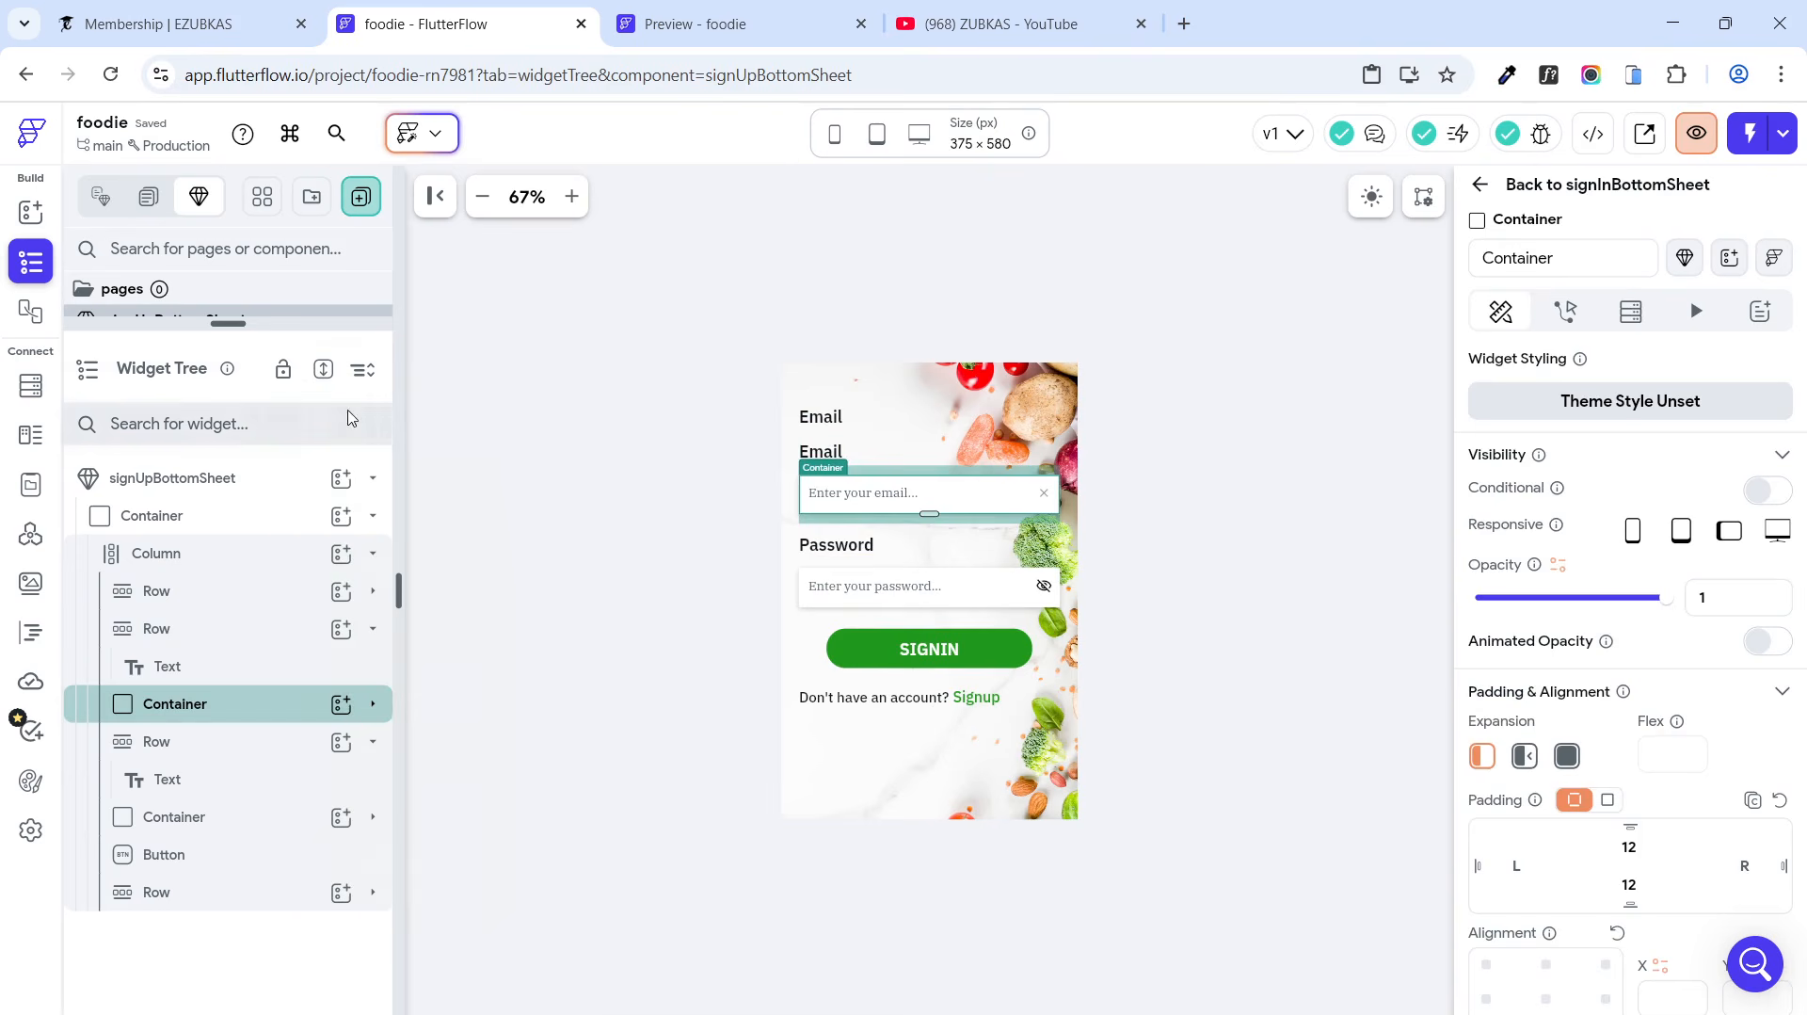
click(216, 562)
right_click(216, 562)
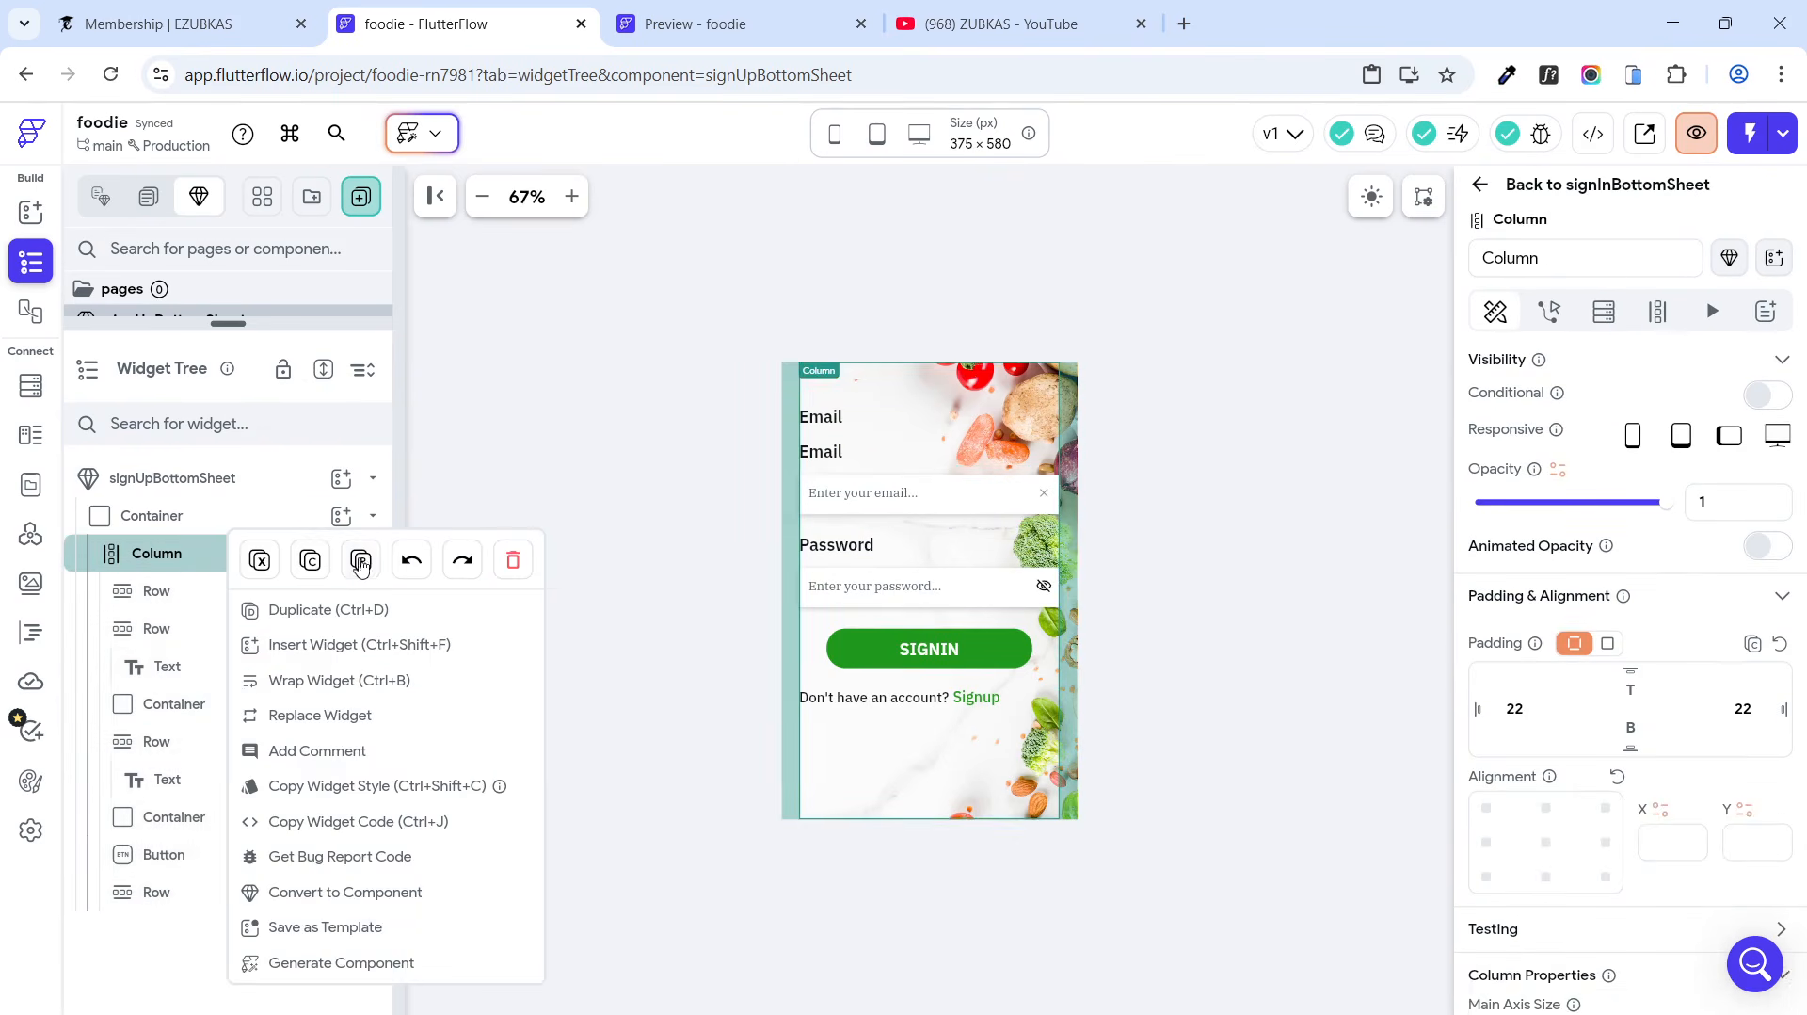
click(367, 576)
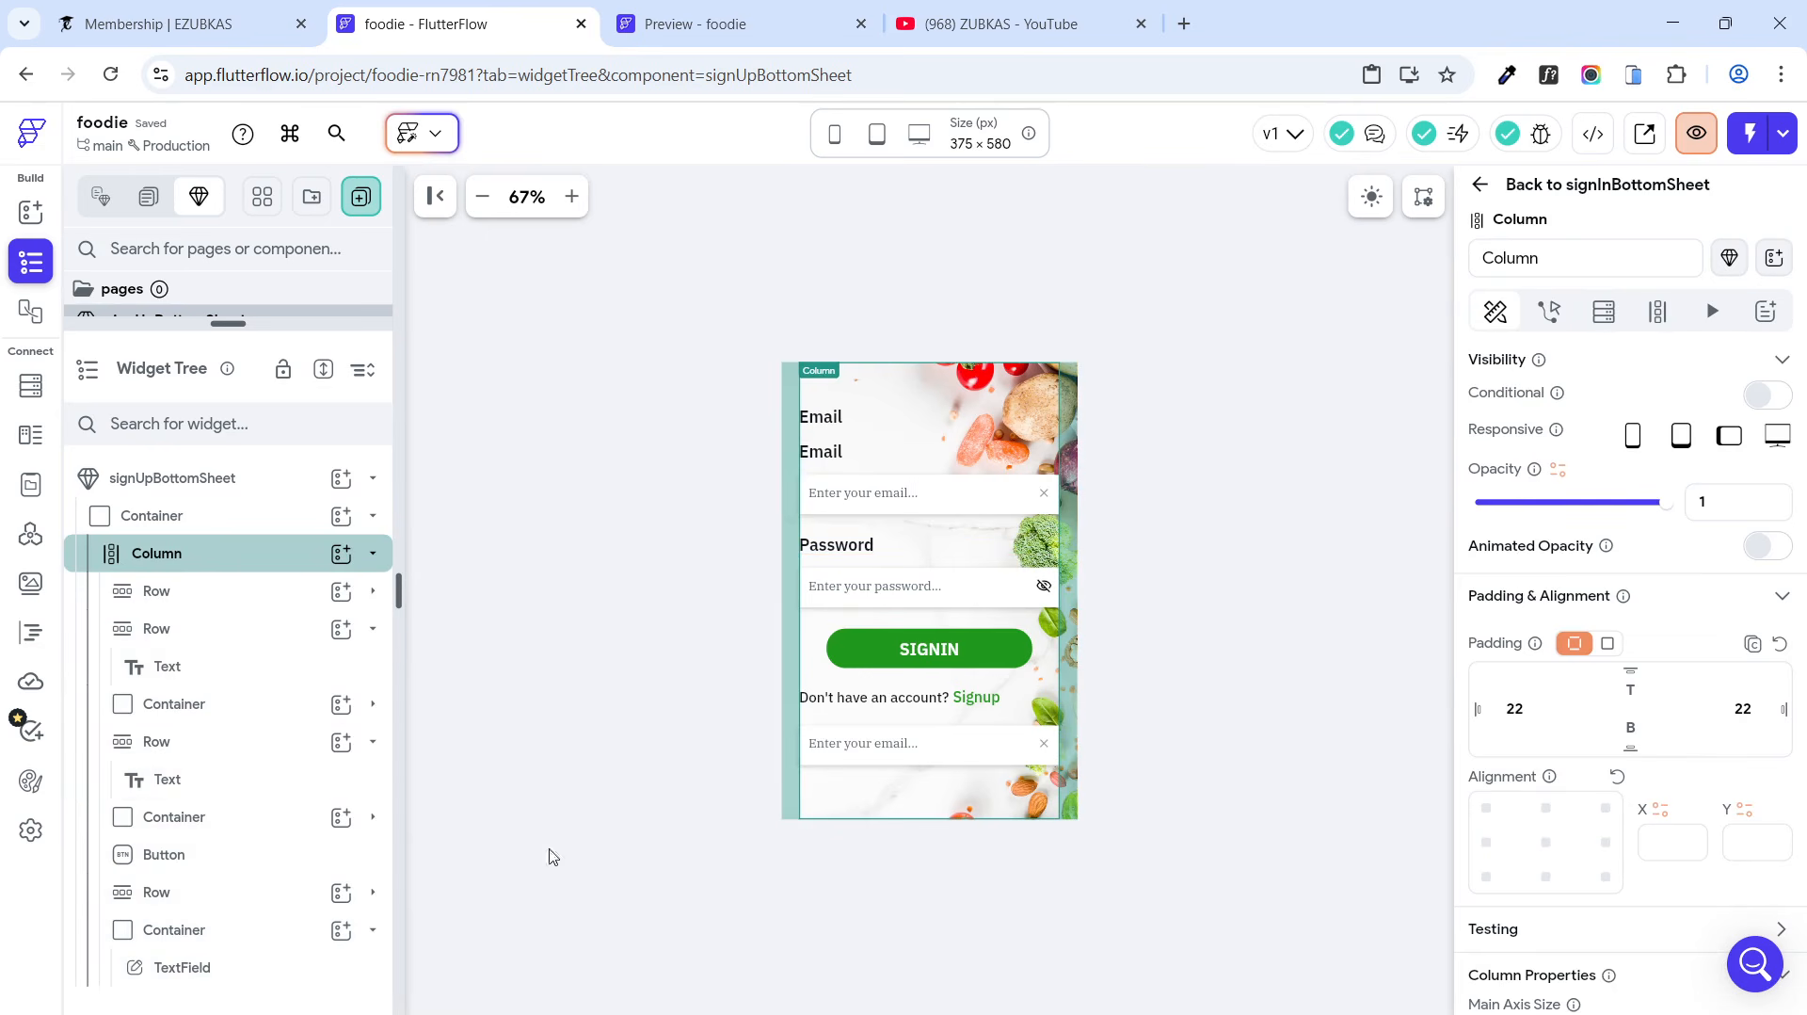
Step: Collapse the pasted email field container and move it between the two Email label rows
click(235, 932)
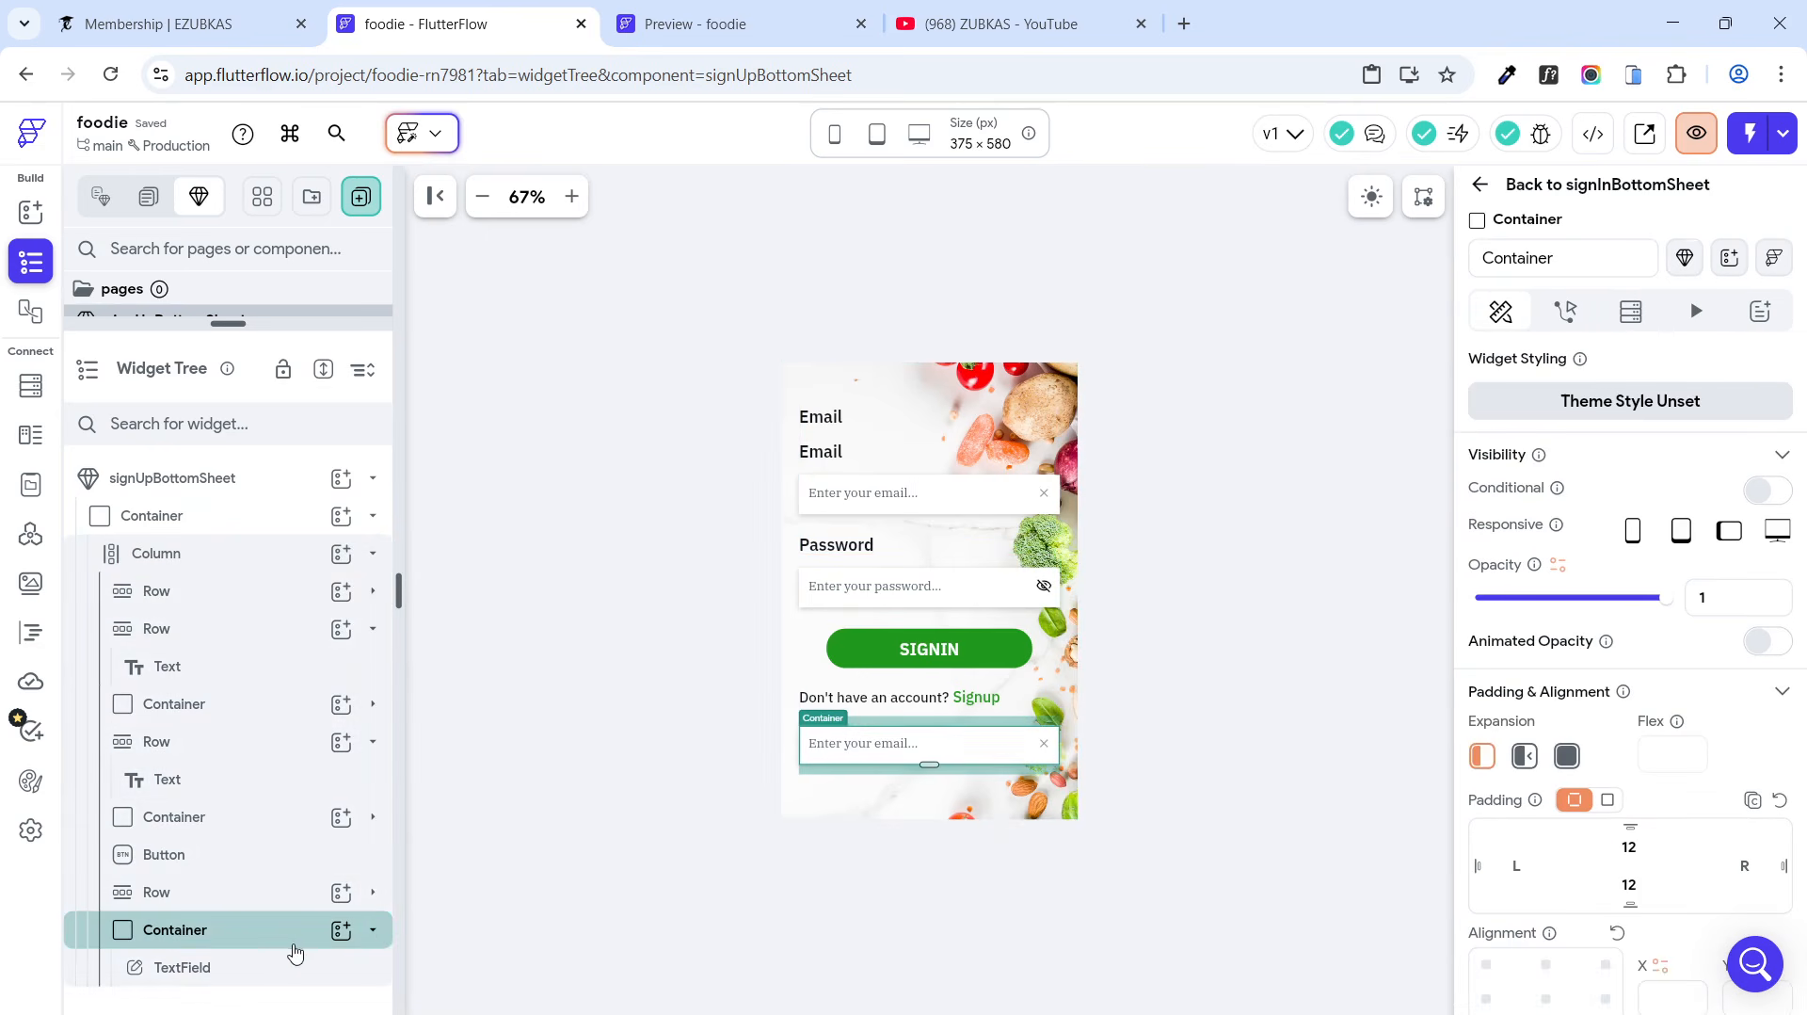
click(363, 930)
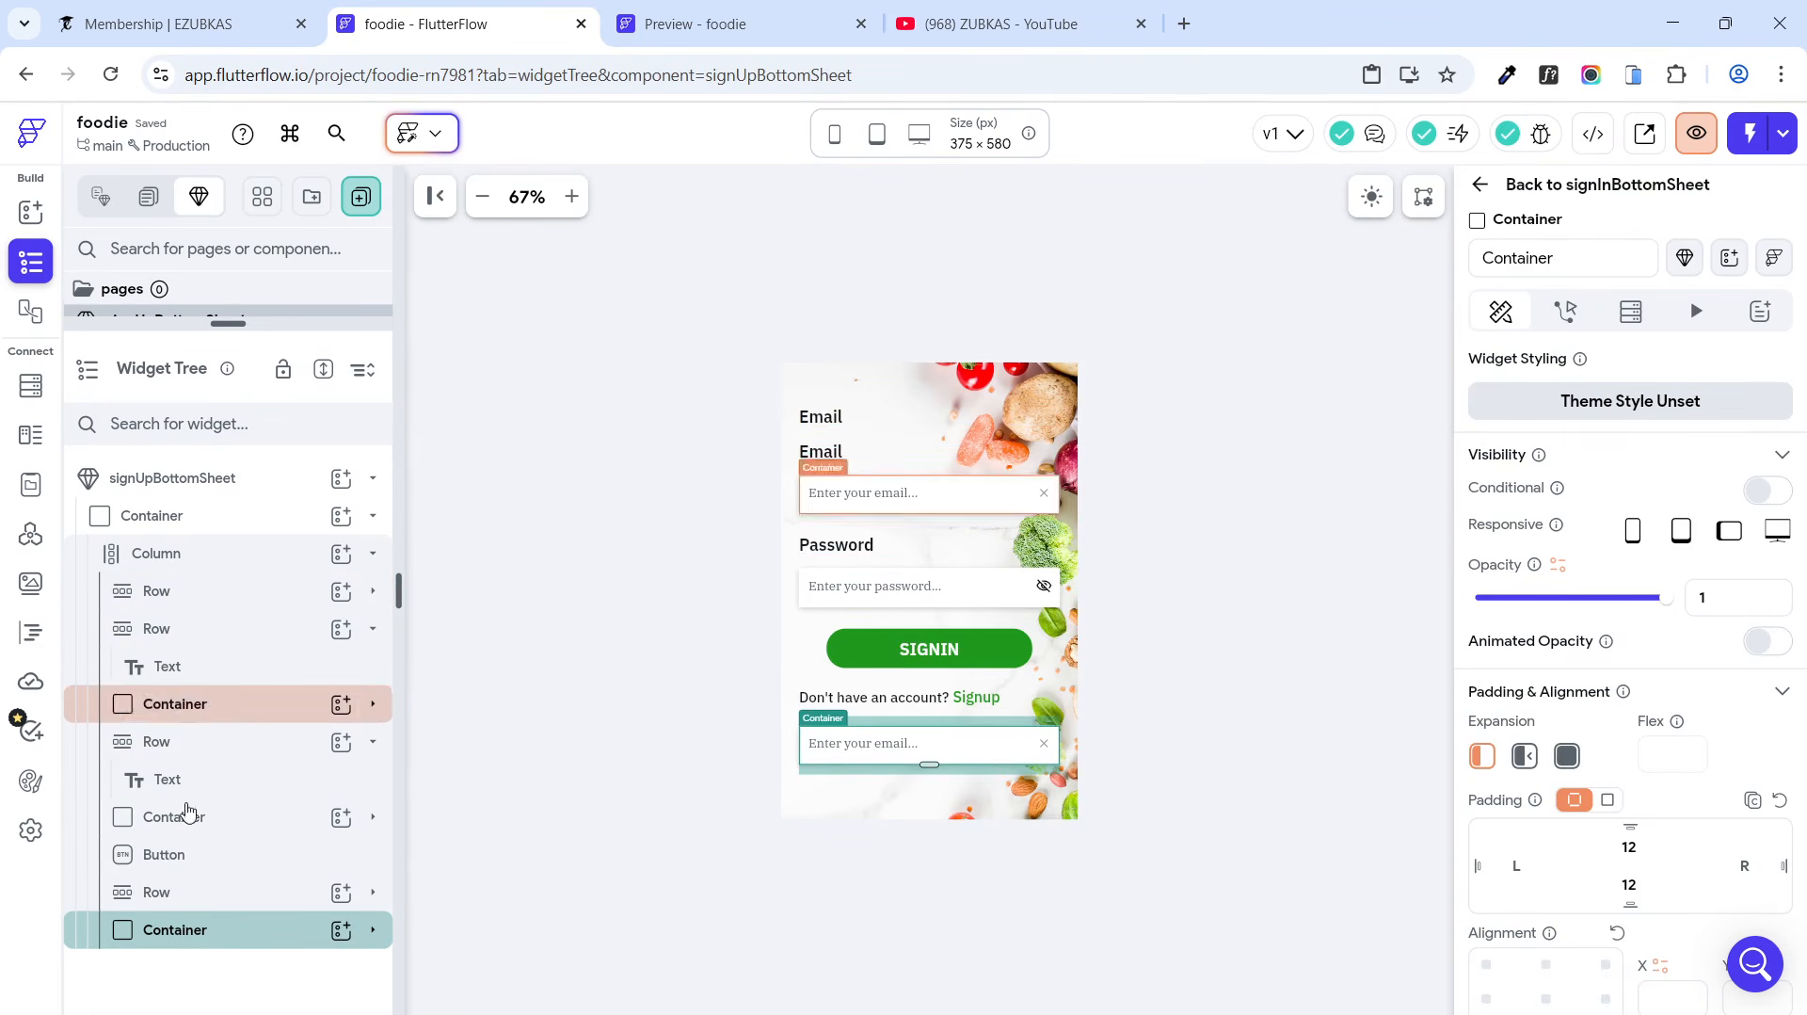
drag(198, 930, 234, 603)
Step: Change the text of the upper Email label to "Name"
click(723, 632)
double_click(820, 416)
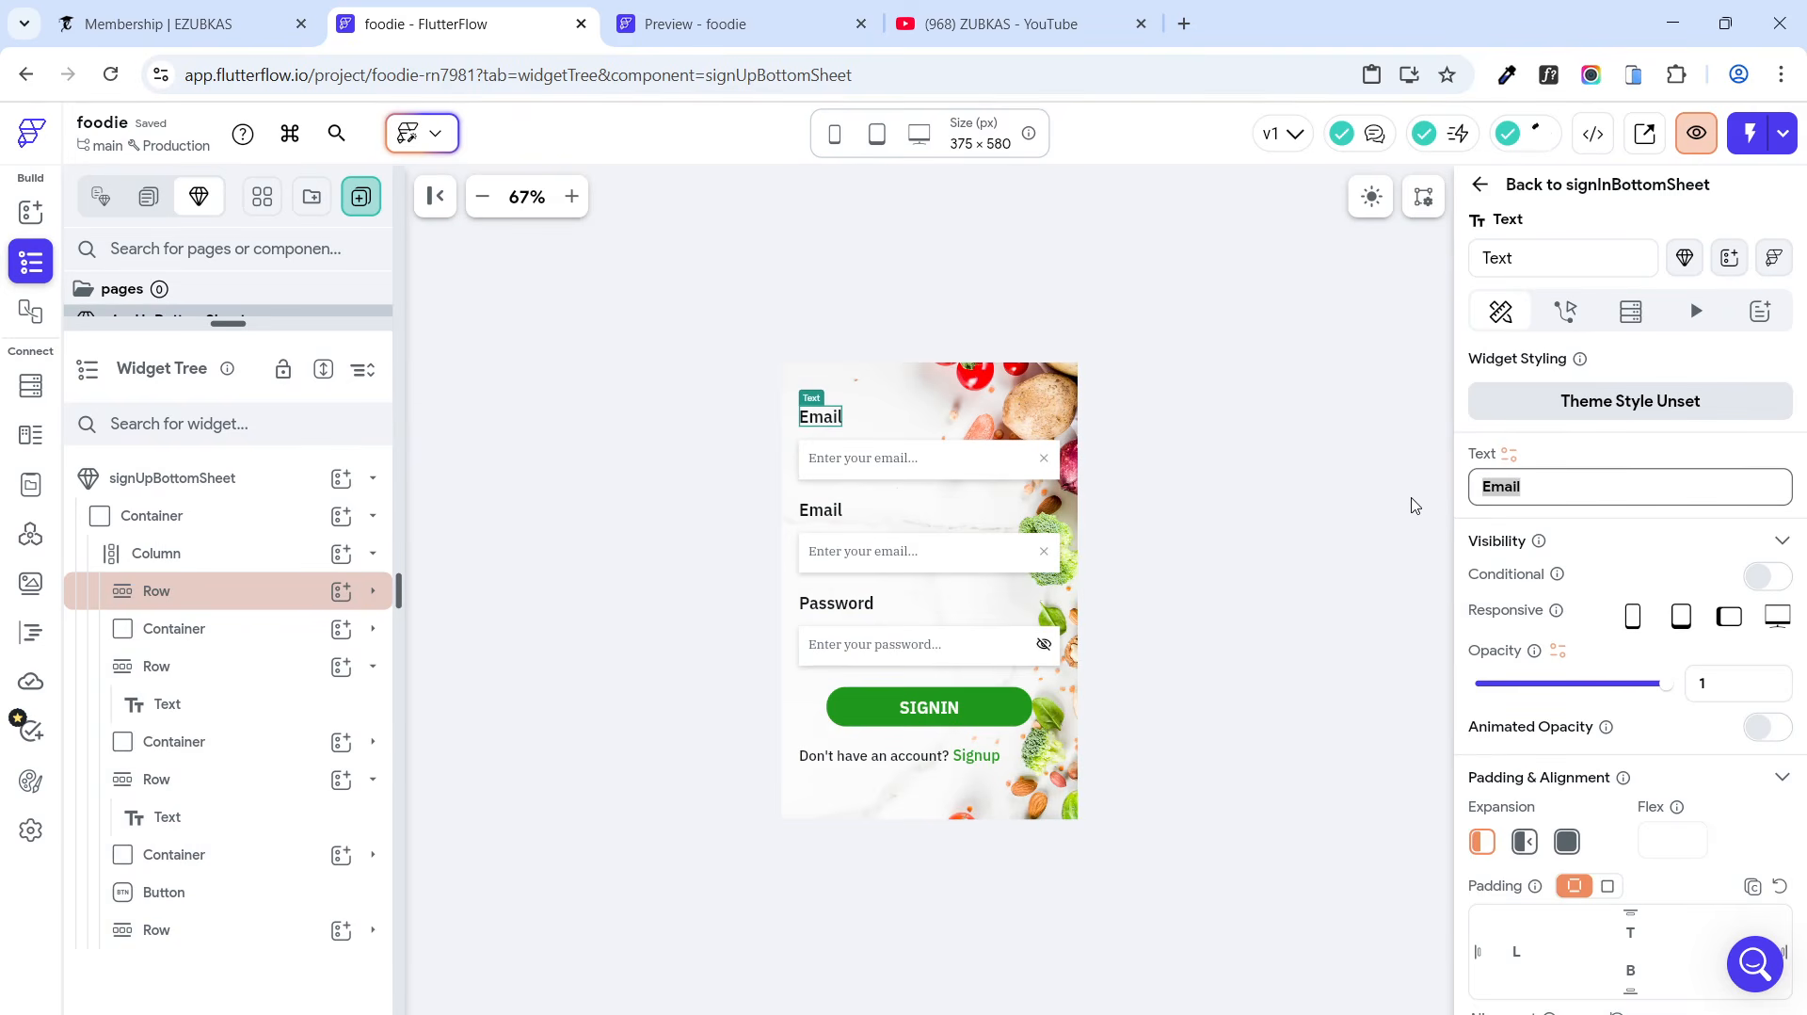
text(Name)
Step: Set the hint text of the text field below the Name label to "Enter you name.."
click(902, 468)
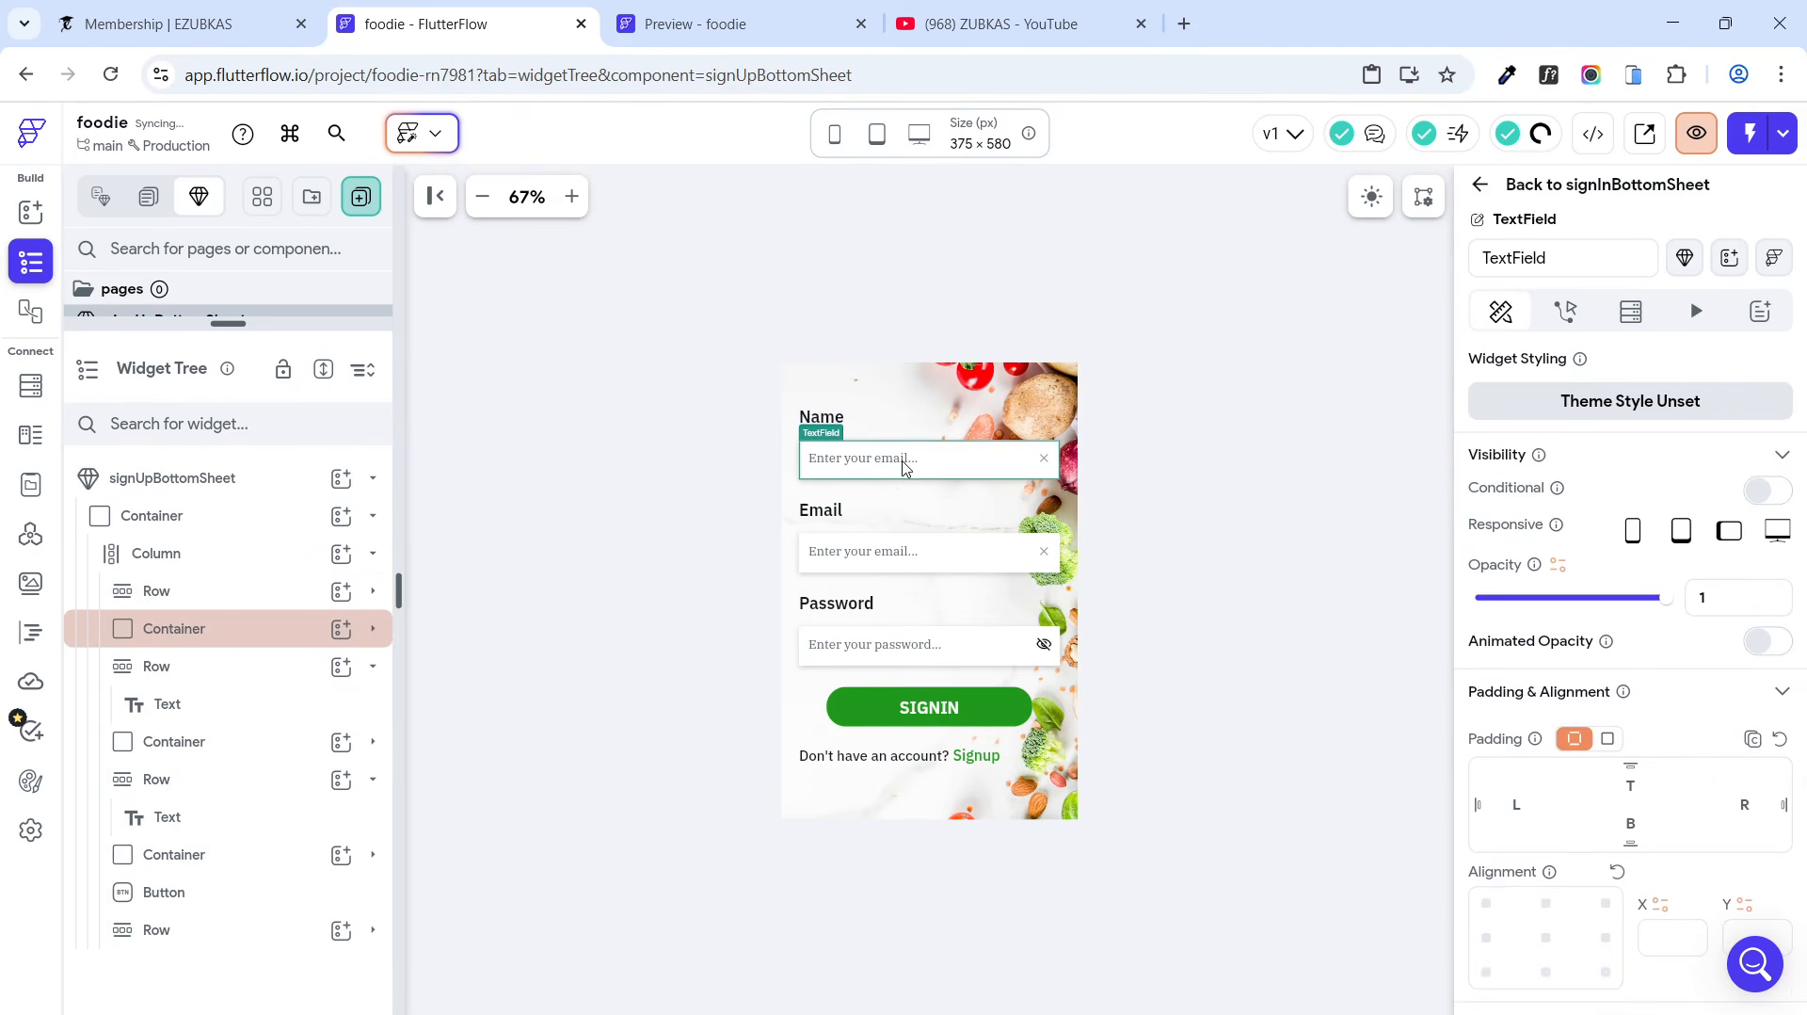
scroll(1786, 721, down, 10)
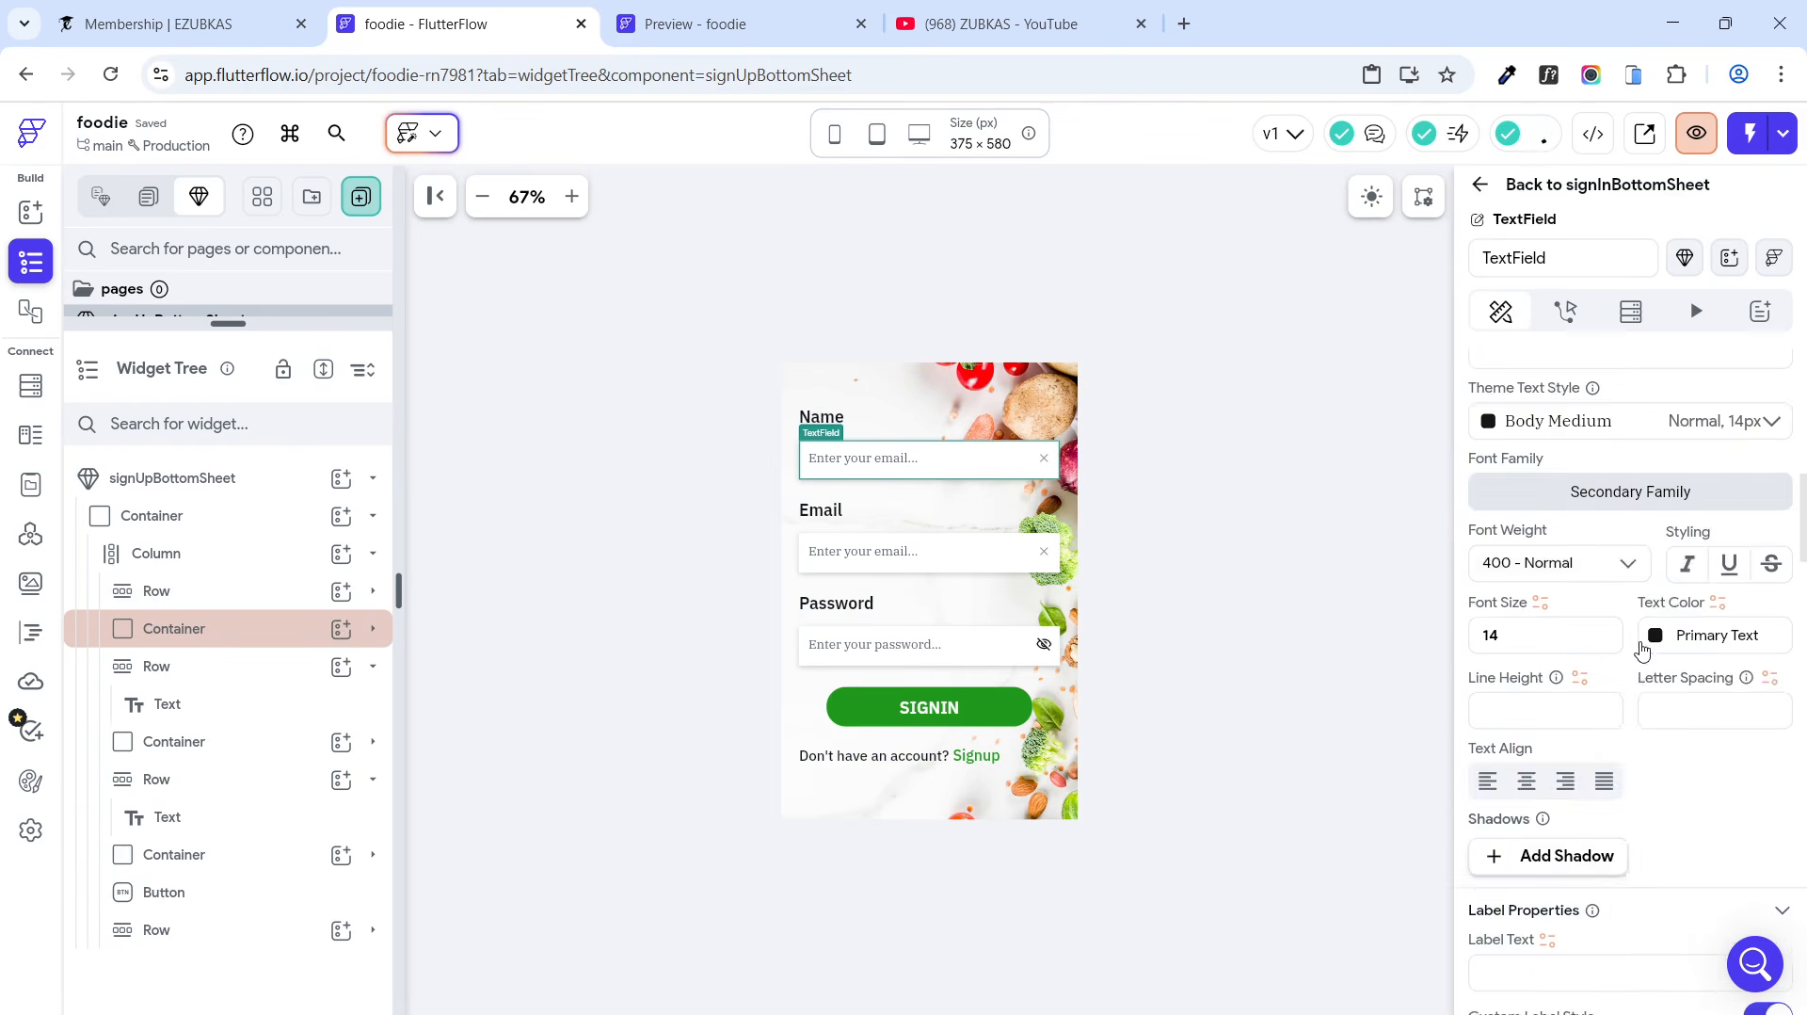
scroll(1560, 611, down, 5)
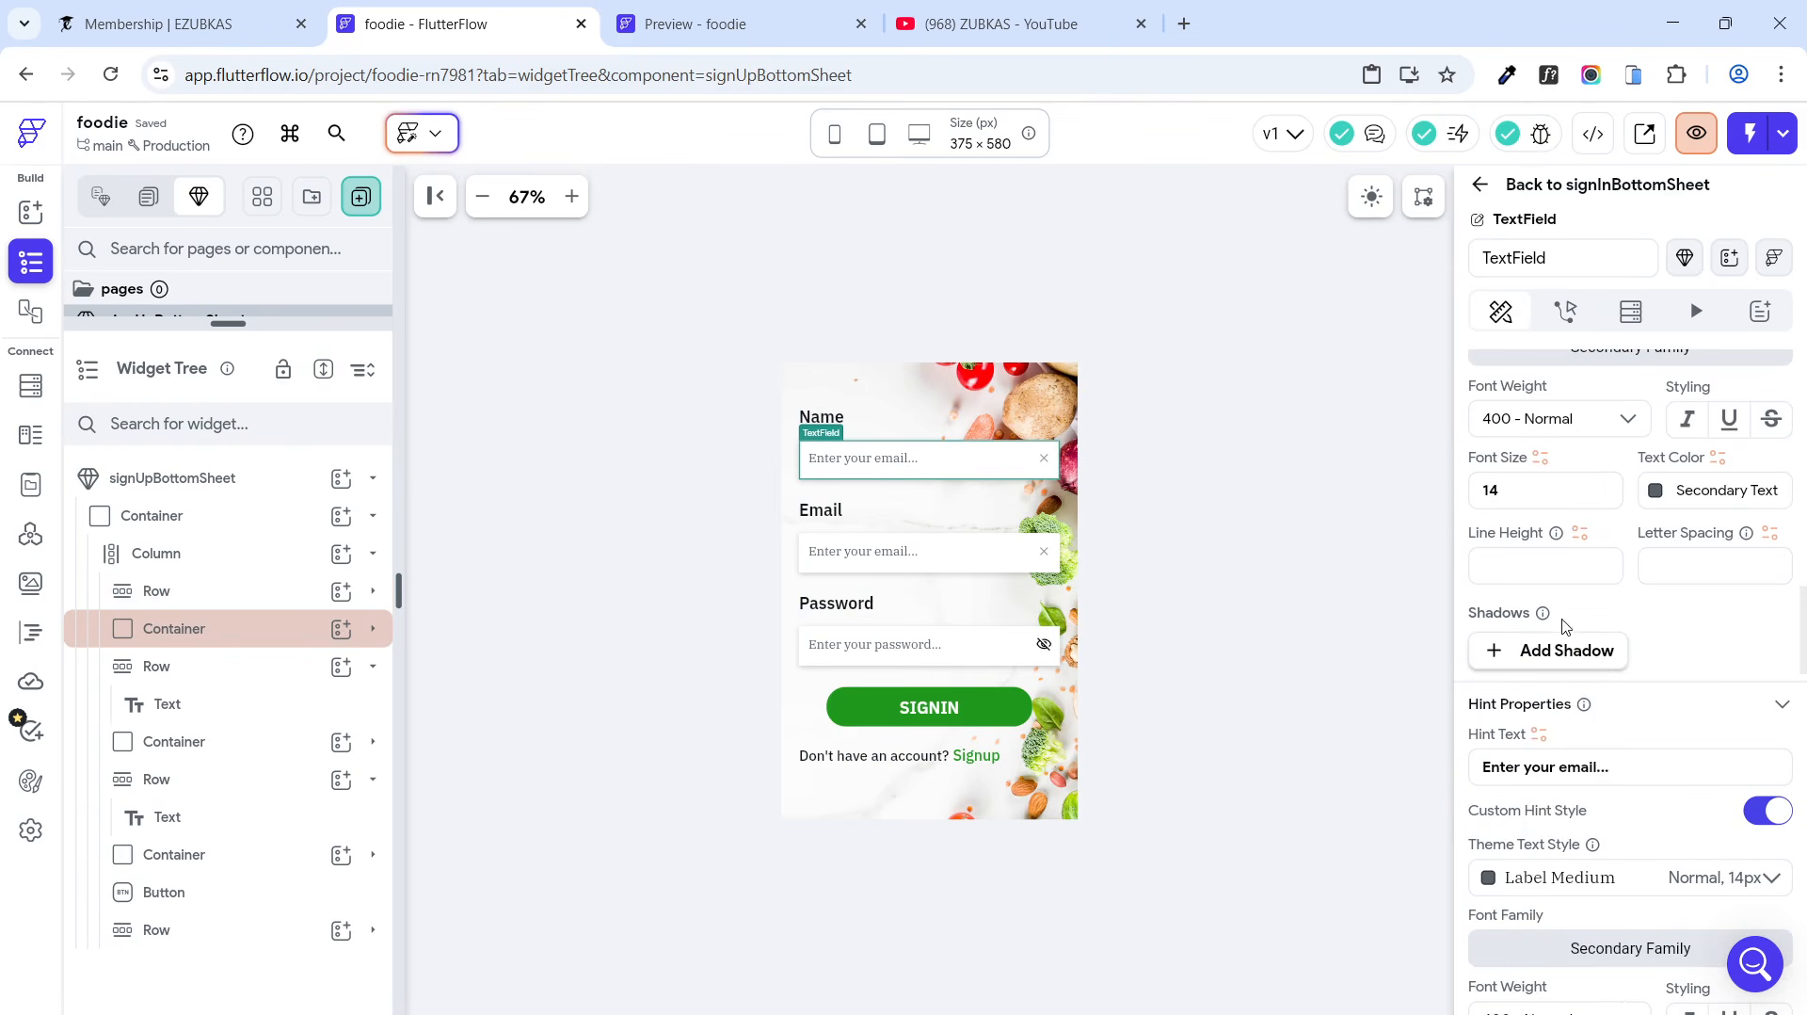
click(1598, 766)
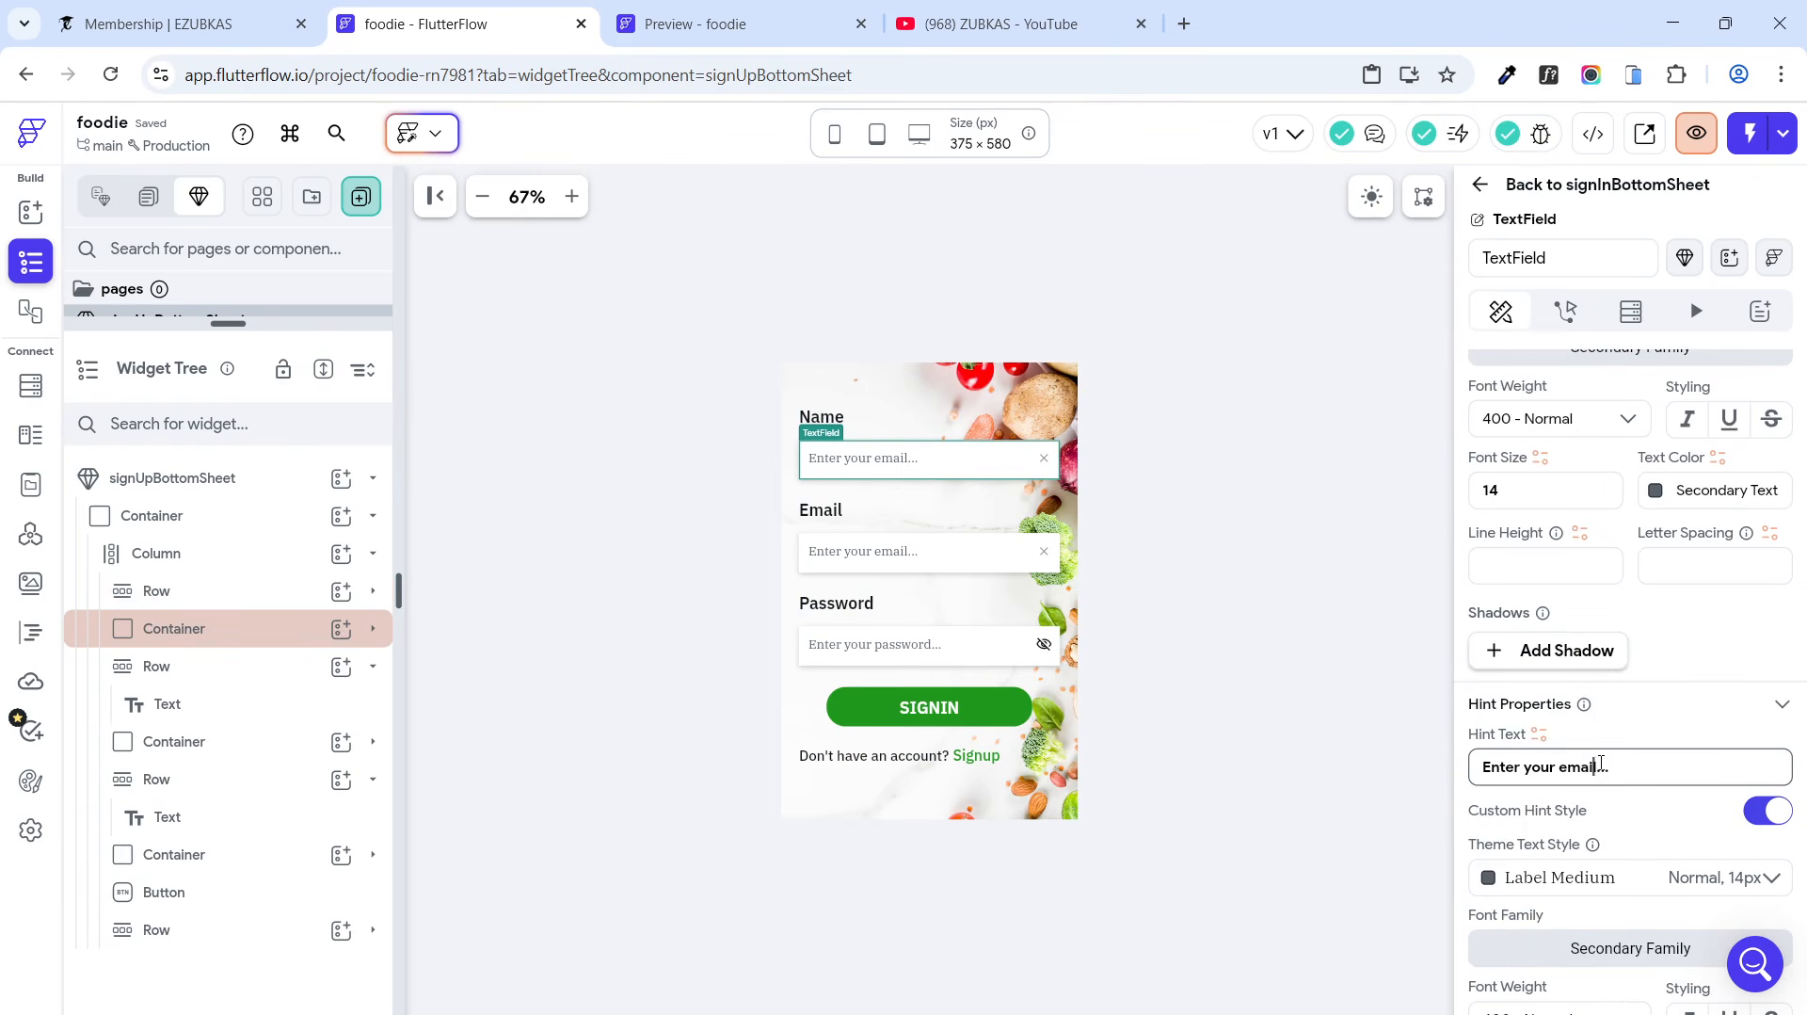
key(ctrl+a)
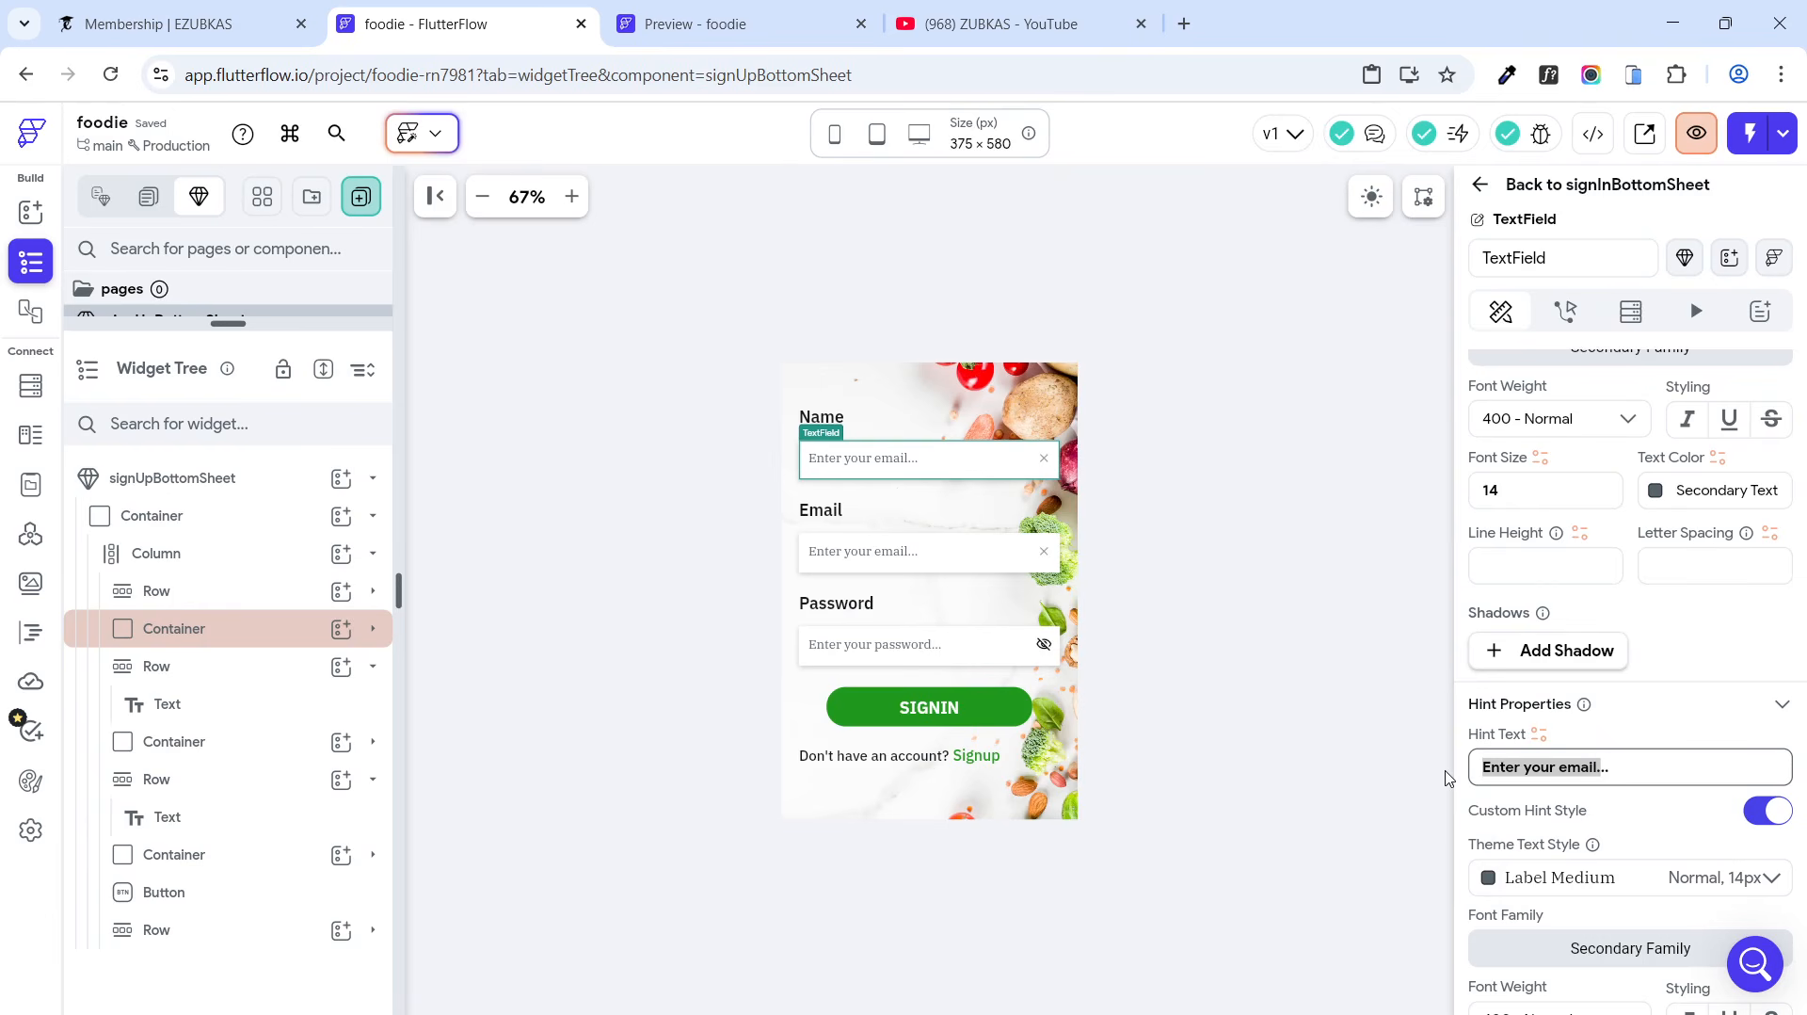
key(Right)
key(BackSpace)
key(BackSpace)
key(BackSpace)
key(BackSpace)
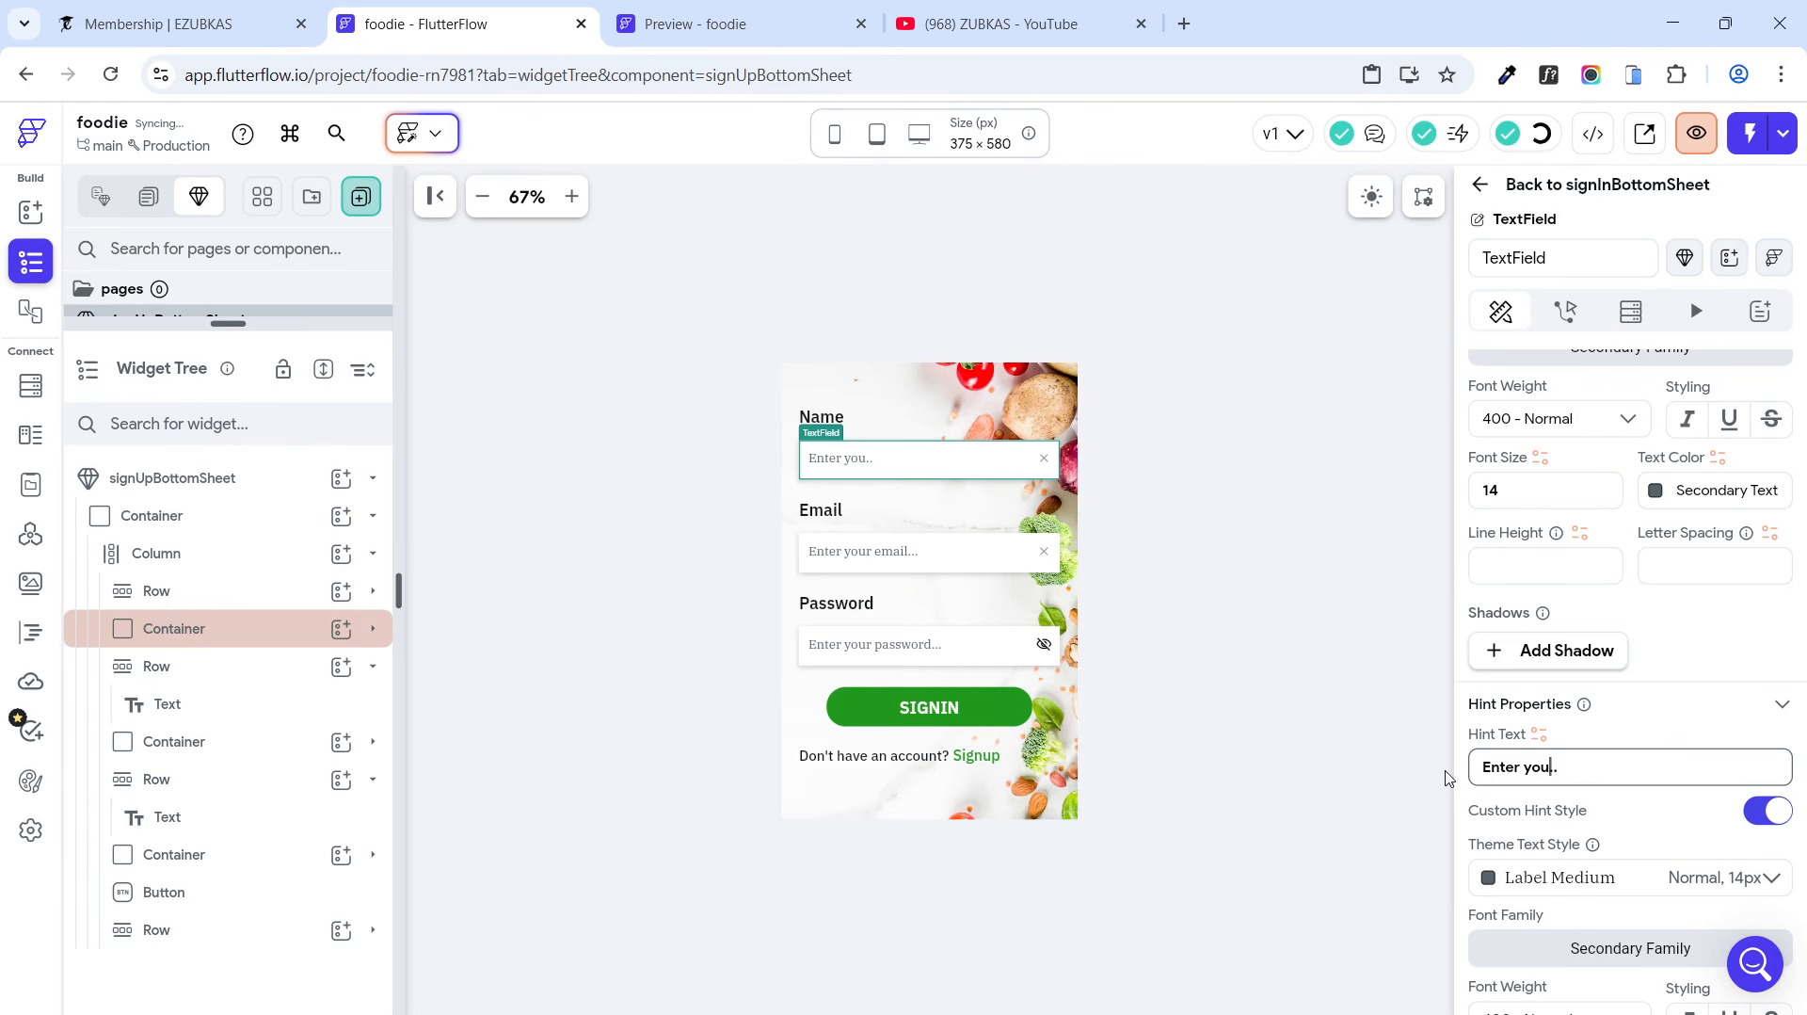
text(name)
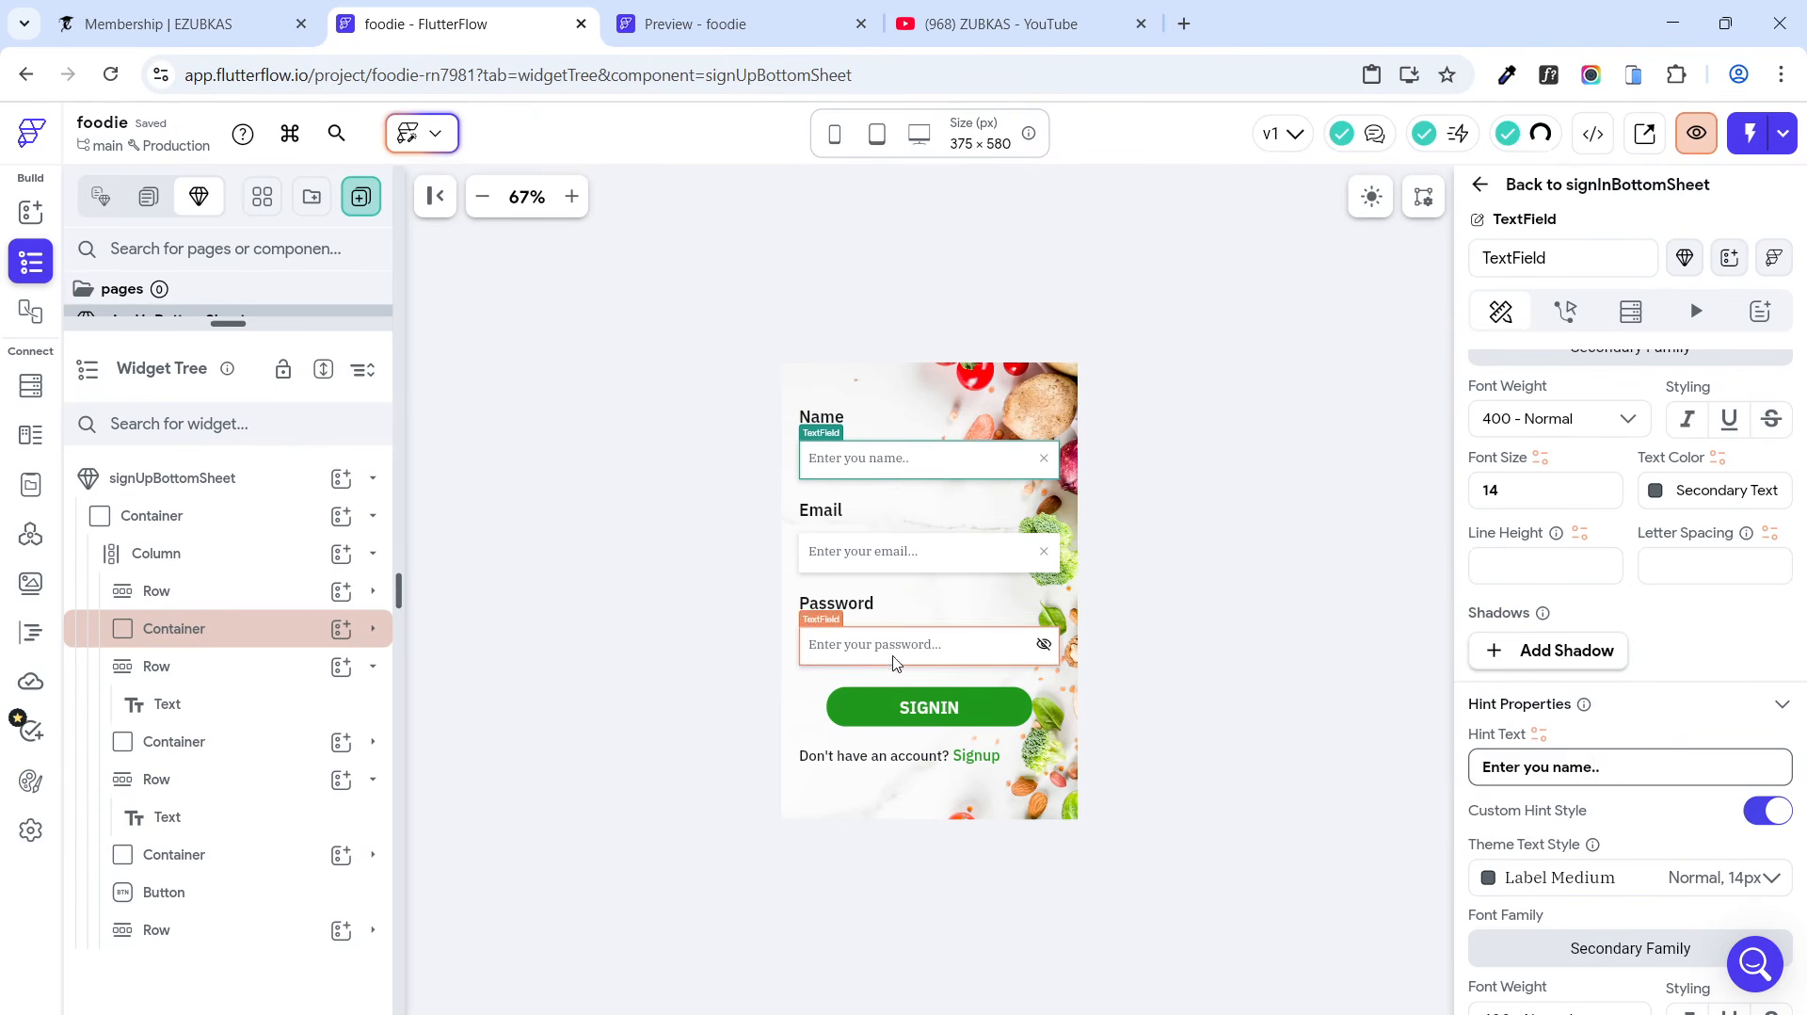
scroll(1586, 649, down, 8)
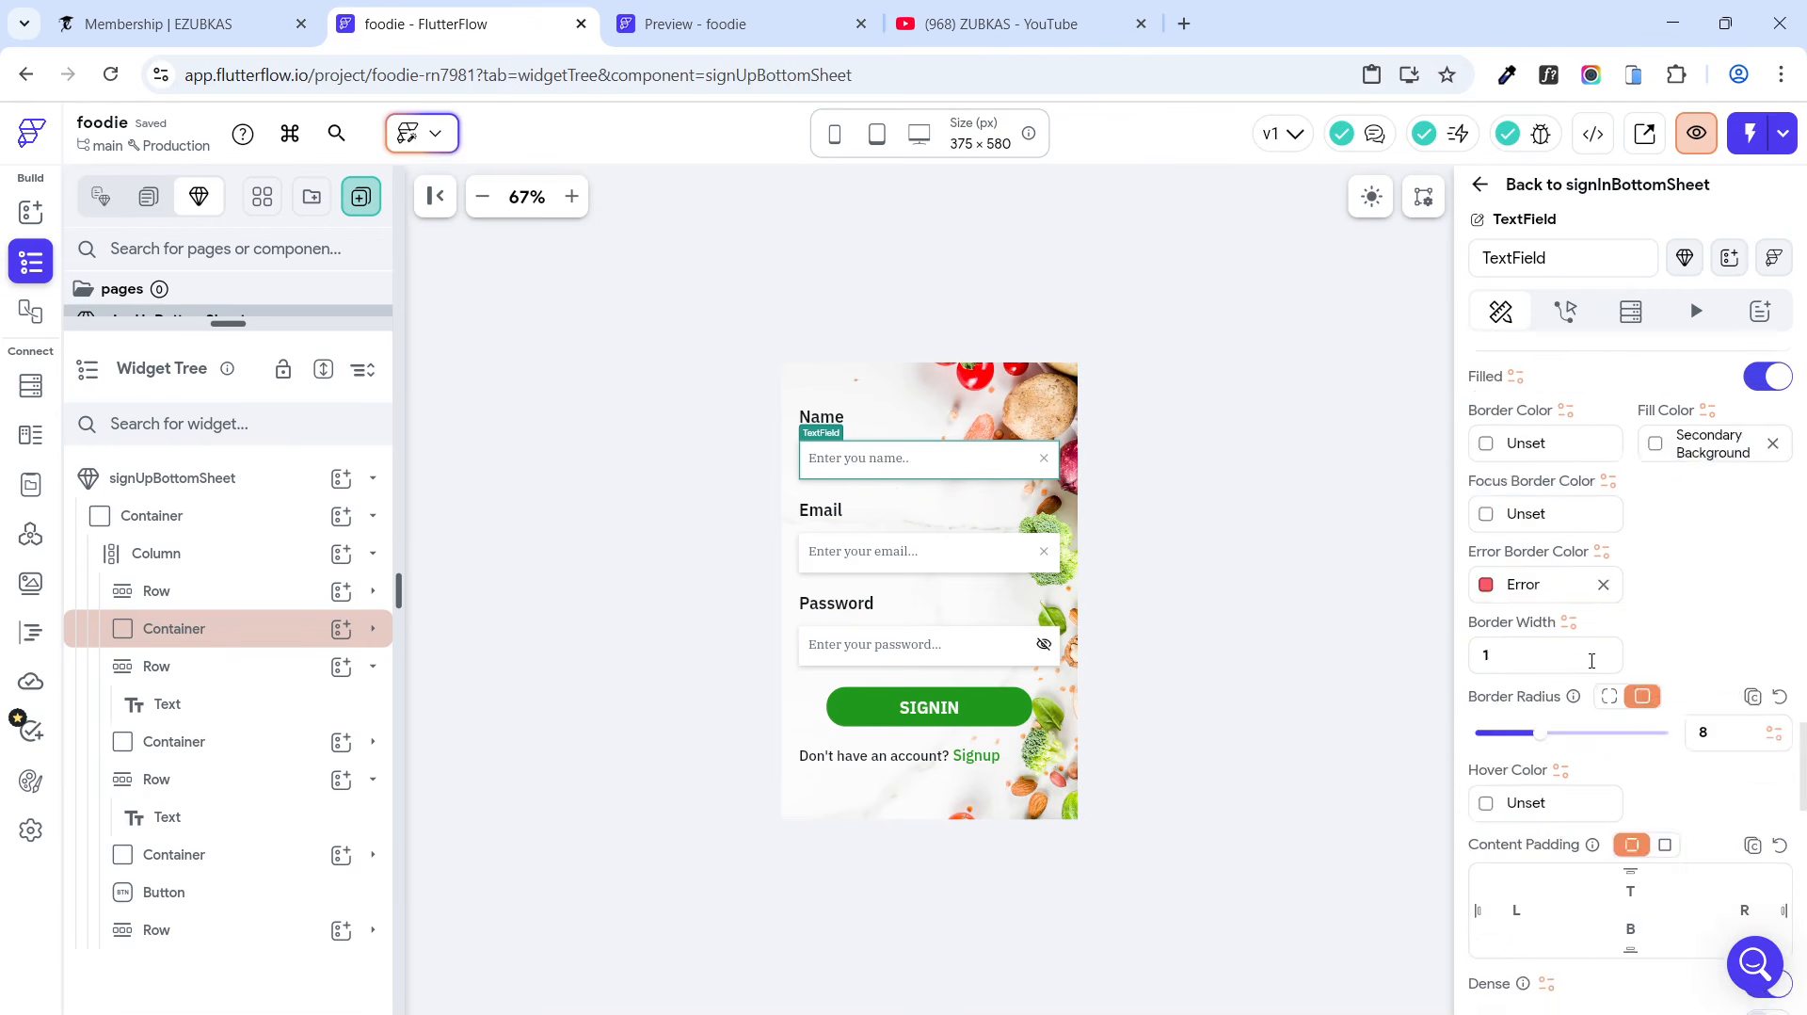
scroll(1592, 659, down, 6)
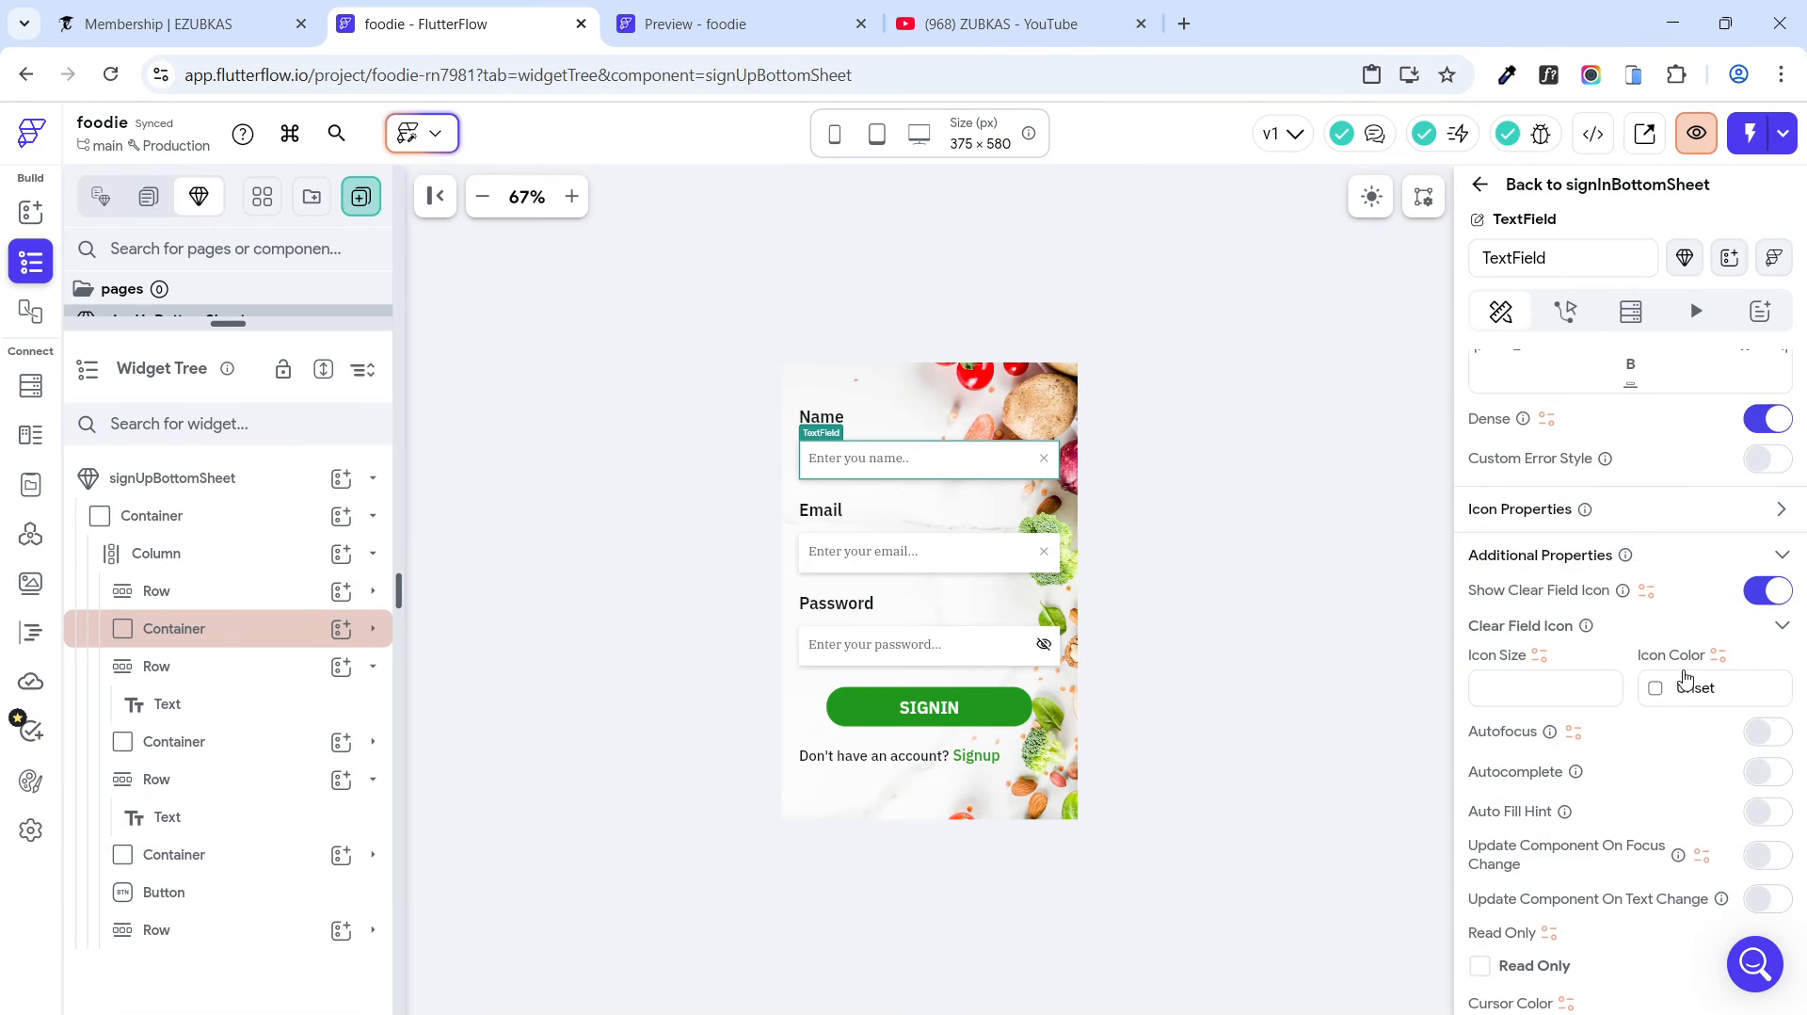
scroll(1642, 684, down, 2)
scroll(1649, 694, up, 3)
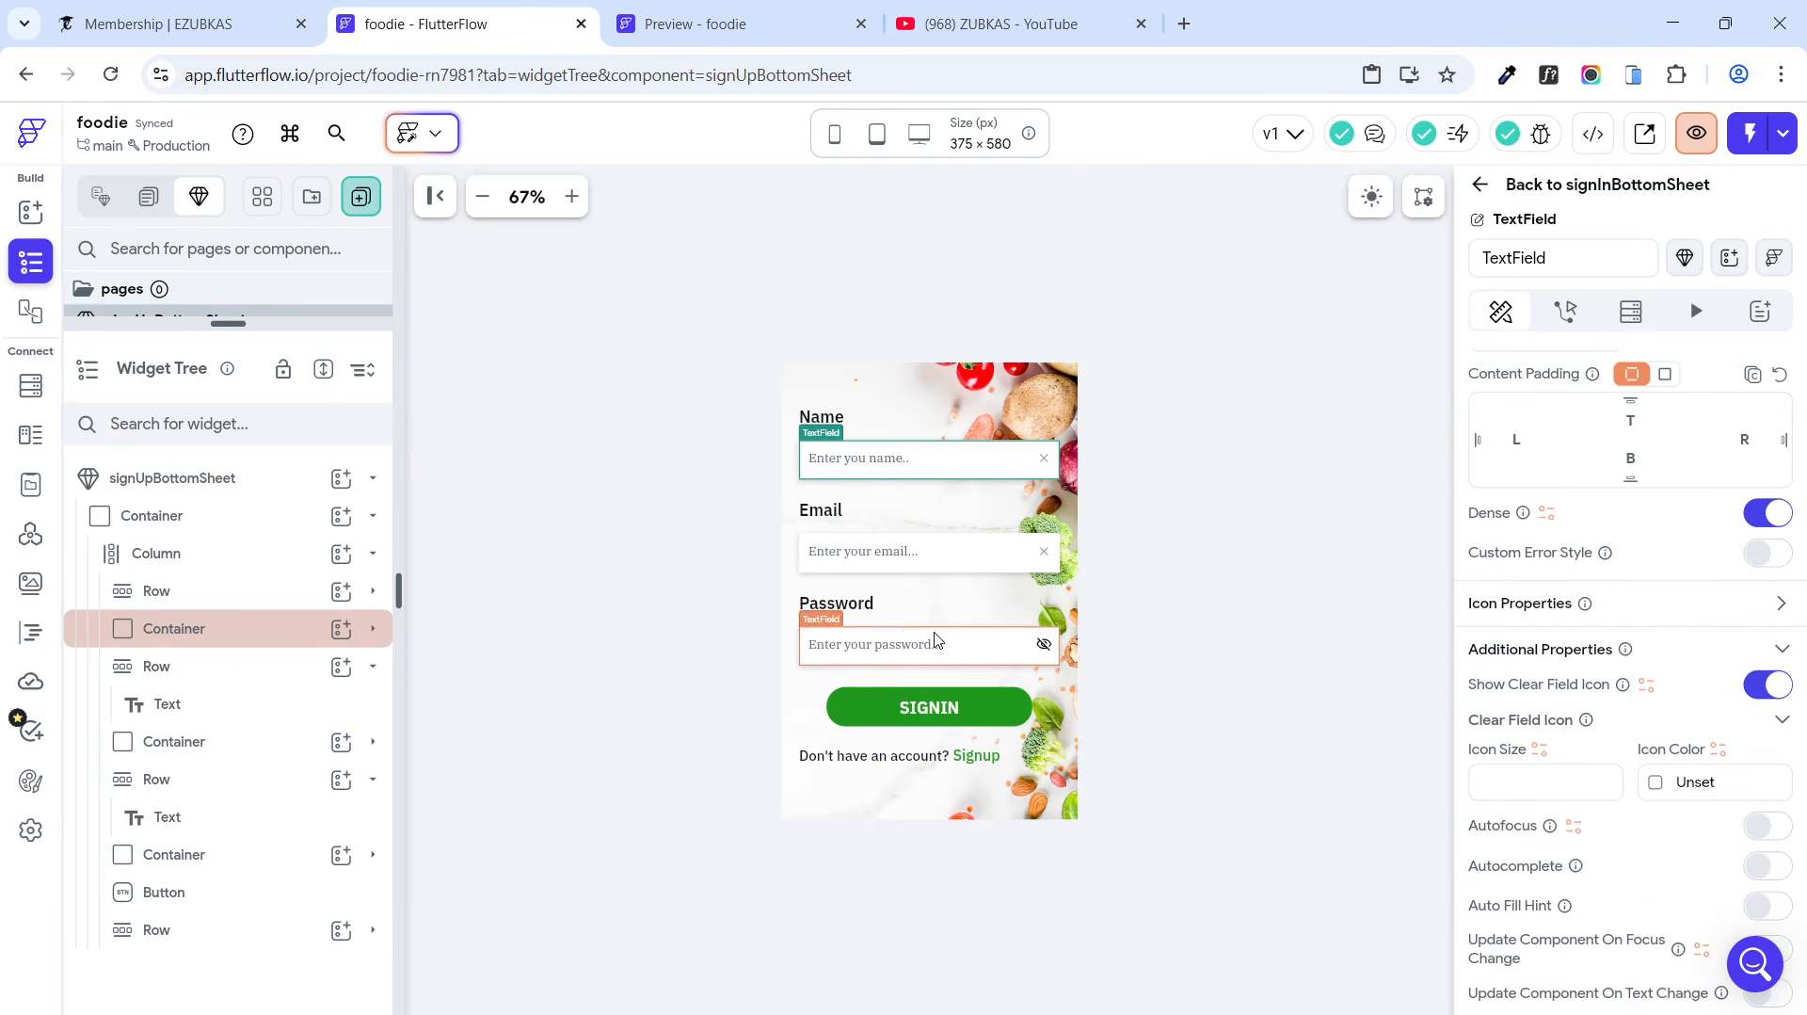
click(634, 646)
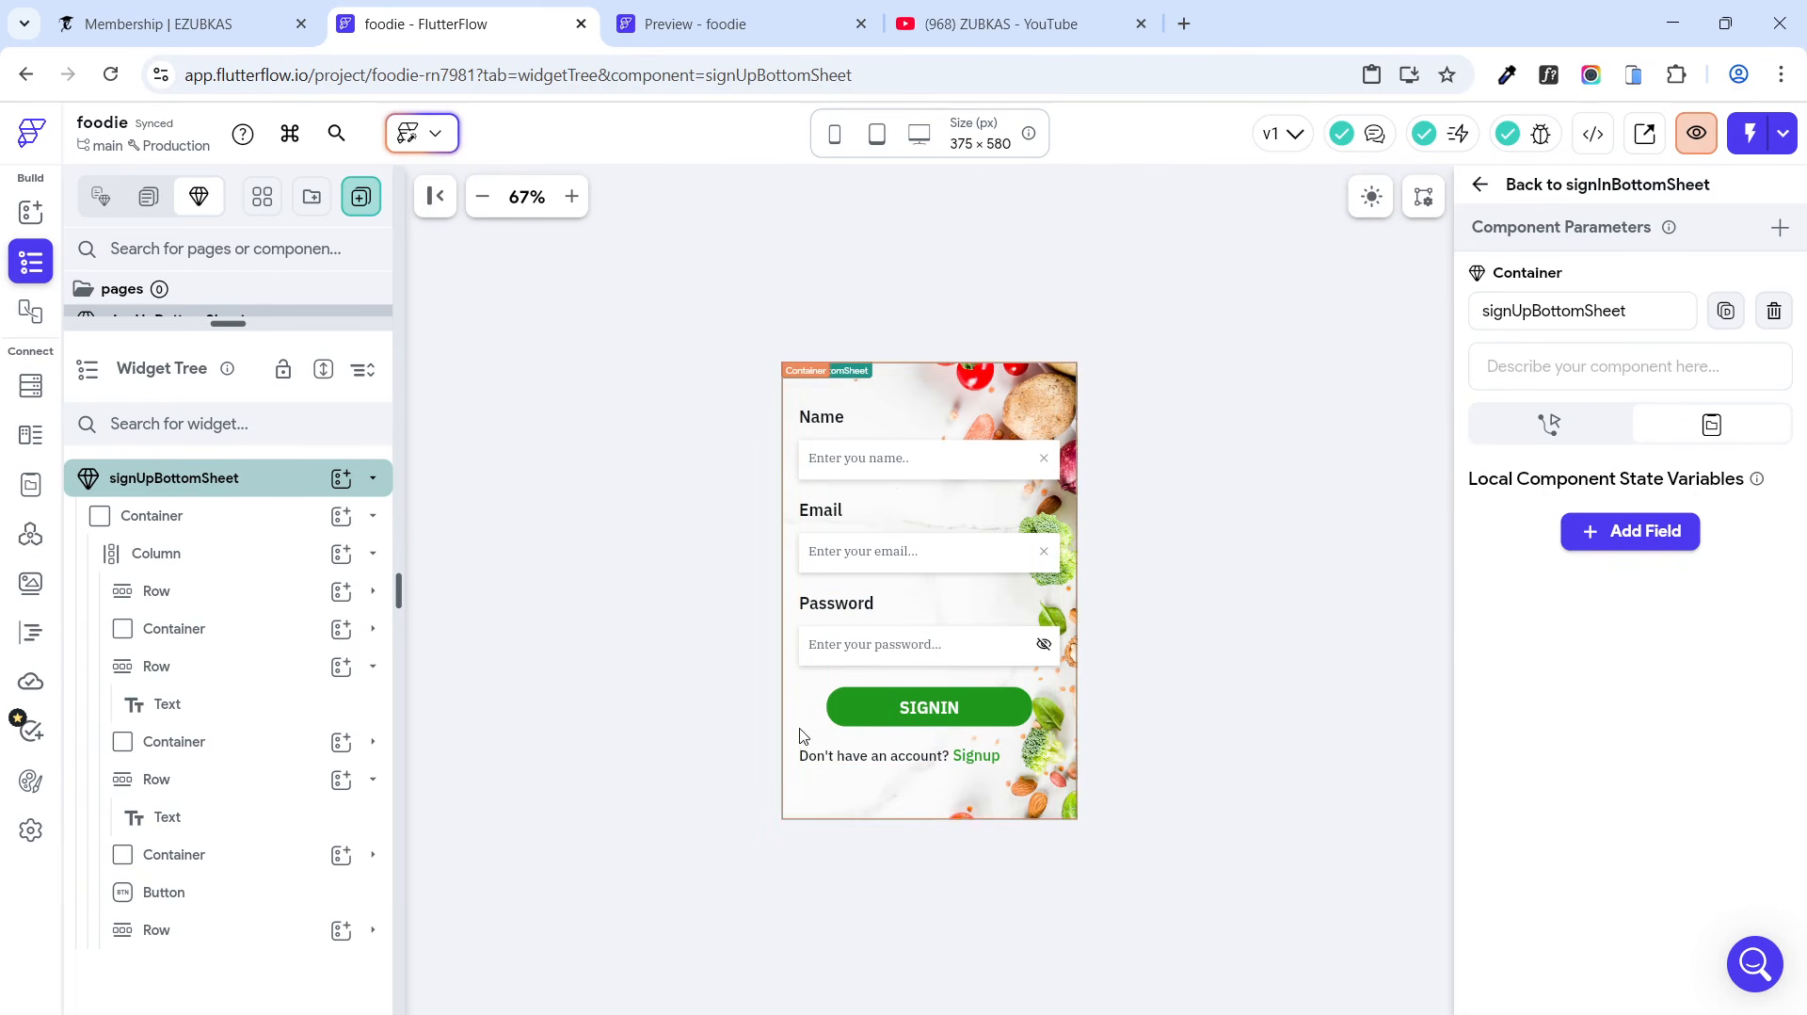
Step: Duplicate the Password label row and collapse the row in the widget tree
click(815, 604)
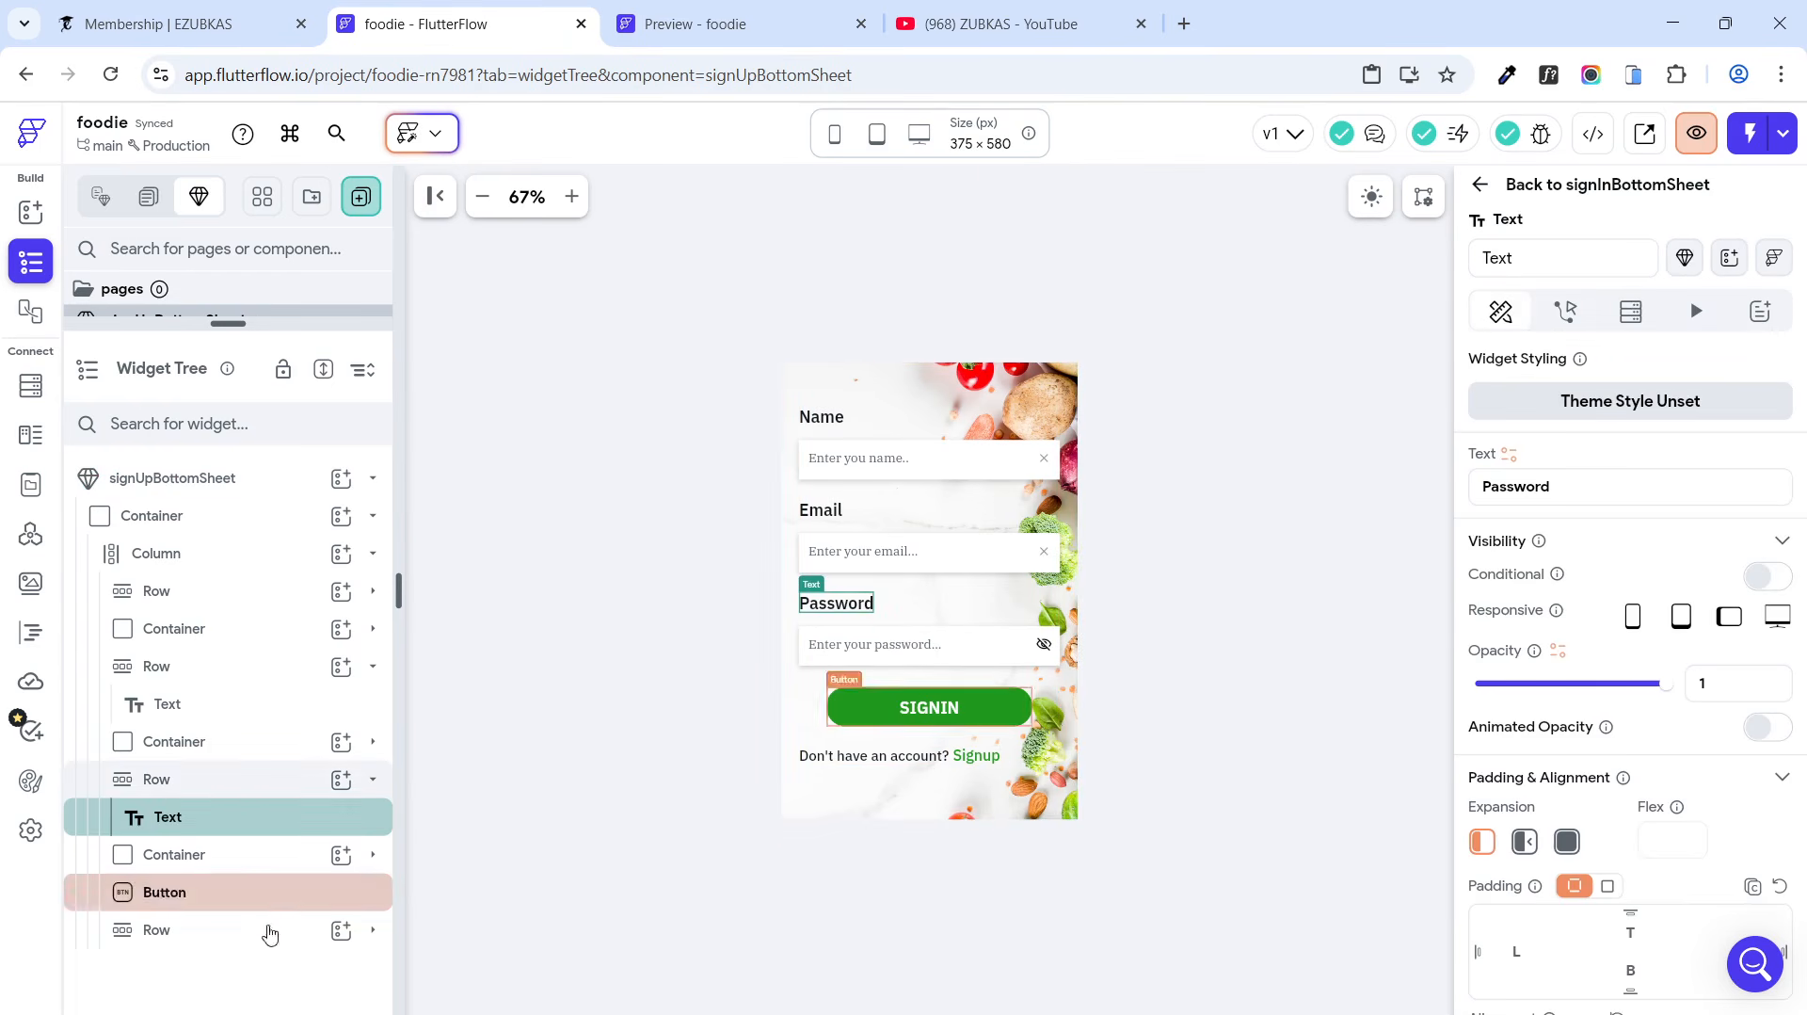
click(235, 781)
right_click(235, 781)
click(393, 508)
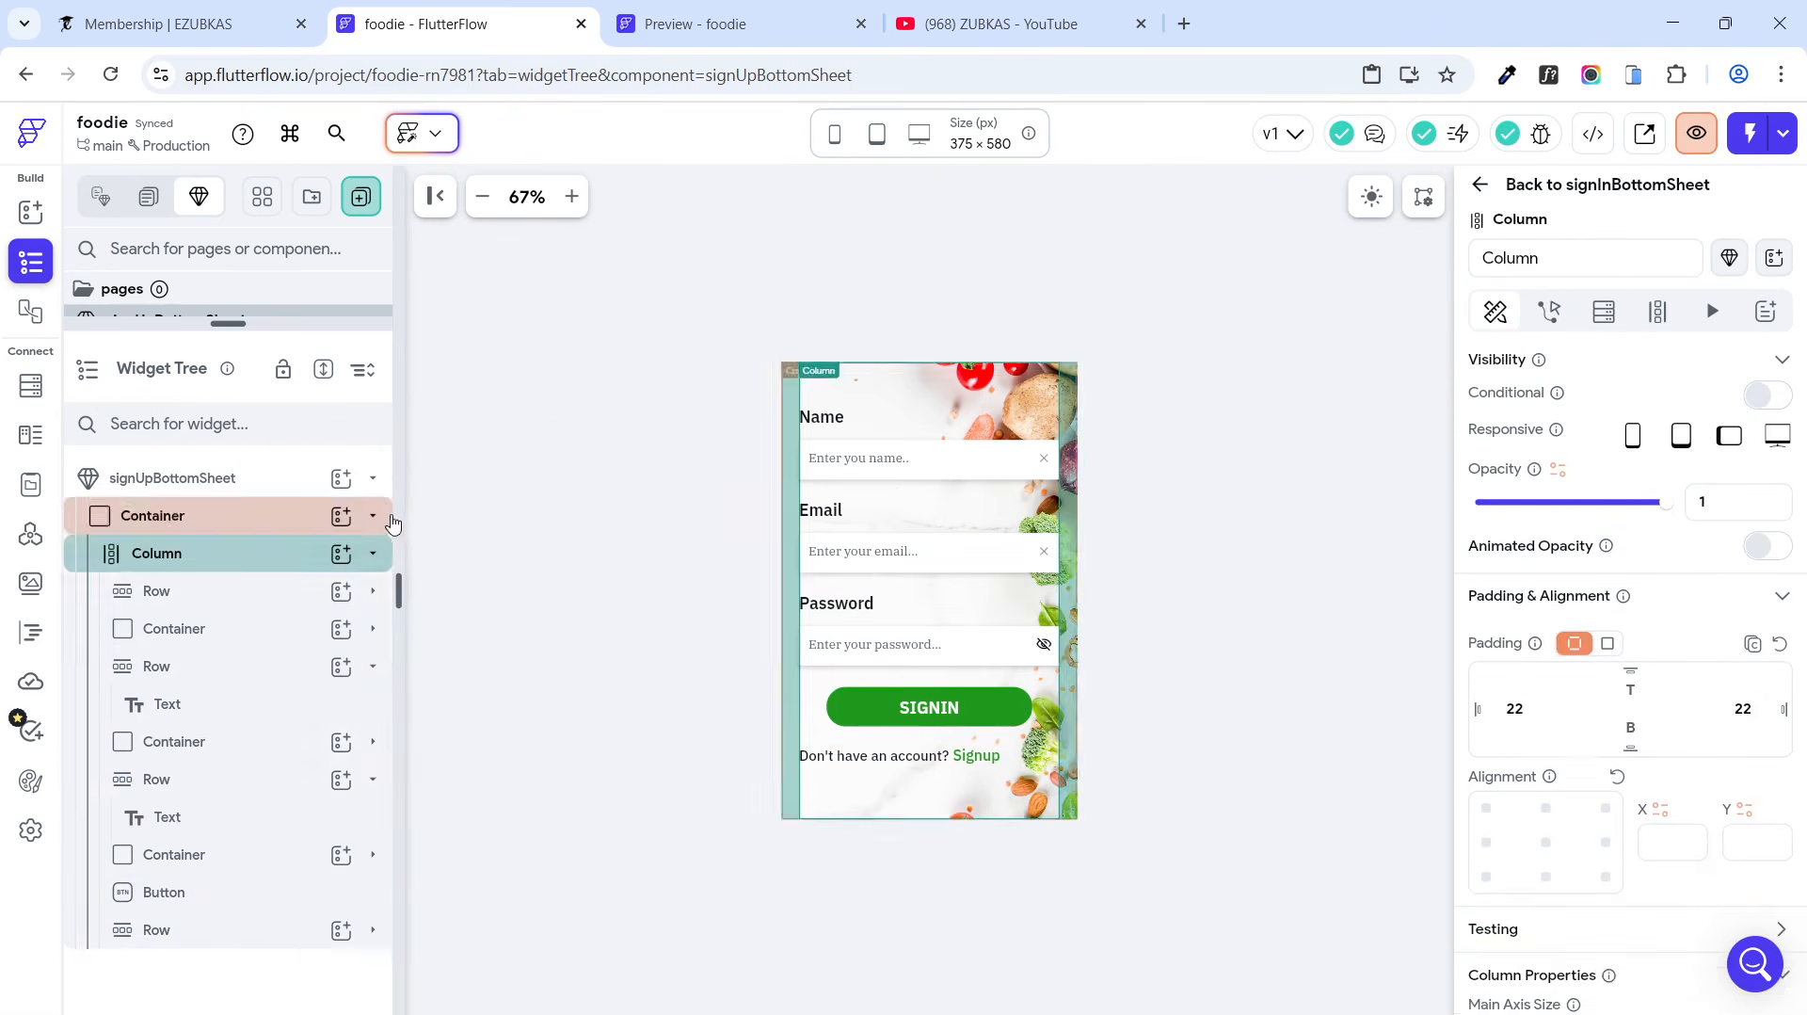
click(373, 778)
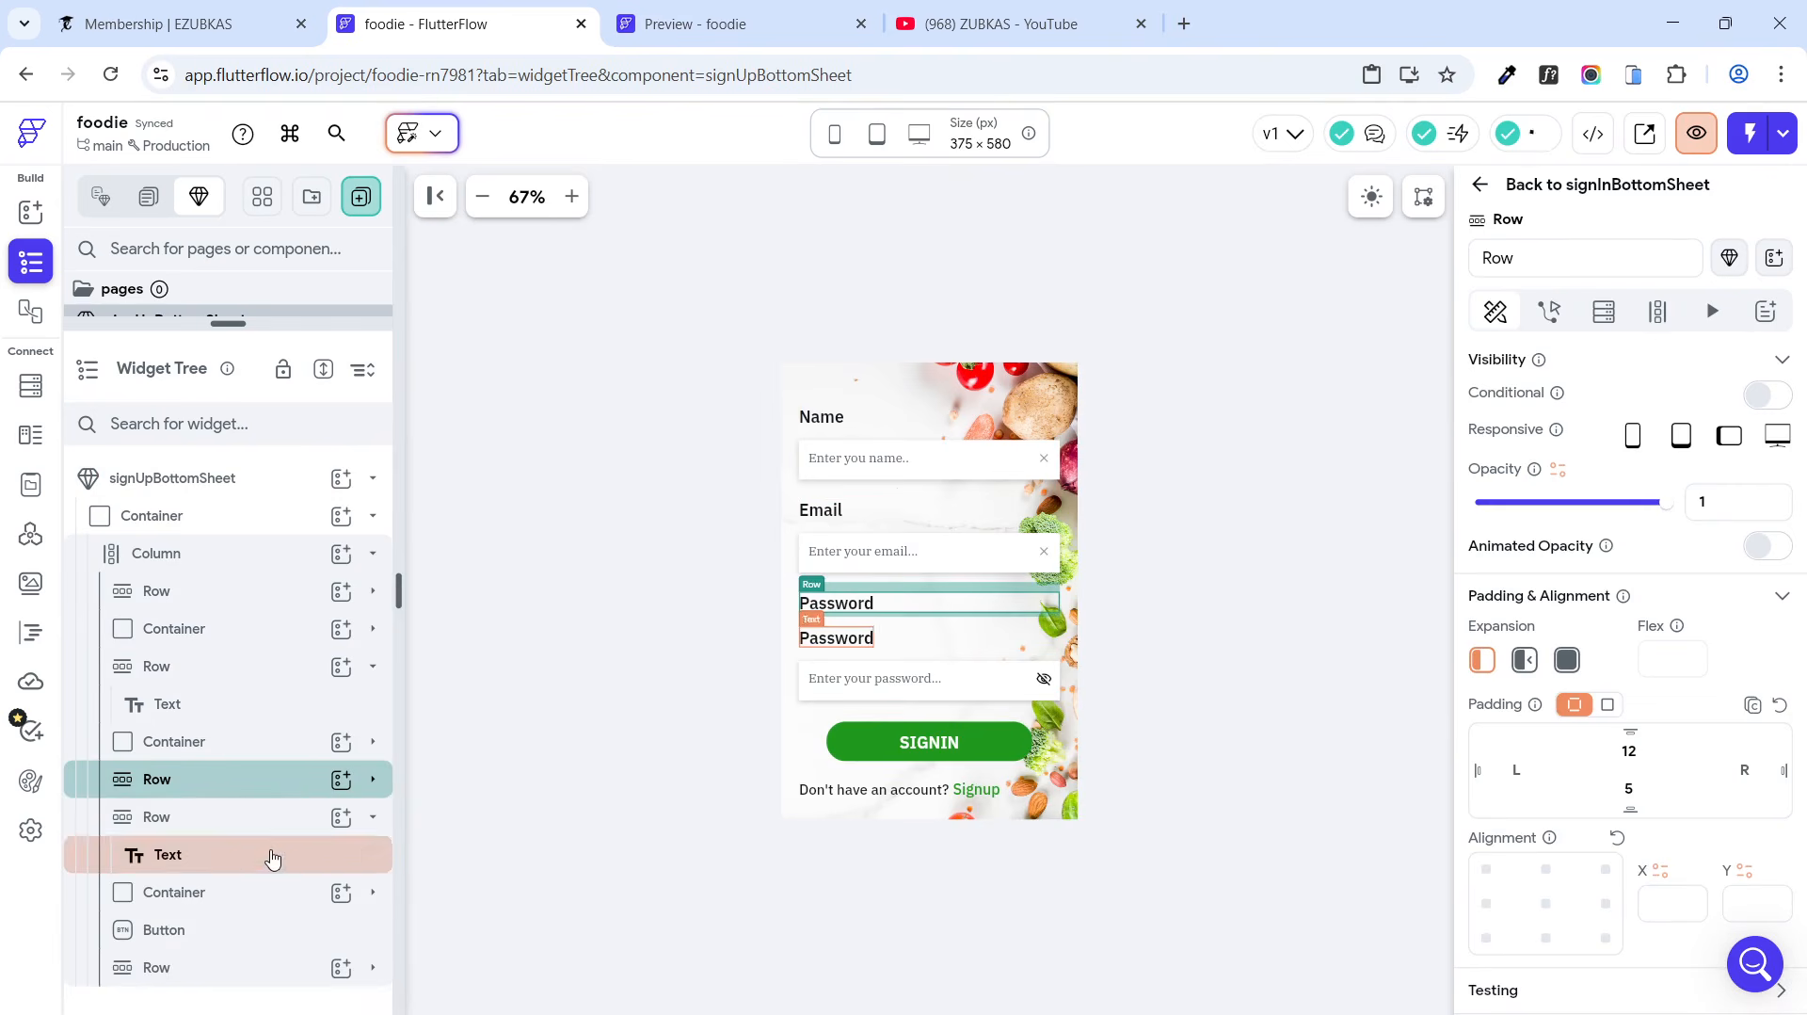
Step: Duplicate the password text field container and select the lower copy
click(252, 892)
right_click(252, 904)
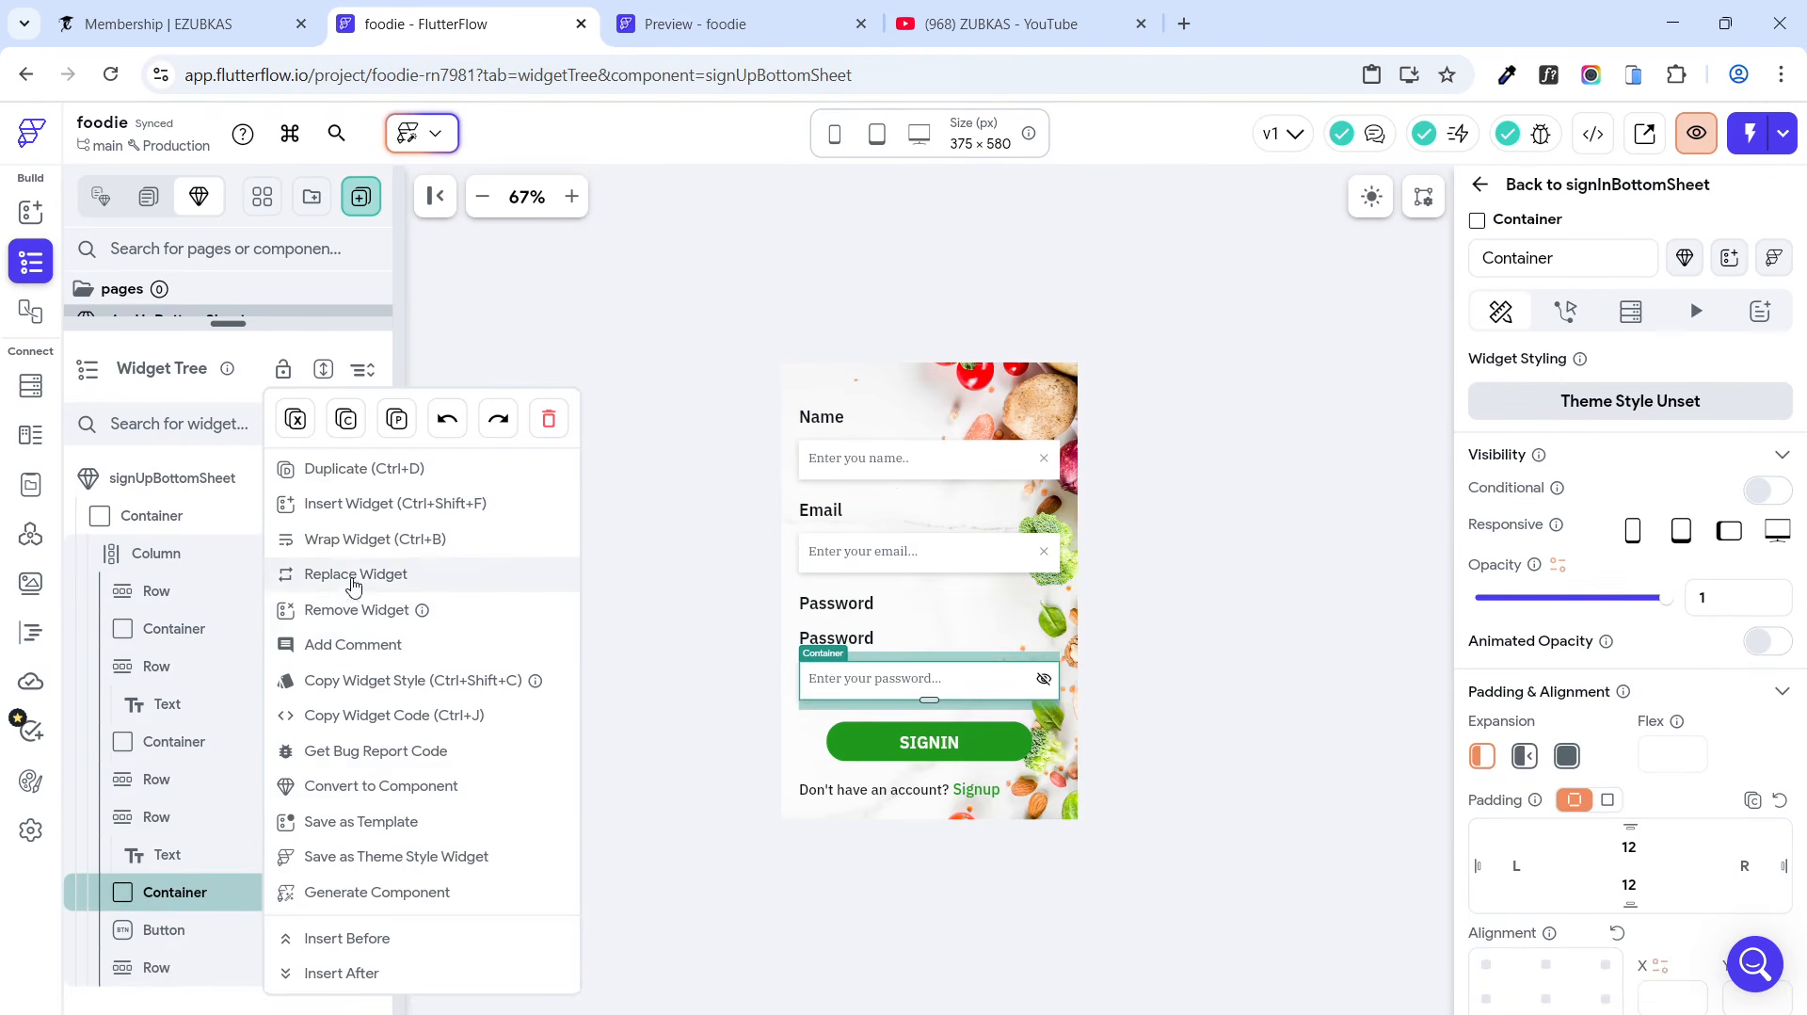
click(364, 467)
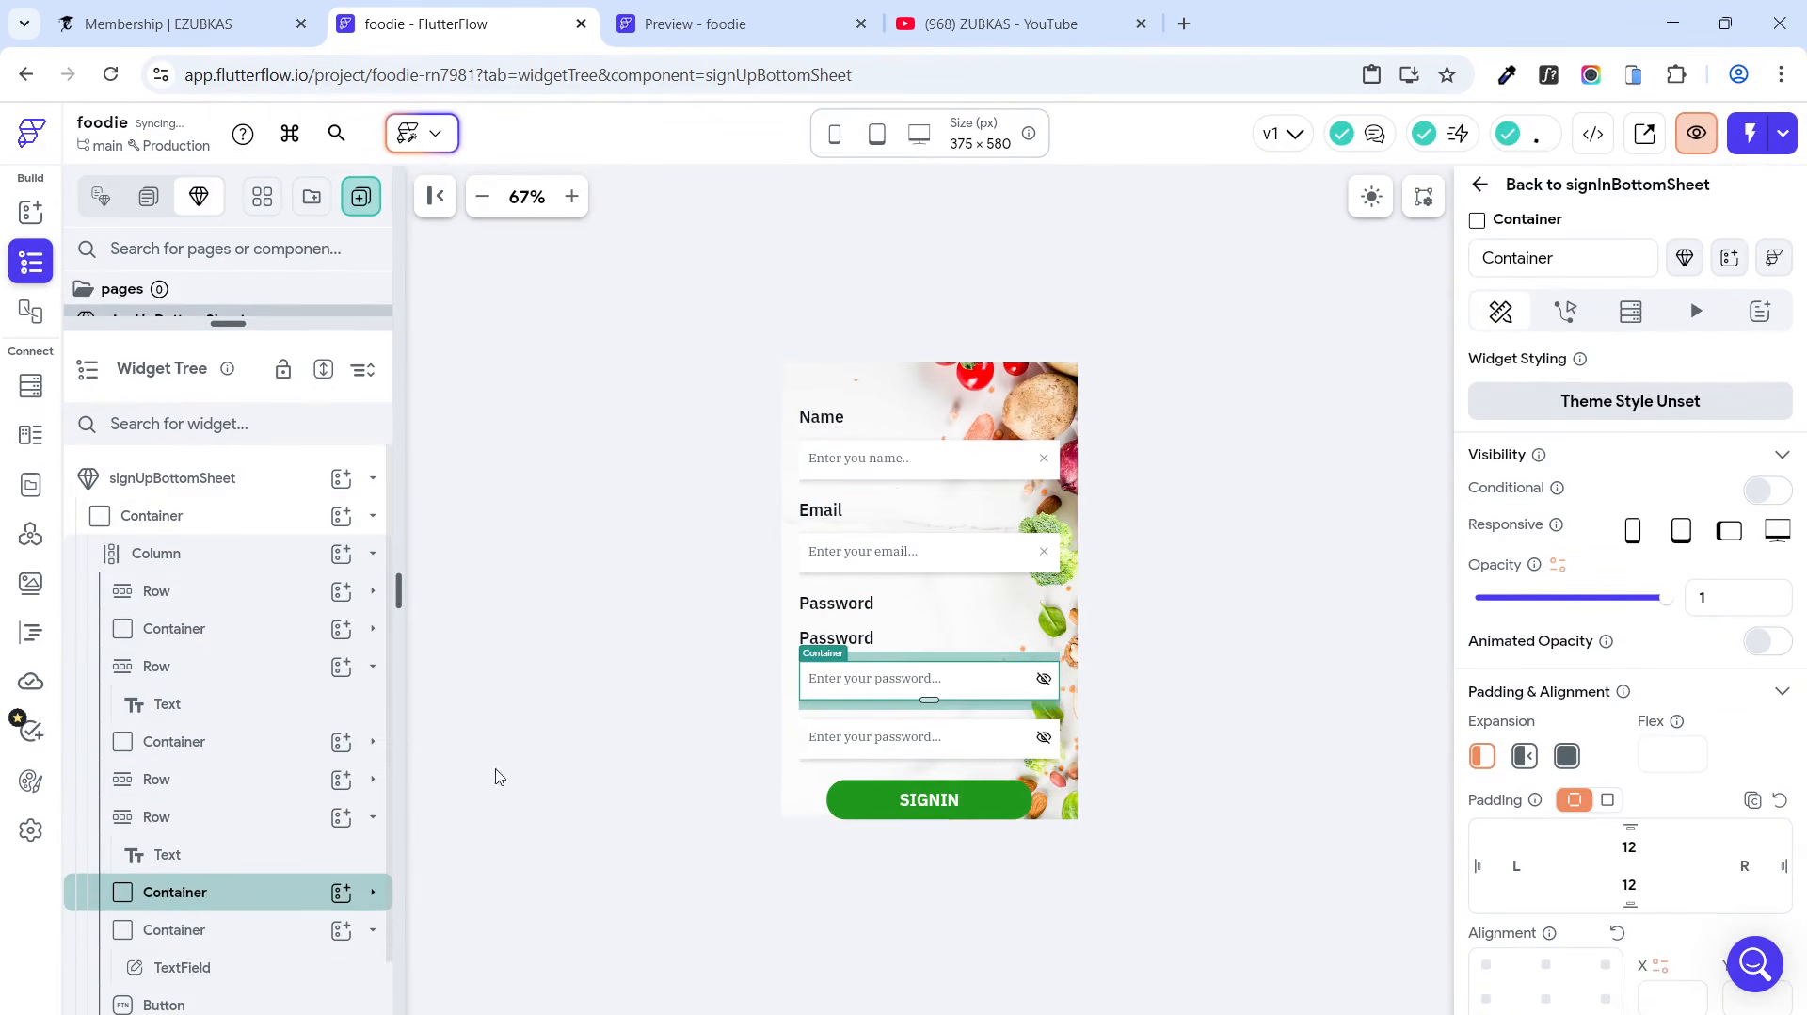
click(323, 922)
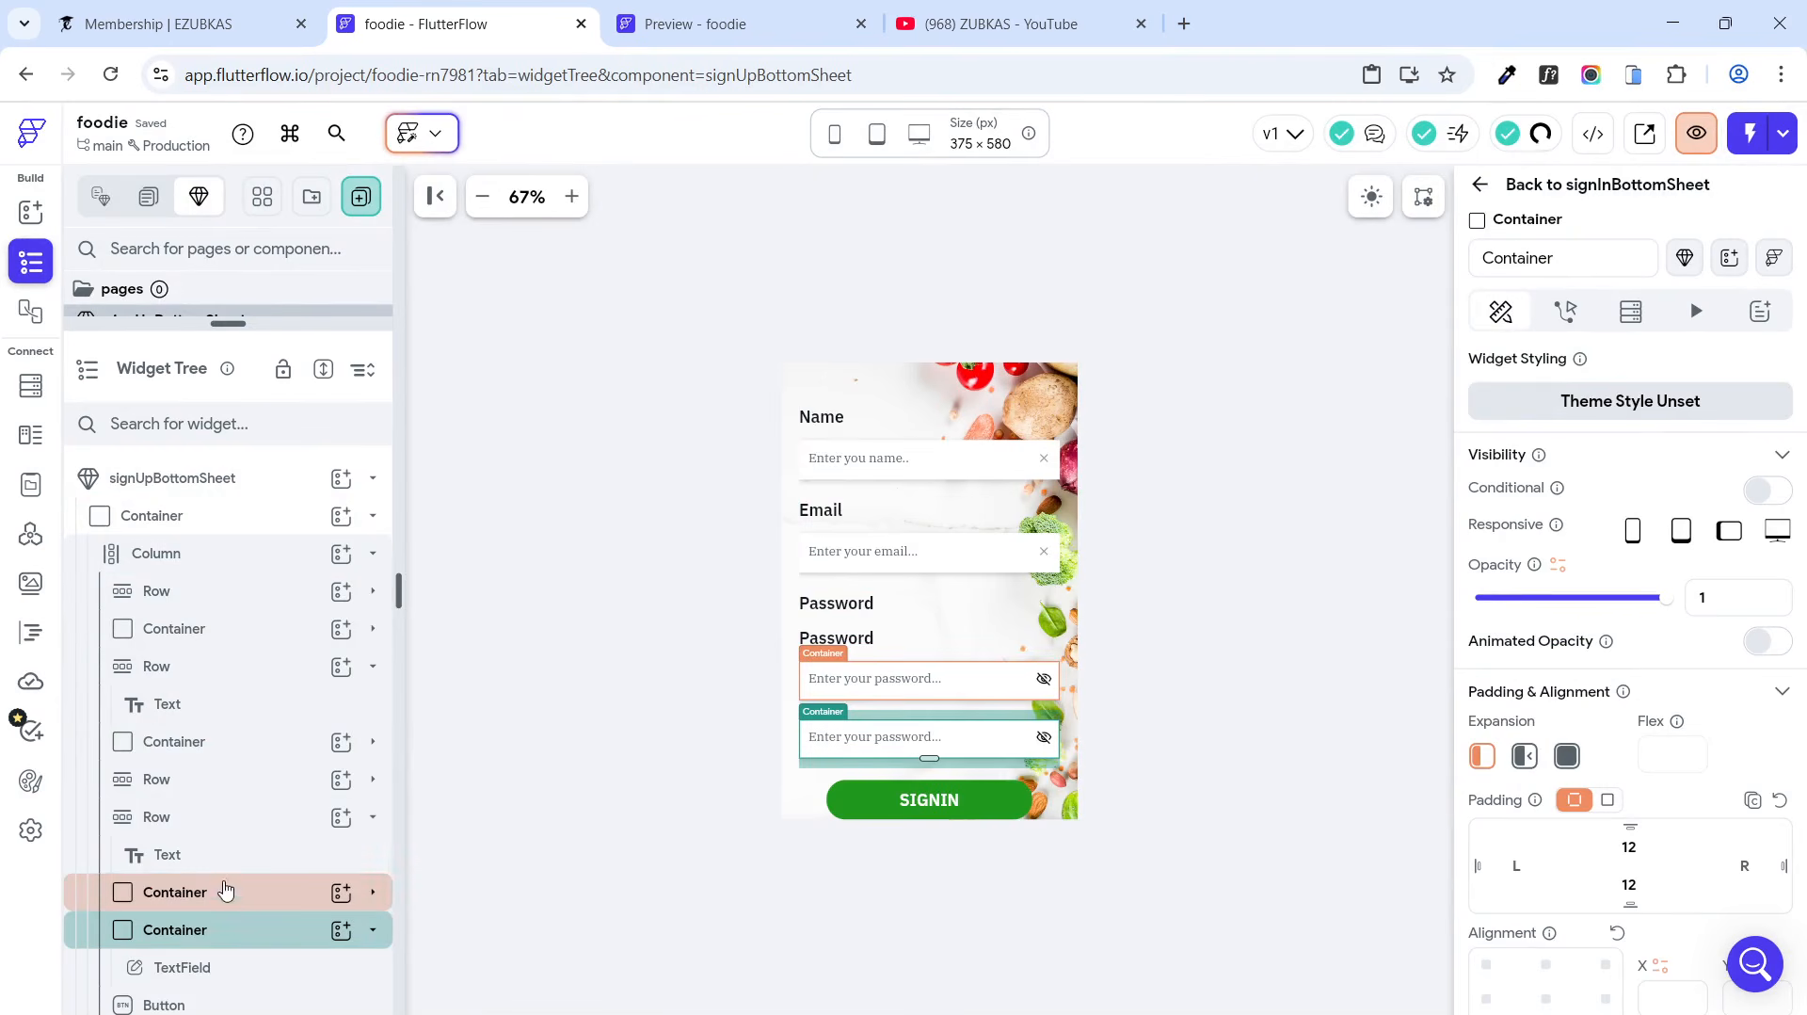
Step: Collapse the second Password label row and move it between the two password text field containers
click(373, 816)
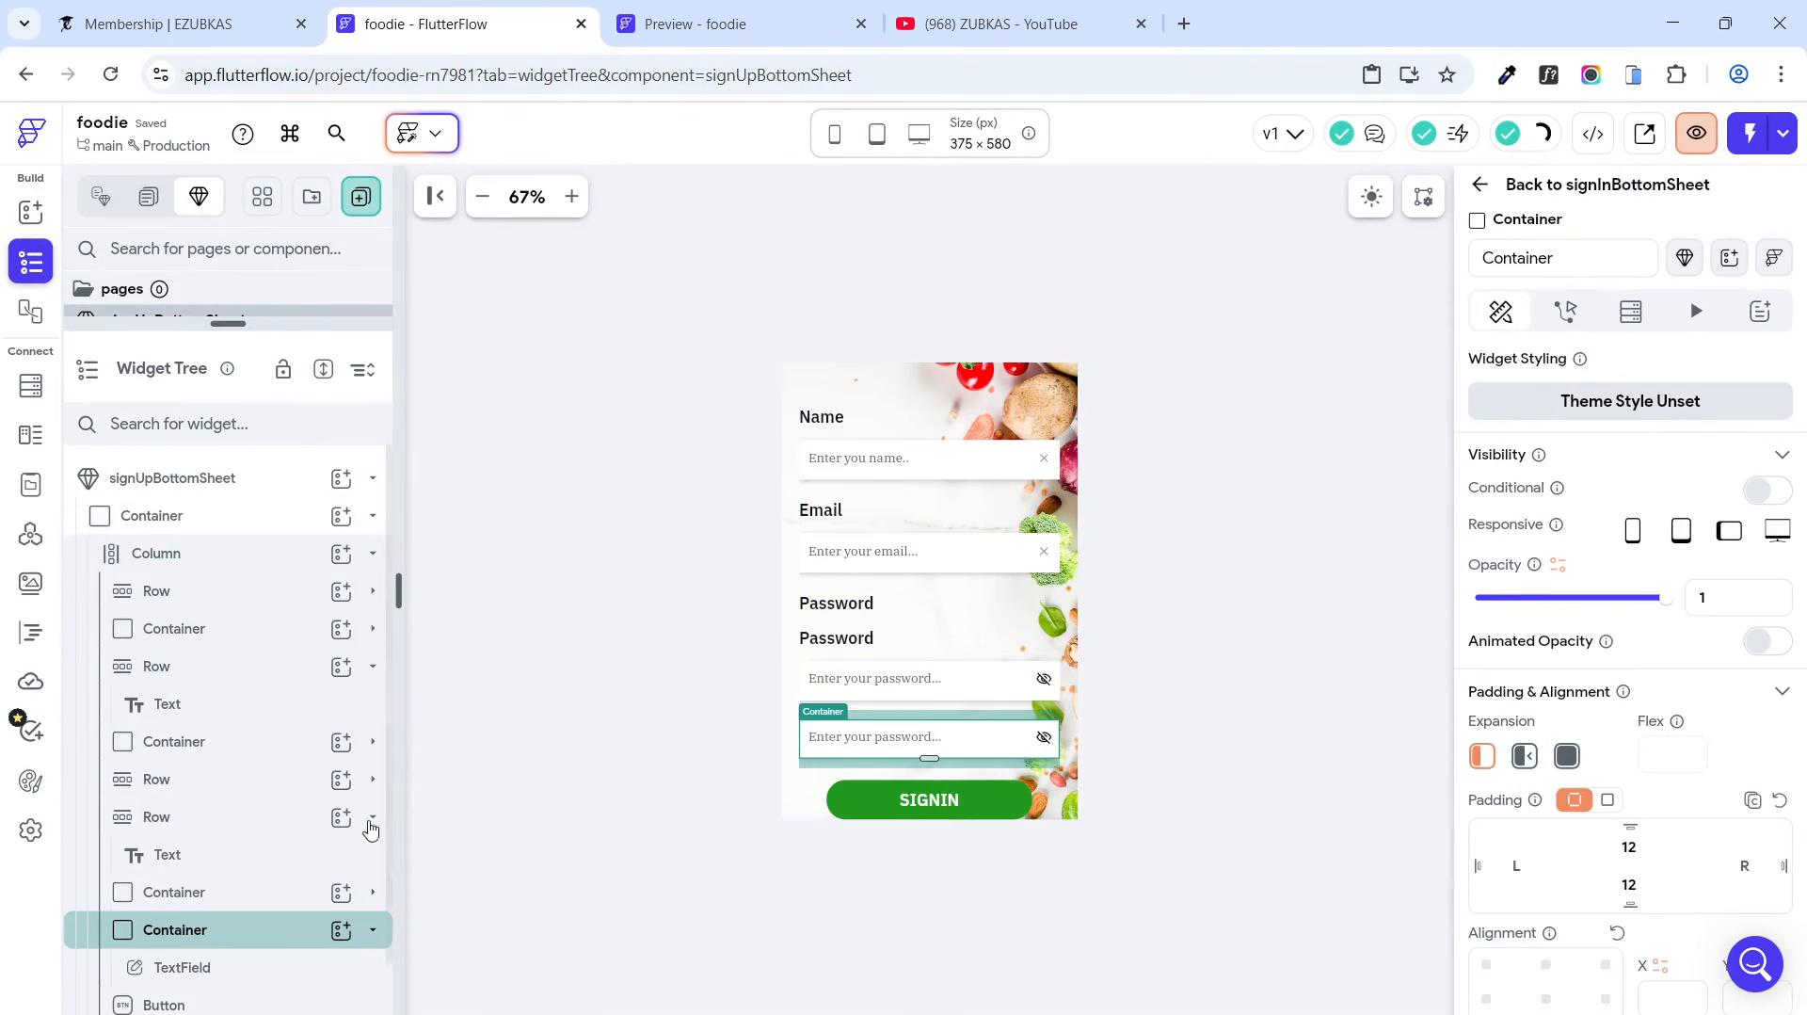
click(224, 817)
drag(224, 817, 229, 852)
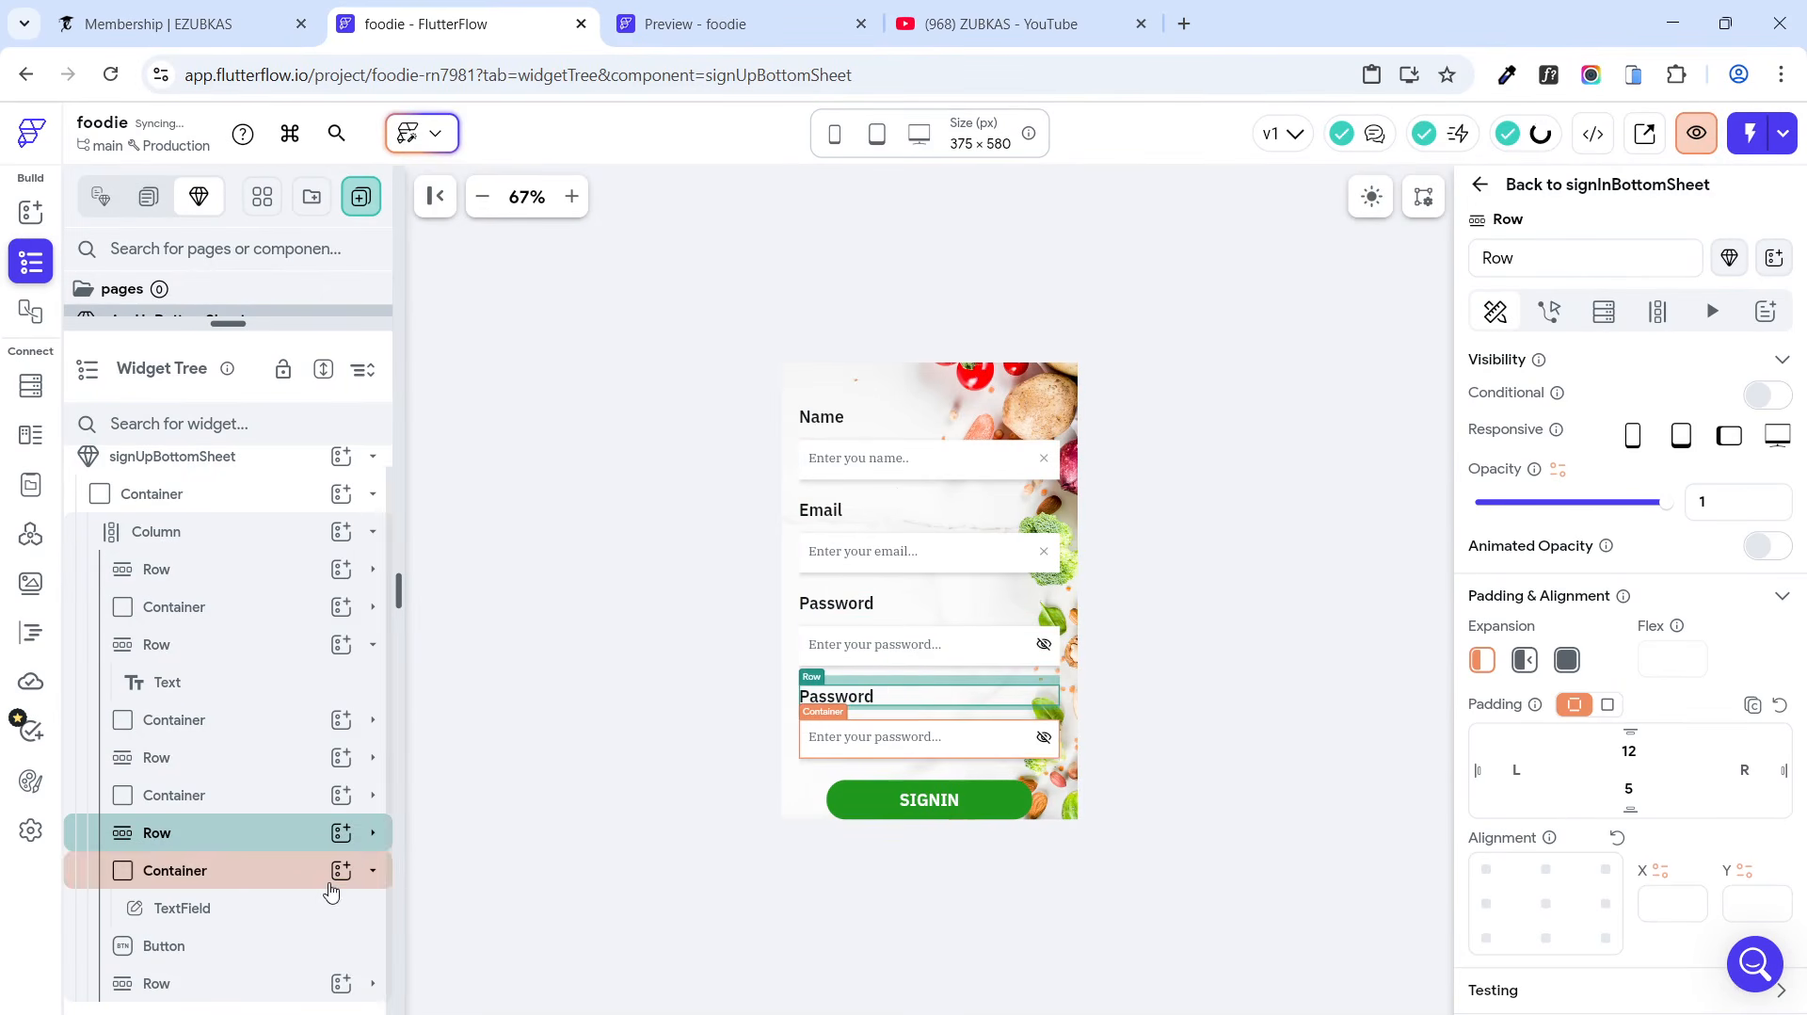
Step: Change the text of the lower Password label to "Confirm Password"
click(864, 699)
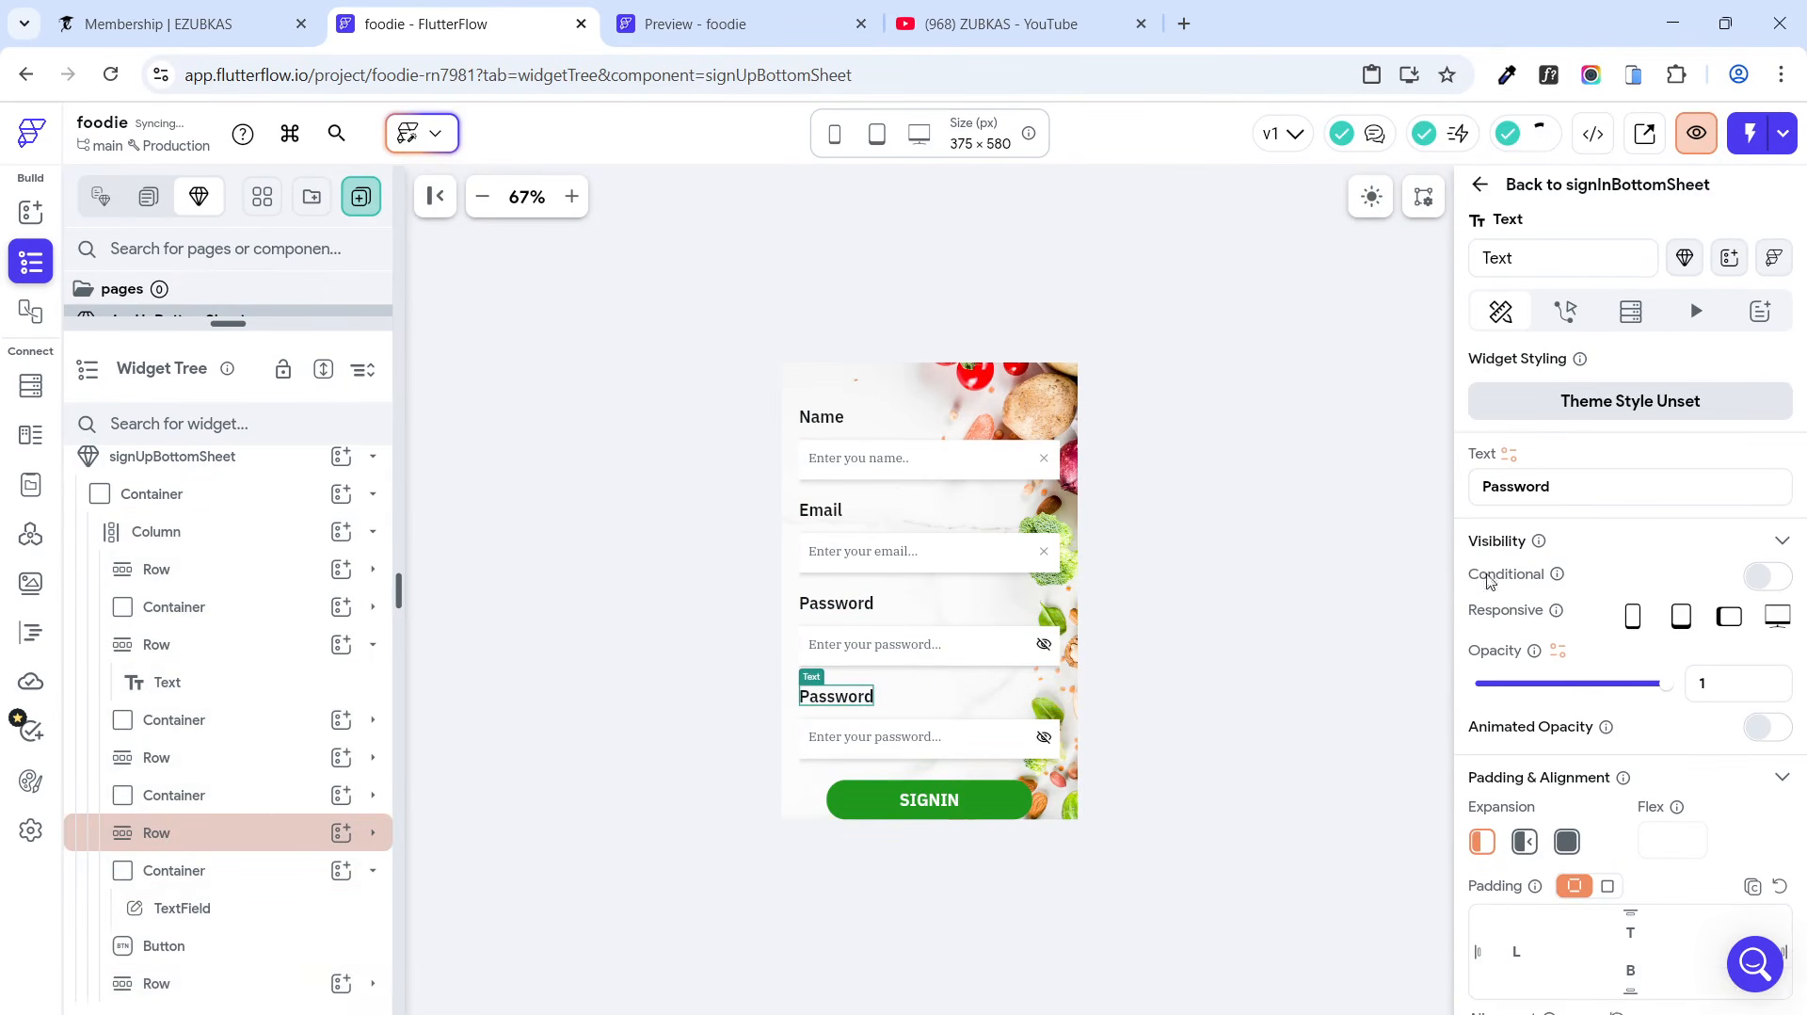
click(1478, 487)
text(Confirm)
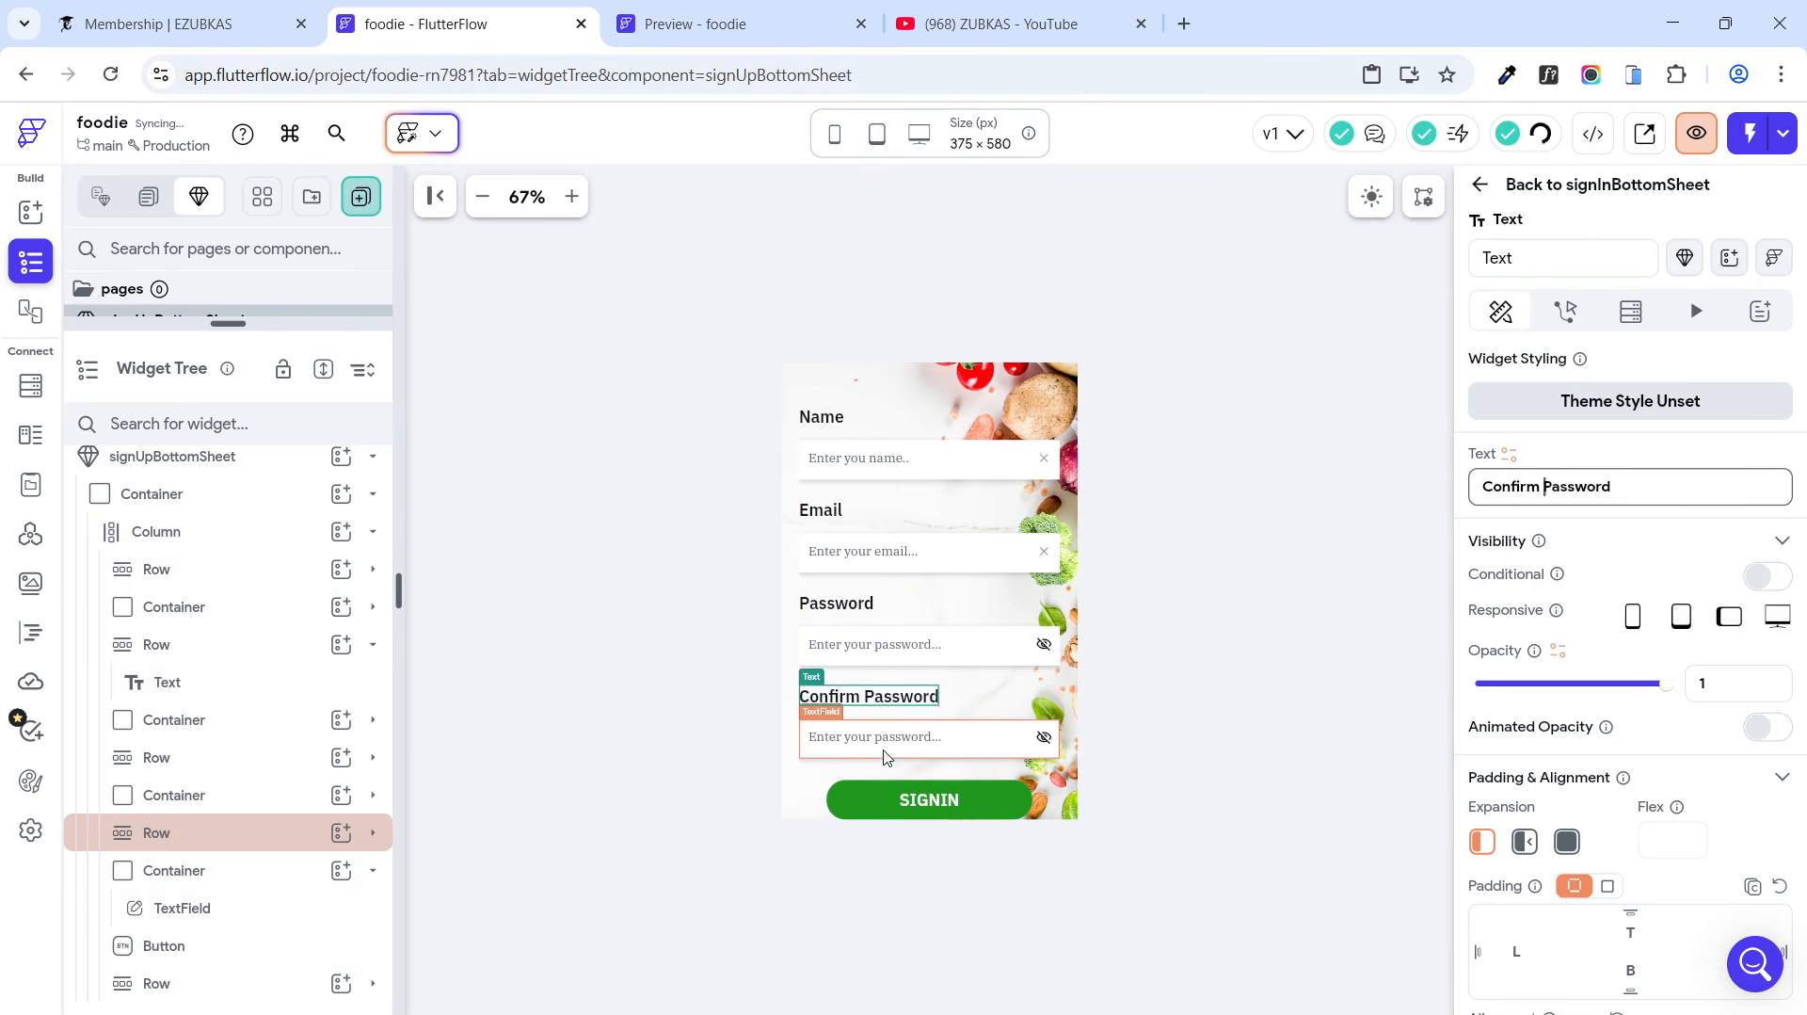
Step: Change the hint text of the Confirm Password text field to "Confirm your password..."
click(832, 753)
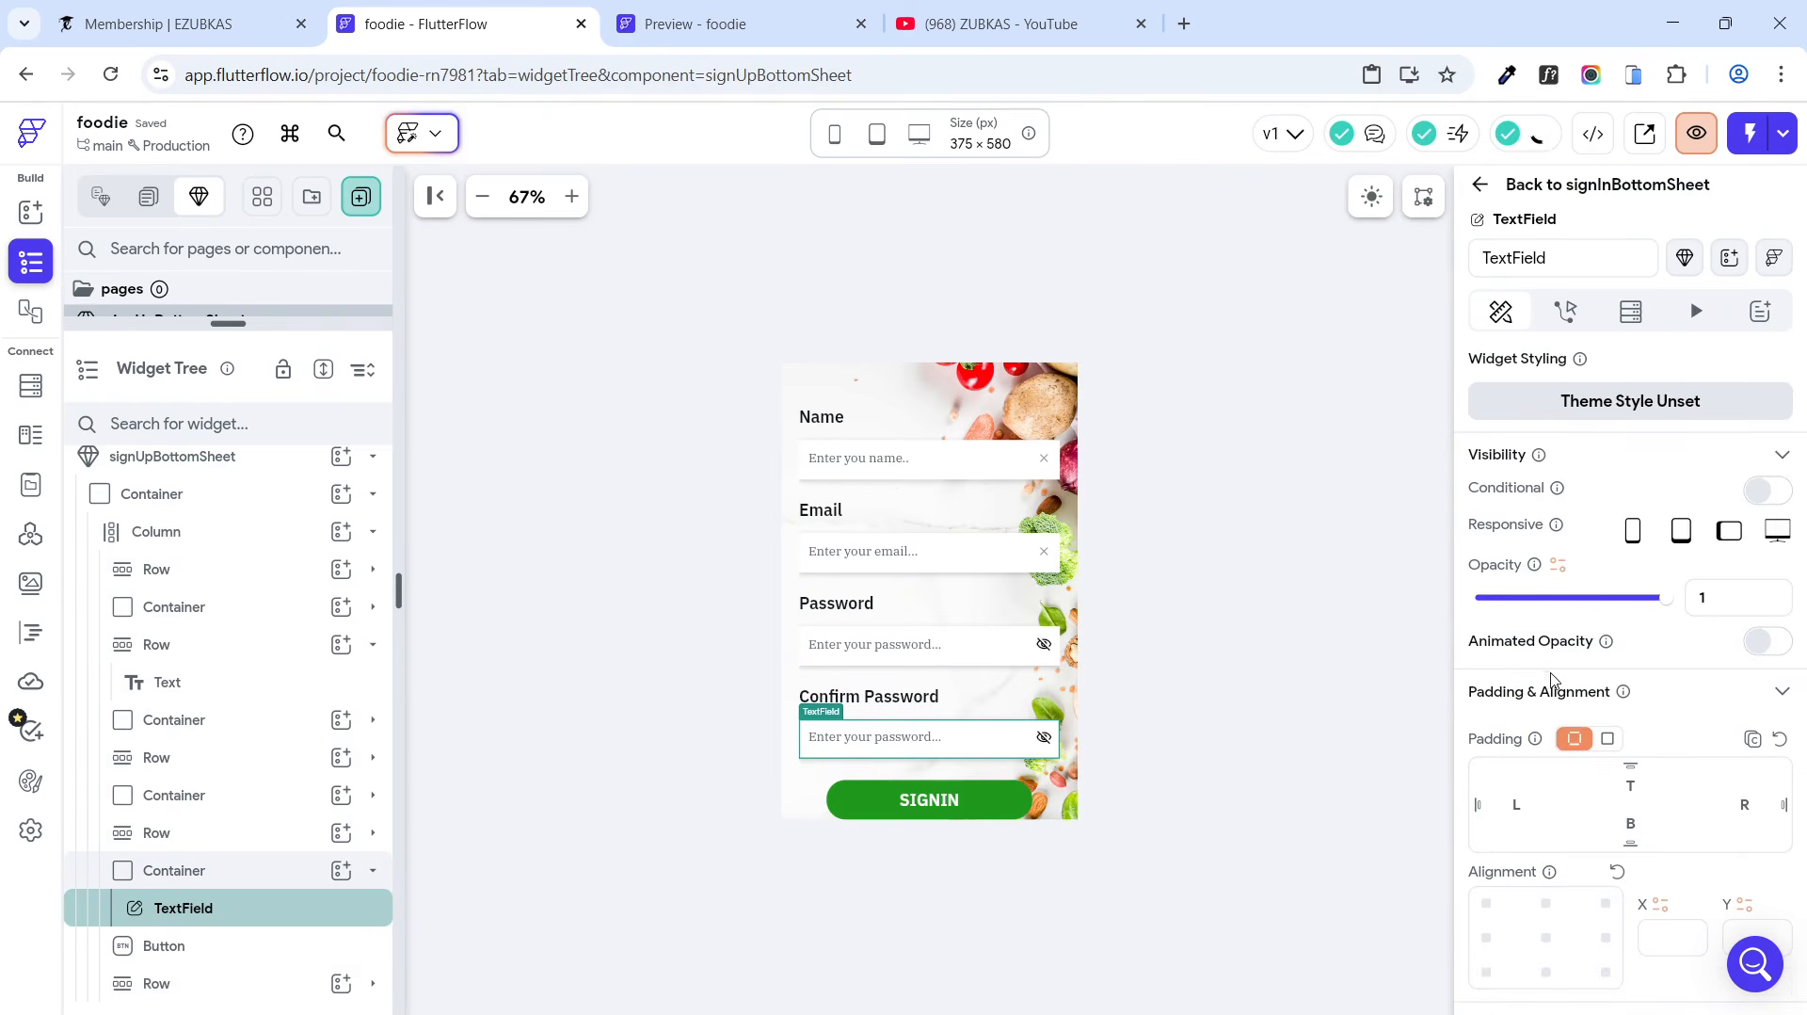
scroll(1553, 687, down, 15)
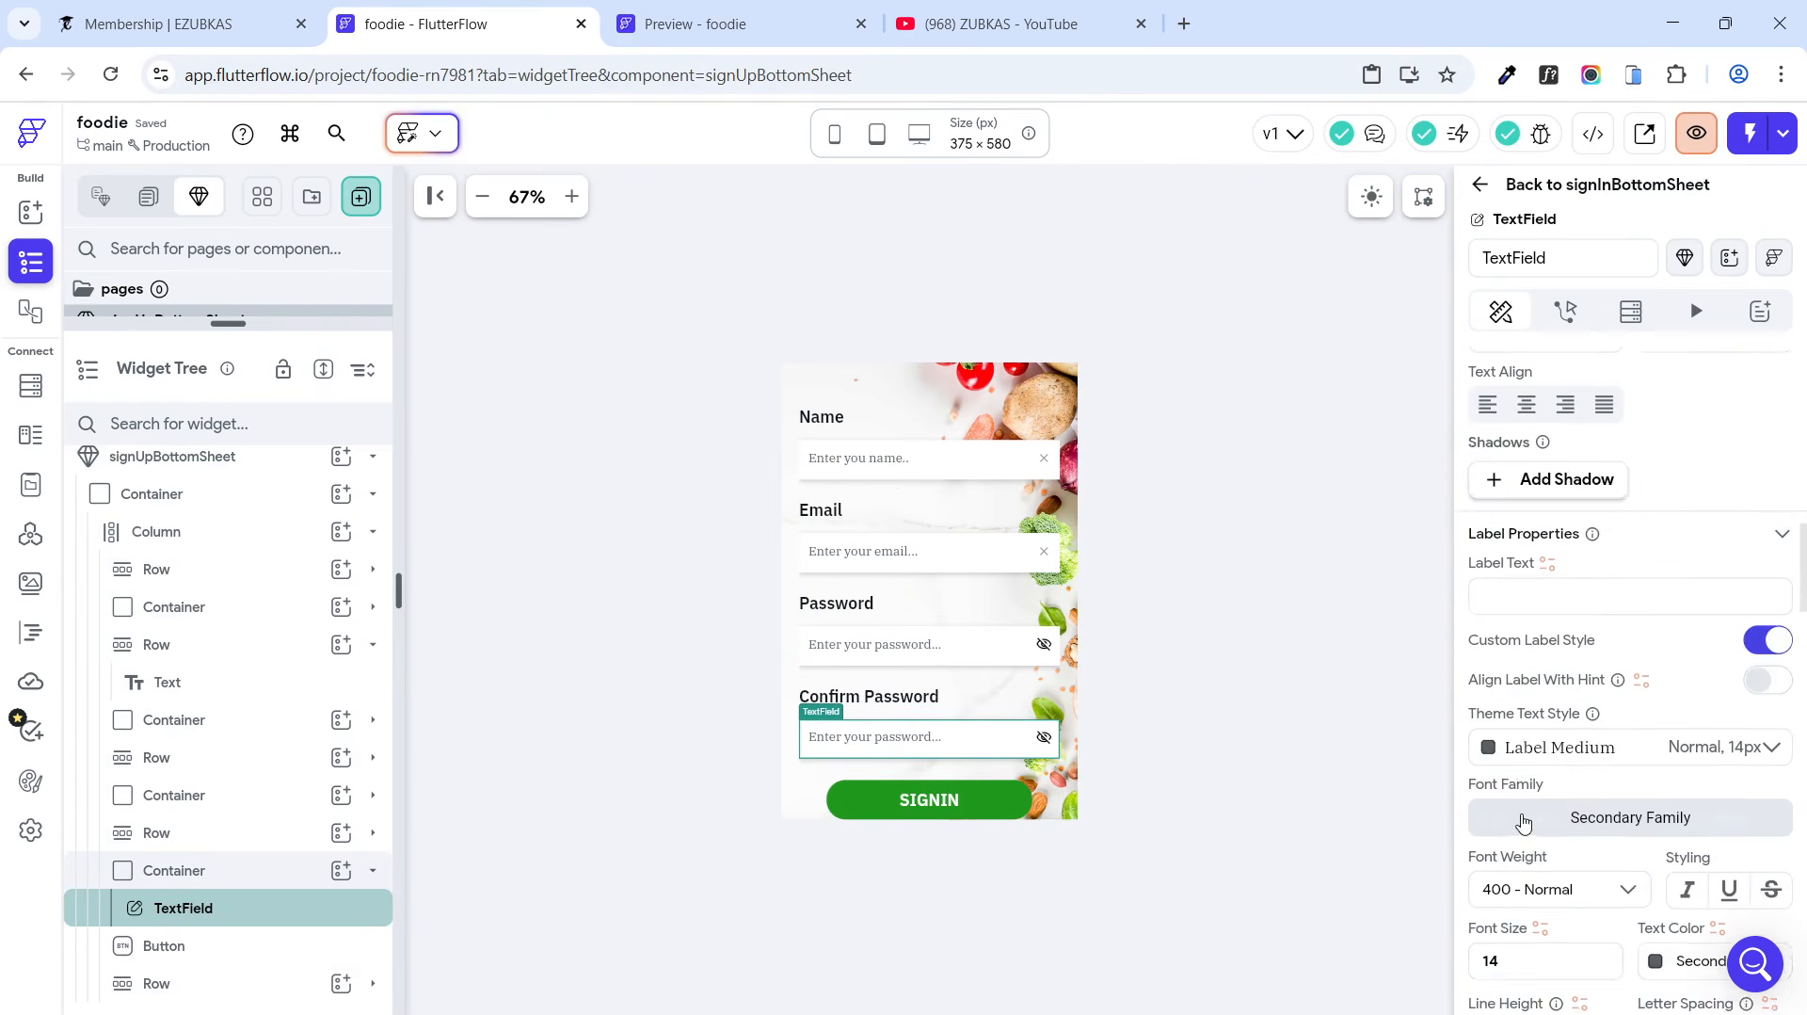
scroll(1525, 824, down, 3)
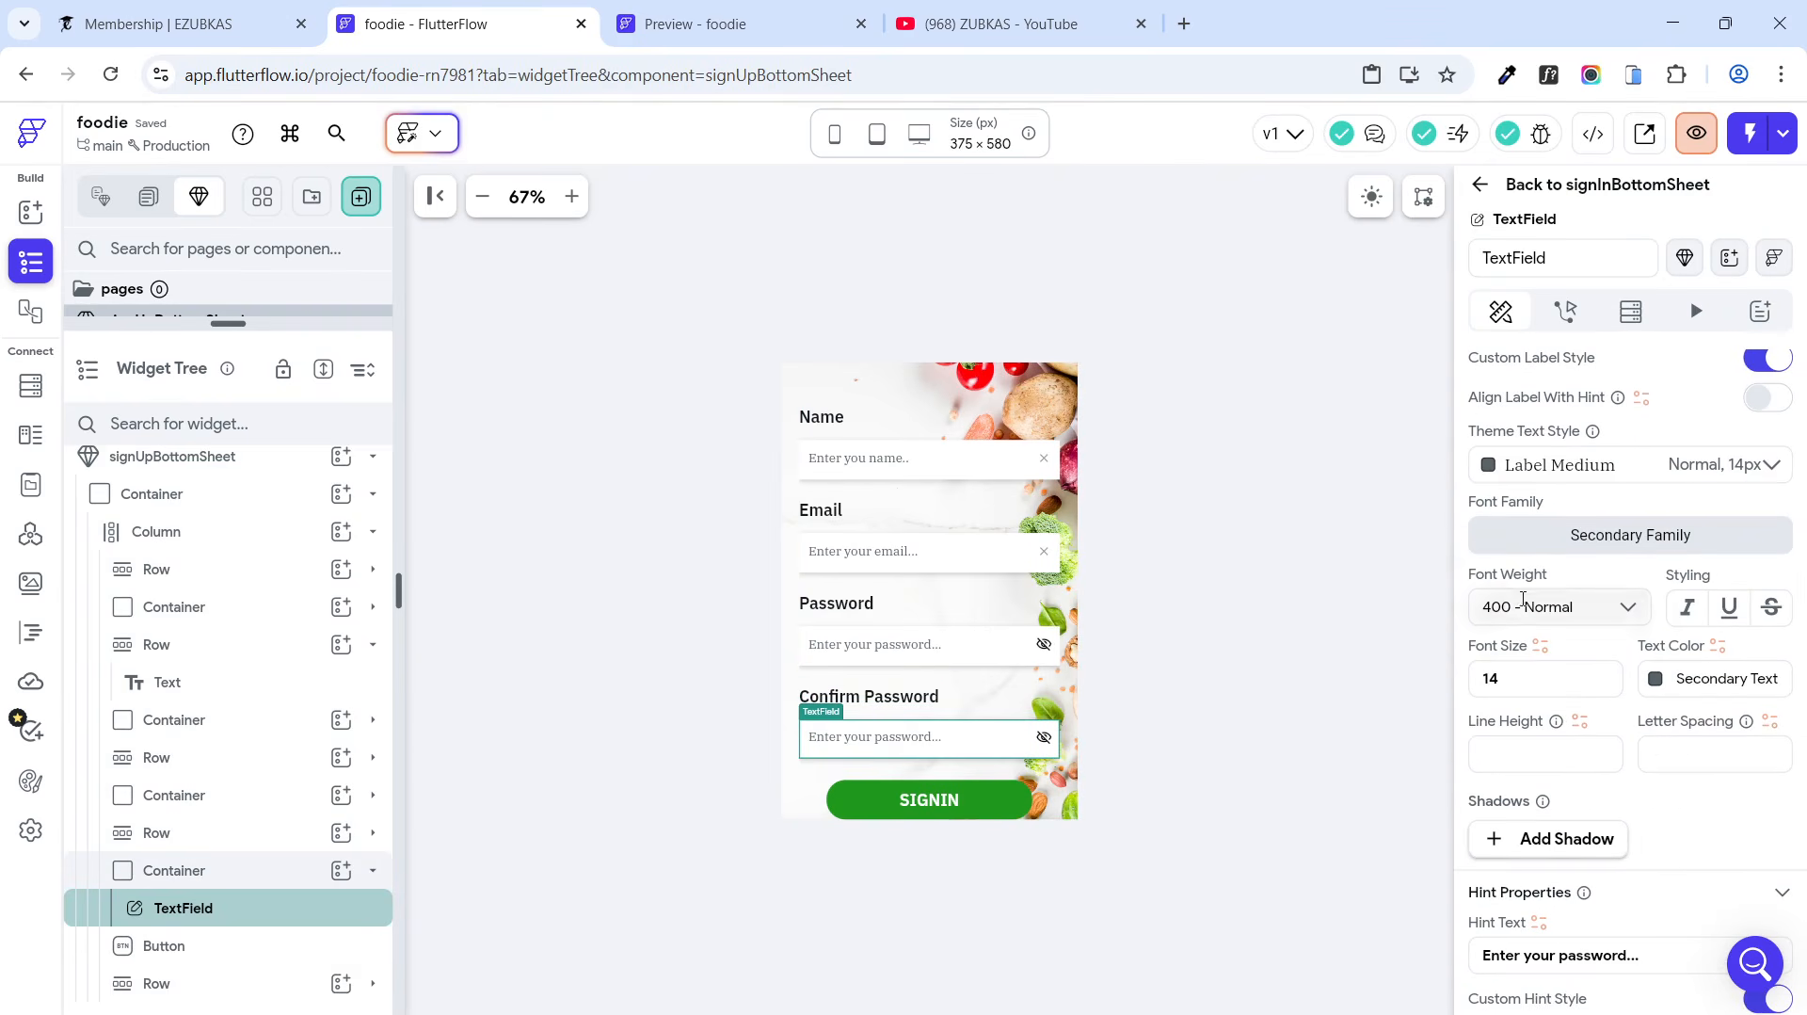
scroll(1524, 607, down, 3)
click(1493, 672)
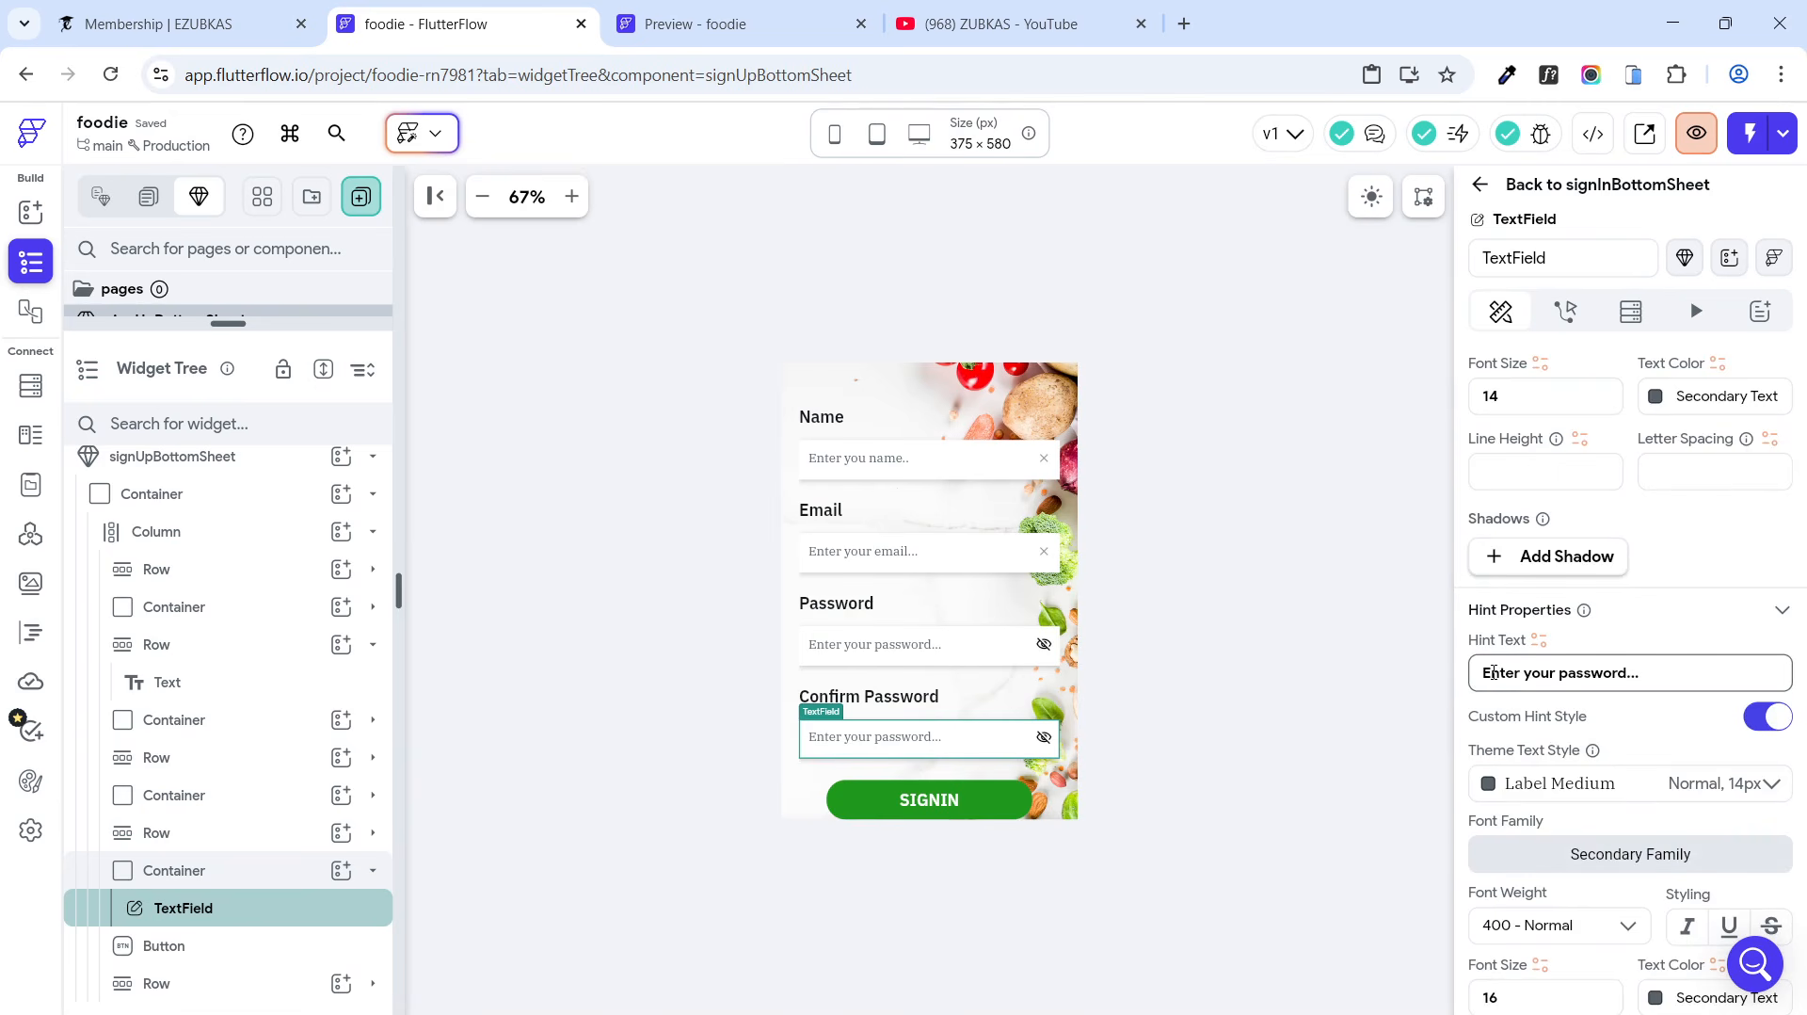
text(Re)
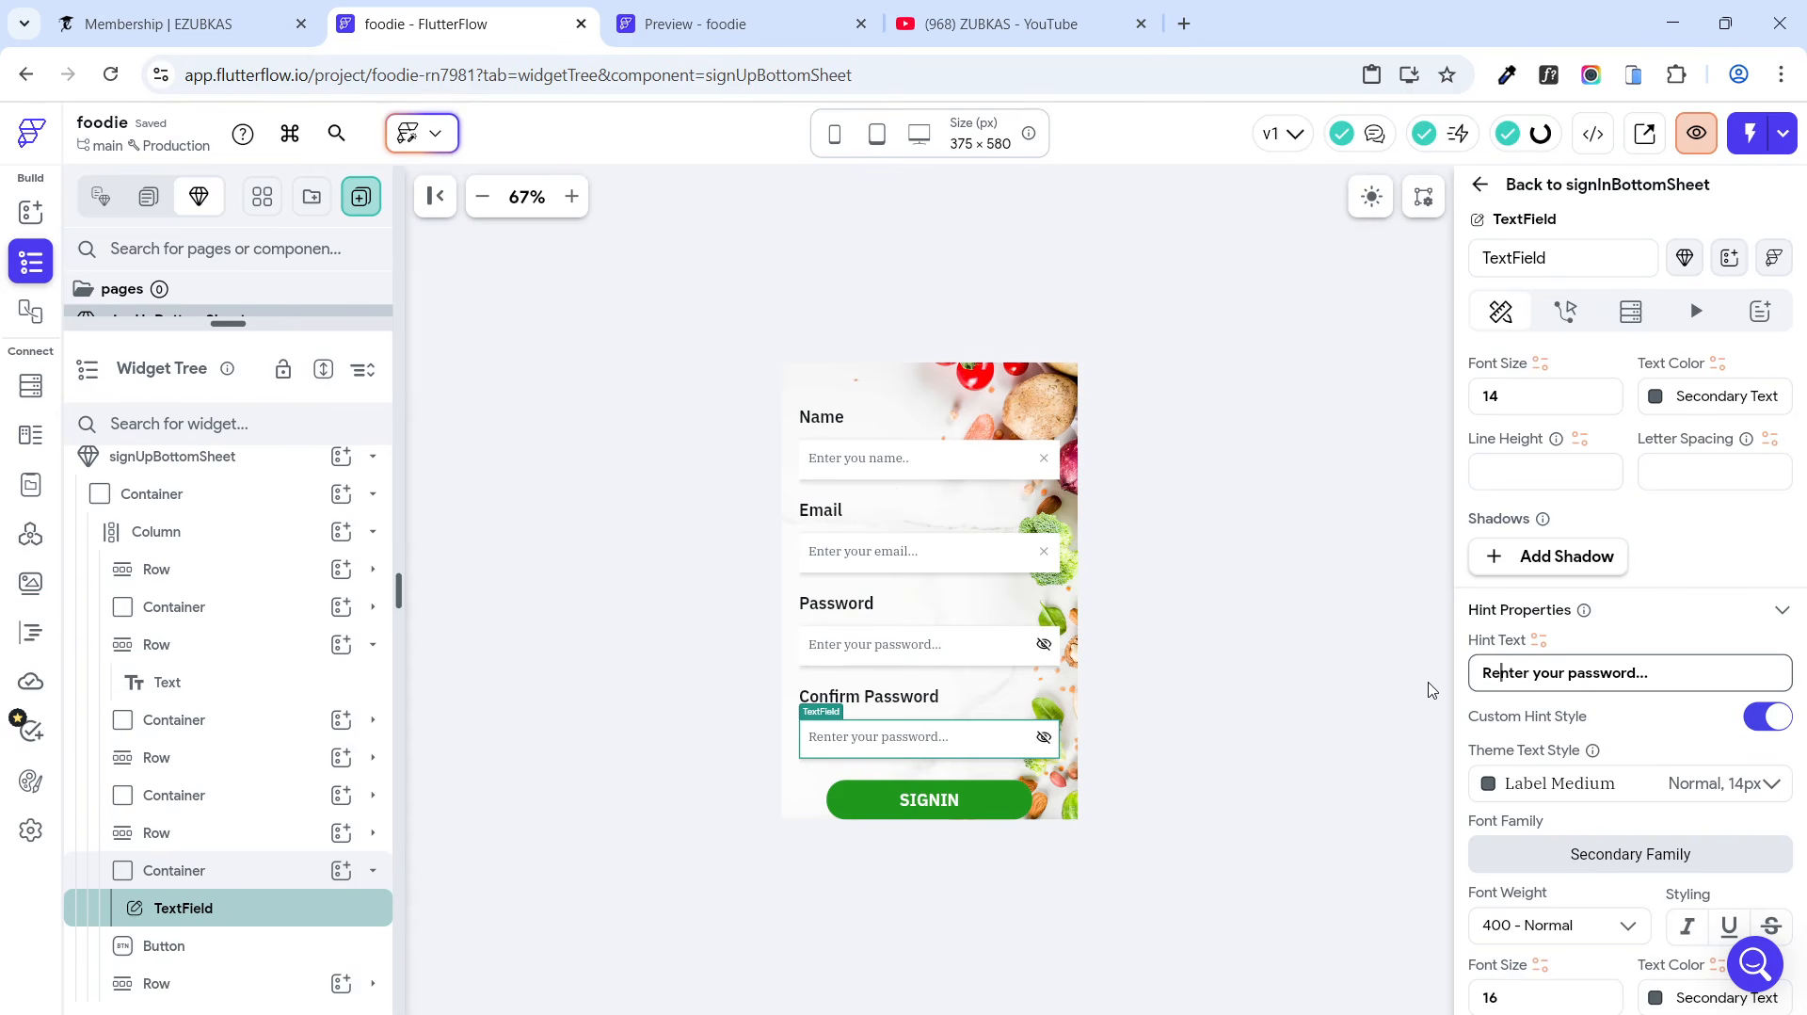
key(Delete)
key(Delete)
key(Delete)
key(Delete)
key(Delete)
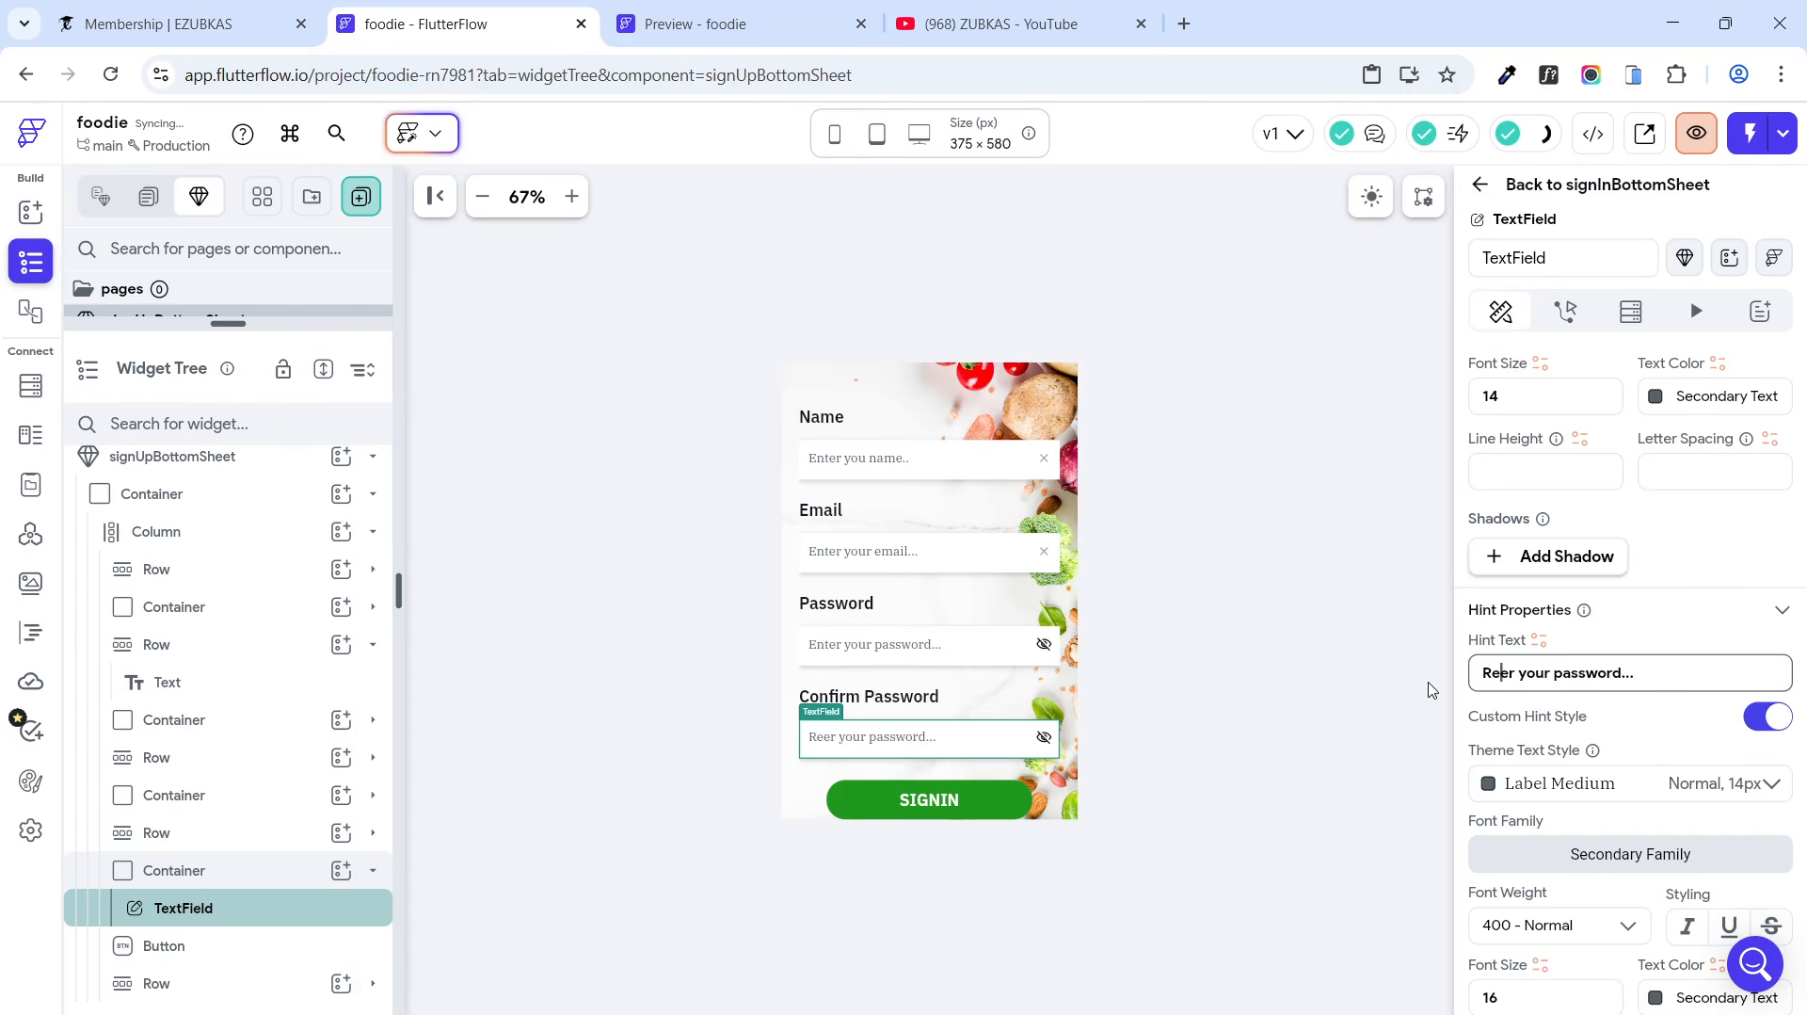
key(BackSpace)
key(BackSpace)
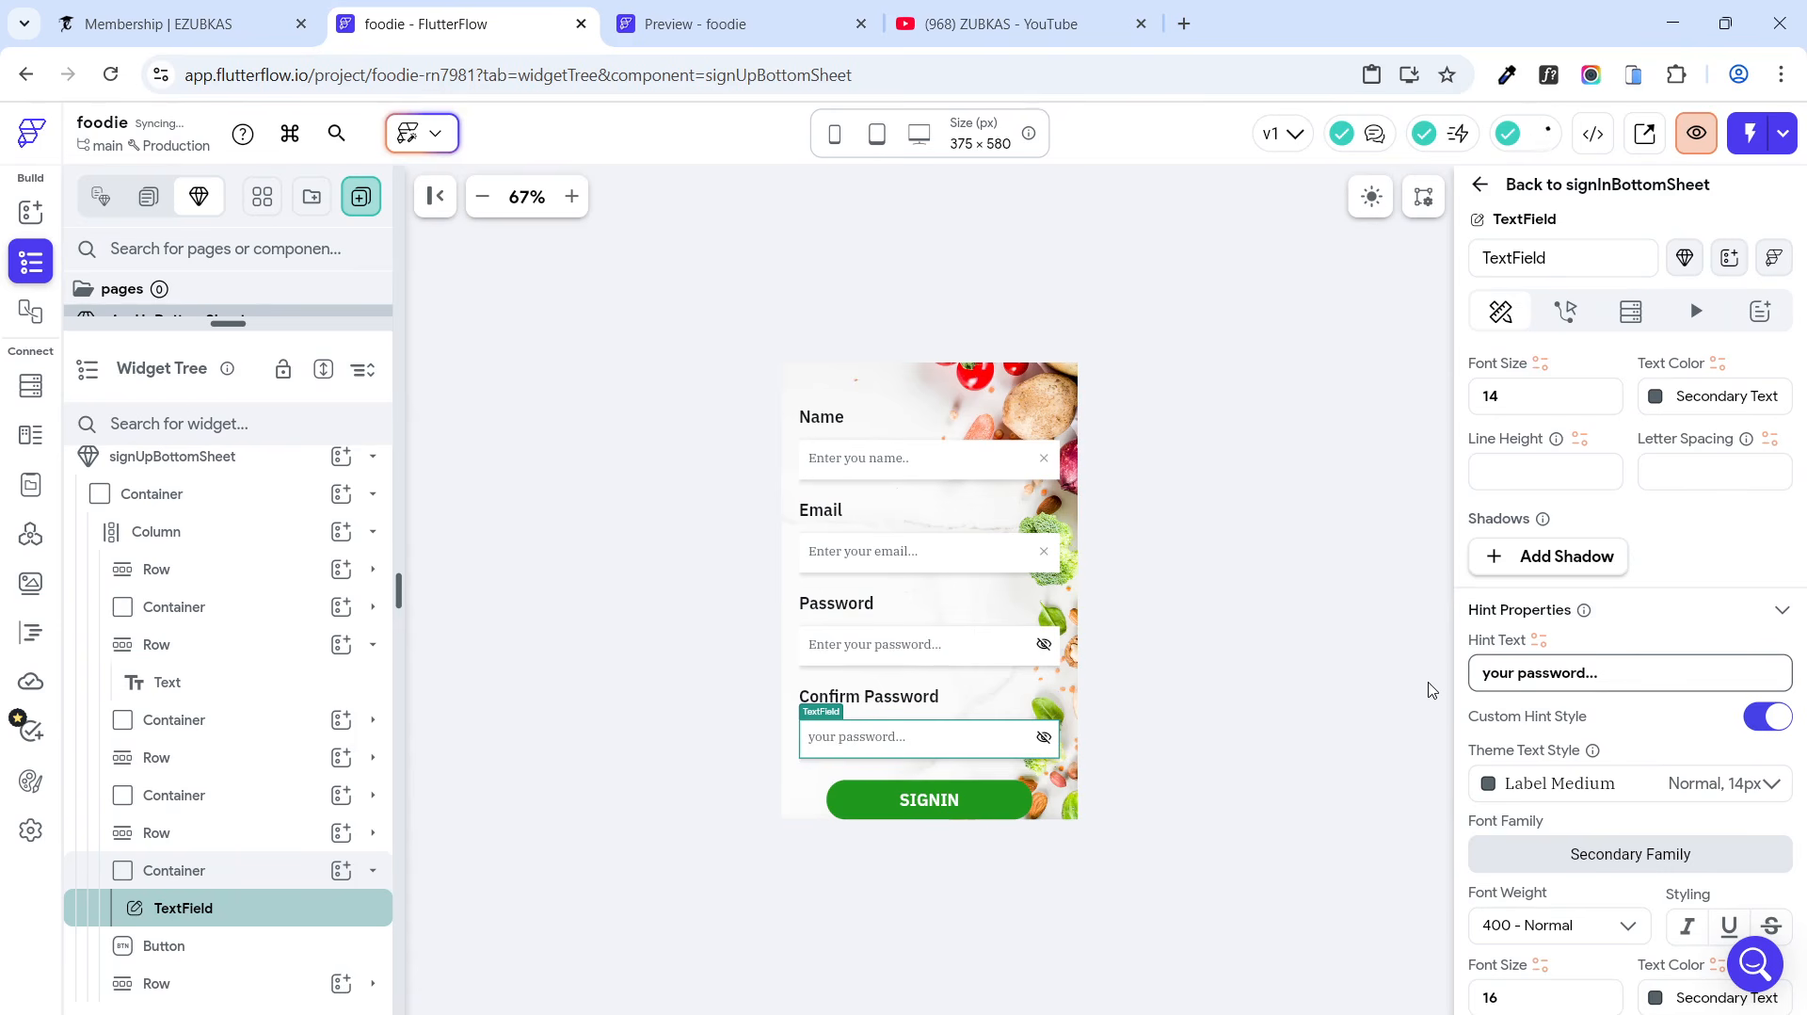
text(Confirm)
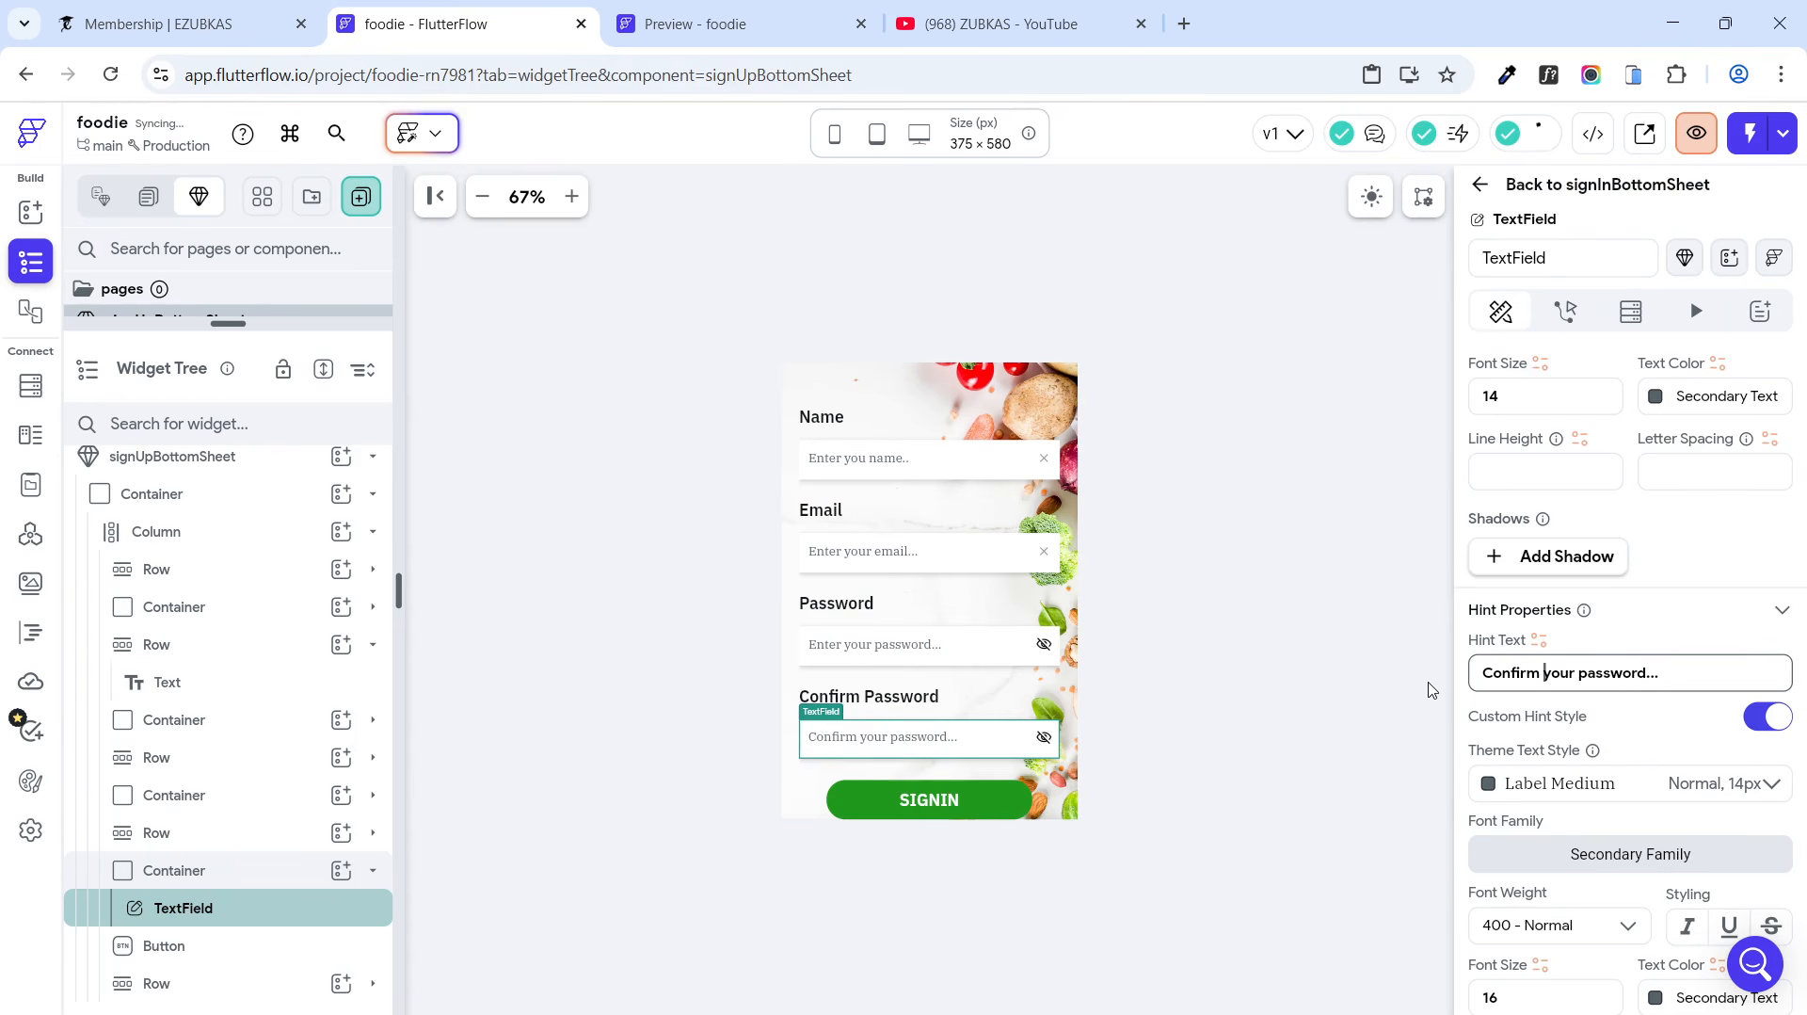
click(690, 829)
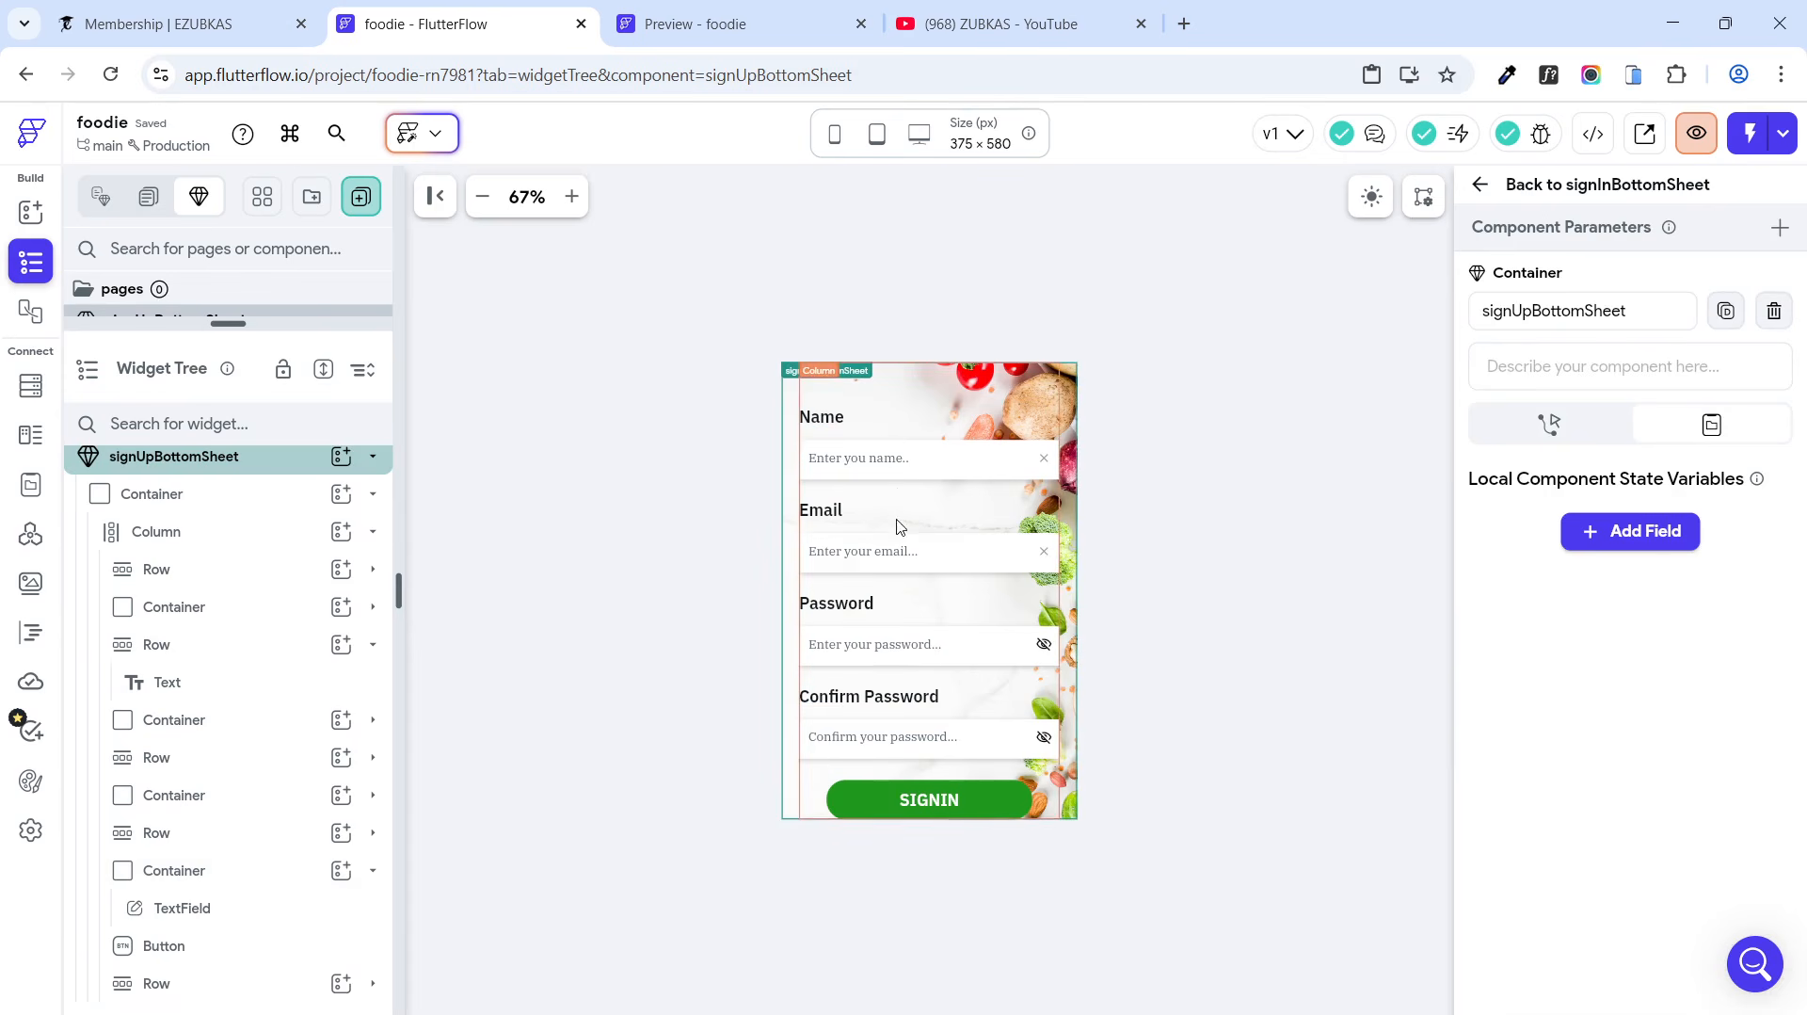
Step: Set the bottom padding of the name field's container to 6
click(222, 577)
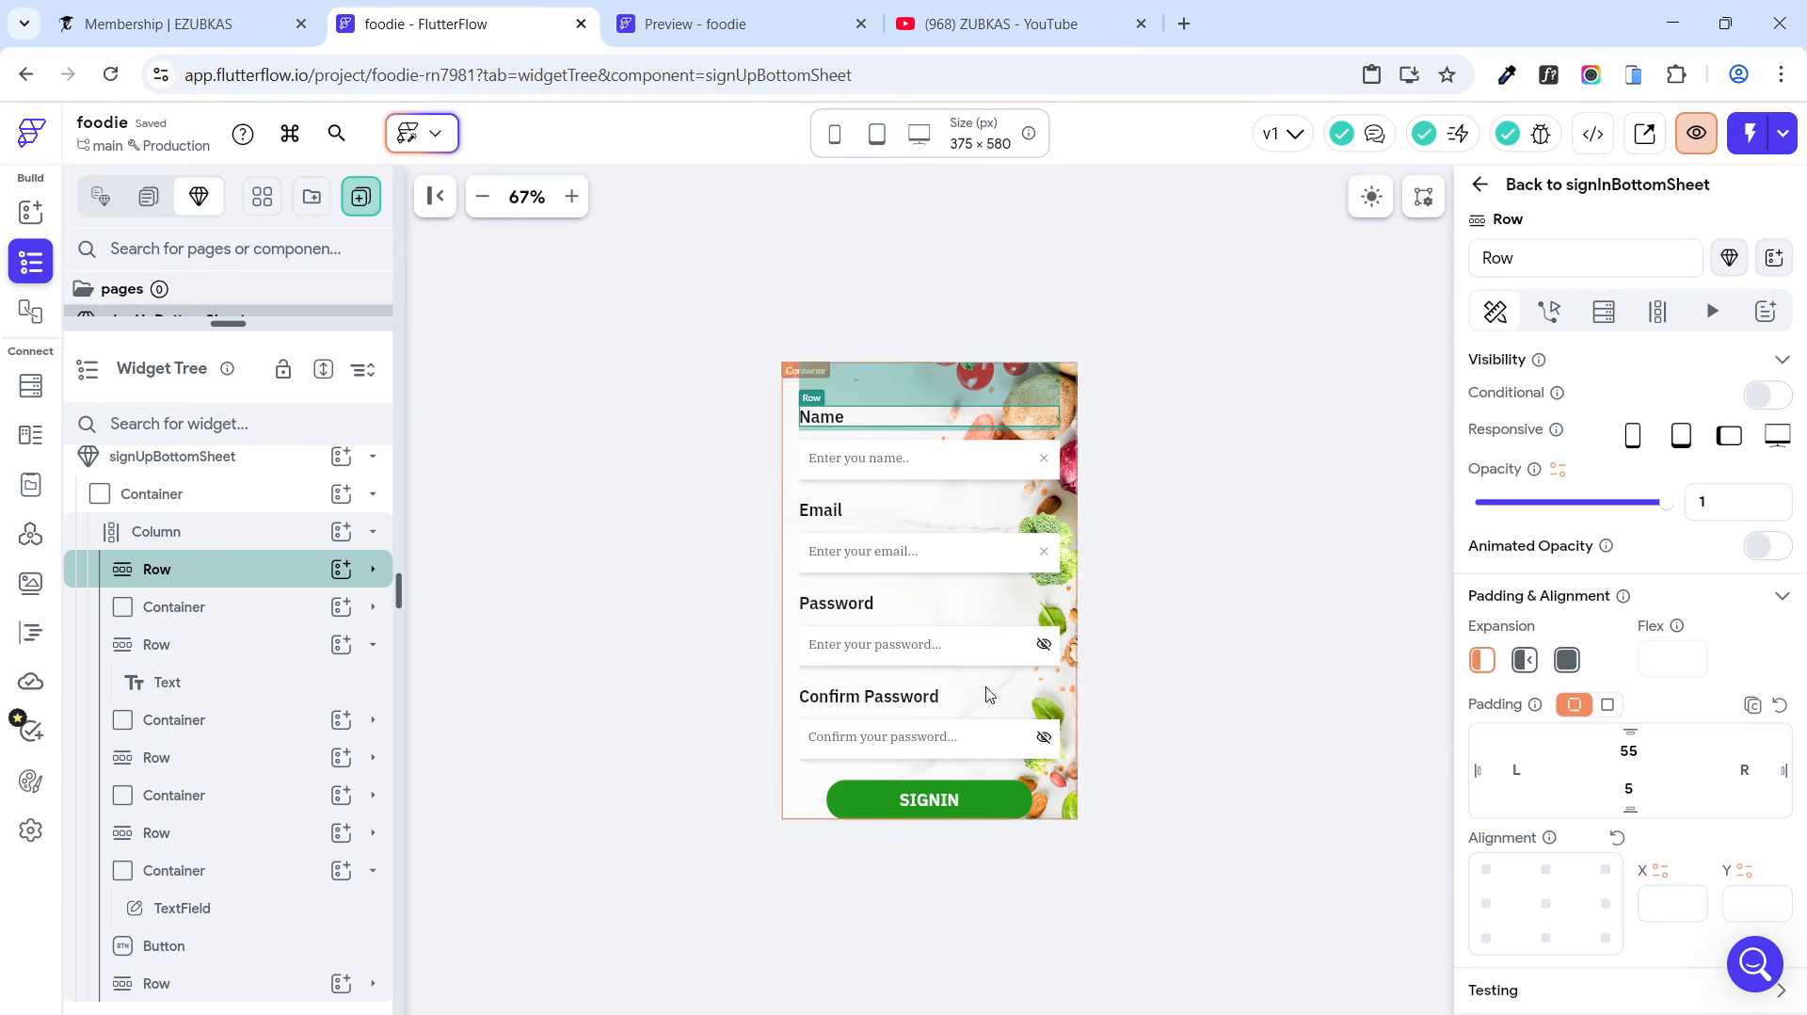
click(262, 607)
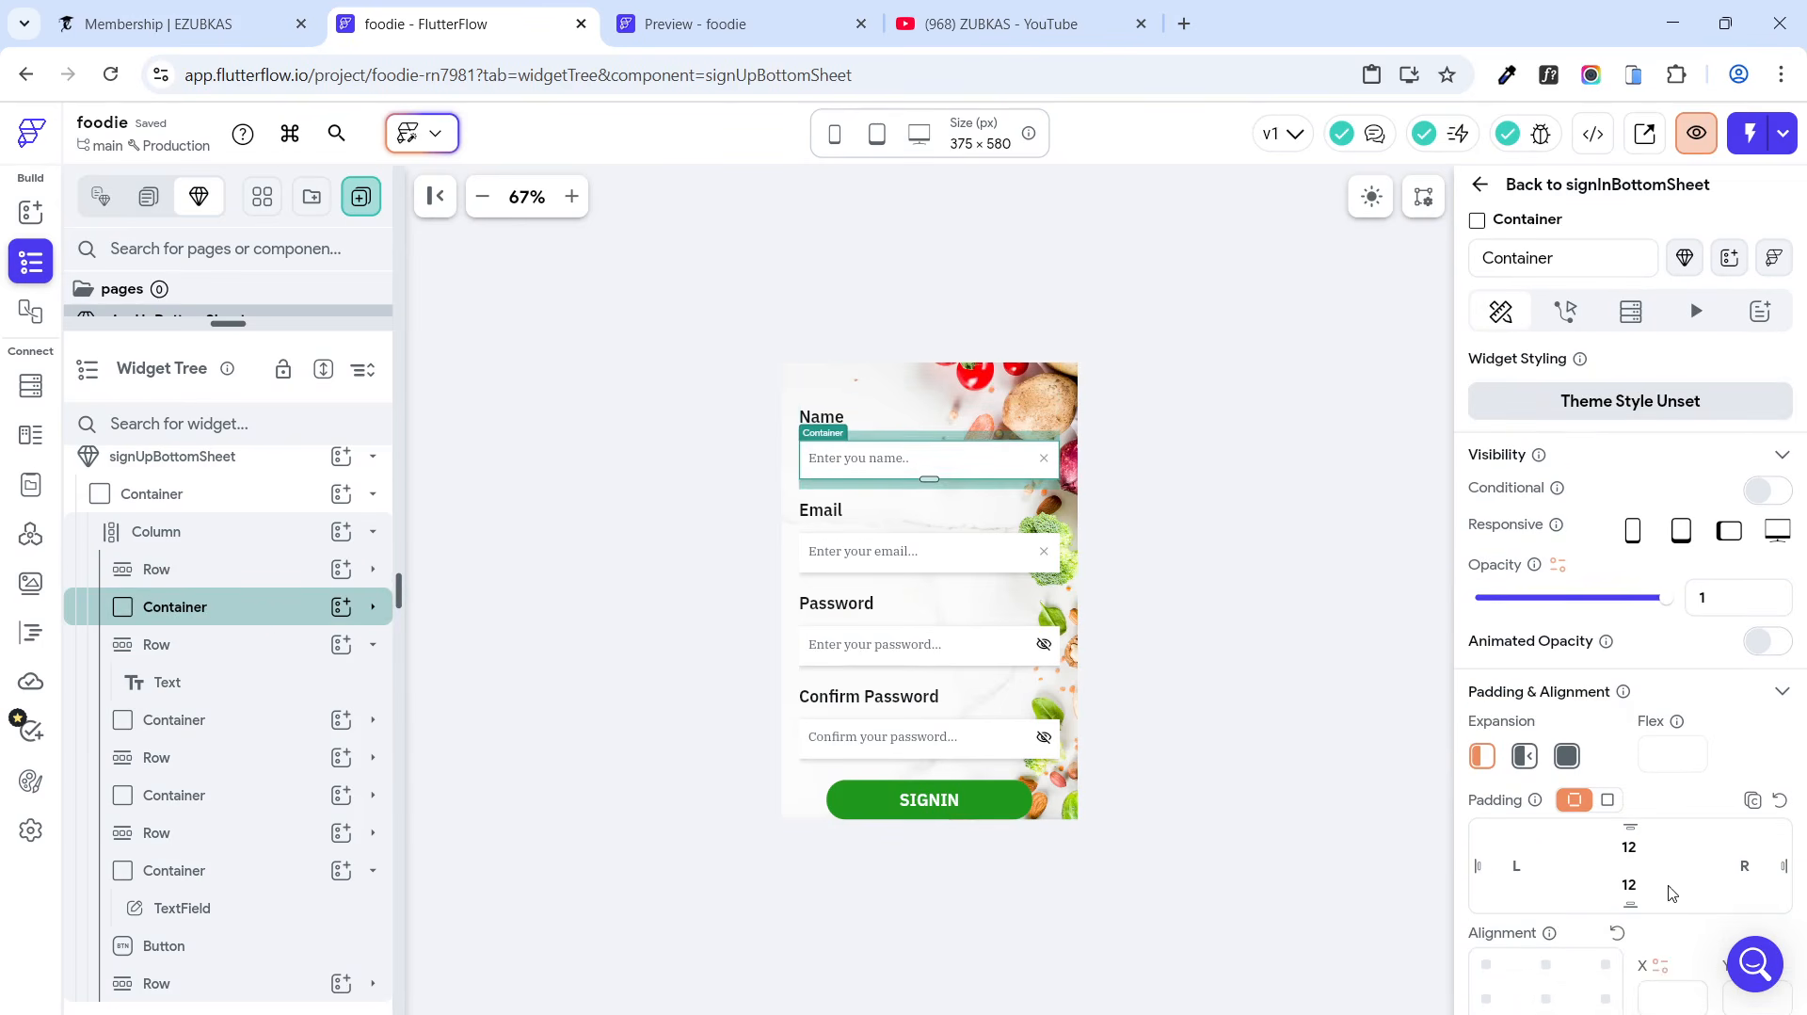
text(6)
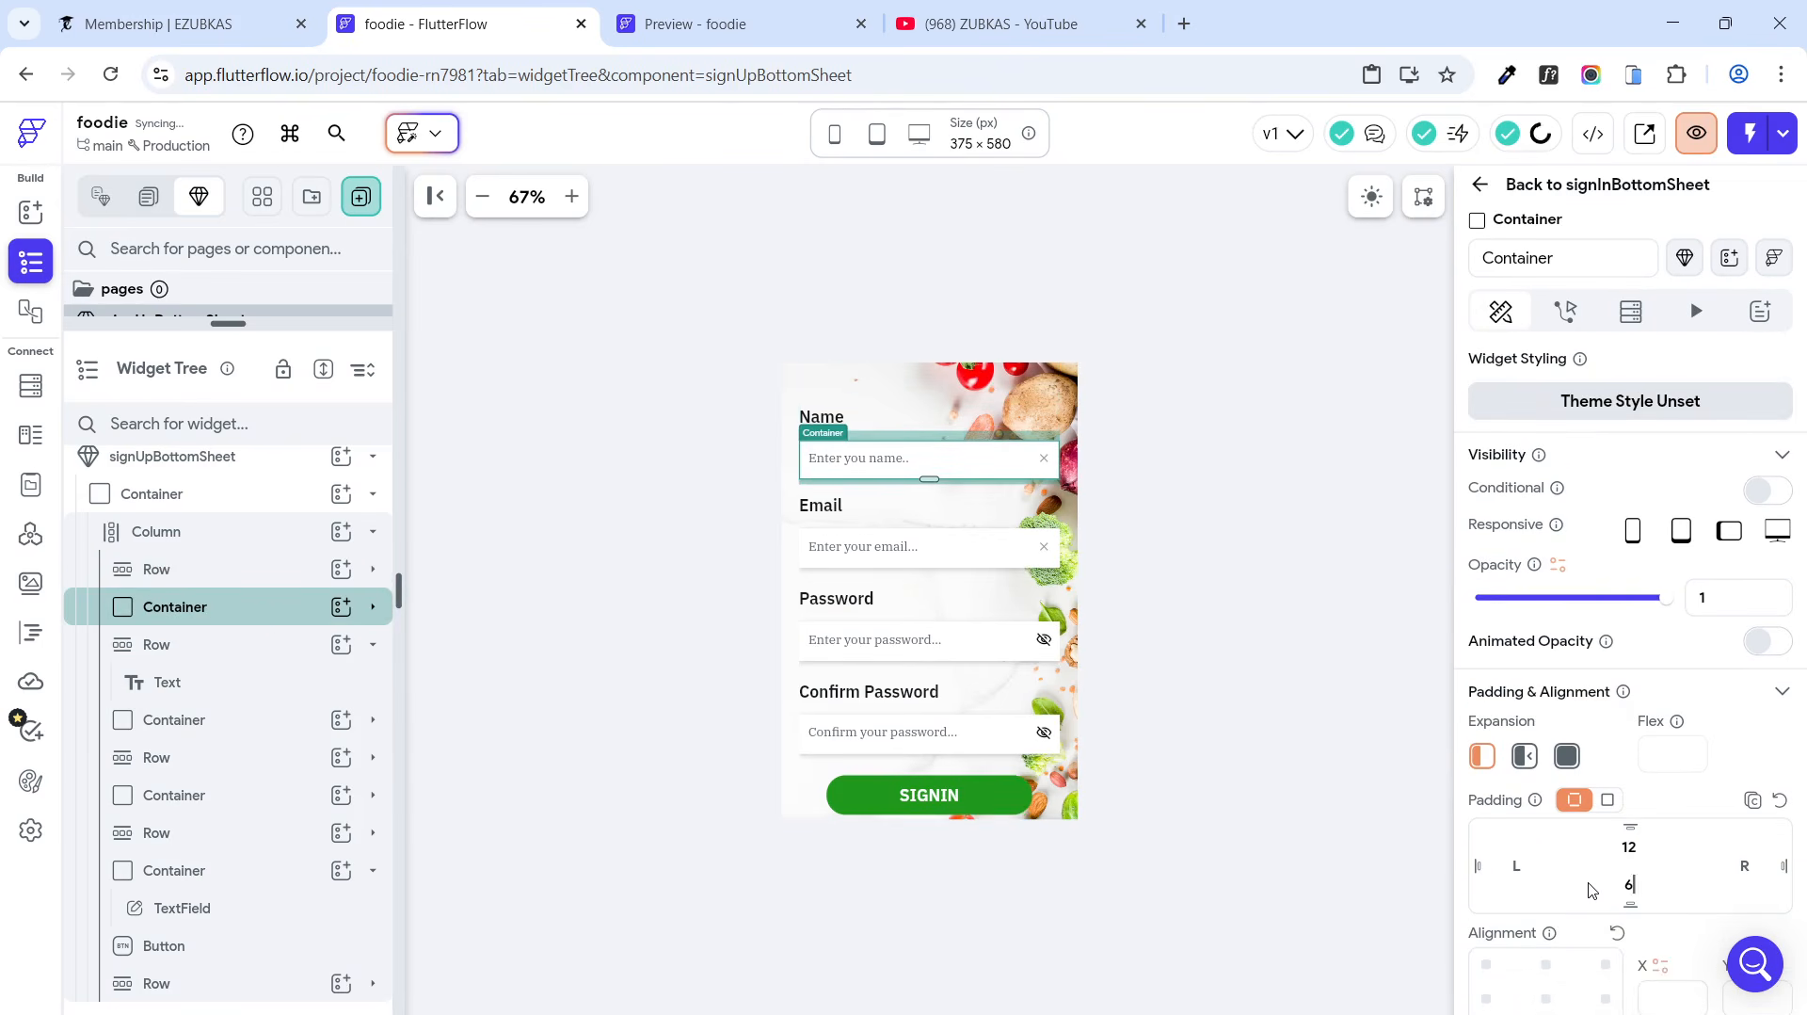
Step: Set the Email label row's top padding to 6 and the email field container's top and bottom padding to 6
click(220, 648)
click(1583, 753)
text(6)
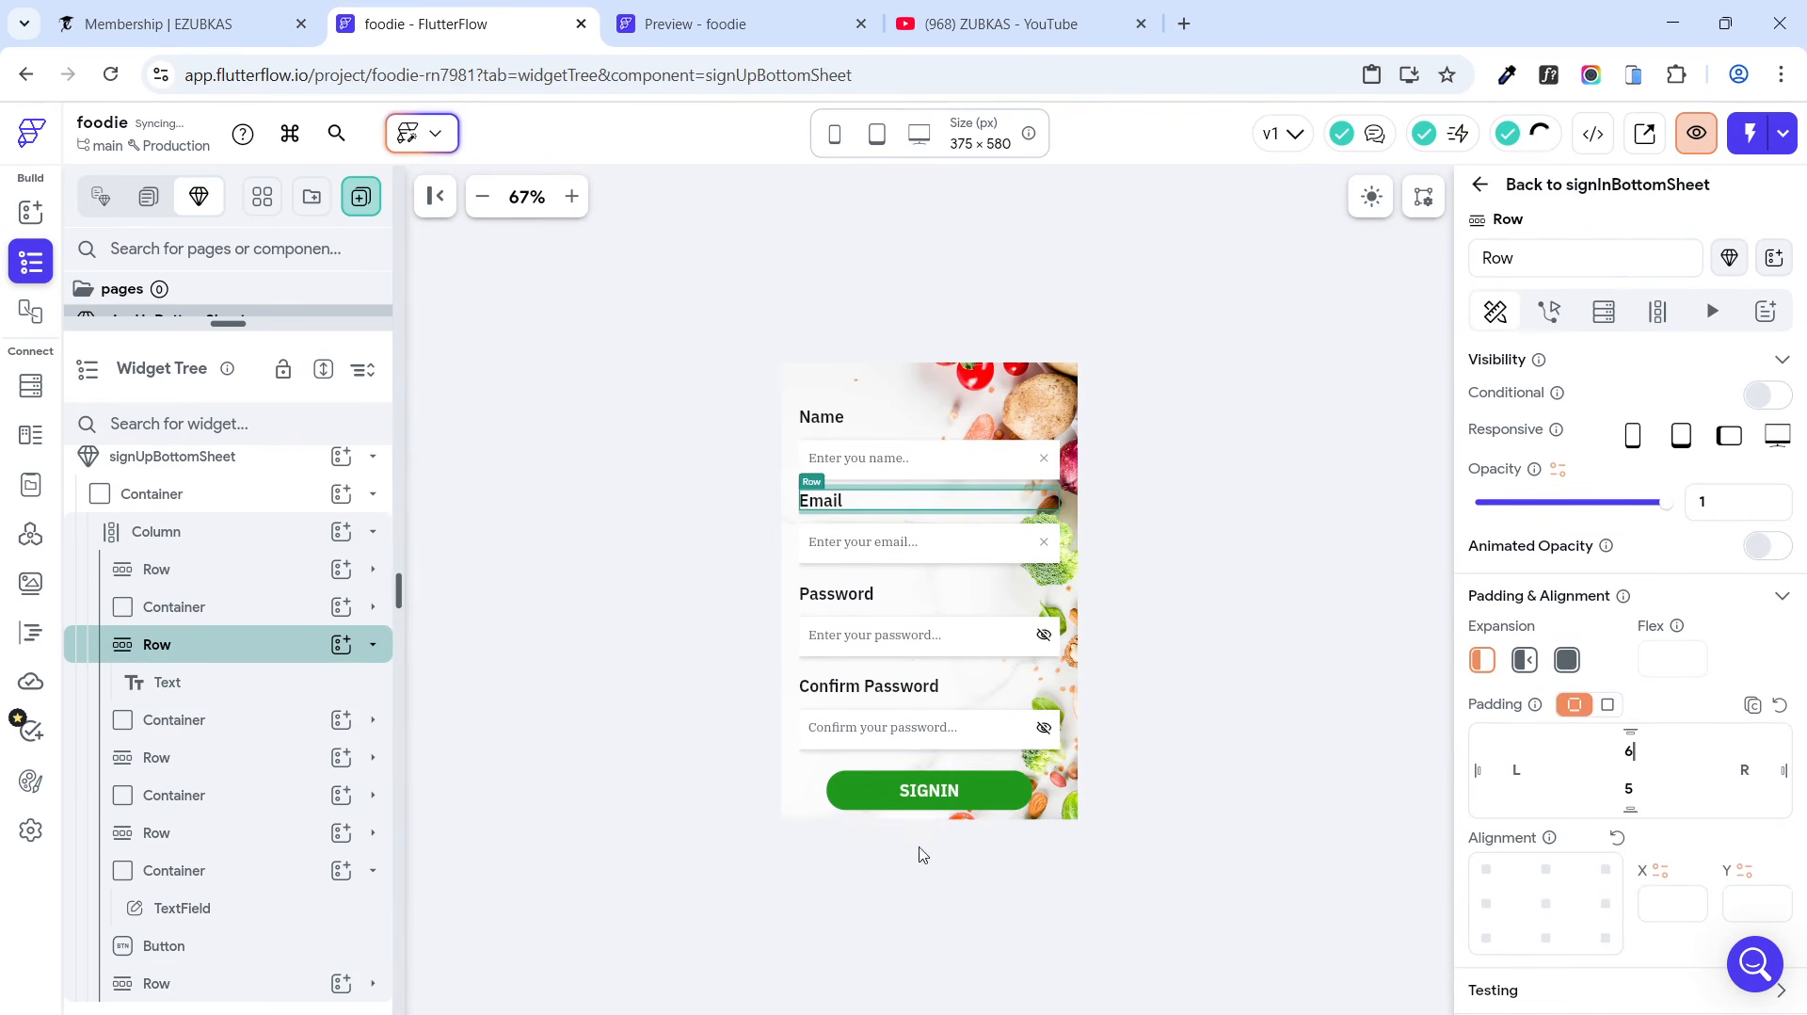
click(188, 719)
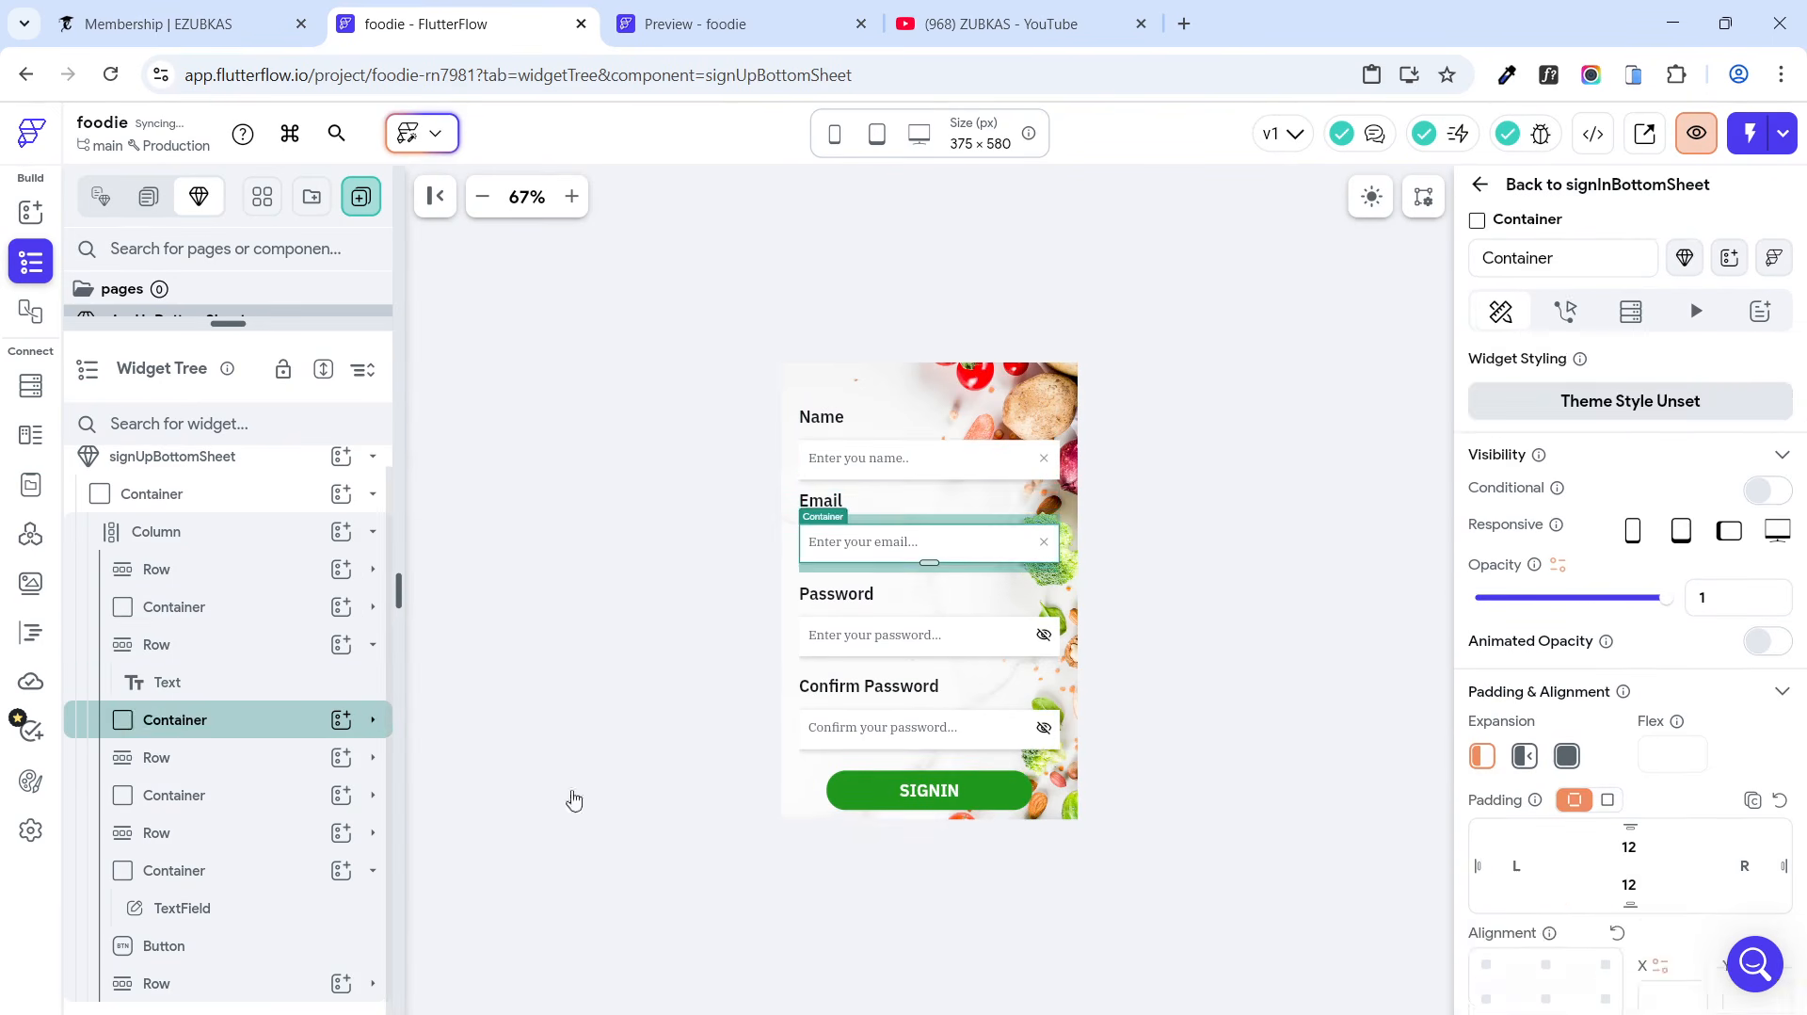
text(6)
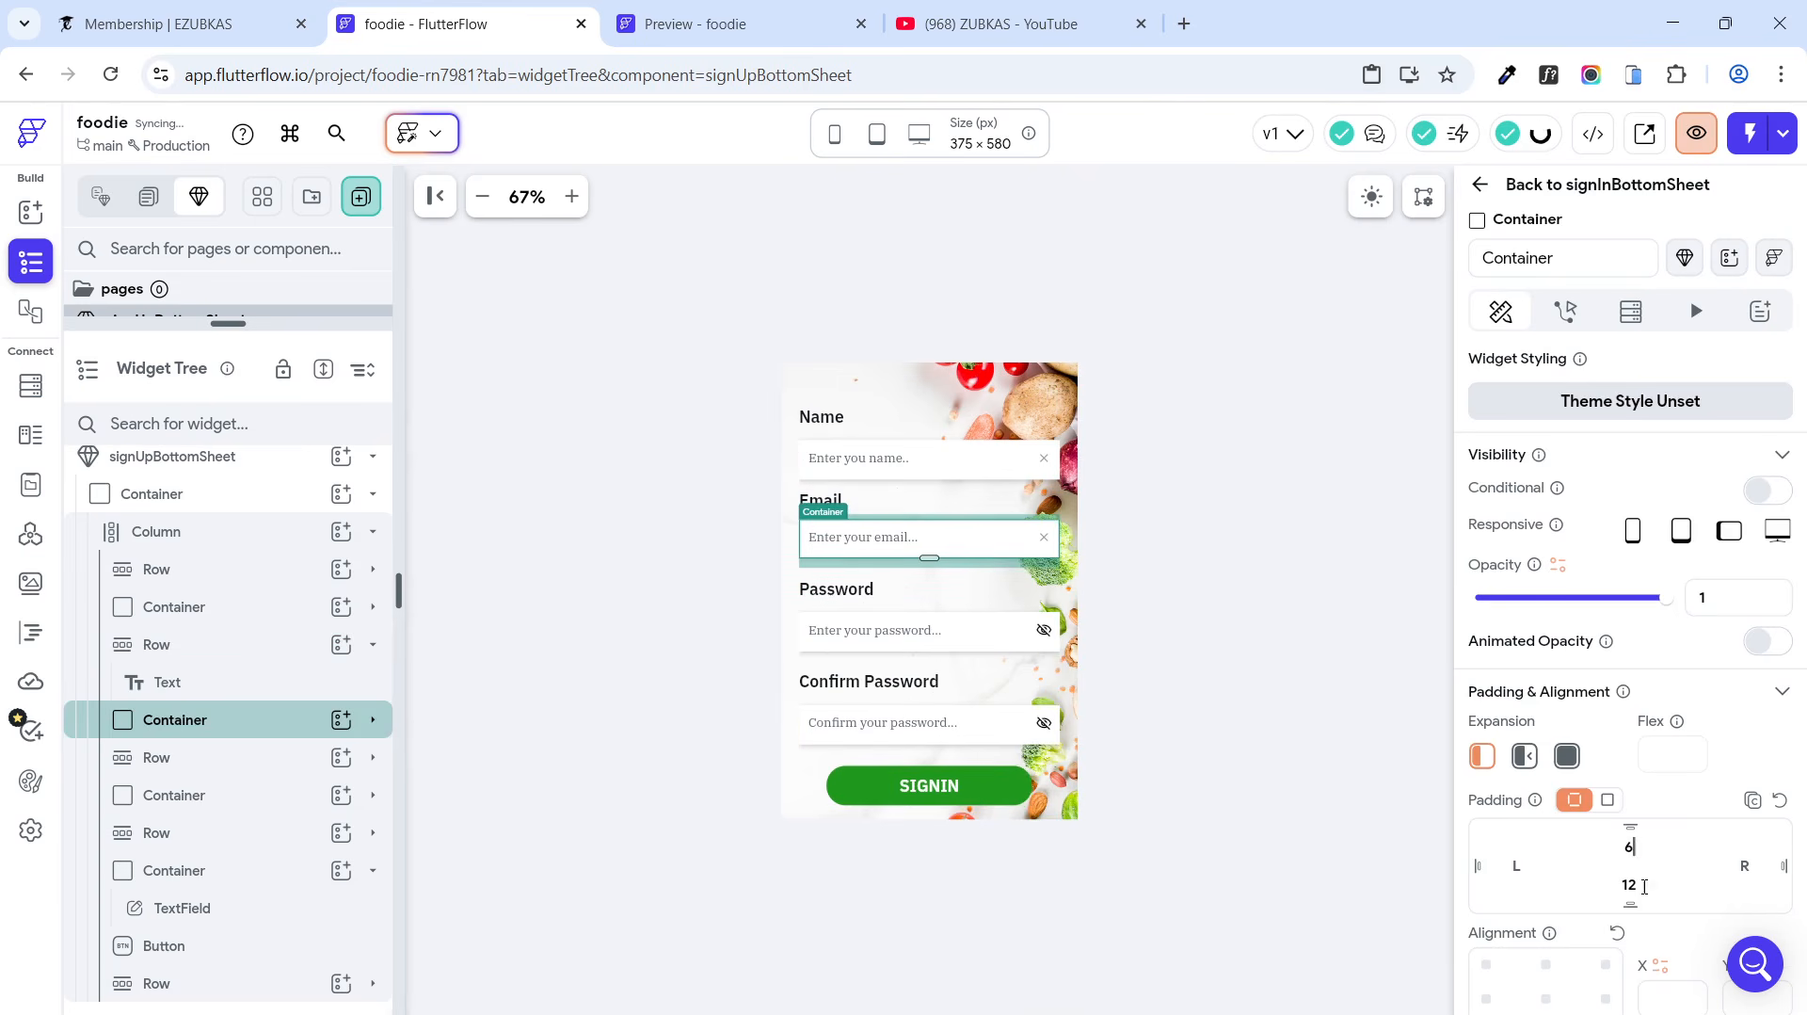
Step: Set the Password label row's top padding to 6 and the password field container's top and bottom padding to 6
click(198, 757)
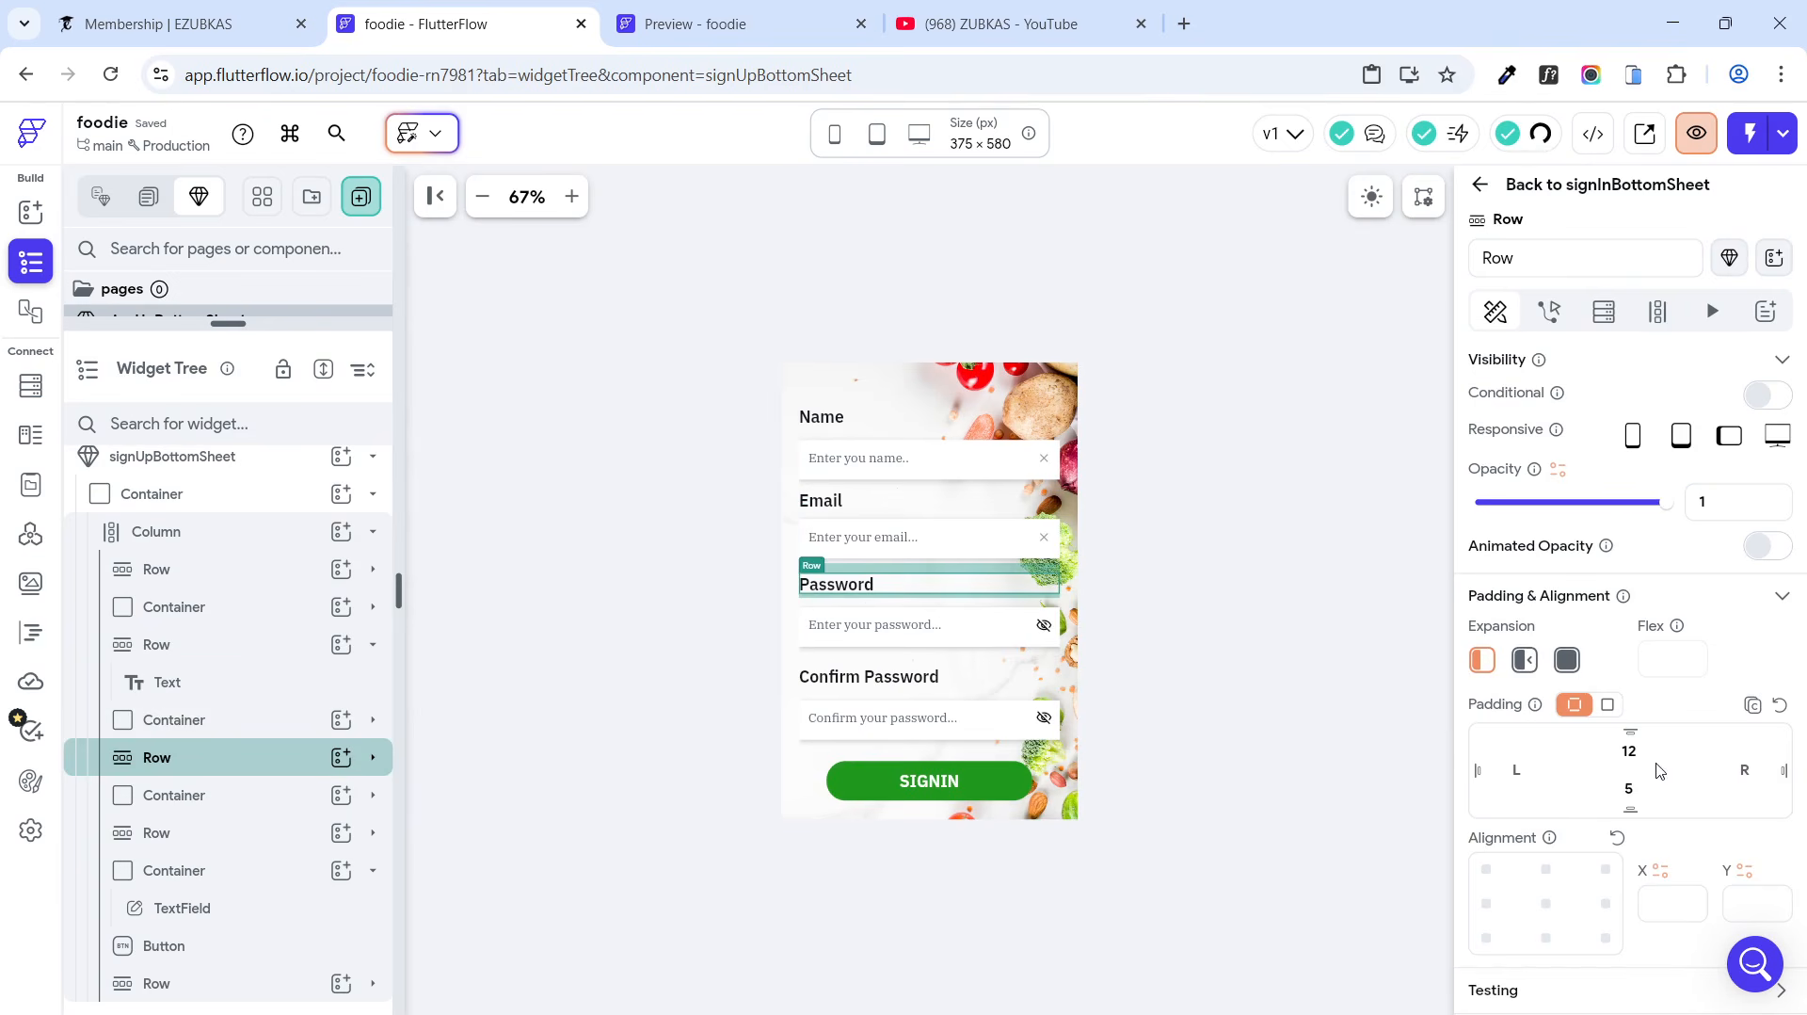
click(242, 796)
drag(1647, 849, 1565, 882)
text(66)
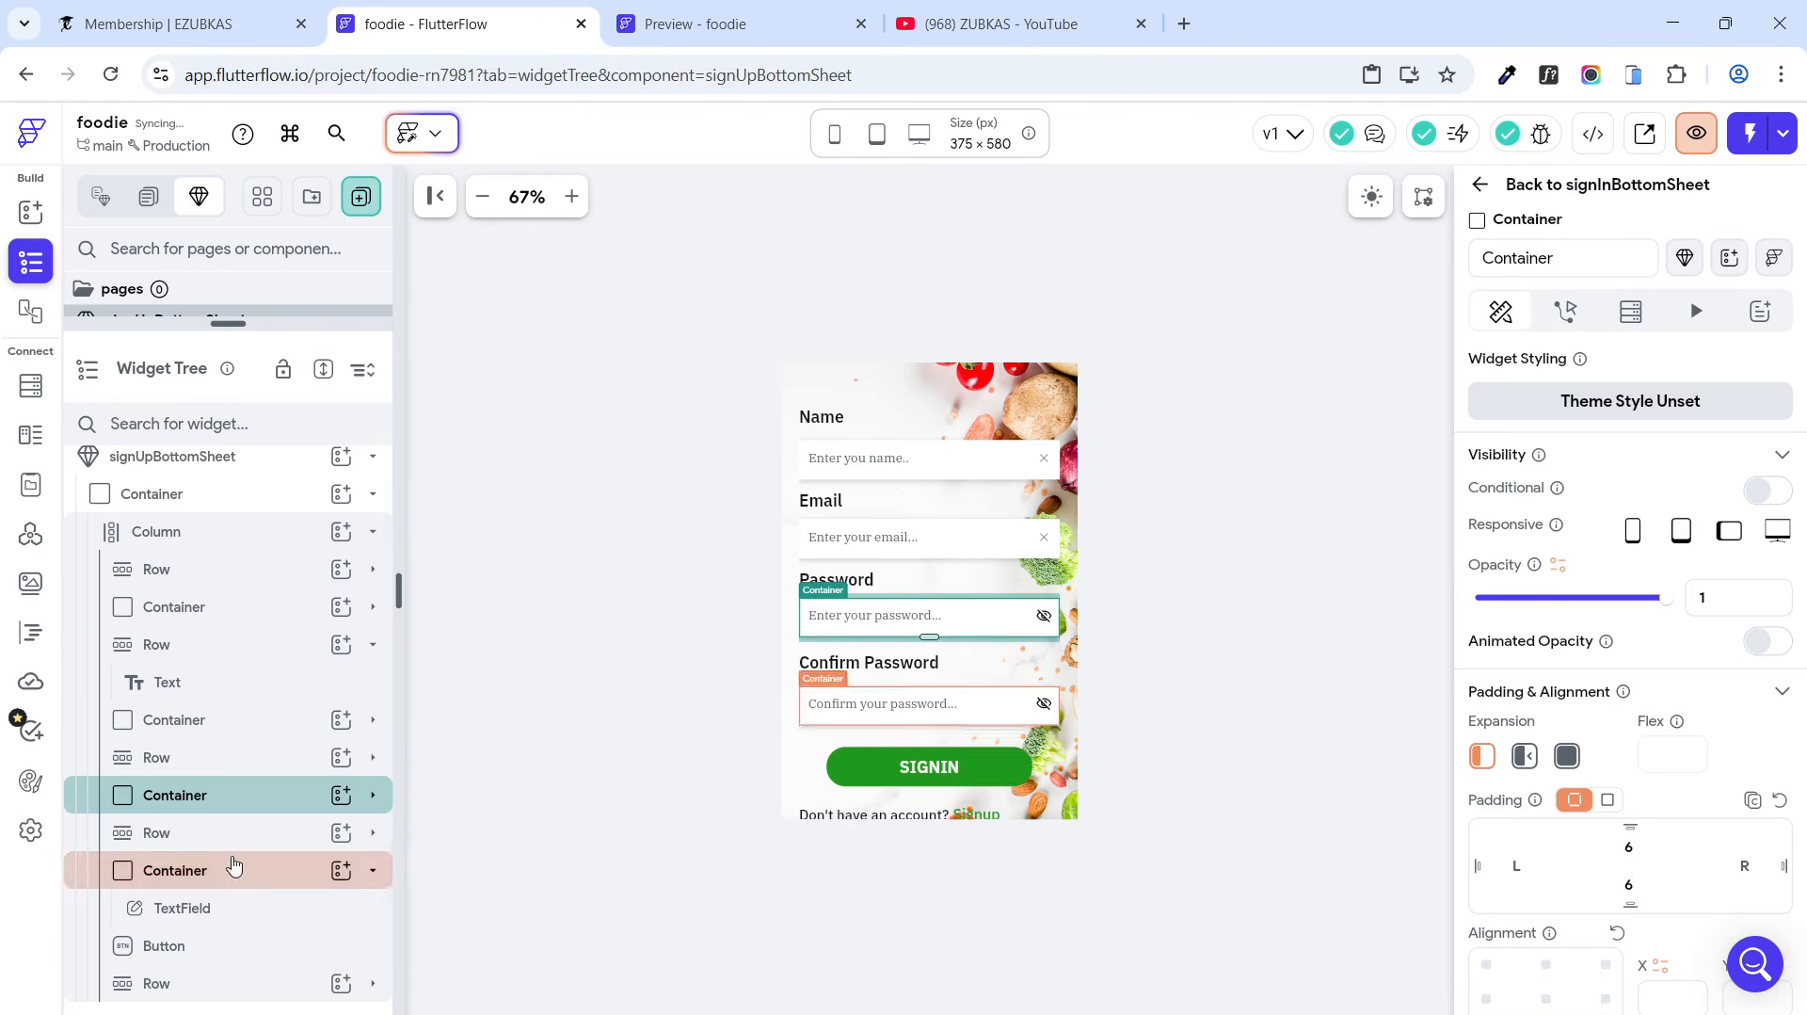
Step: Set the top padding of the Confirm Password label row to 6
click(222, 834)
drag(1648, 755, 1562, 767)
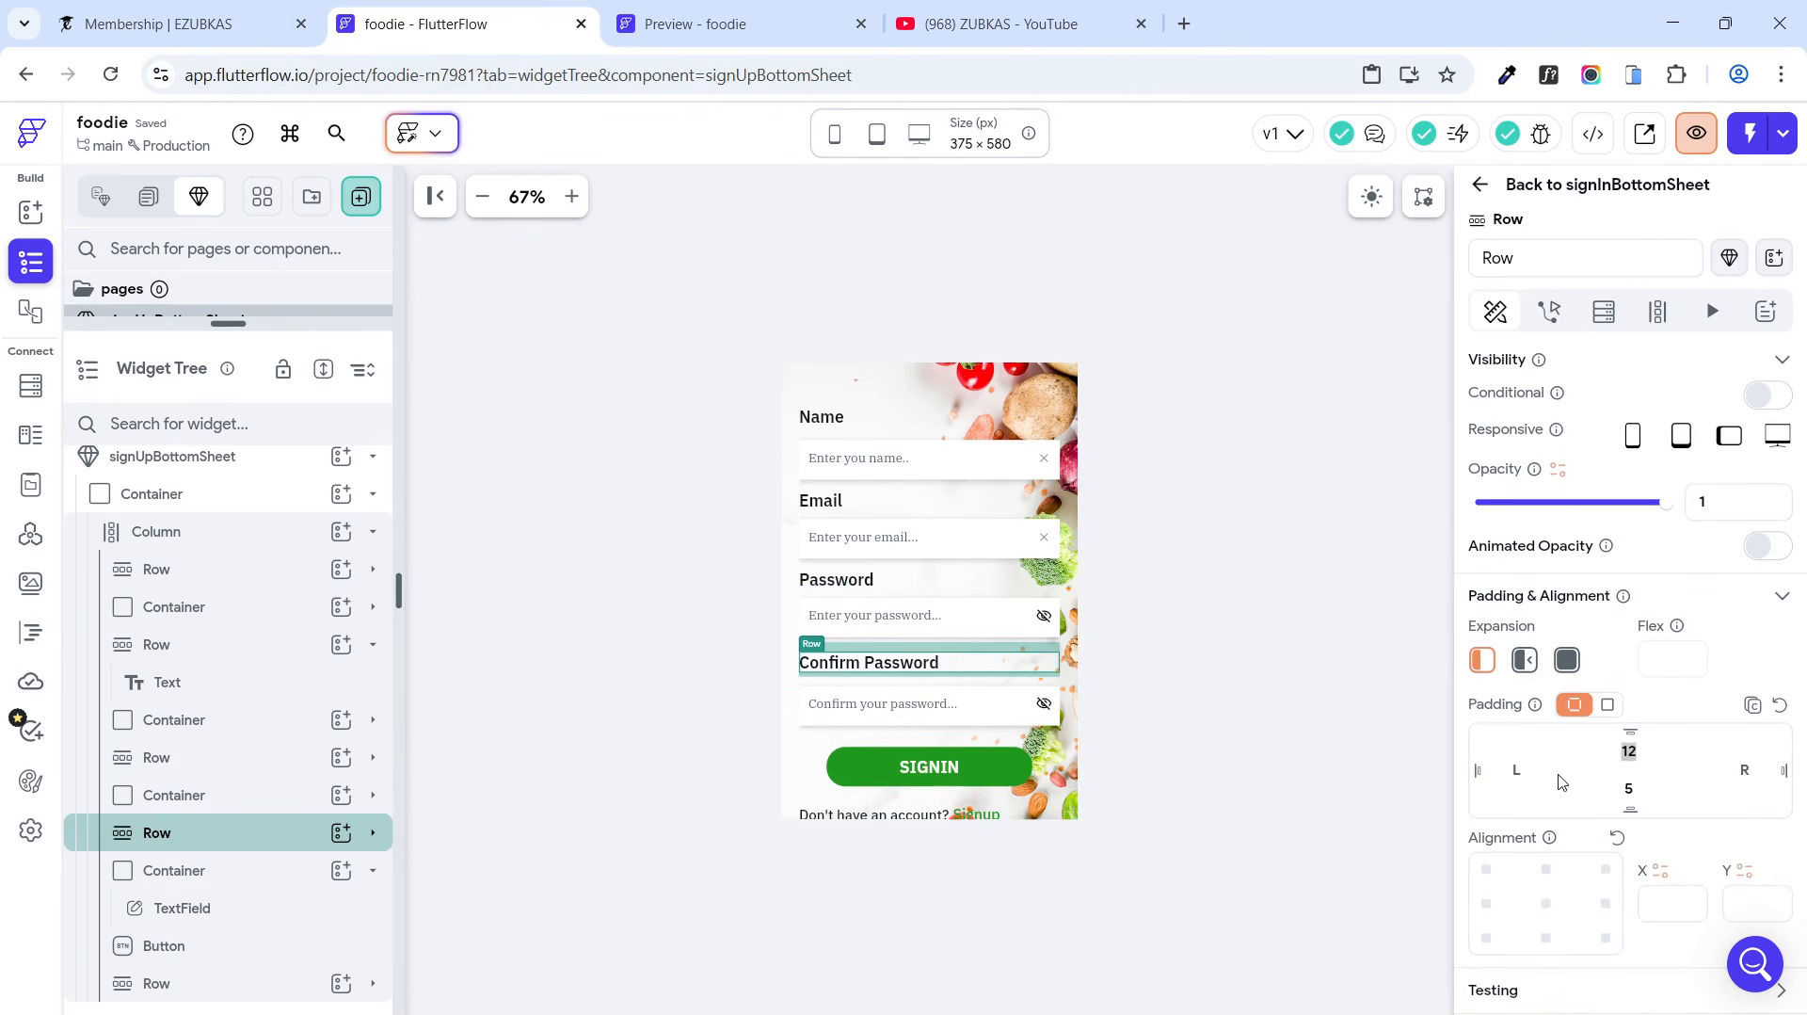
text(6)
Step: Set the confirm password container's top and bottom padding to 6 and the "Don't have an account?" row's top padding to 6
click(222, 875)
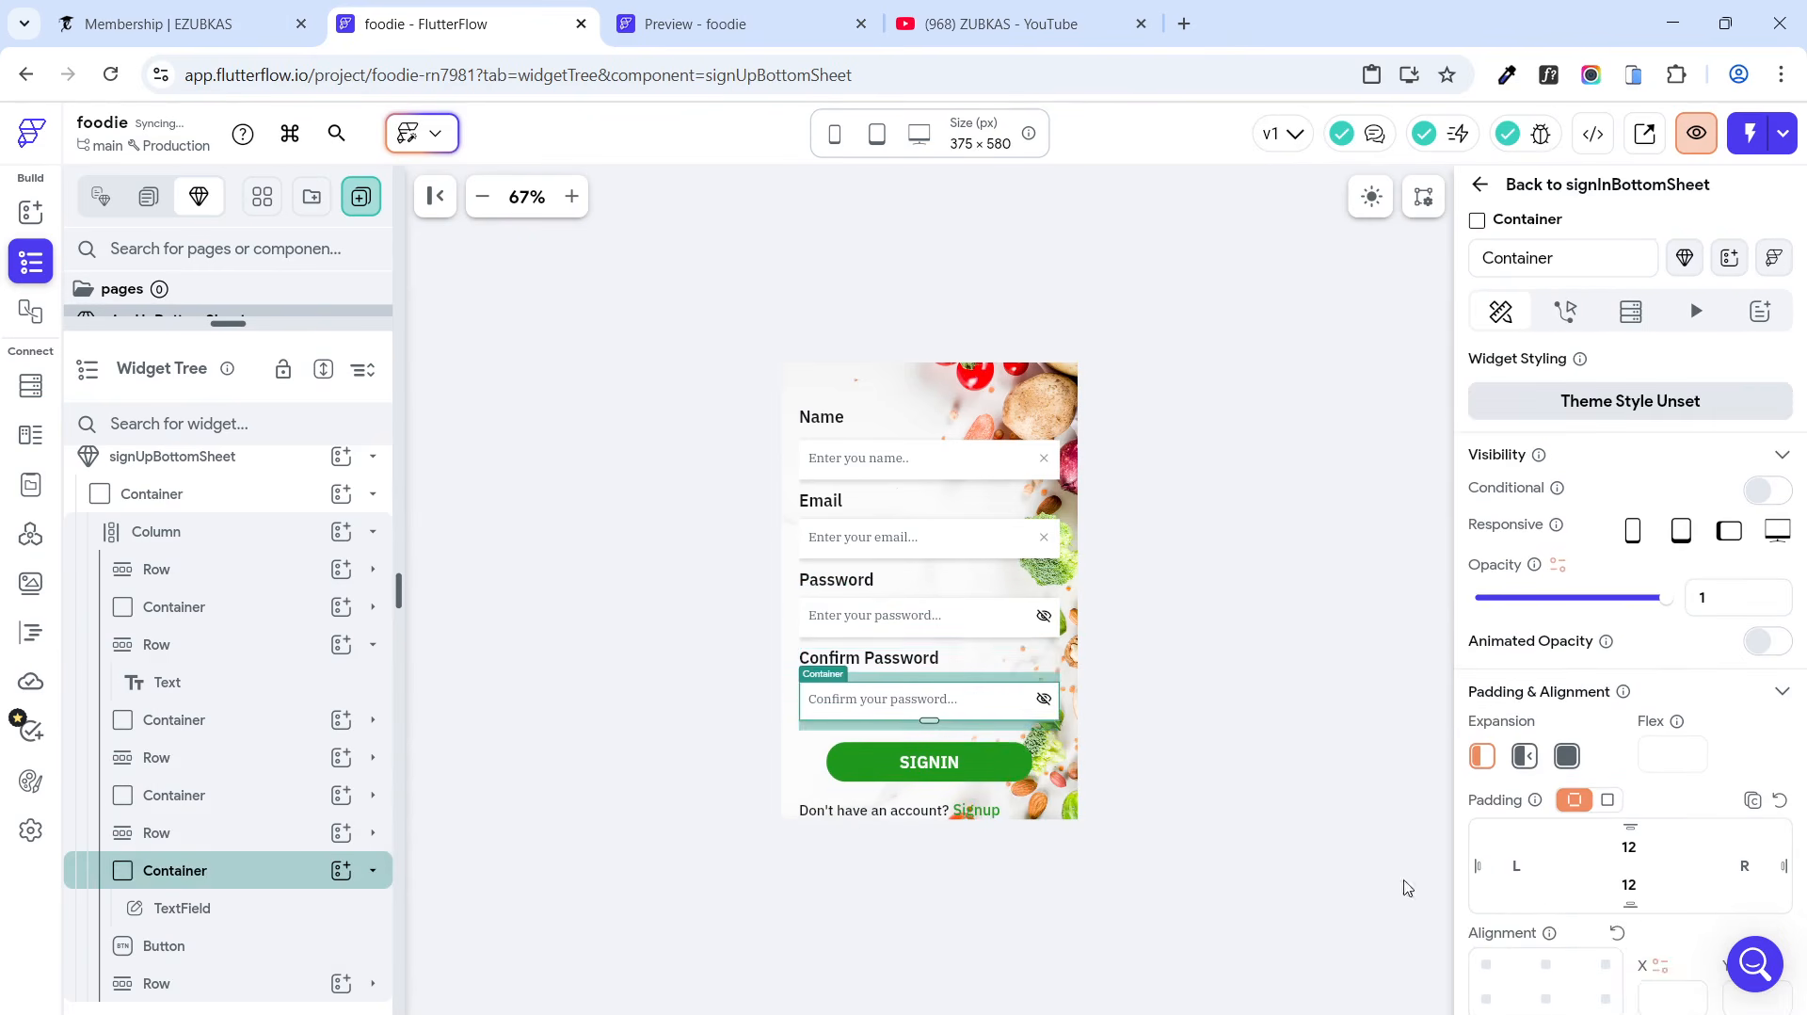
text(6)
drag(1643, 889, 1586, 890)
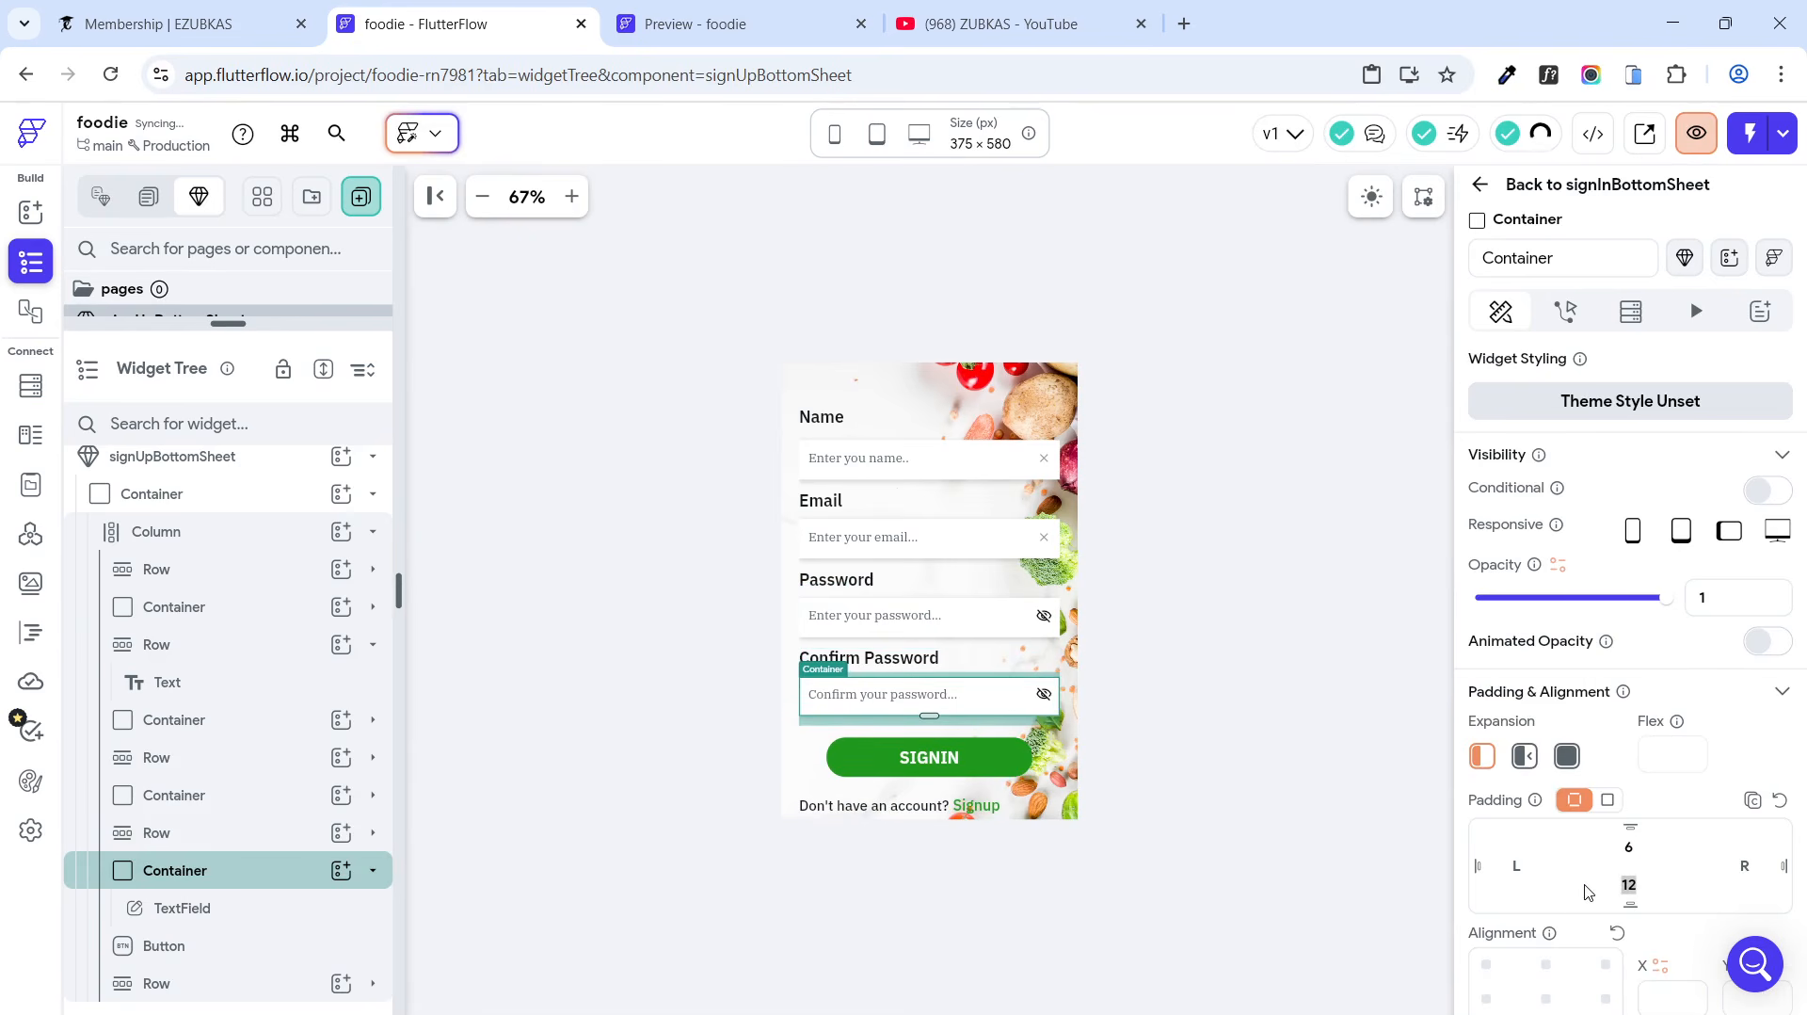
text(6)
click(550, 755)
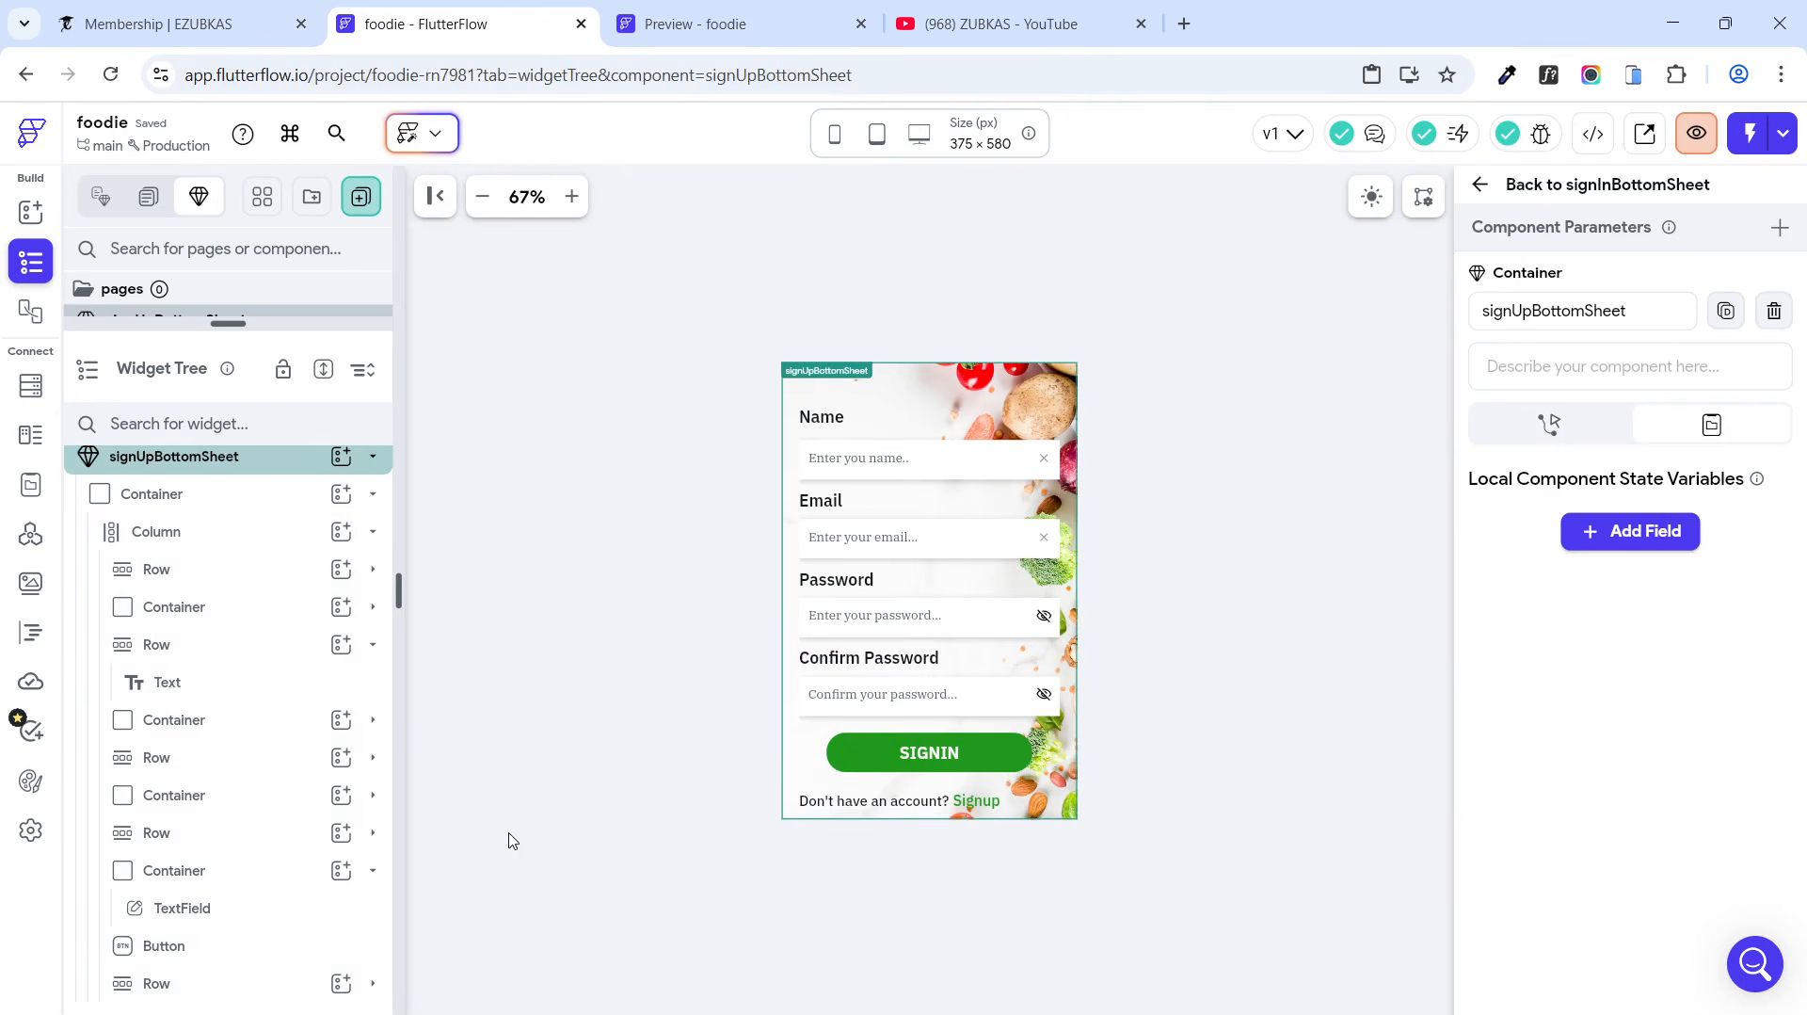
click(223, 982)
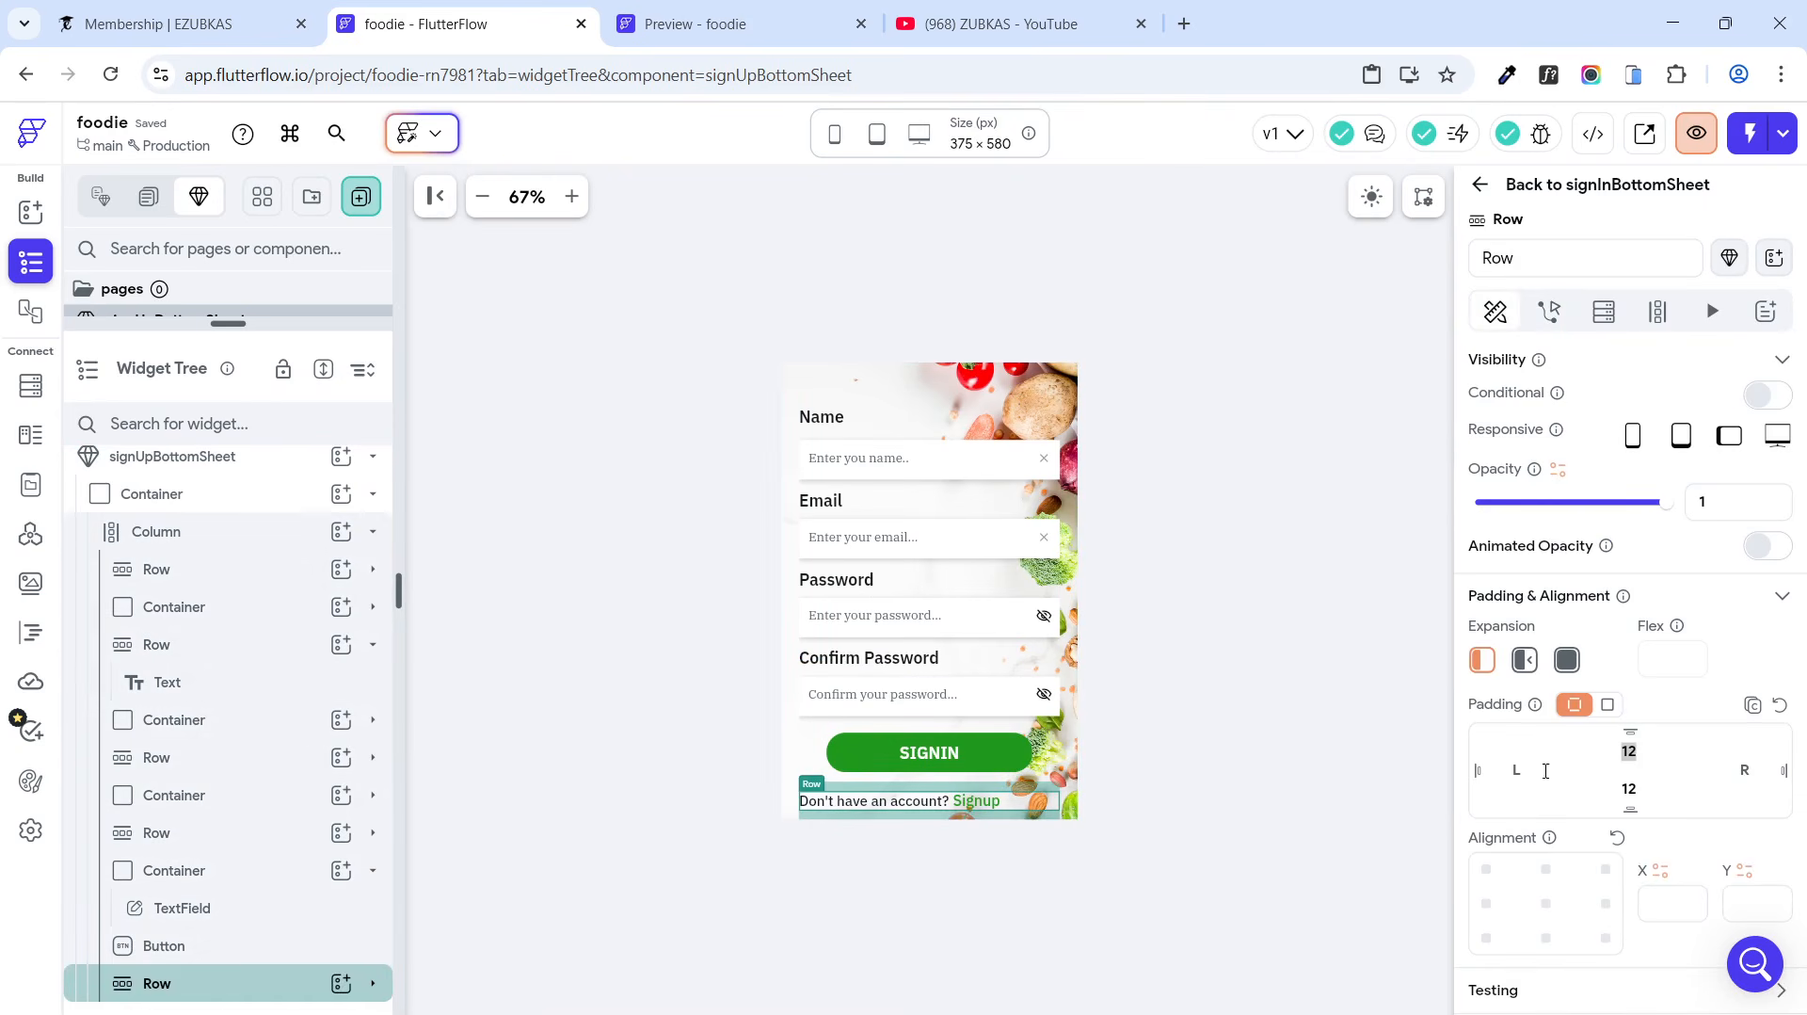
text(6)
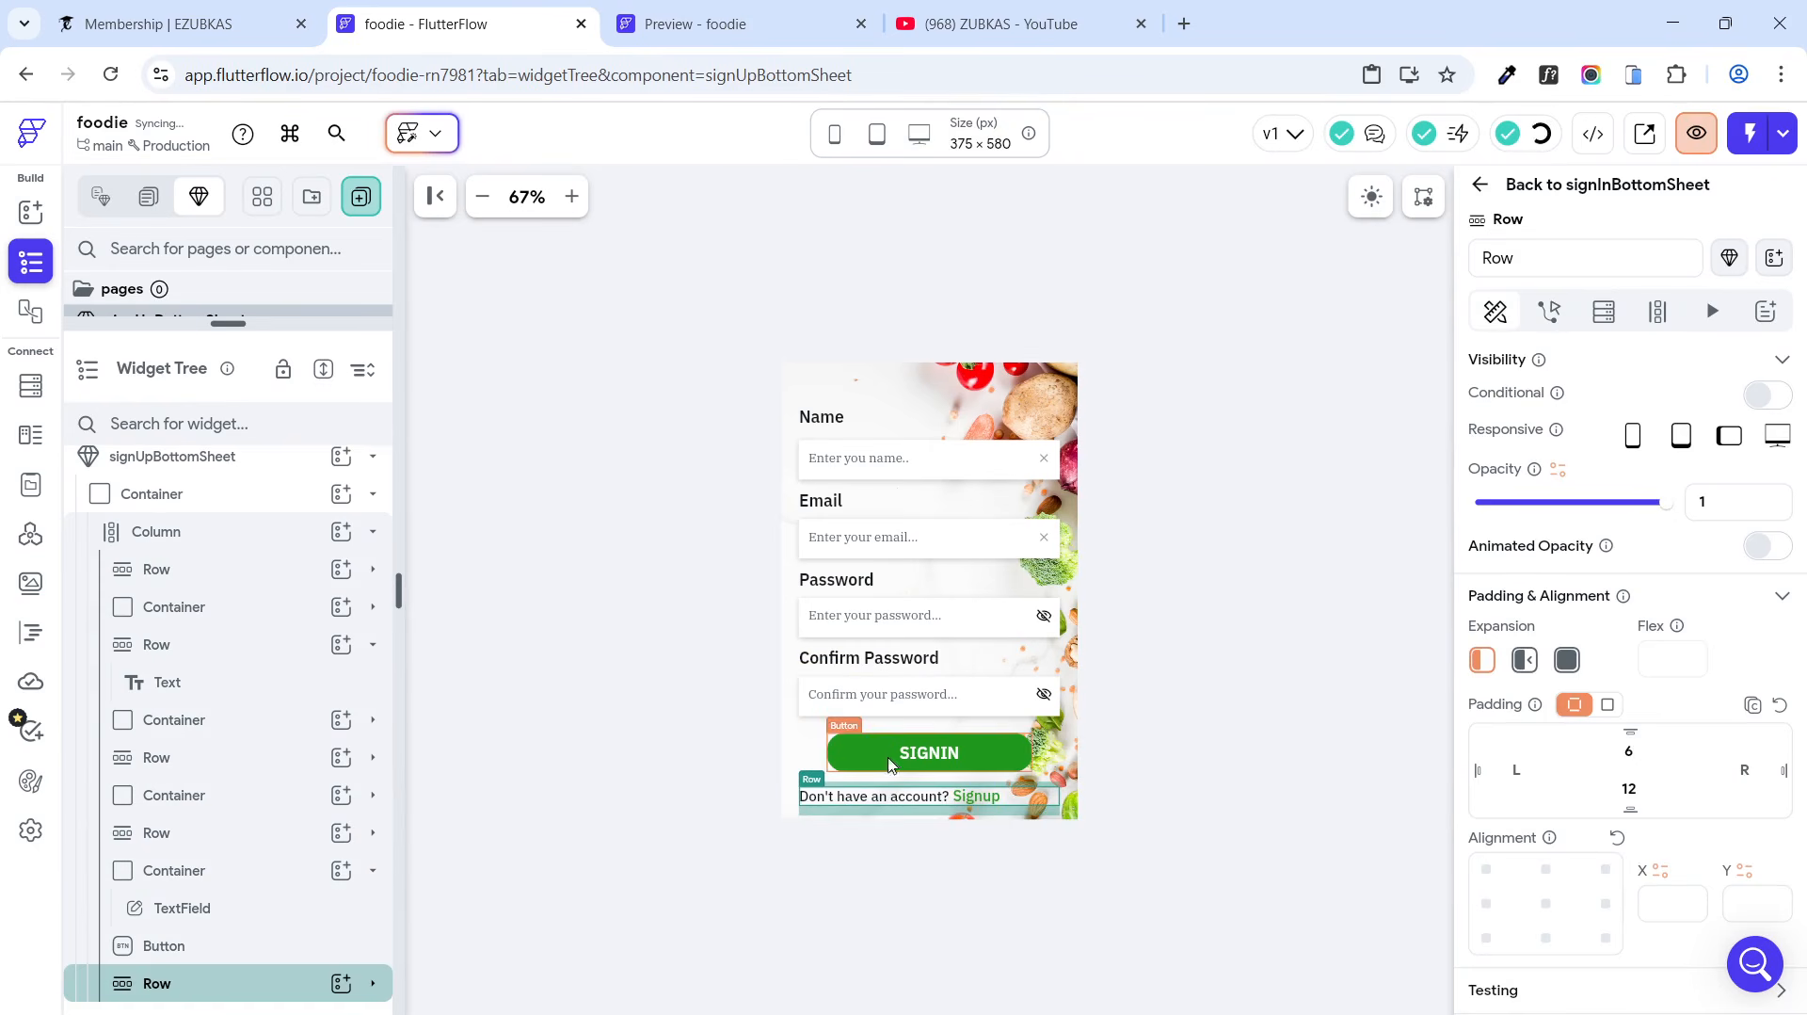
Step: Change the text of the green SIGNIN button to "SIGNUP"
click(944, 746)
scroll(1633, 711, down, 7)
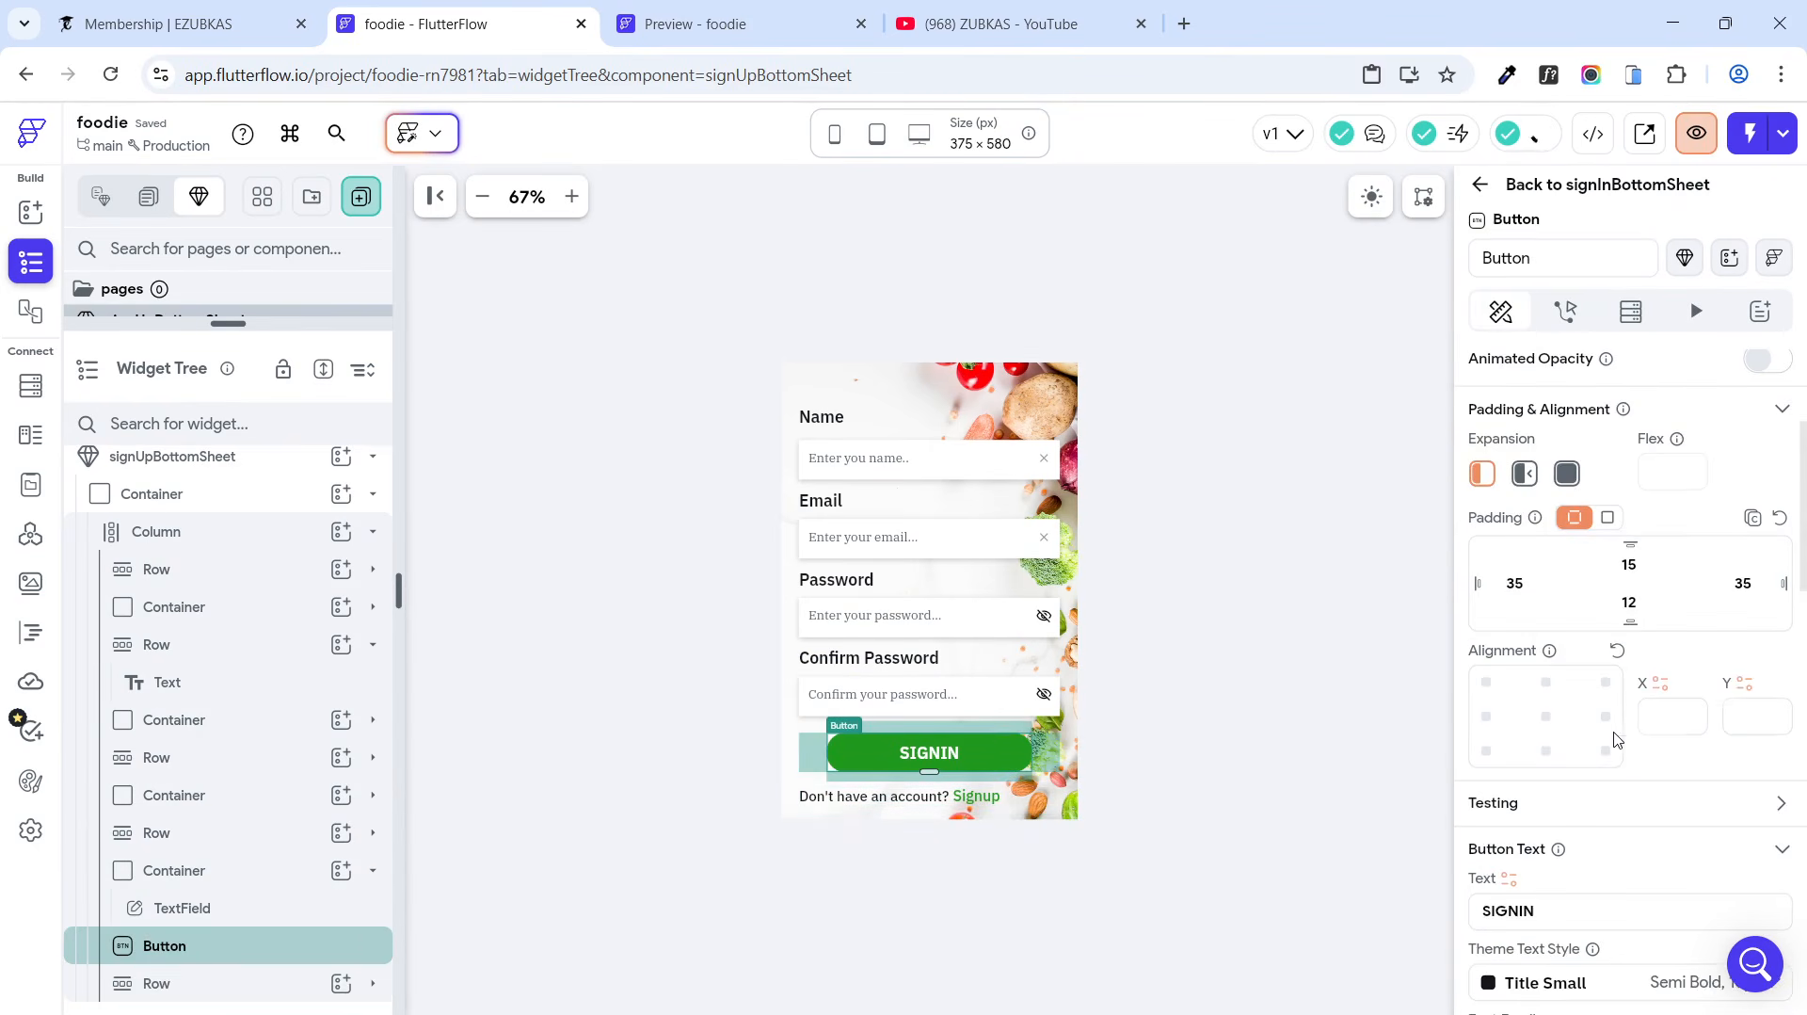
drag(1532, 534, 1517, 534)
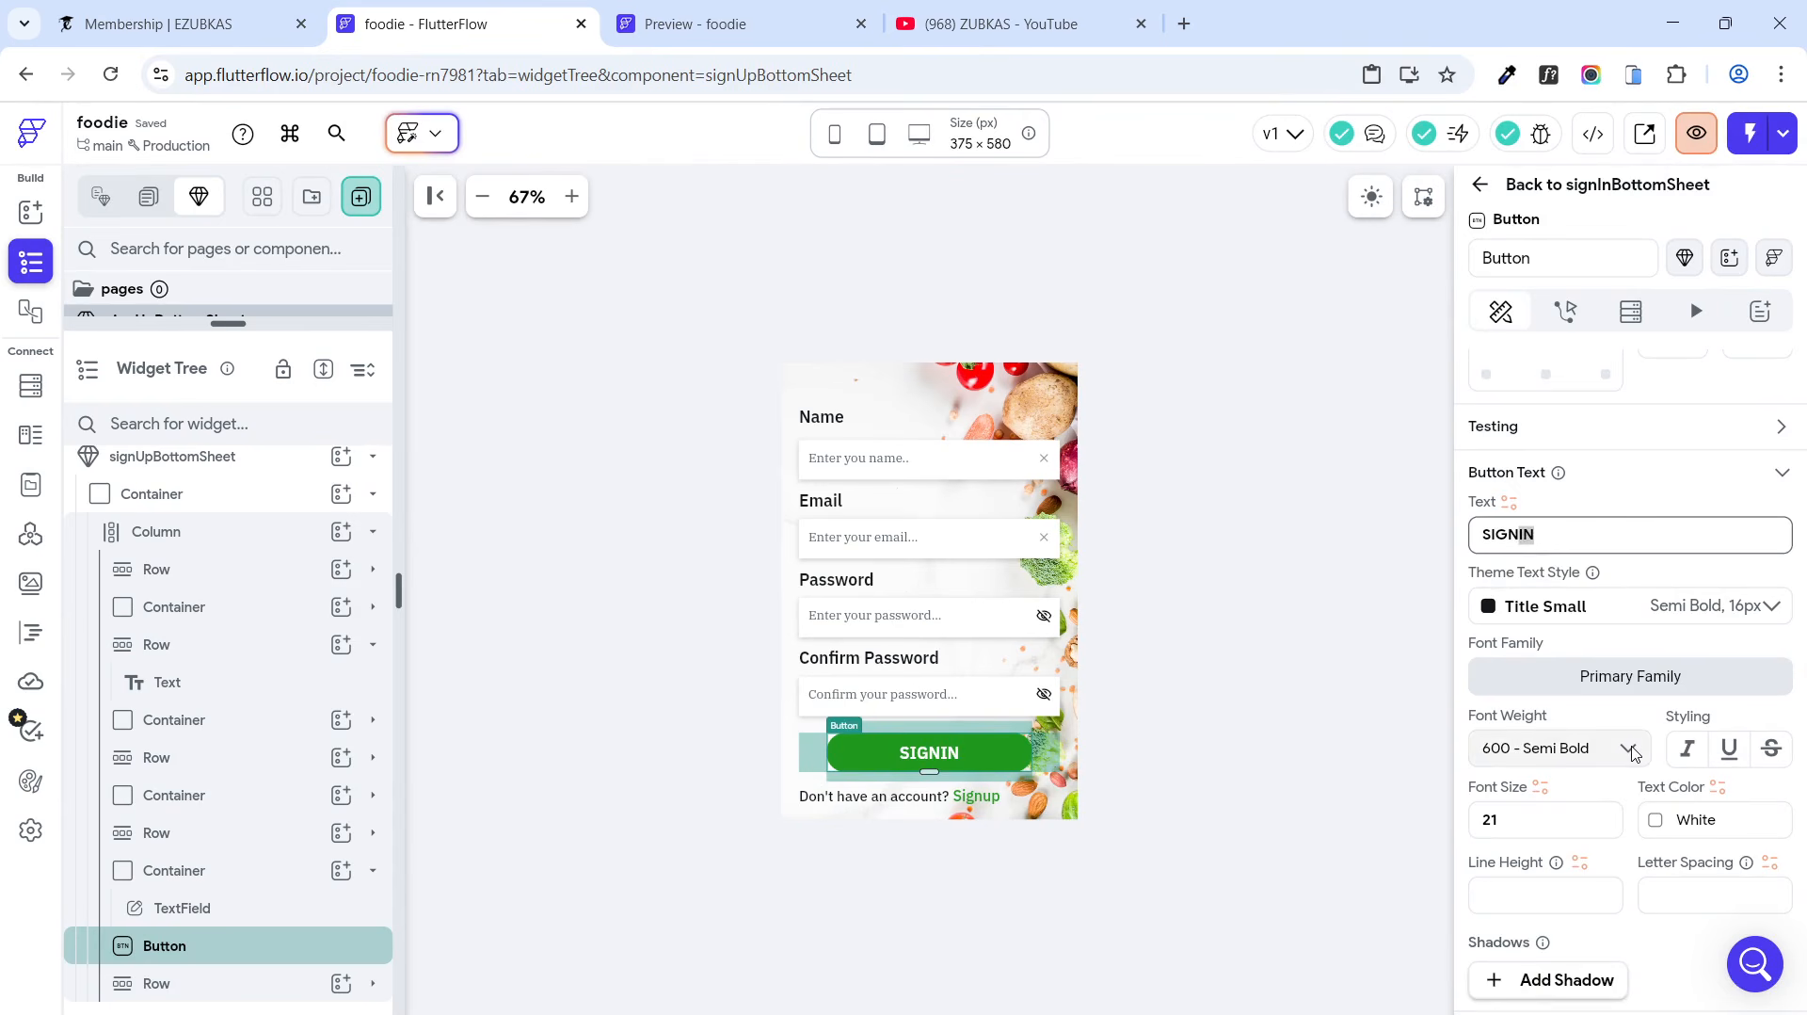
text(UP)
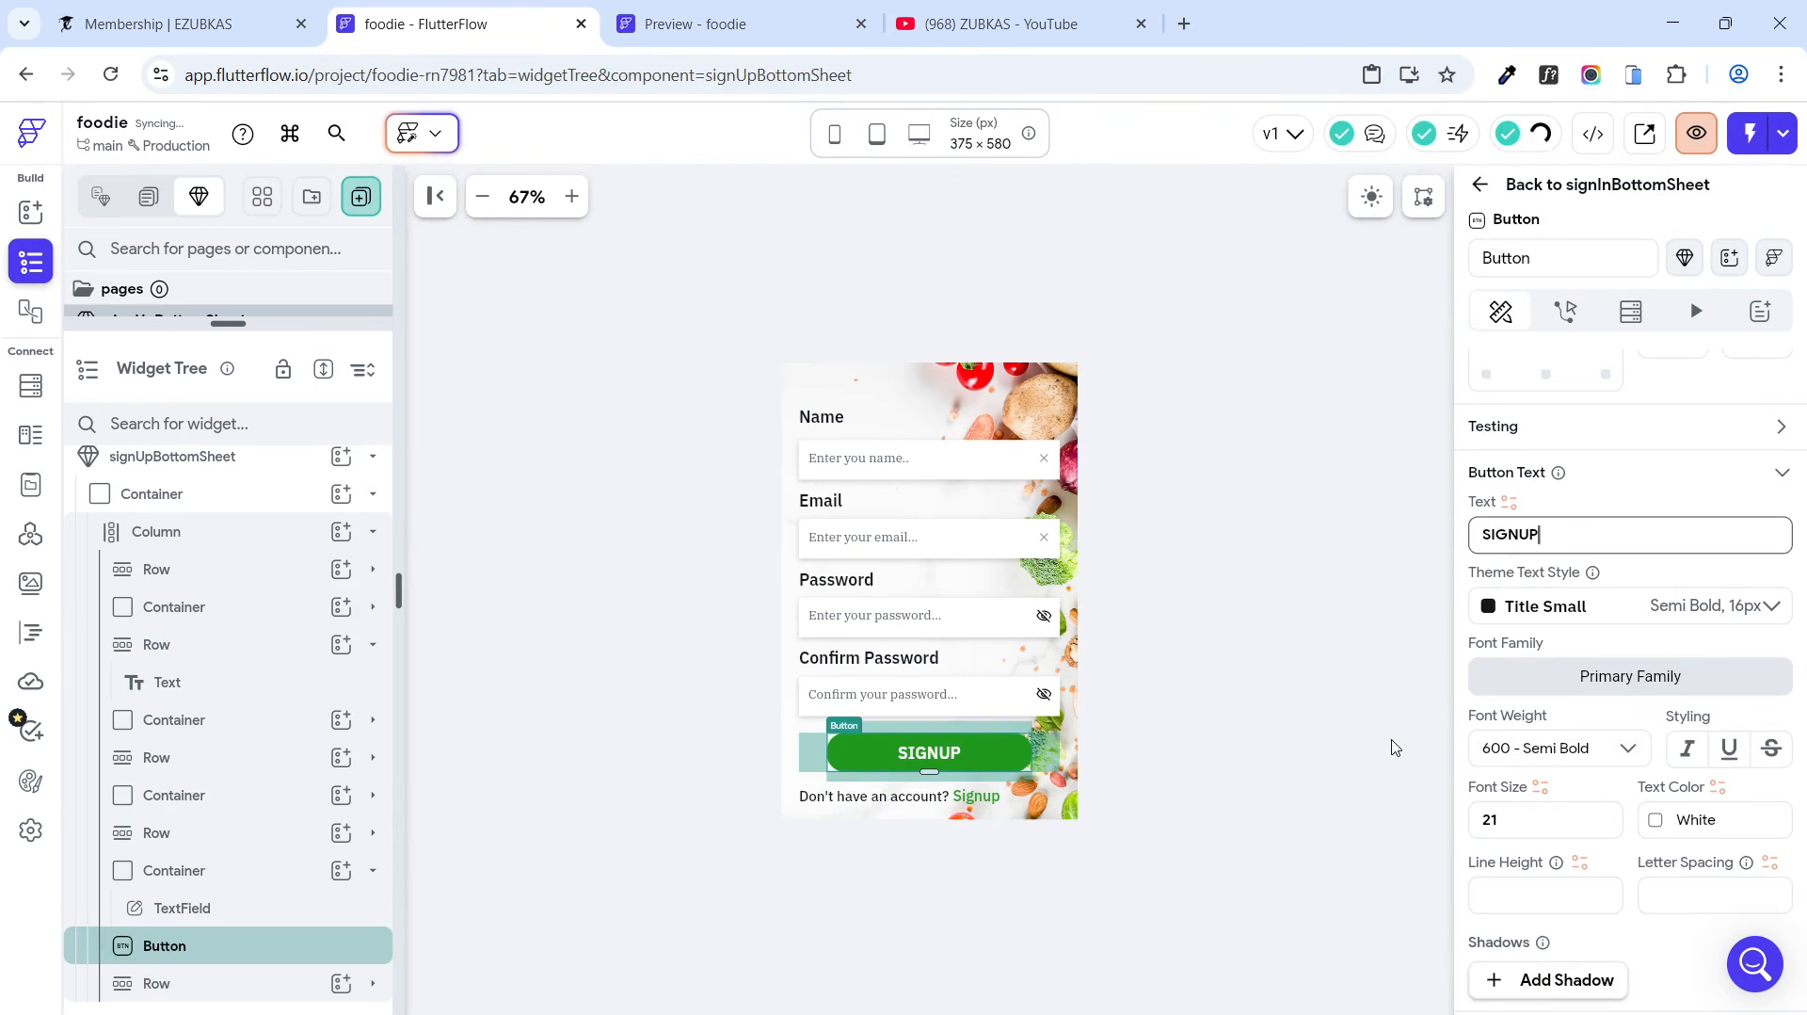
click(1297, 693)
Step: Change the prompt text below the button to "Already have an account?"
click(859, 803)
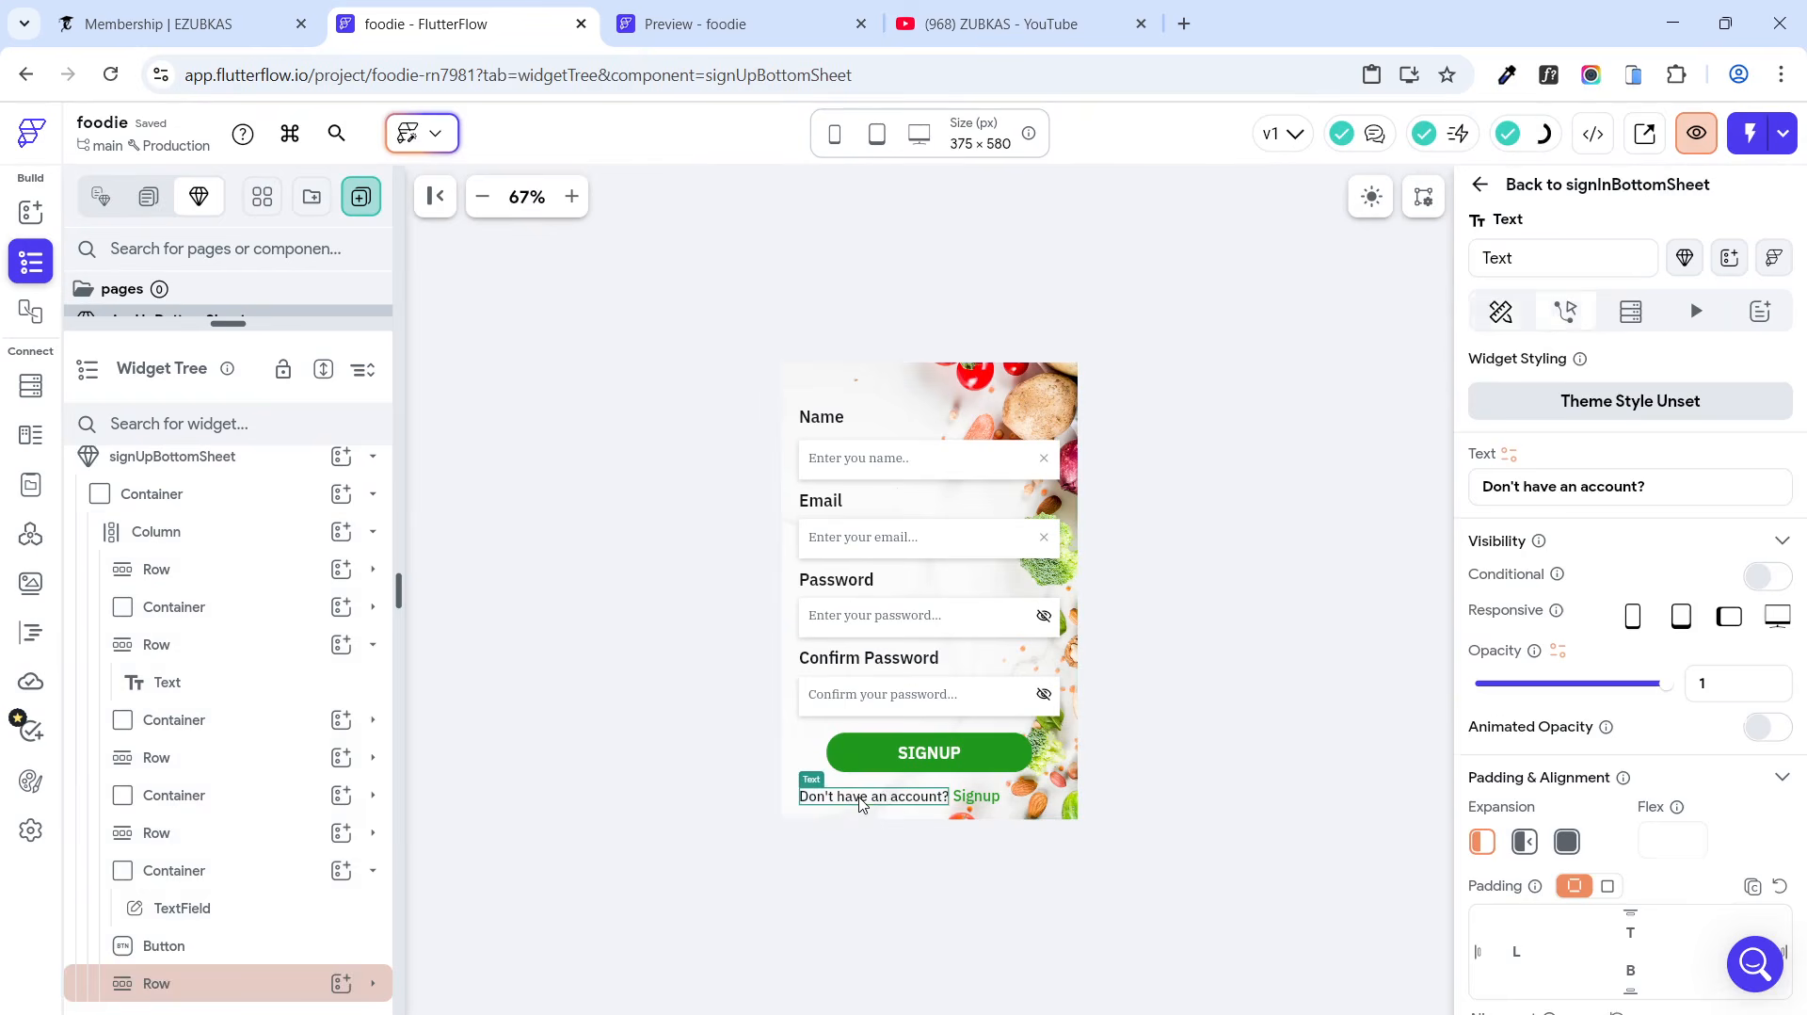
double_click(1522, 485)
text(Already)
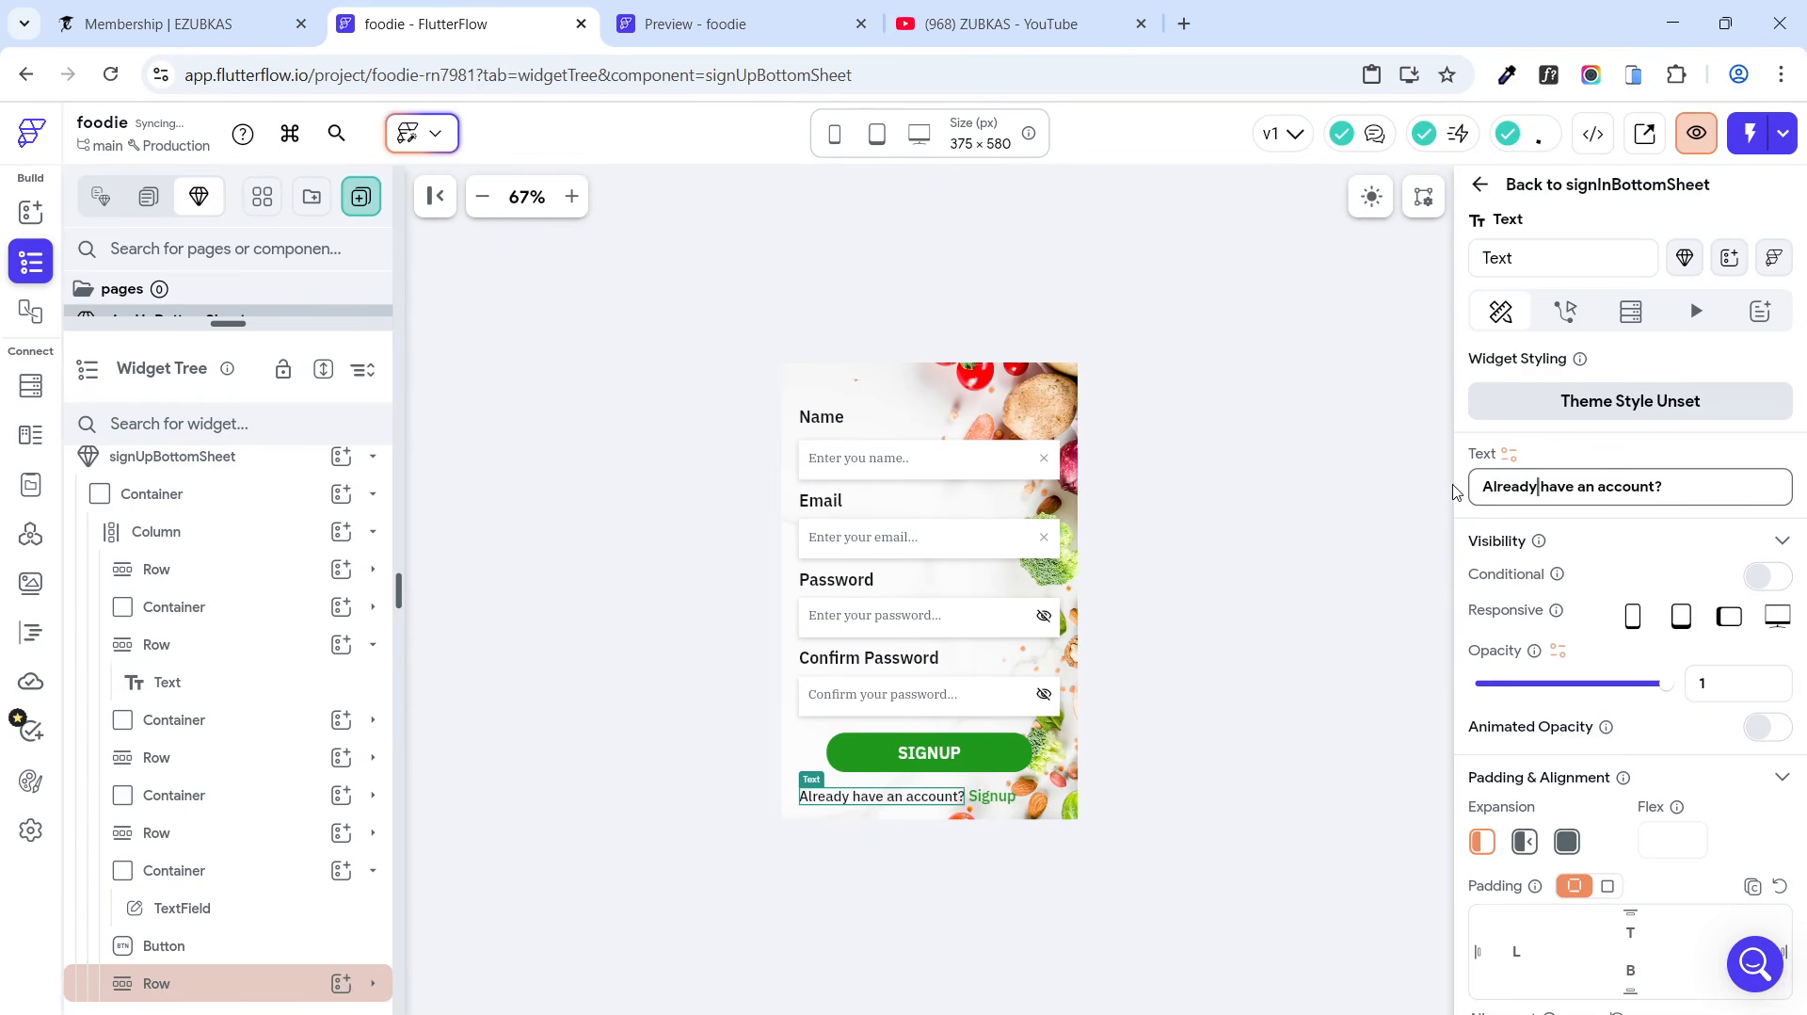
Step: Change the green link text beside the account prompt to "Signin"
click(992, 796)
click(1526, 496)
key(BackSpace)
key(BackSpace)
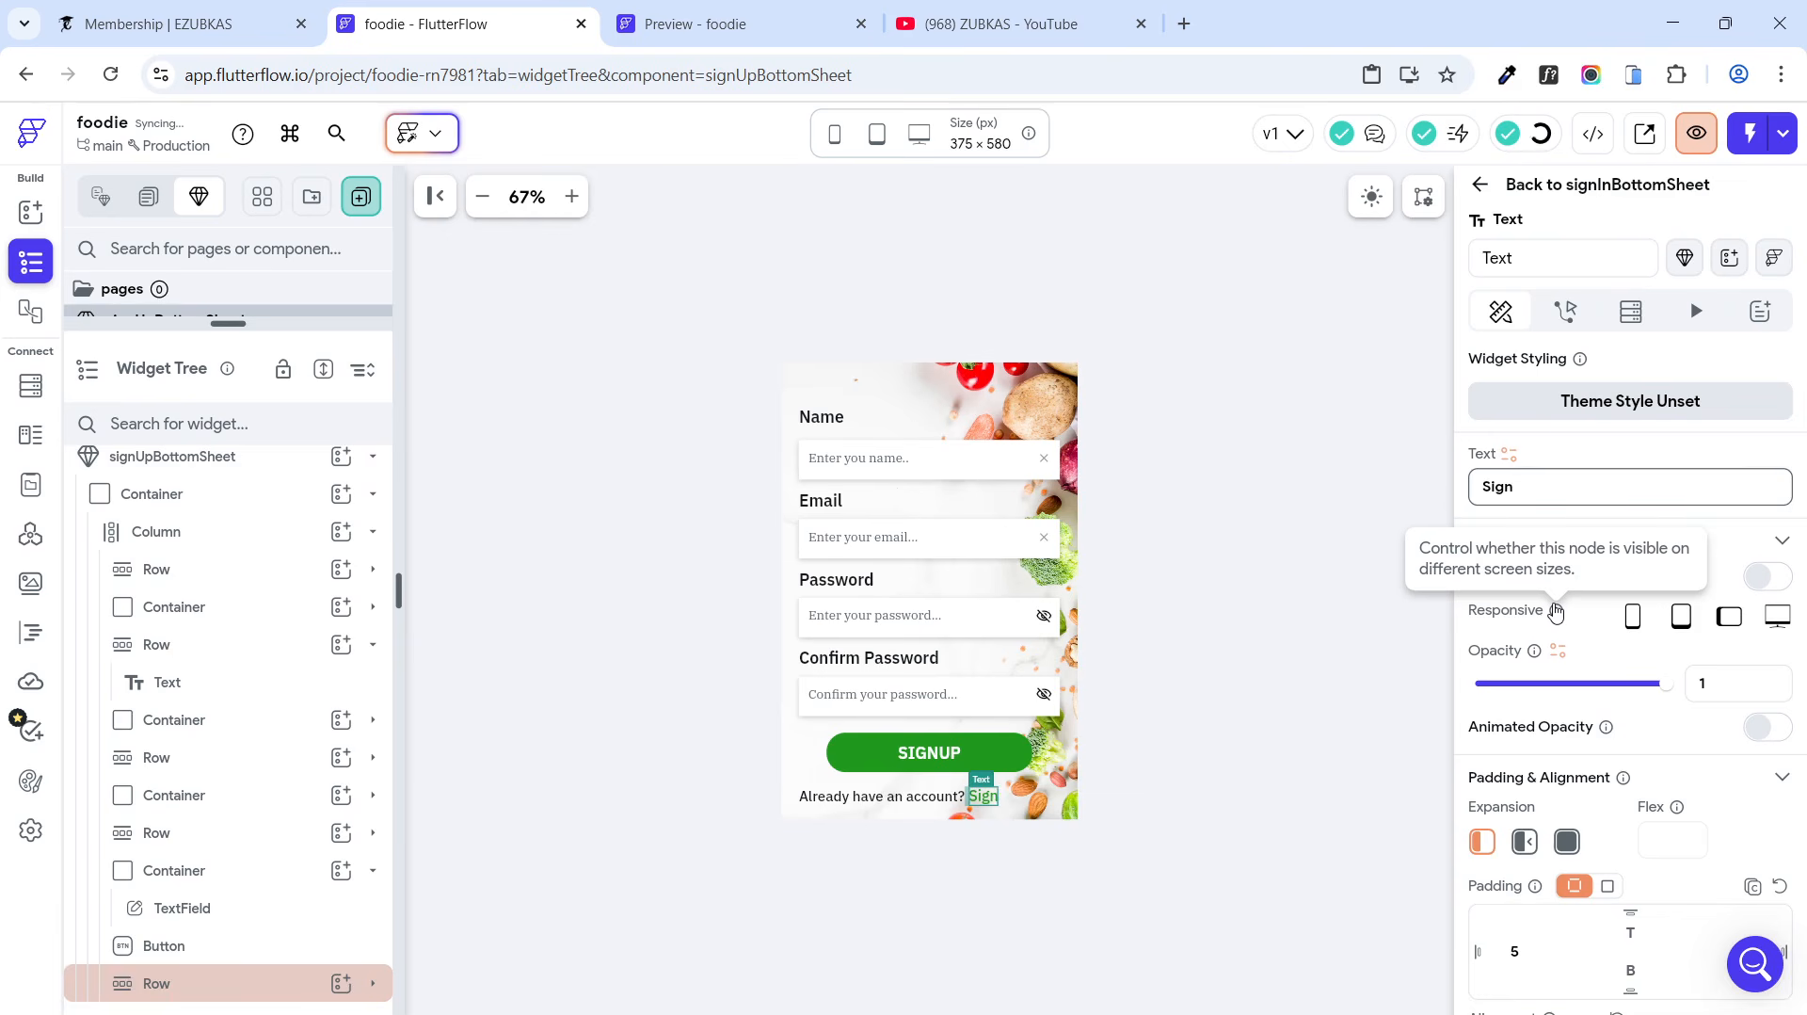
text(in)
click(1176, 881)
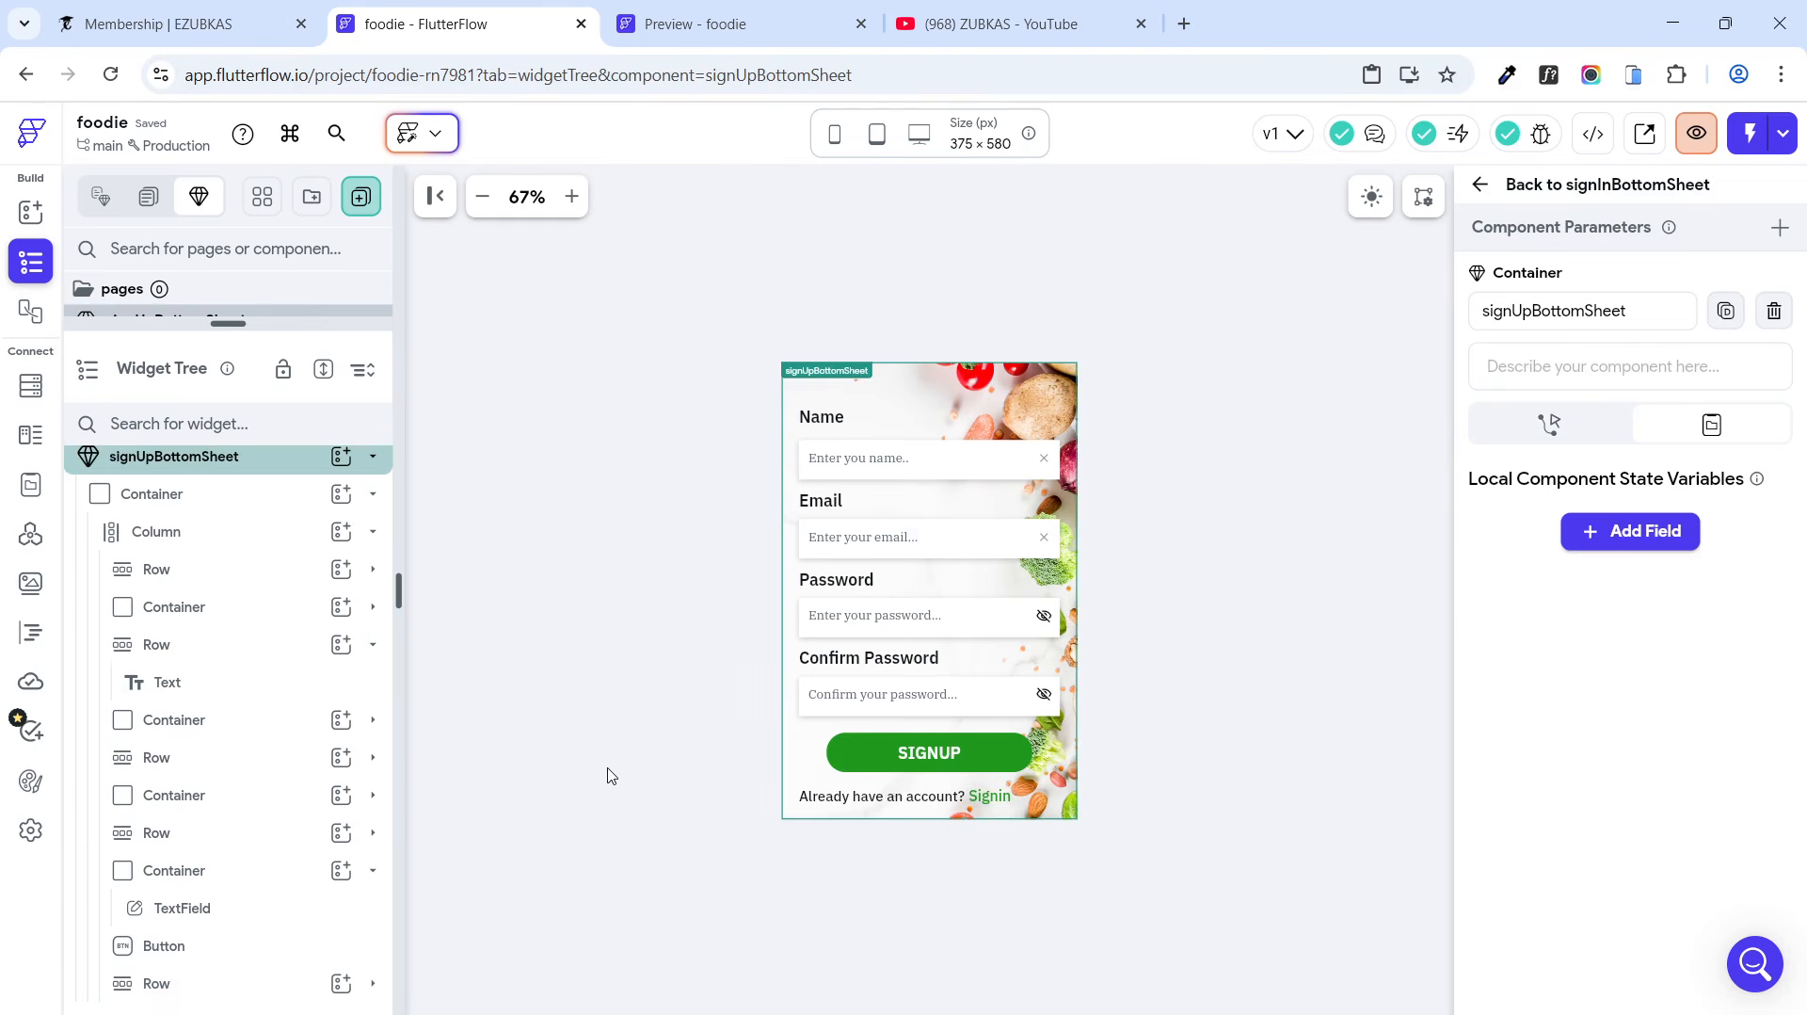
Step: Set the top padding of the Name label row to 35
click(920, 400)
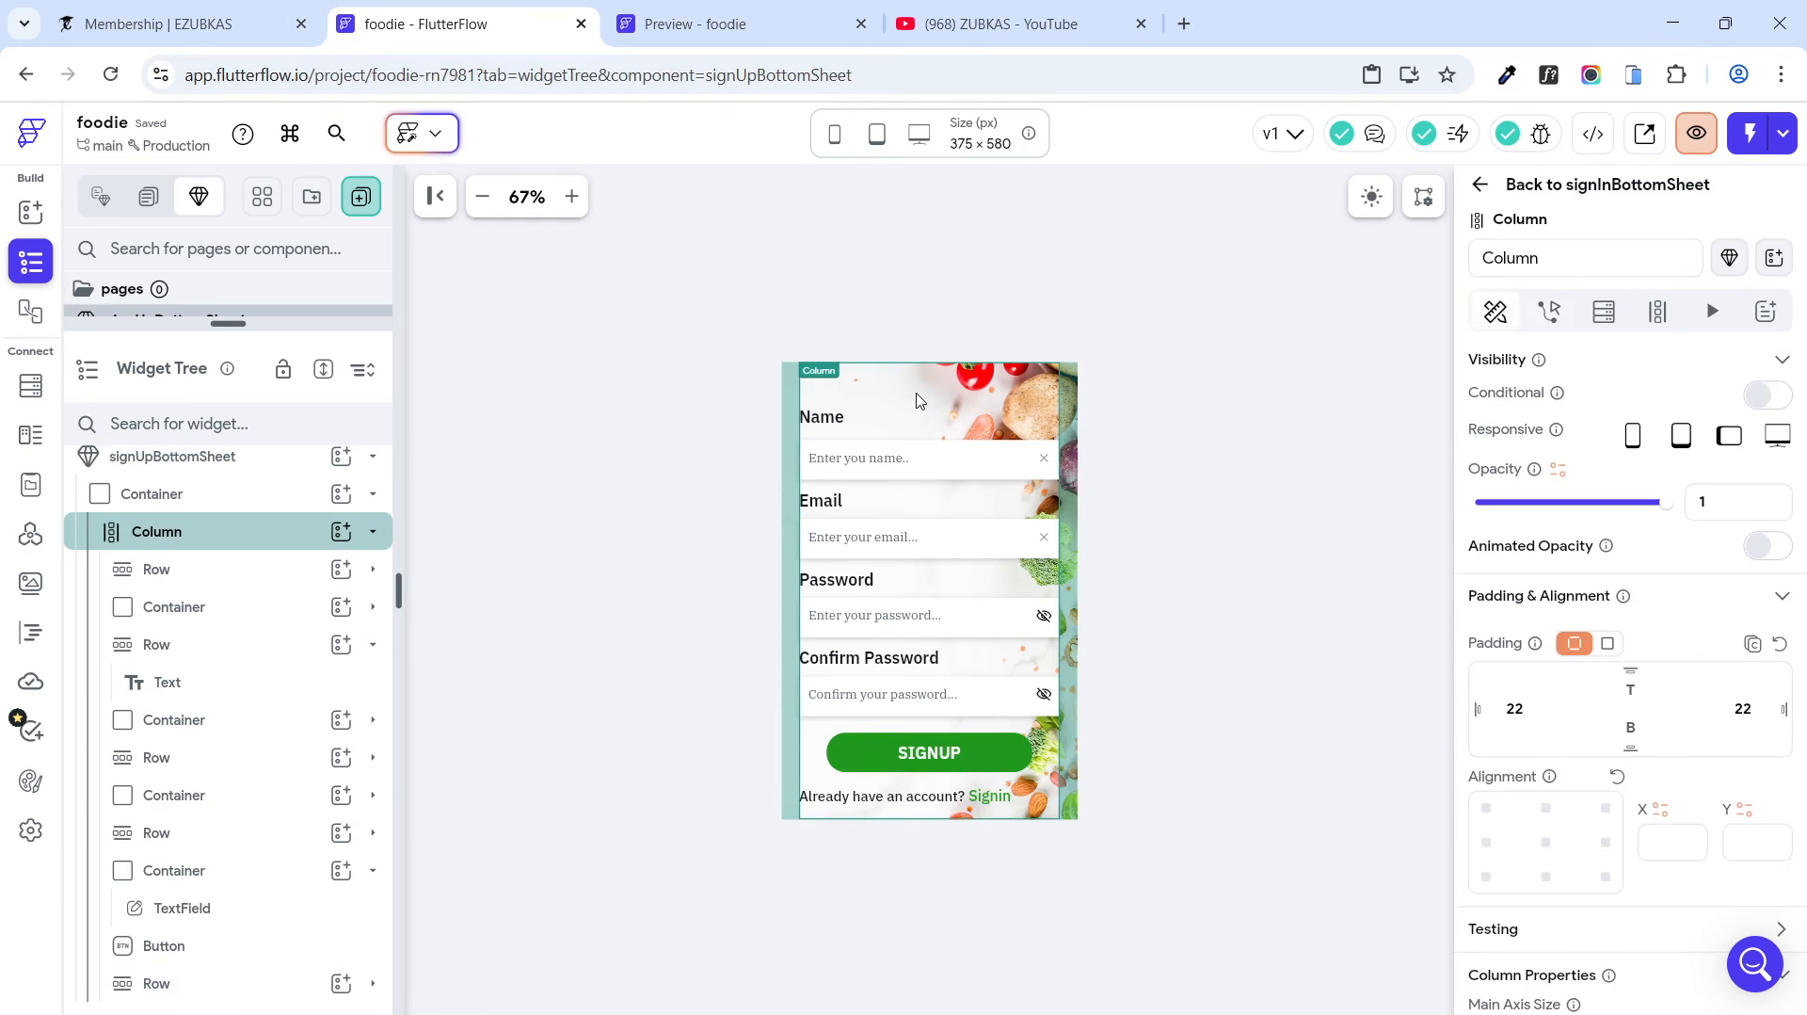
click(206, 569)
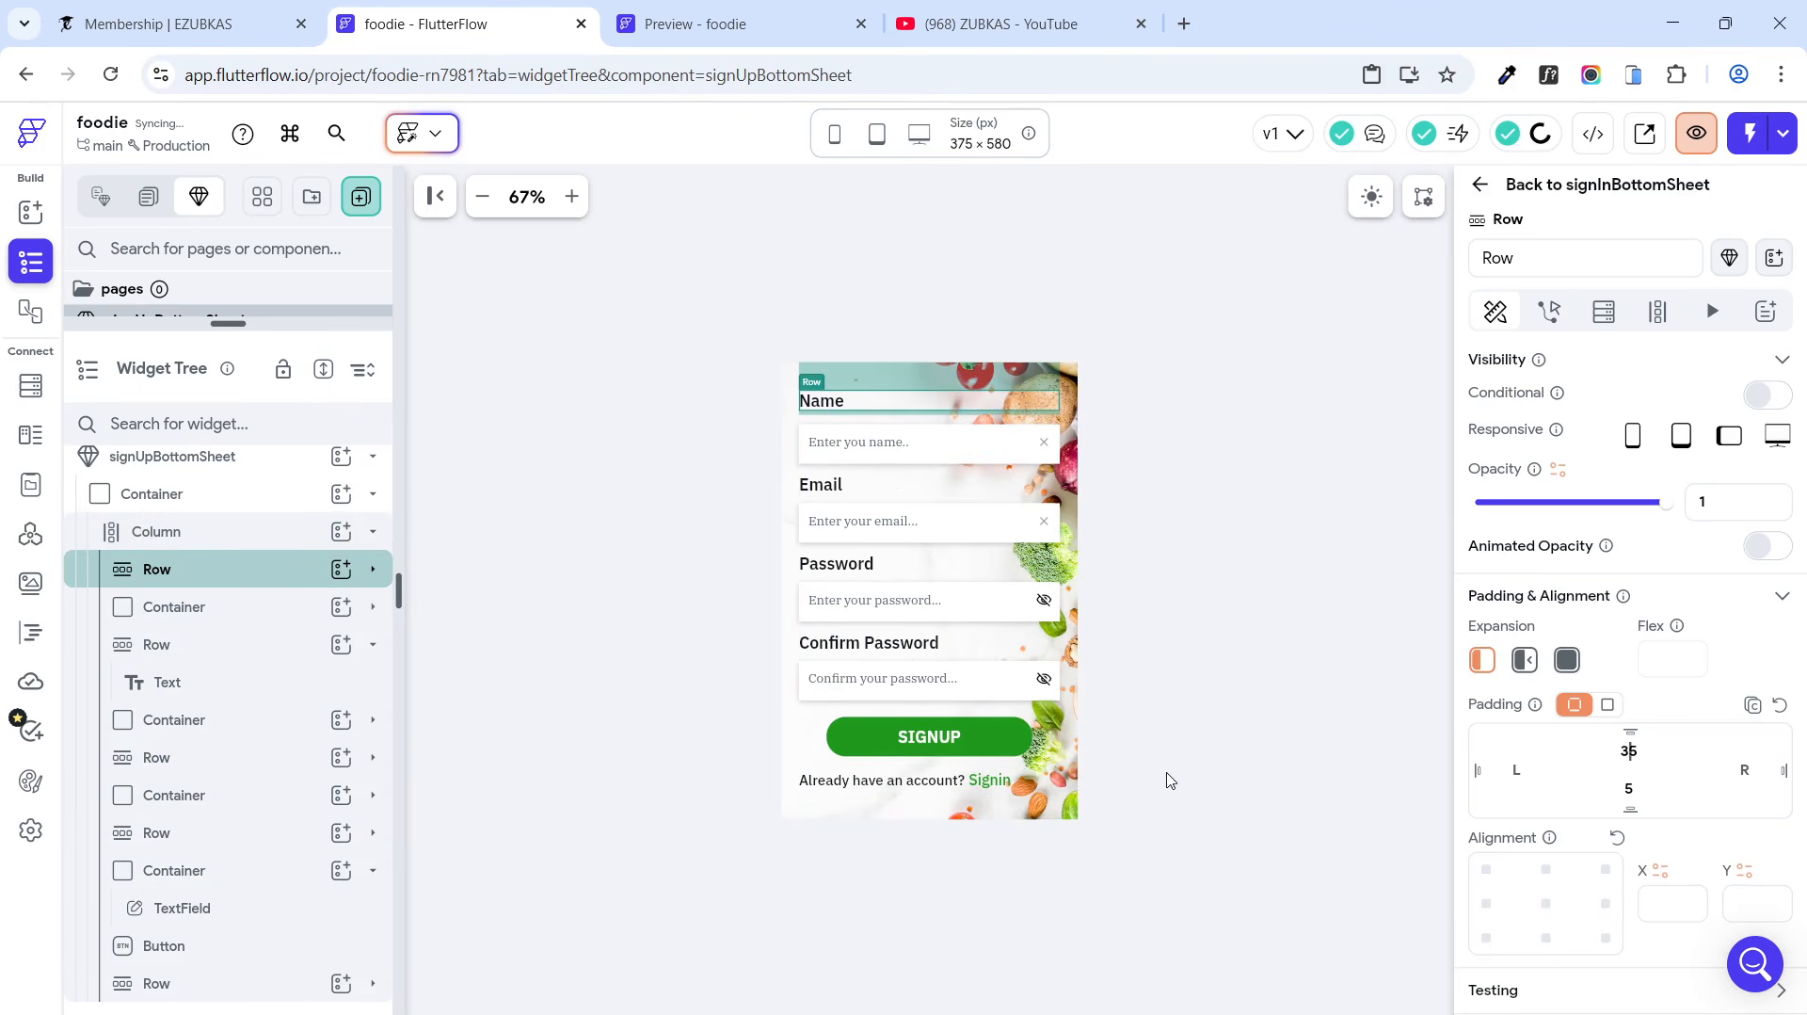
click(664, 763)
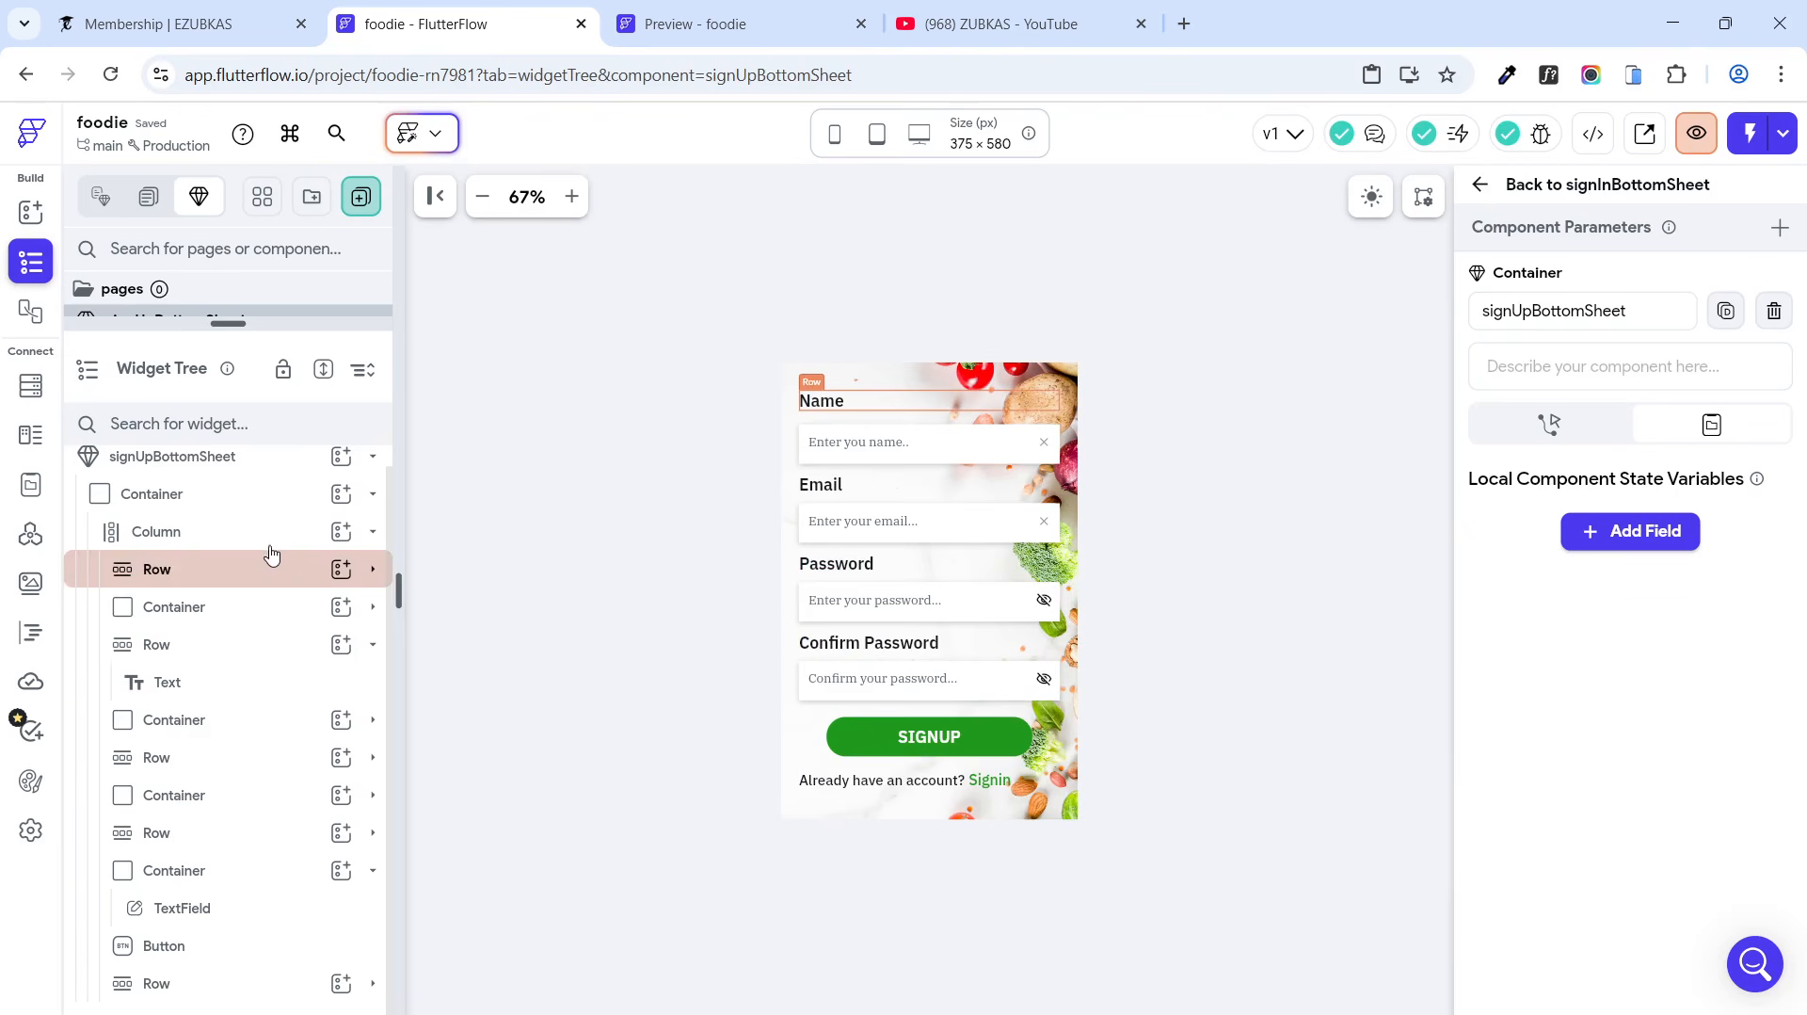
Step: Show the project's page list in an enlarged area and open the signIn page
click(151, 196)
drag(209, 321, 166, 686)
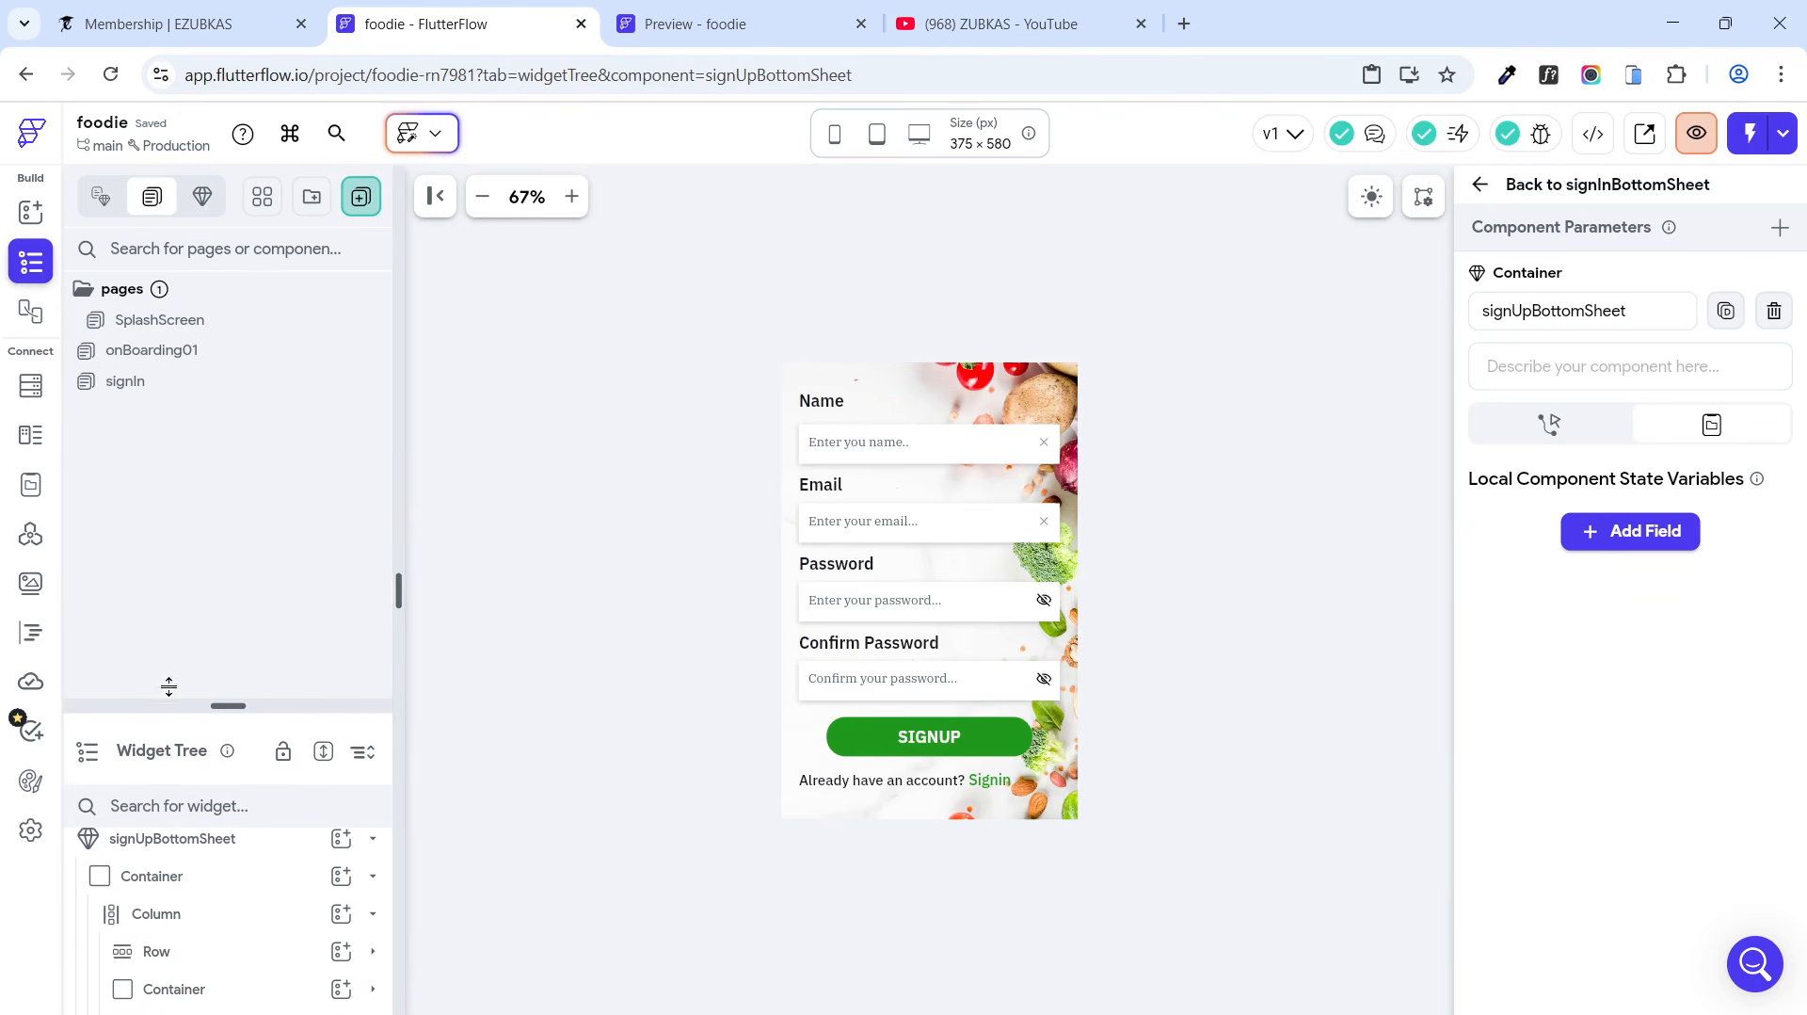
click(166, 382)
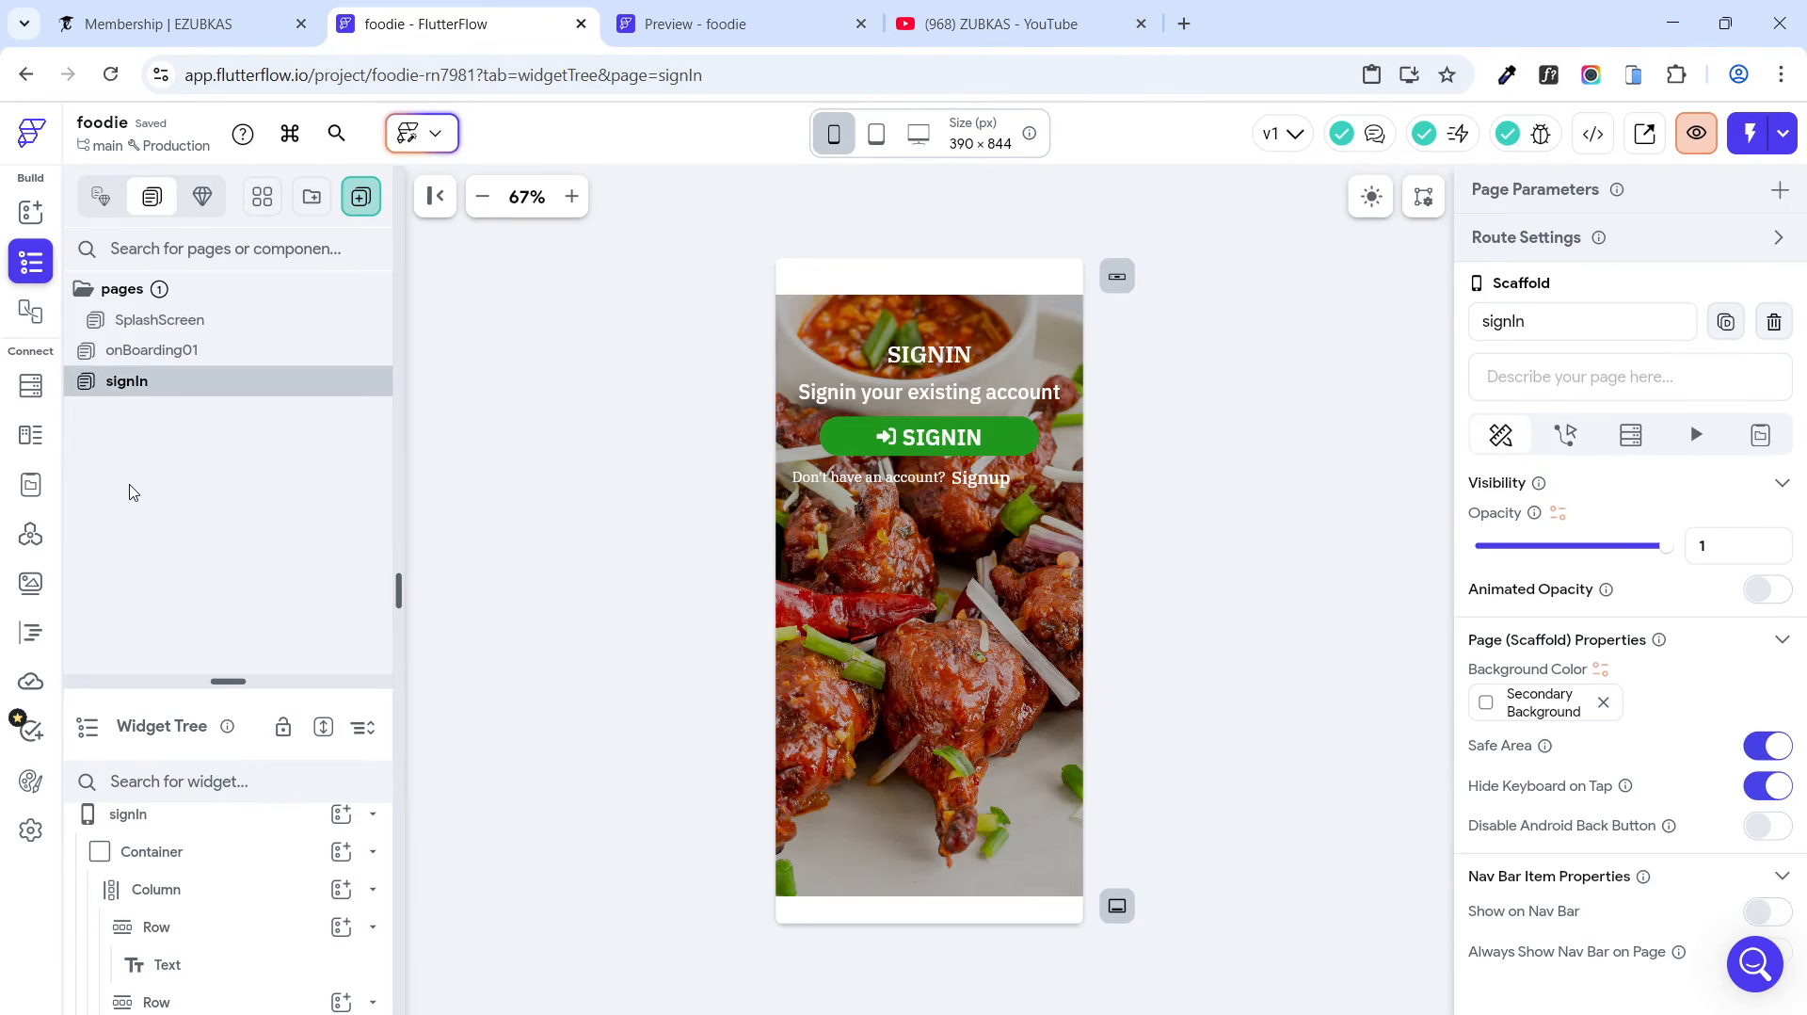
Step: Add an On Tap action to the SIGNIN button that shows a bottom sheet with the signInBottomSheet component
click(993, 437)
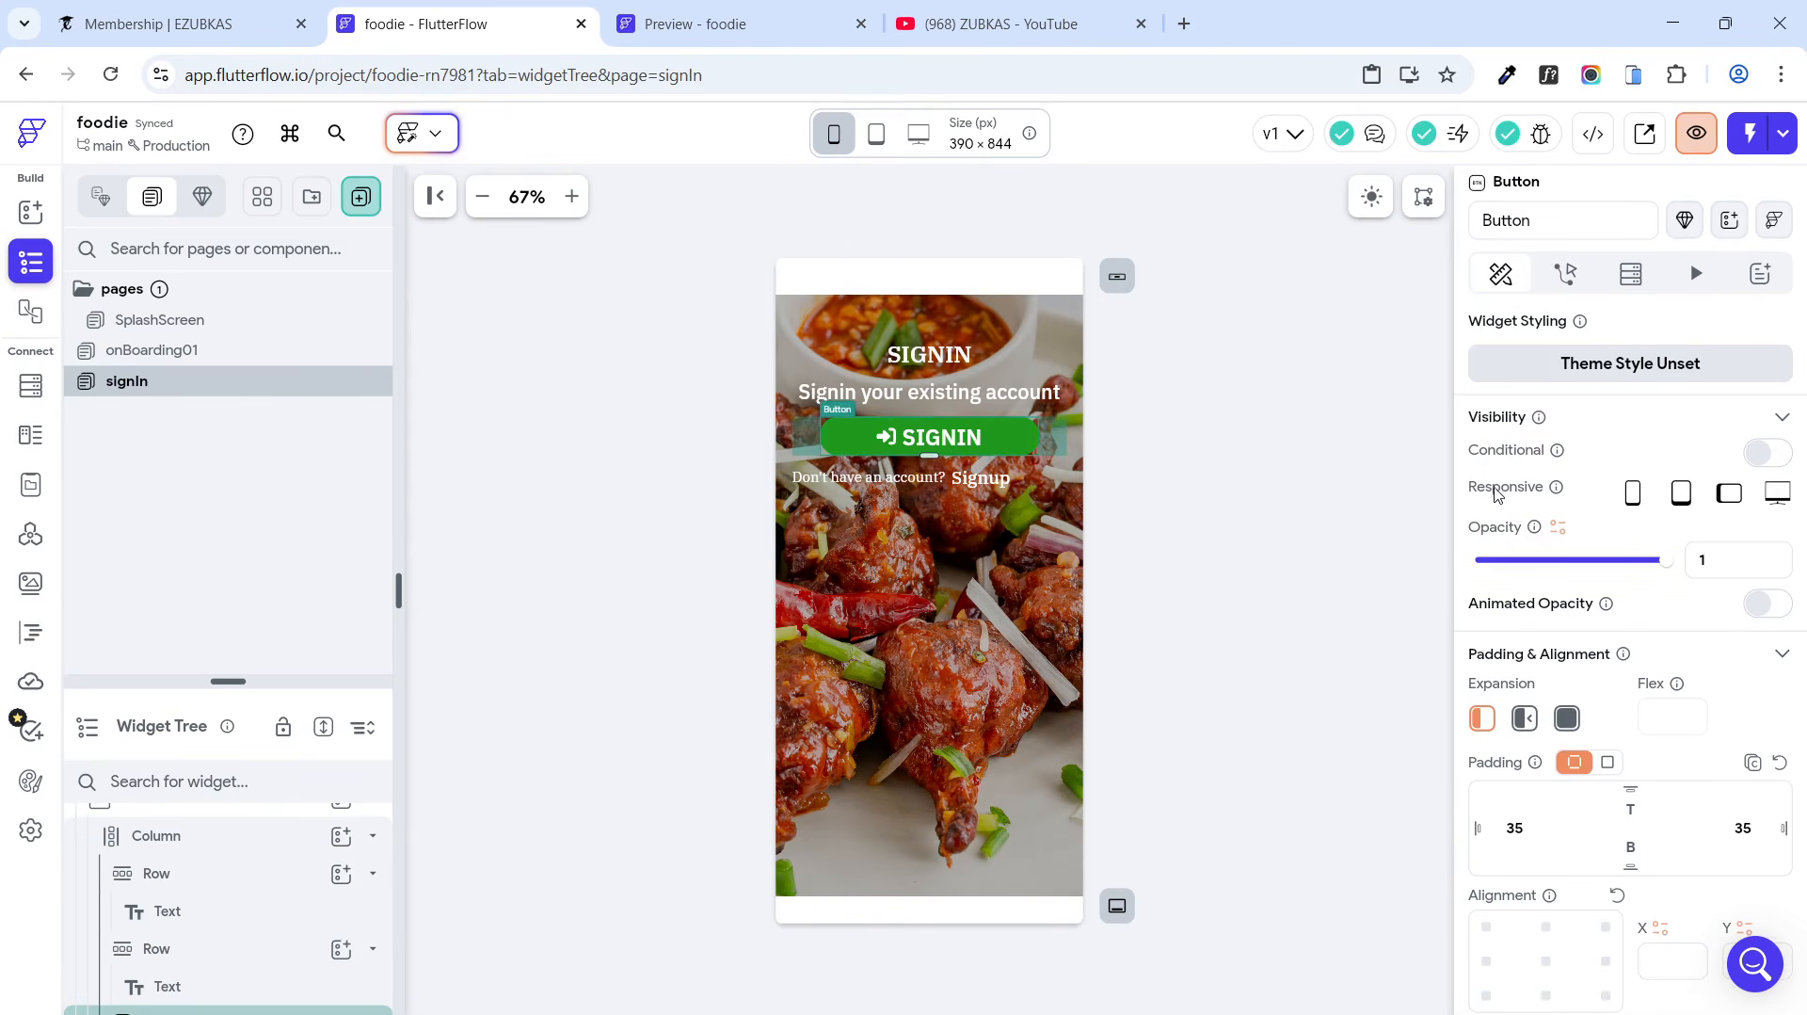
click(1567, 275)
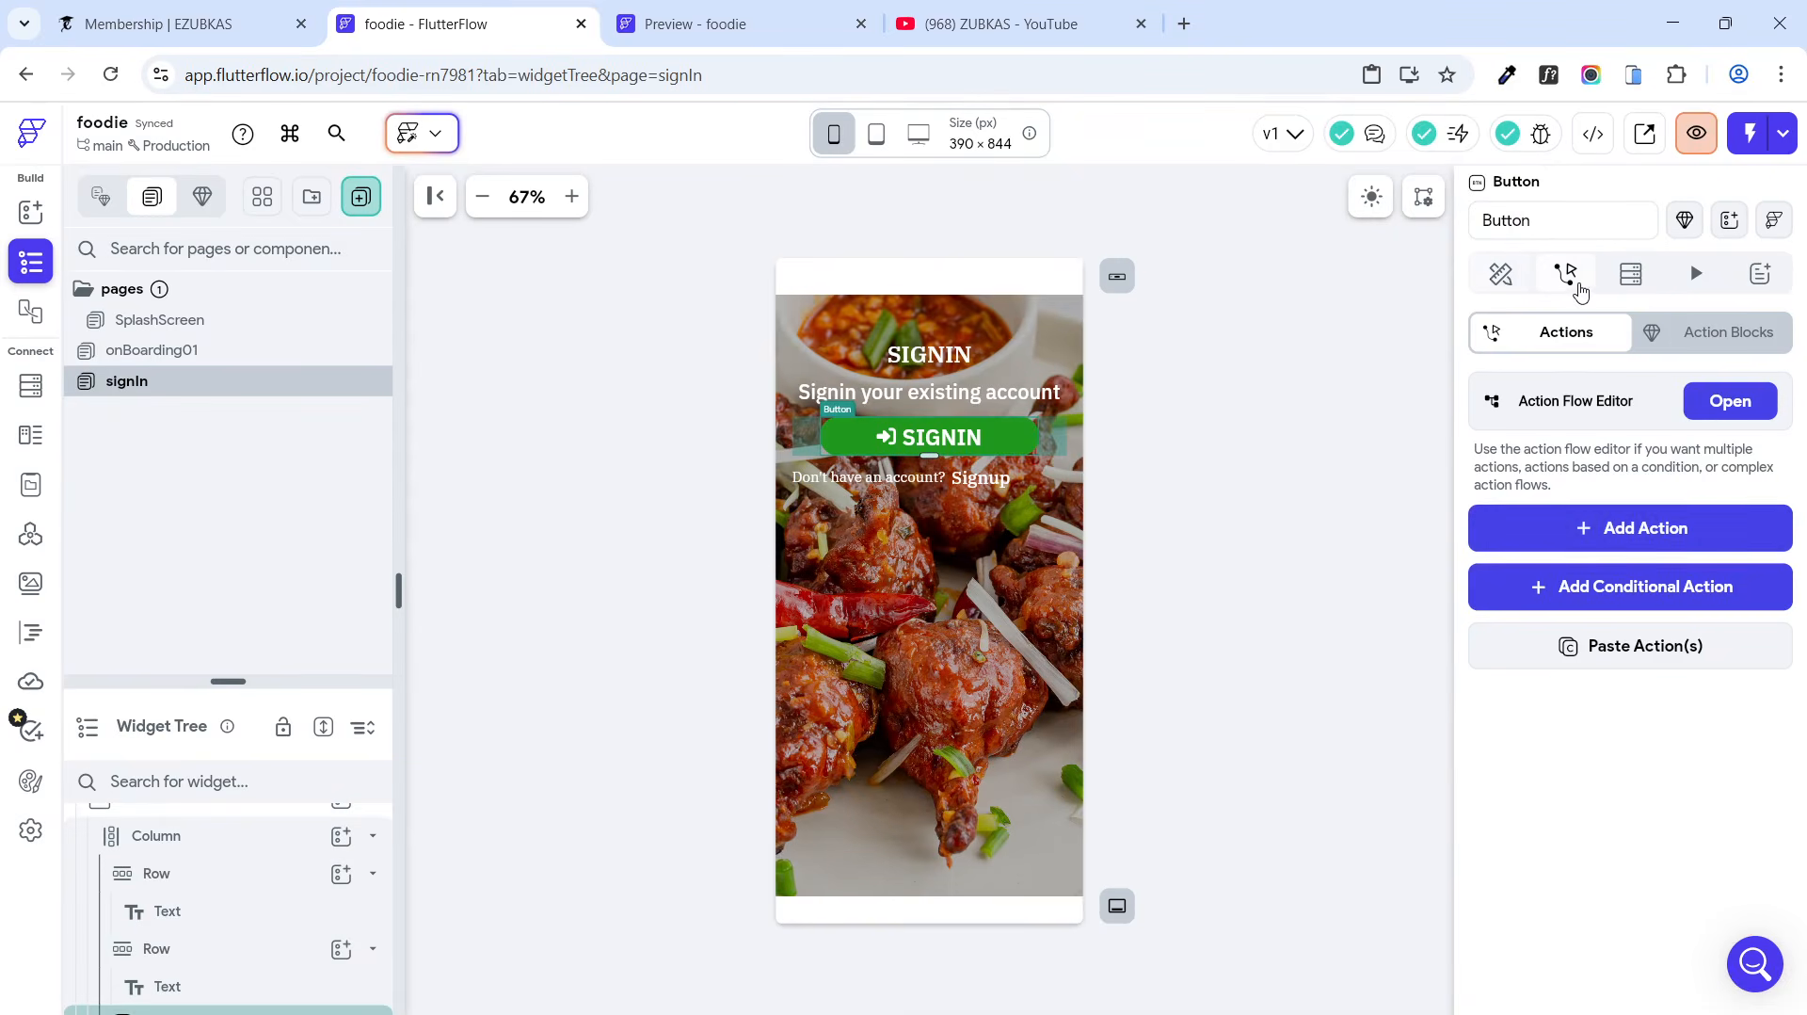
click(1659, 538)
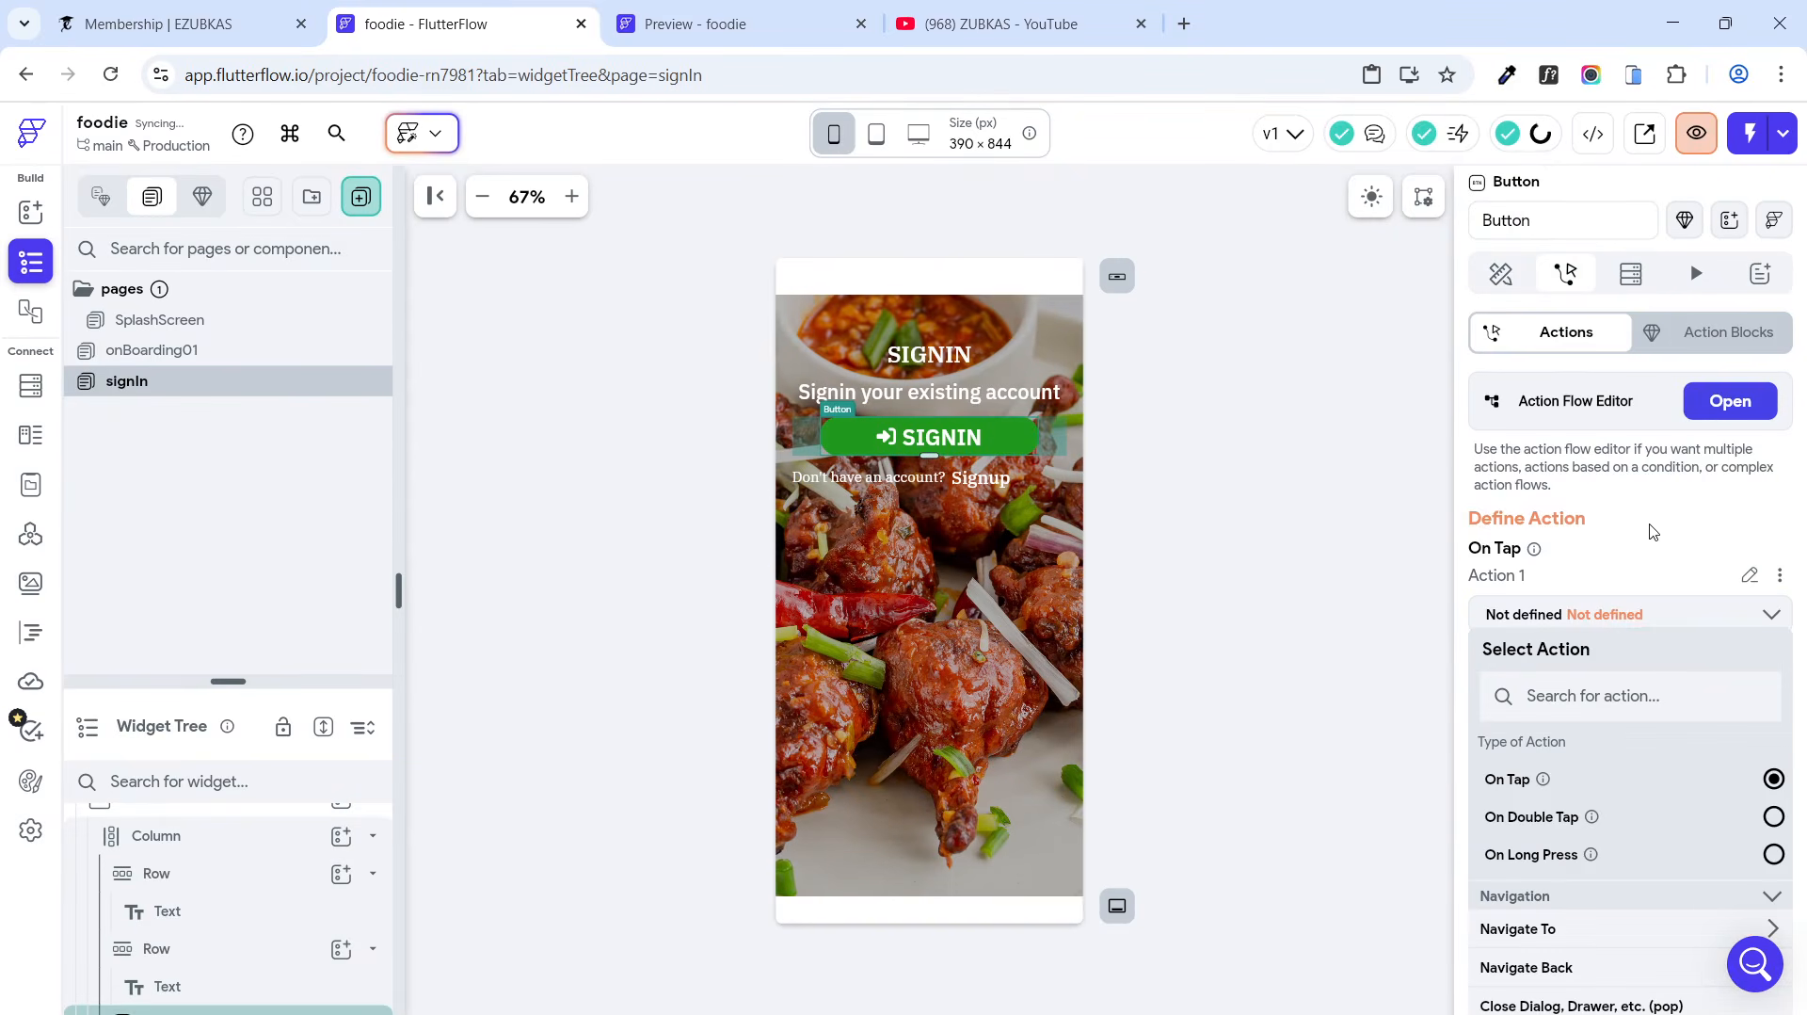
click(1618, 703)
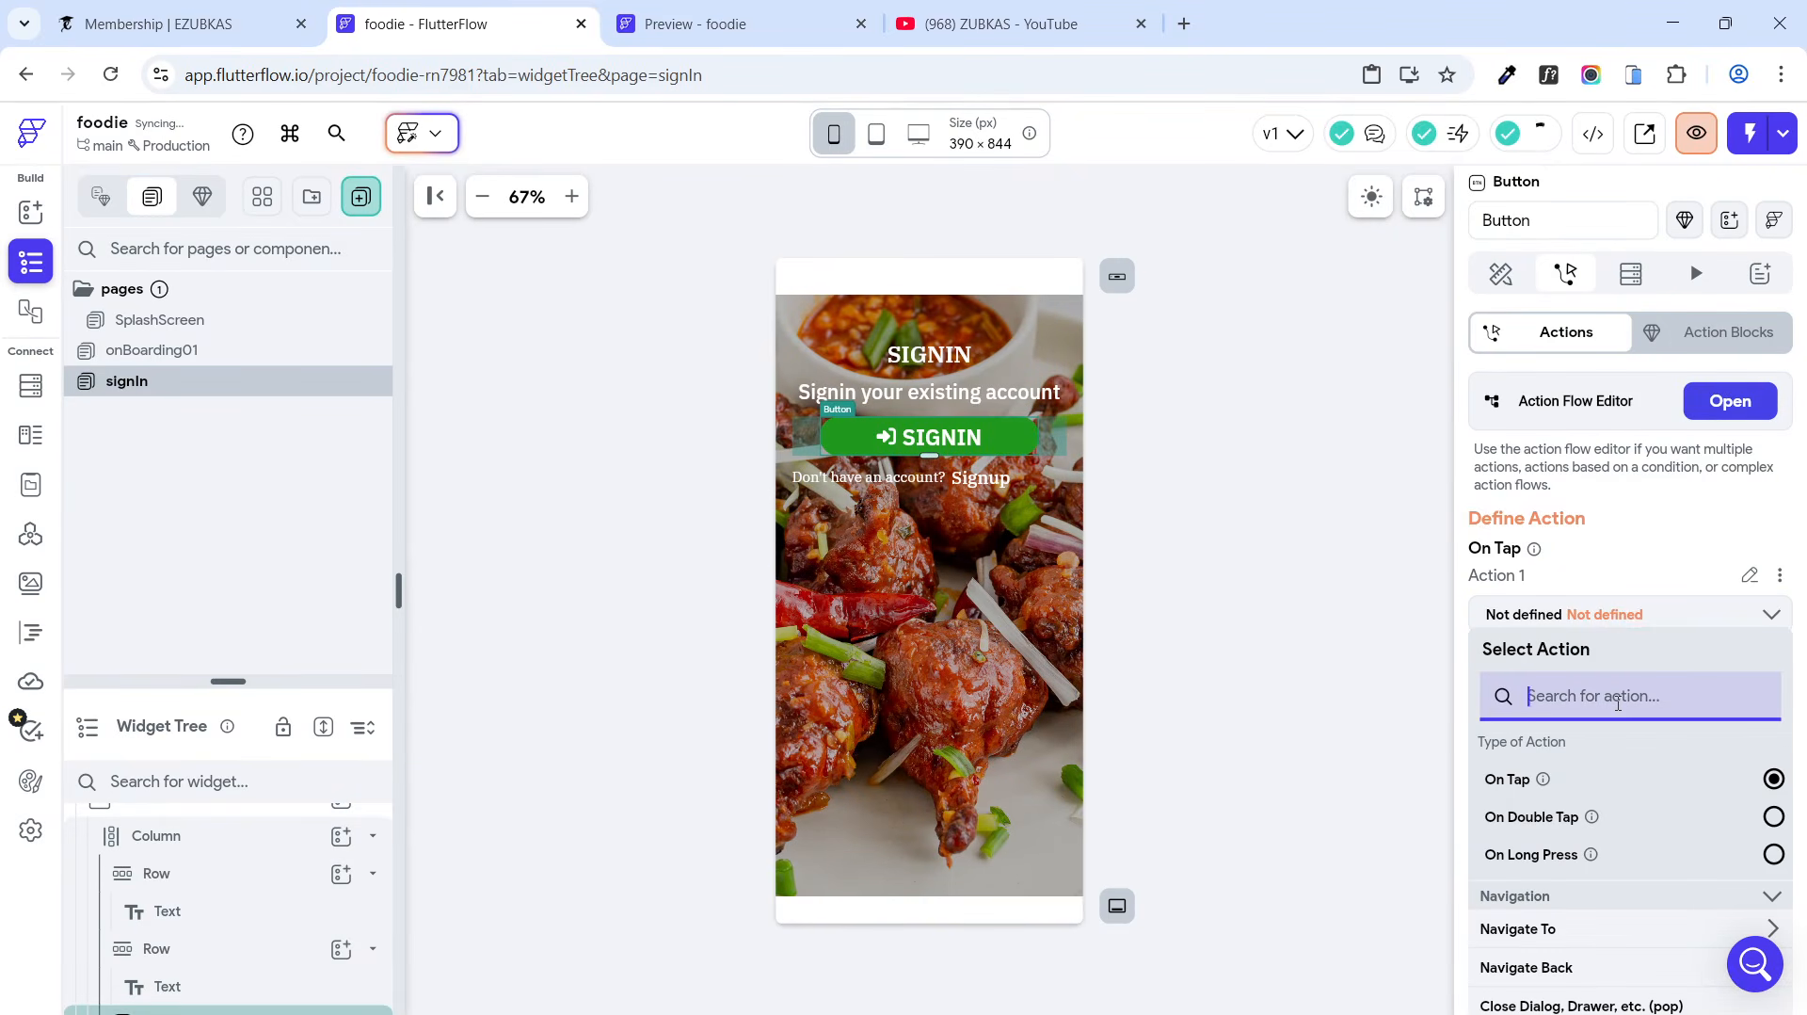
text(bottom)
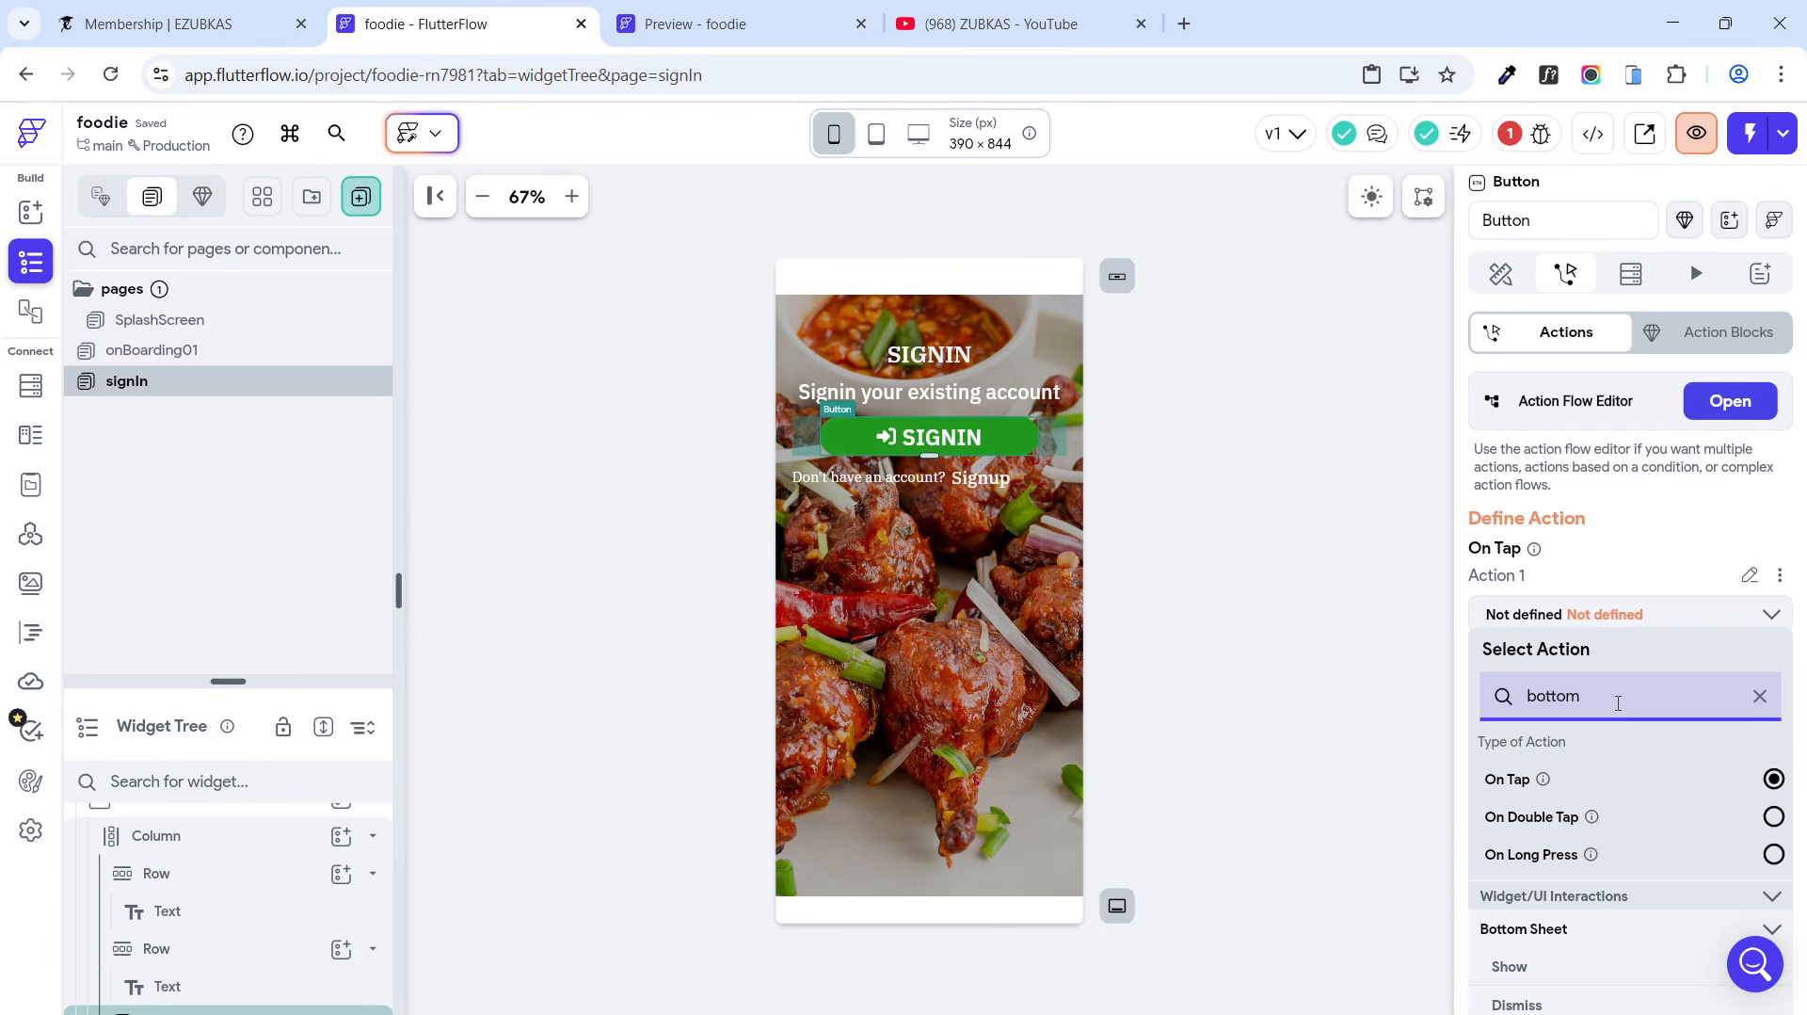
scroll(1643, 734, down, 1)
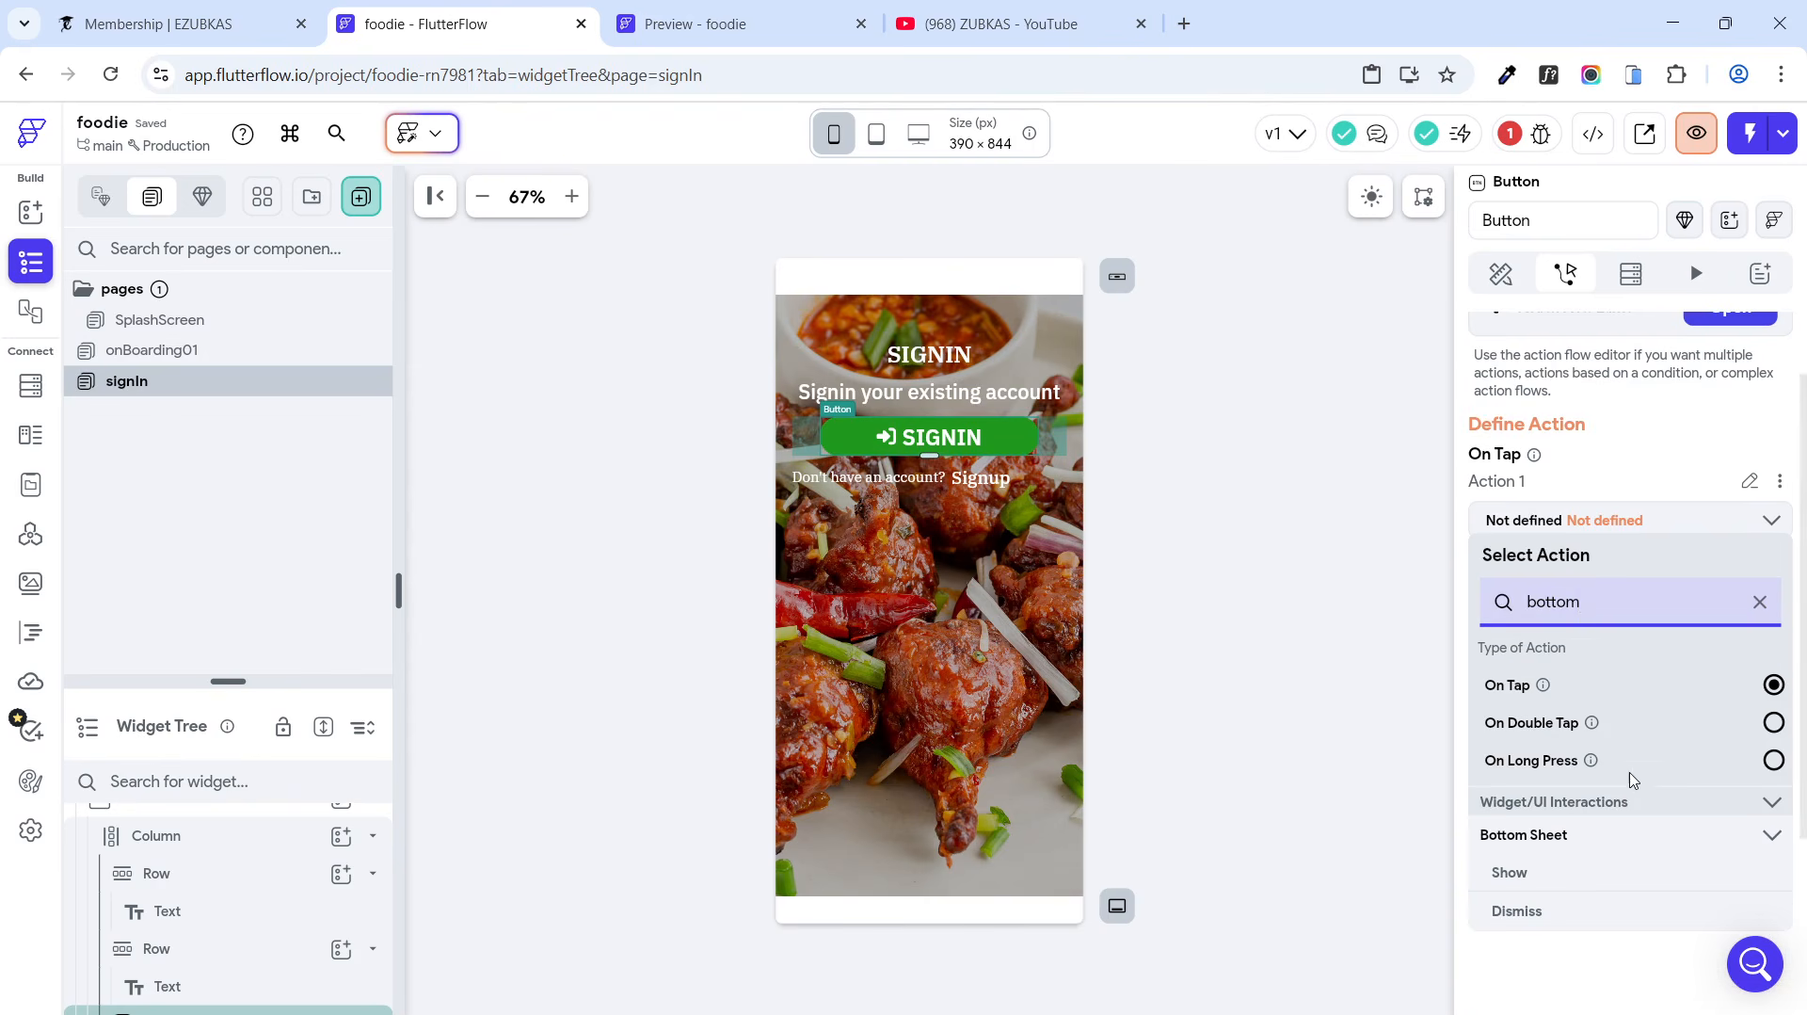
click(1530, 874)
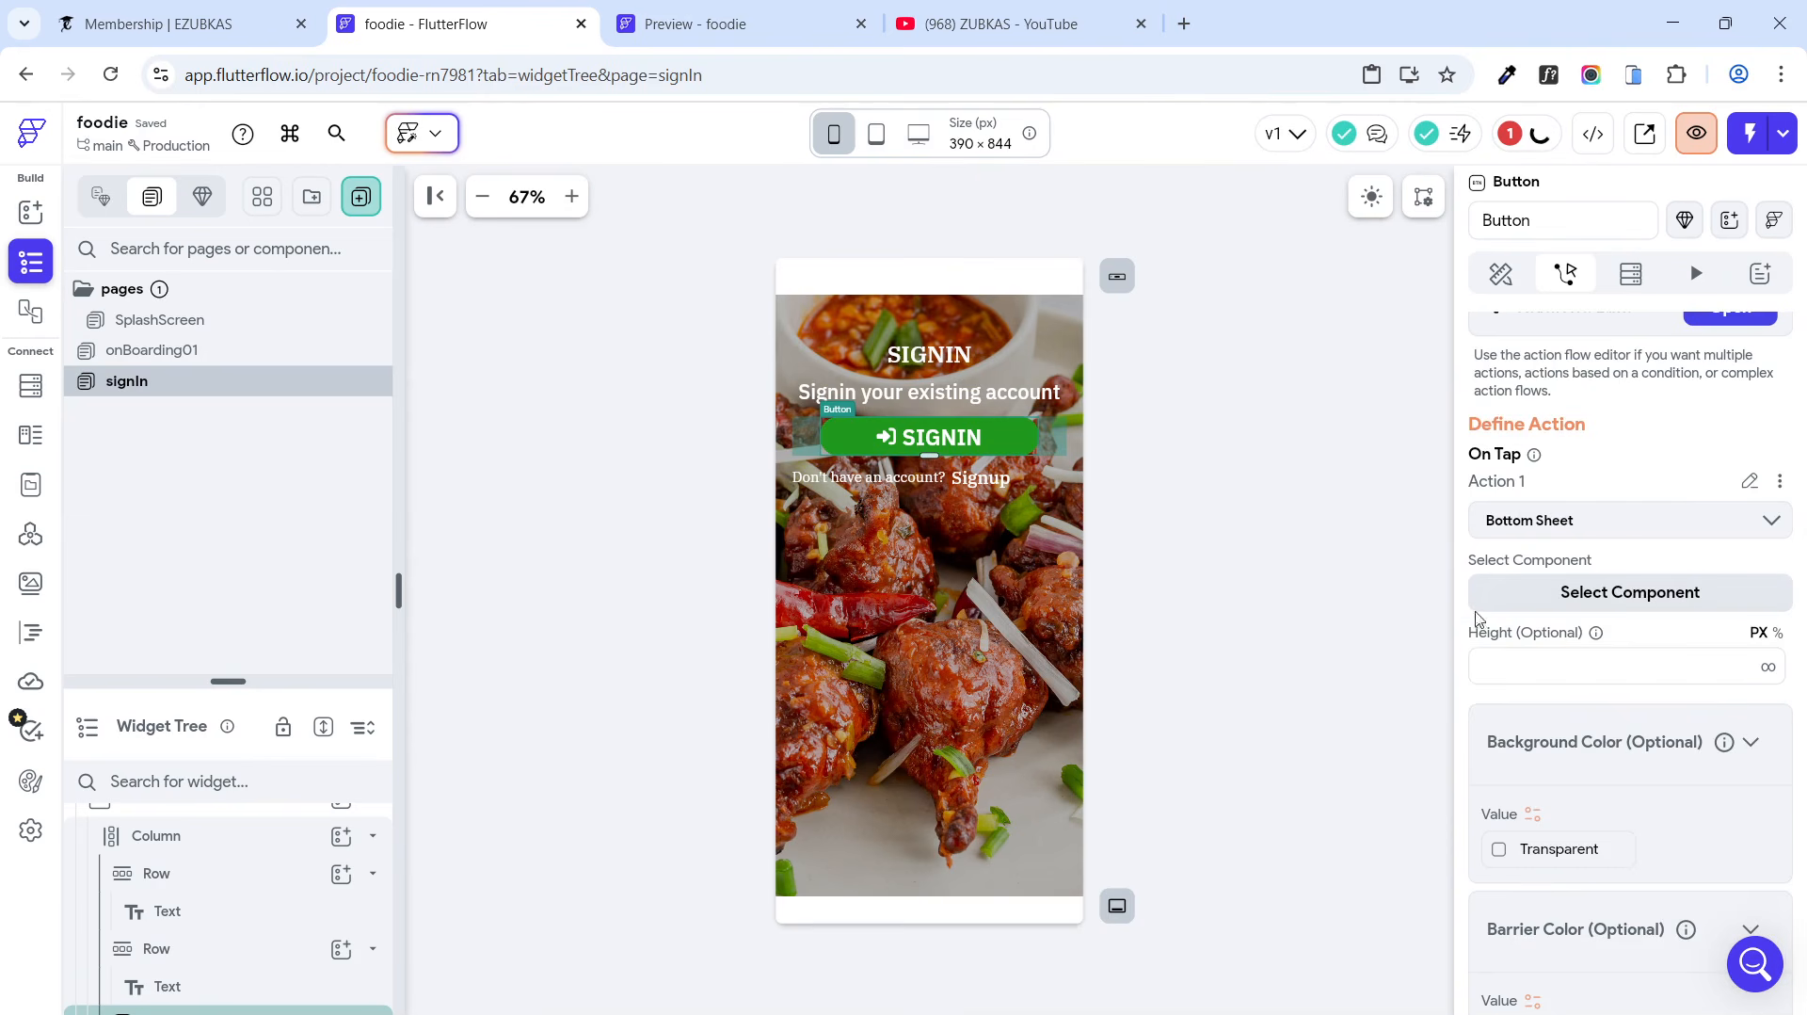
click(1631, 600)
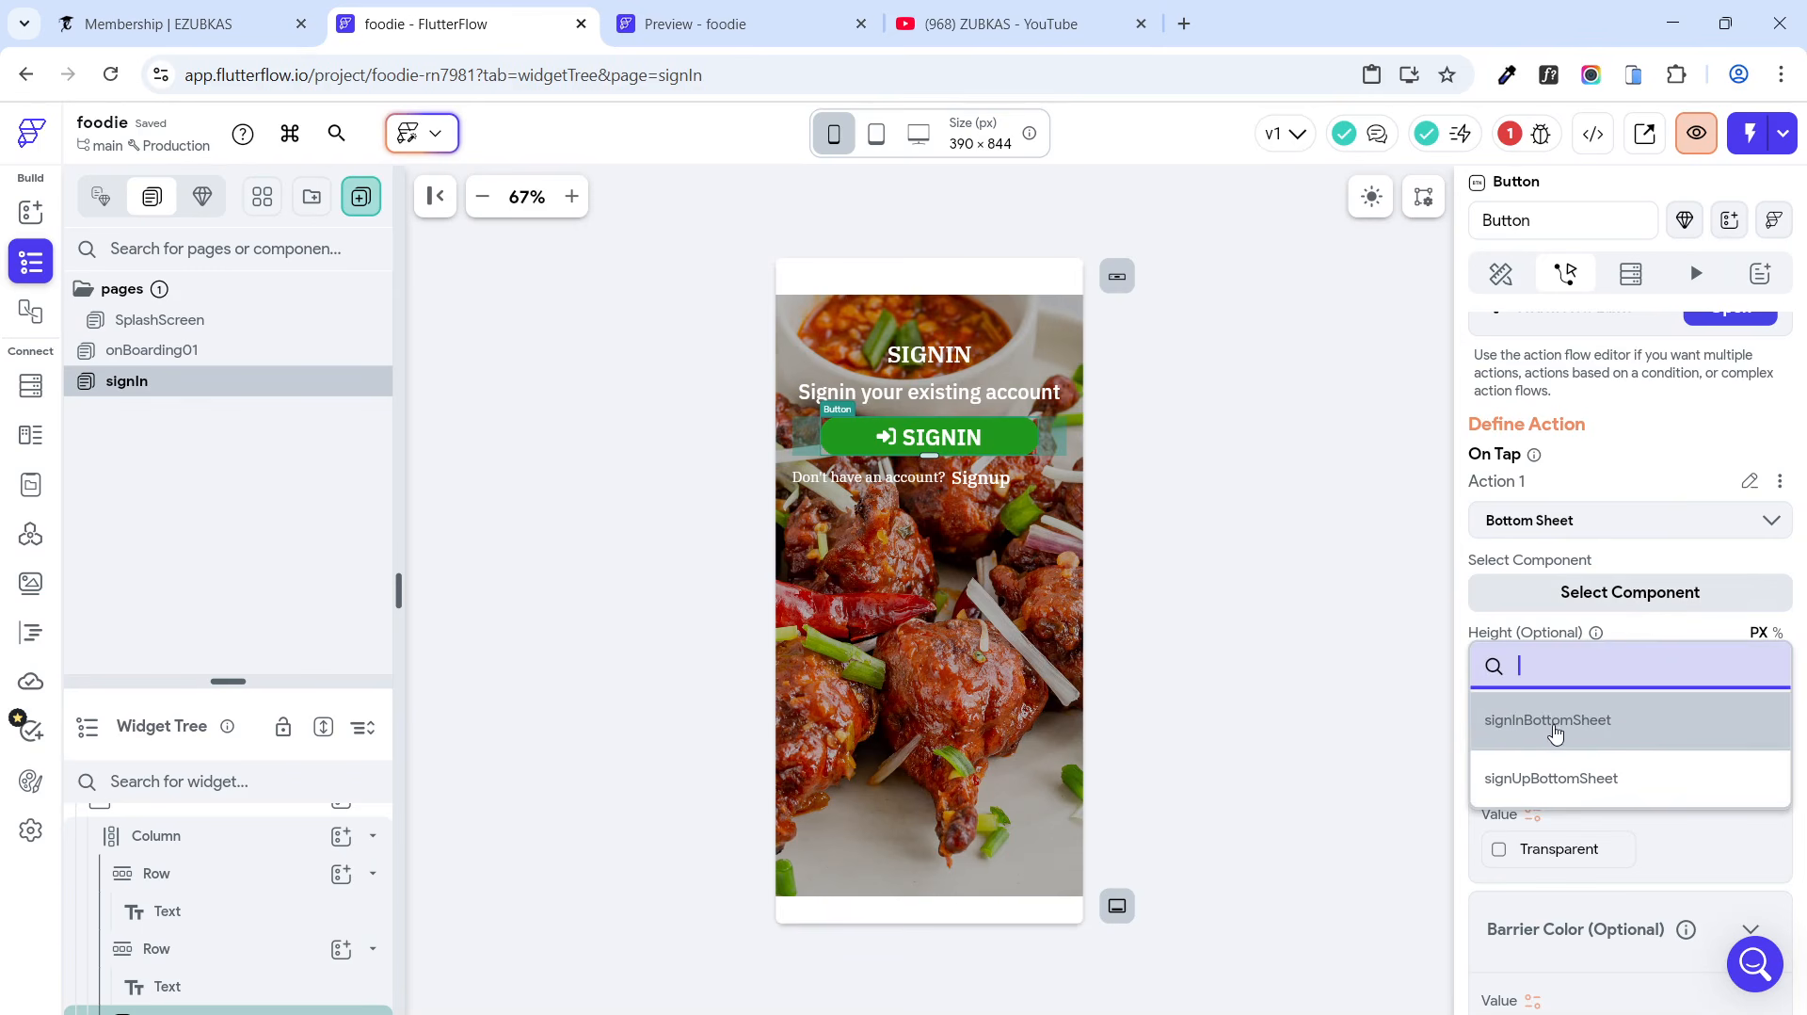
click(1619, 732)
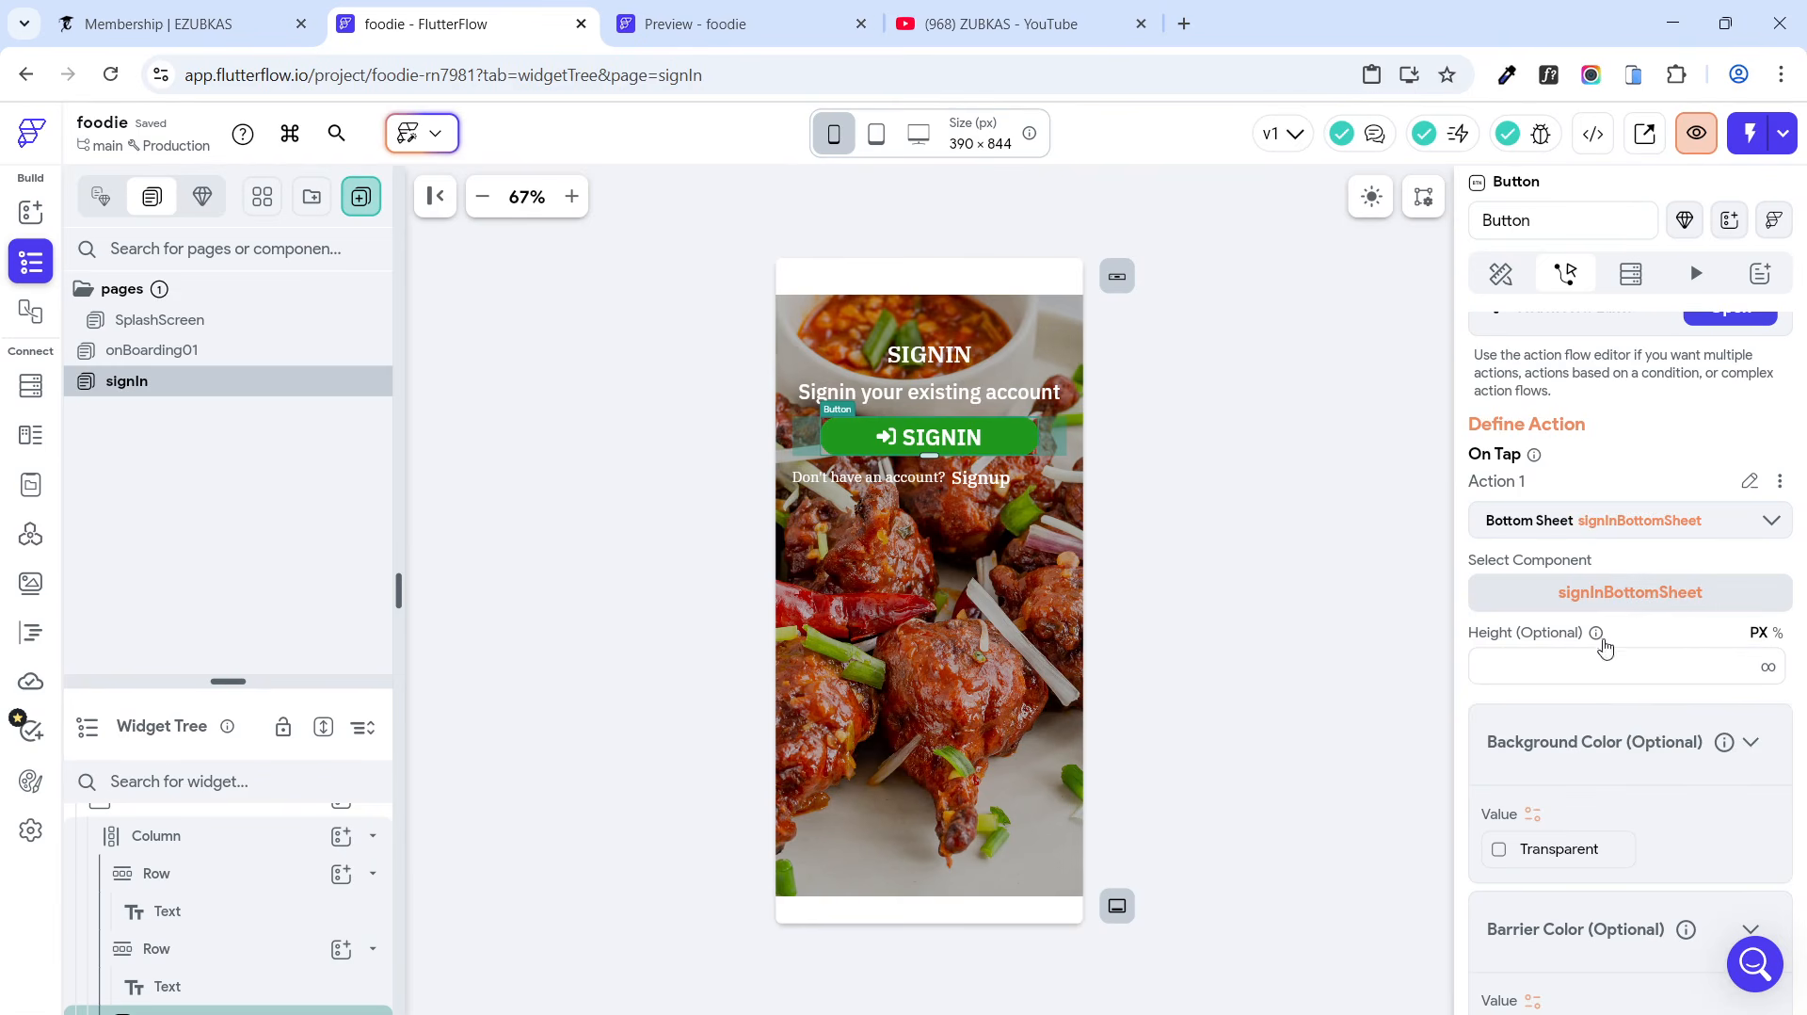
scroll(1727, 682, down, 5)
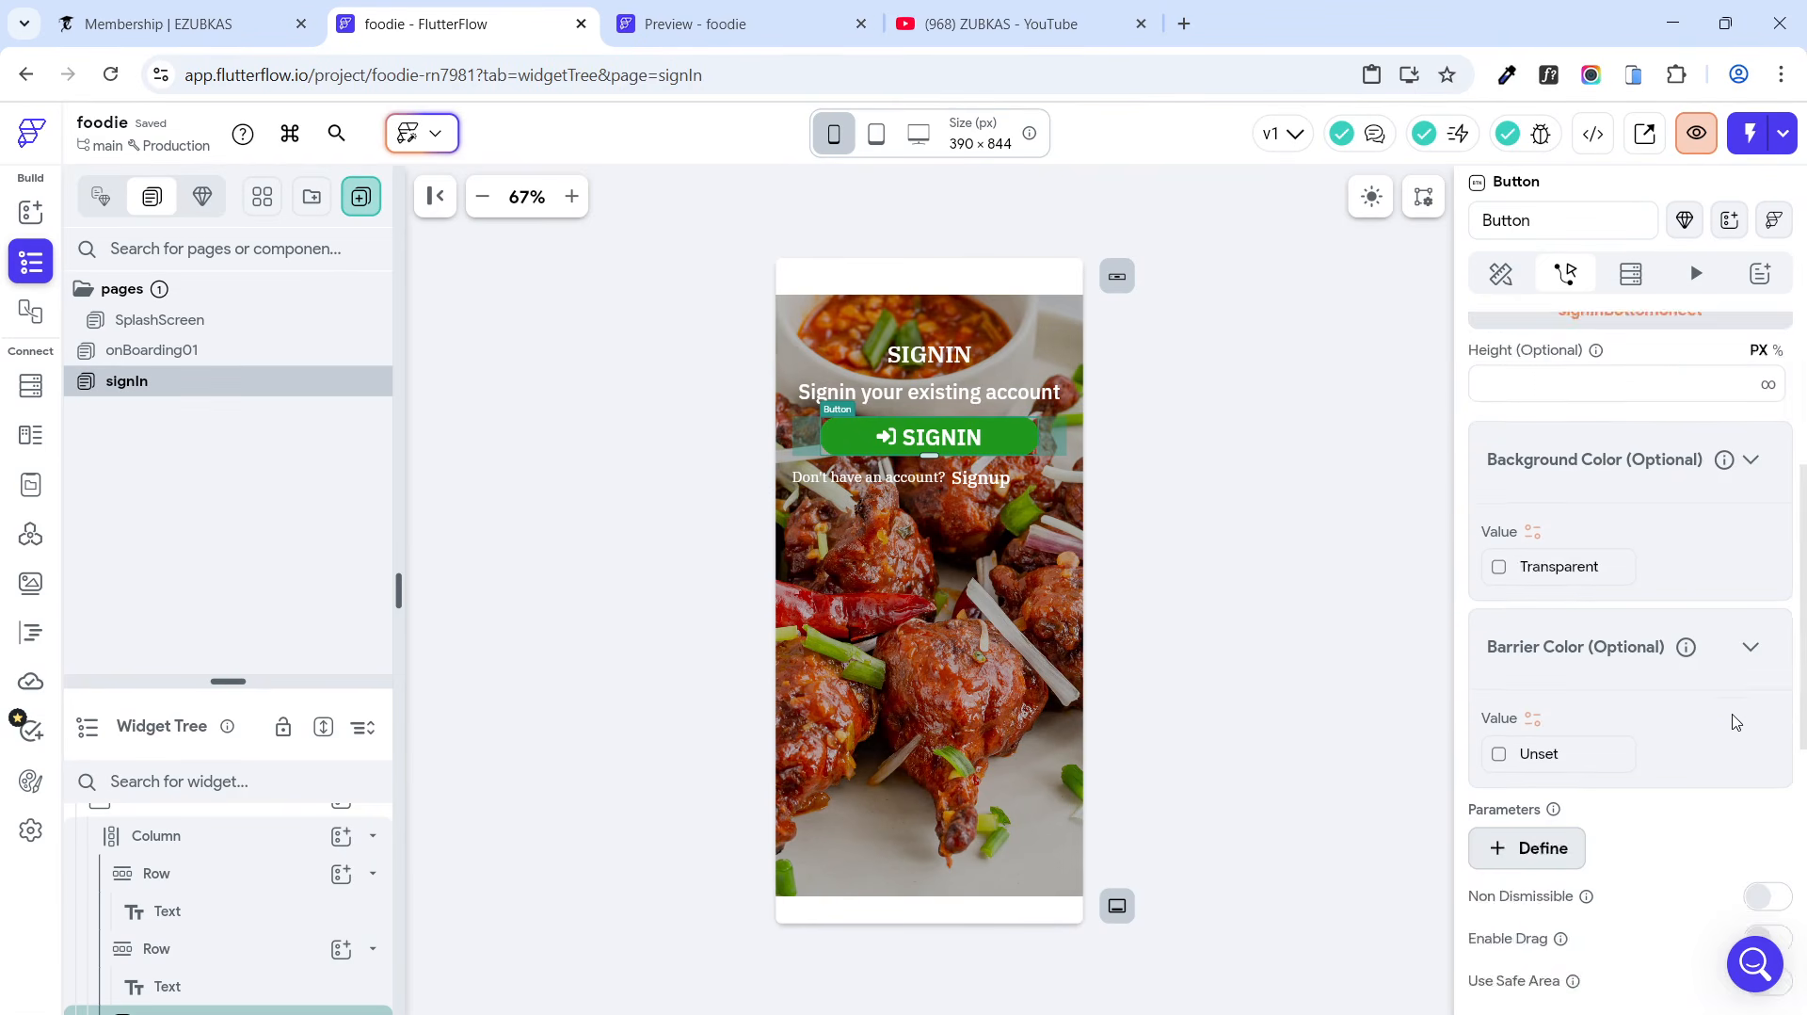
Step: Give the Signup text on the signIn page an On Tap action that shows signUpBottomSheet as a bottom sheet
click(992, 485)
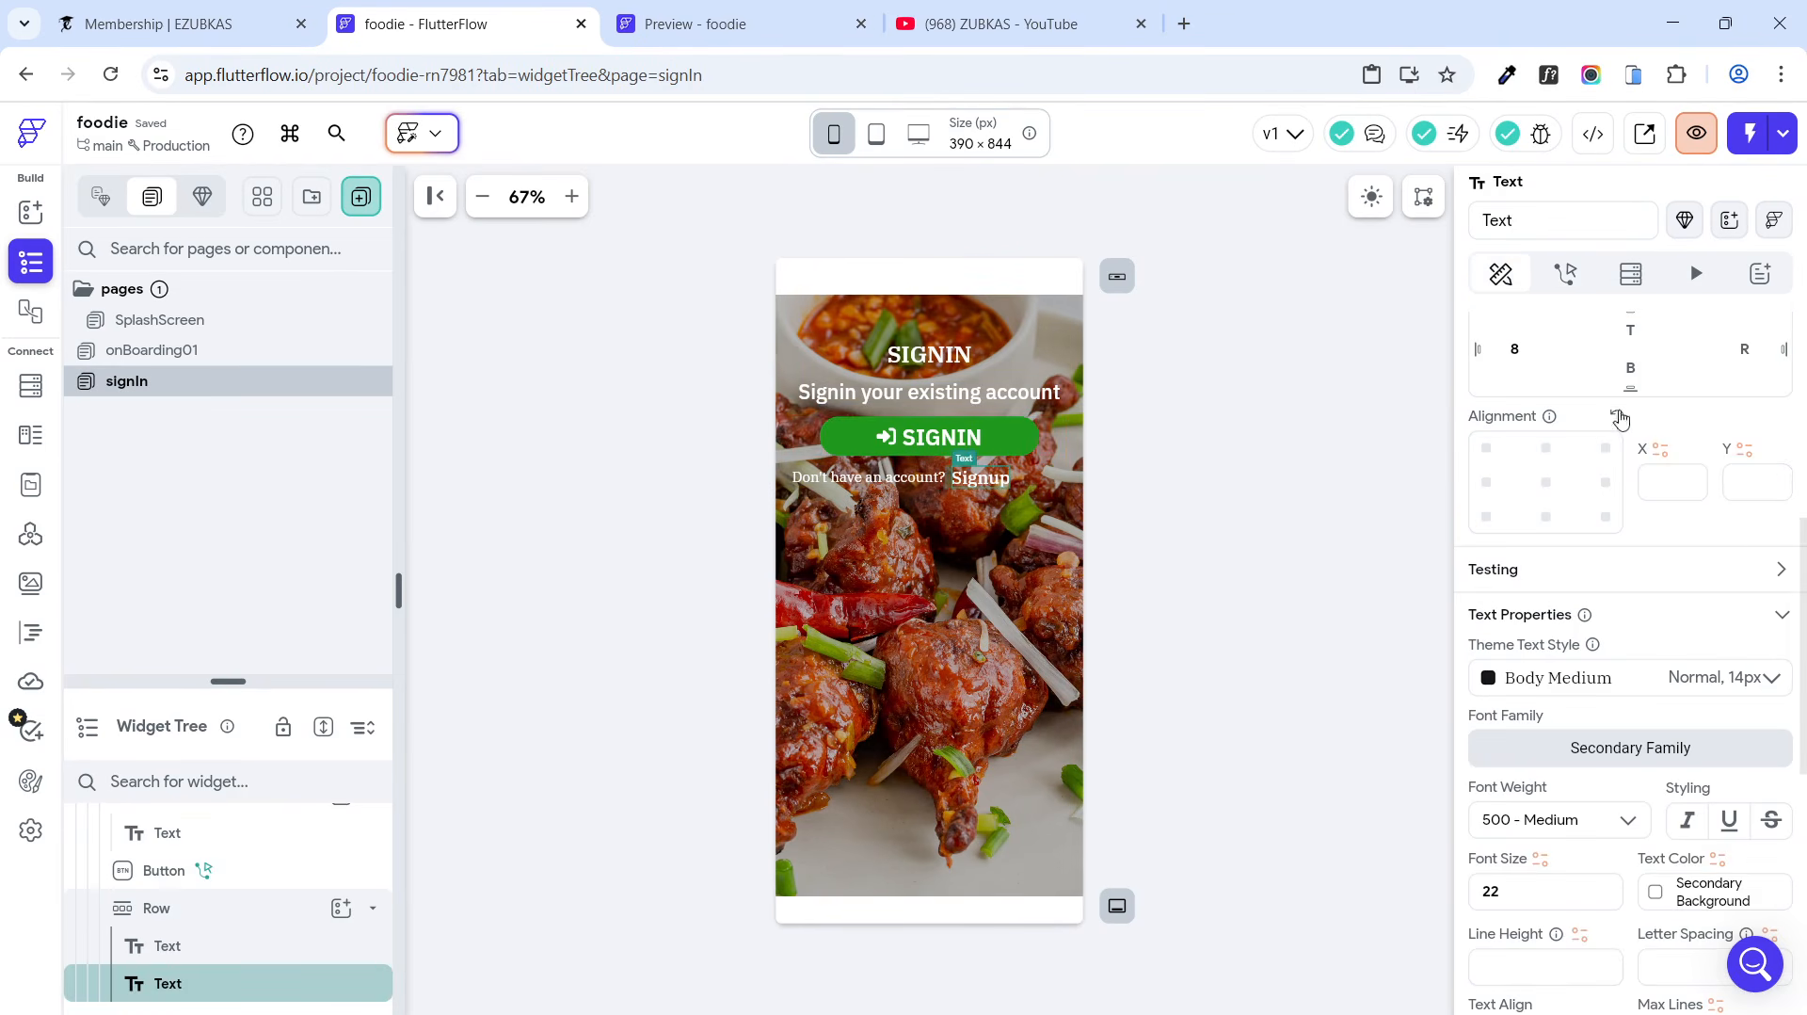
click(1565, 274)
click(1605, 511)
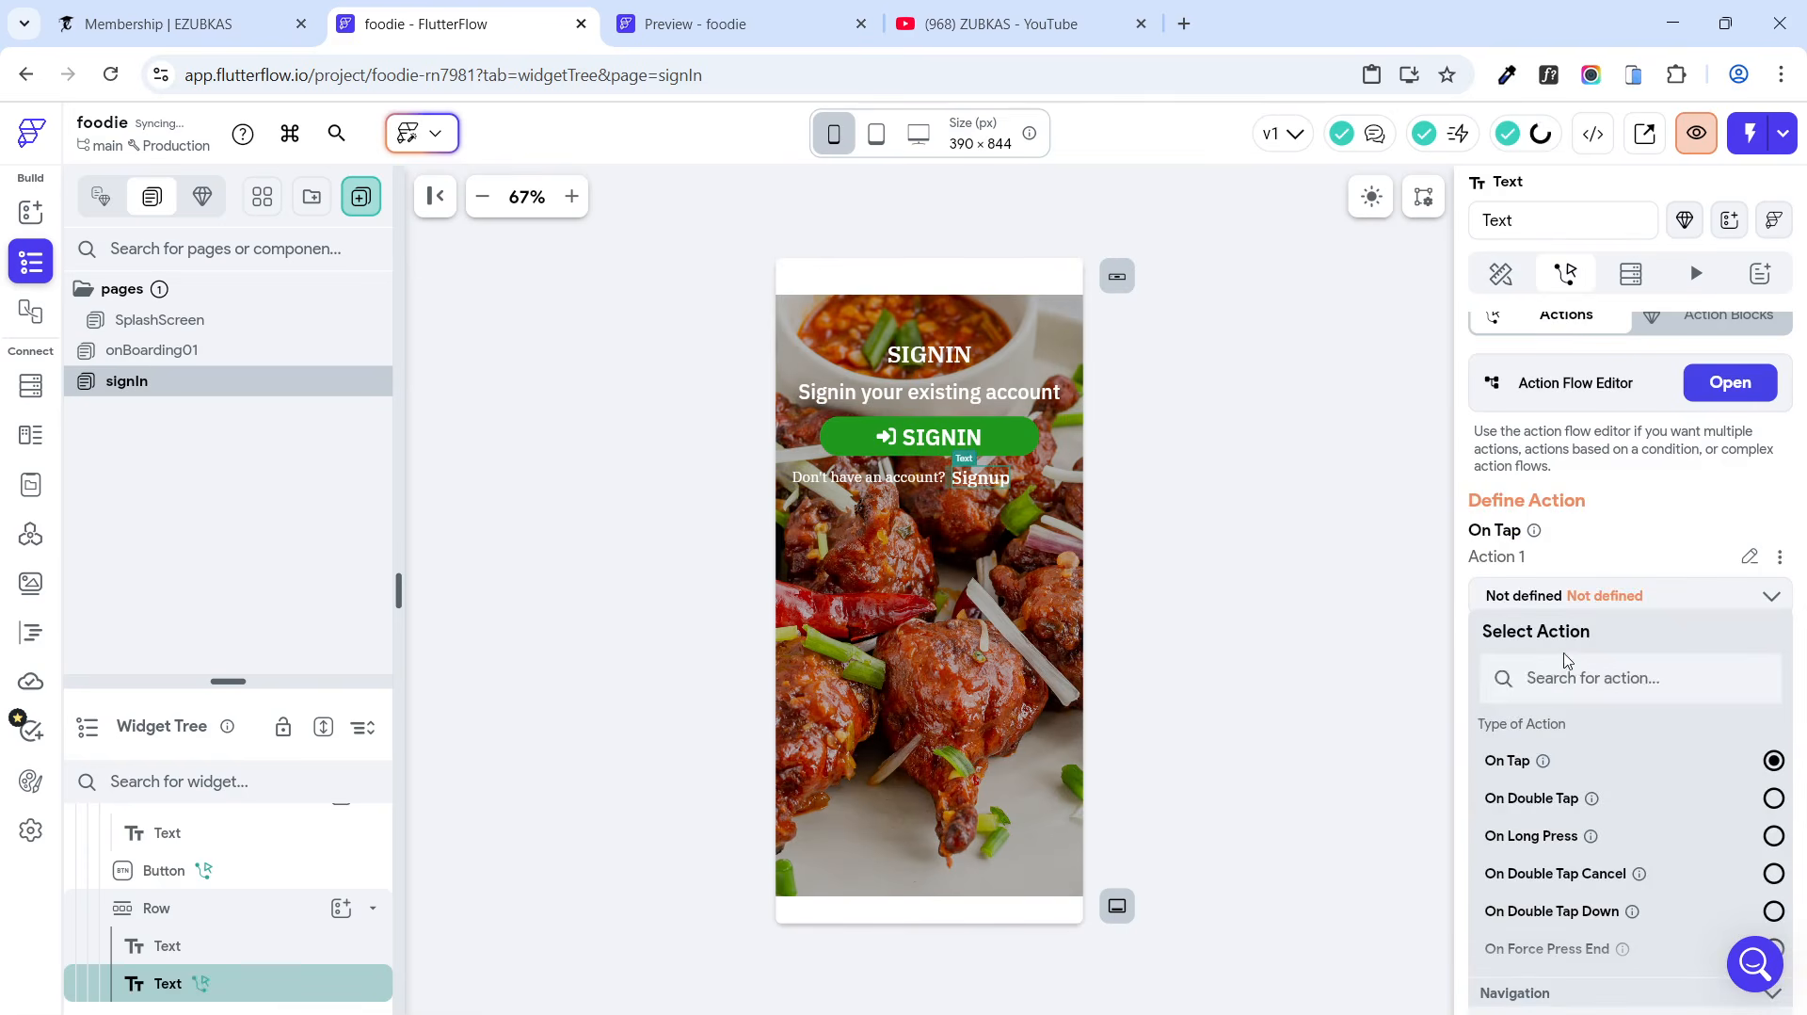
text(bottom)
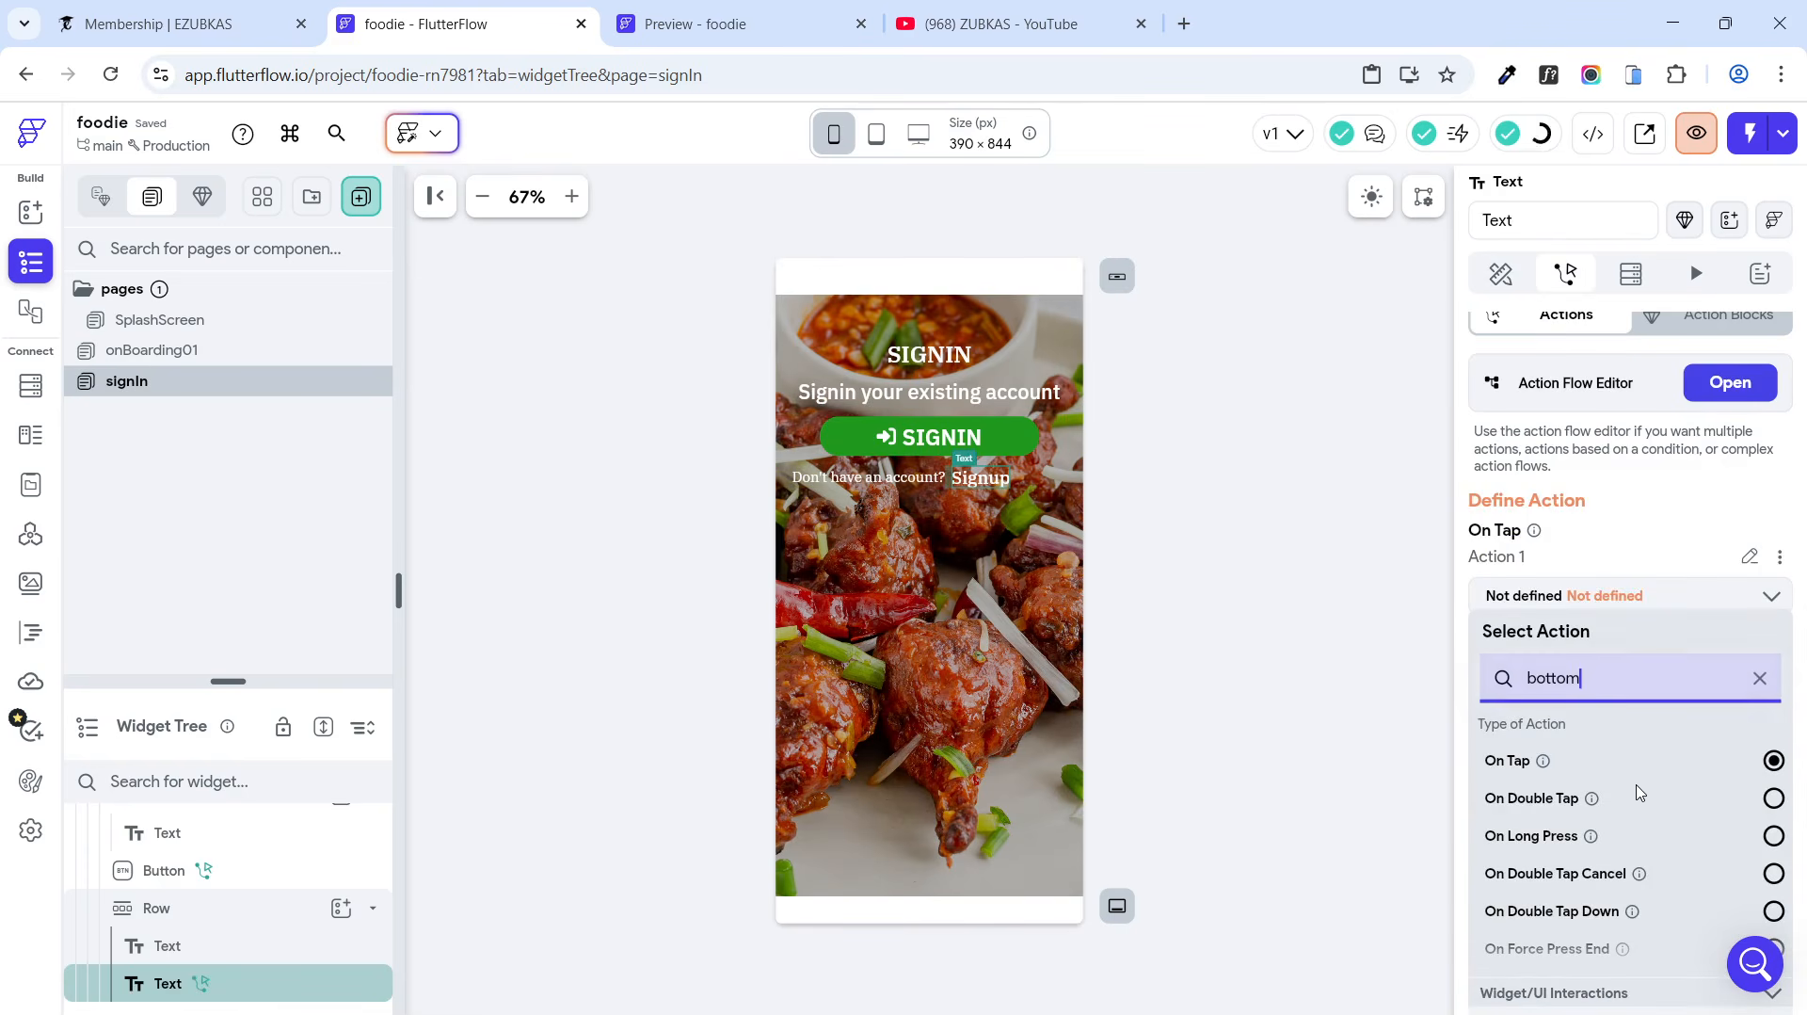
scroll(1634, 795, down, 5)
scroll(1782, 884, down, 8)
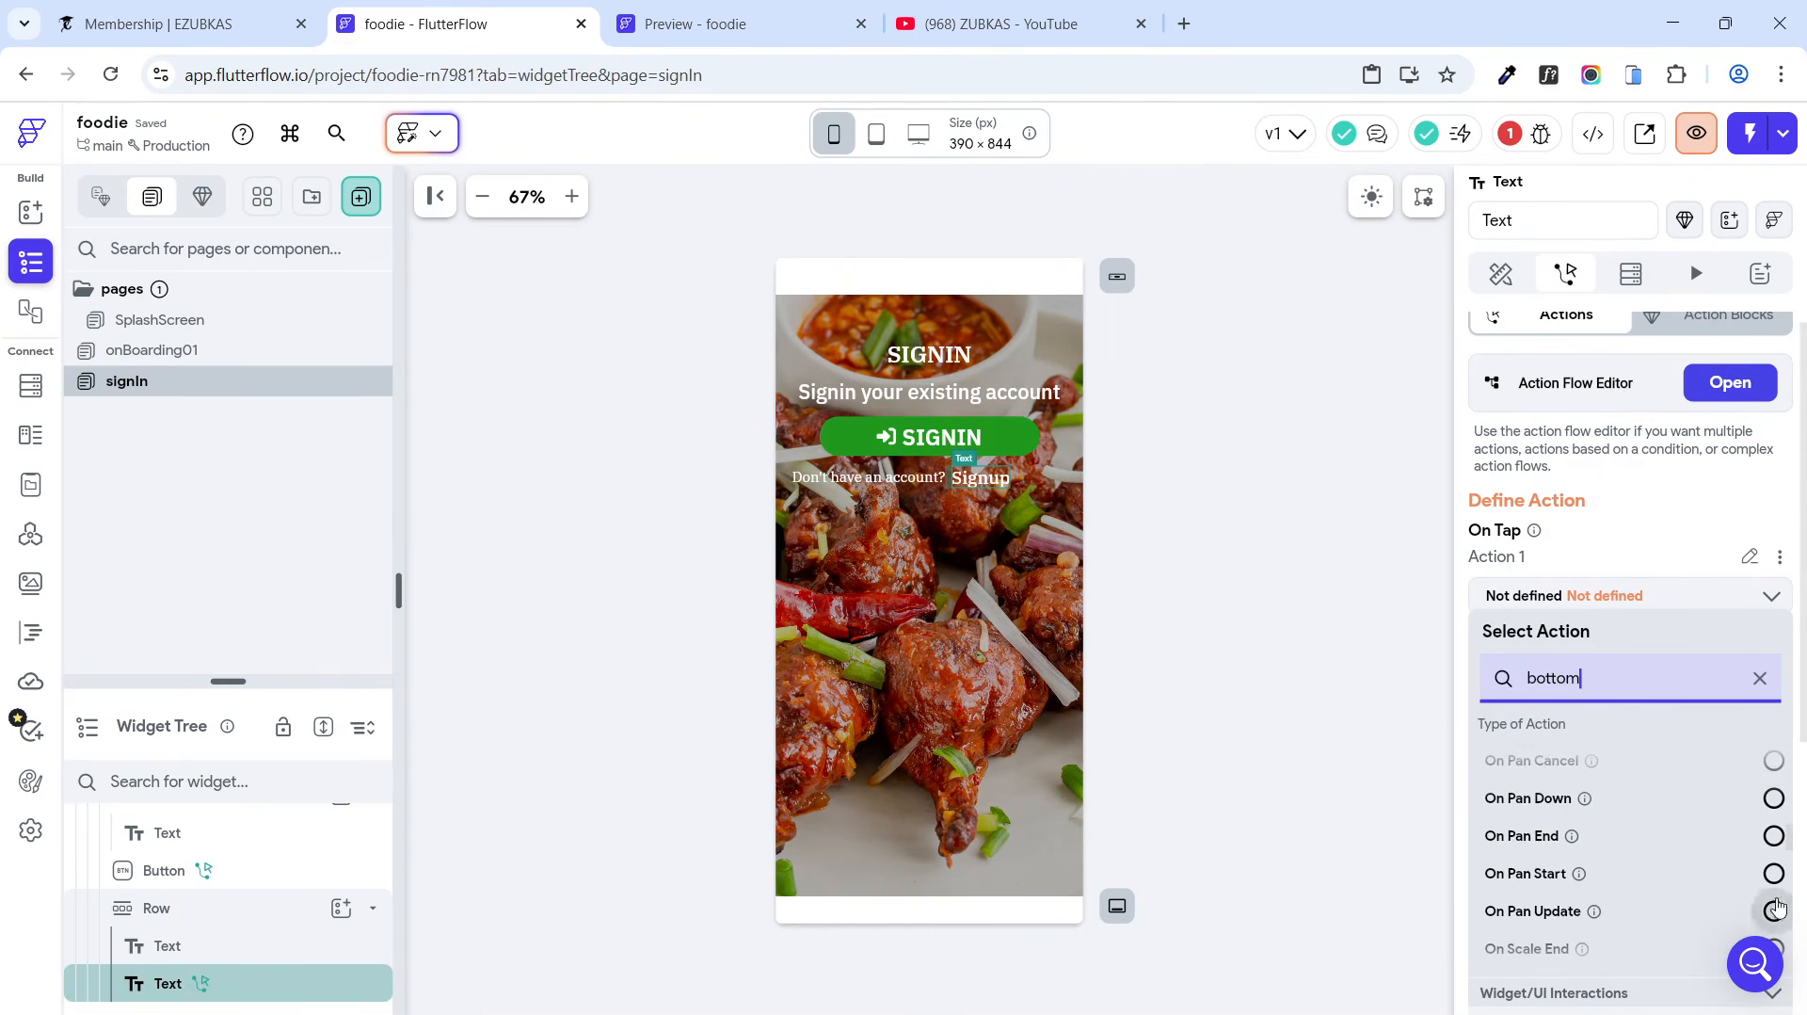
click(1516, 781)
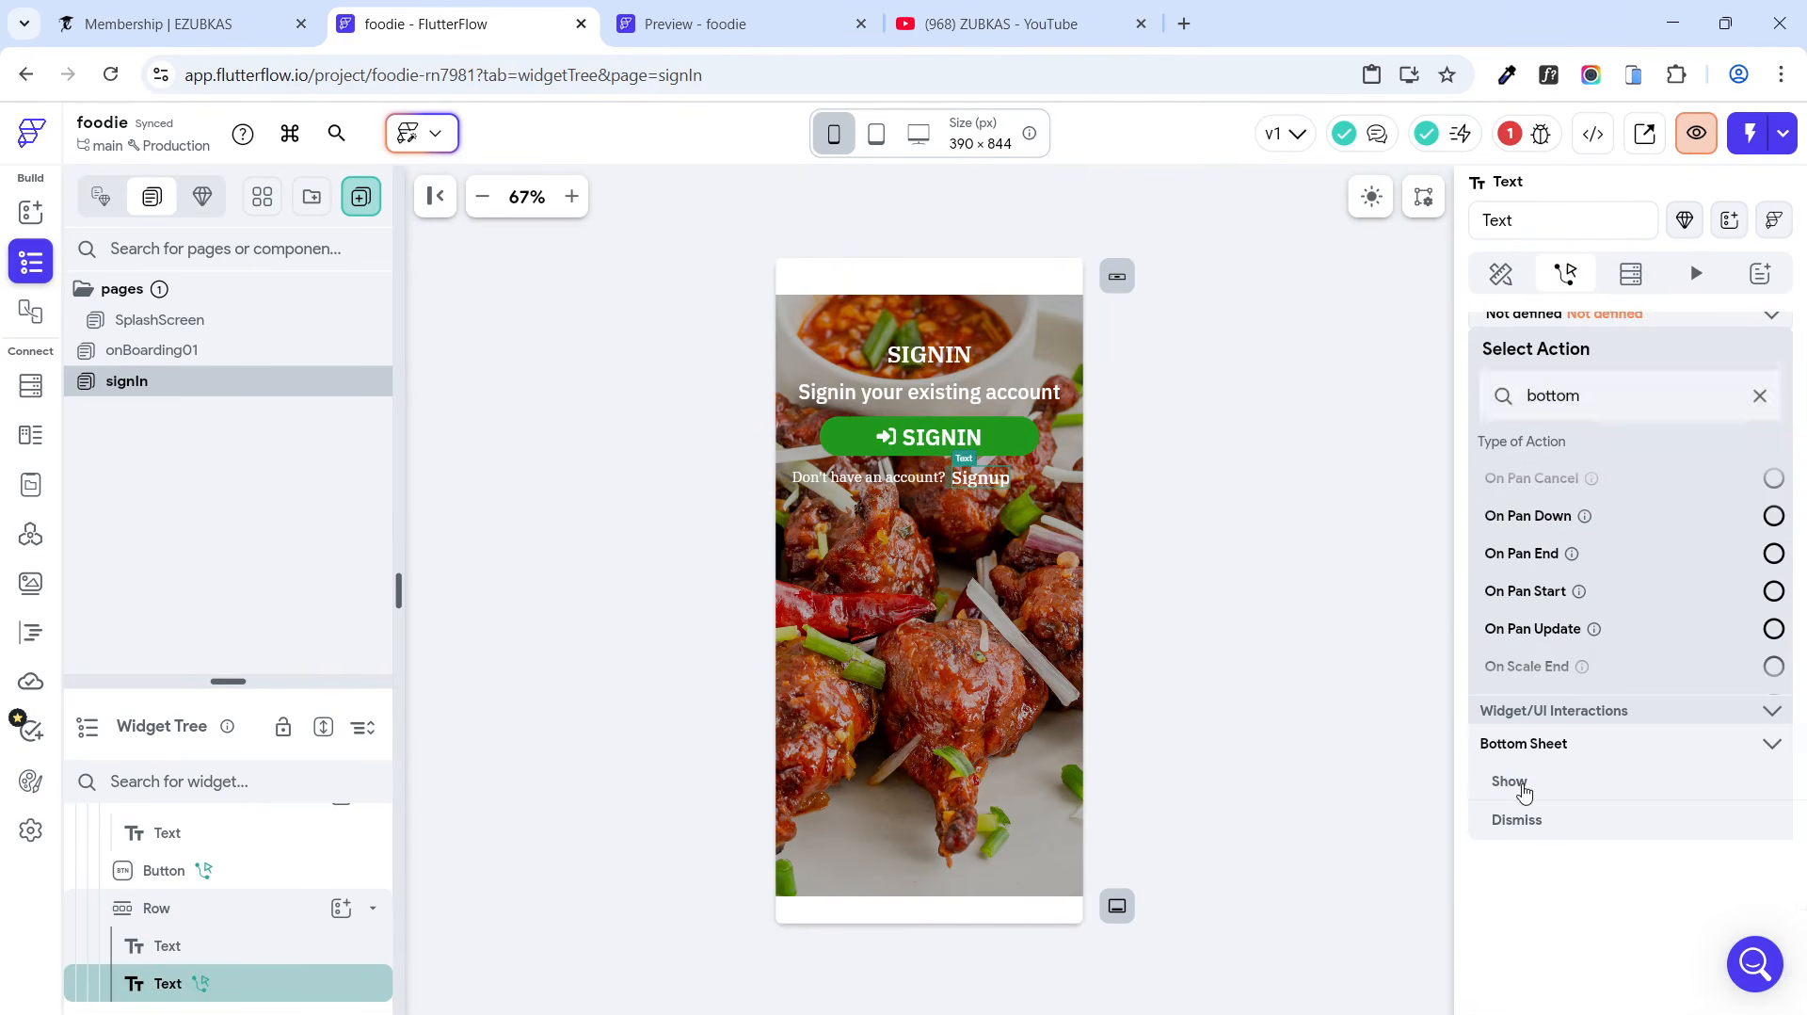
click(1638, 386)
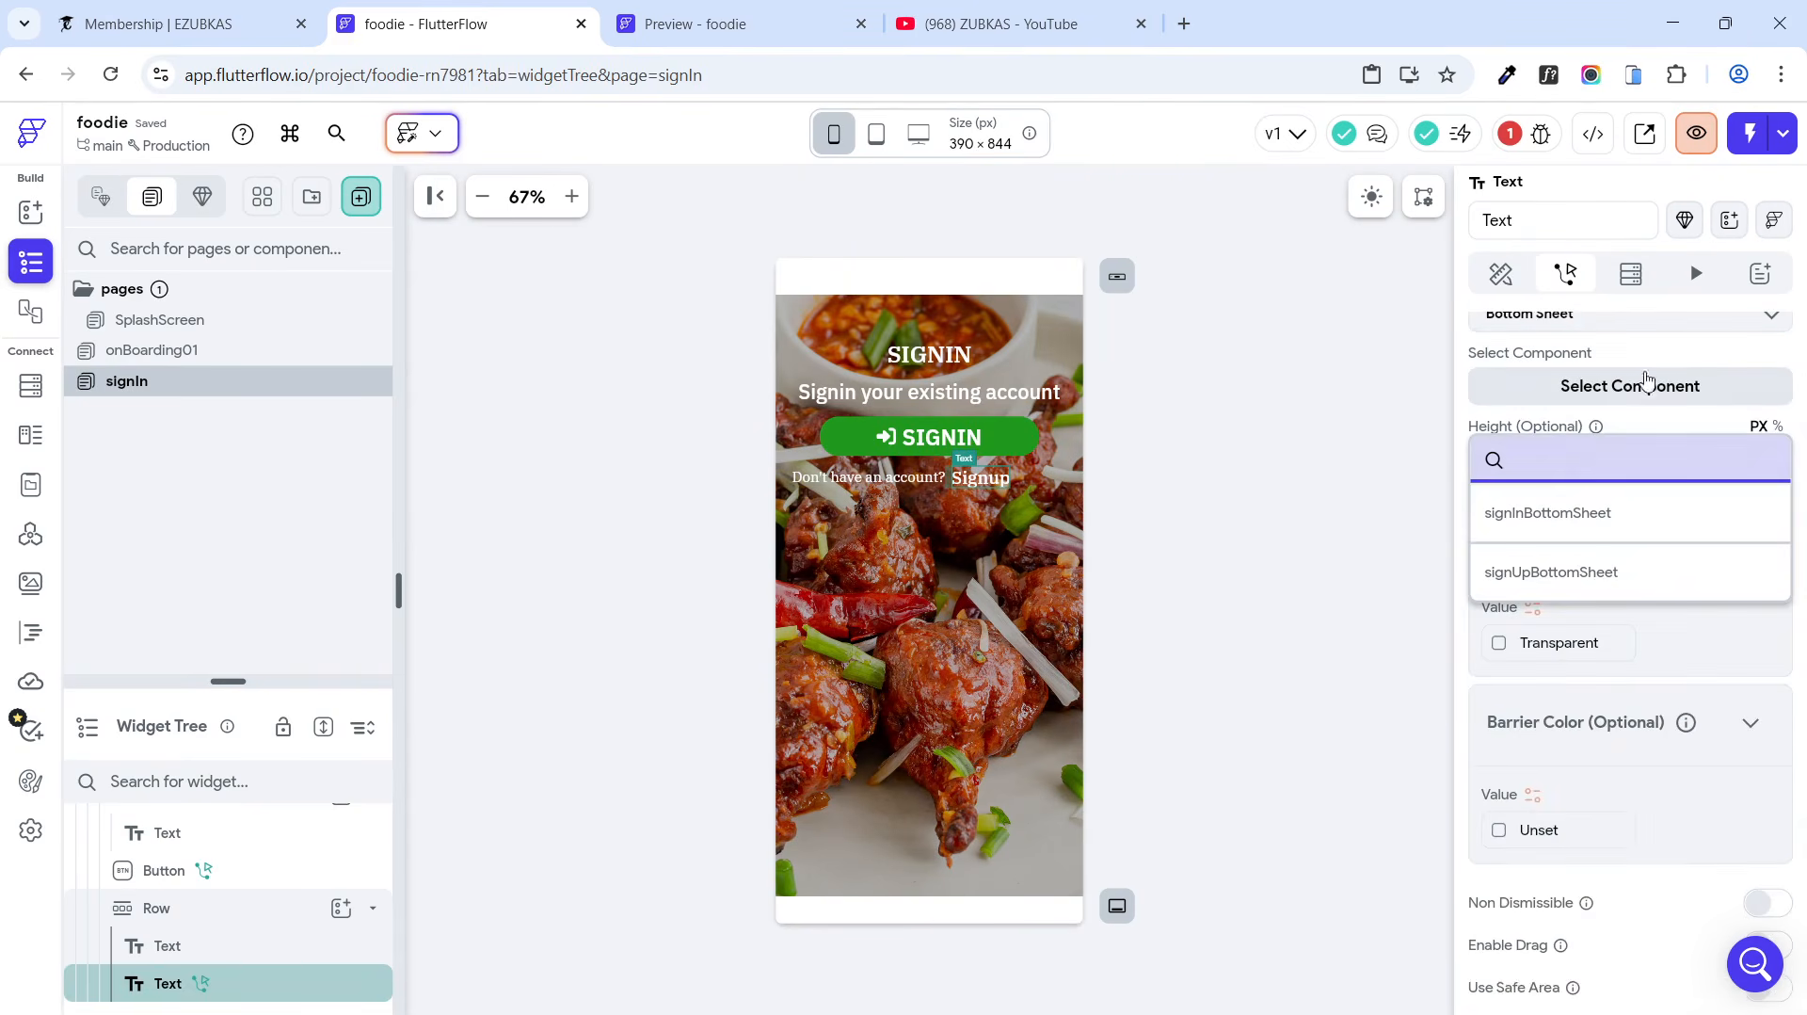
click(1525, 575)
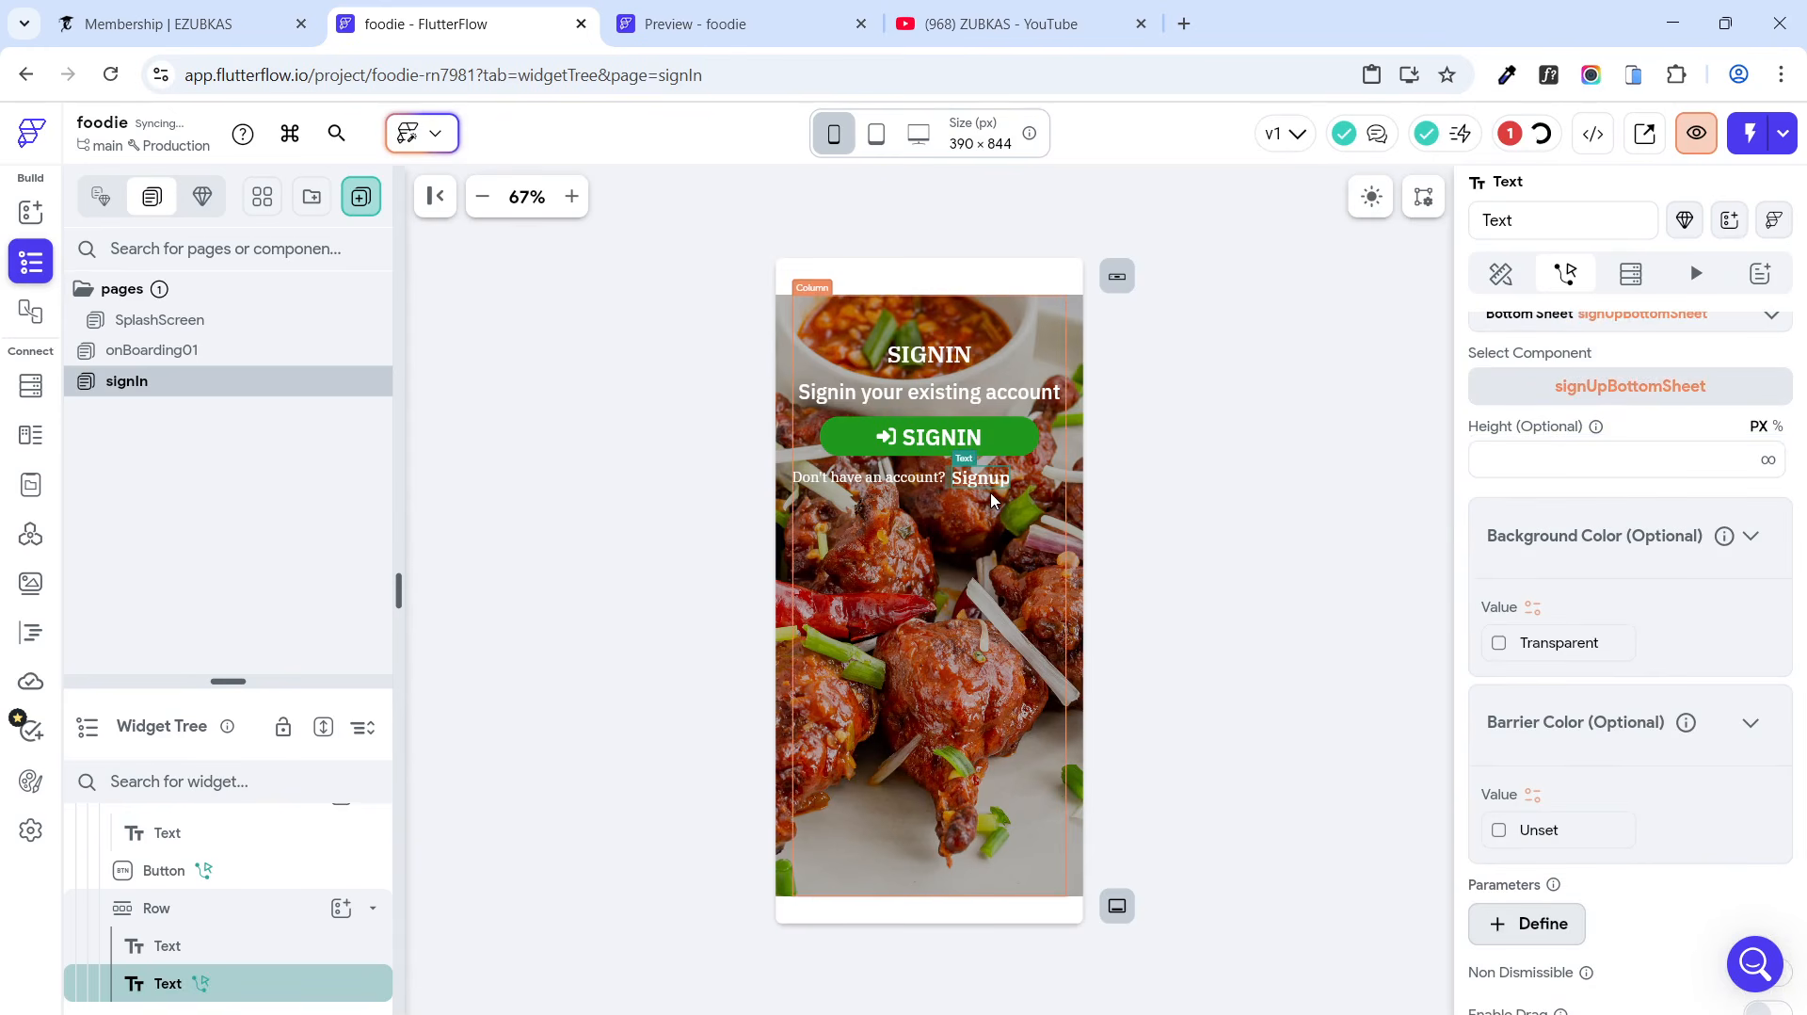
click(713, 635)
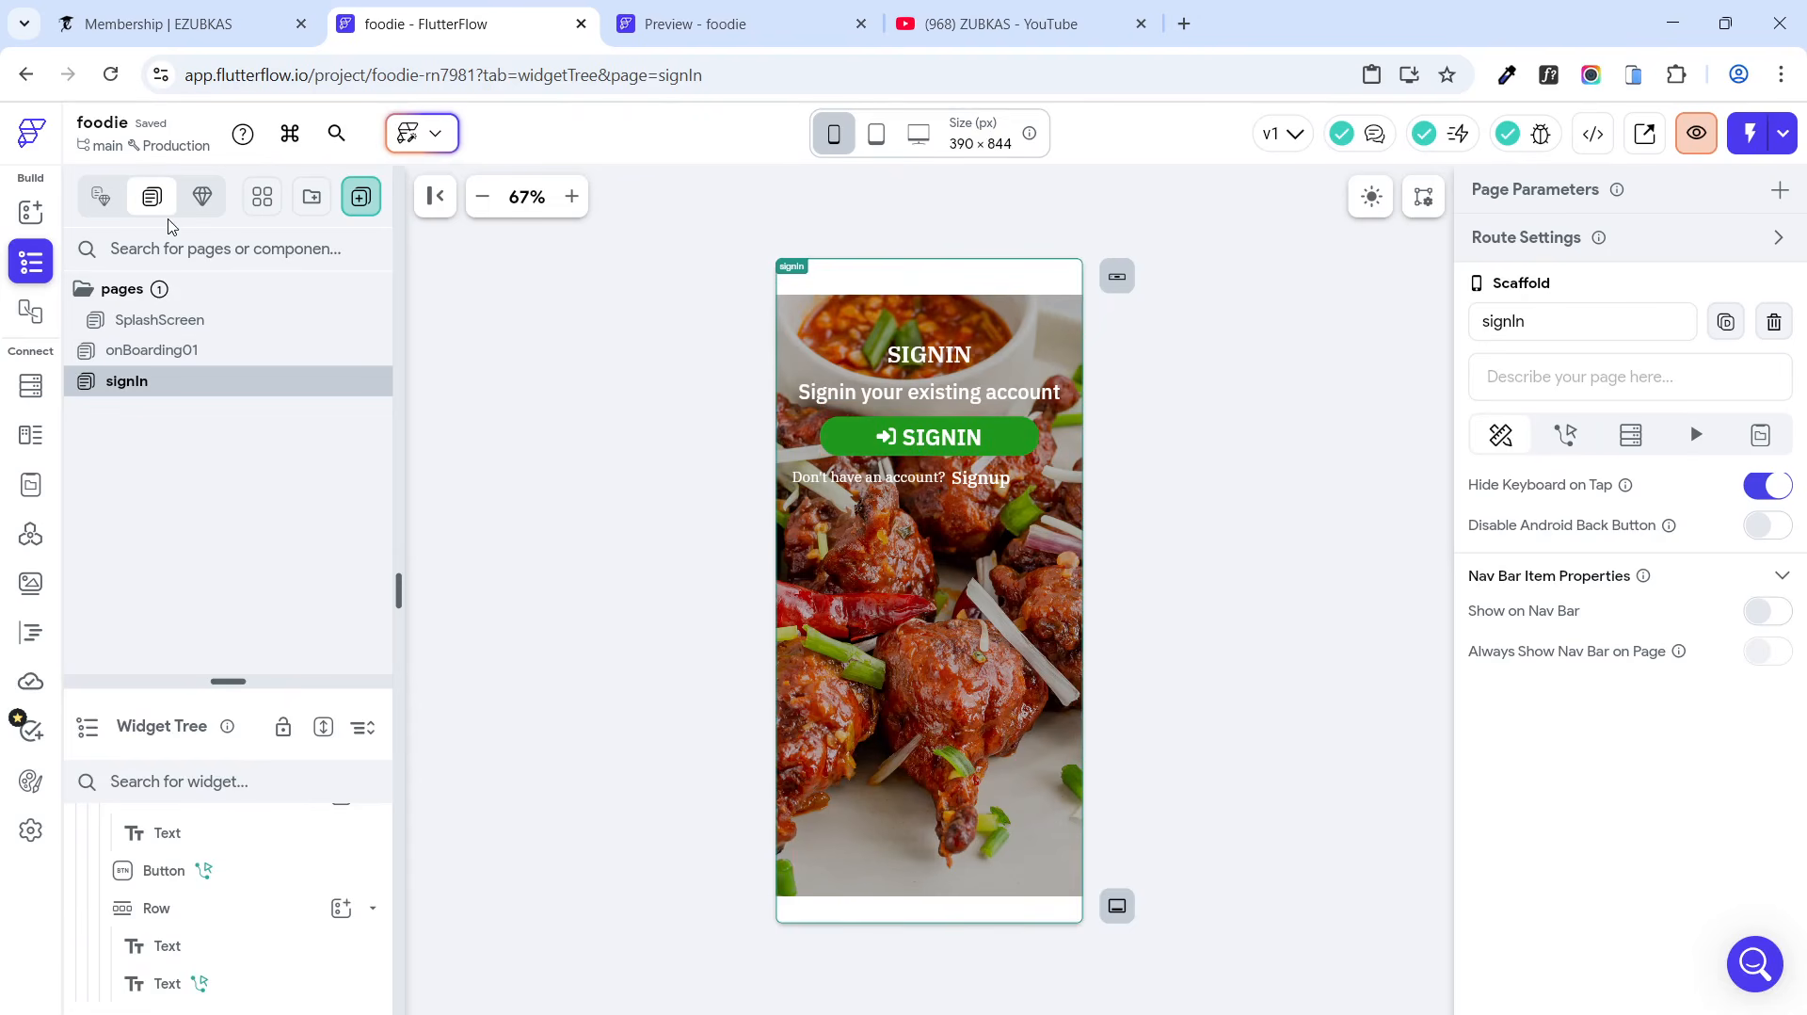
Step: In the signUpBottomSheet component, add an On Tap action to the green Signin link that shows signInBottomSheet as a bottom sheet
click(201, 197)
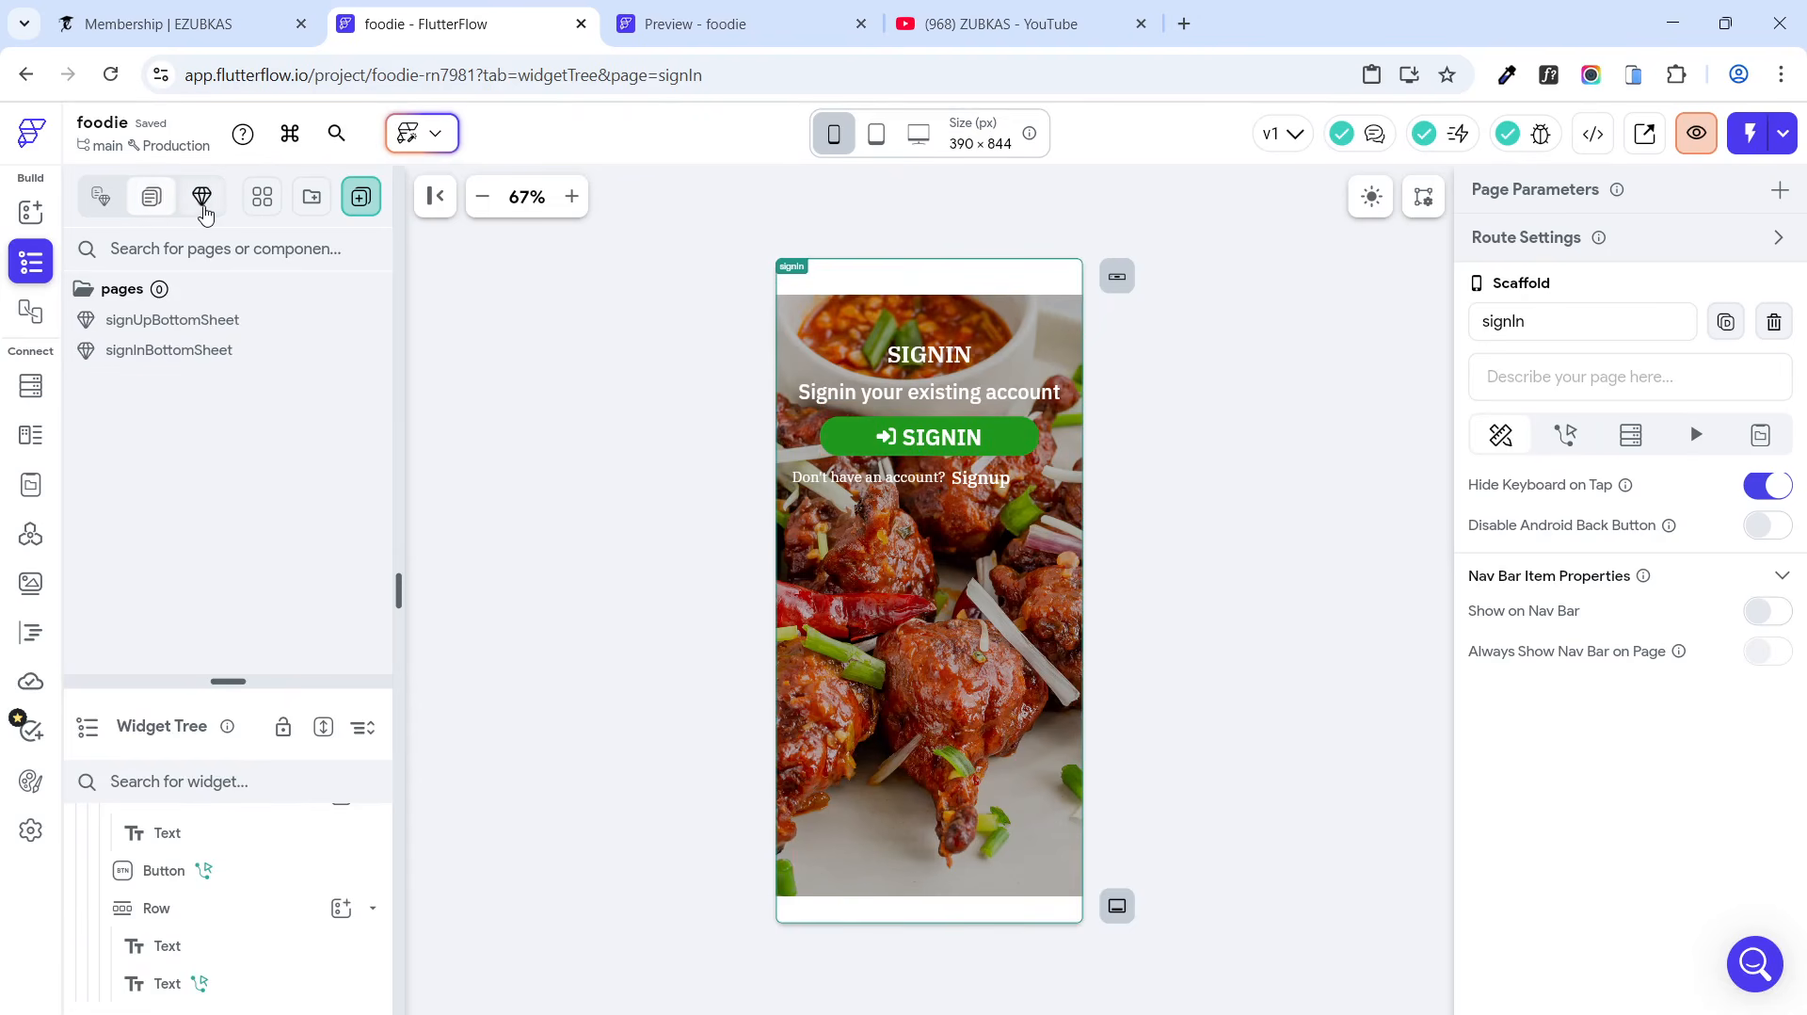
click(194, 324)
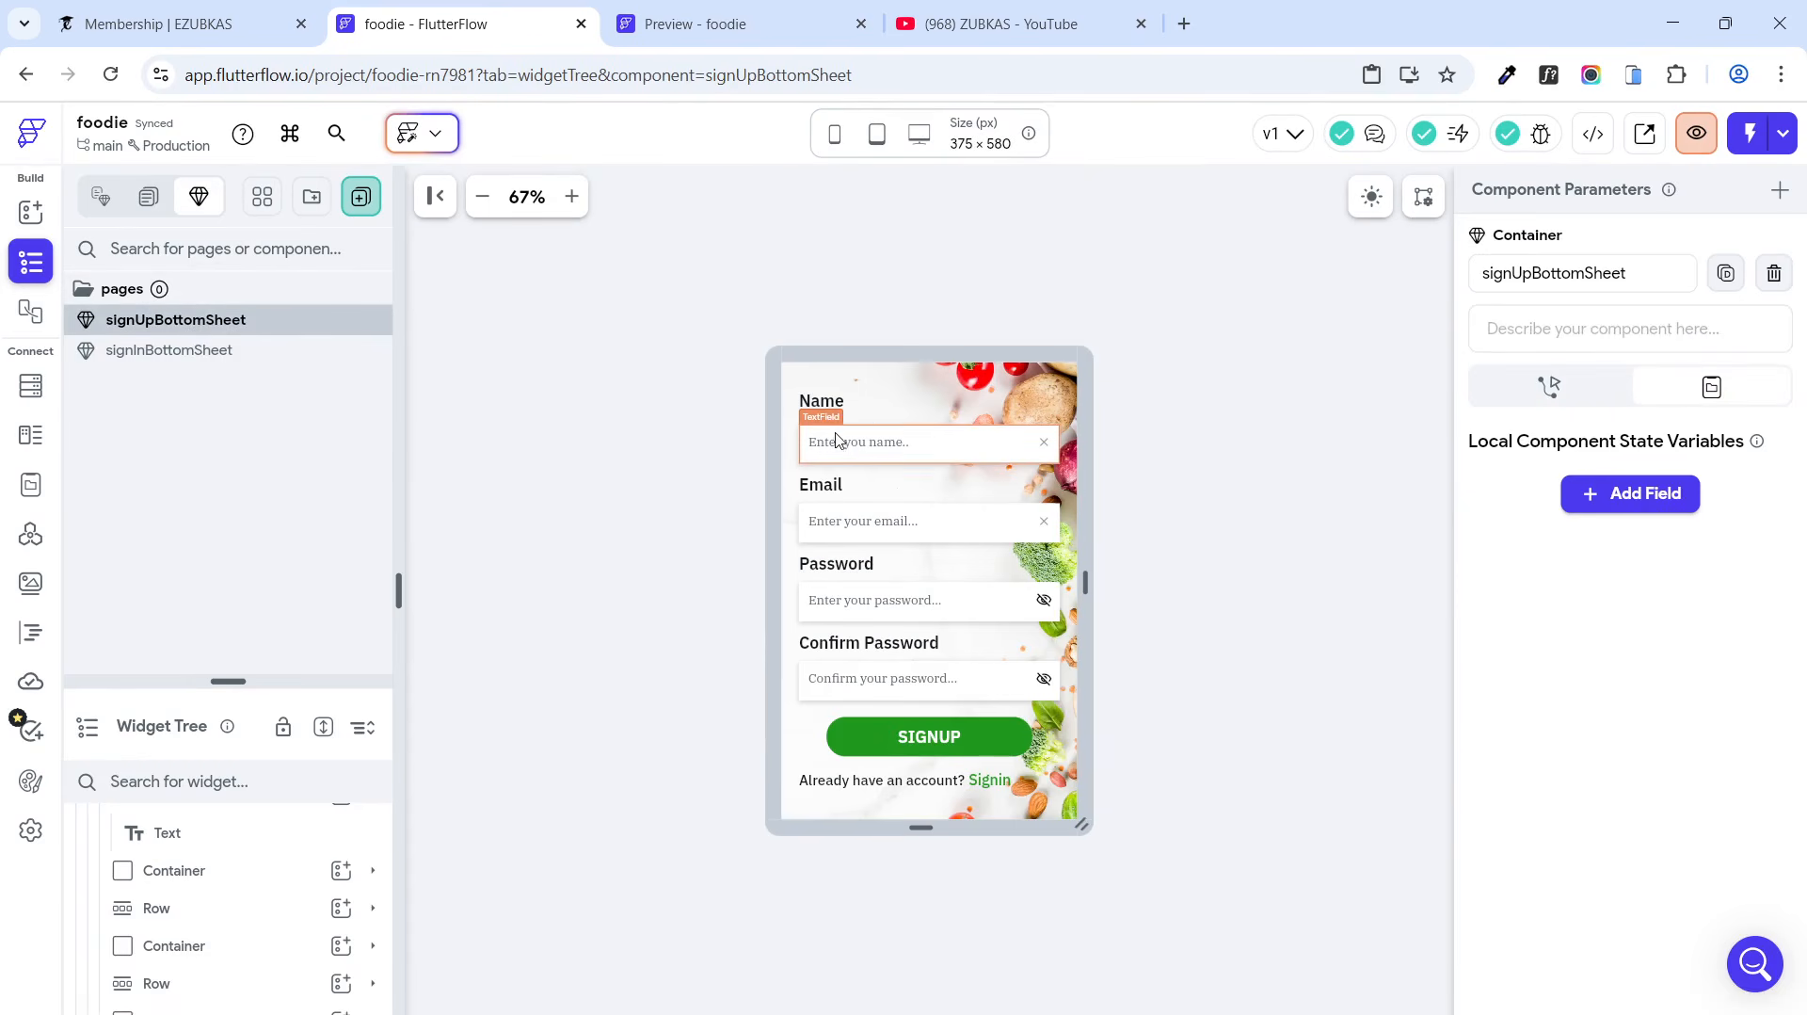
click(989, 779)
click(1170, 670)
click(1005, 787)
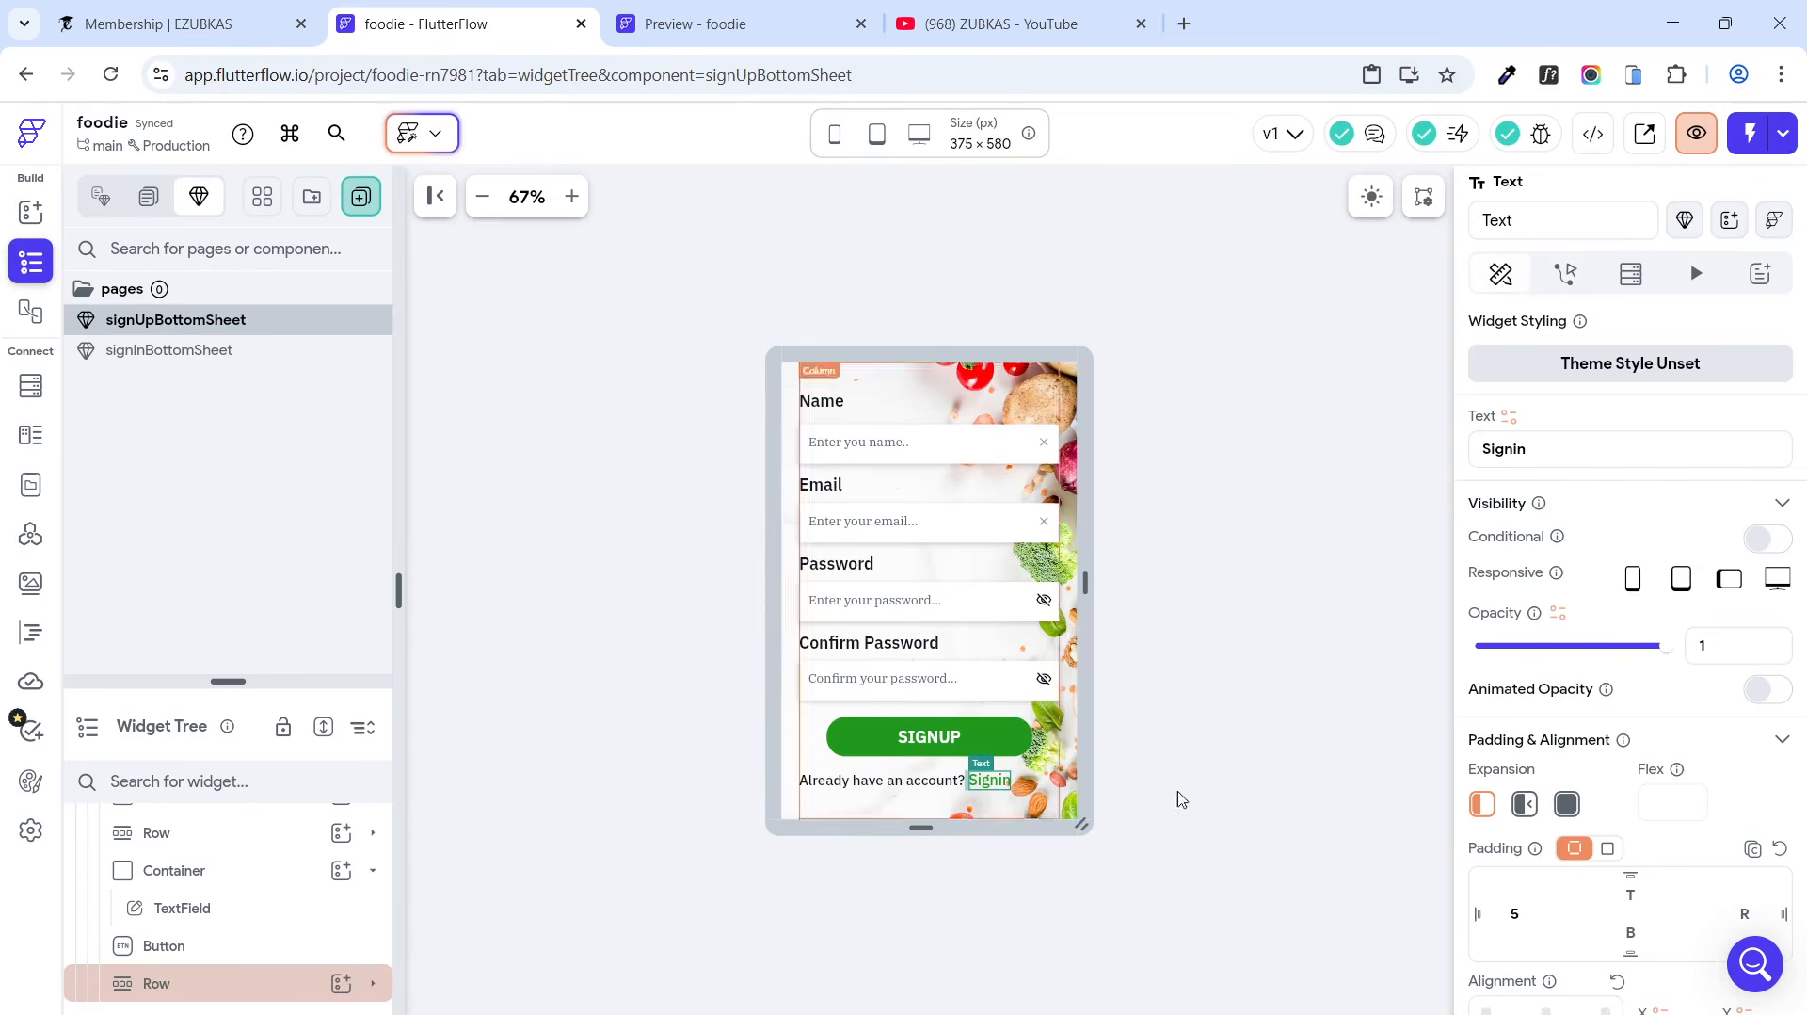
click(1567, 273)
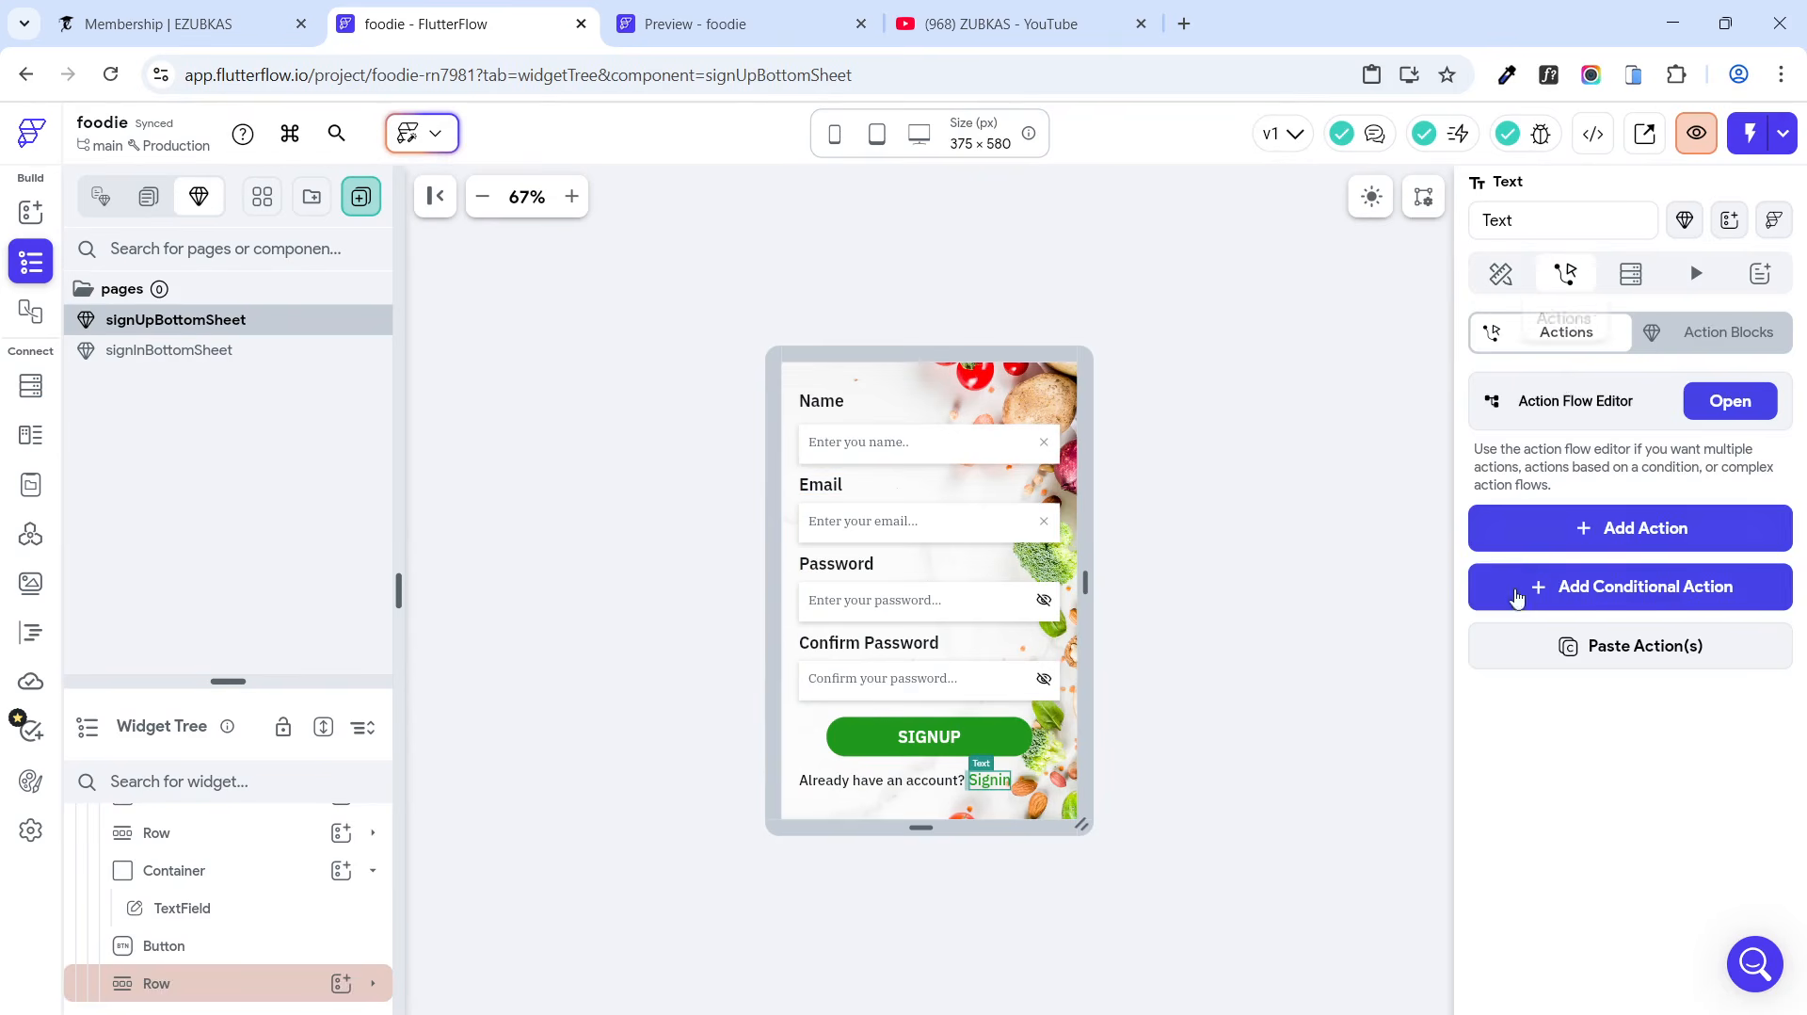
click(1668, 542)
click(1587, 702)
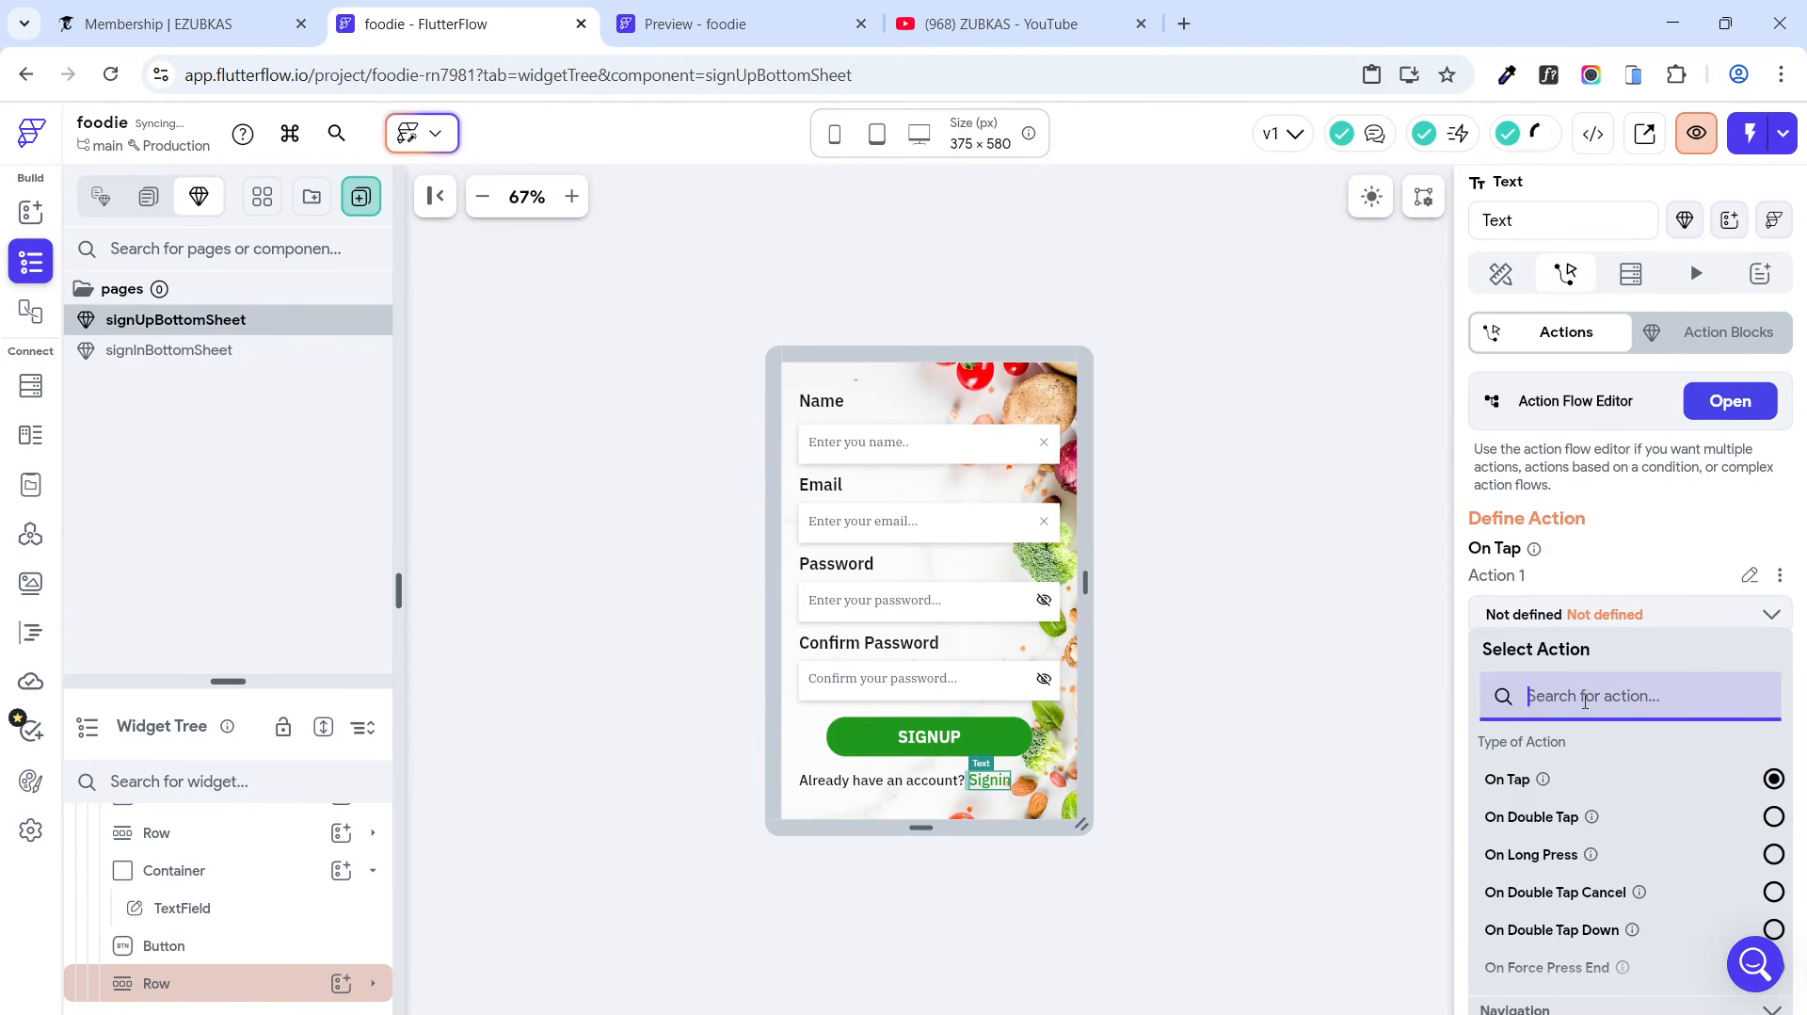
text(bottom)
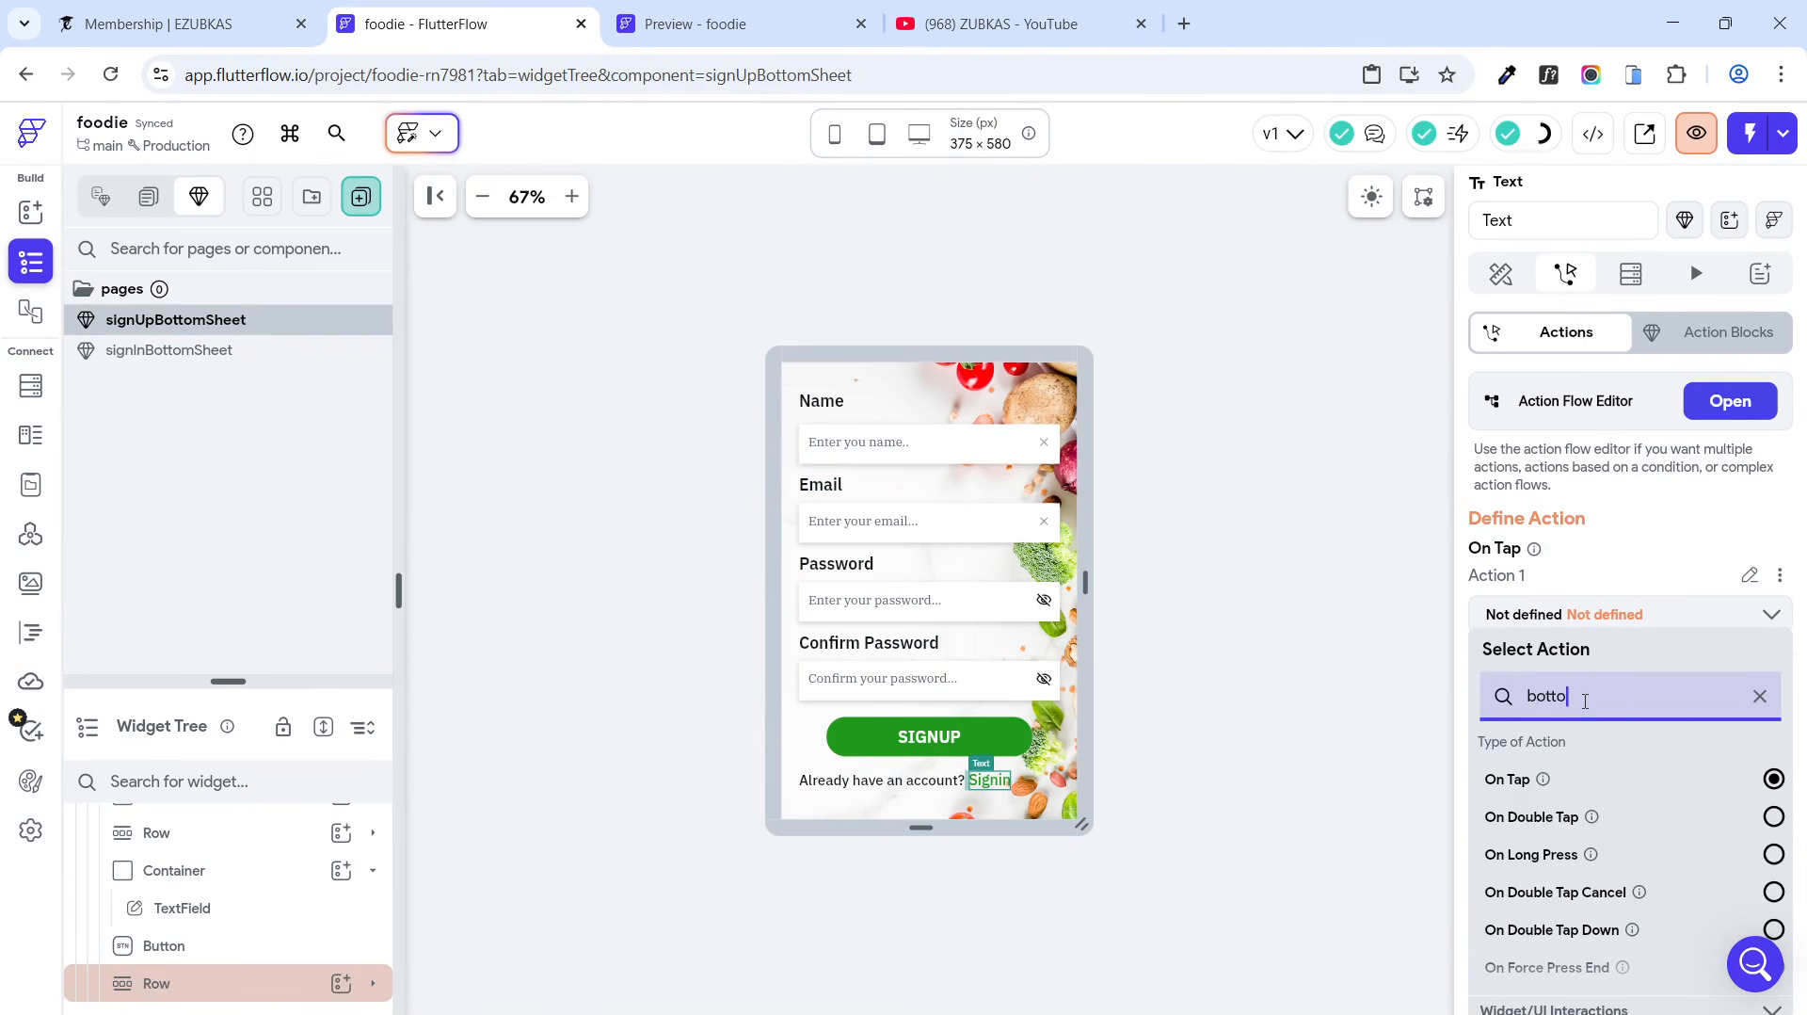
scroll(1770, 779, down, 3)
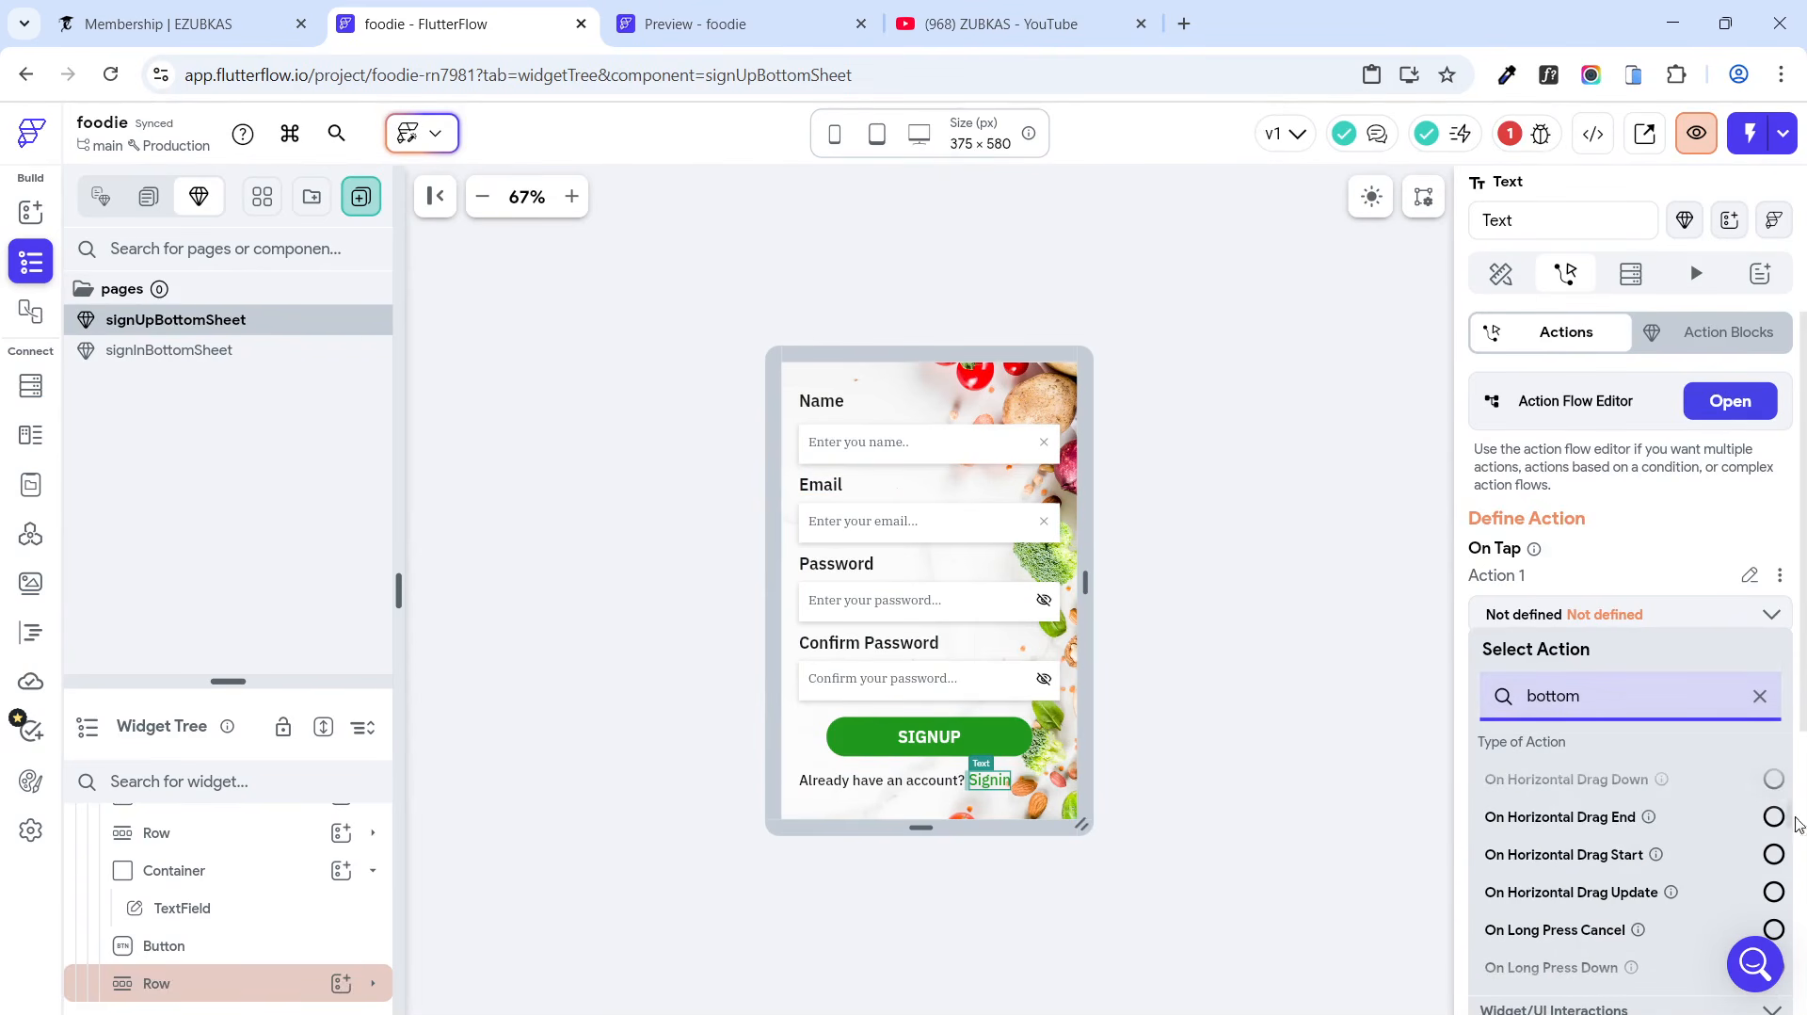
scroll(1802, 847, down, 2)
click(1540, 892)
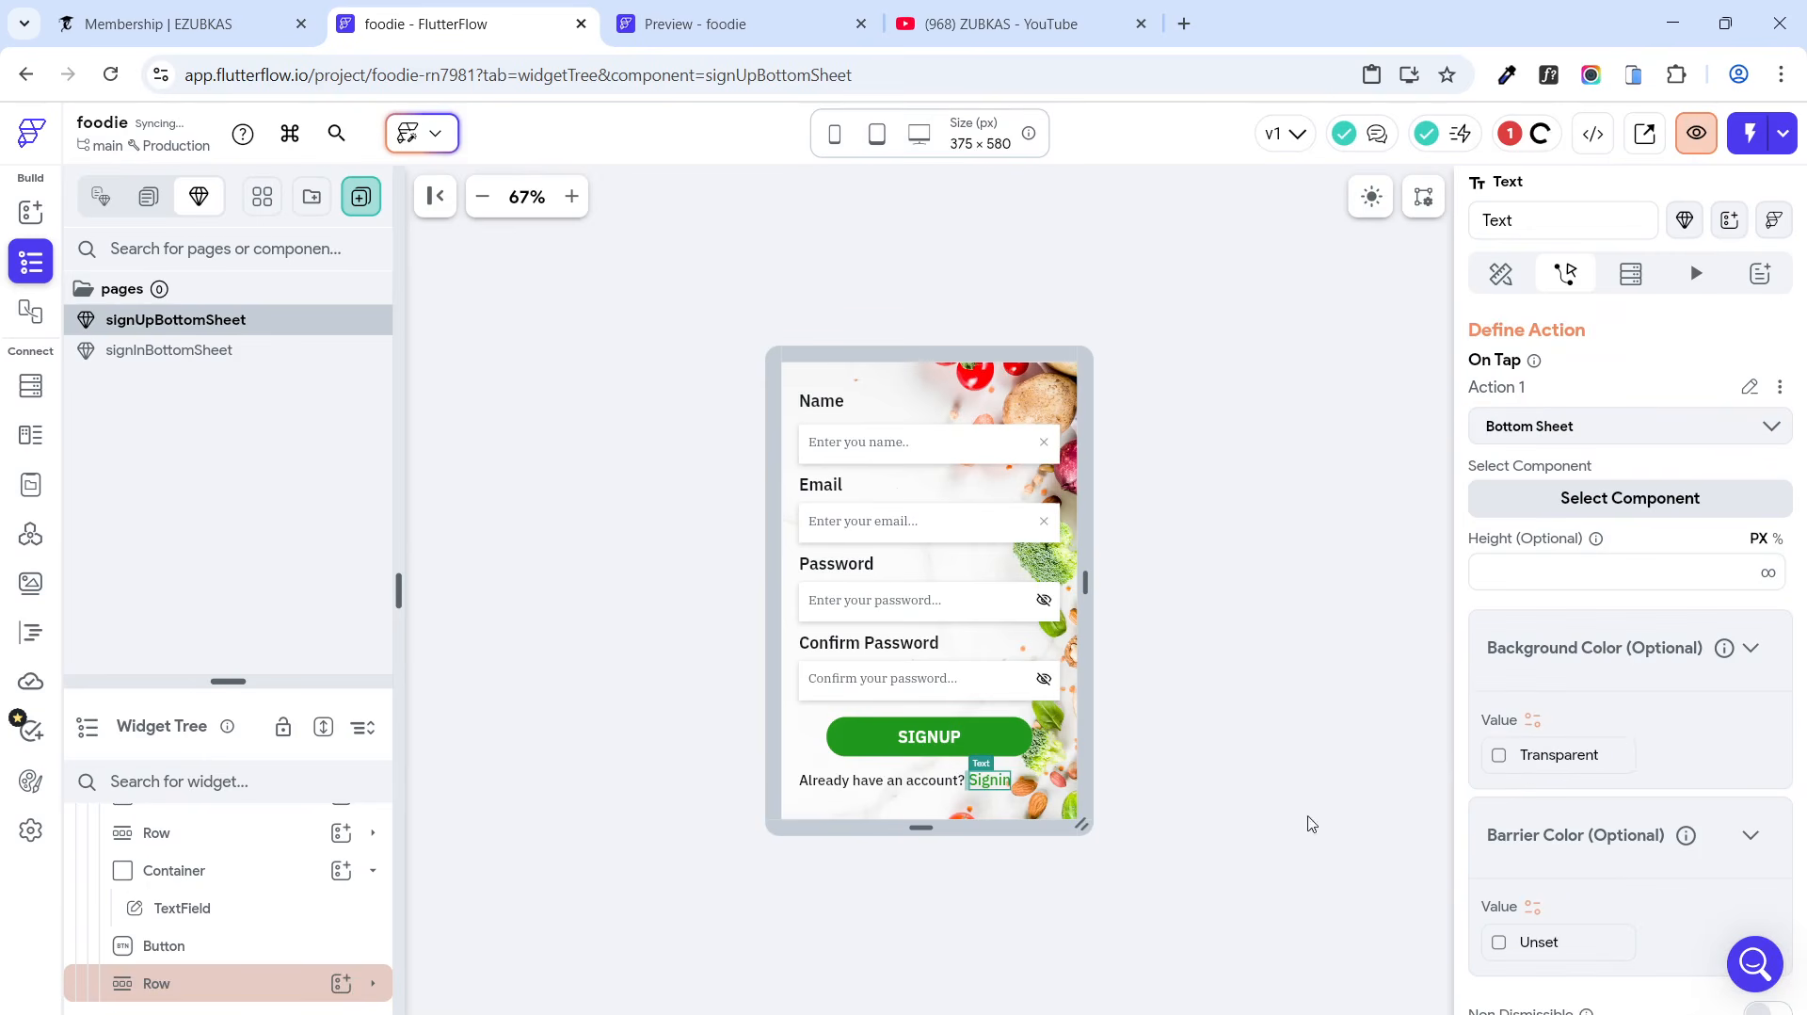
click(1601, 512)
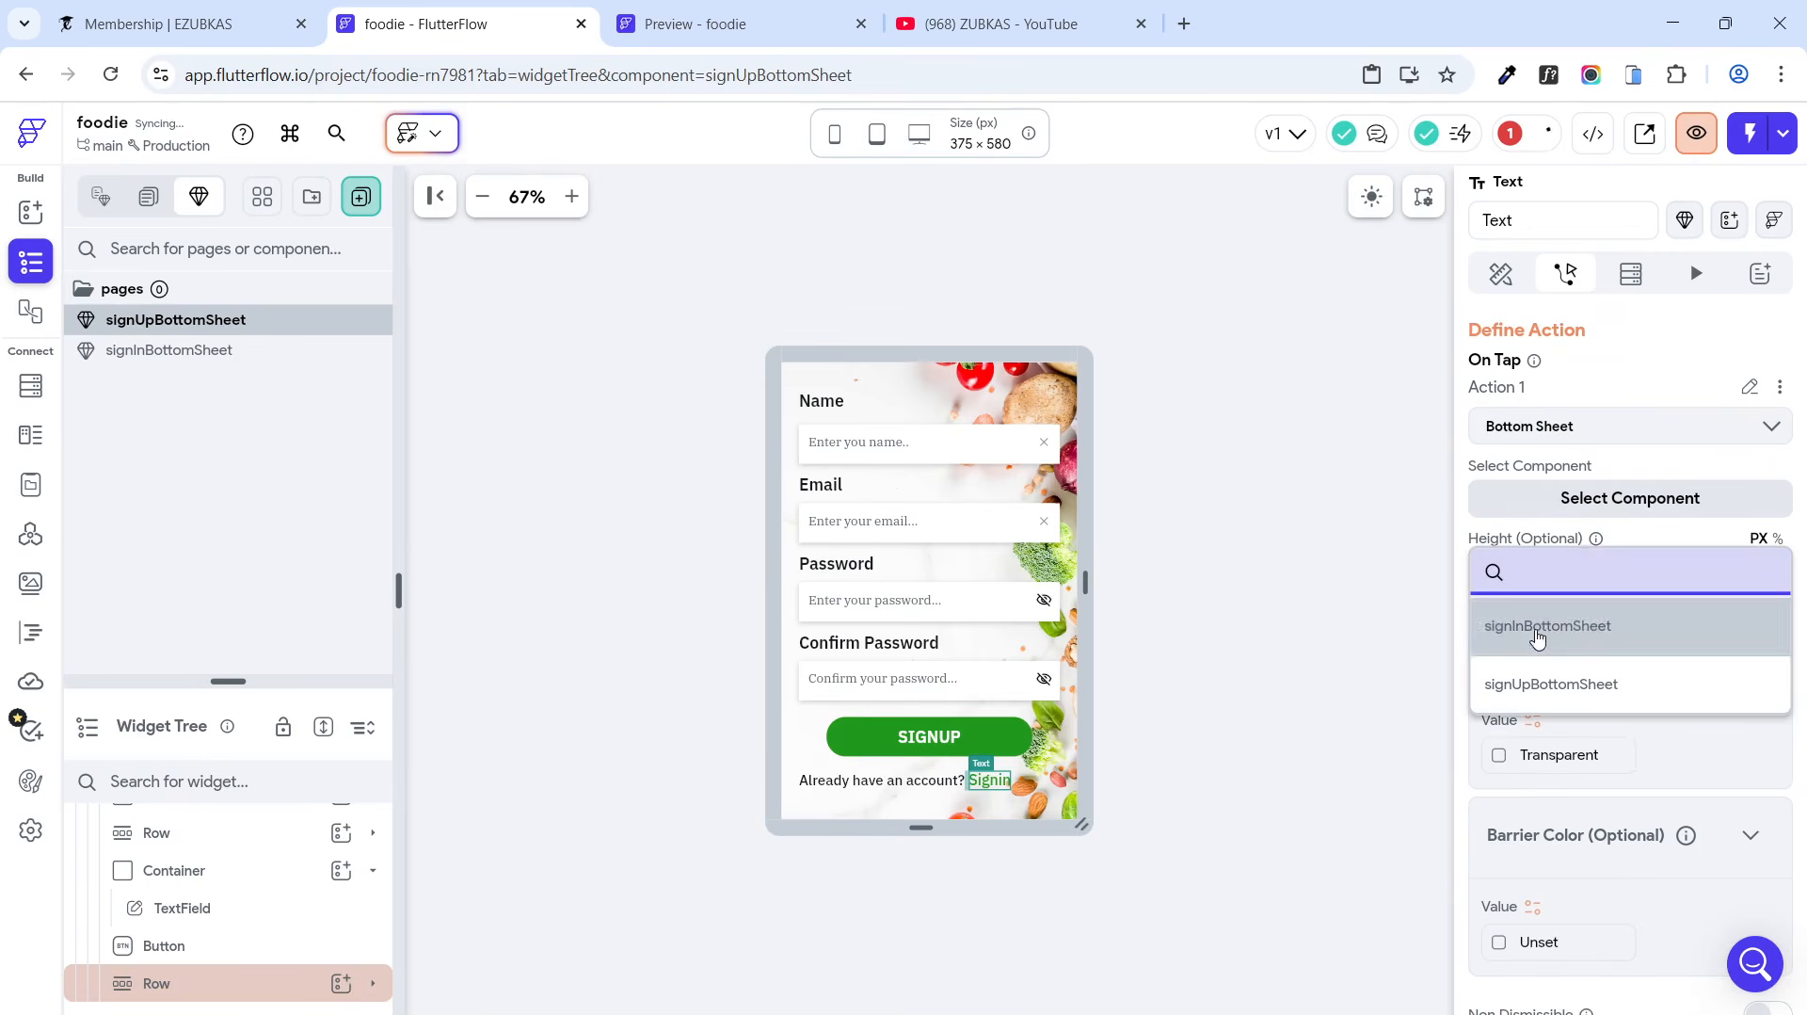
click(1548, 686)
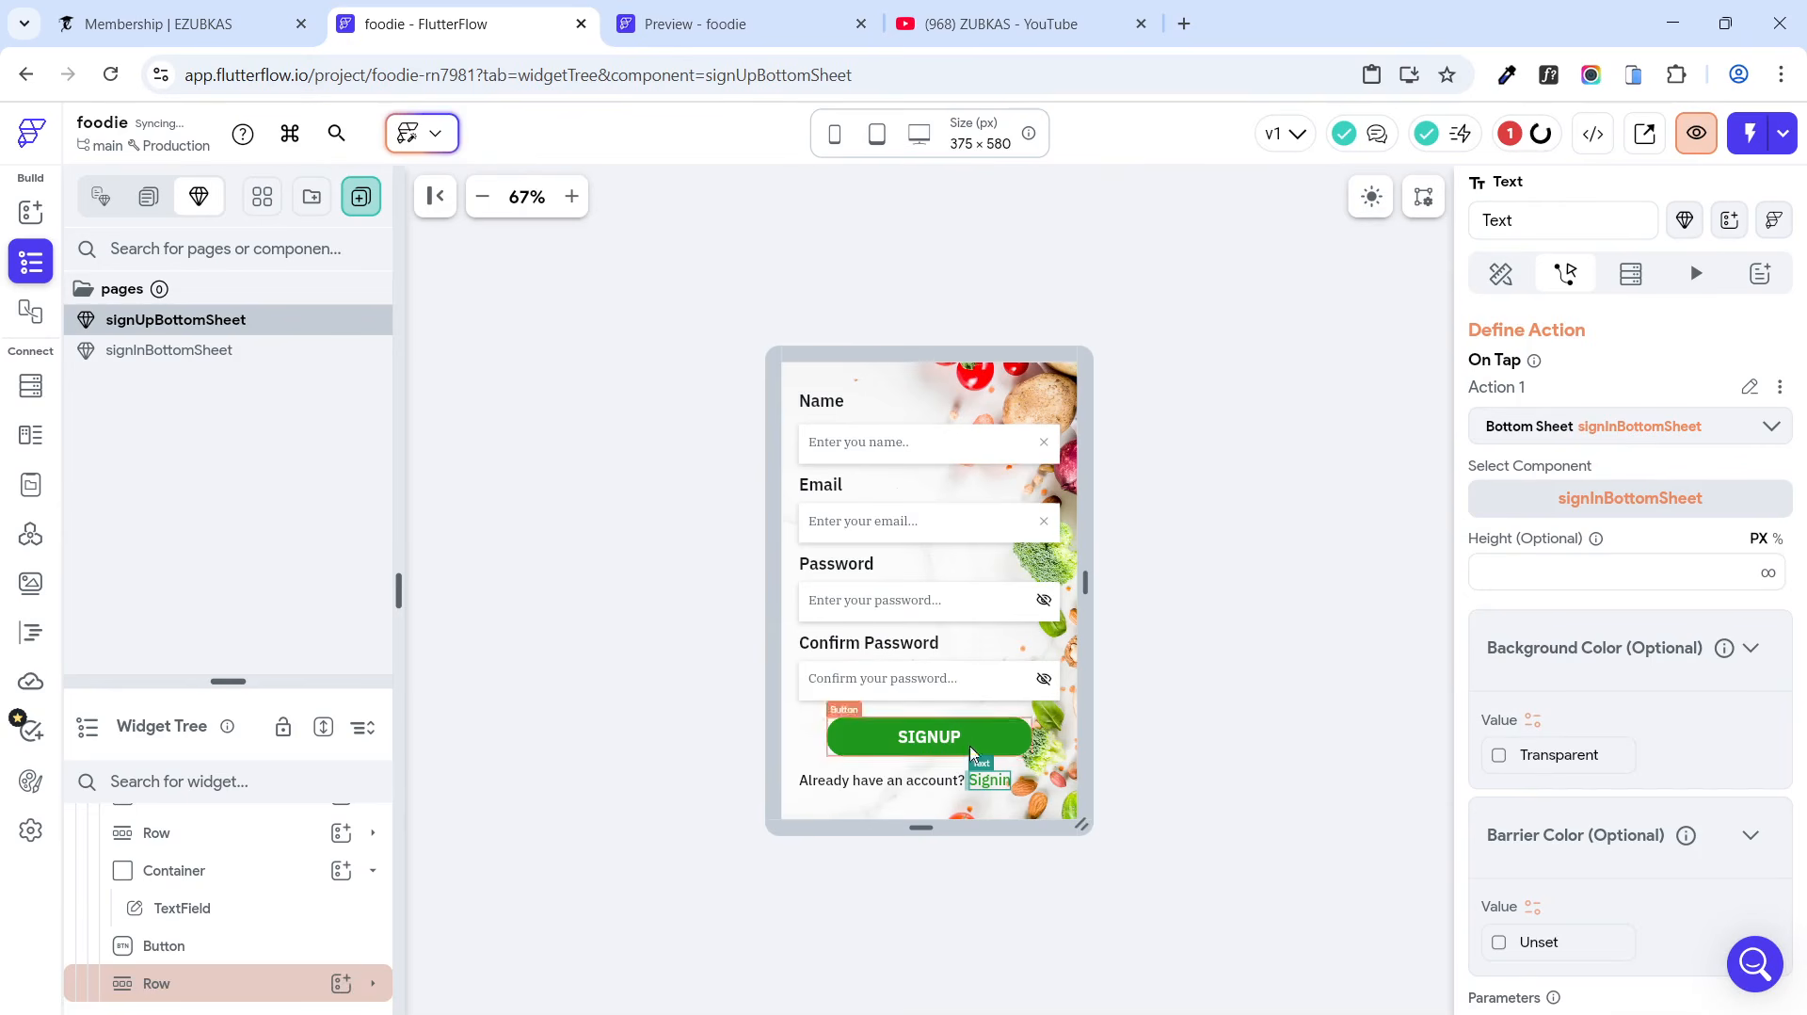
Step: In the signInBottomSheet component, add an On Tap action to the green Signup link that shows signUpBottomSheet as a bottom sheet
click(245, 353)
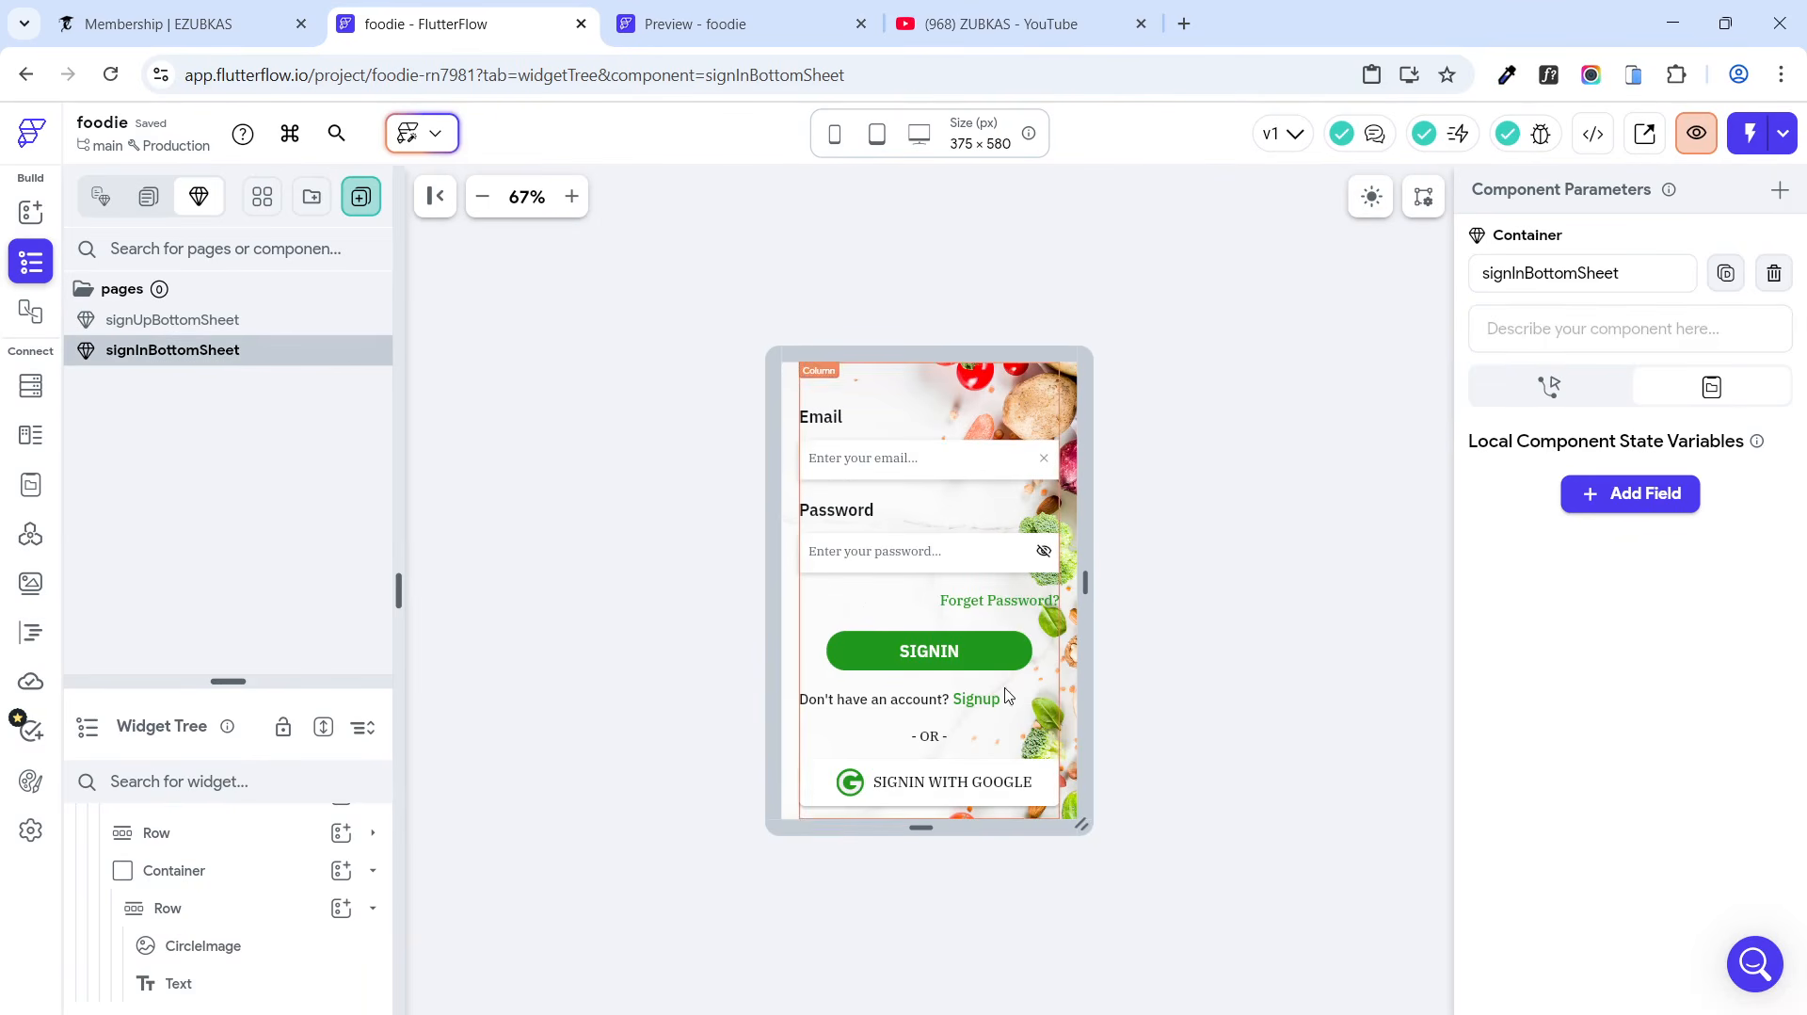
click(979, 700)
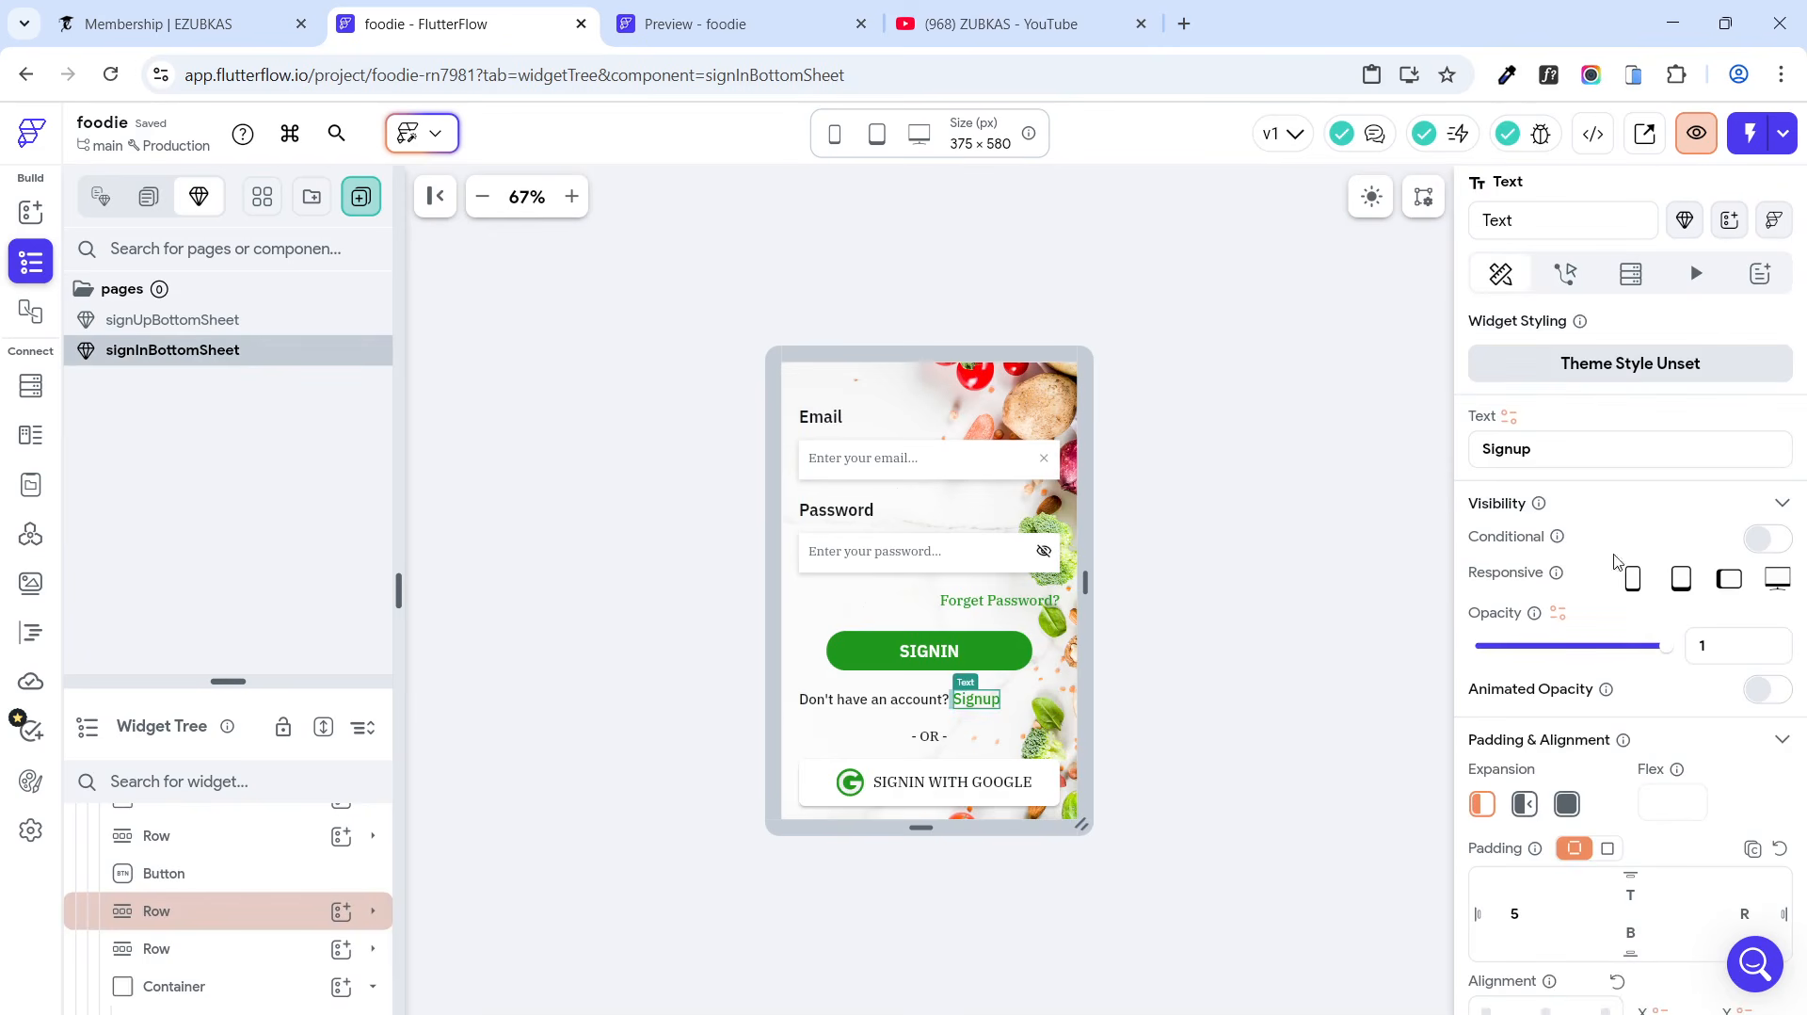
click(1565, 274)
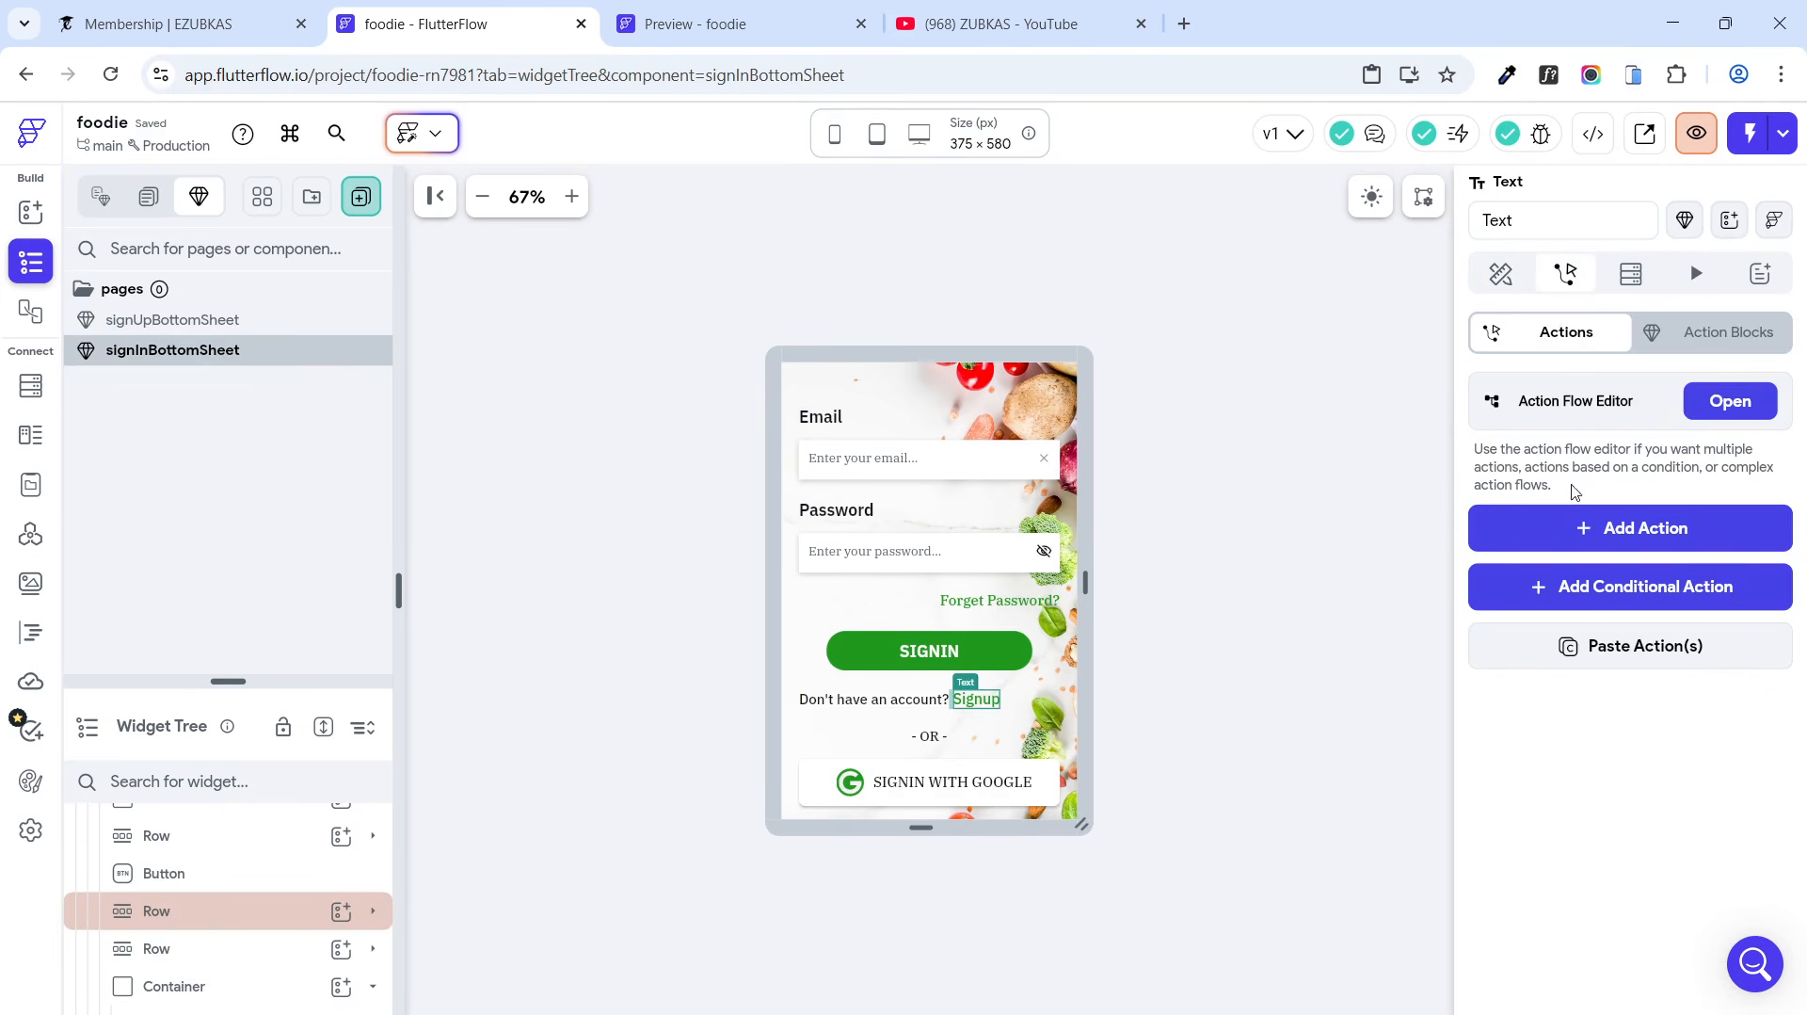
click(1587, 536)
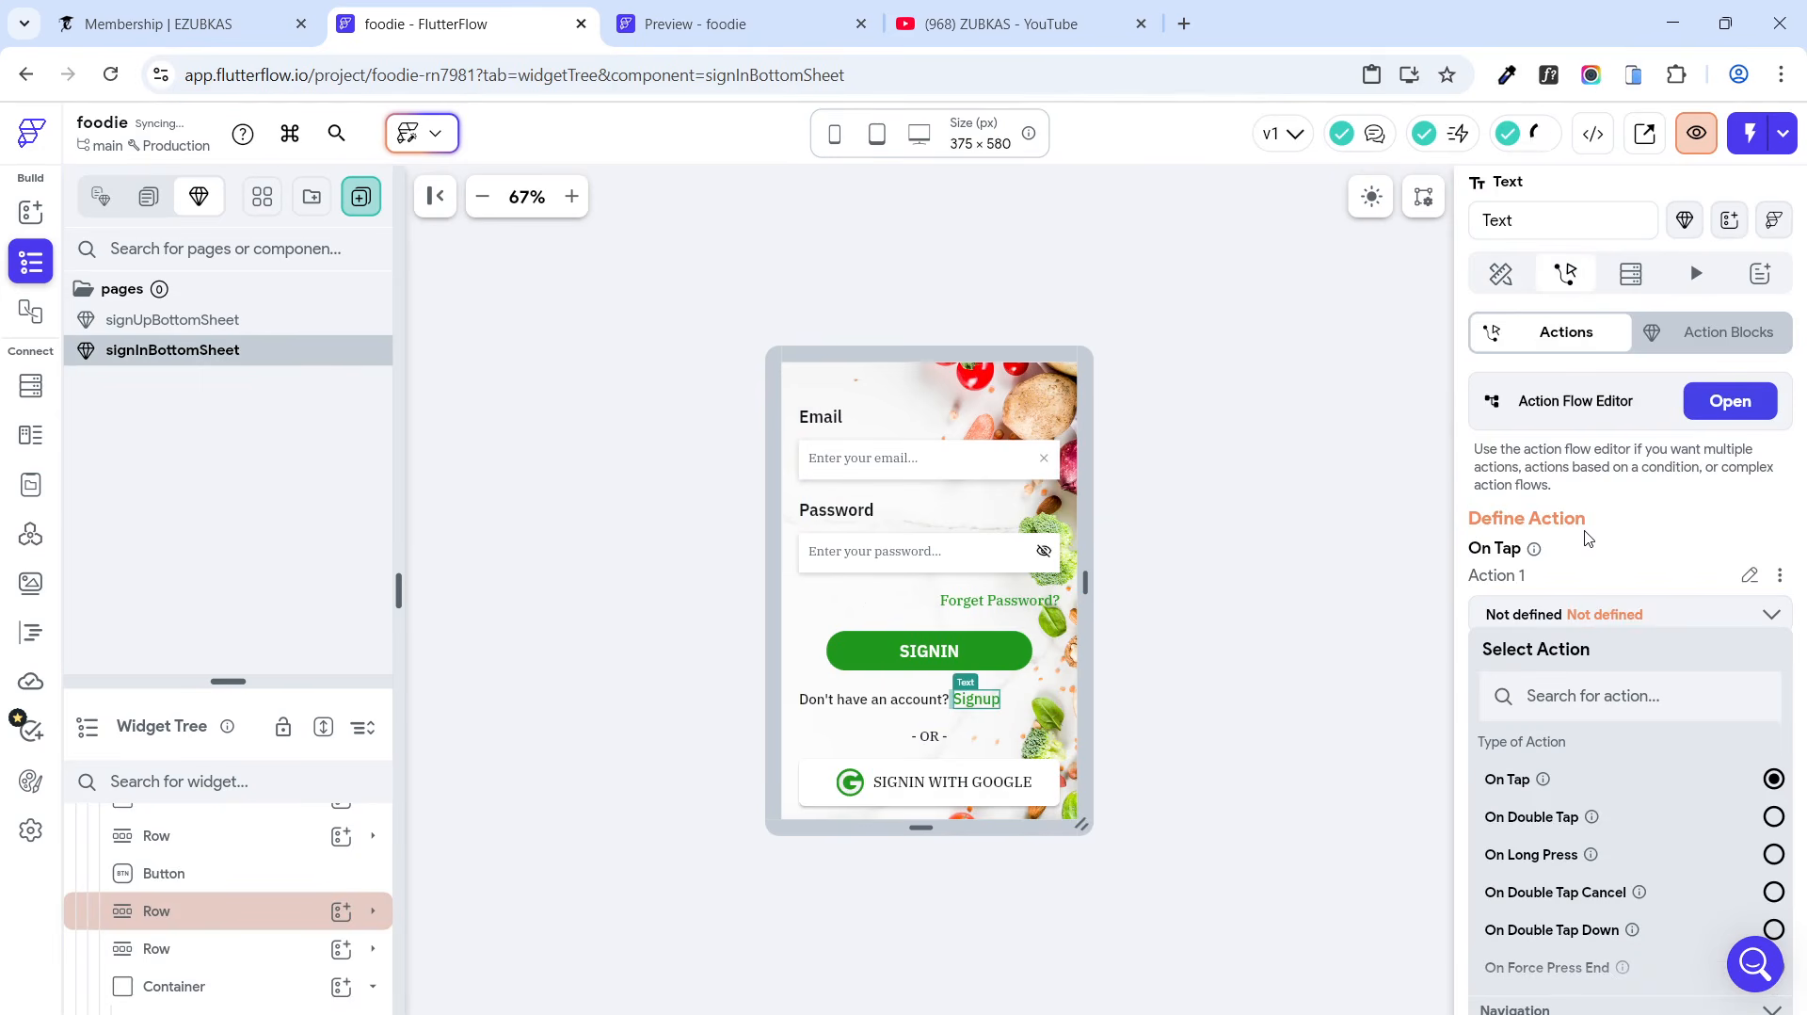
click(1590, 693)
text(bottom)
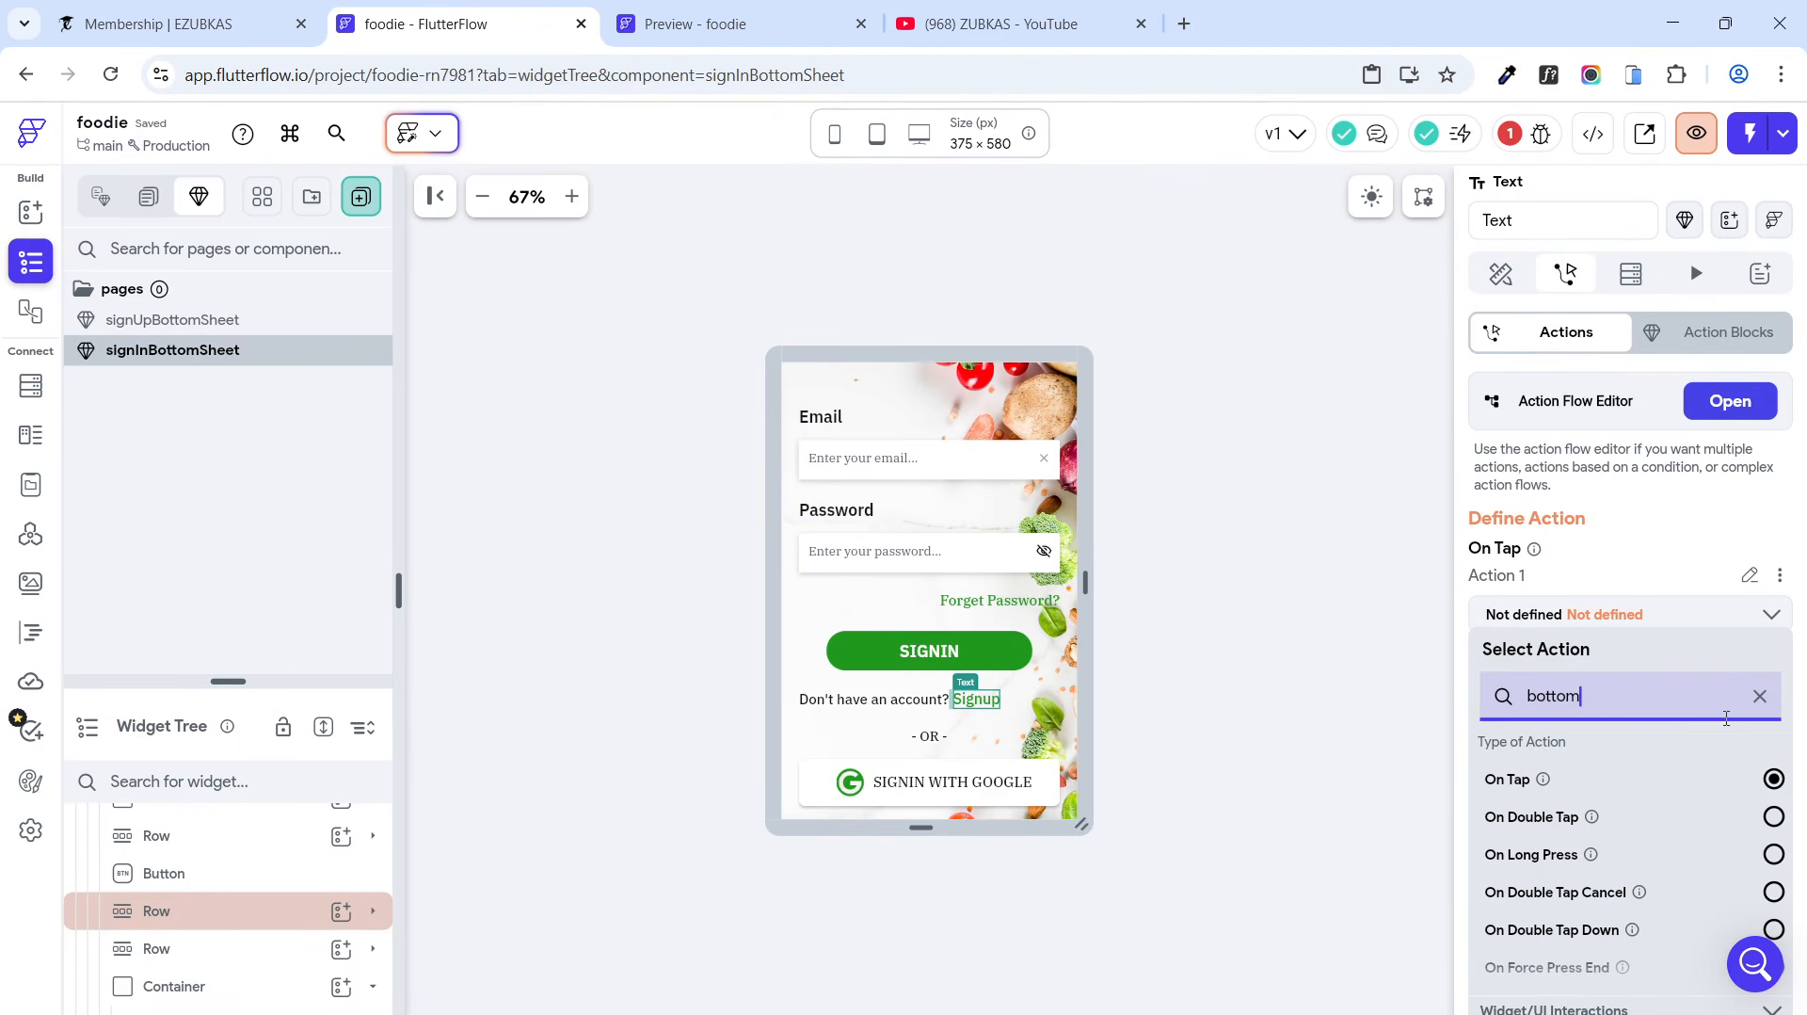
scroll(1727, 718, down, 4)
click(1543, 708)
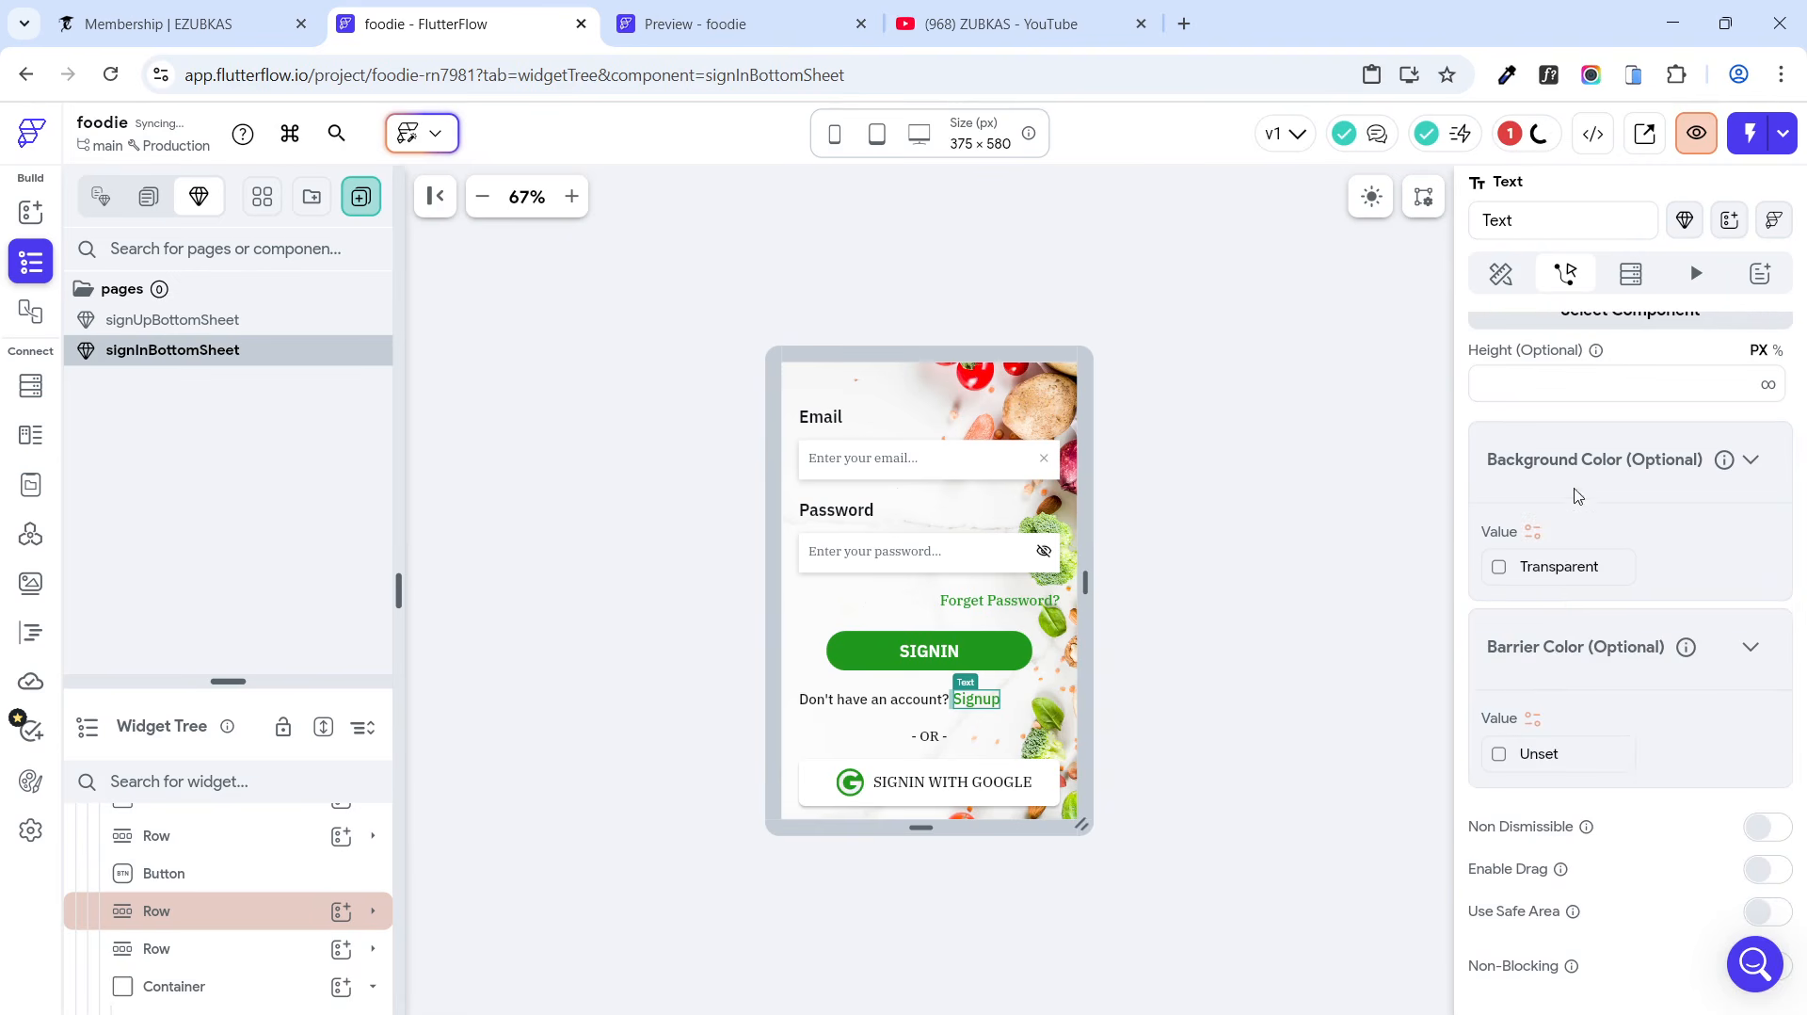
scroll(1579, 495, up, 2)
click(1612, 498)
click(1537, 687)
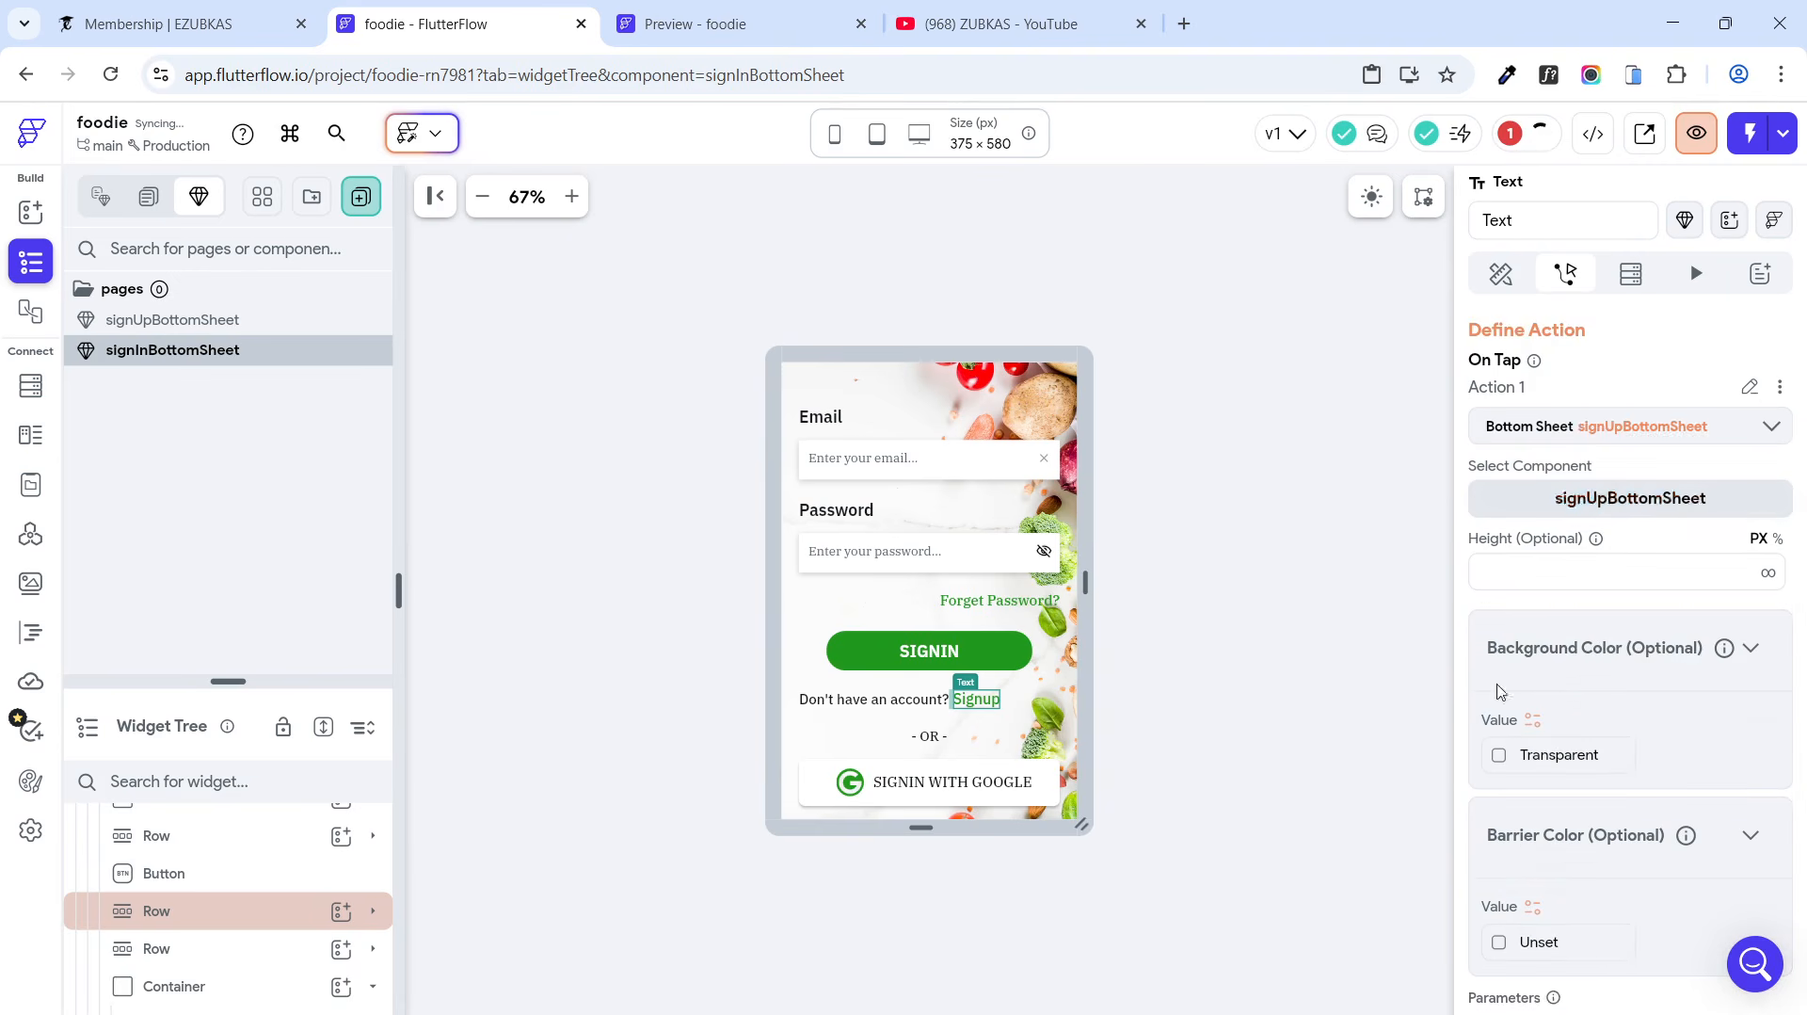
Step: Launch a fresh preview of the foodie app in place of the old one and go to its signIn page
click(659, 651)
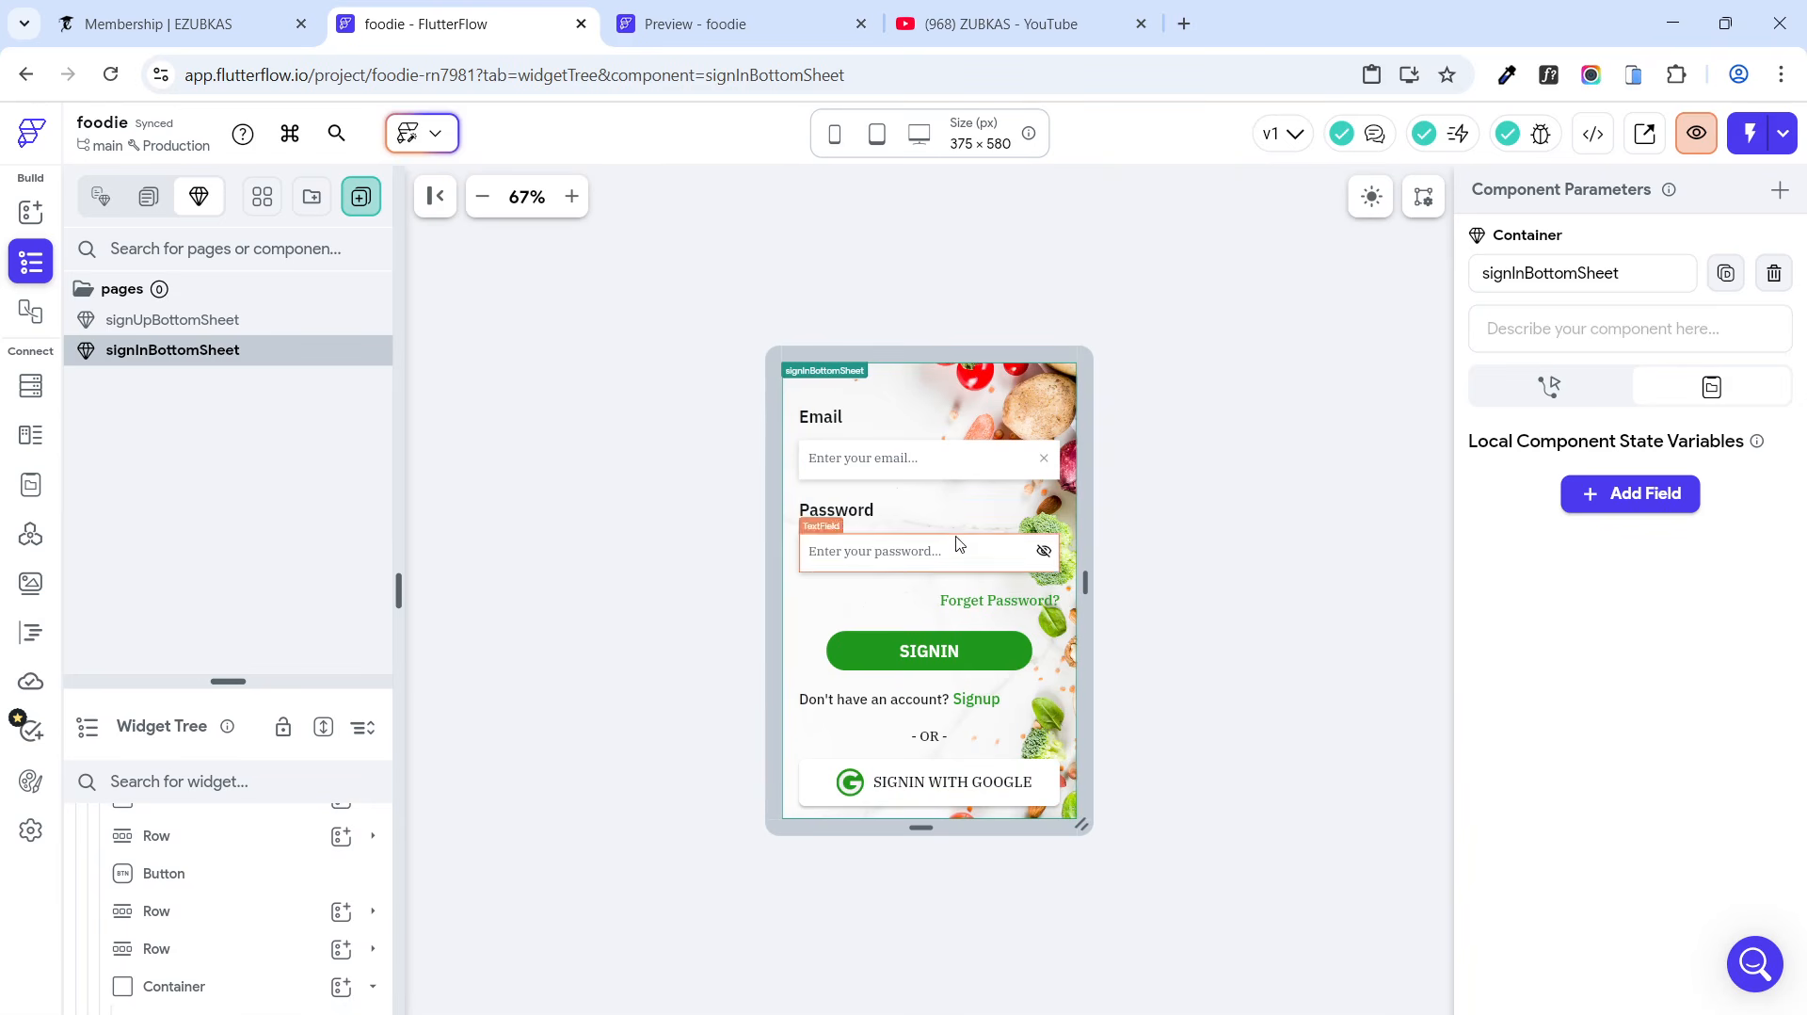
click(860, 24)
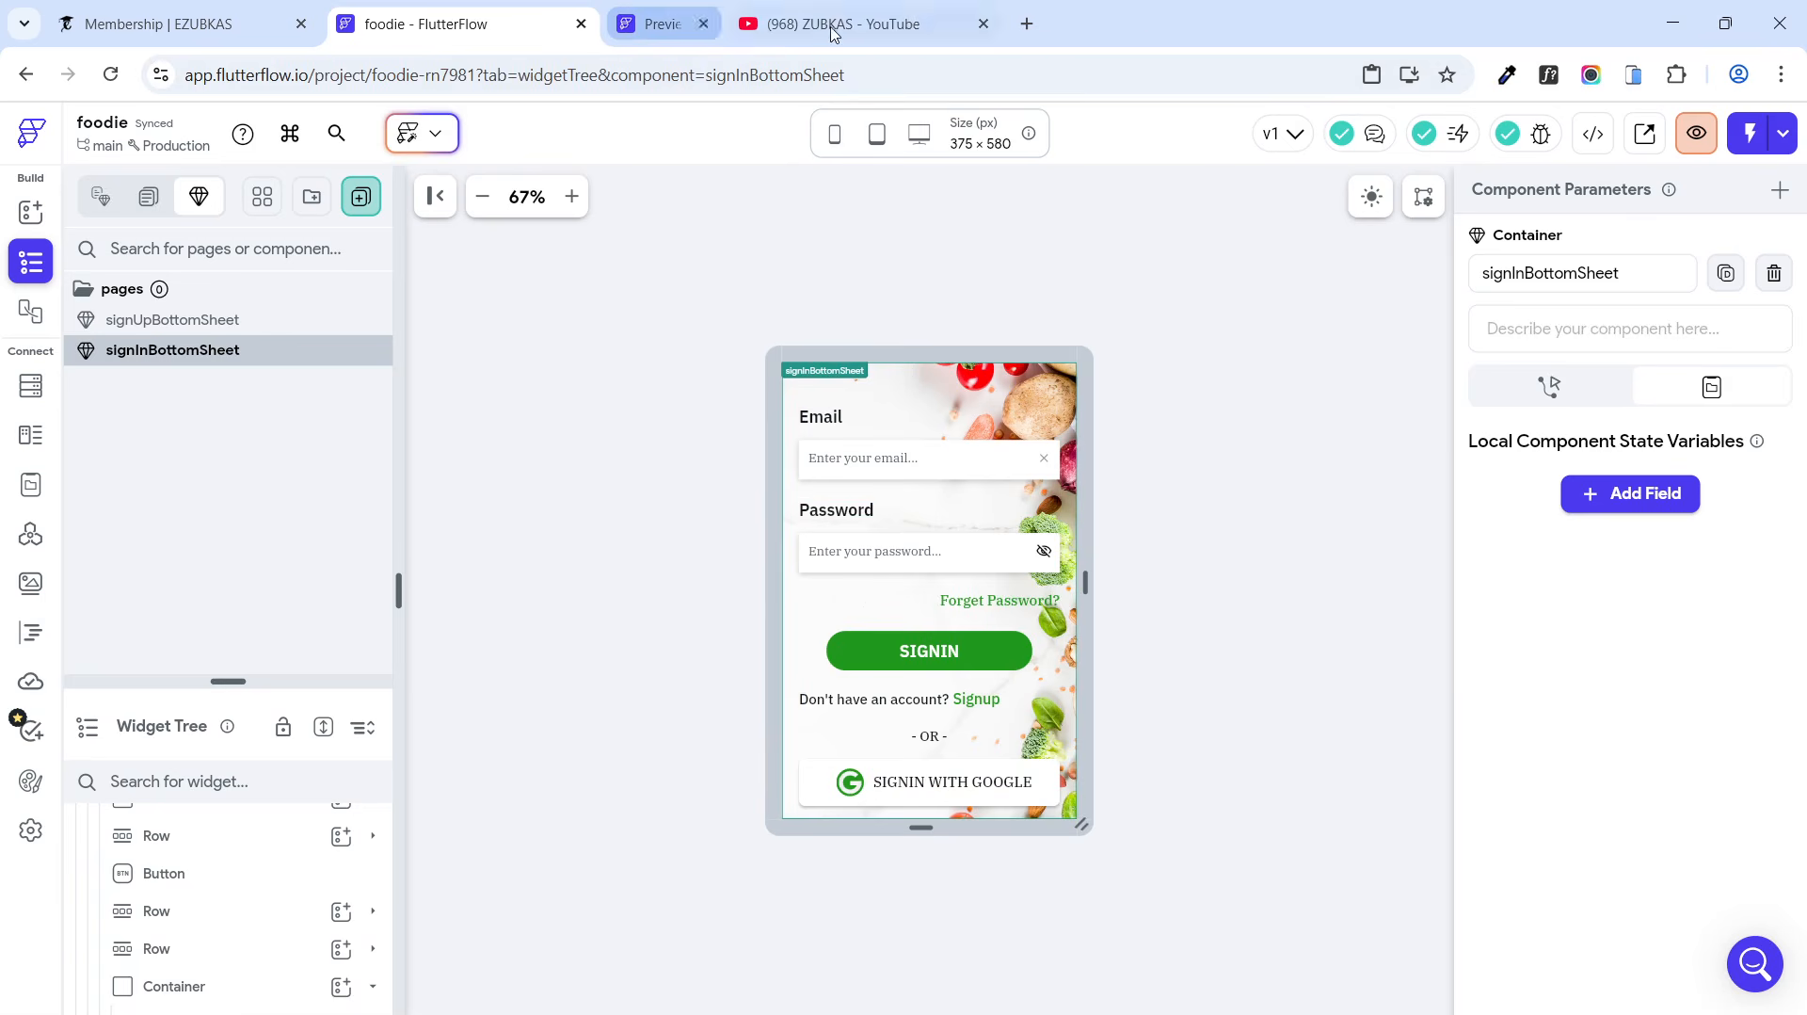
click(1696, 132)
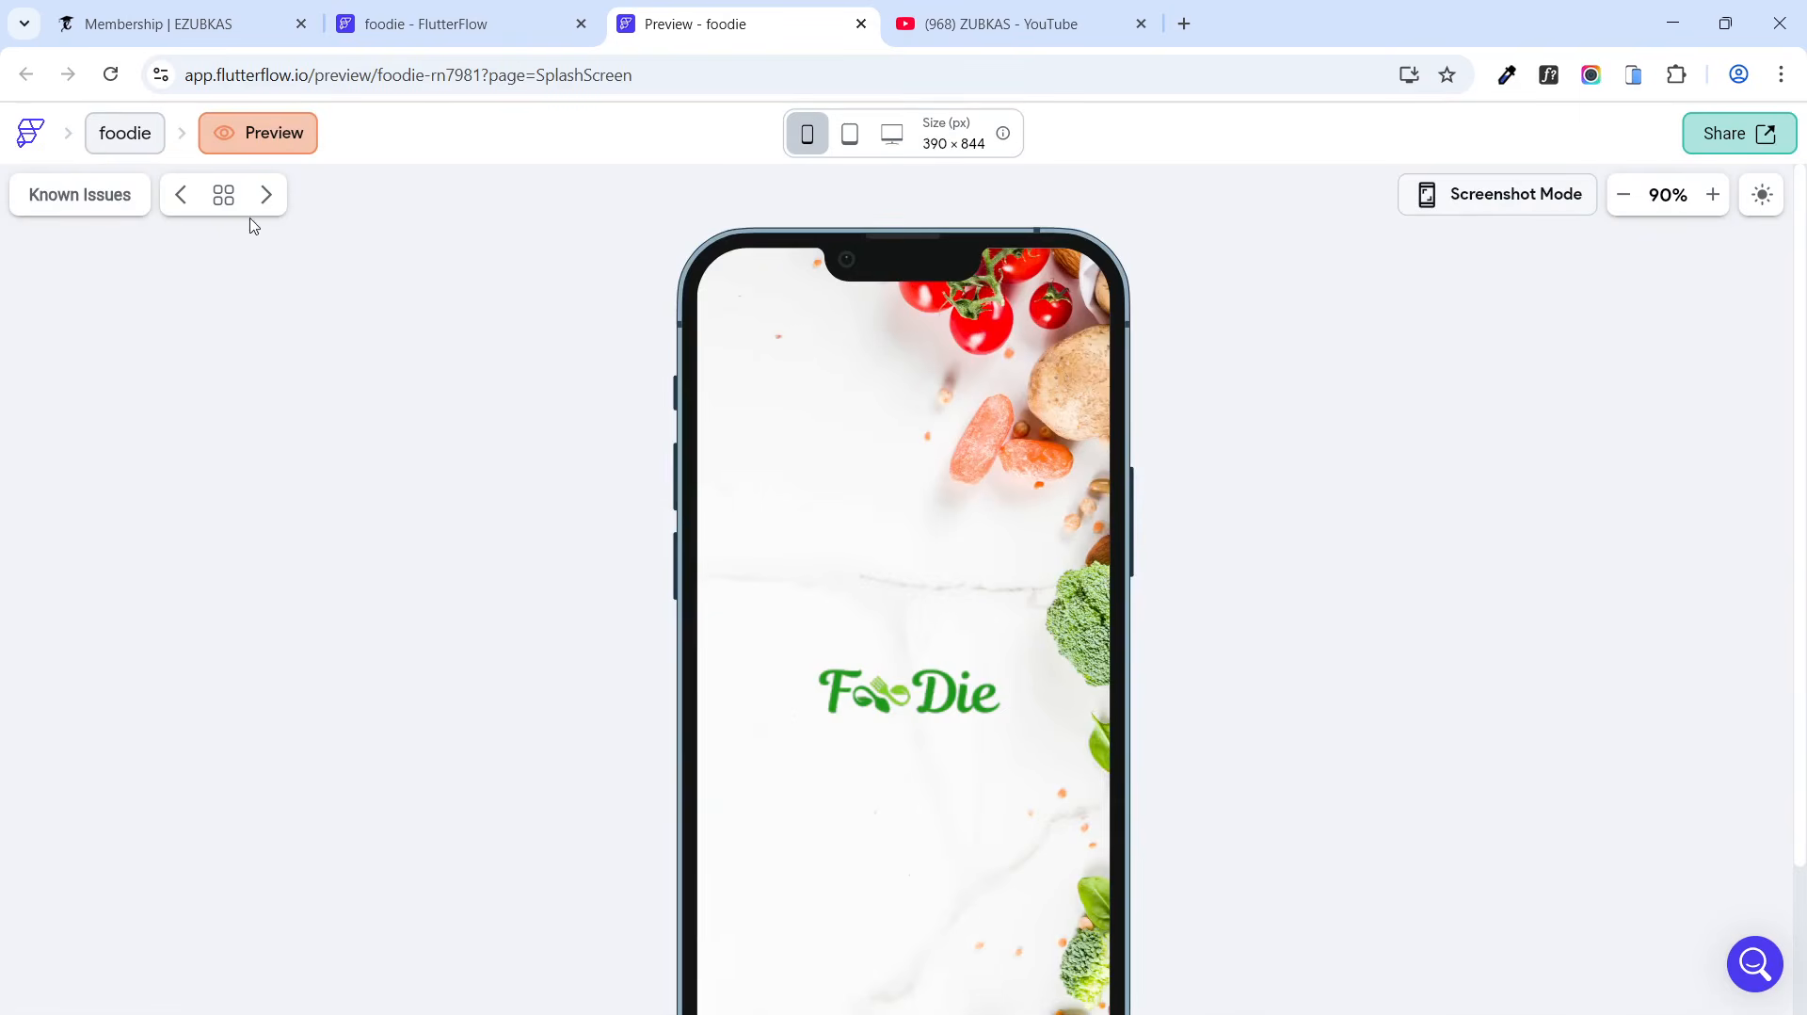
click(1635, 205)
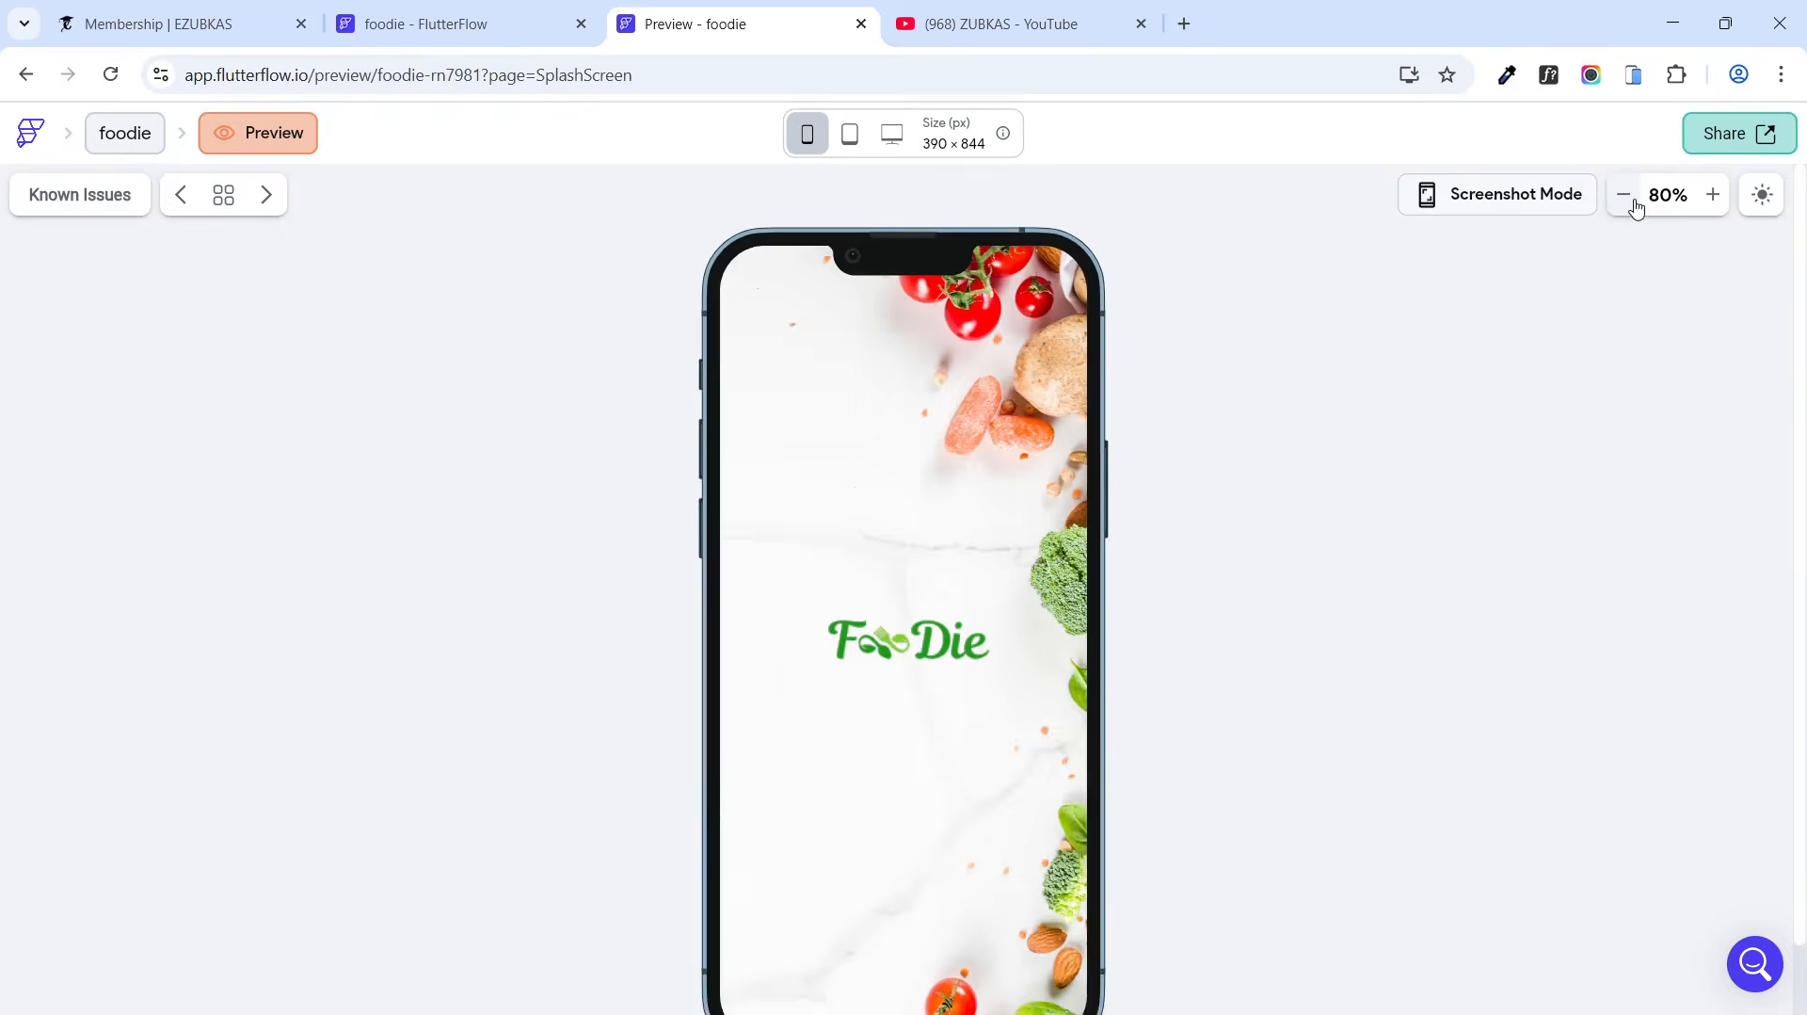
click(1634, 205)
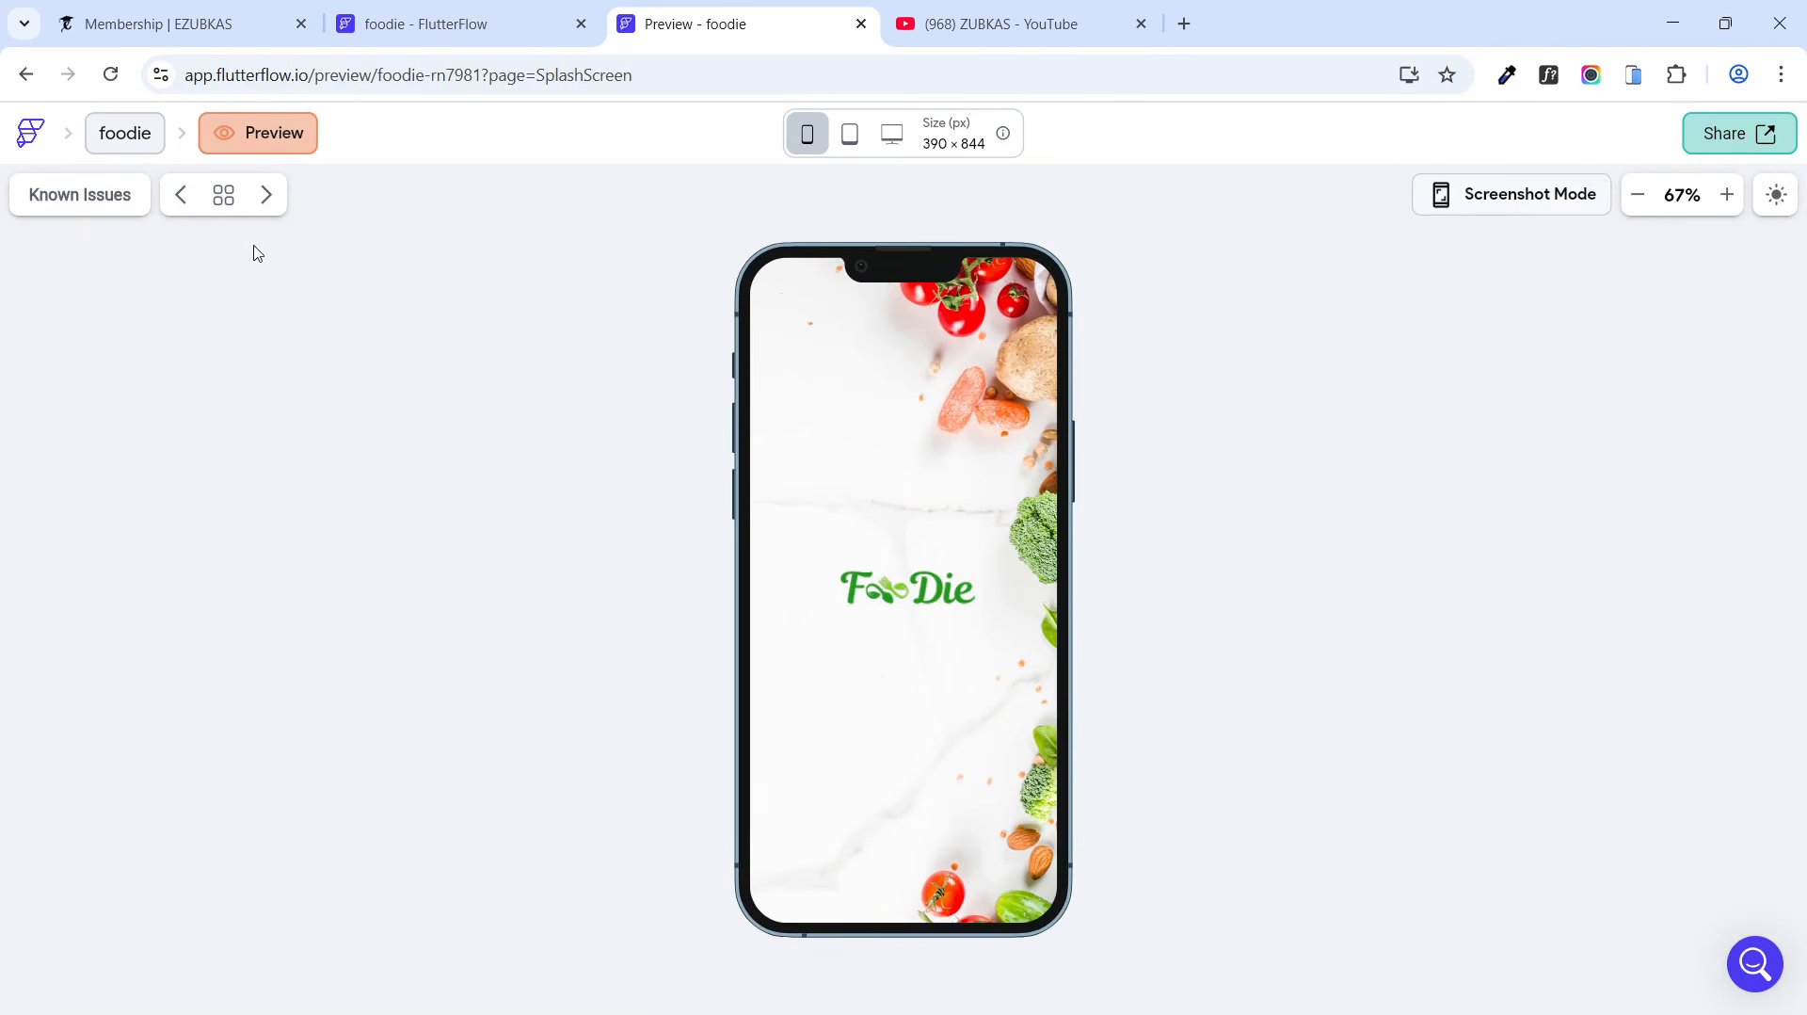
click(263, 202)
click(262, 206)
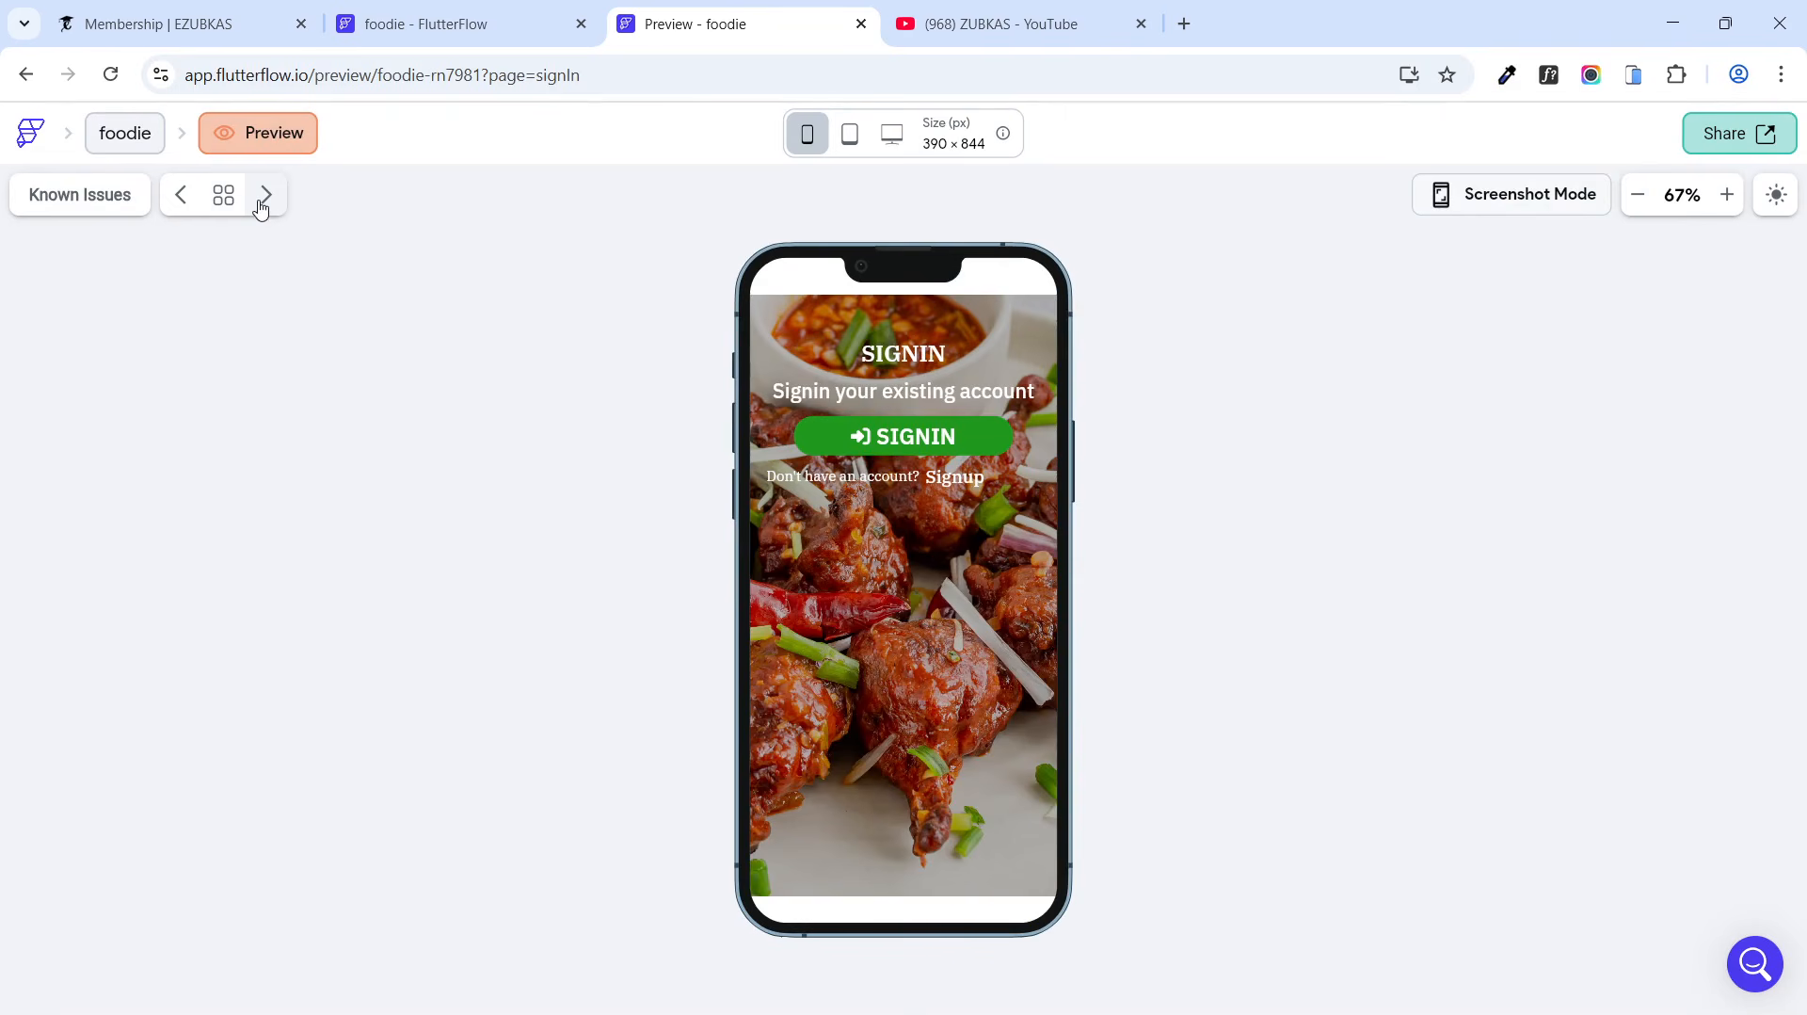
Step: Test the signIn page's SIGNIN button and the Signup and Signin links inside the two bottom sheets
click(893, 437)
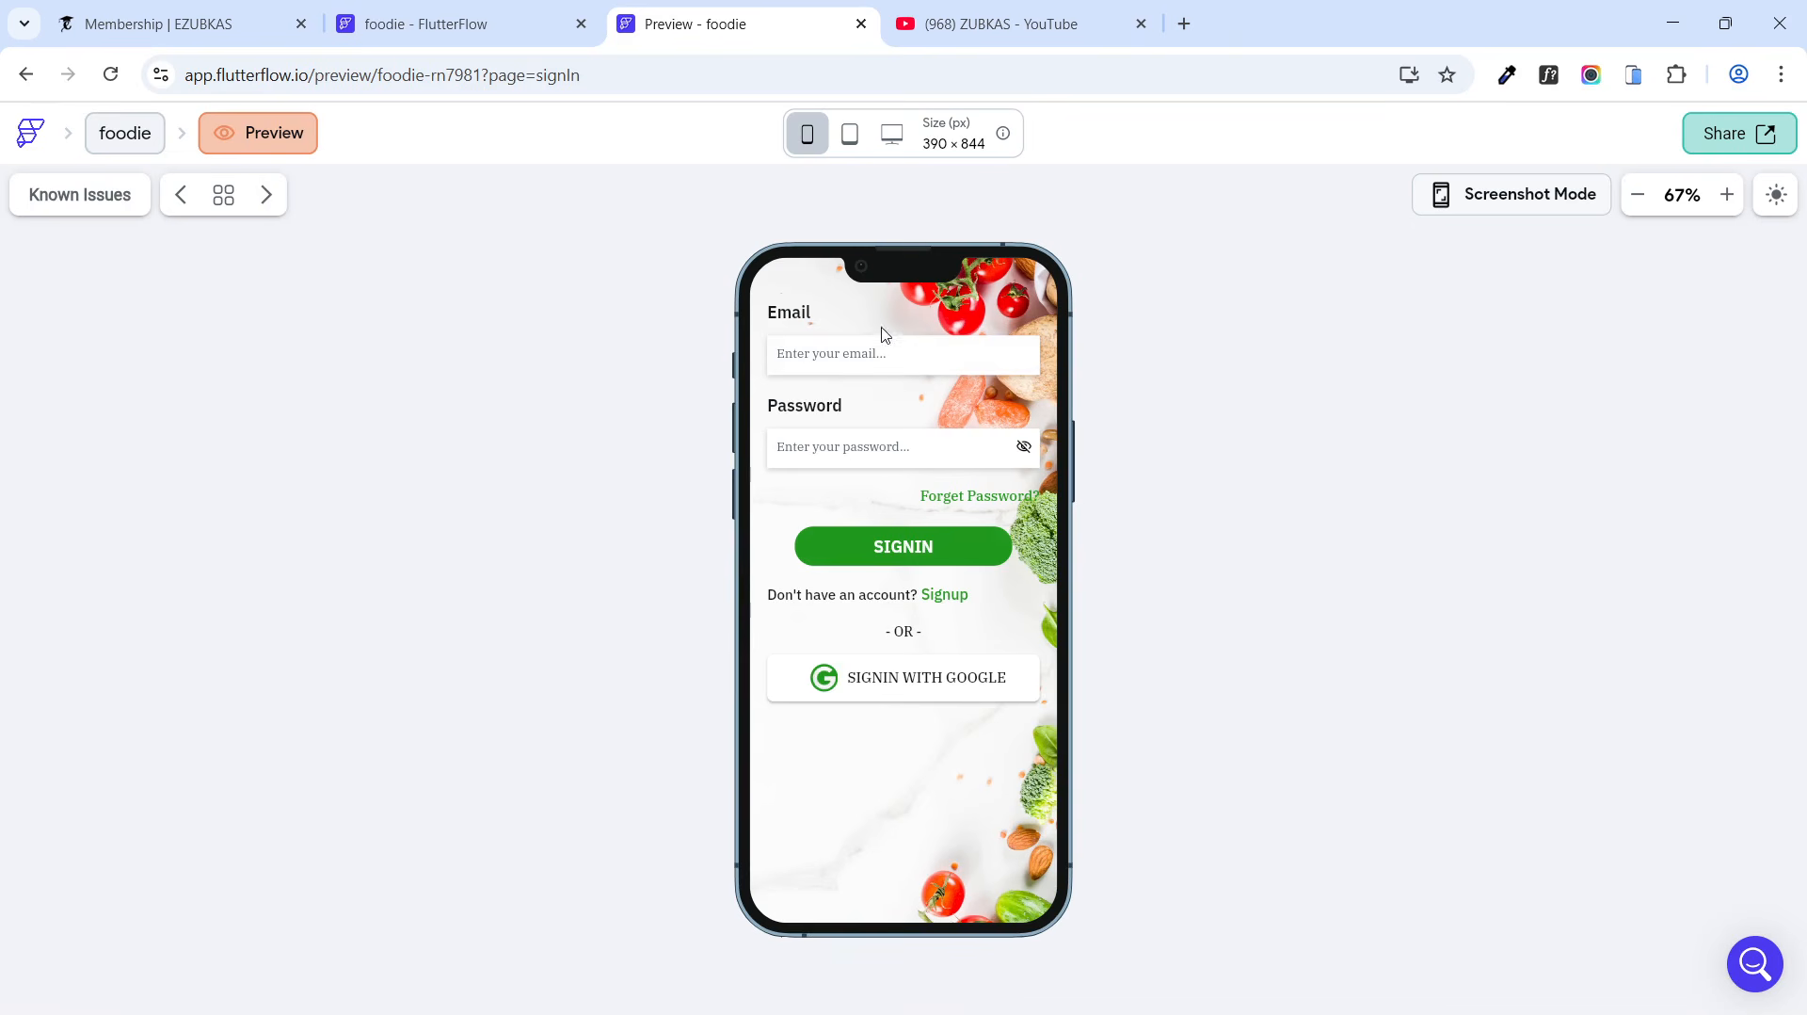
click(953, 602)
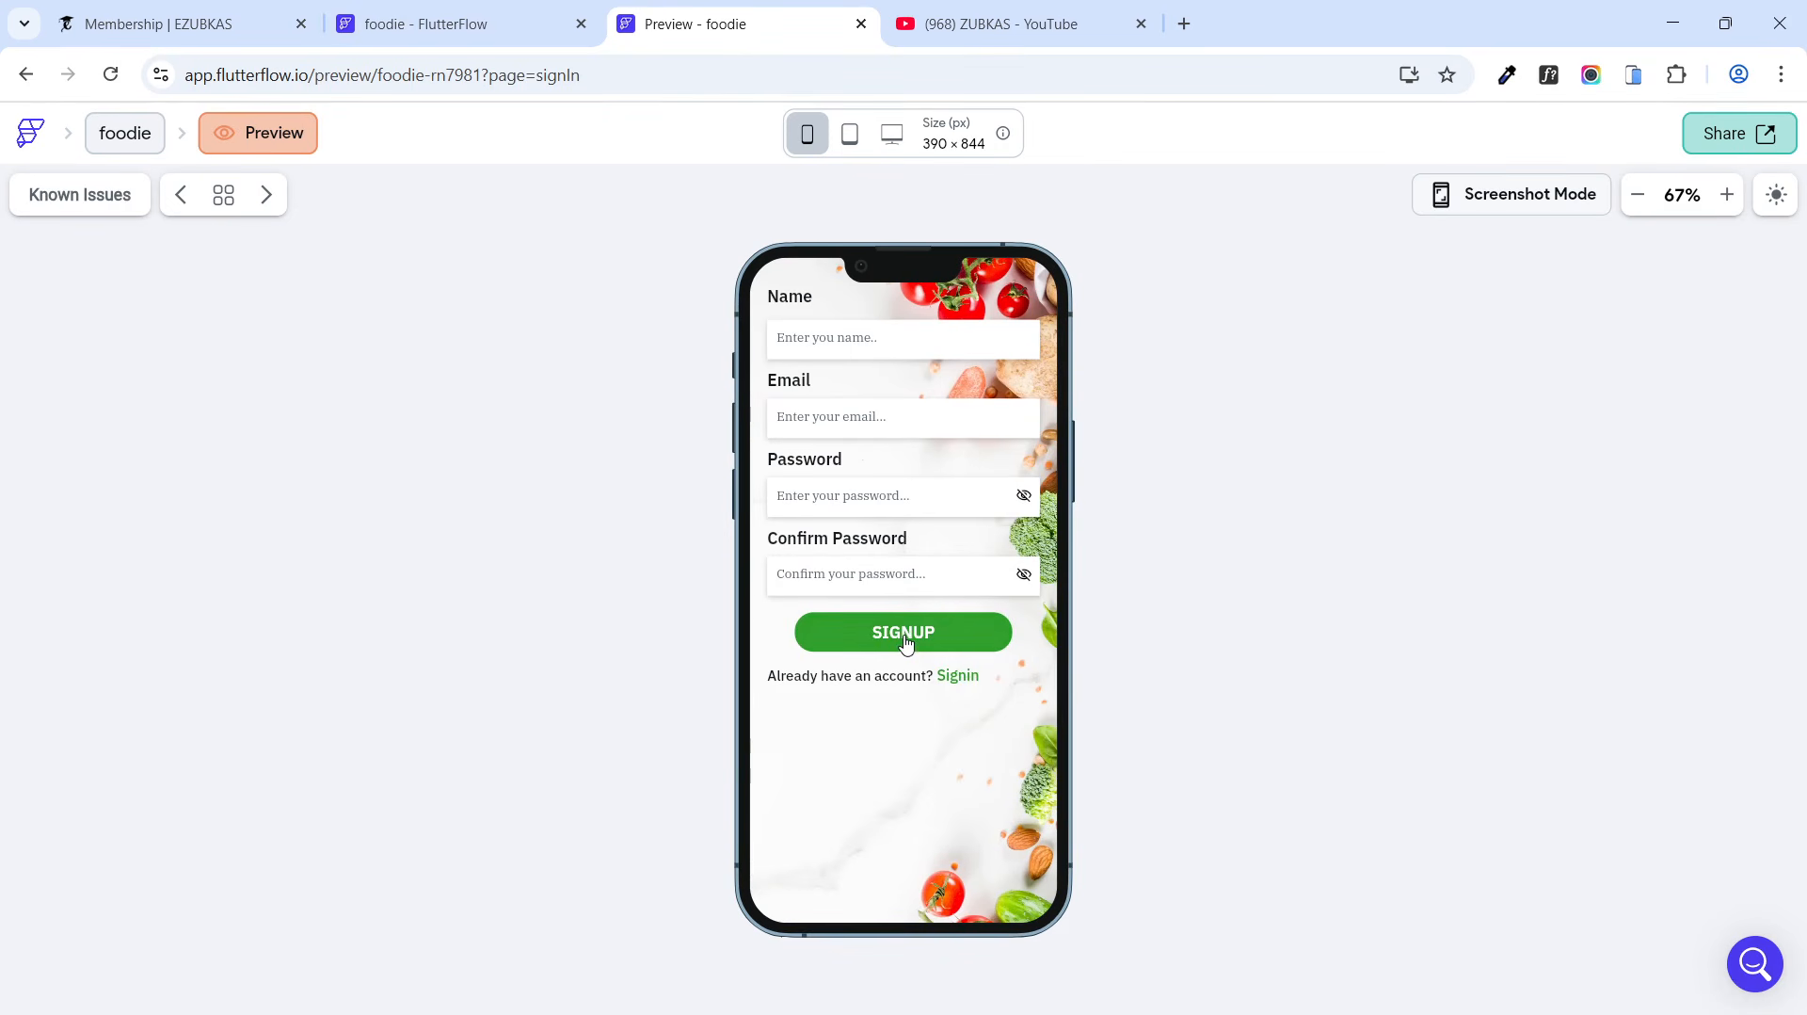
click(974, 682)
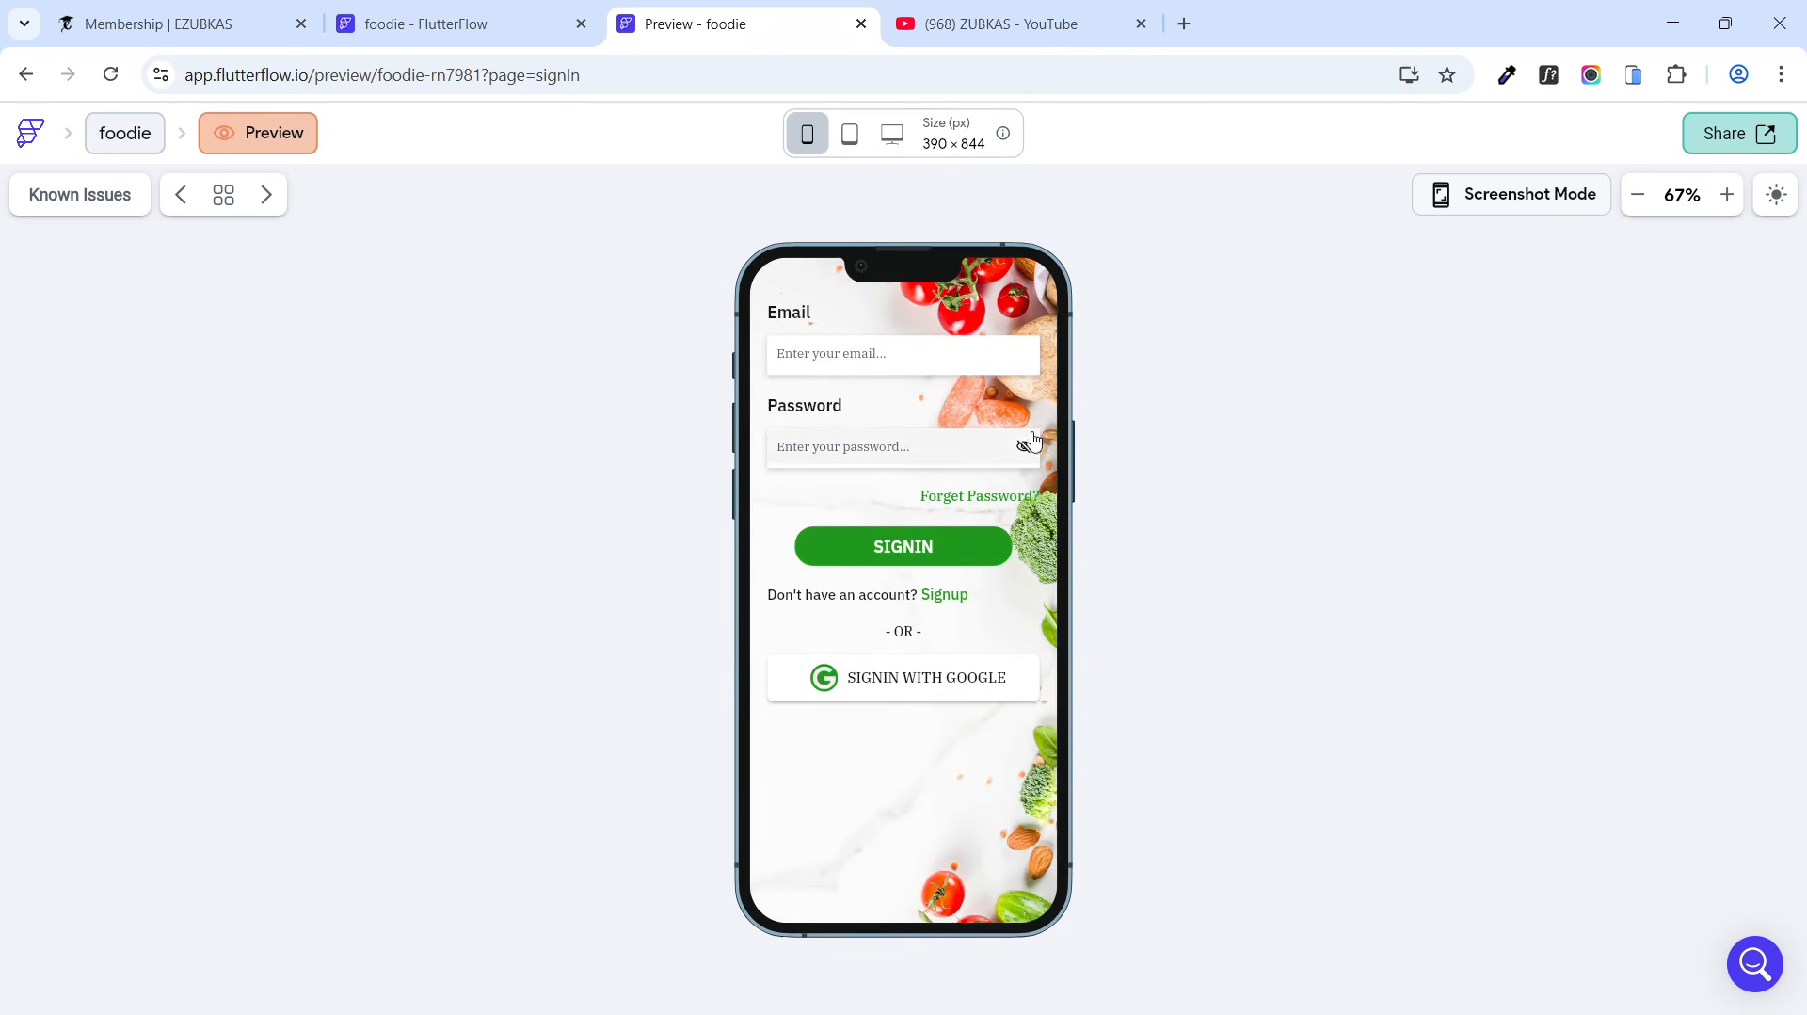
Step: Back in the signInBottomSheet component, set the bottom sheet height in the green Signup link's On Tap action to 580 px
click(403, 20)
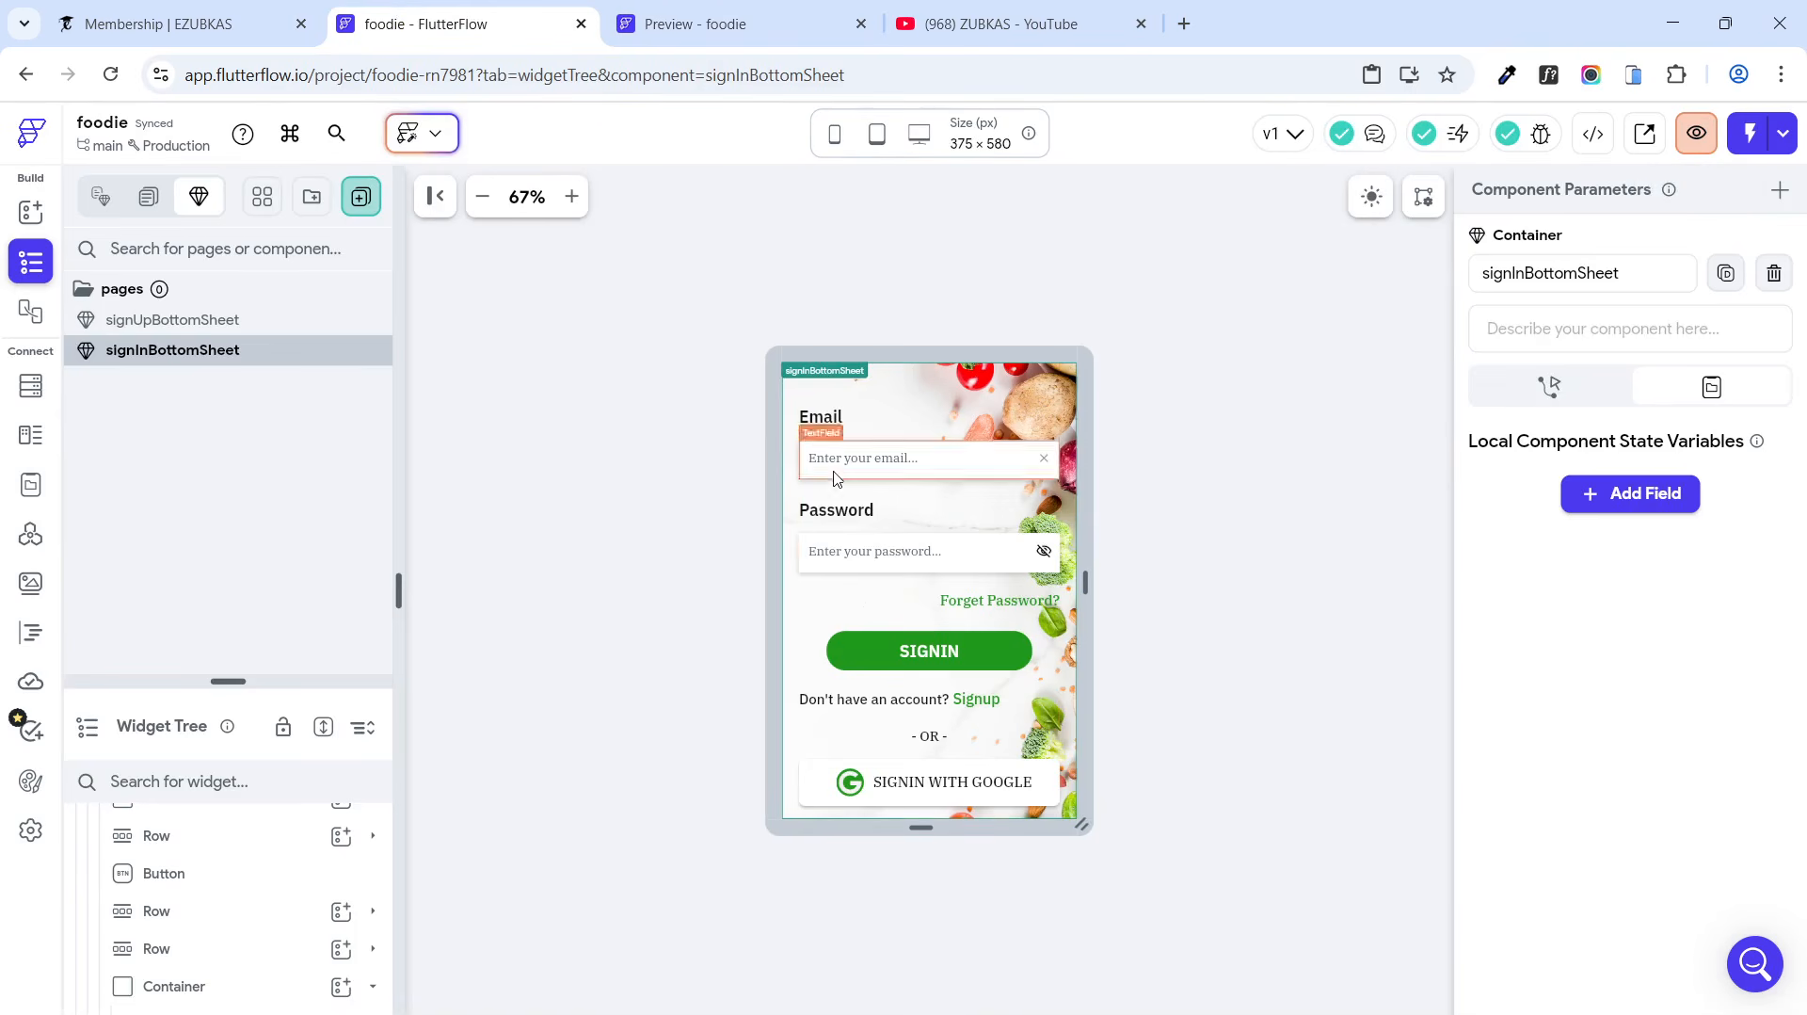
click(988, 710)
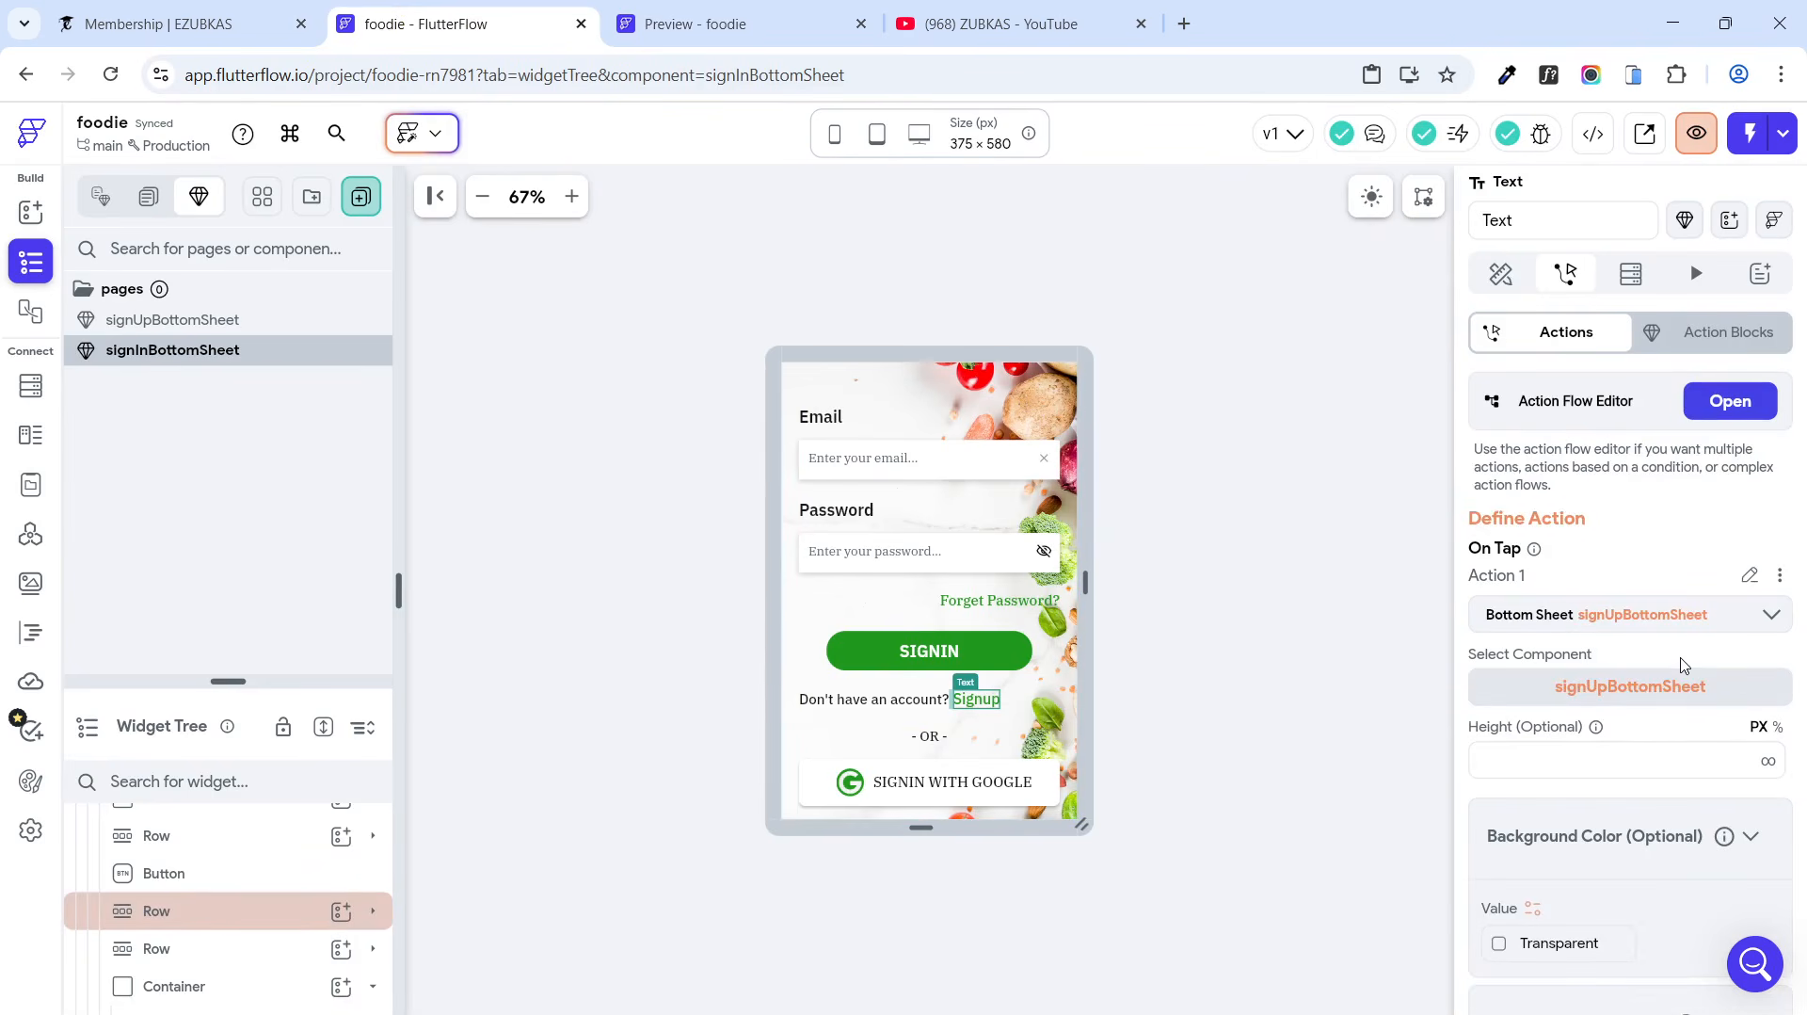
click(1597, 765)
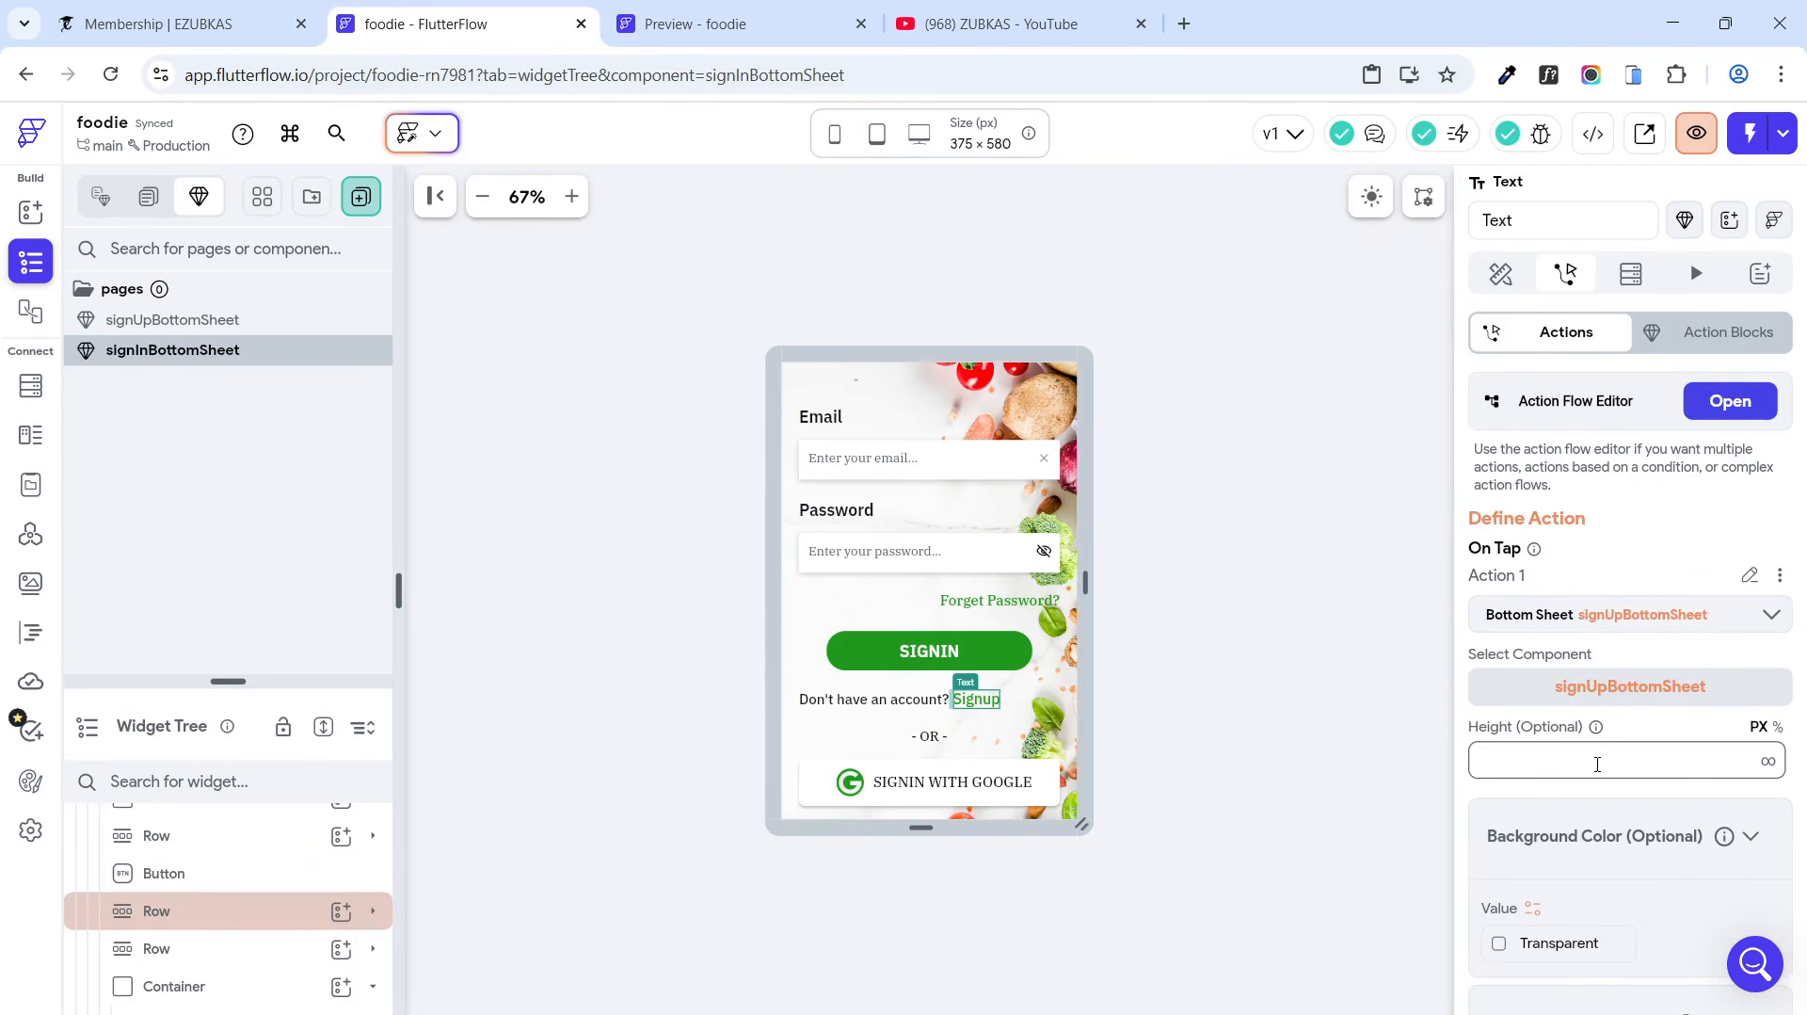
text(580)
click(1171, 708)
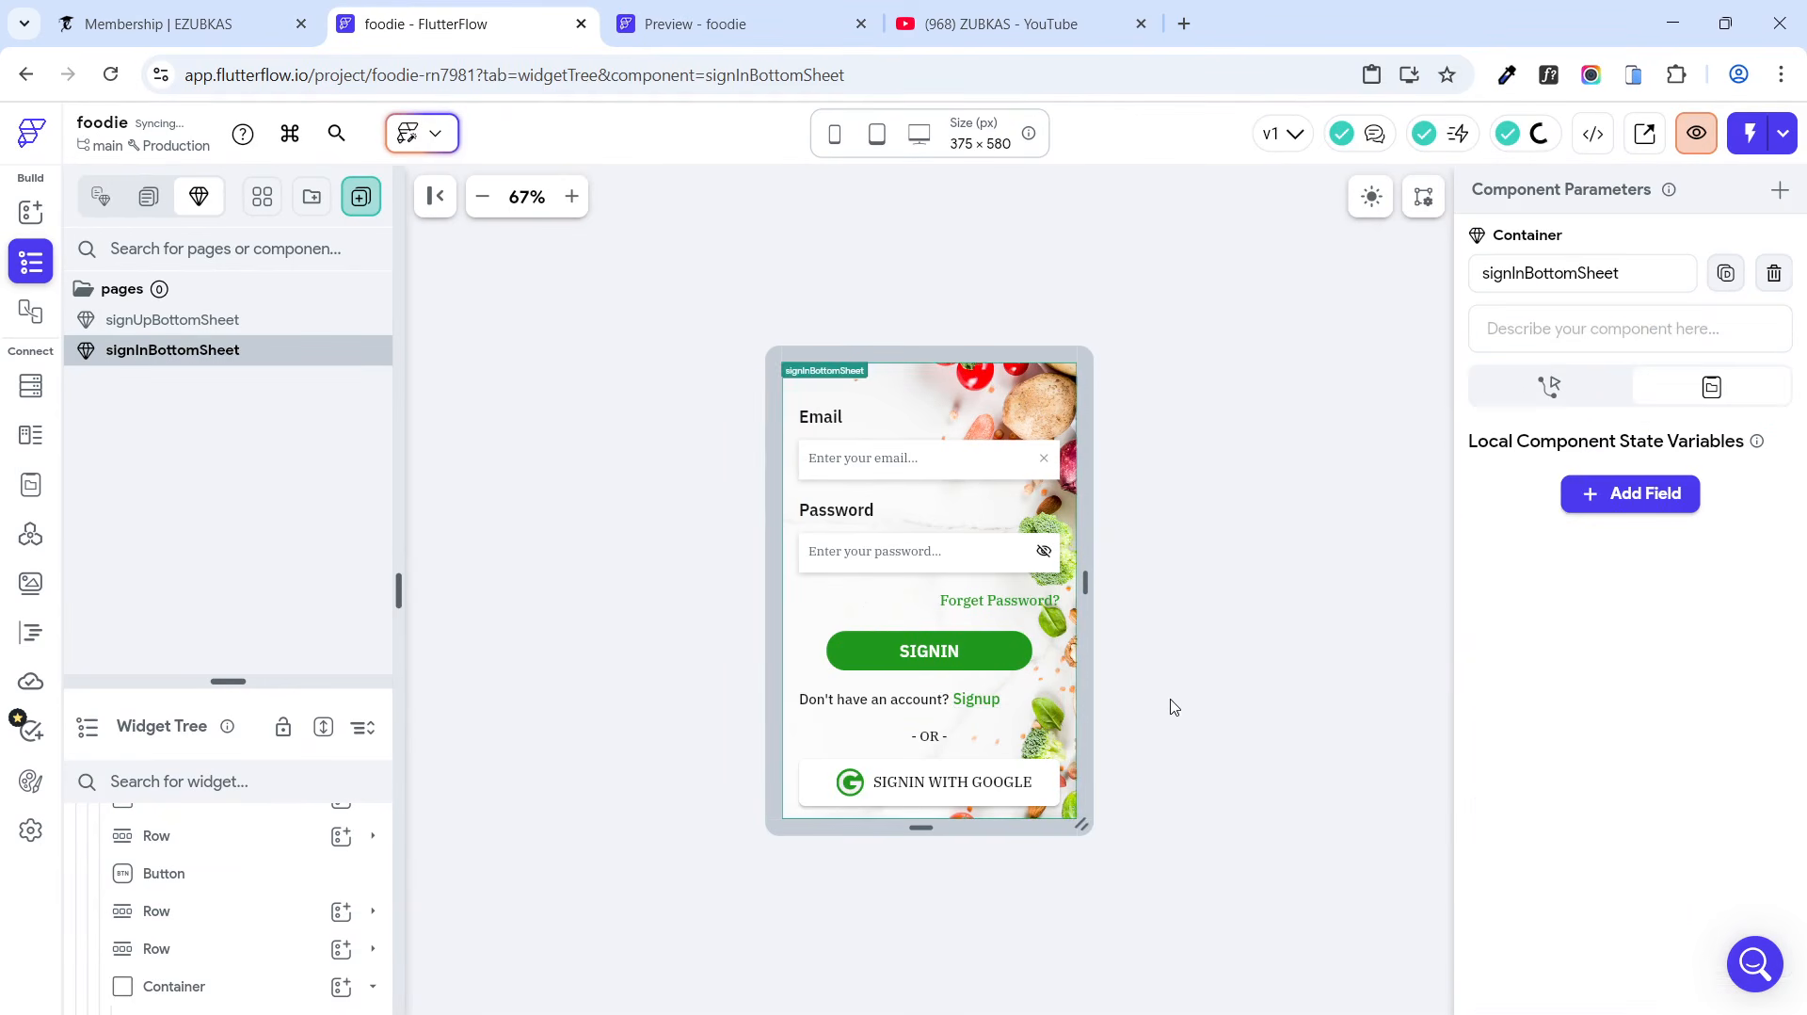
Step: In the signUpBottomSheet component, set the bottom sheet height in the green Signin link's On Tap action to 580 px
click(273, 322)
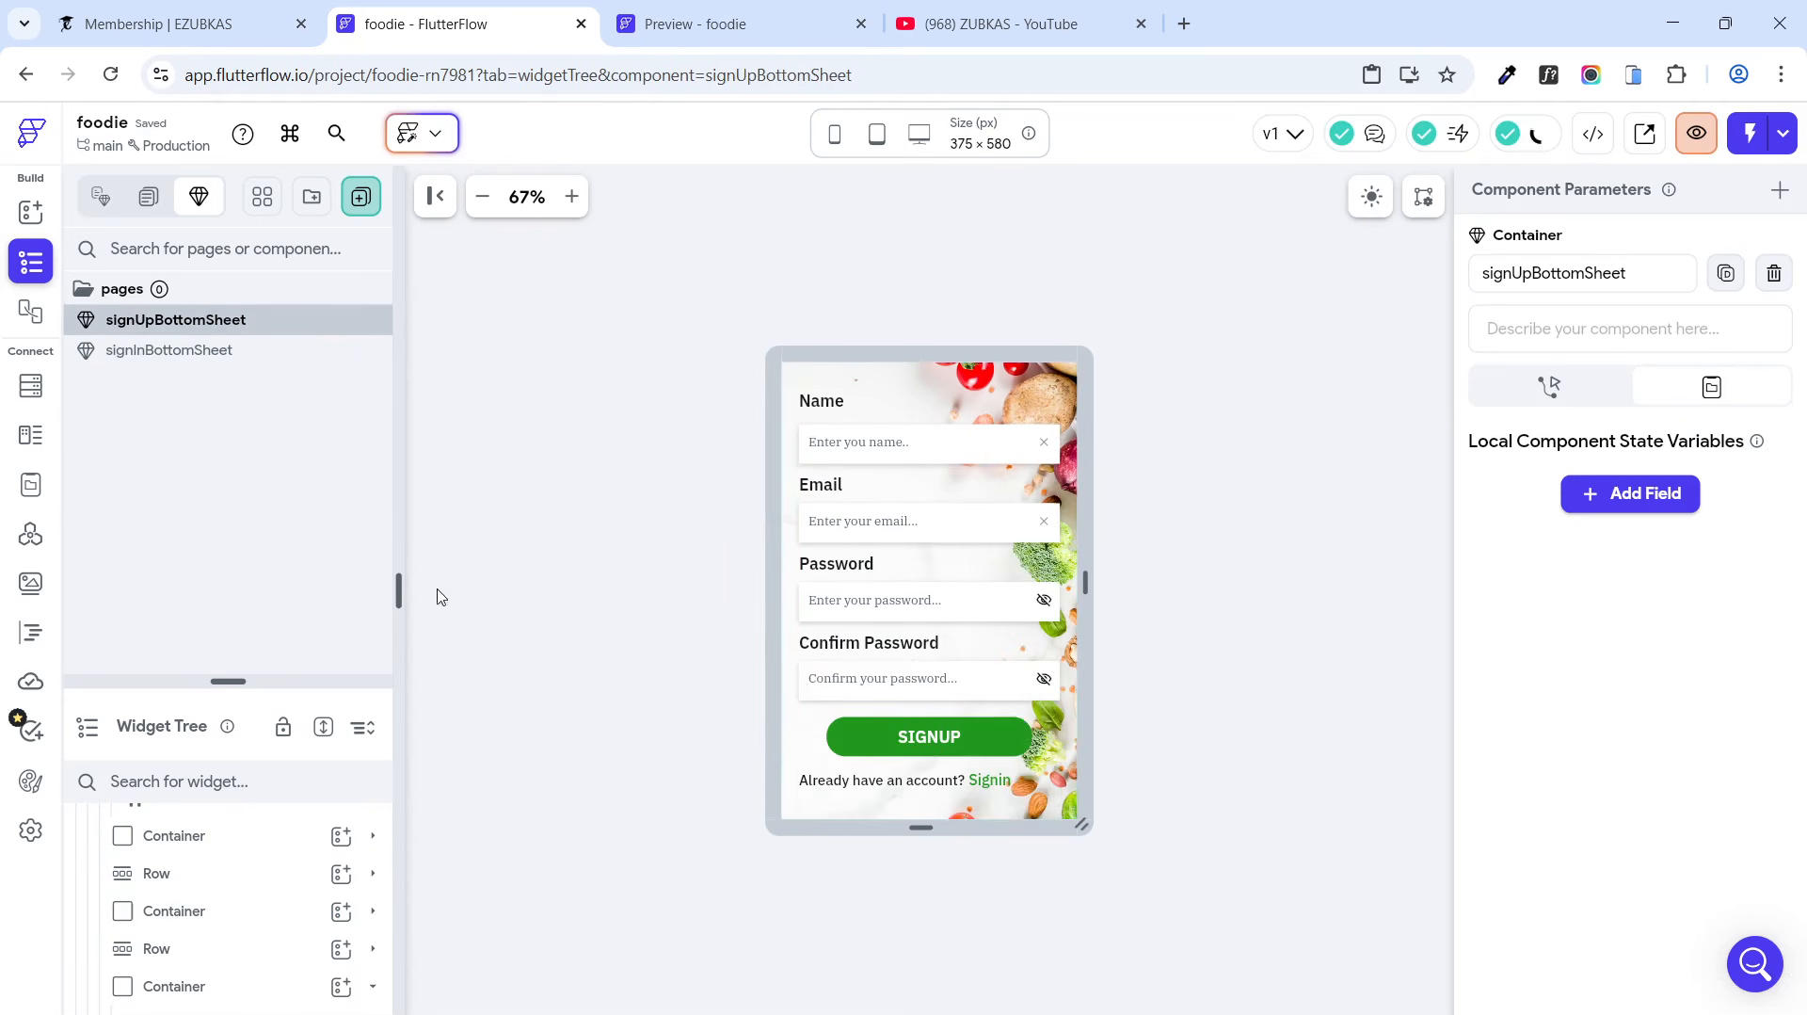
click(990, 781)
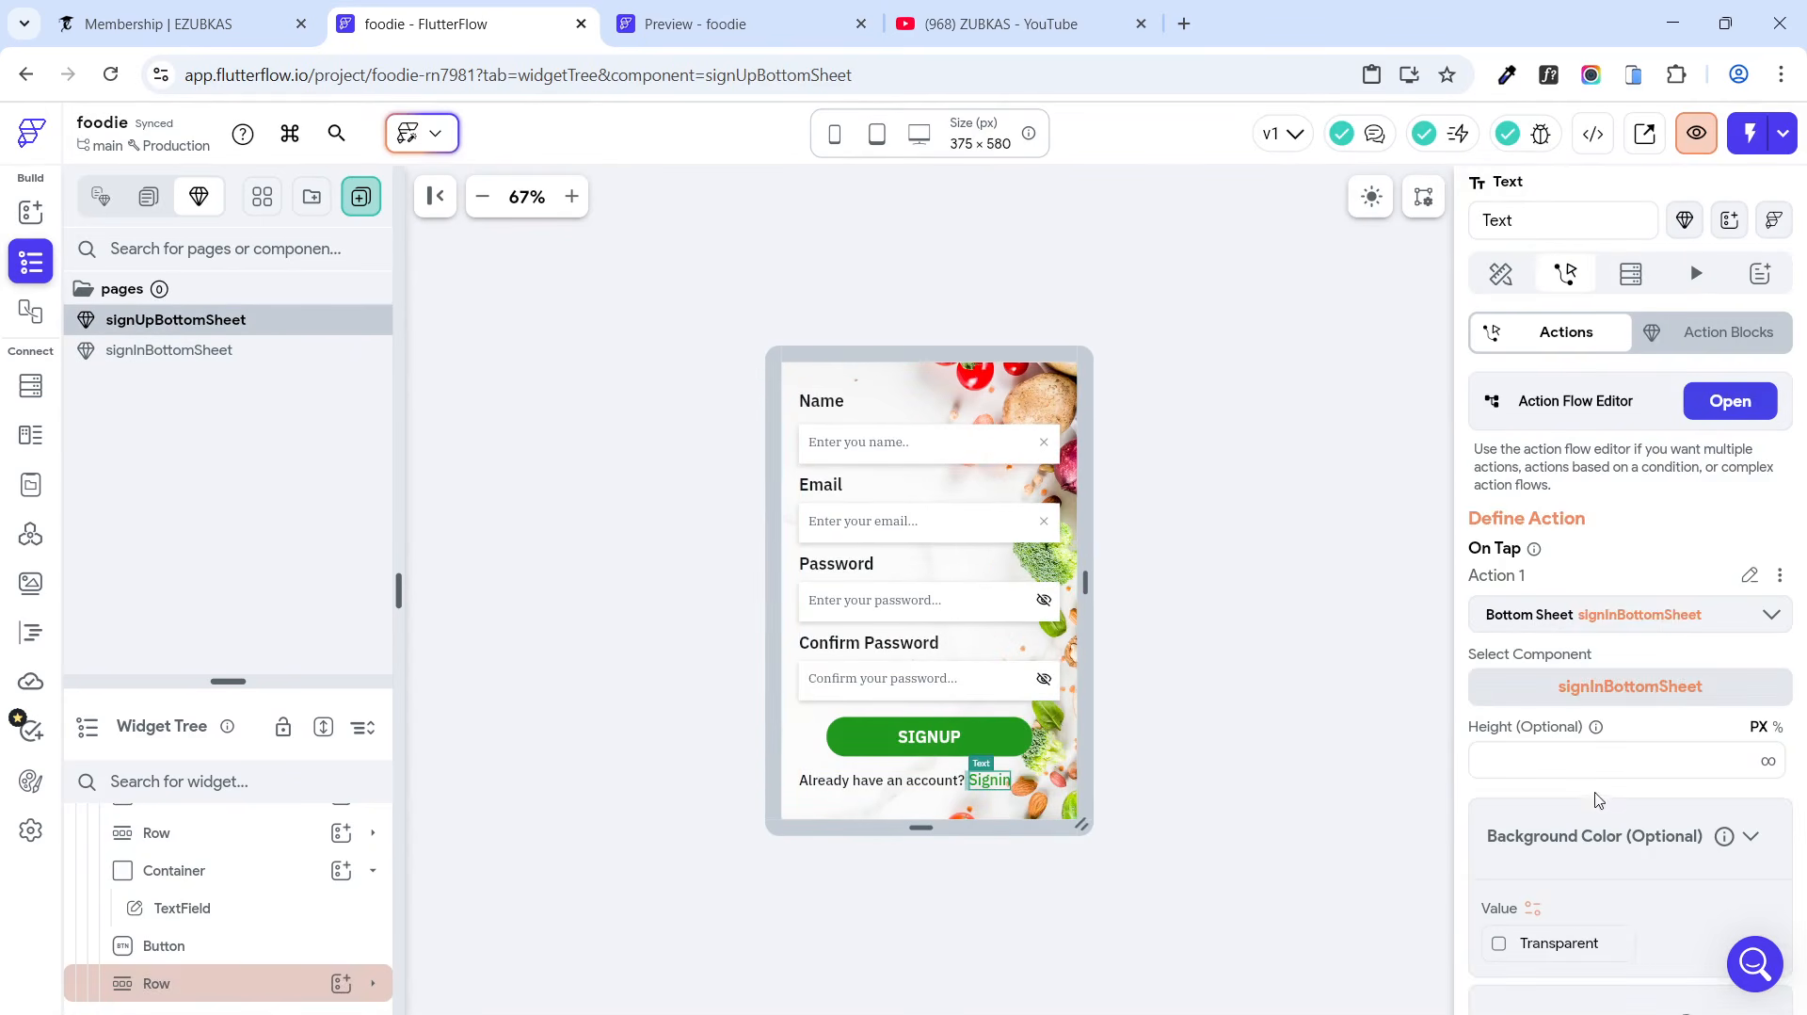
click(1610, 765)
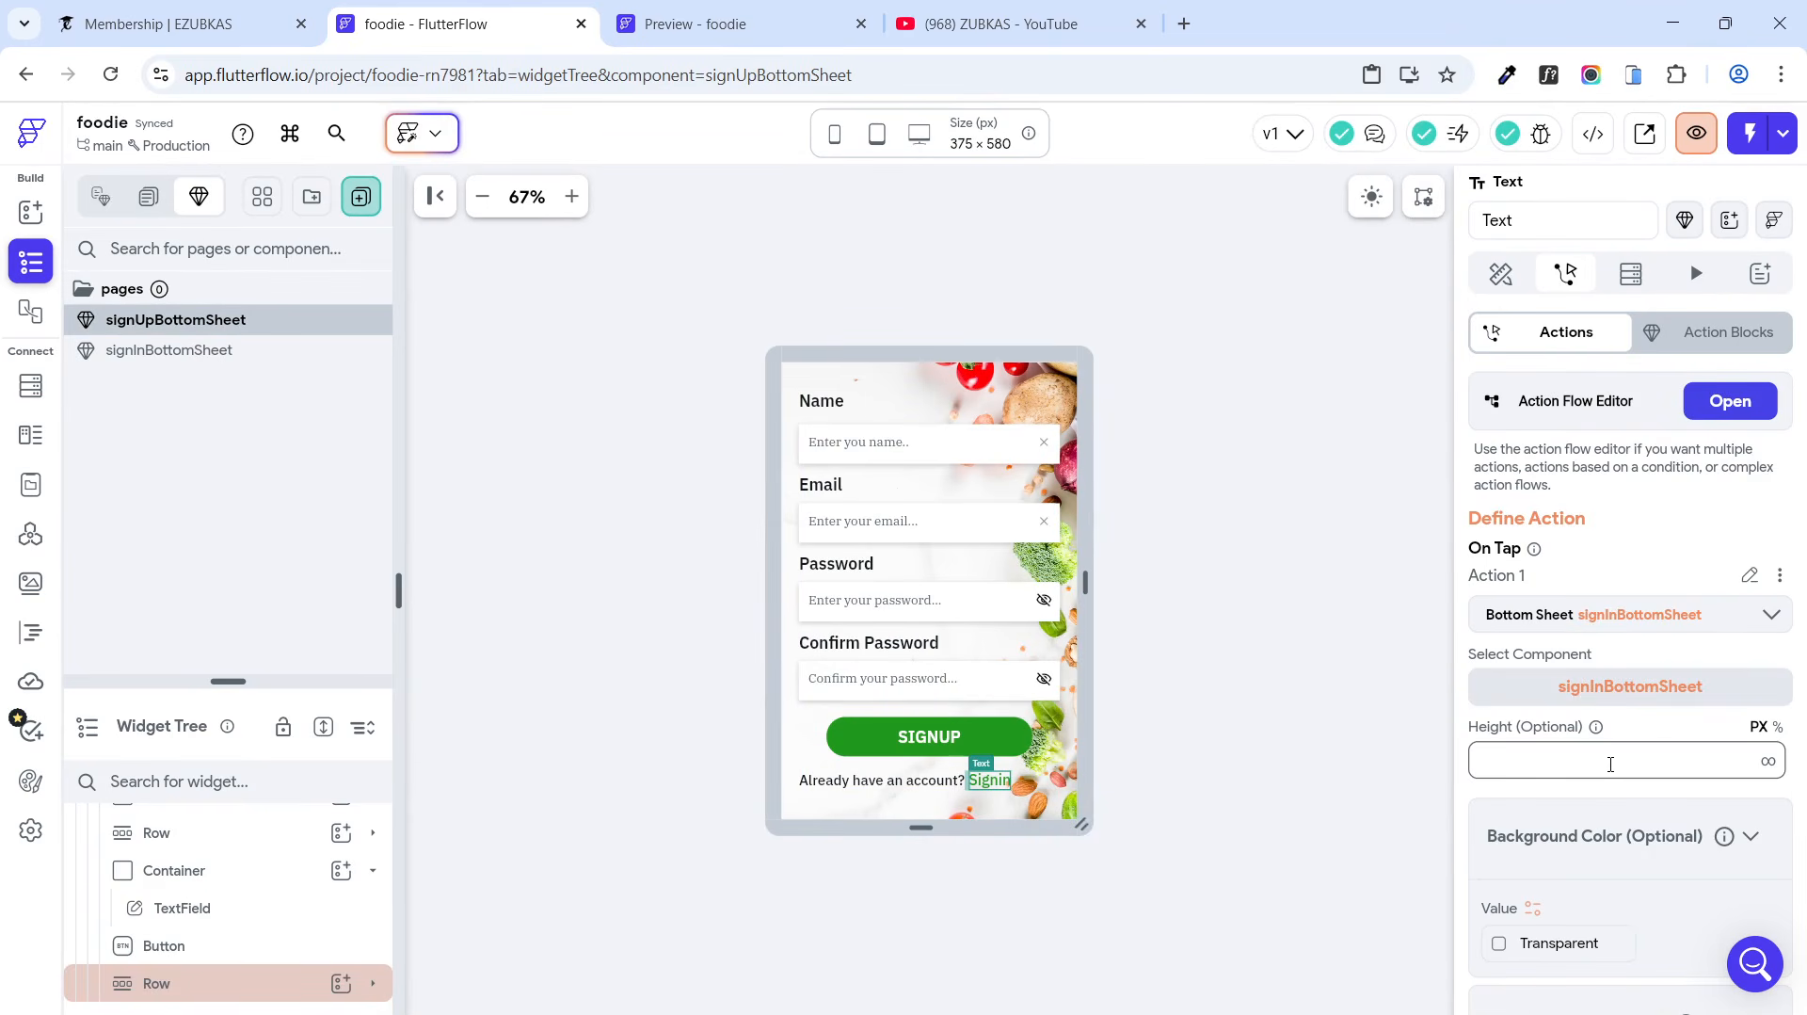
text(580)
click(694, 528)
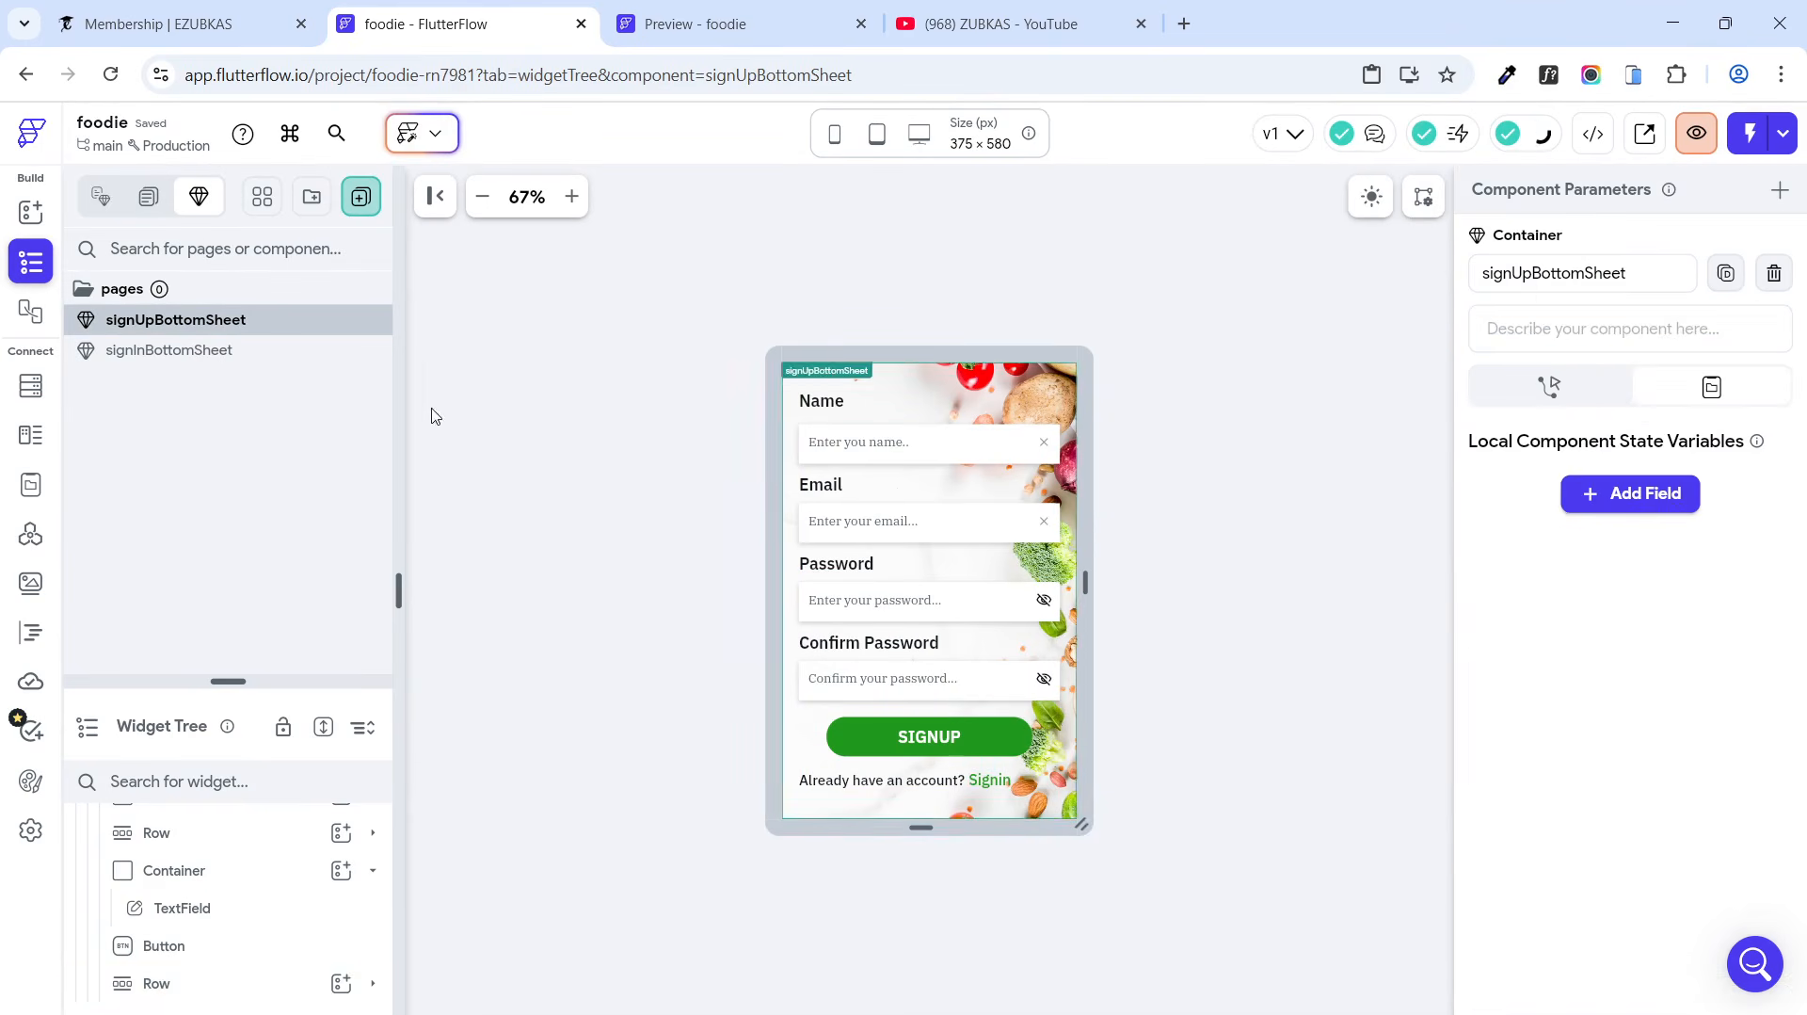
Step: On the signIn page, set the bottom sheet height in the SIGNIN button's On Tap action to 580 px
click(149, 196)
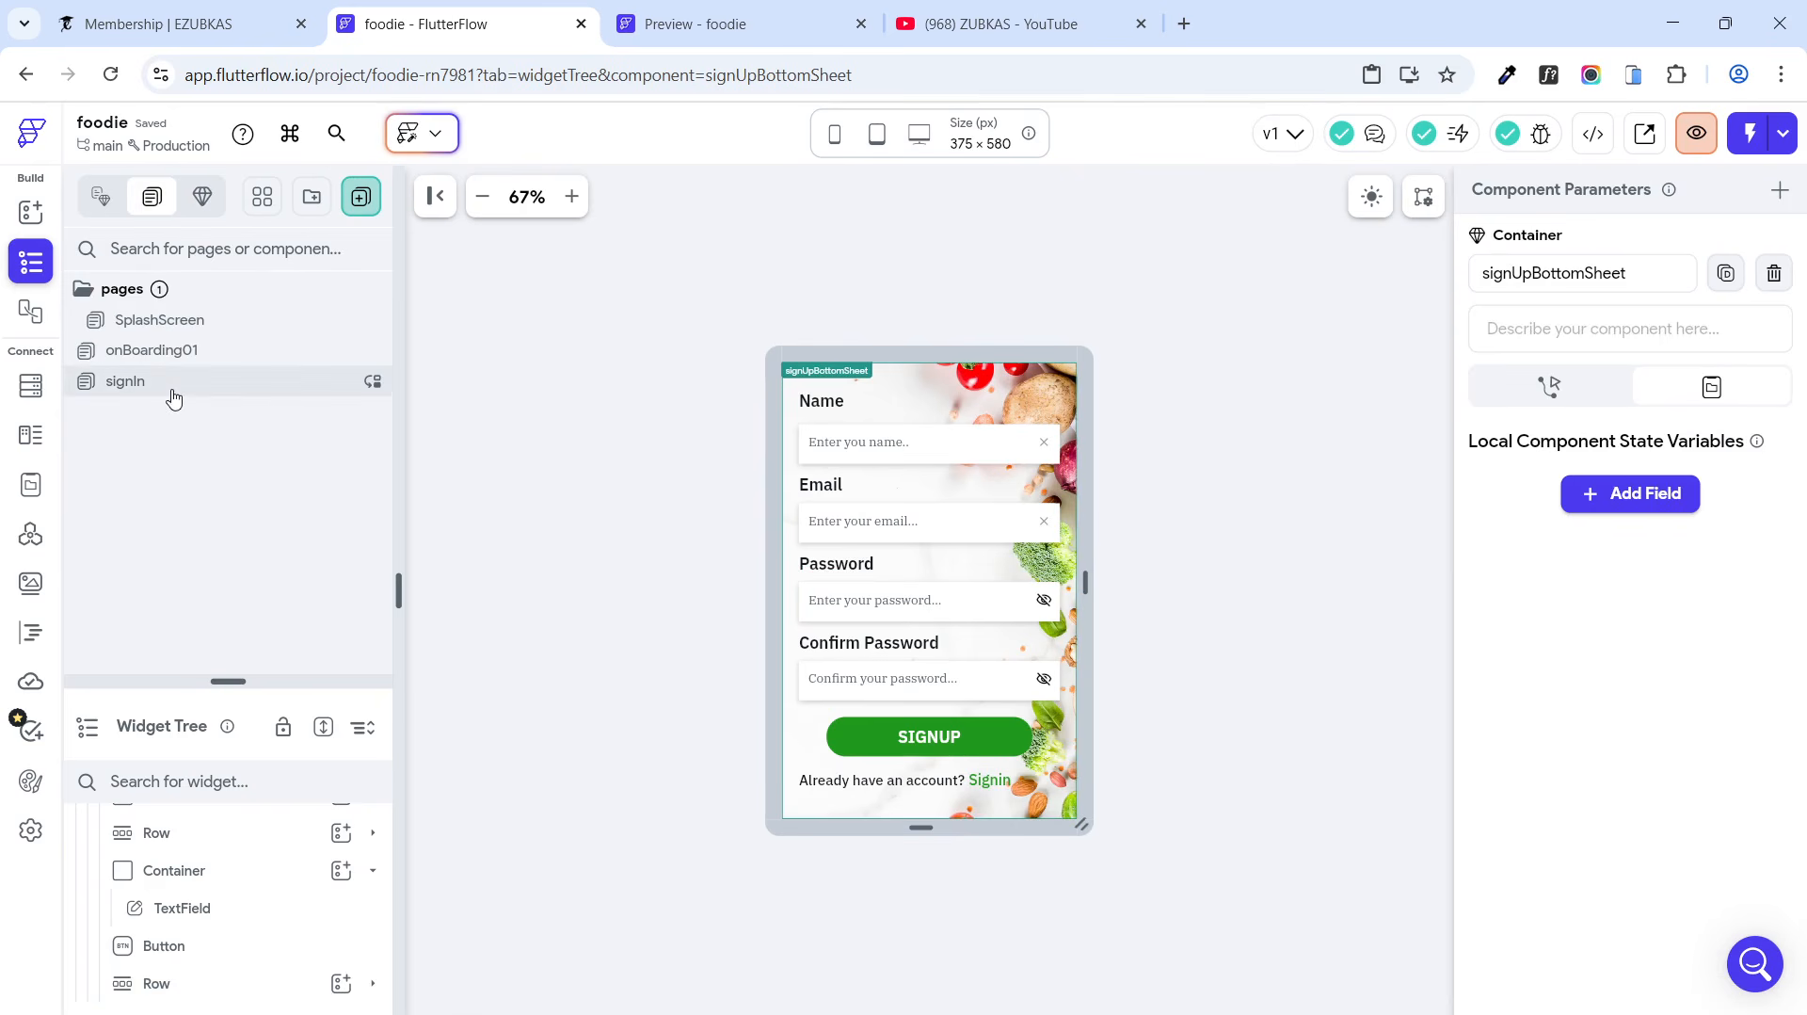
click(173, 399)
click(929, 437)
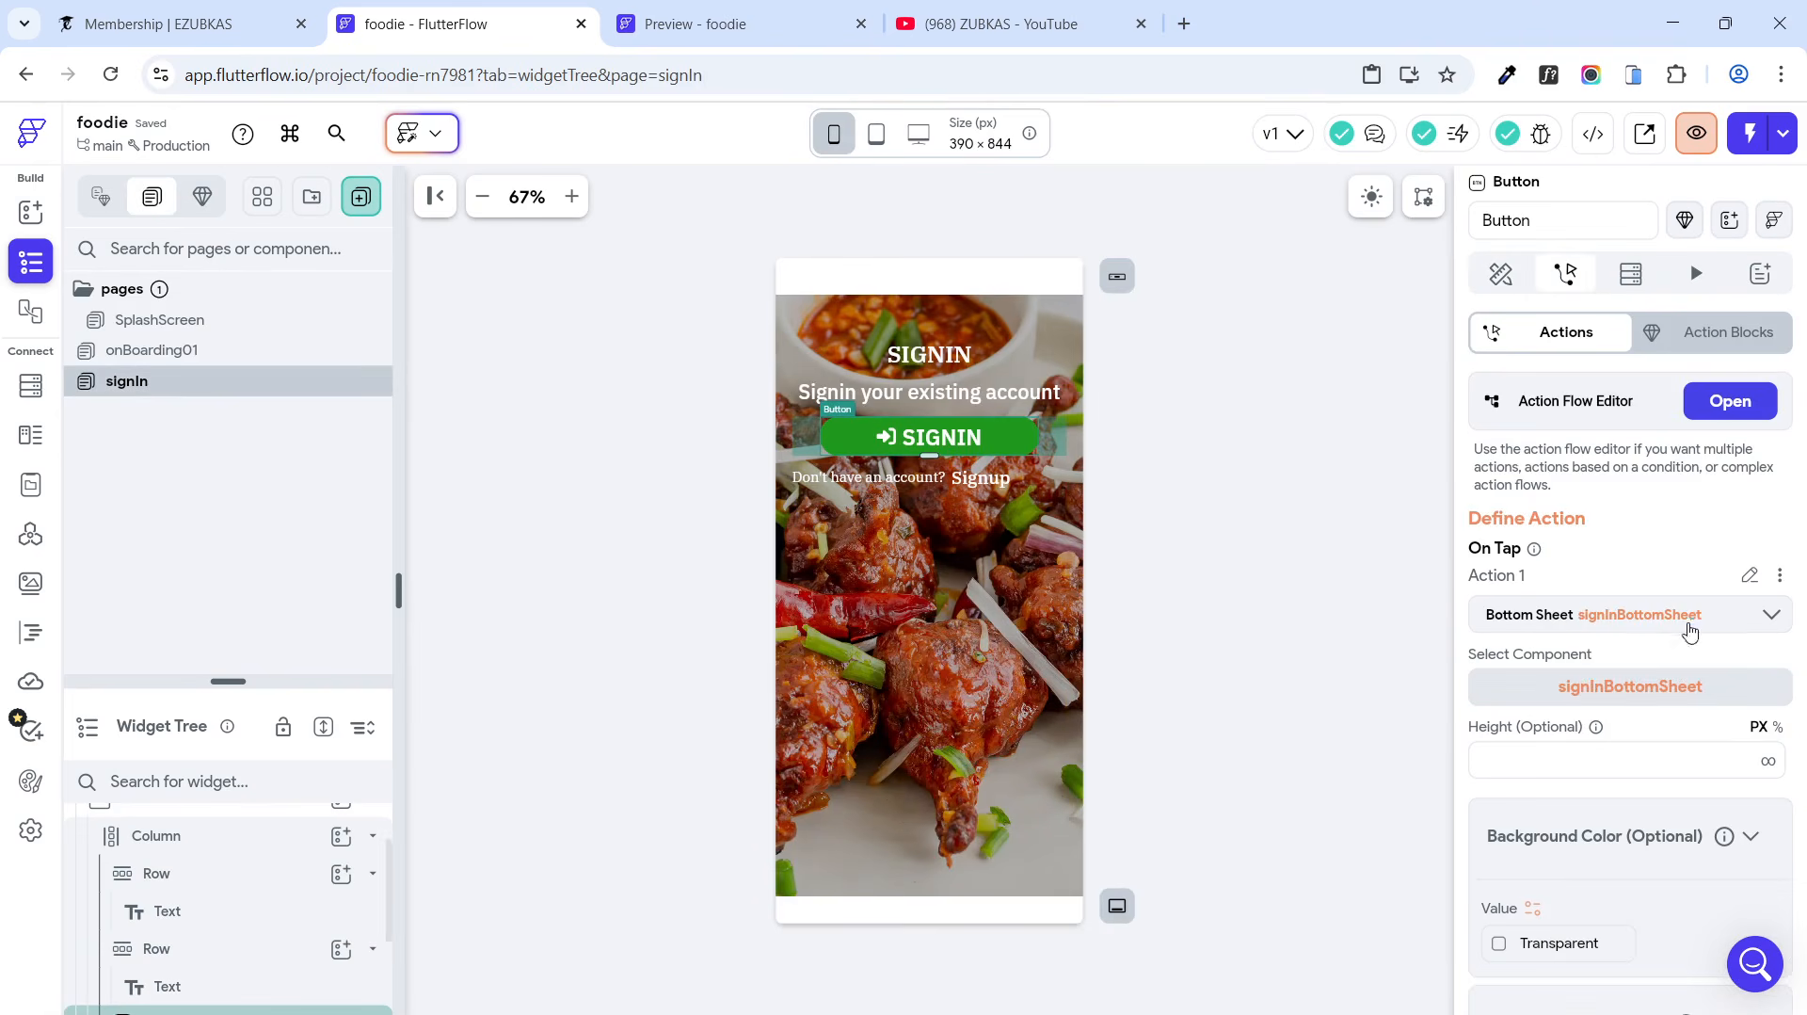
click(1553, 757)
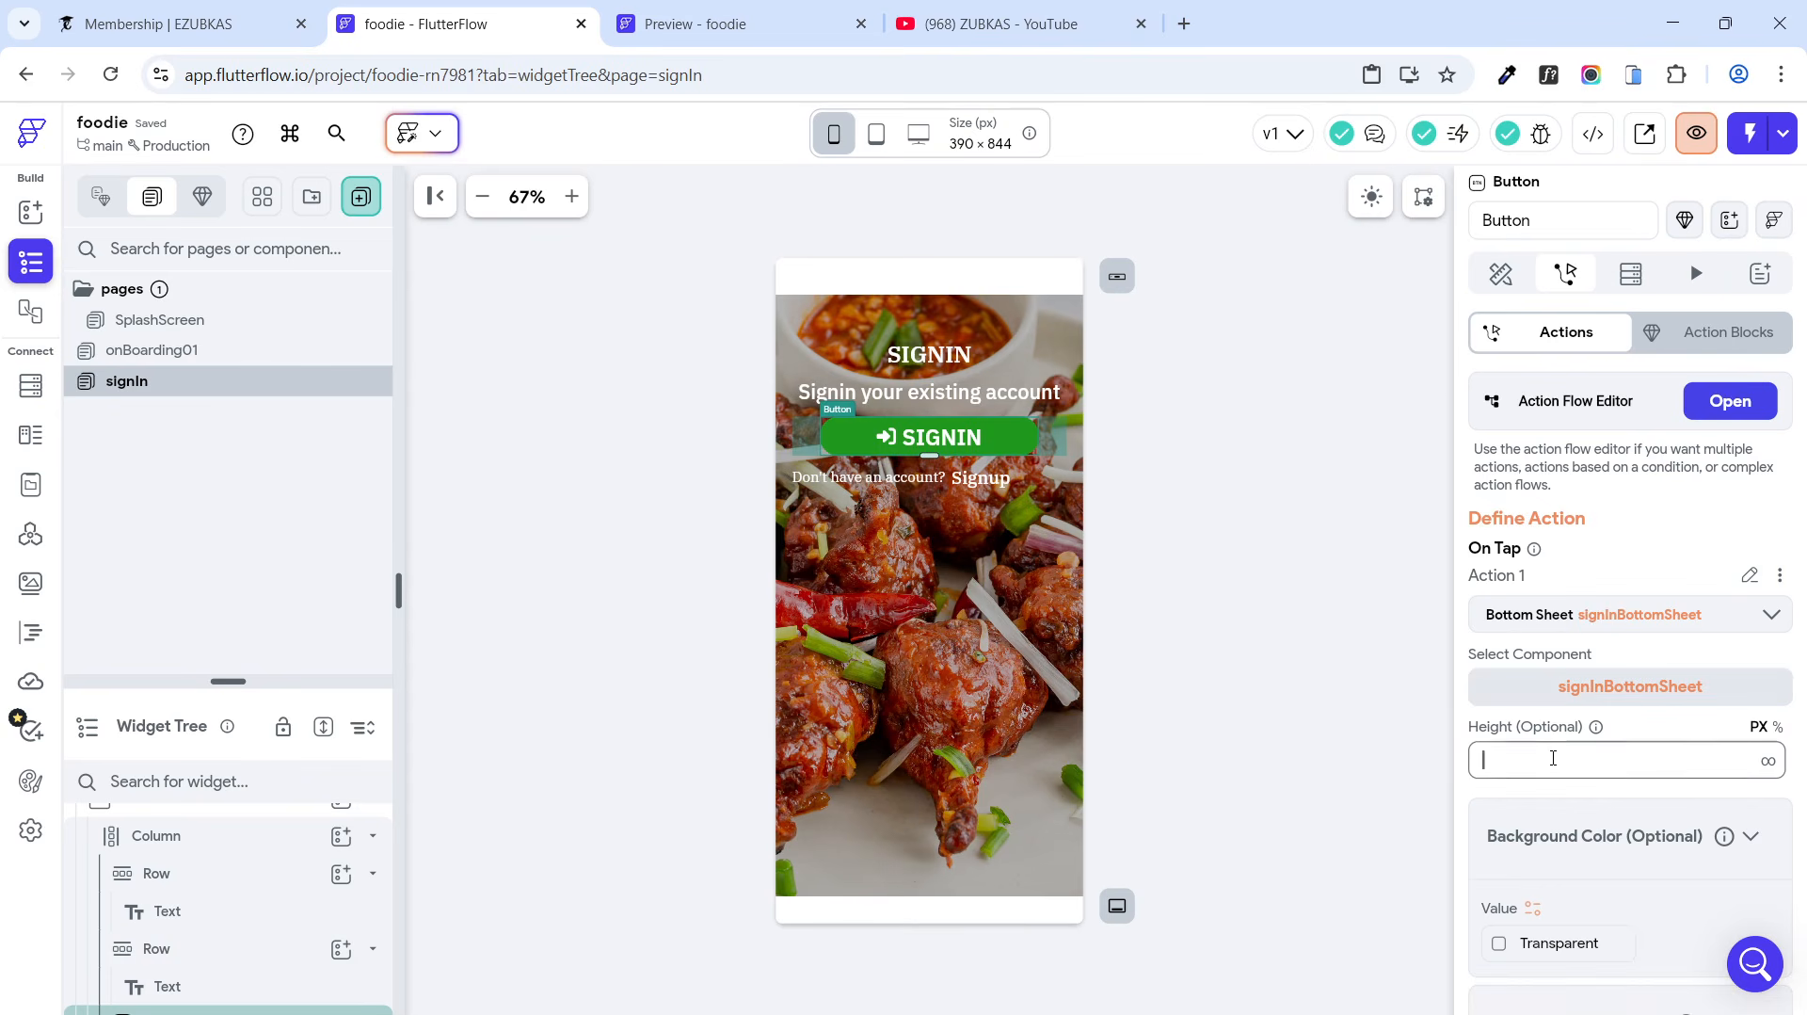
text(580)
Step: Set the bottom sheet height in the On Tap action of the signIn page's Signup text to 580 px
click(980, 477)
click(1553, 761)
text(580)
click(1329, 678)
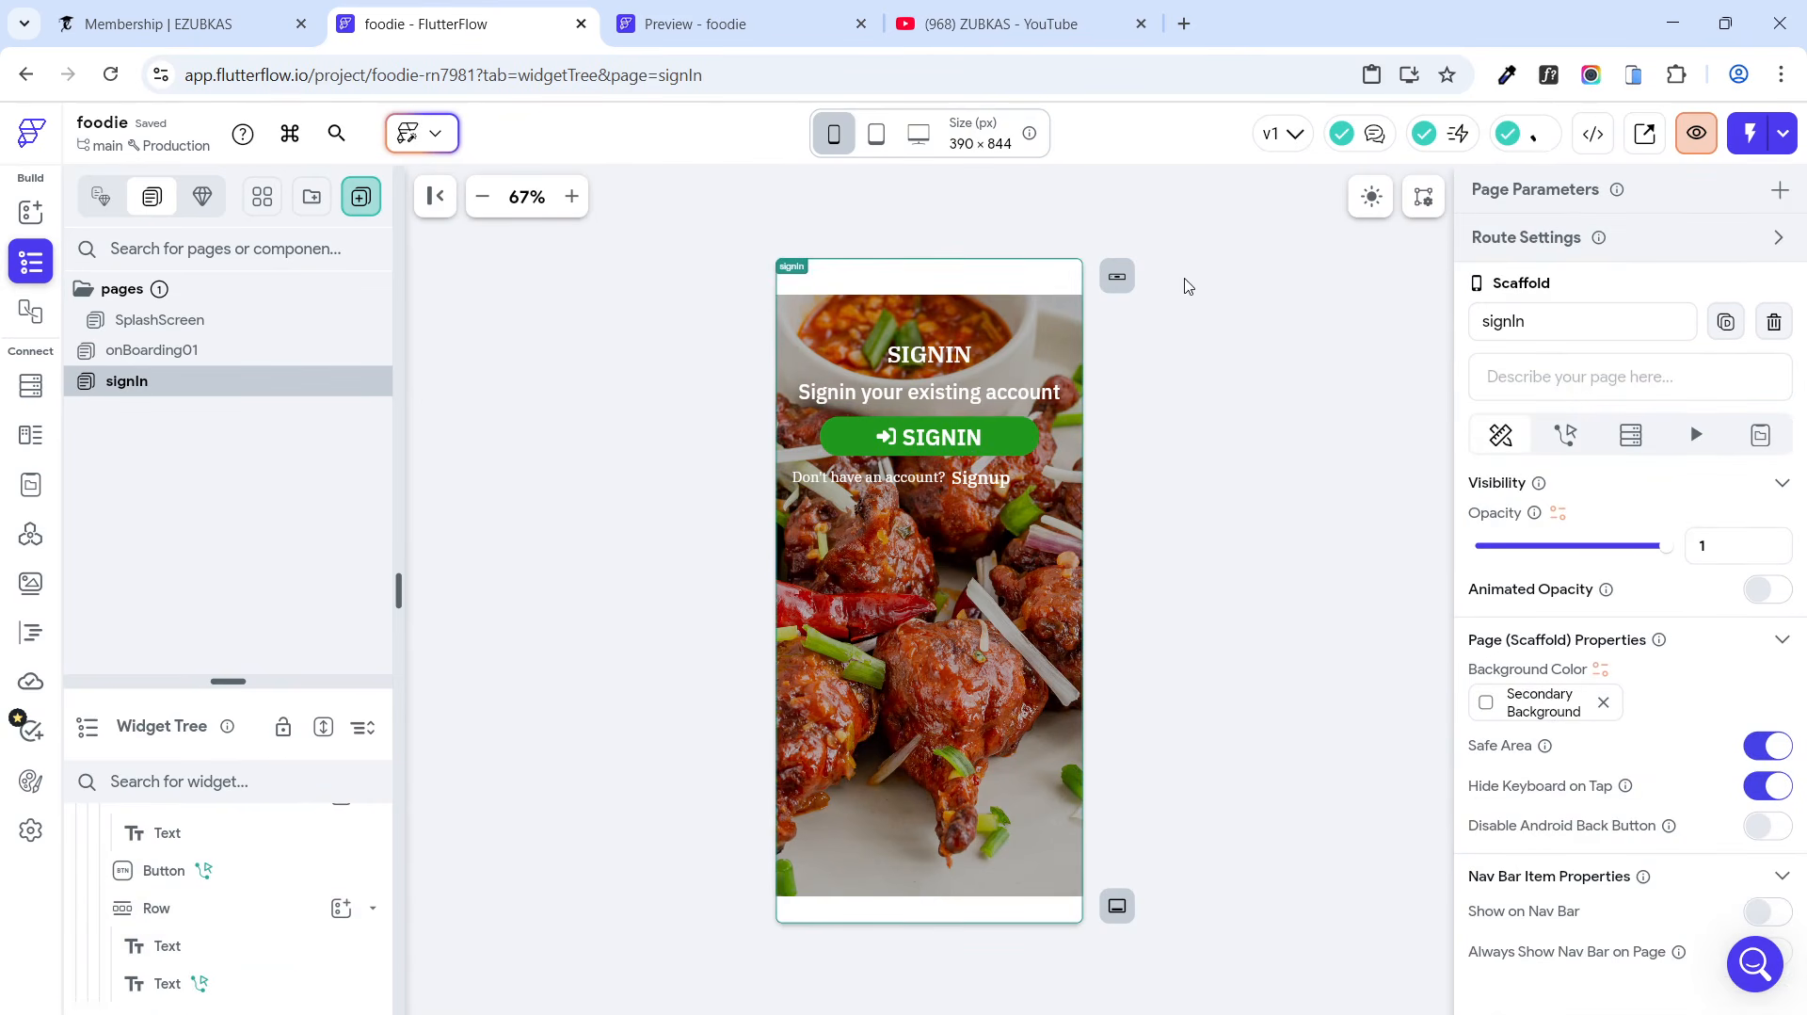
Step: Reload the foodie preview and test the SIGNIN button's bottom sheet and its link to the sign-up sheet
click(838, 19)
click(110, 75)
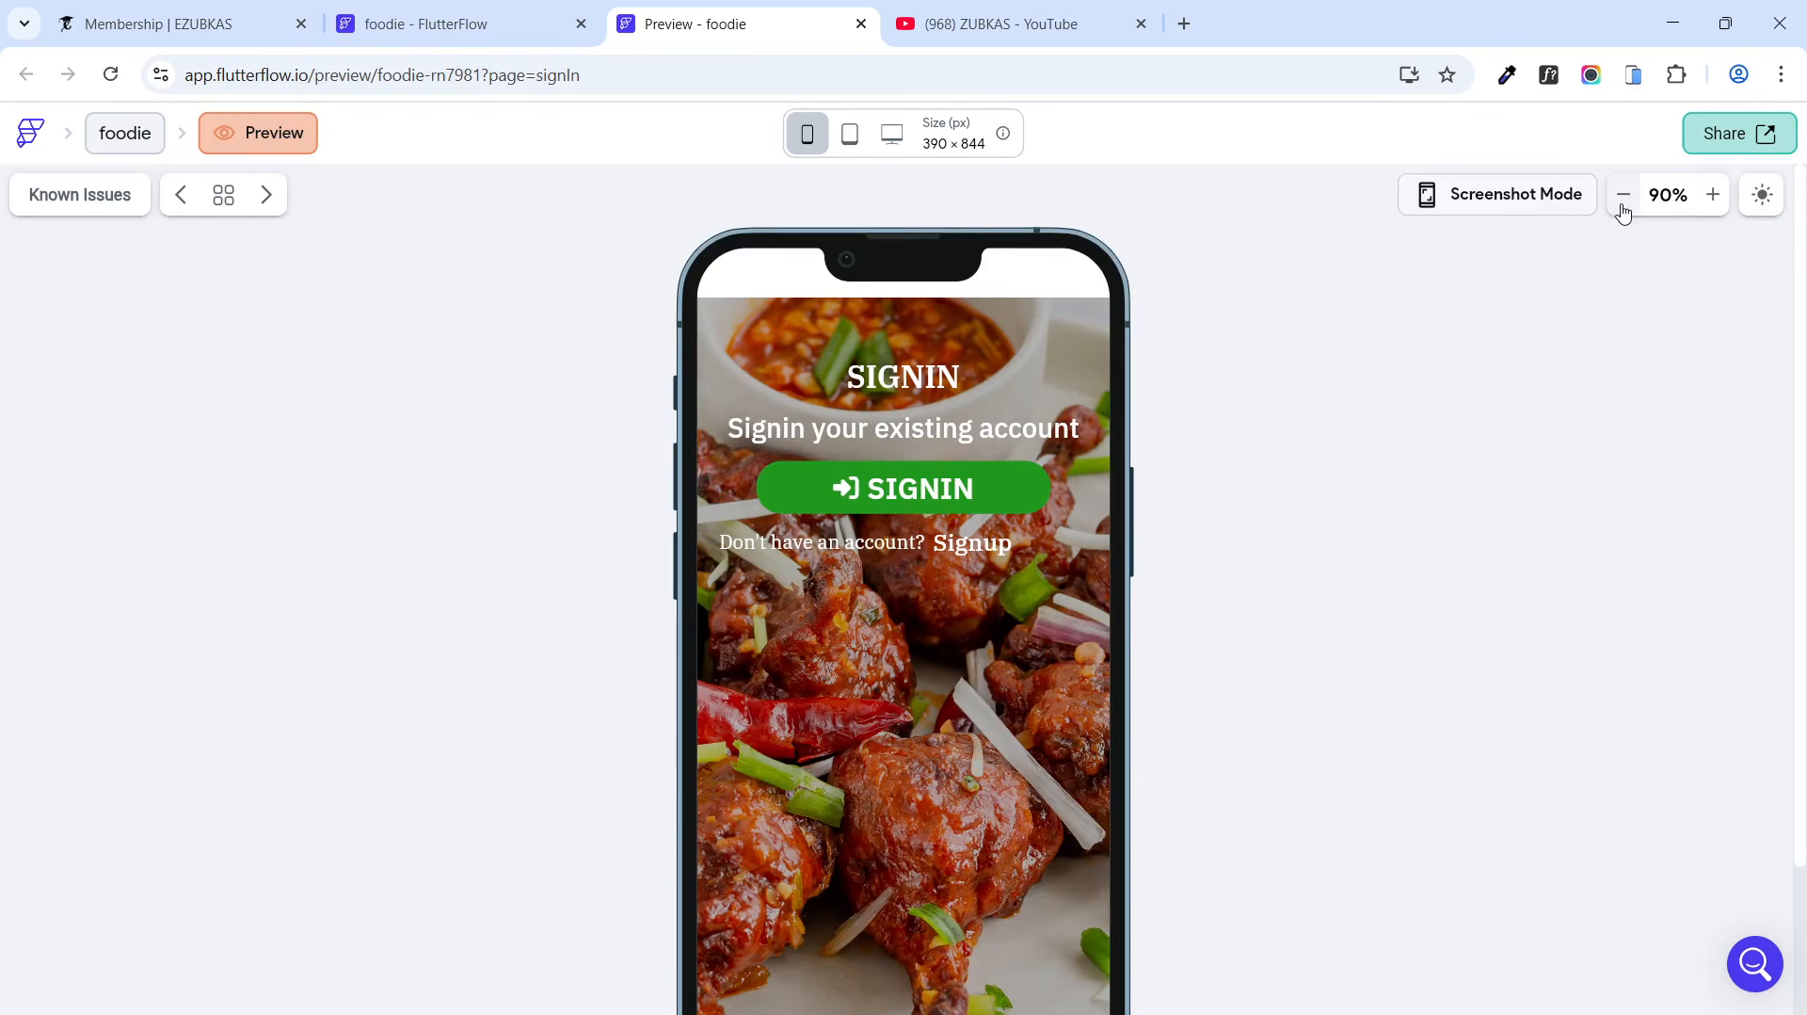
click(1622, 200)
click(1623, 200)
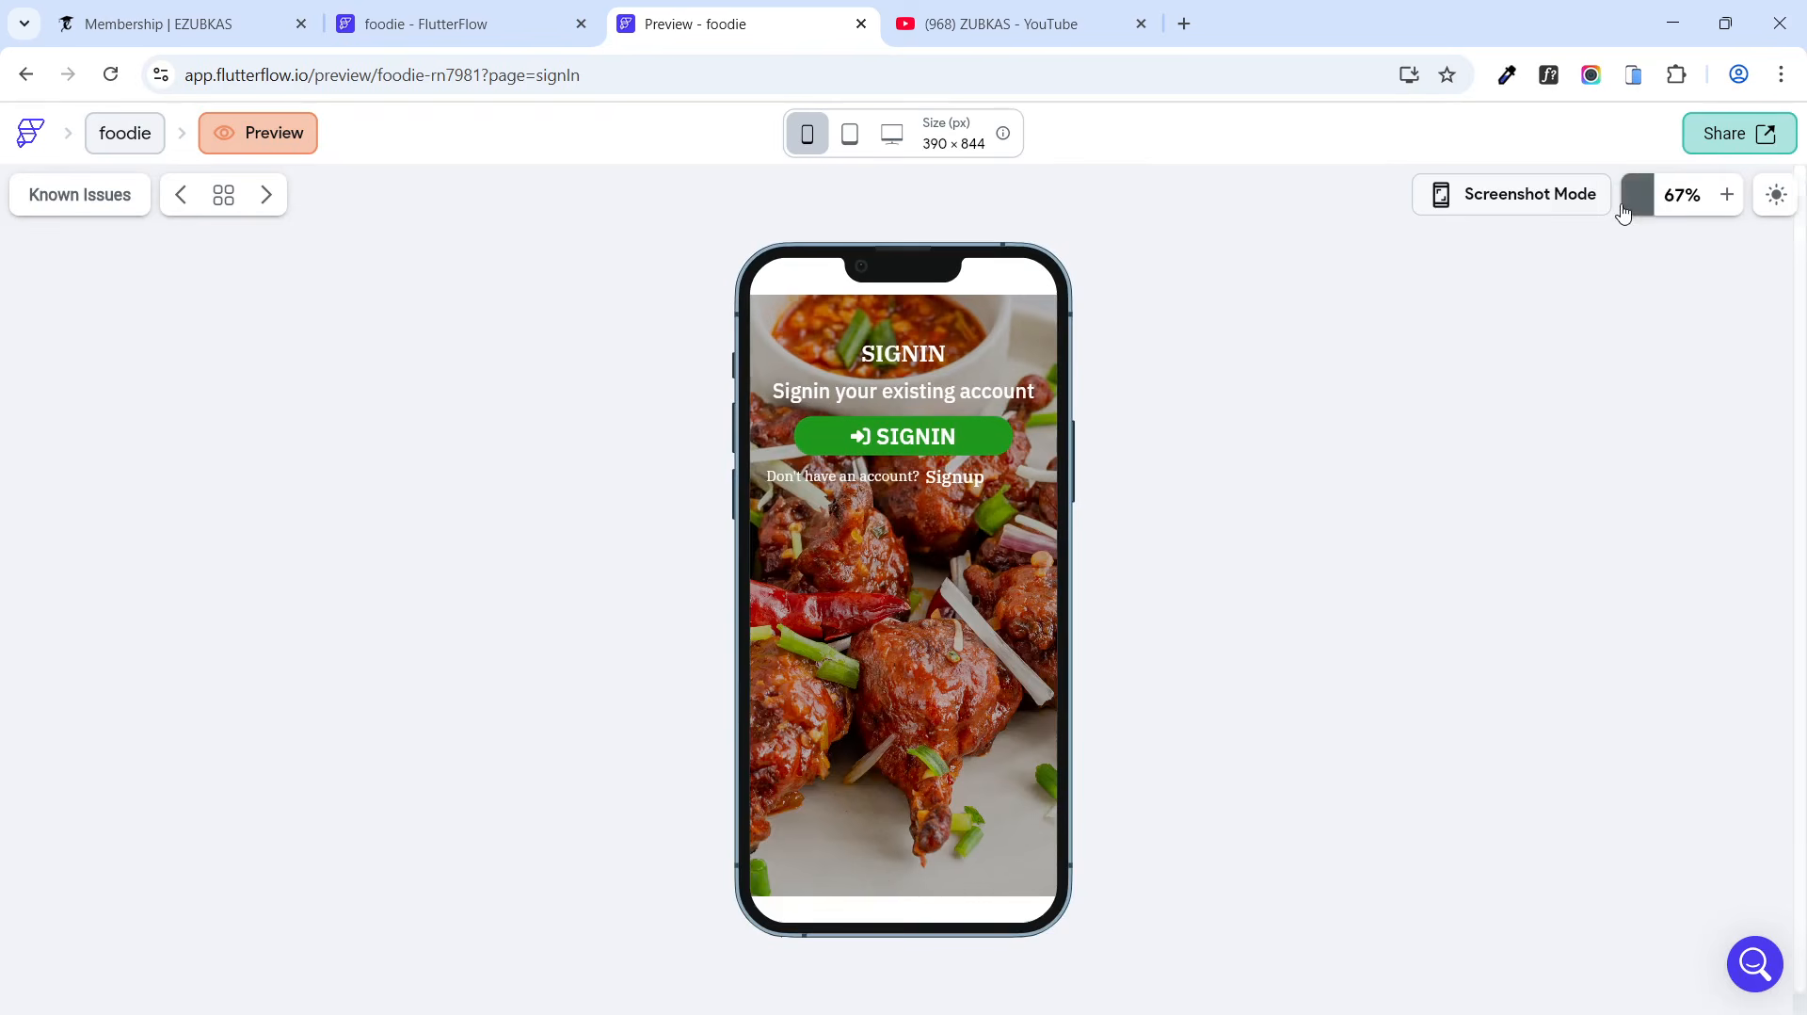
click(937, 439)
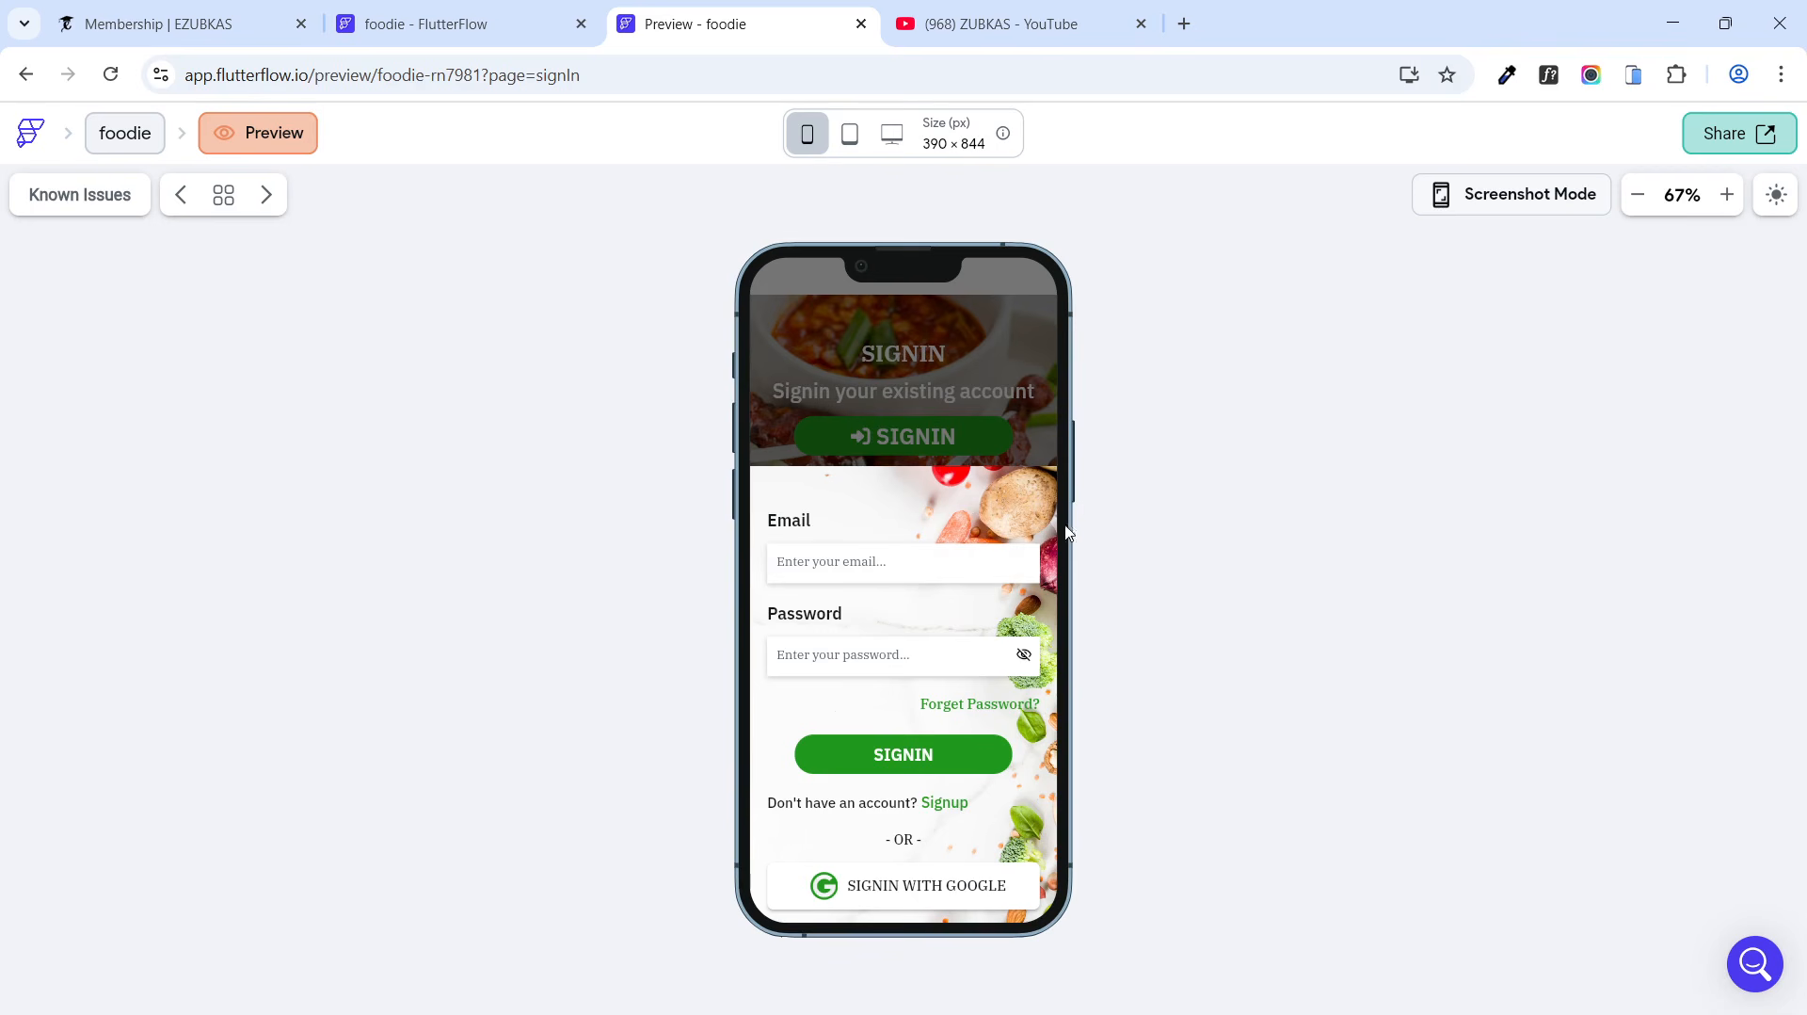
click(958, 810)
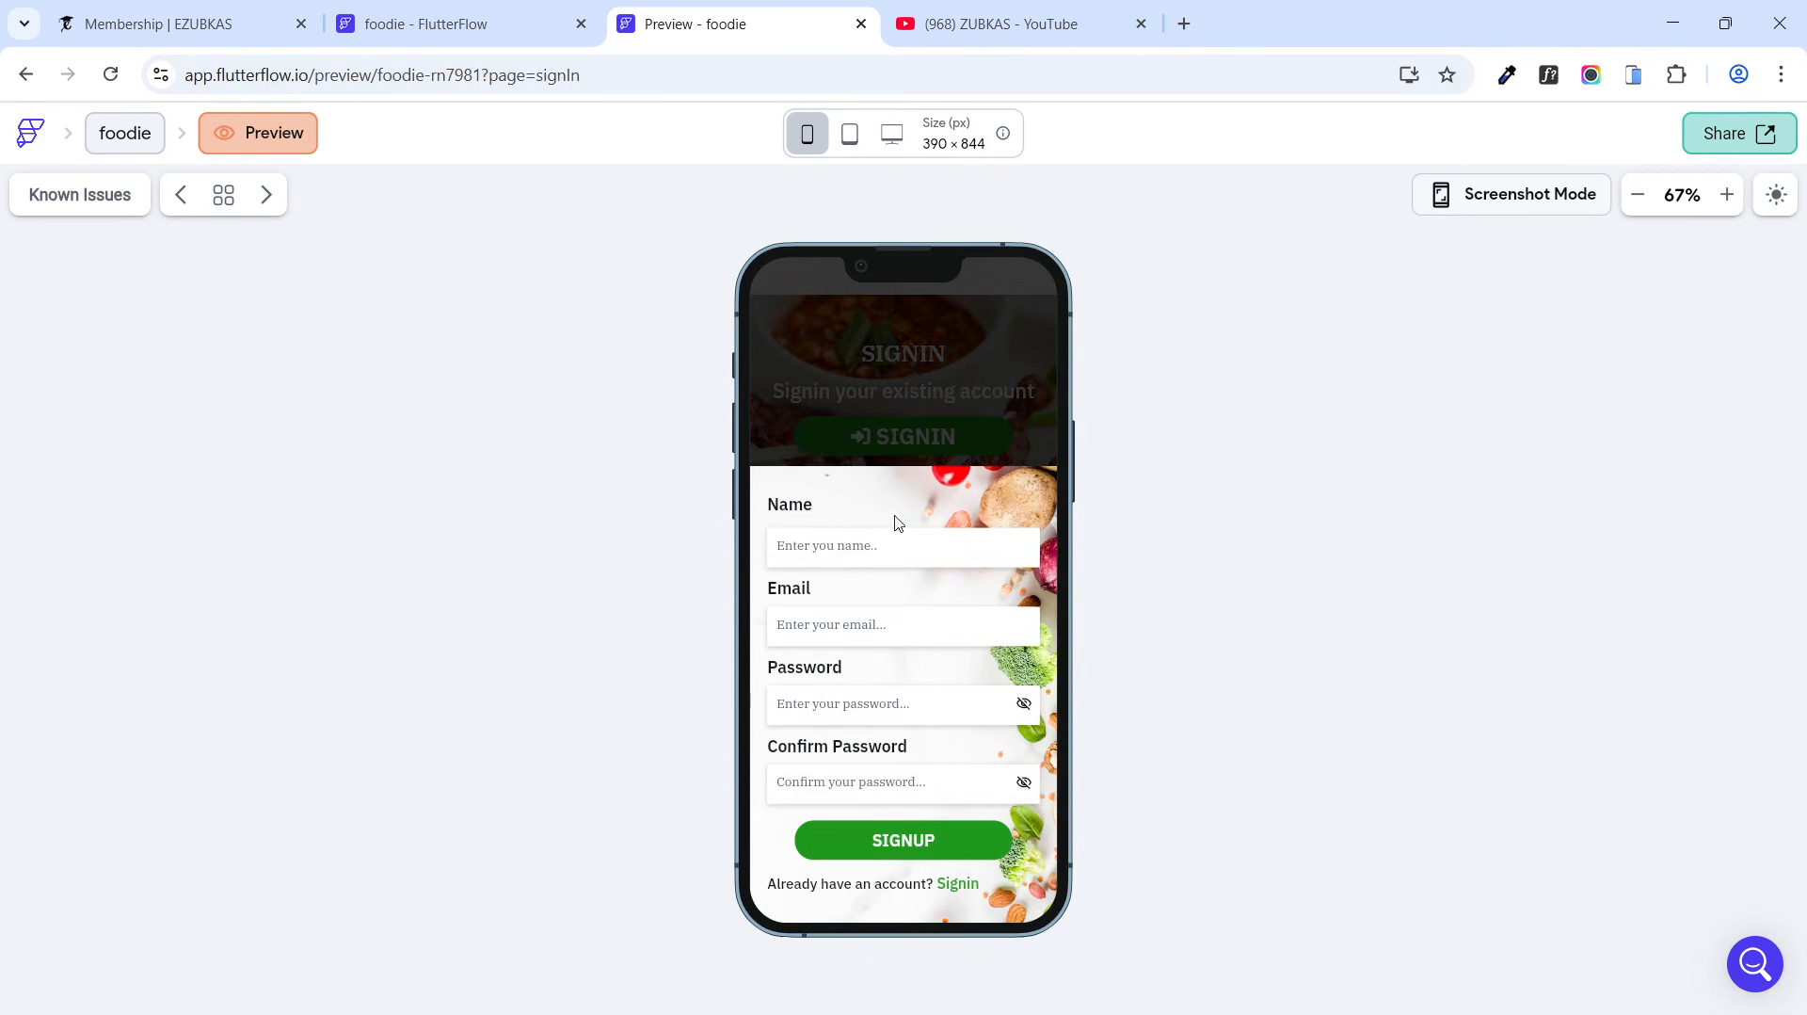
Step: Dismiss the stacked sheets in the preview and test opening and closing the sign-up sheet from the signIn page's Signup text
click(836, 329)
click(835, 329)
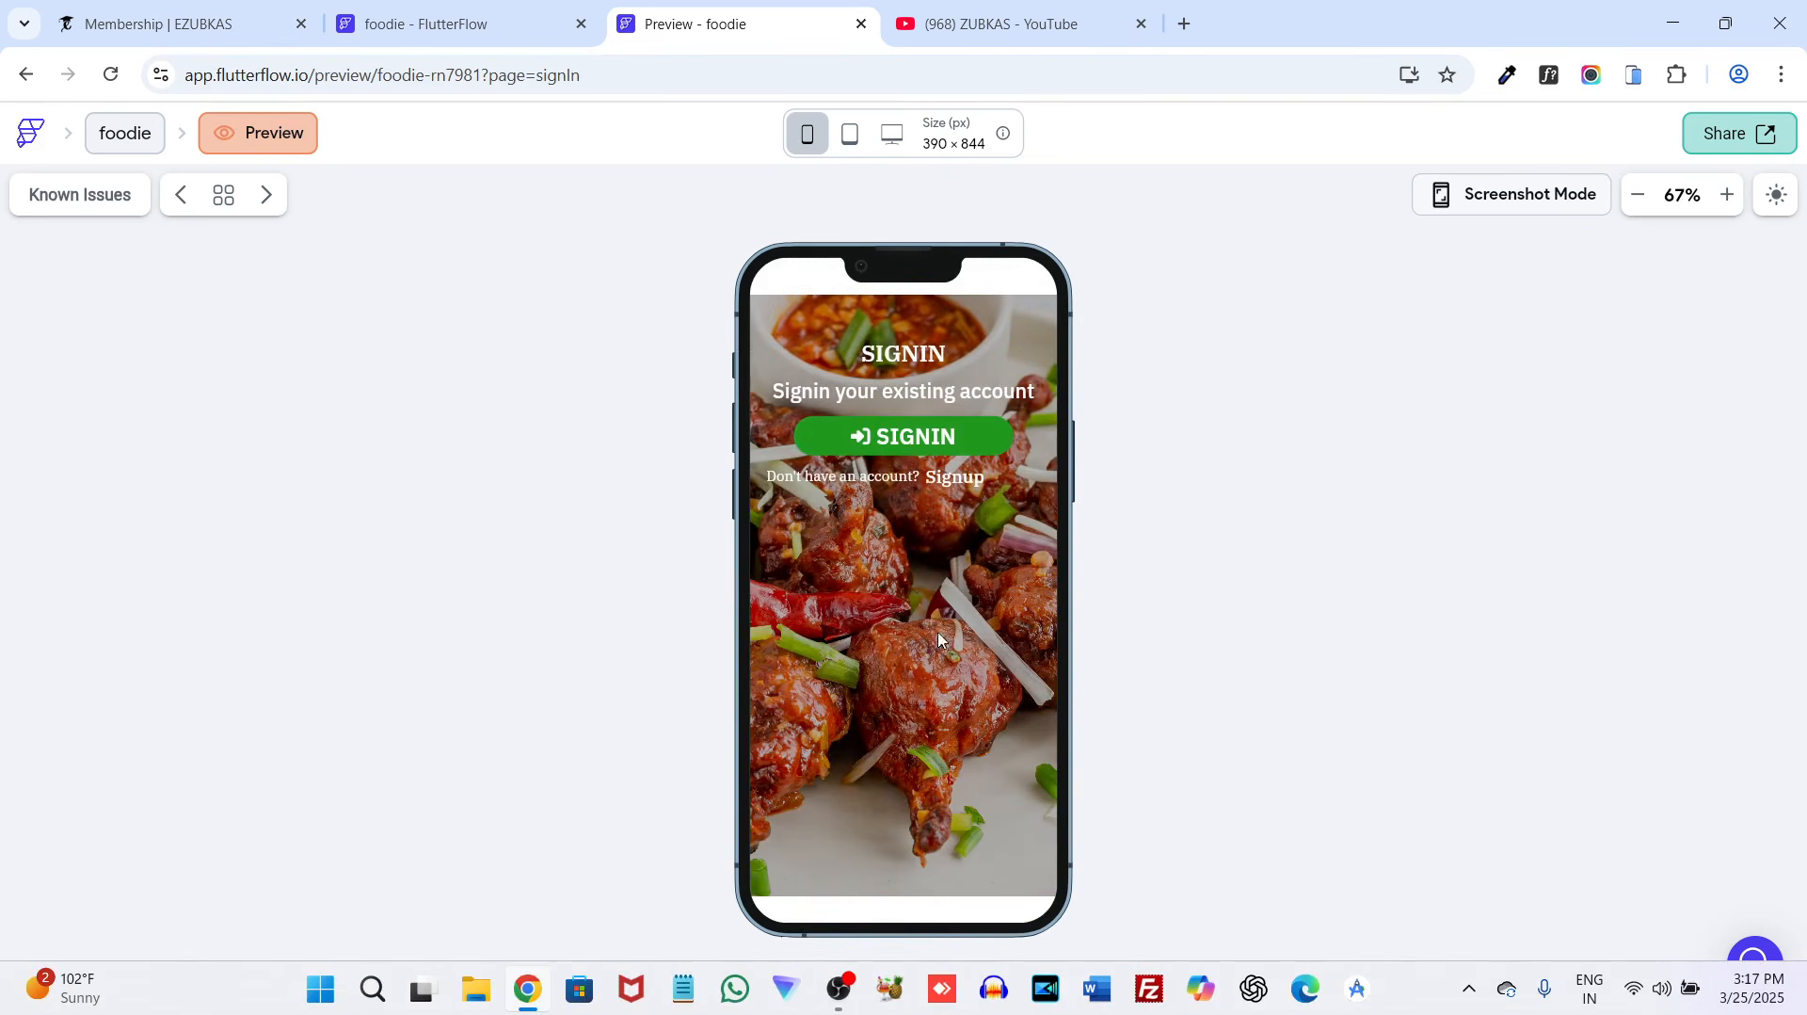
click(953, 477)
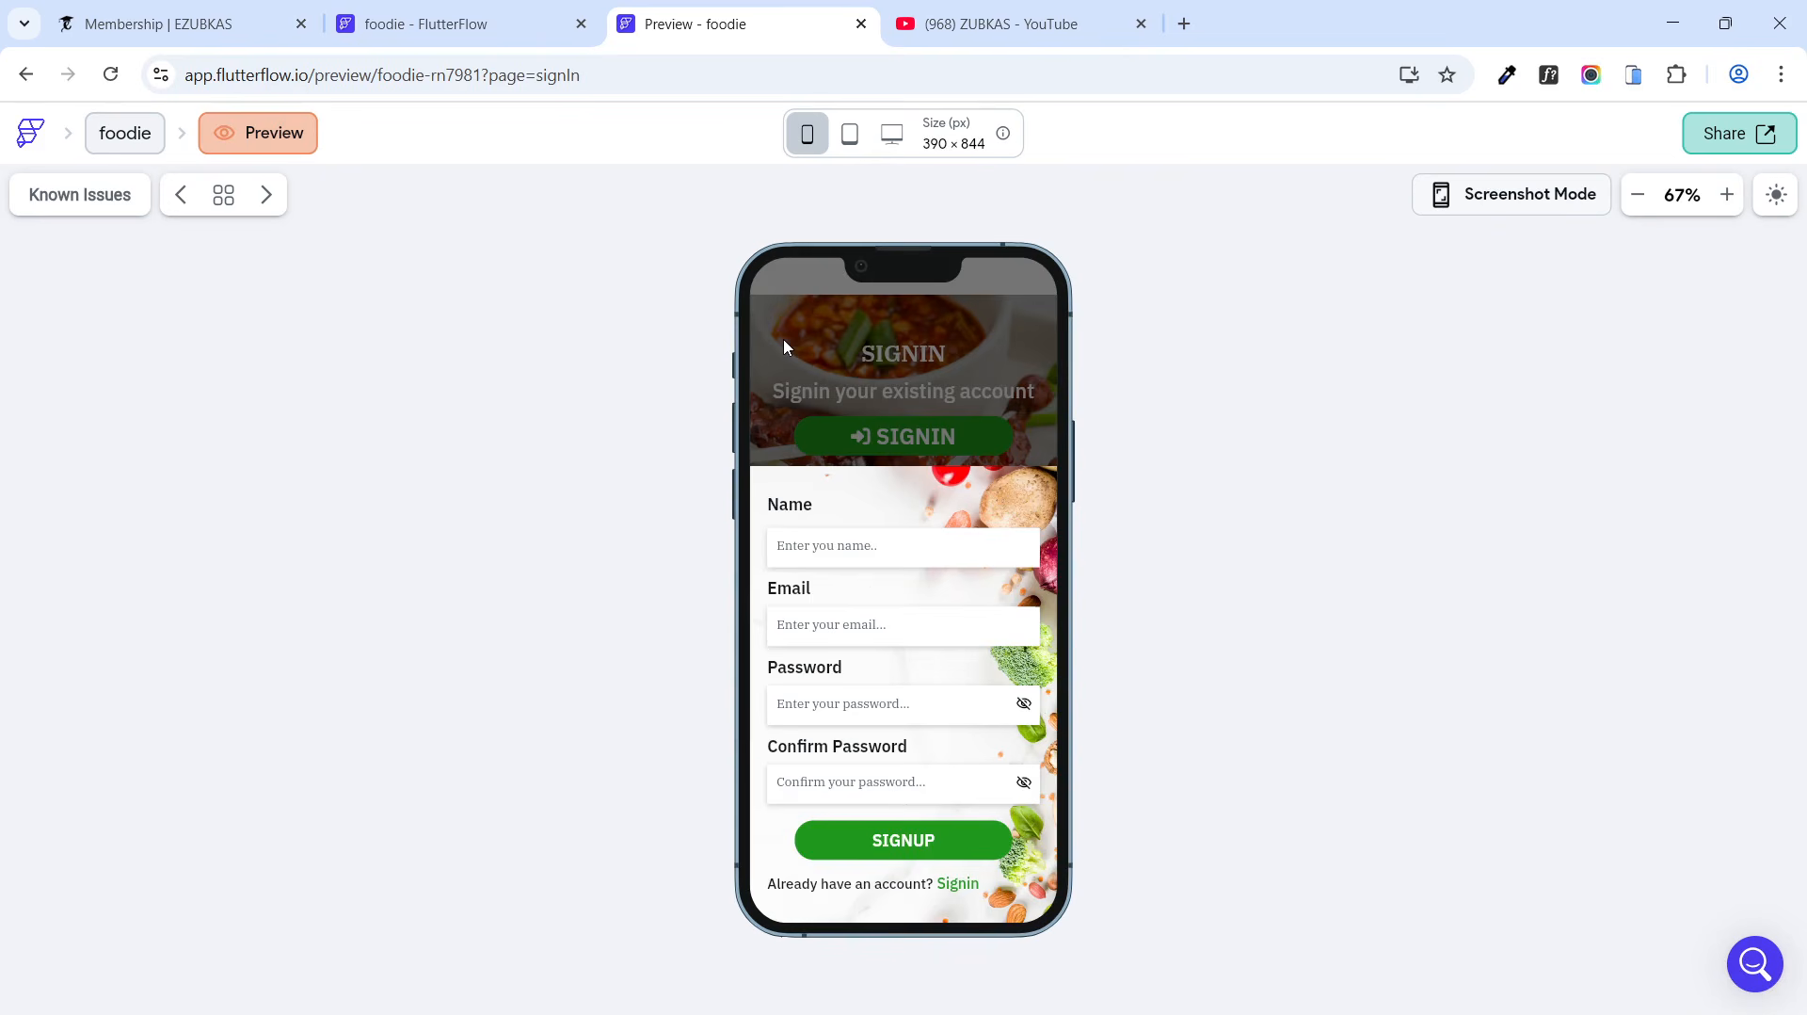
click(785, 347)
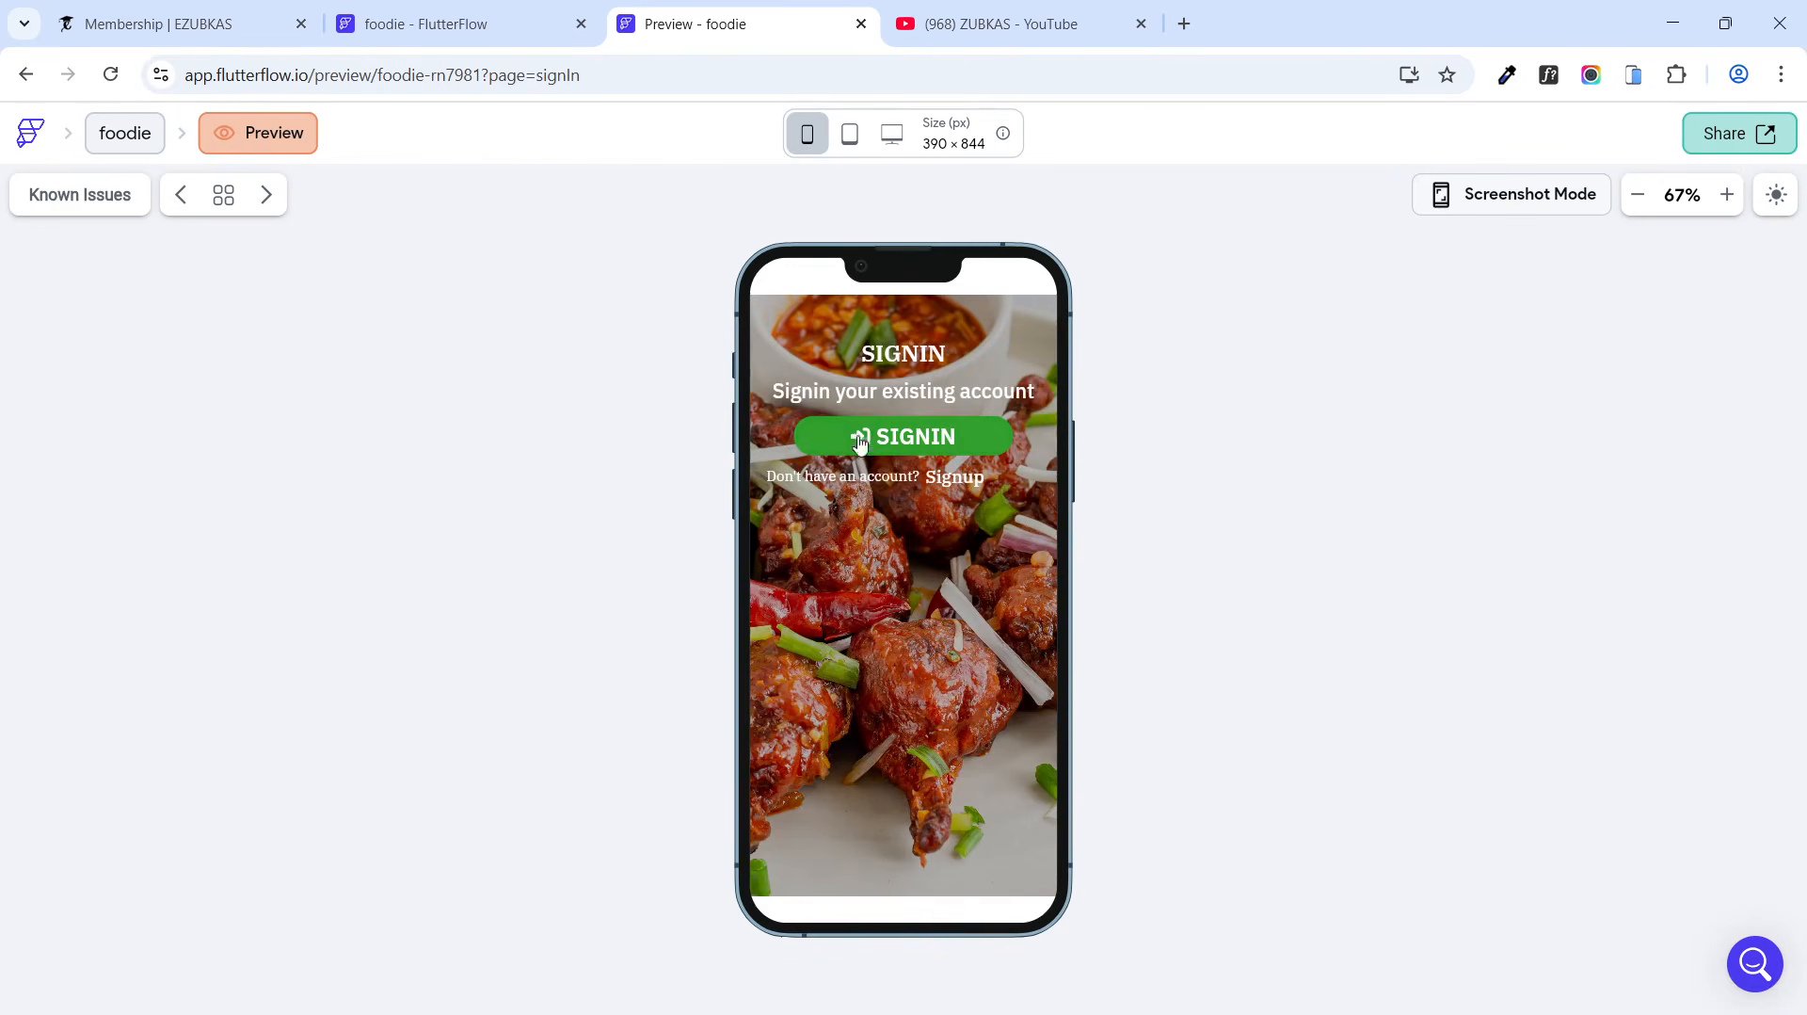
Step: Show the overview of all foodie pages in the preview and switch to the EZUBKAS membership page
click(219, 195)
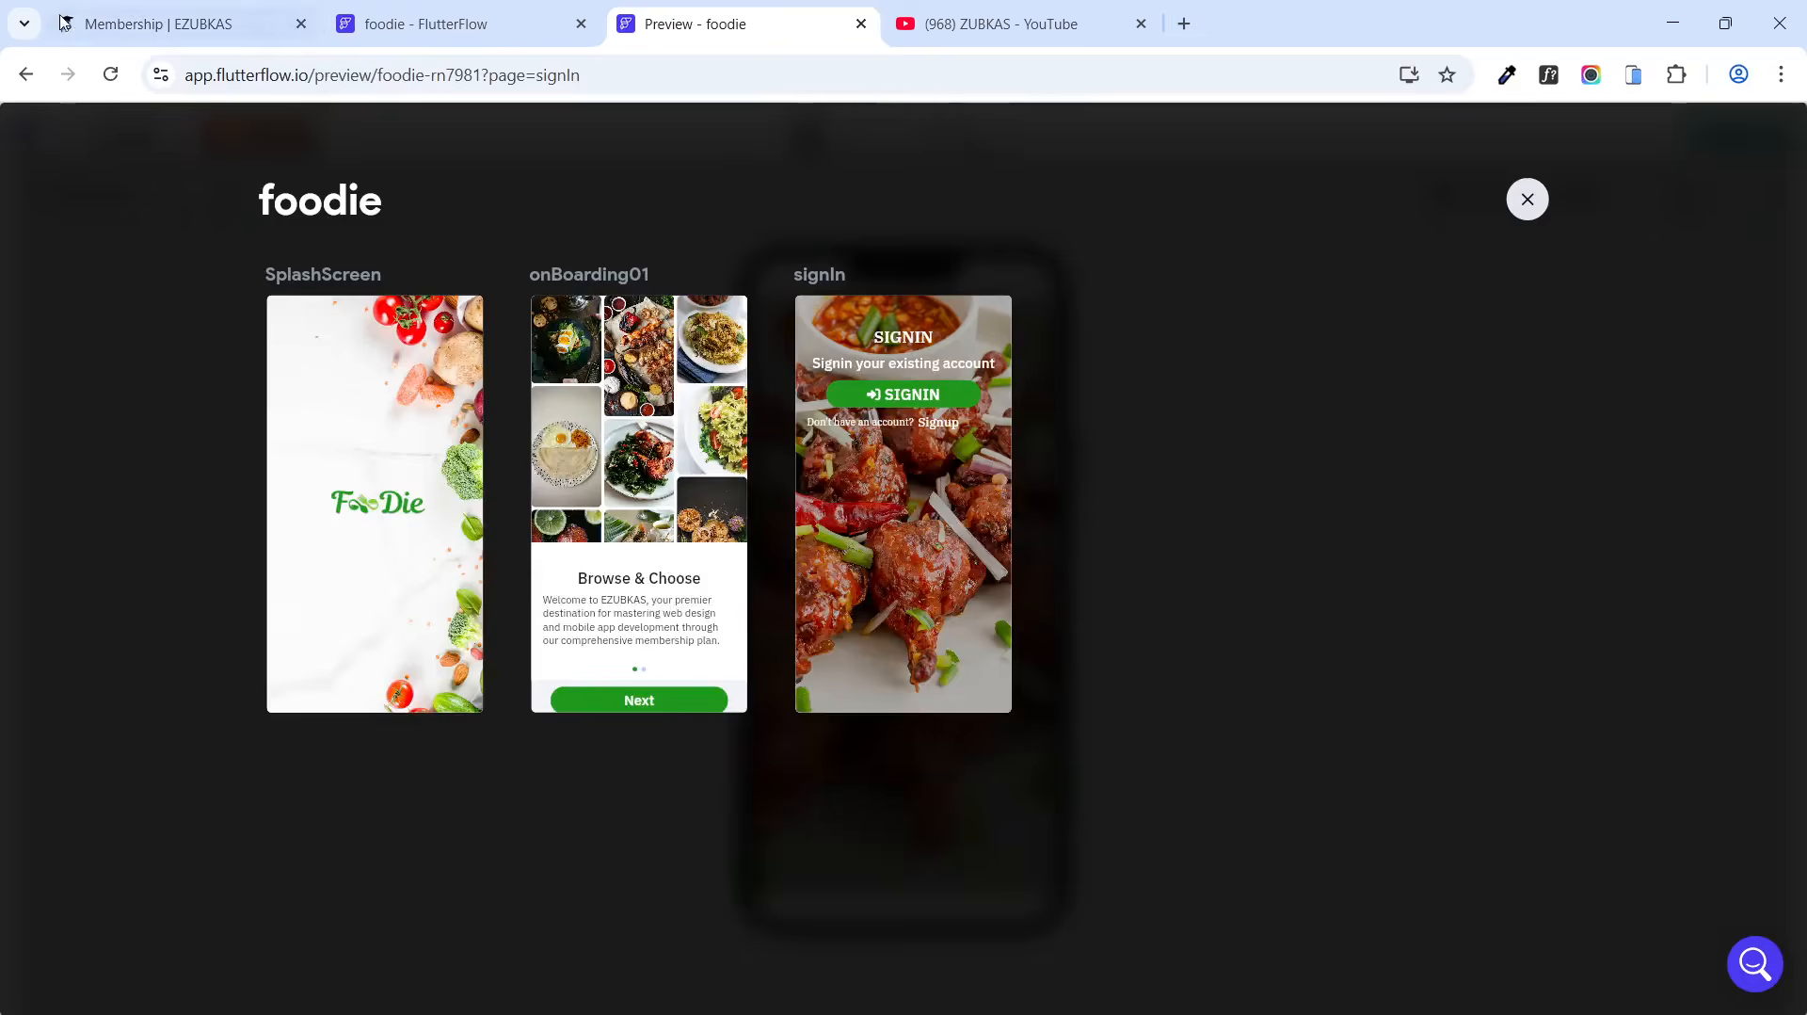
click(135, 25)
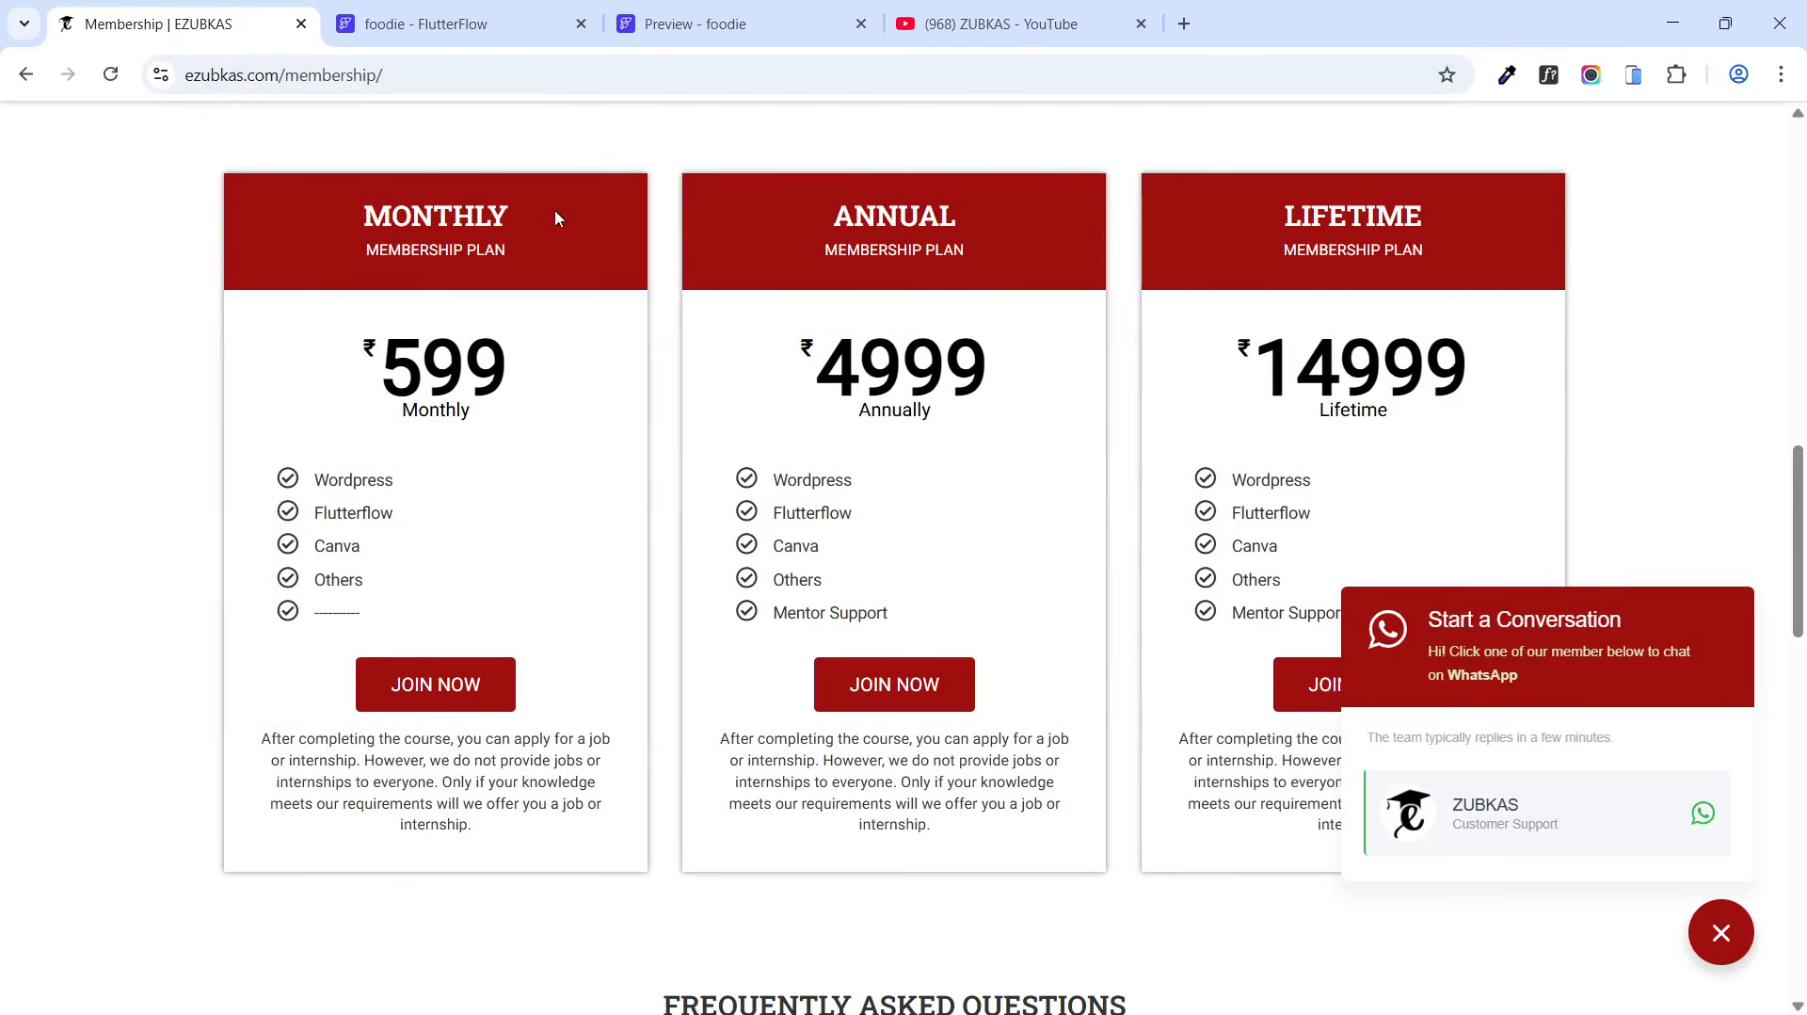